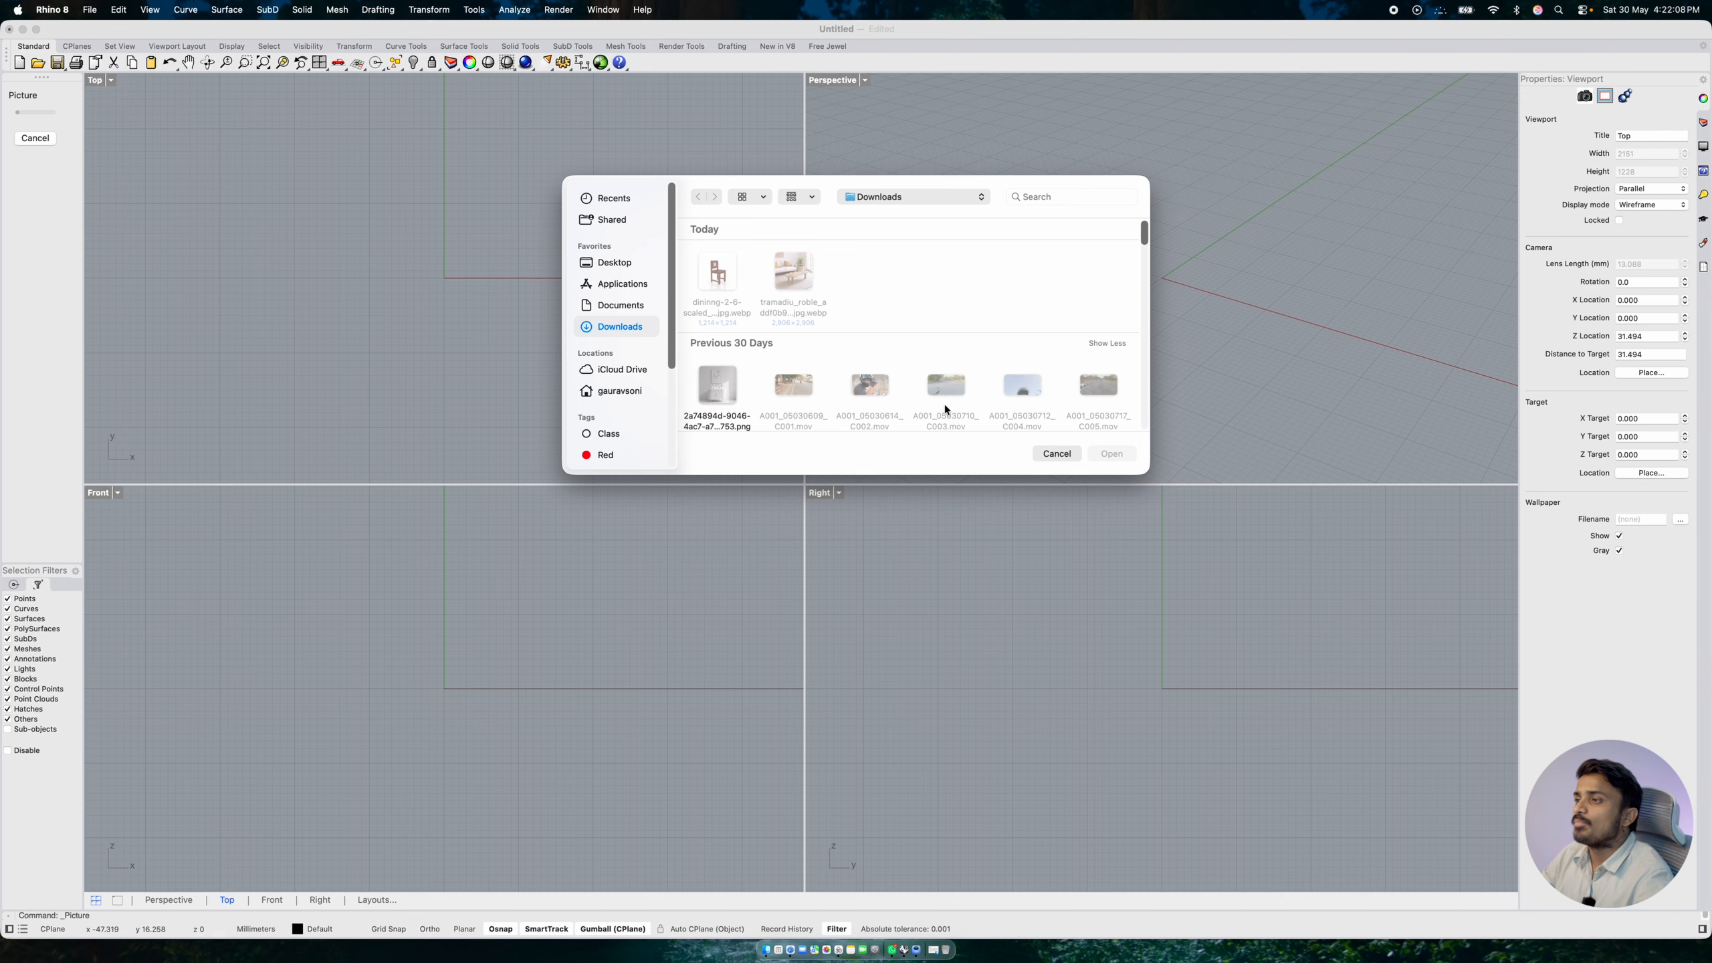
- Cancel the picture import, open the dining chair WebP image from the Downloads folder in Preview and bring its window to mid-screen
click(1056, 454)
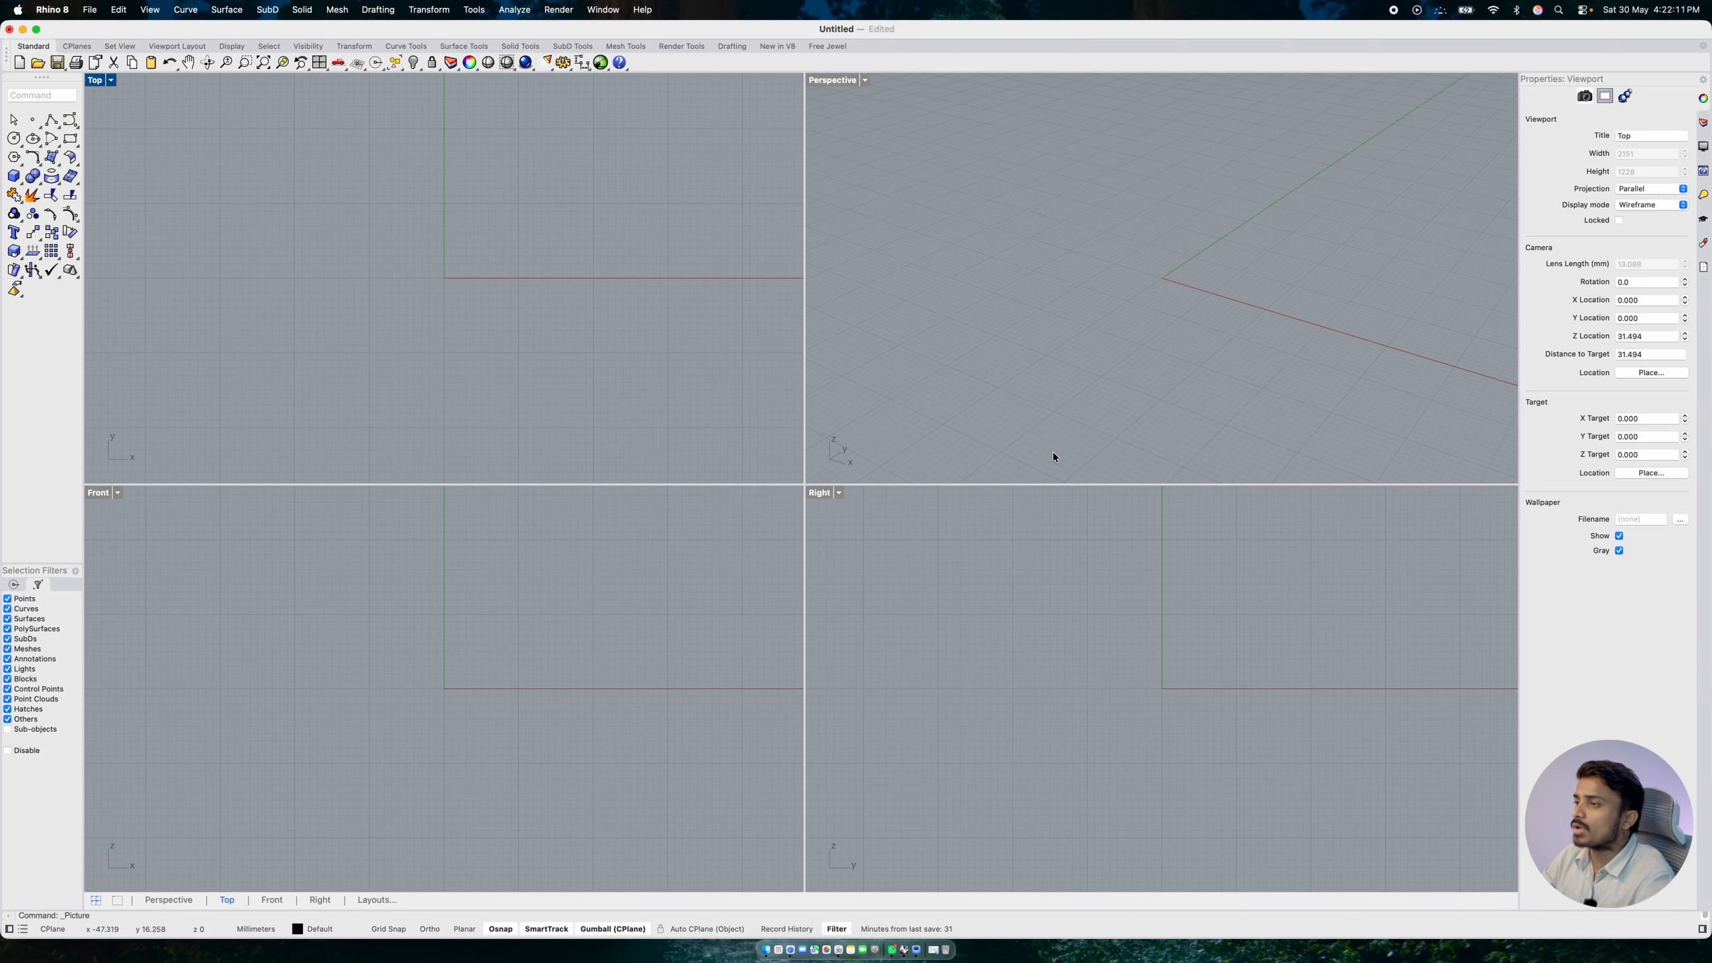
click(936, 937)
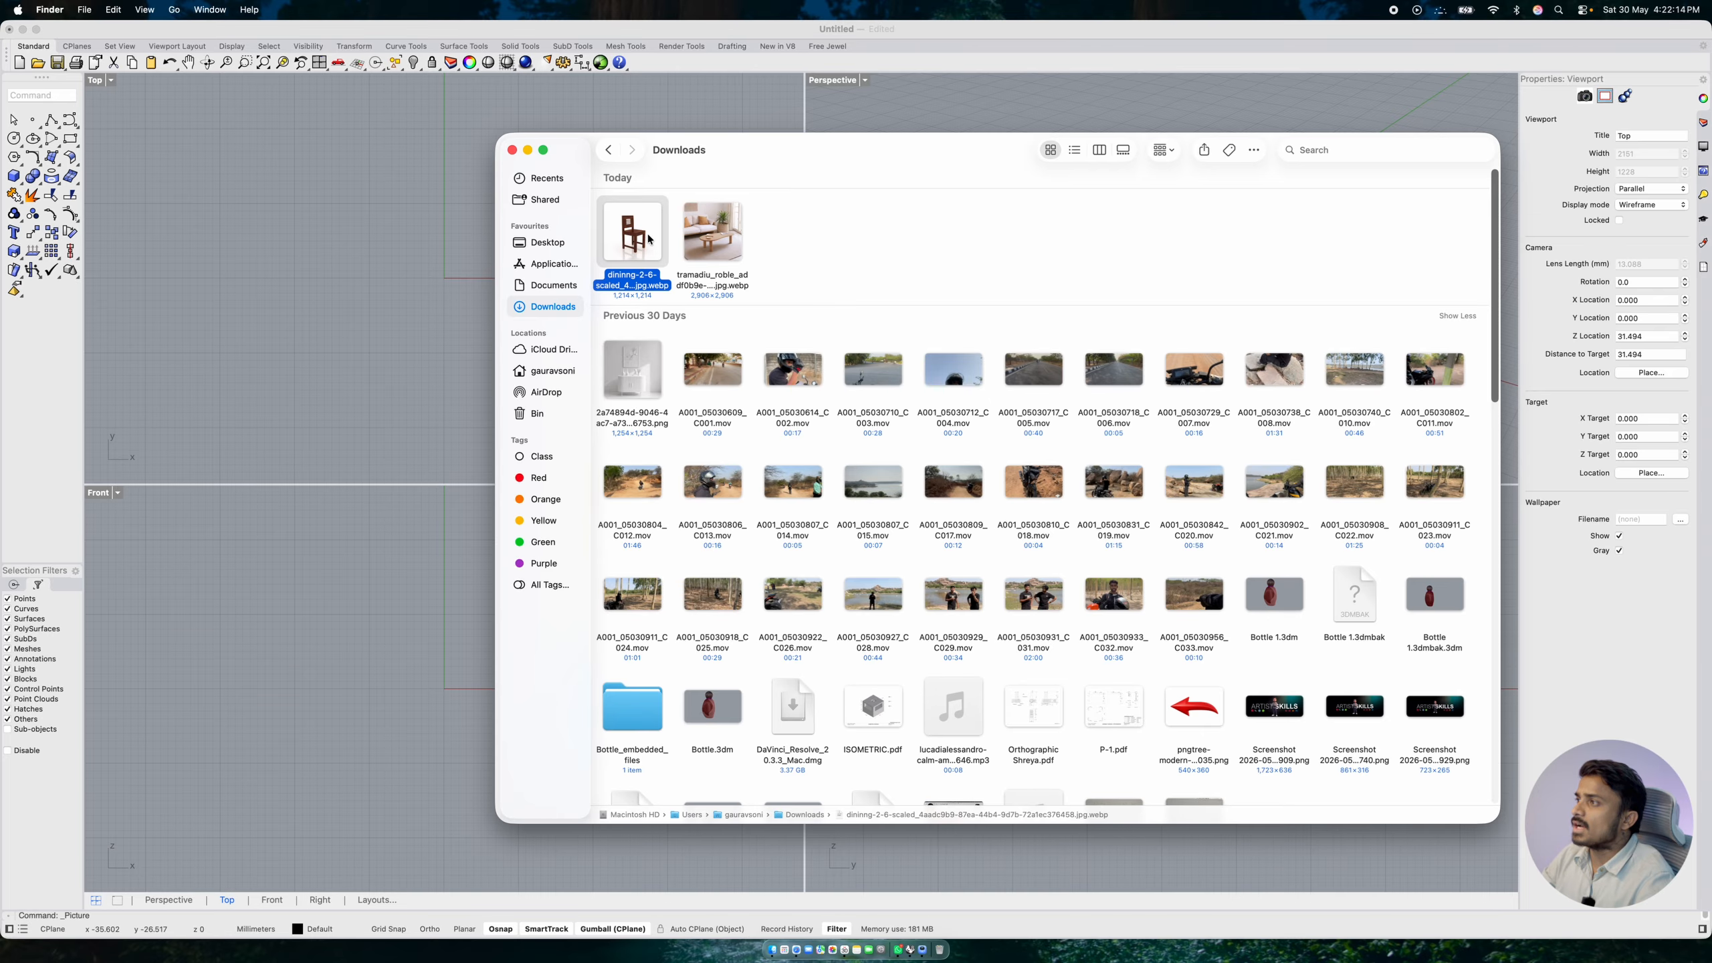
double_click(649, 239)
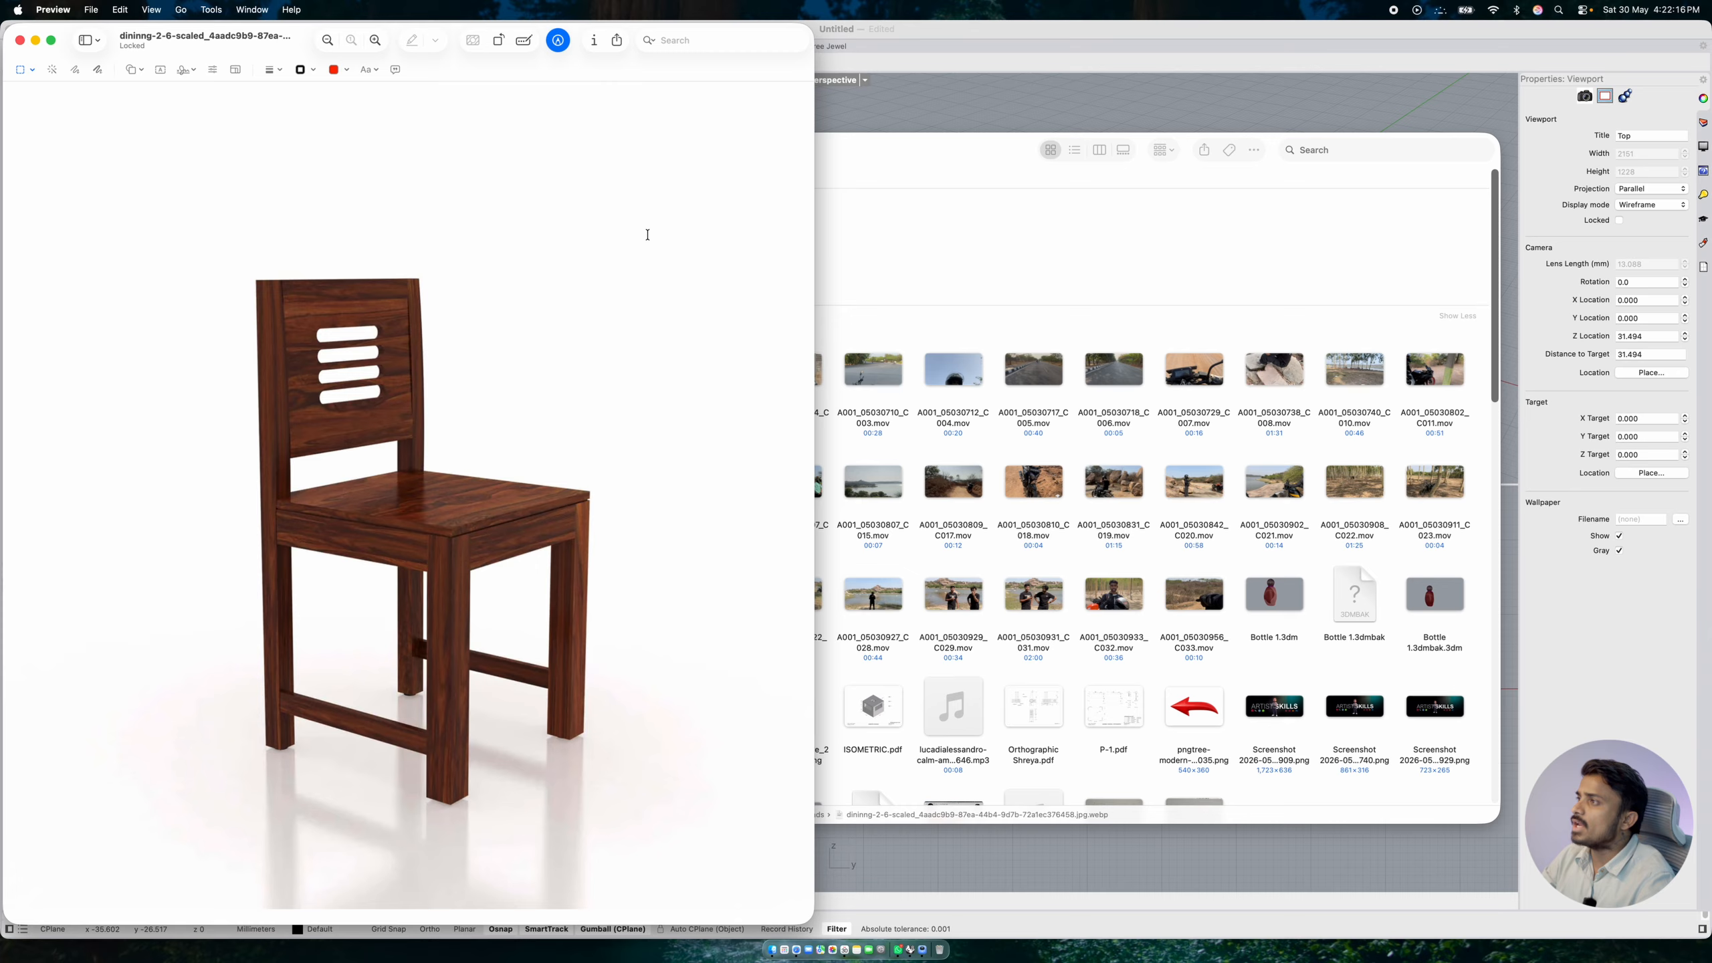
drag(278, 51, 773, 49)
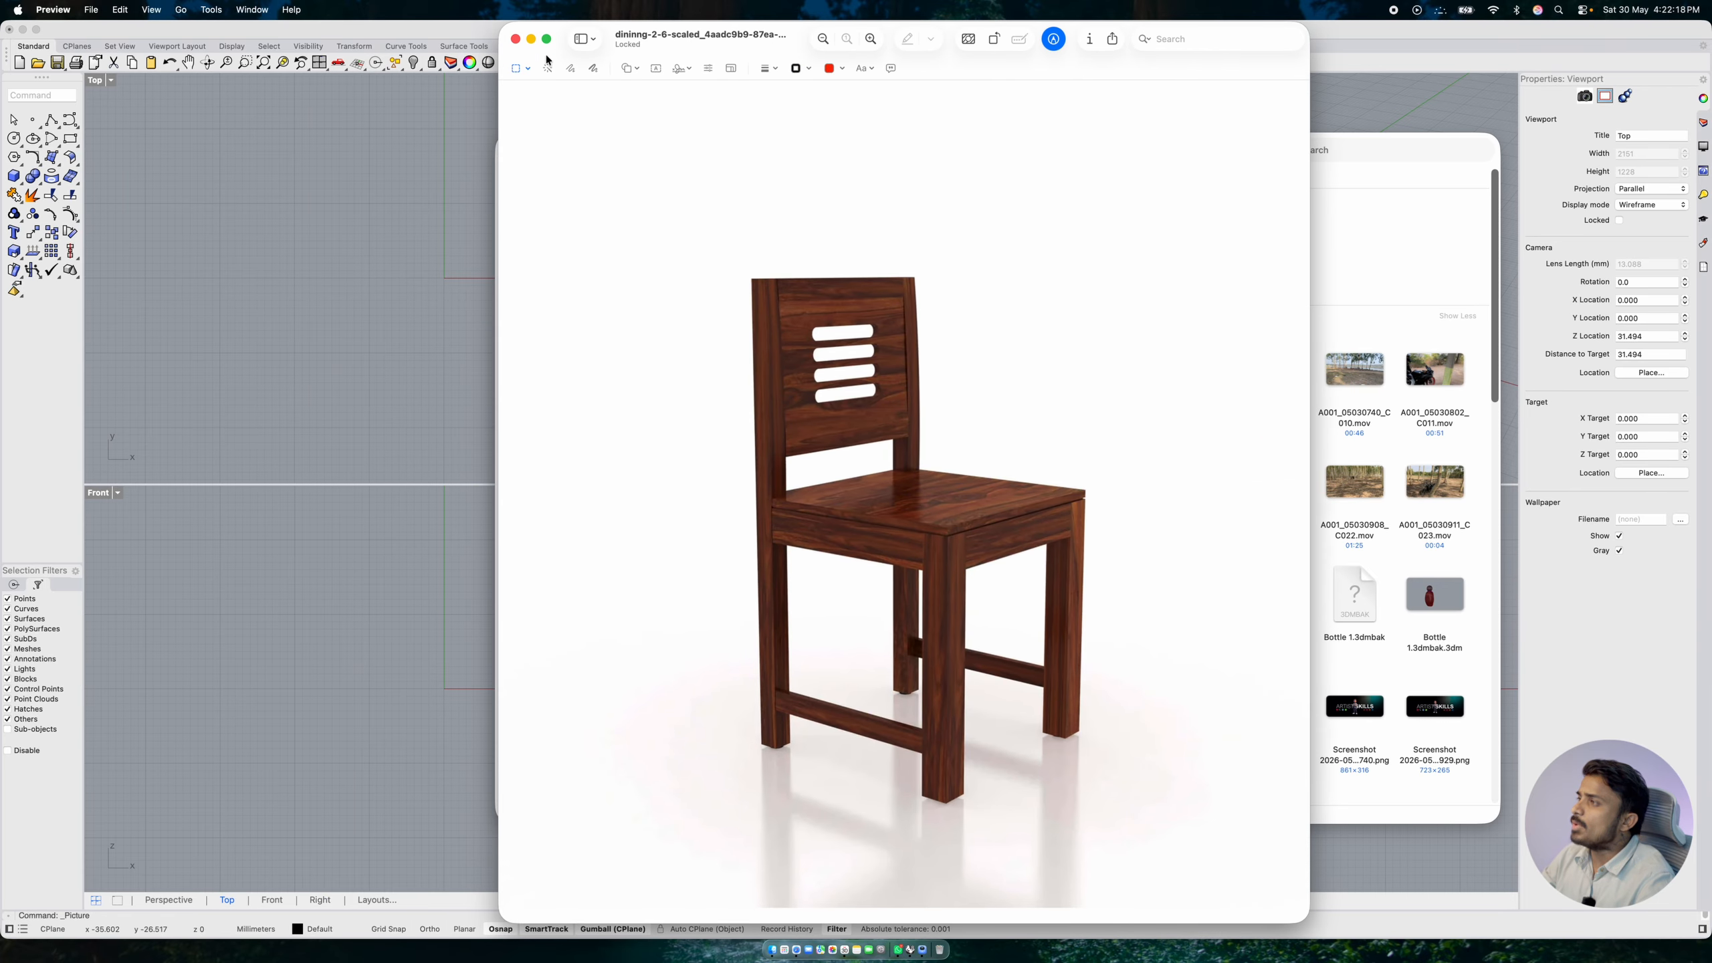
- Export the chair image to the Desktop as a JPEG at best quality, and close the image window
click(90, 9)
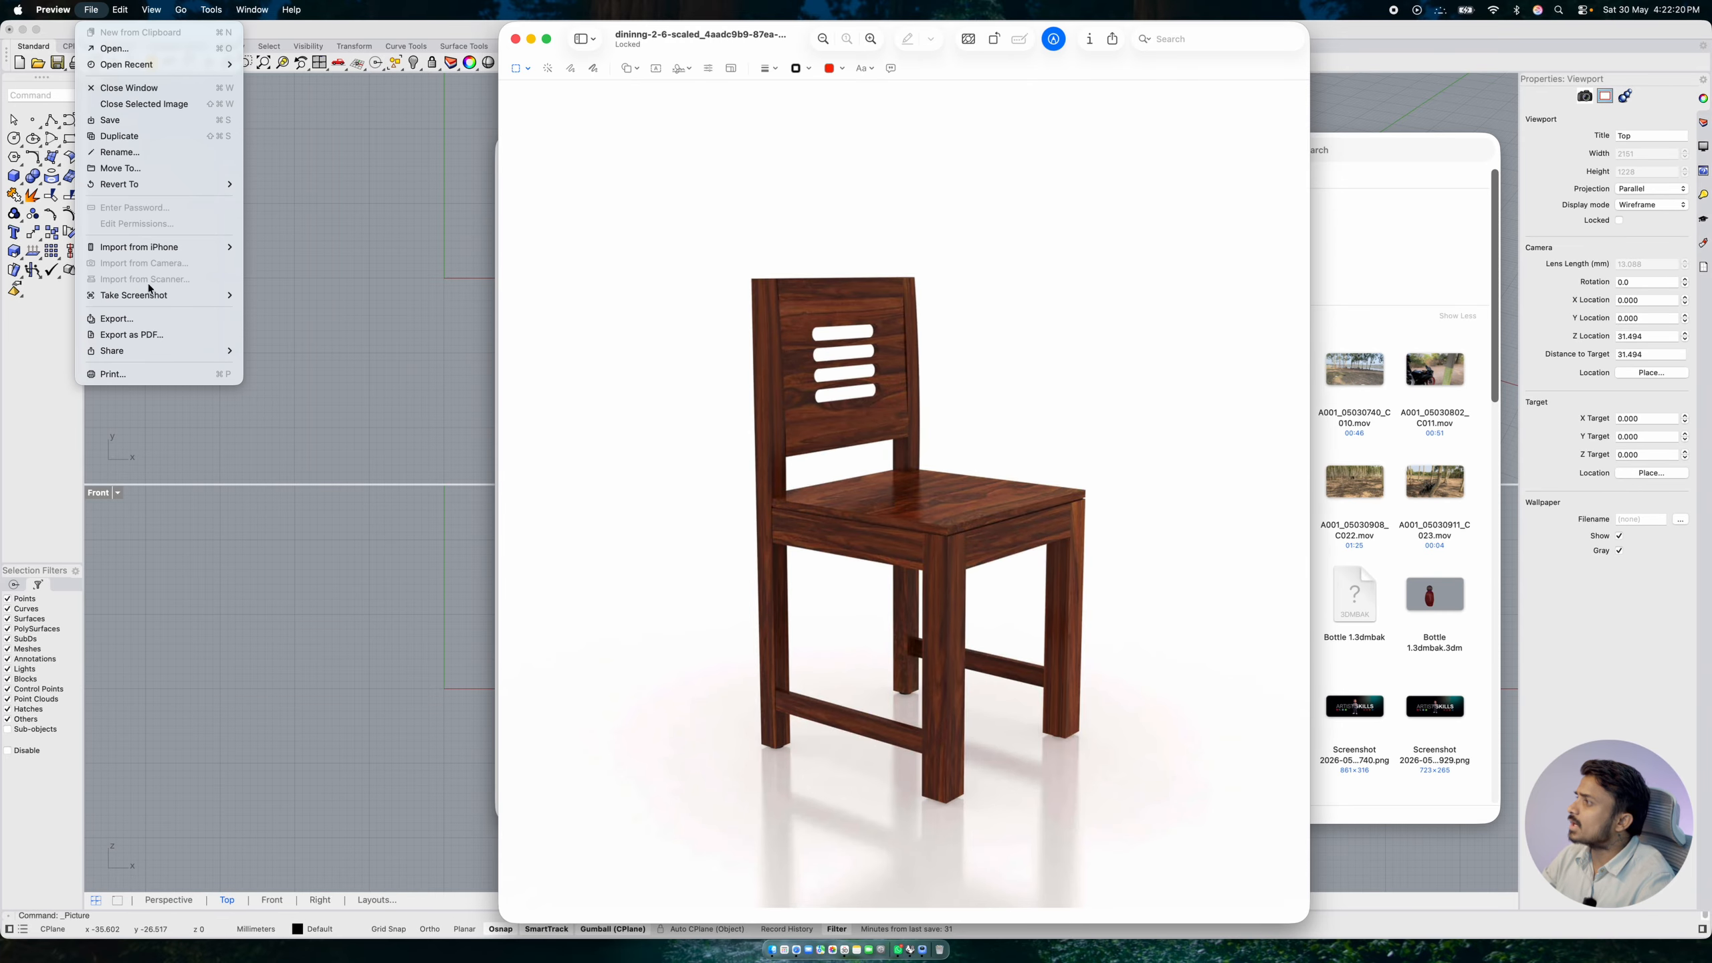
click(155, 323)
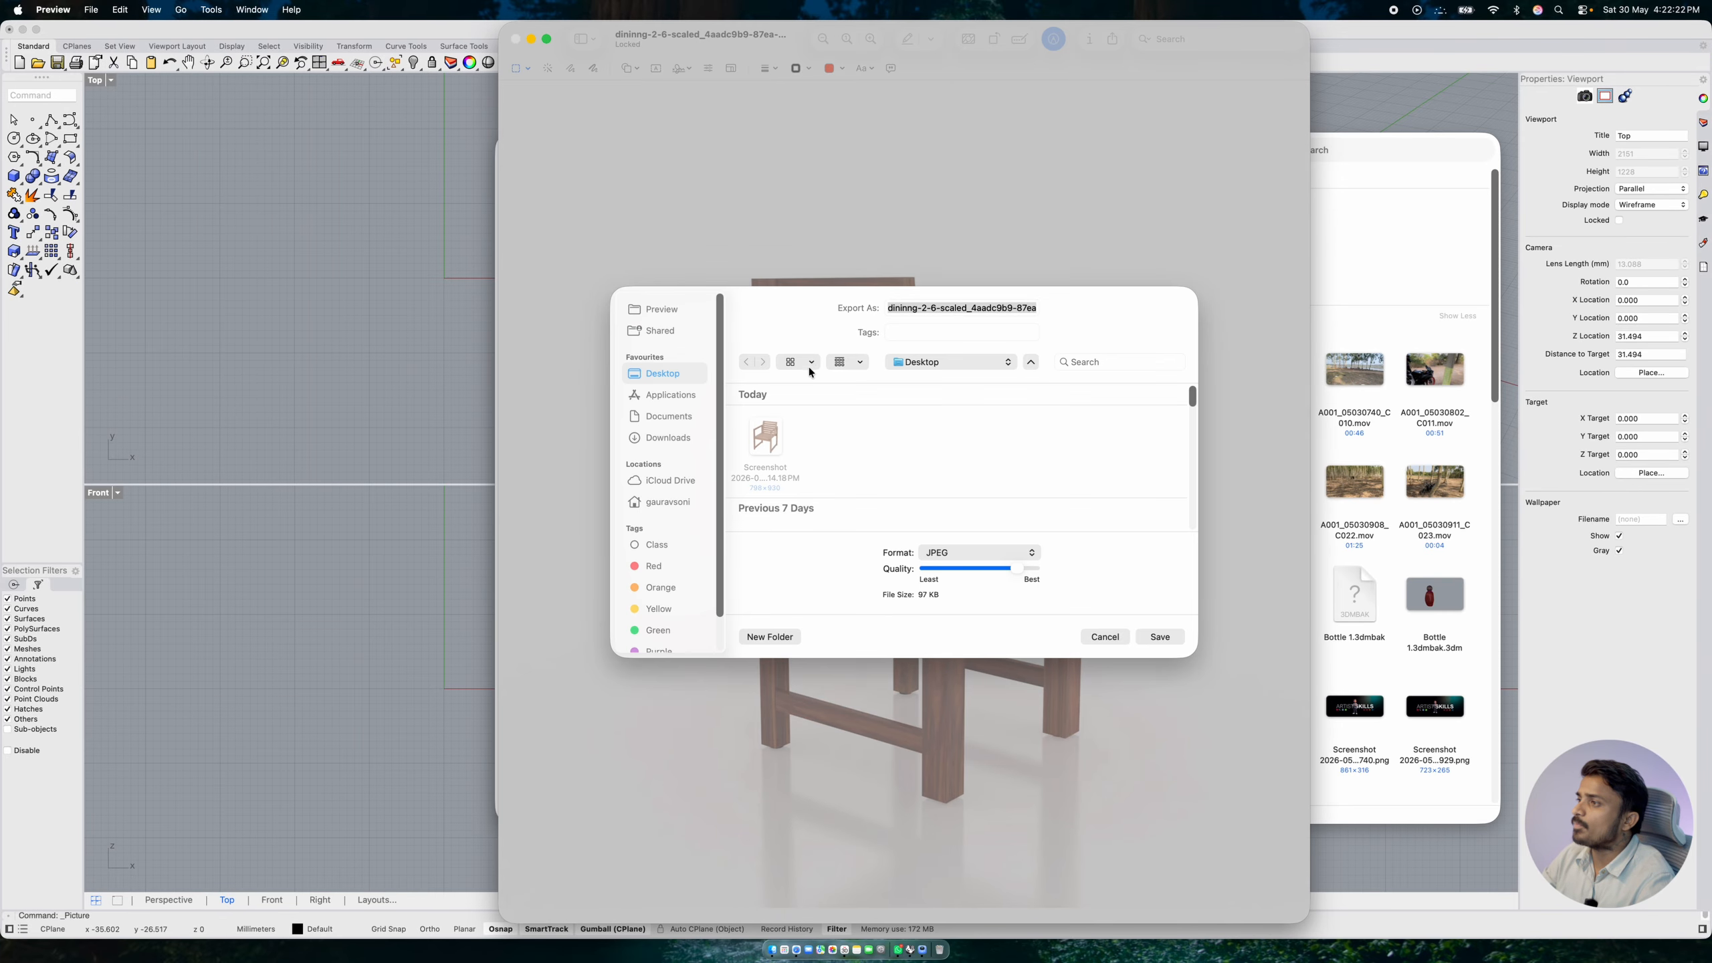
click(987, 549)
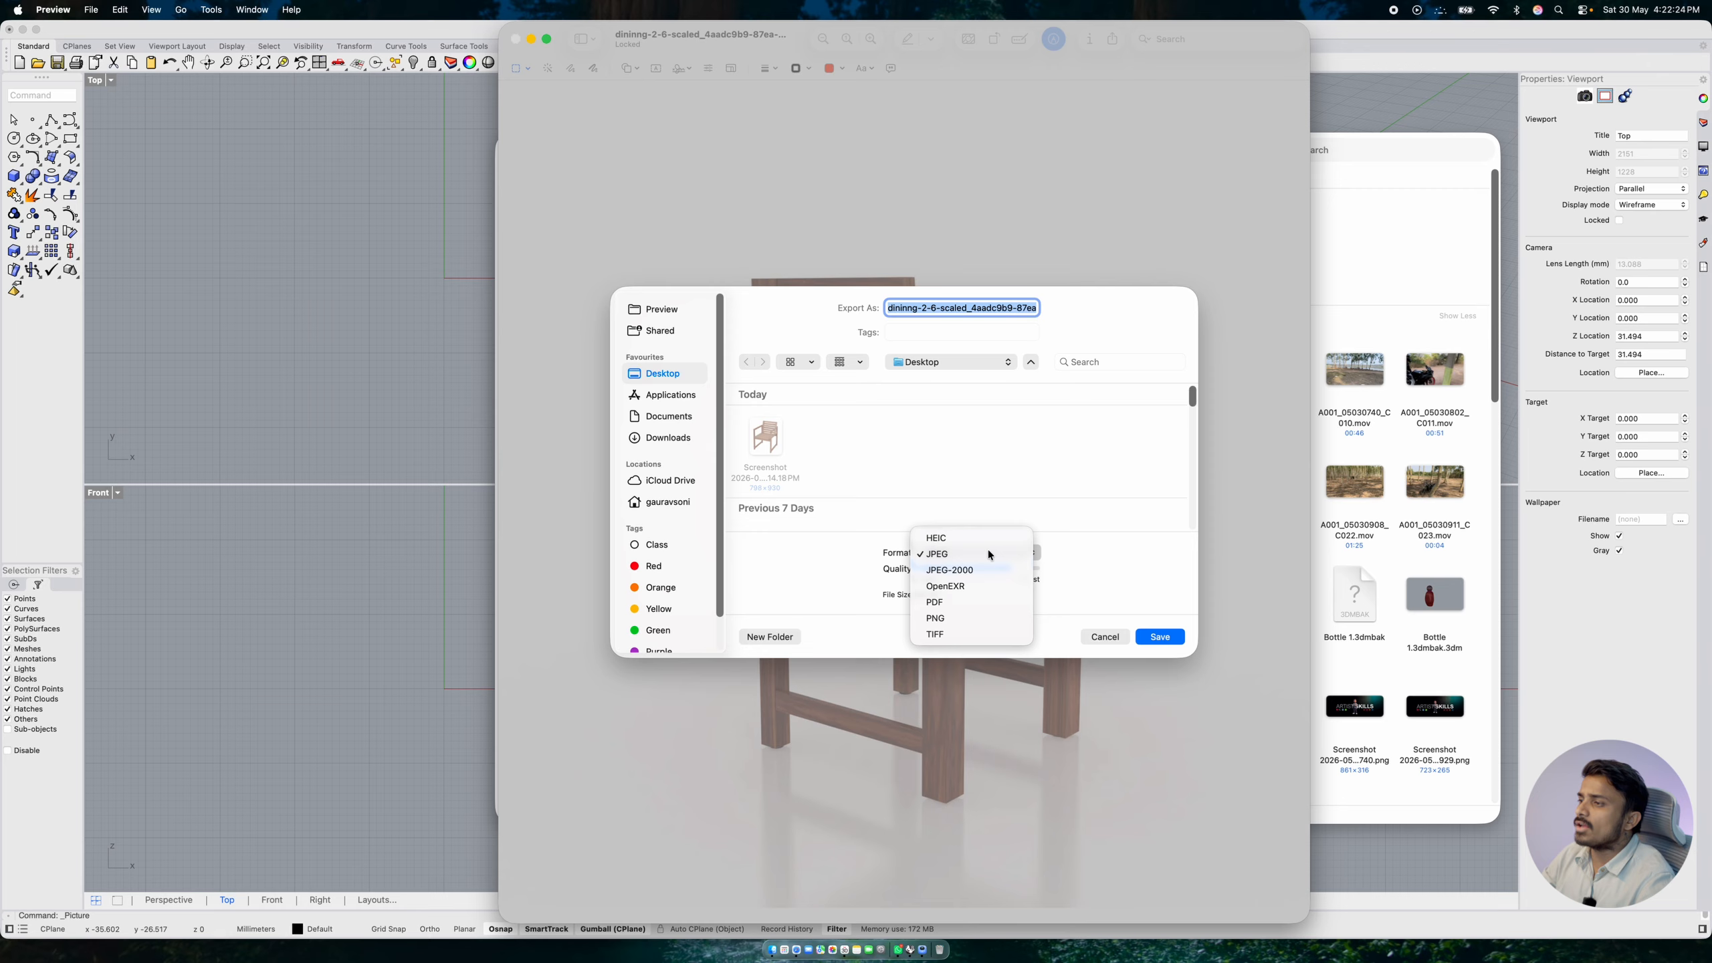
click(987, 551)
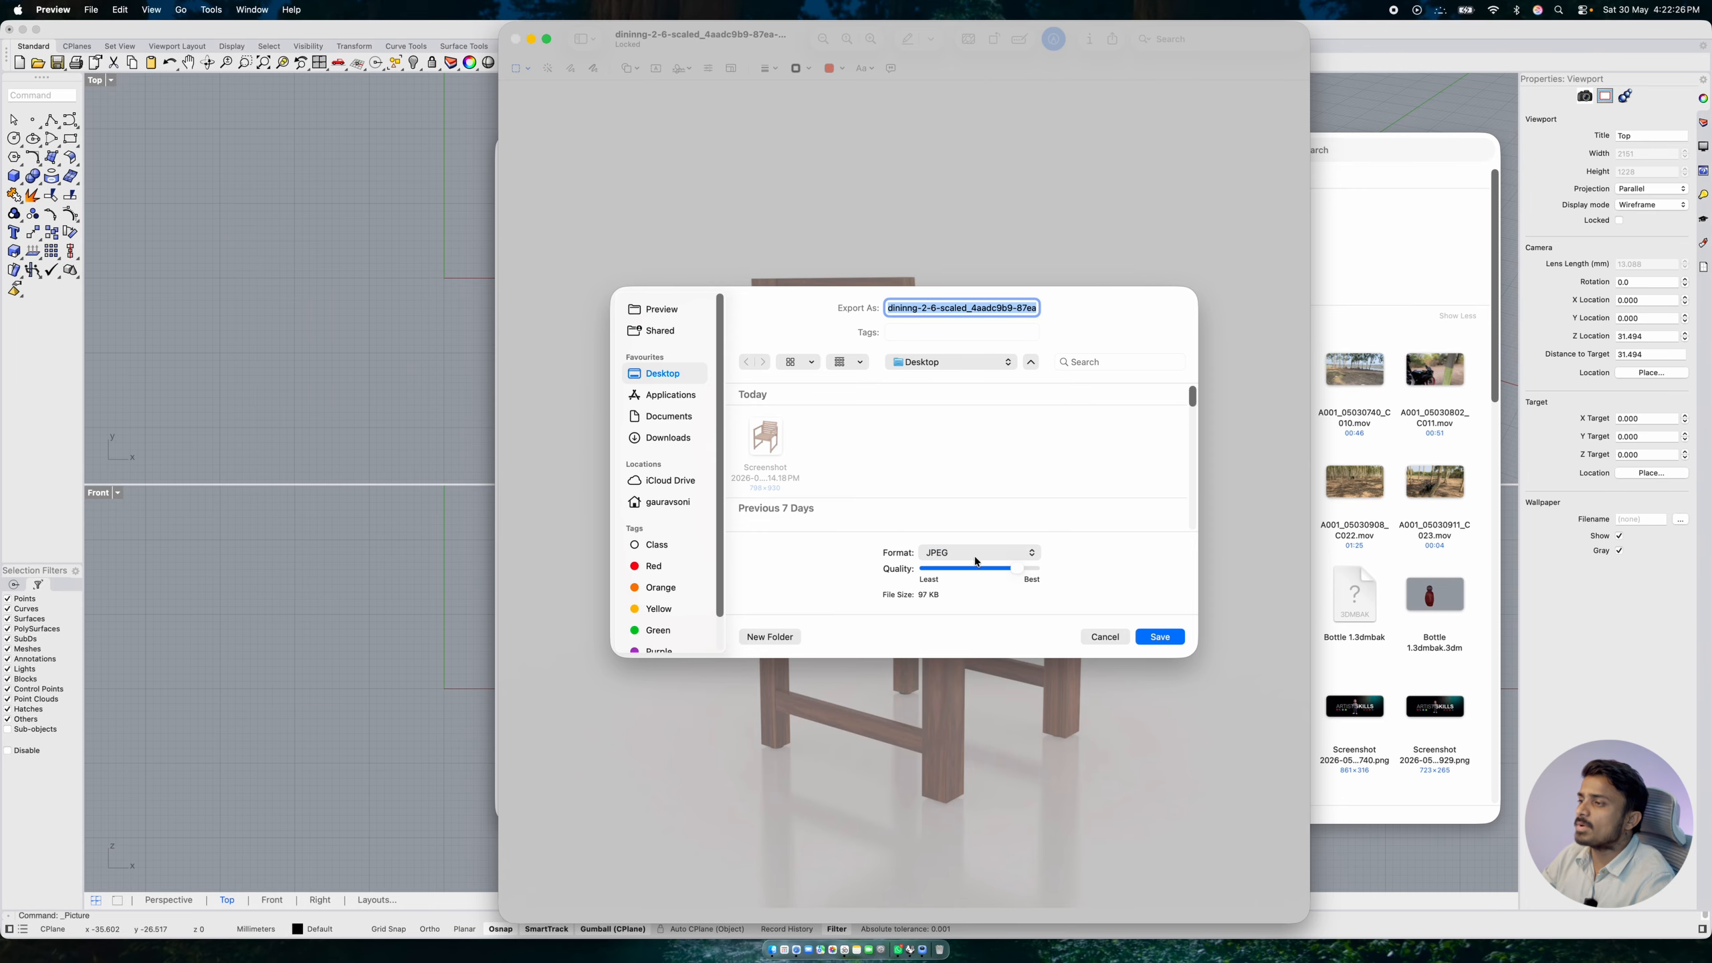
drag(1015, 568, 1054, 569)
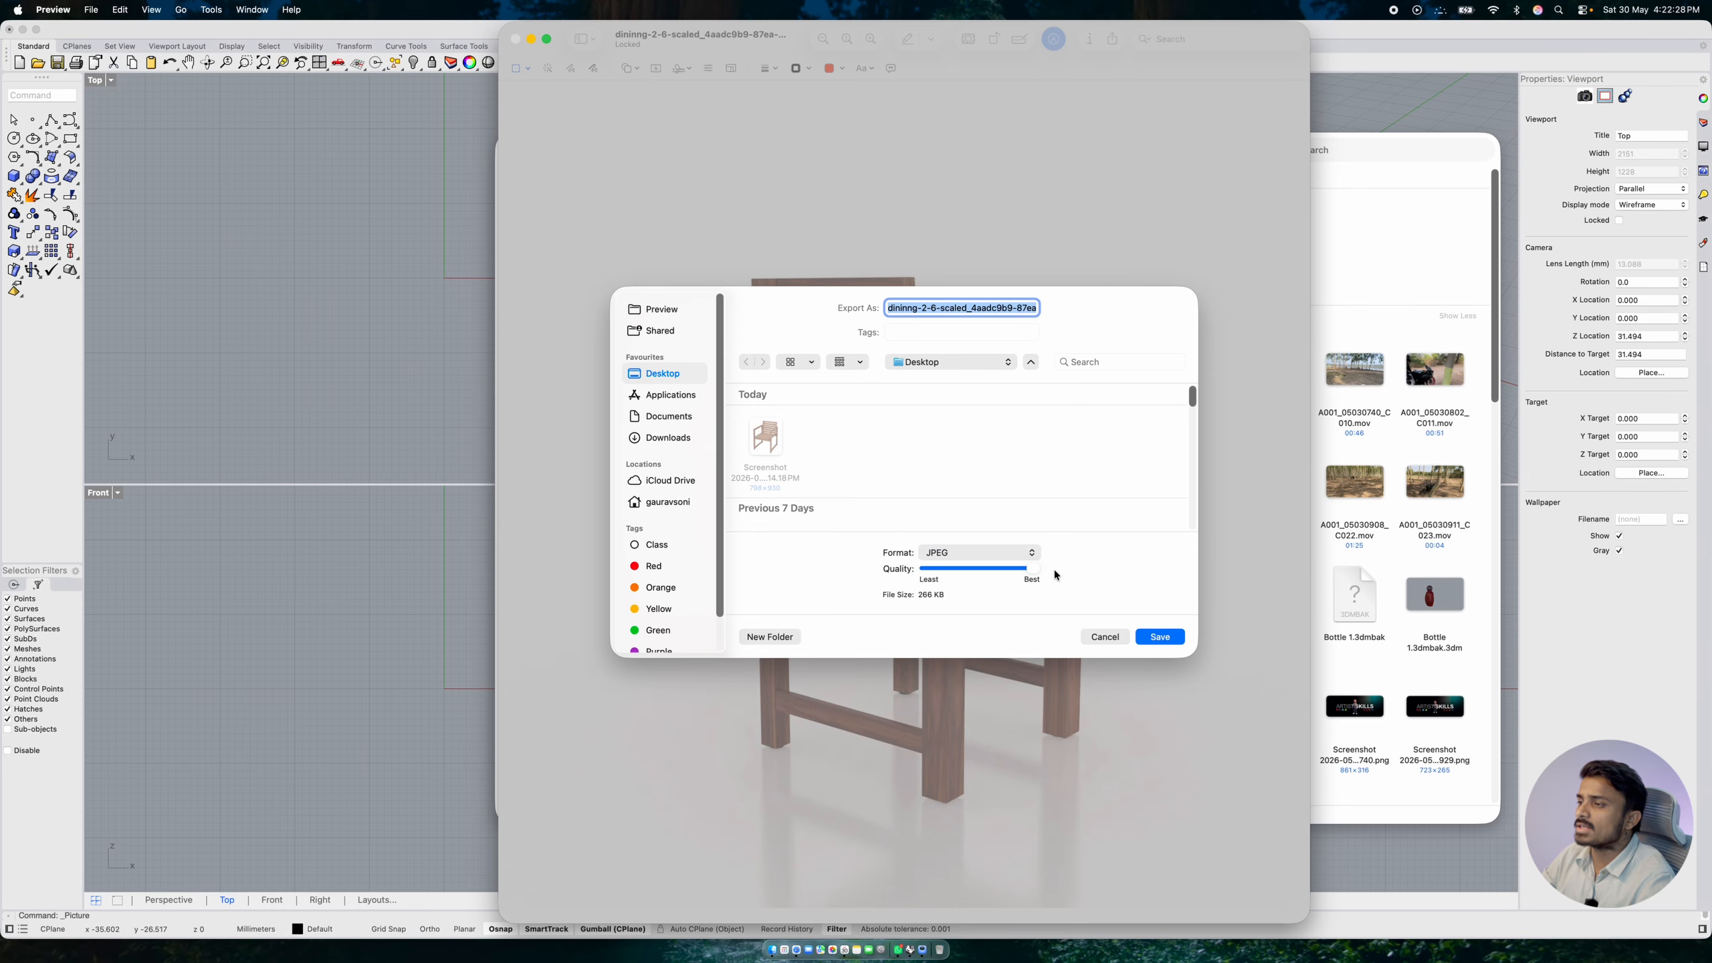
click(1149, 634)
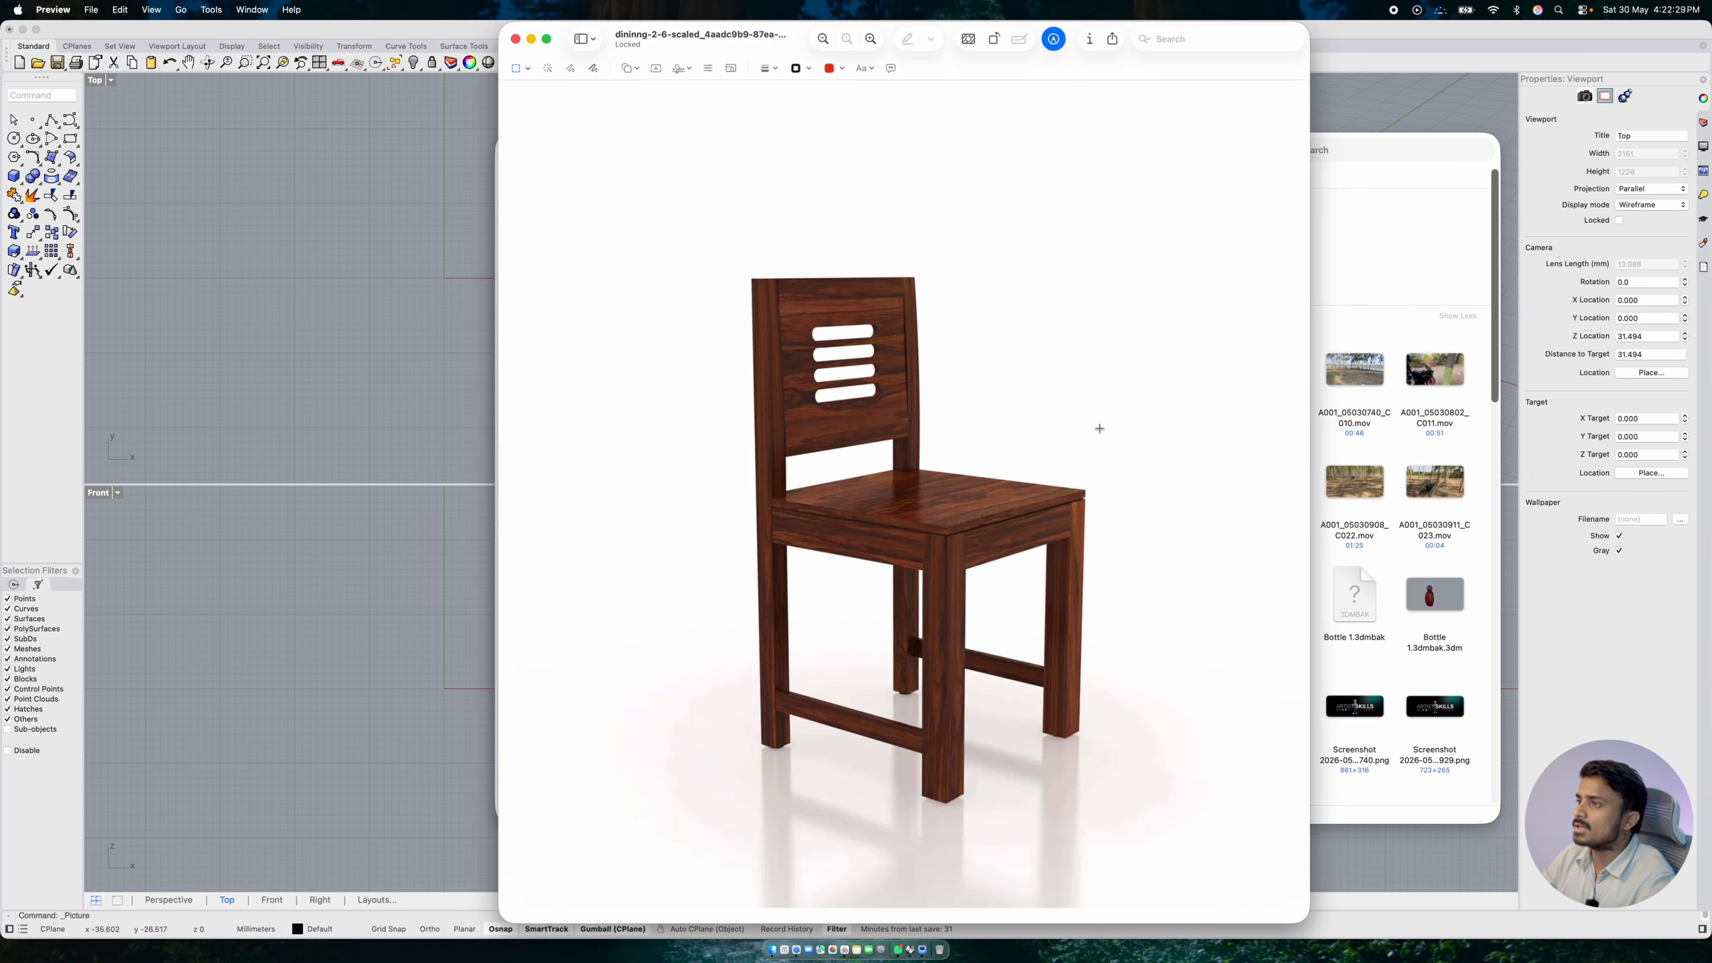
click(516, 38)
- Preview the exported chair JPEG in the Desktop folder, then close the preview and the Finder window
click(822, 287)
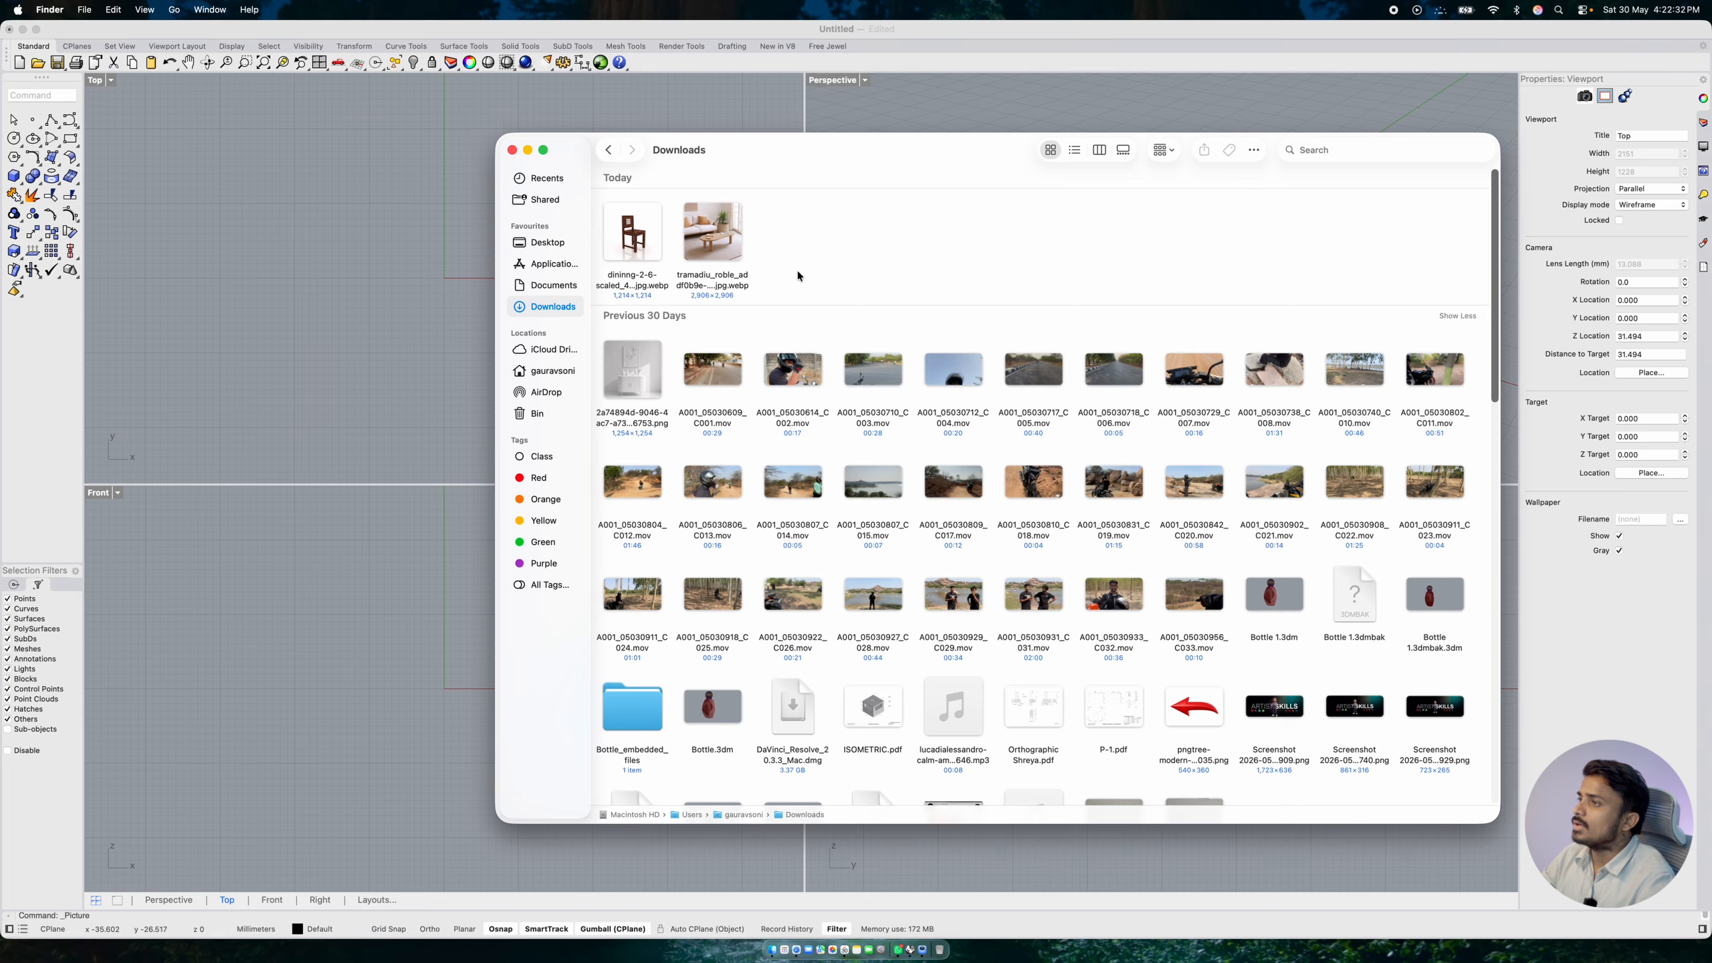
click(636, 256)
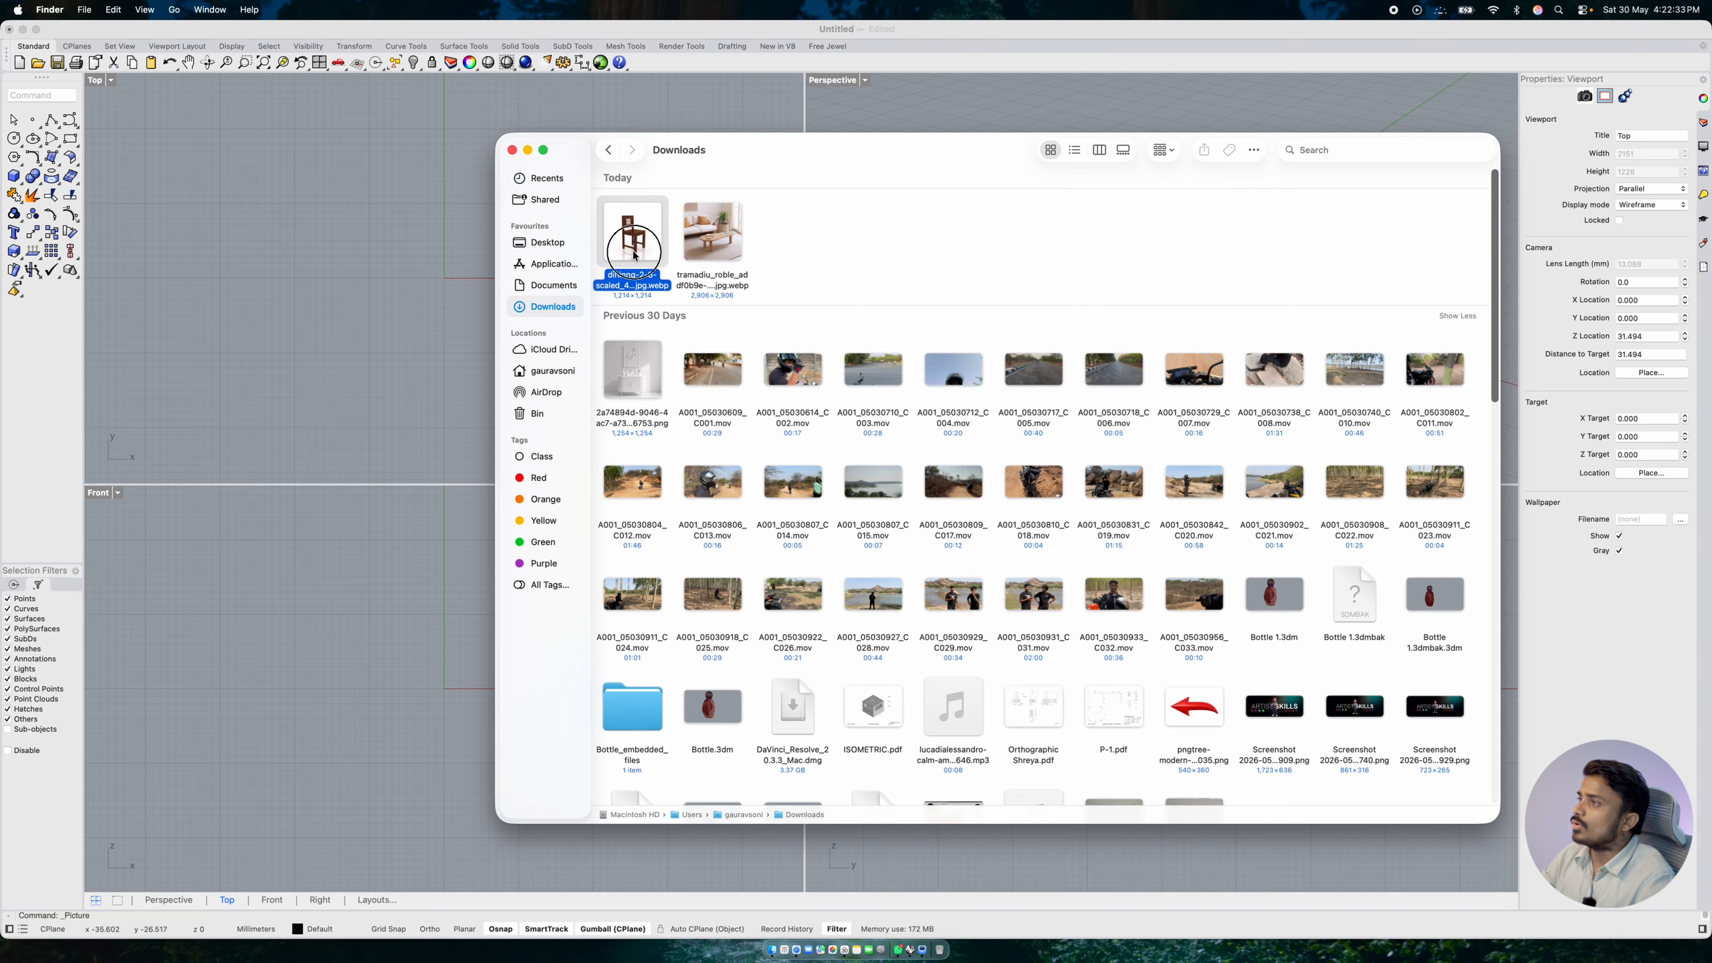
click(553, 241)
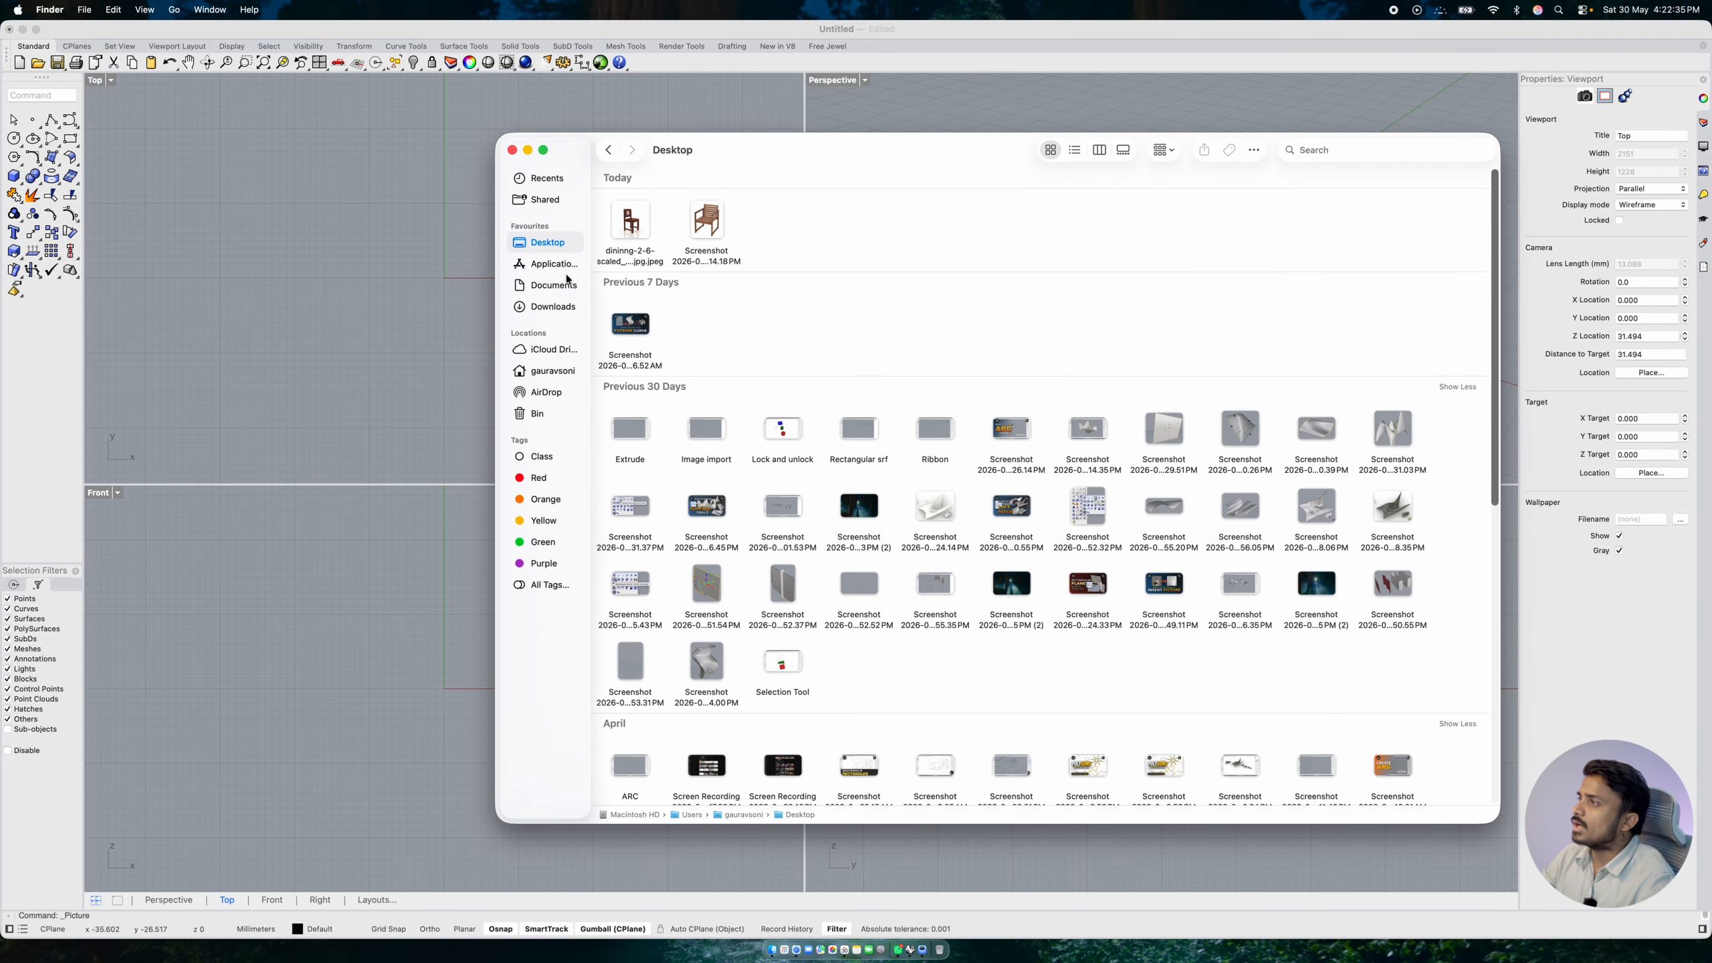
click(646, 229)
key(space)
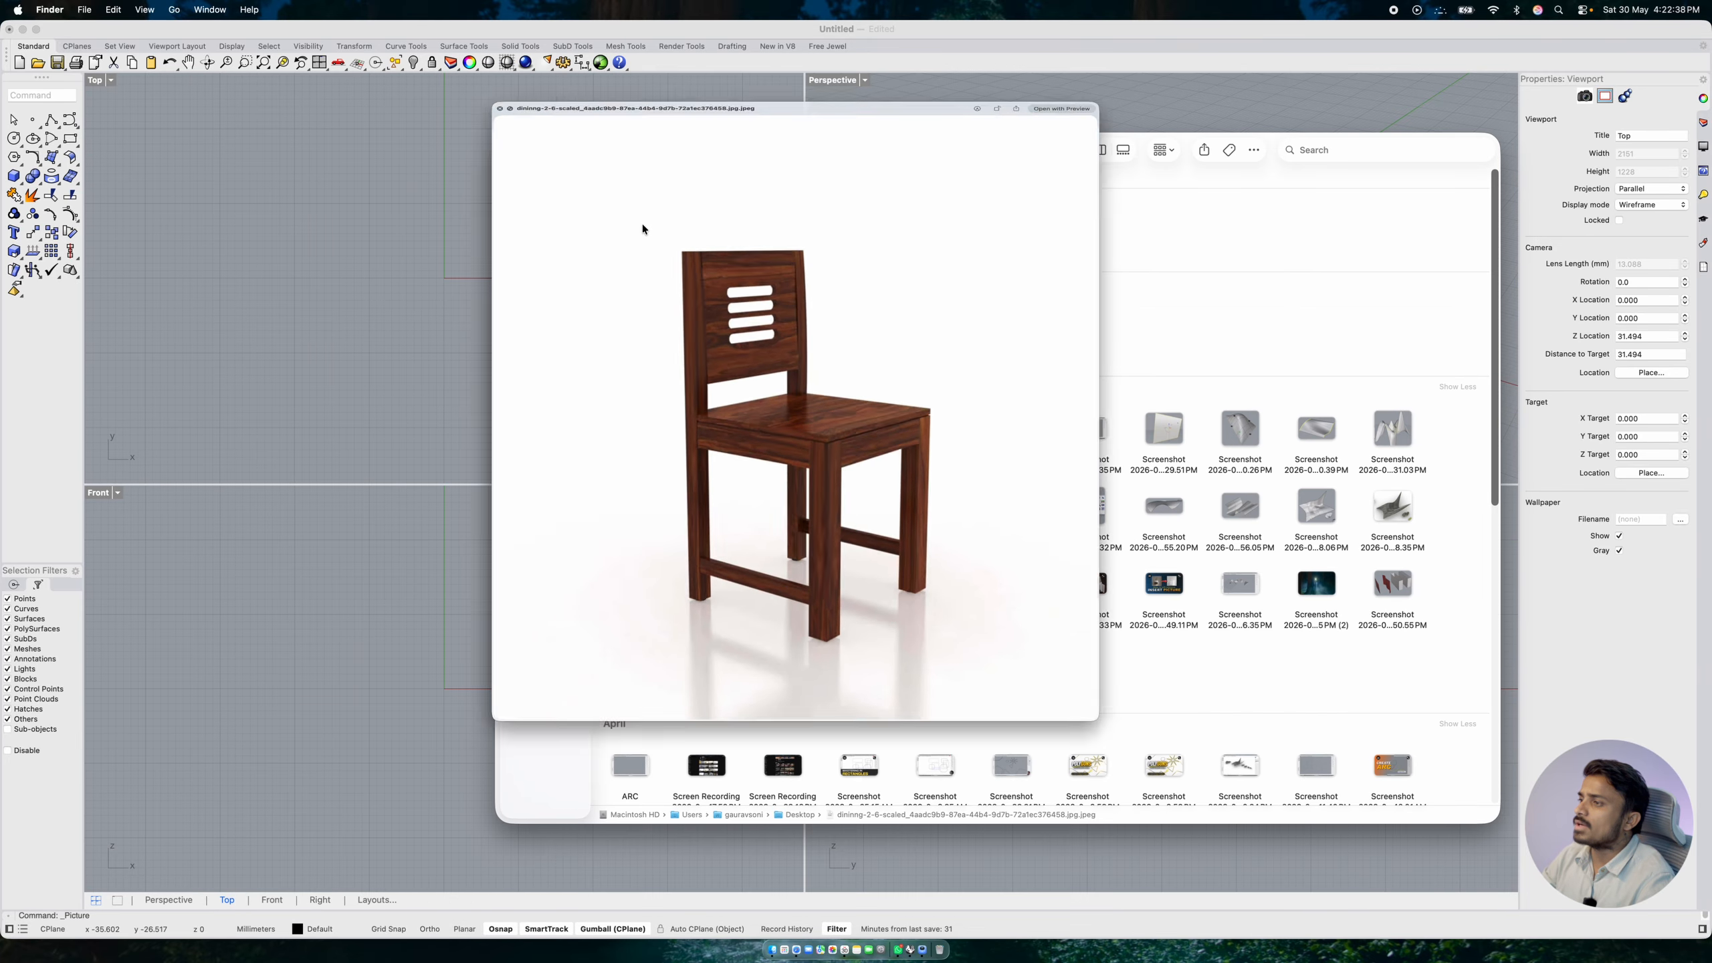
key(space)
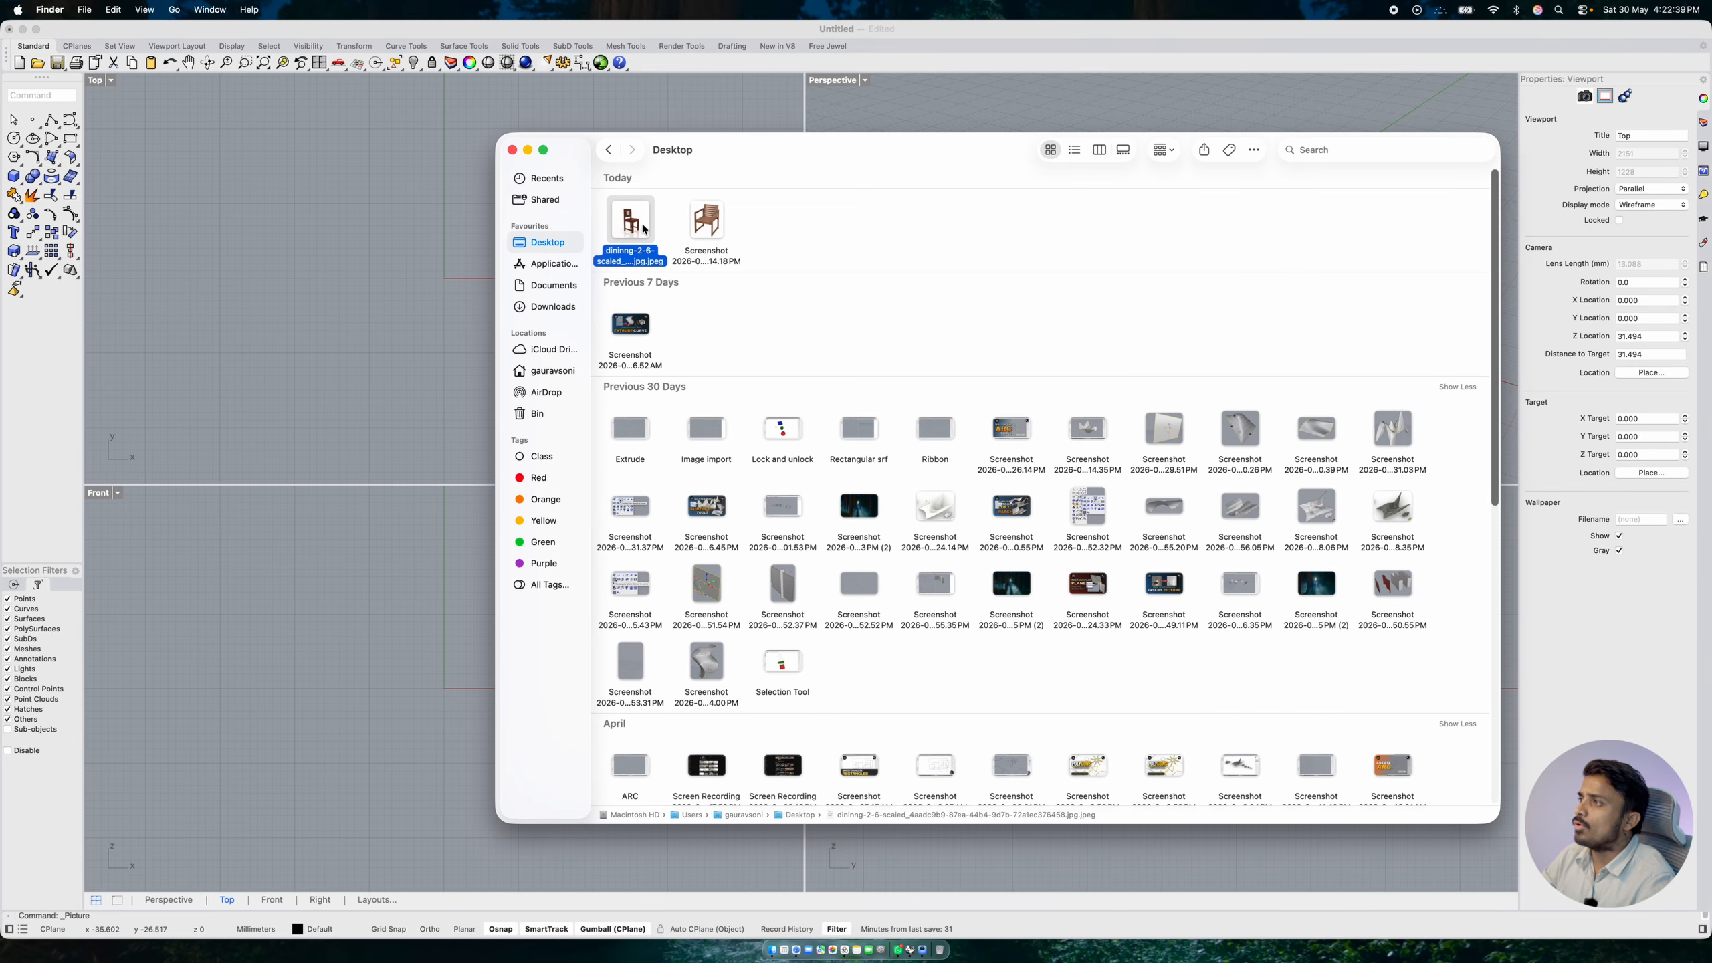
click(510, 150)
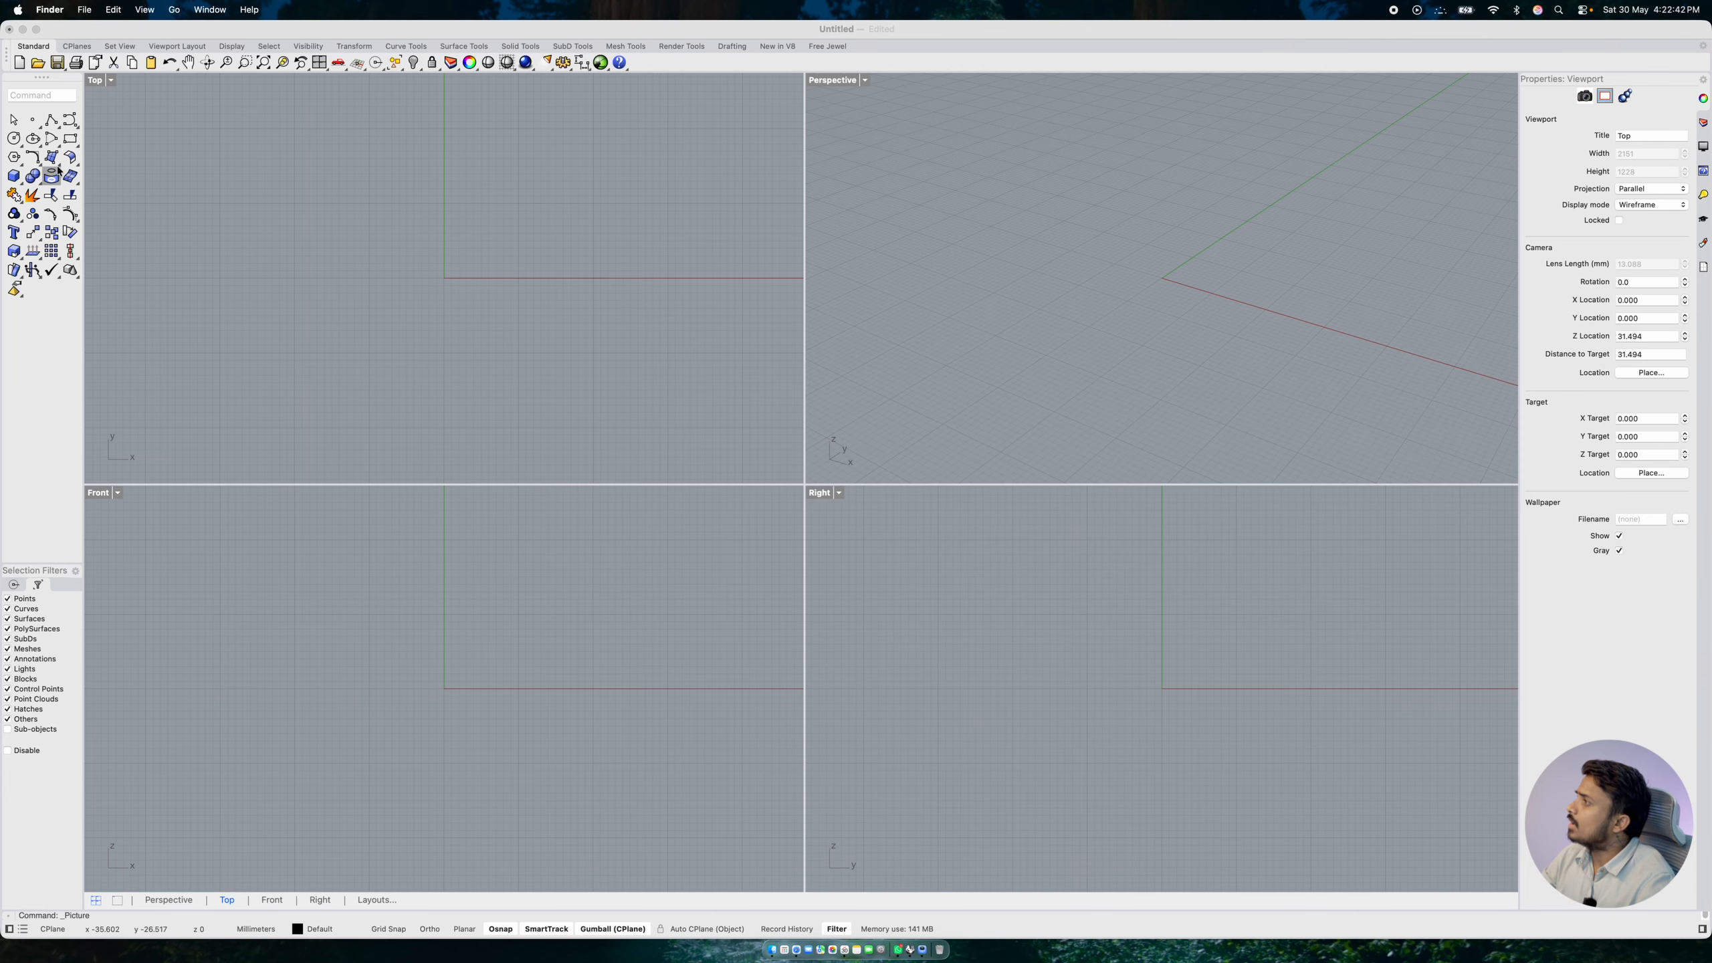
- Start a picture import in Rhino with the exported chair JPEG from the Desktop, granting access to that folder
click(59, 165)
click(165, 183)
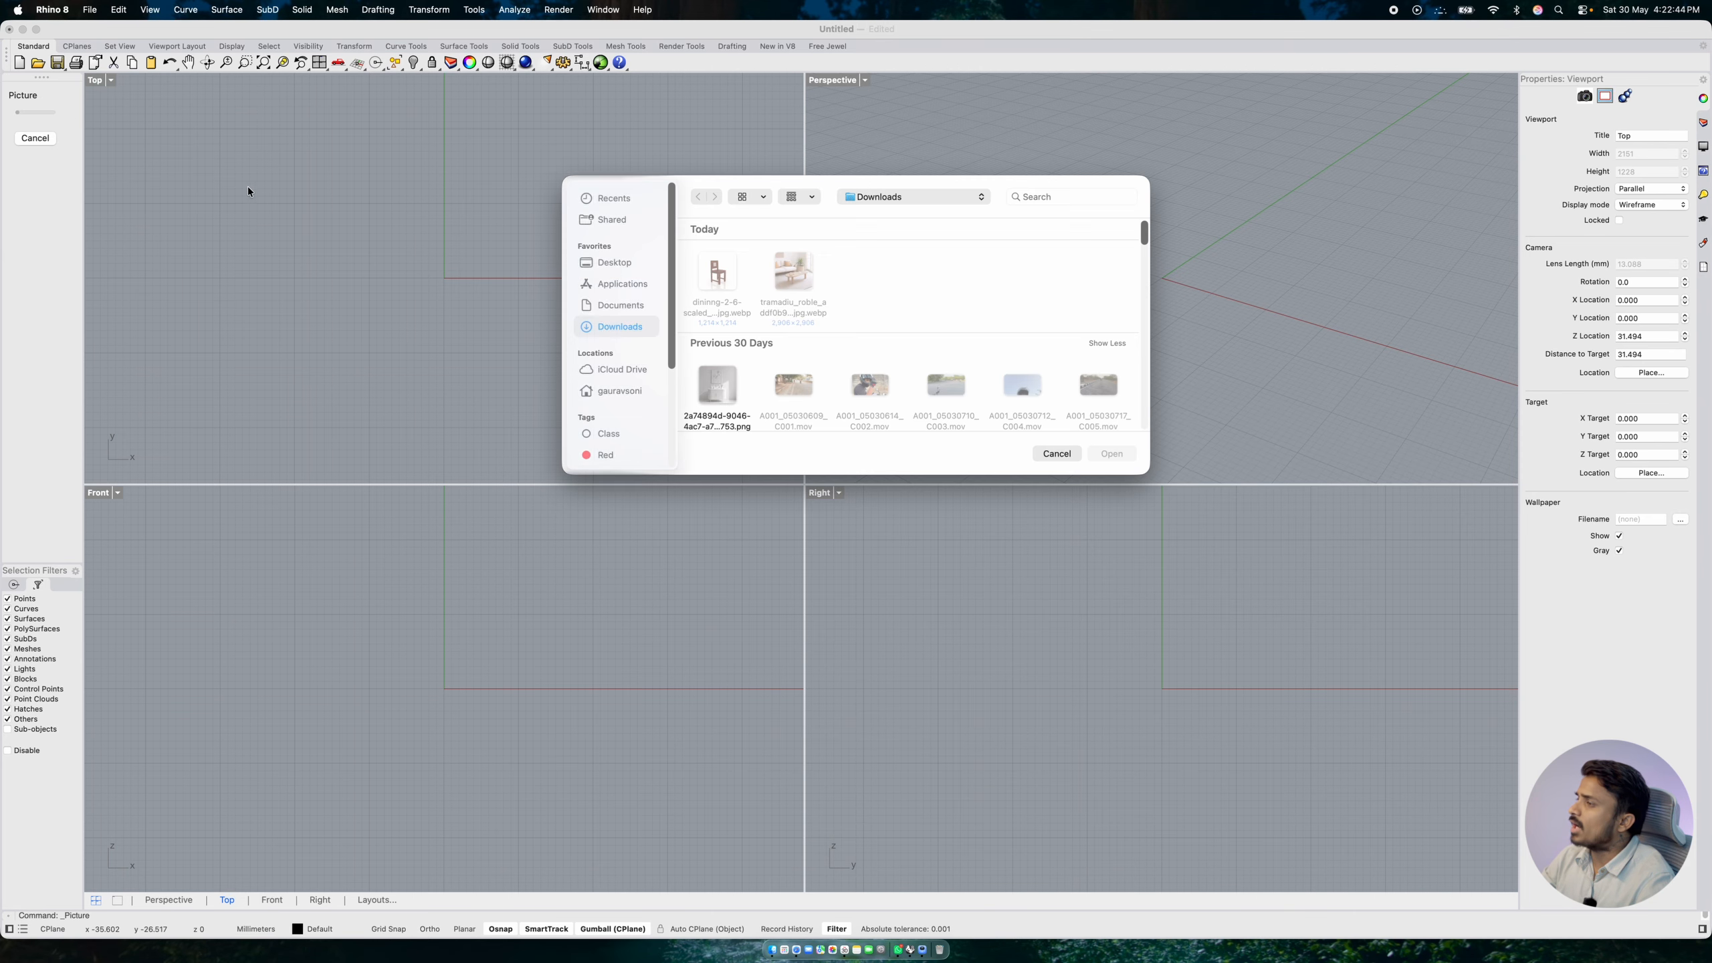
click(621, 267)
click(717, 271)
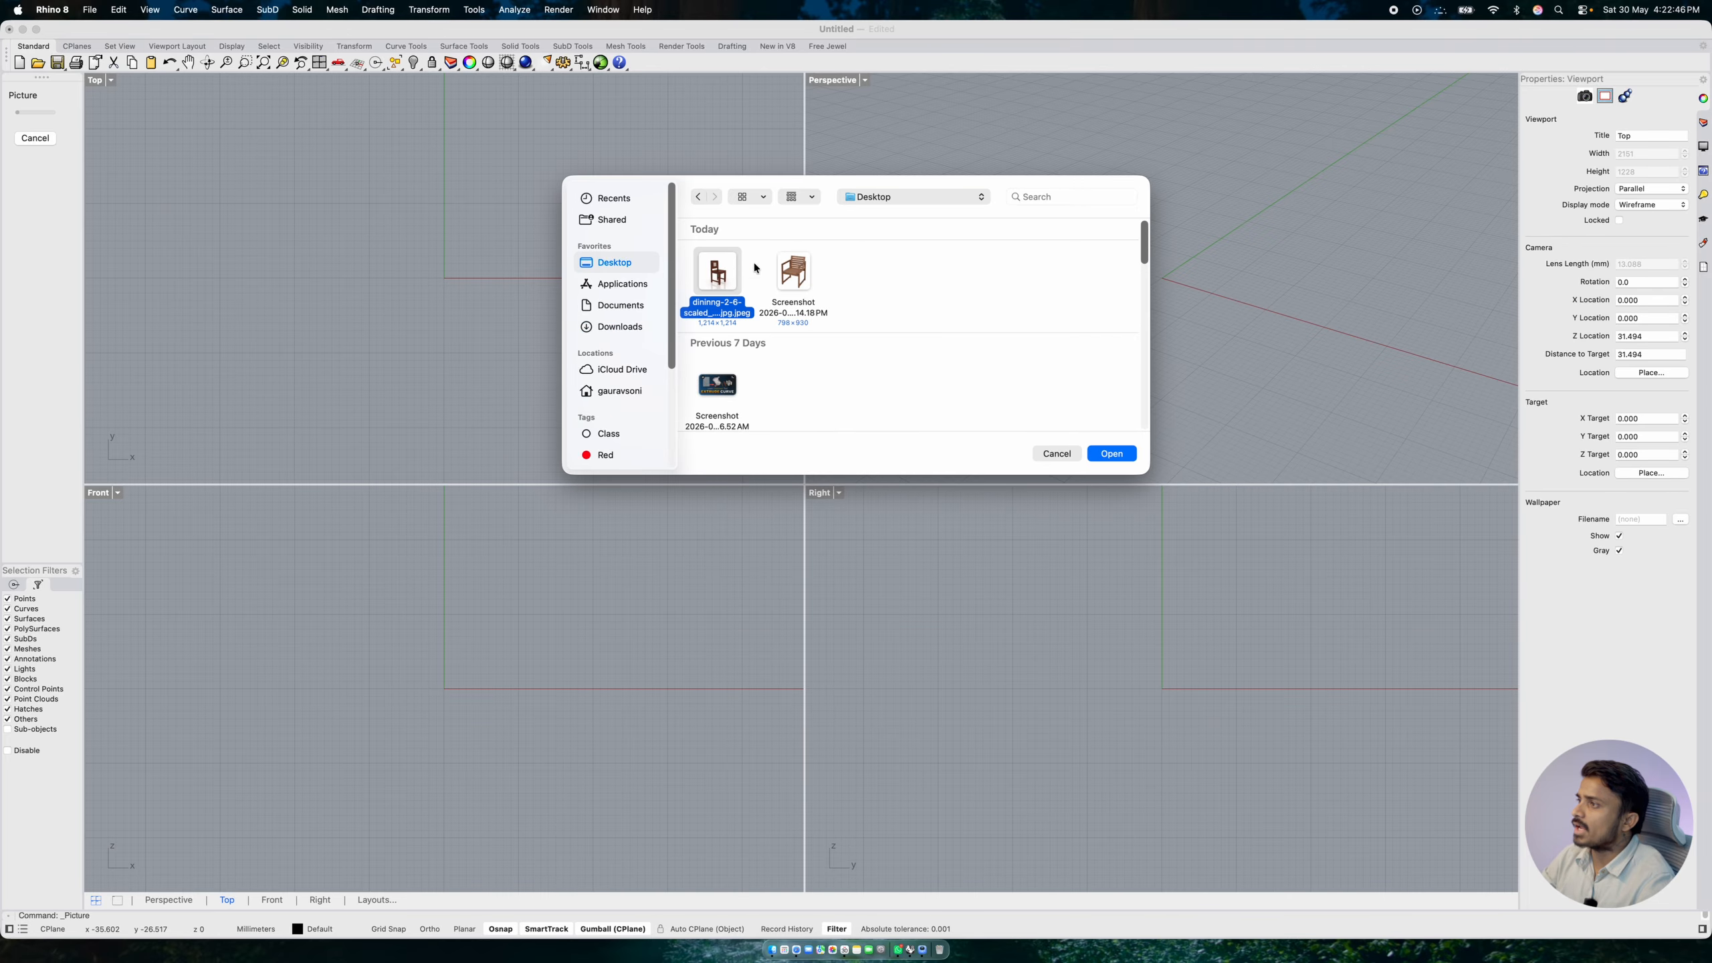
click(1115, 453)
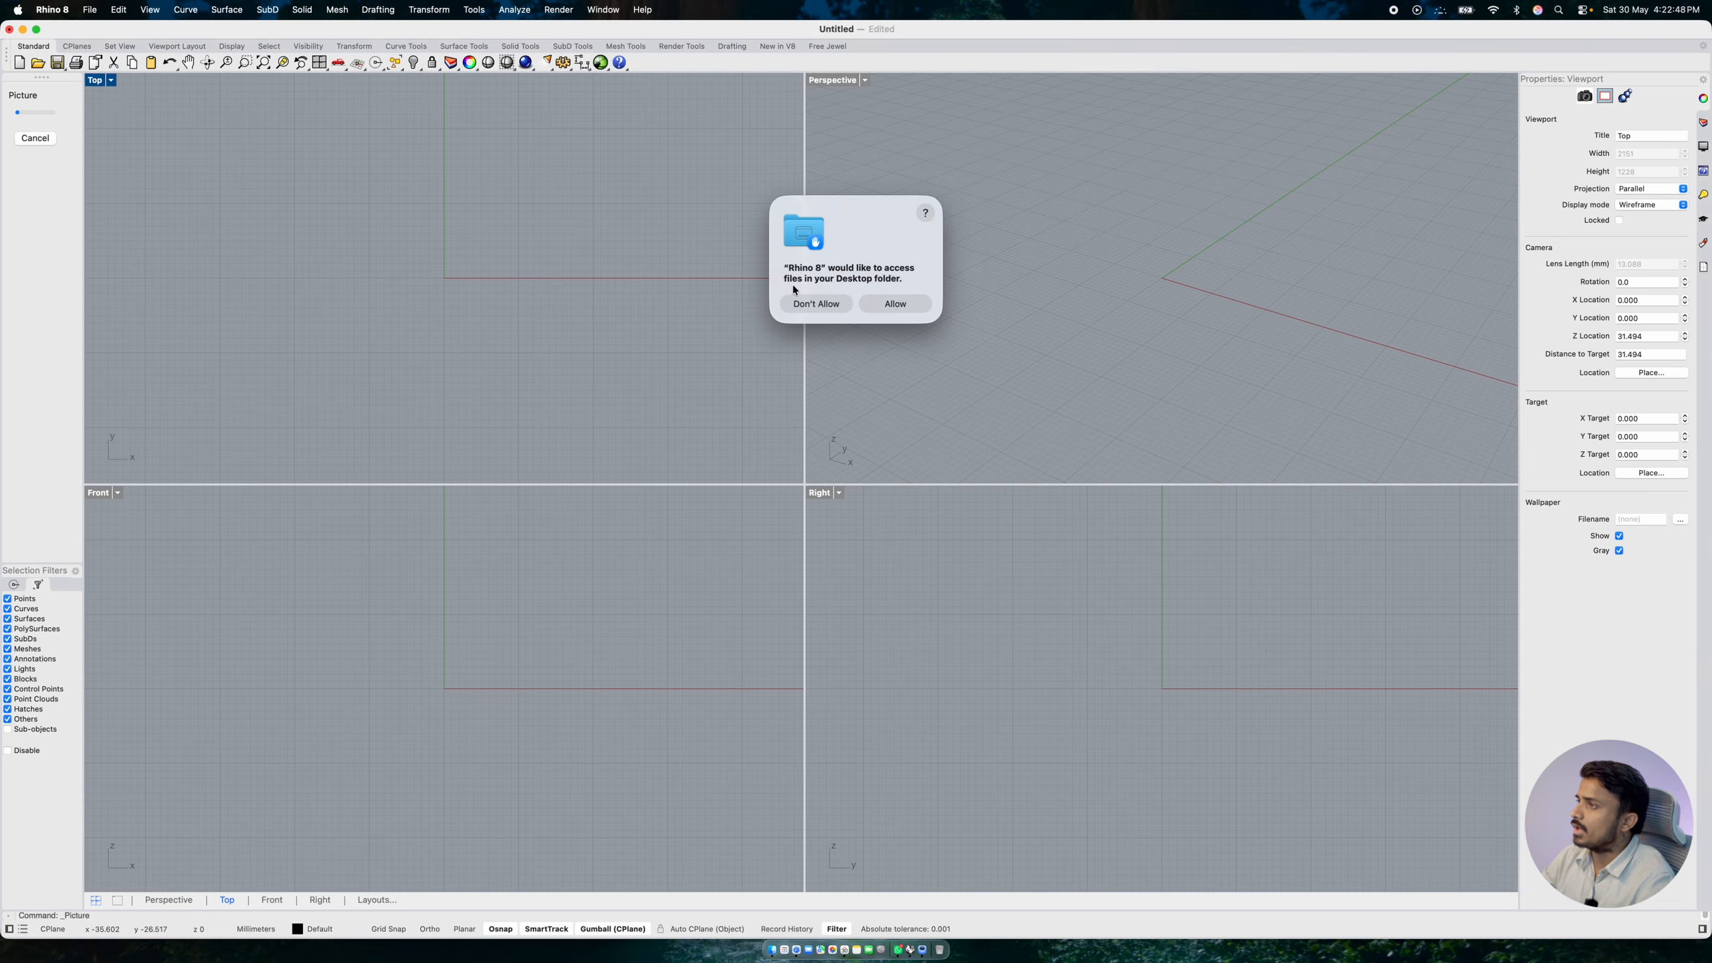
key(Return)
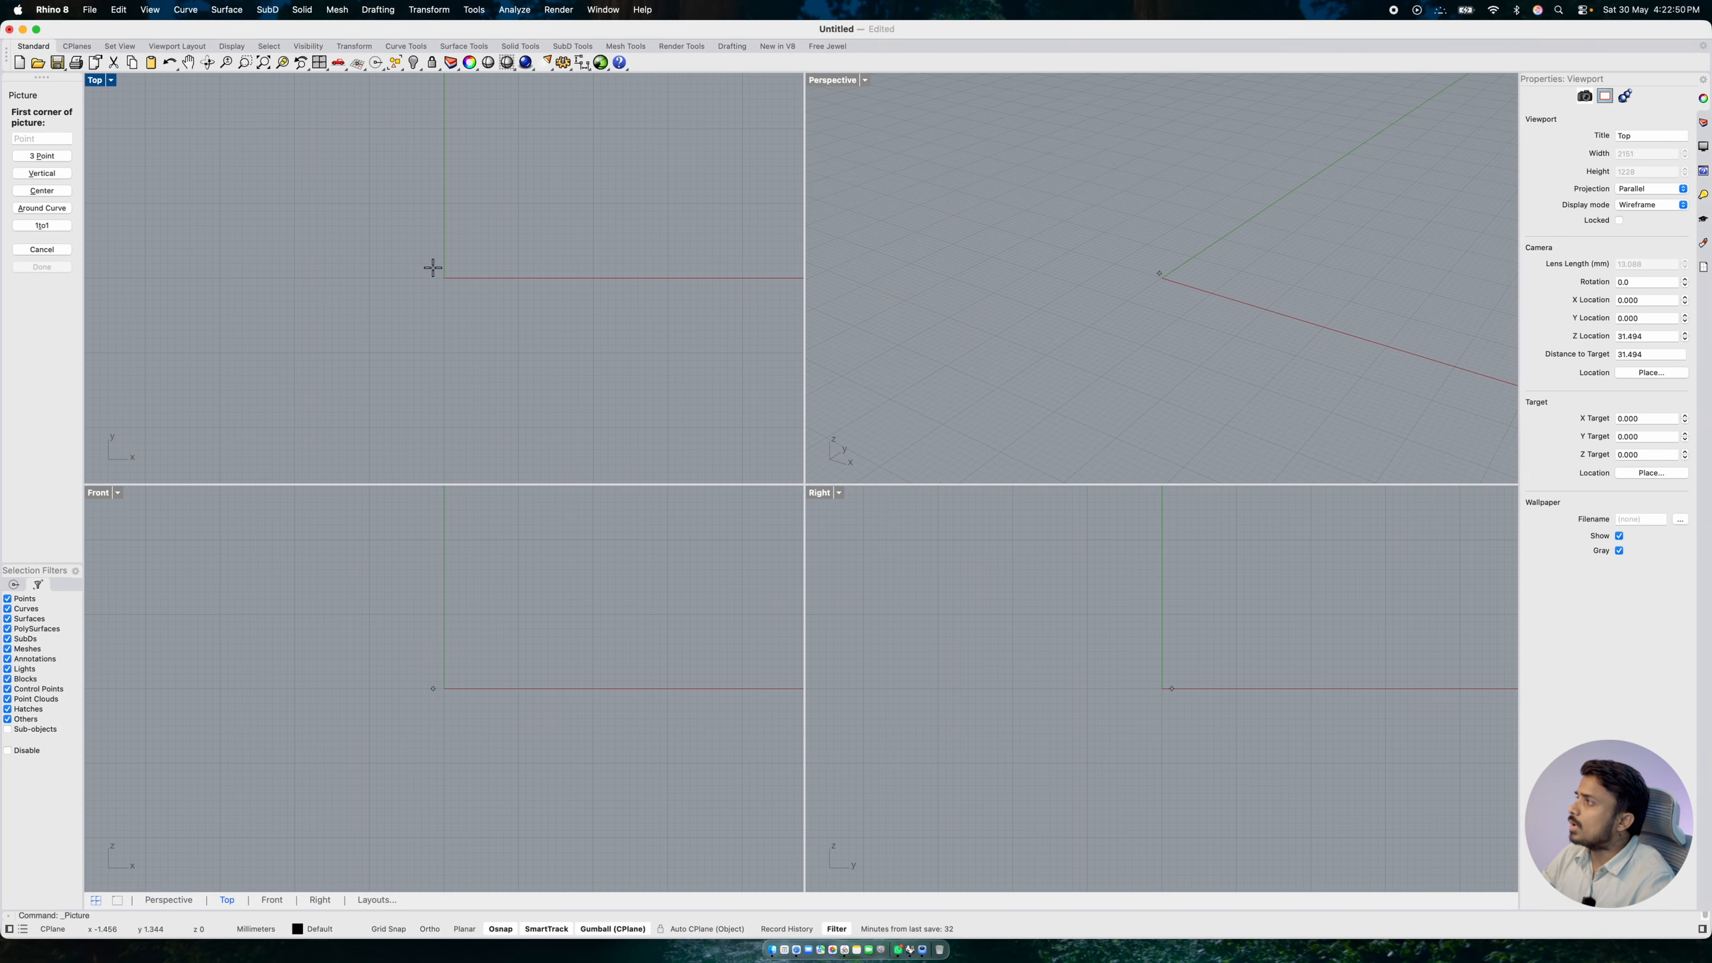
- Place the chair picture in the Front viewport just beyond the grid's positive X edge, and maximize that viewport
scroll(447, 704, down, 5)
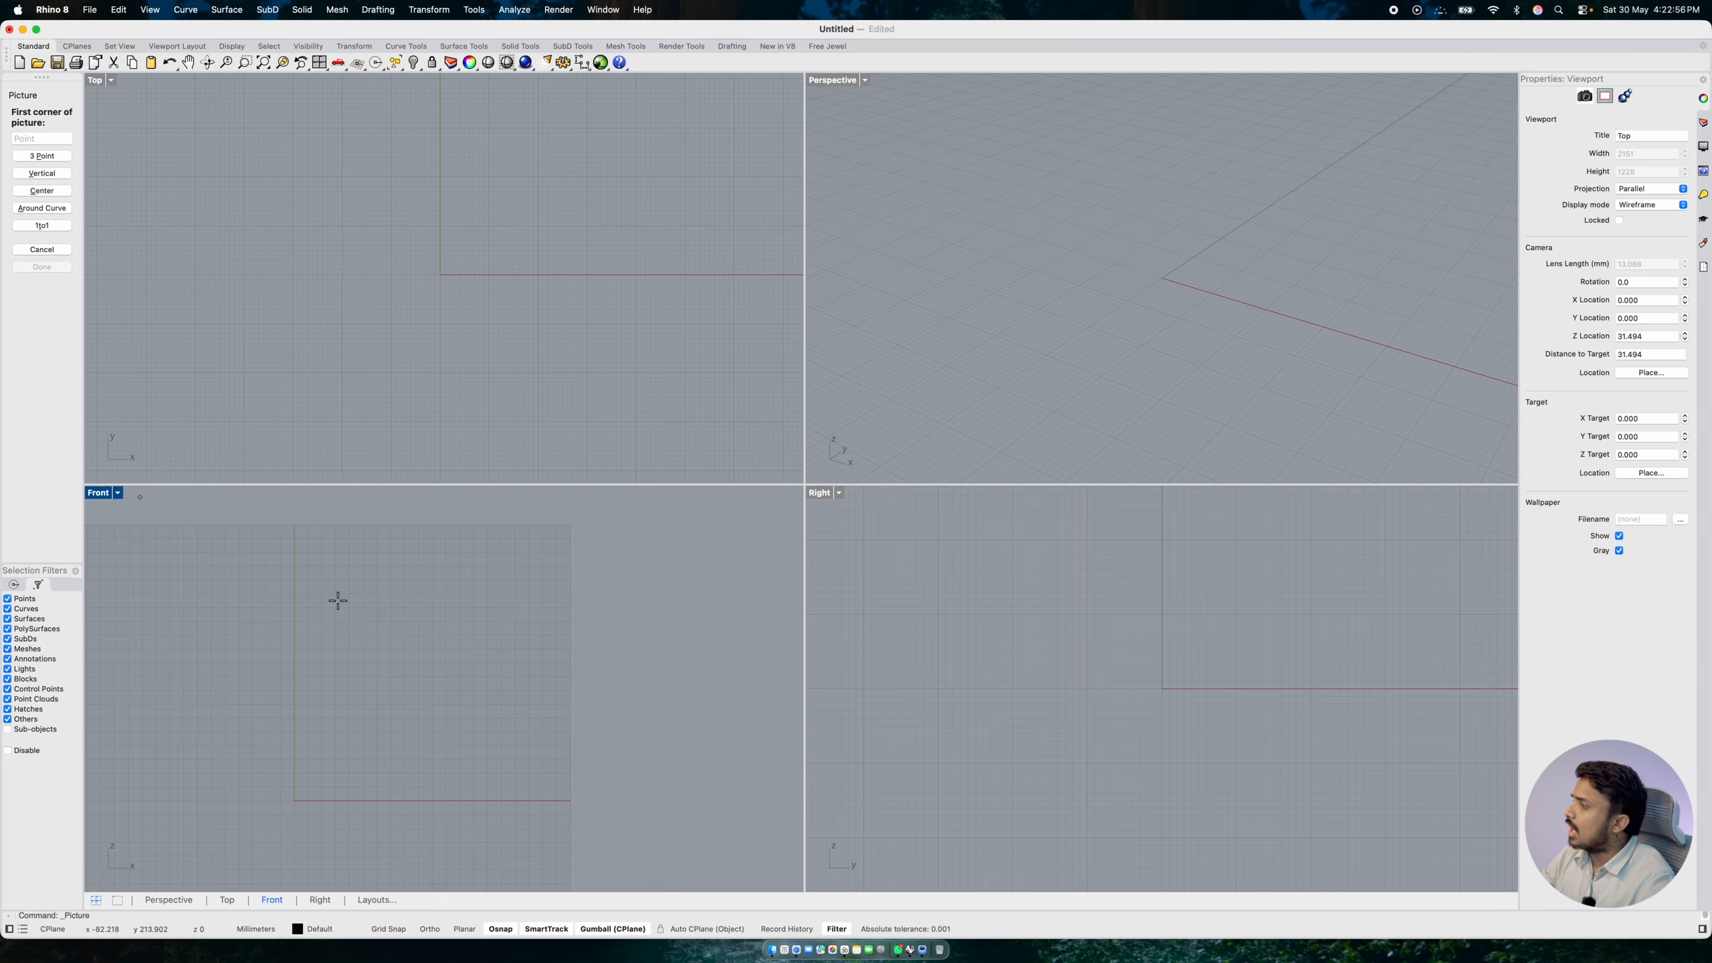
click(574, 797)
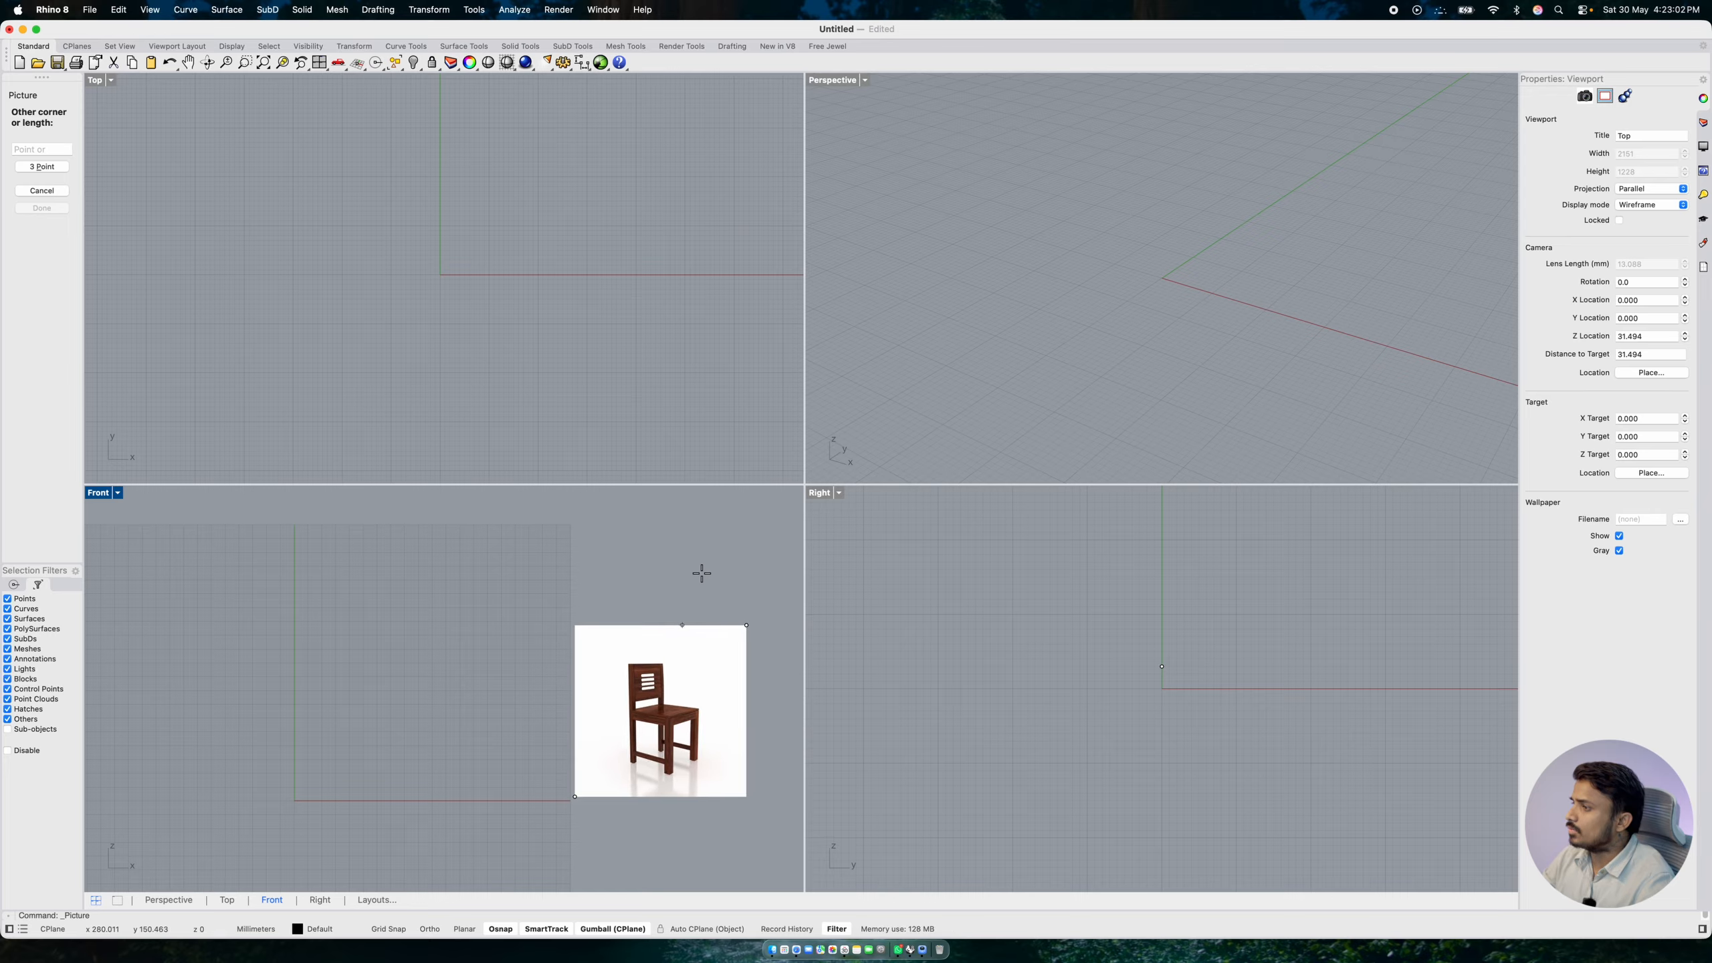
click(726, 557)
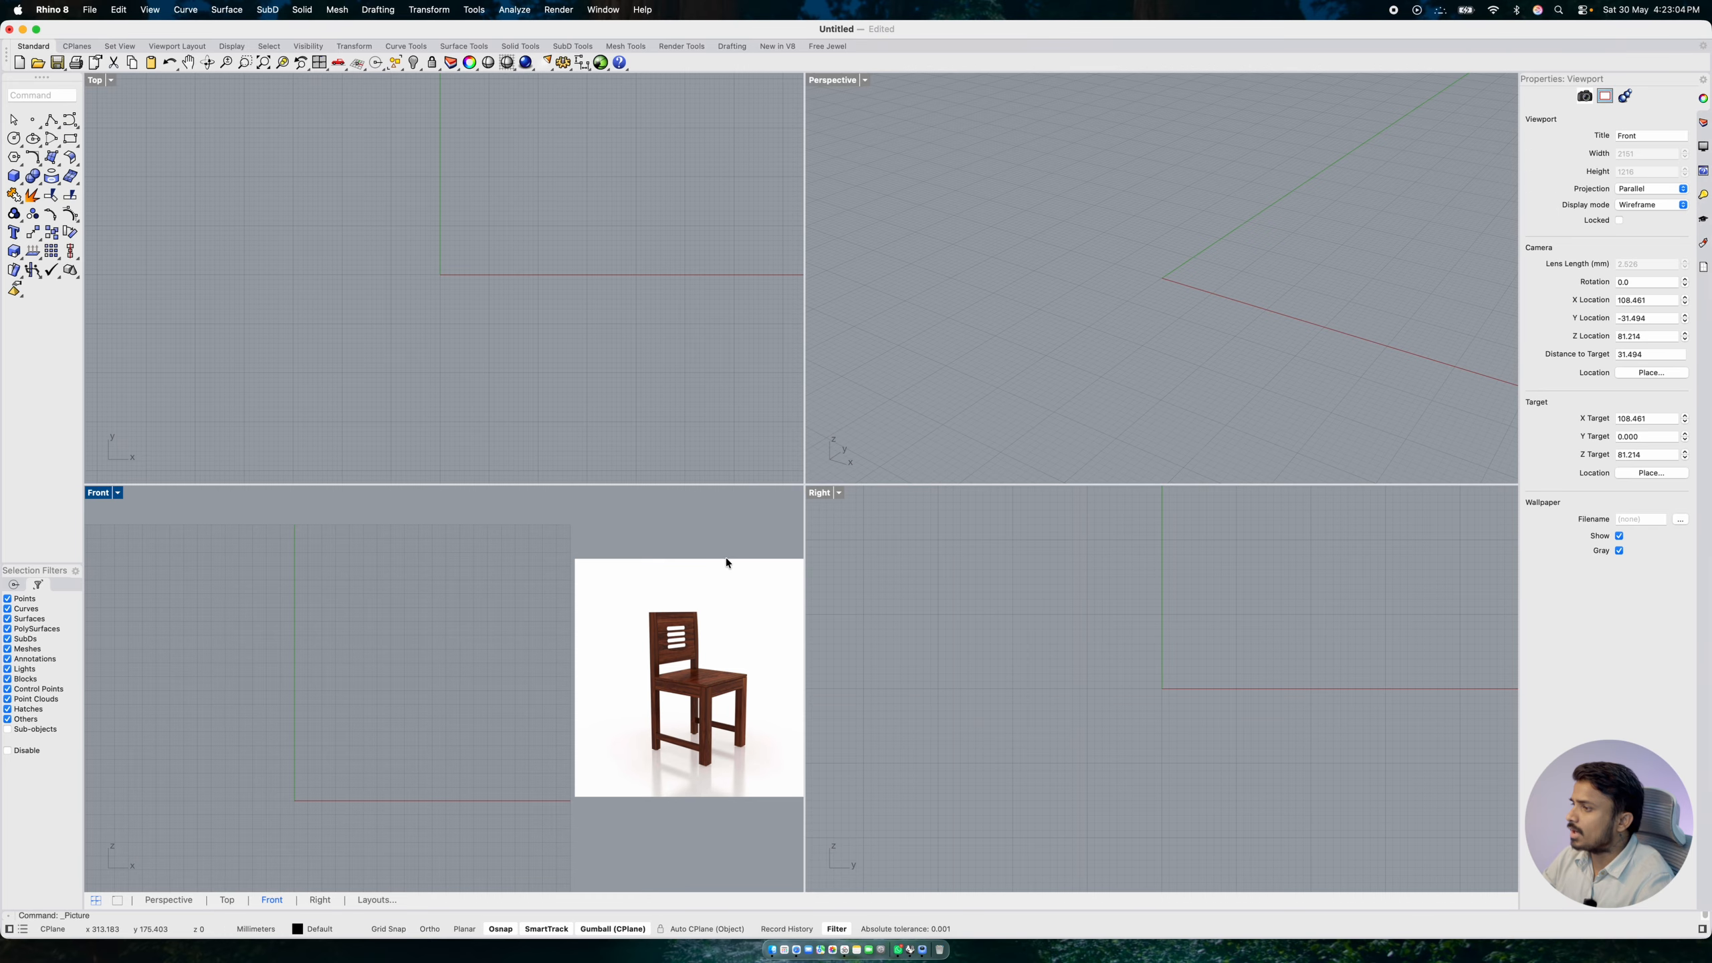
scroll(543, 660, down, 3)
scroll(610, 666, up, 4)
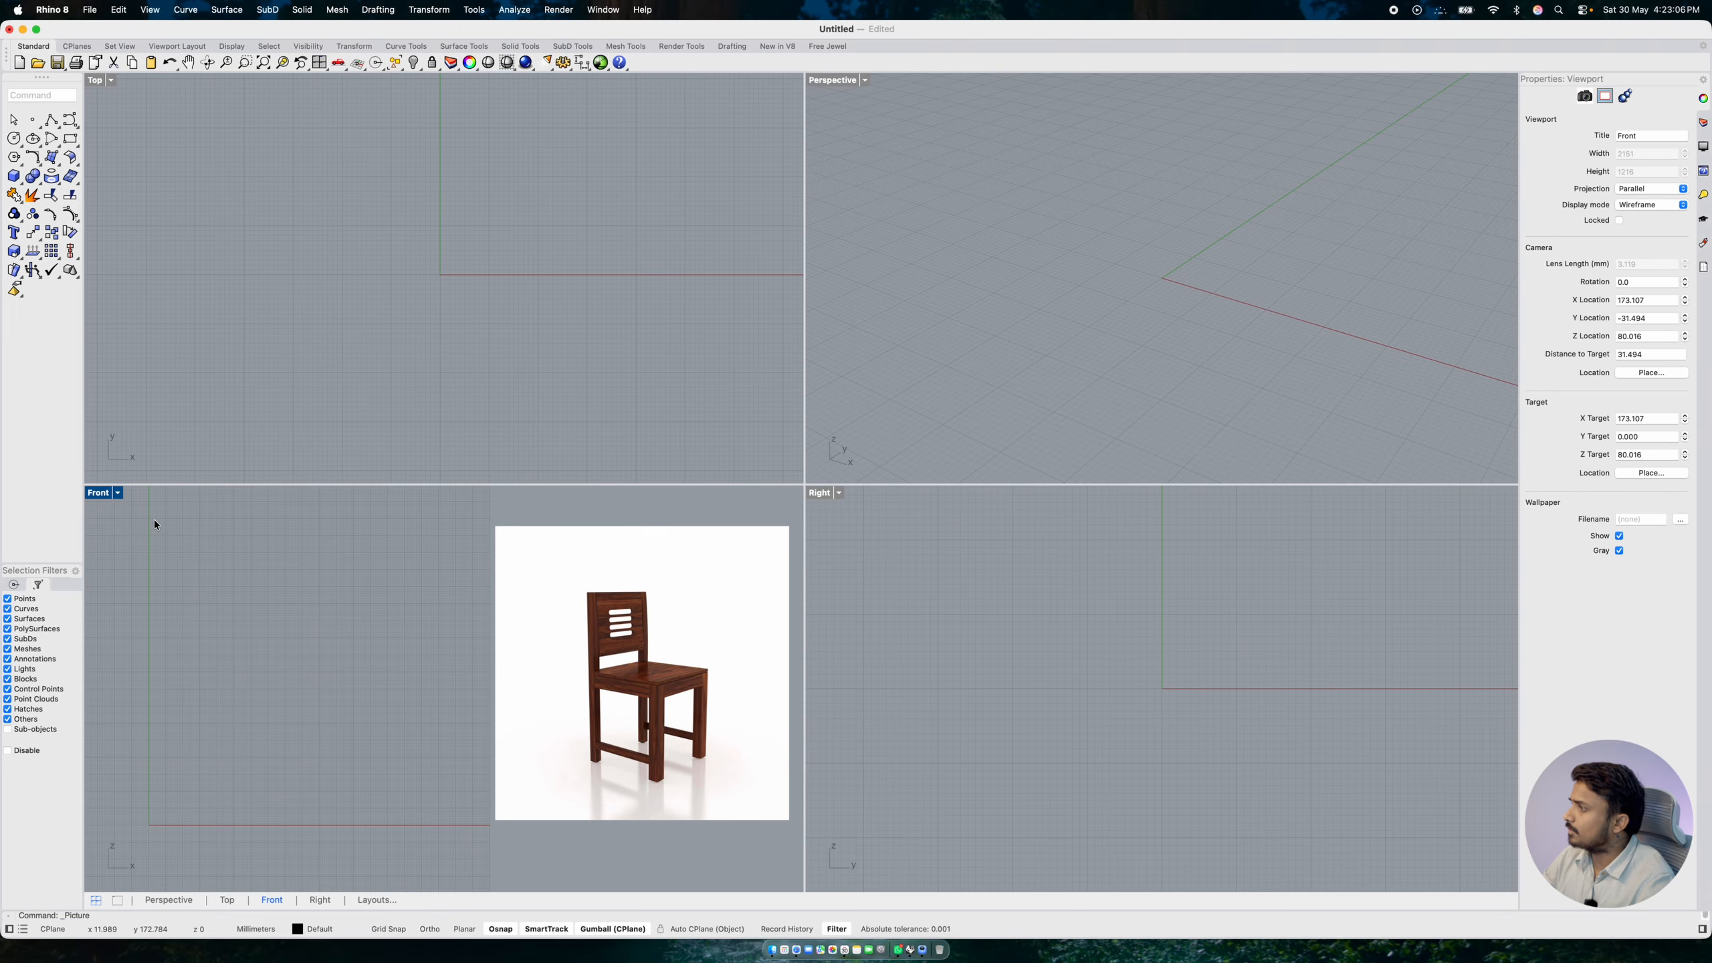
double_click(99, 493)
- Examine the chair reference picture's backrest, seat, legs and stretchers, and its position relative to the origin
scroll(1017, 451, up, 5)
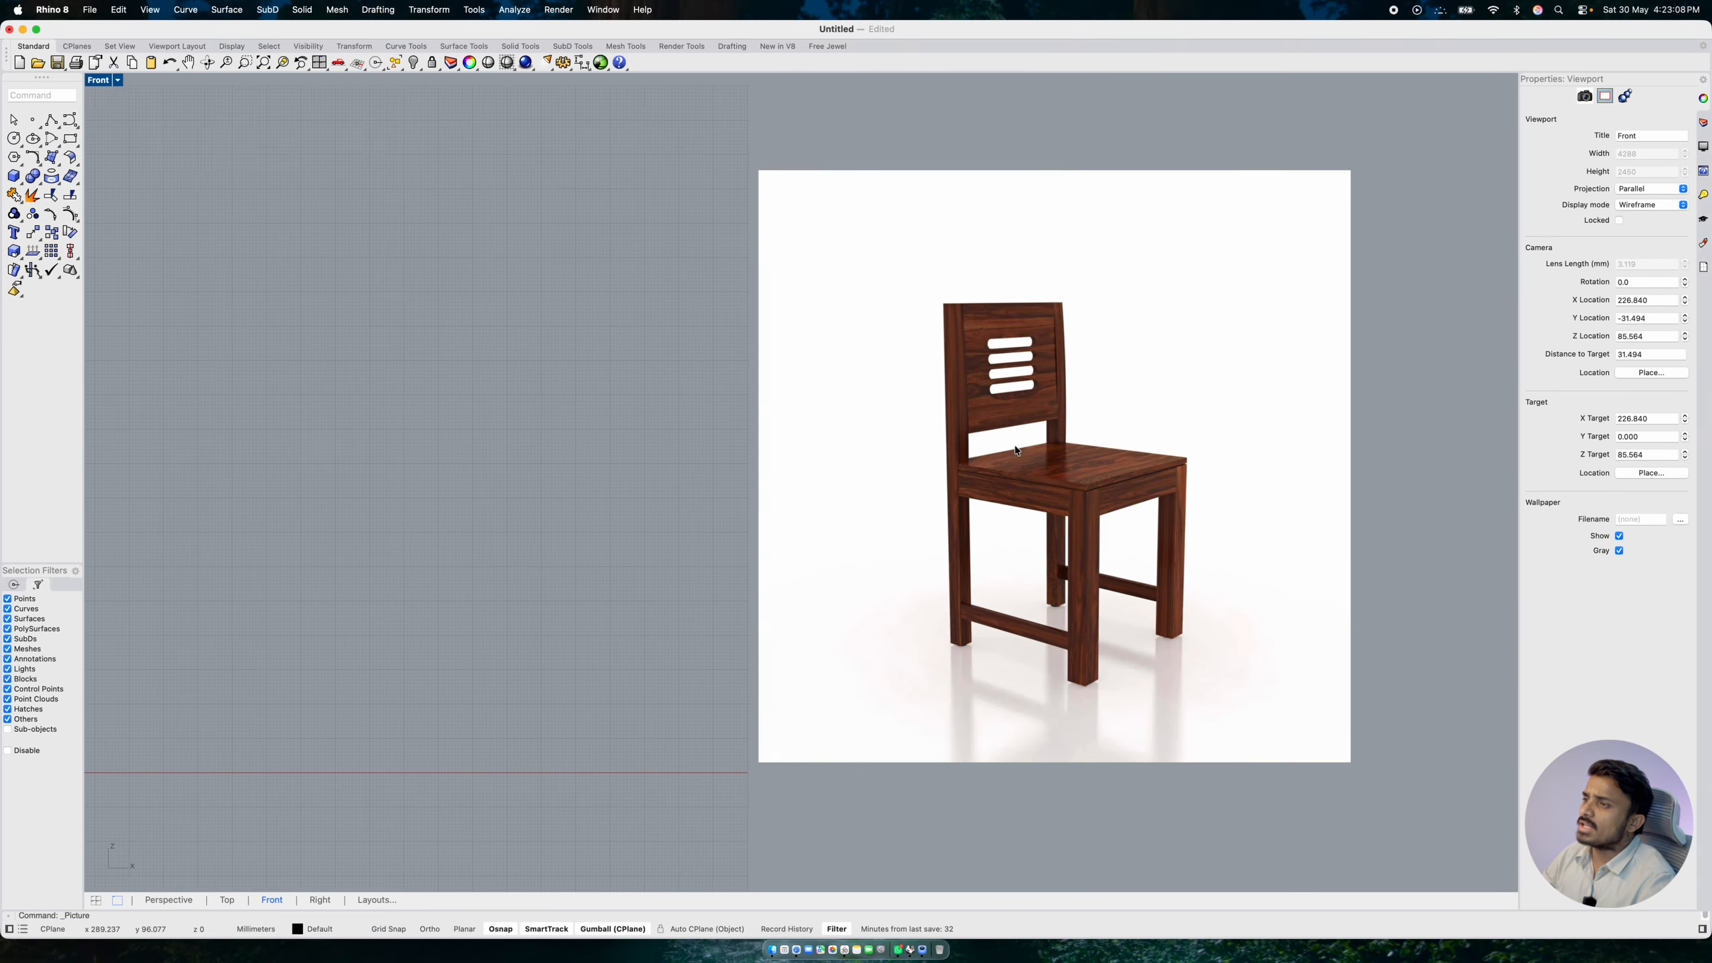
scroll(1017, 450, down, 5)
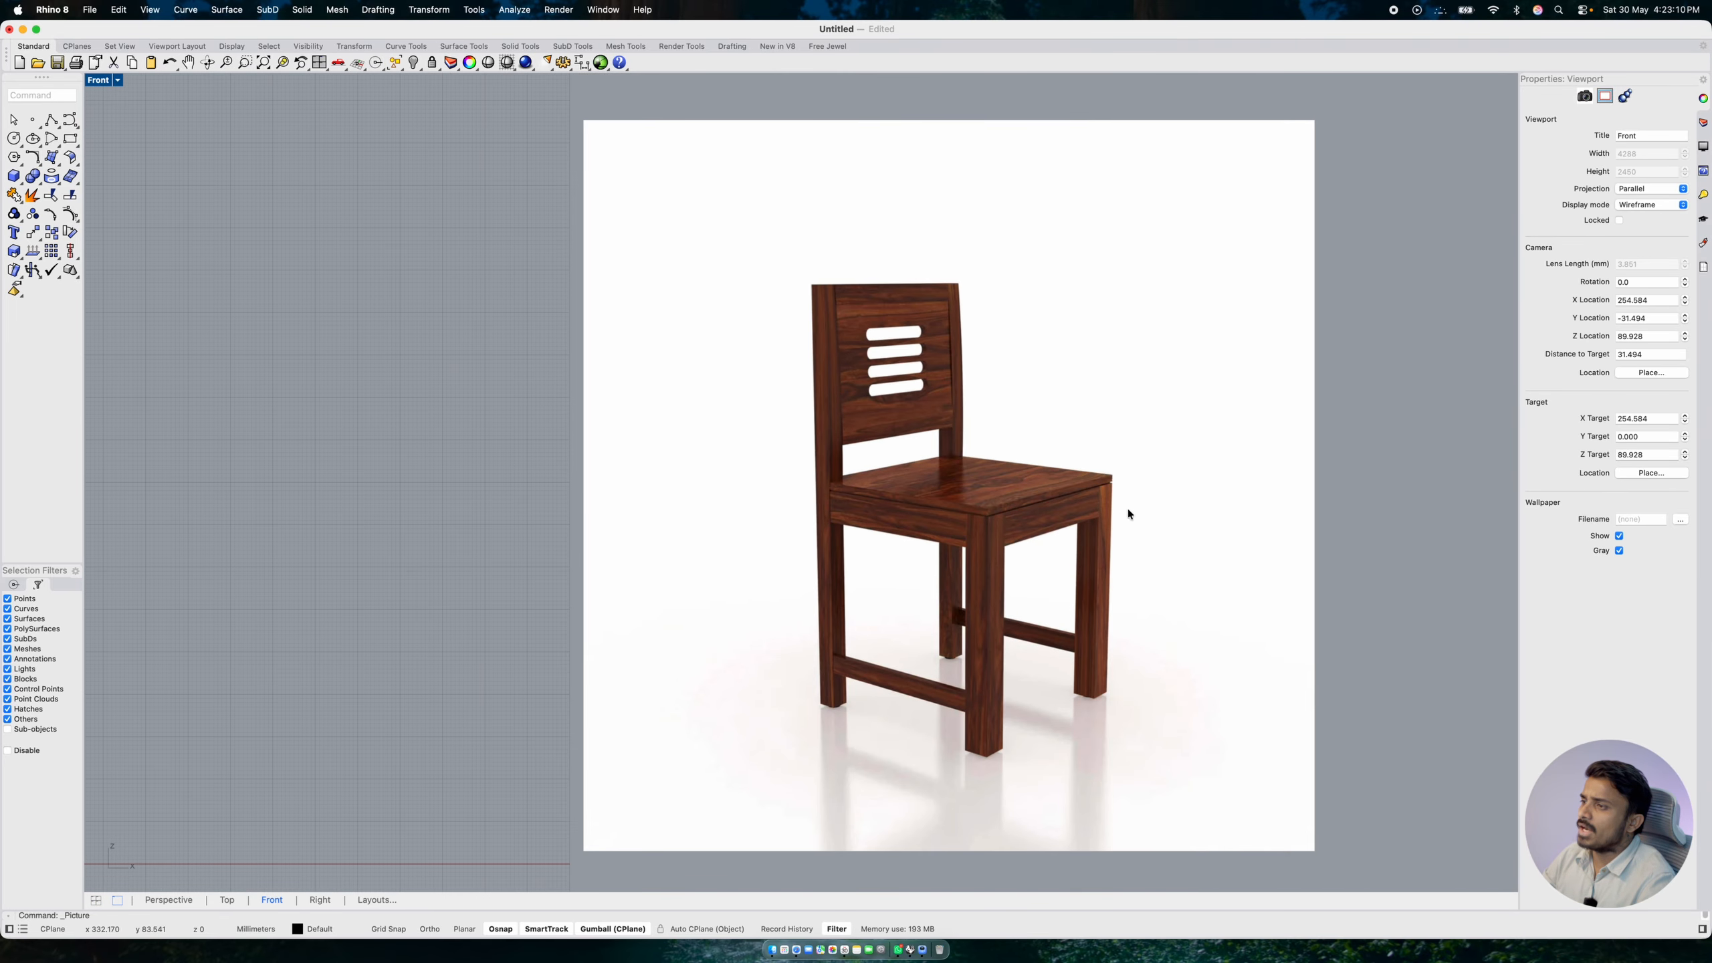
scroll(1071, 516, up, 3)
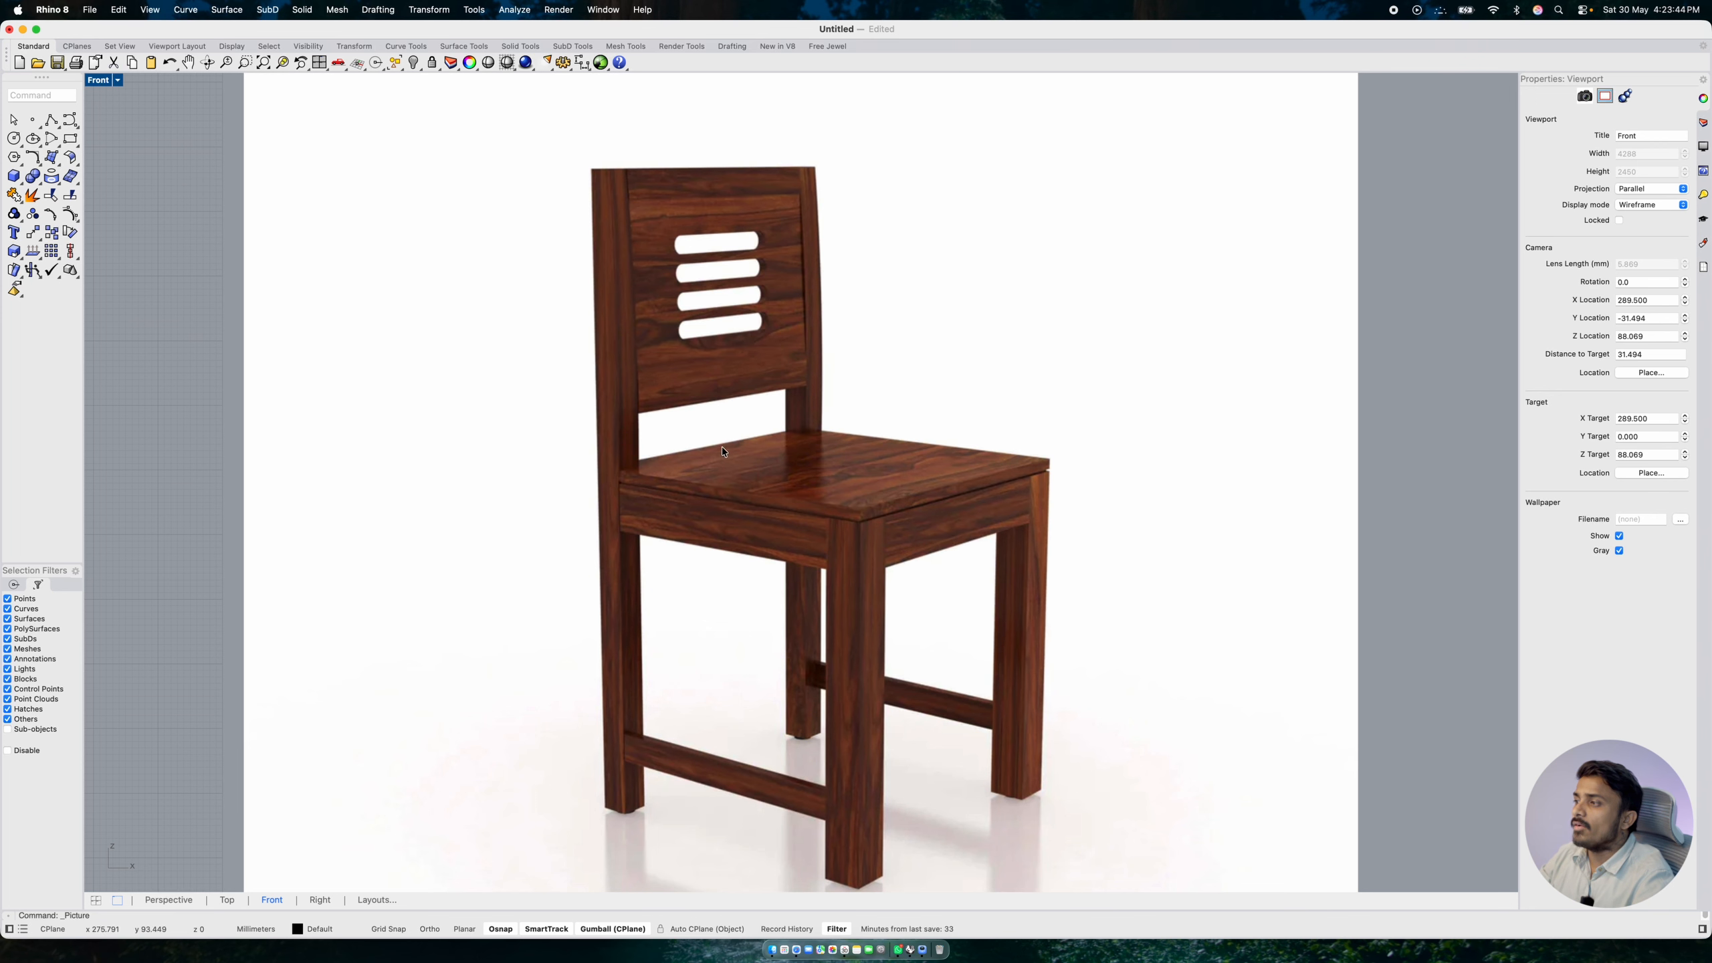
scroll(746, 450, down, 5)
right_drag(668, 464, 888, 460)
scroll(922, 467, up, 6)
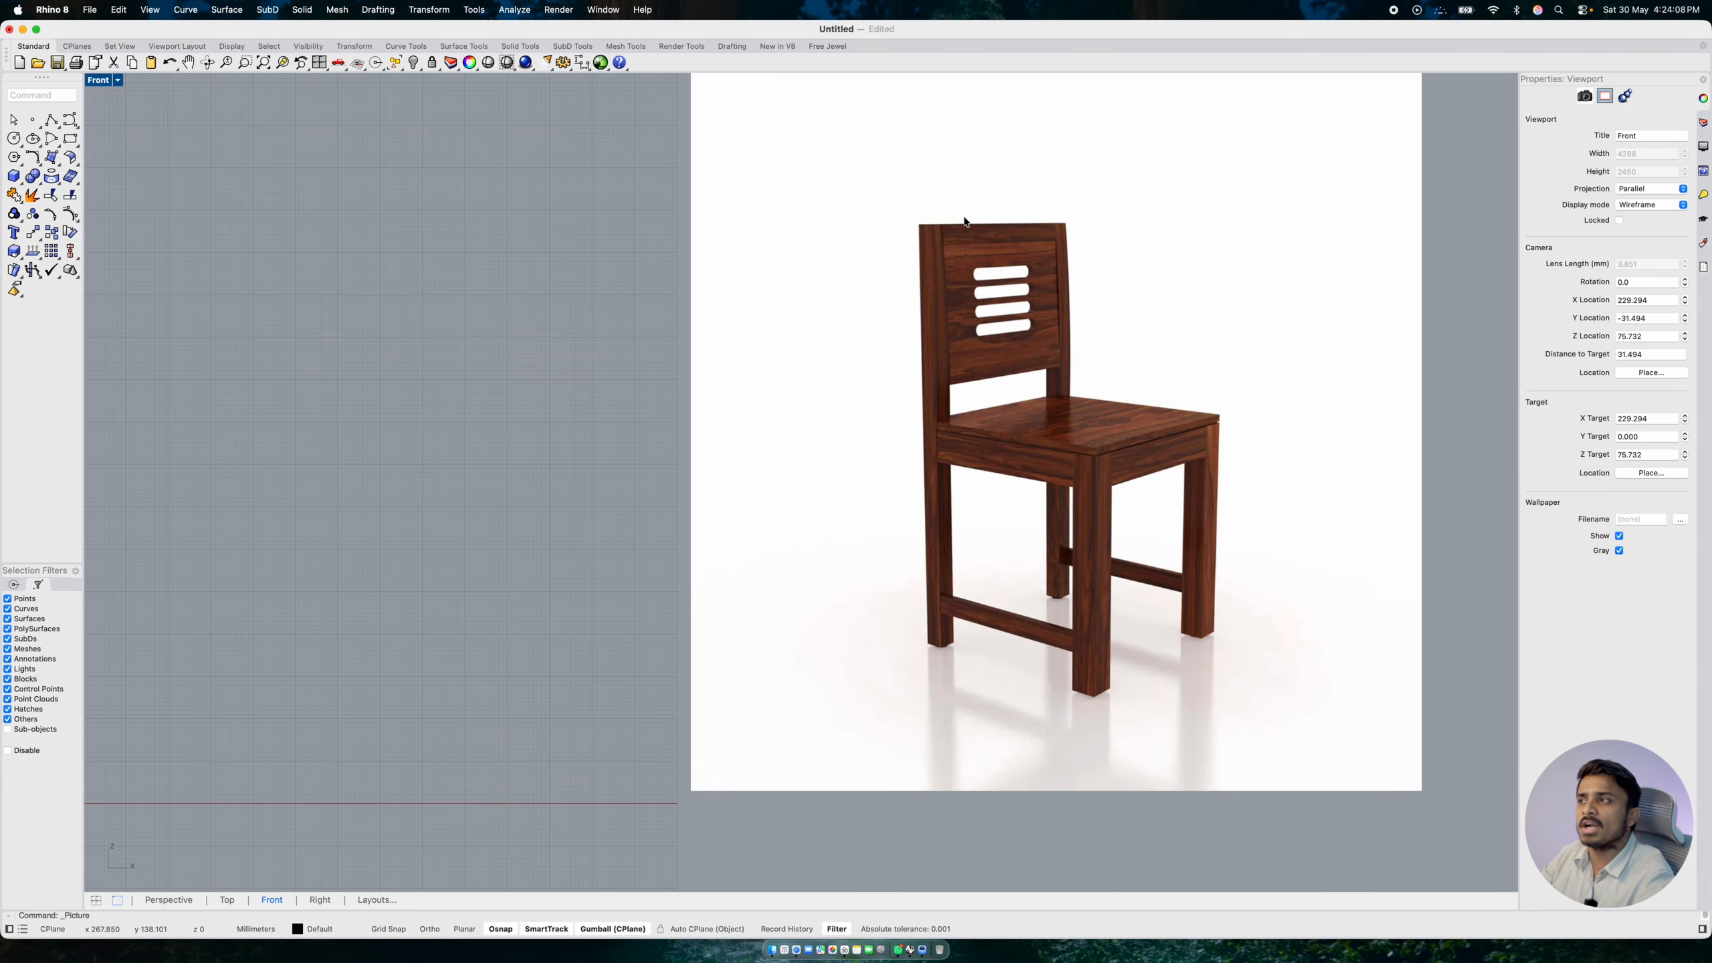
scroll(965, 220, down, 8)
right_drag(828, 239, 873, 322)
scroll(873, 323, up, 8)
scroll(888, 292, down, 2)
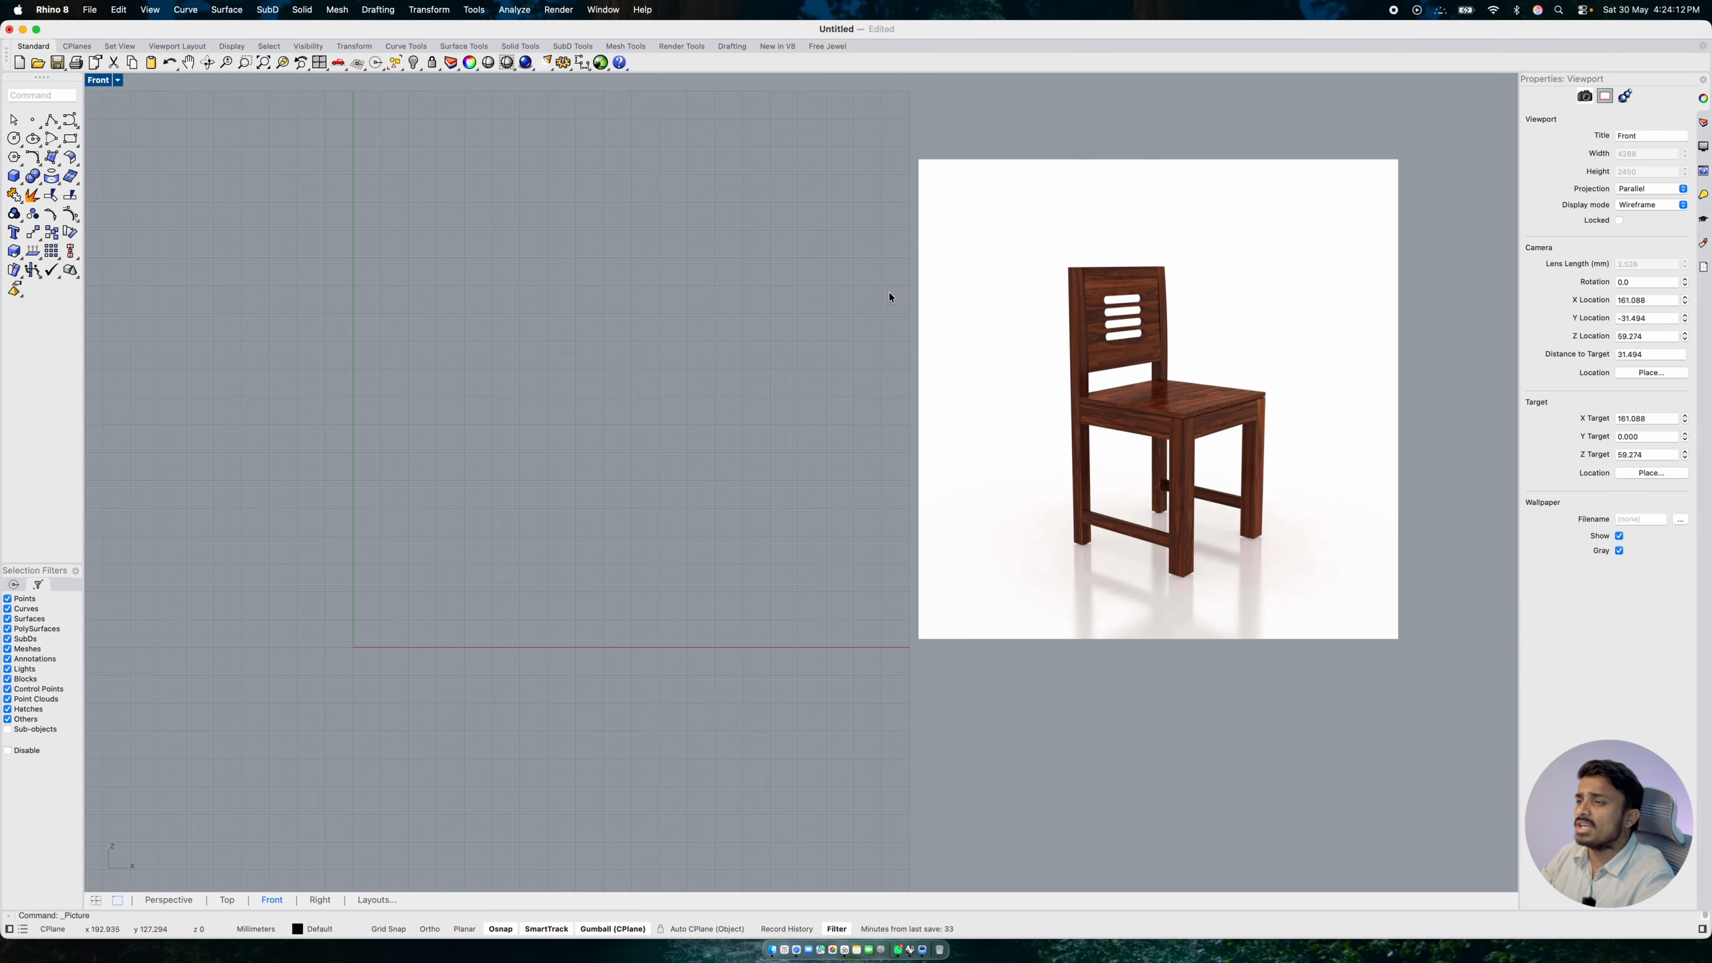
scroll(876, 284, up, 2)
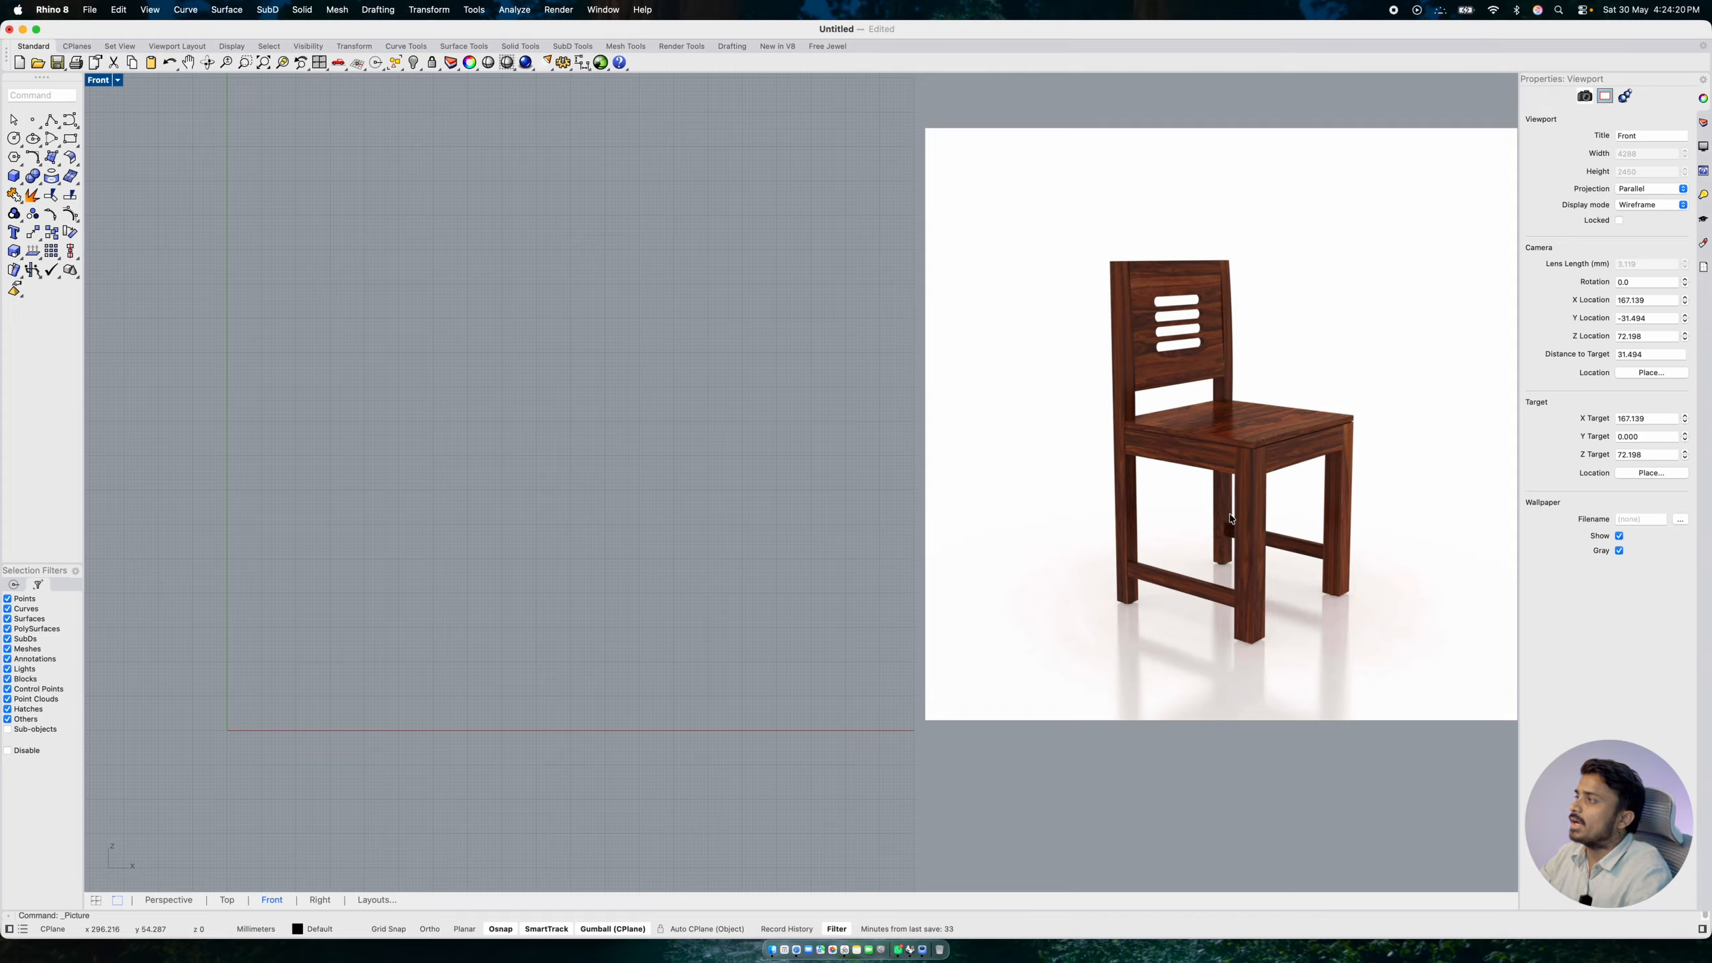
- Draw a rectangle from the origin in the Front viewport, 450 mm along X and 850 mm high
click(71, 139)
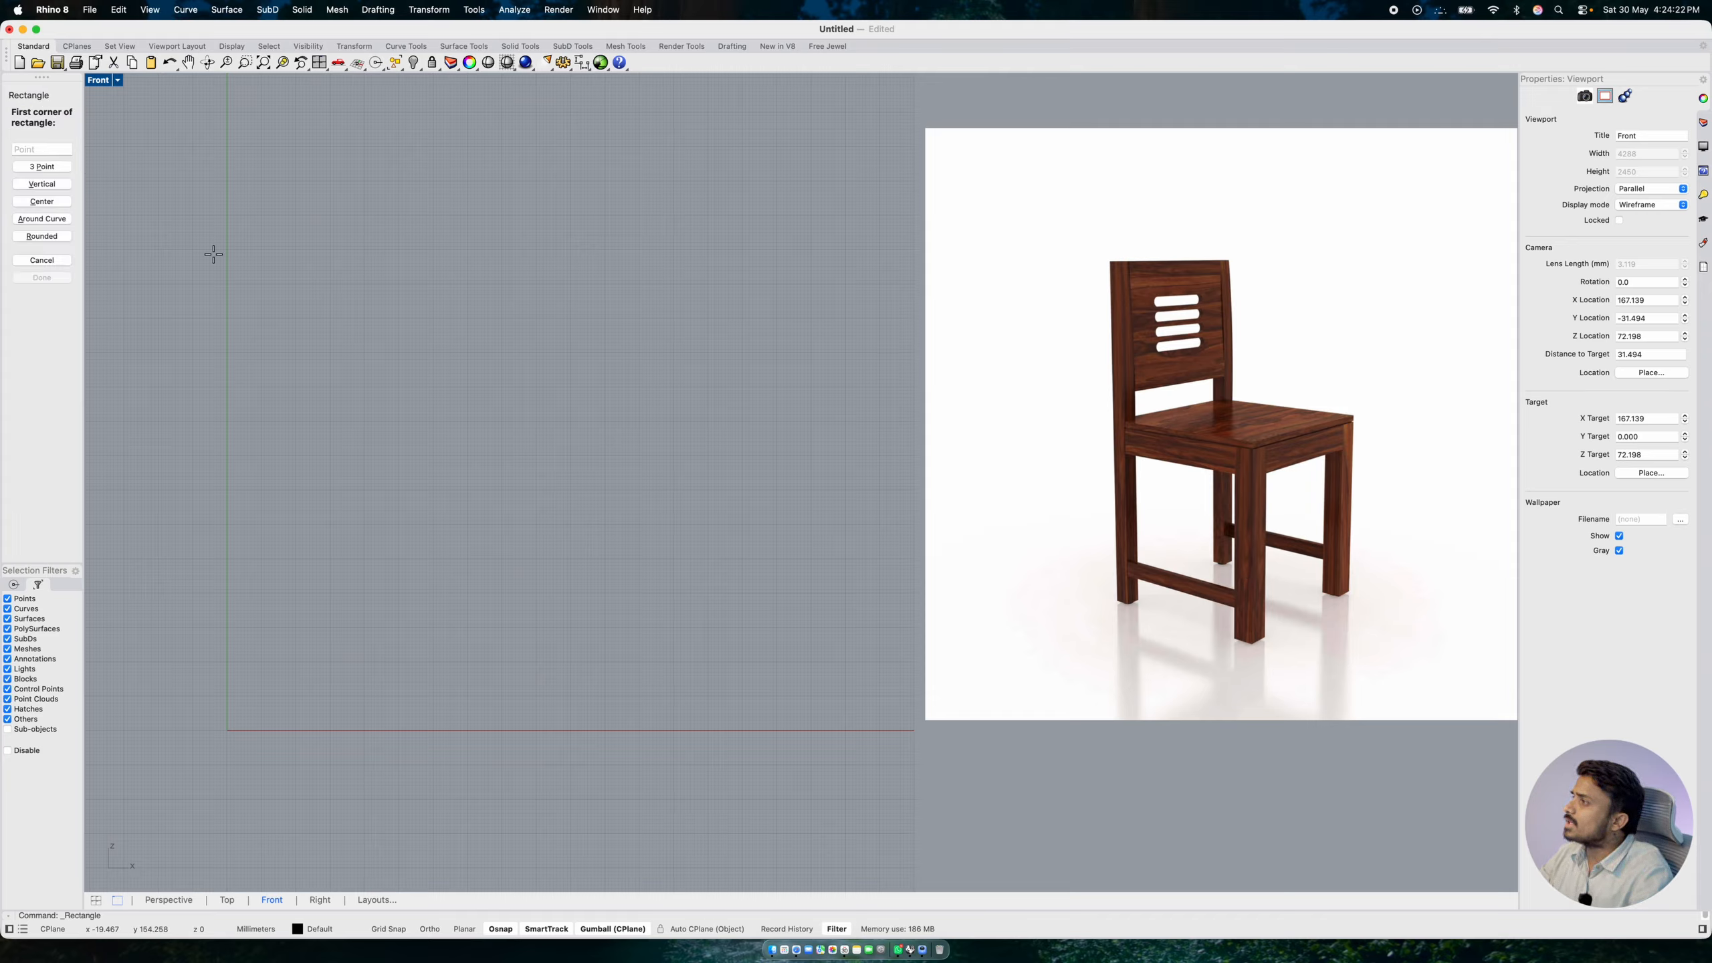
text(0)
key(Return)
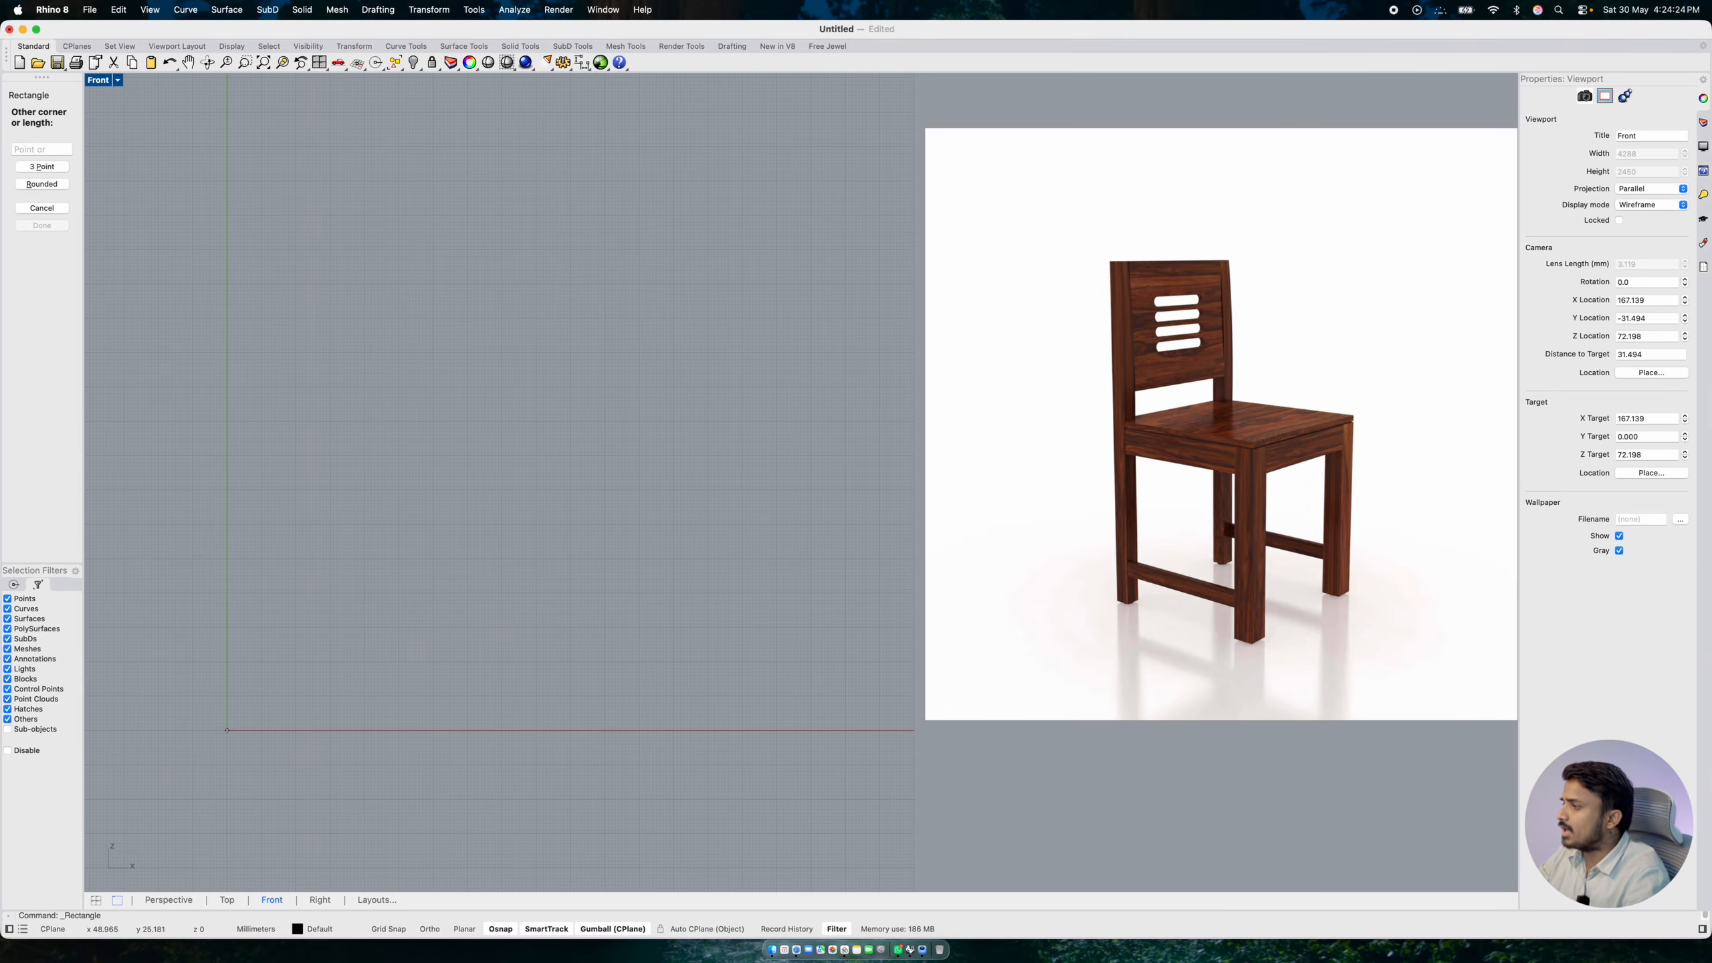
scroll(534, 394, down, 4)
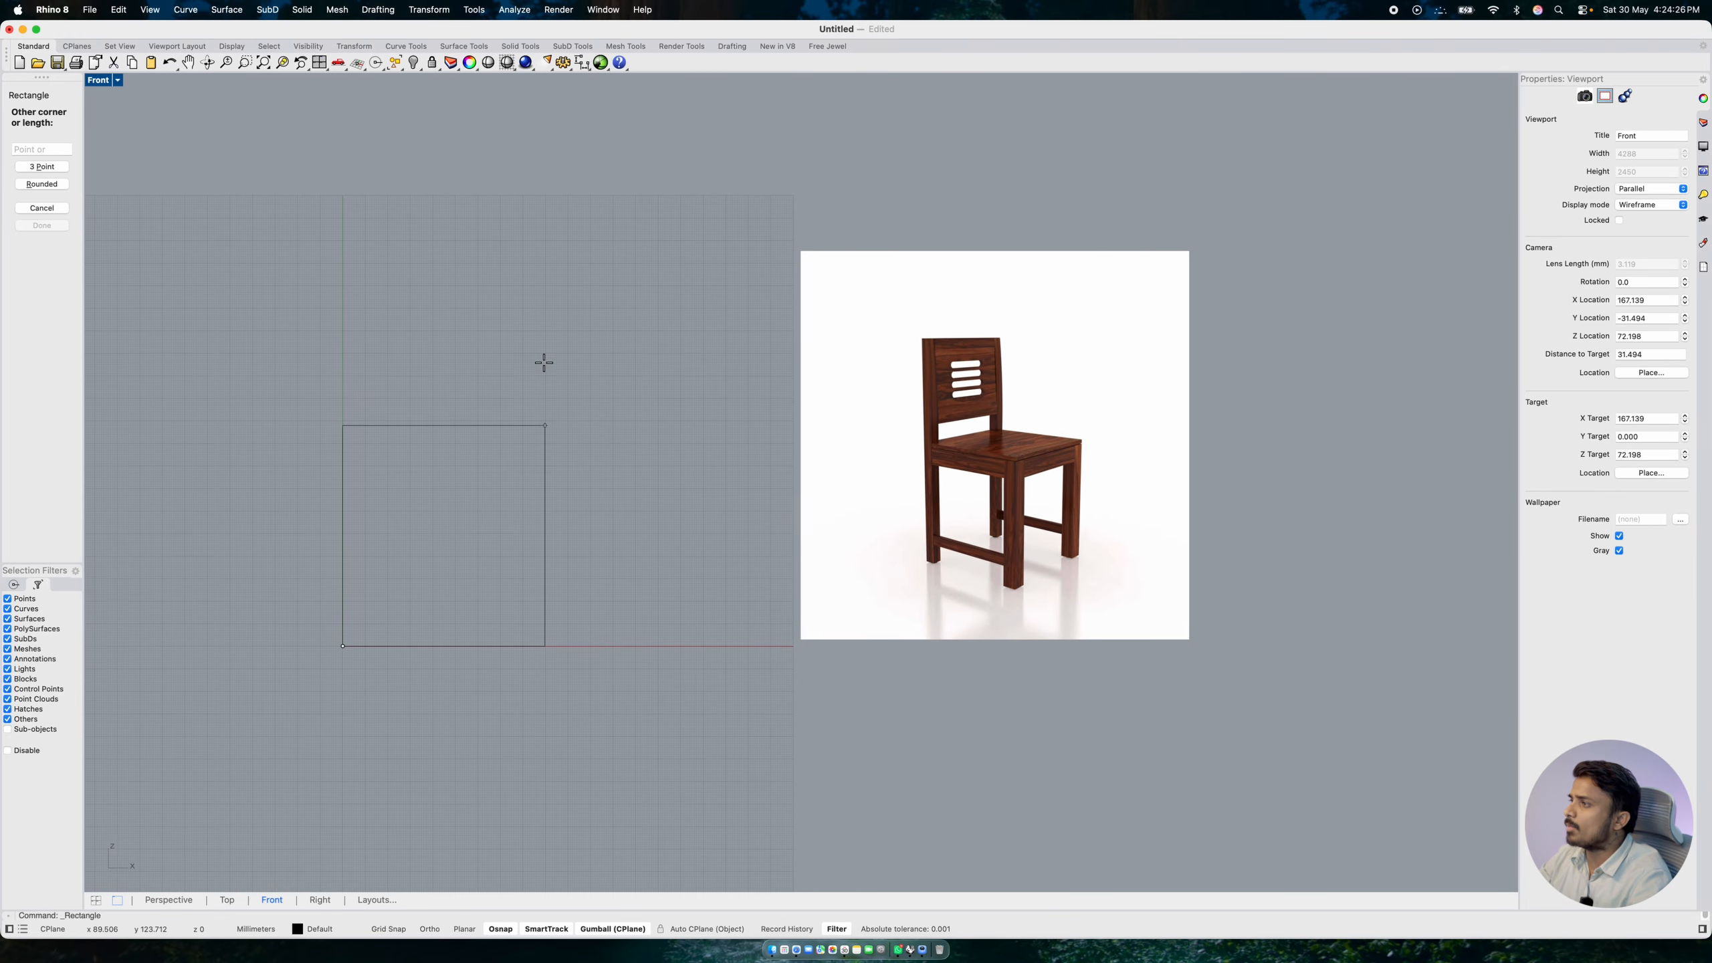
scroll(542, 368, up, 2)
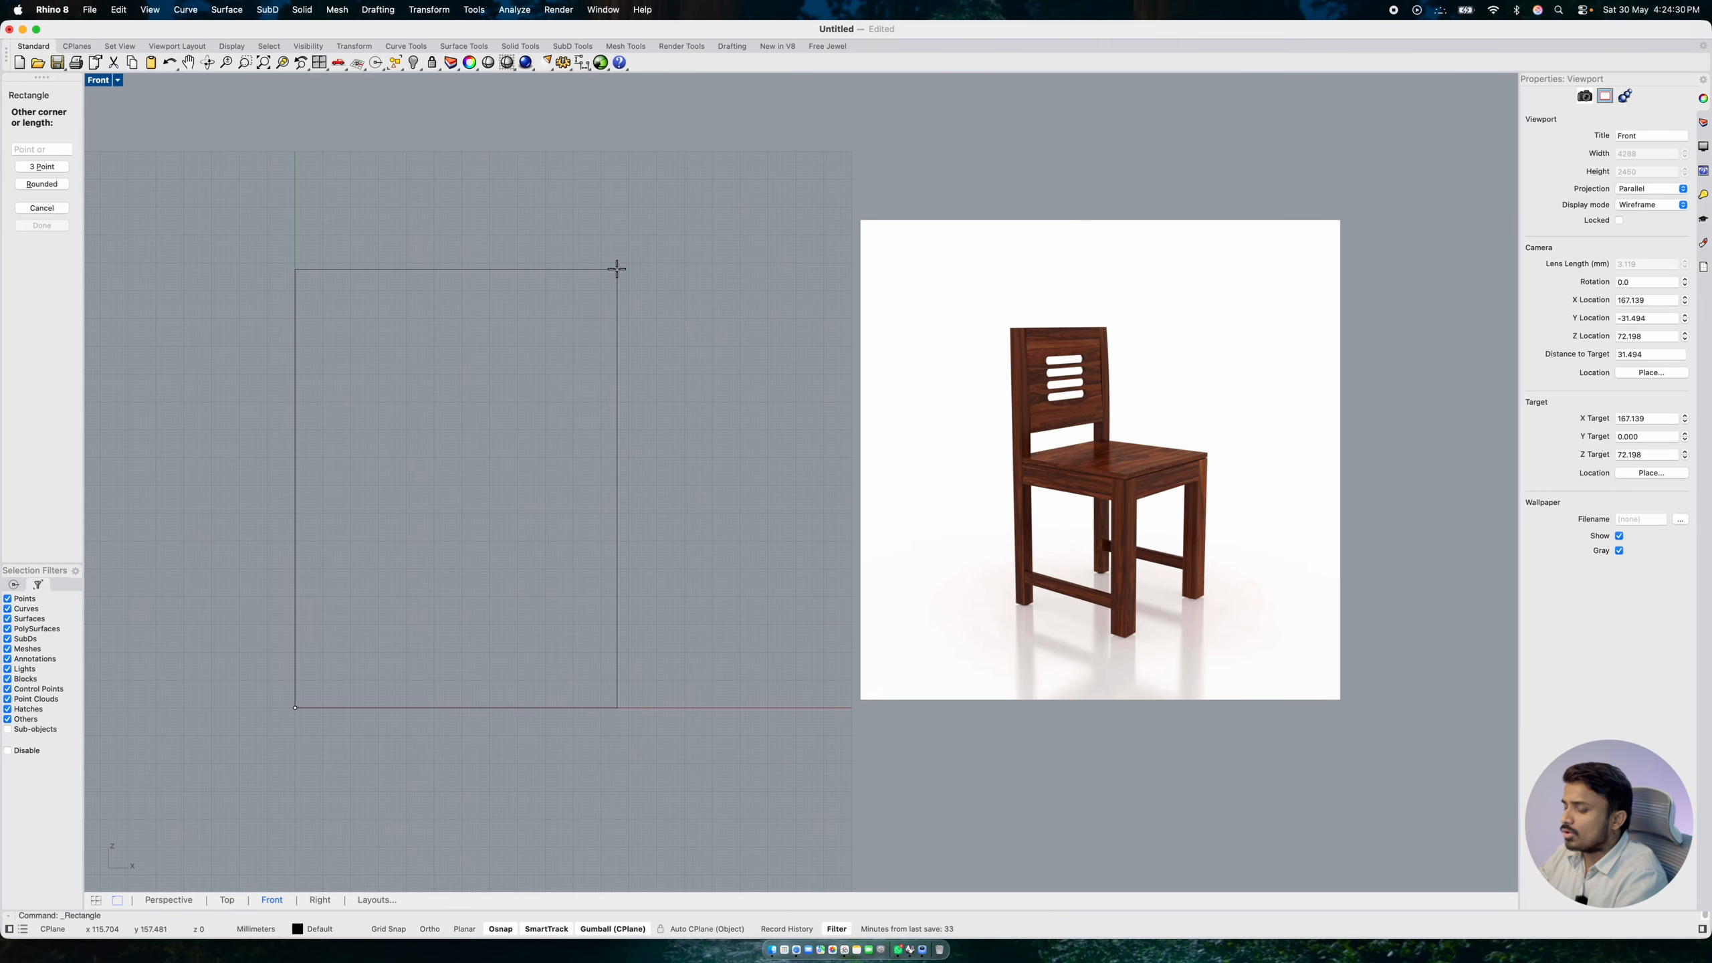
text(450)
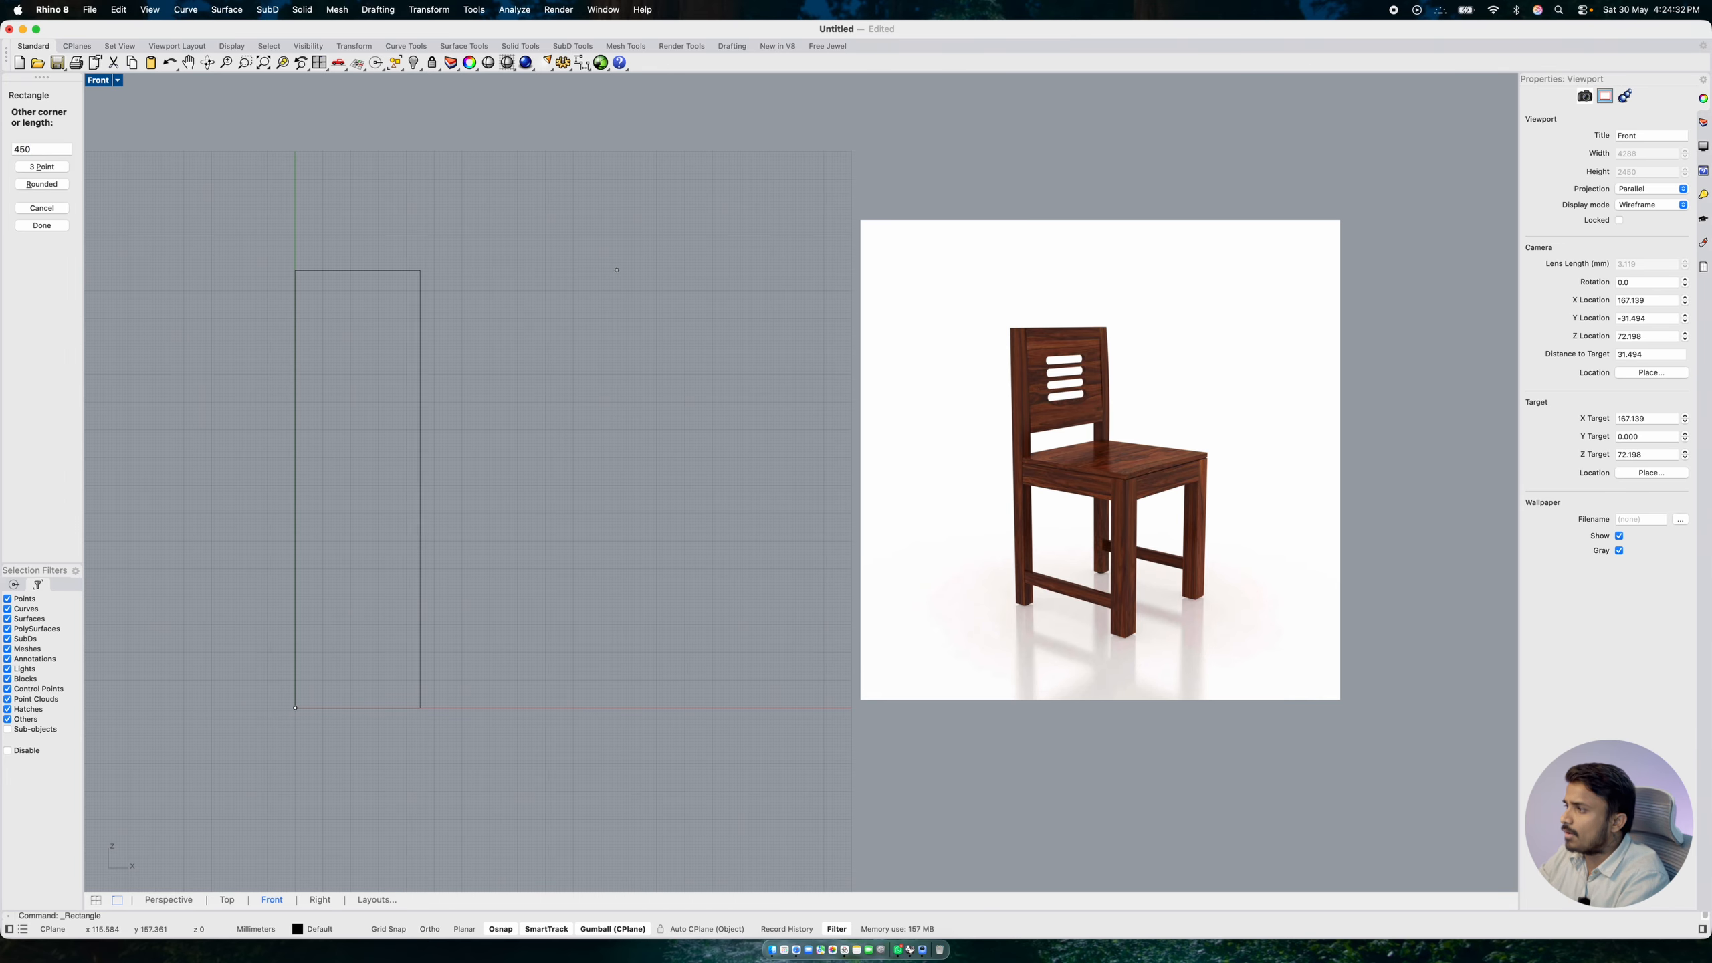
key(Return)
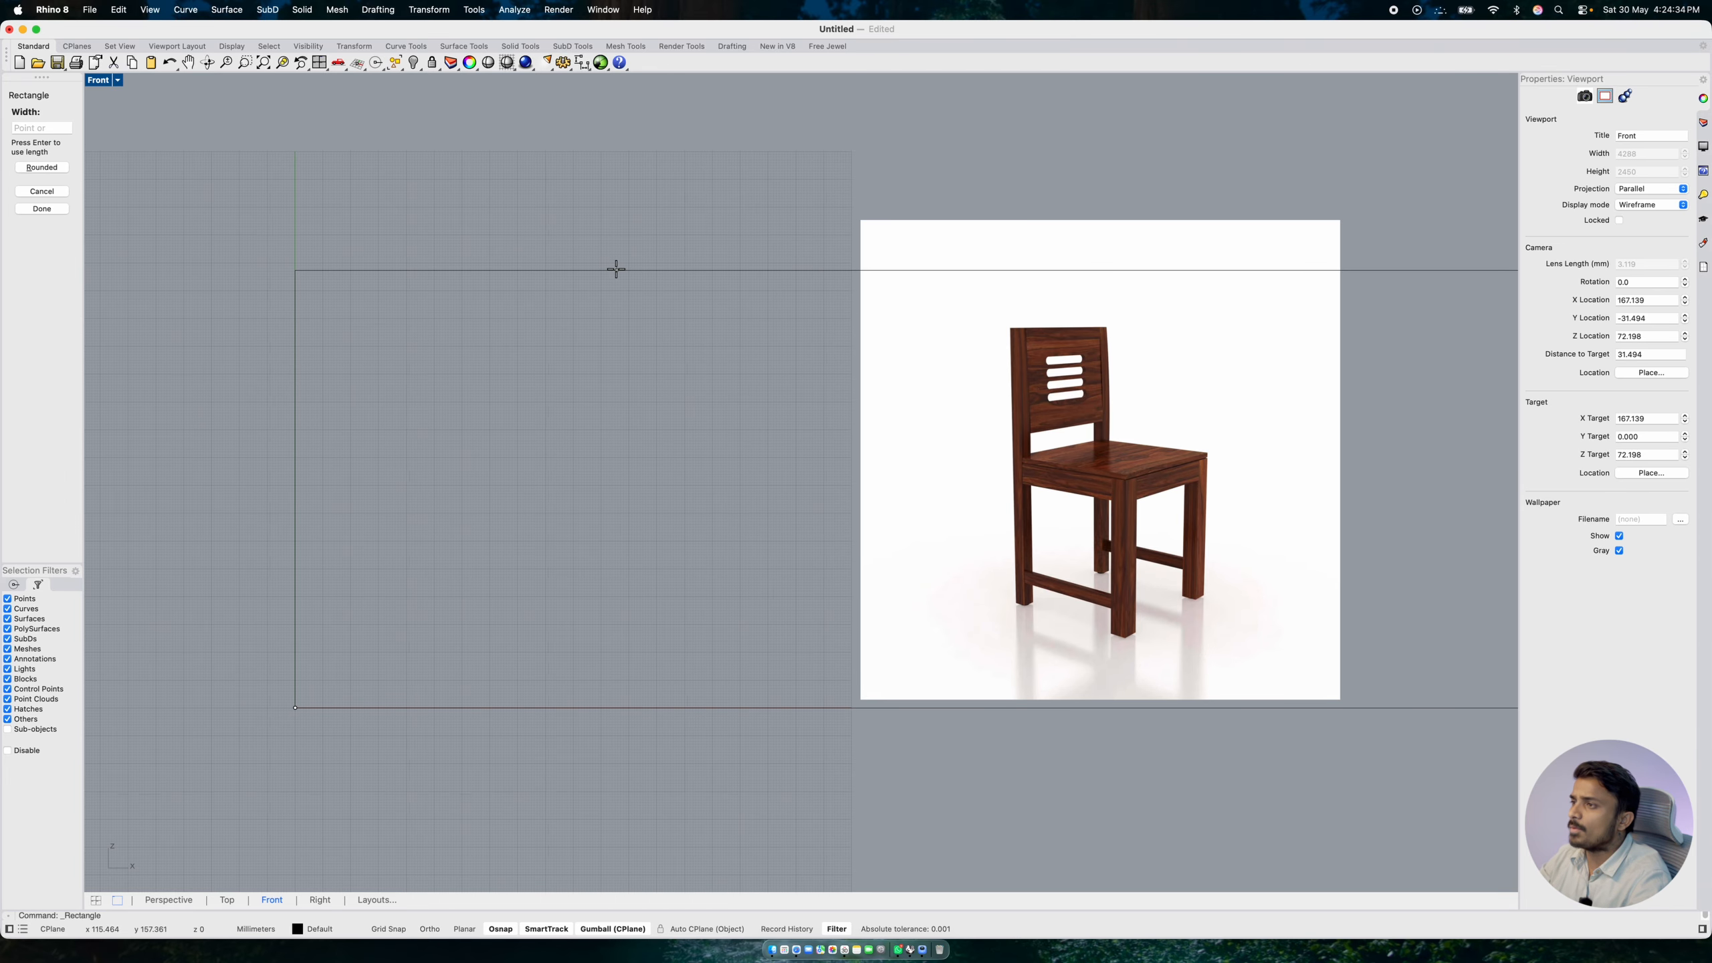
scroll(592, 393, down, 3)
scroll(589, 419, down, 3)
right_drag(646, 344, 634, 428)
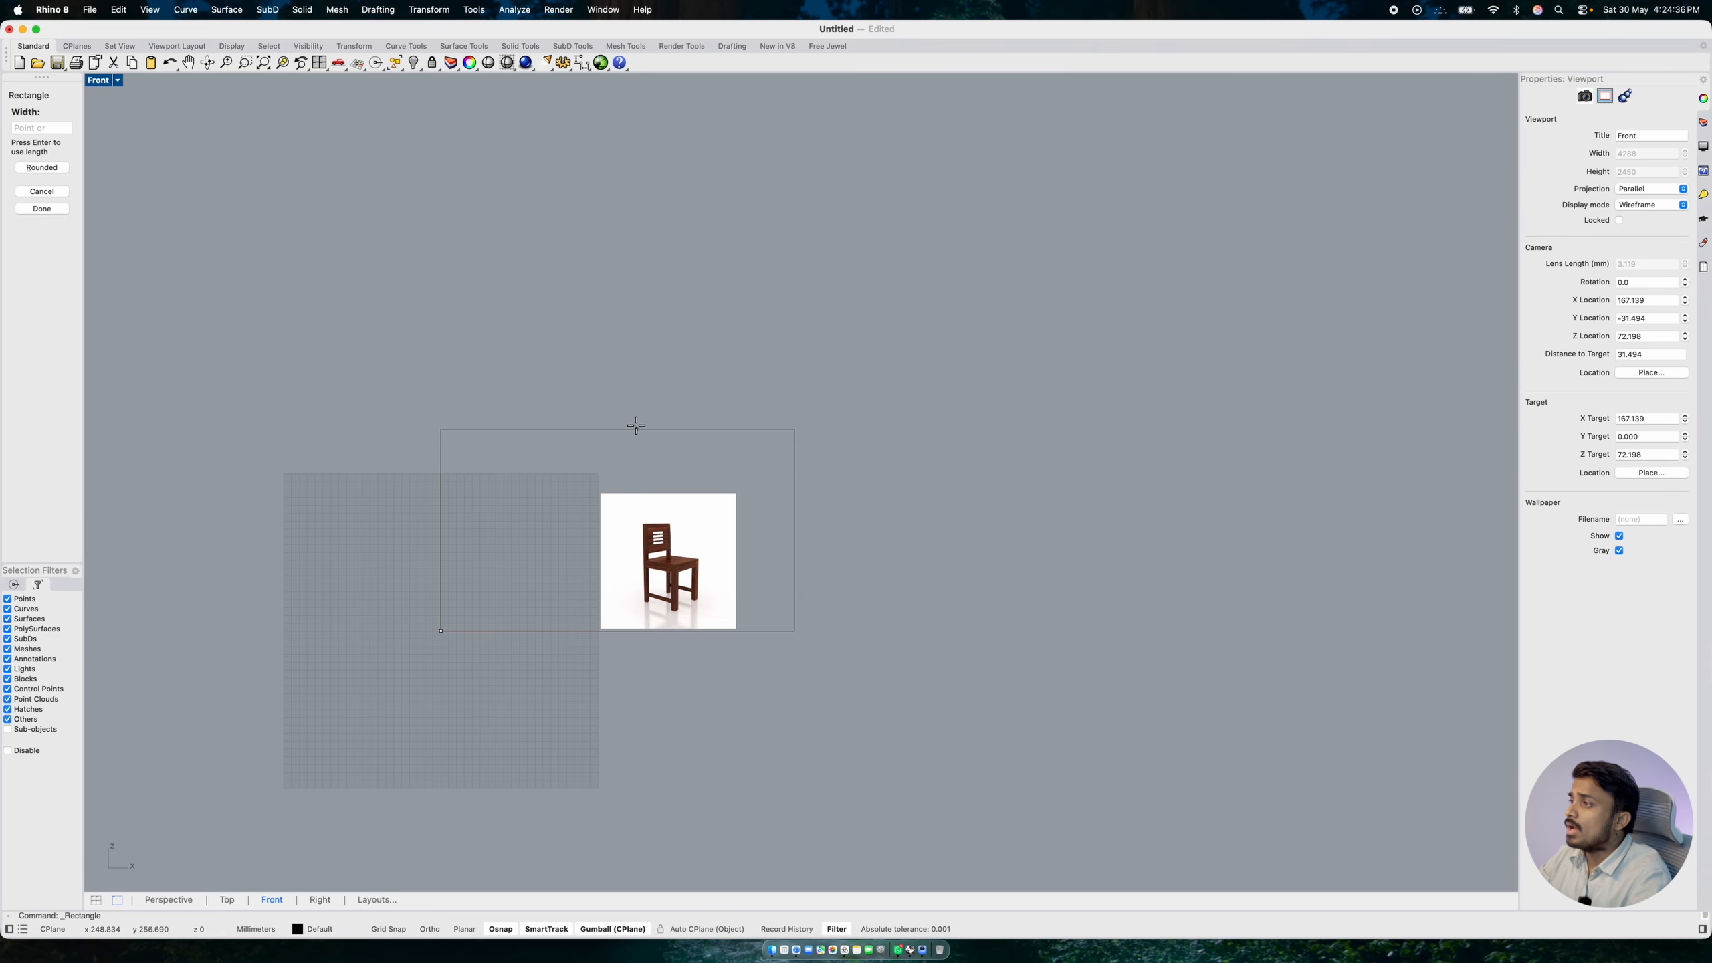
scroll(634, 428, up, 3)
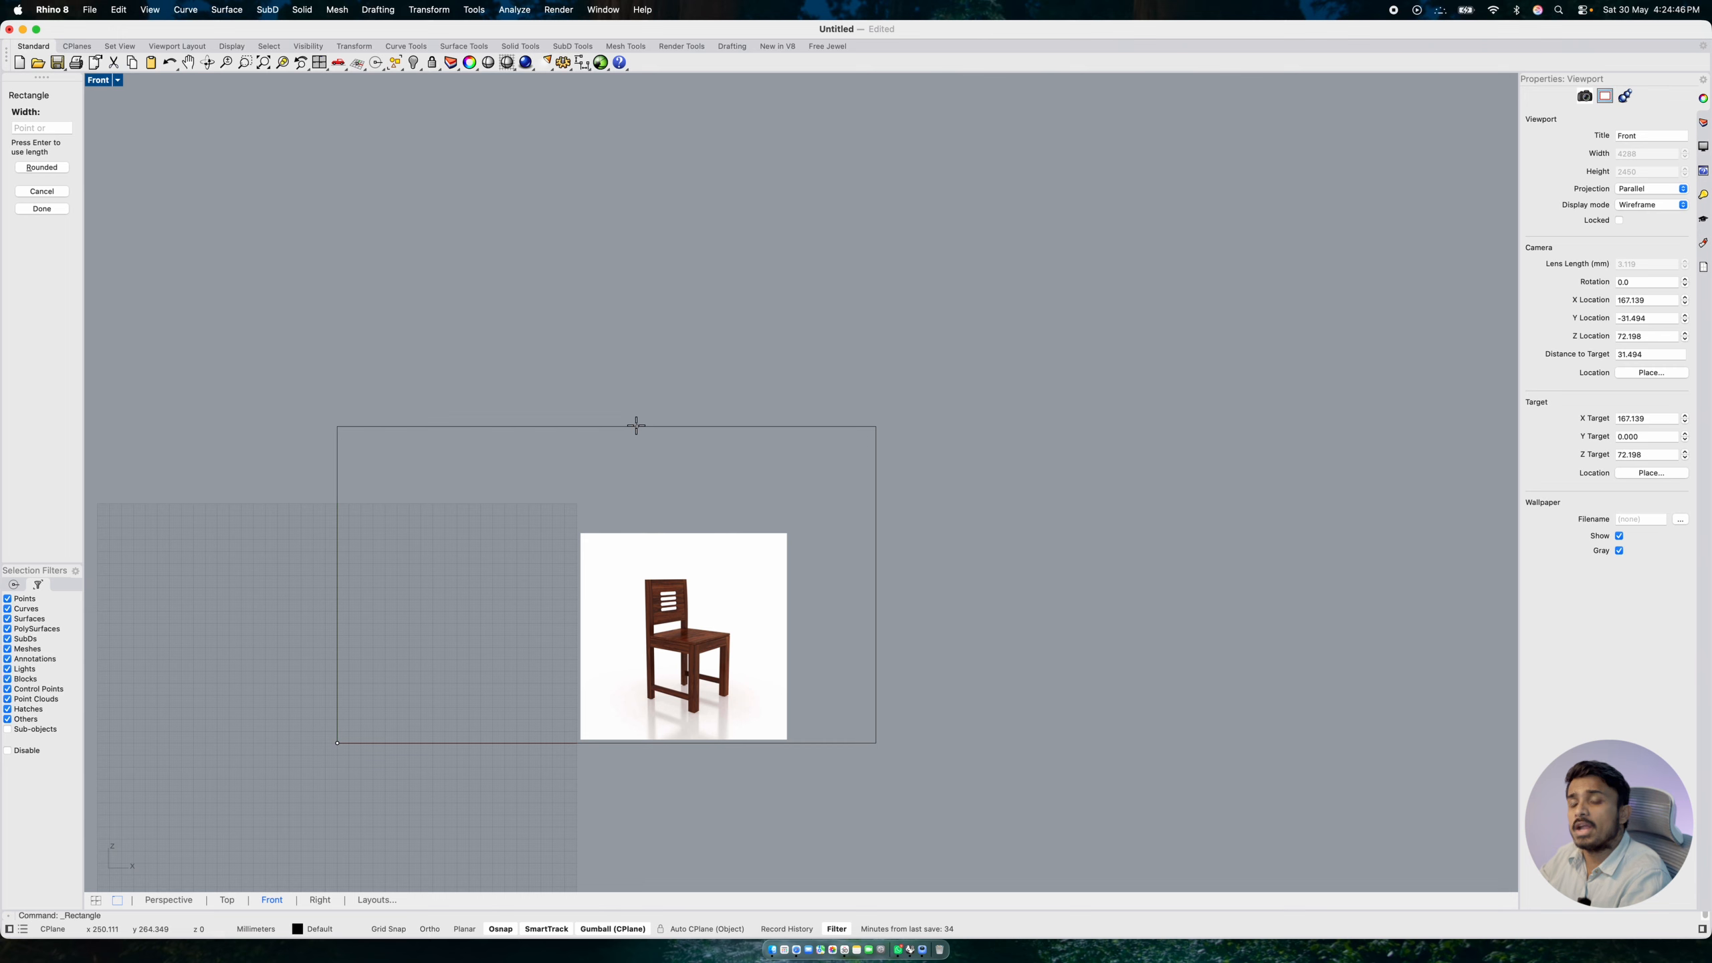
text(850)
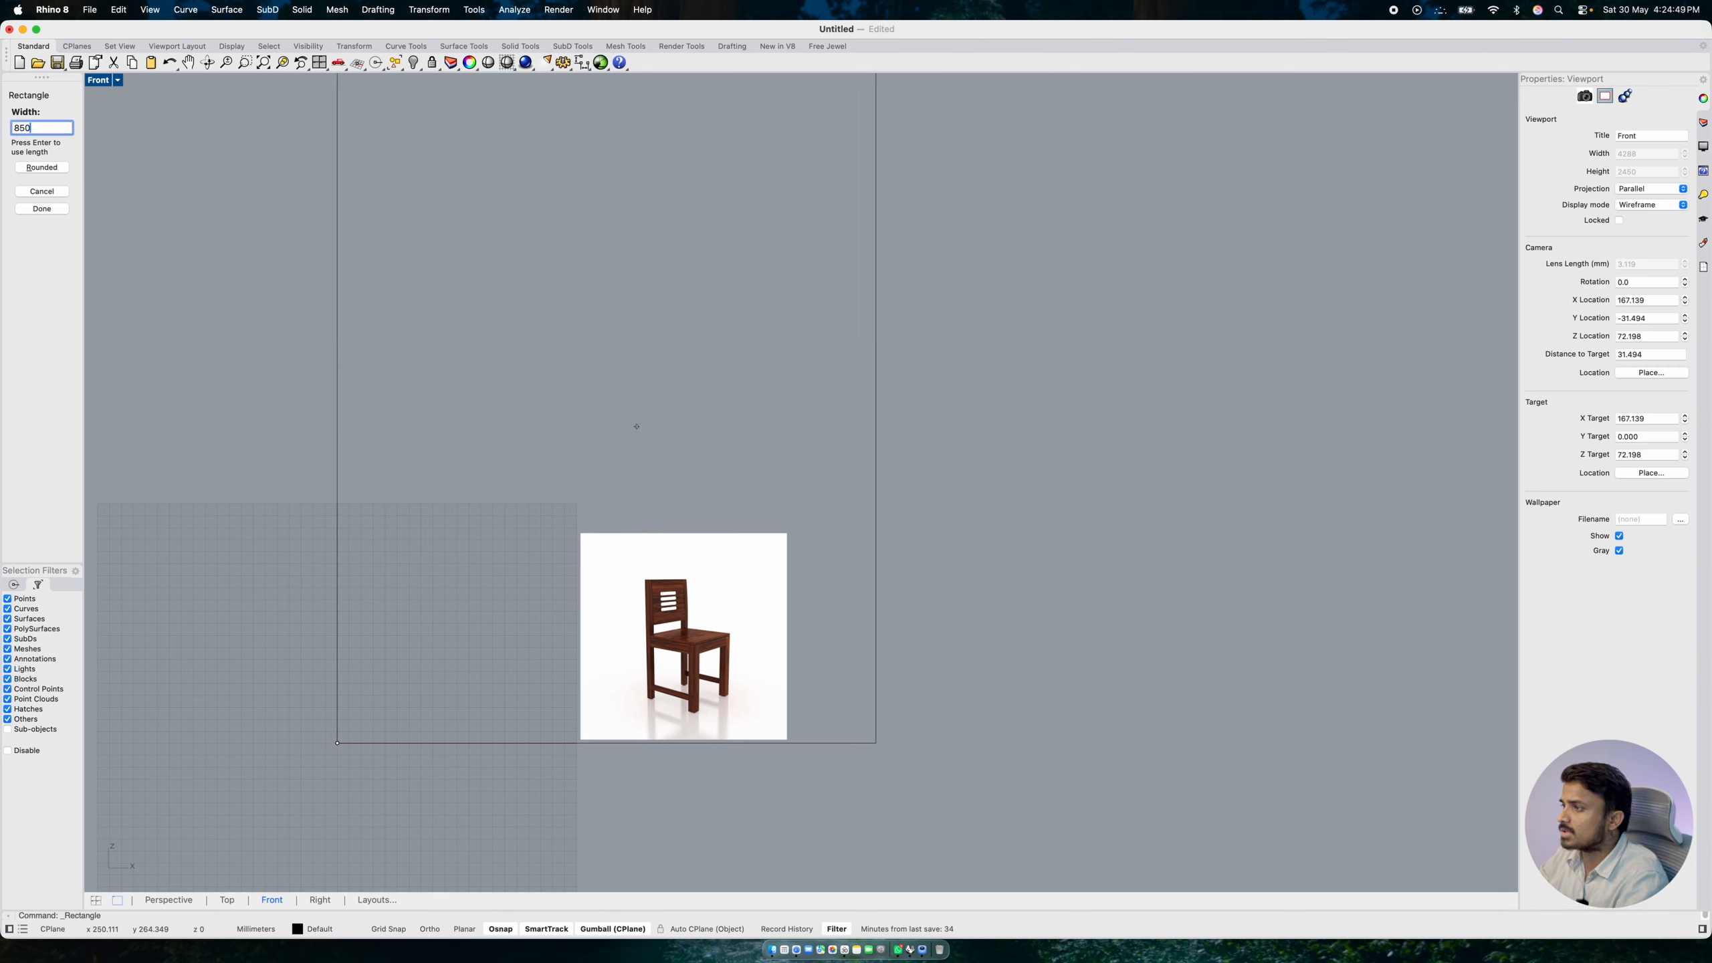
key(Return)
- Scale up the chair picture uniformly to a size comparable to the rectangle and move it clear of the outline along positive X
scroll(690, 549, down, 5)
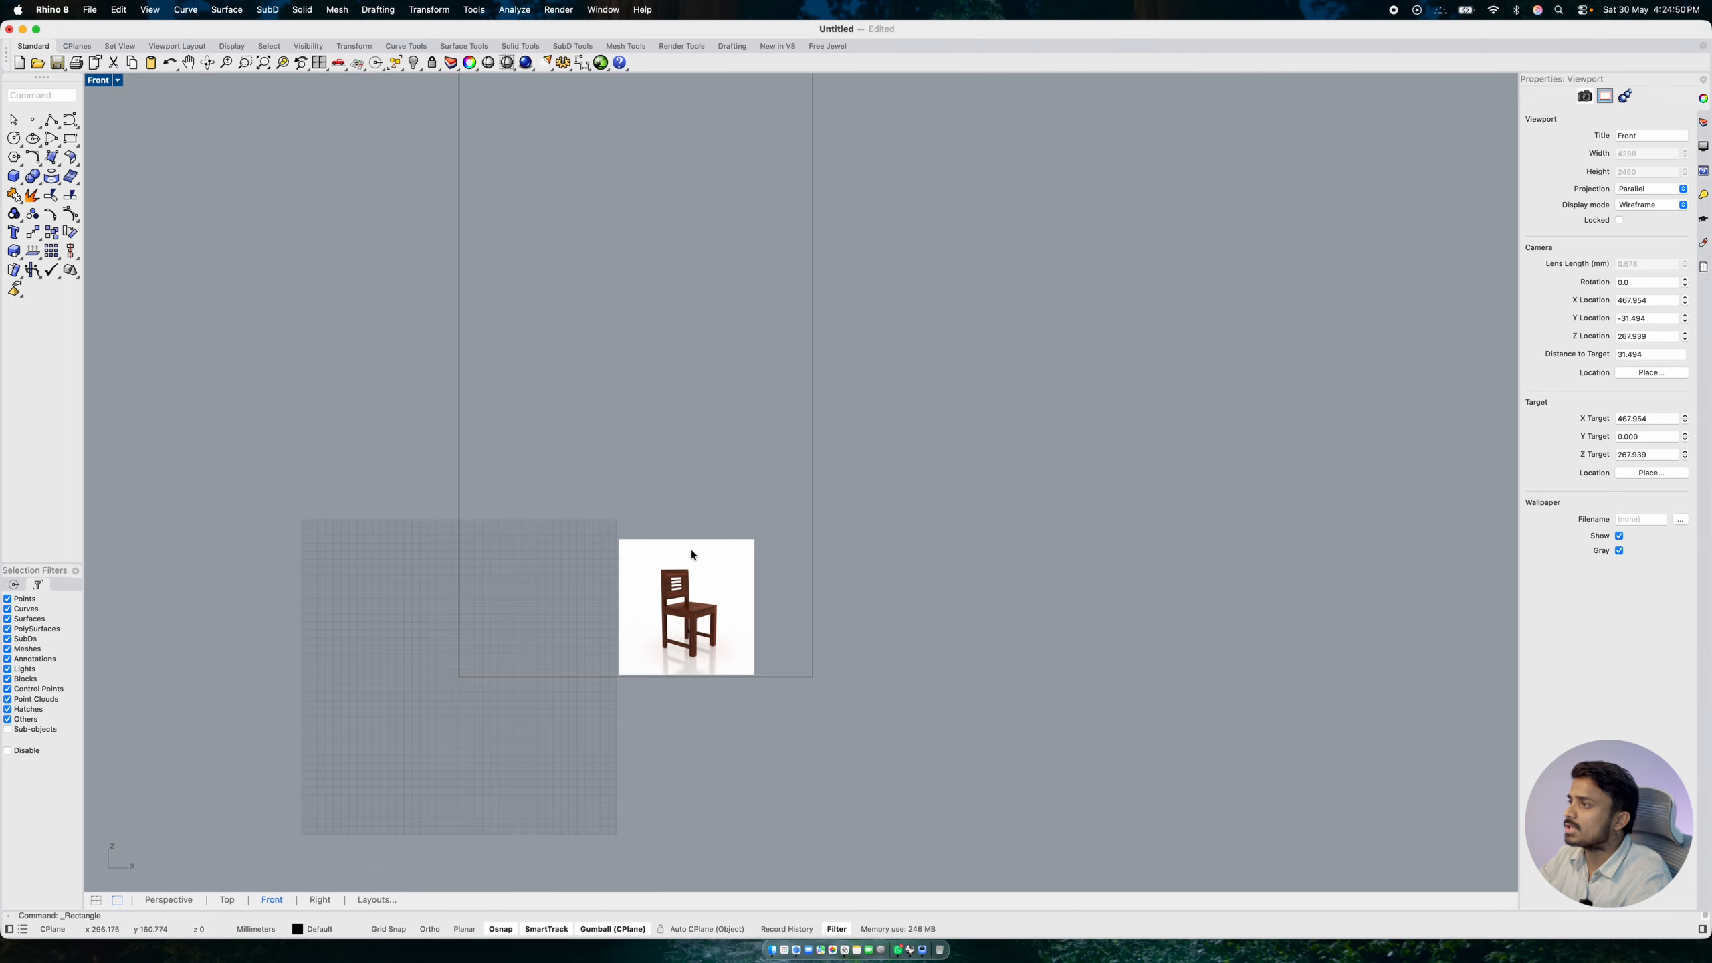
click(646, 606)
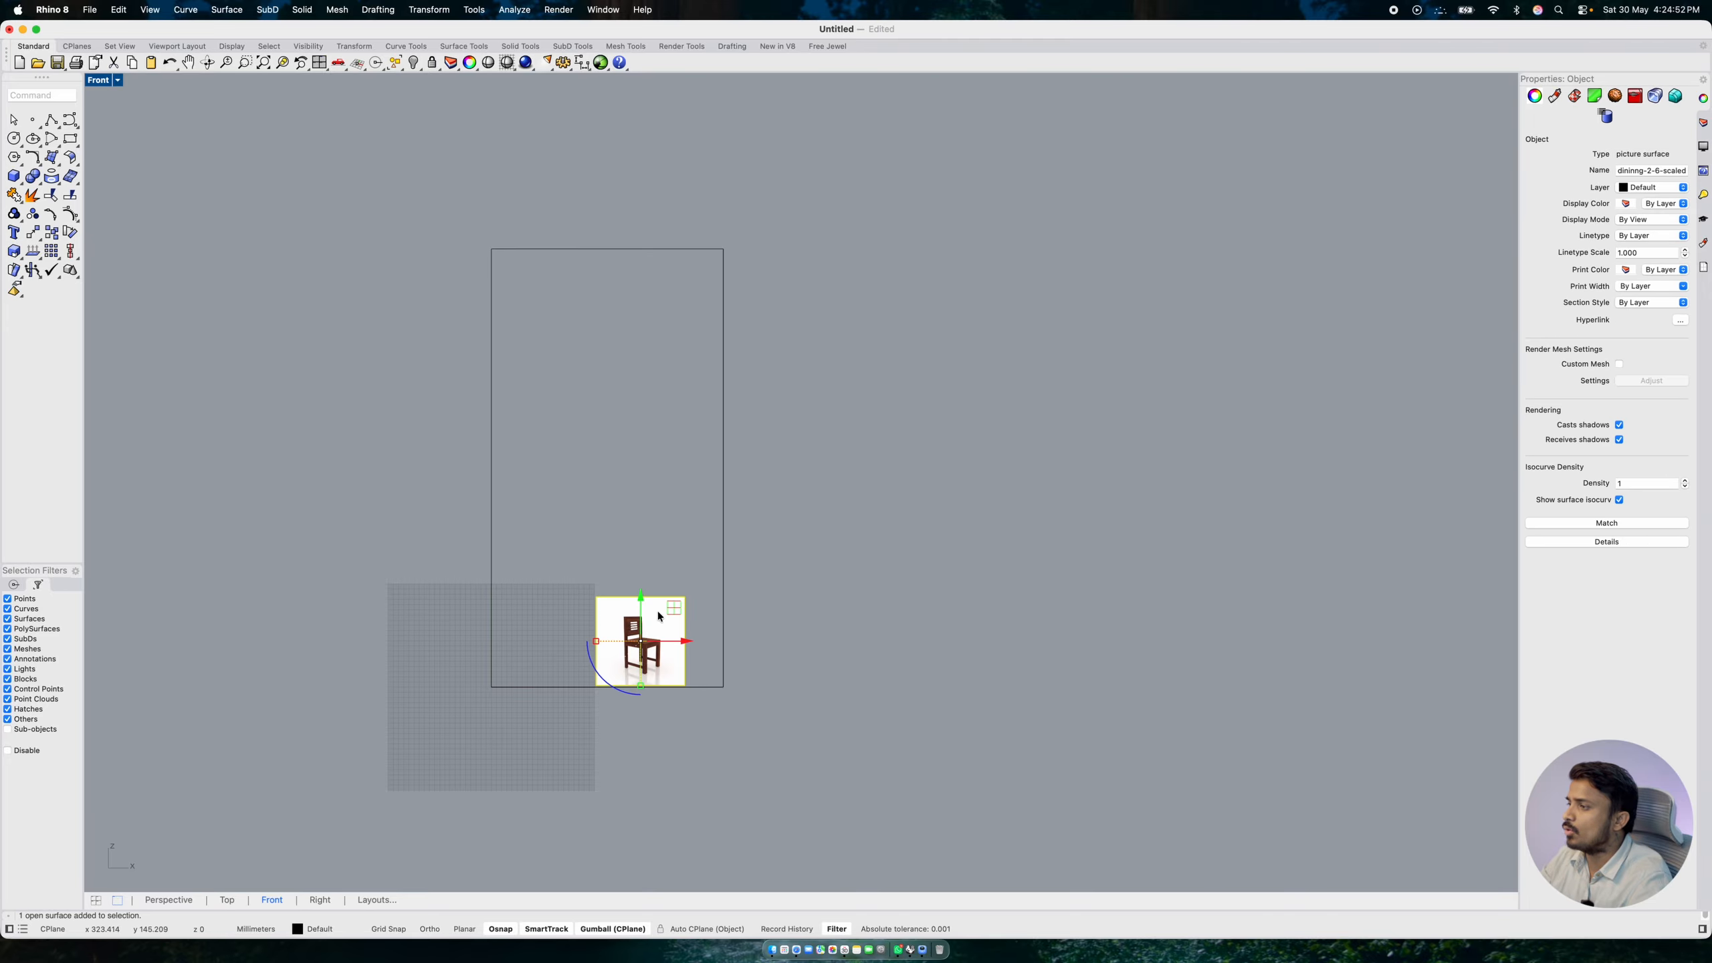
drag(641, 684, 653, 840)
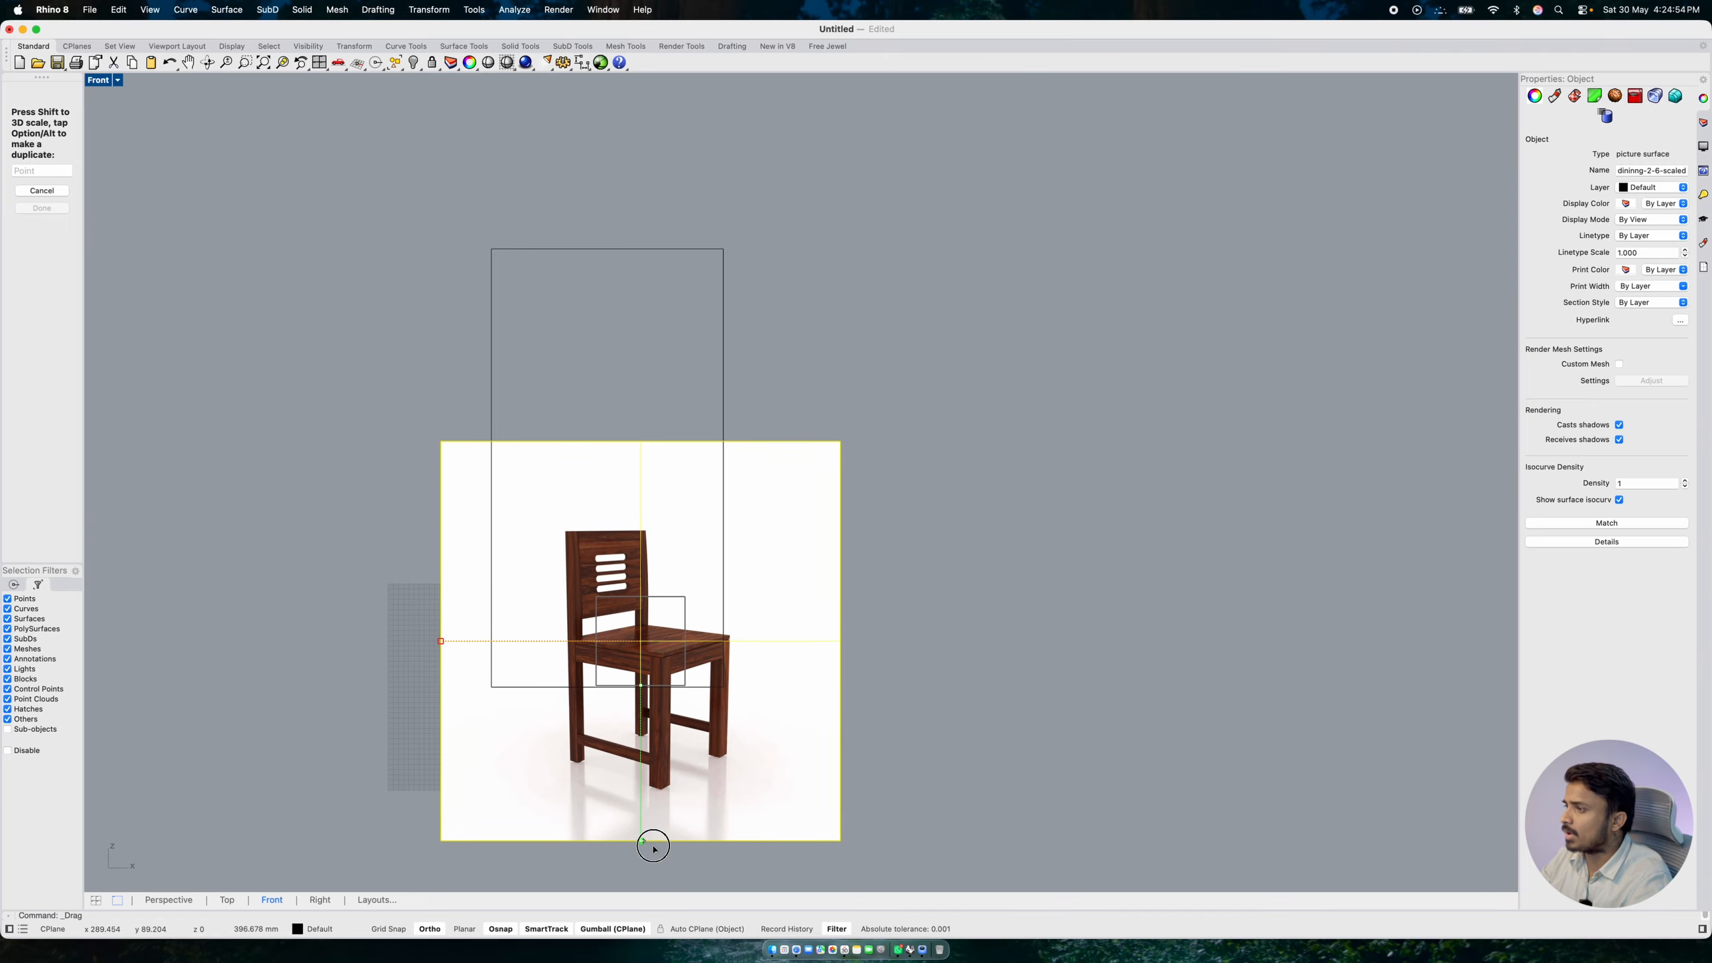
drag(685, 641, 1086, 451)
scroll(1003, 433, up, 4)
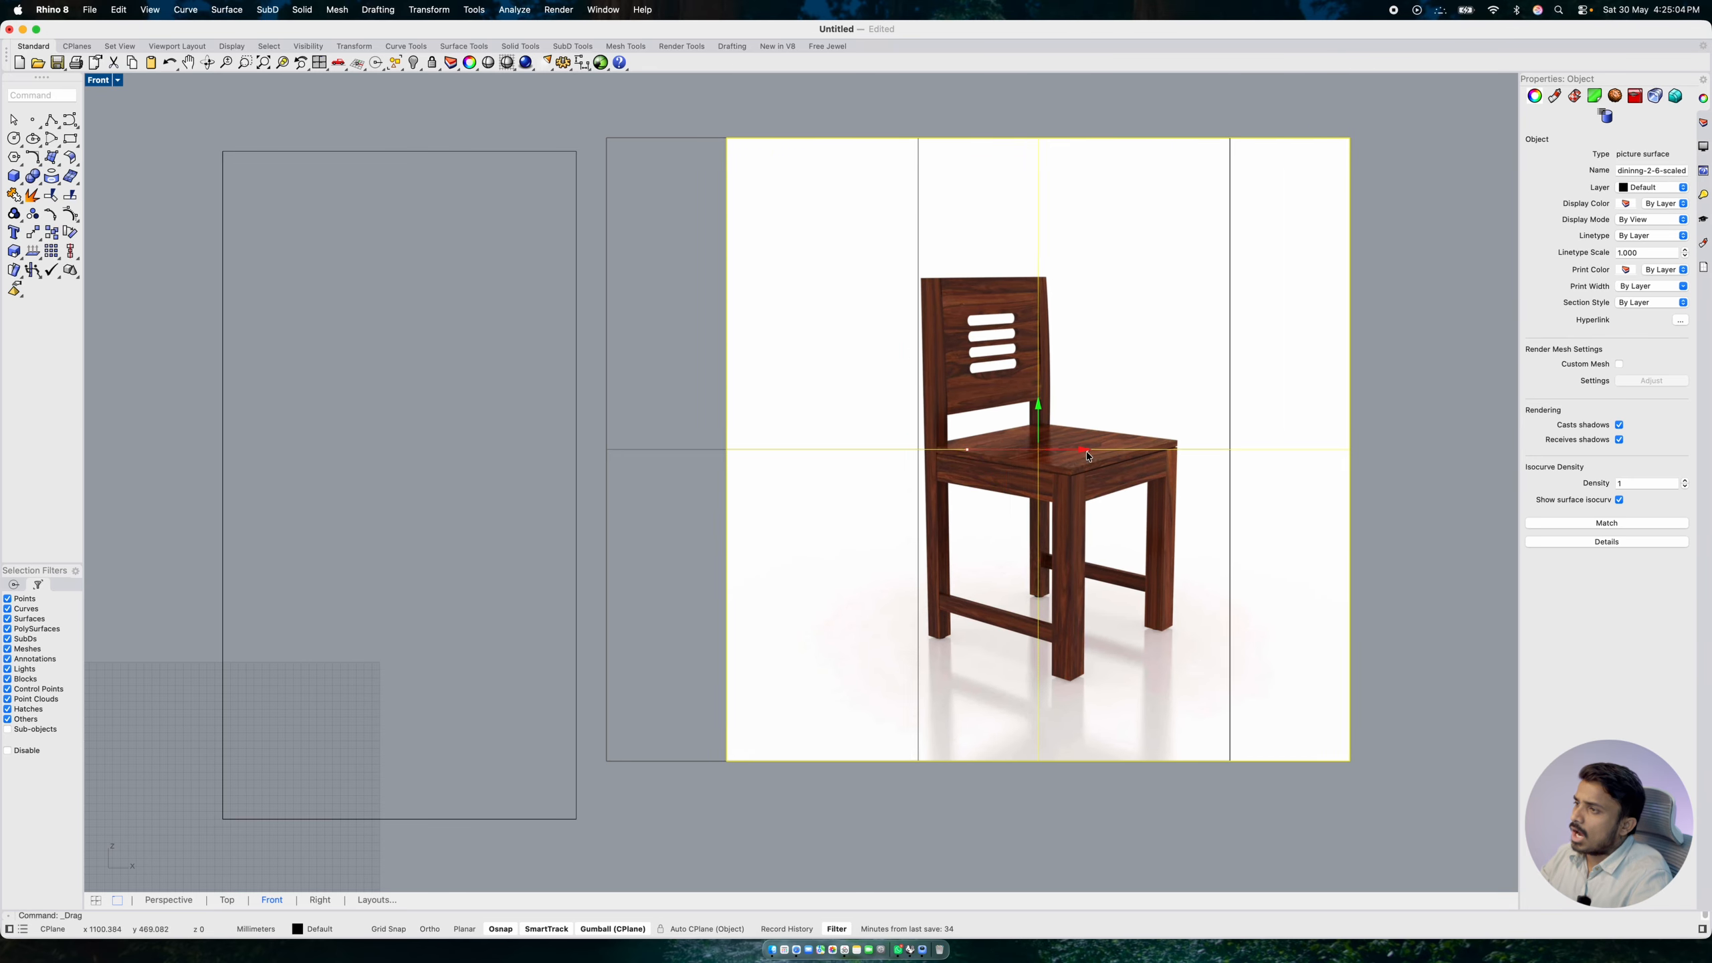
click(1359, 469)
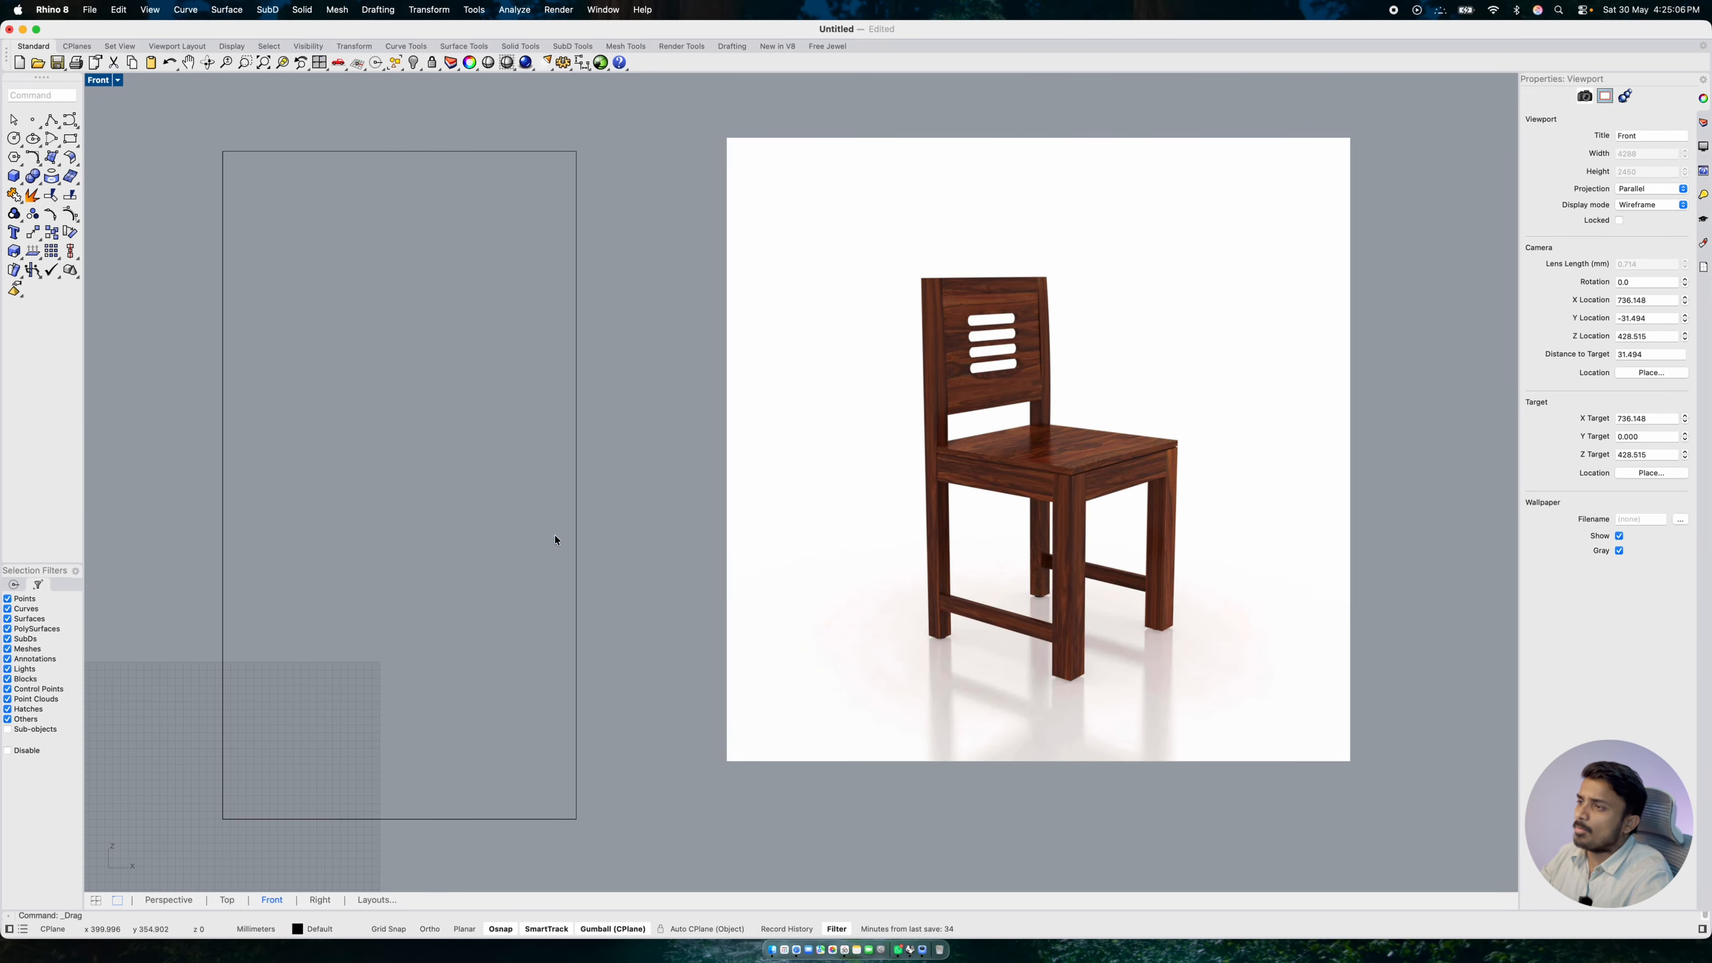
- Restore the four-viewport layout and draw a 450 by 450 mm rectangle in the Top viewport from the tall rectangle's upper corner above the origin
right_drag(547, 459, 562, 456)
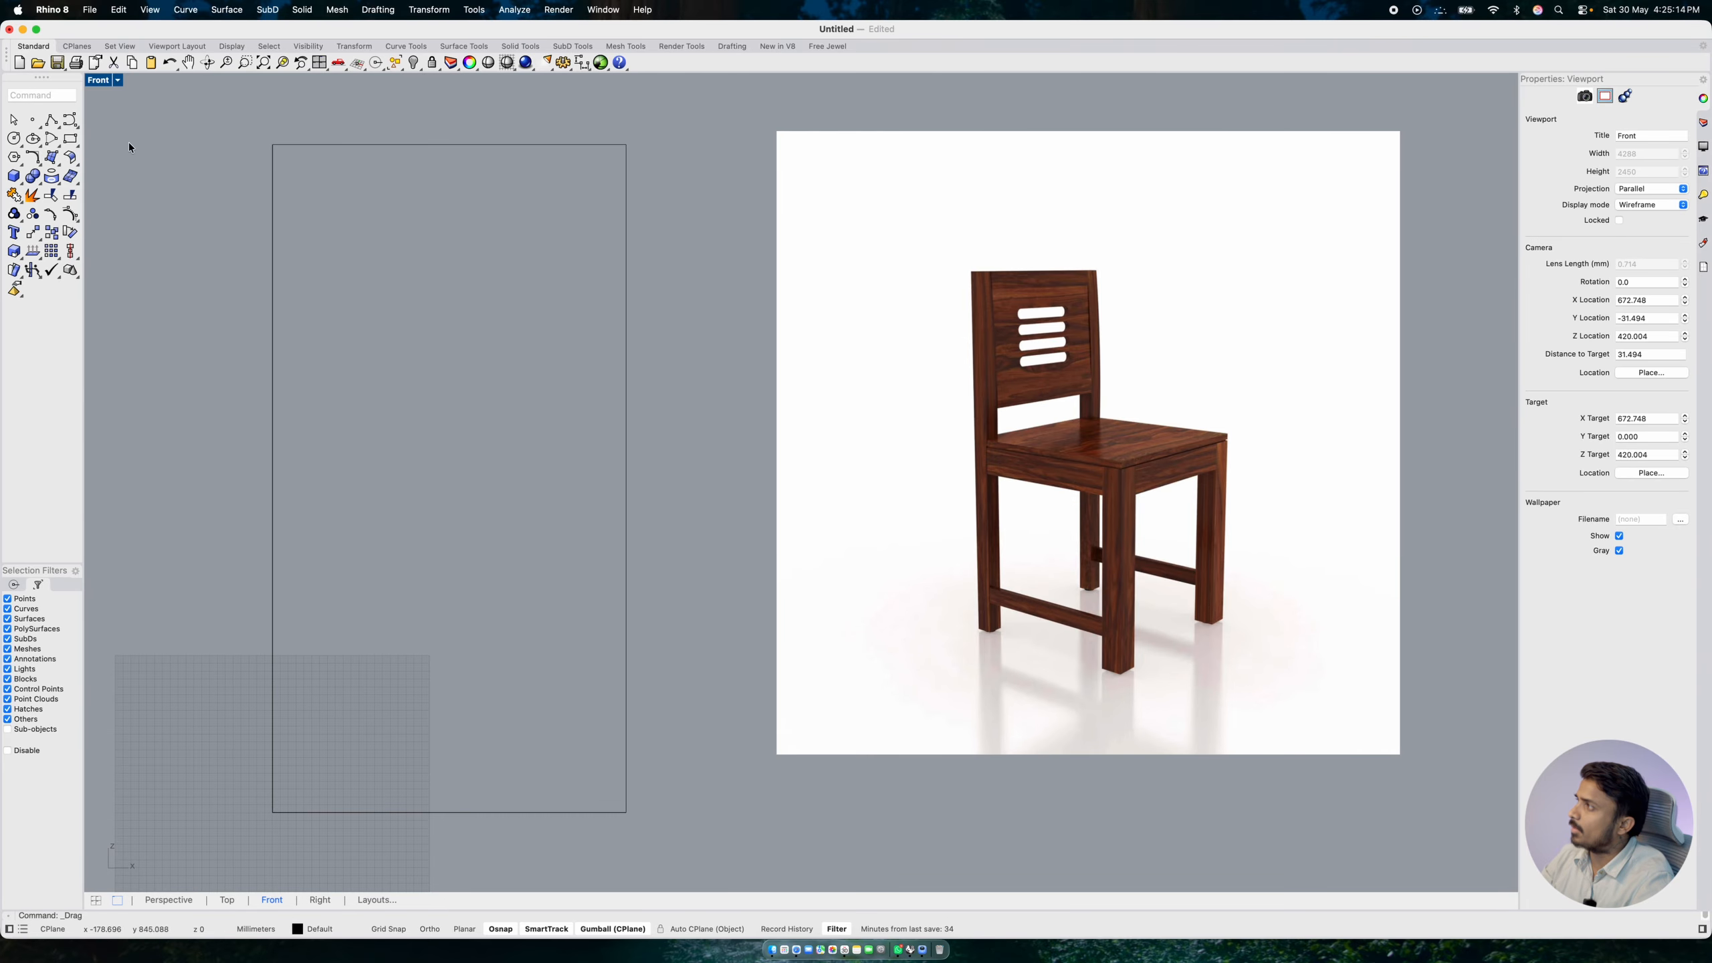
double_click(105, 80)
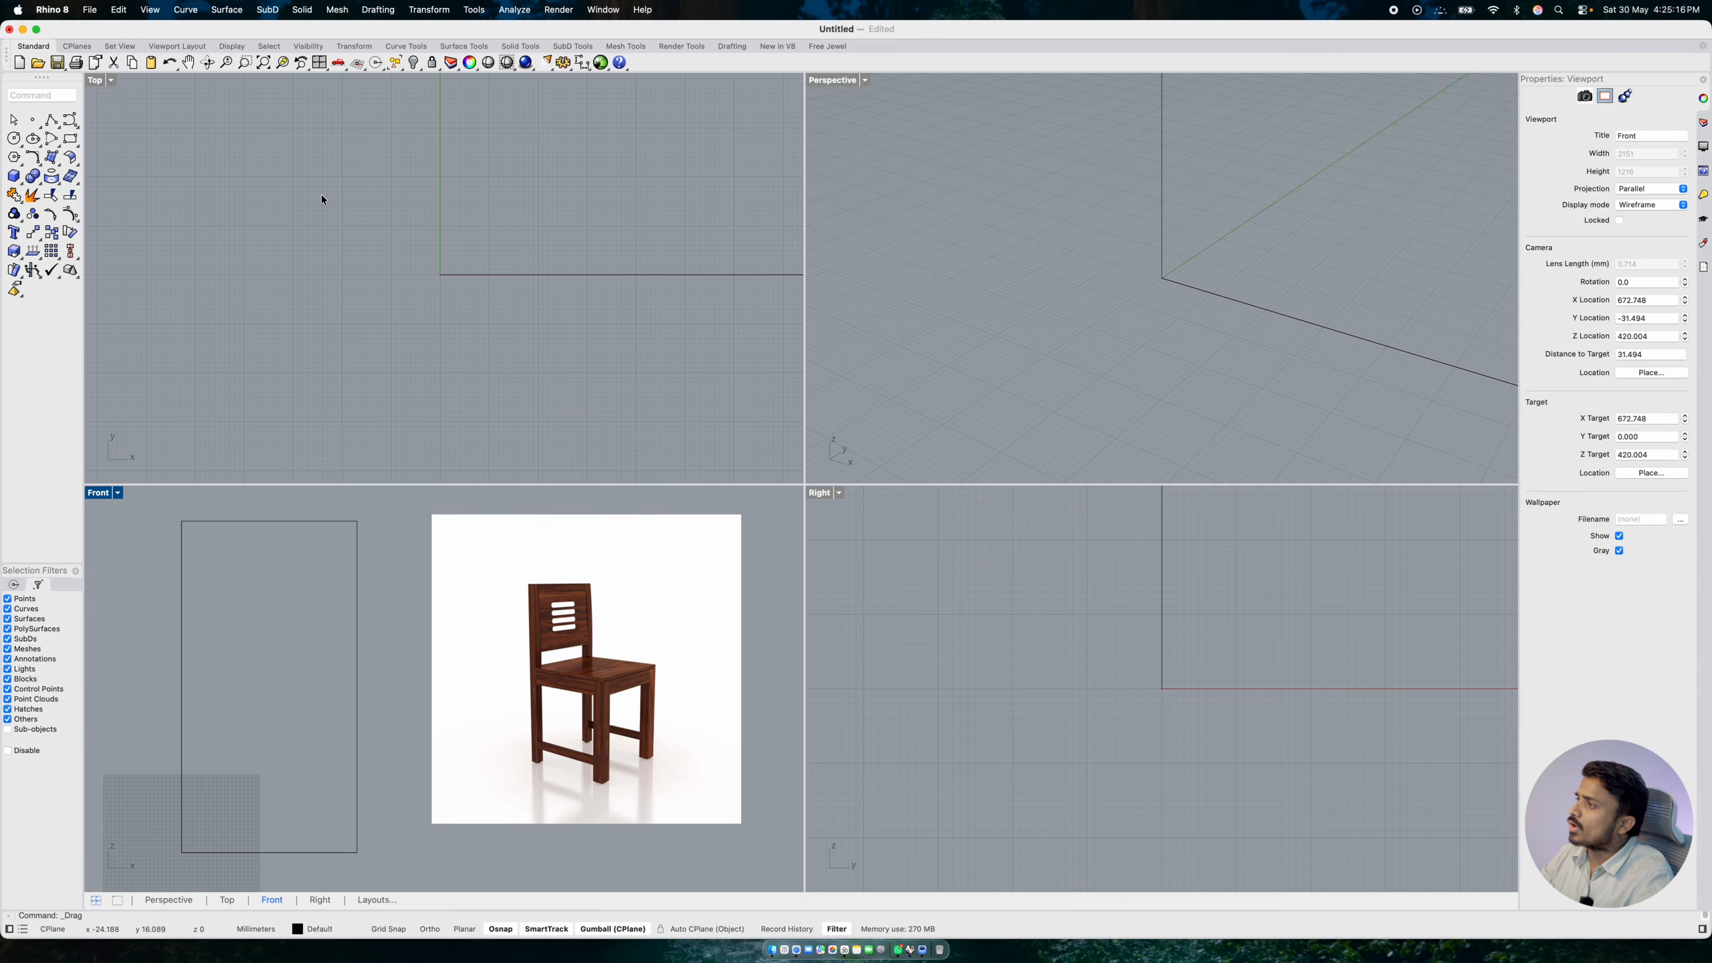
click(376, 317)
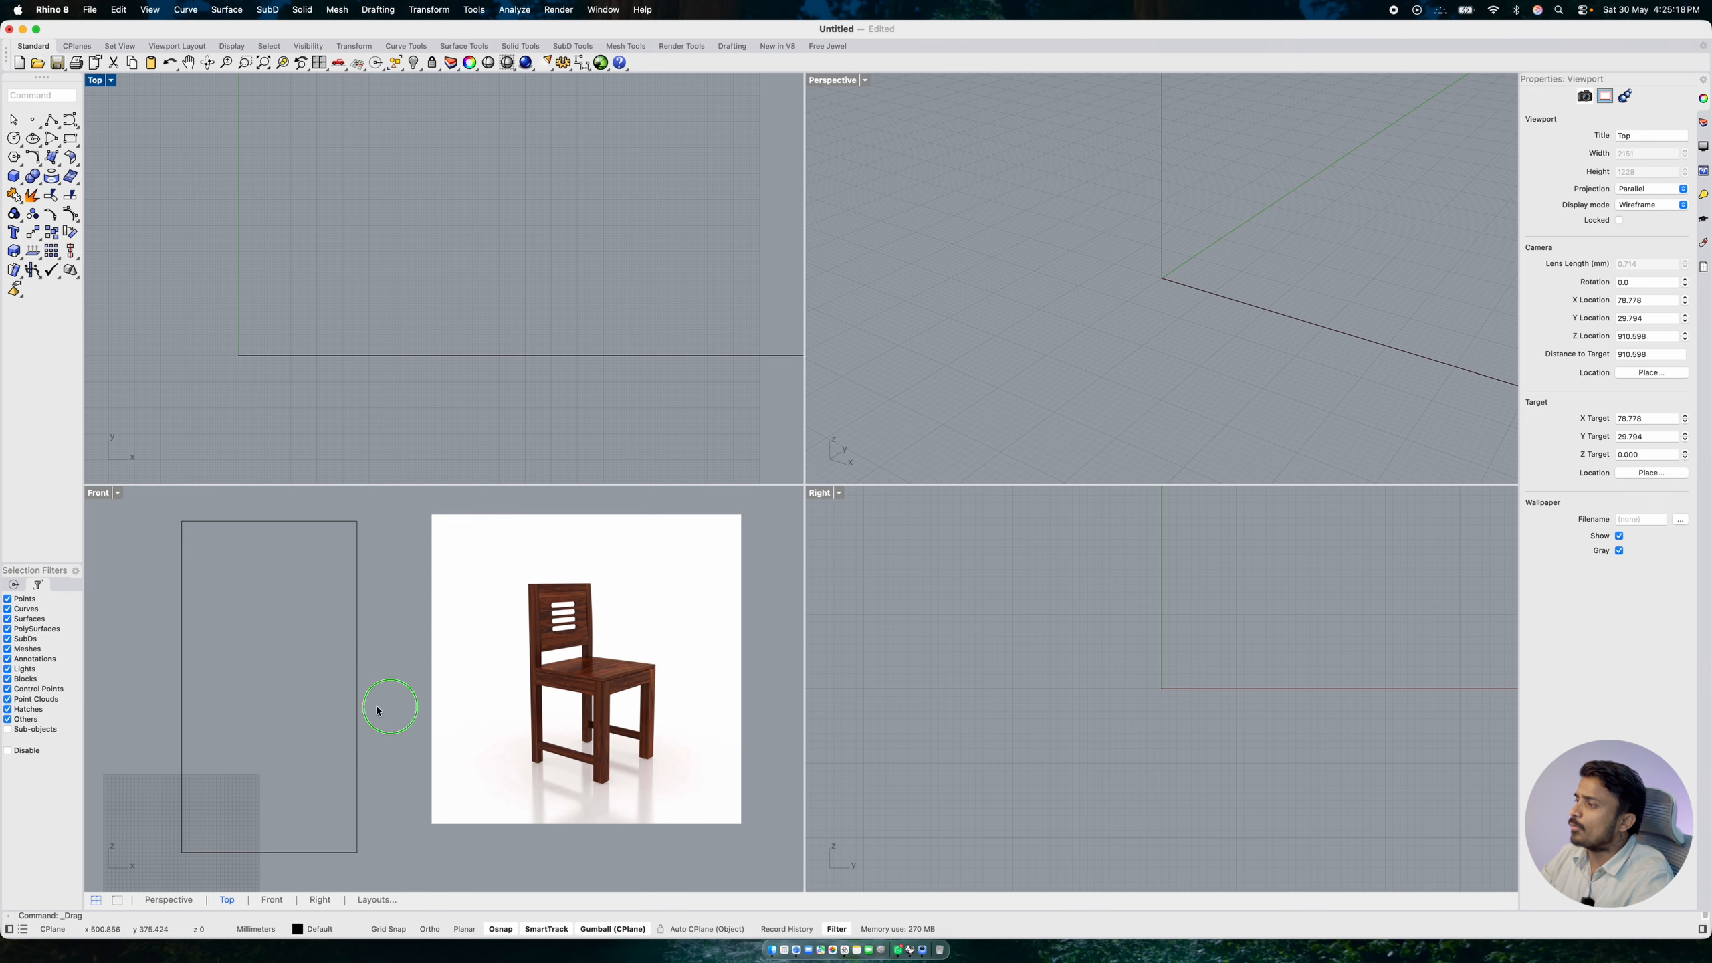
right_drag(378, 707, 420, 707)
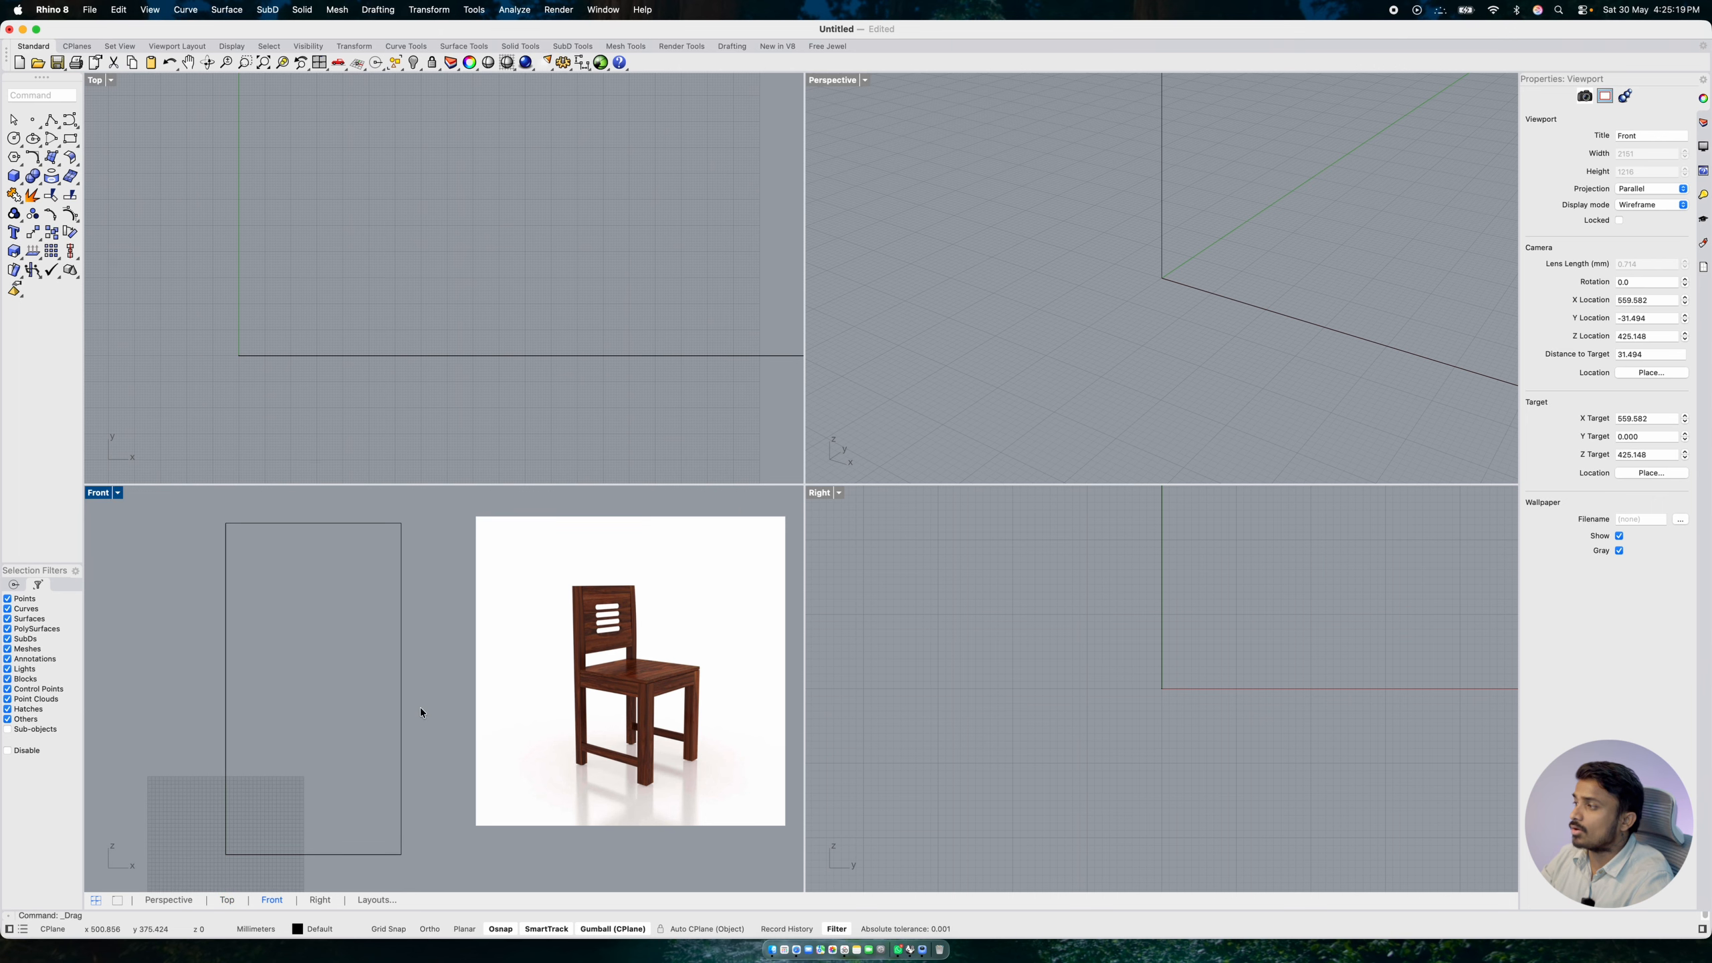
click(71, 138)
click(238, 353)
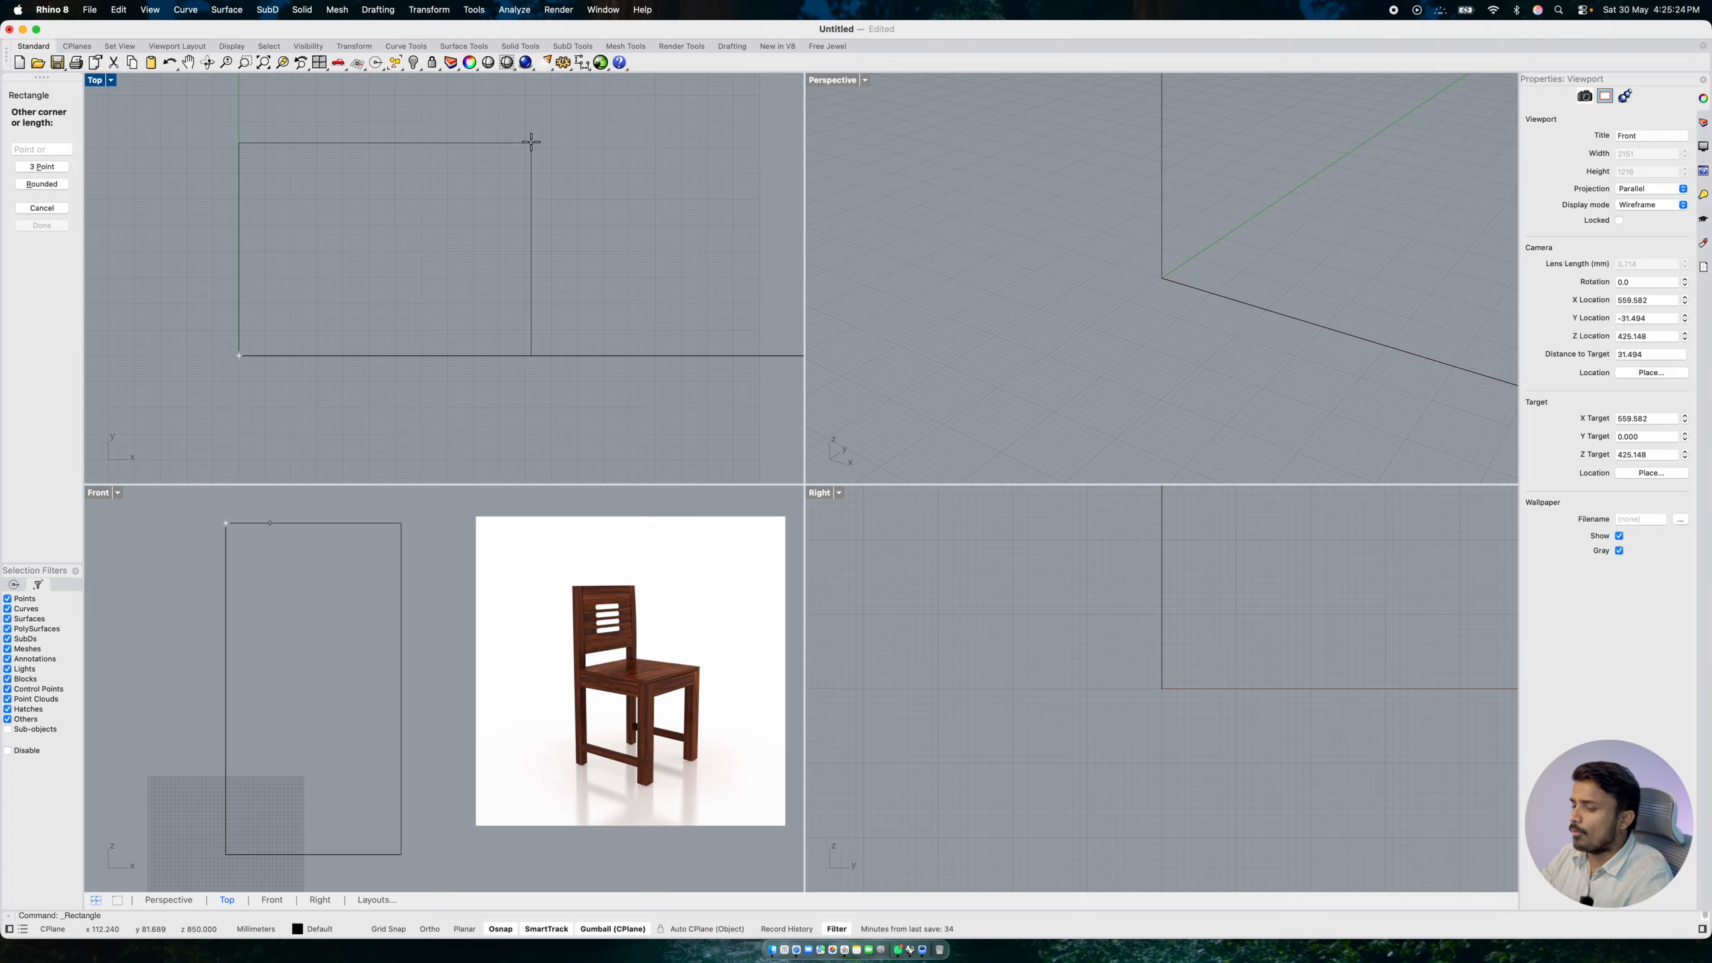
text(450)
key(Return)
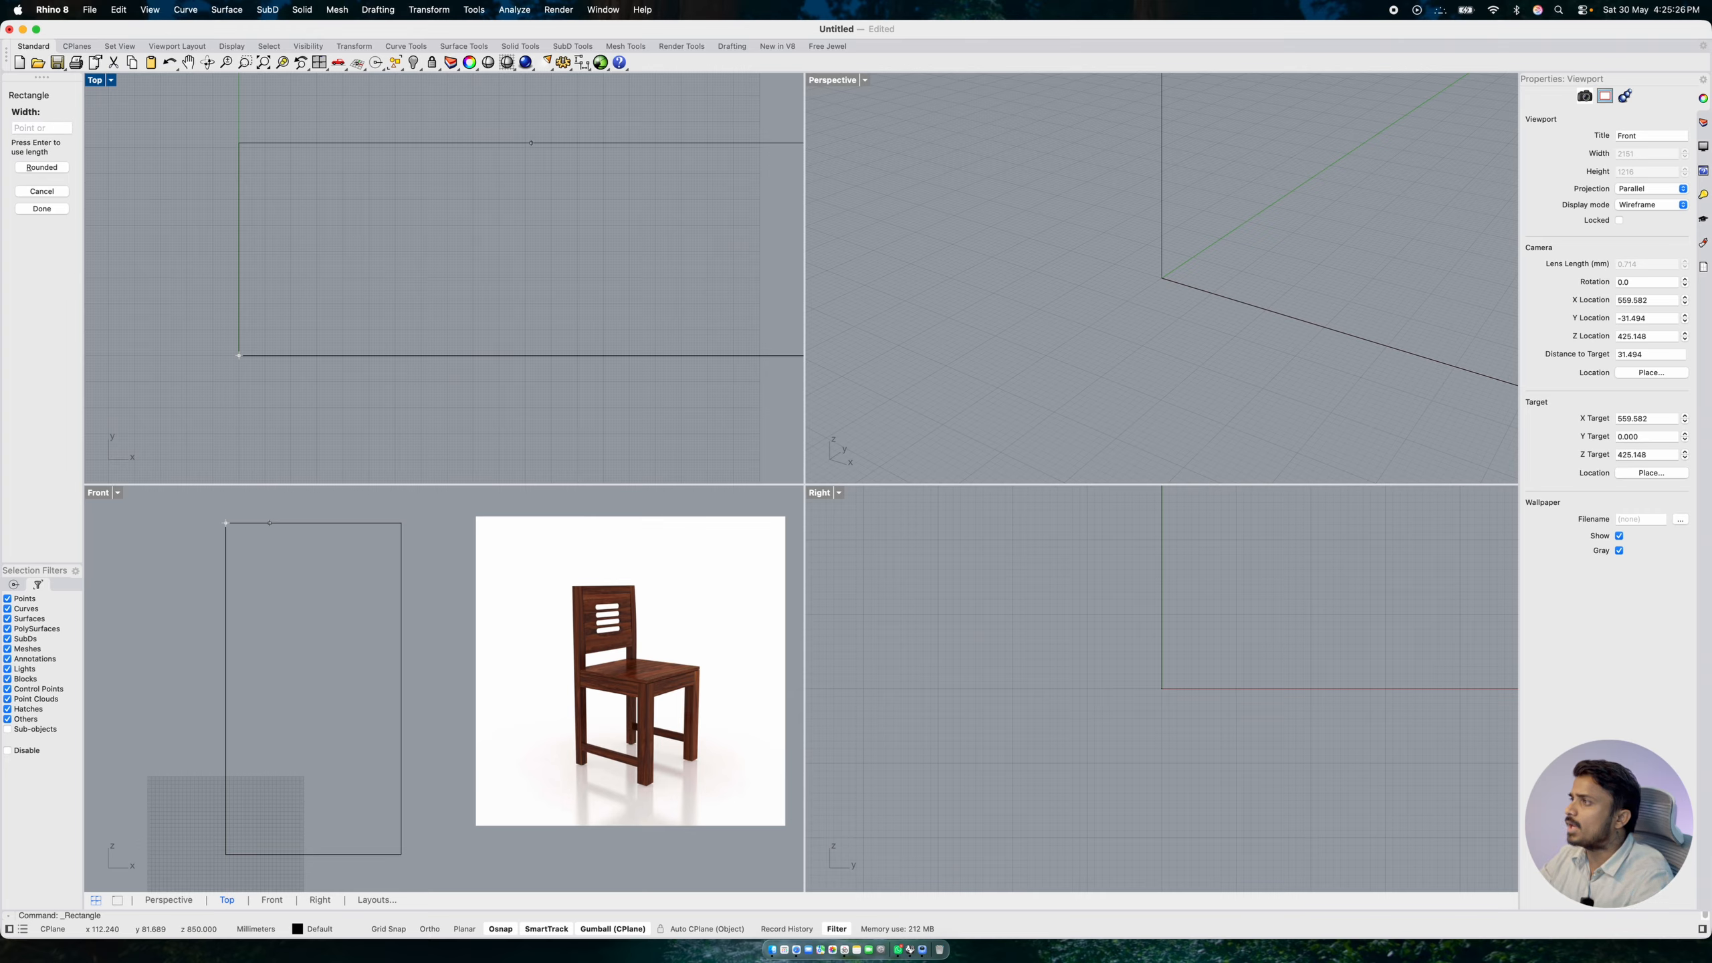
text(450)
key(Return)
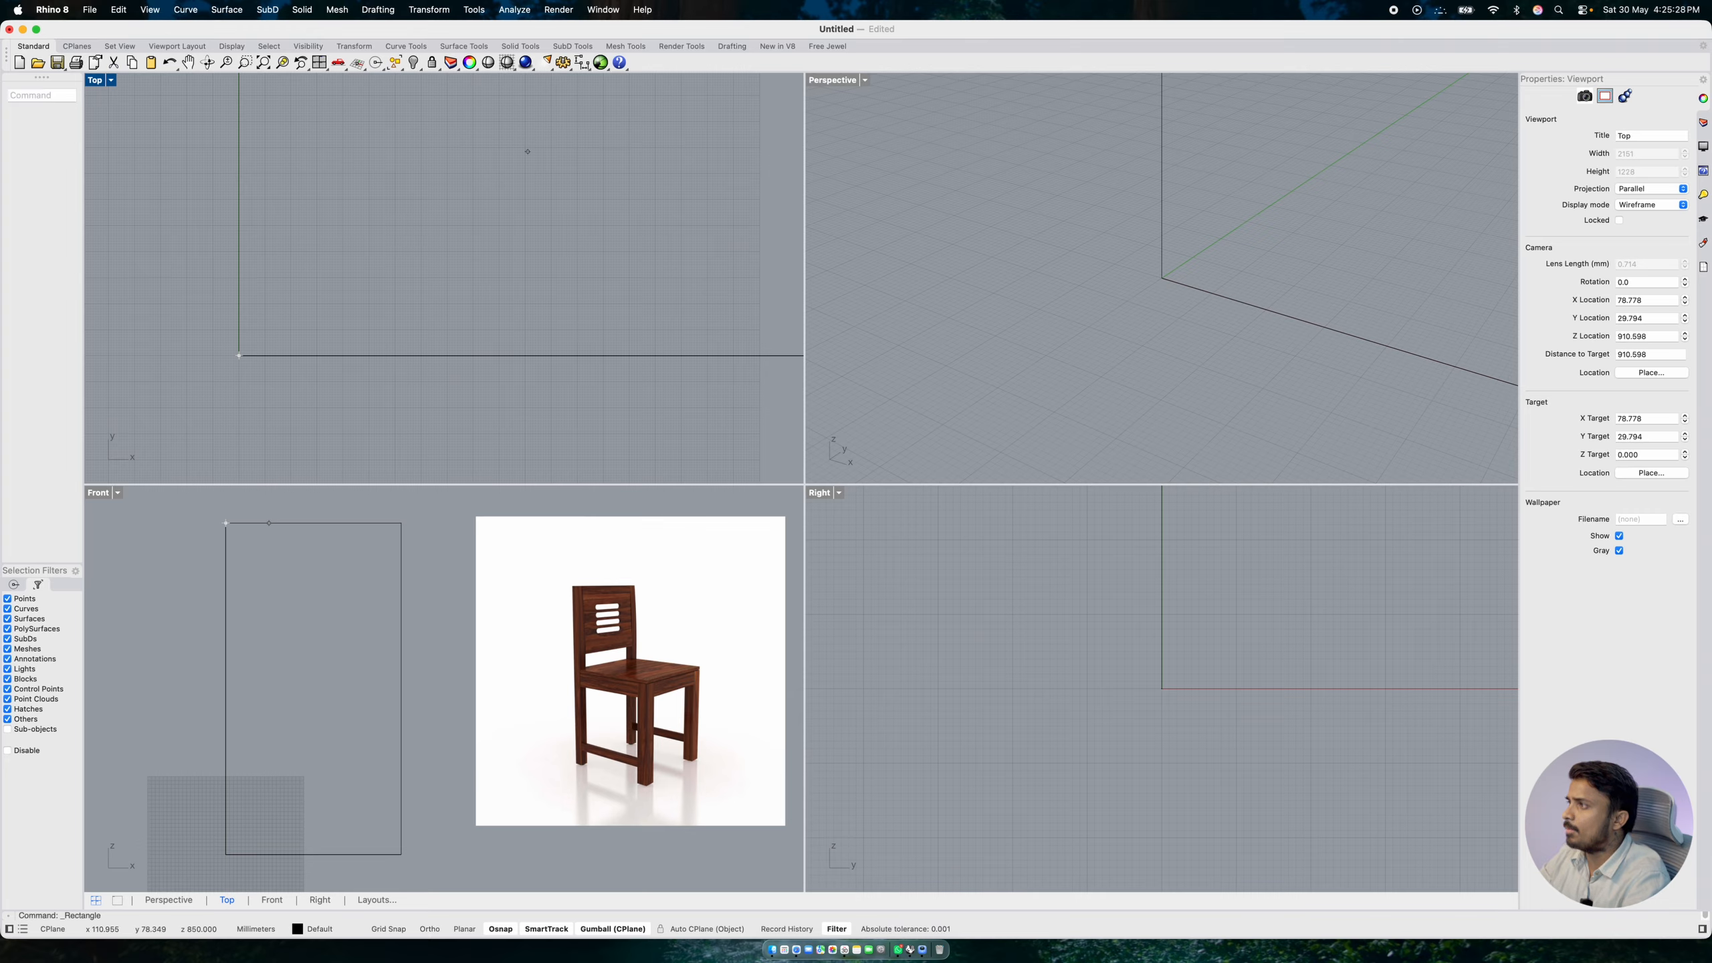
- Zoom all viewports to the two rectangles and examine the outlines beside the chair picture in the Perspective and Front viewports
scroll(511, 204, down, 6)
right_drag(569, 208, 444, 296)
scroll(444, 297, down, 10)
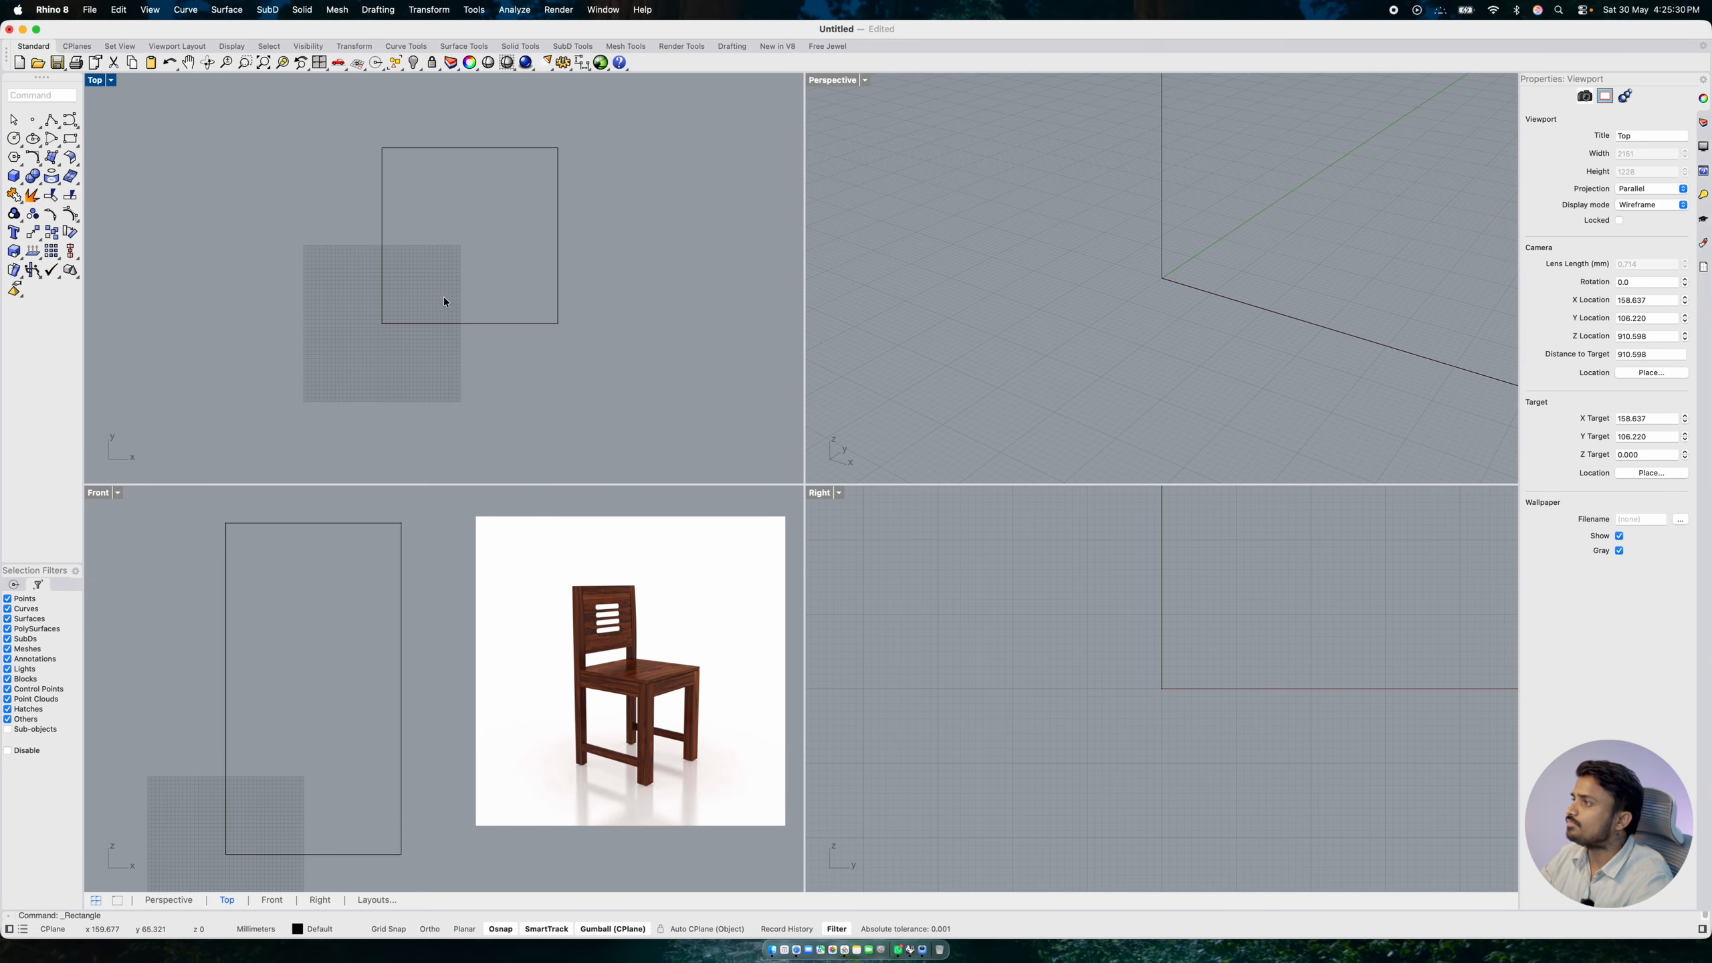
right_drag(575, 226, 497, 291)
drag(519, 319, 403, 483)
text(zs)
key(Return)
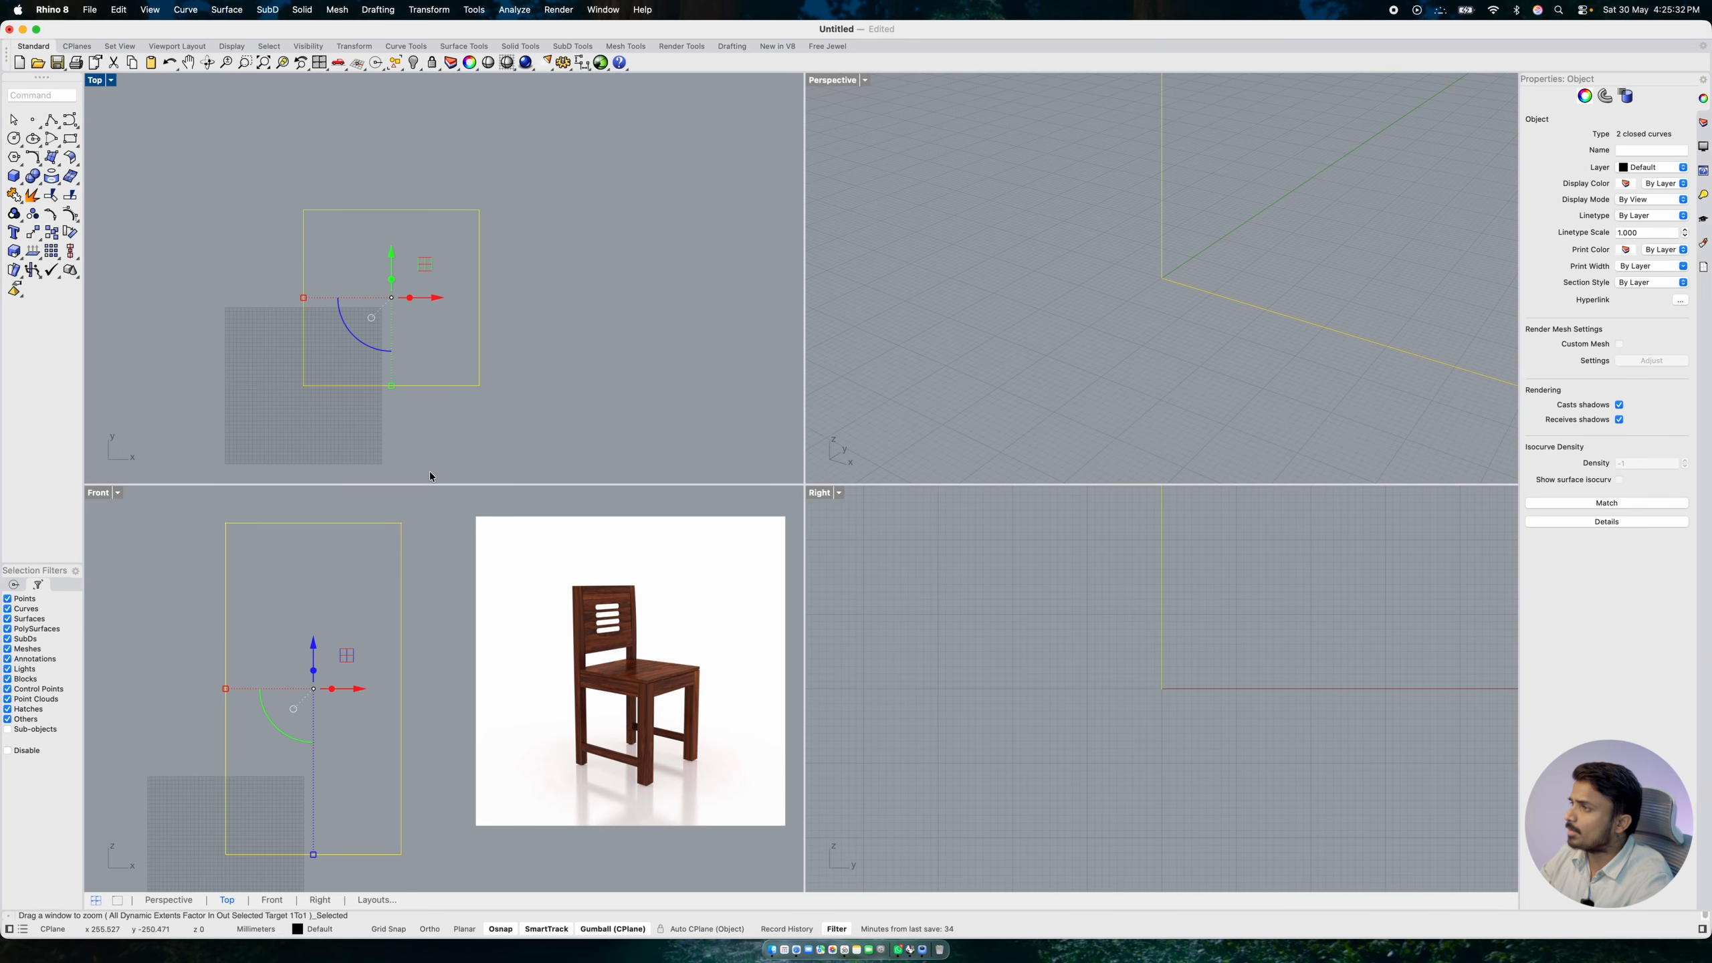
text(zsa)
key(Return)
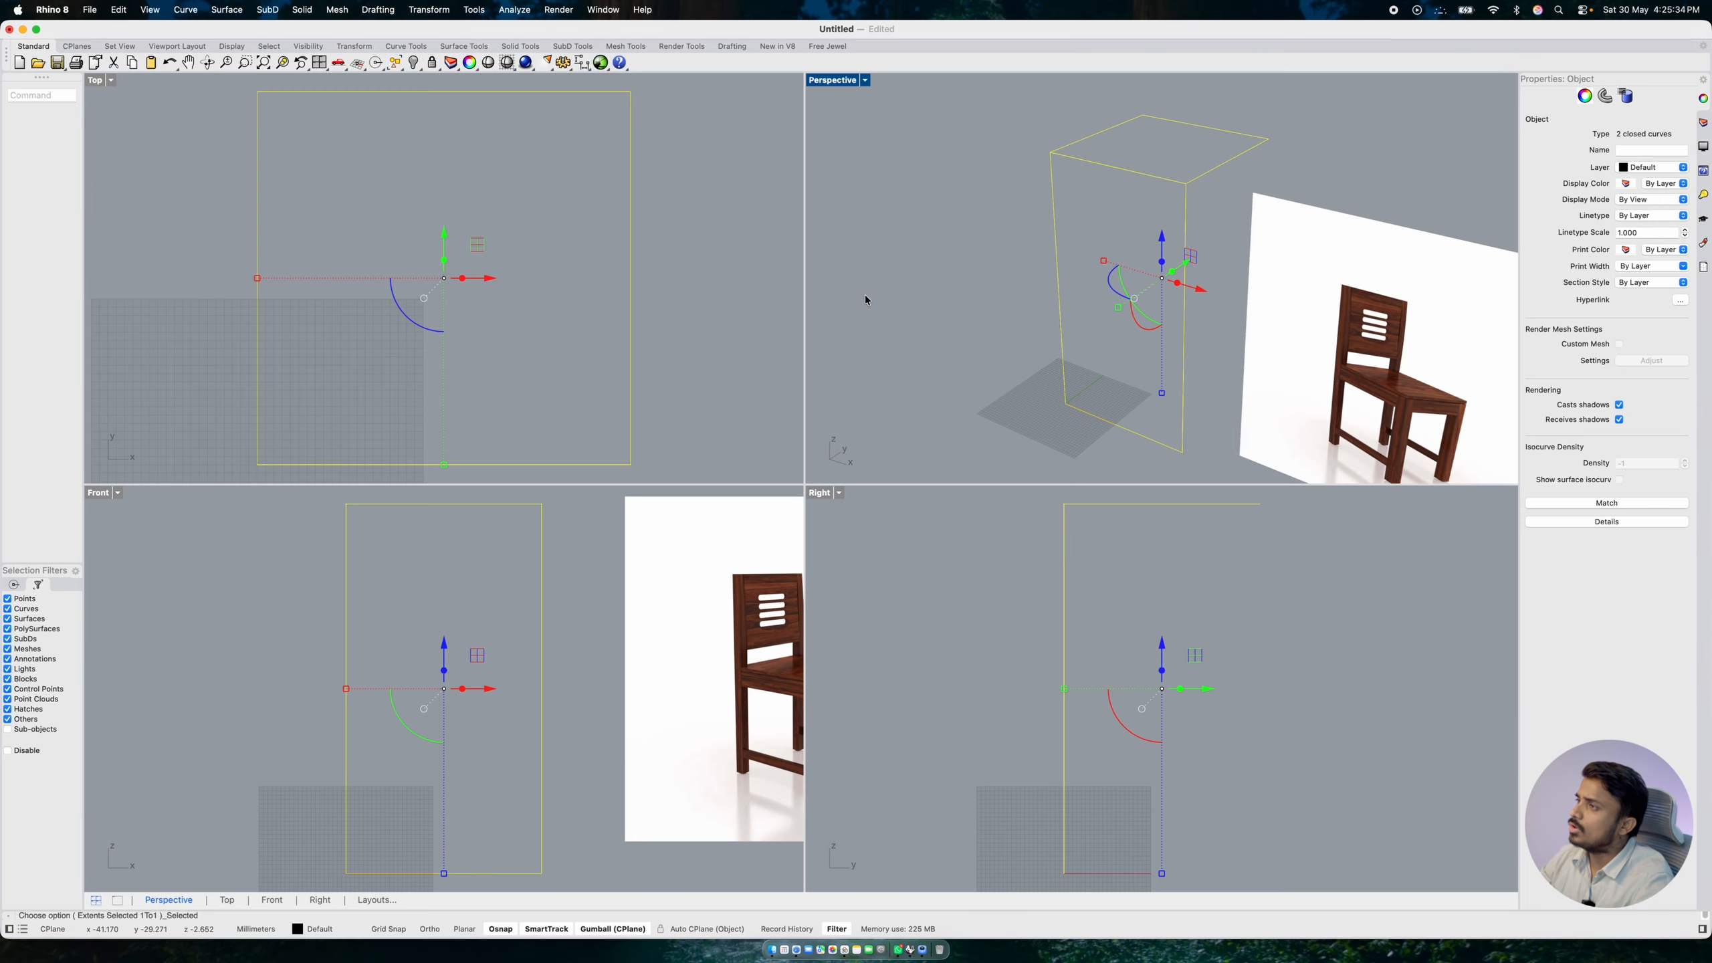
click(950, 255)
scroll(950, 256, down, 5)
scroll(1054, 275, up, 6)
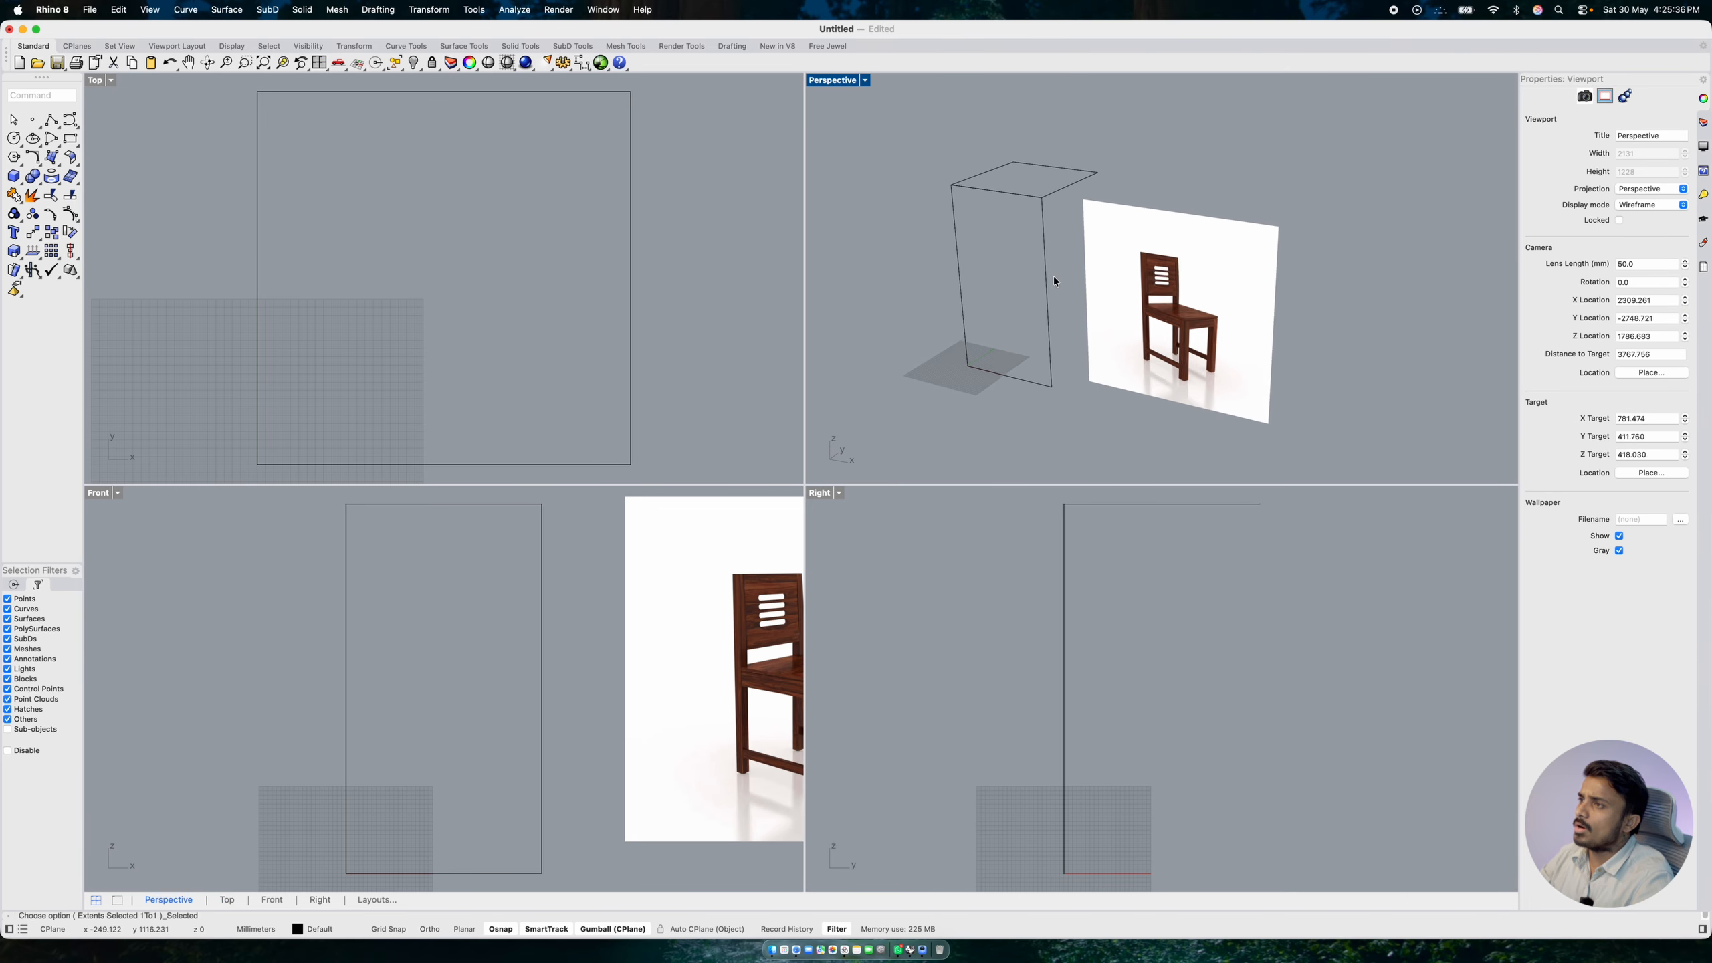
right_drag(1118, 289, 1076, 287)
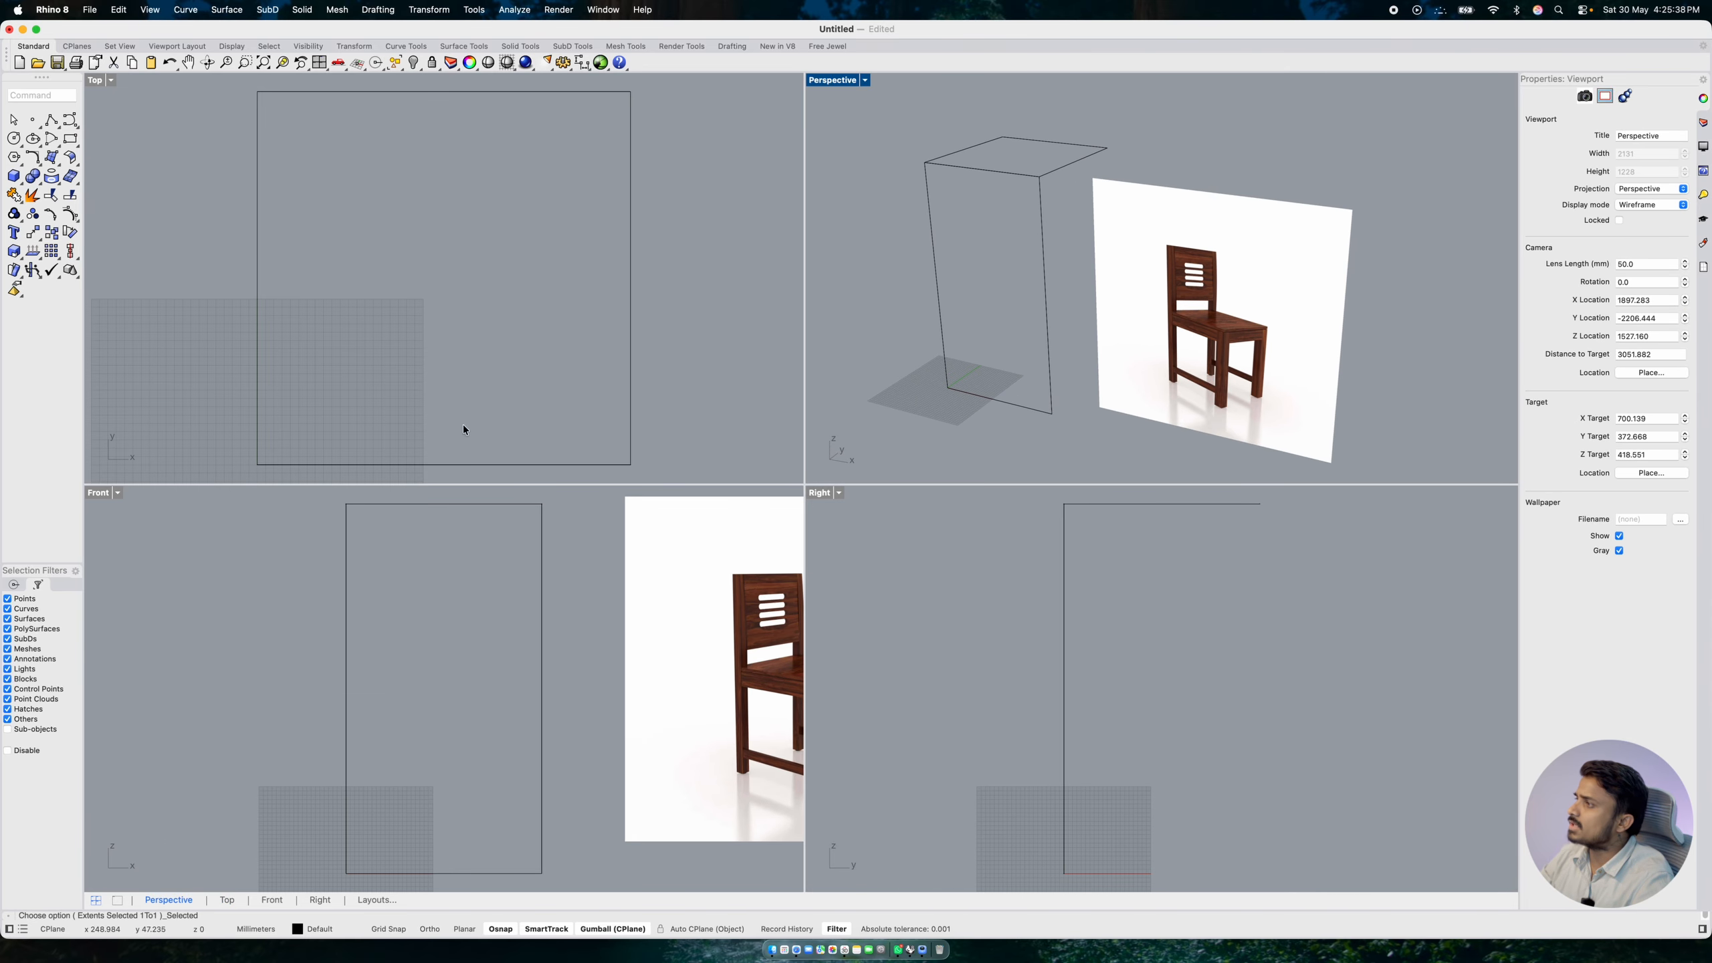
right_drag(526, 565, 339, 573)
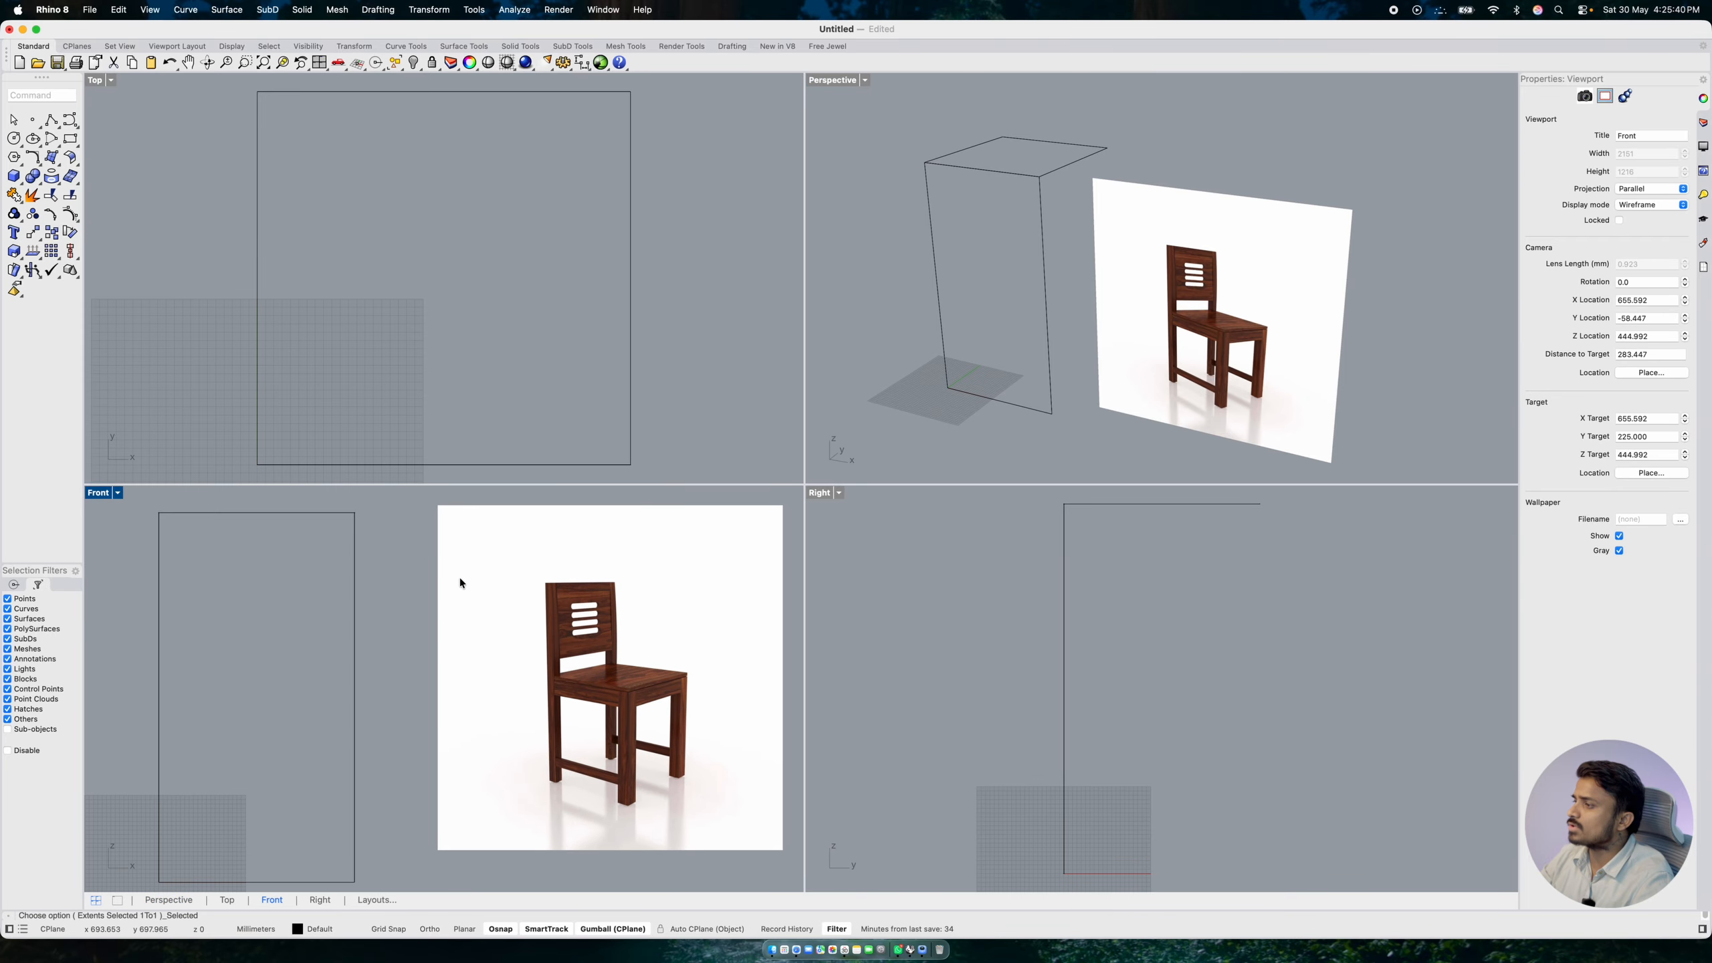
right_drag(465, 619, 464, 618)
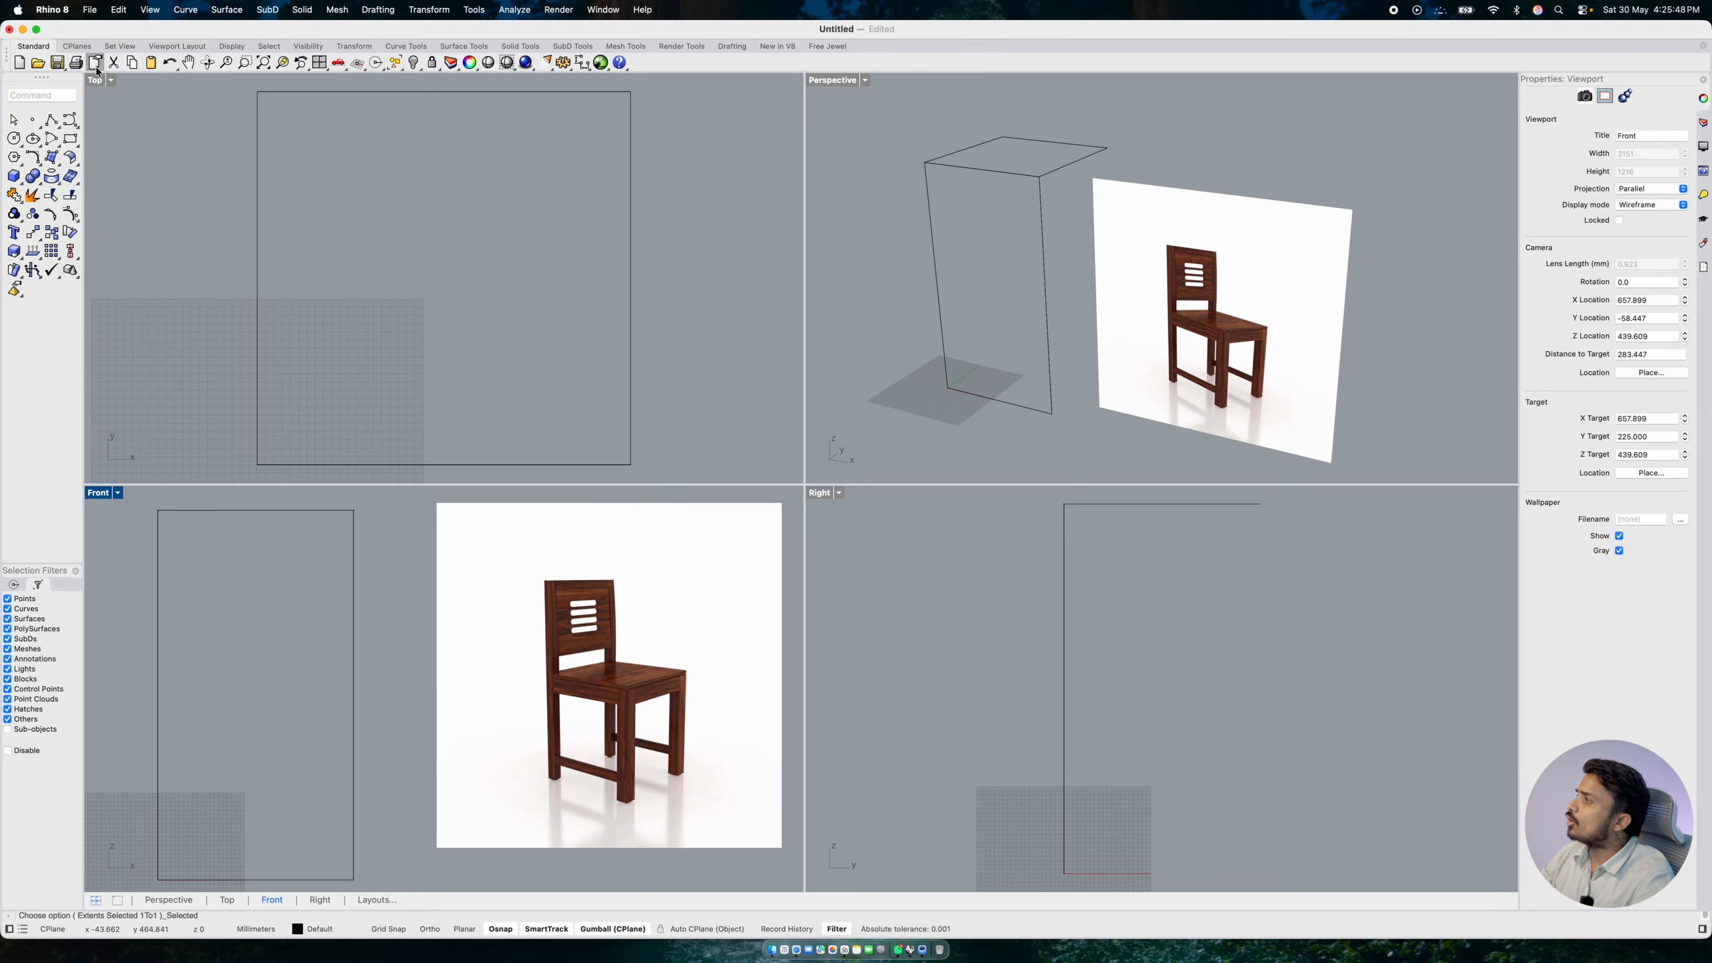
- Start a rectangle in the Top viewport from the 450 mm square's corner at X 0, Y 450, with a length of 50 mm
click(70, 138)
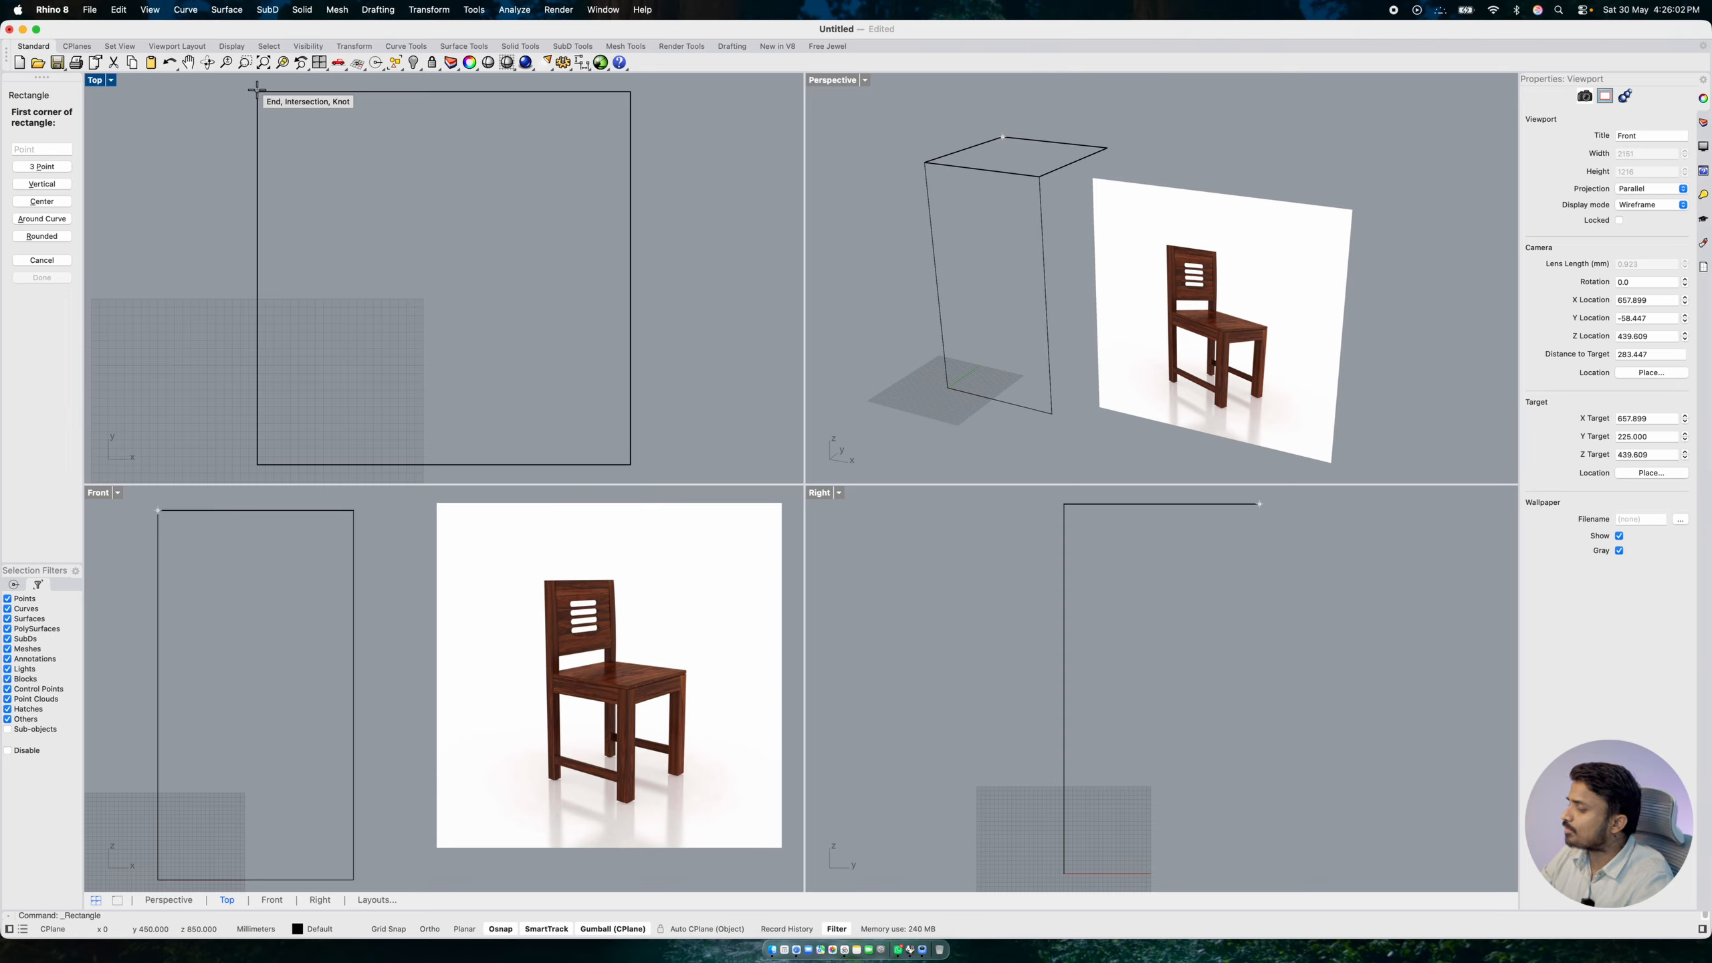
click(257, 91)
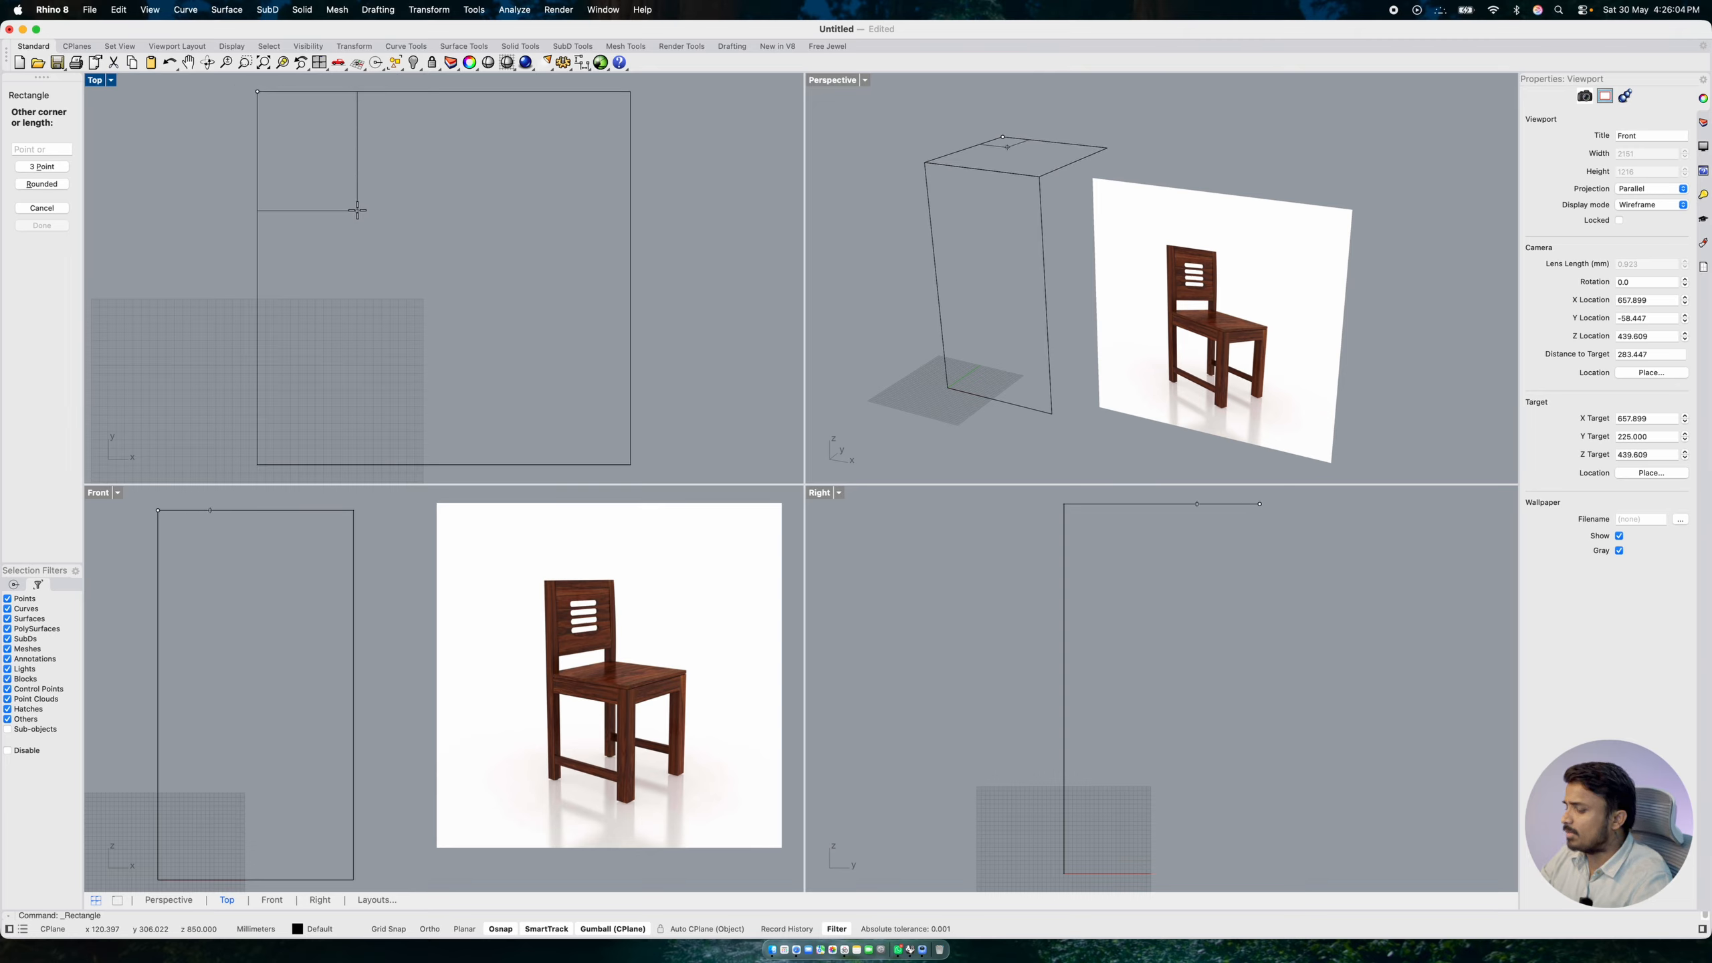
text(50)
key(Return)
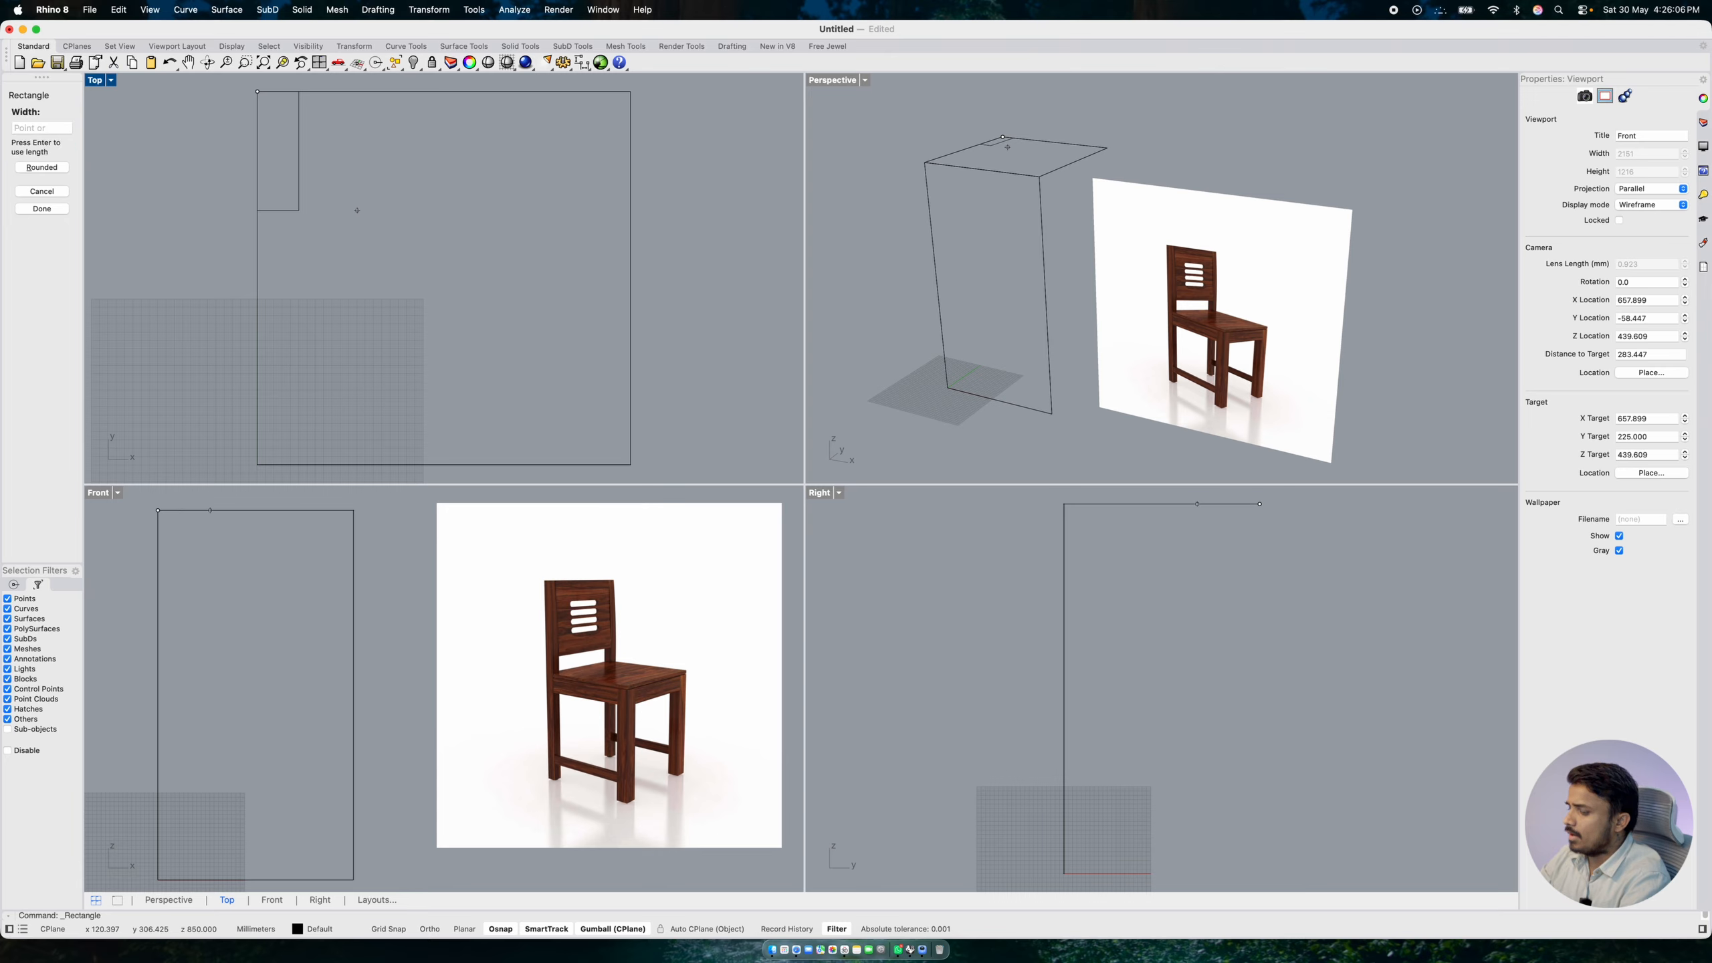
text(50)
key(Home)
text(-)
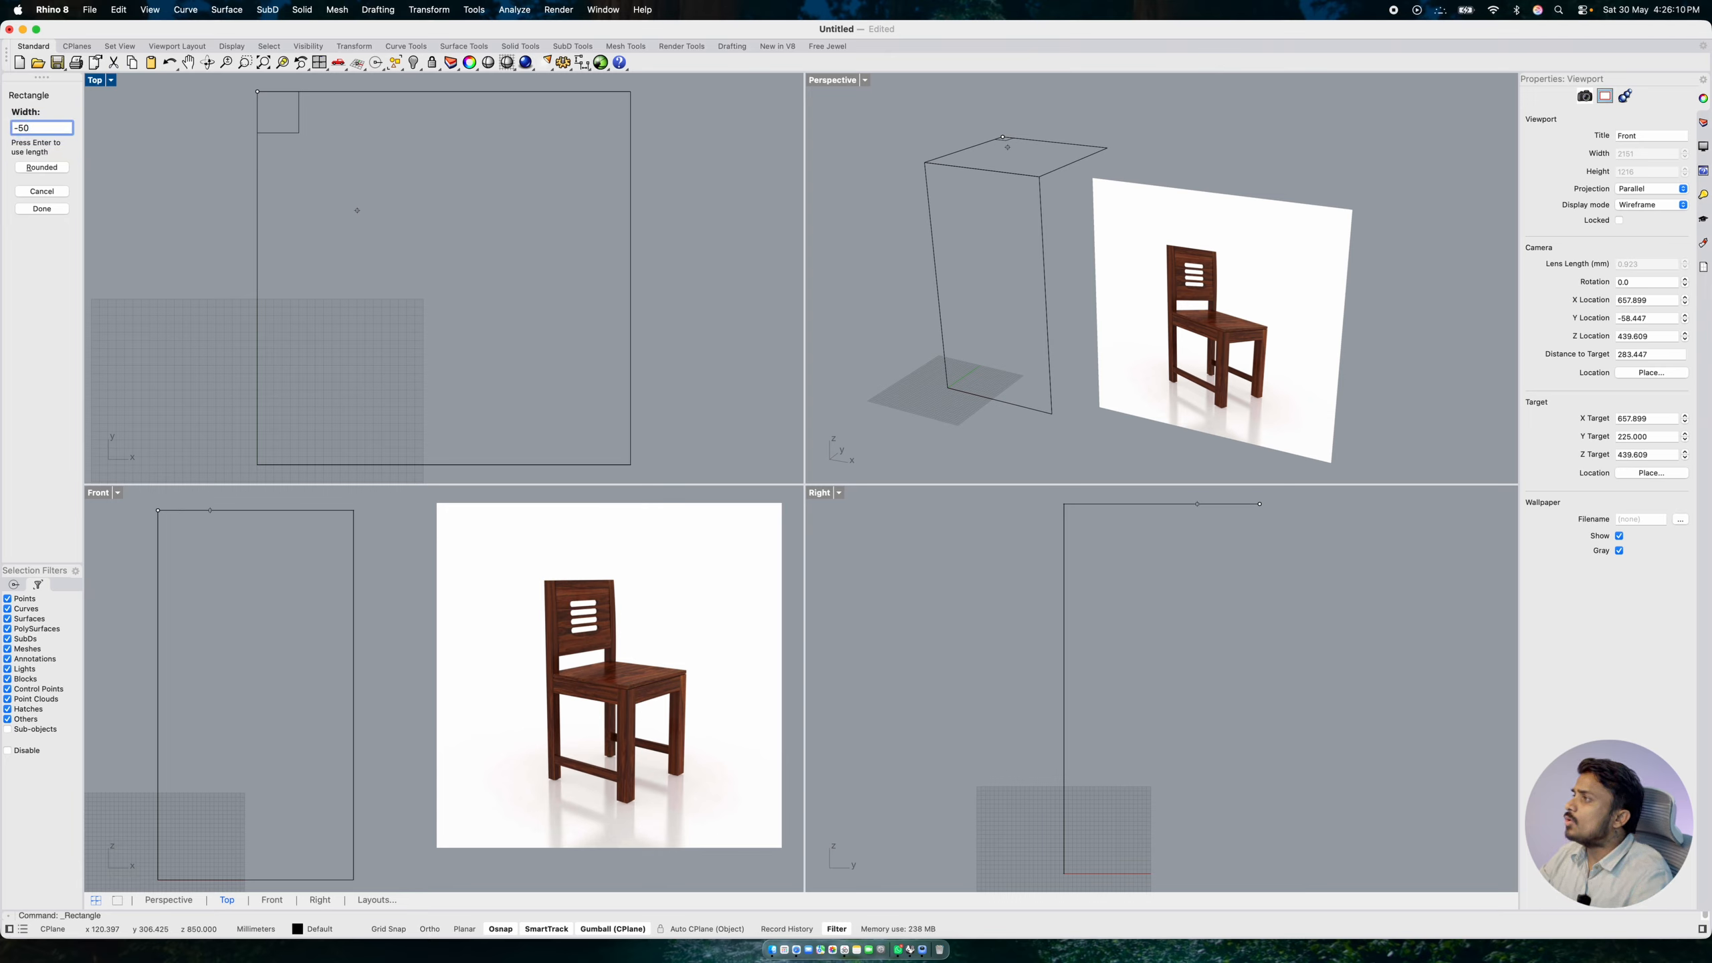
scroll(305, 142, up, 3)
right_drag(305, 142, 321, 248)
scroll(321, 248, up, 2)
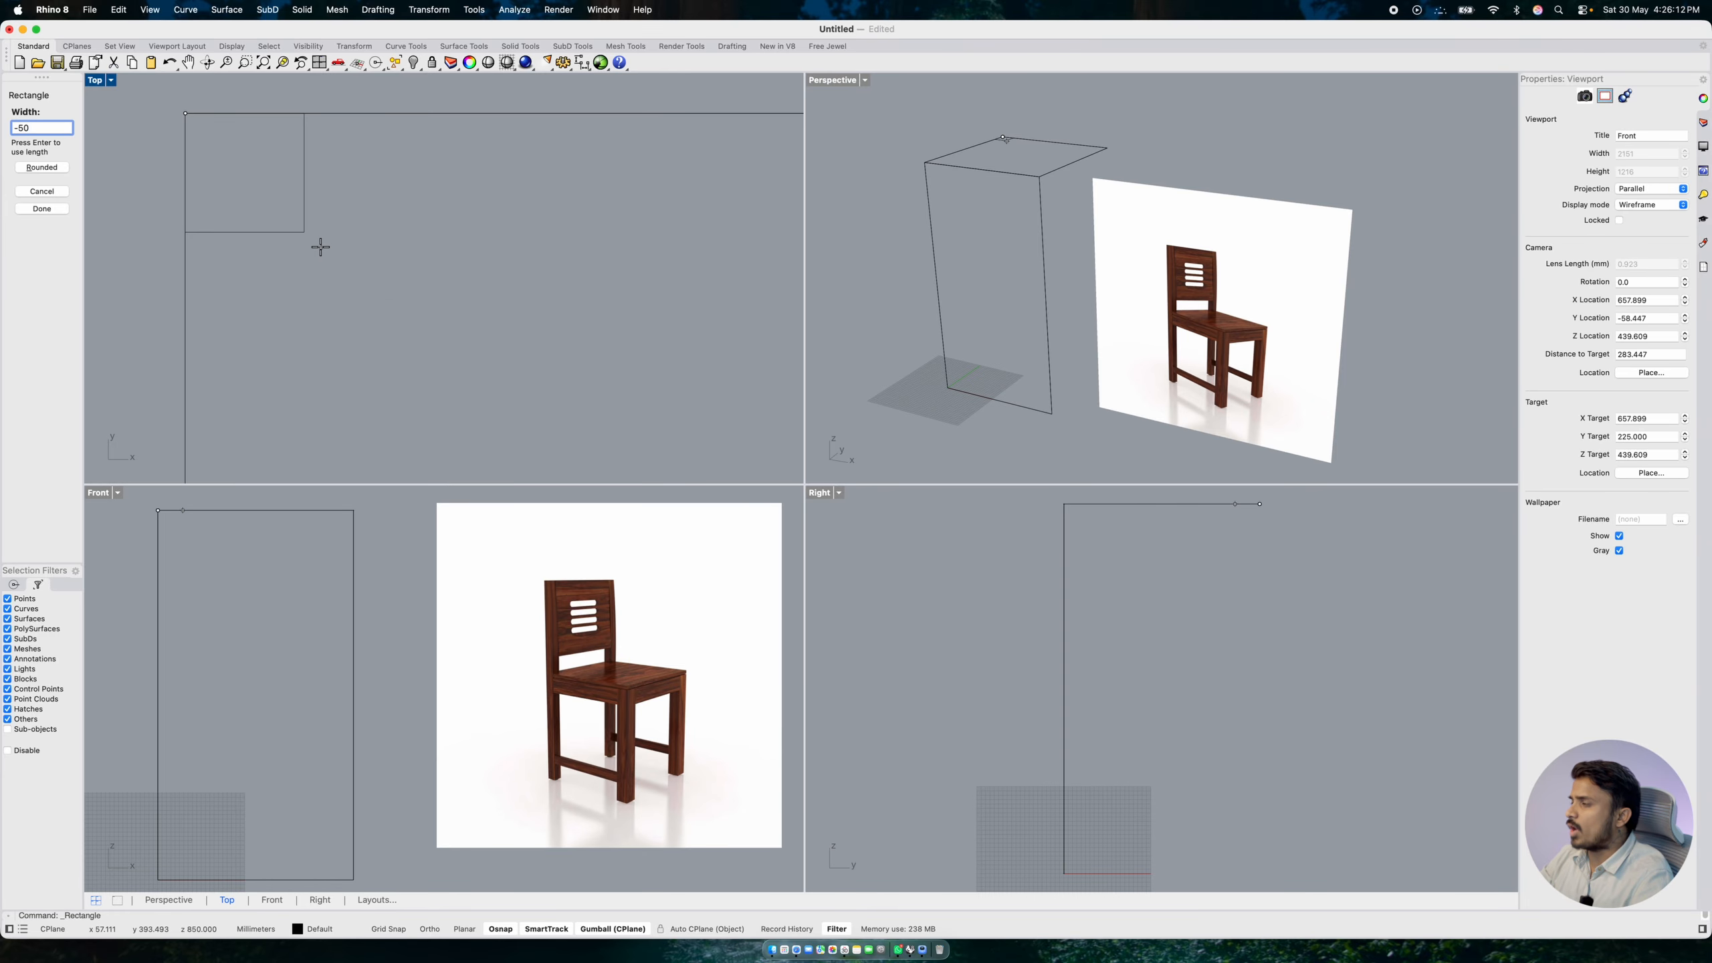
key(BackSpace)
key(BackSpace)
key(BackSpace)
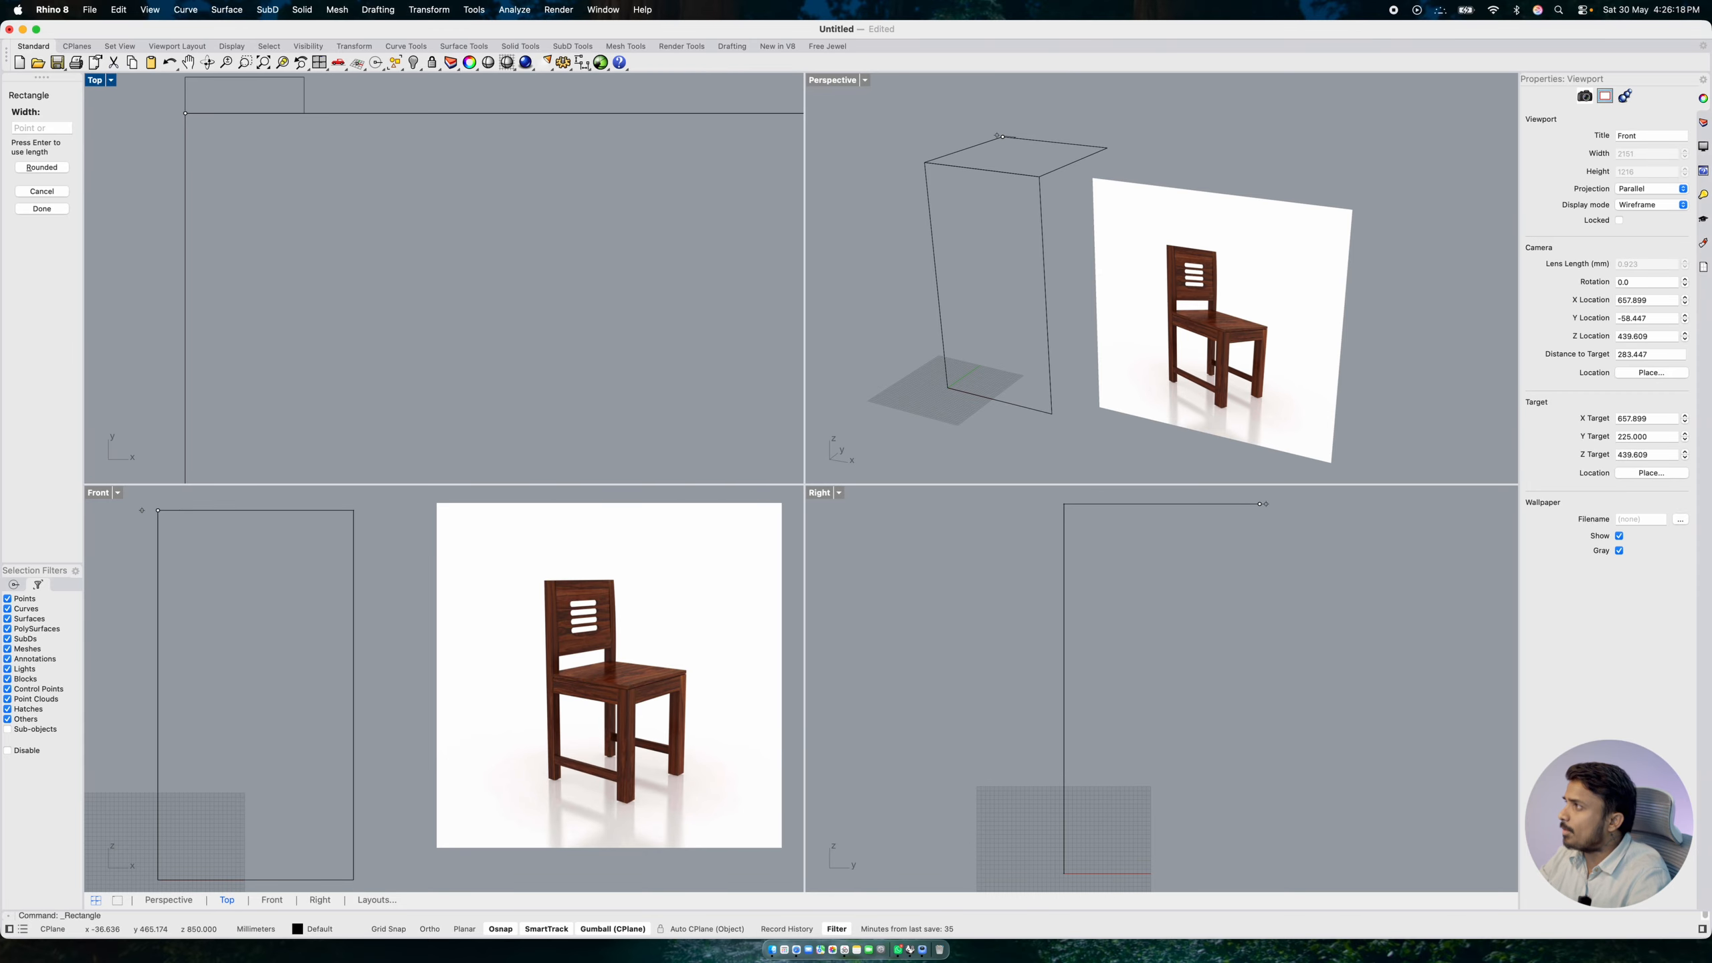
scroll(274, 189, up, 5)
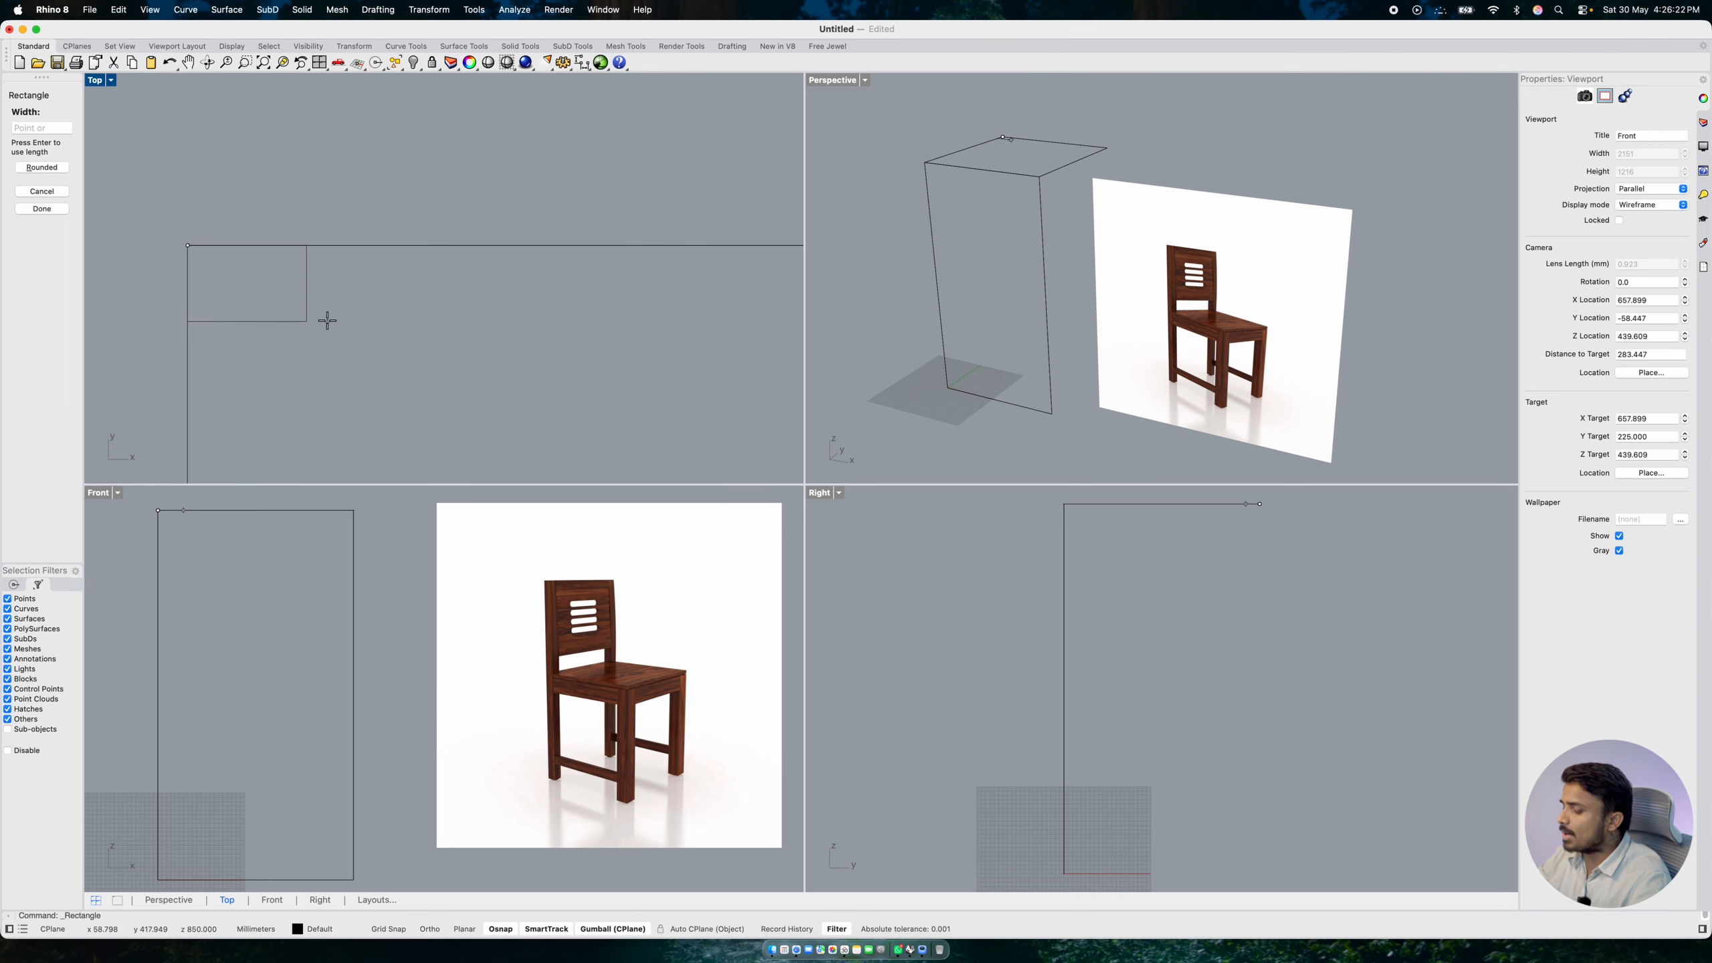
text(50)
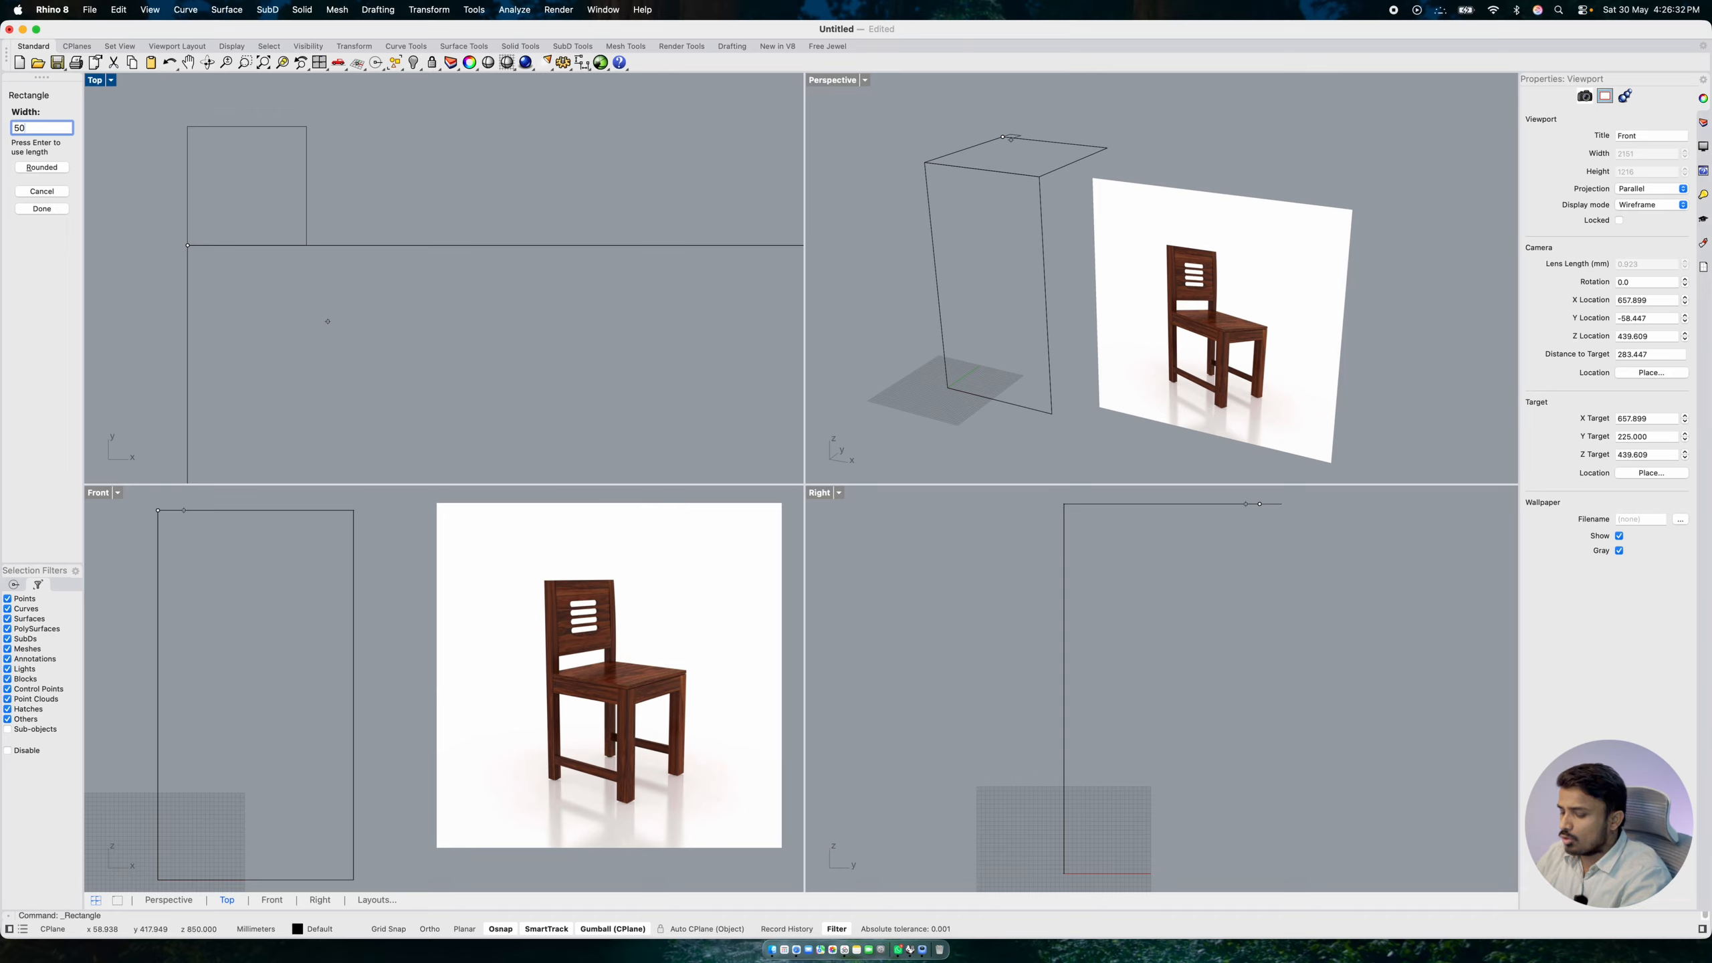
text(-)
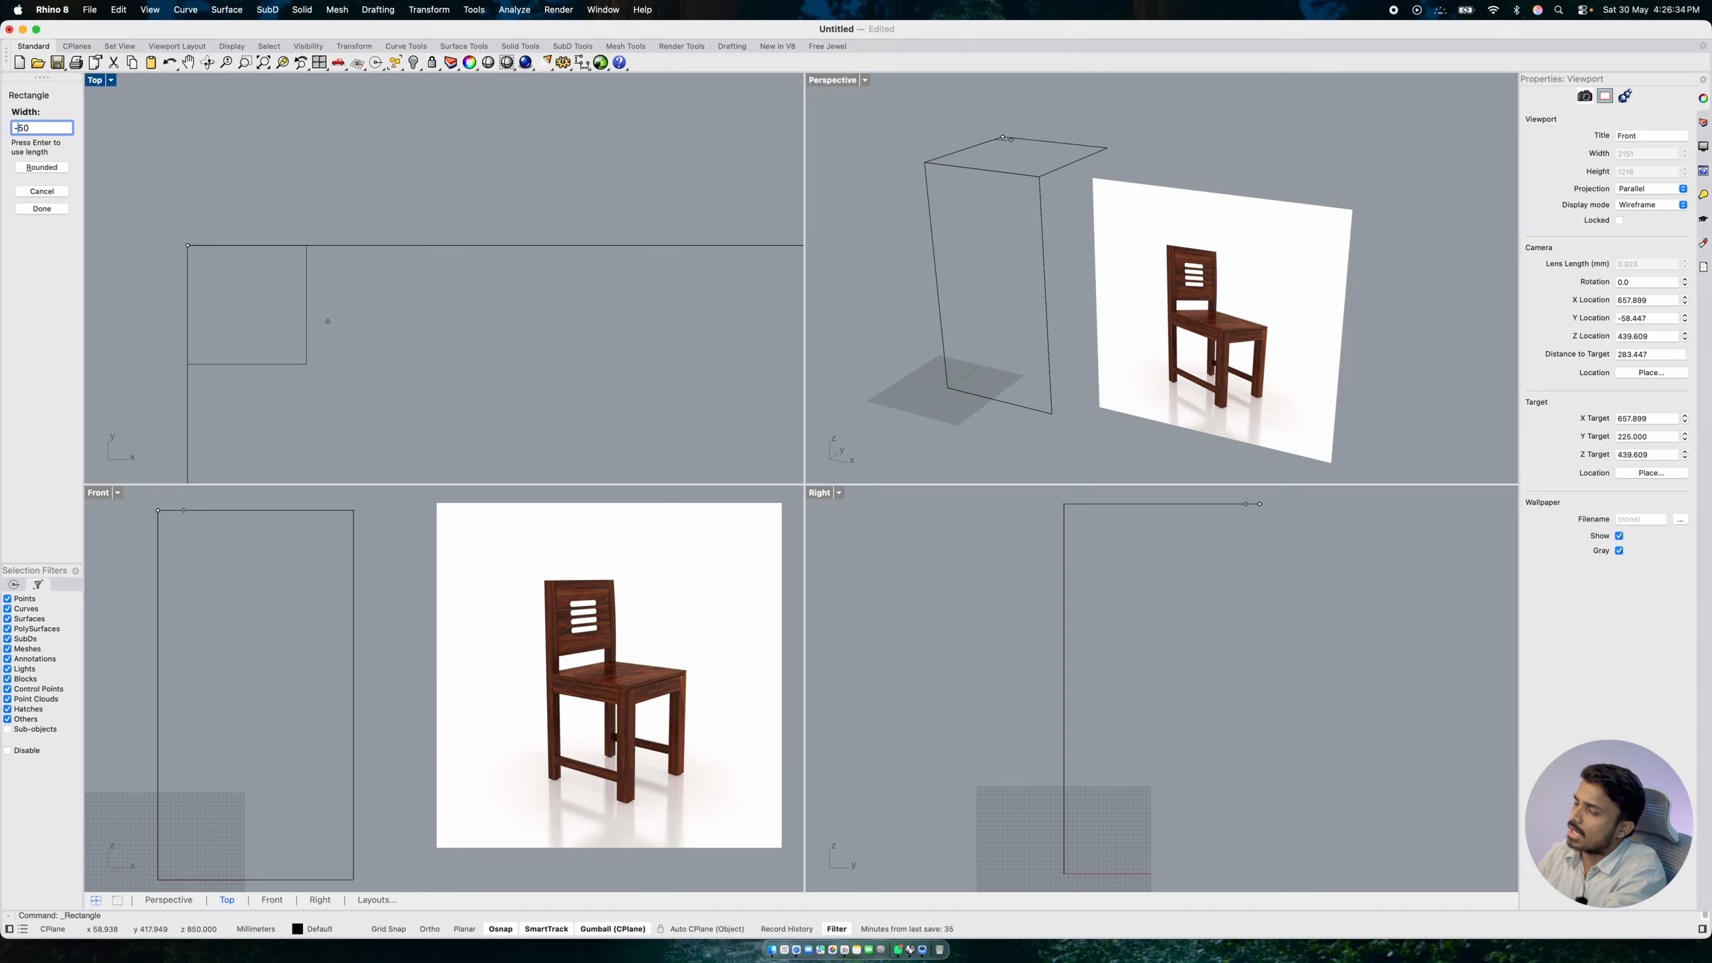
scroll(341, 299, up, 5)
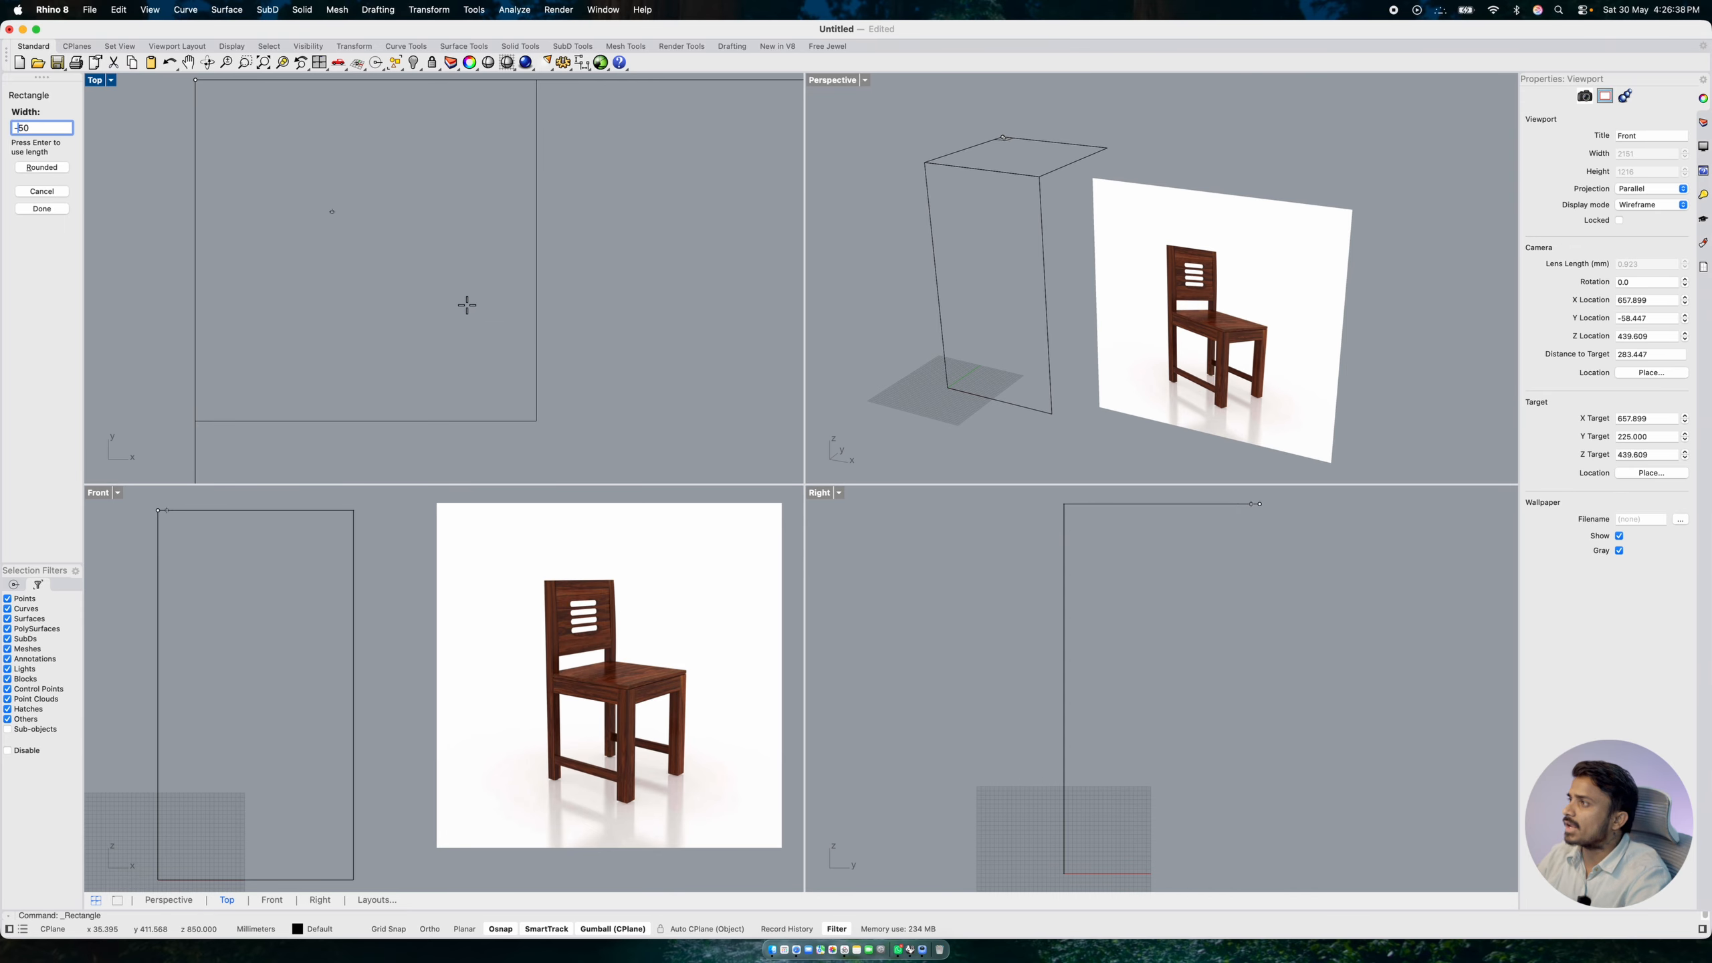
key(BackSpace)
scroll(472, 304, down, 5)
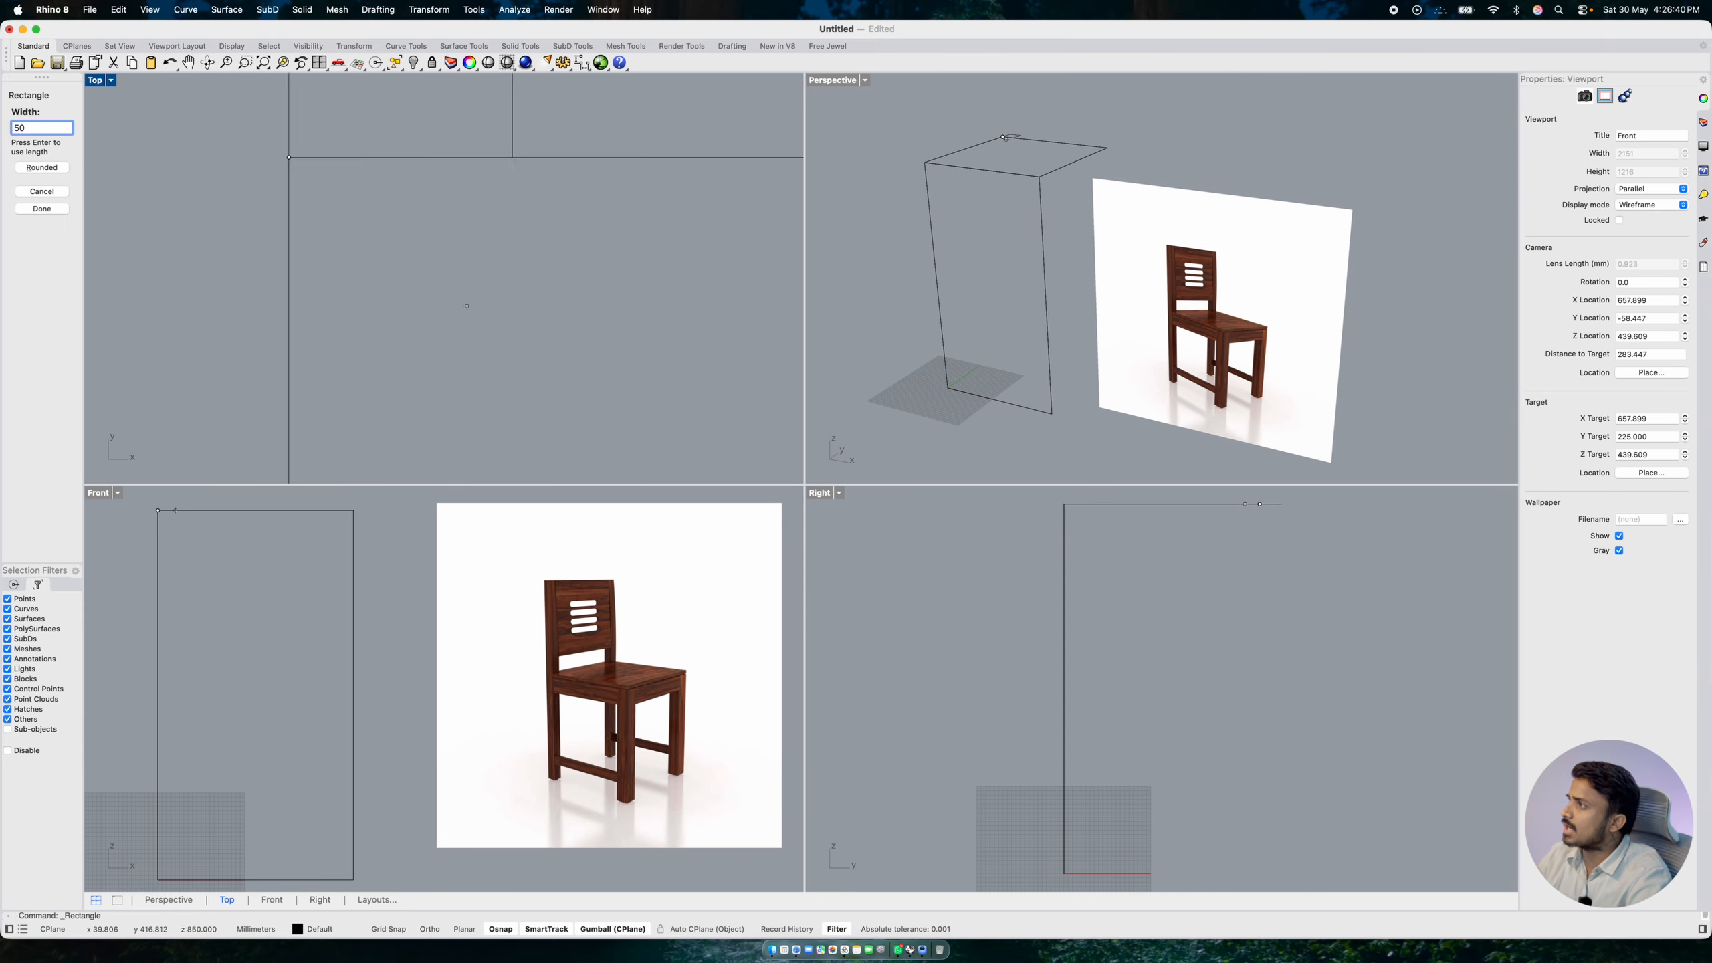
- Set the rectangle's width to -50 mm so that the small square lies inside the 450 mm outline
text(-)
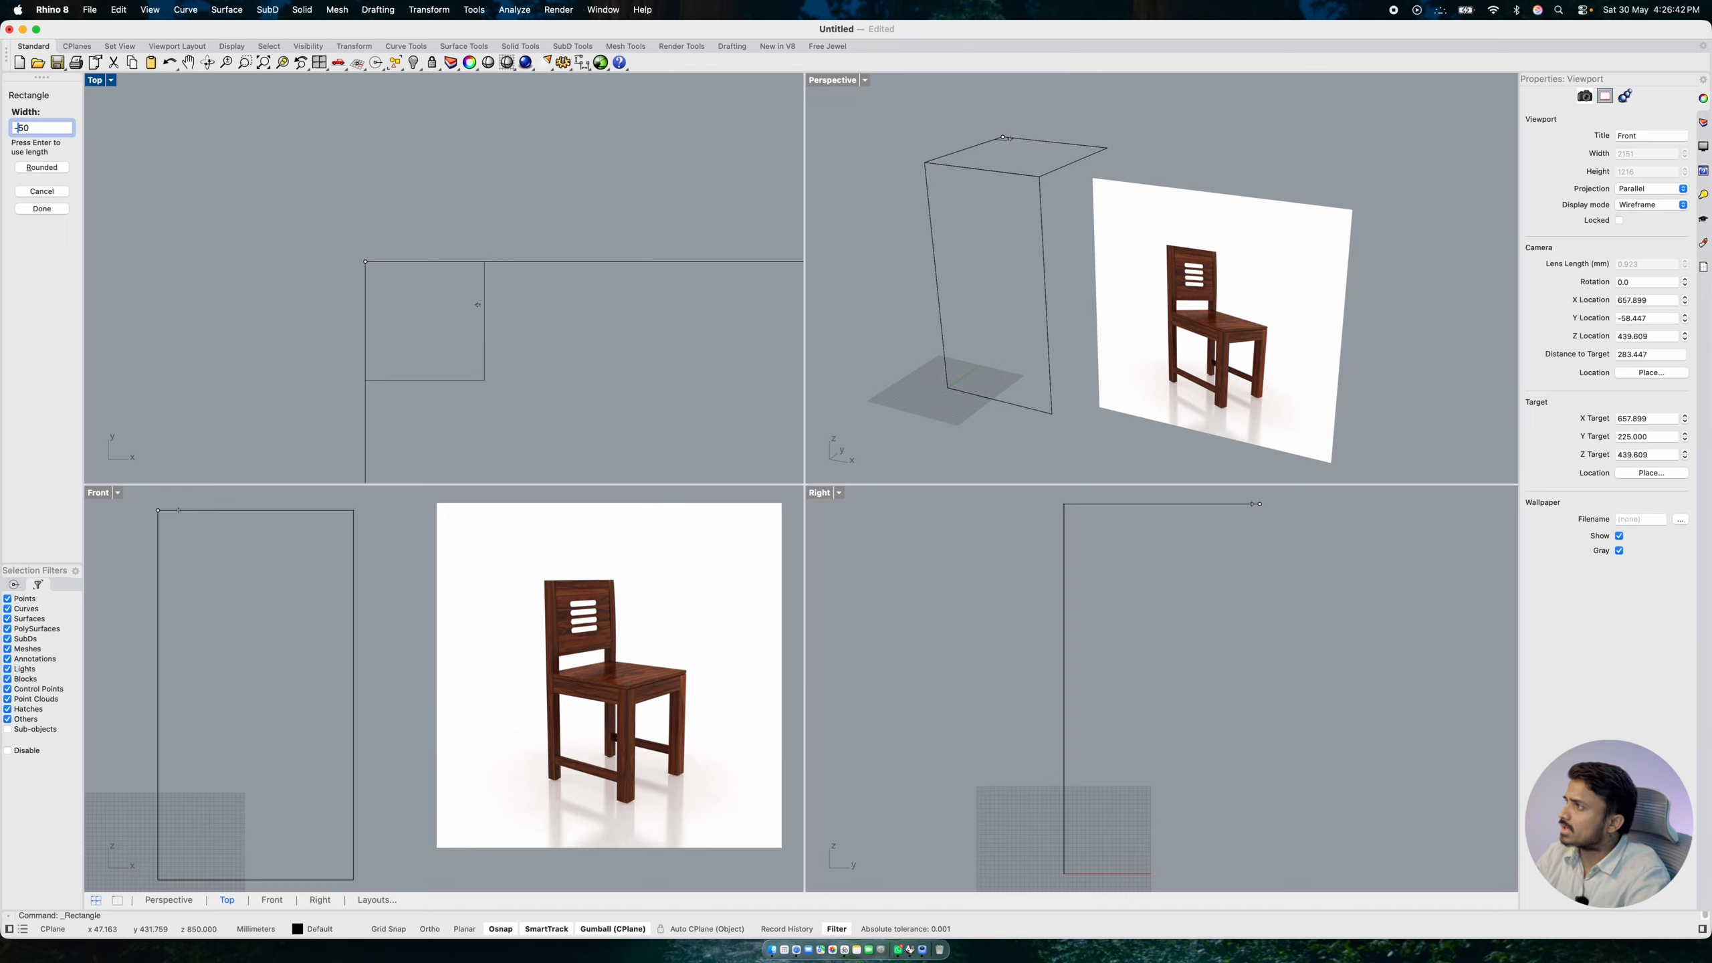
scroll(478, 304, up, 5)
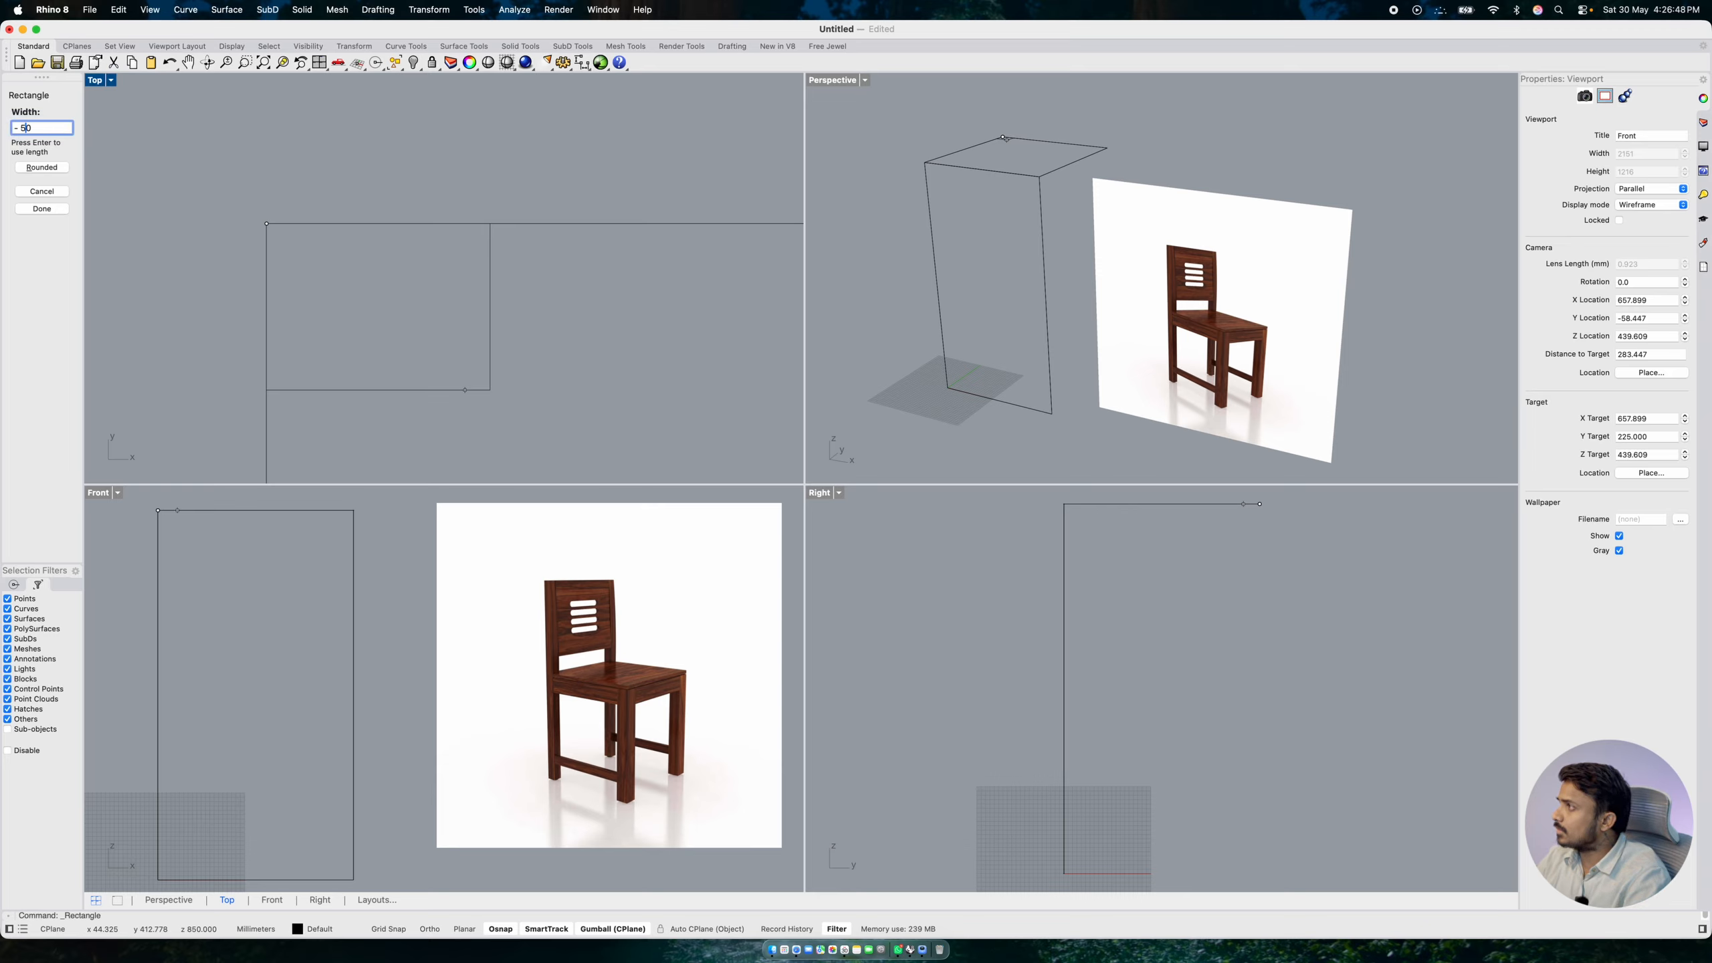
key(Return)
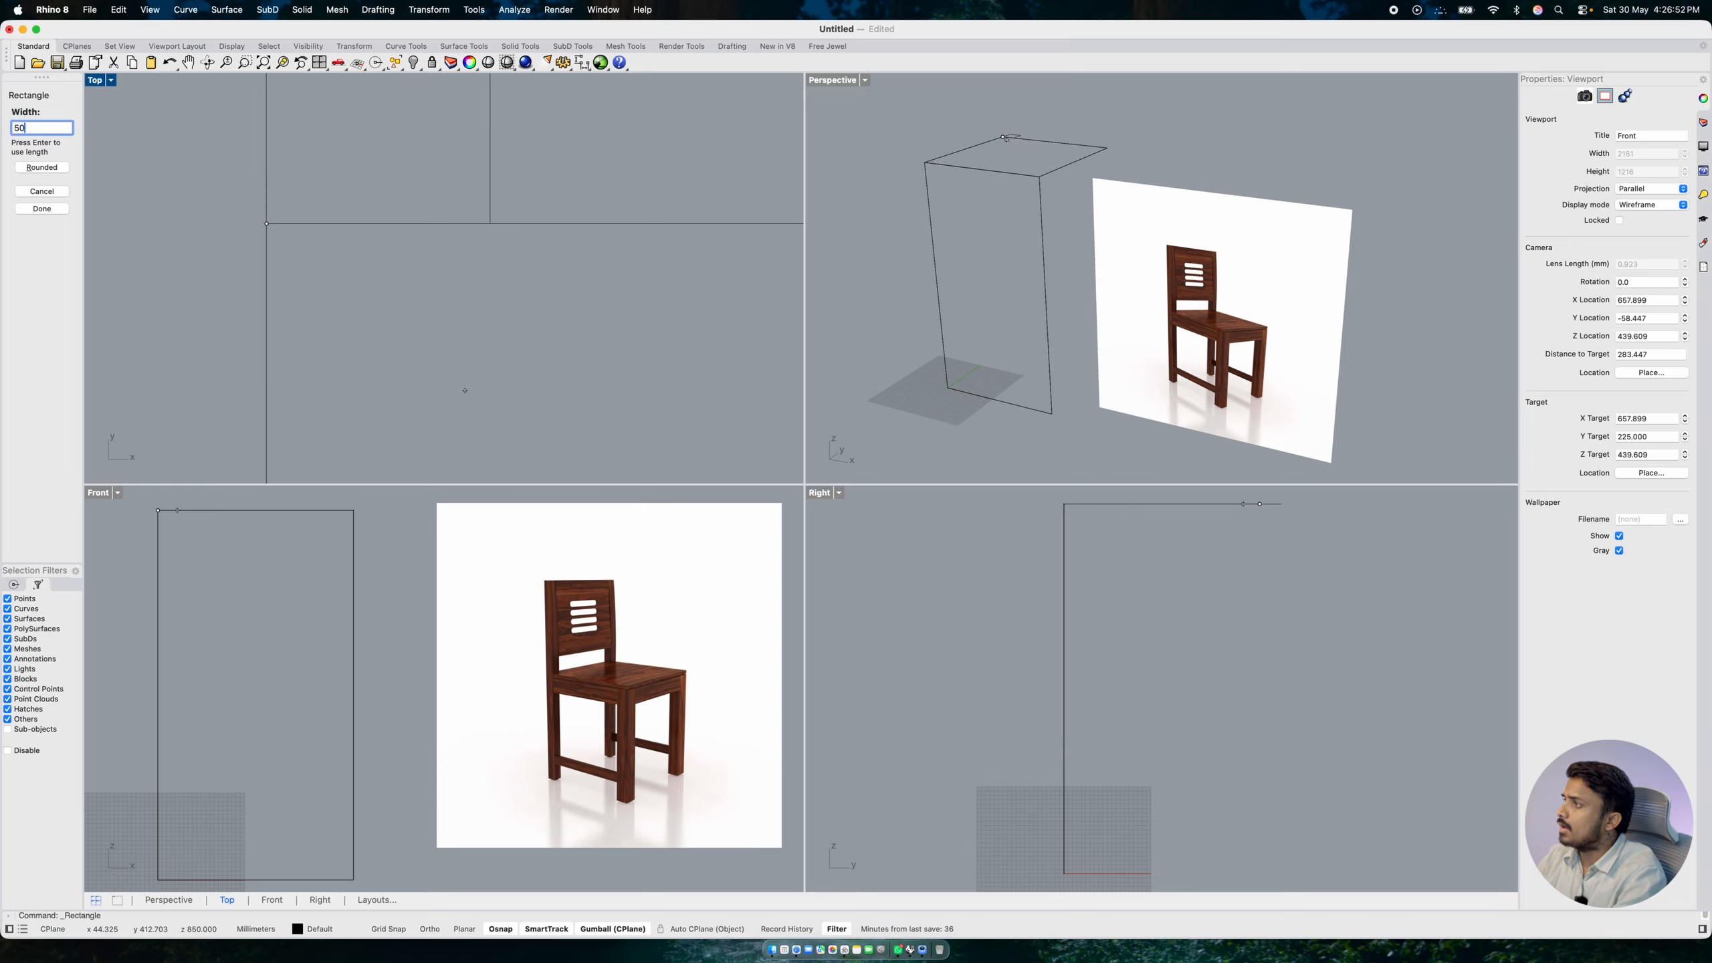
text(-50)
key(Return)
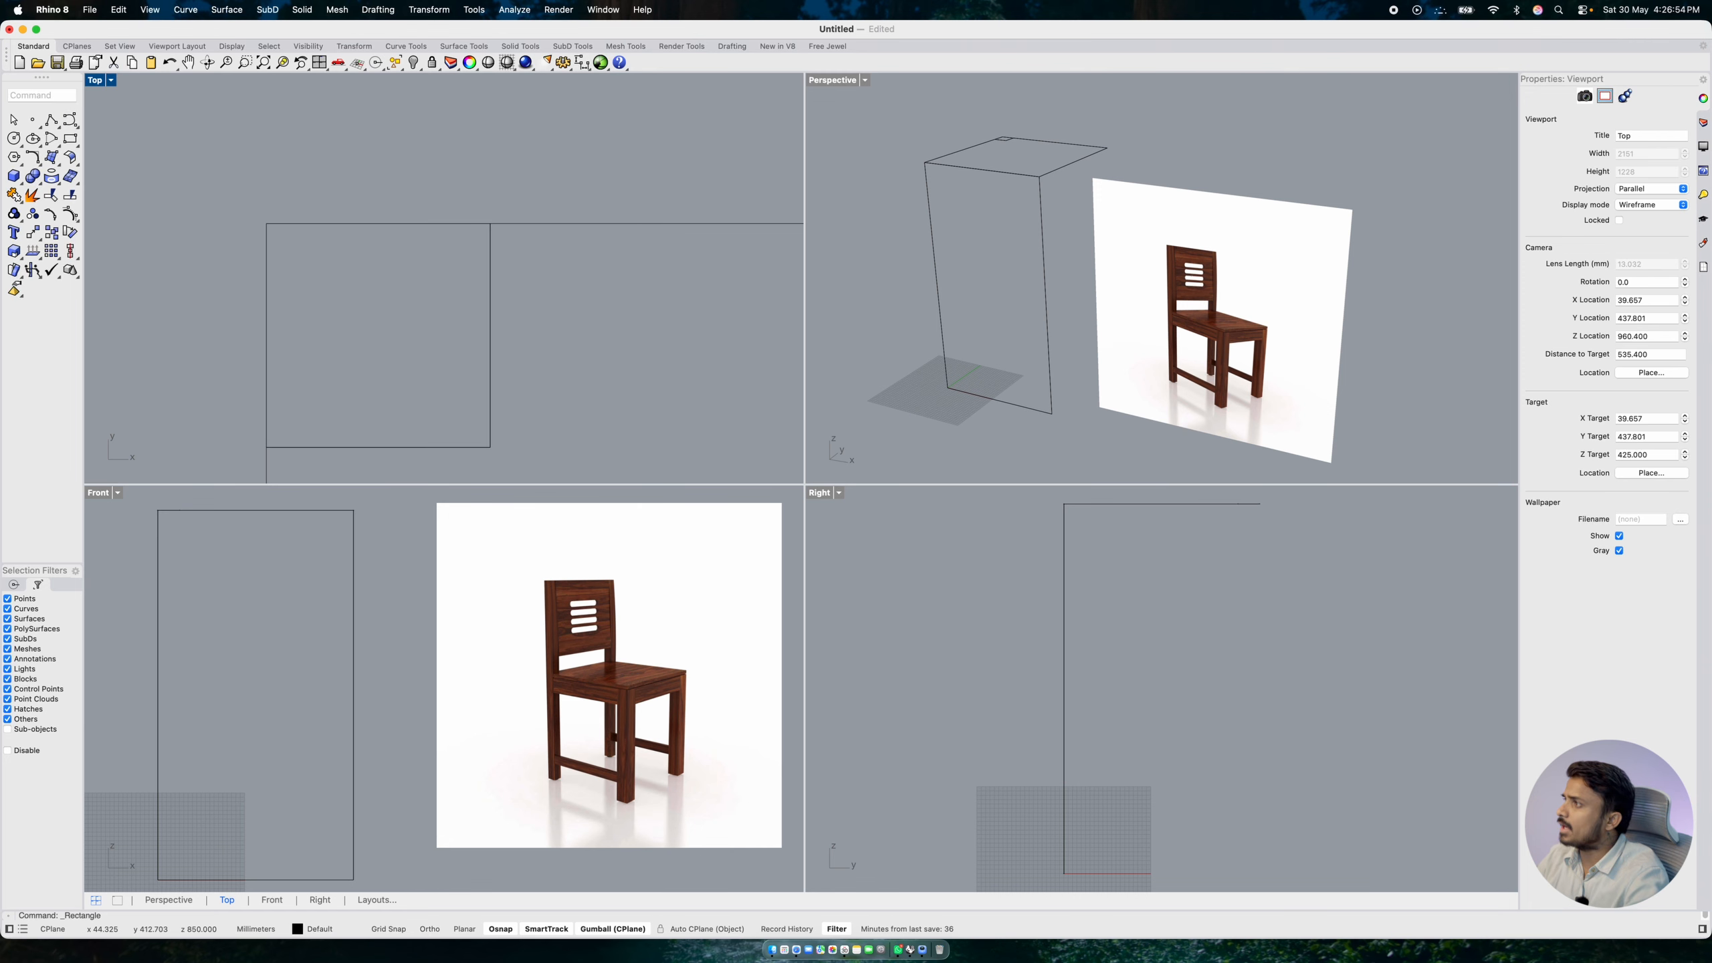
- Mirror a copy of the 50 mm corner square along X about the midpoint of the large square's upper edge in the Top viewport
scroll(465, 390, down, 6)
right_drag(466, 354, 369, 187)
scroll(384, 282, down, 8)
scroll(366, 199, down, 6)
click(325, 186)
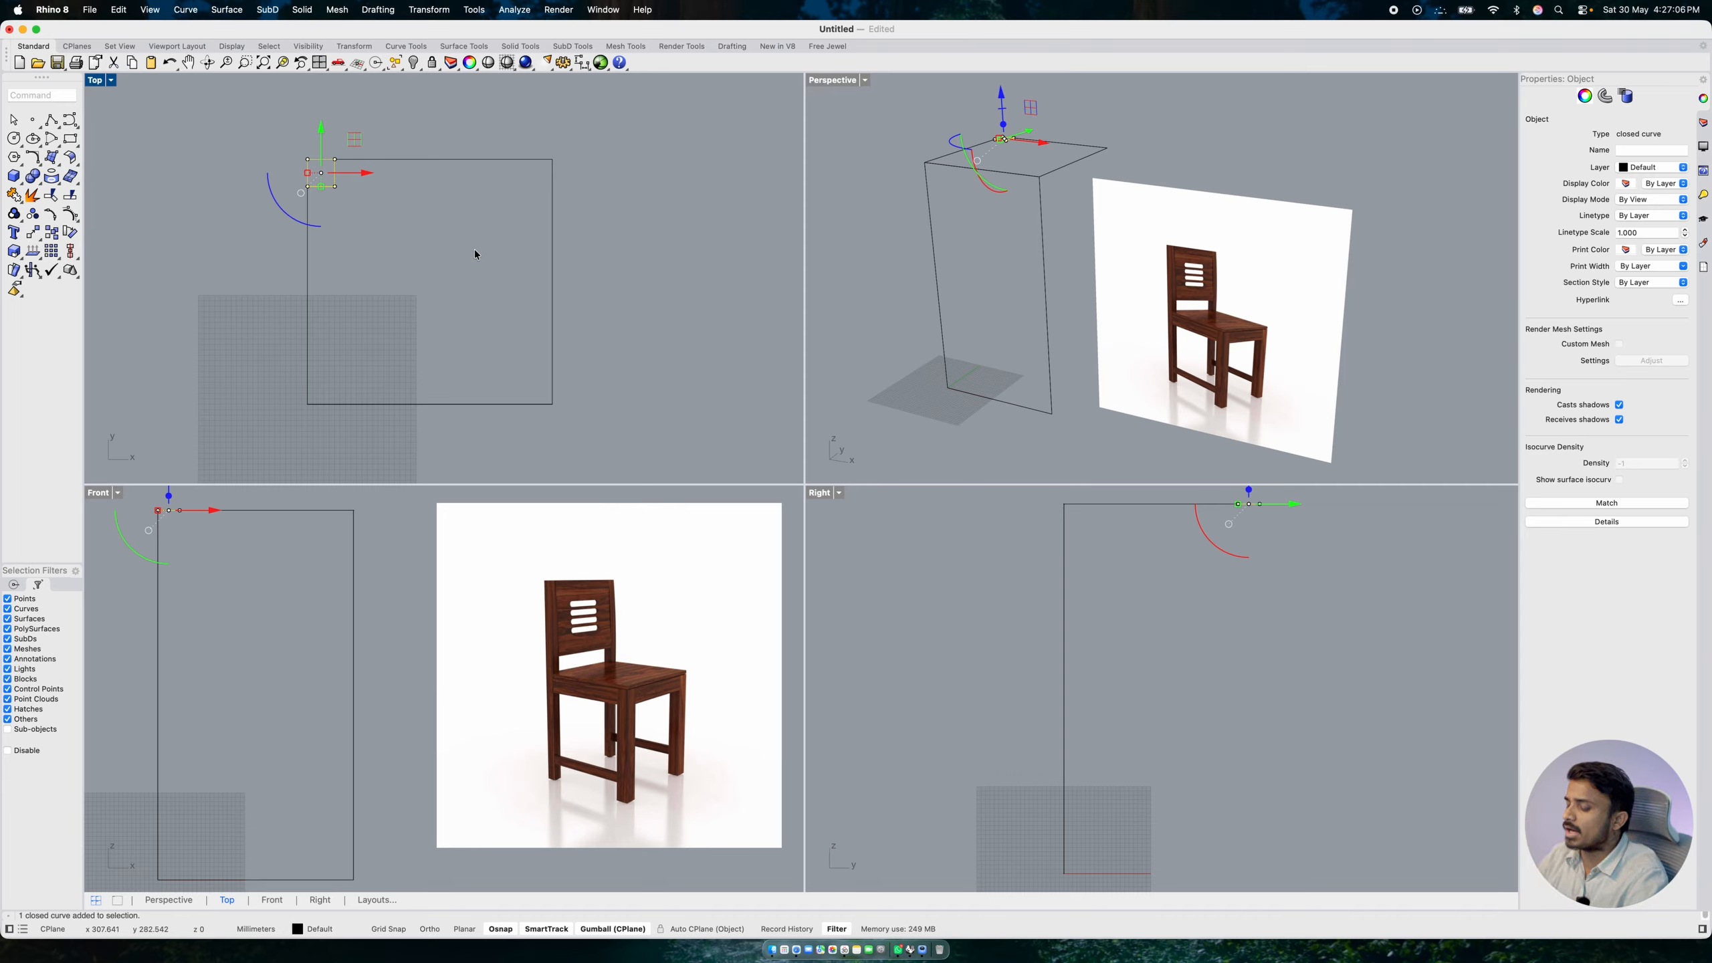
text(mirror)
key(Return)
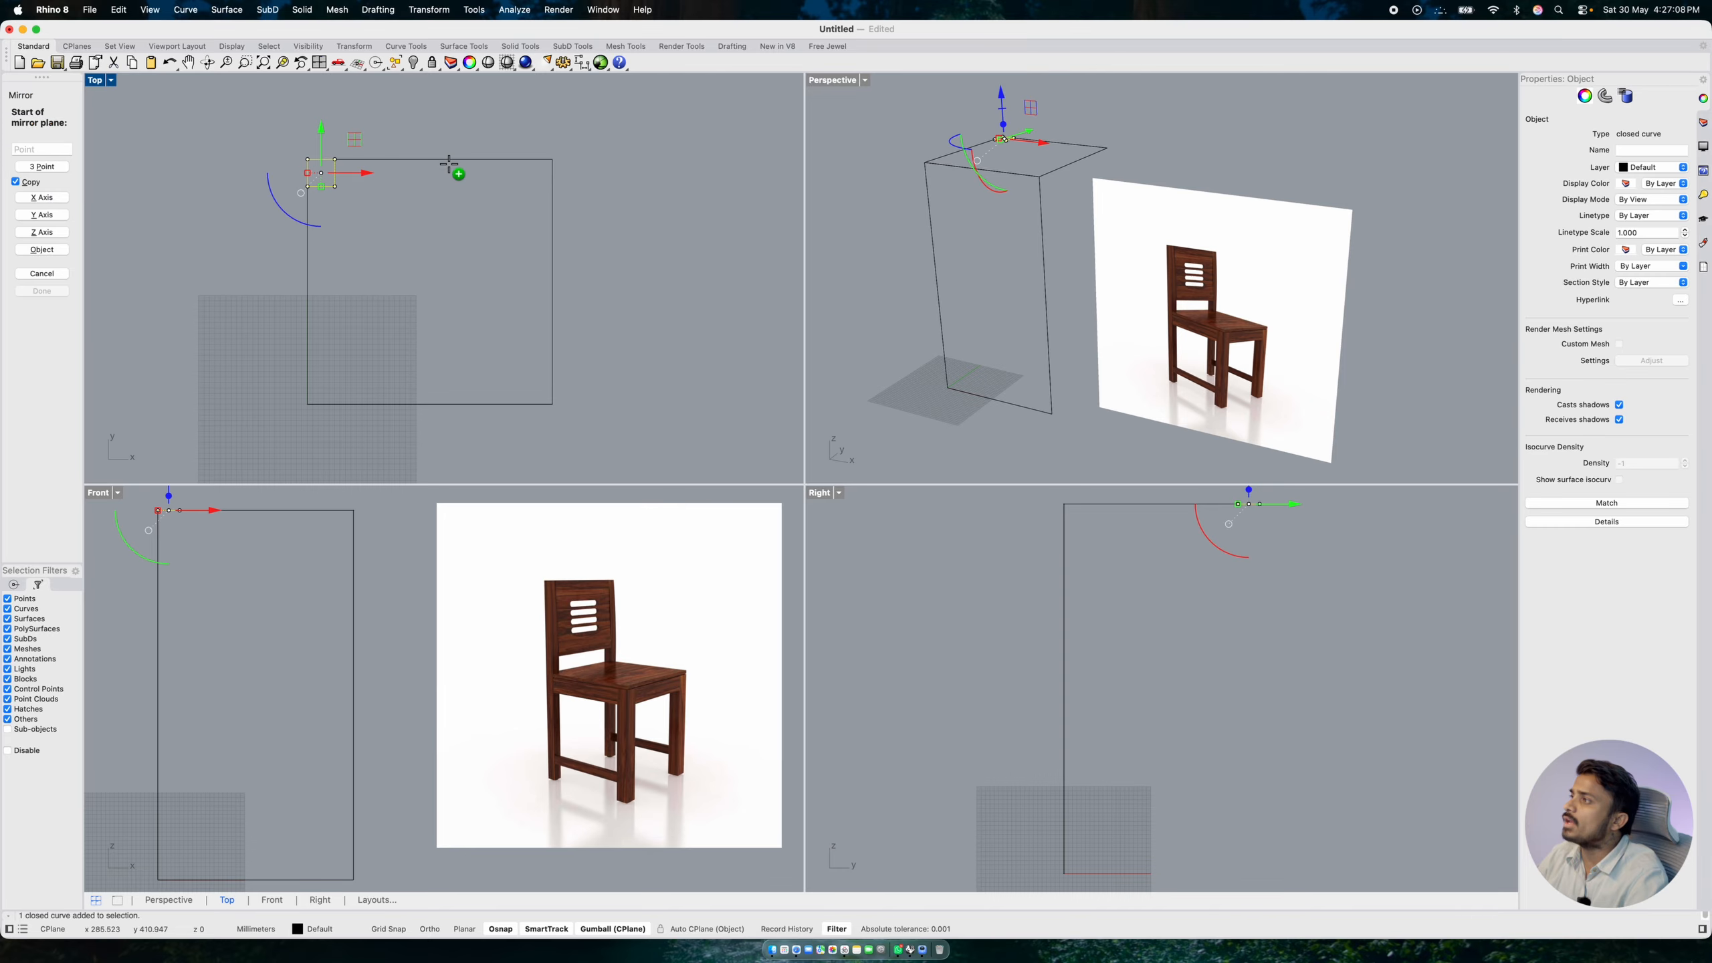
click(429, 159)
click(430, 120)
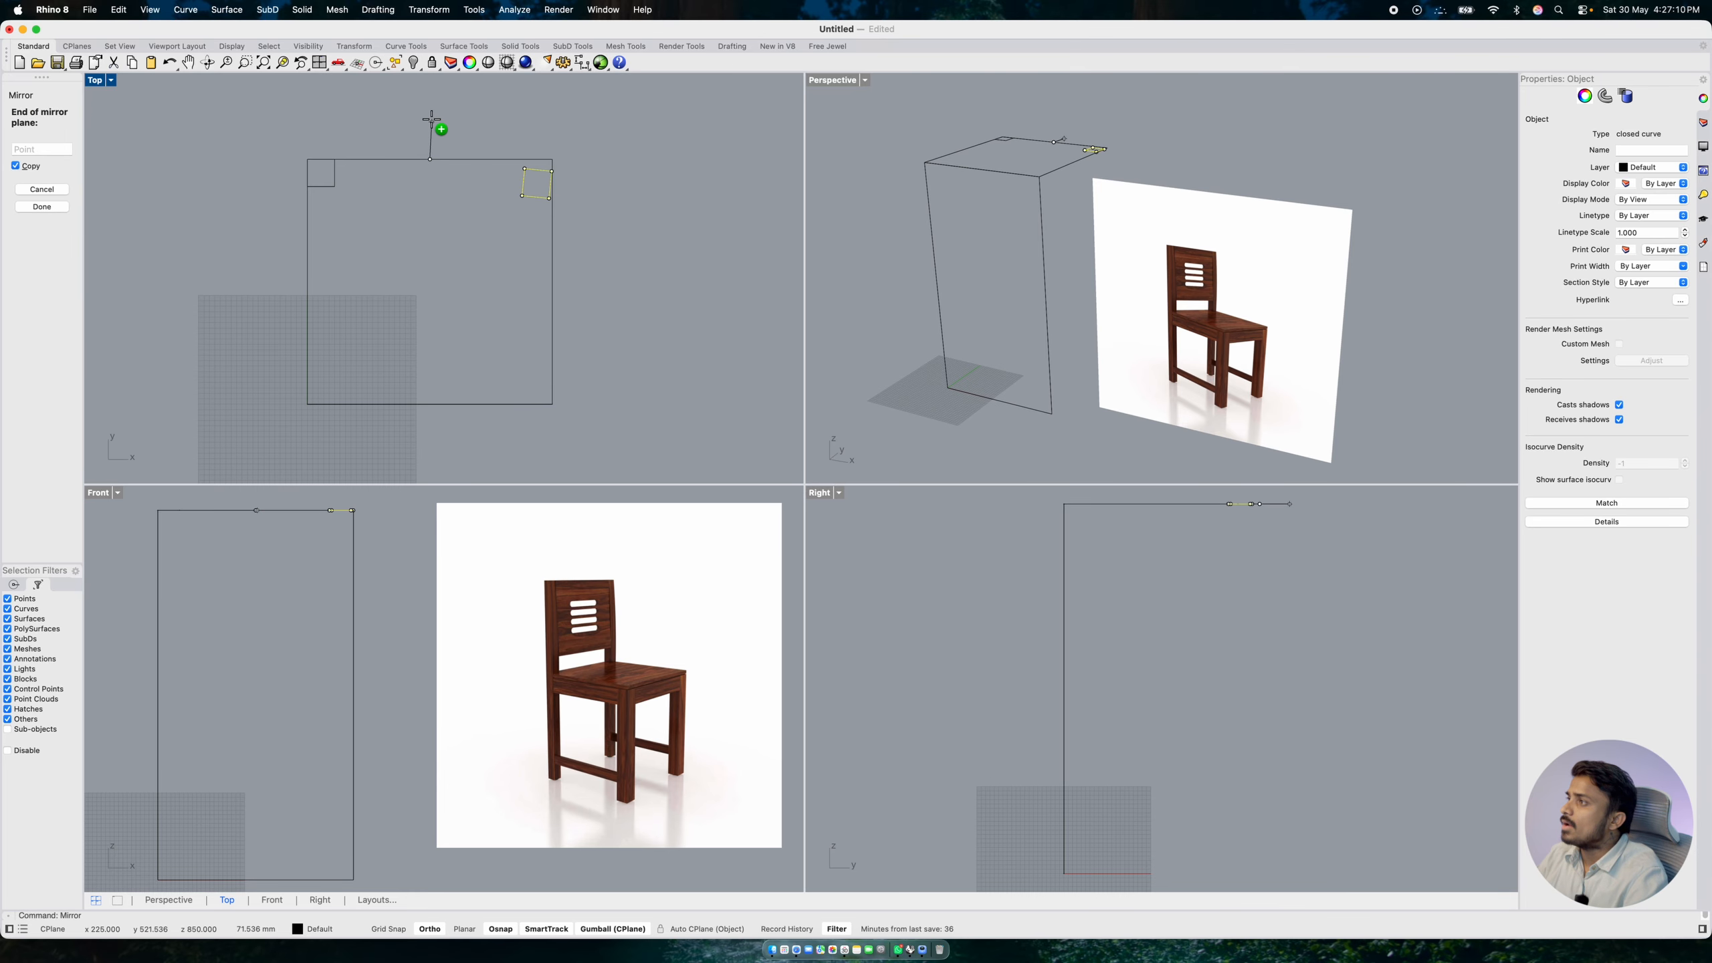
- Mirror copies of both 50 mm squares along Y about the midpoint of the large square's side edge to fill the other two corners
shift+click(543, 185)
key(Return)
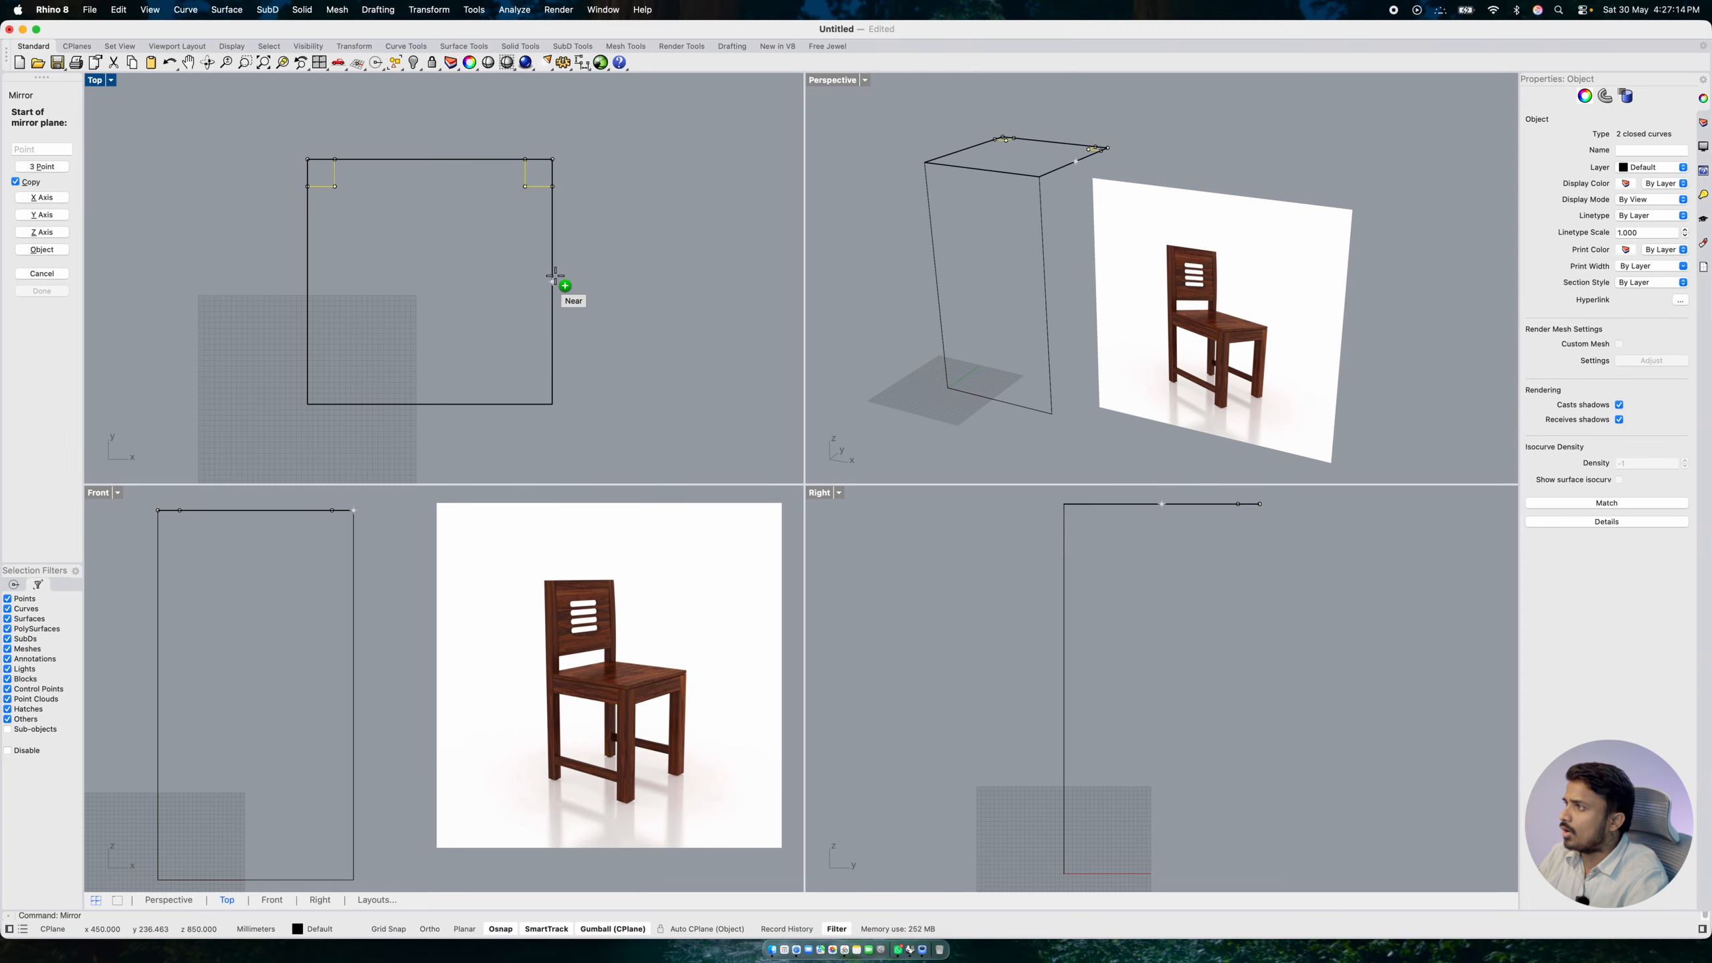
click(553, 280)
click(607, 280)
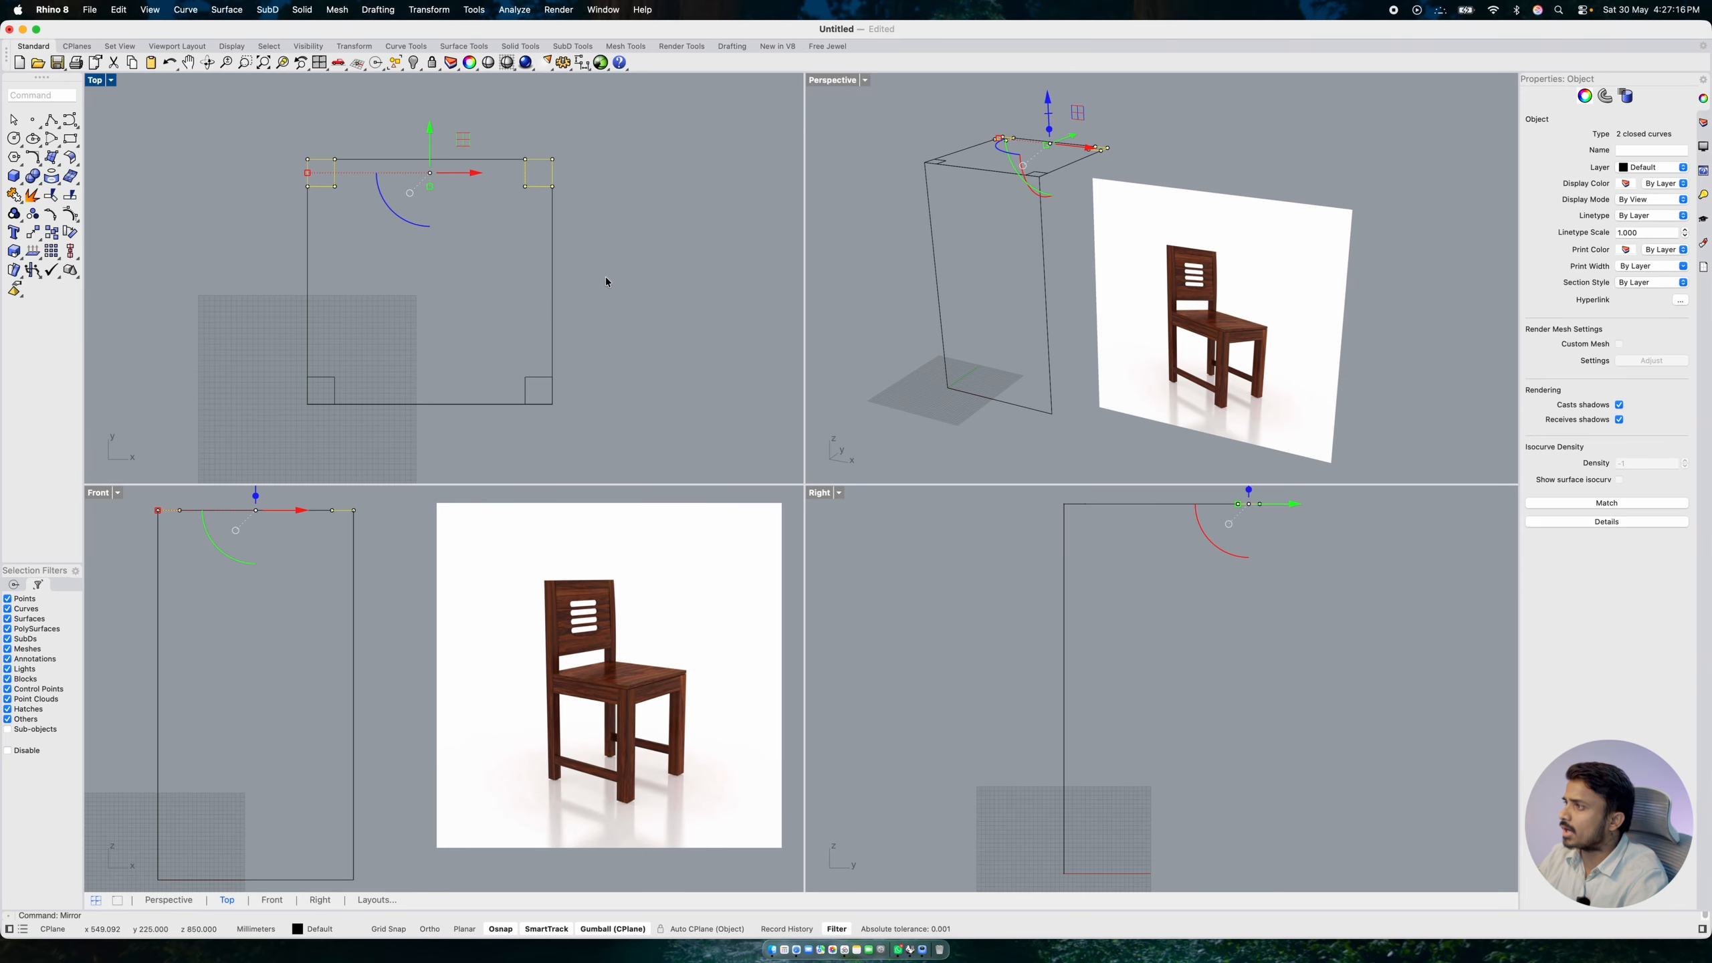
key(Escape)
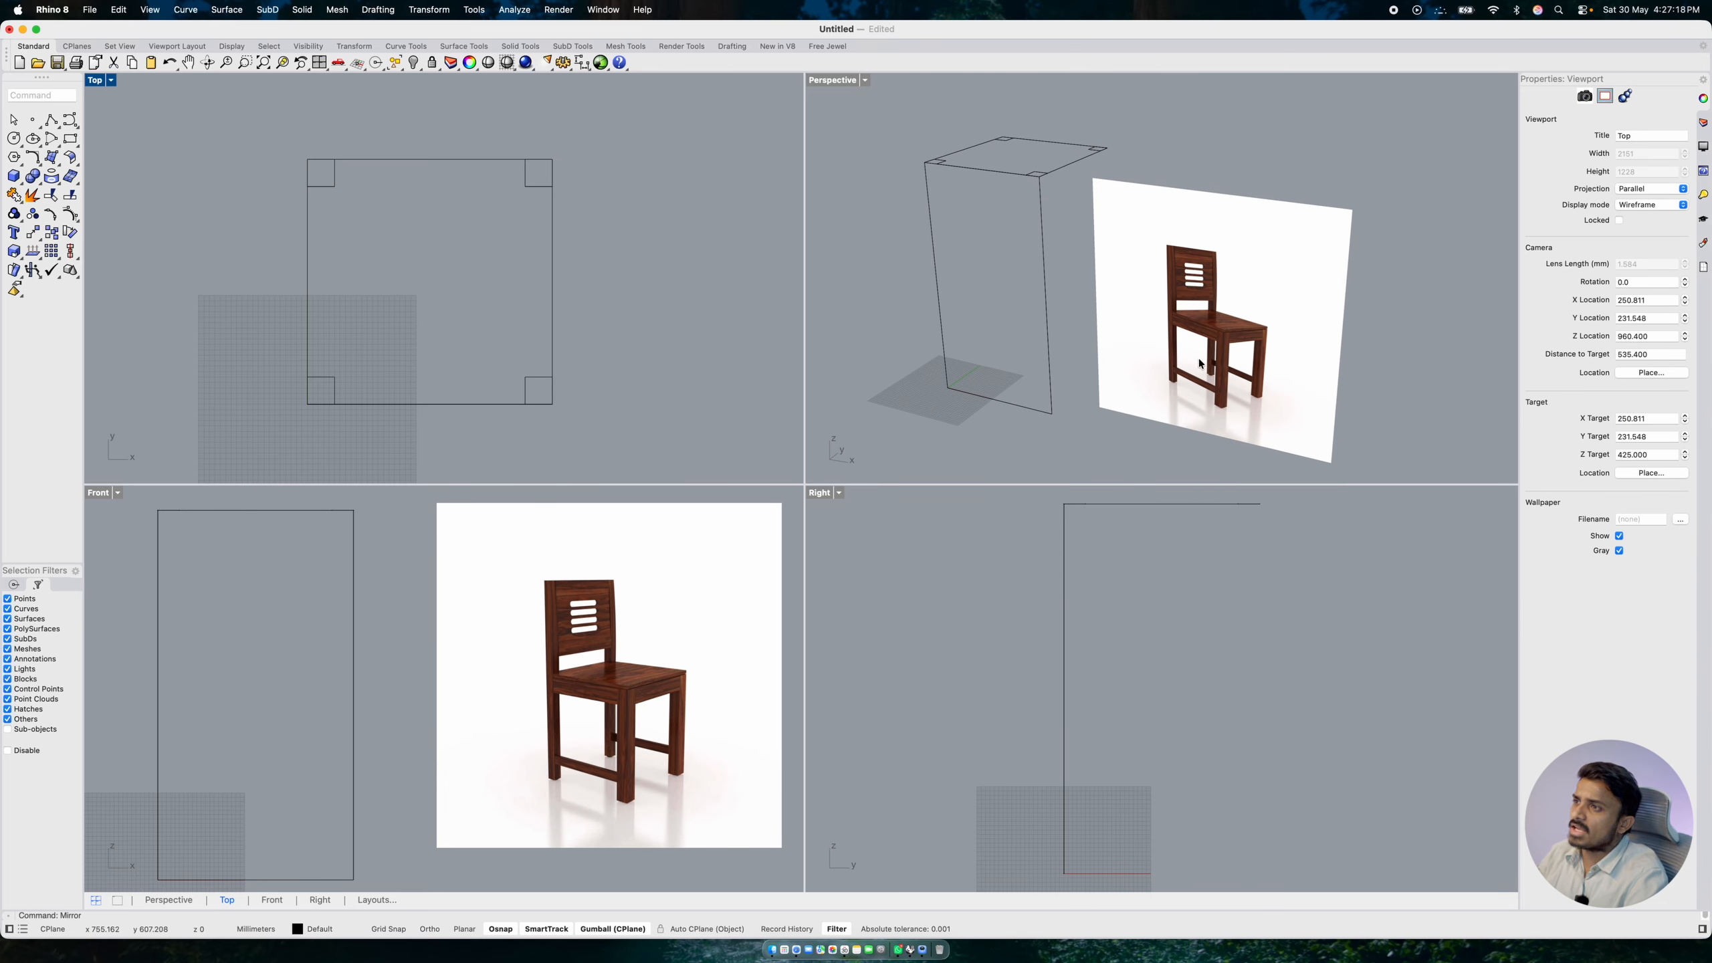
- Move all four corner squares straight down along Z by the tall rectangle's full height, to the level of its base edge
click(1035, 173)
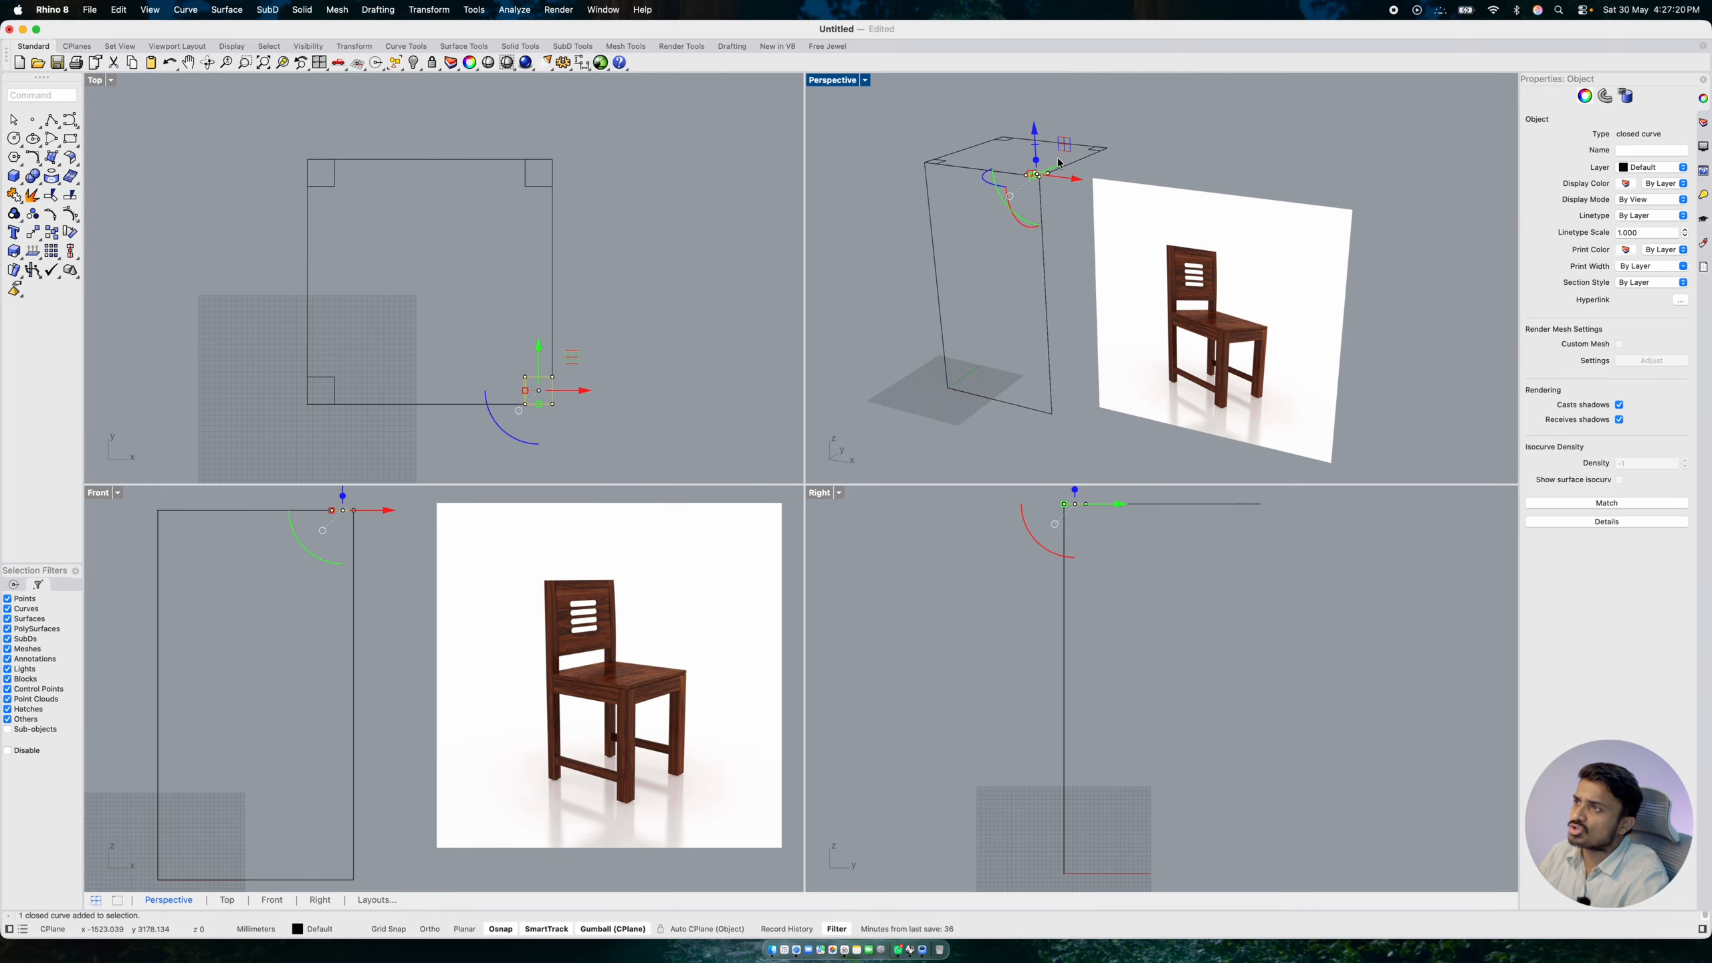
shift+click(1086, 151)
shift+click(946, 166)
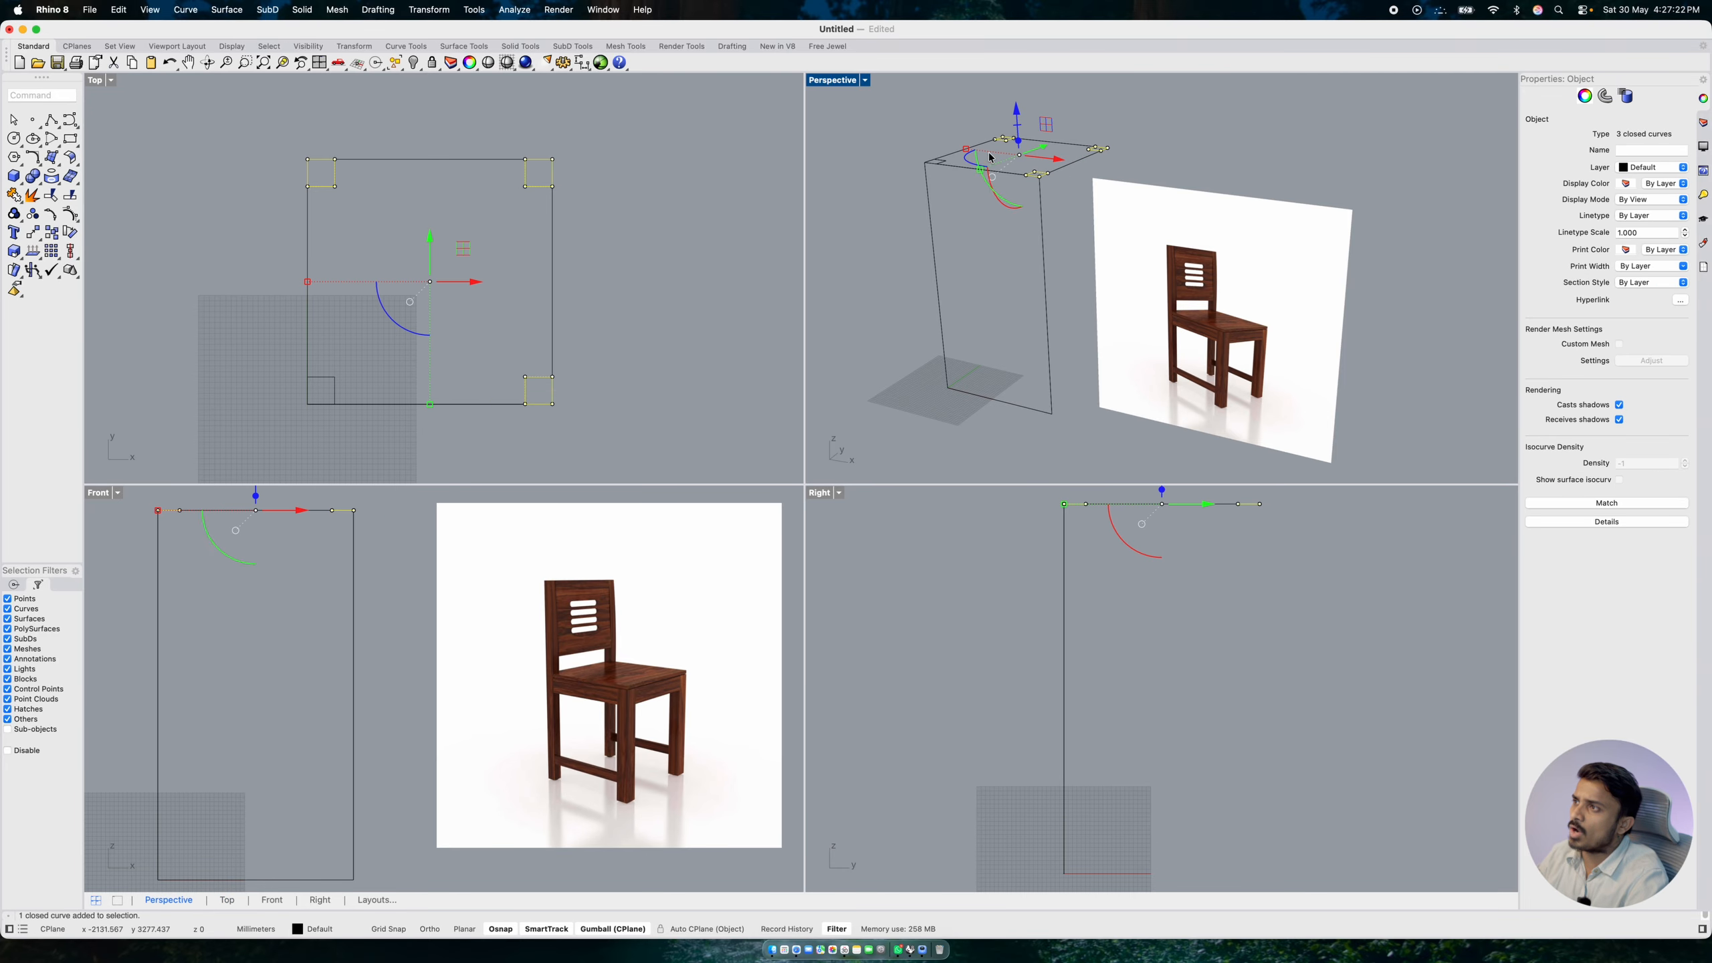
shift+click(949, 165)
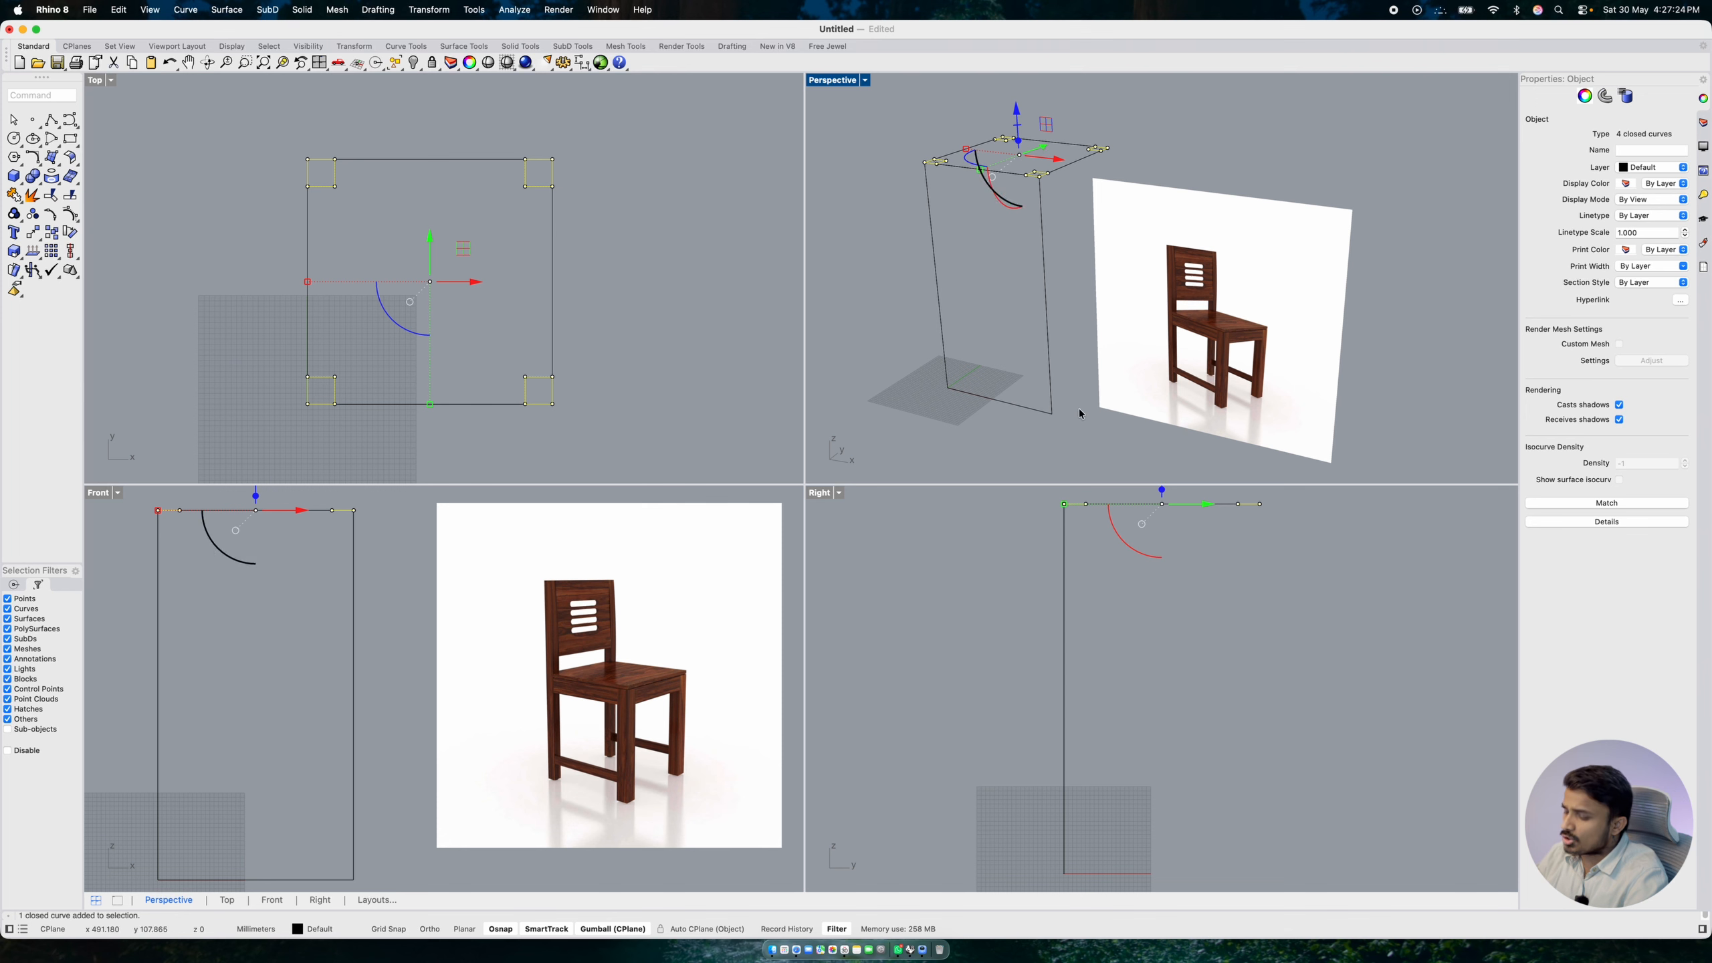
scroll(1237, 425, up, 2)
scroll(634, 790, up, 5)
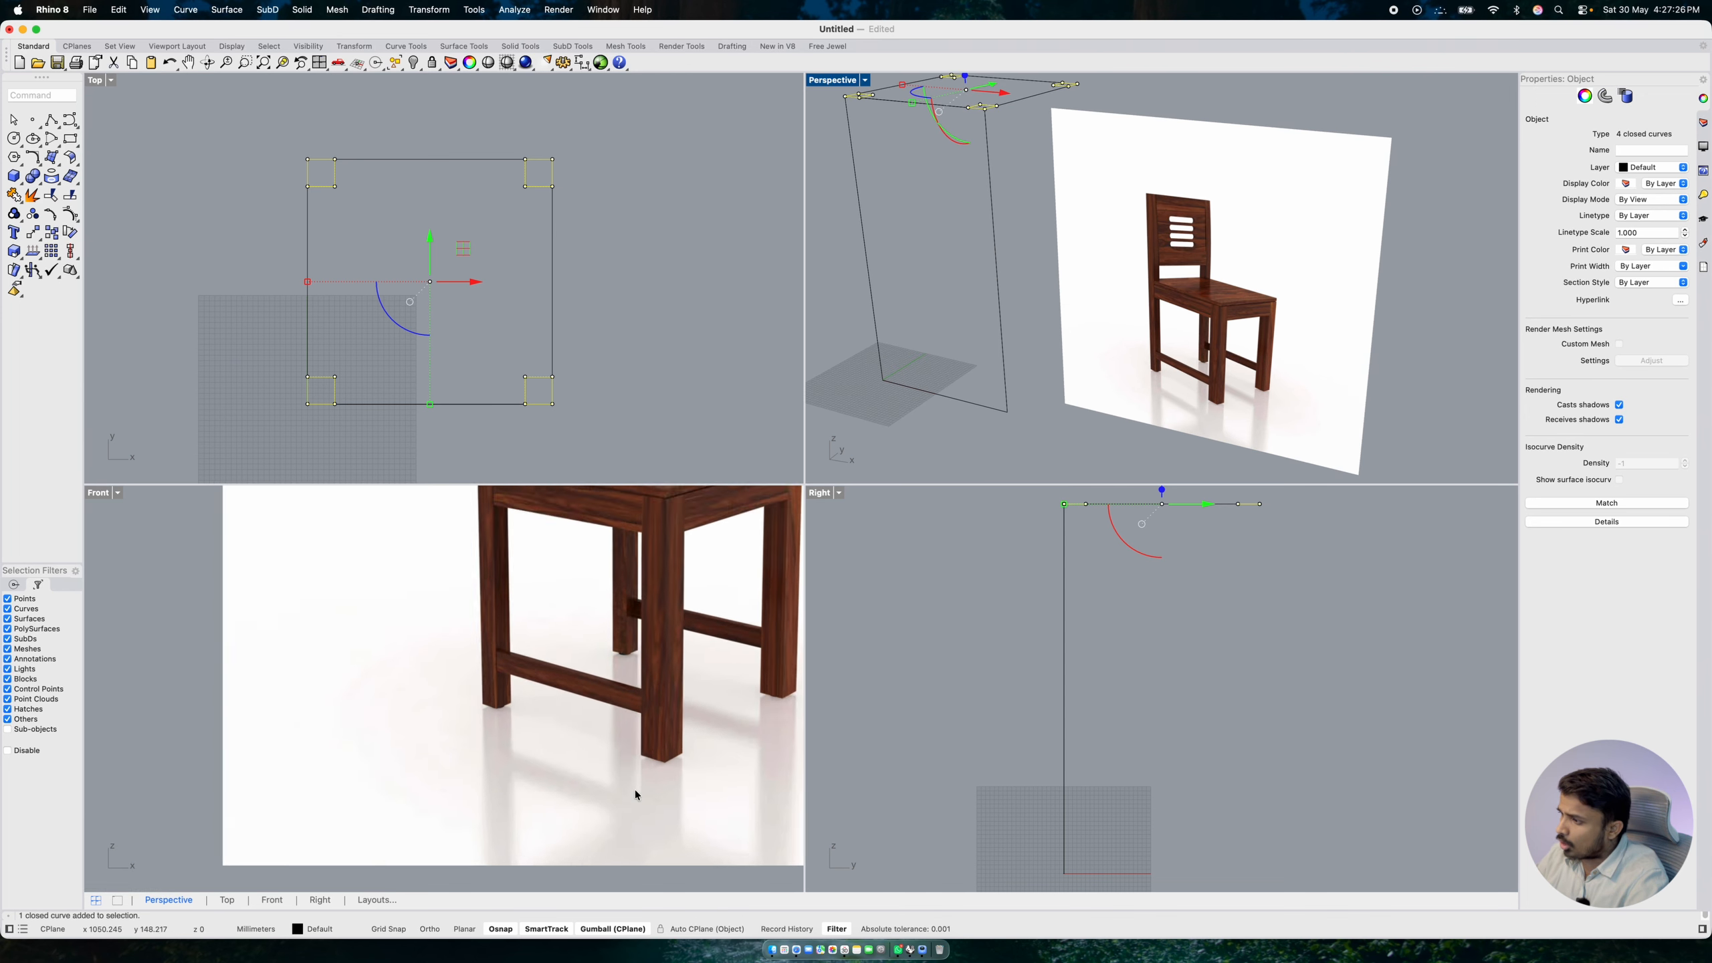
scroll(632, 738, down, 7)
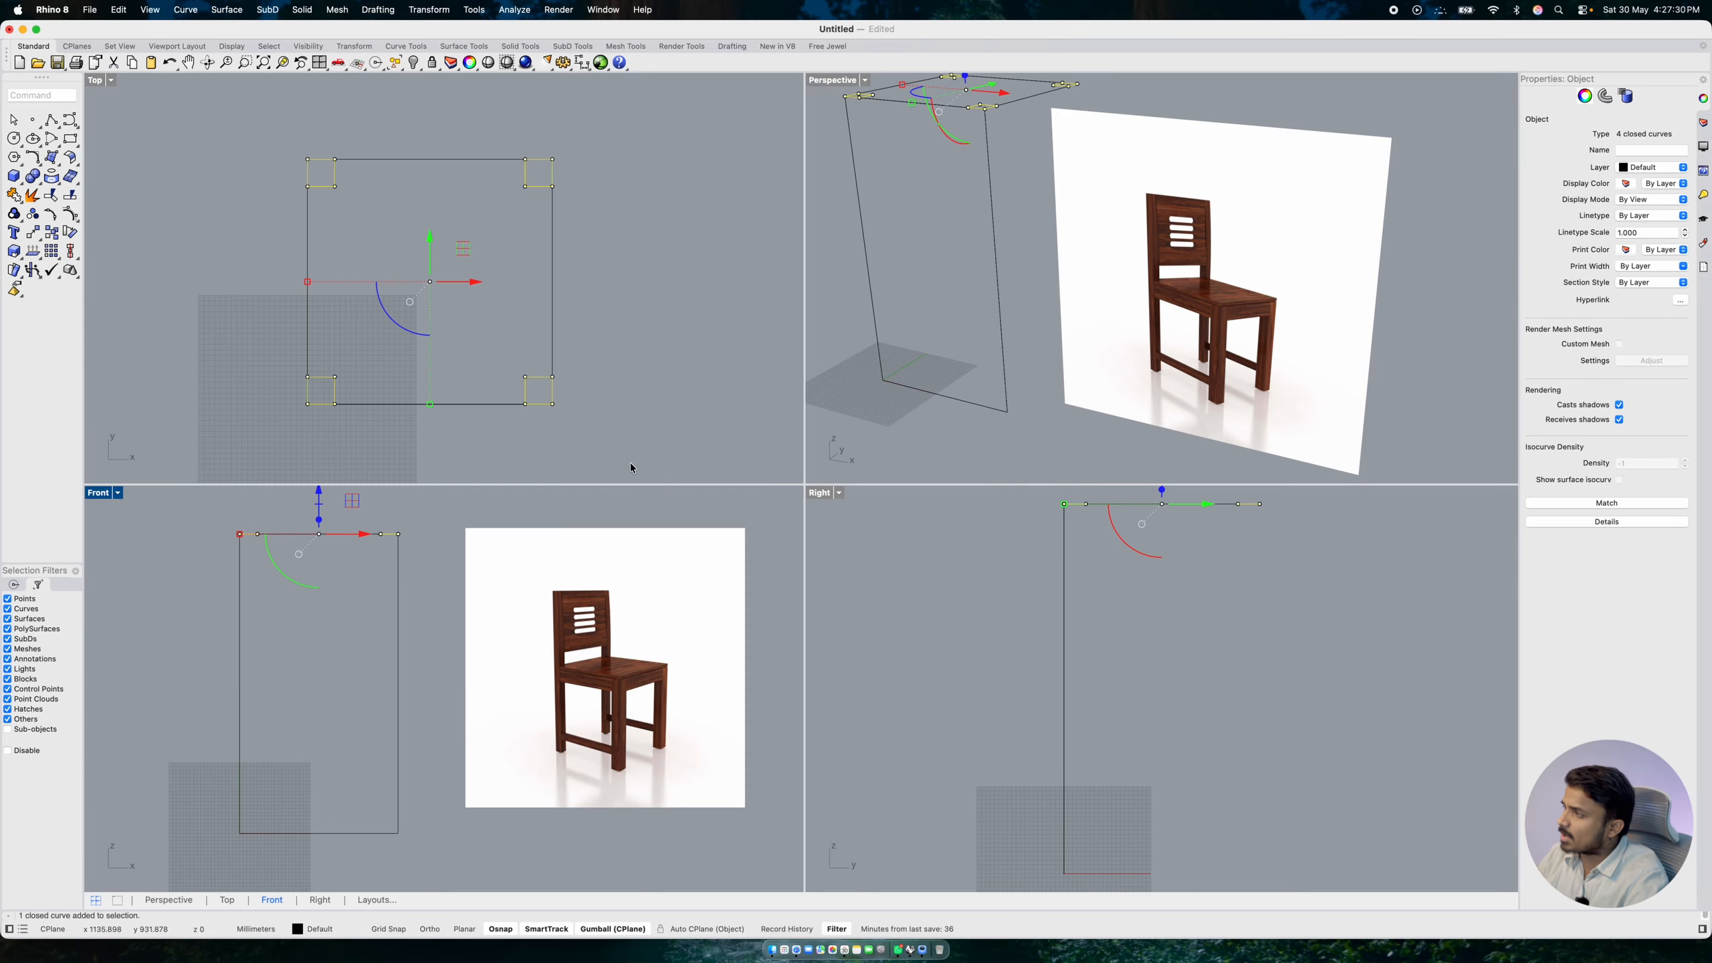
scroll(960, 262, down, 4)
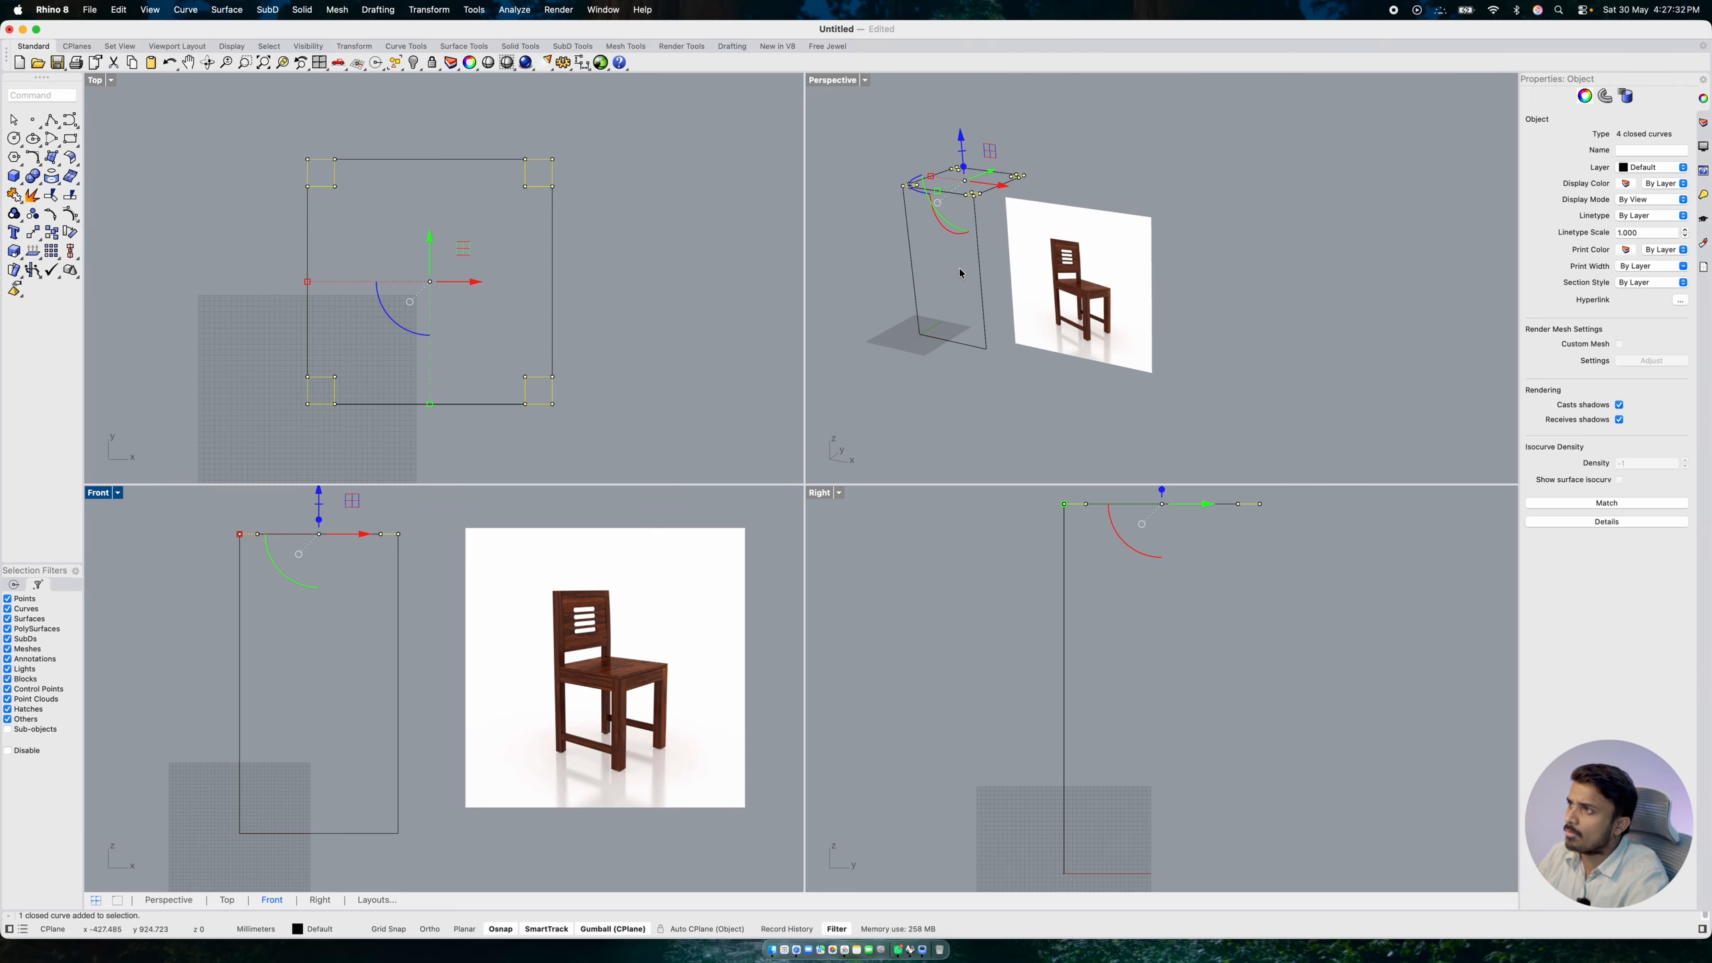
scroll(906, 229, up, 2)
scroll(932, 183, up, 1)
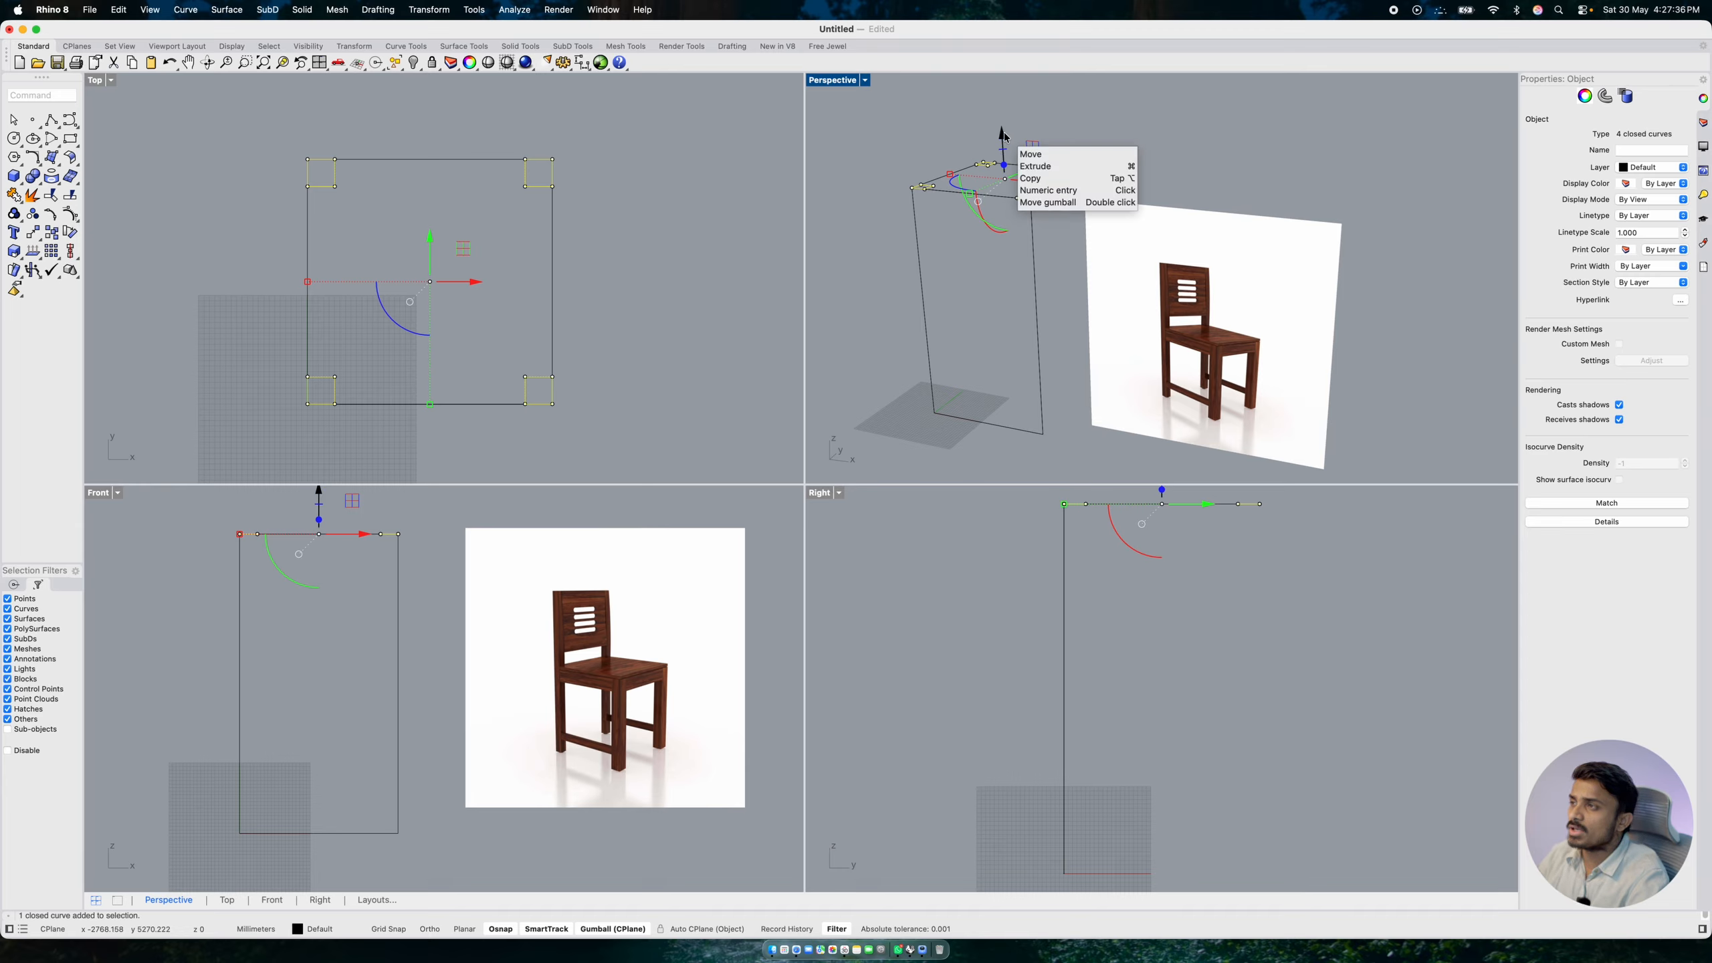
click(1004, 137)
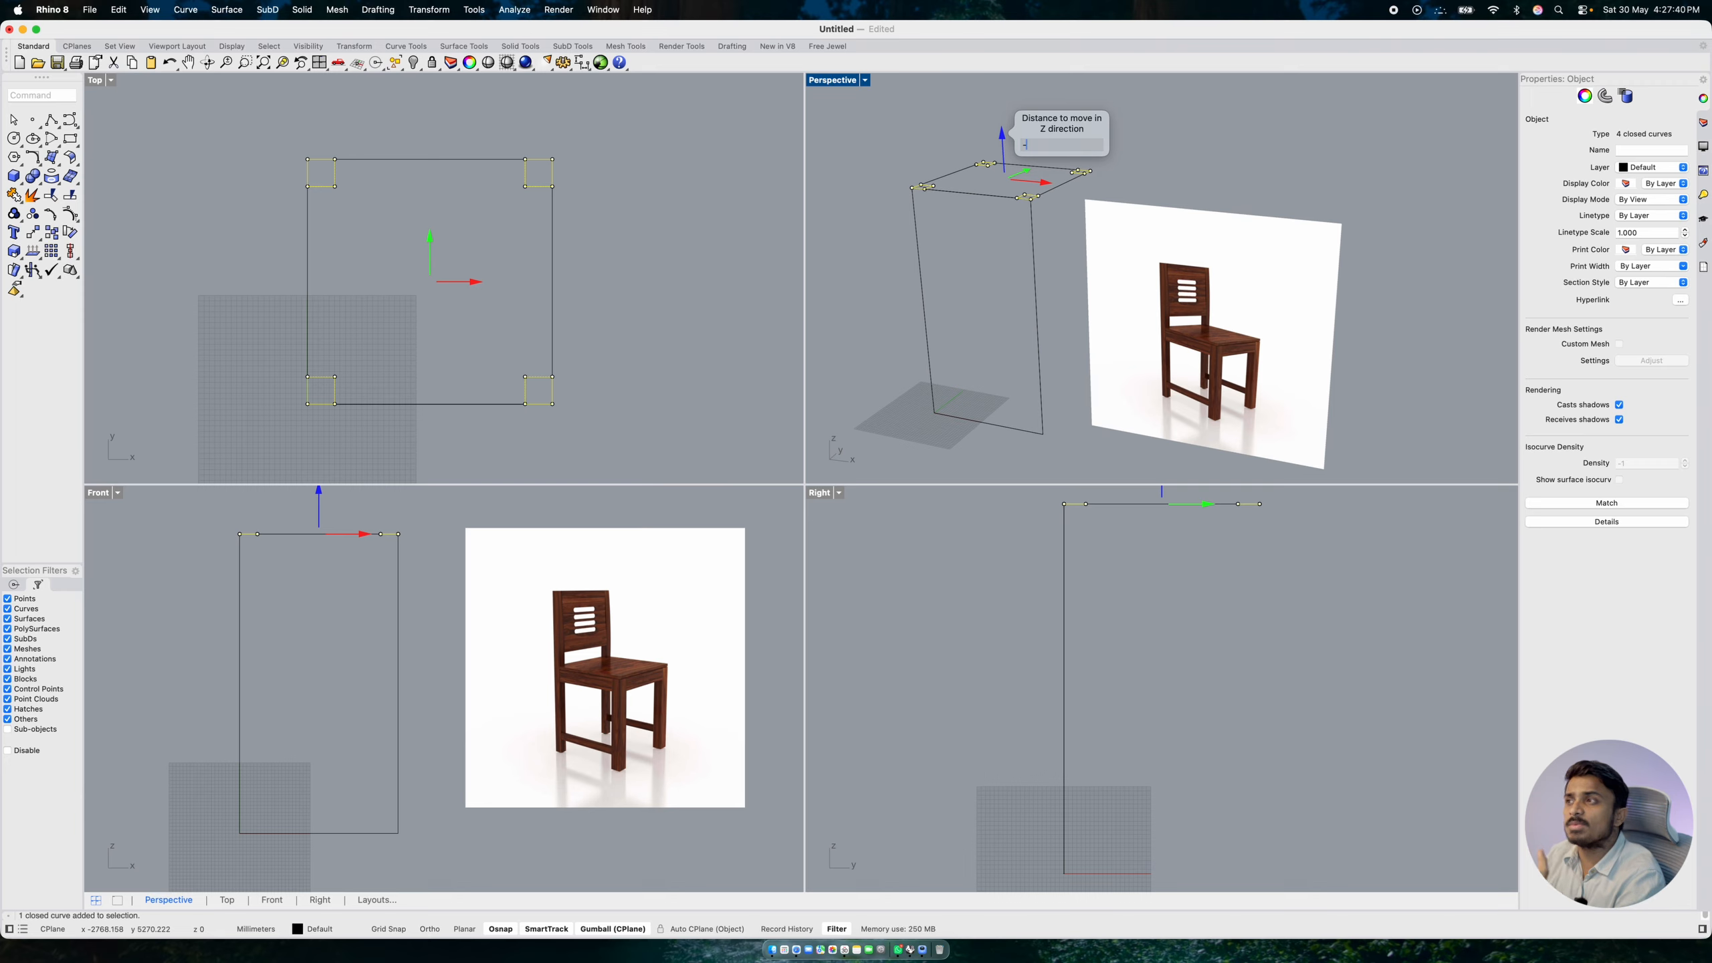
key(Escape)
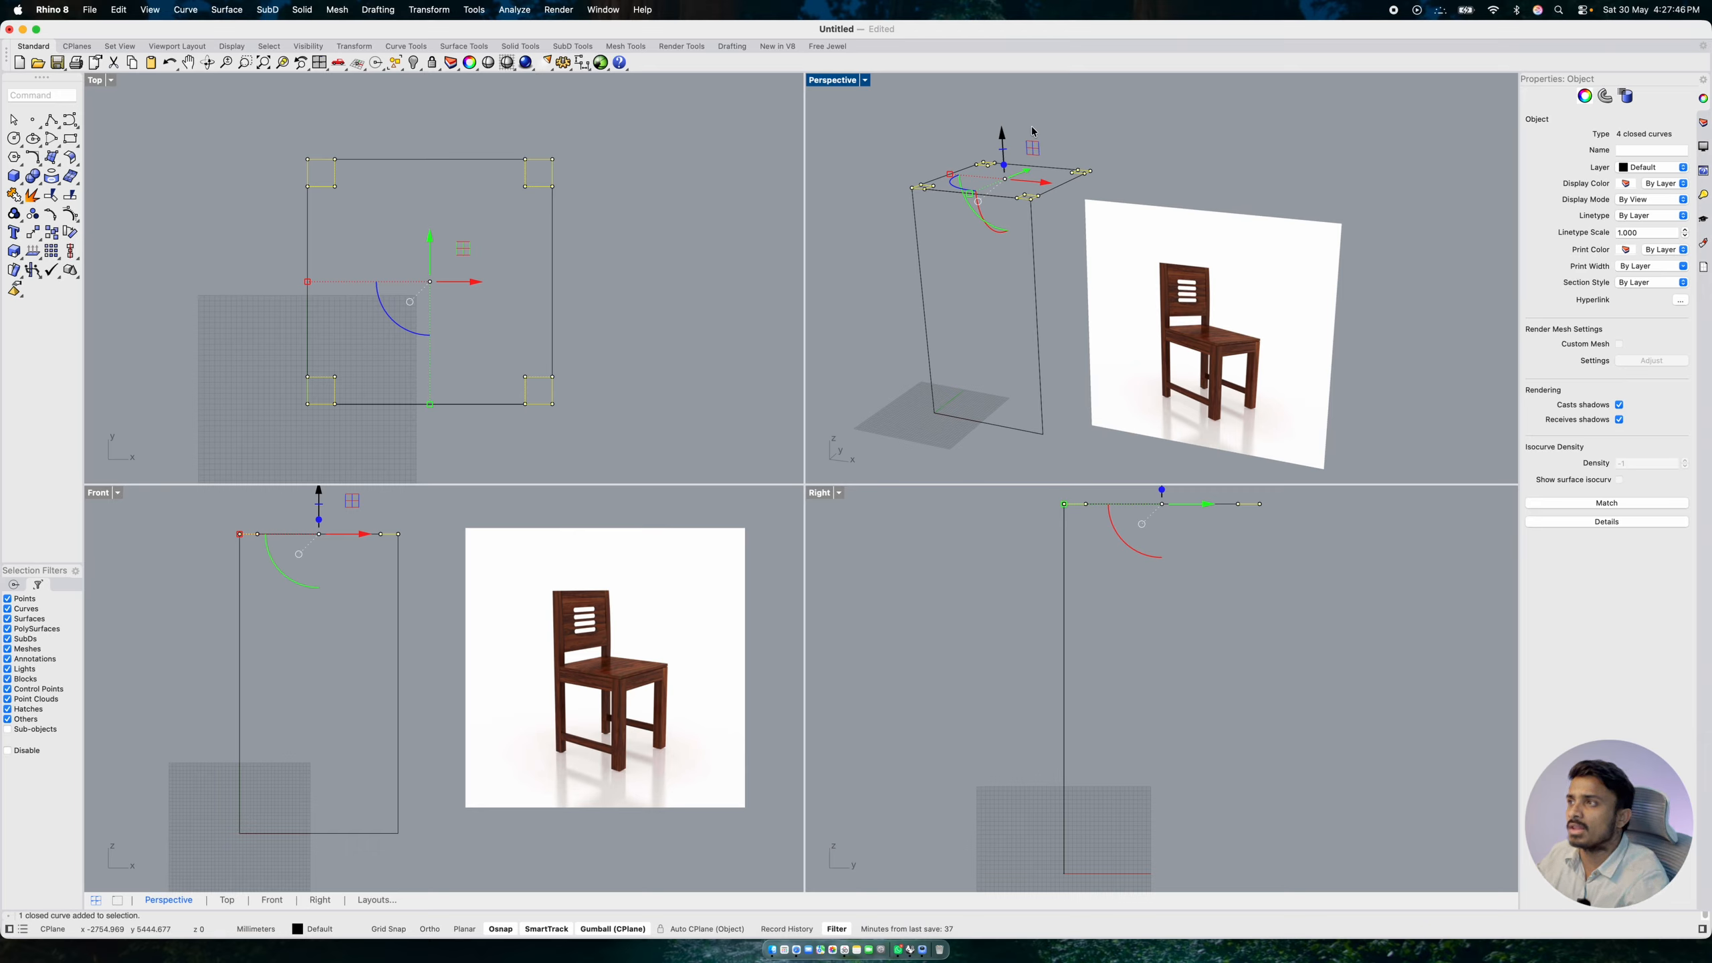
click(1005, 138)
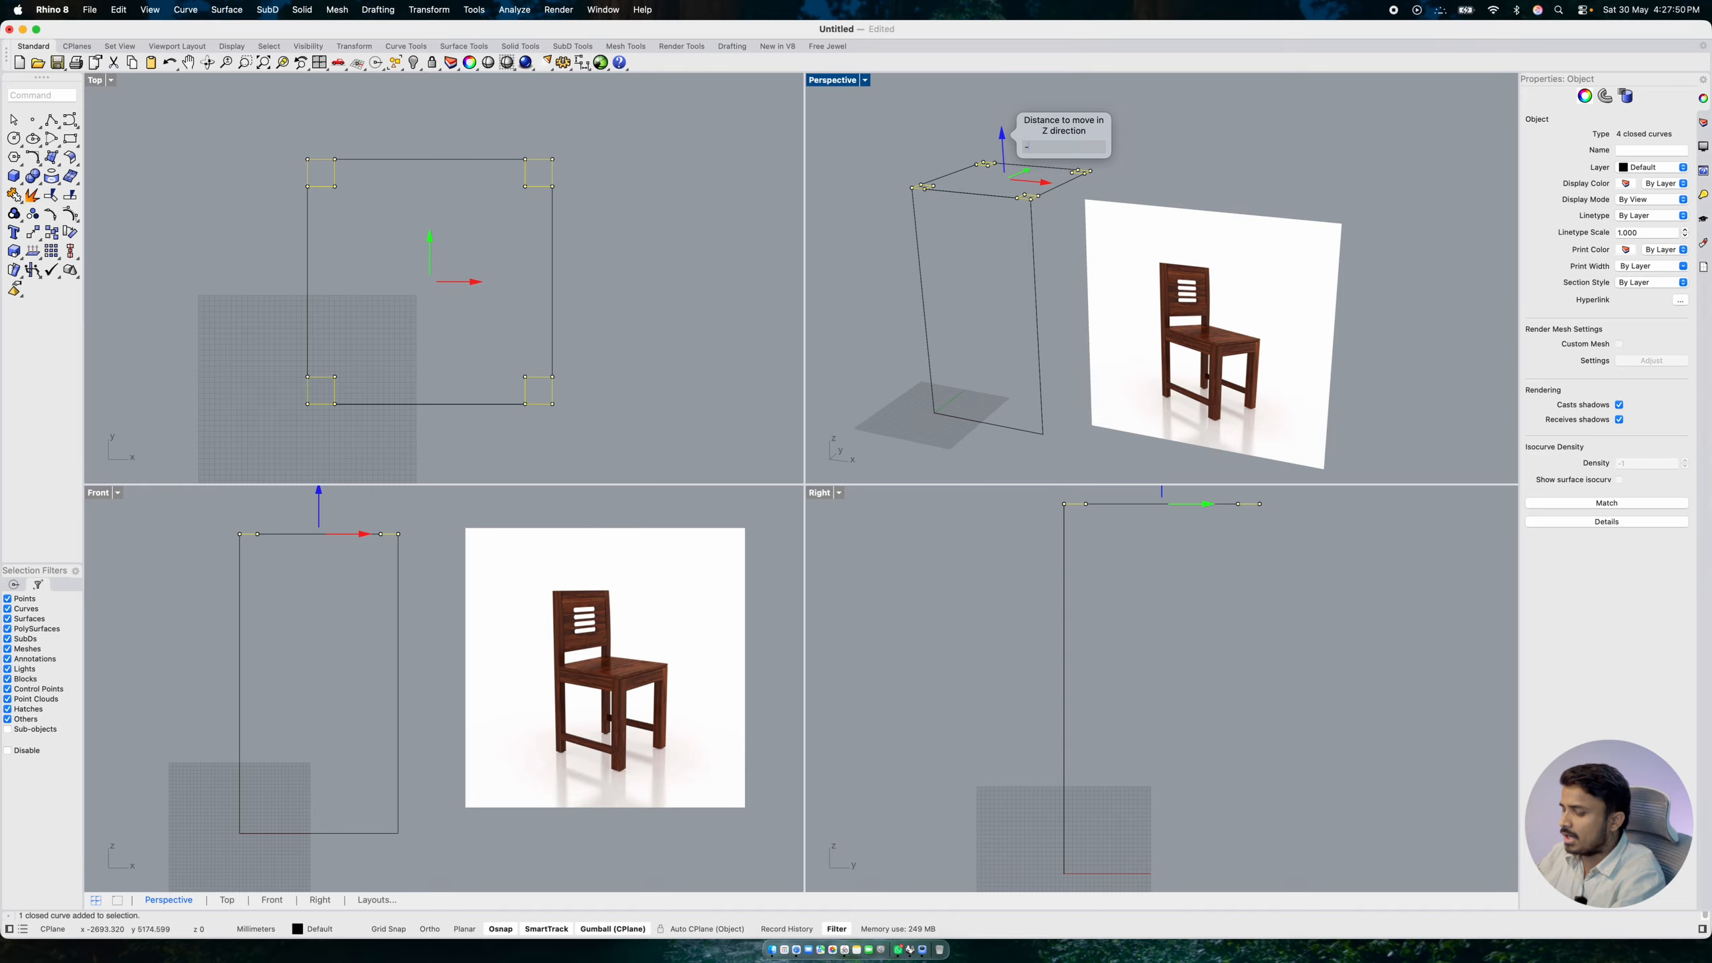
key(Return)
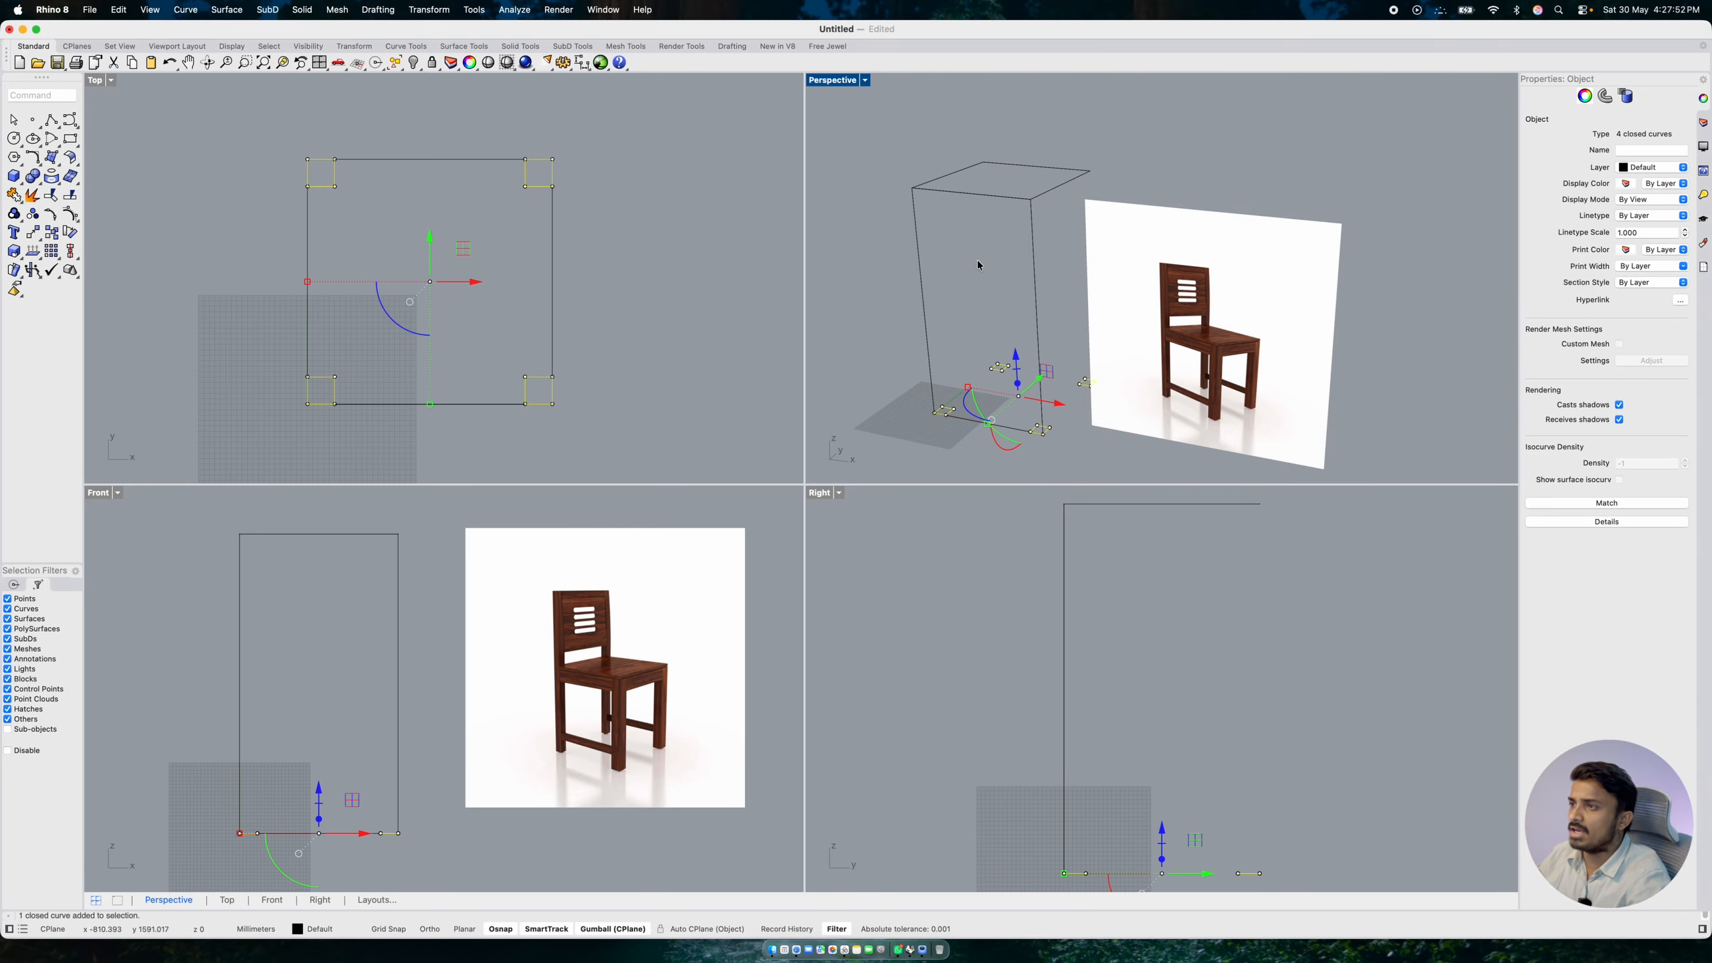
- Move the chair picture farther away from the guide outlines along positive X in the Perspective viewport and deselect it
click(1205, 301)
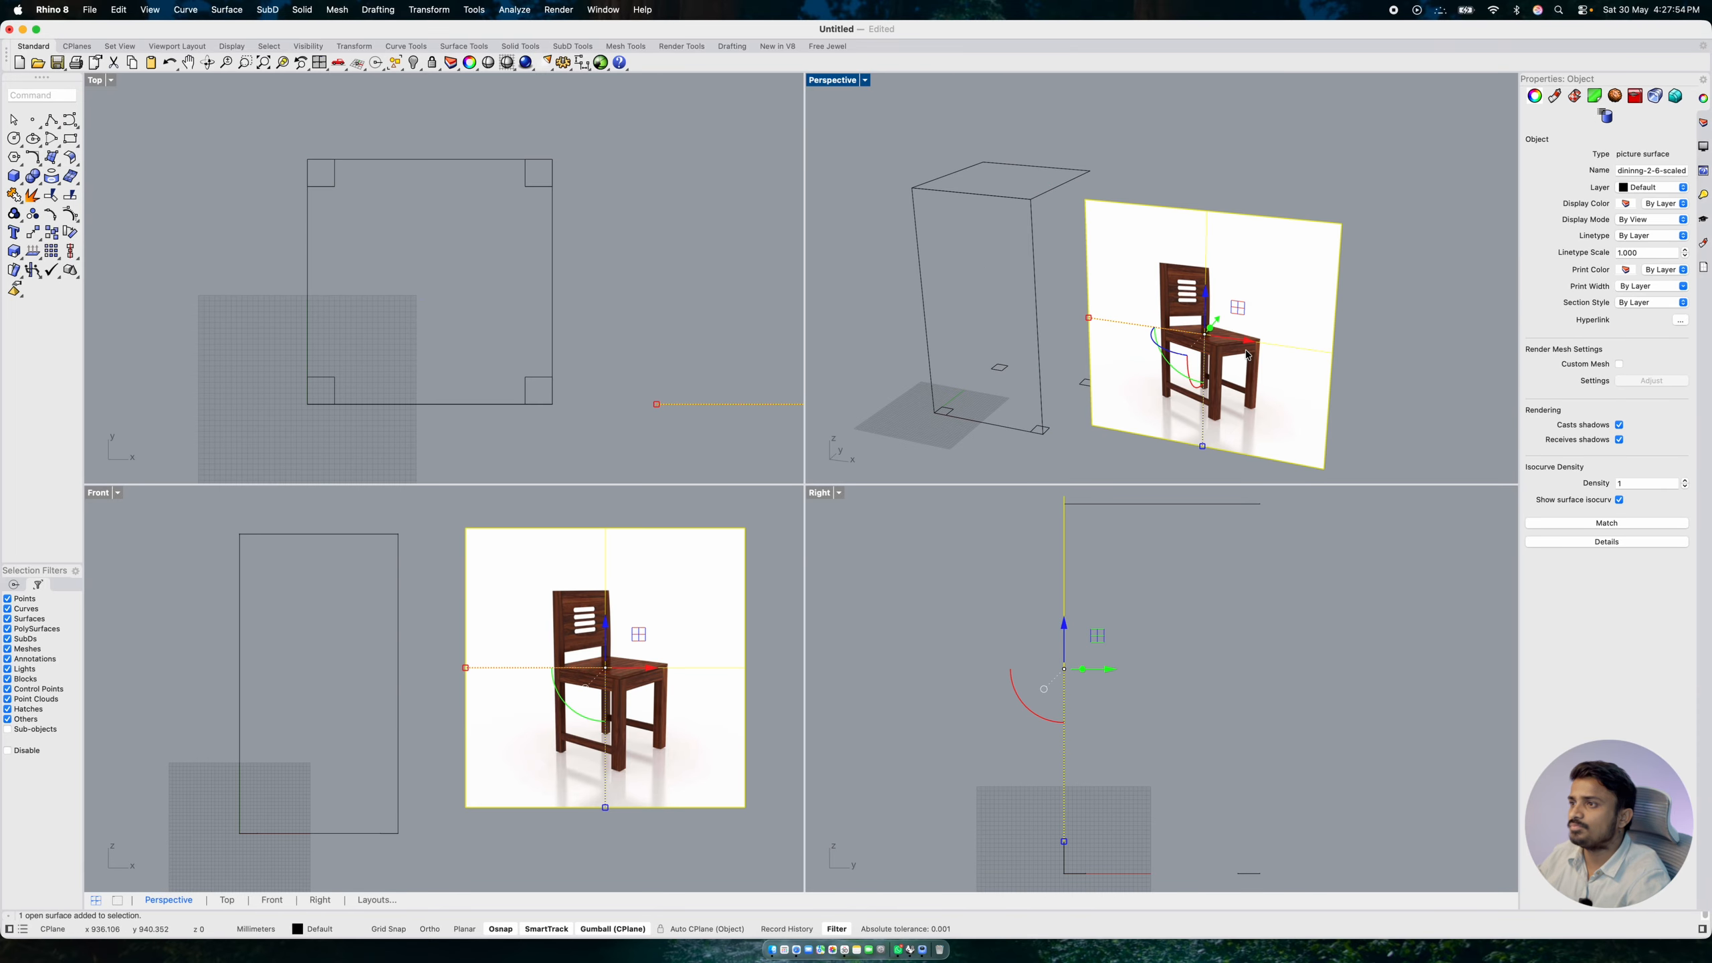
drag(1256, 347, 1299, 341)
click(1014, 438)
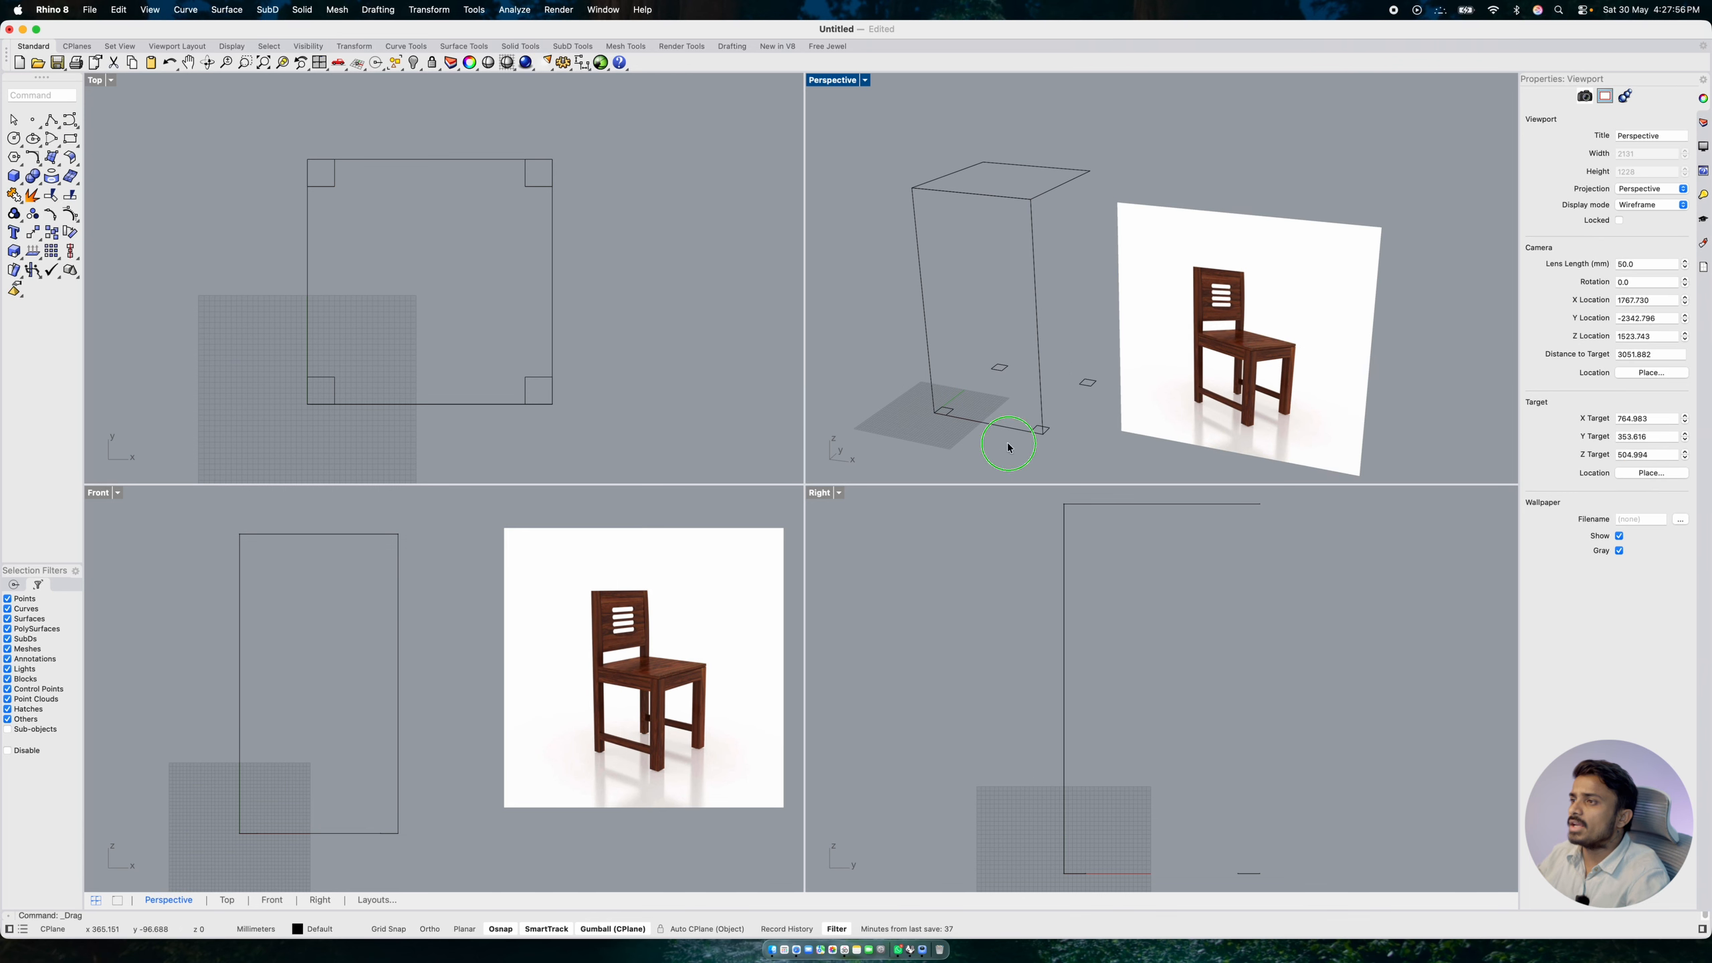
scroll(1016, 447, down, 4)
mouse_move(1014, 438)
right_down()
mouse_move(1000, 446)
mouse_move(1005, 431)
right_up()
scroll(1000, 446, up, 7)
shift+right_drag(1236, 279, 1297, 292)
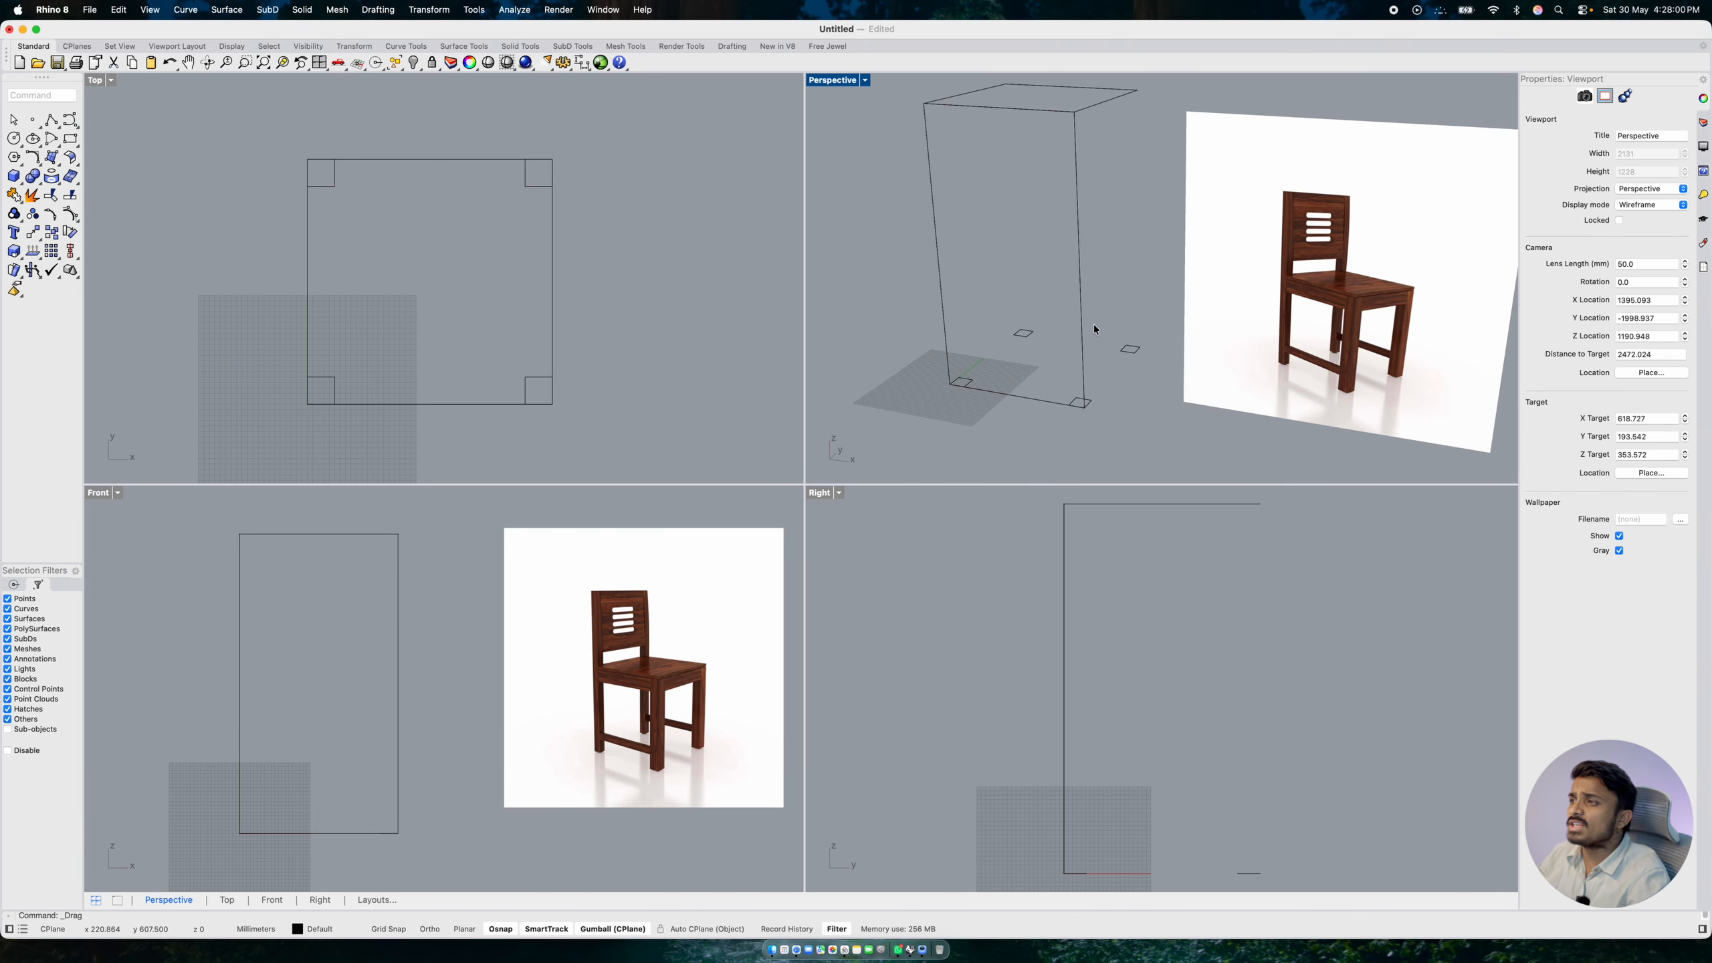
- Copy the large 450 mm square at the top of the guides down 400 mm along Z
scroll(1094, 323, down, 3)
scroll(1067, 316, up, 4)
mouse_move(1089, 332)
right_down()
mouse_move(1067, 316)
mouse_move(1097, 319)
mouse_move(1084, 300)
right_up()
scroll(1096, 319, down, 4)
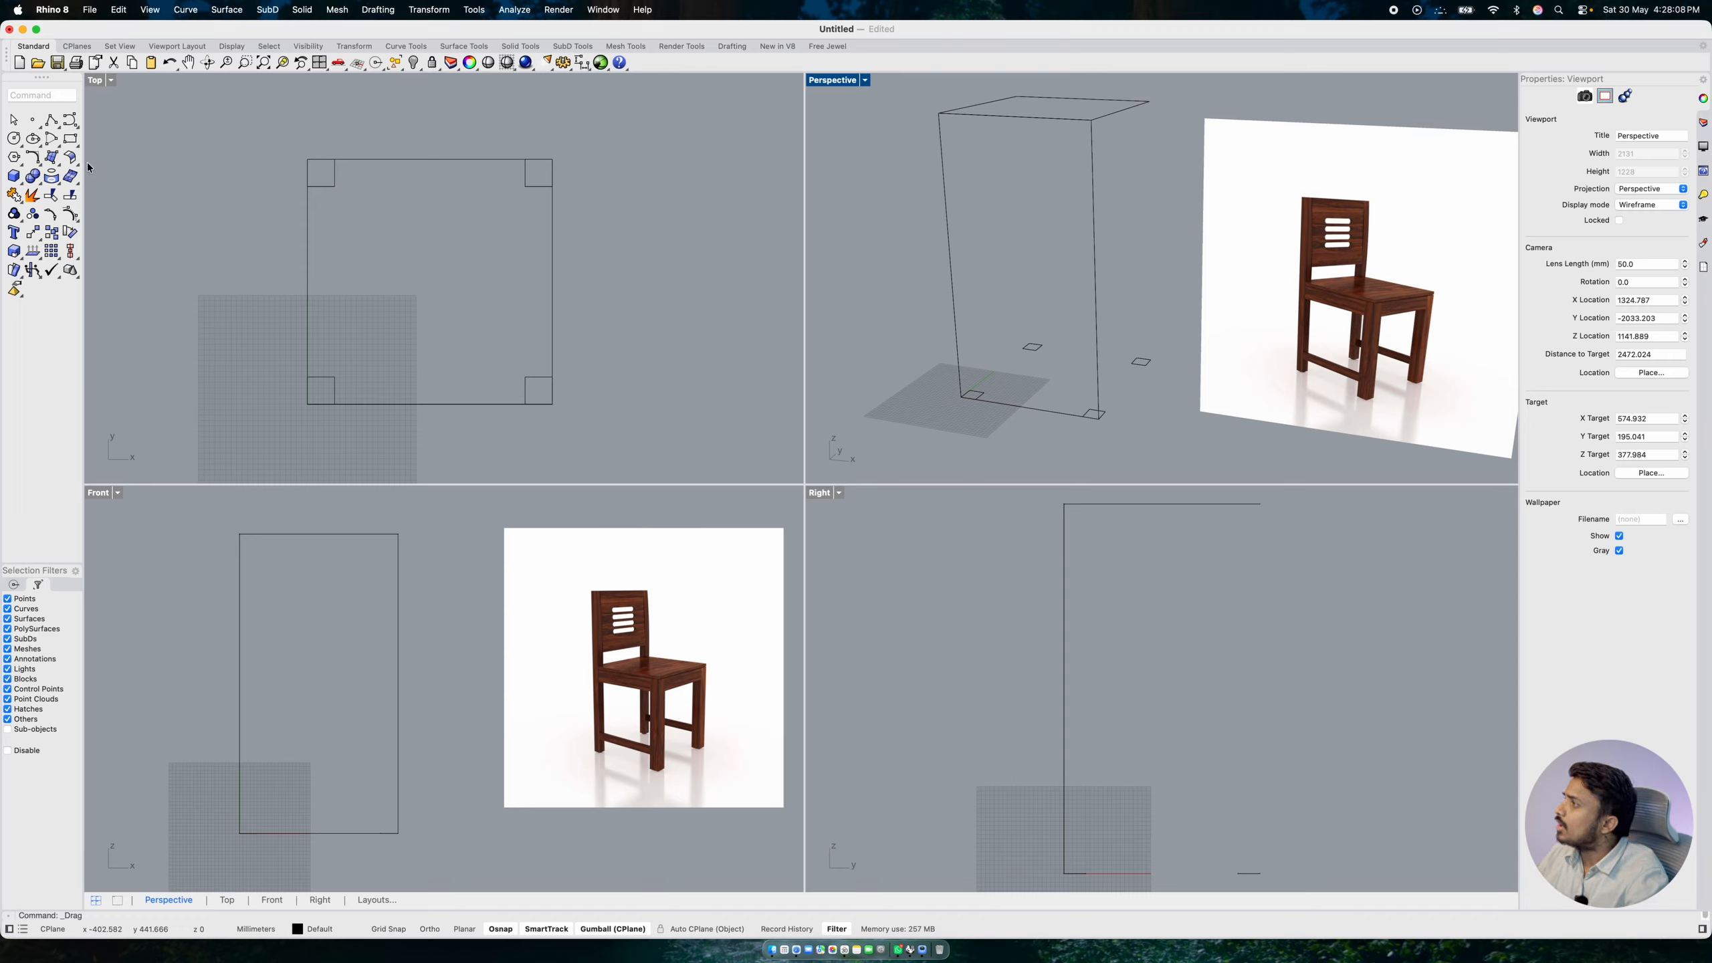
drag(587, 270, 492, 310)
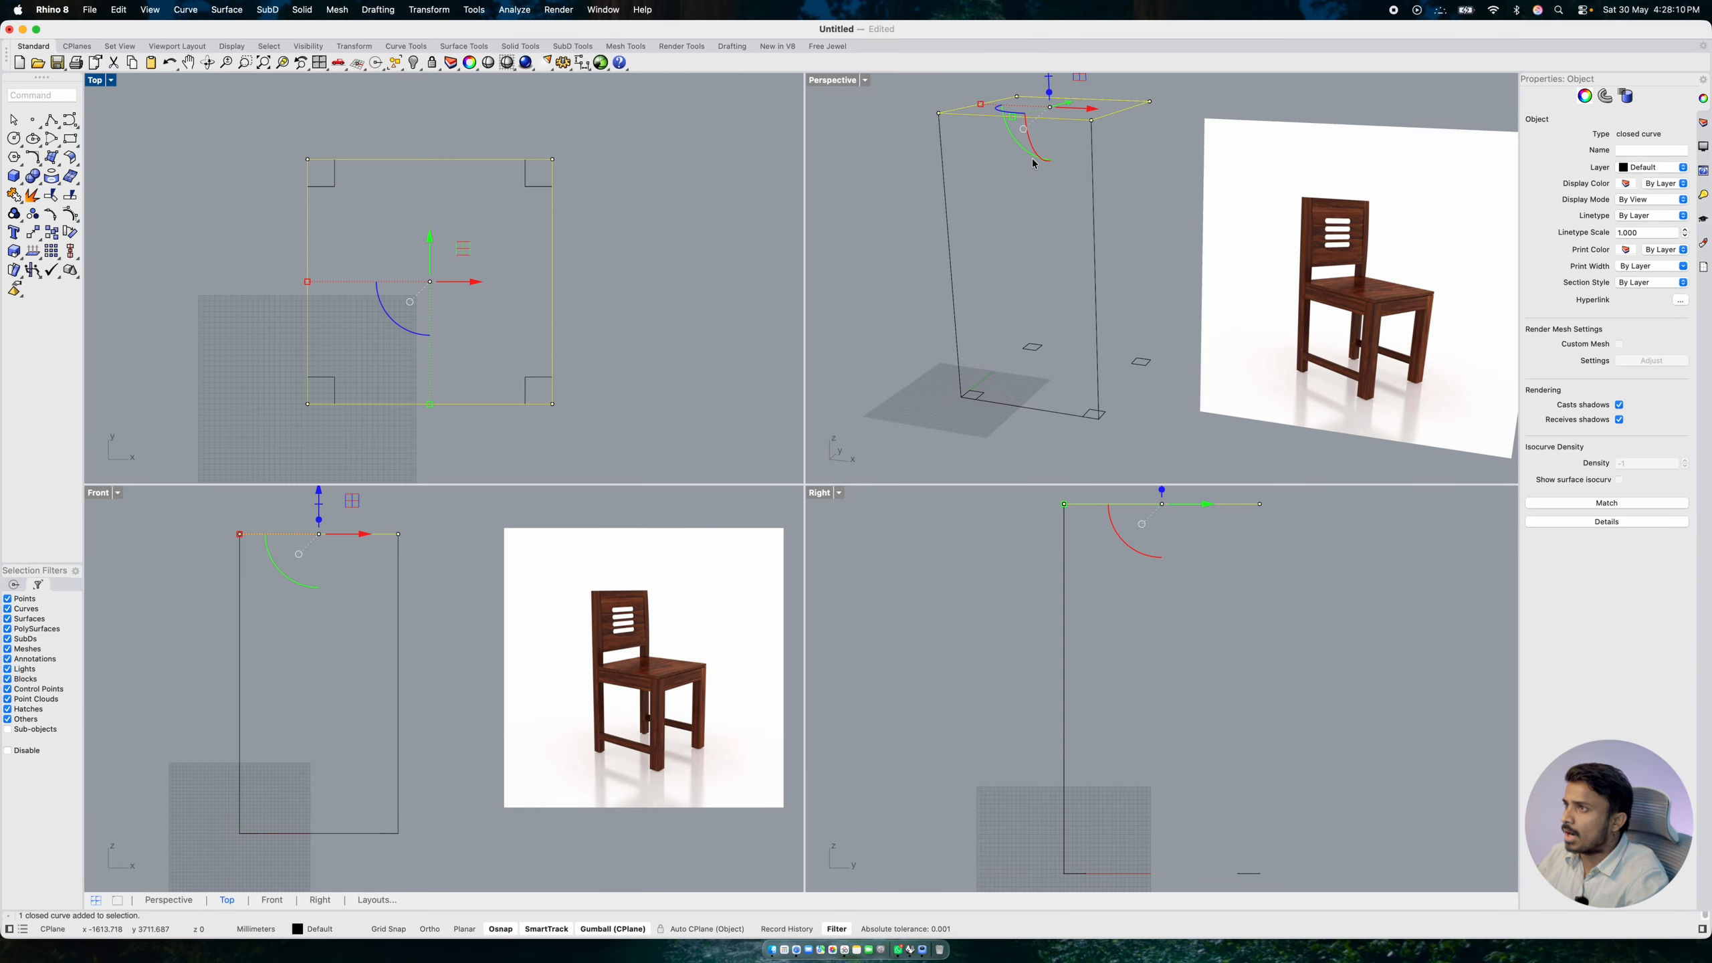
scroll(987, 277, down, 4)
right_drag(989, 280, 973, 265)
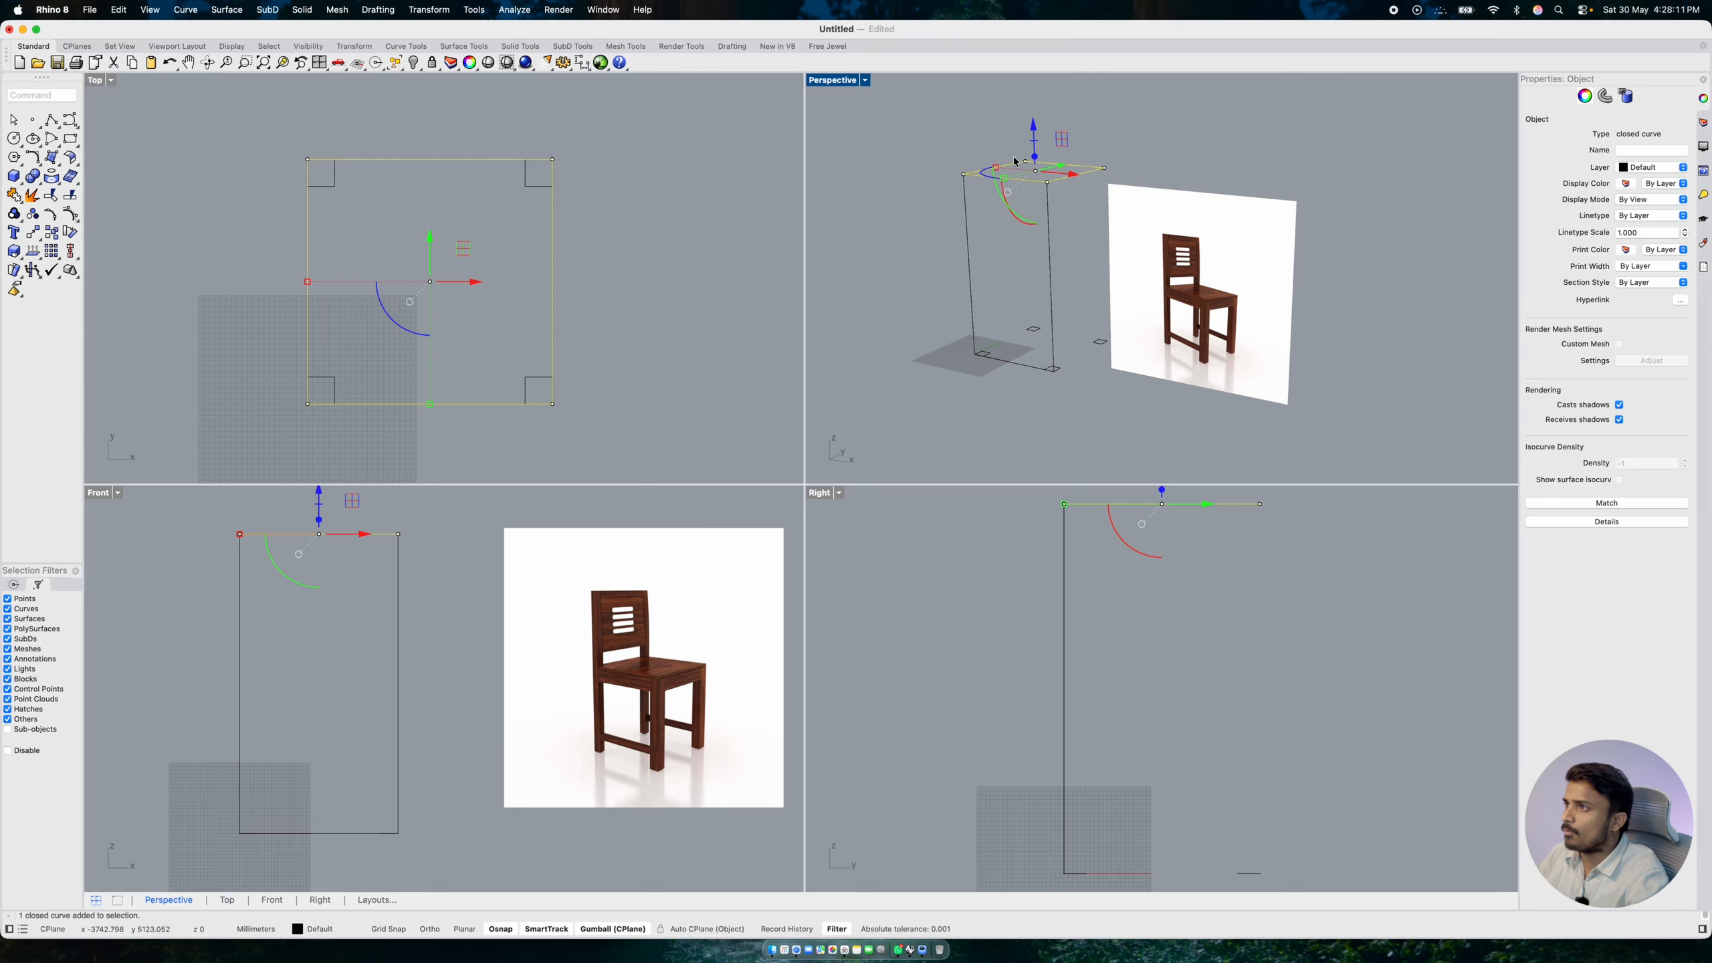
click(1034, 129)
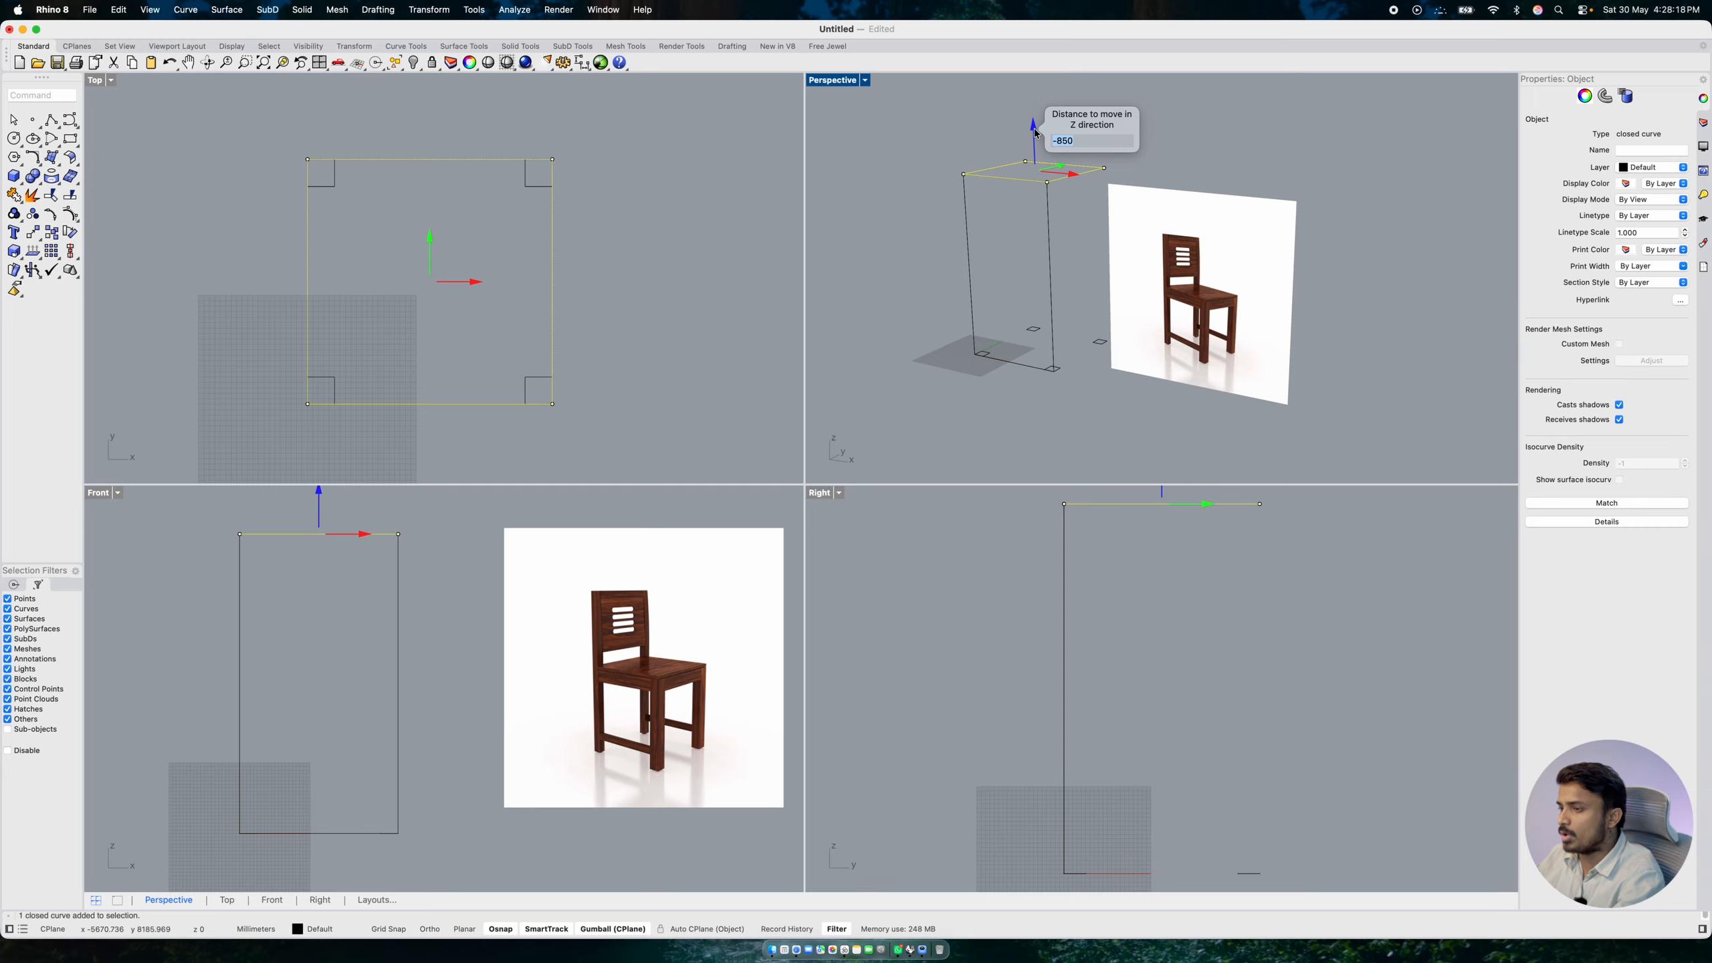
text(-)
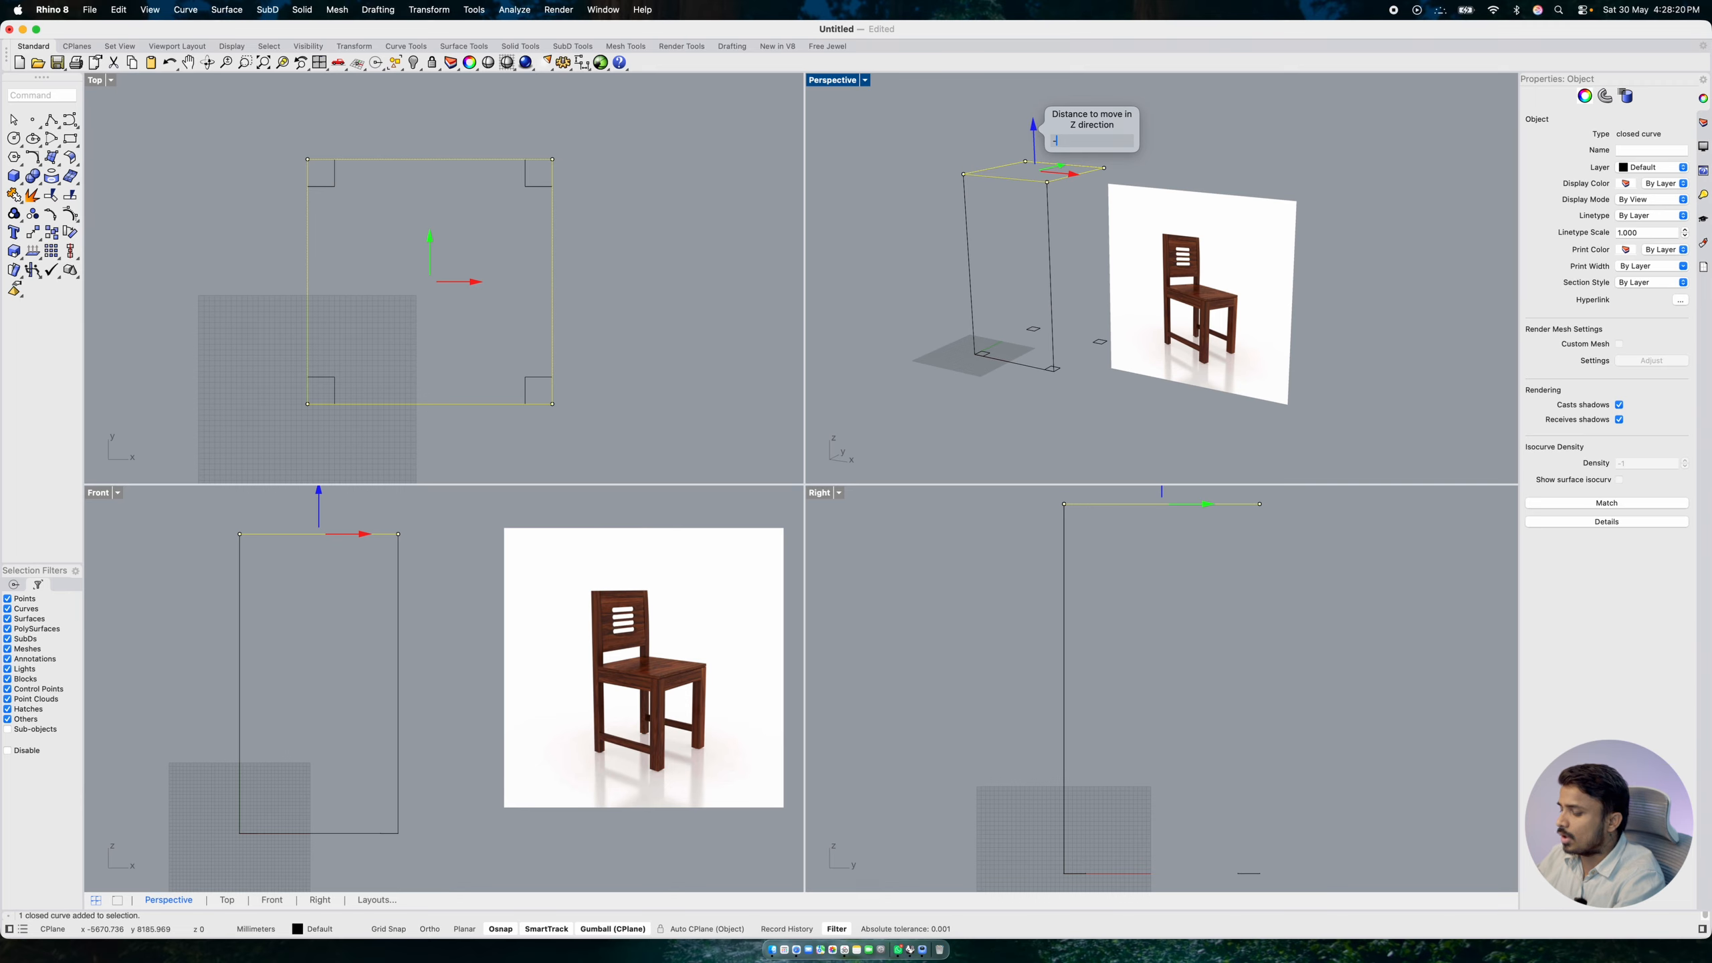
text(400)
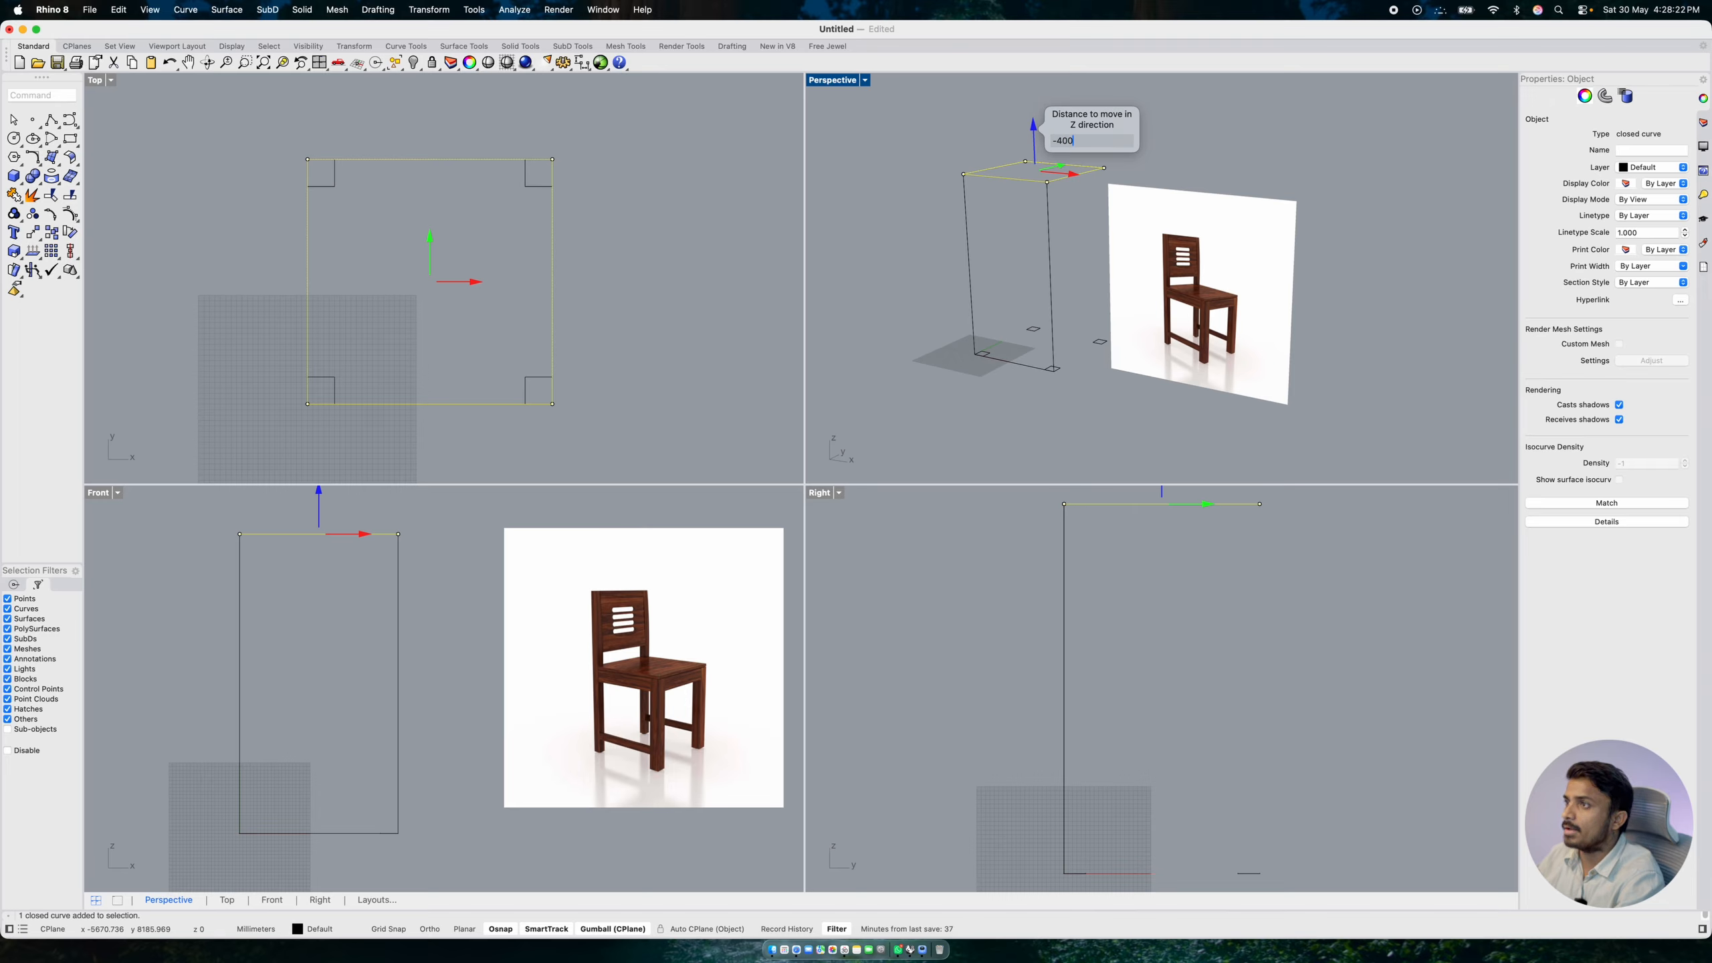
key(Return)
key(Escape)
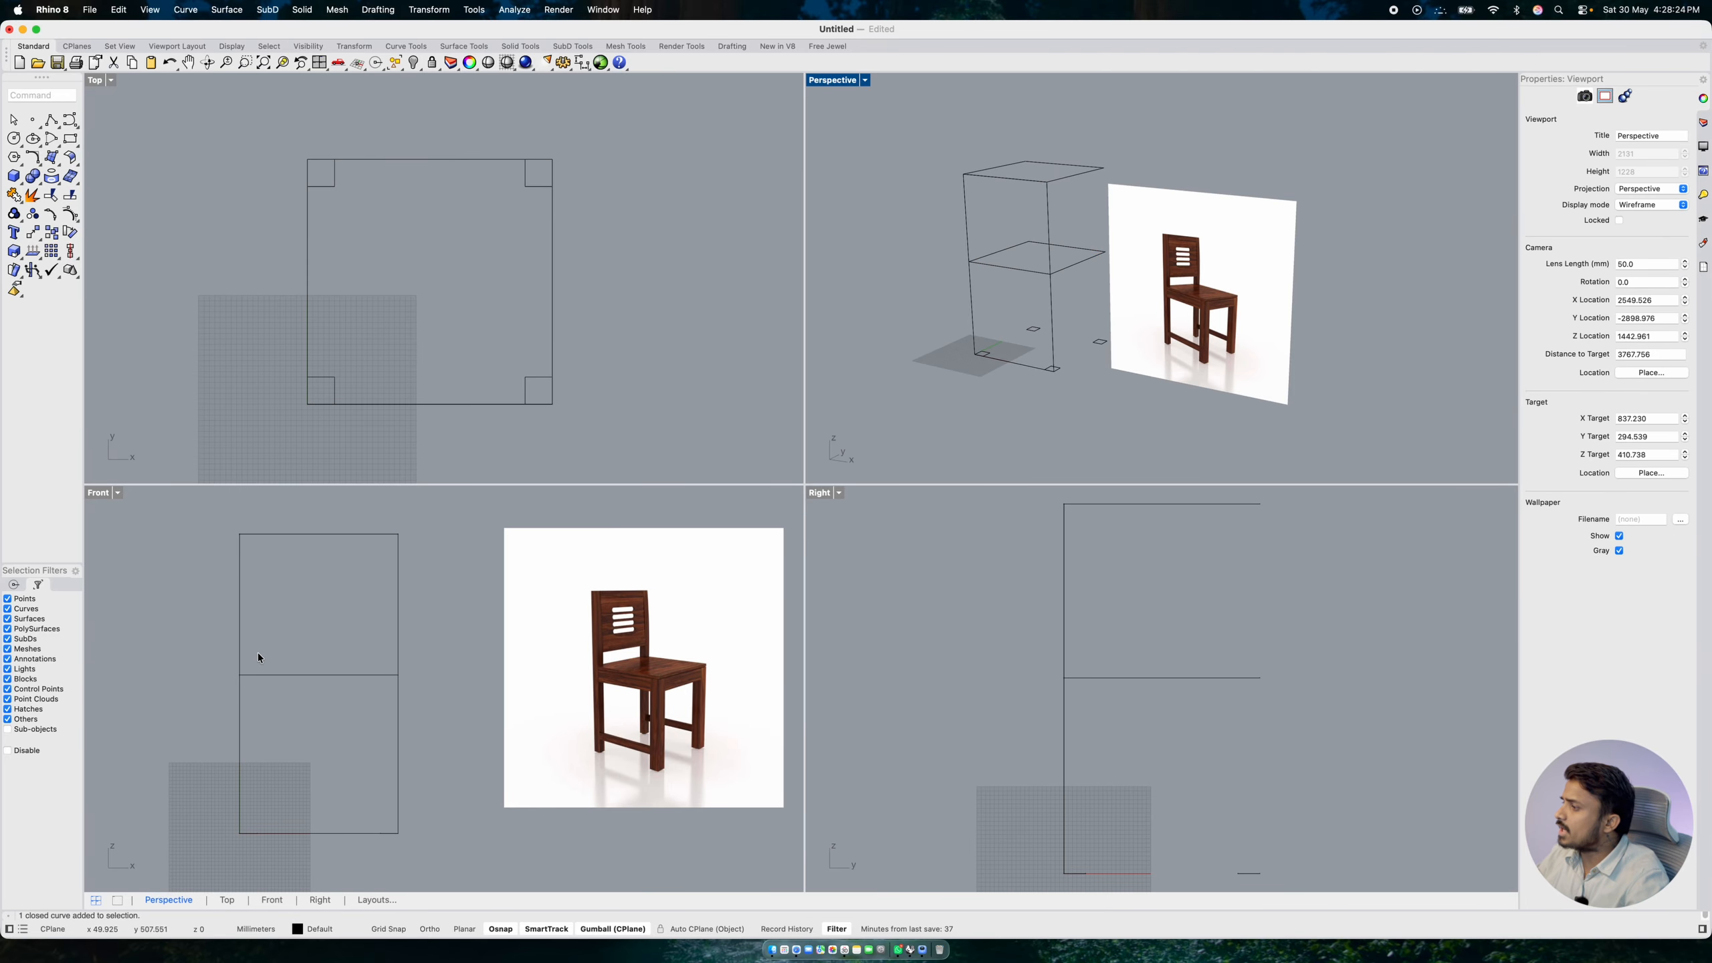
- Examine the seat area in the chair picture and compare it with the copied square at seat height
click(274, 675)
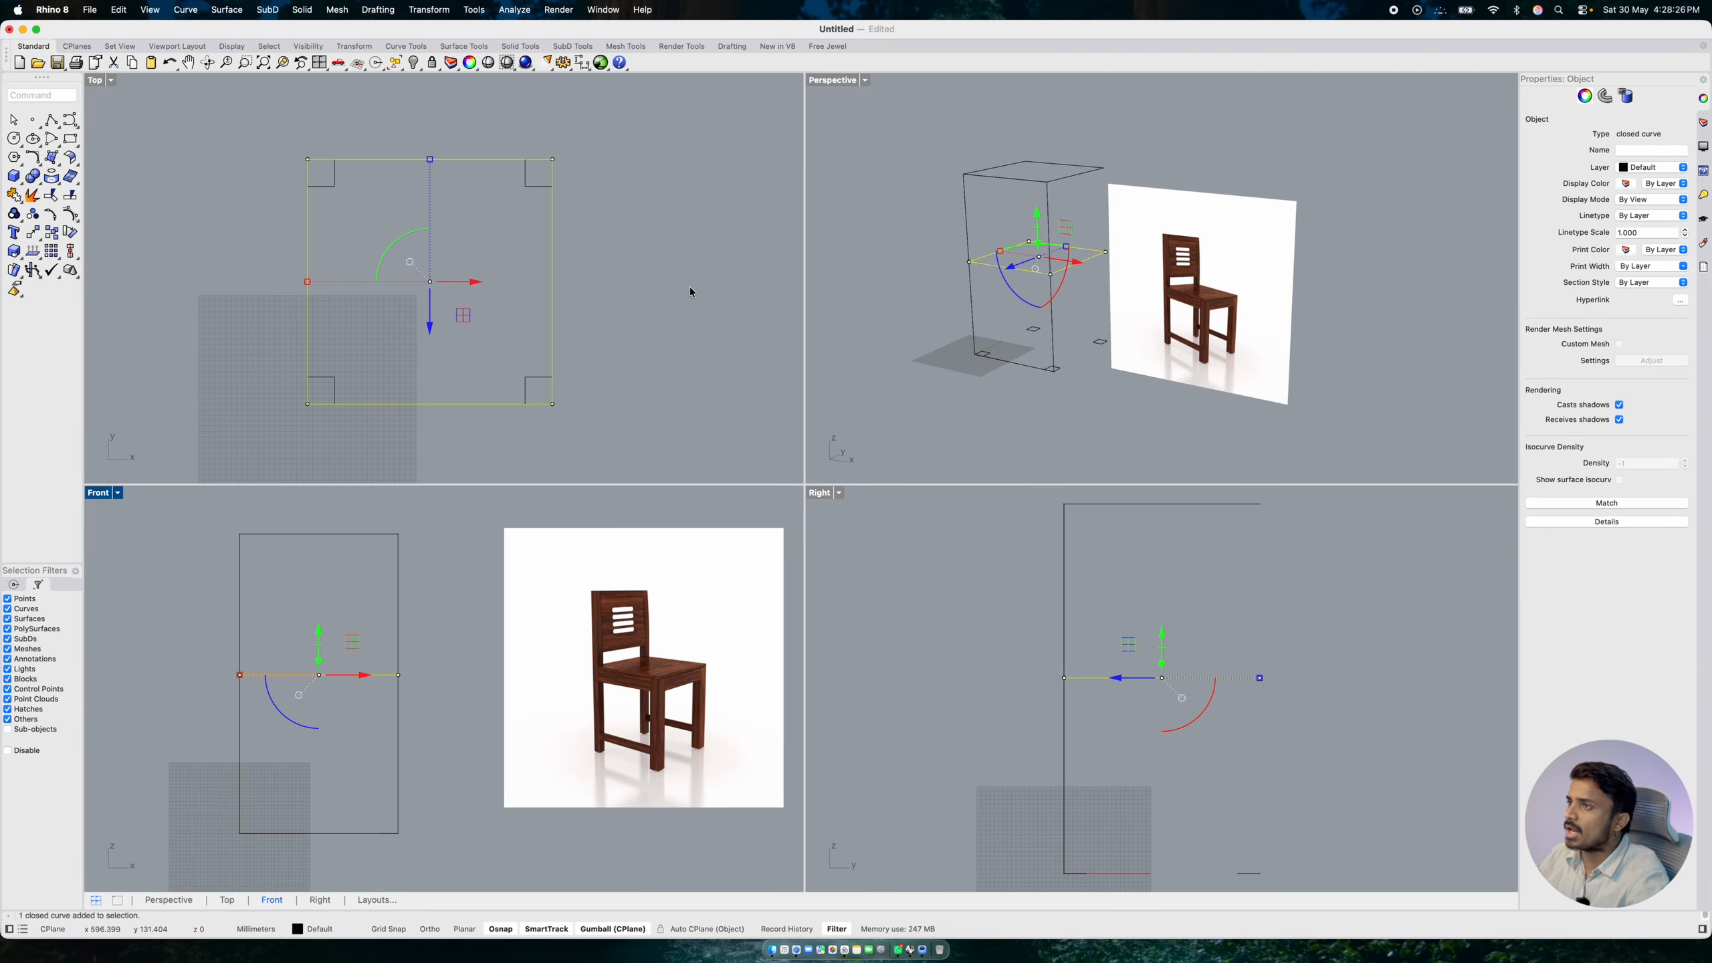
click(1035, 115)
right_drag(1019, 203, 1025, 210)
scroll(1029, 250, up, 2)
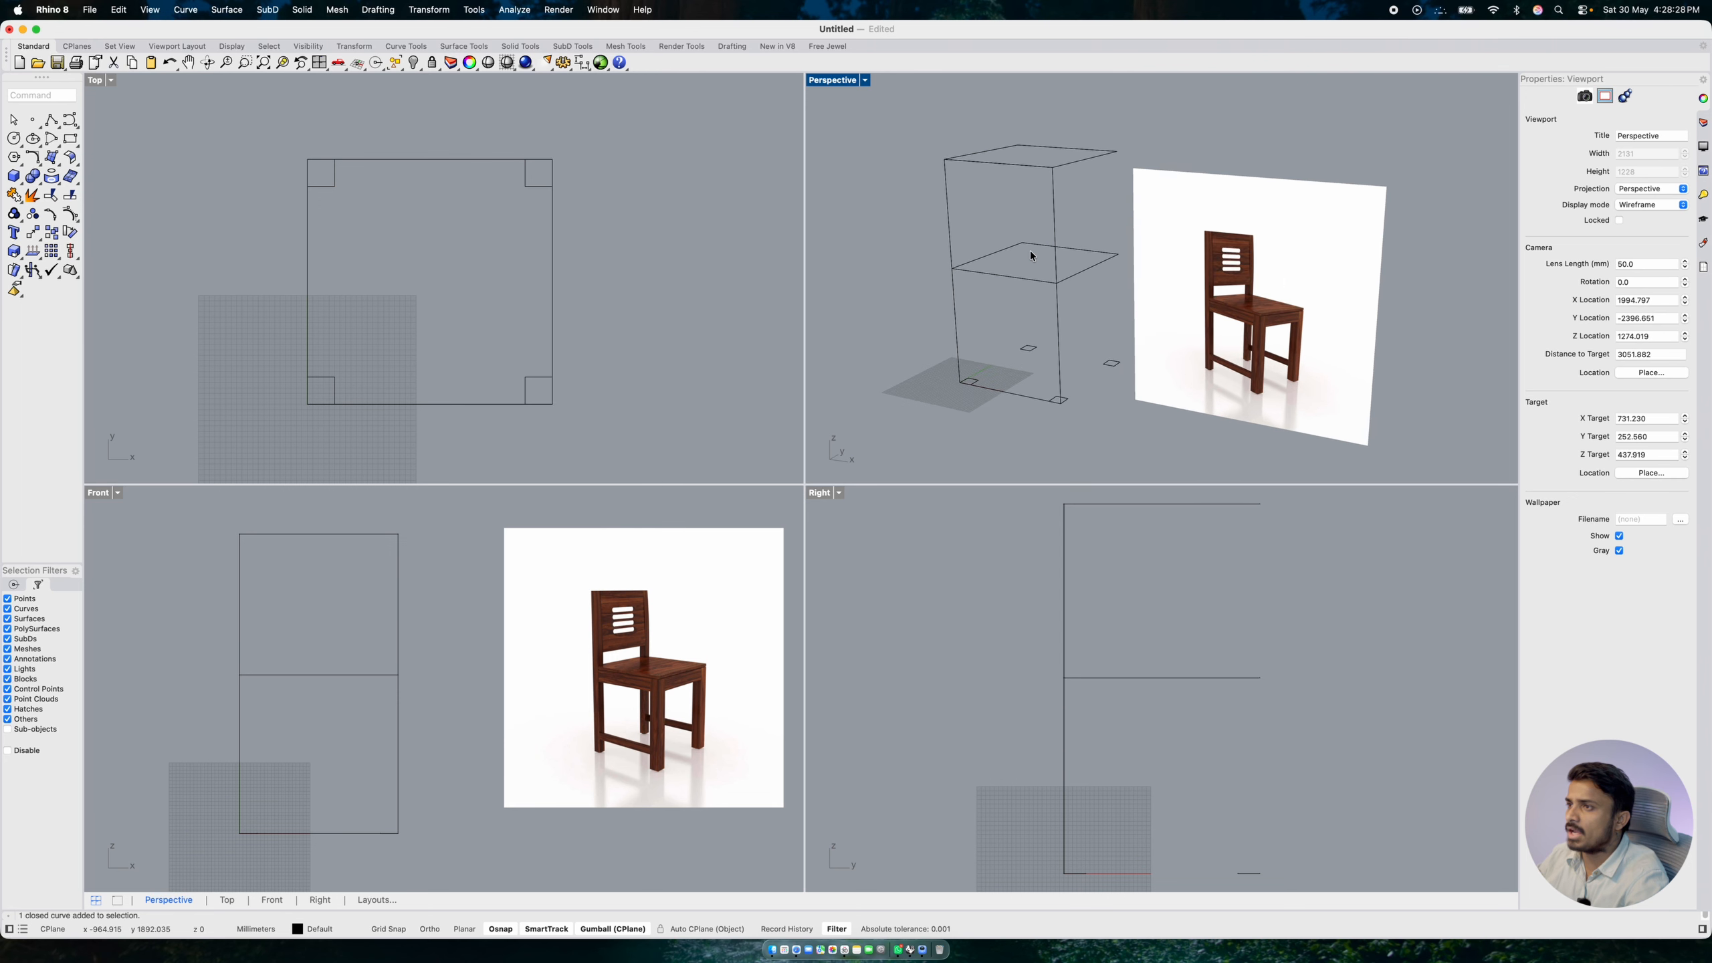
scroll(660, 674, up, 10)
scroll(661, 679, down, 4)
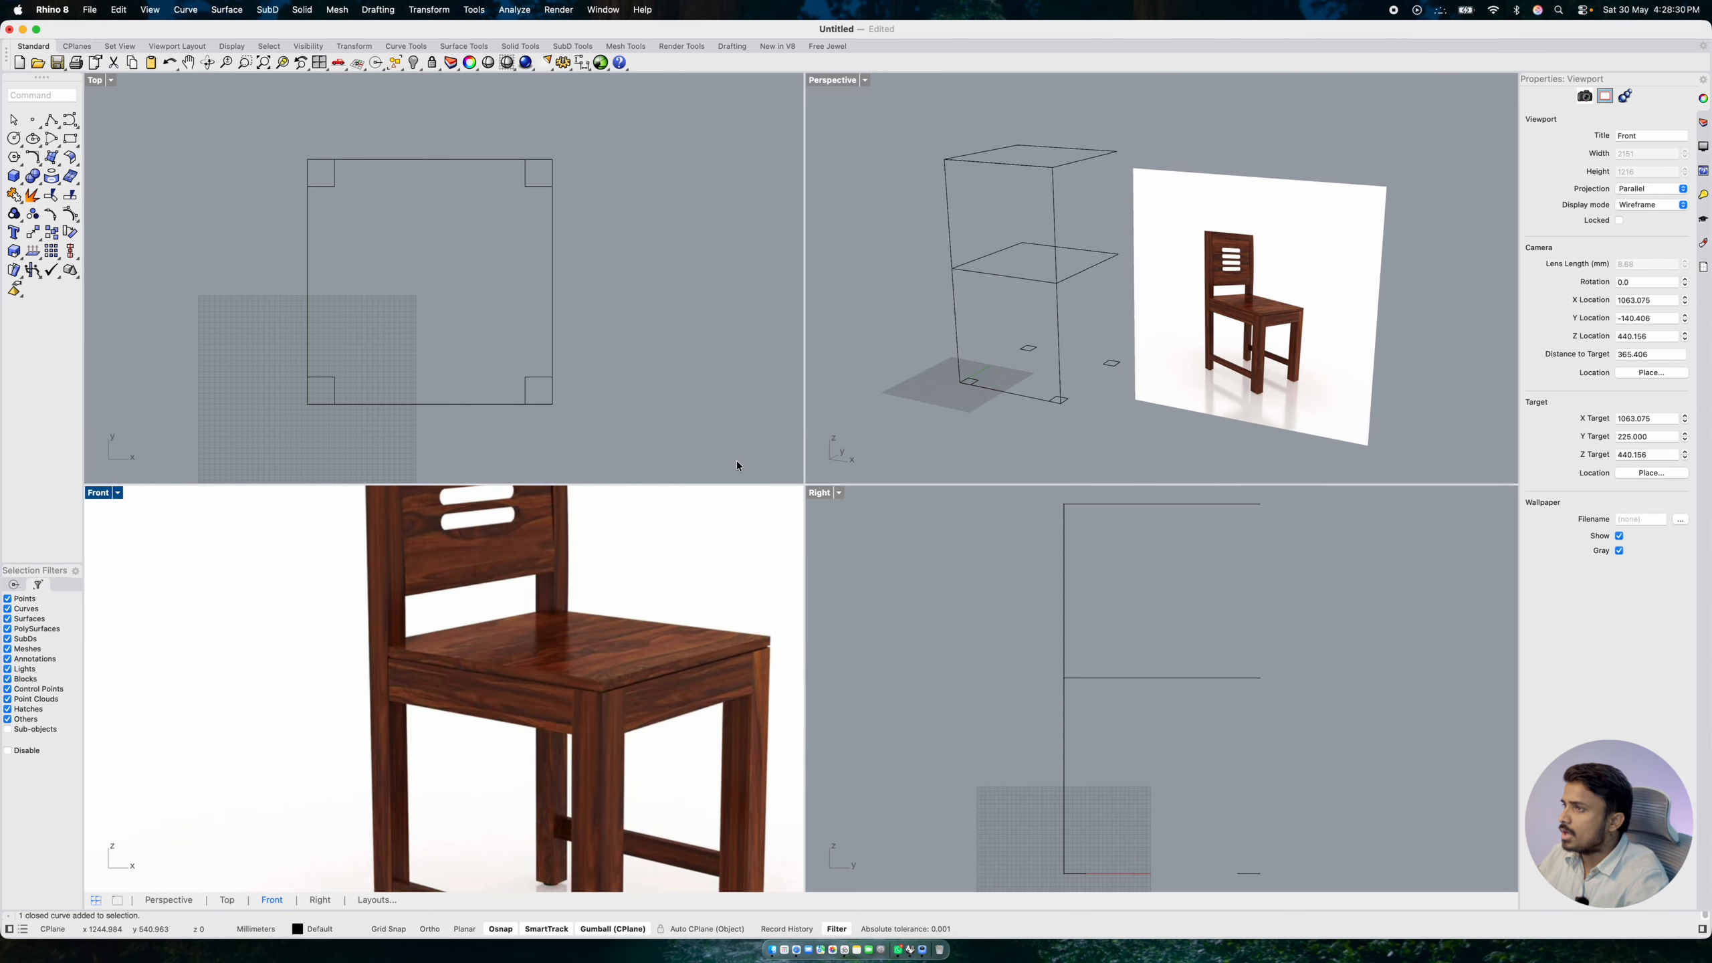
scroll(1027, 262, up, 4)
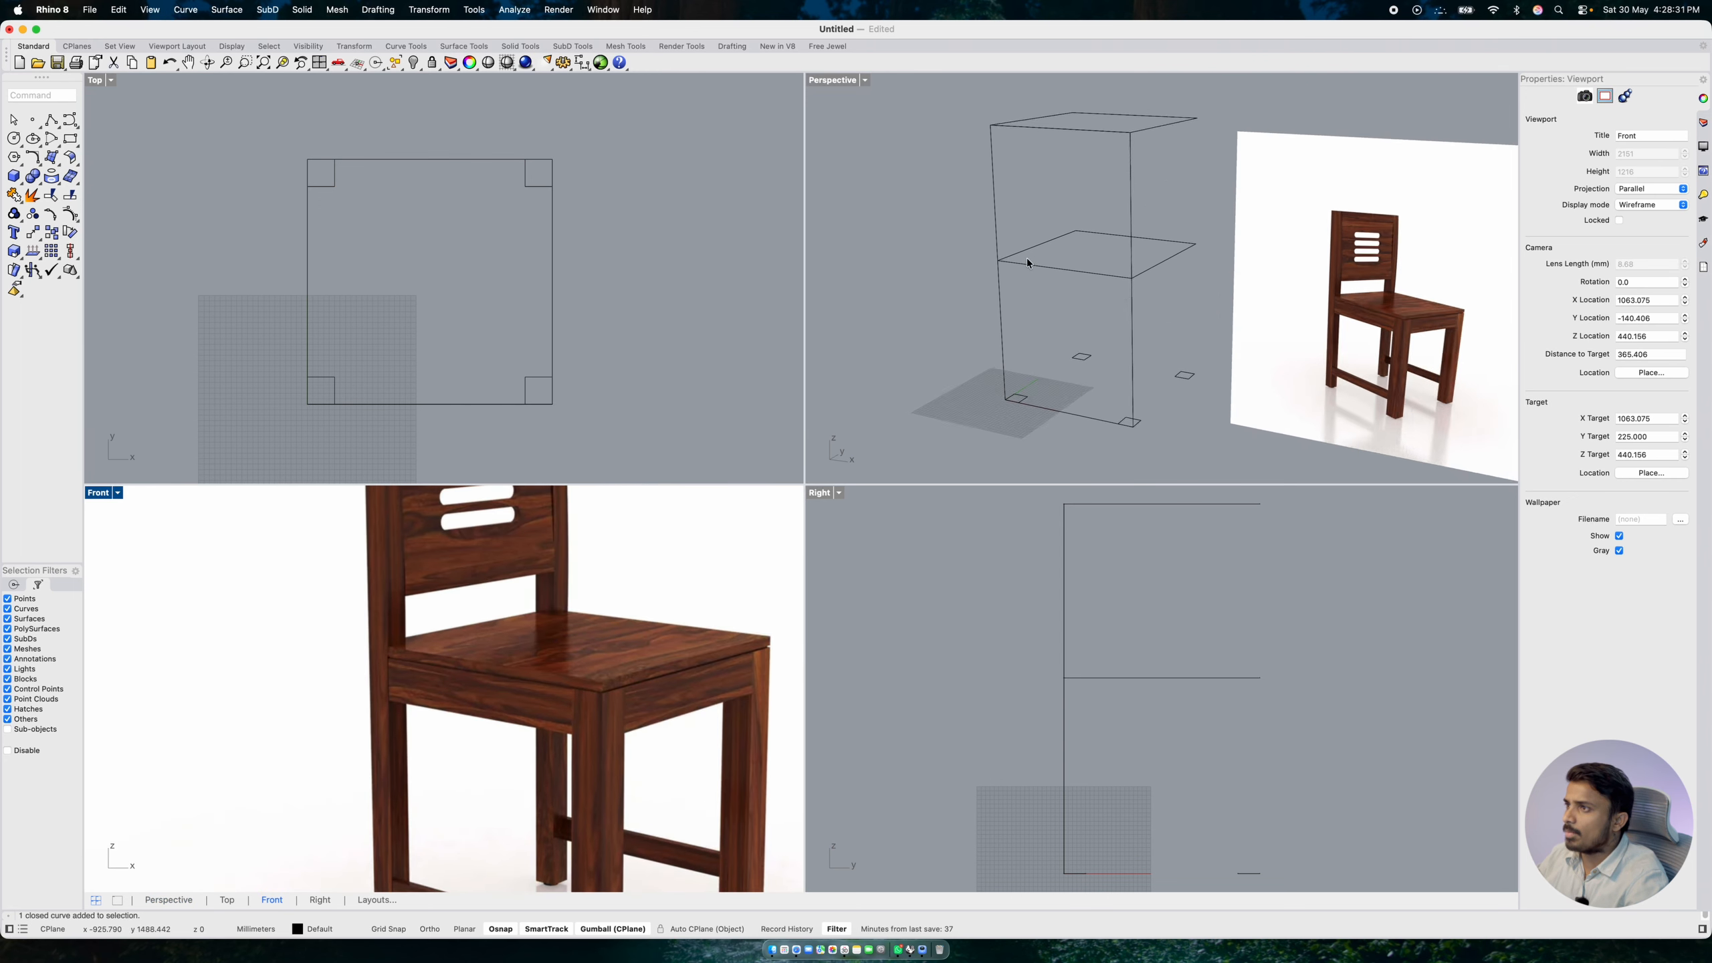
click(1105, 254)
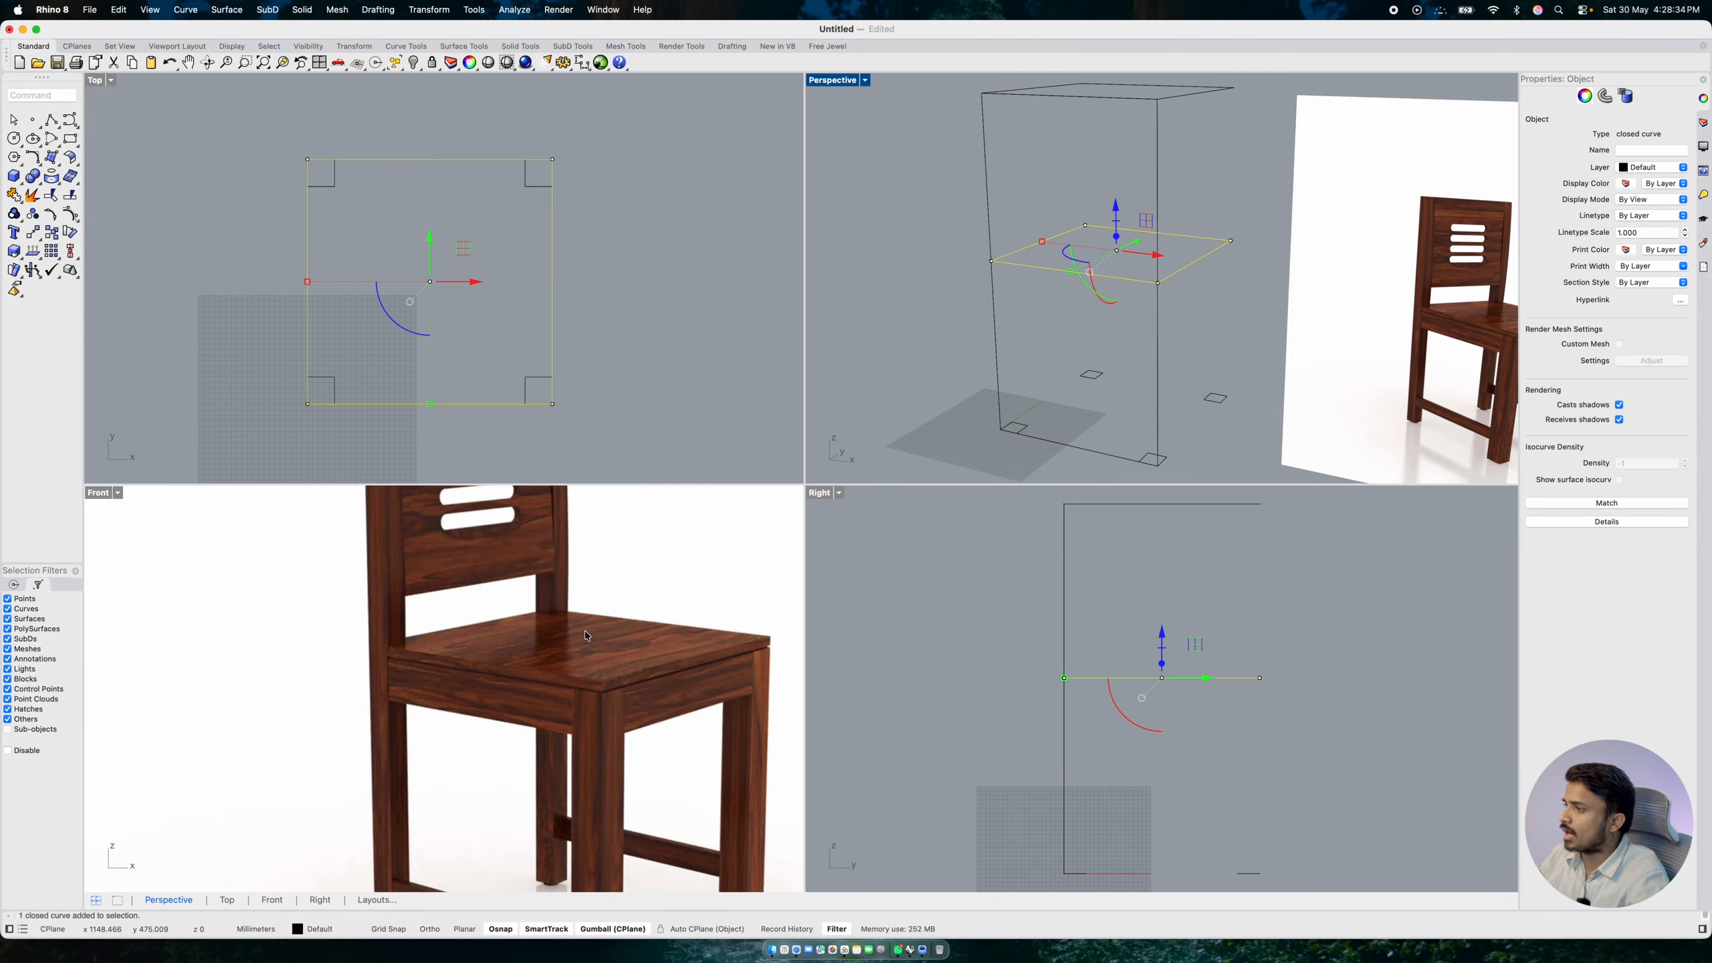
scroll(606, 607, down, 5)
scroll(626, 586, up, 8)
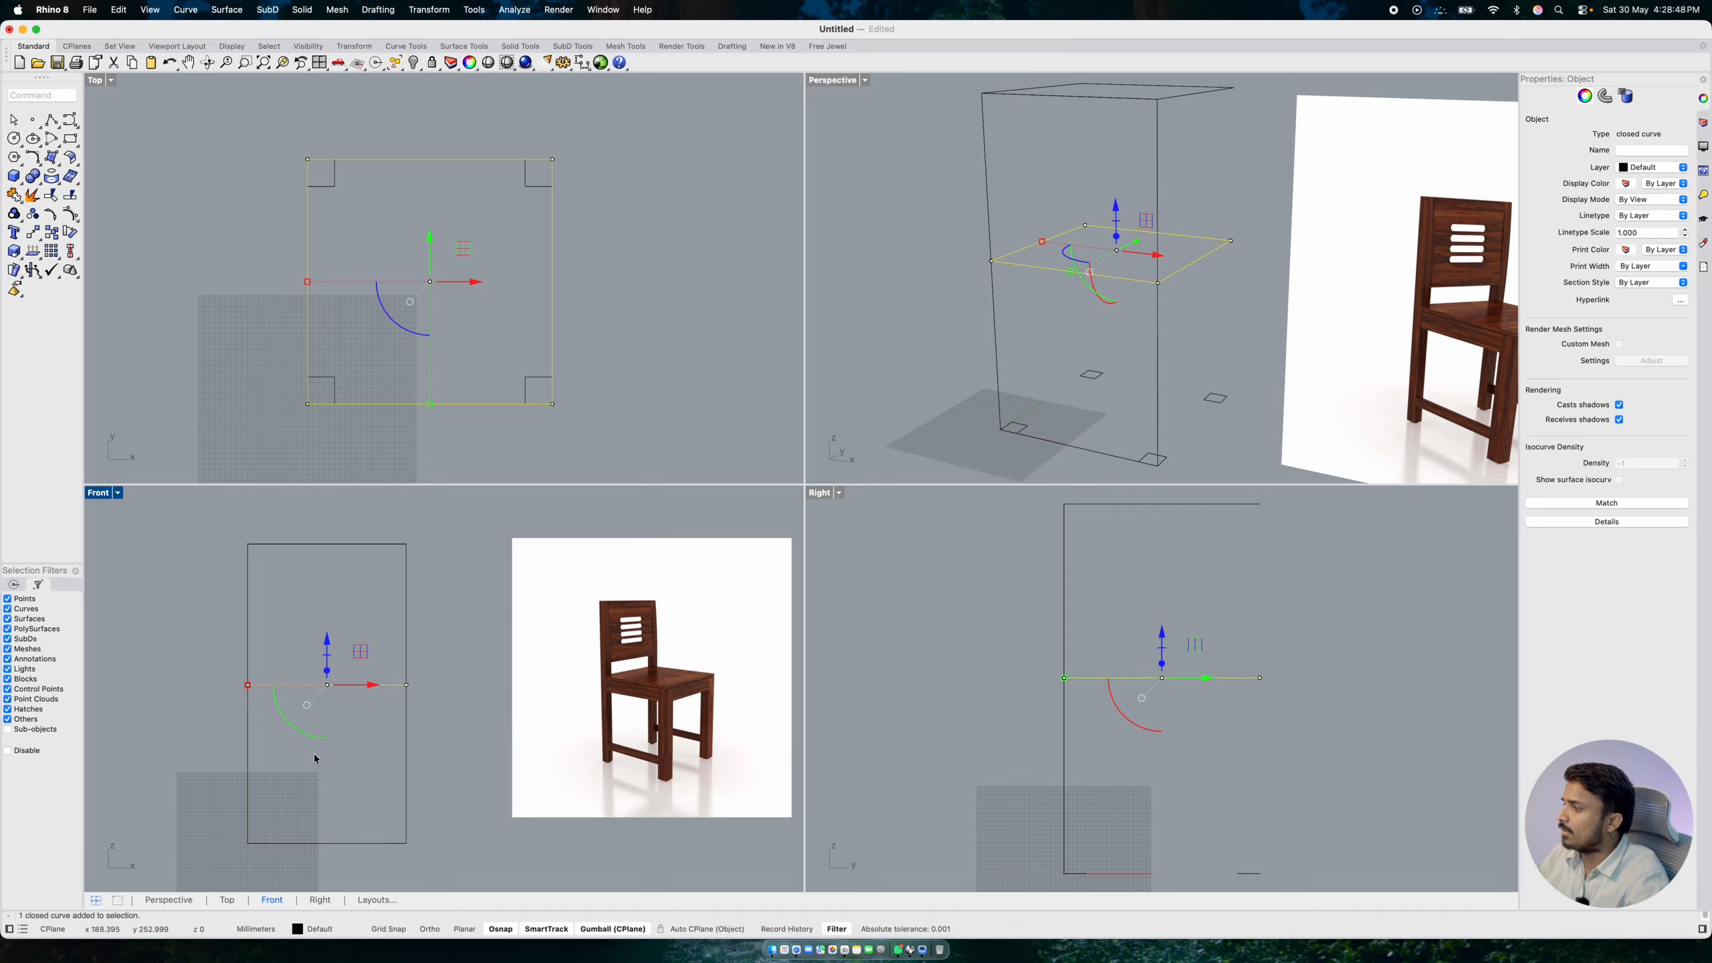
click(353, 775)
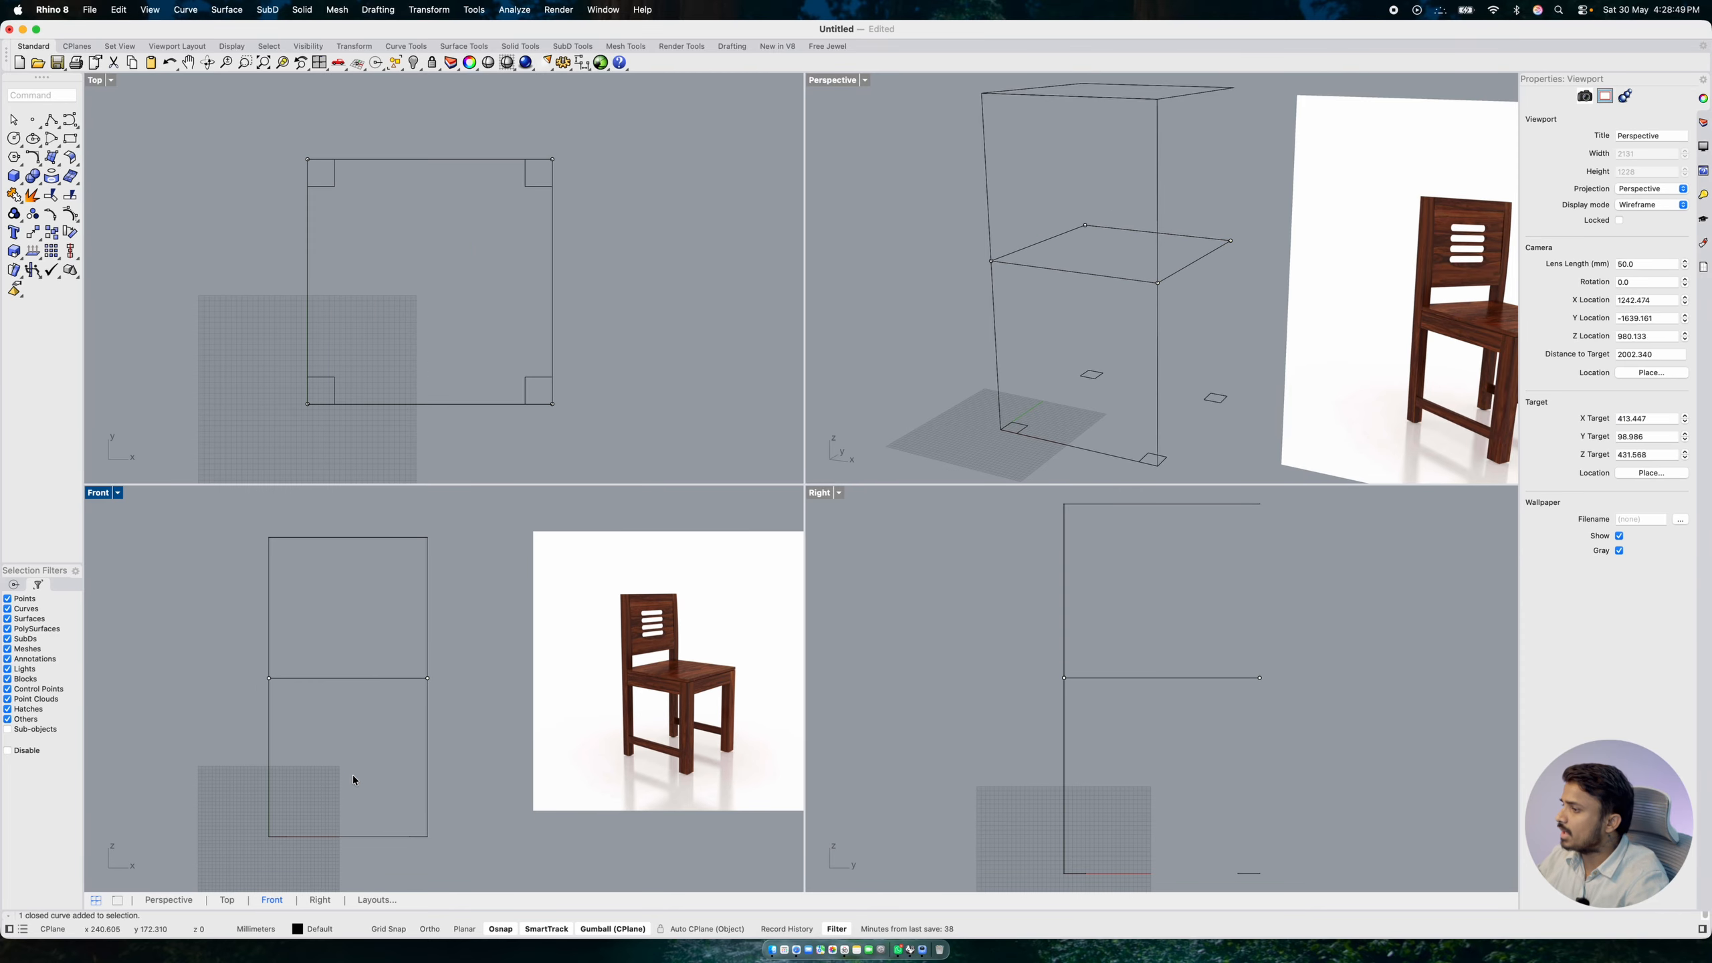
- Try drawing a 25 mm wide rectangle in the Front viewport from the guide's lower-left corner up to the seat-height square
click(69, 141)
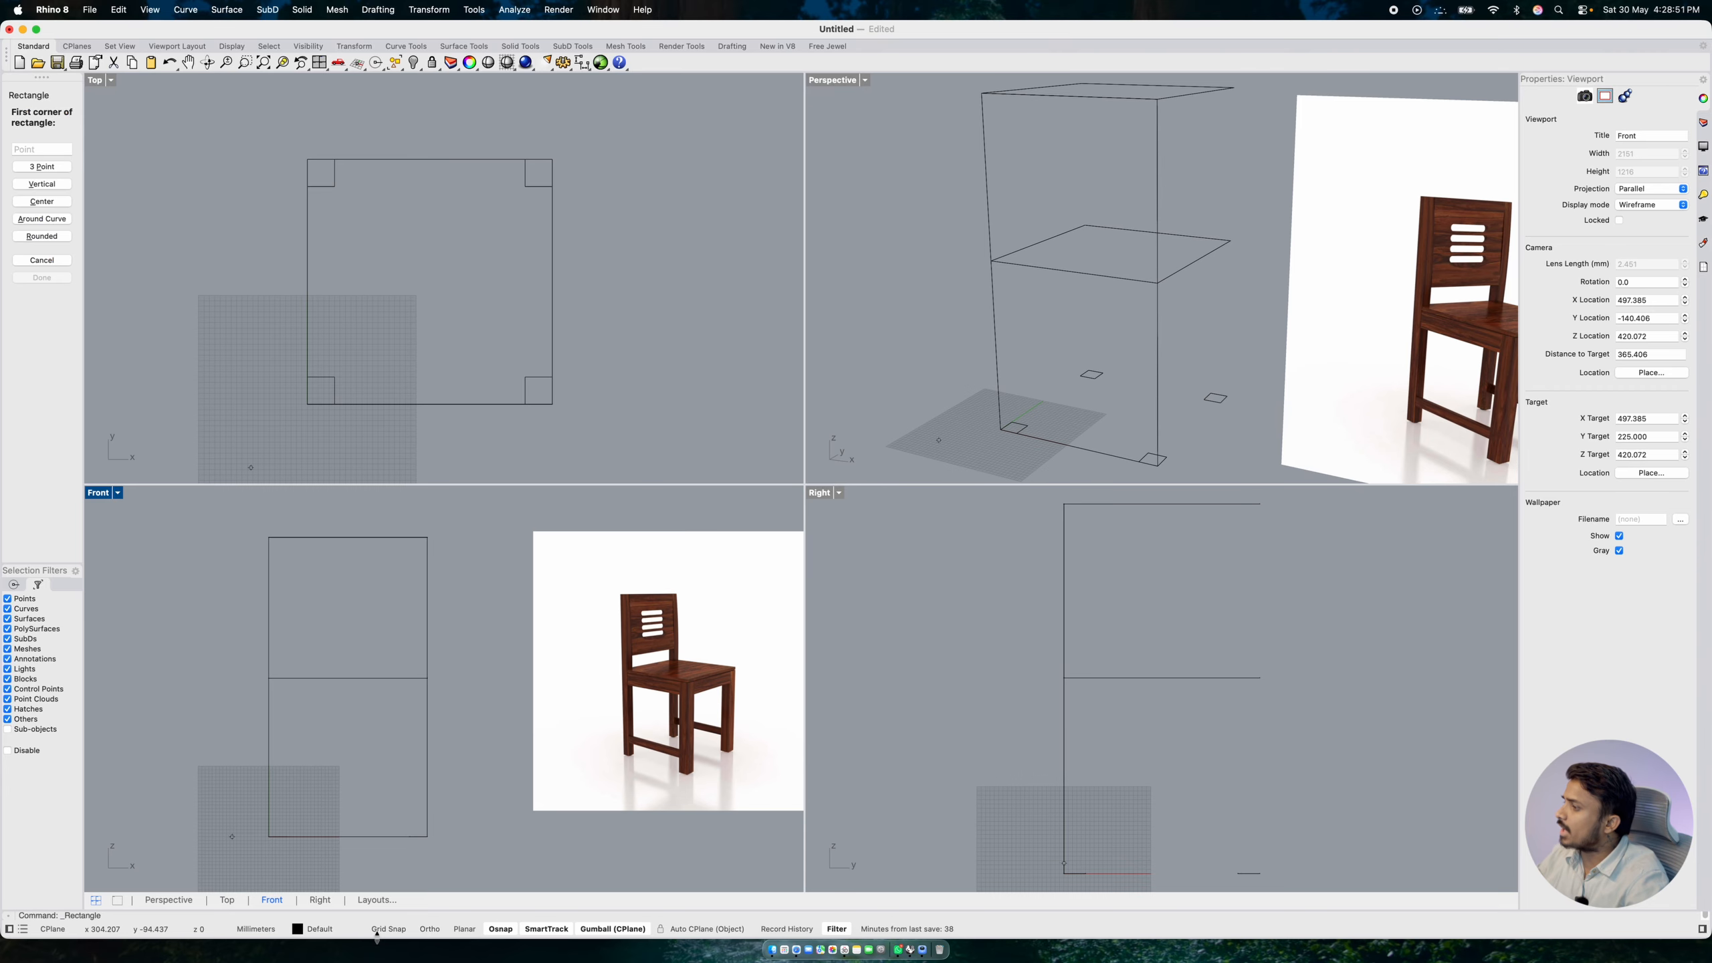
click(276, 836)
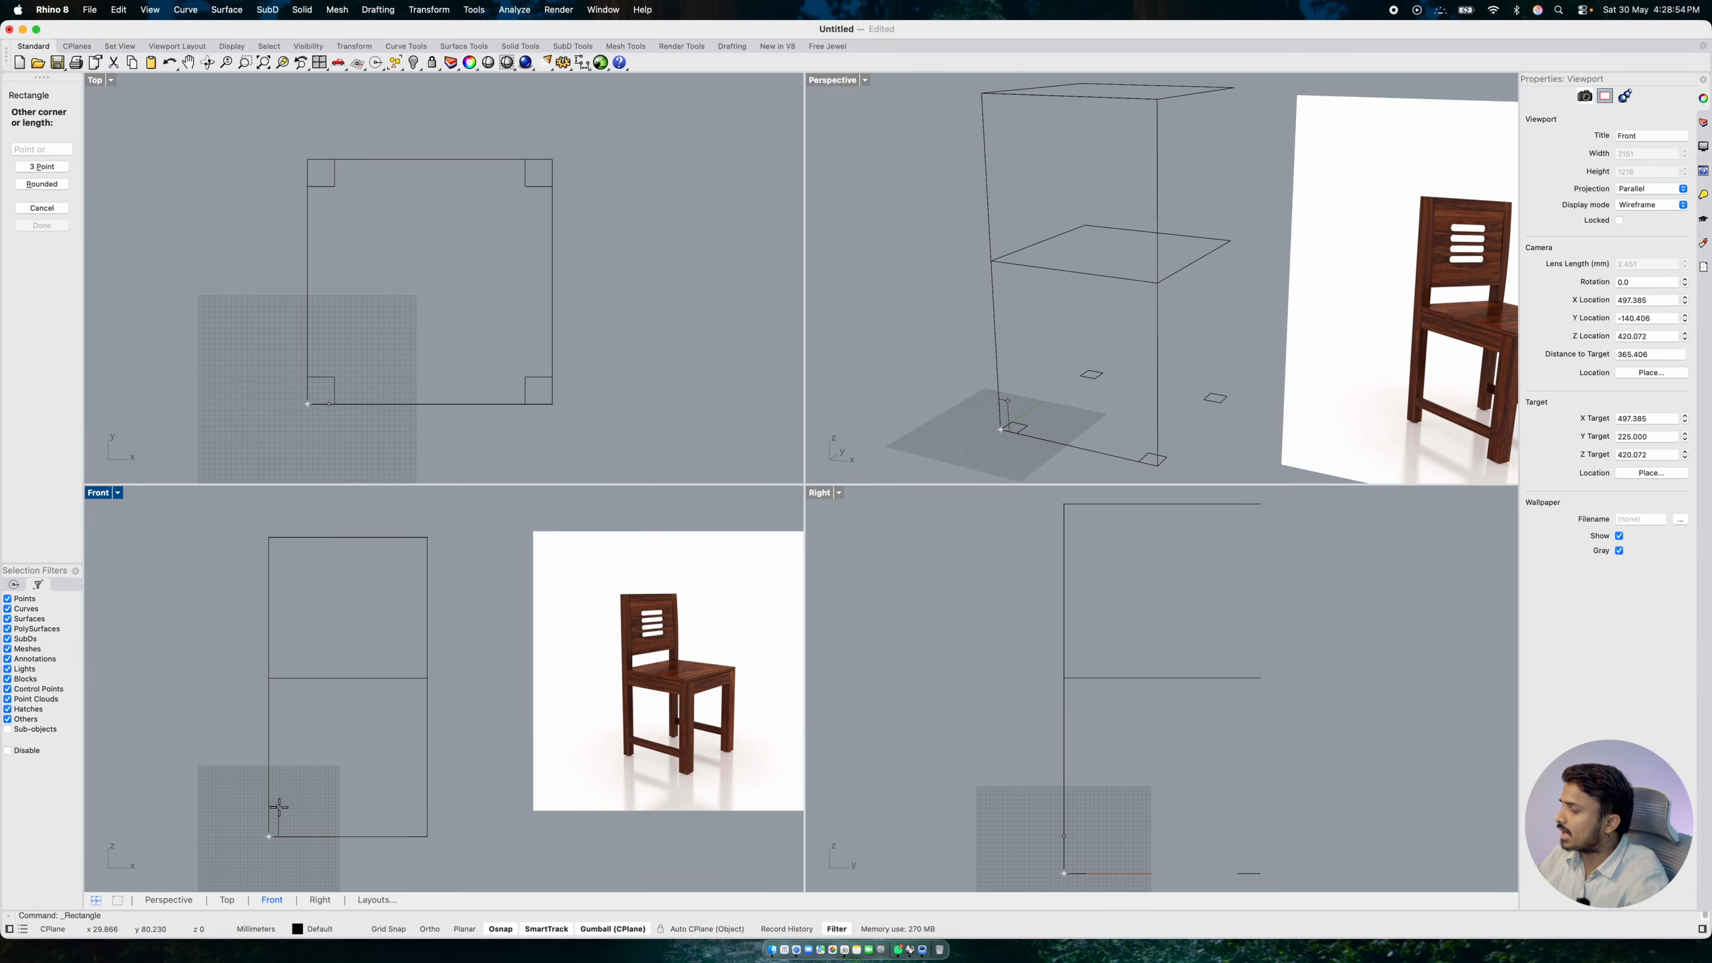
scroll(290, 785, up, 10)
scroll(375, 733, up, 2)
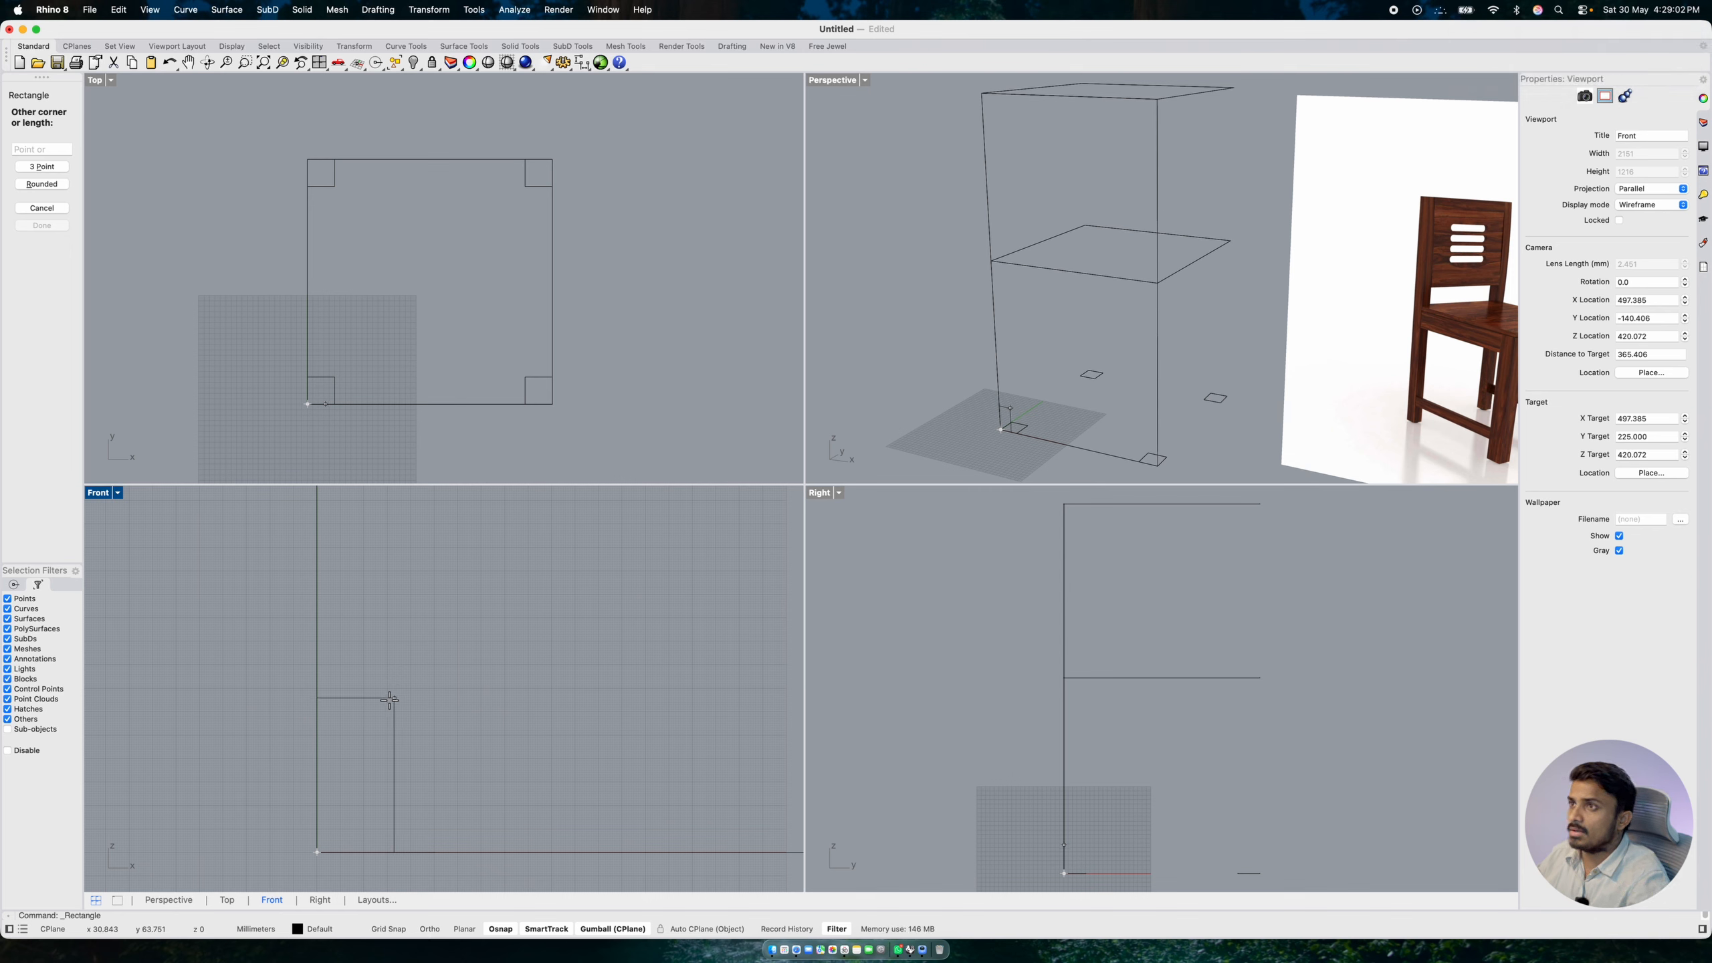
text(2)
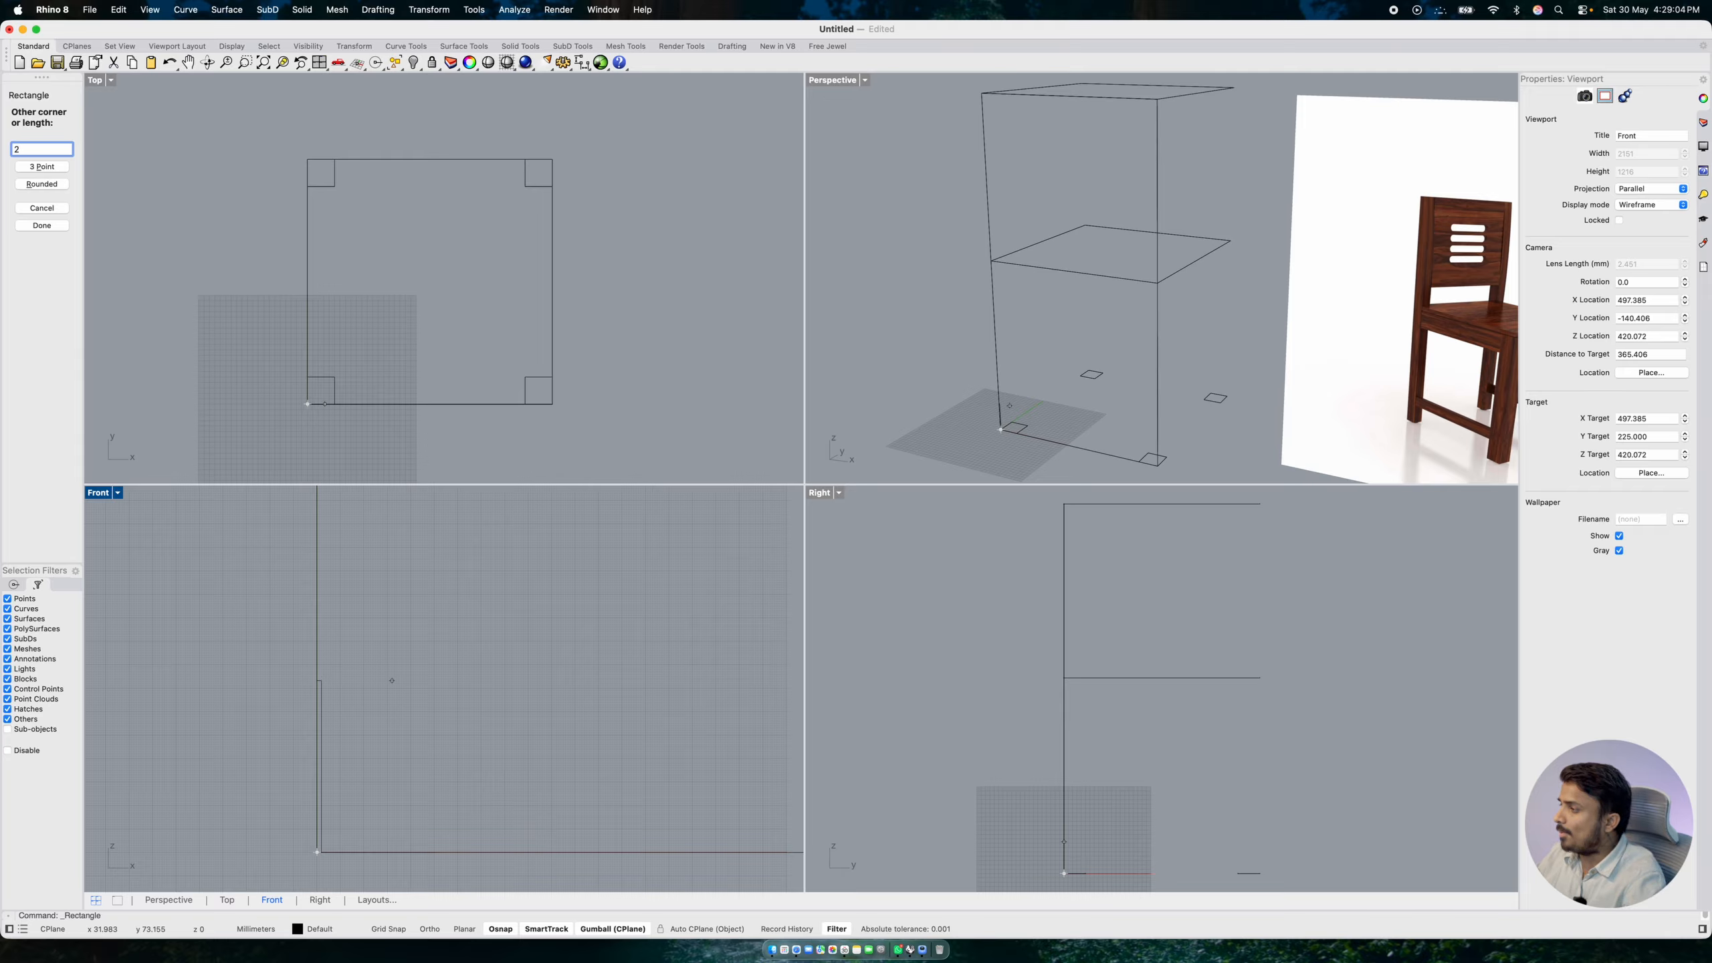
text(5)
key(Return)
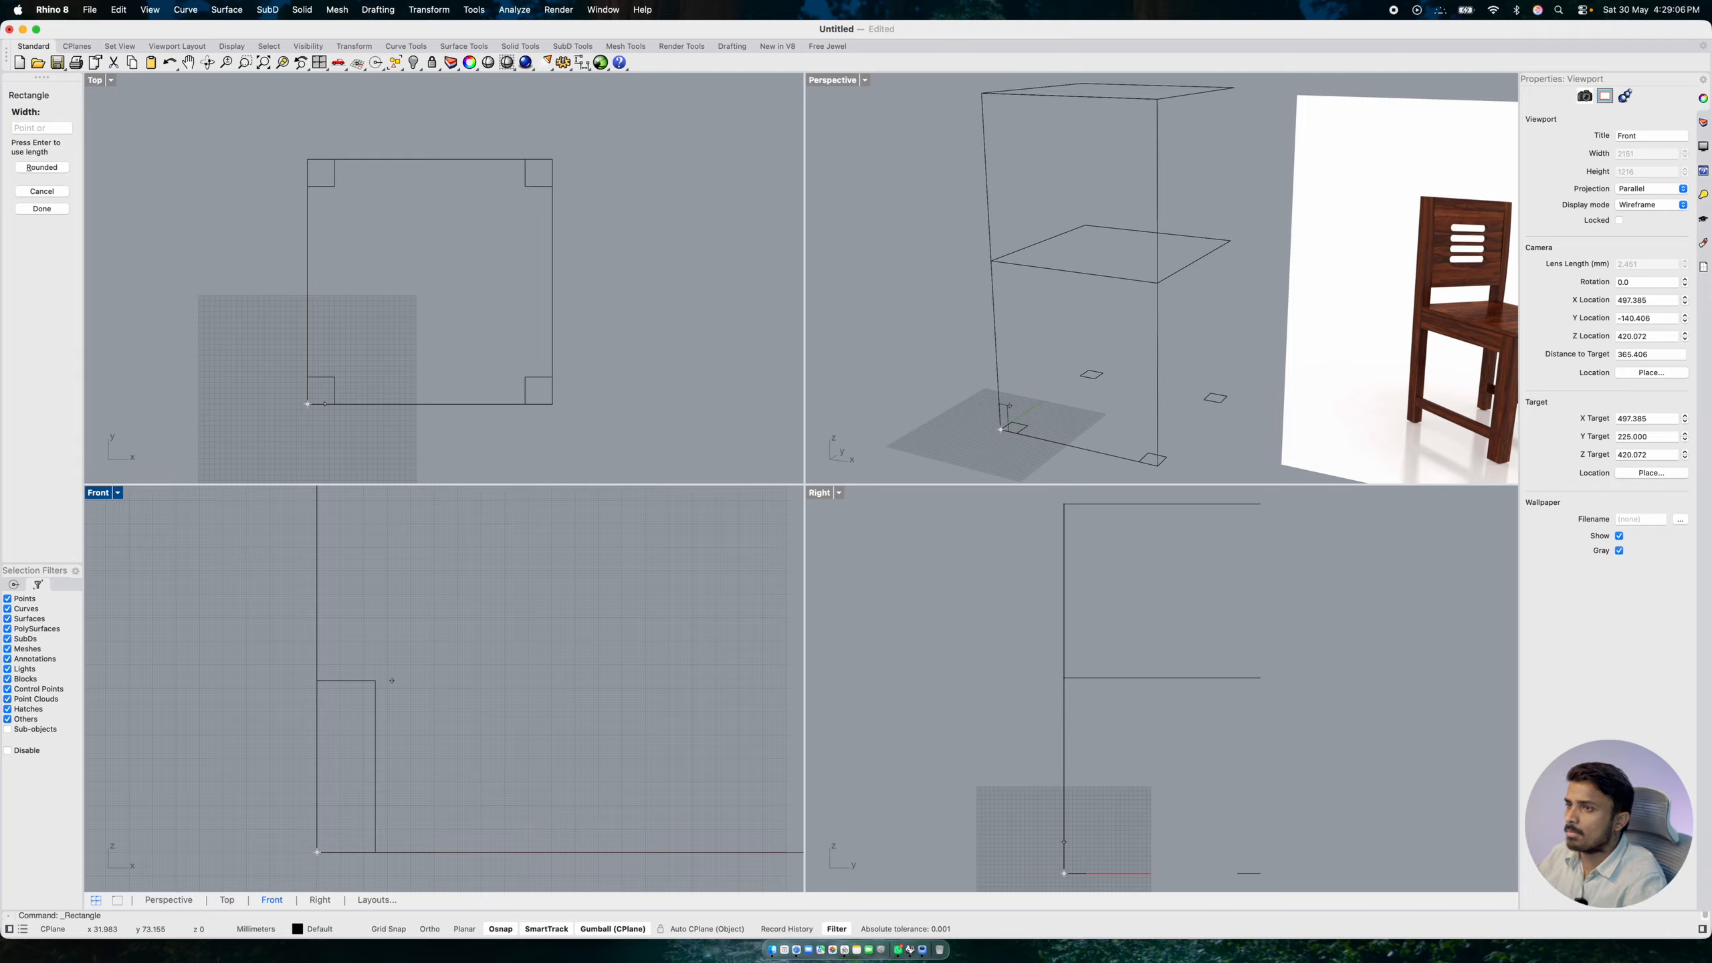
scroll(391, 680, down, 5)
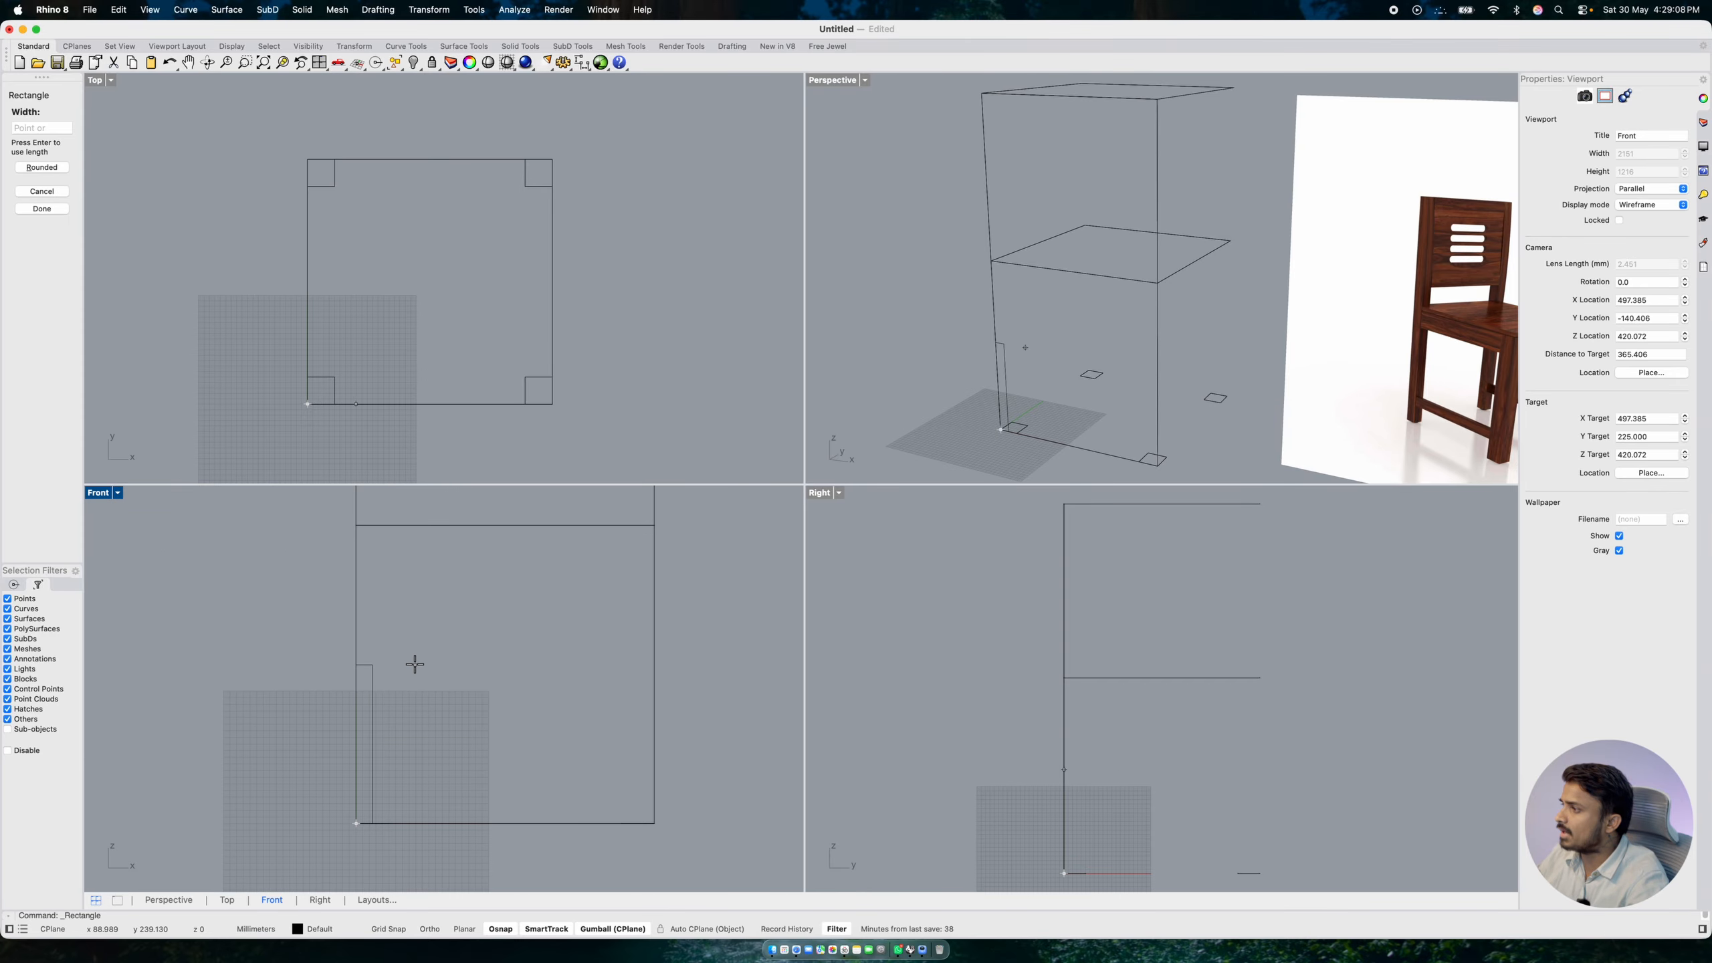
click(375, 525)
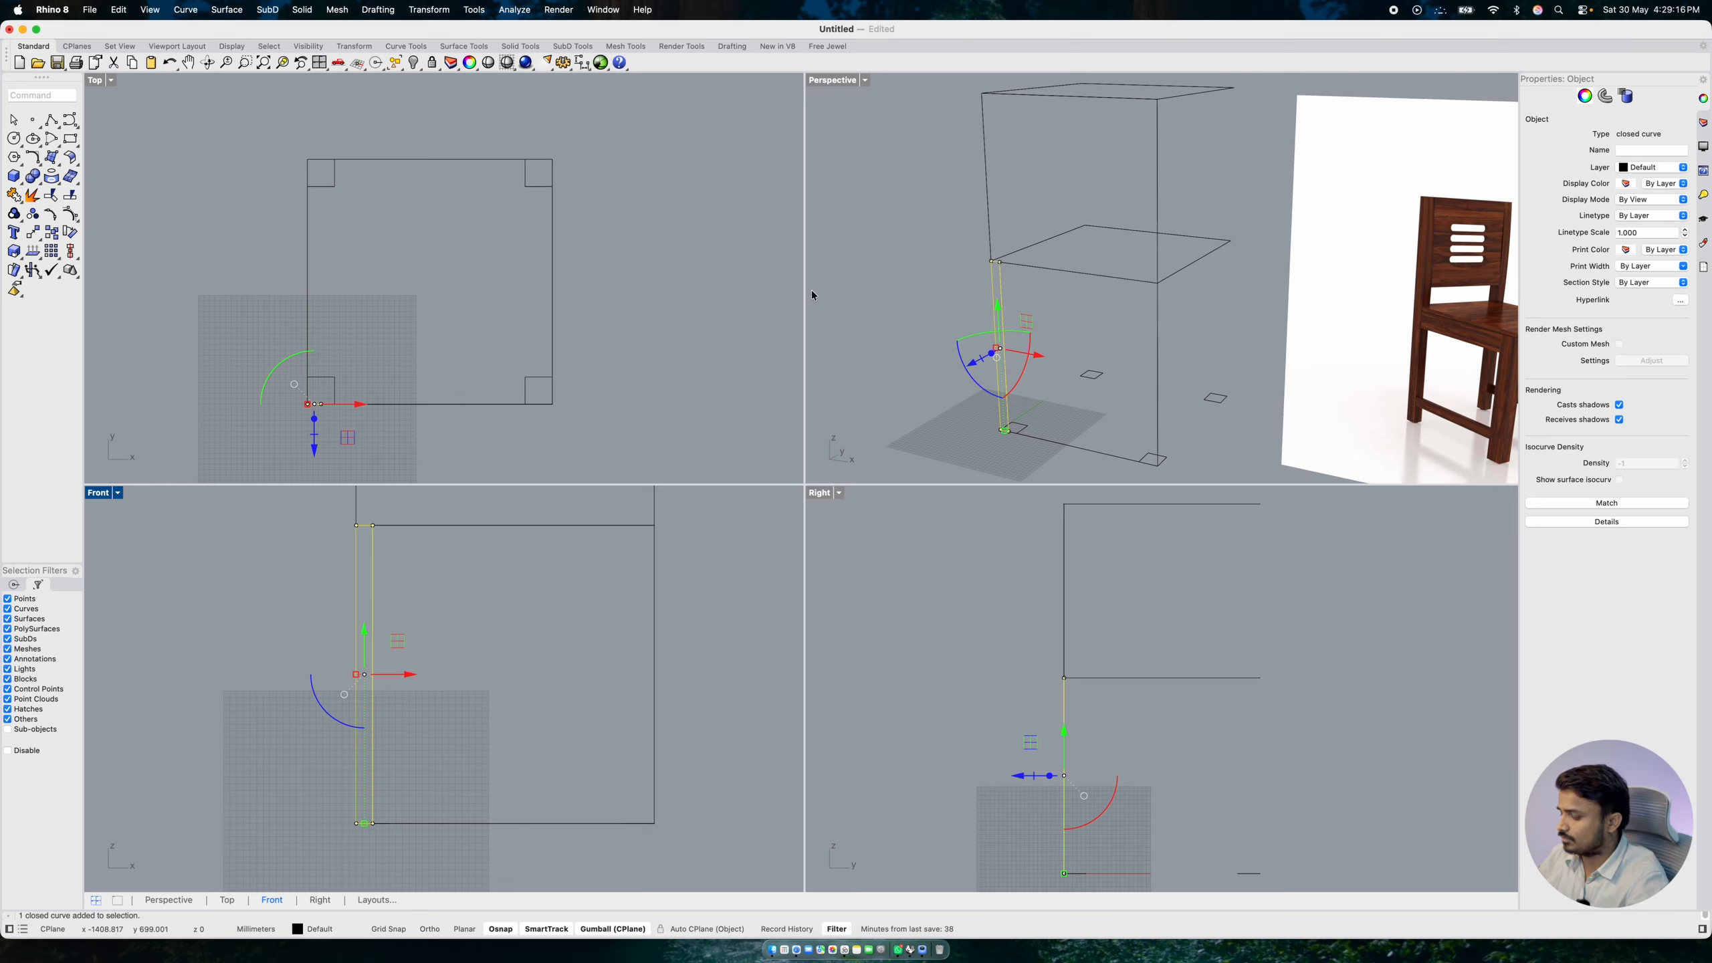
key(super+z)
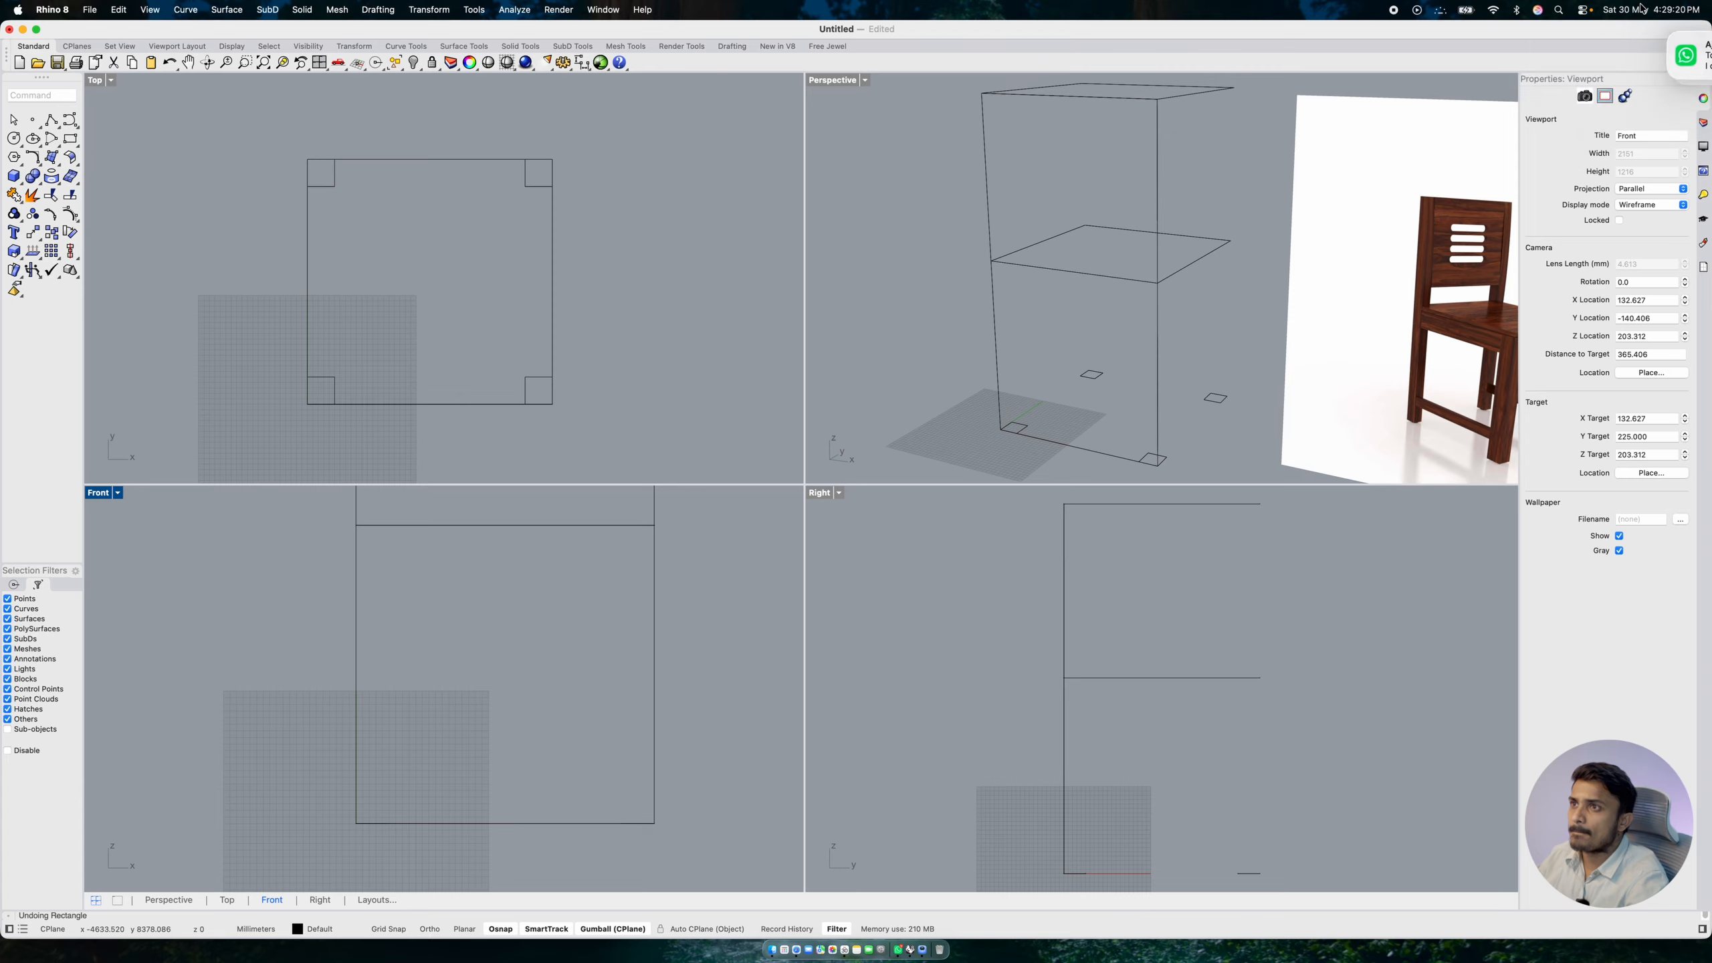
- Draw a 25 × 50 mm upright rectangle at the tall guide rectangle's lower-left corner in the Front viewport
scroll(550, 621, down, 6)
right_drag(550, 621, 540, 664)
scroll(526, 683, up, 4)
scroll(487, 723, up, 4)
right_drag(487, 723, 488, 674)
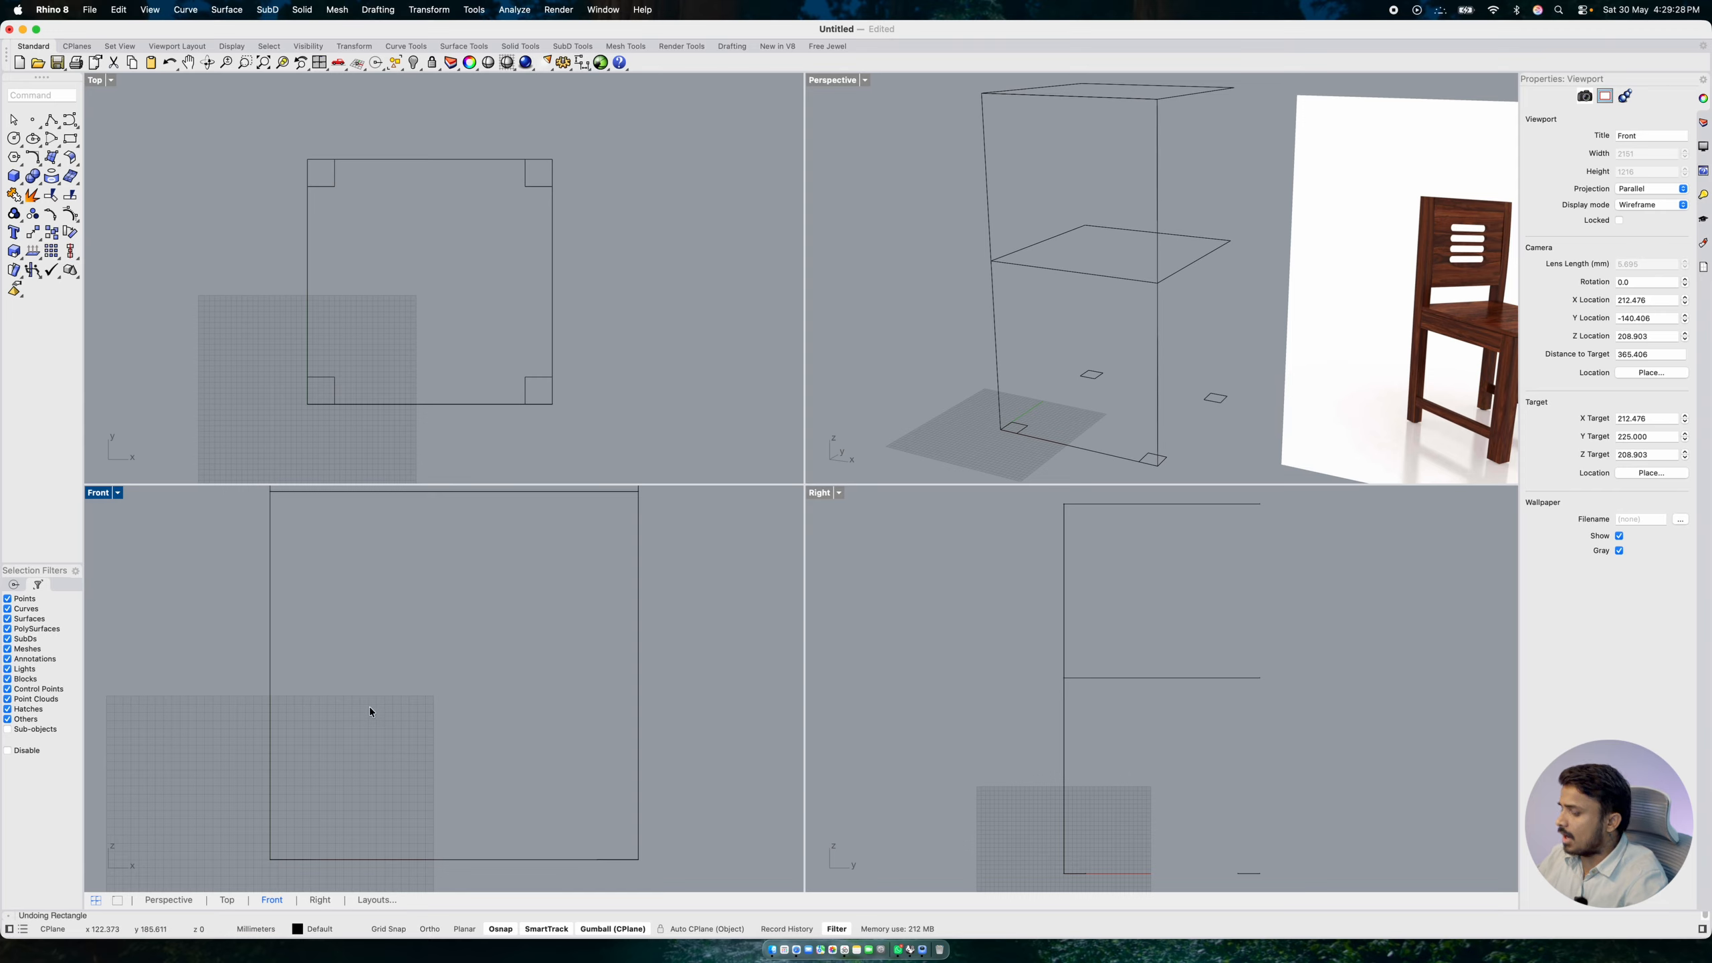
text(c)
key(Return)
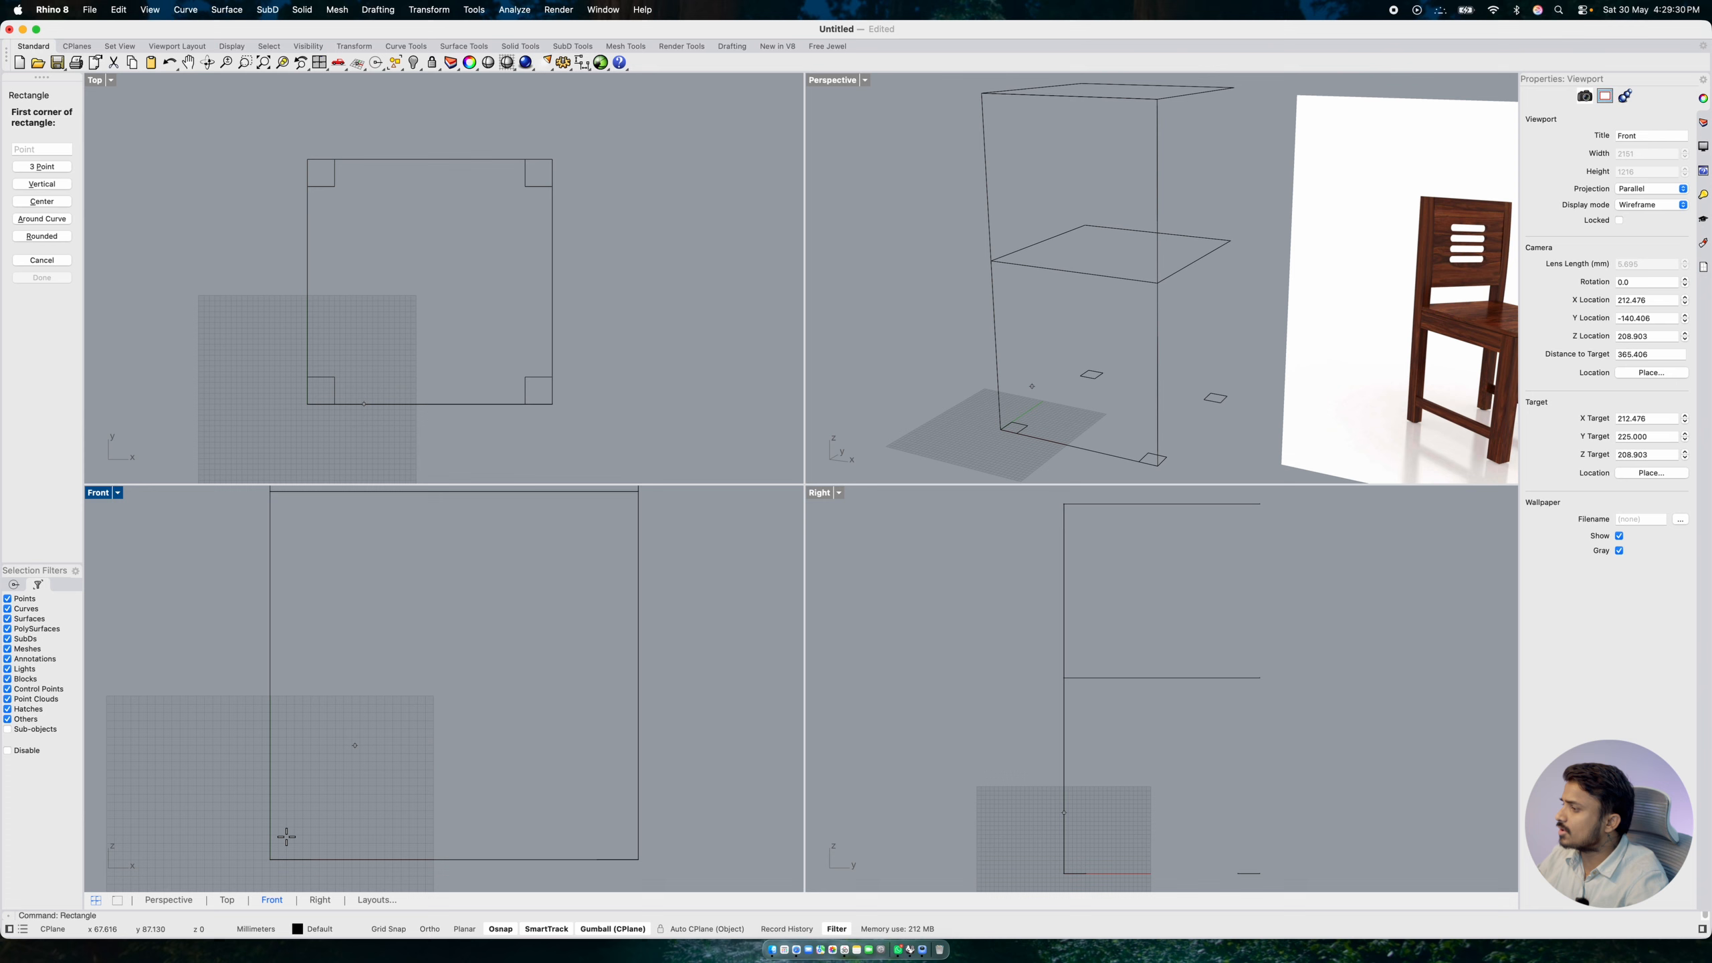
click(271, 859)
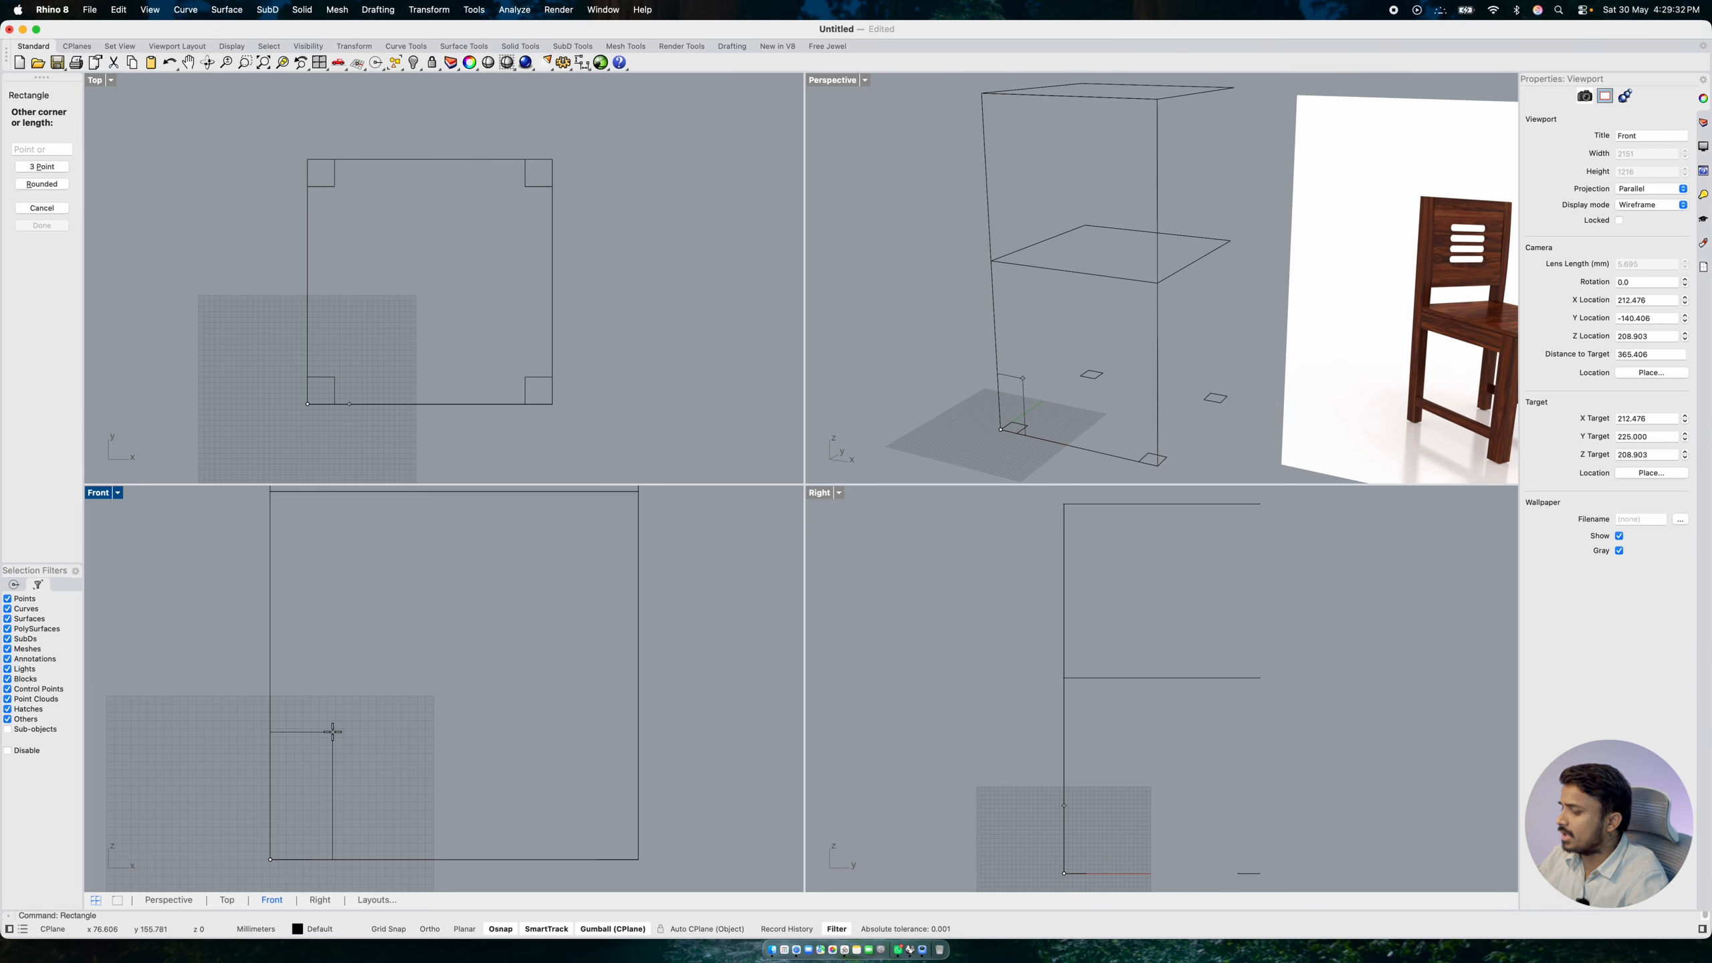
text(18)
key(Return)
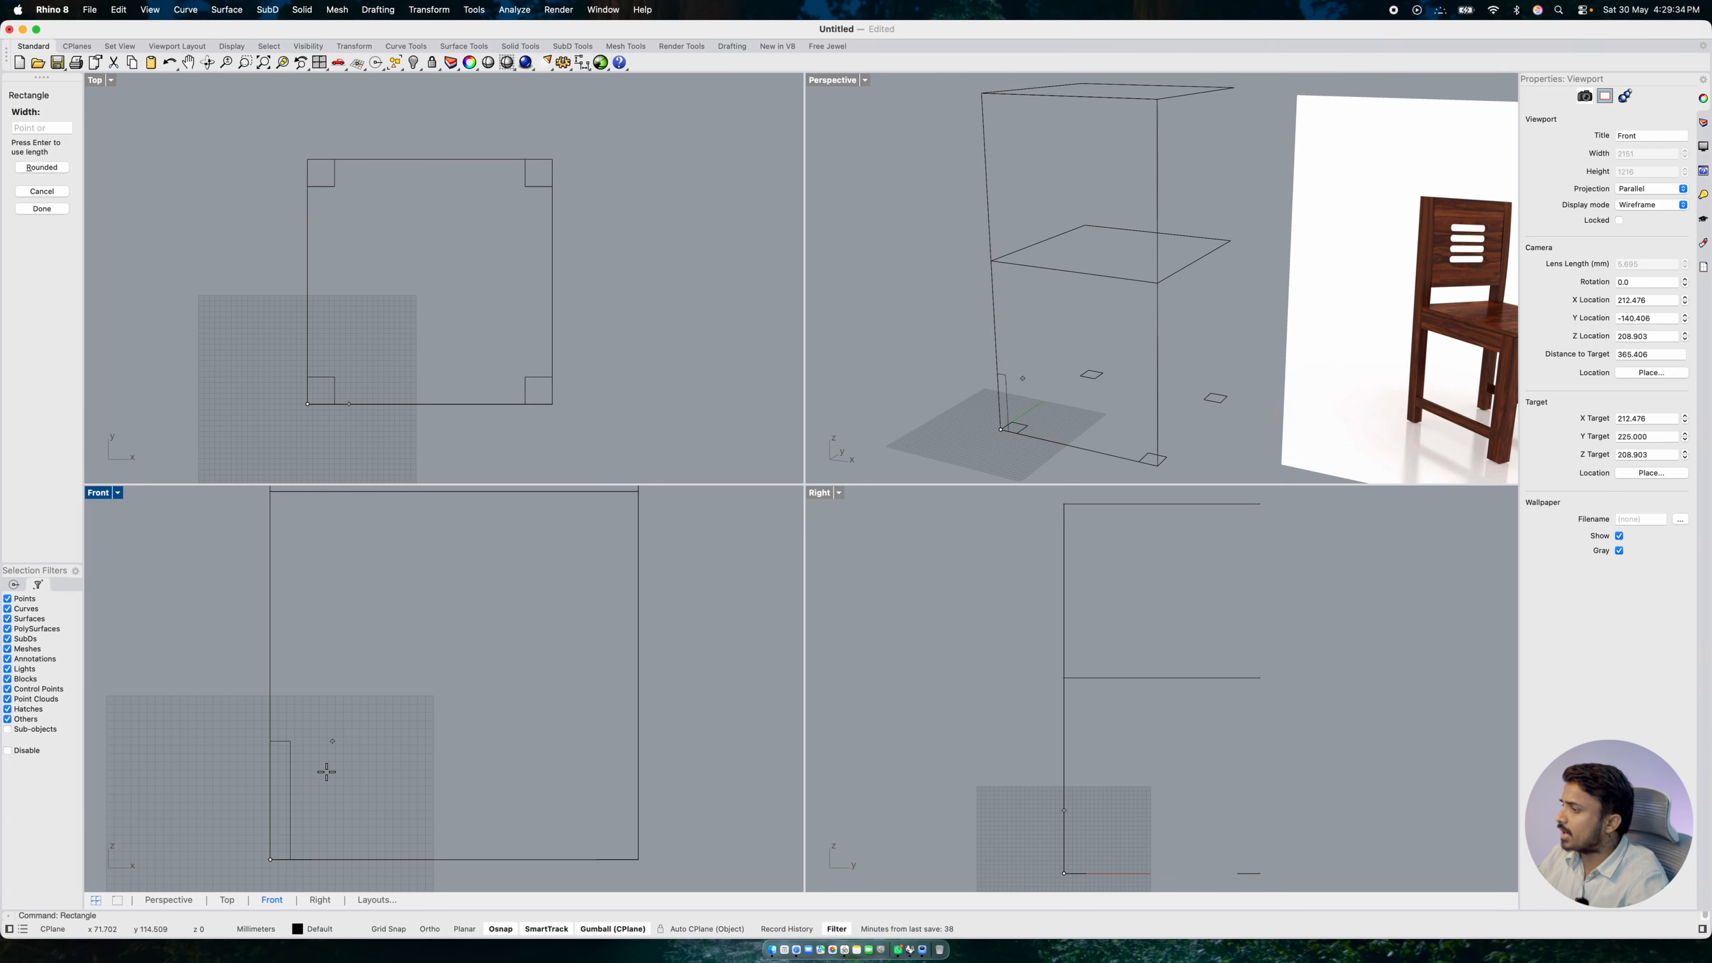
text(5)
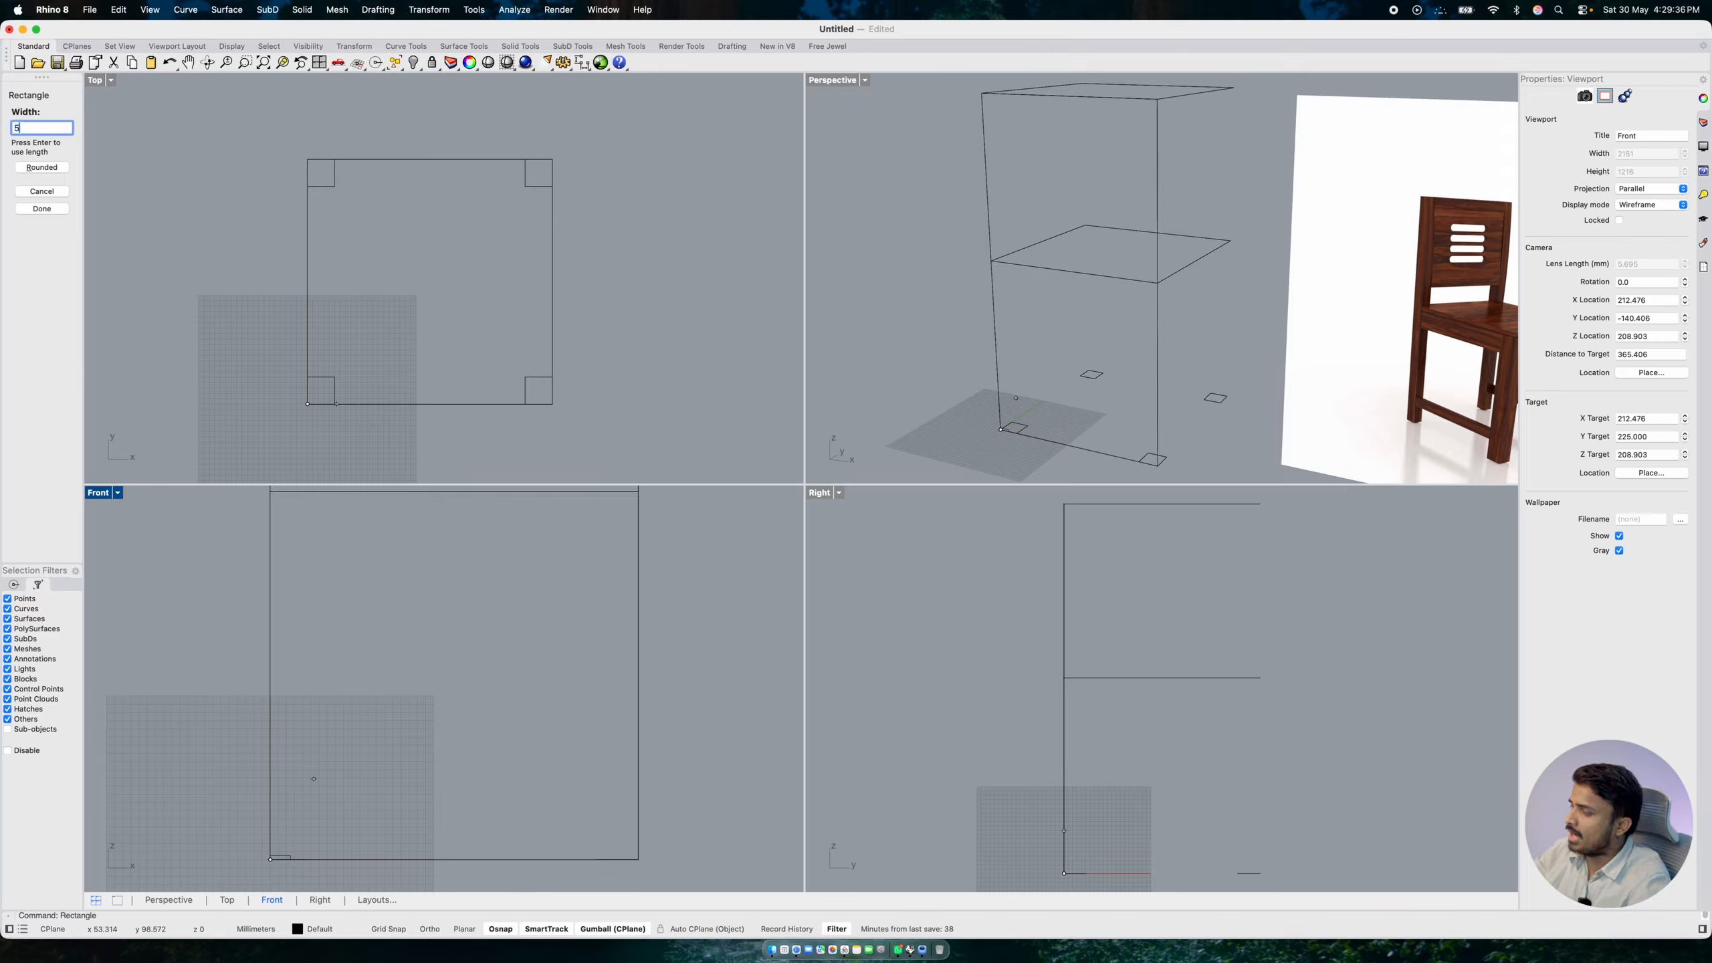
text(0)
key(Return)
- Mirror a copy of the 25 × 50 mm rectangle across a vertical line through the base edge's midpoint in the Front viewport
drag(309, 805, 278, 841)
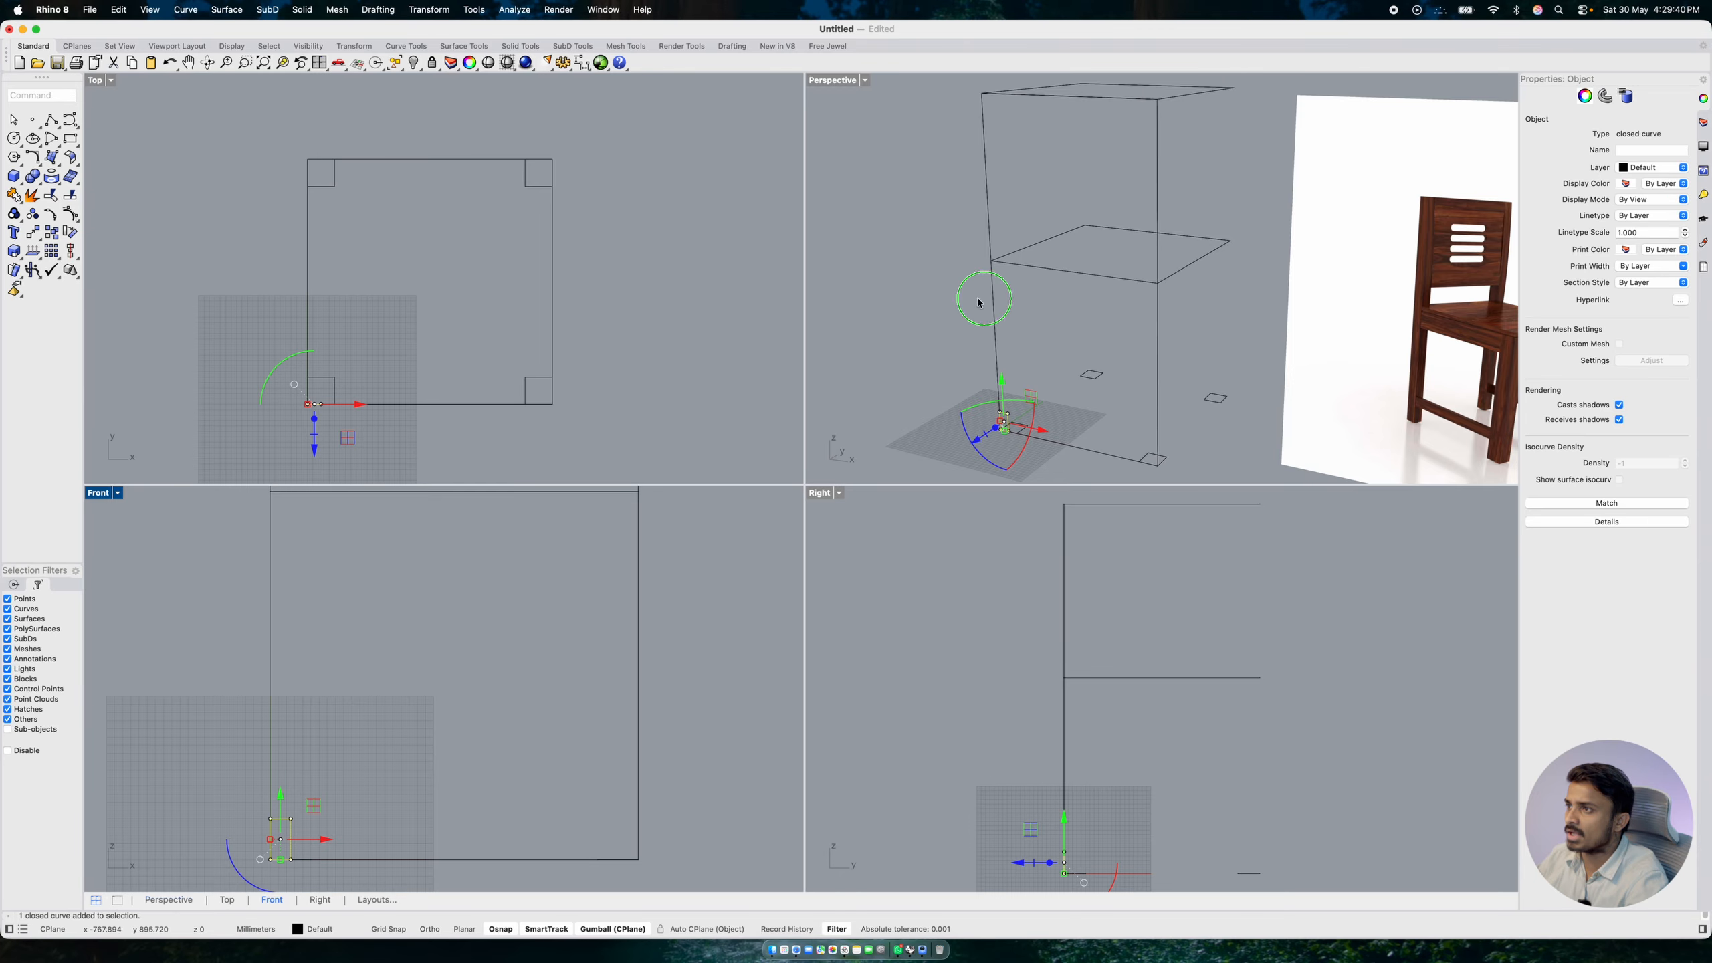
scroll(982, 294, down, 4)
scroll(1044, 328, up, 1)
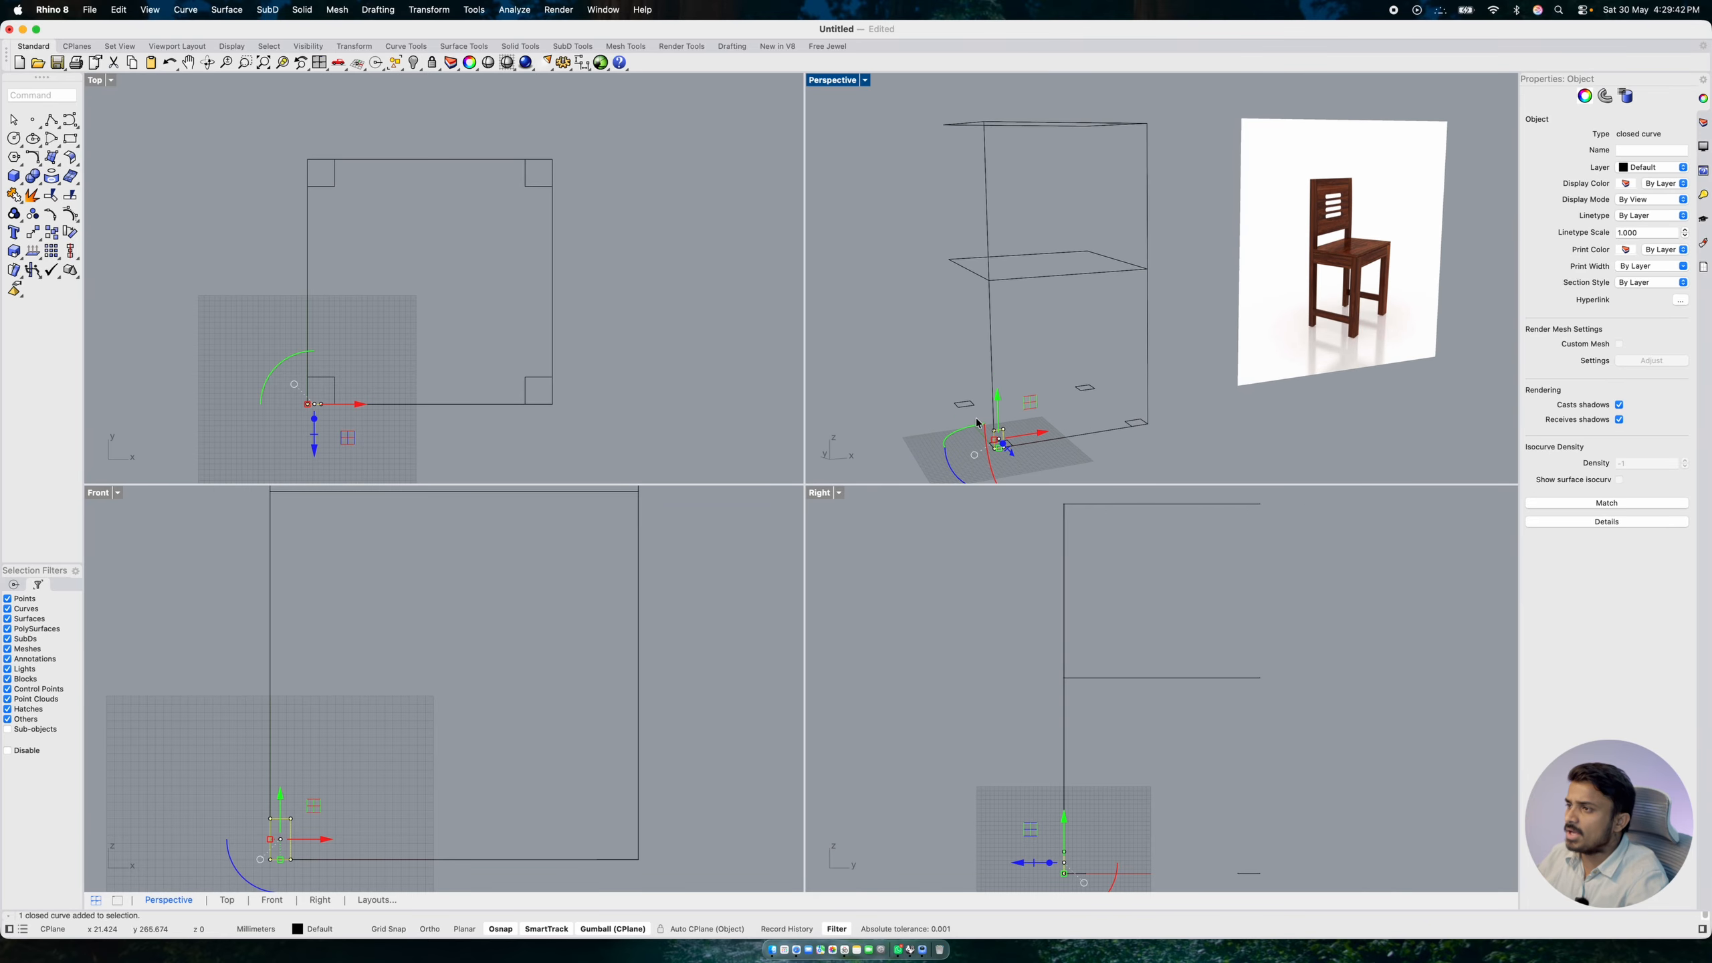
text(mir)
key(Return)
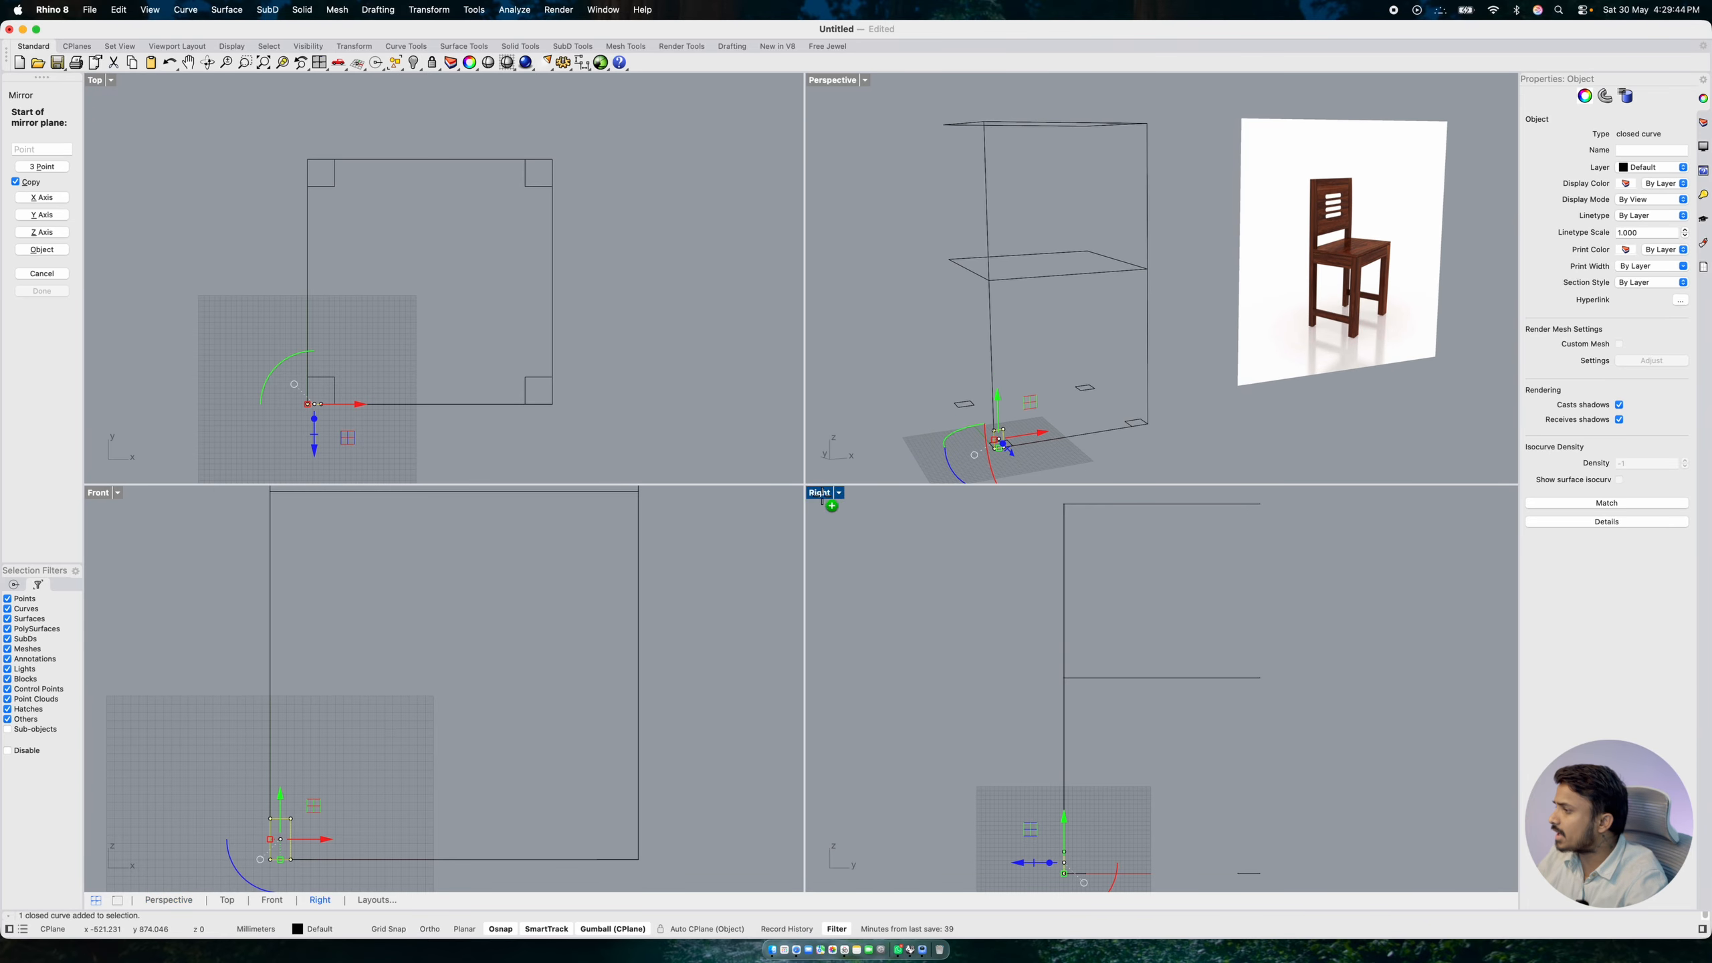
scroll(553, 724, down, 1)
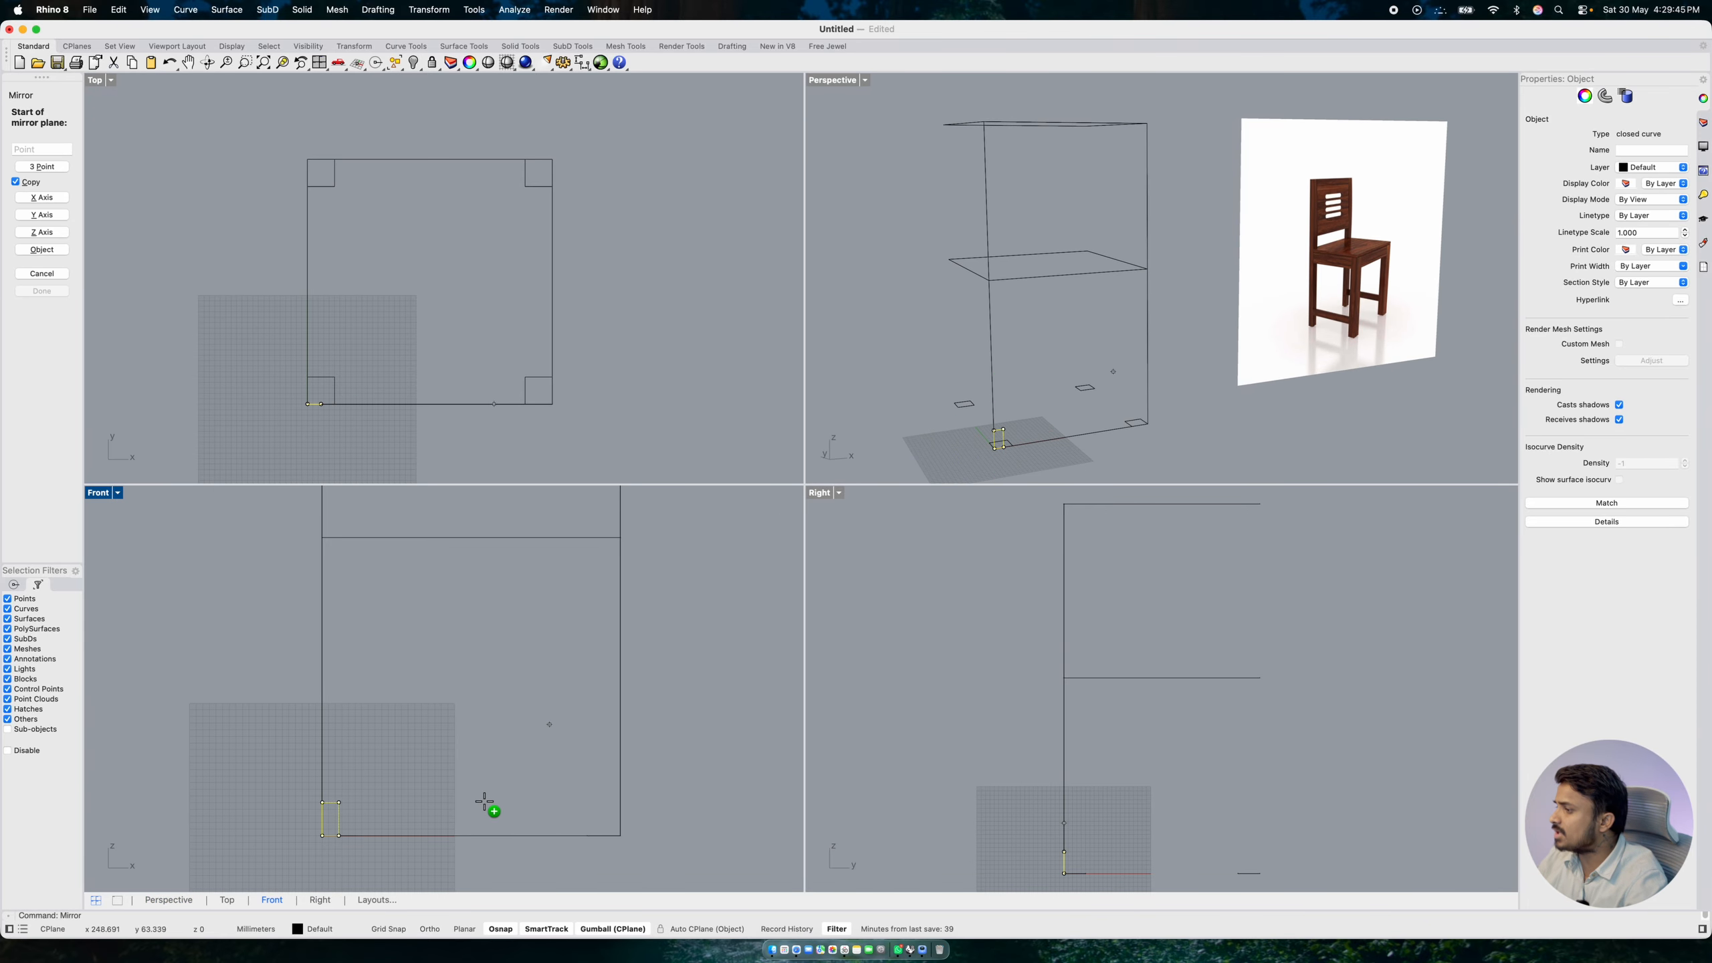
click(472, 834)
click(473, 776)
key(Escape)
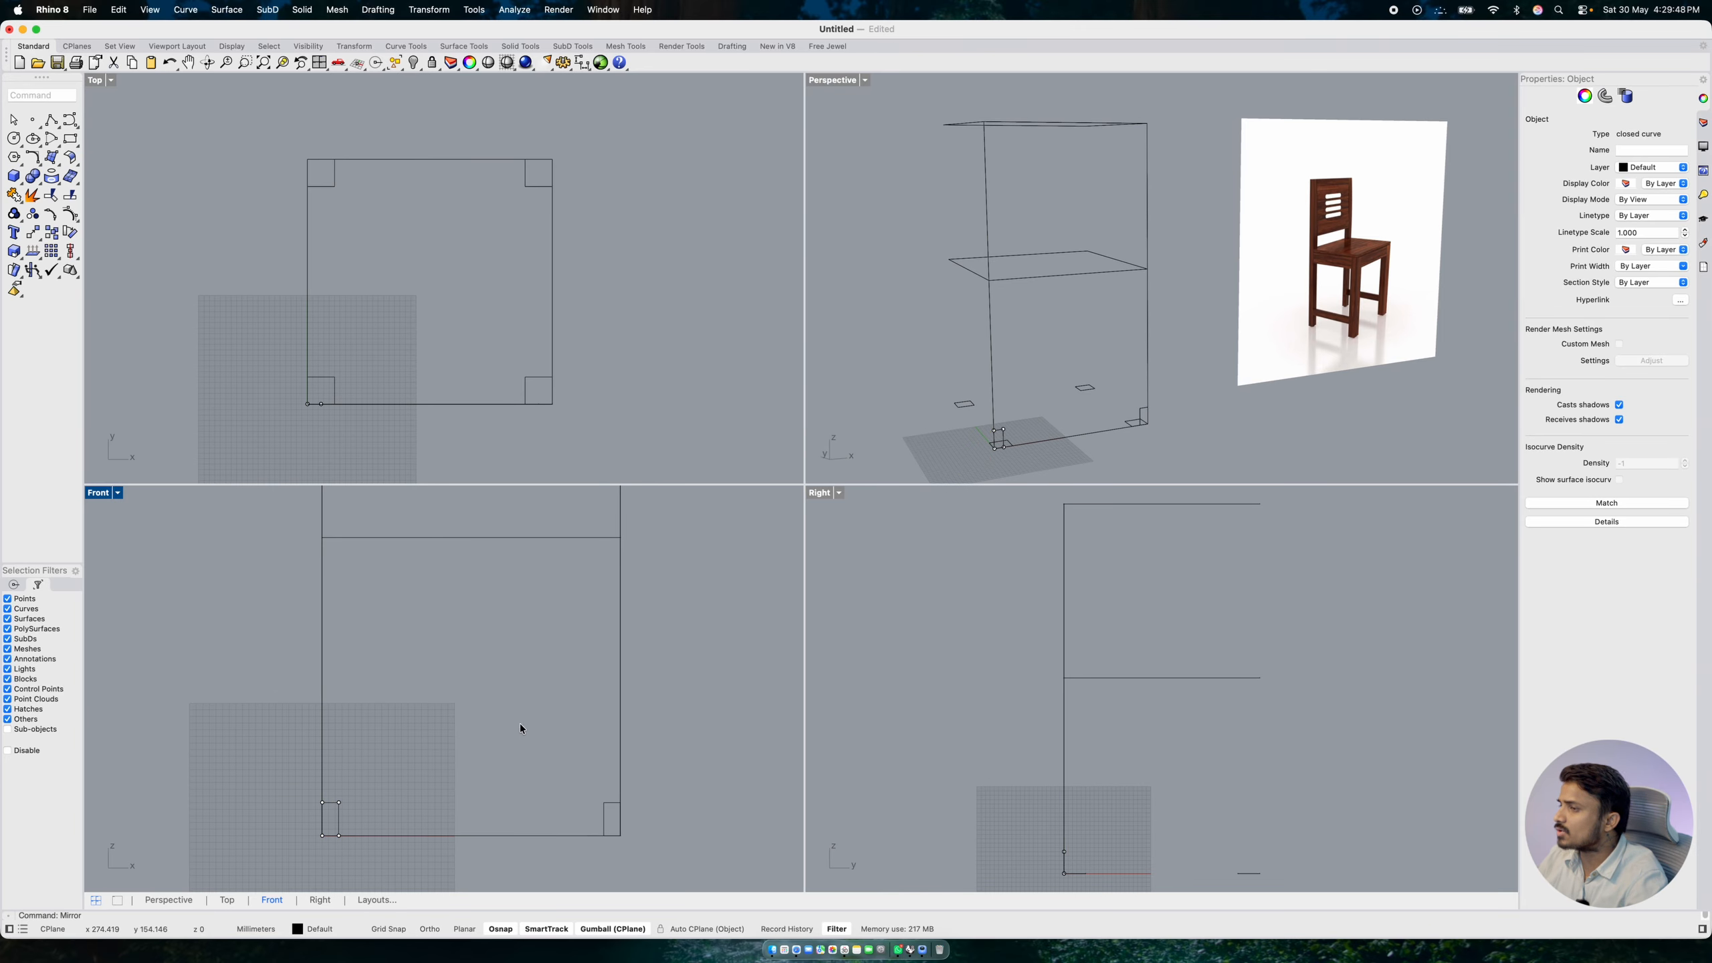
- Move both 25 × 50 mm rail rectangles at the base of the guide up 100 mm in the Z direction
scroll(1111, 388, up, 3)
click(1139, 407)
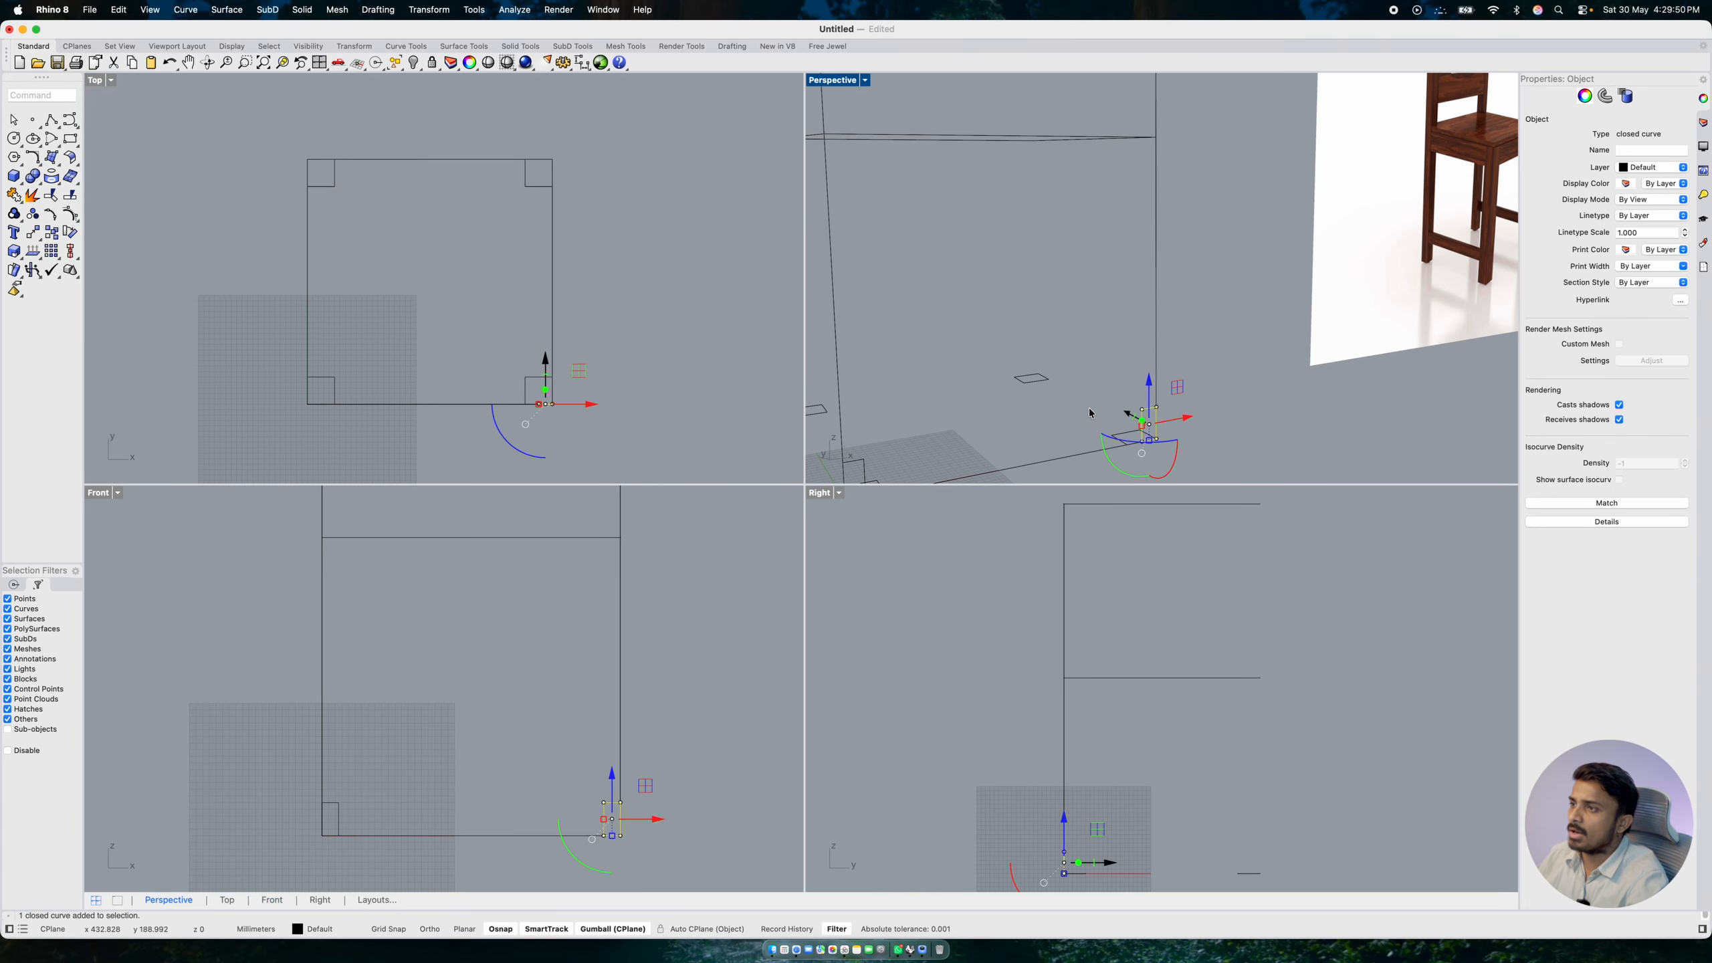
scroll(1038, 415, down, 2)
shift+click(939, 433)
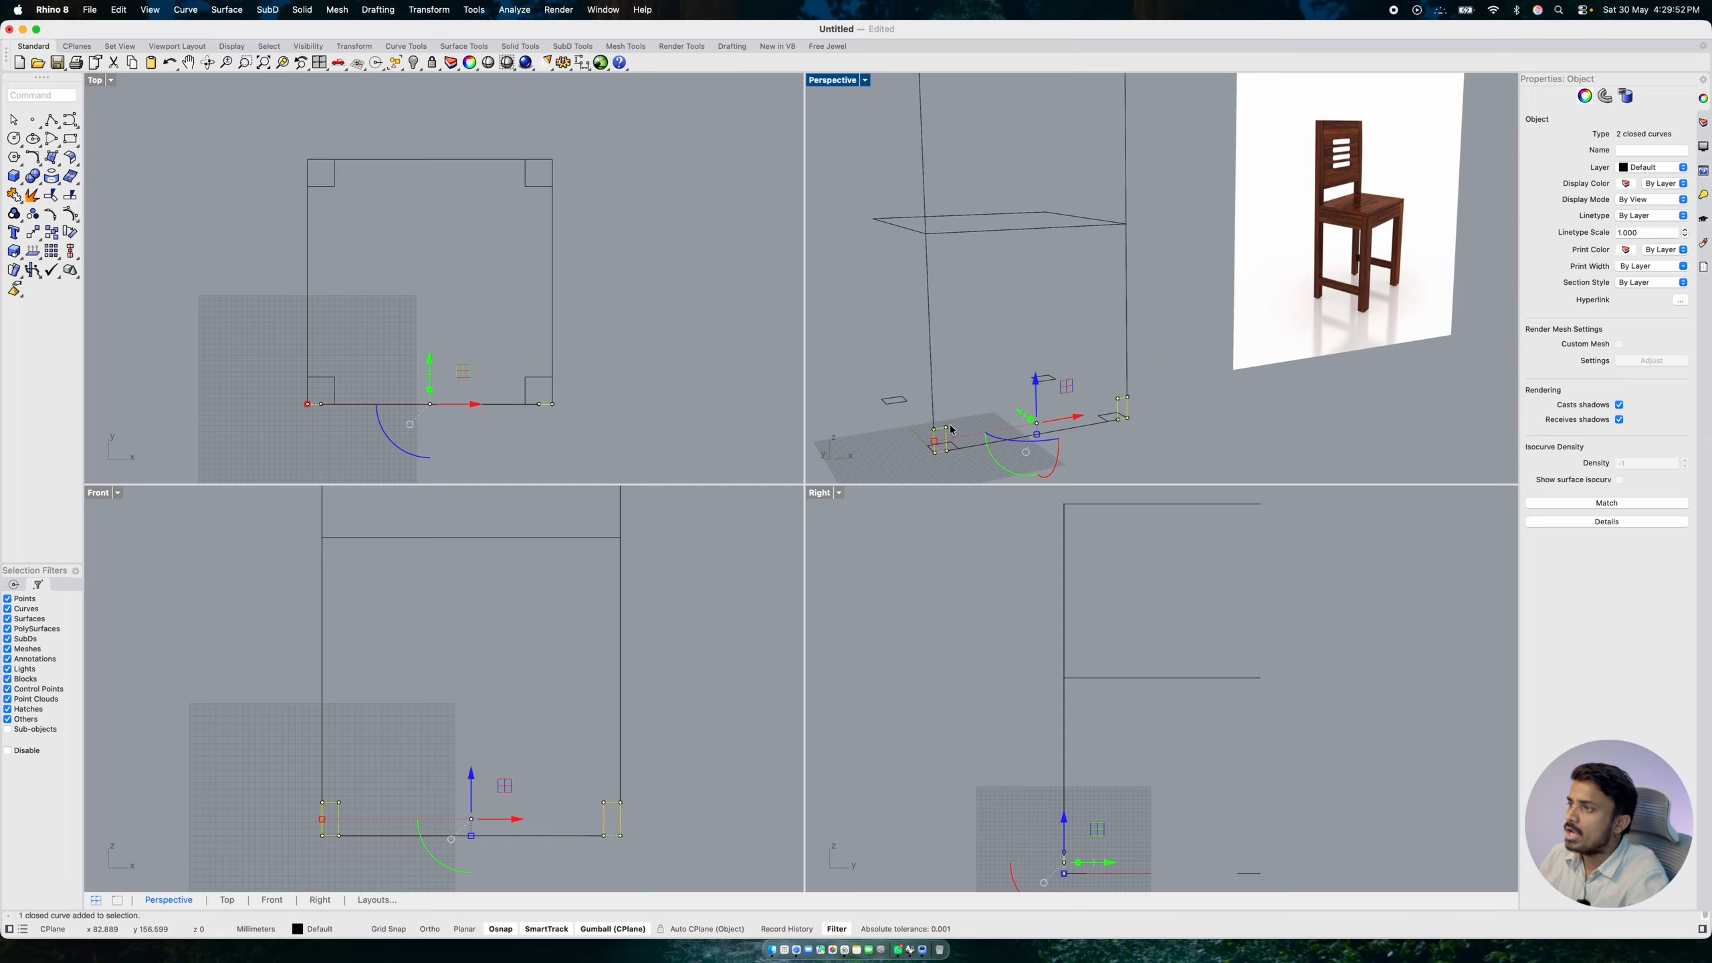
click(1037, 382)
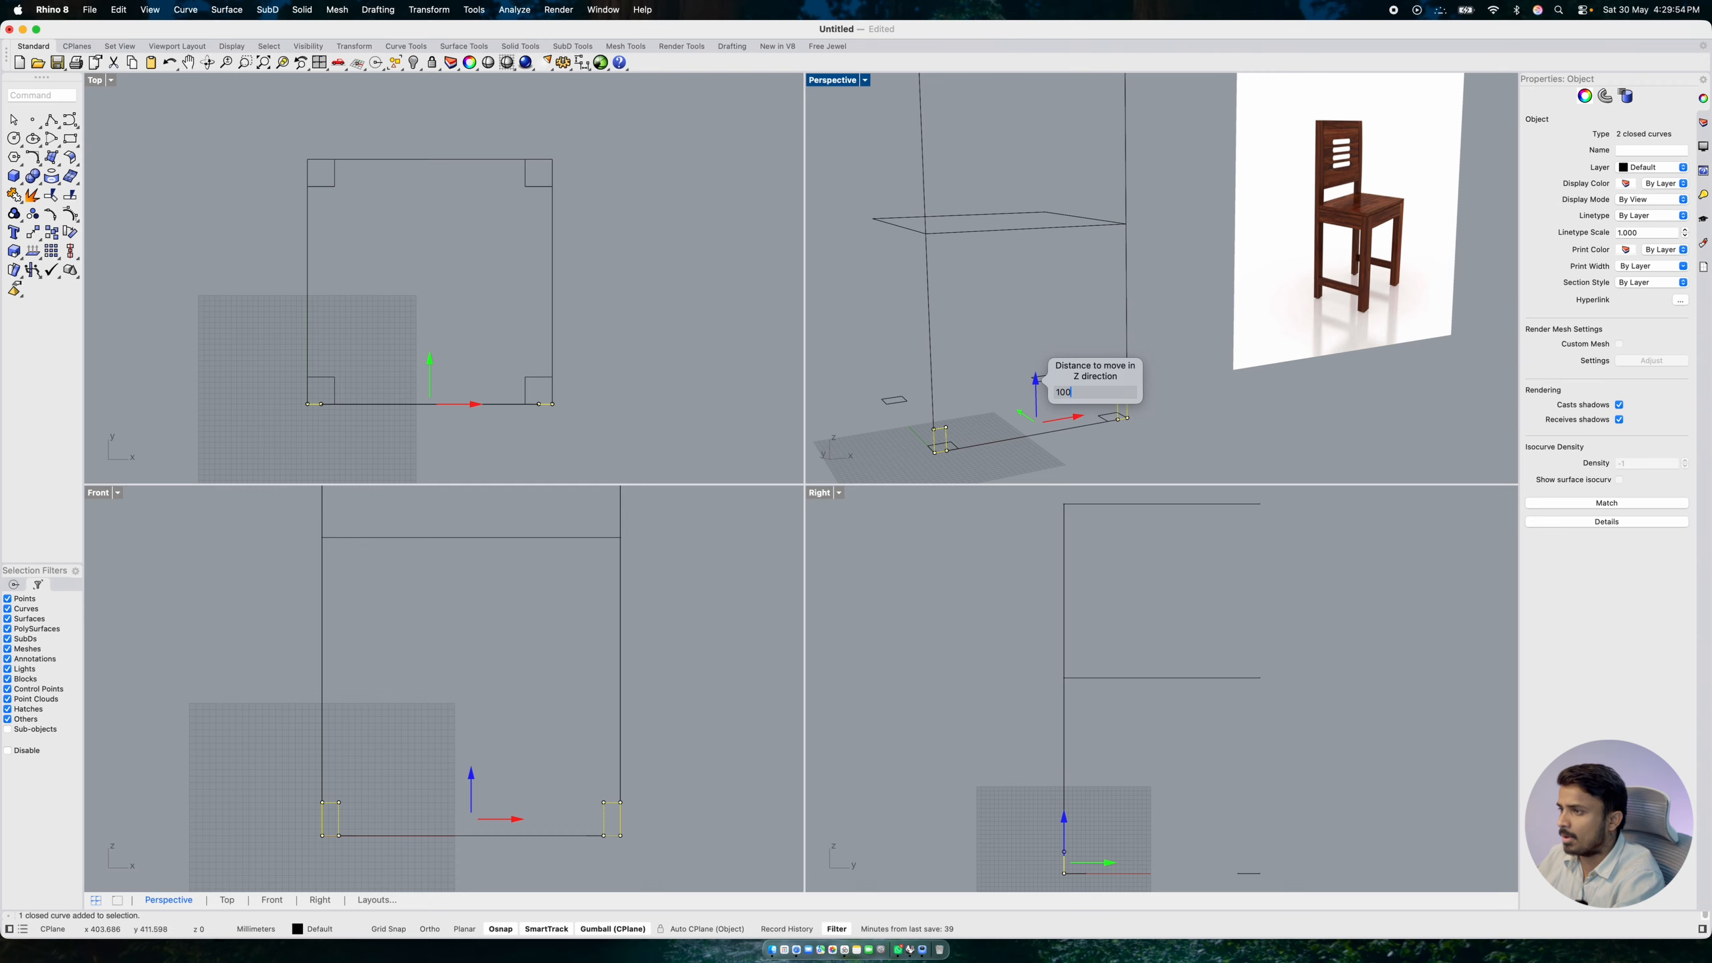
text(100)
key(Return)
key(Escape)
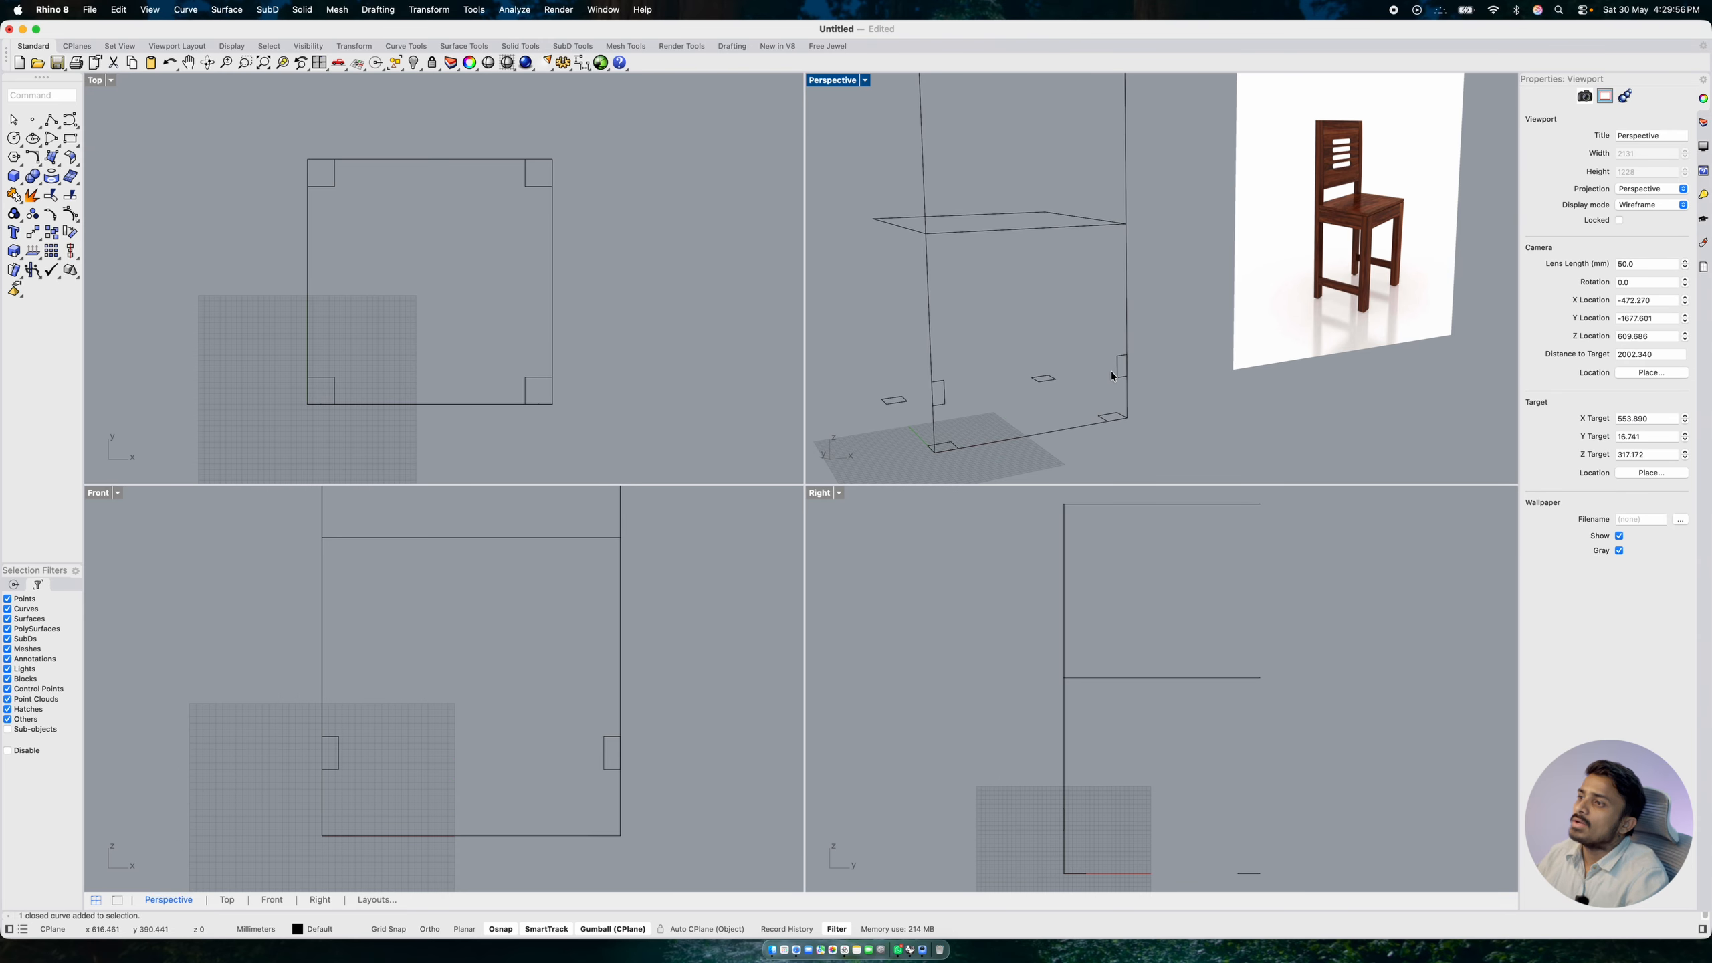
- Examine the lower rails and the rail beneath the seat in the chair picture, comparing them with the raised rail profiles in an enlarged Perspective view
right_drag(1107, 358, 1035, 287)
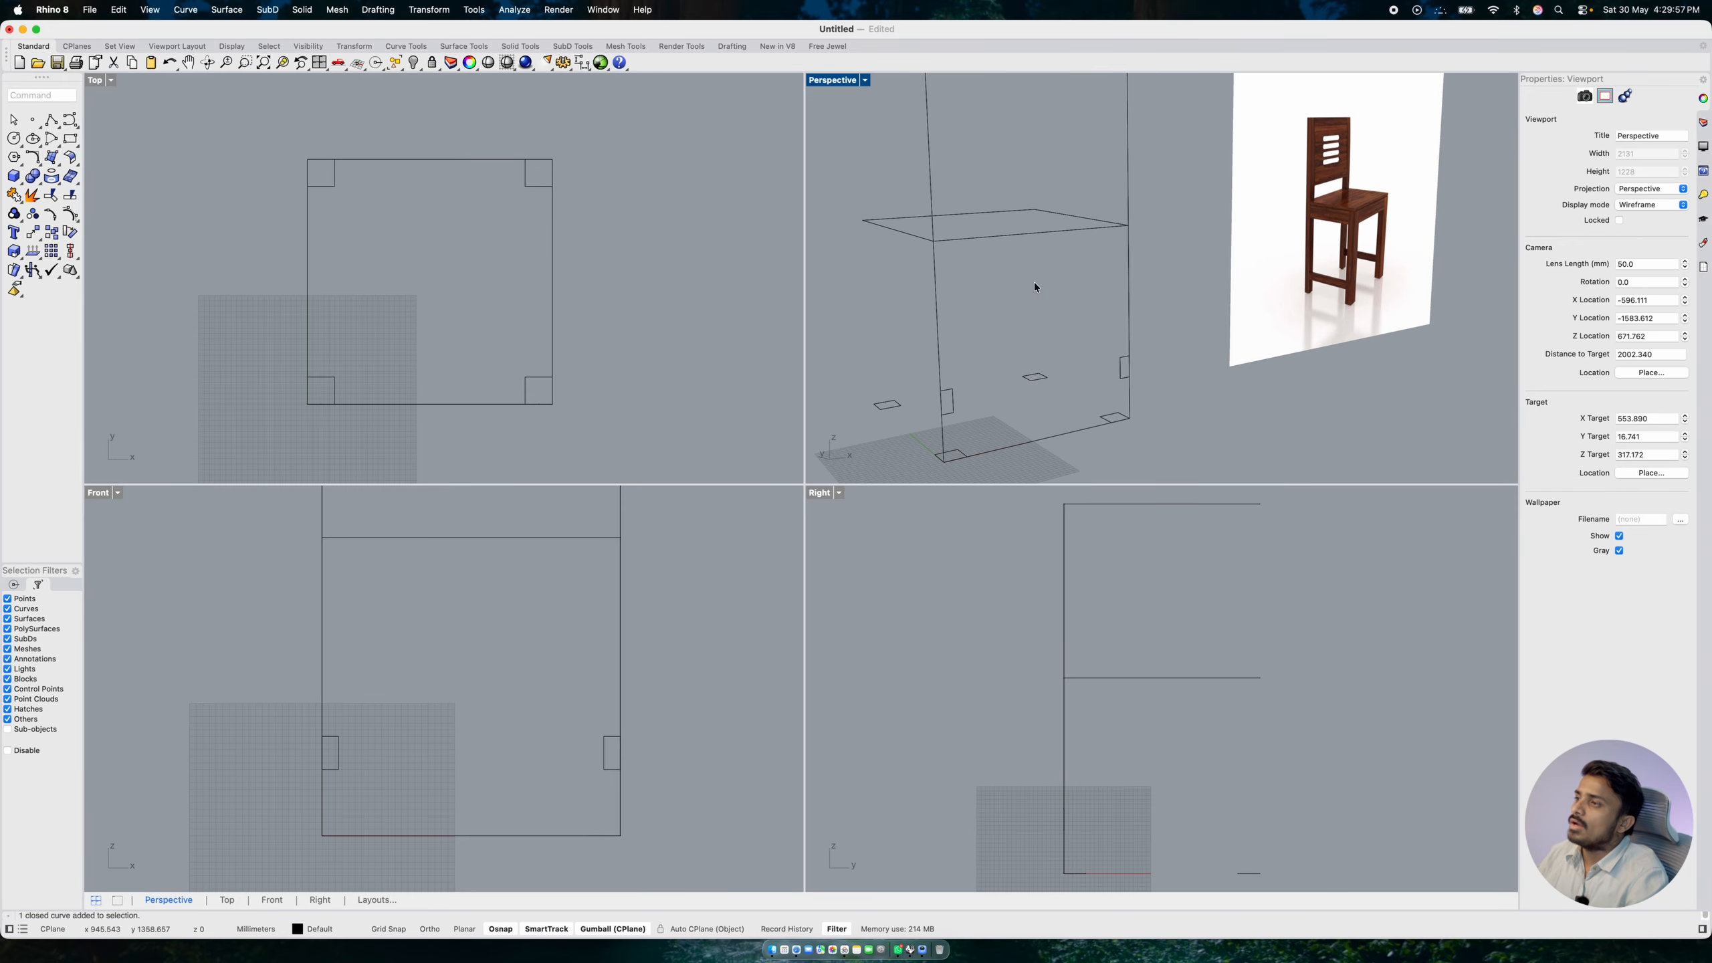
double_click(853, 80)
scroll(868, 490, down, 5)
scroll(821, 485, up, 10)
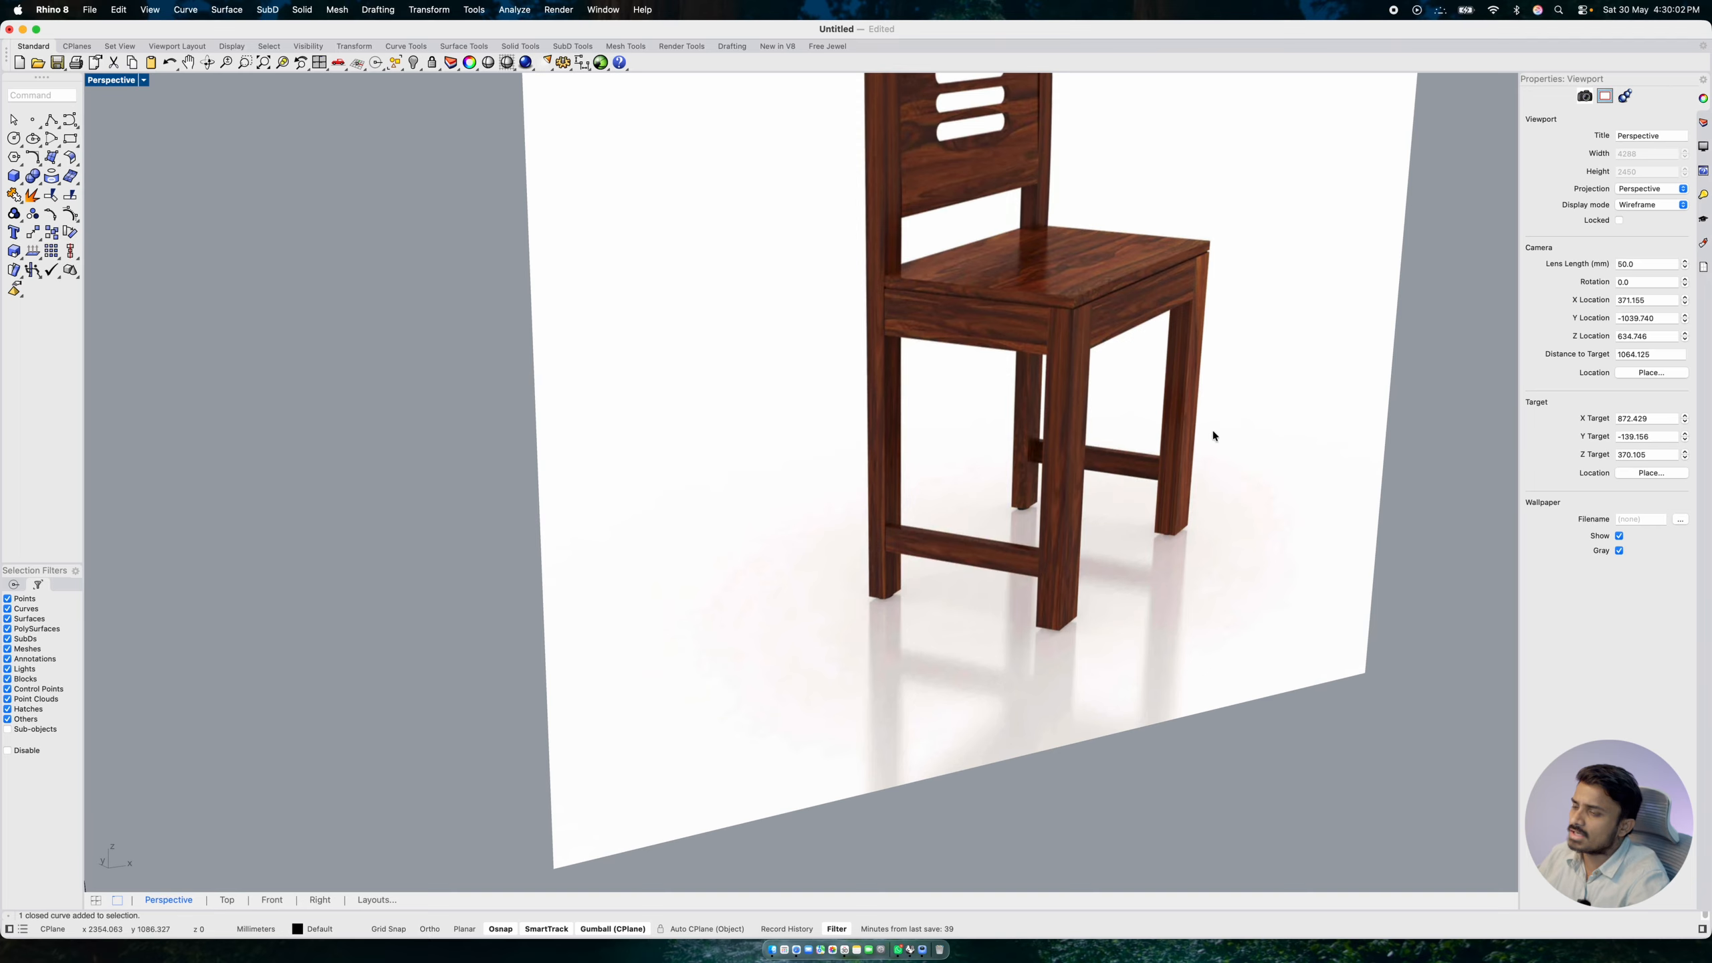
scroll(1211, 430, down, 8)
scroll(812, 605, up, 5)
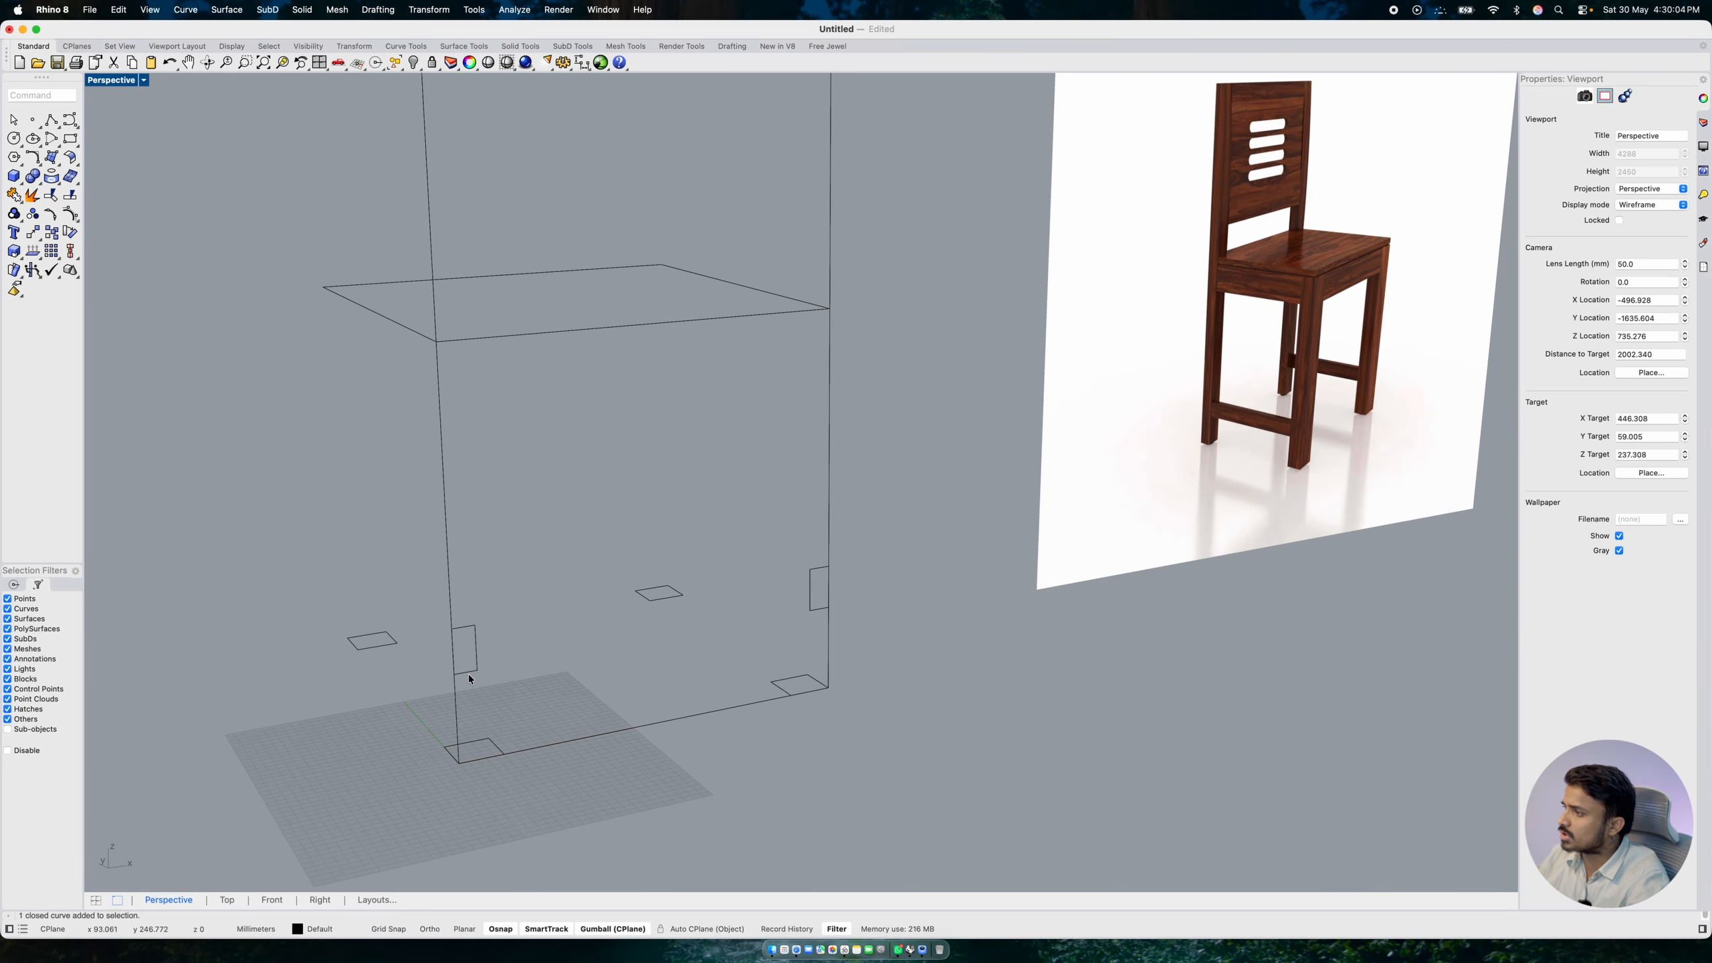
scroll(1115, 409, up, 3)
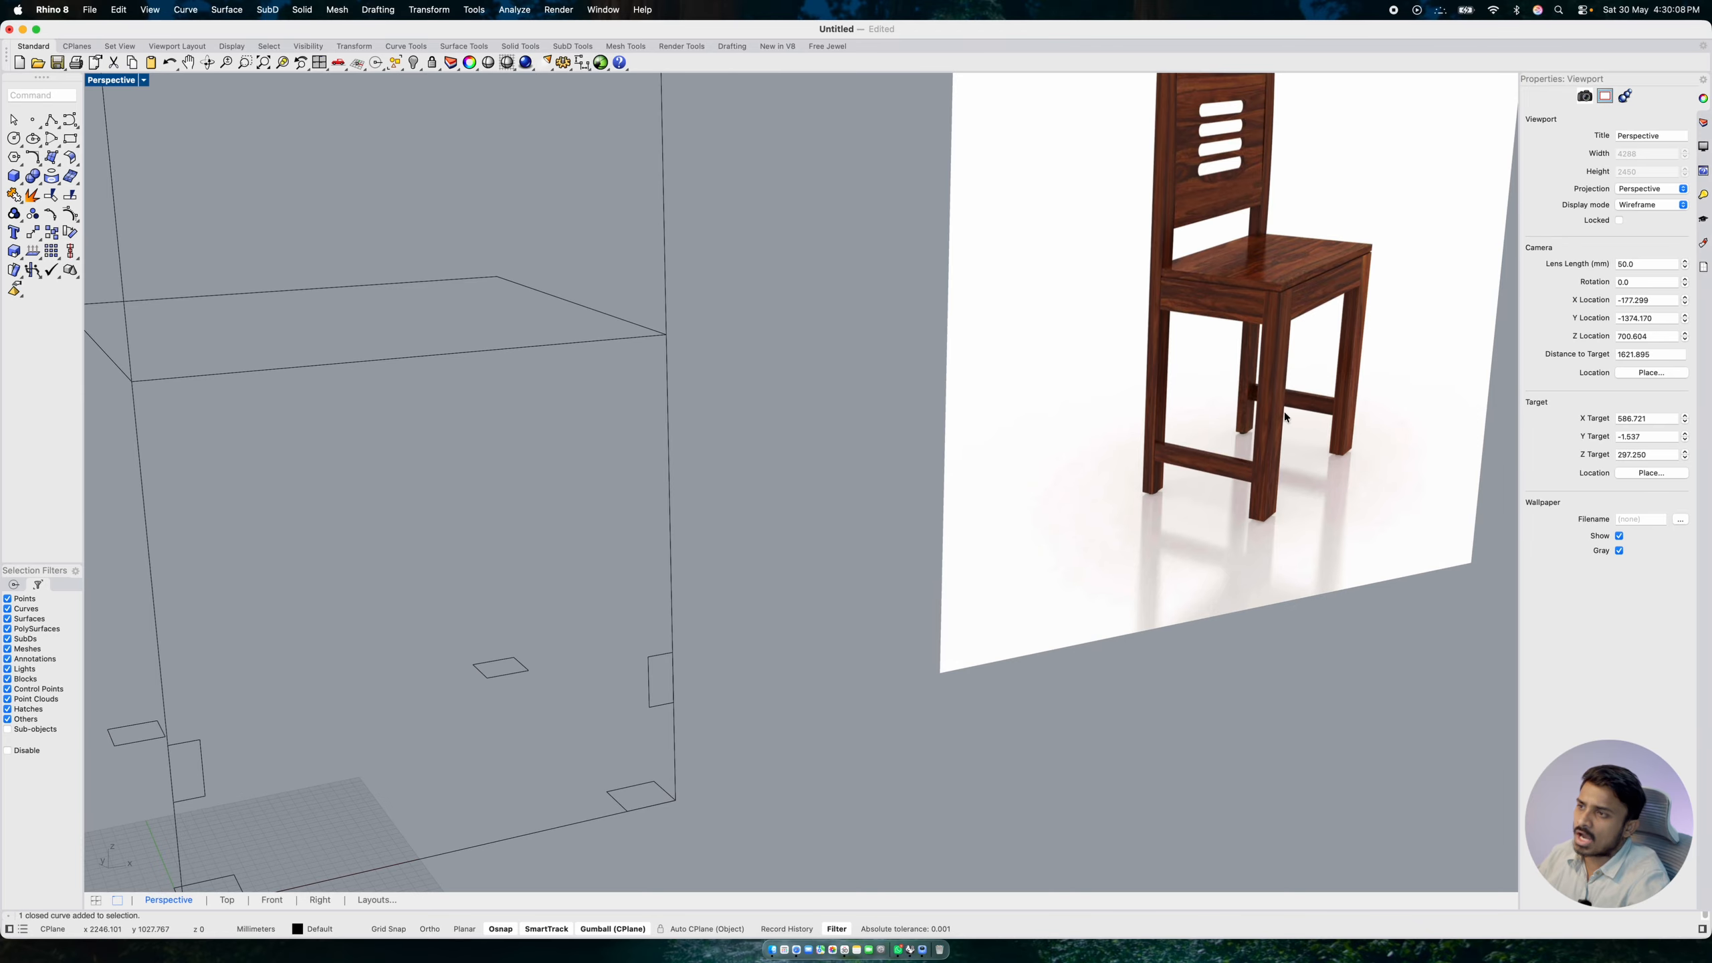
scroll(474, 696, down, 3)
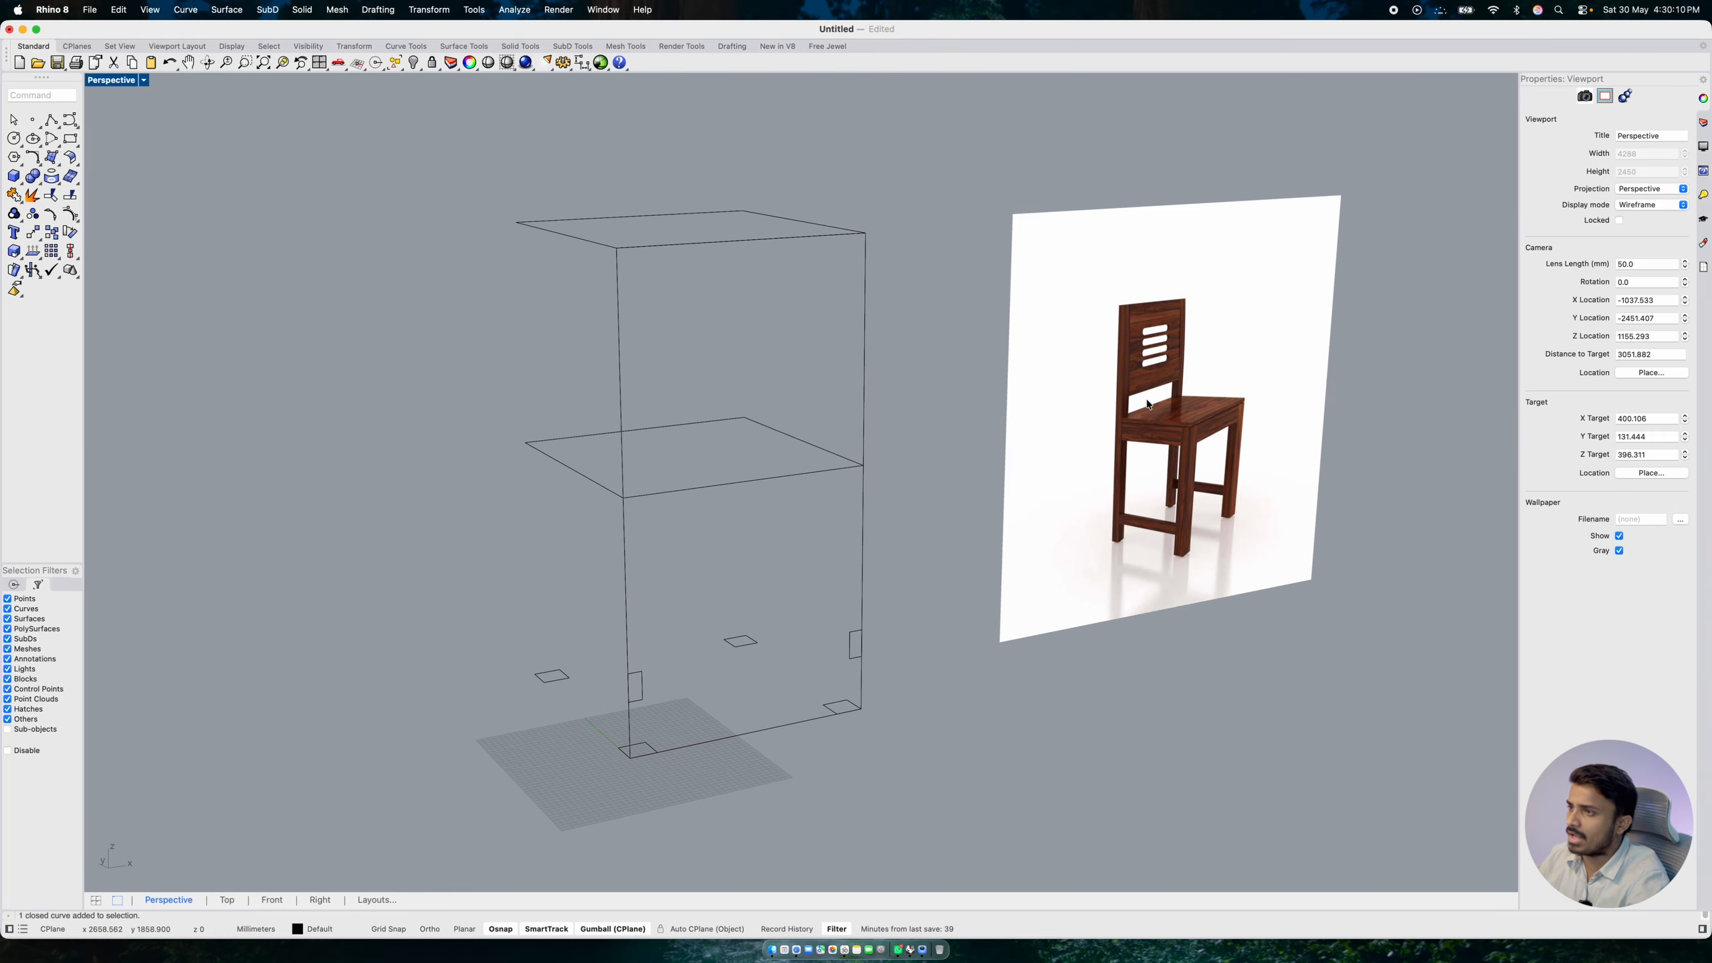
scroll(1180, 391, up, 3)
scroll(1229, 458, up, 2)
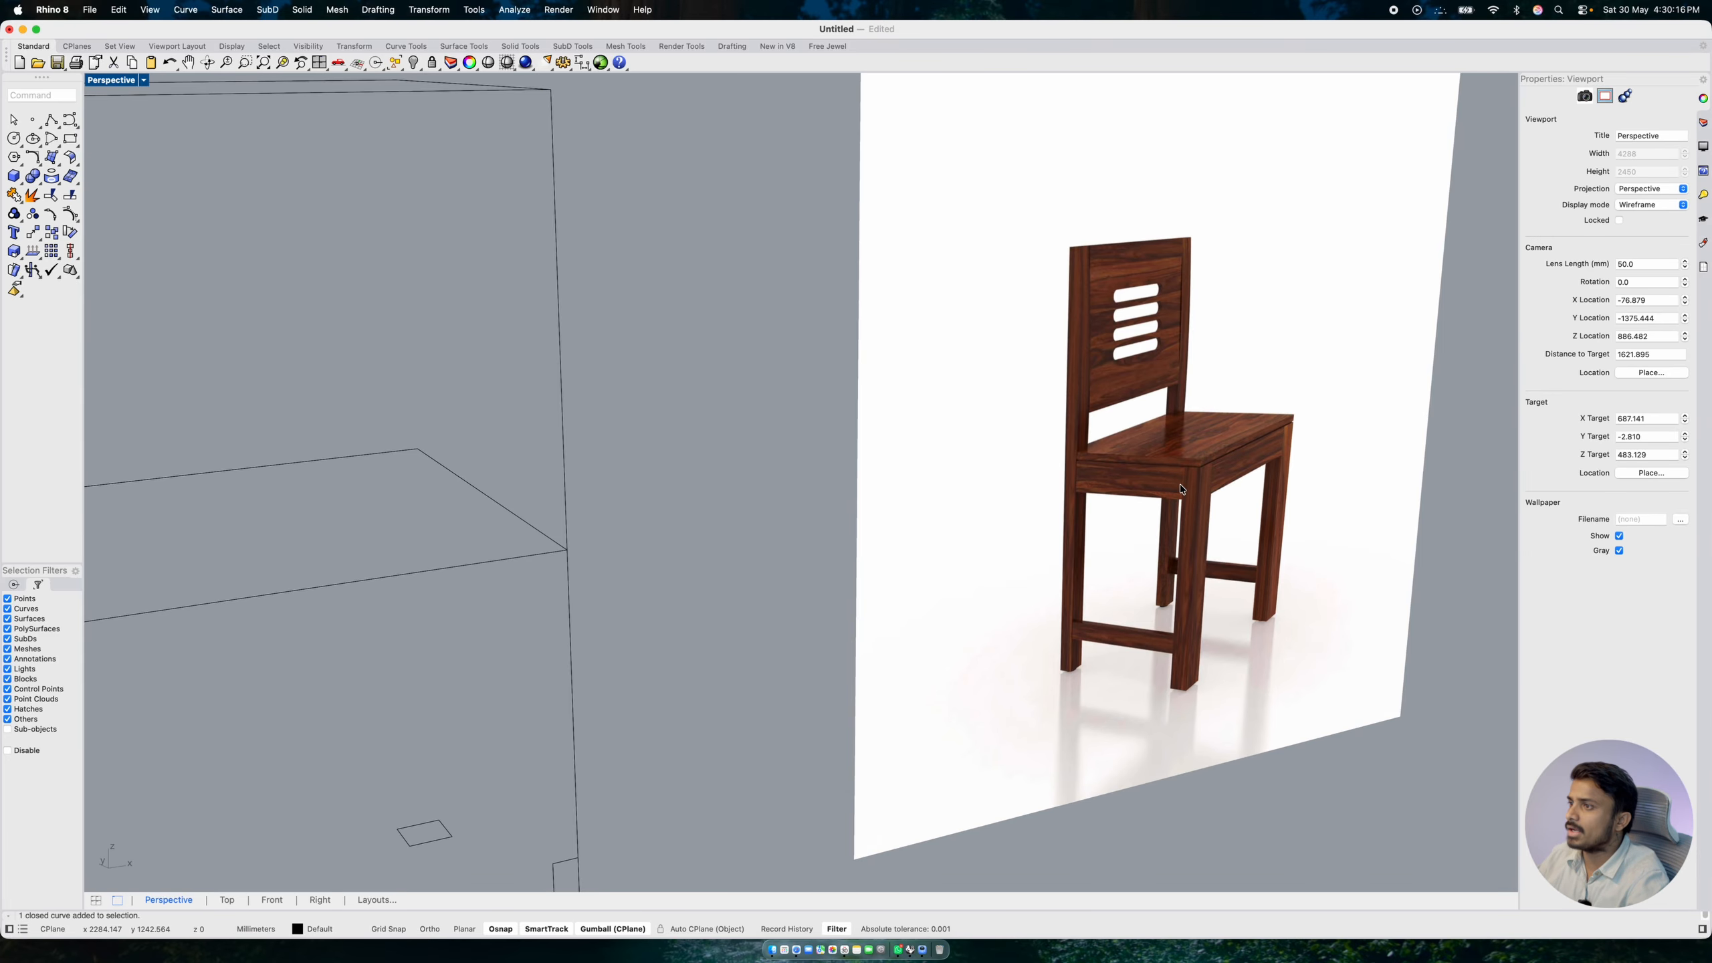
scroll(1145, 541, down, 5)
scroll(653, 662, up, 2)
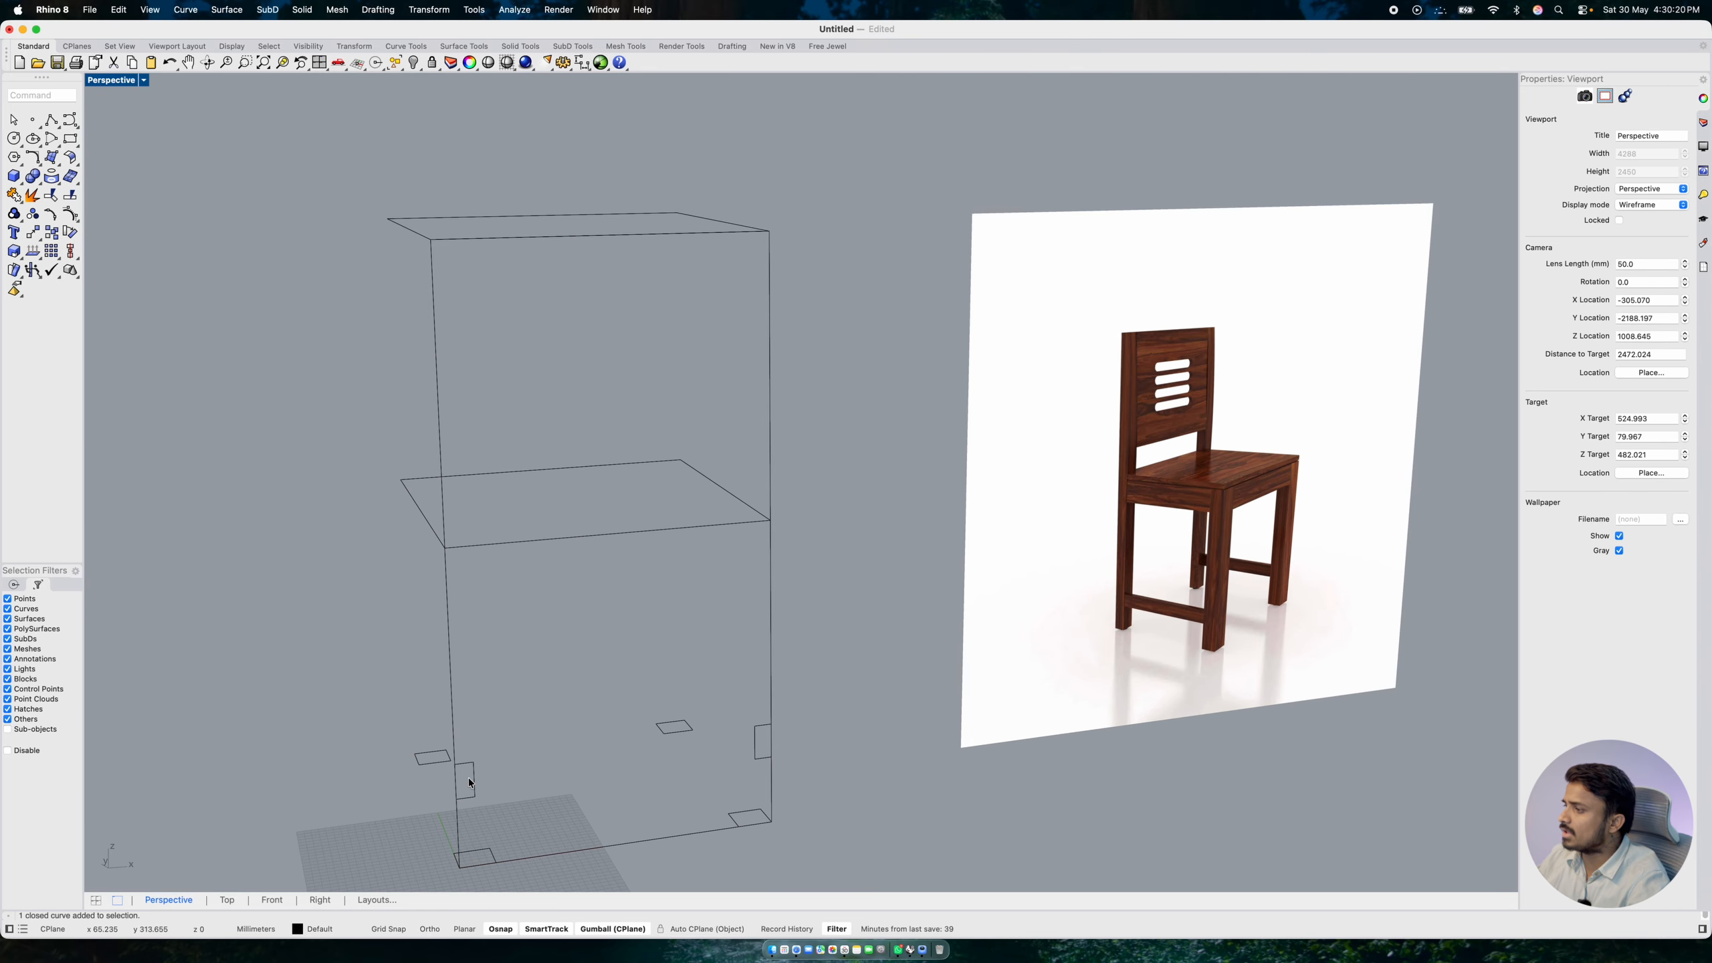
click(474, 778)
click(651, 704)
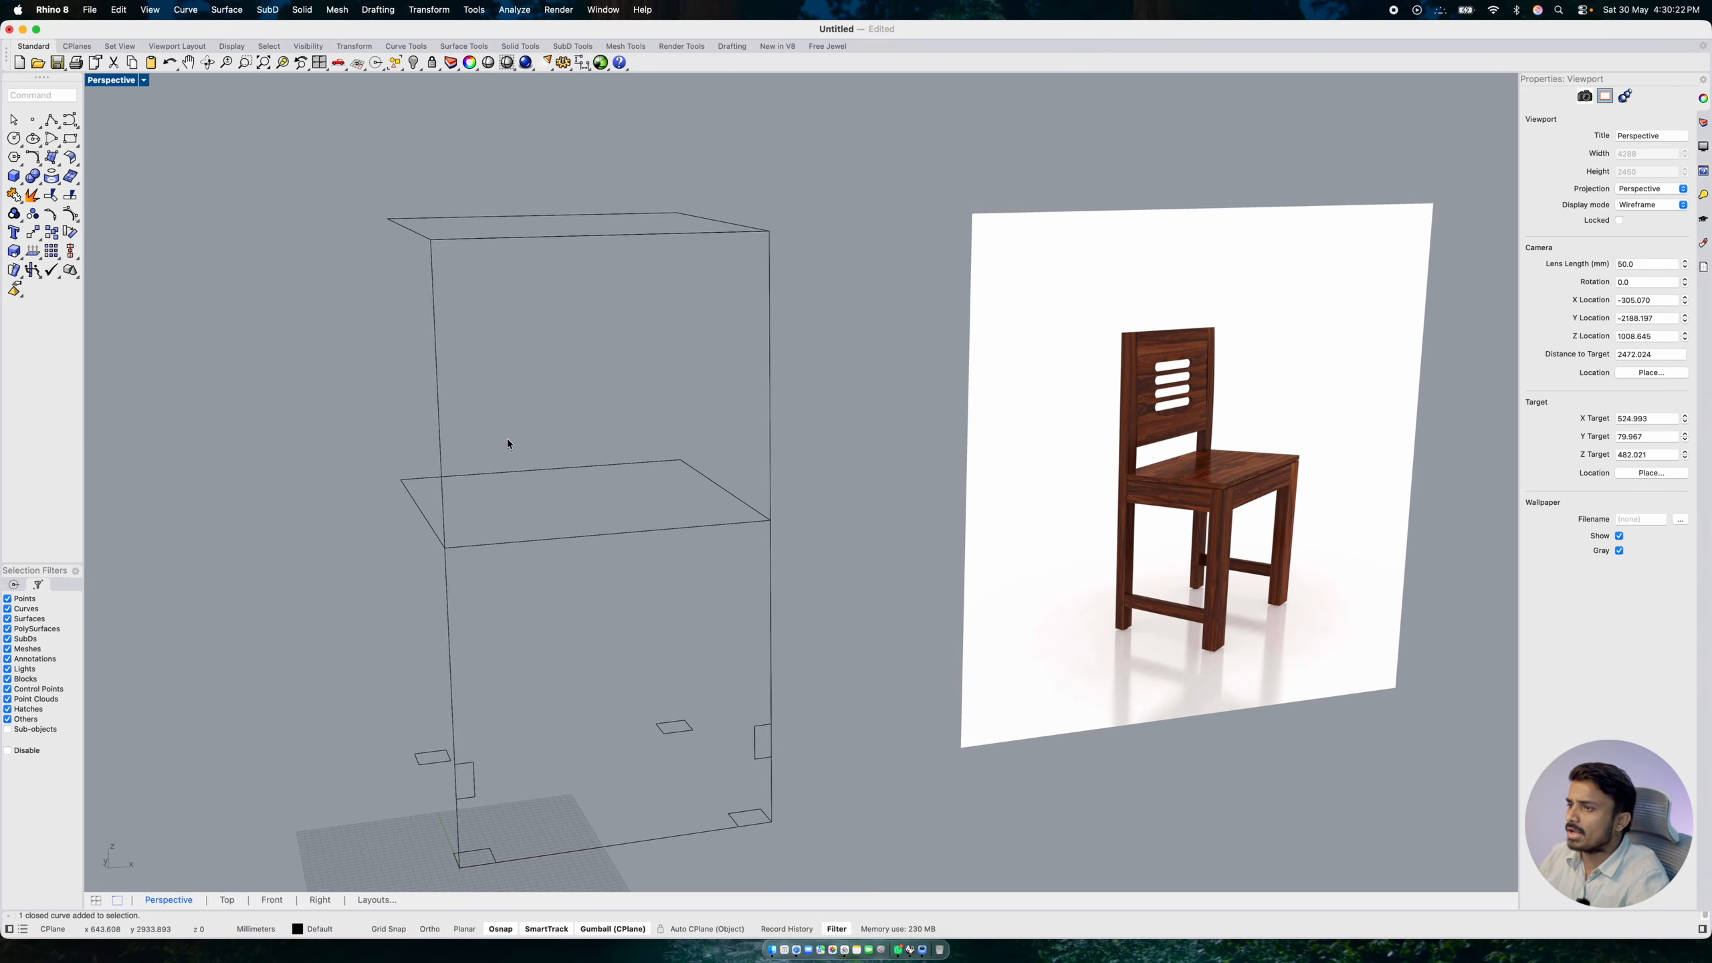
scroll(1221, 489, up, 6)
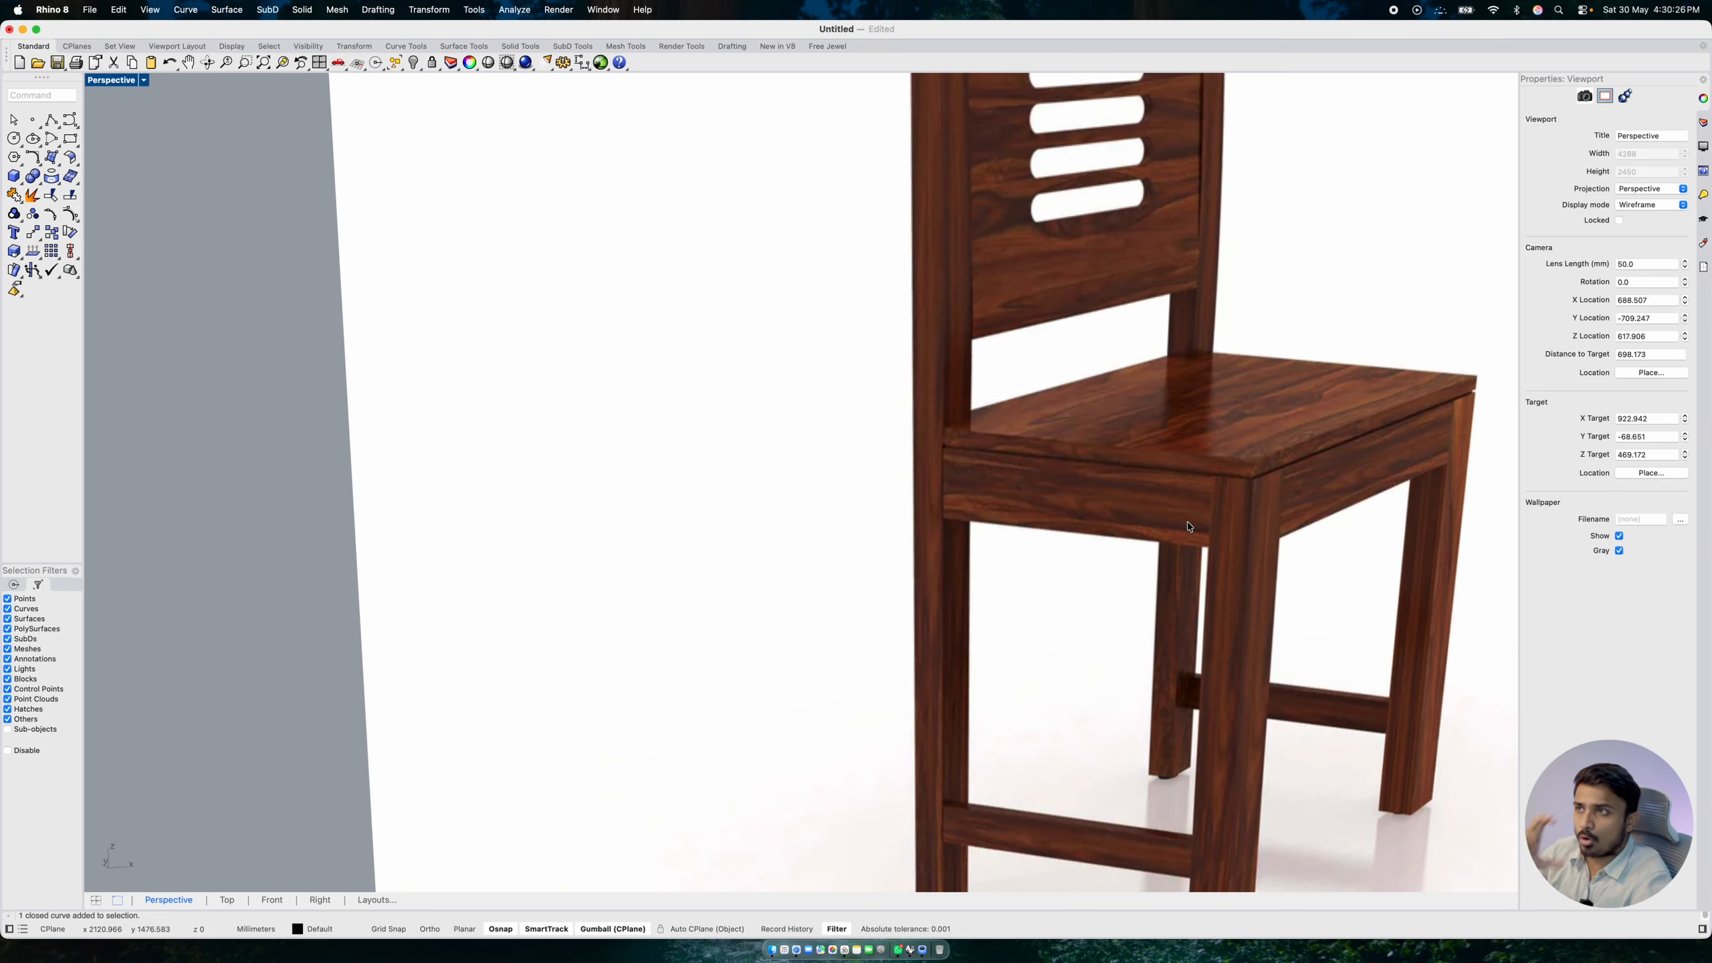
scroll(1087, 464, down, 8)
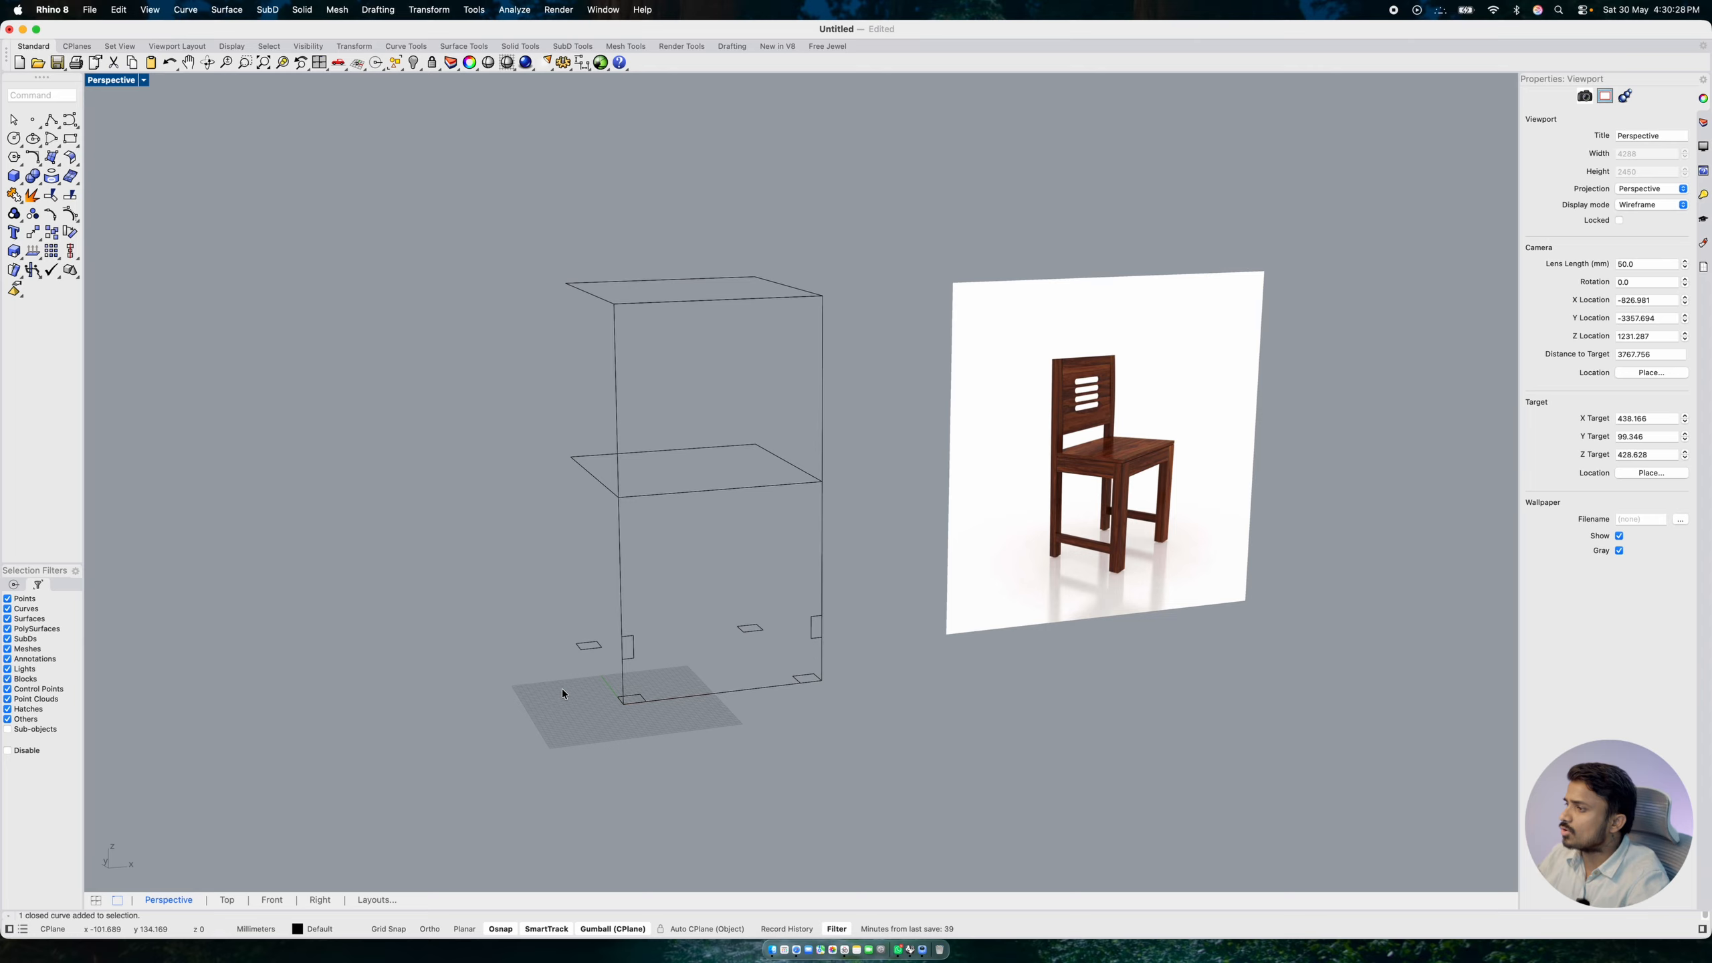
scroll(562, 688, up, 3)
scroll(801, 399, down, 4)
scroll(801, 398, up, 3)
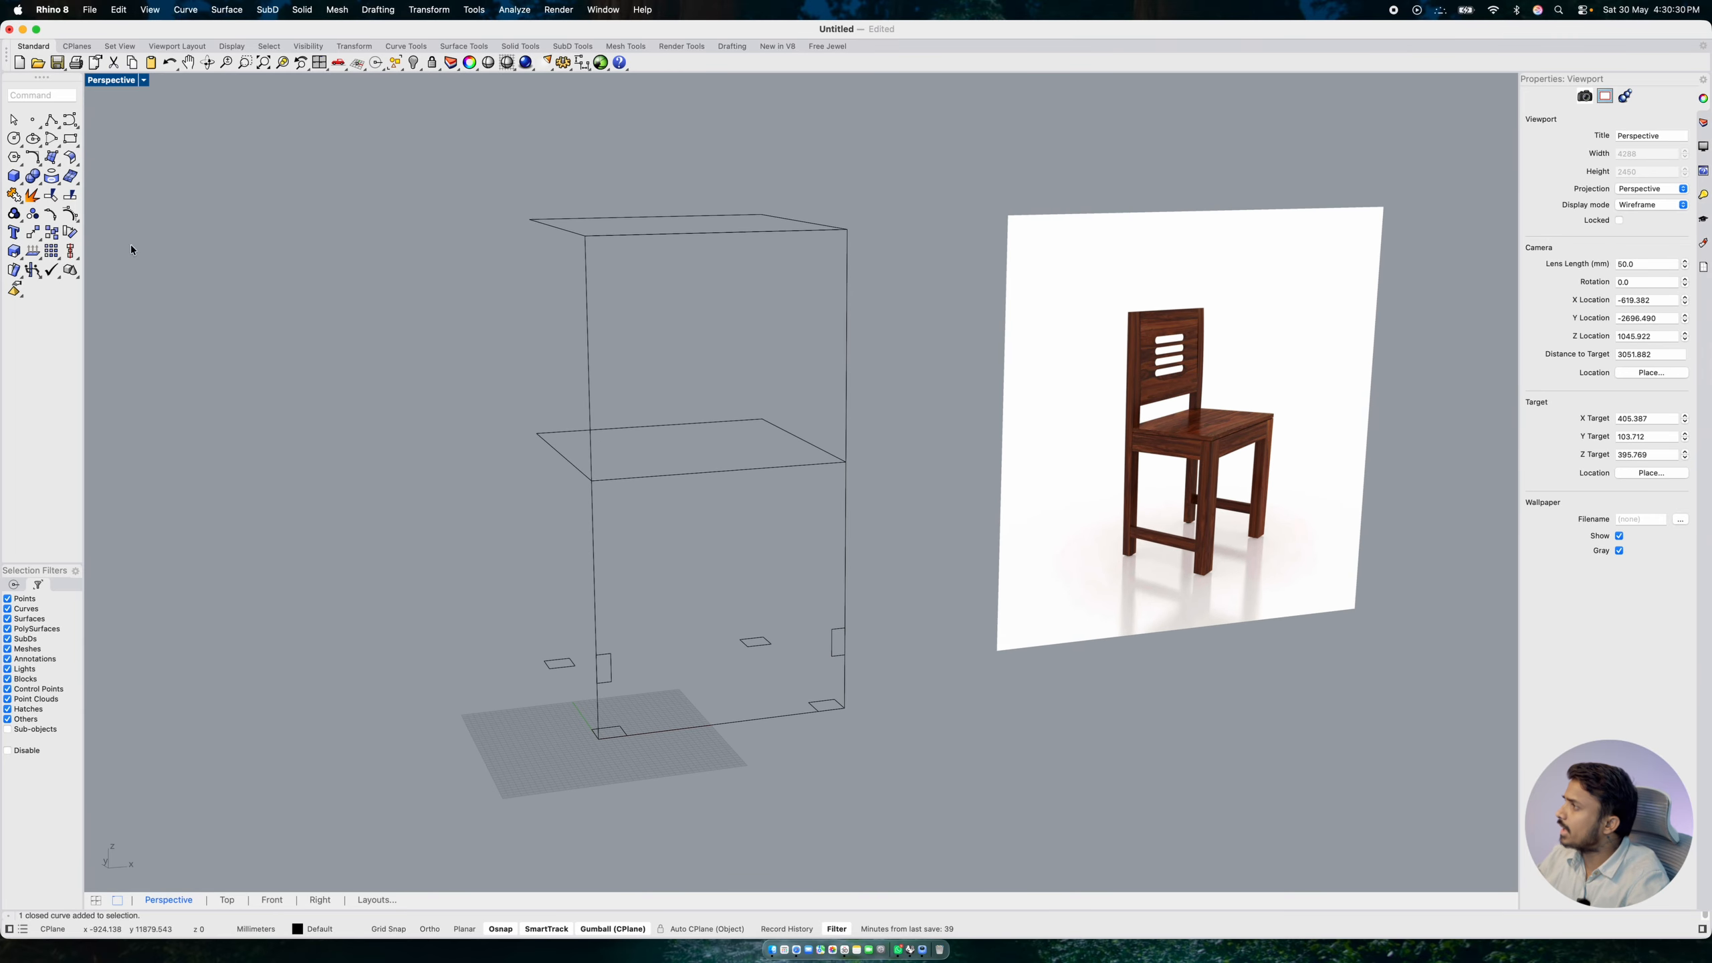
- Try drawing a narrow rectangle extending 150 mm down from the seat-height square's front-left corner in the Front viewport
click(71, 140)
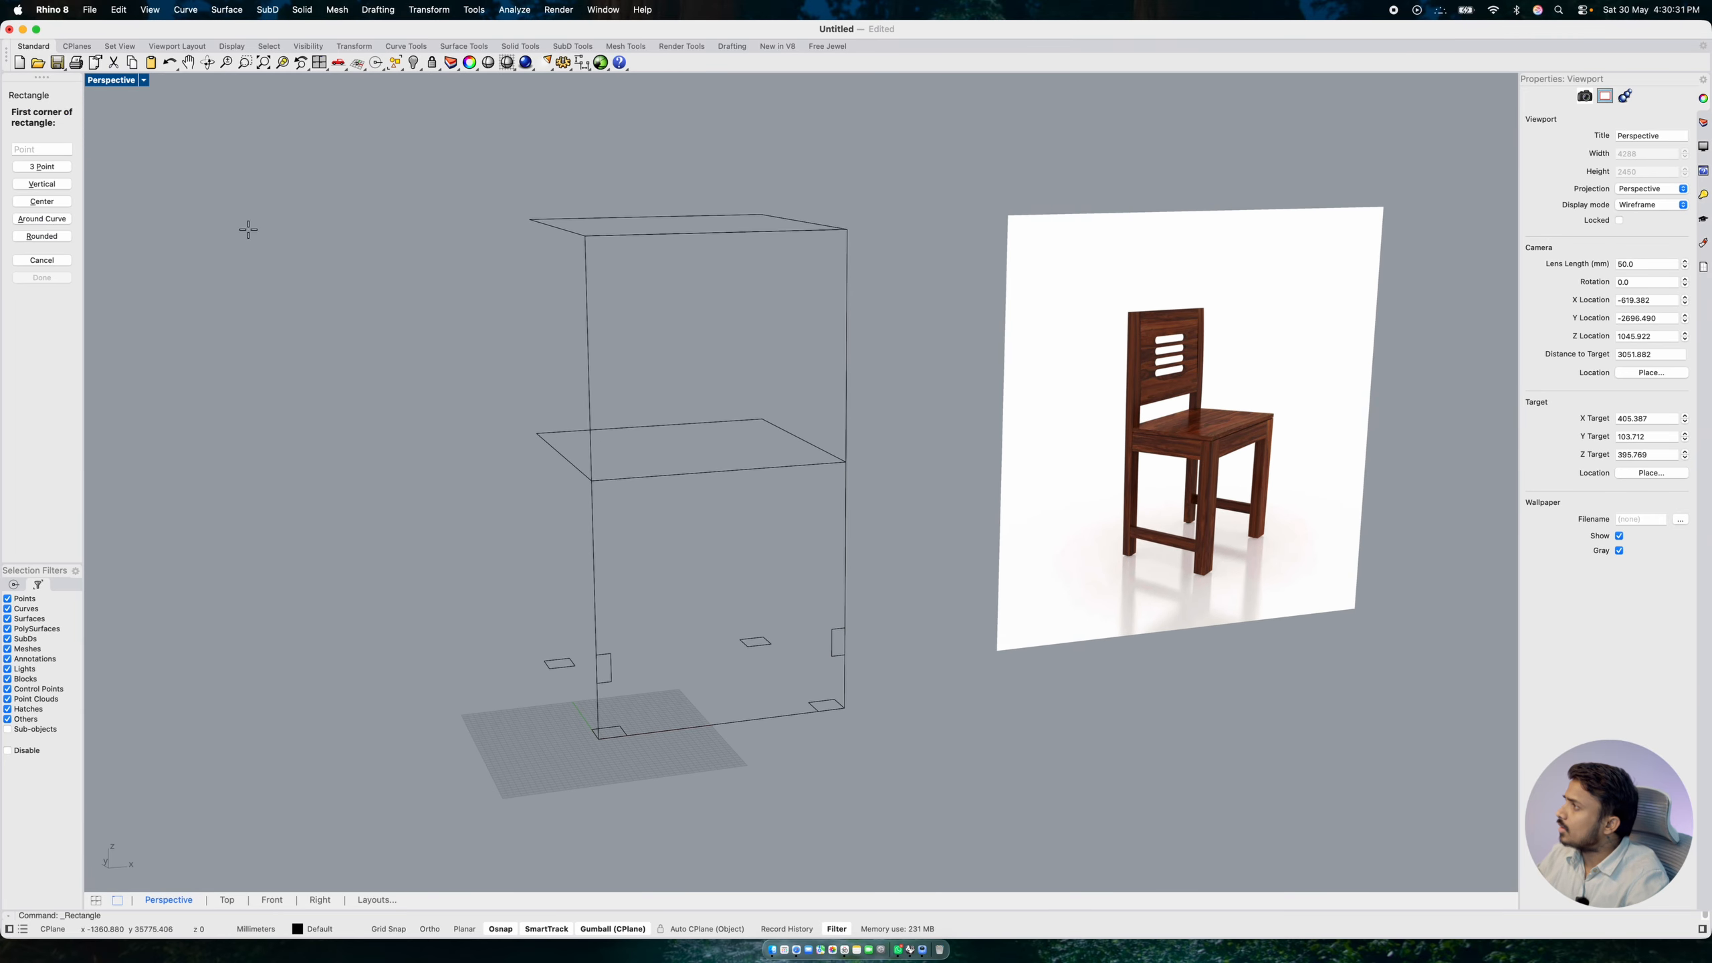
click(592, 482)
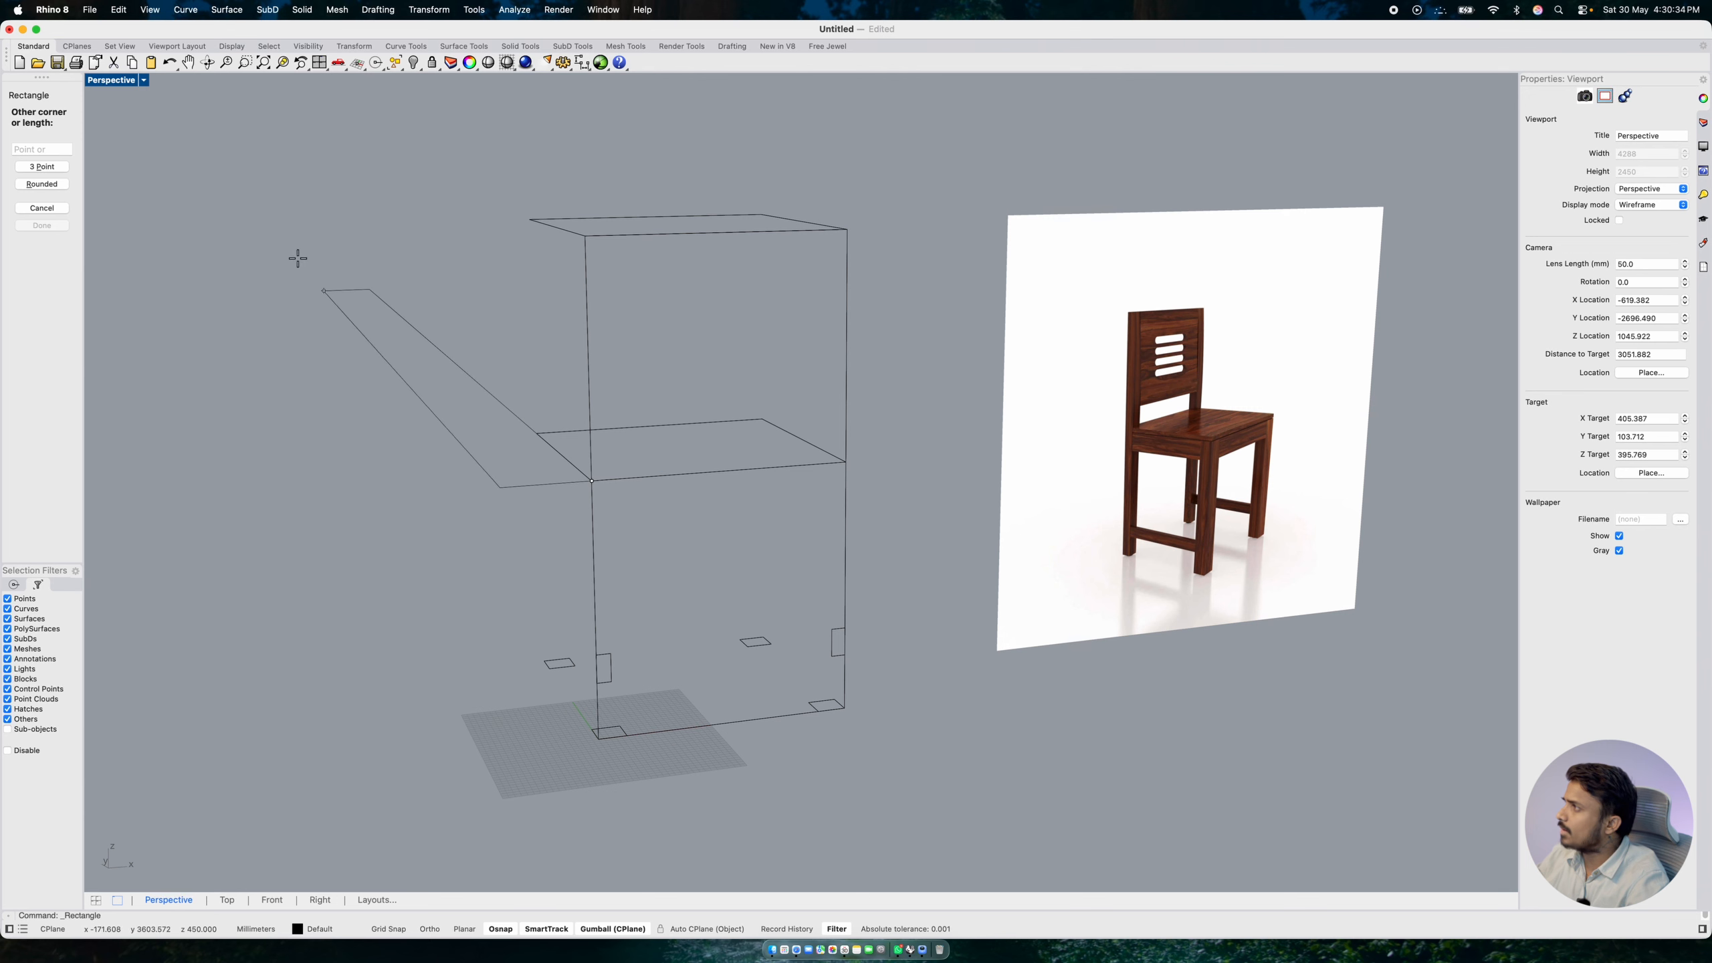
double_click(125, 79)
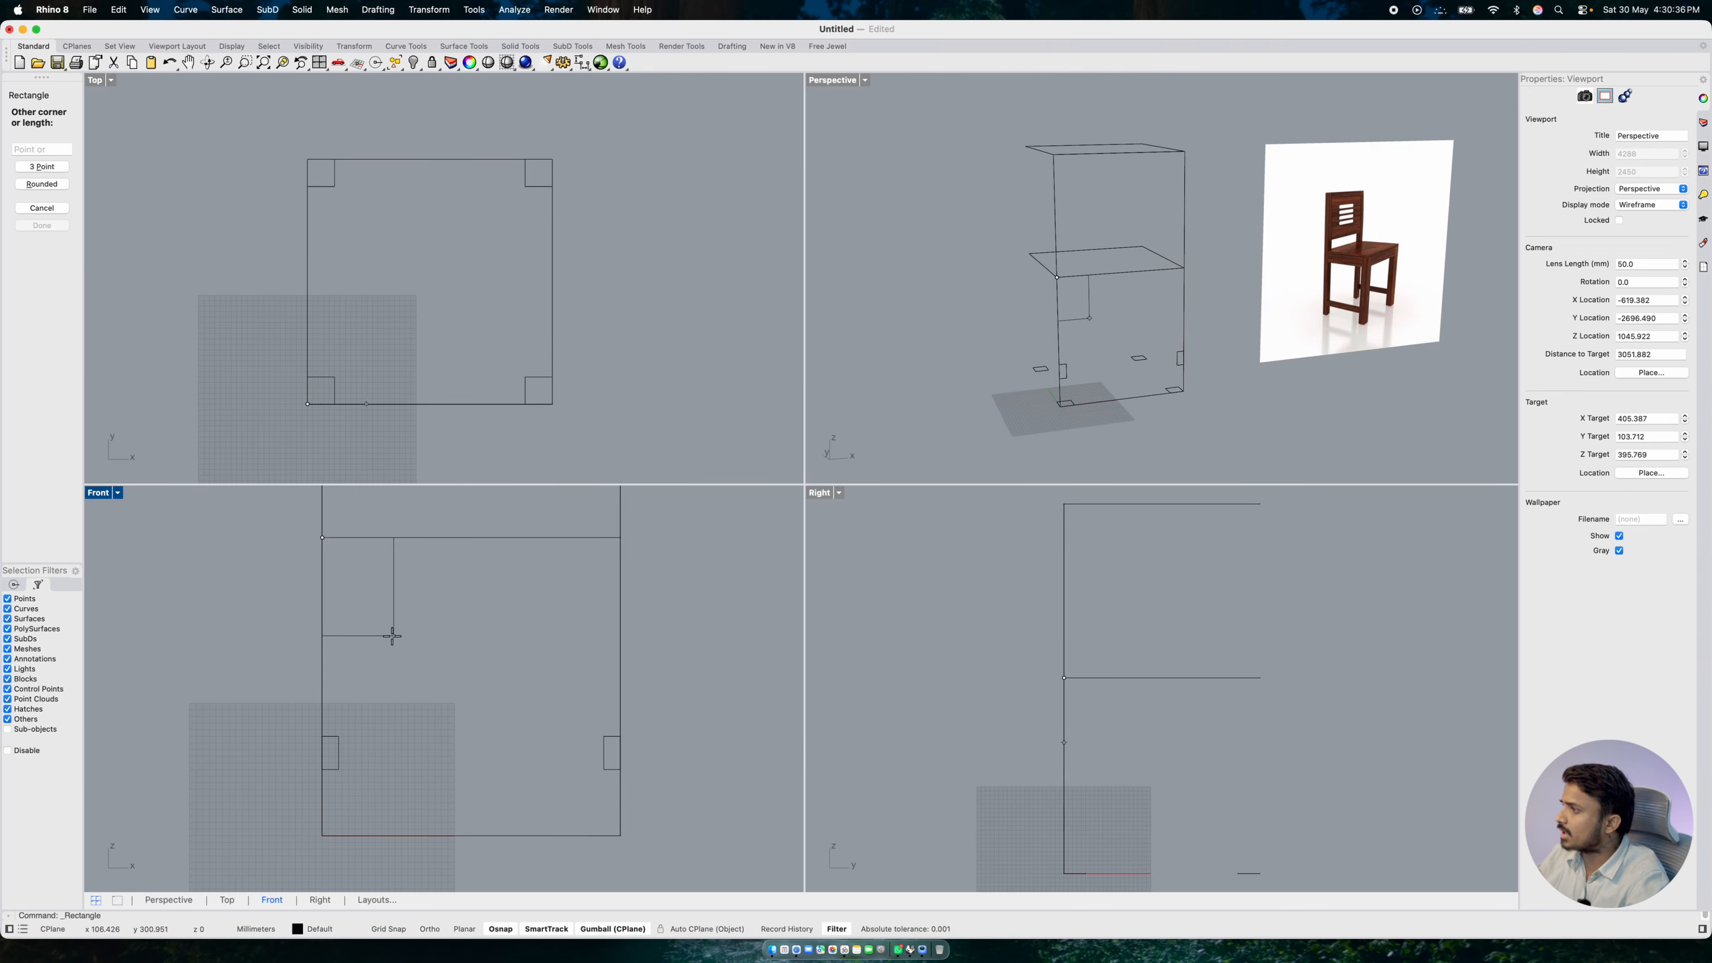
text(24)
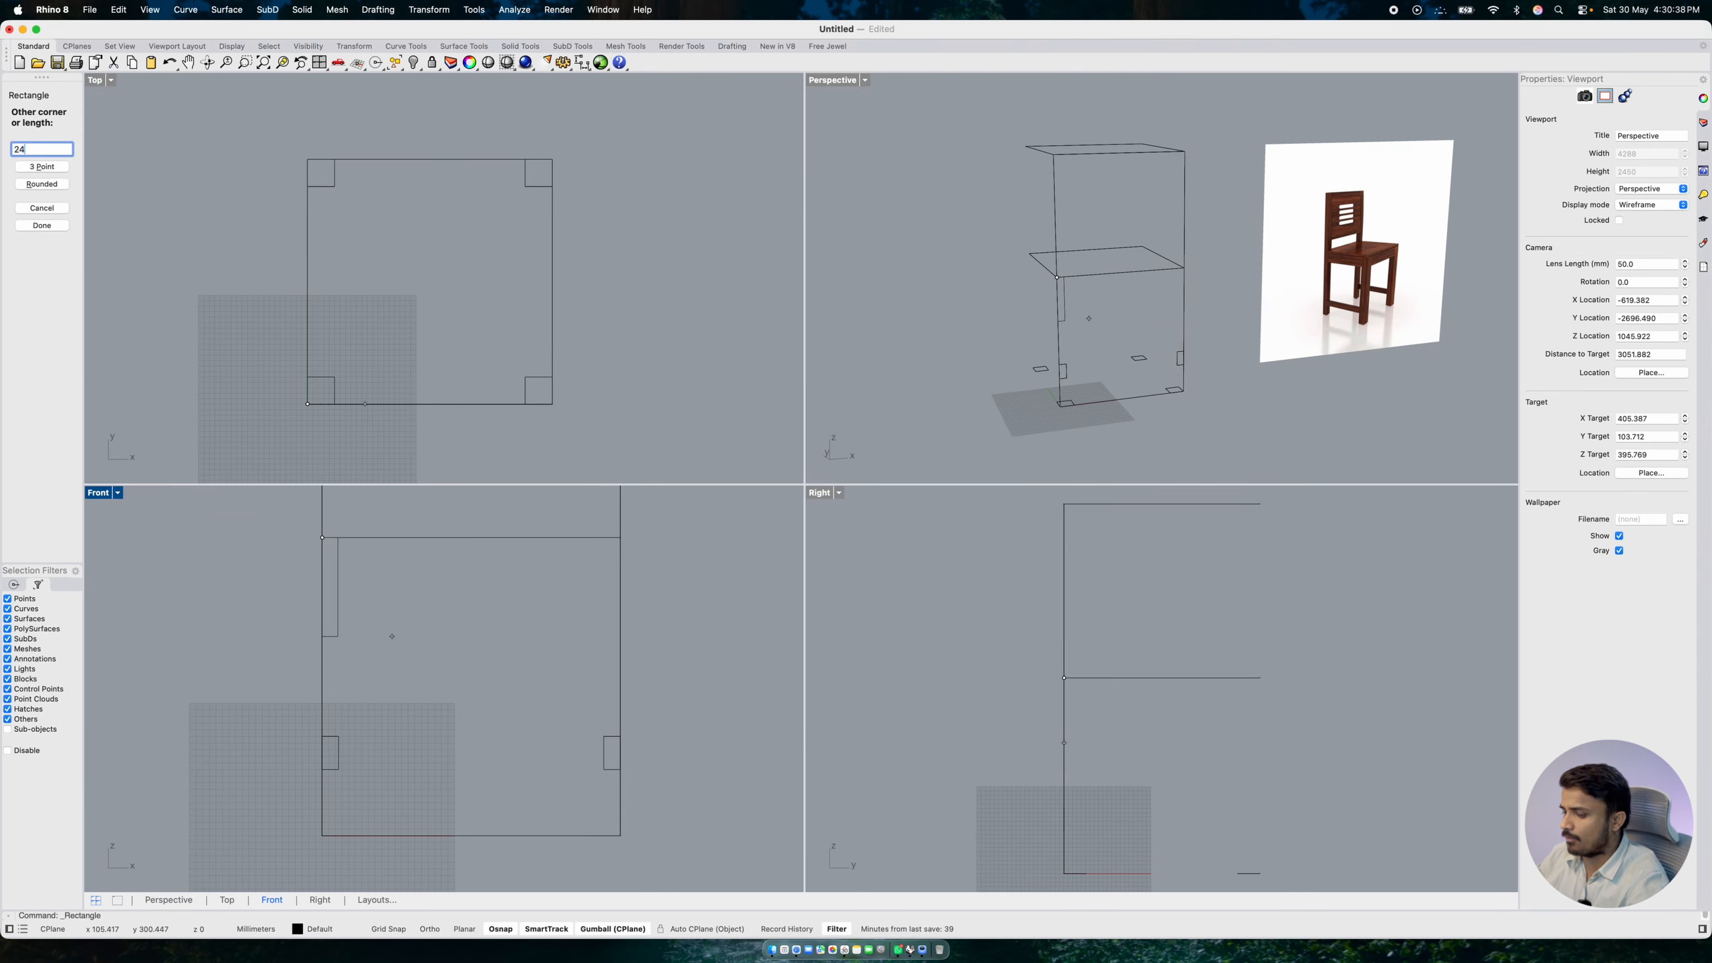
key(Return)
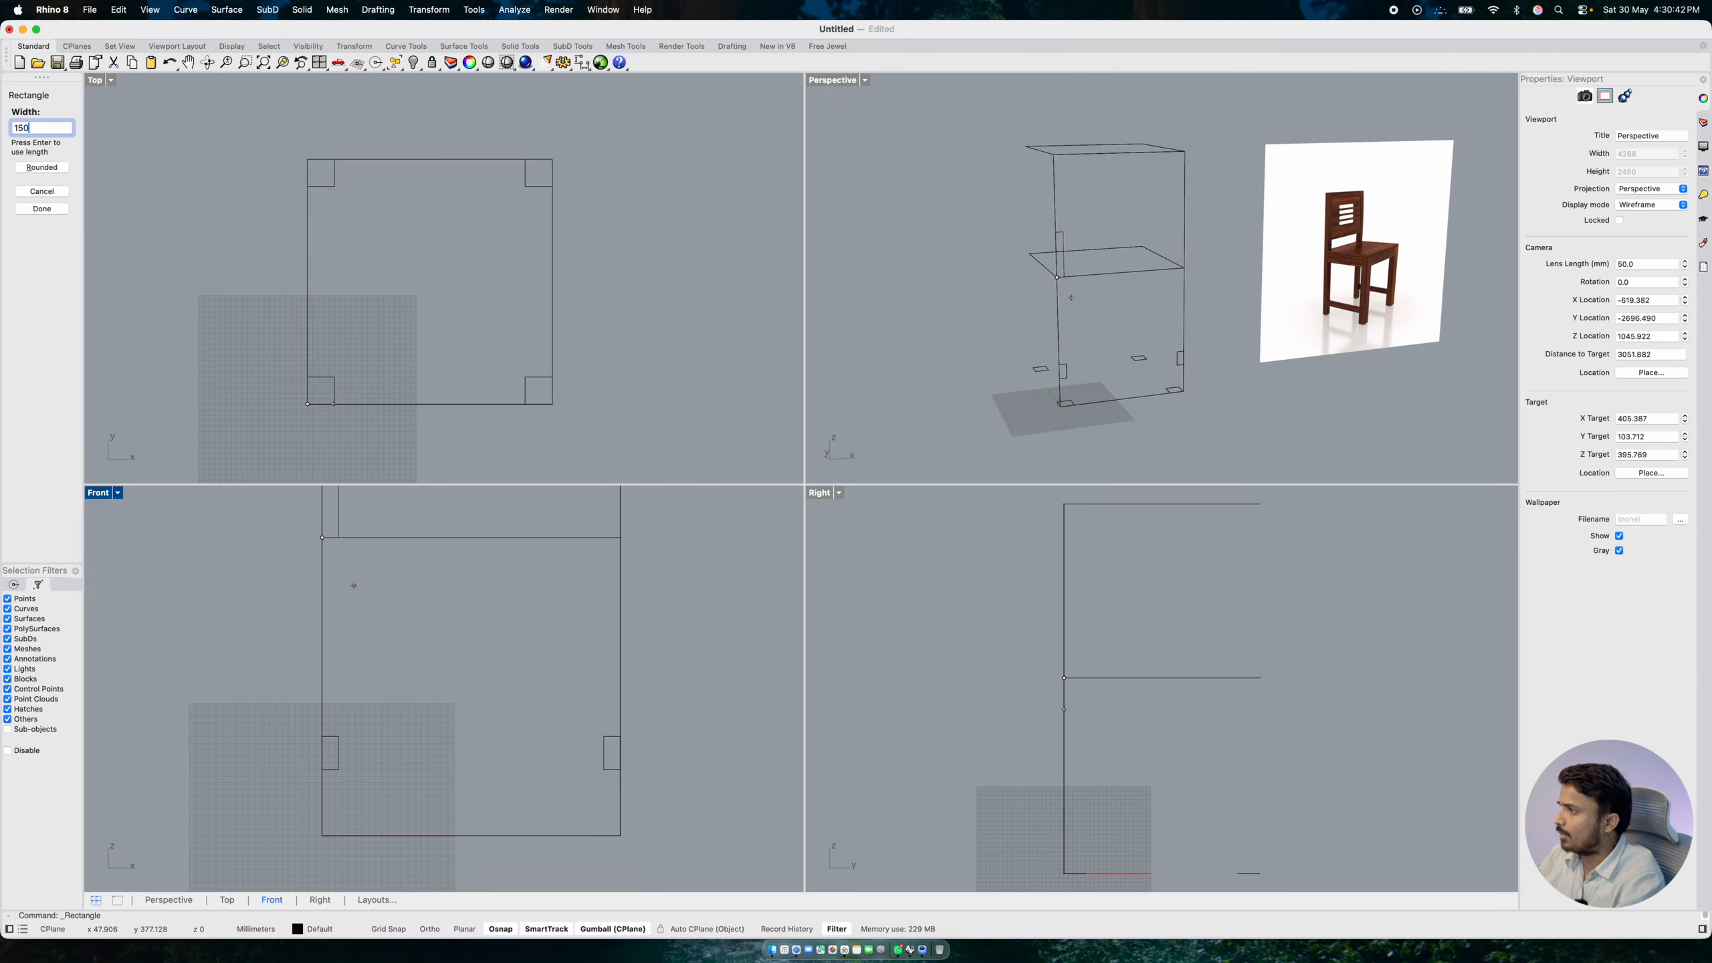
text(-150)
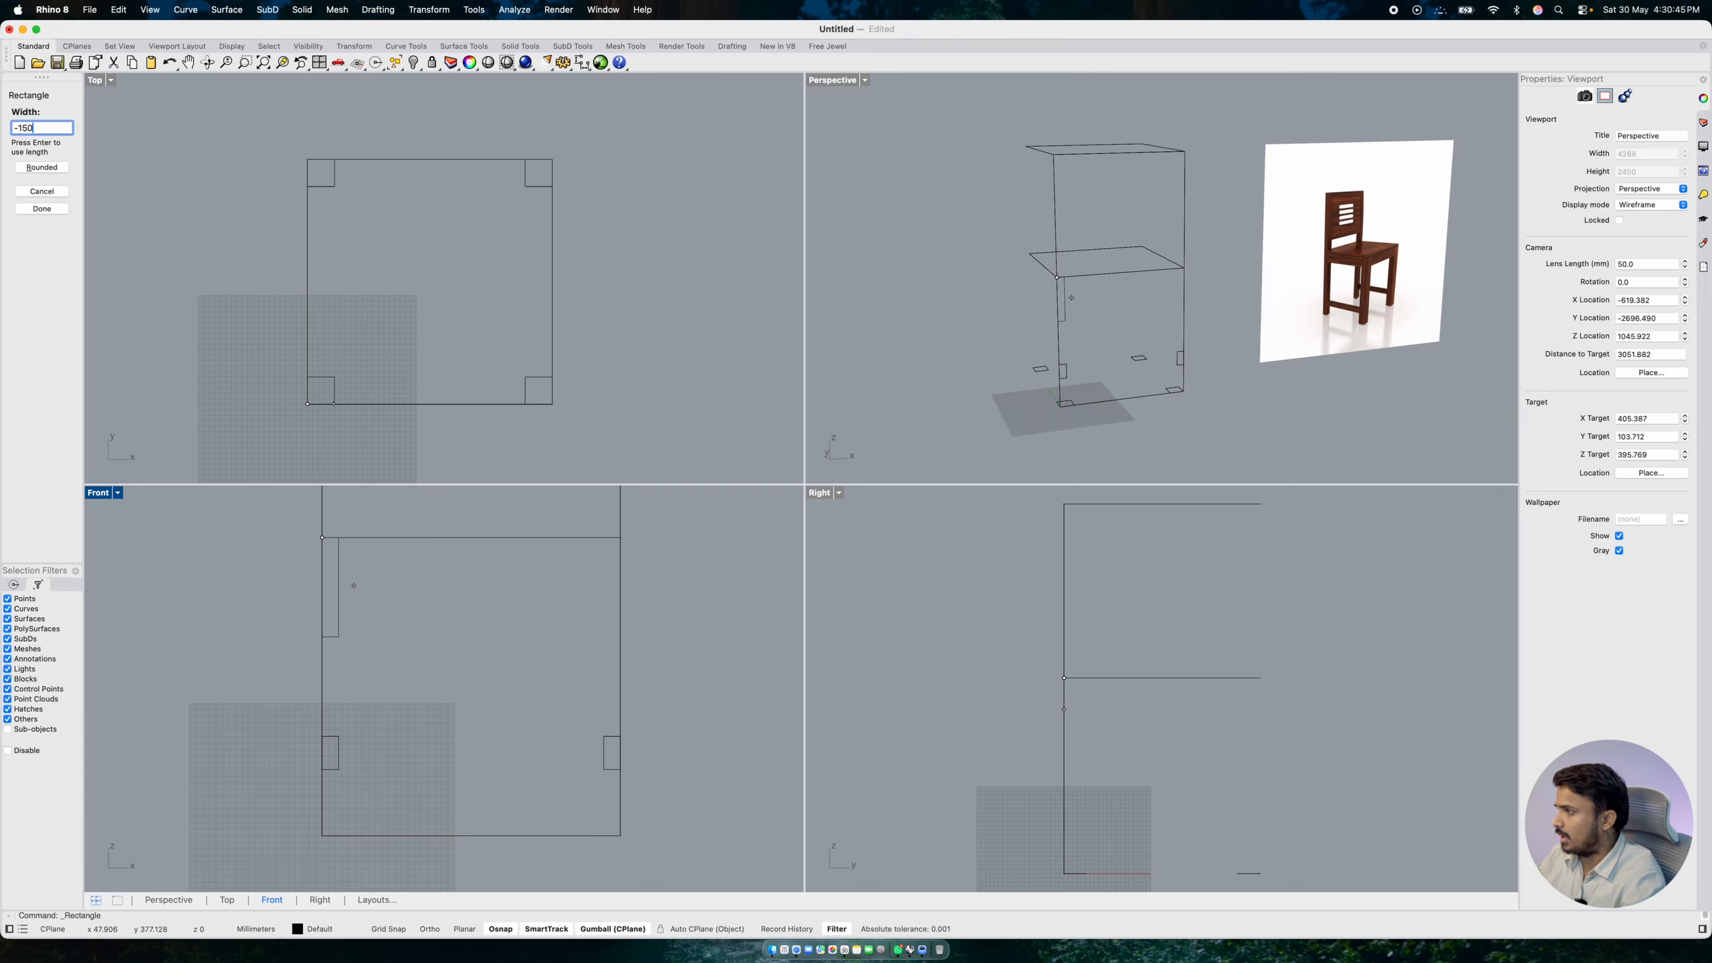
key(Return)
- Delete the 150 mm tall rectangle below the seat-height line
click(331, 597)
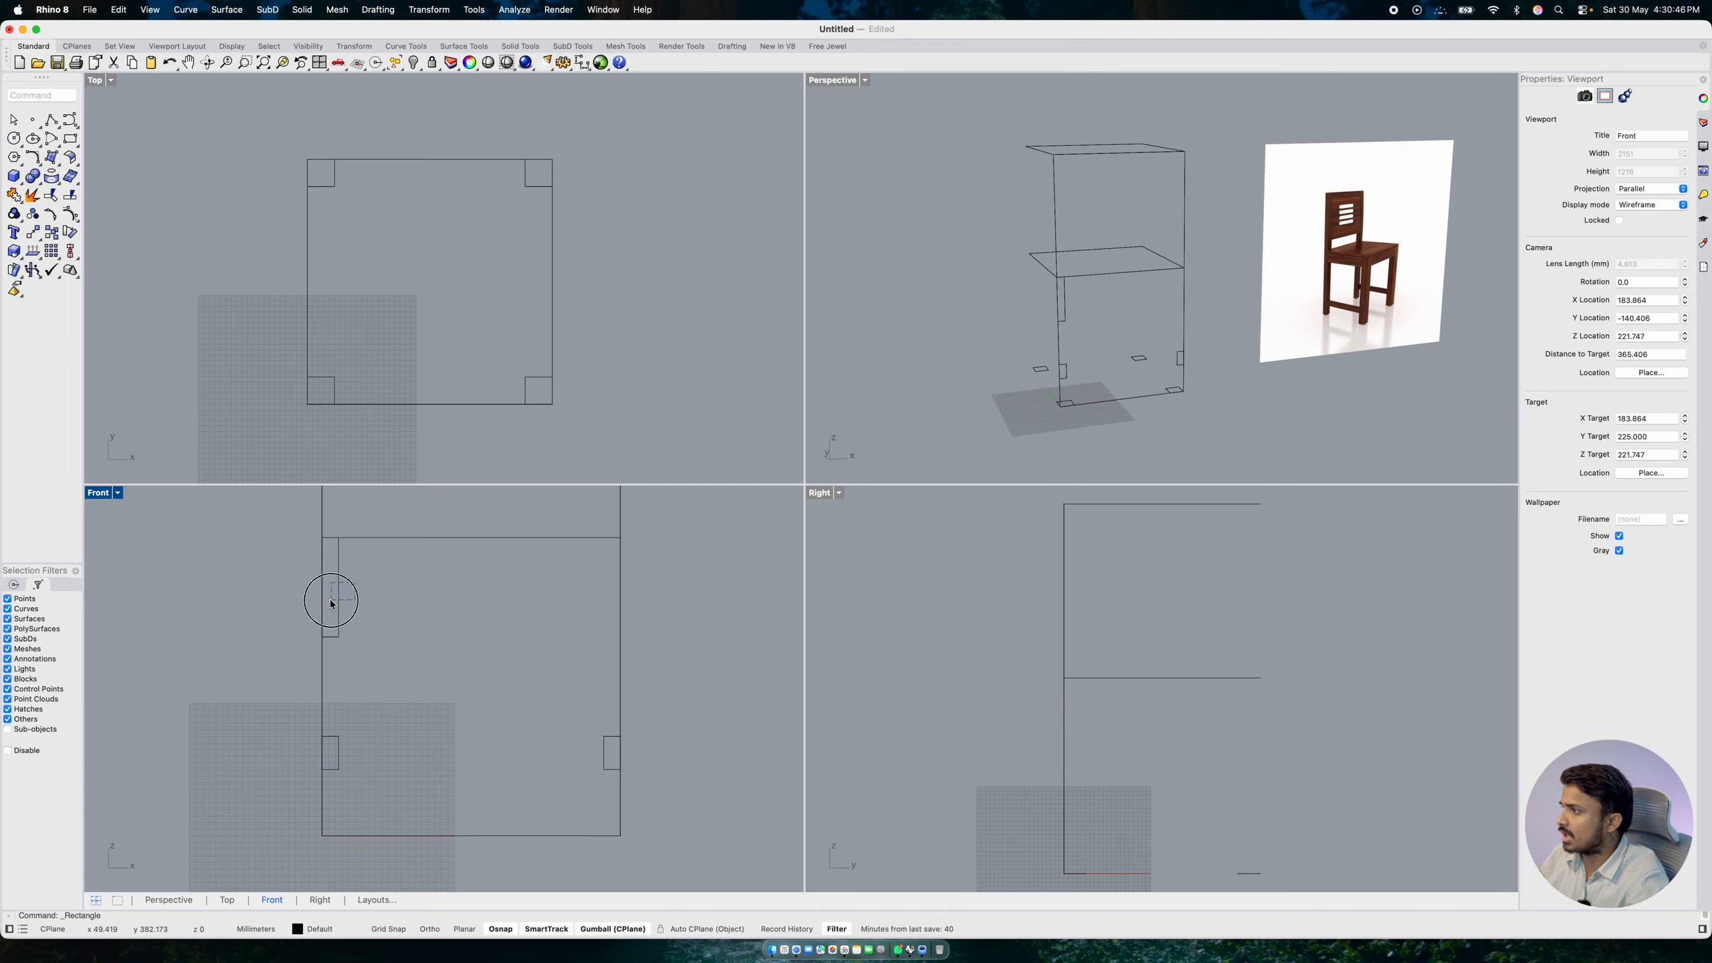
scroll(366, 605, up, 2)
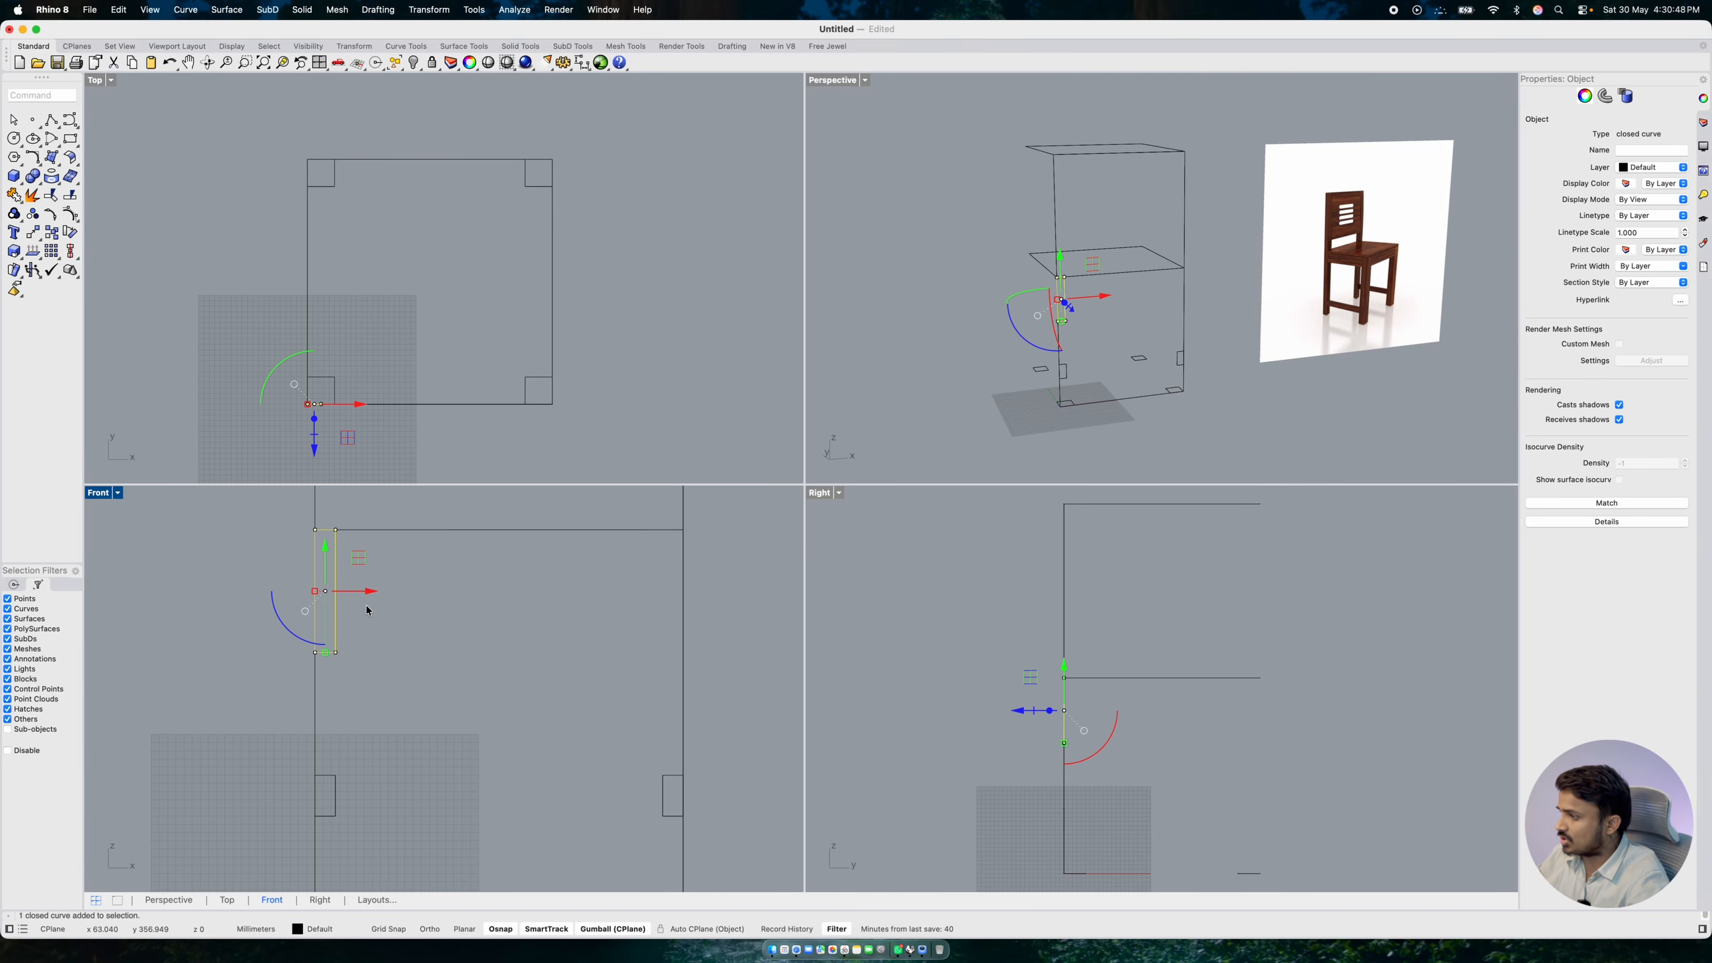
right_drag(368, 611, 371, 616)
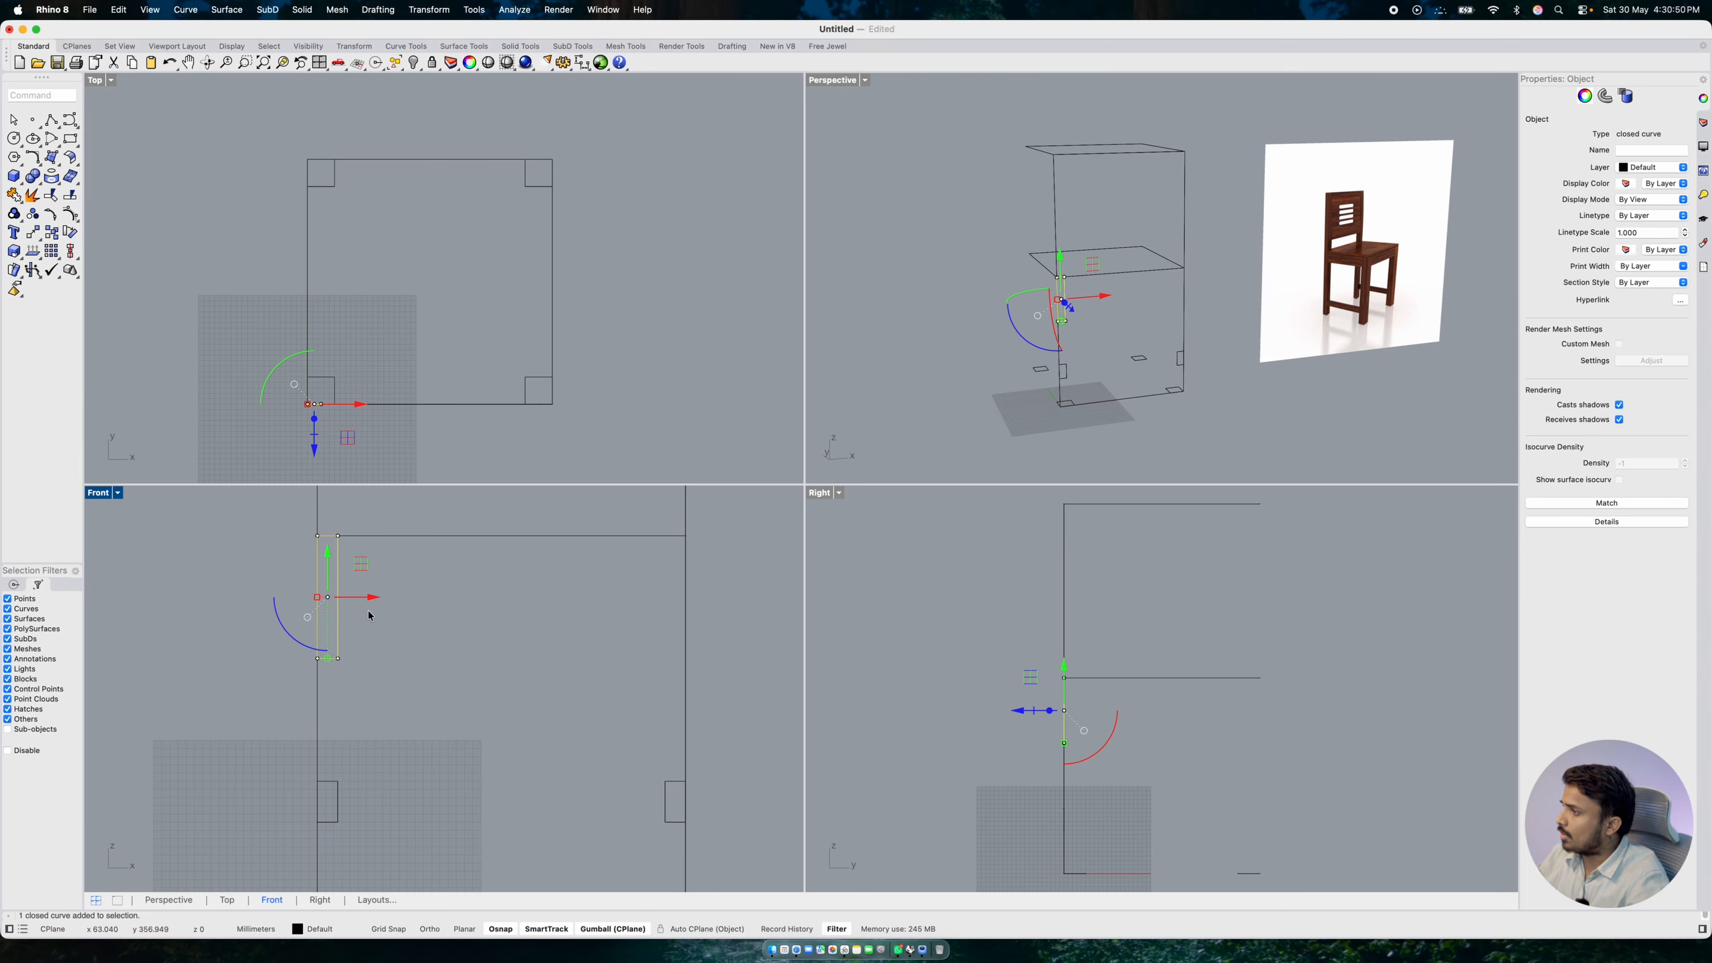
text(Scale)
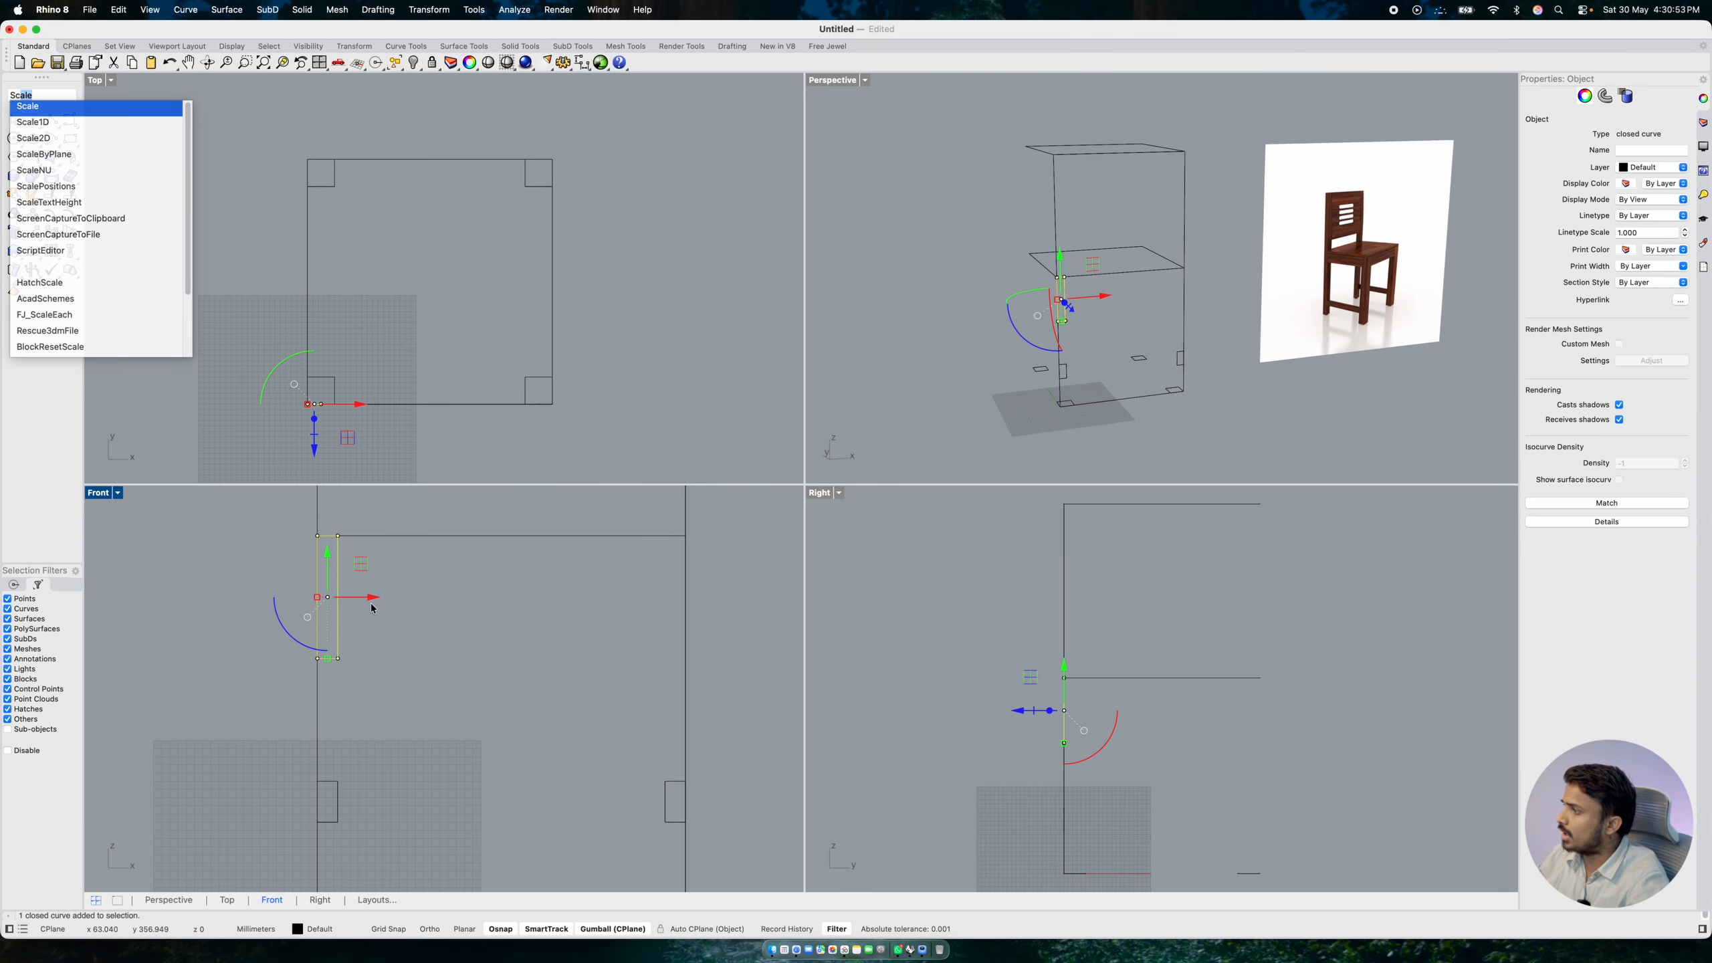
click(399, 620)
drag(353, 615, 334, 617)
key(Escape)
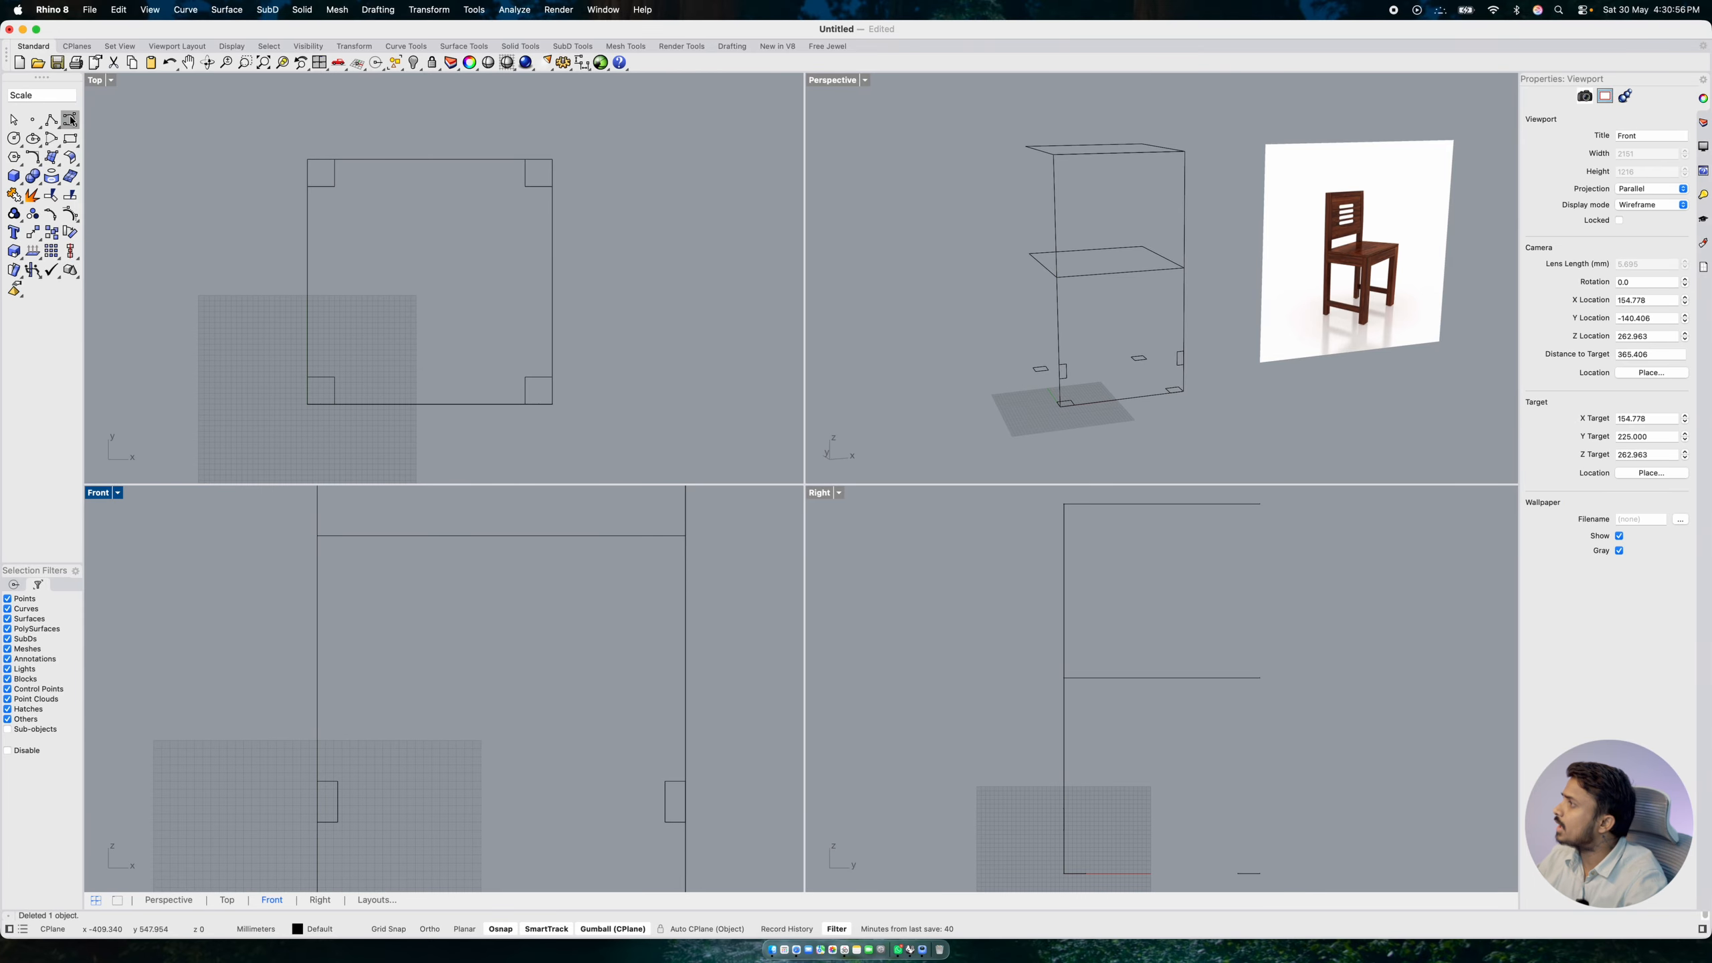
- Draw a 25 × 75 mm upright rectangle extending down from the seat-height square's front-left corner in the Front viewport
click(70, 138)
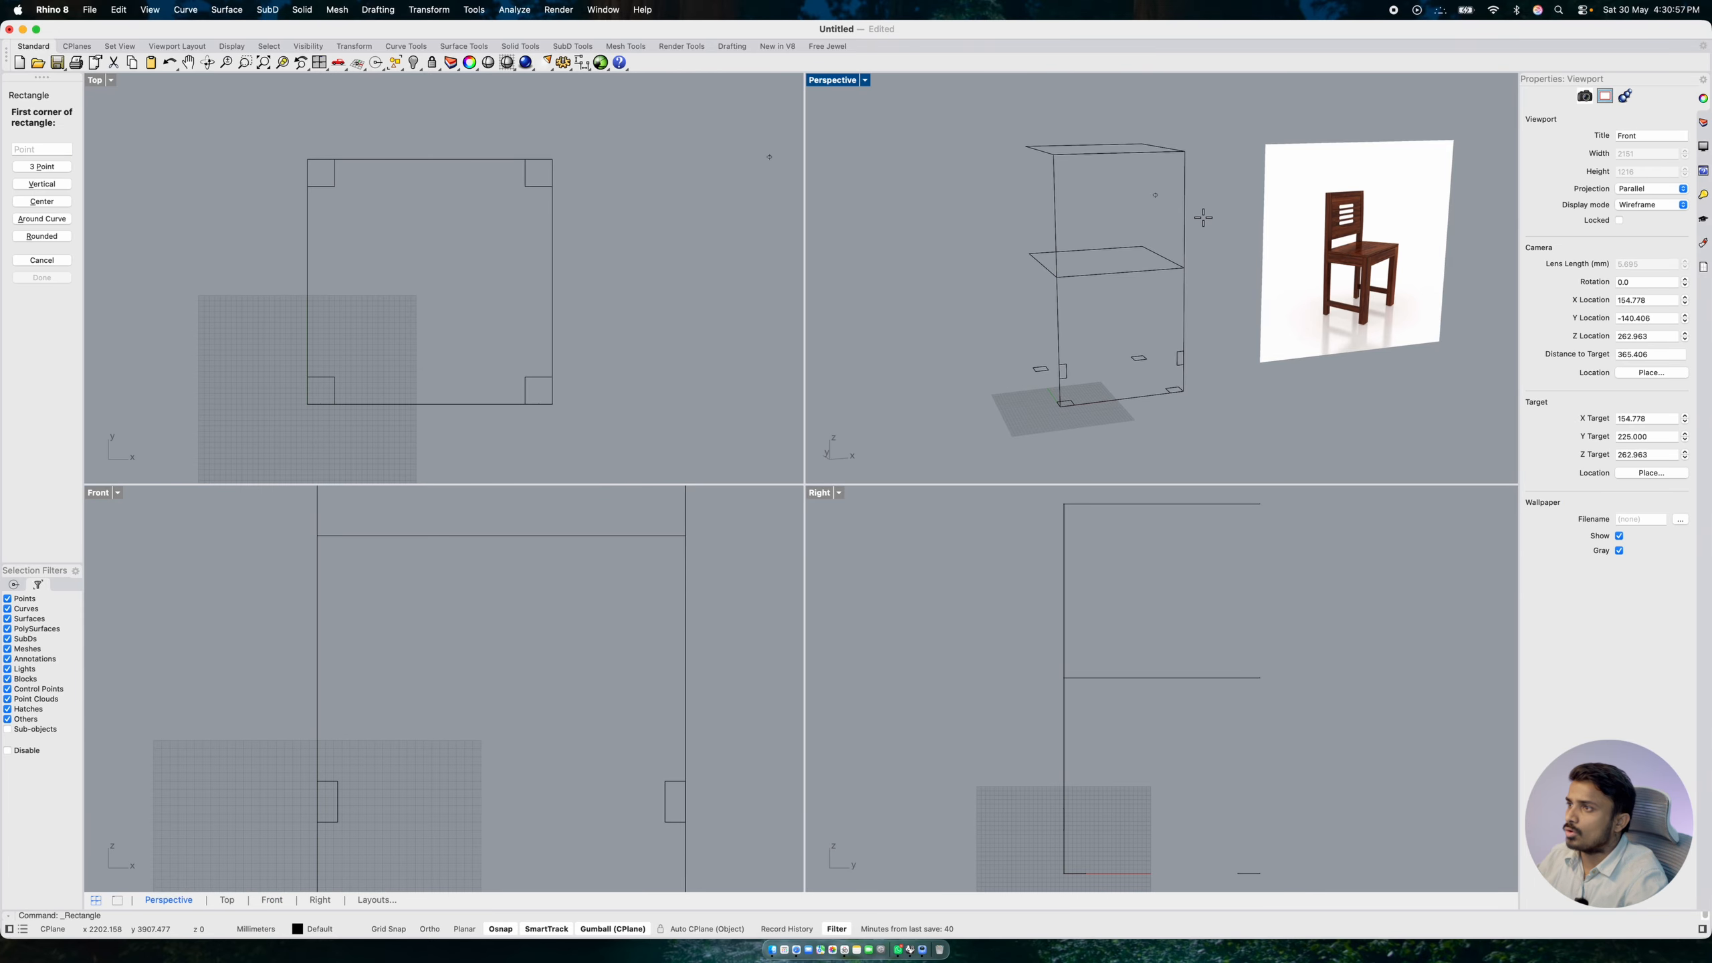
click(1057, 274)
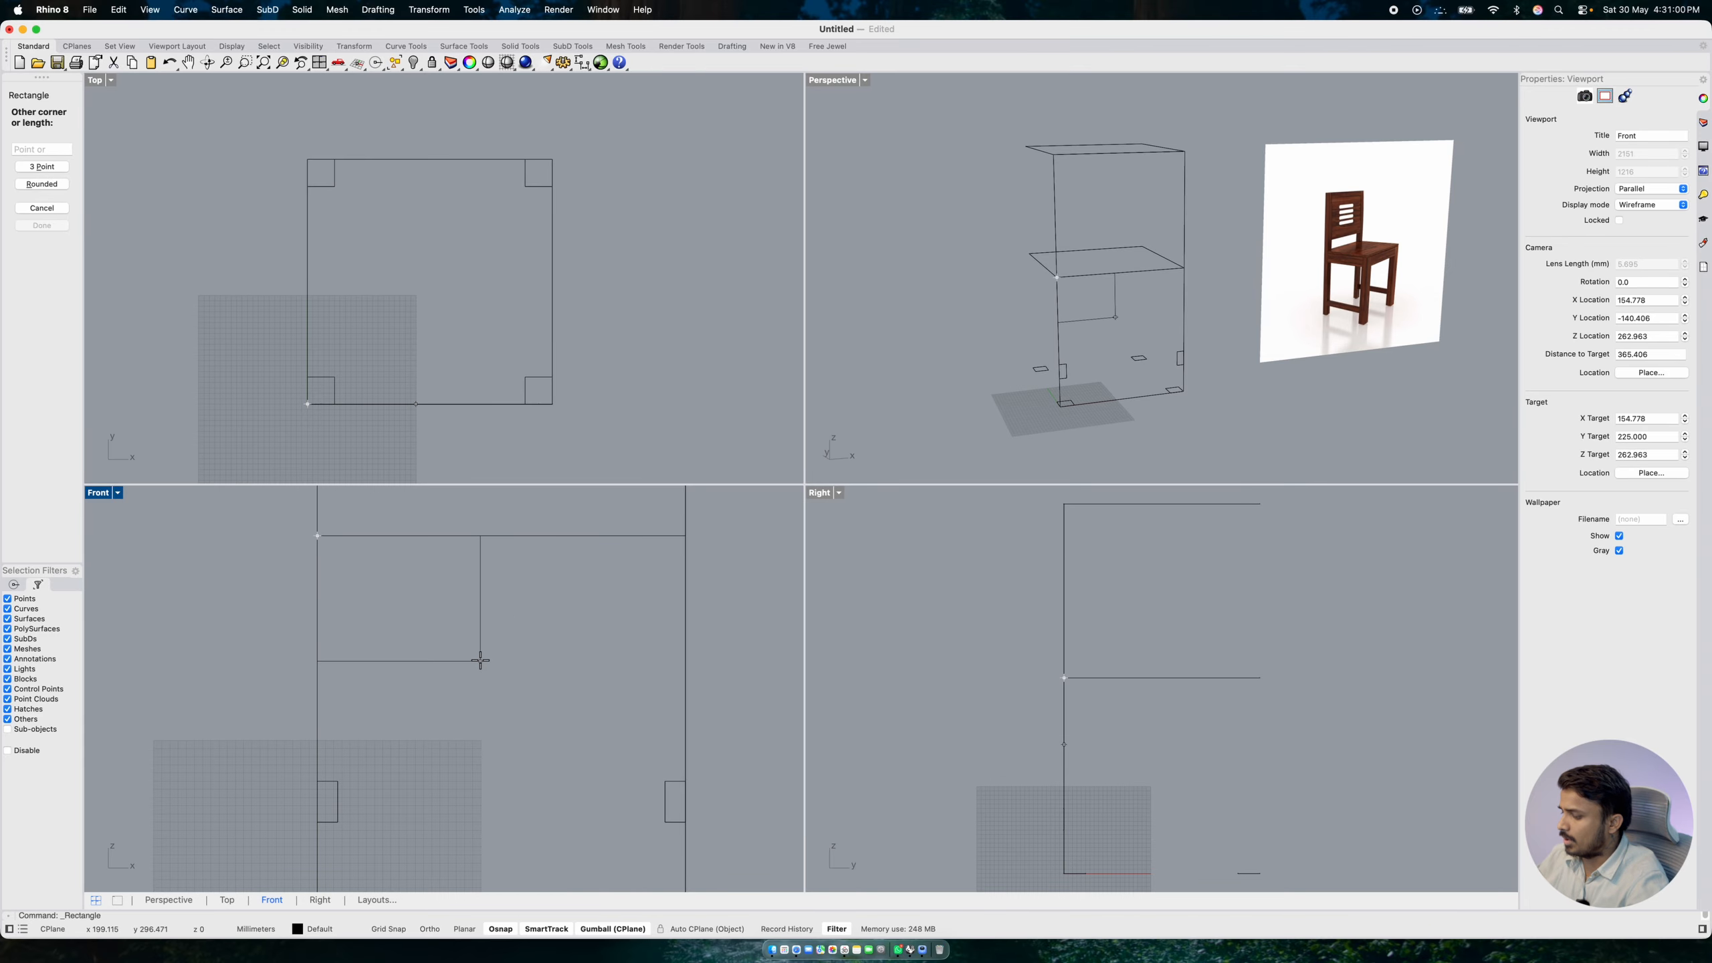
text(2)
key(Return)
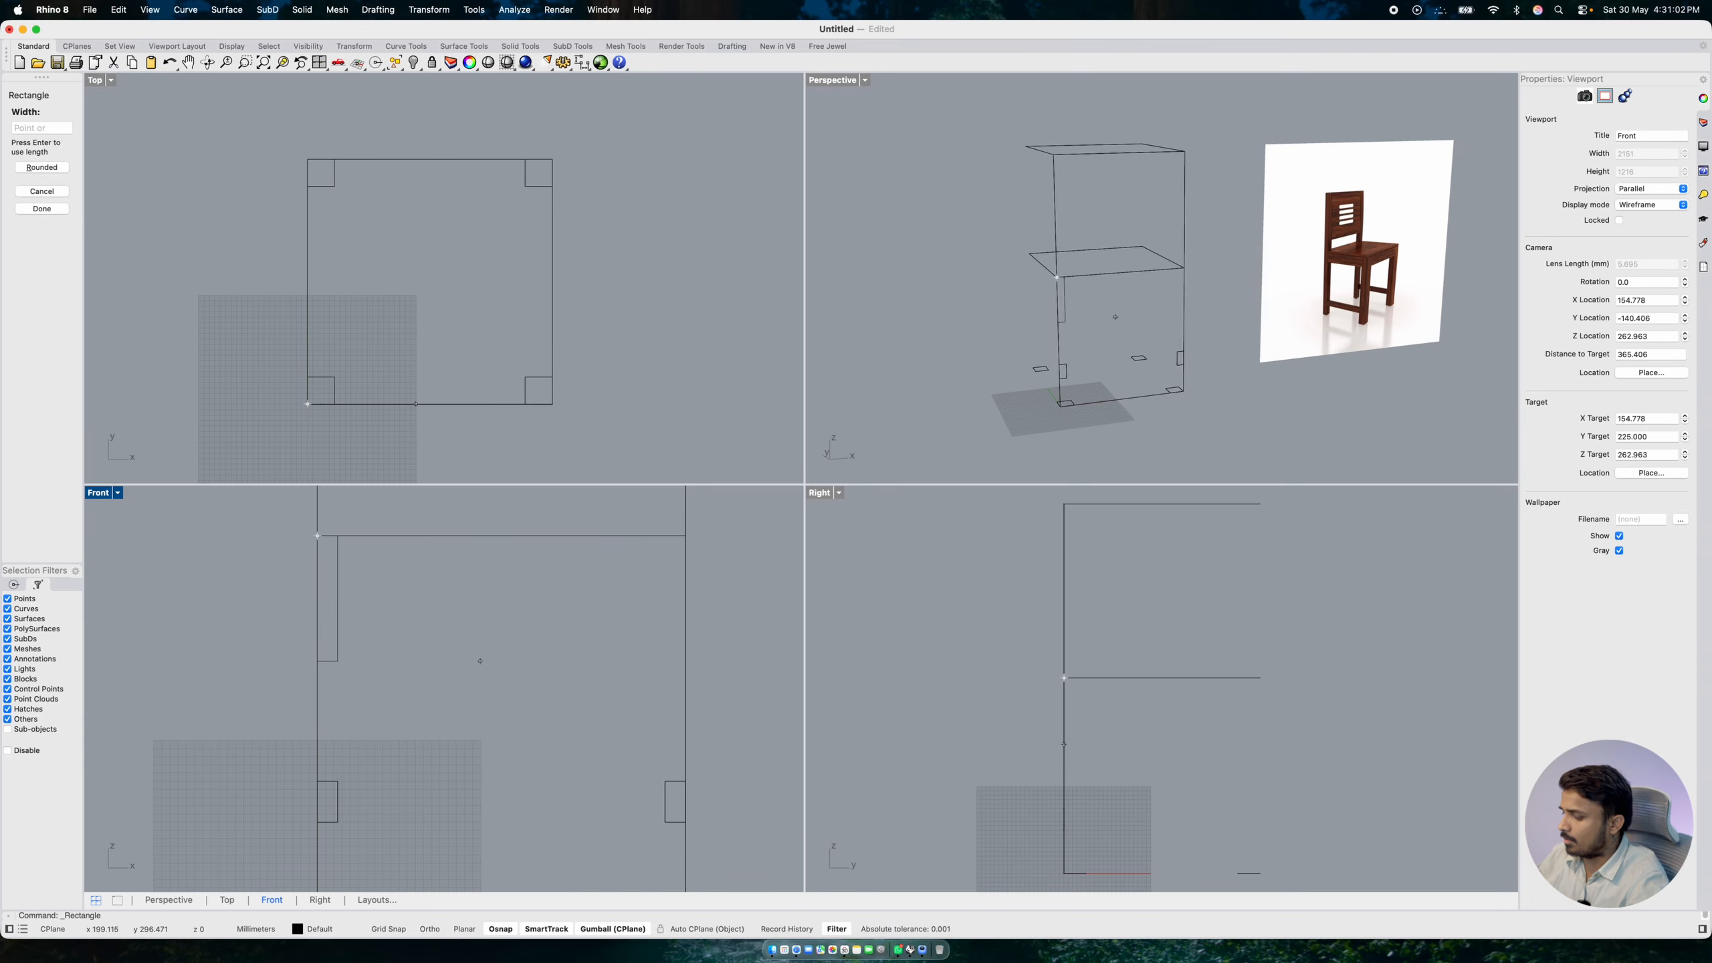
text(75)
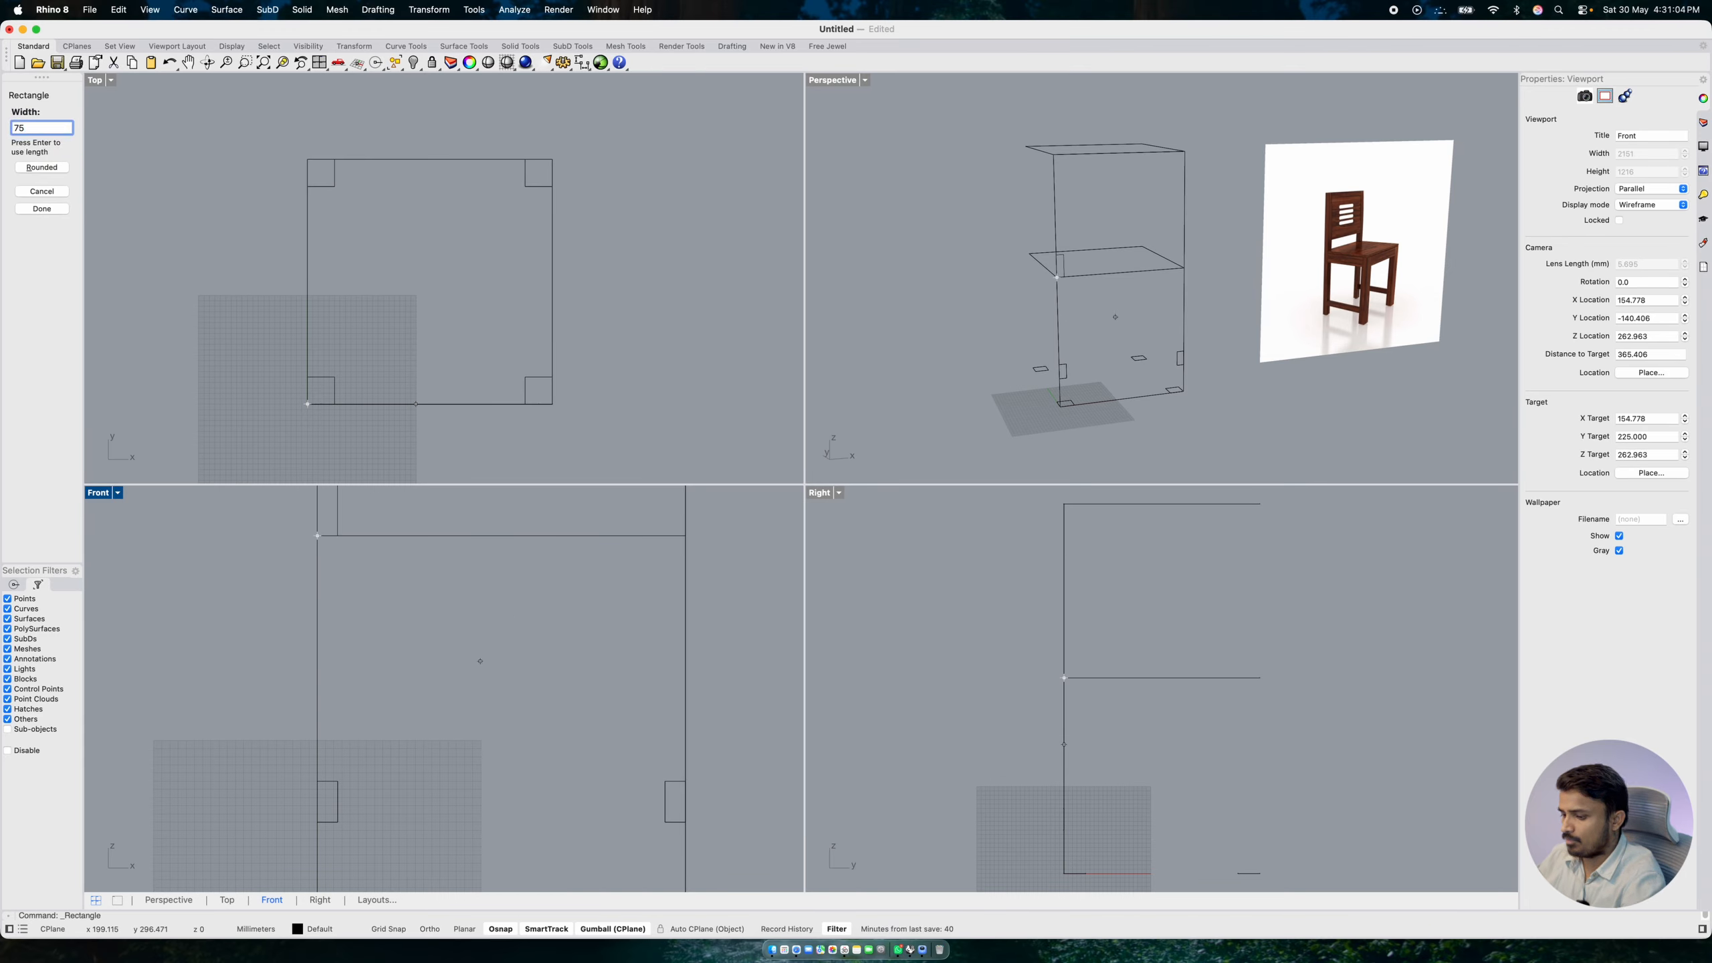
key(BackSpace)
key(BackSpace)
text(-75)
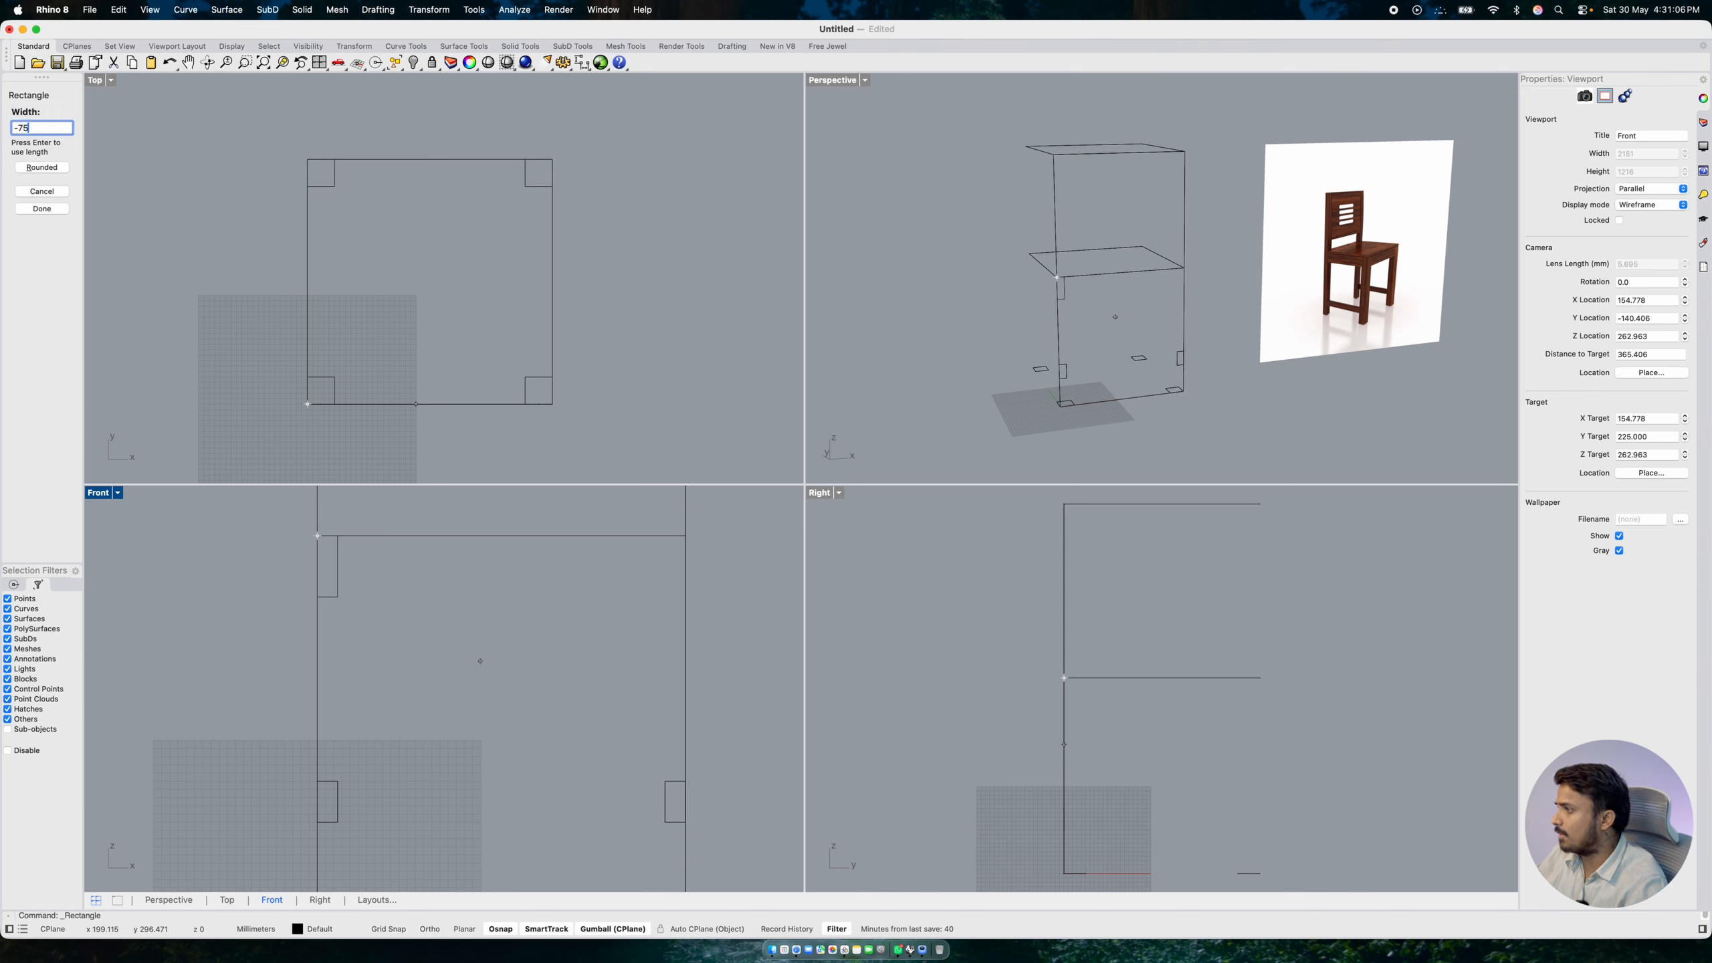
key(Return)
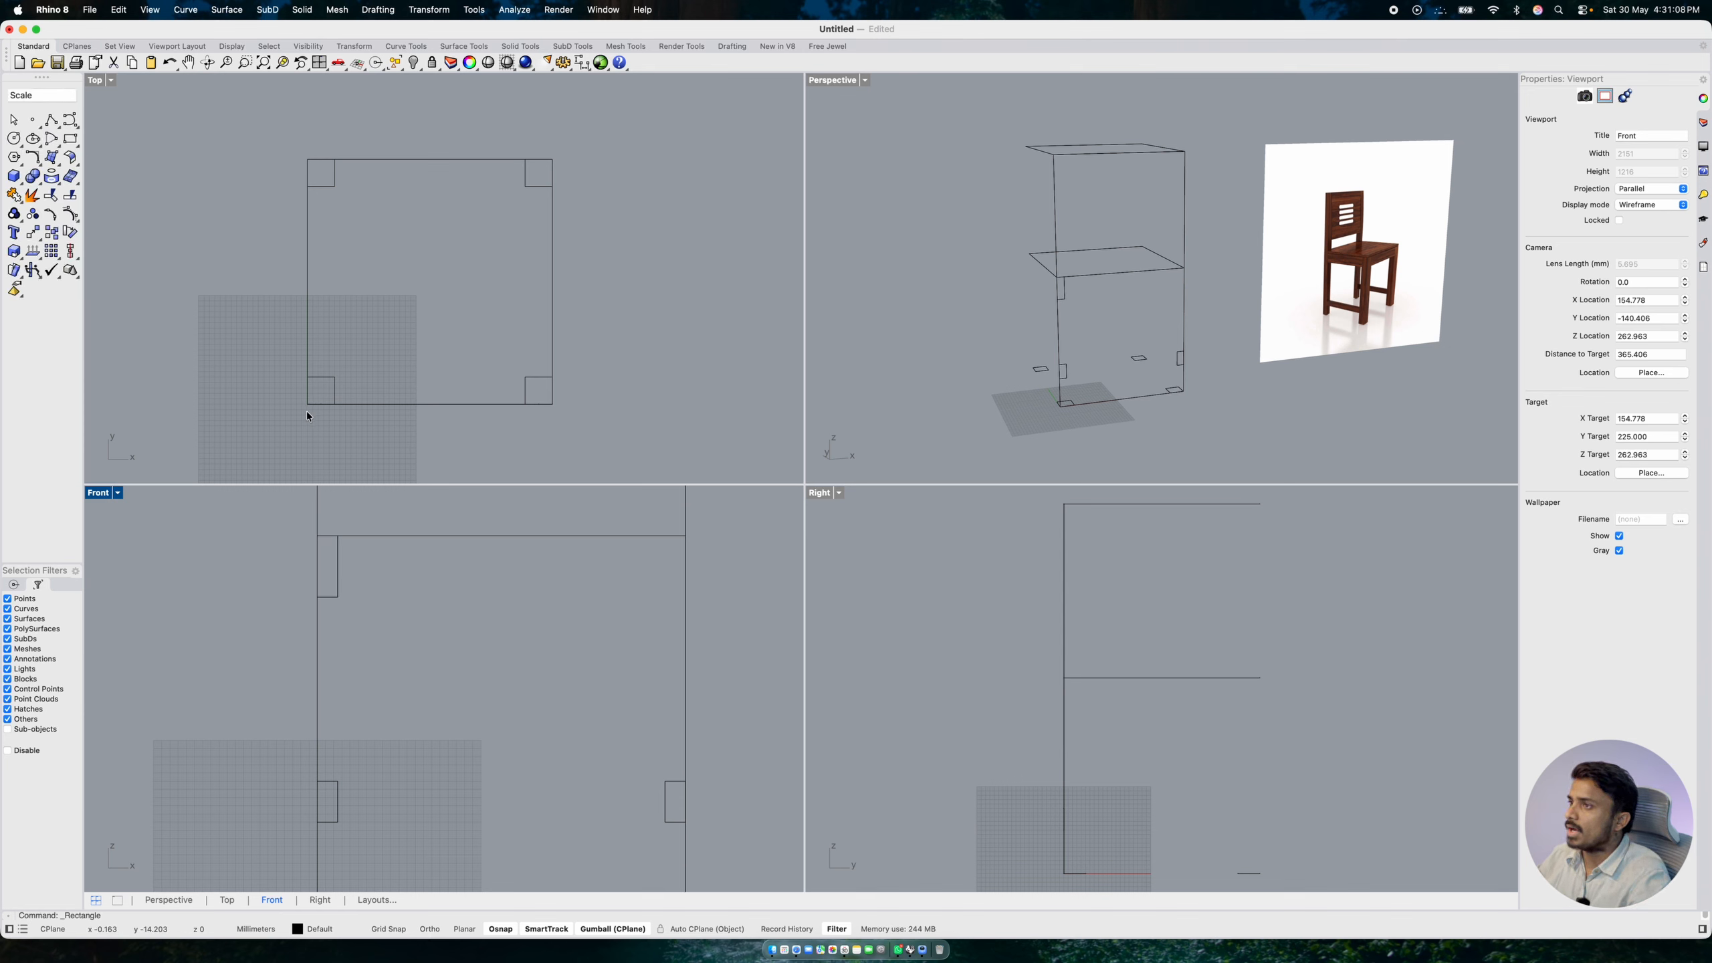
- Mirror the 25 × 75 mm front-left profile to the front-right corner, about a vertical plane through the seat line's midpoint in the Front viewport
click(341, 589)
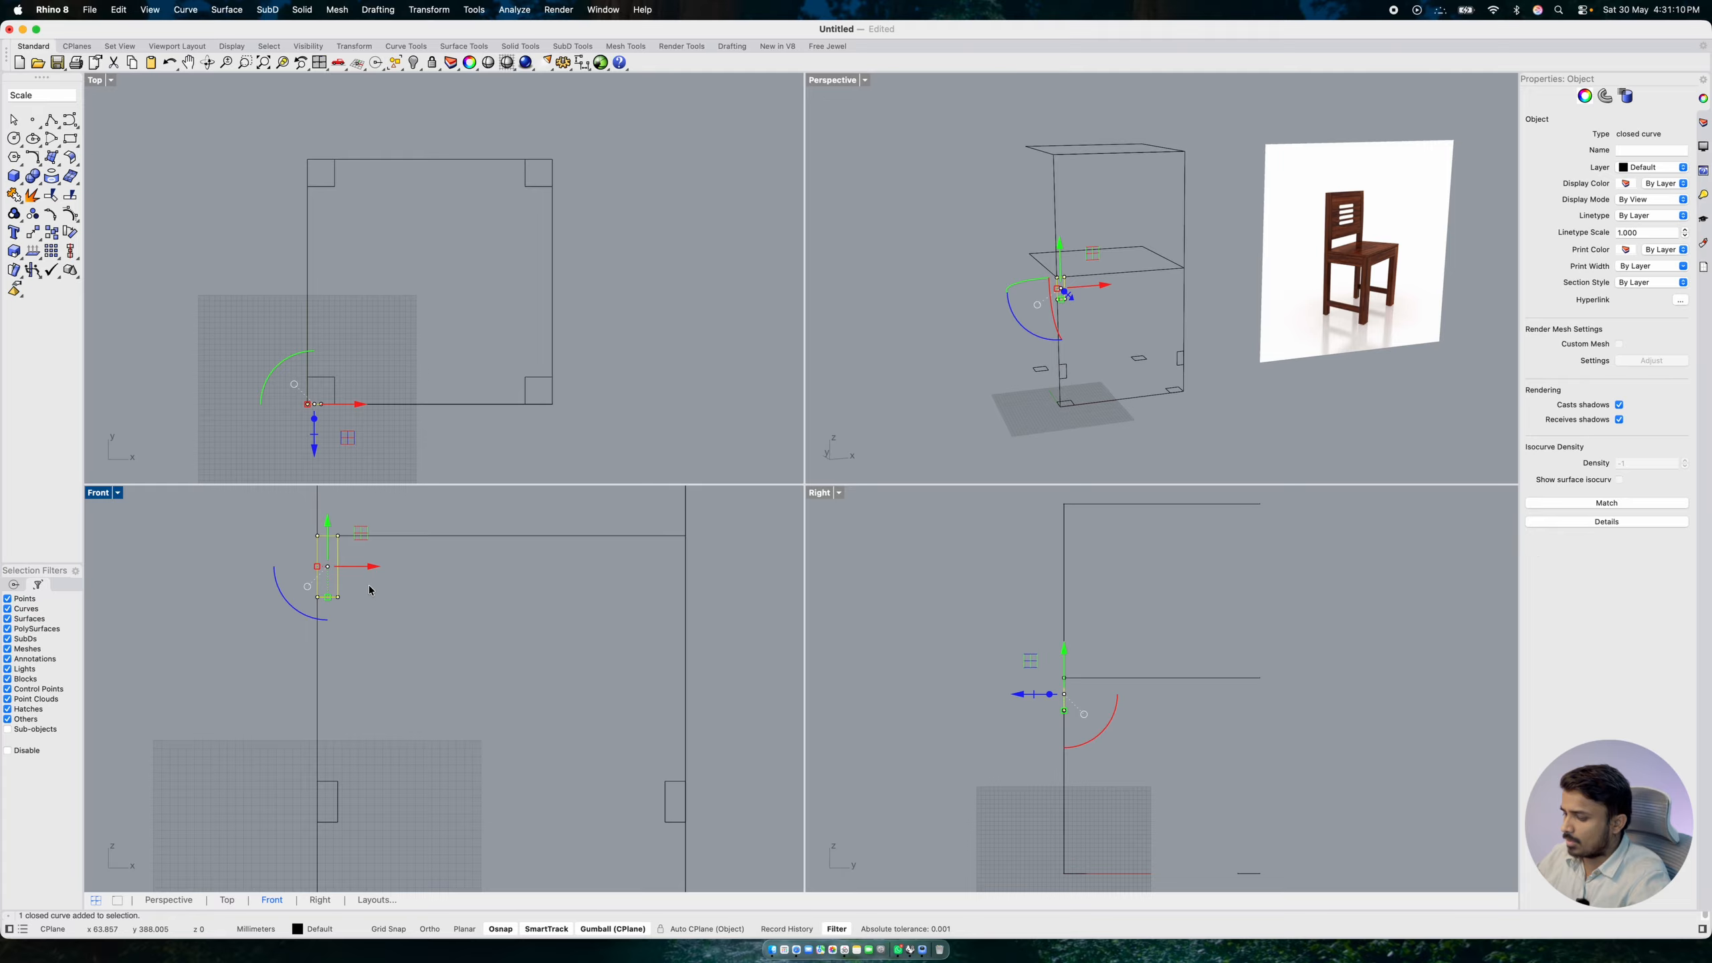
text(Scalemir)
key(Return)
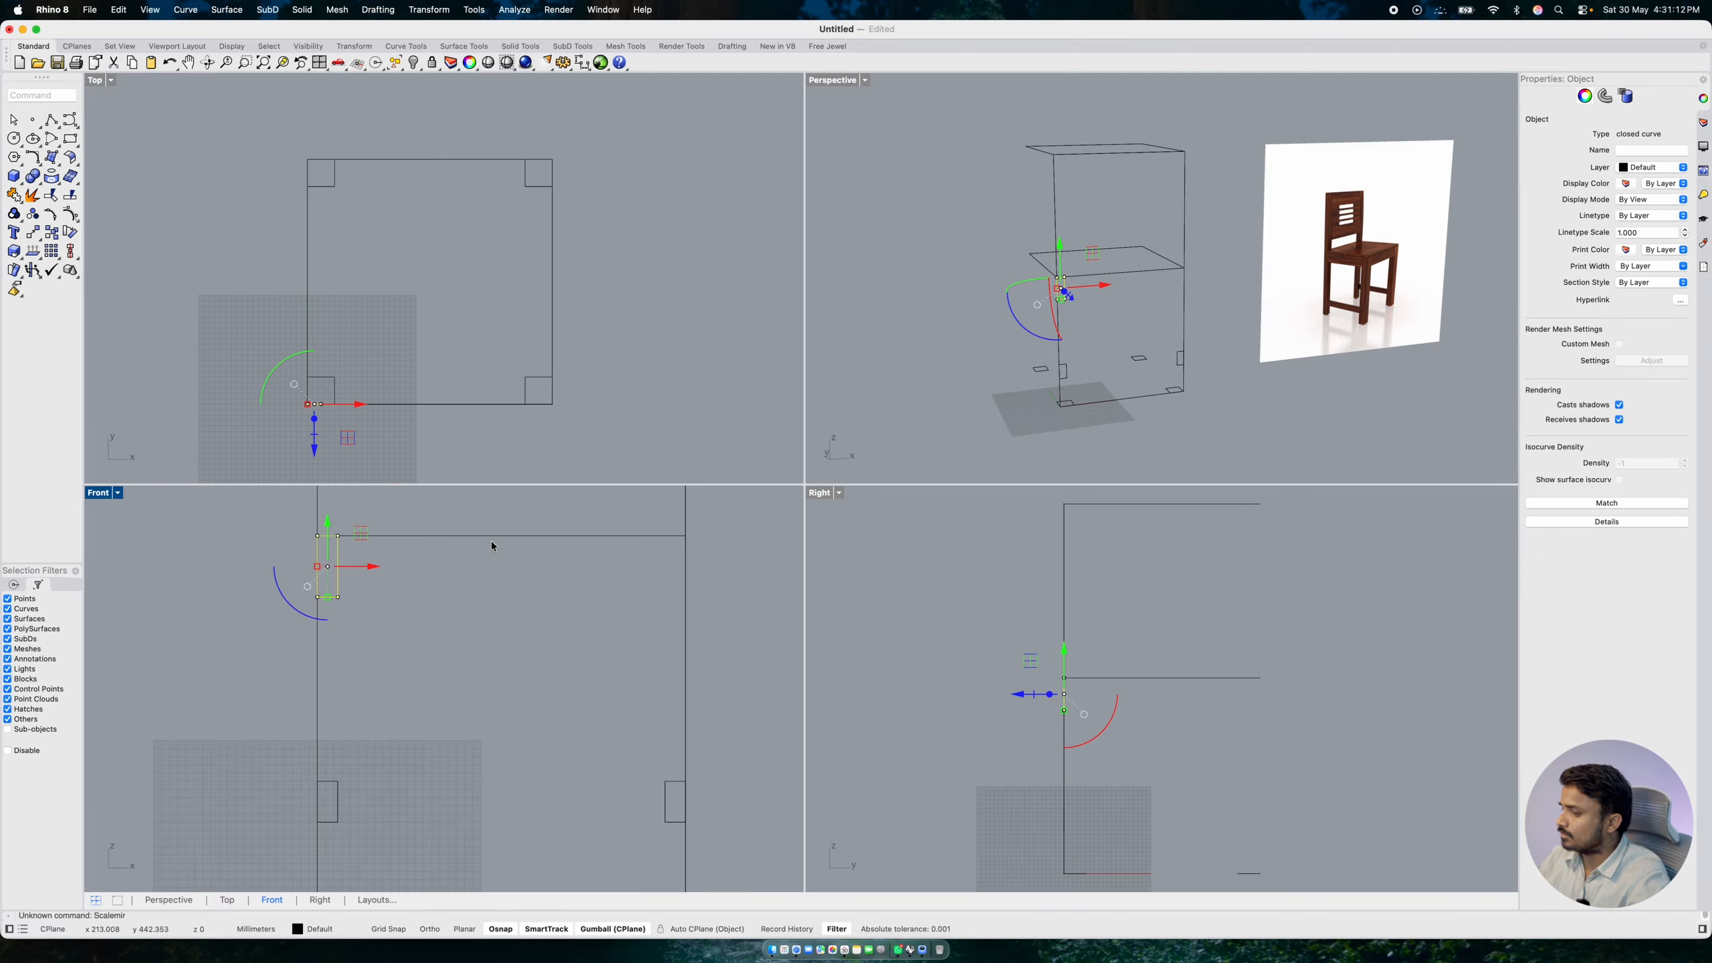
text(mand: Mirror)
key(Return)
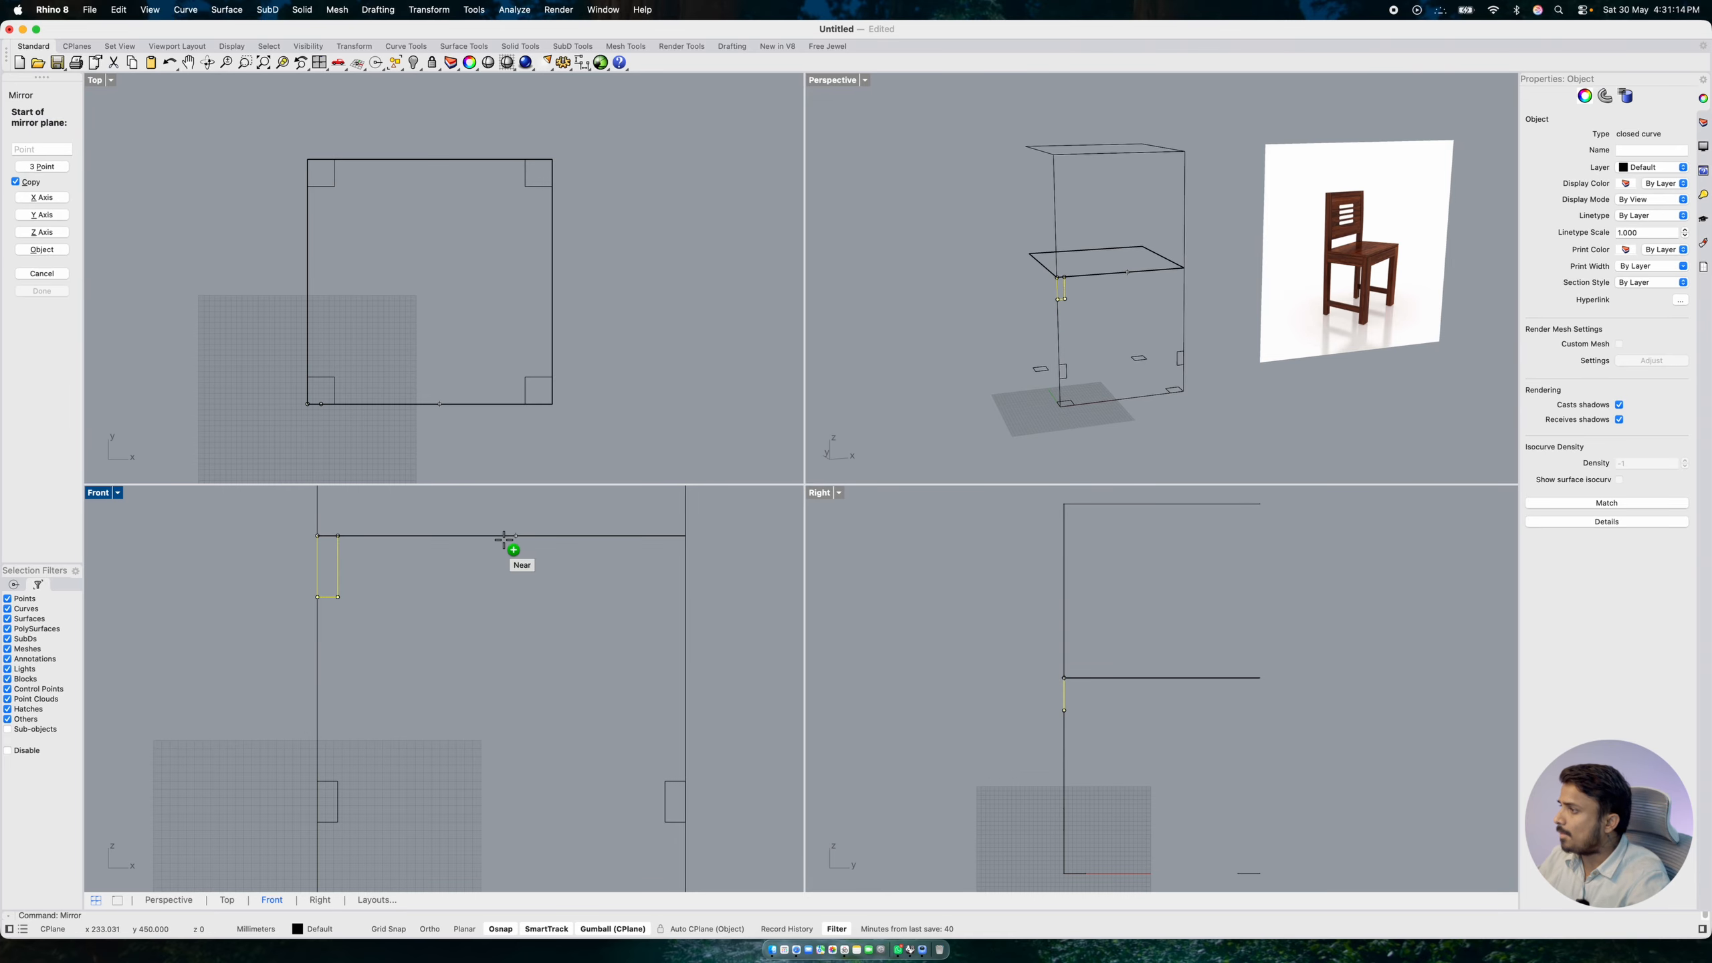
click(501, 536)
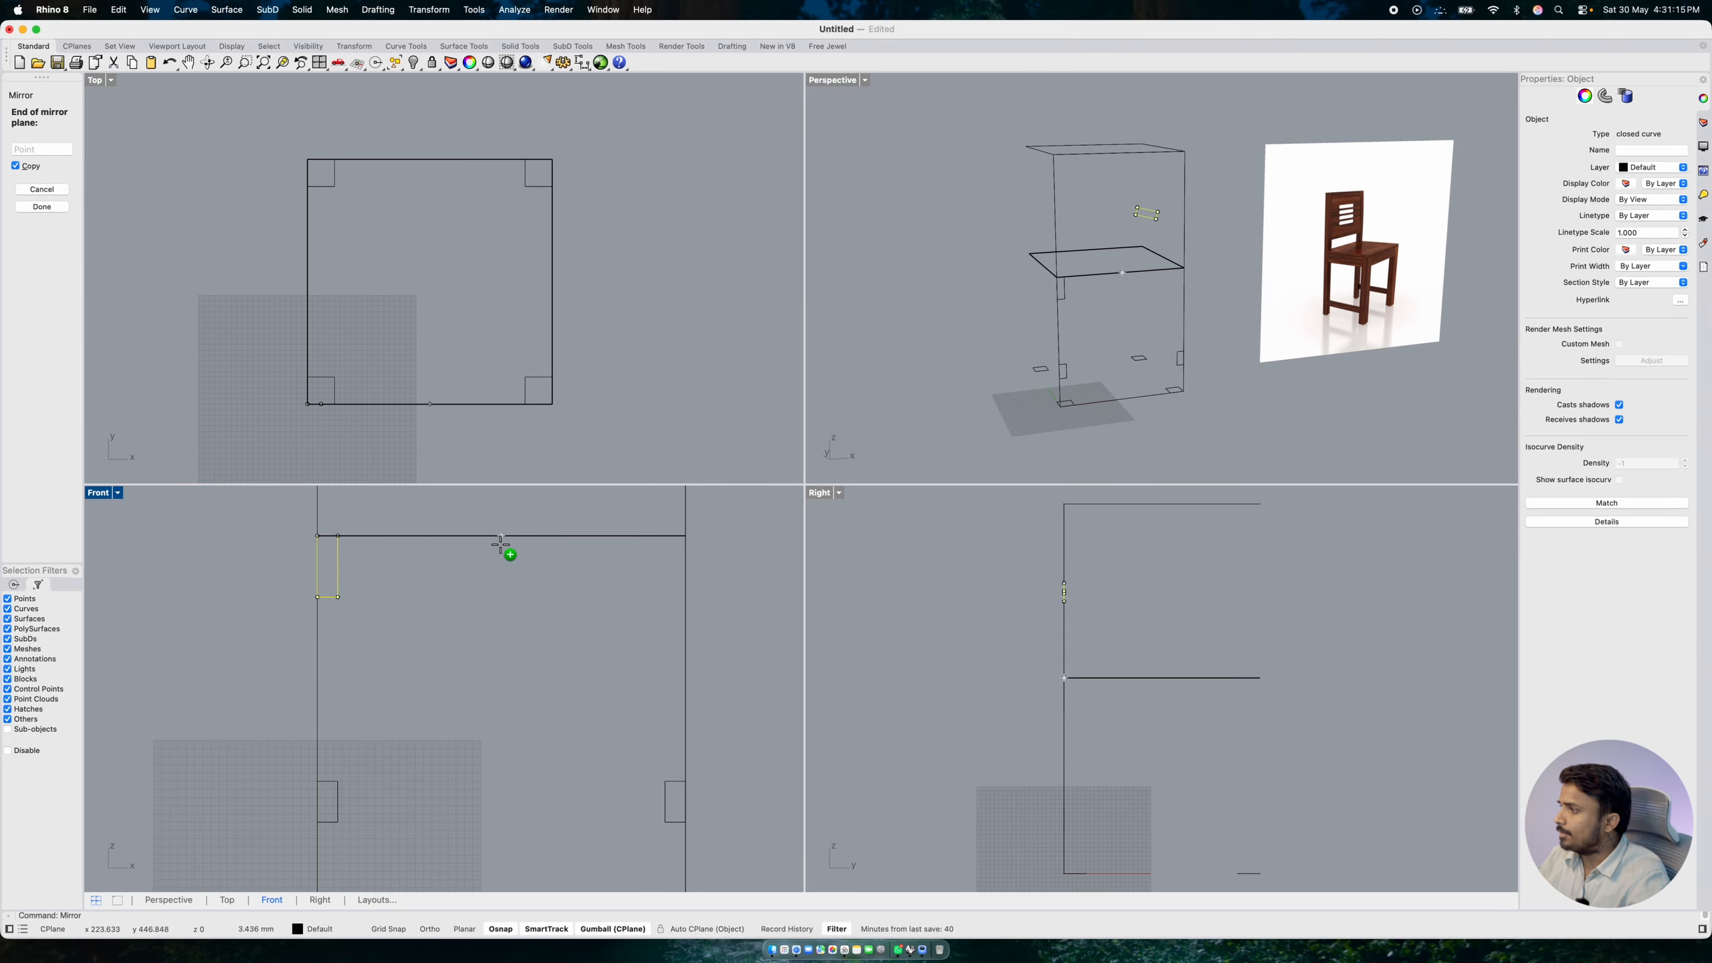
click(502, 594)
click(906, 325)
- Draw a 25 × 75 mm upright rectangle extending down from the seat-height square's front-right corner in the Right viewport
scroll(1244, 267, up, 5)
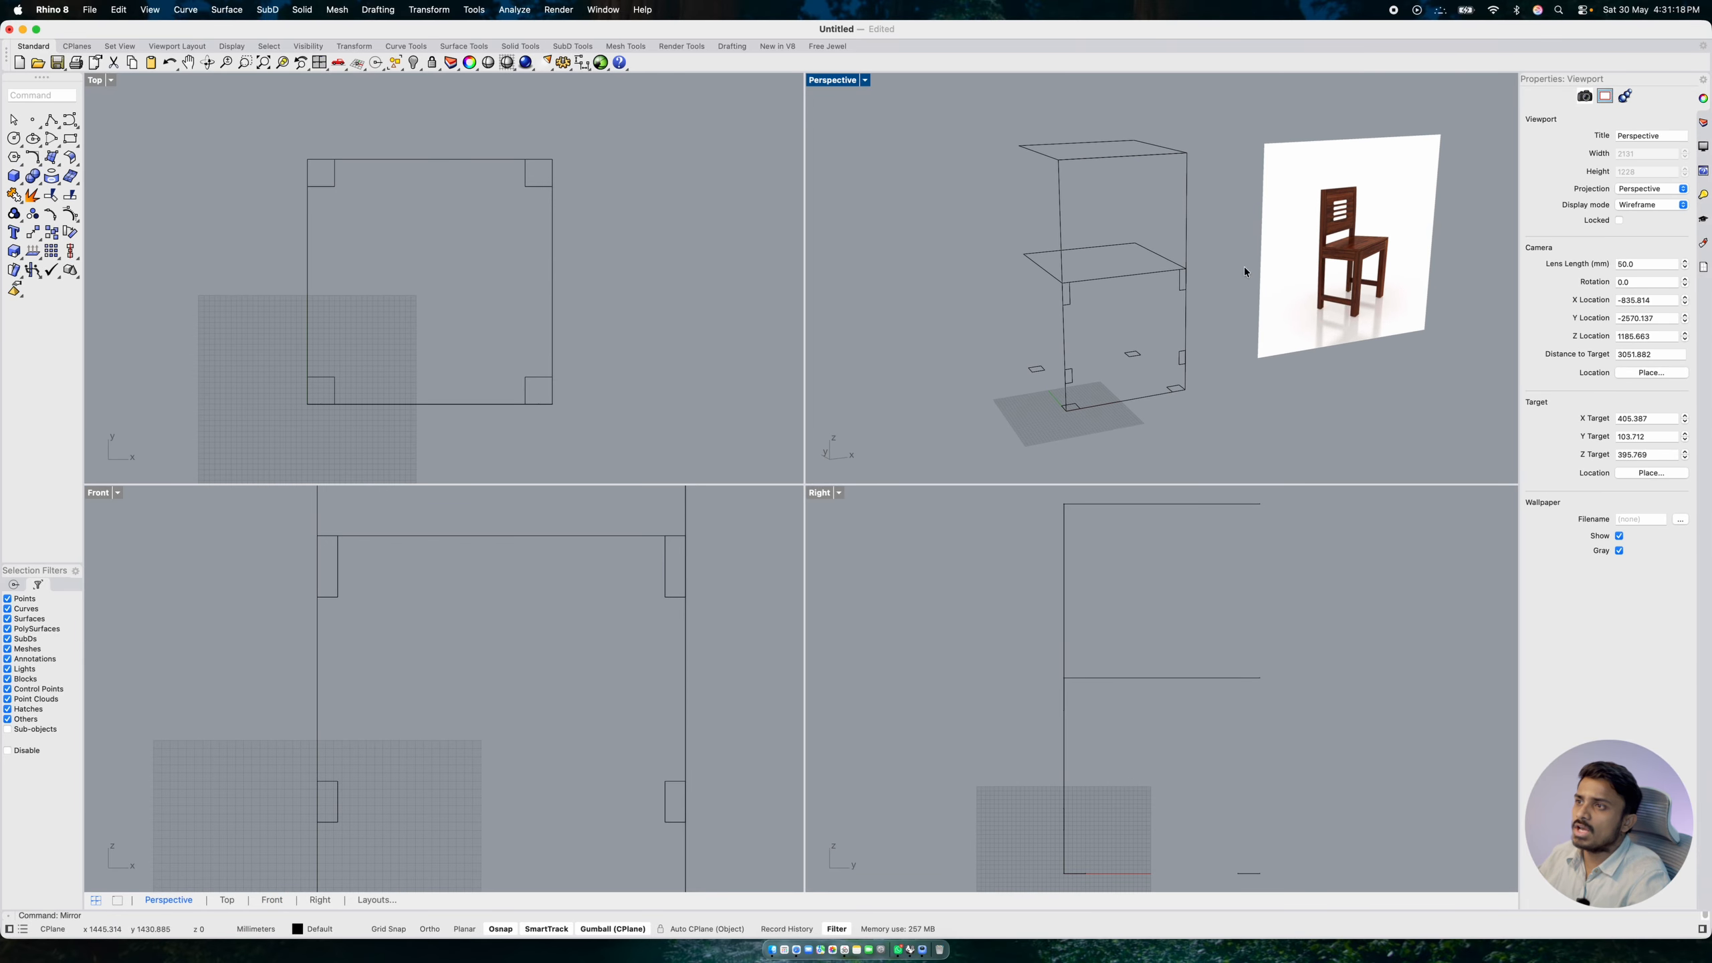
scroll(1361, 253, up, 5)
scroll(1230, 357, down, 5)
right_drag(1230, 357, 1102, 390)
scroll(1155, 663, up, 3)
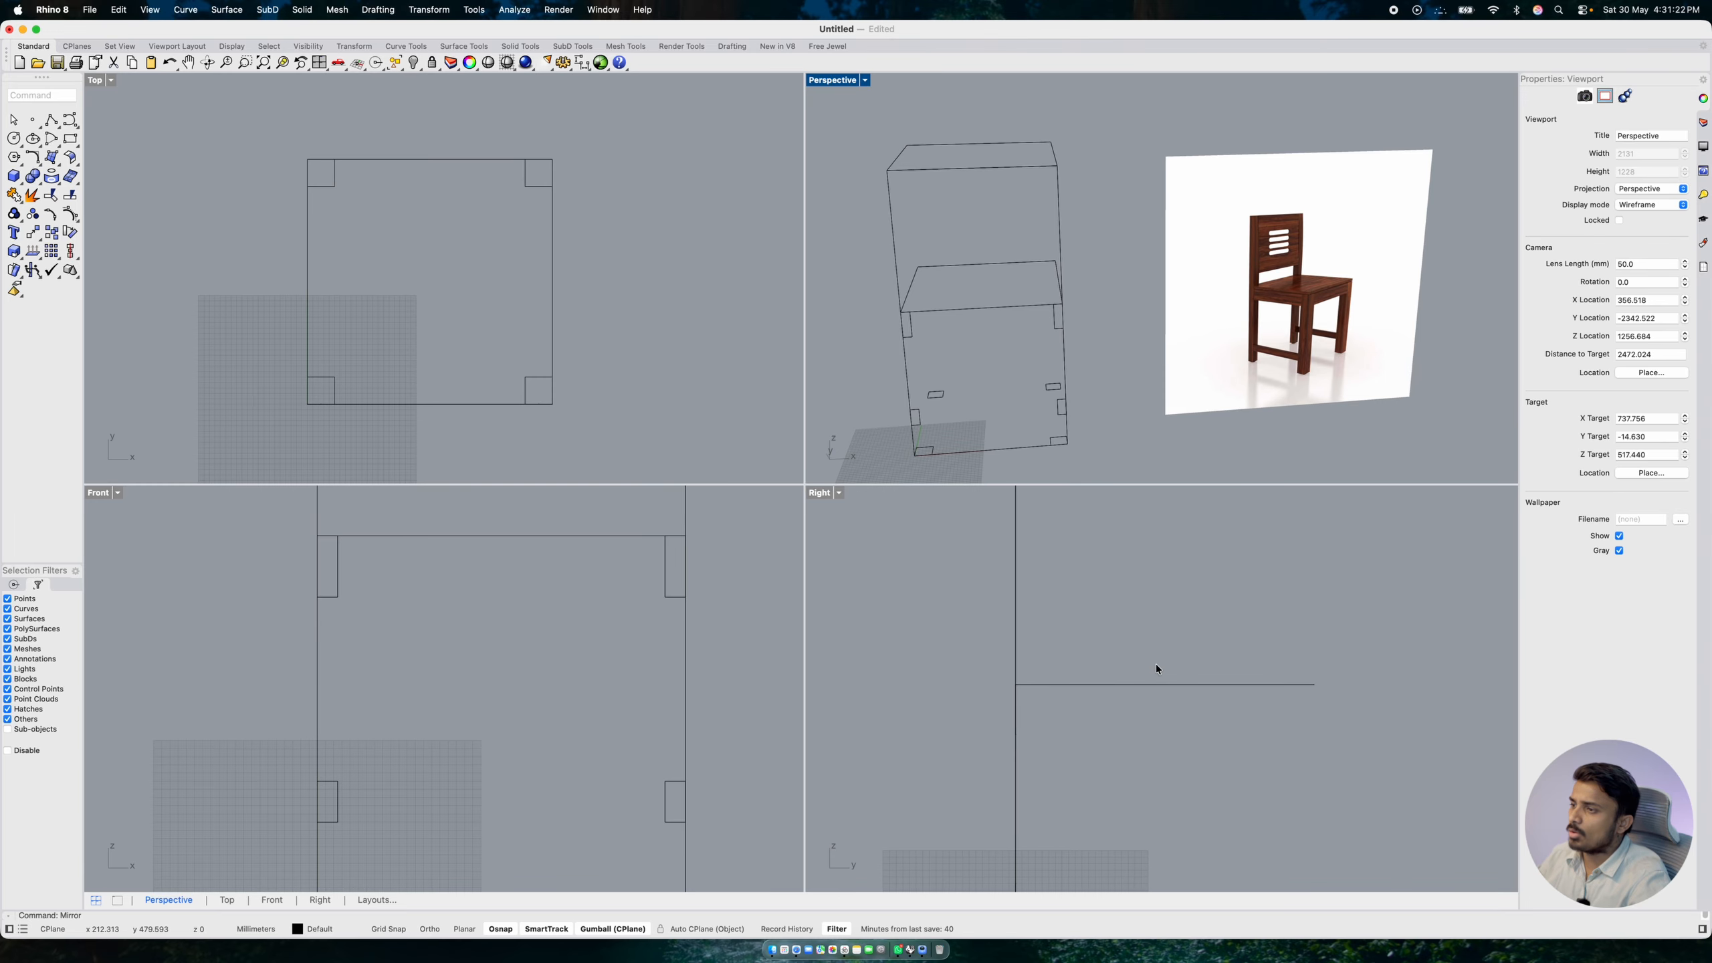
right_drag(812, 326, 1003, 302)
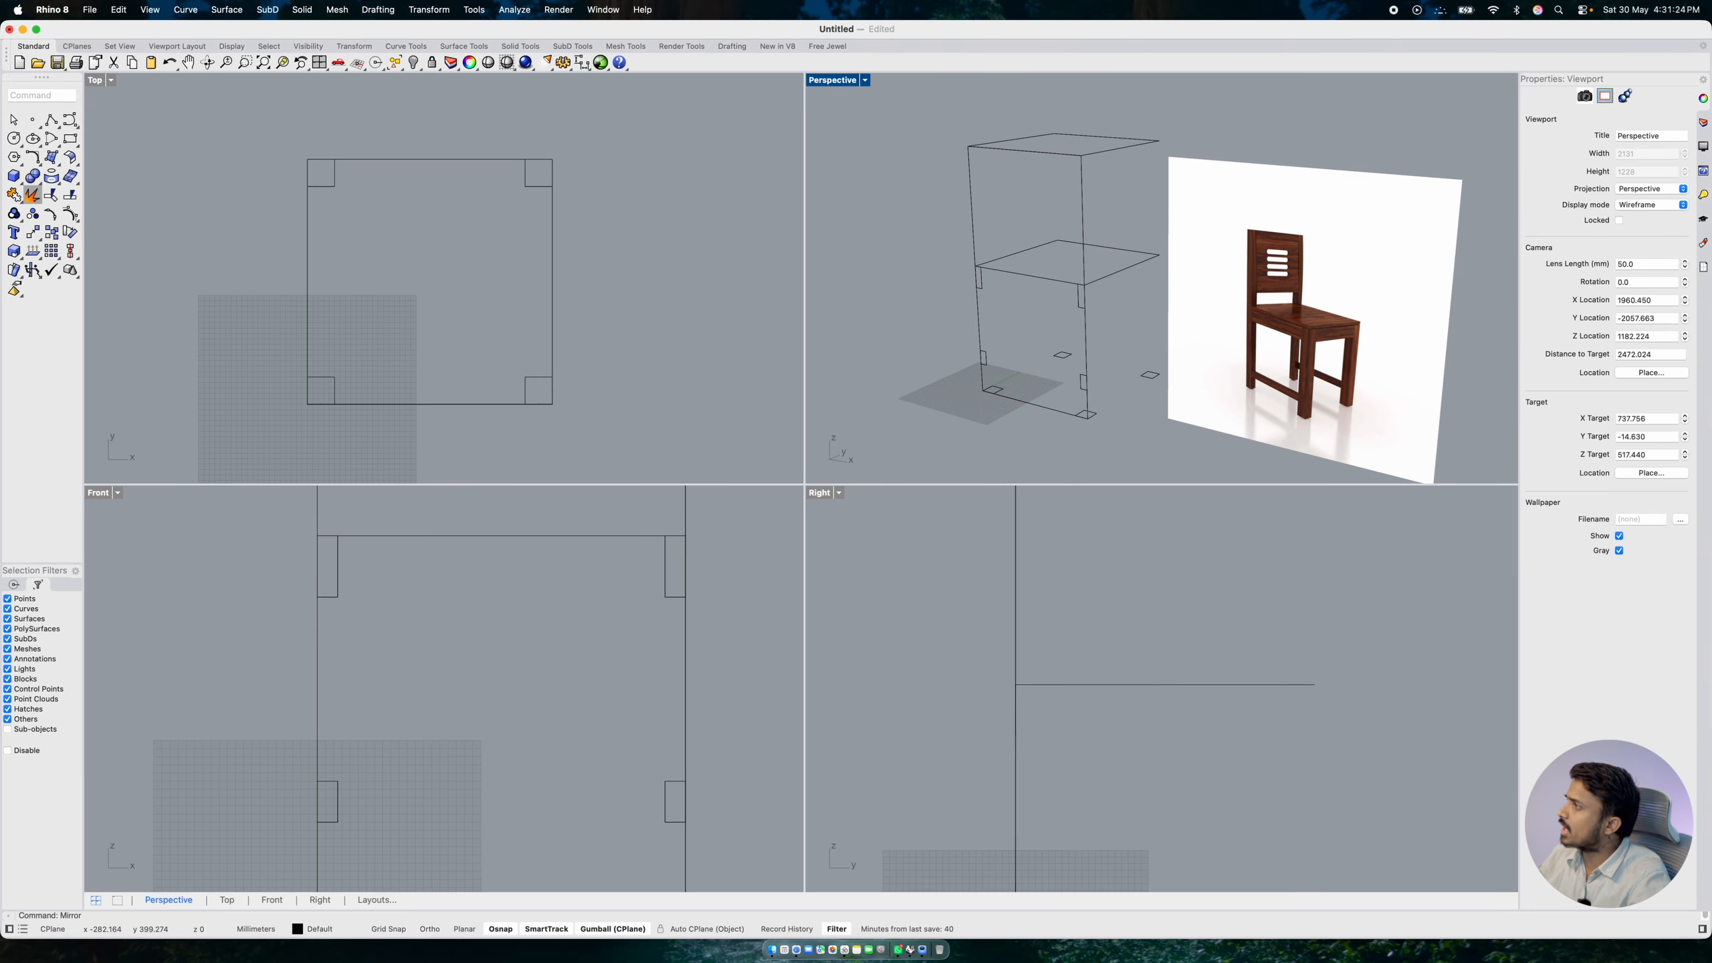
click(71, 138)
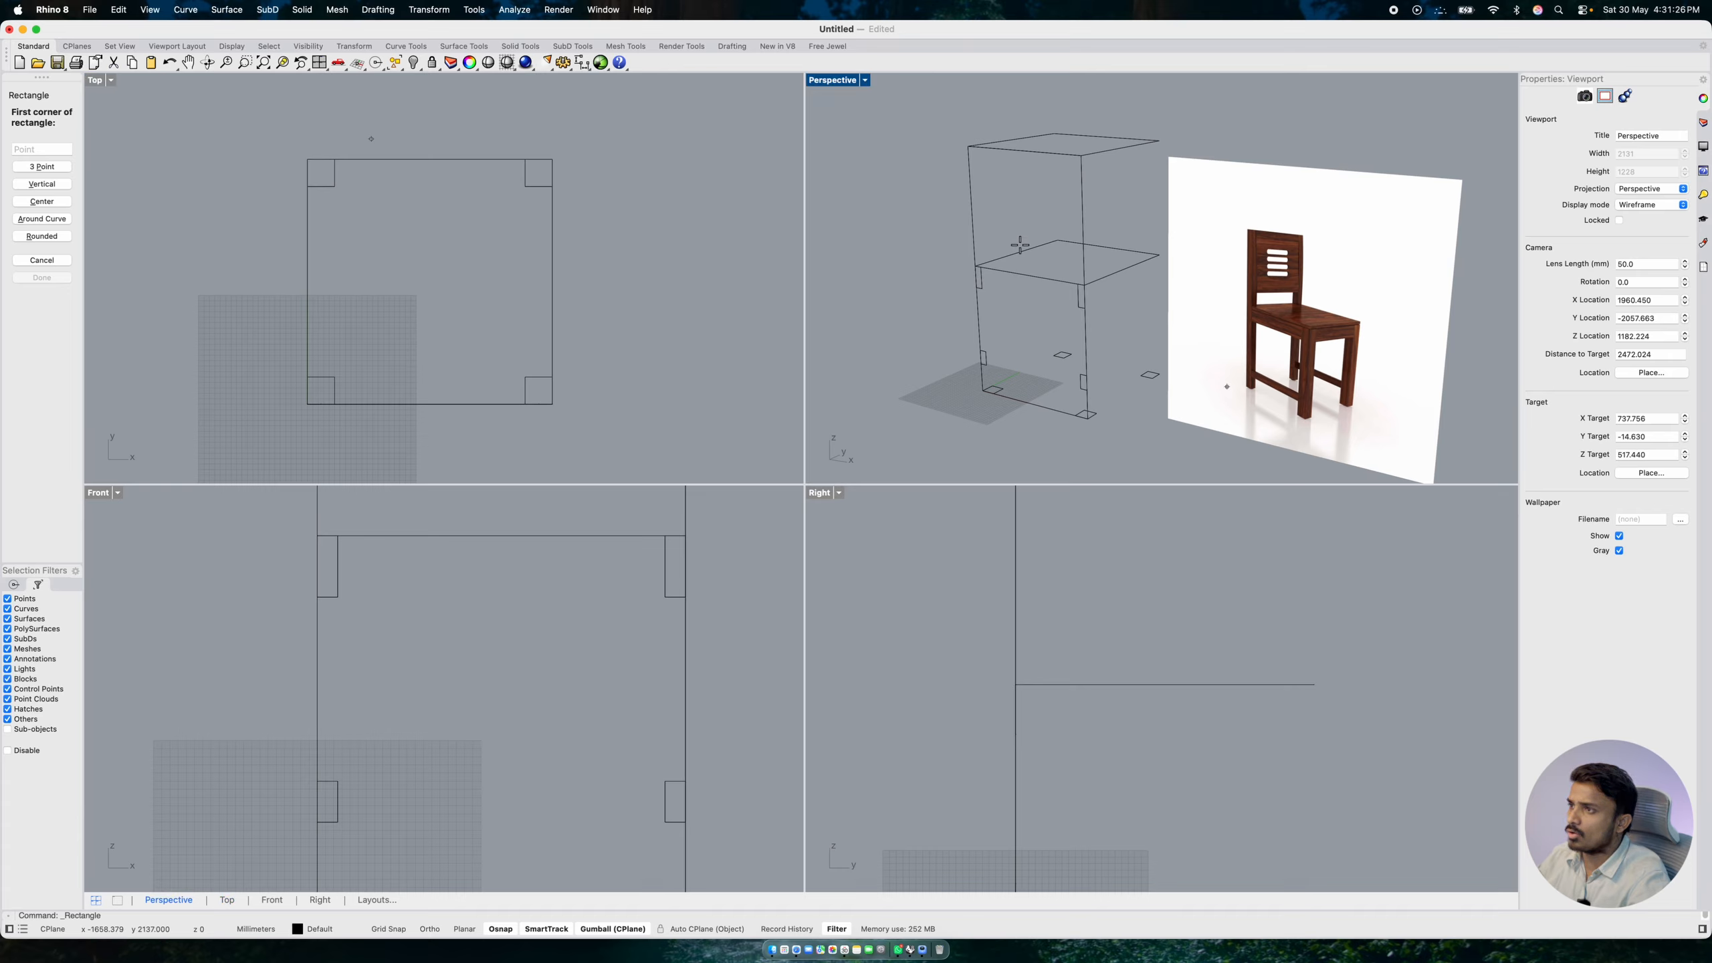
click(1083, 284)
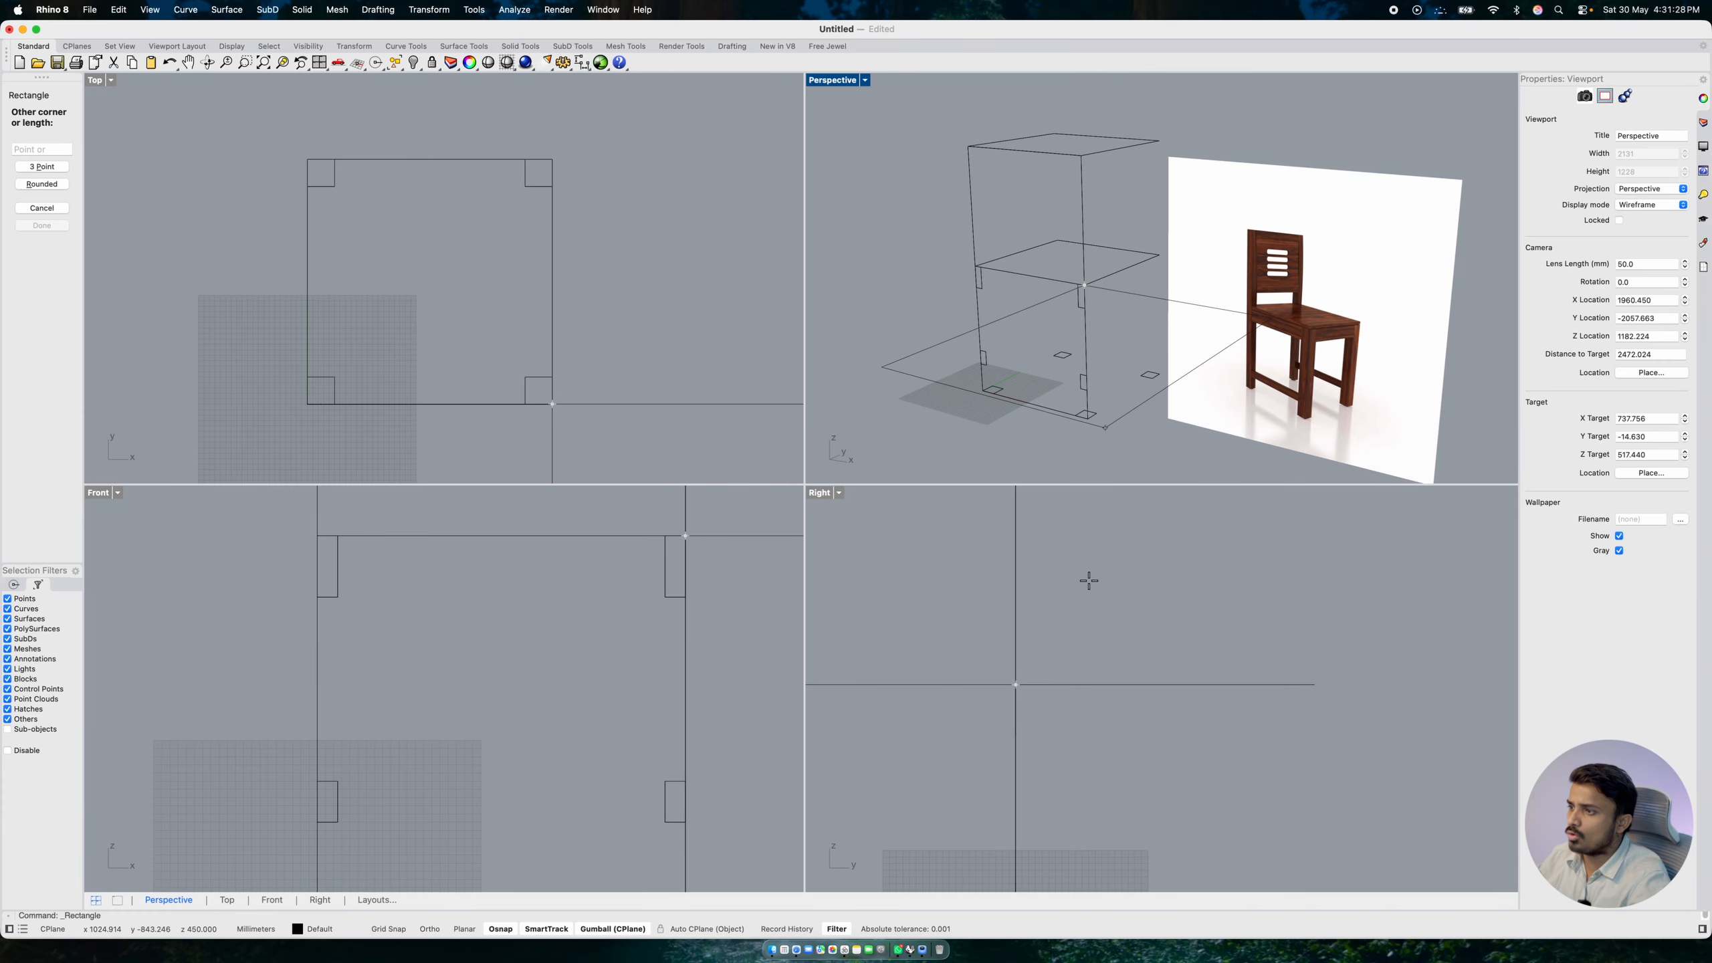
text(25)
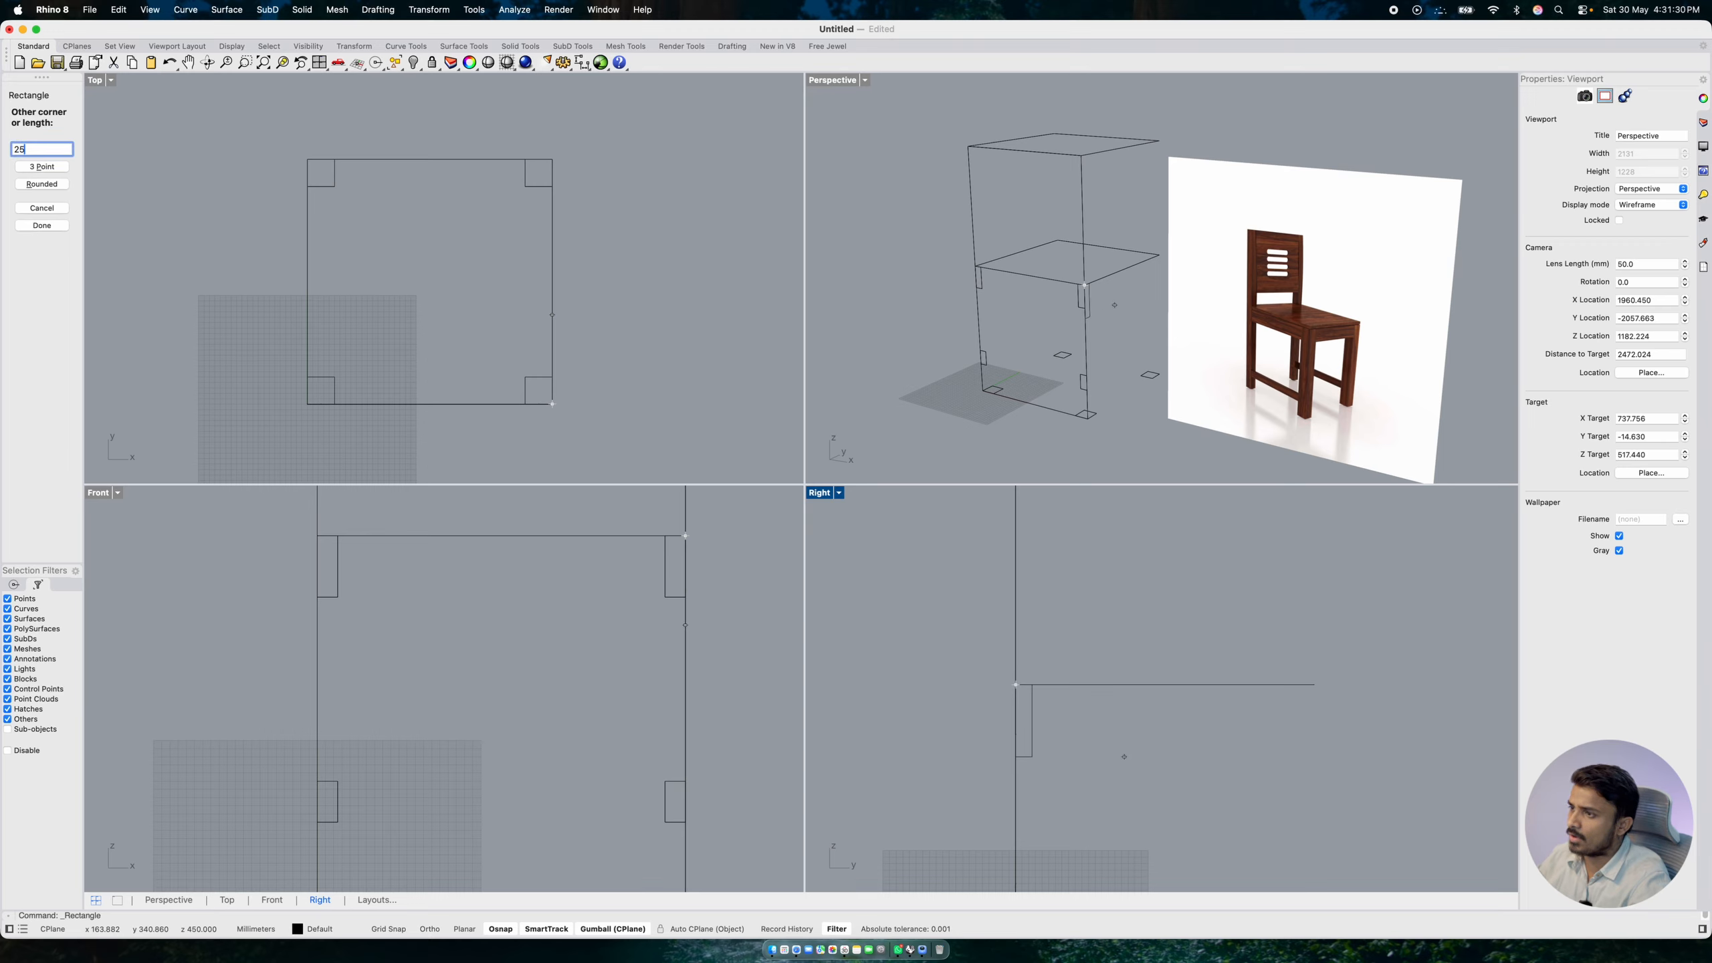
key(Return)
text(-)
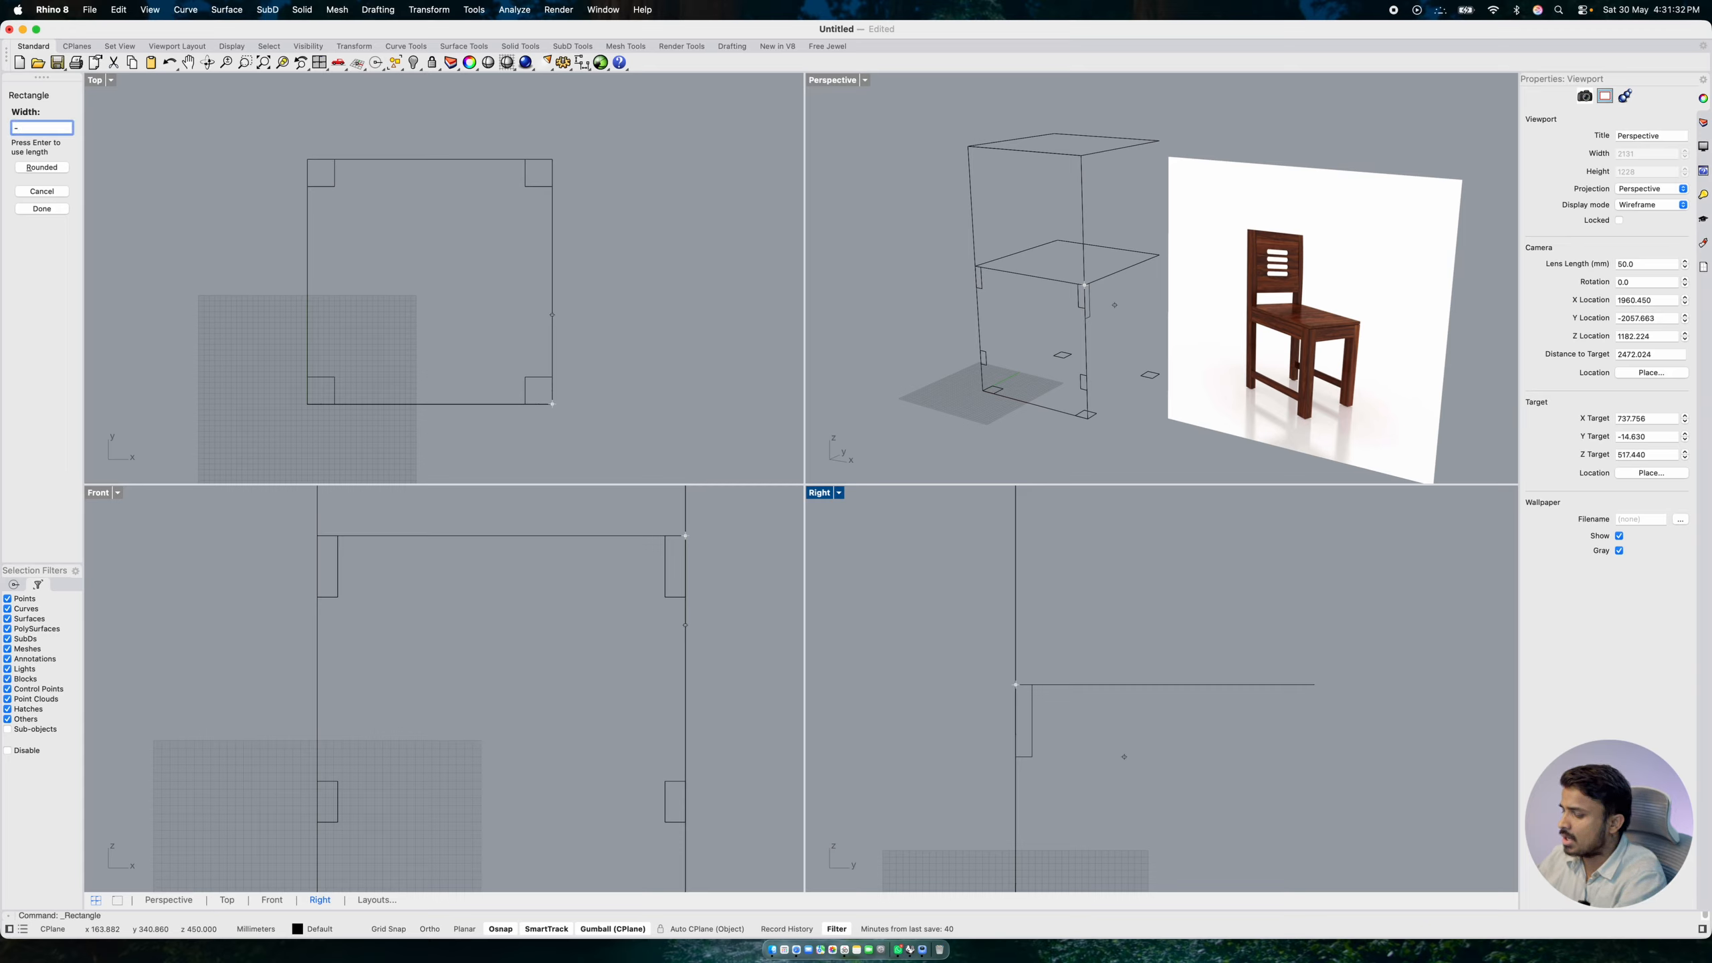
text(75)
key(Return)
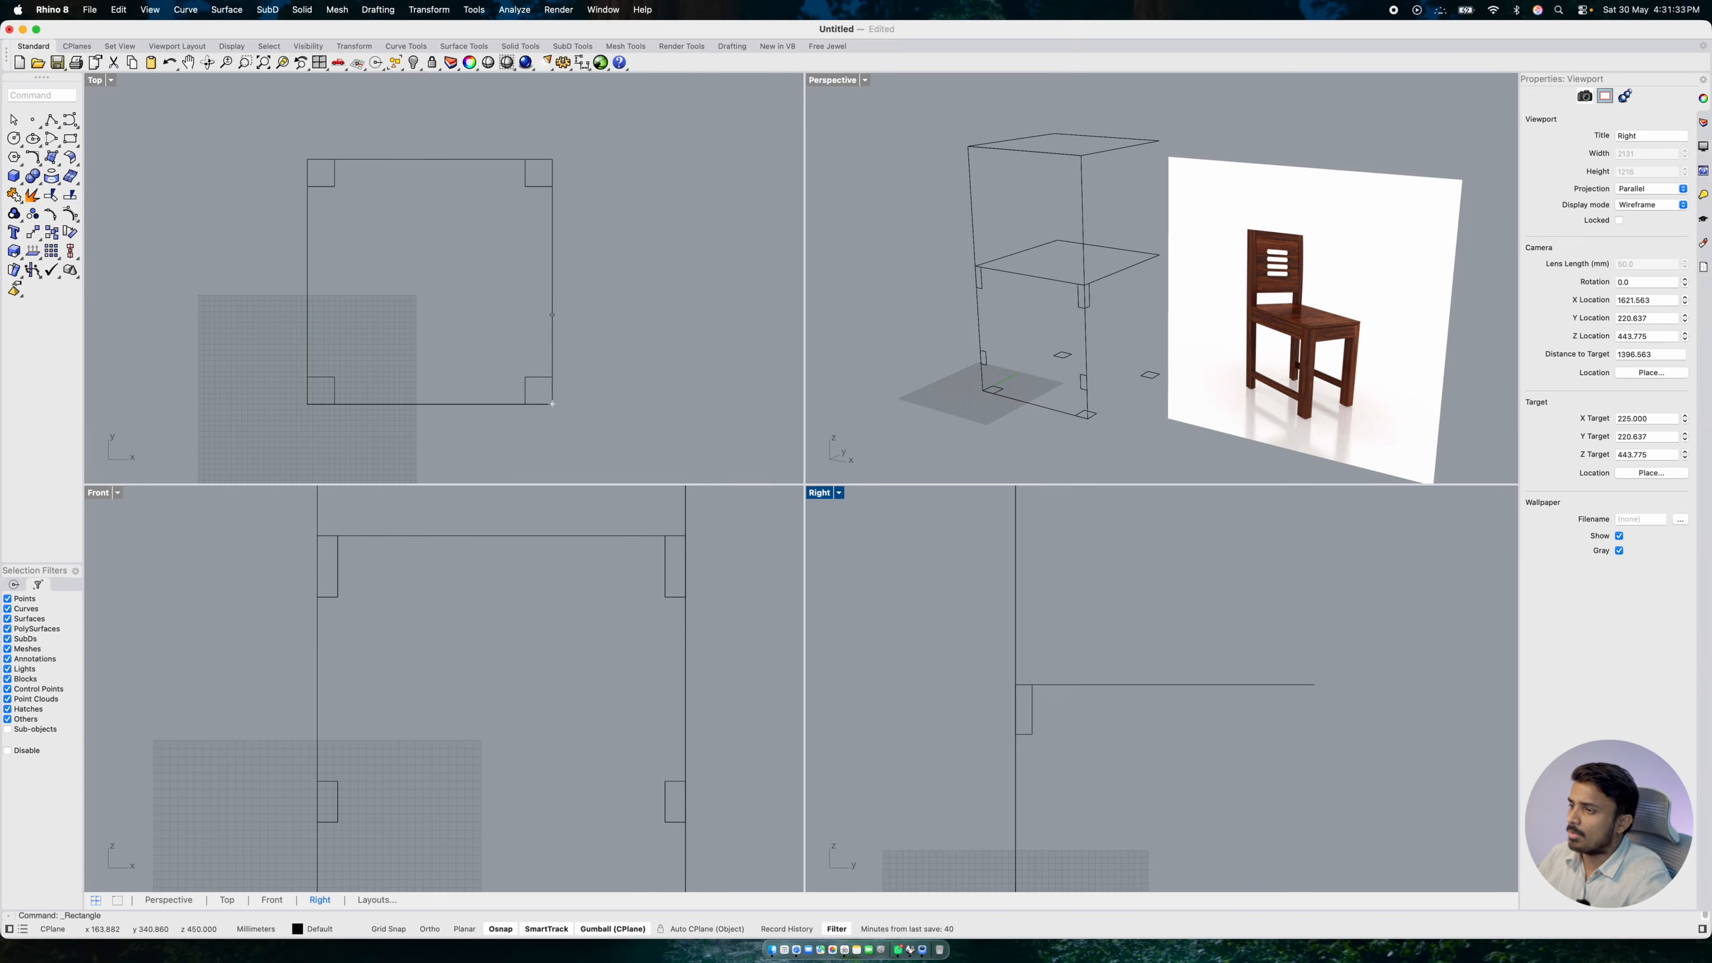
- Mirror the new side rail profile to the seat's rear-right corner, about a vertical plane through the seat line's midpoint in the Right viewport
click(1031, 730)
text(mir)
key(Return)
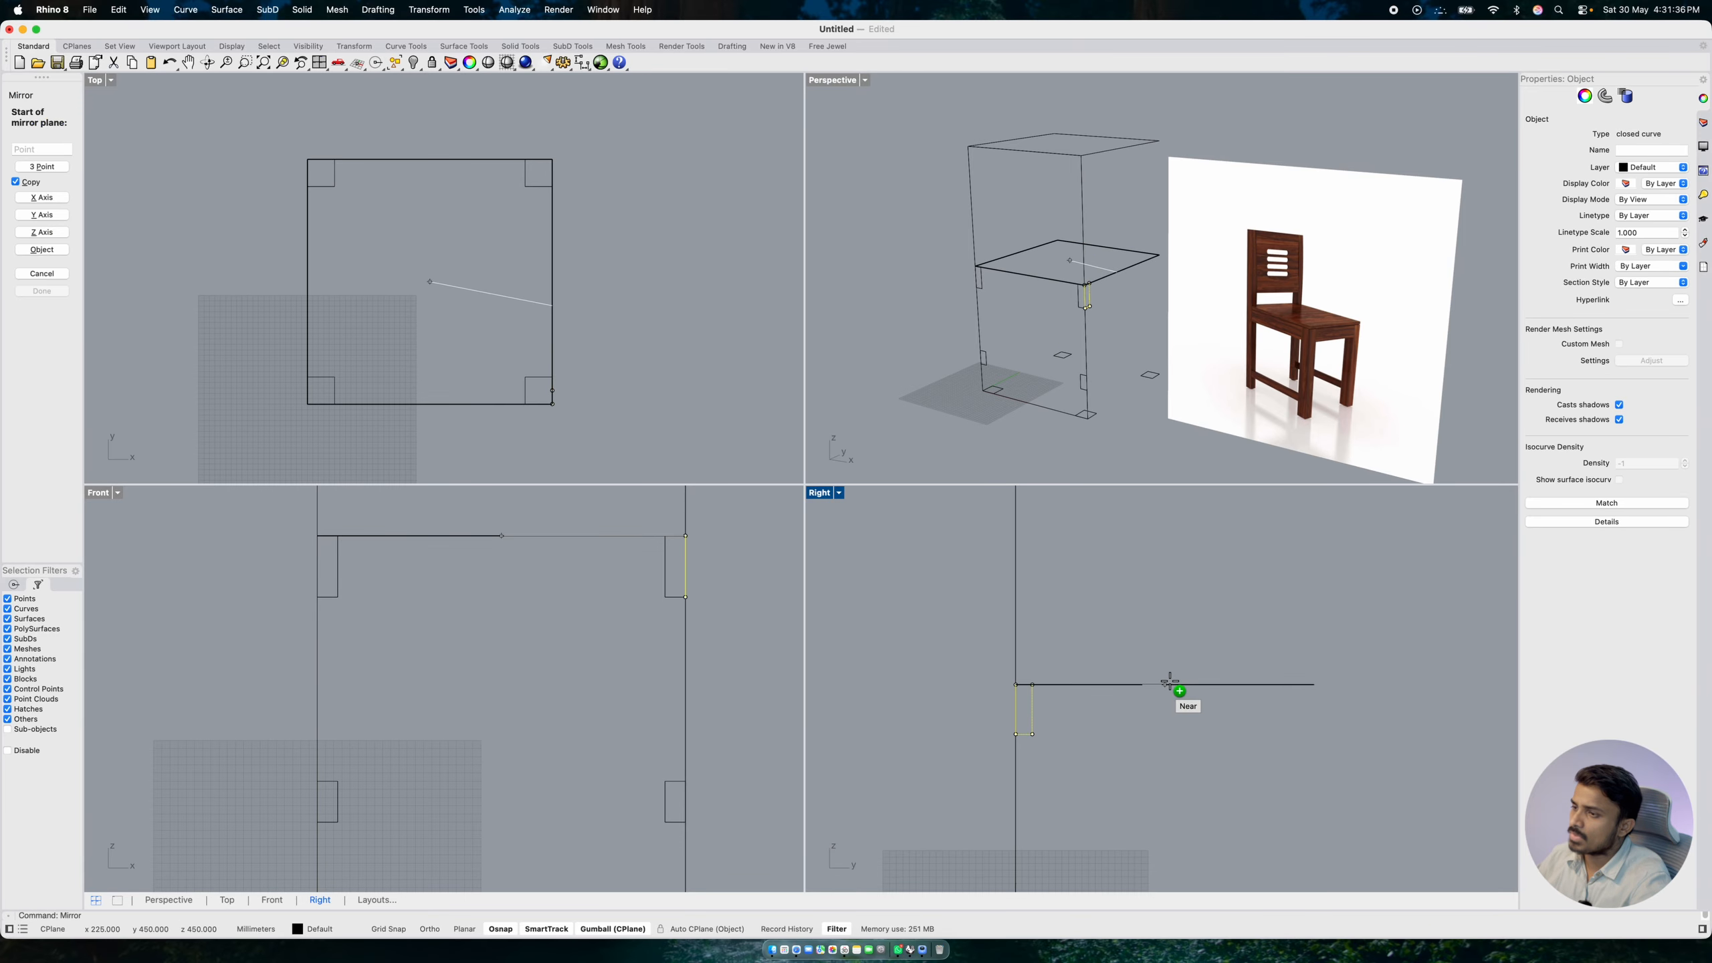
click(1164, 685)
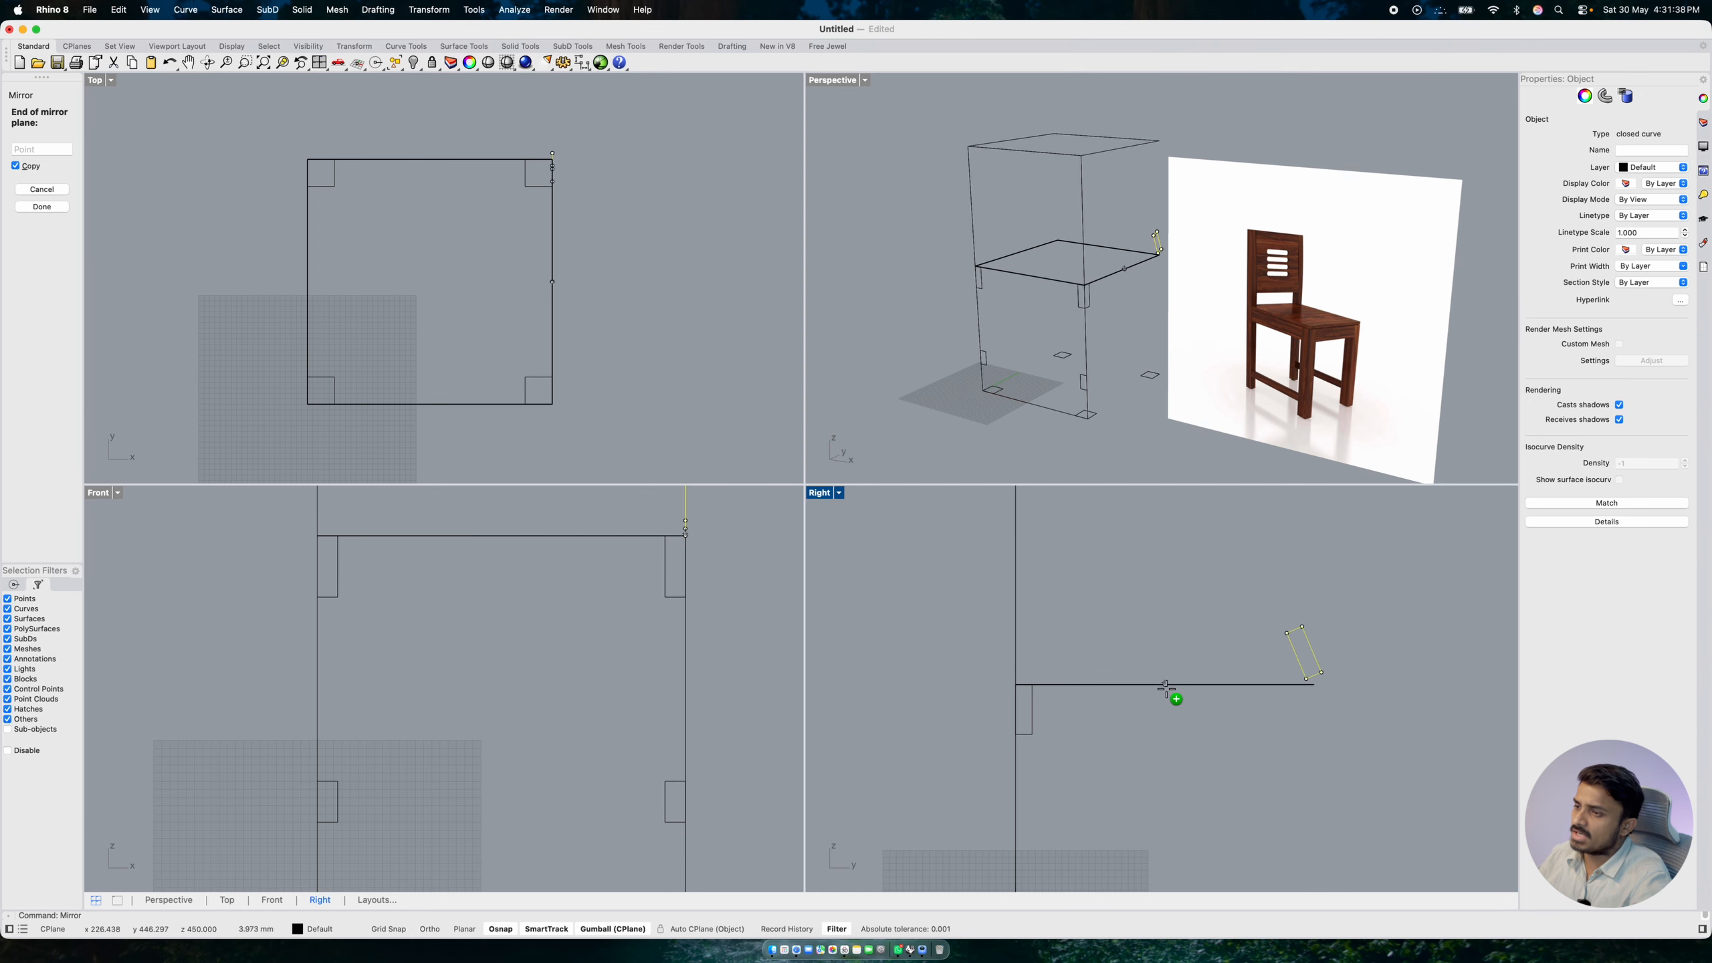
click(1170, 750)
click(1150, 543)
scroll(1145, 627, down, 3)
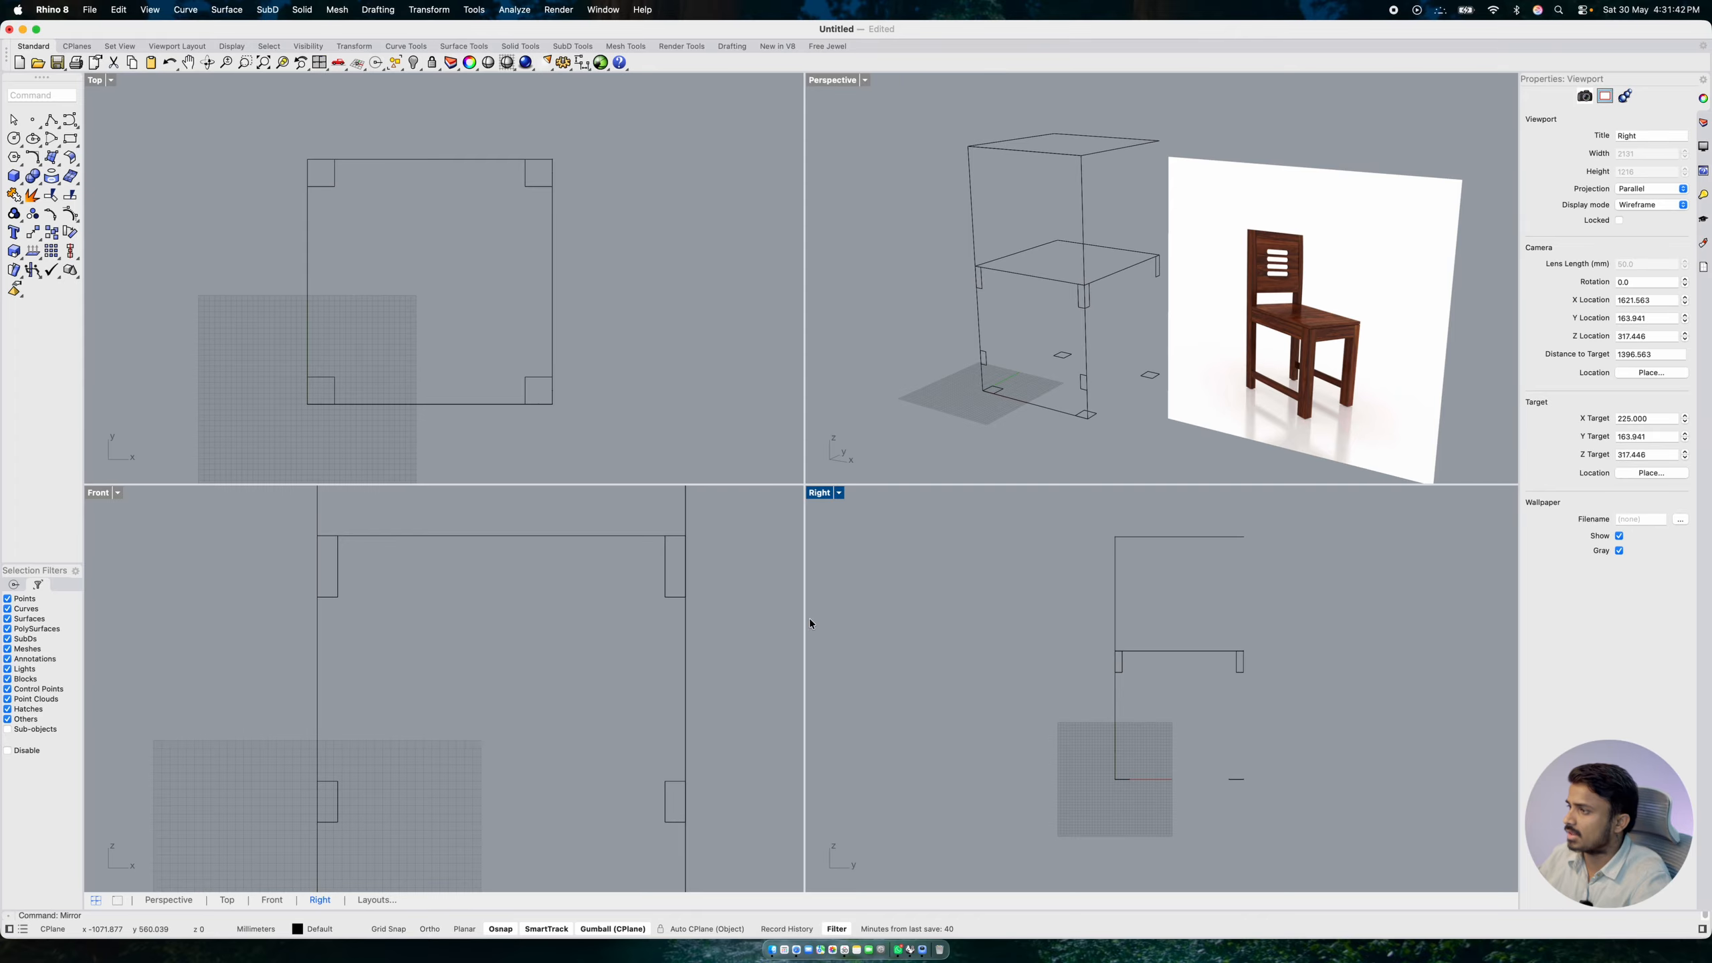
- Maximize the Perspective viewport and move the four upper rail profiles together downward in Z, leaving the front guide rectangle out of the selection
double_click(849, 81)
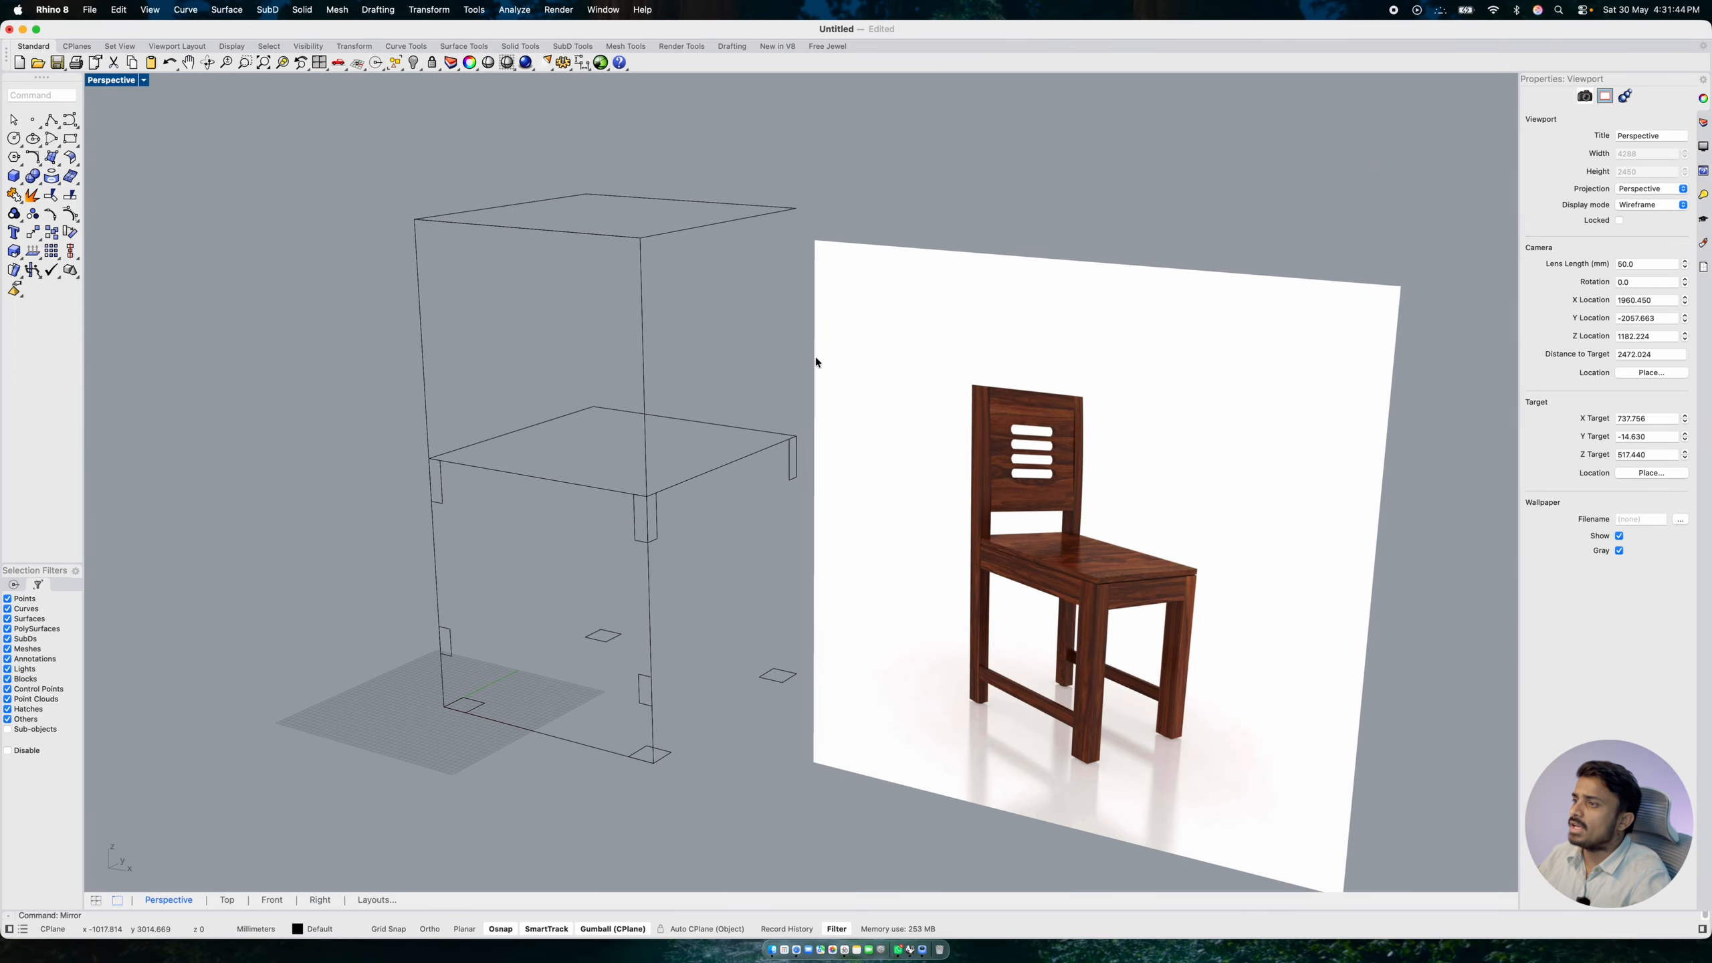
right_drag(847, 352, 848, 352)
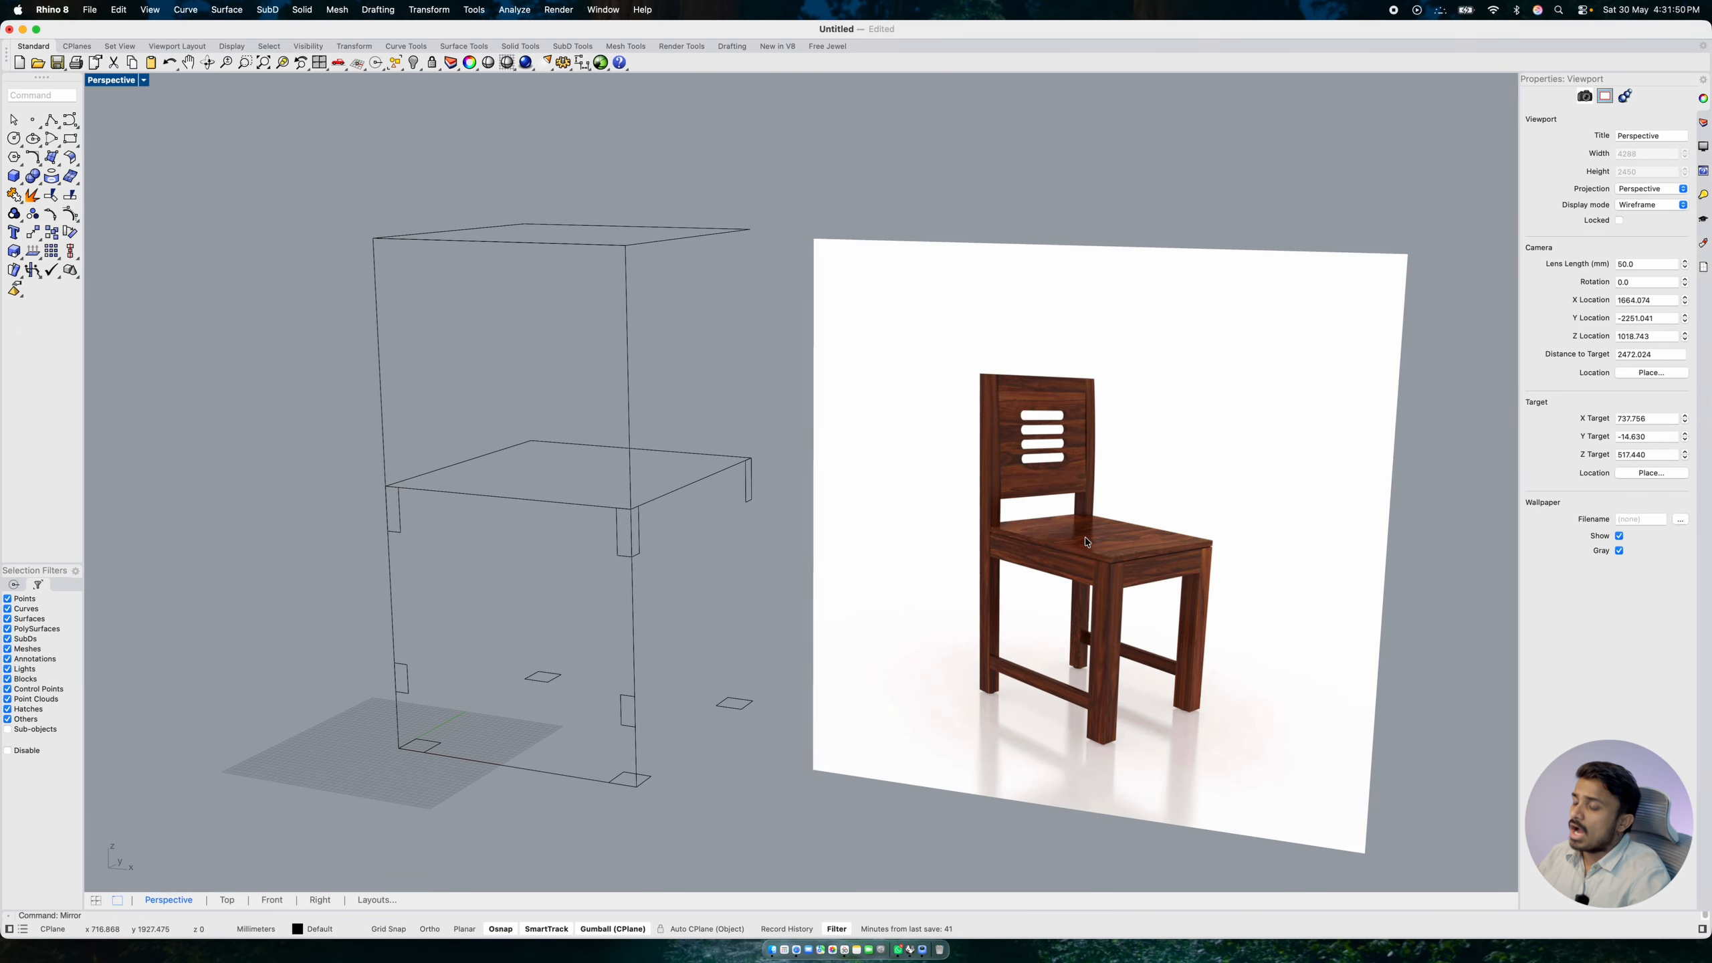
click(668, 493)
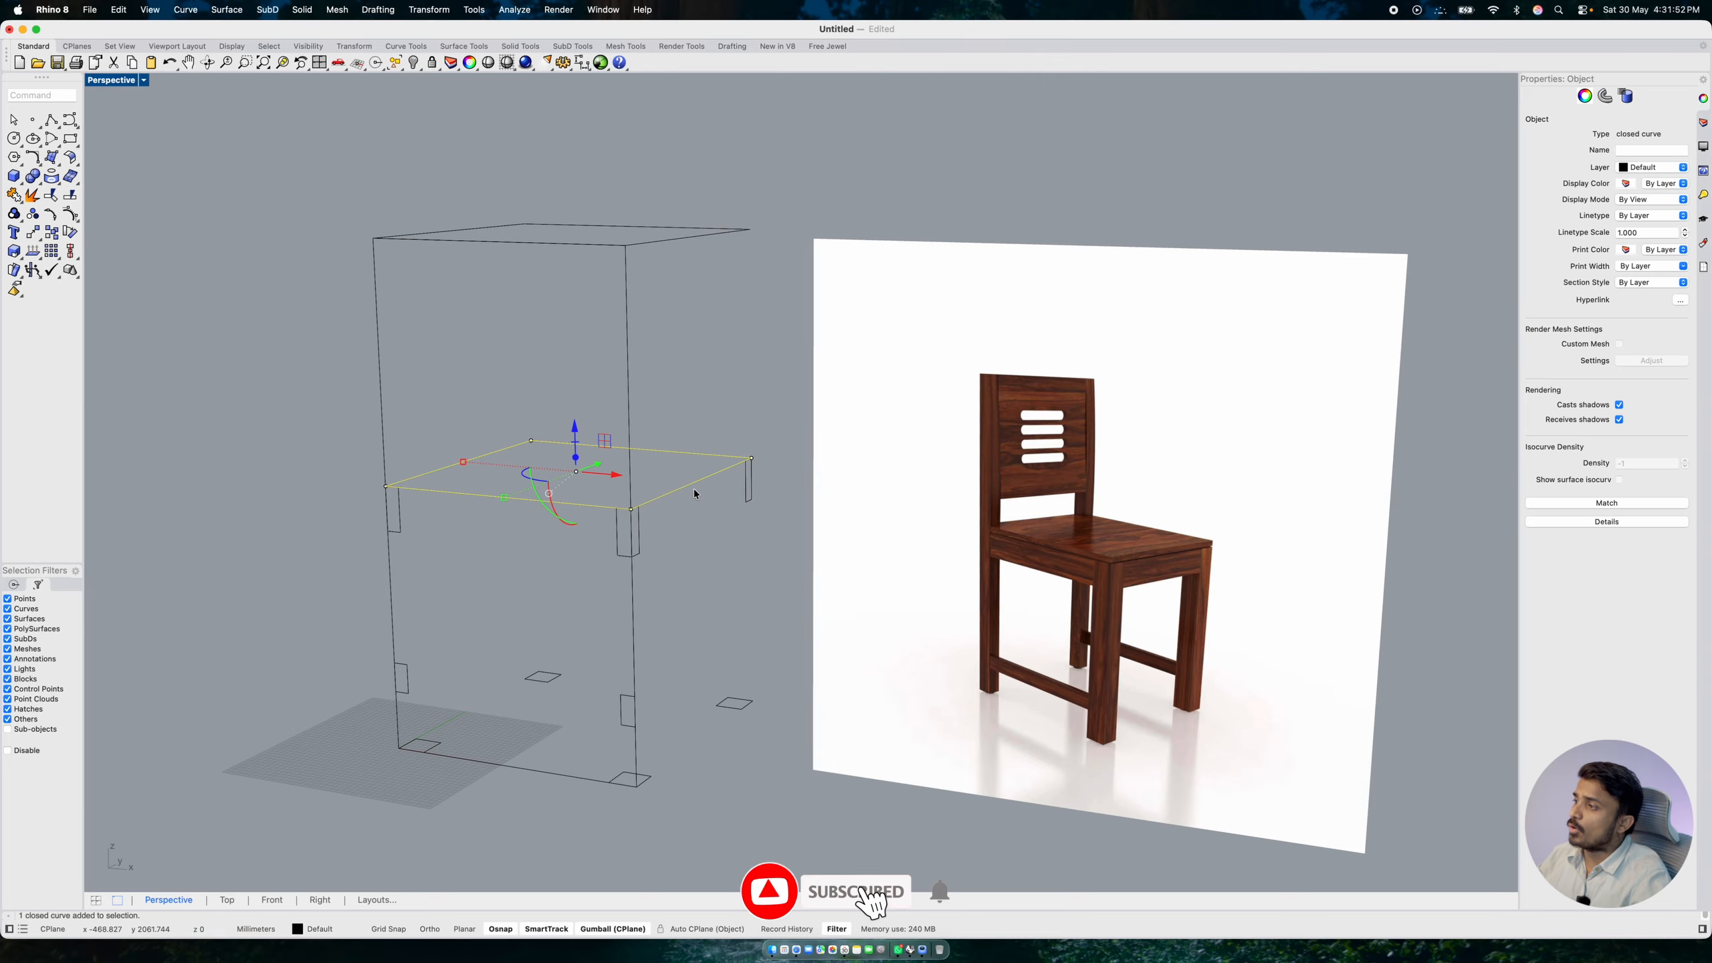
click(581, 561)
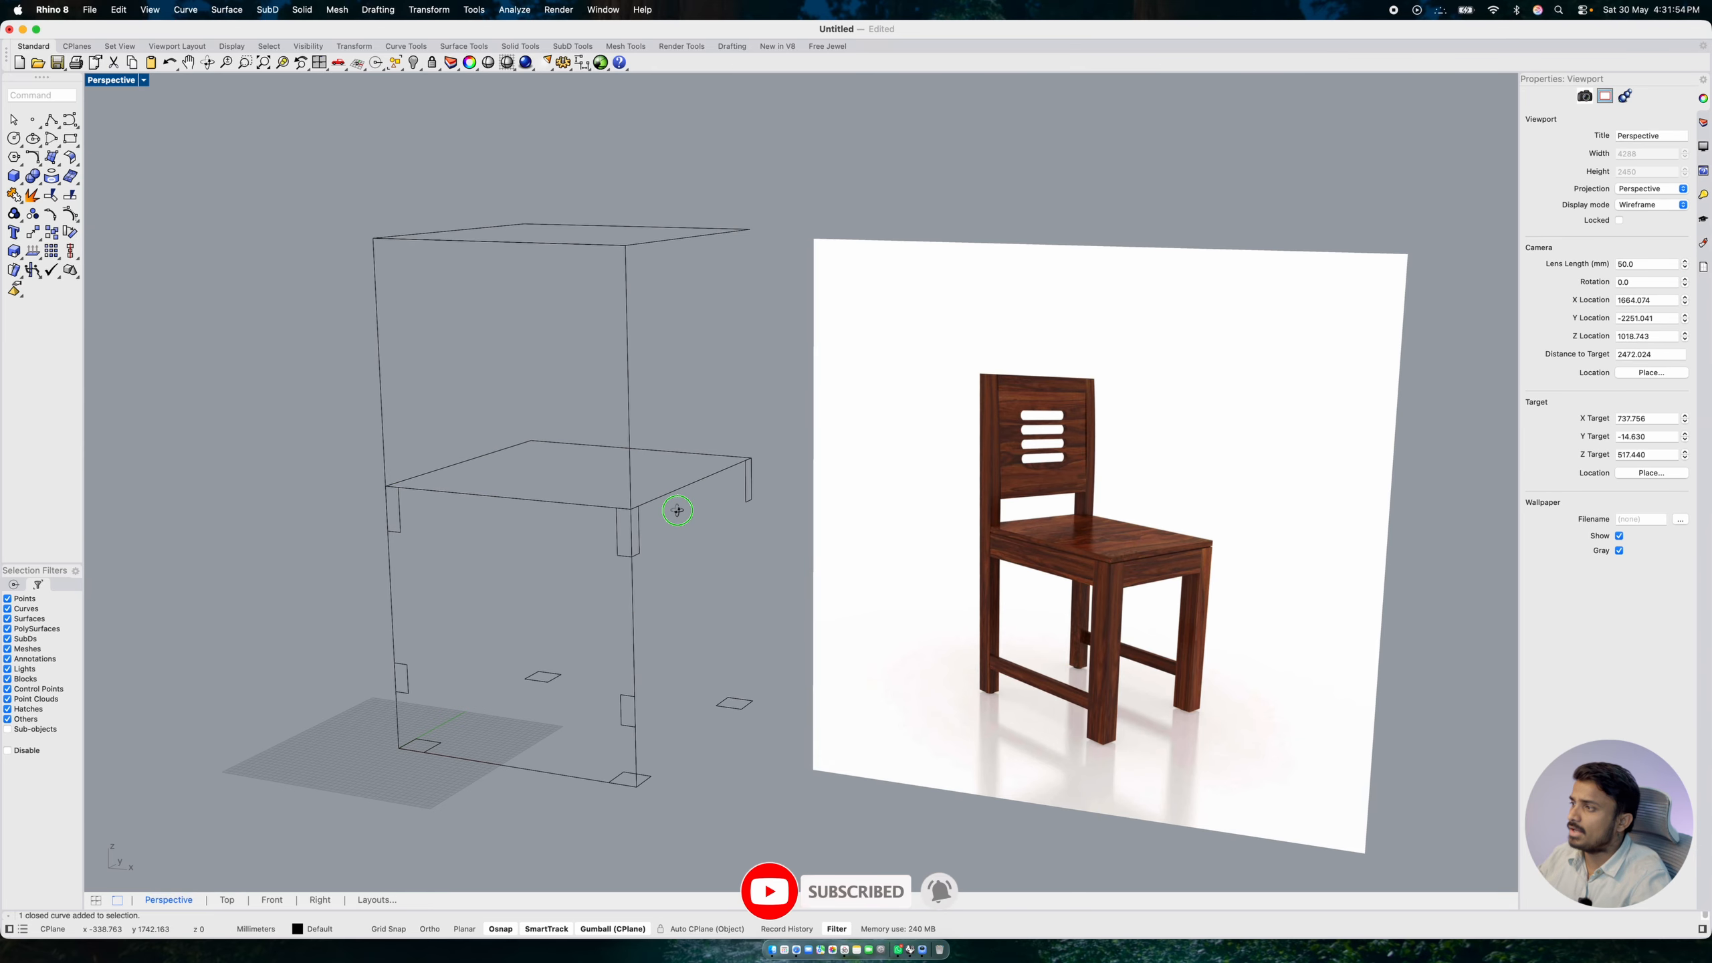
right_drag(677, 511, 681, 505)
drag(779, 547, 416, 611)
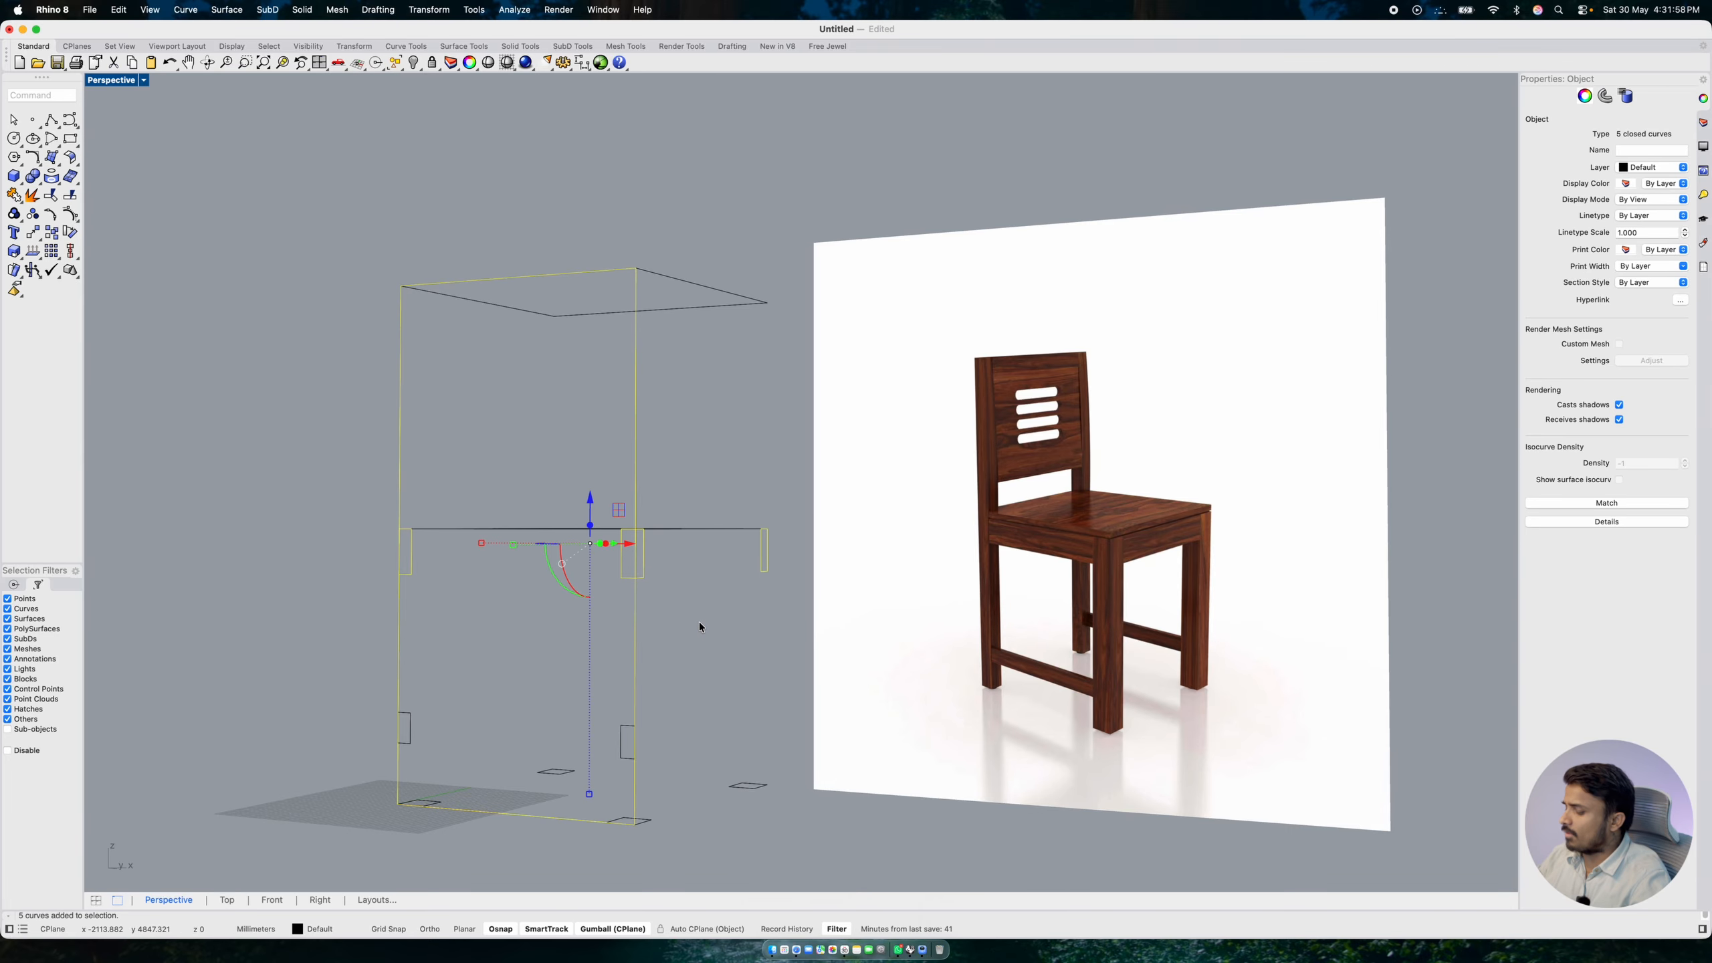
right_drag(624, 646, 781, 623)
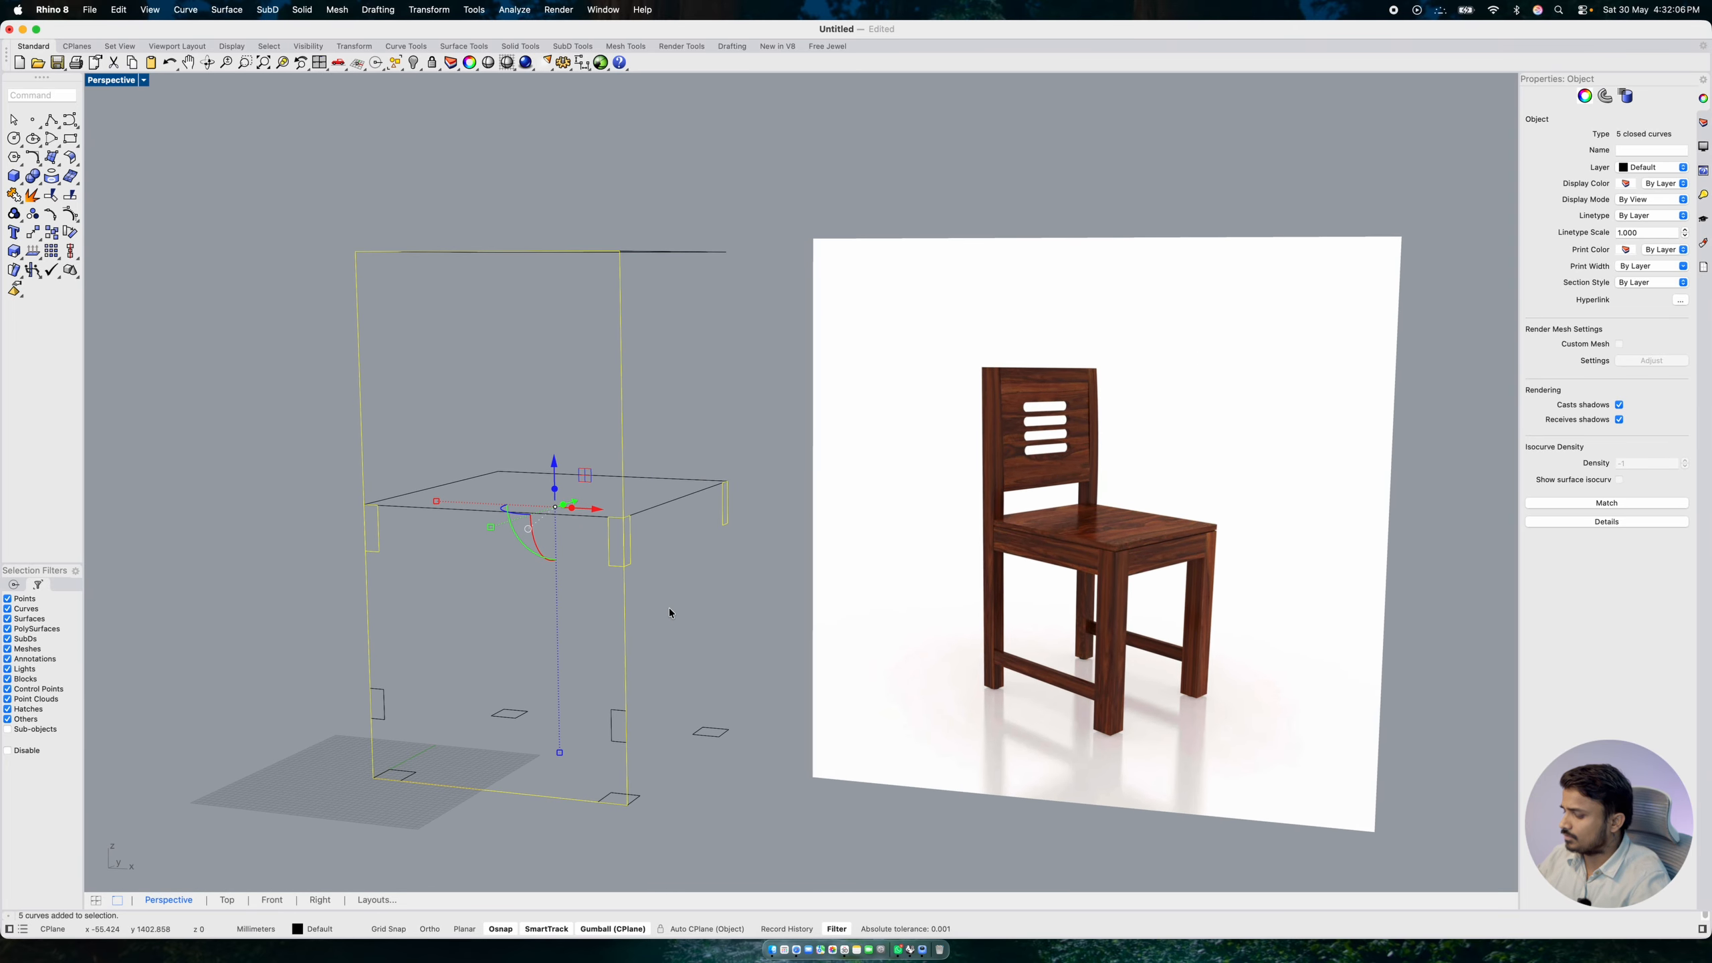
super+click(601, 644)
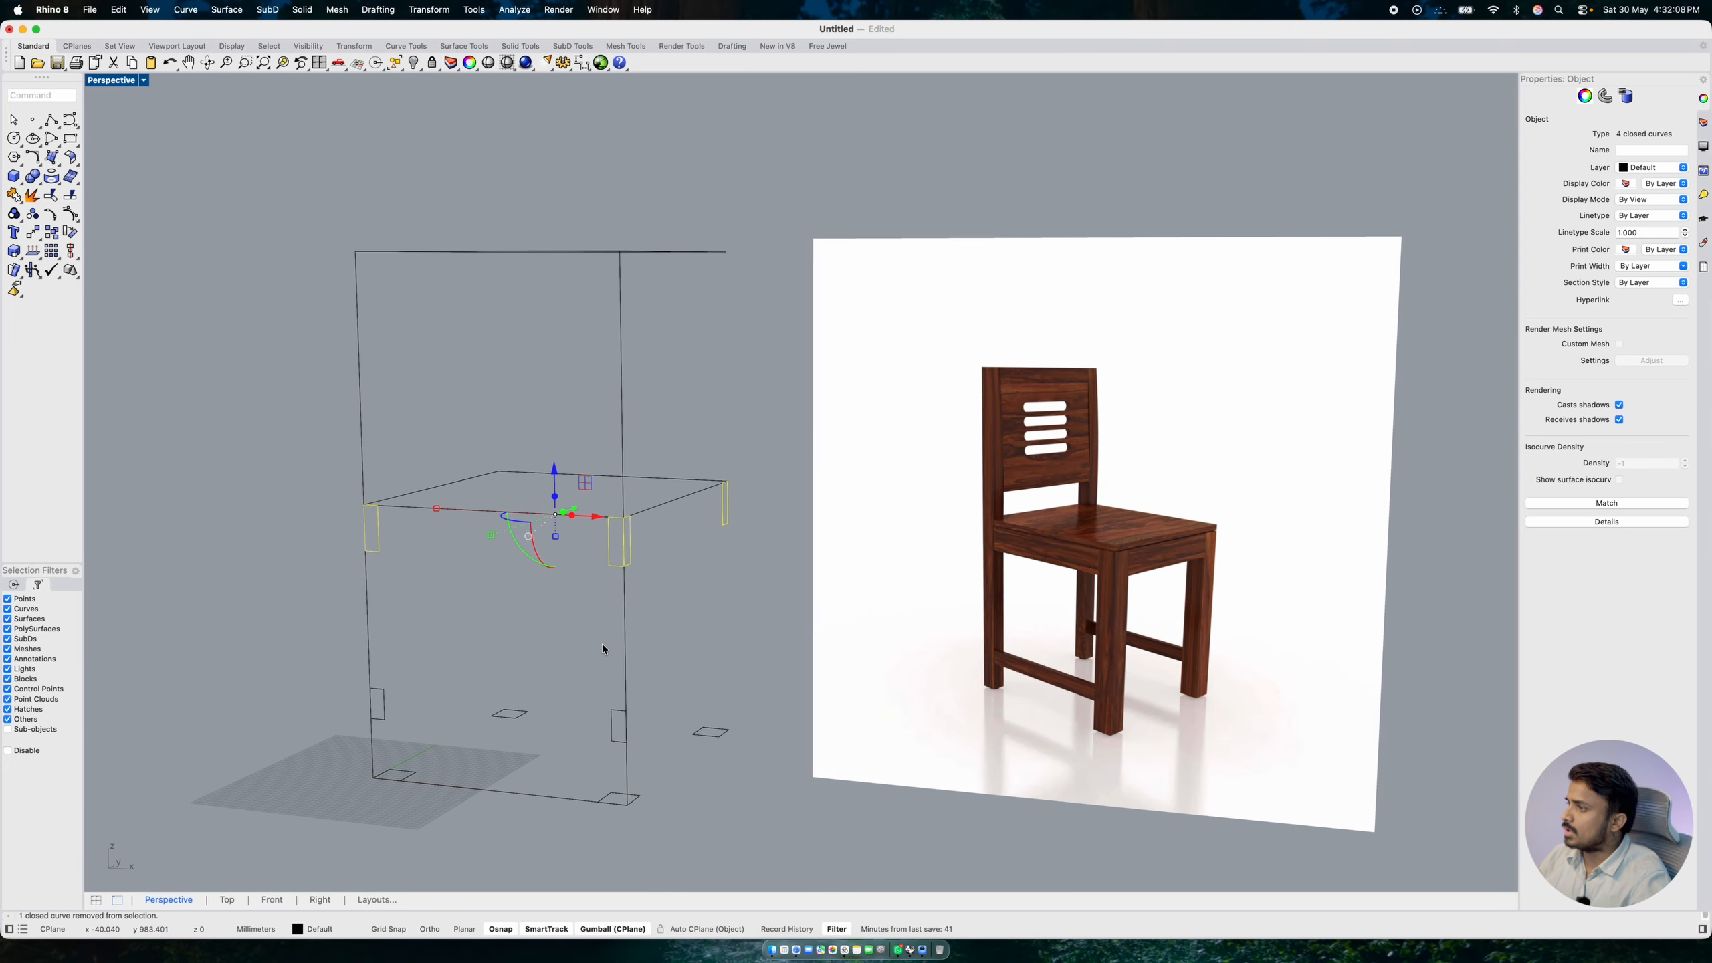
click(557, 473)
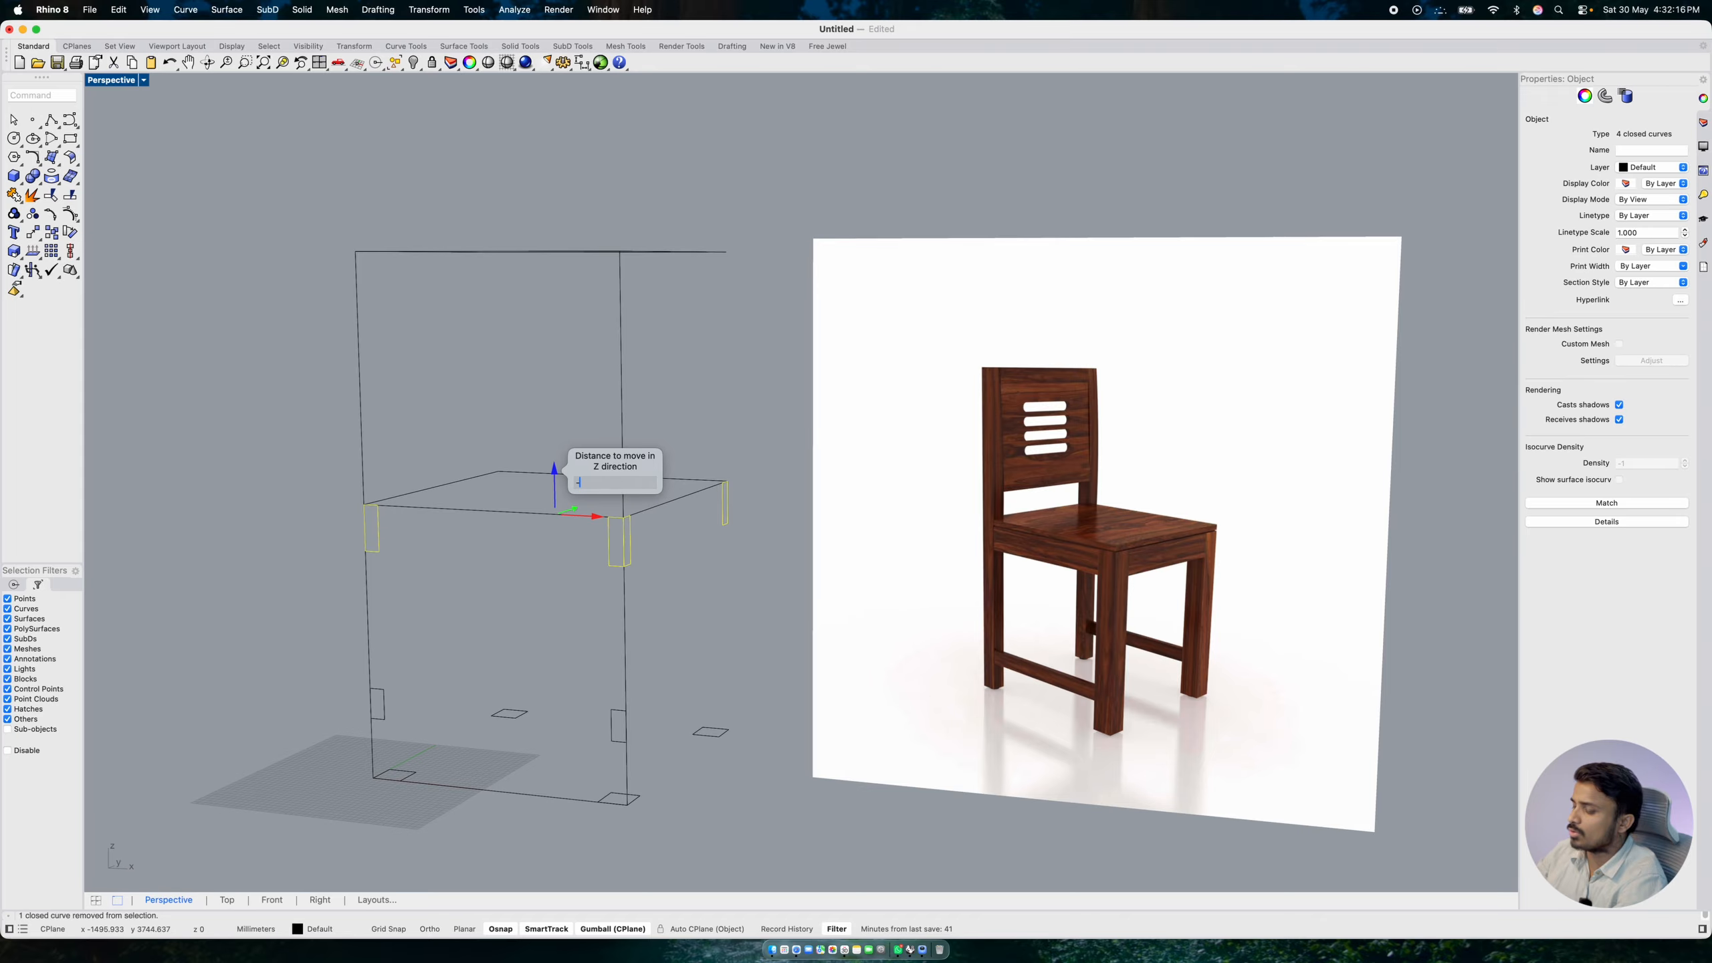
key(Return)
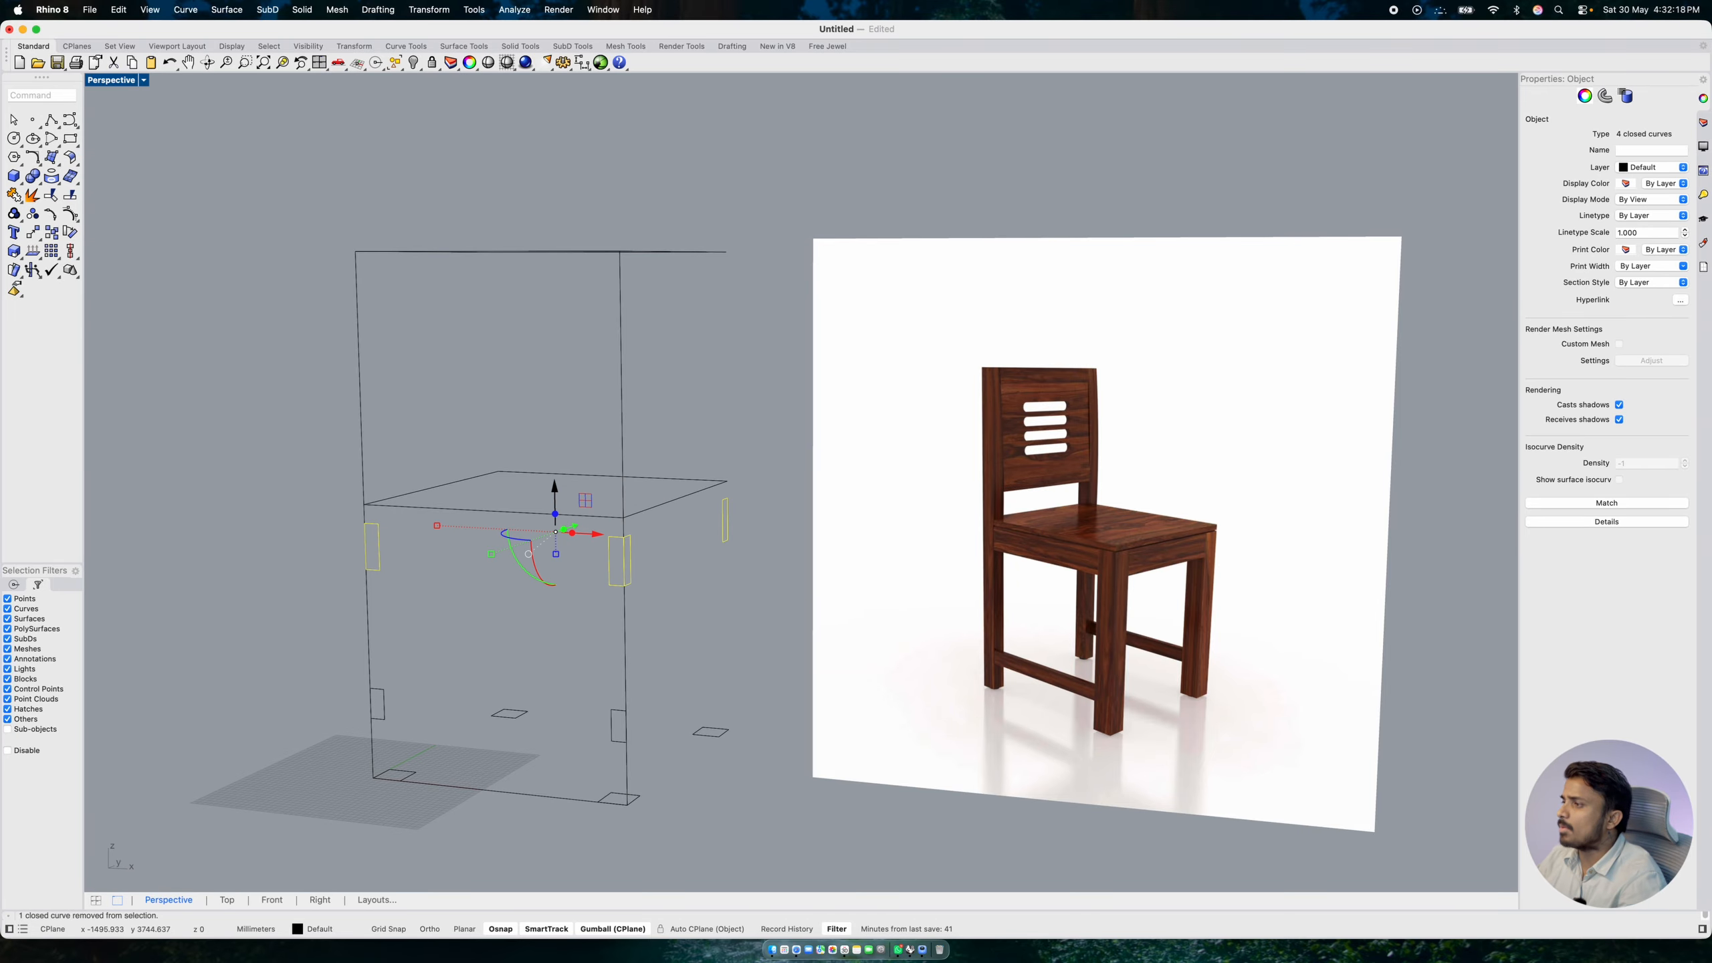
click(672, 431)
- Move the front-facing rail profile beneath the seat's front-right corner by -50 mm in X
right_drag(700, 548, 693, 555)
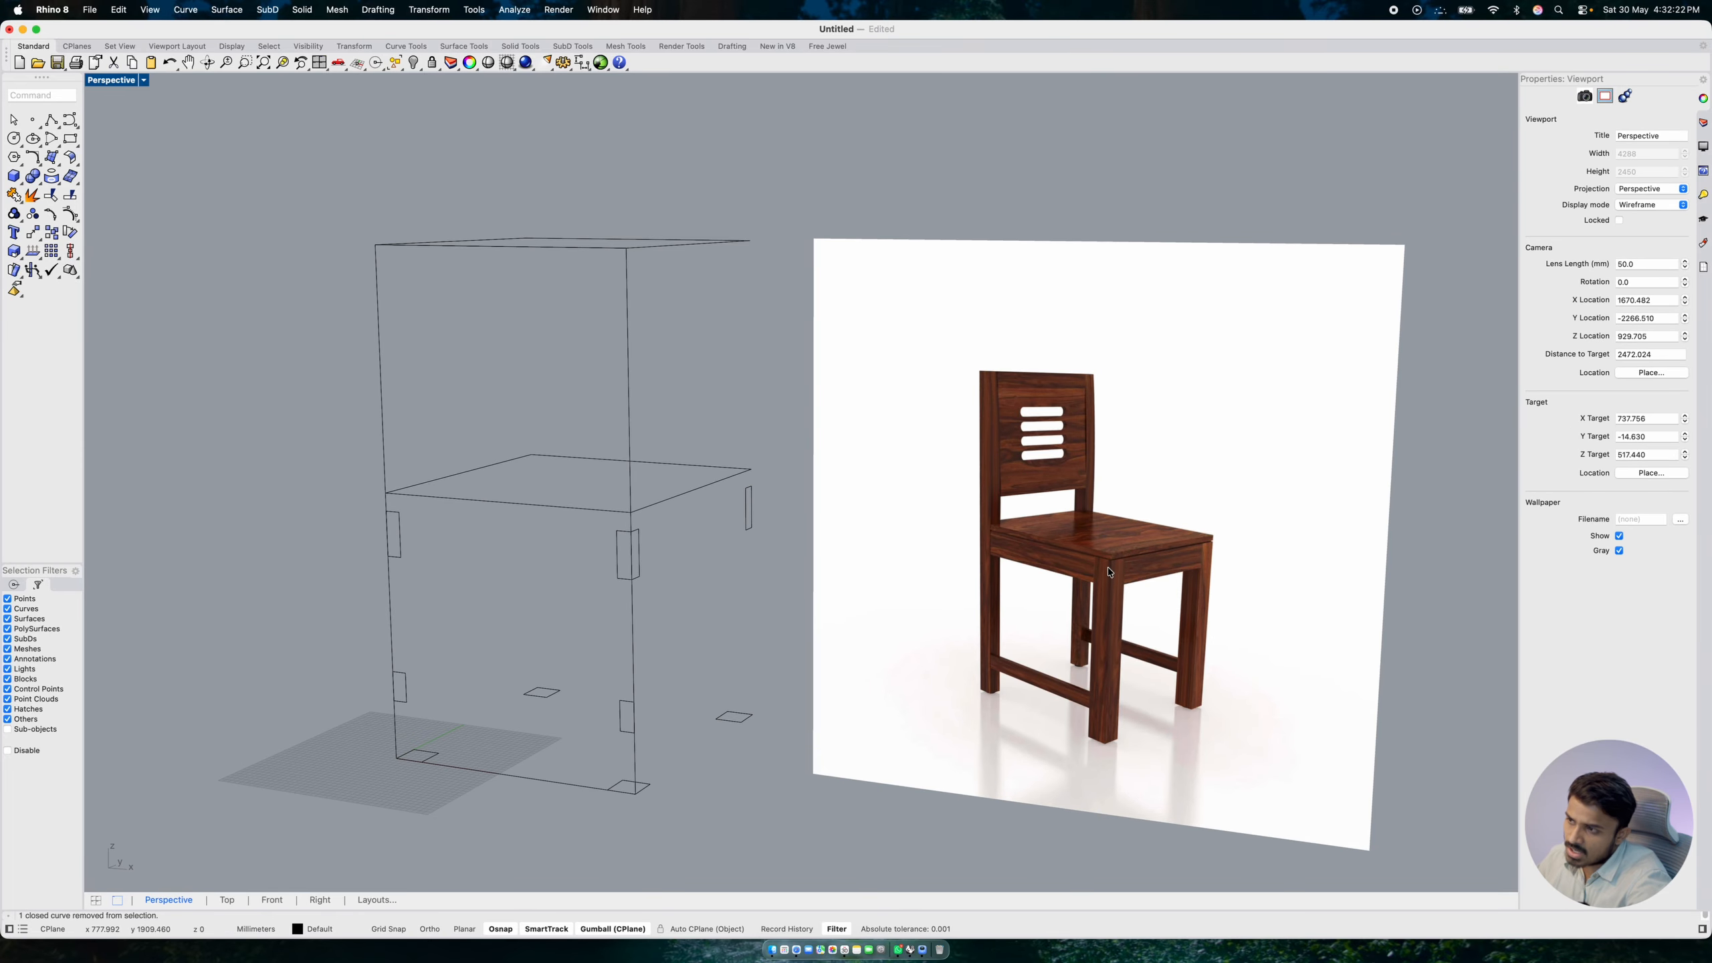
click(614, 568)
click(665, 563)
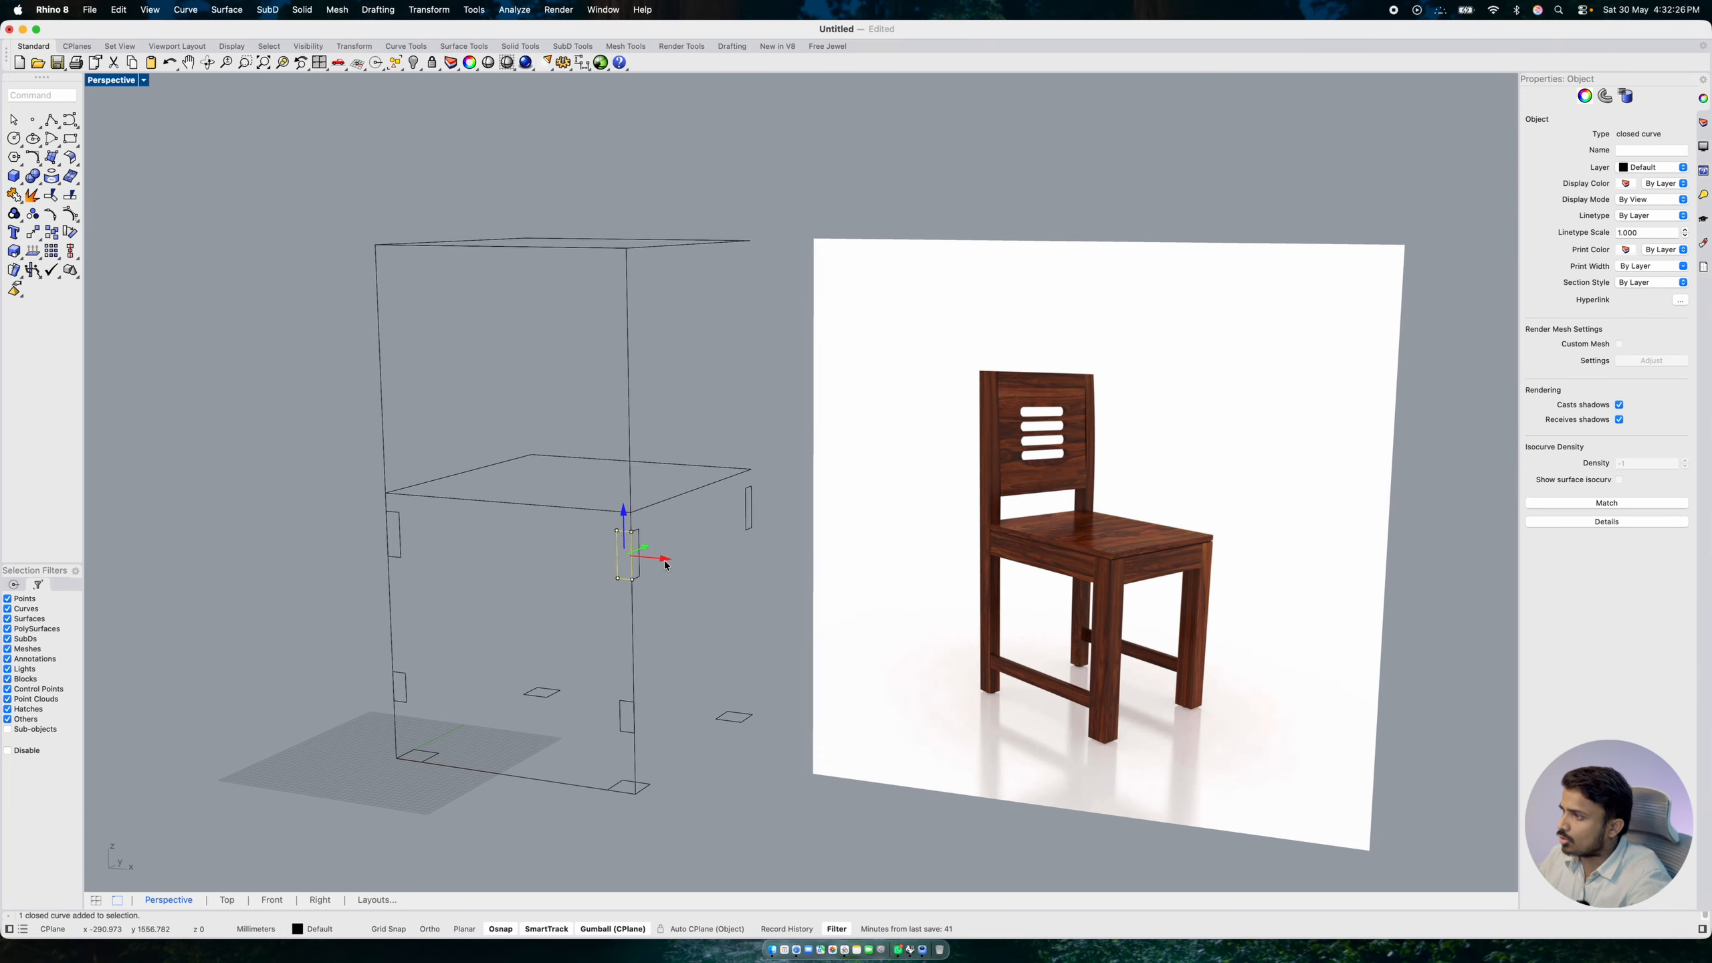
text(-50)
key(Return)
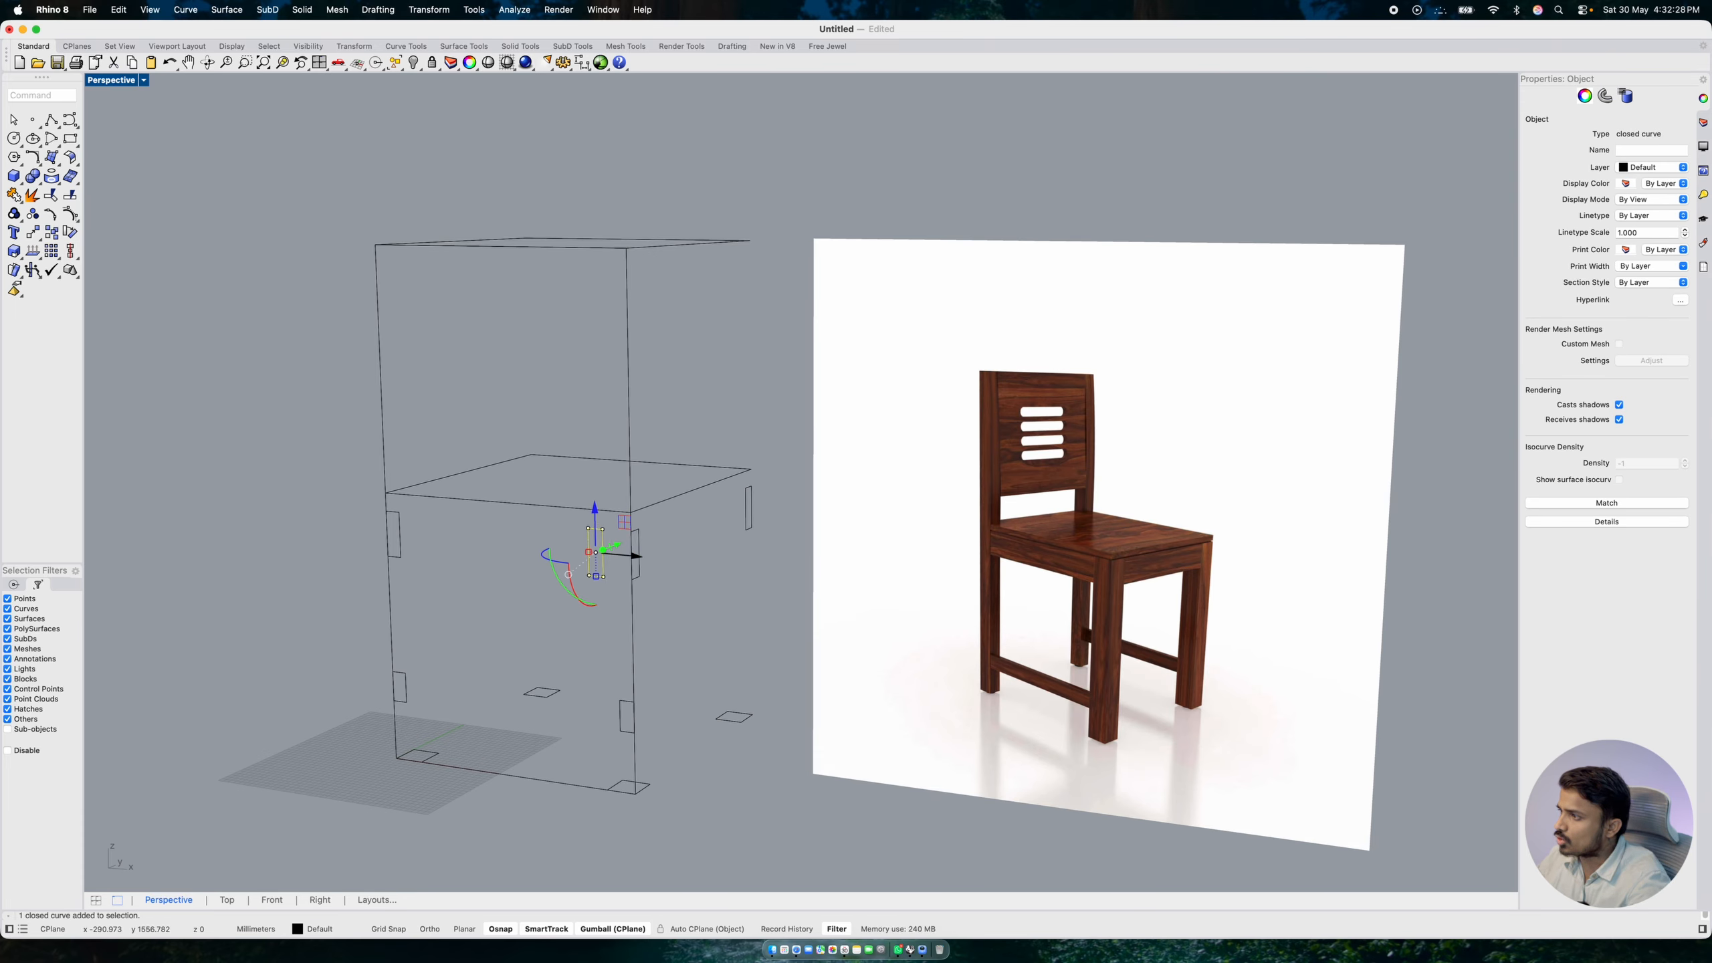
- Move the front-facing rail profile beneath the seat's front-left corner by 50 mm in X
click(398, 536)
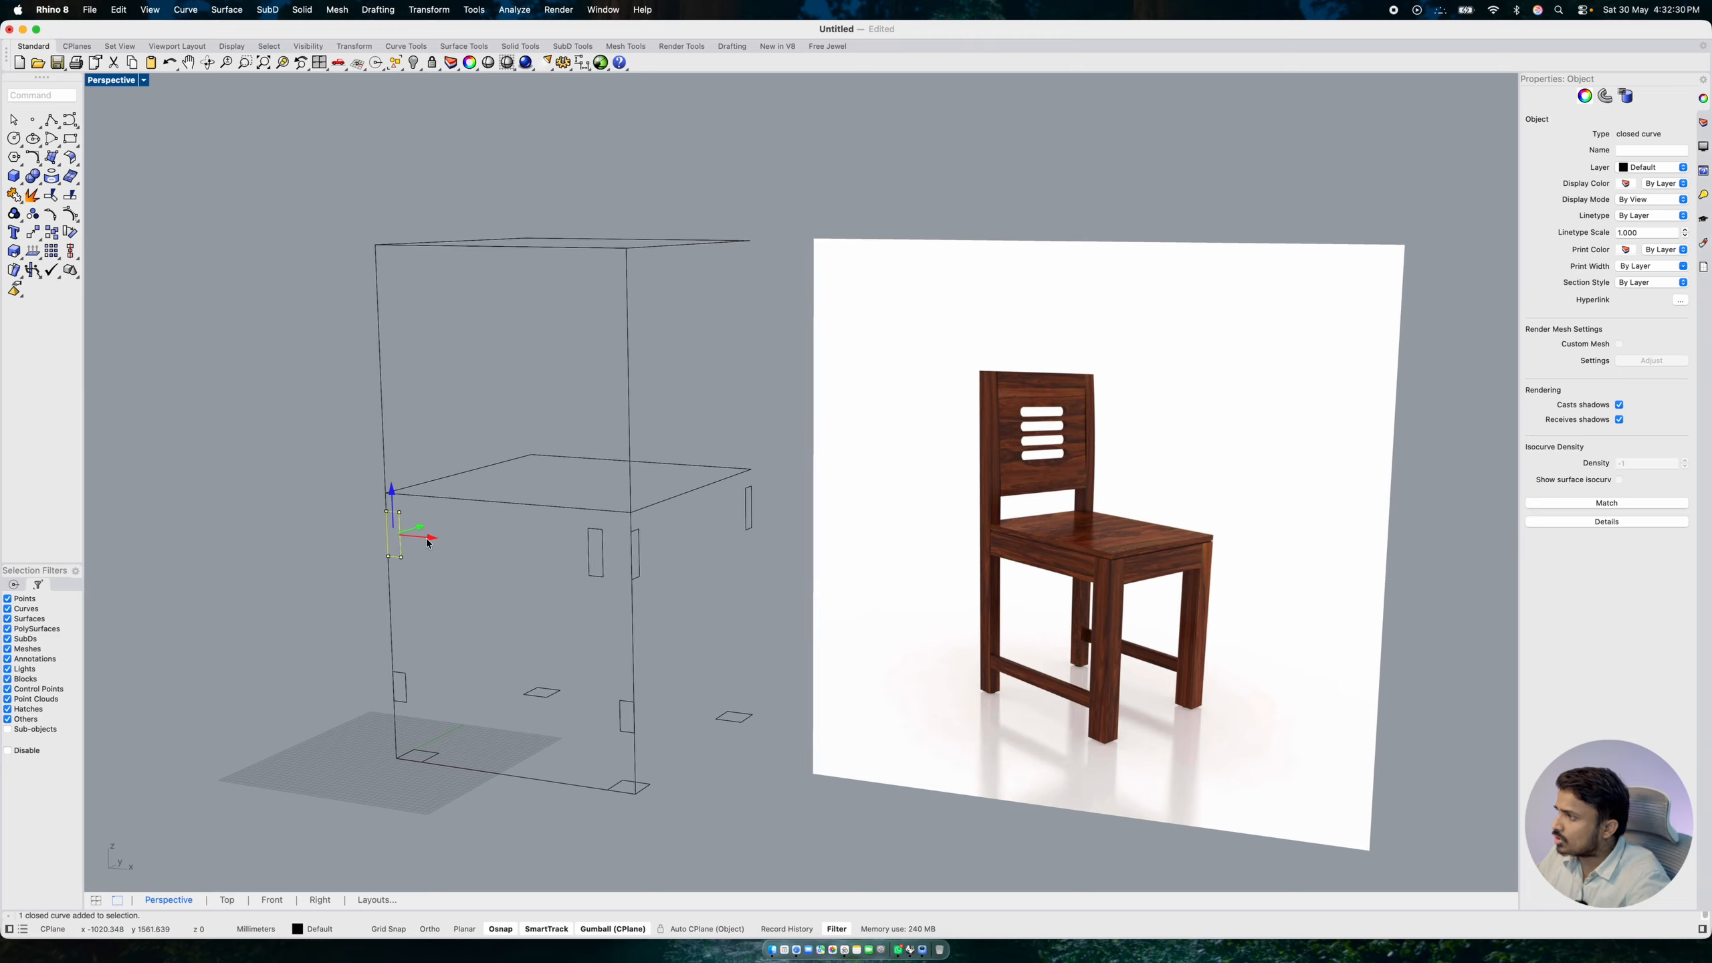
click(427, 538)
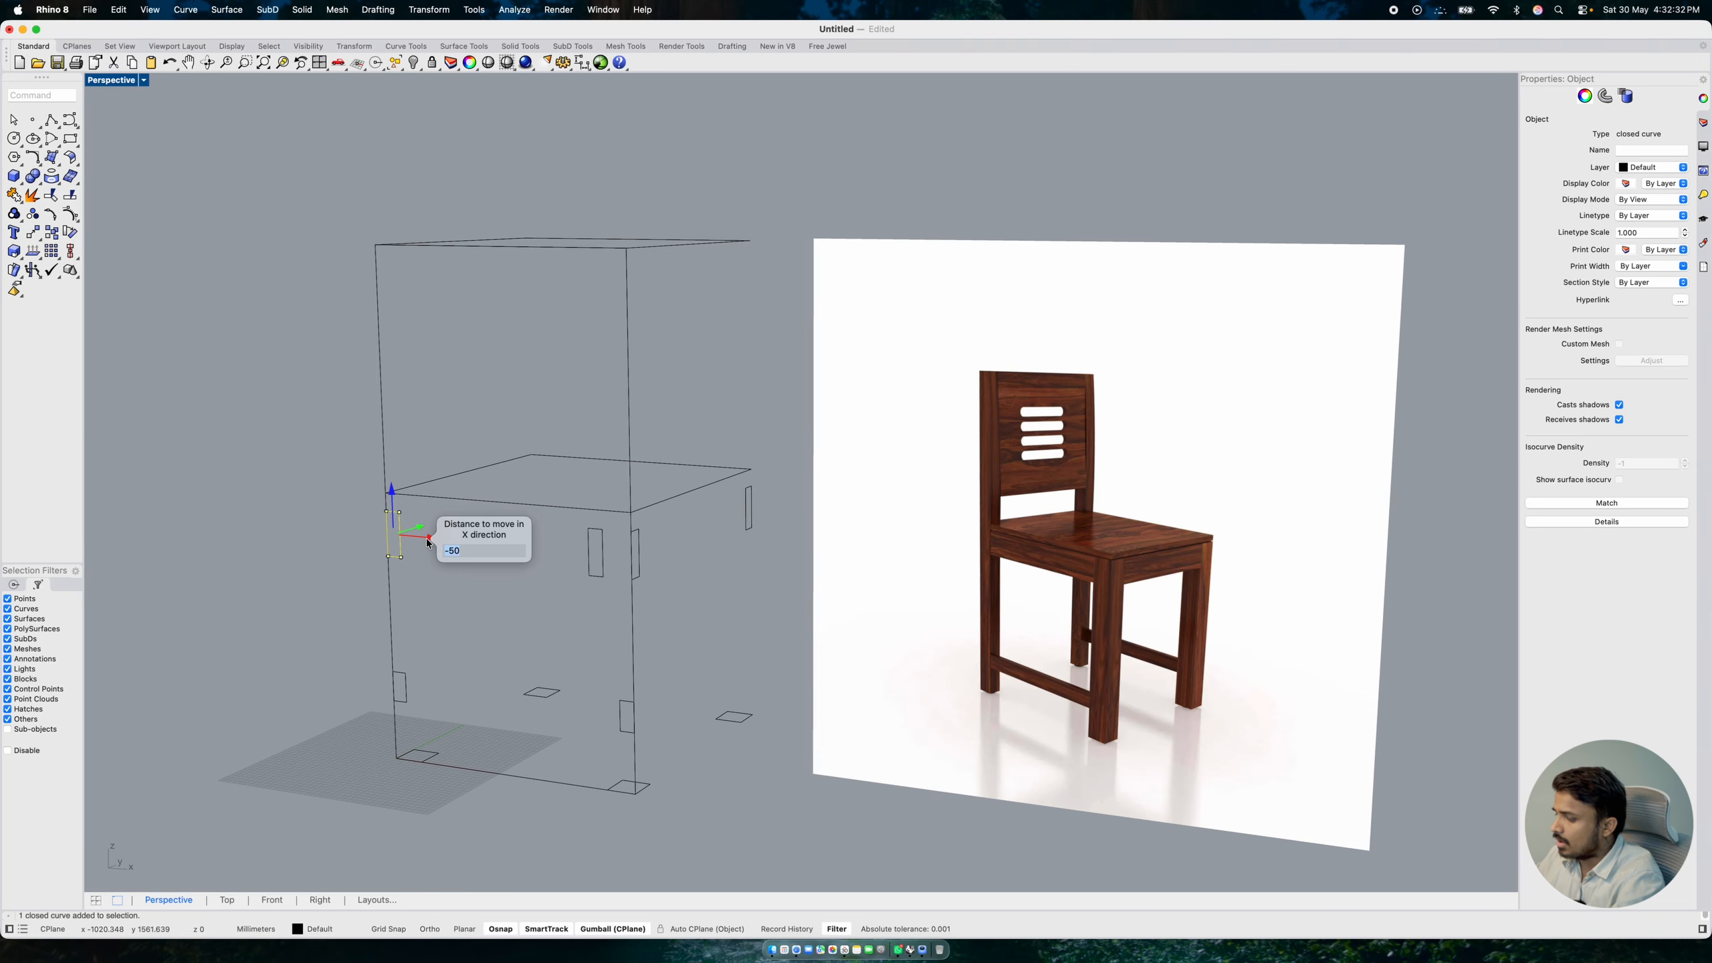
text(50)
key(Return)
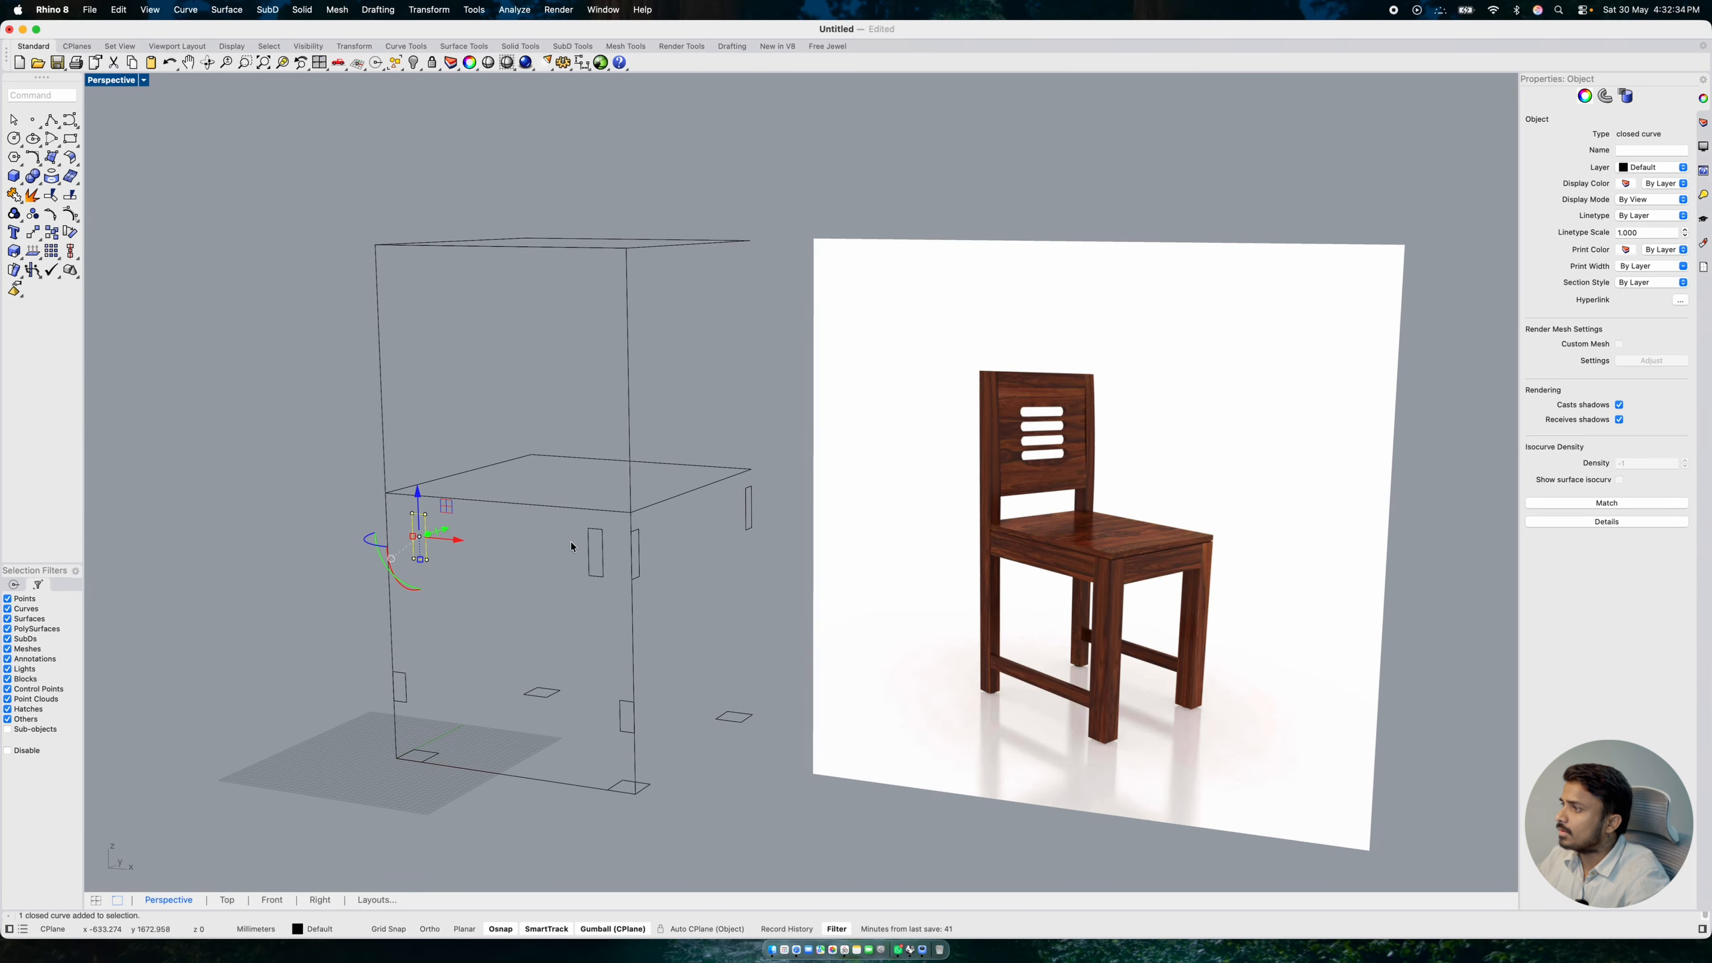
- Move the side rail profile beneath the seat's rear-right corner along Y toward the front of the chair
click(757, 511)
click(747, 516)
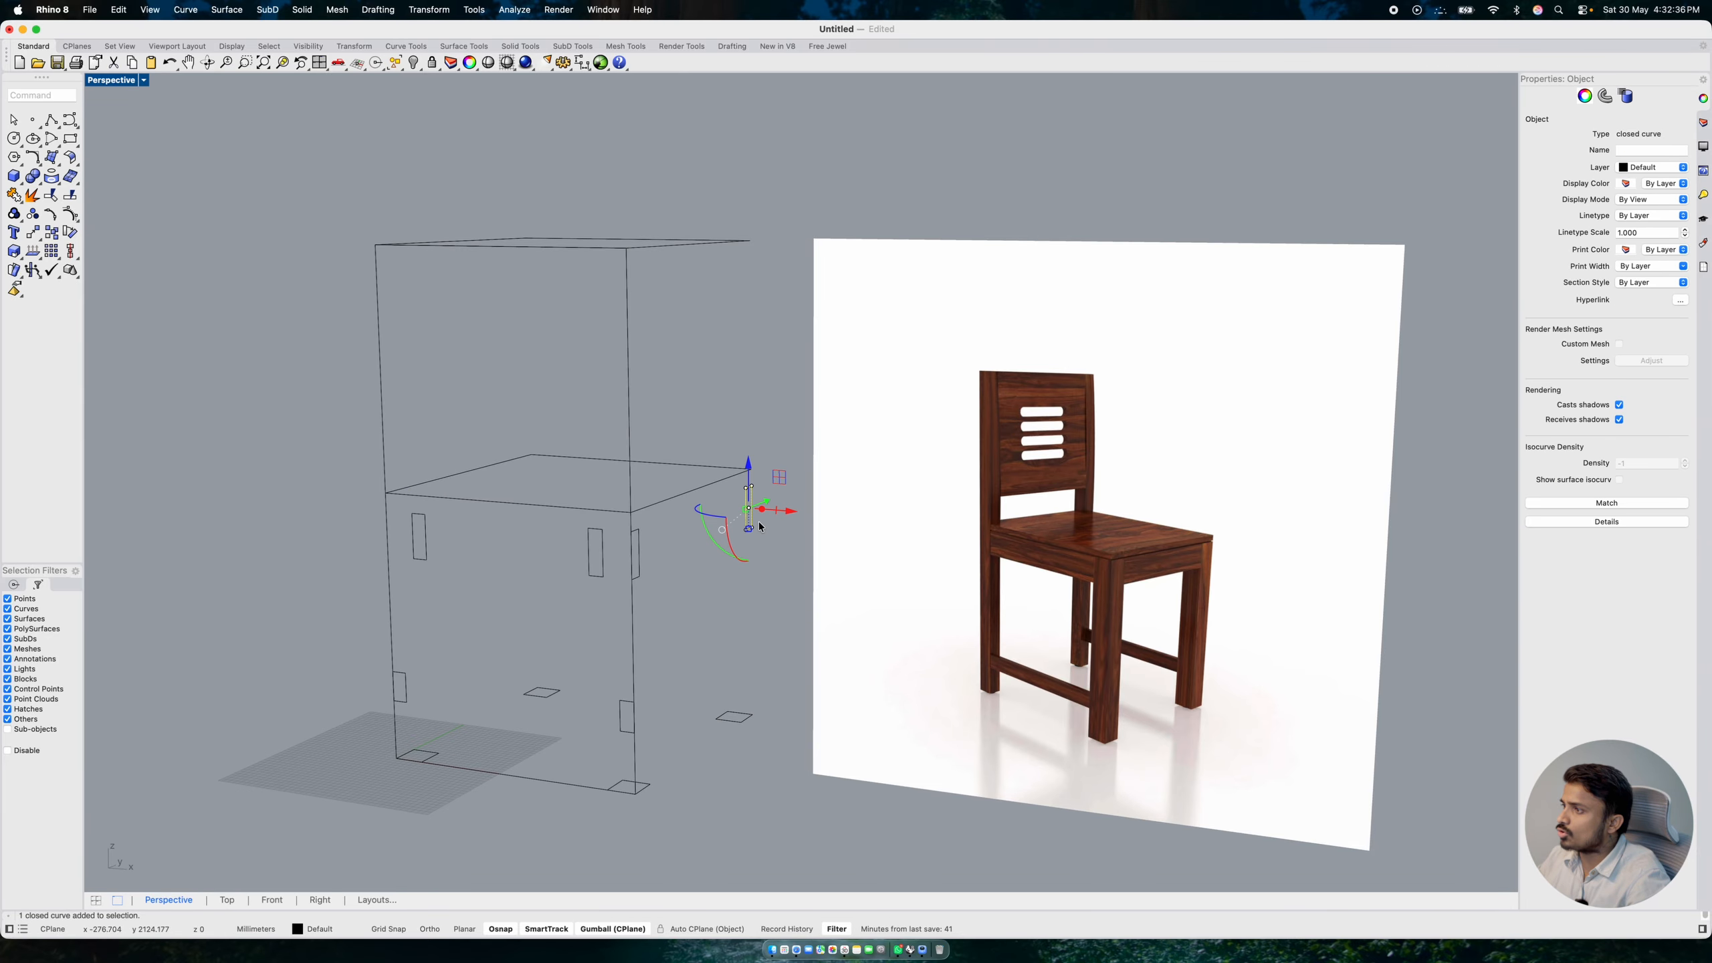
right_drag(740, 523, 754, 514)
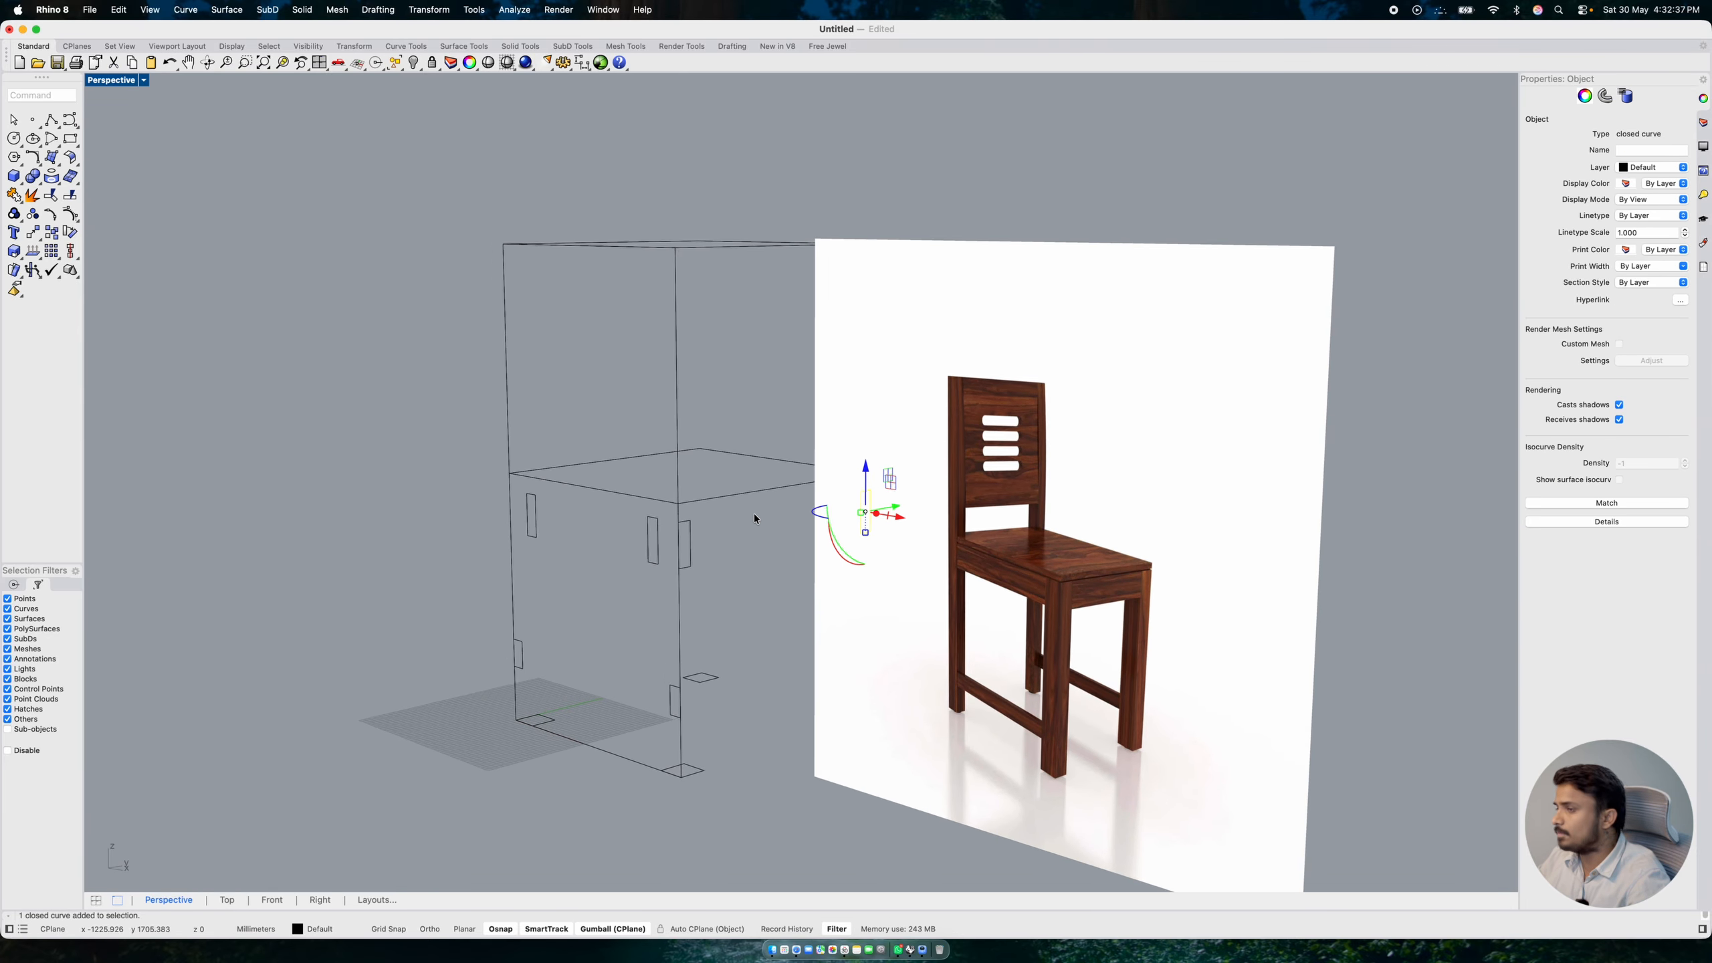
click(898, 510)
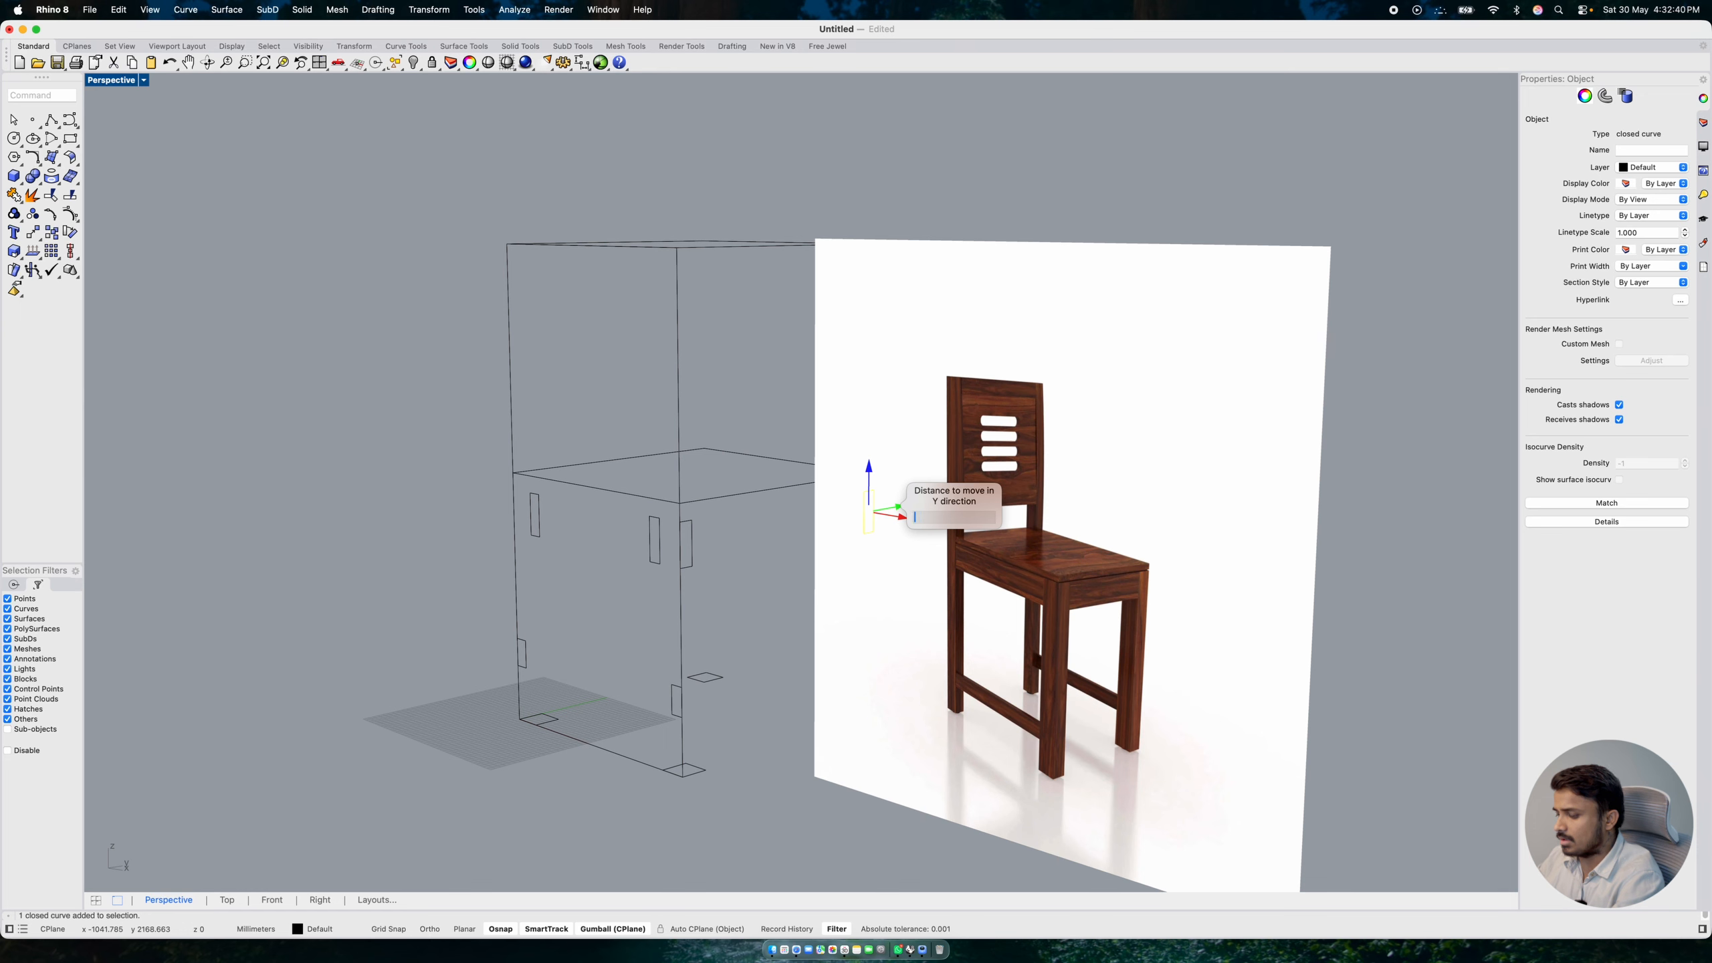
key(Return)
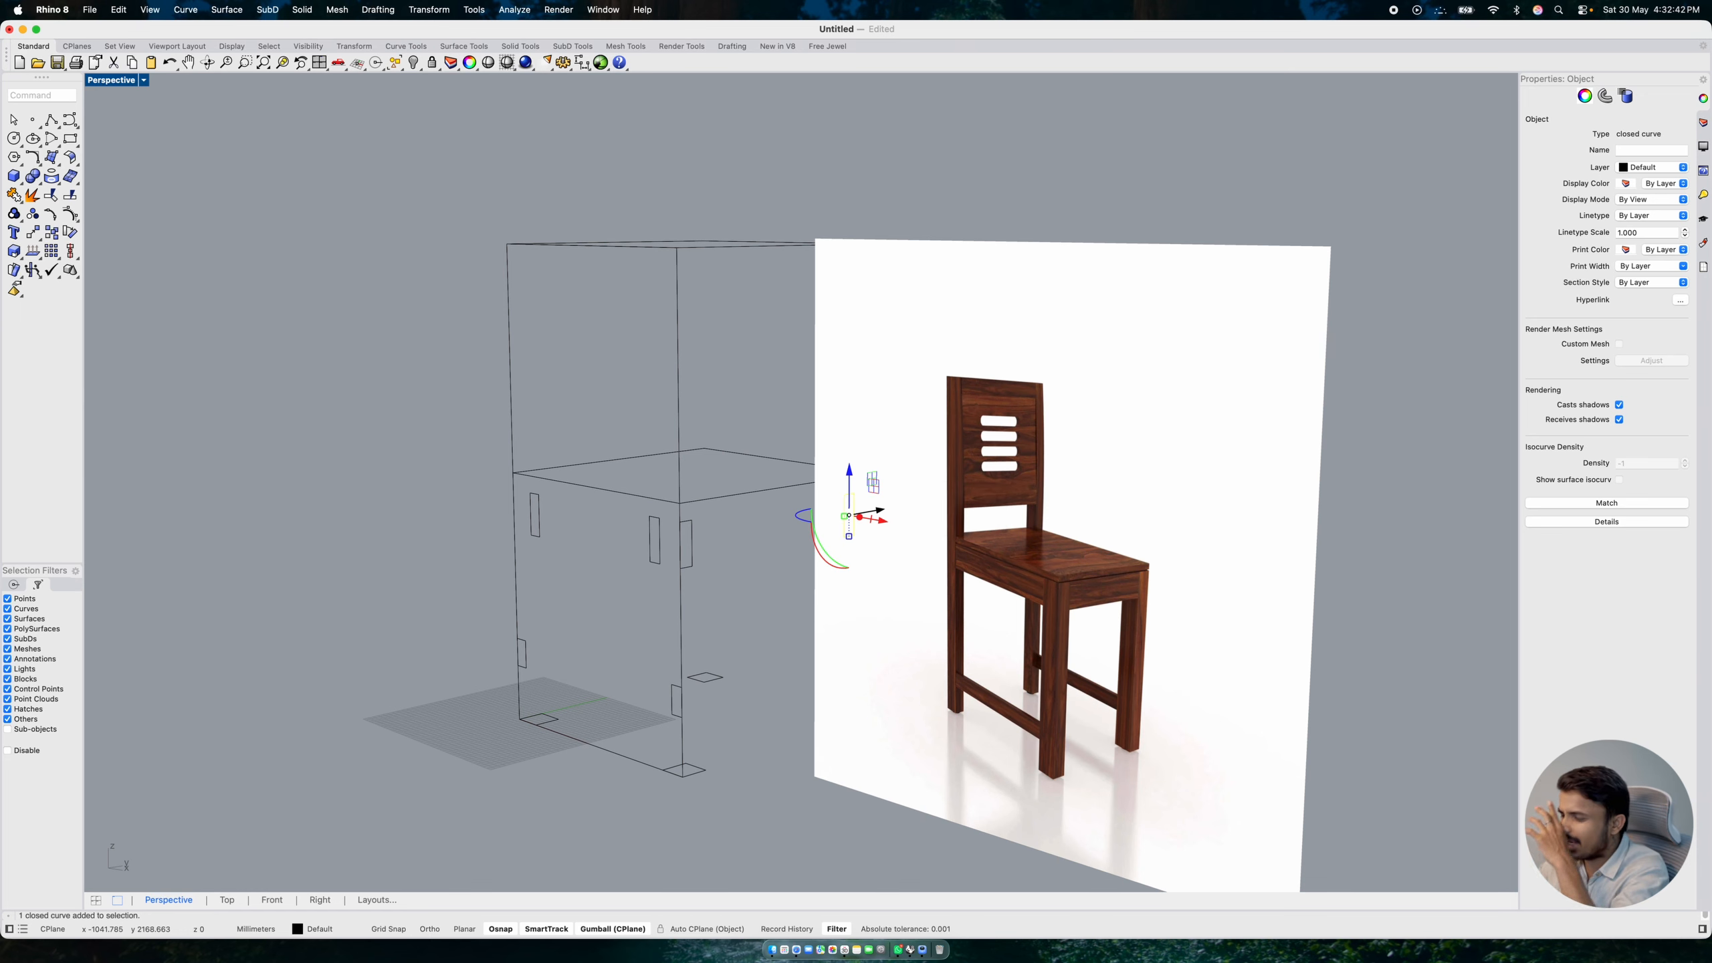
- Move the side rail profile beneath the seat's front-right corner by 50 mm in Y
click(690, 544)
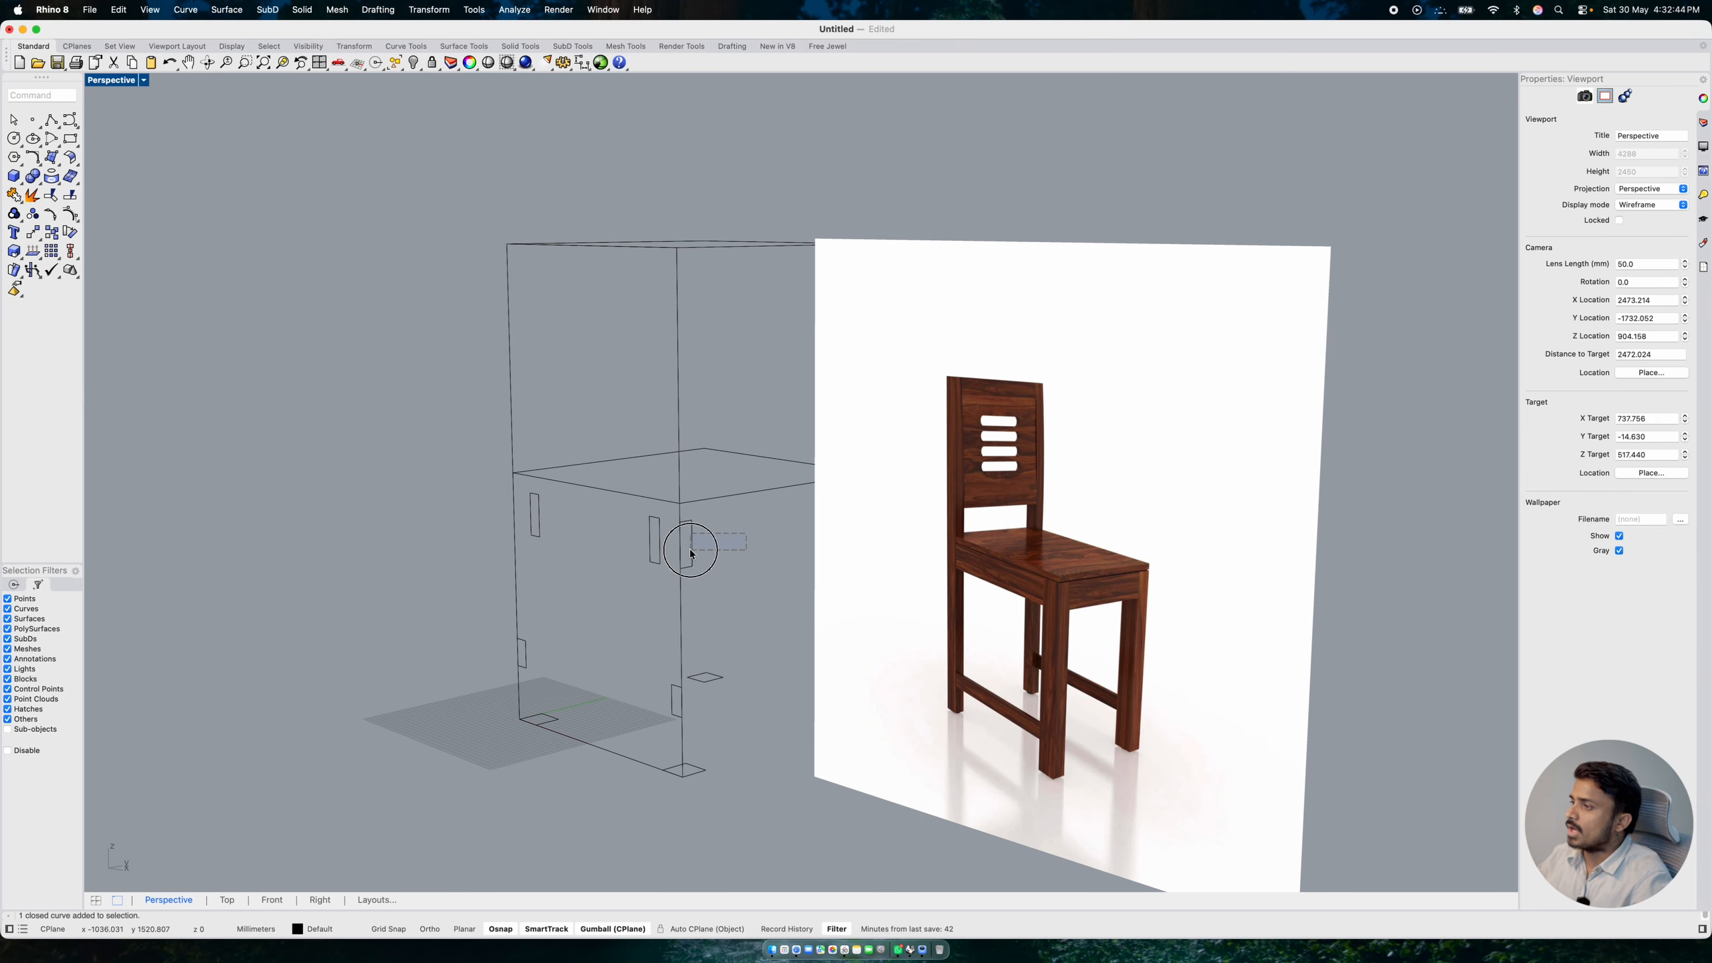
click(719, 540)
text(50)
key(Return)
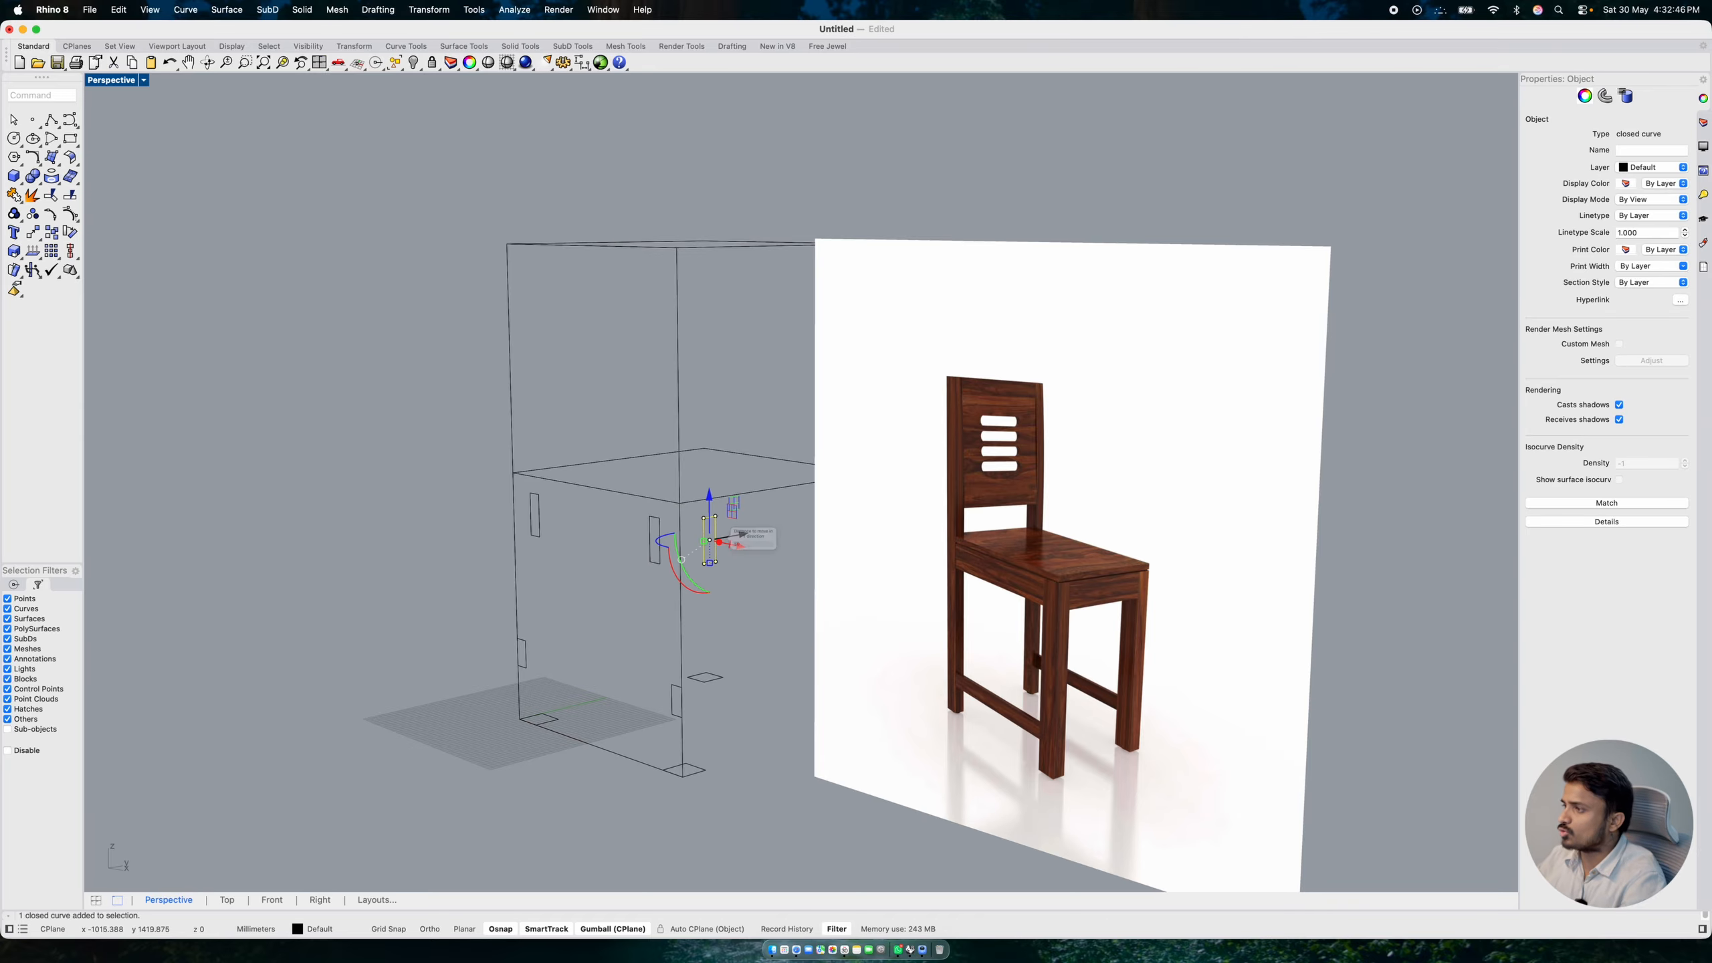
click(762, 604)
right_drag(656, 549, 656, 549)
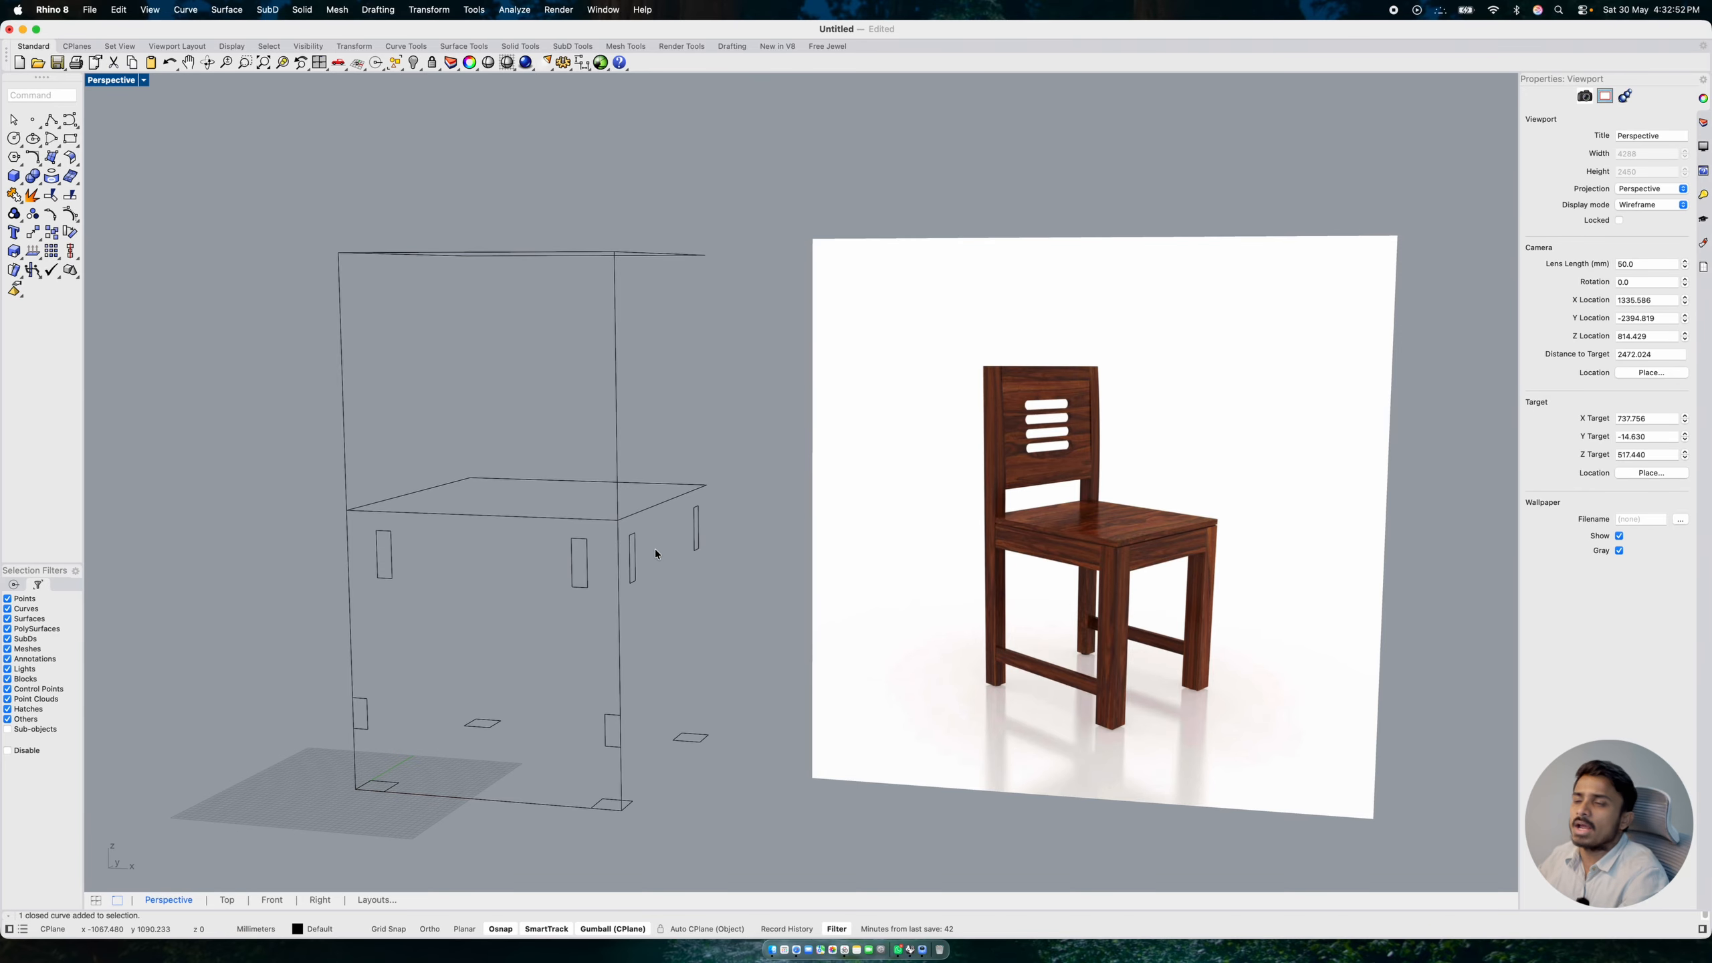
- Move the lower front rail profile near the left leg inward along X
click(640, 803)
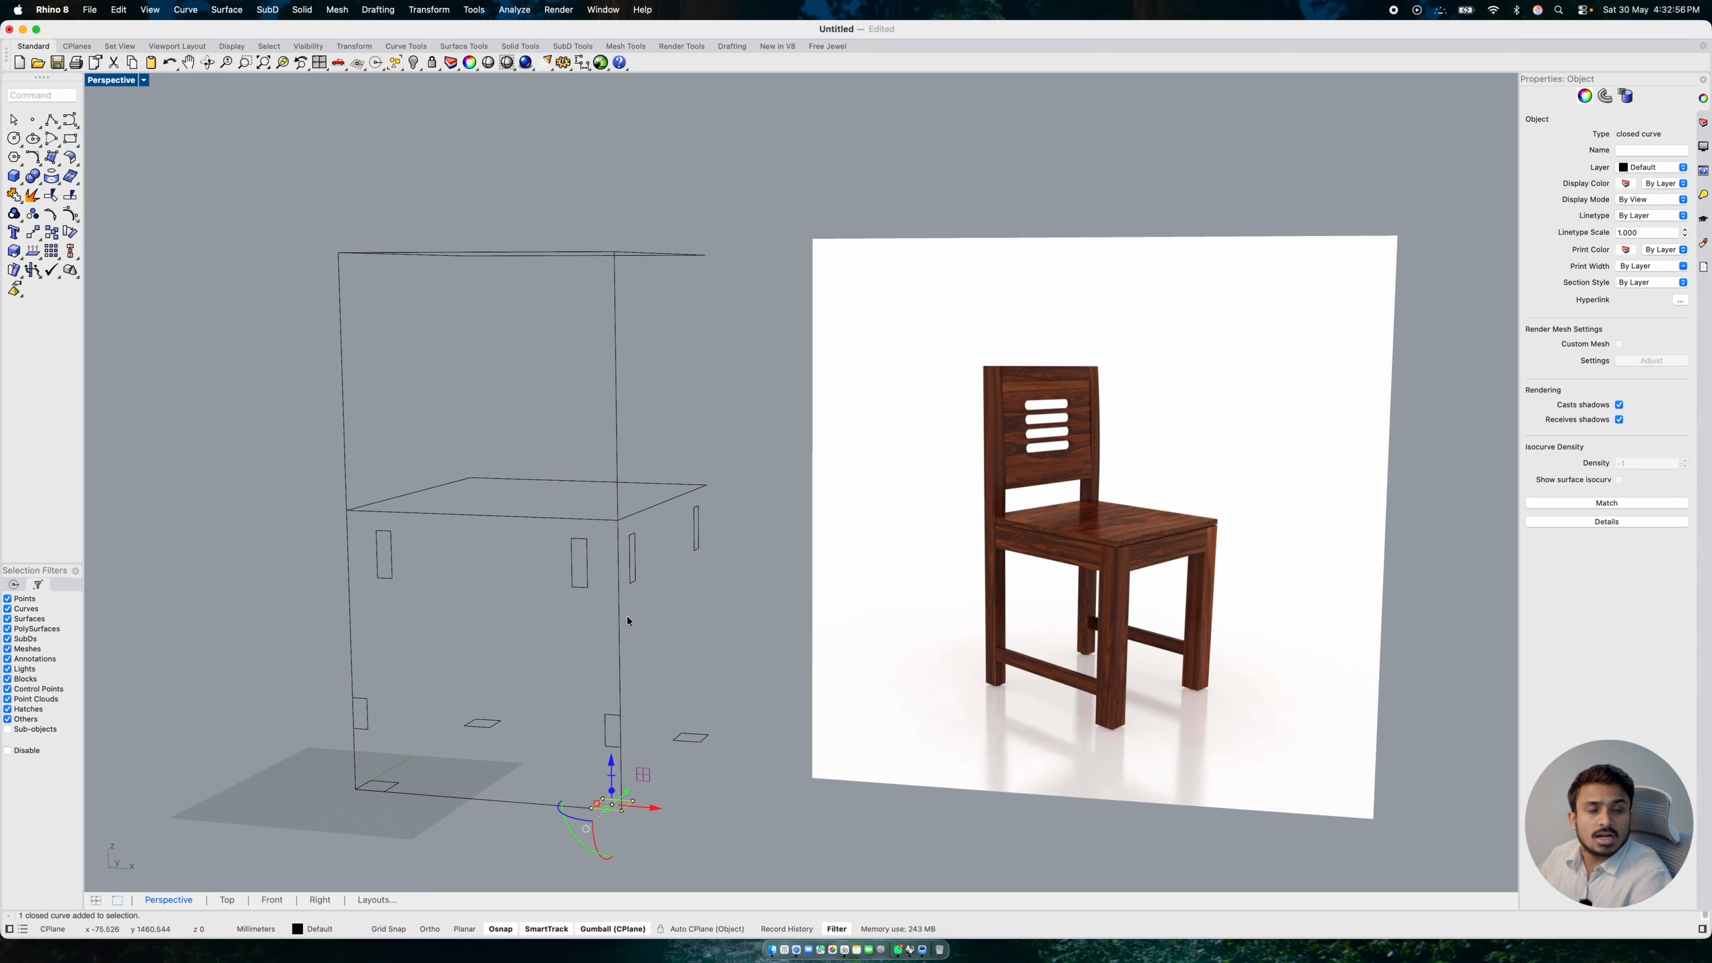
click(357, 703)
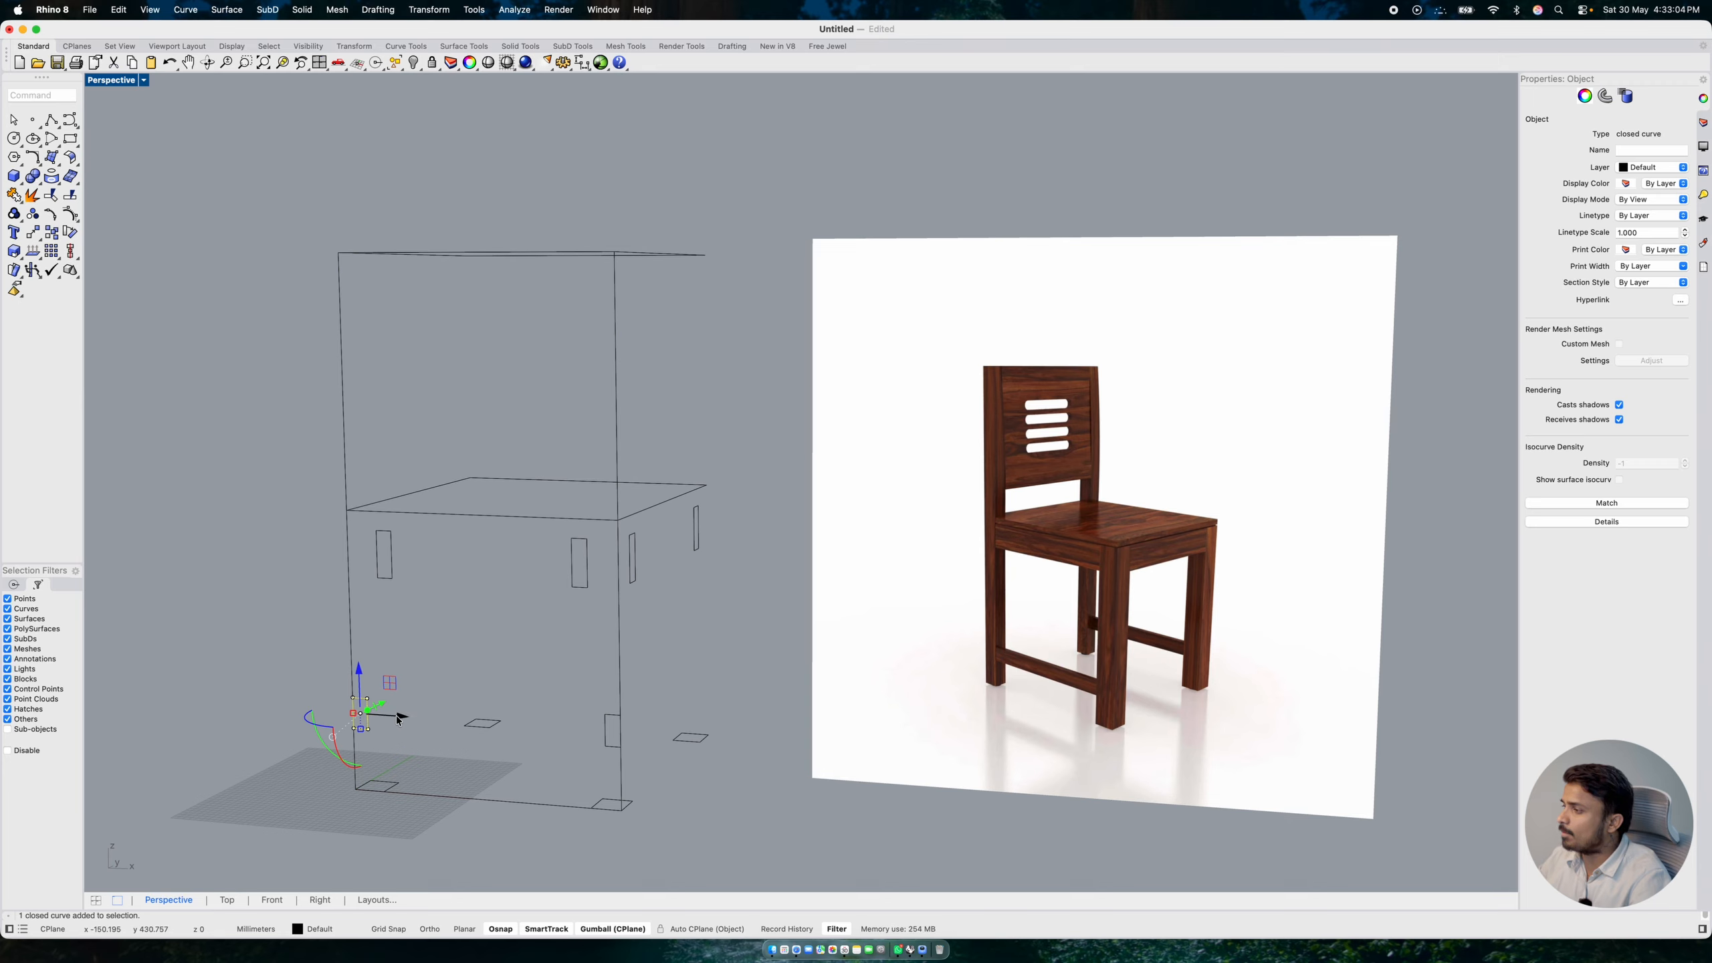
drag(399, 719, 429, 720)
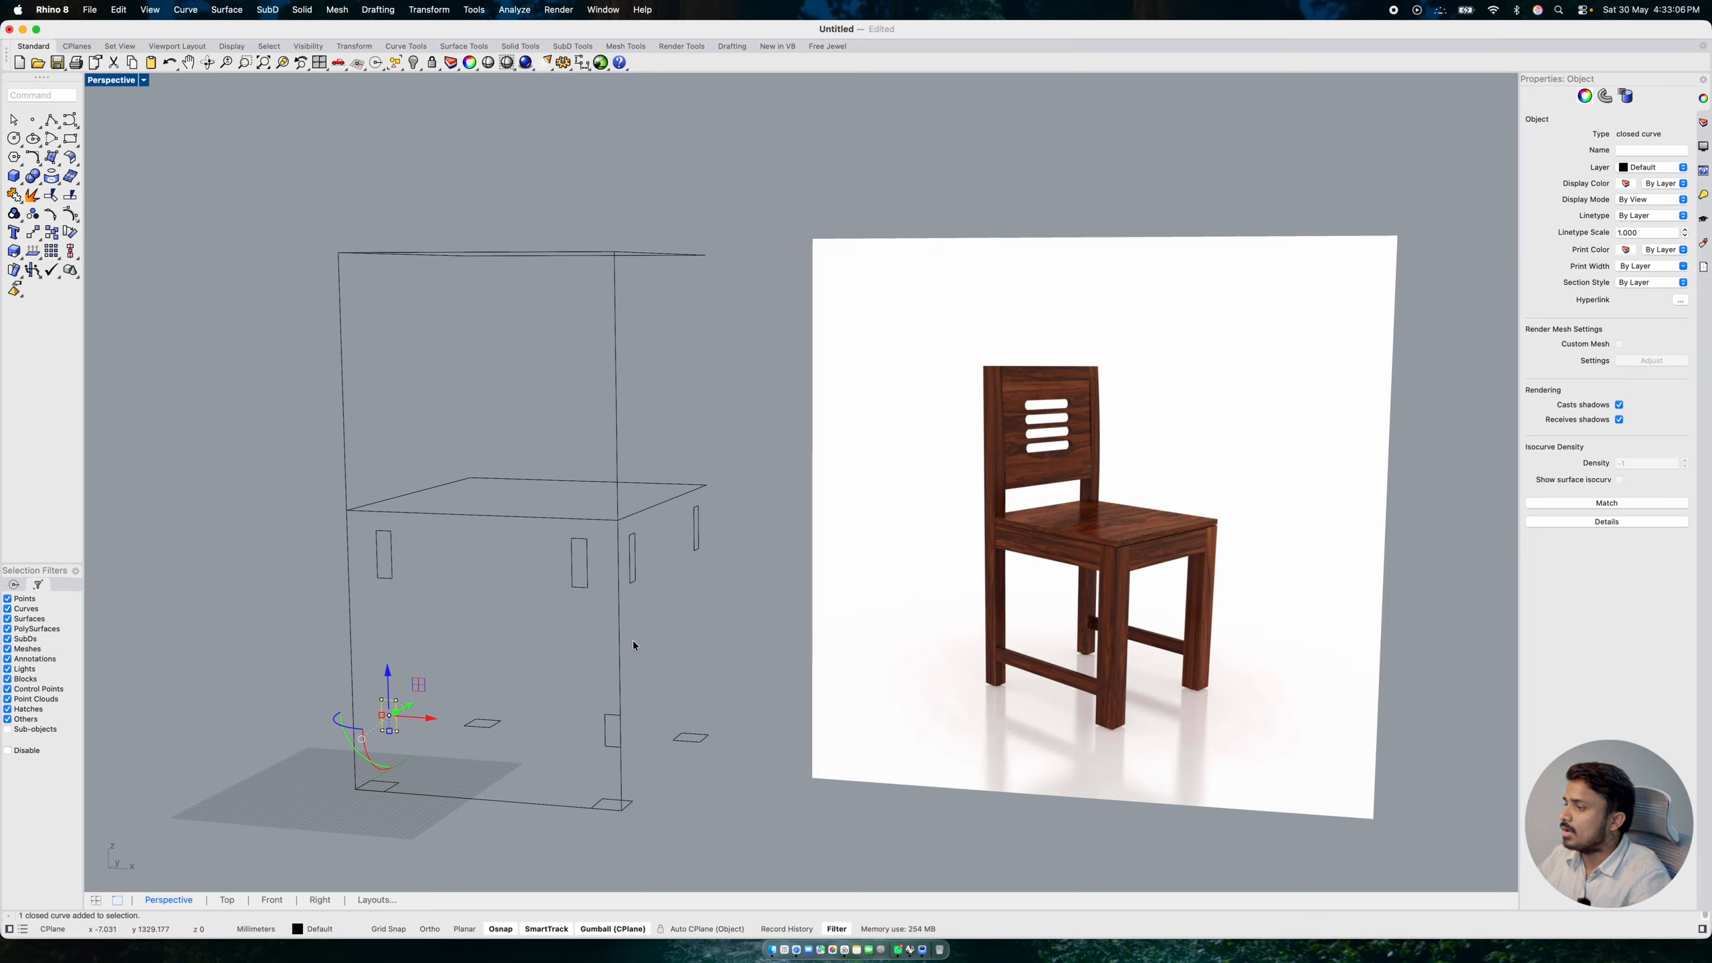
- Move the lower front rail profile near the right leg by -50 mm in X
click(604, 733)
click(646, 733)
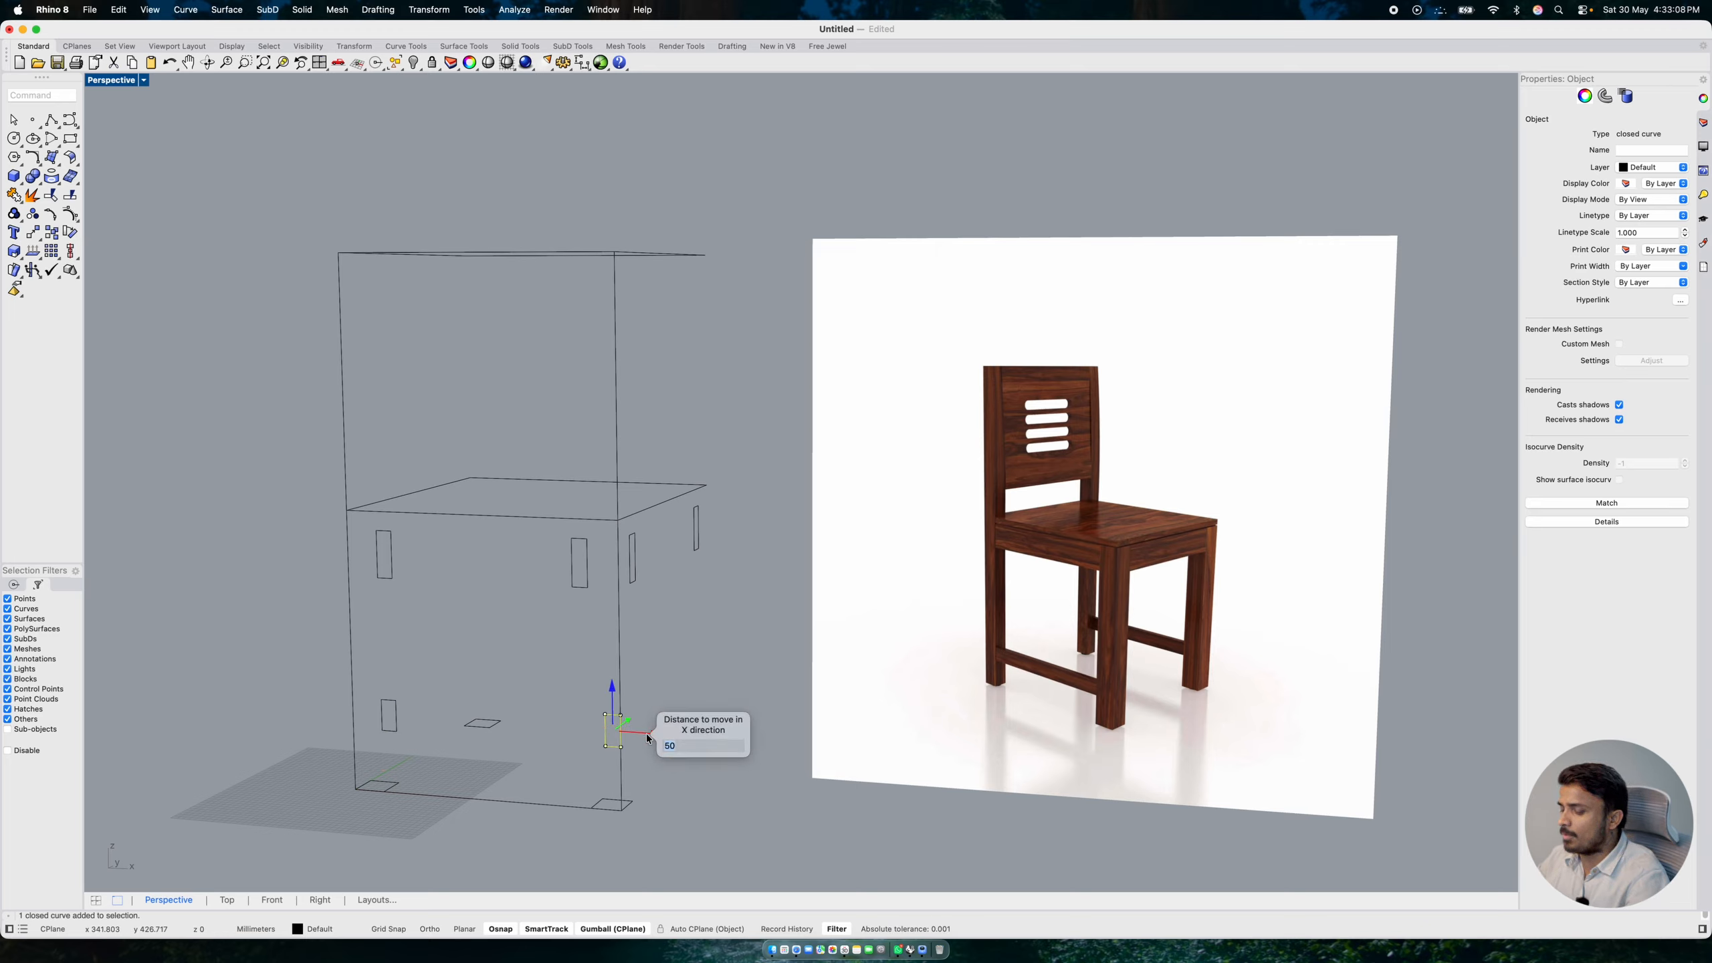
text(-)
key(Return)
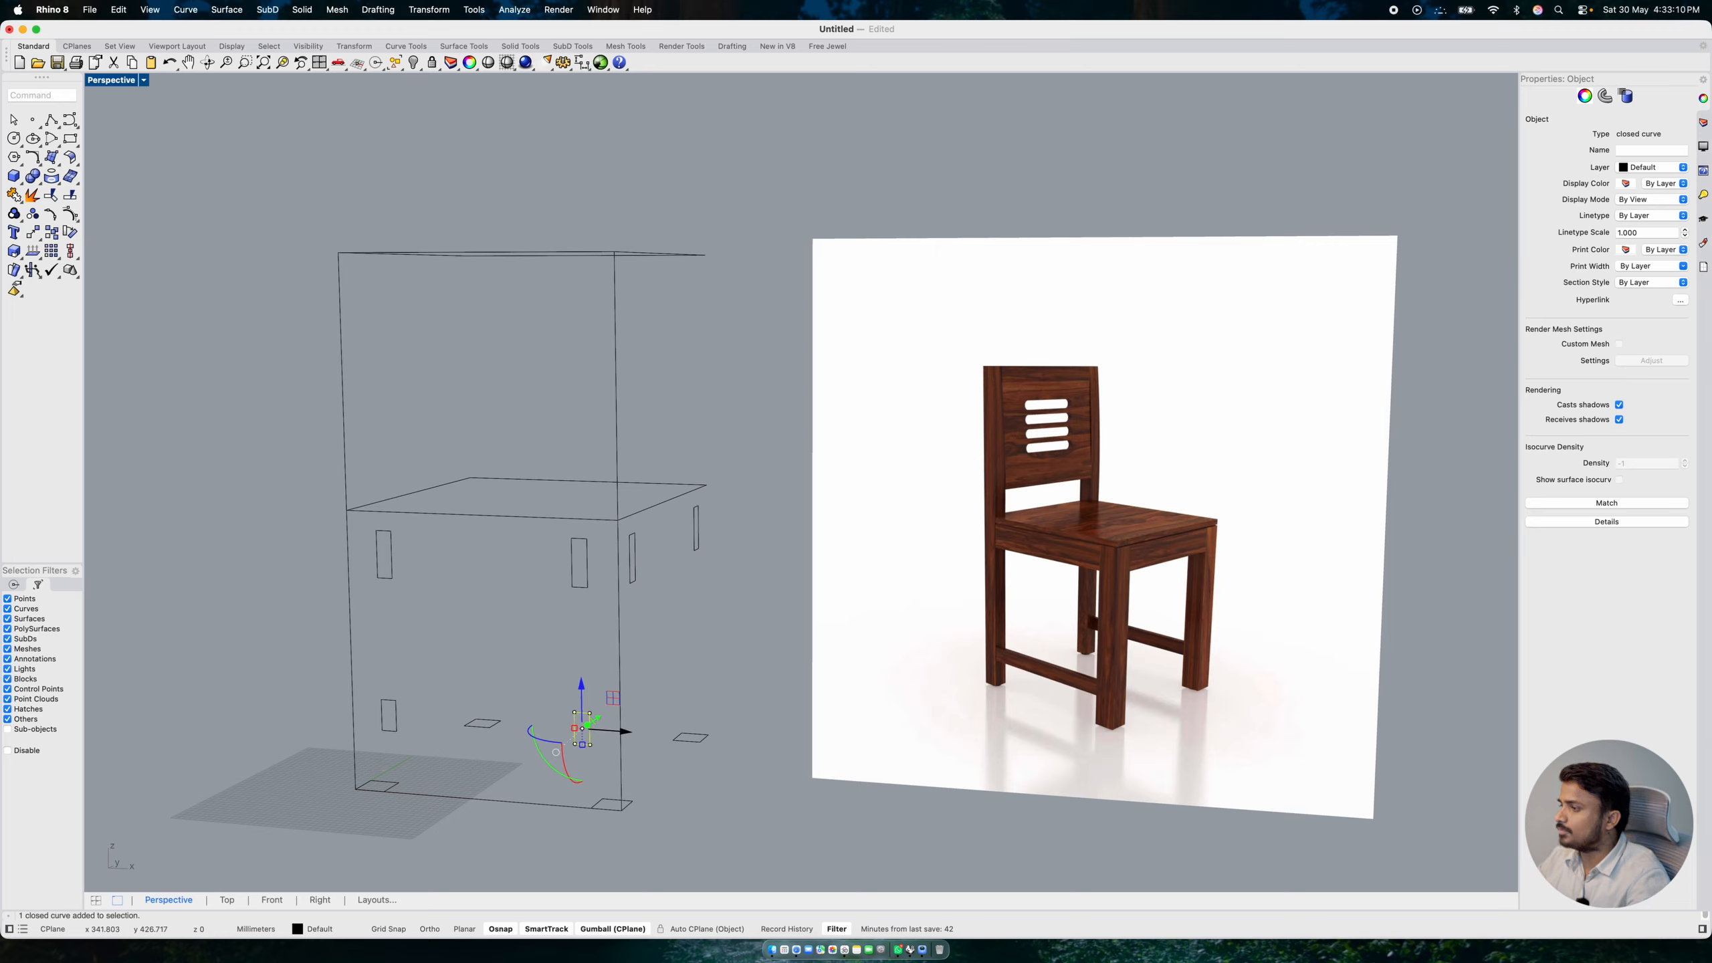
click(761, 644)
- Examine the placed rail profiles and guides from several angles against the reference chair
right_drag(698, 703, 702, 705)
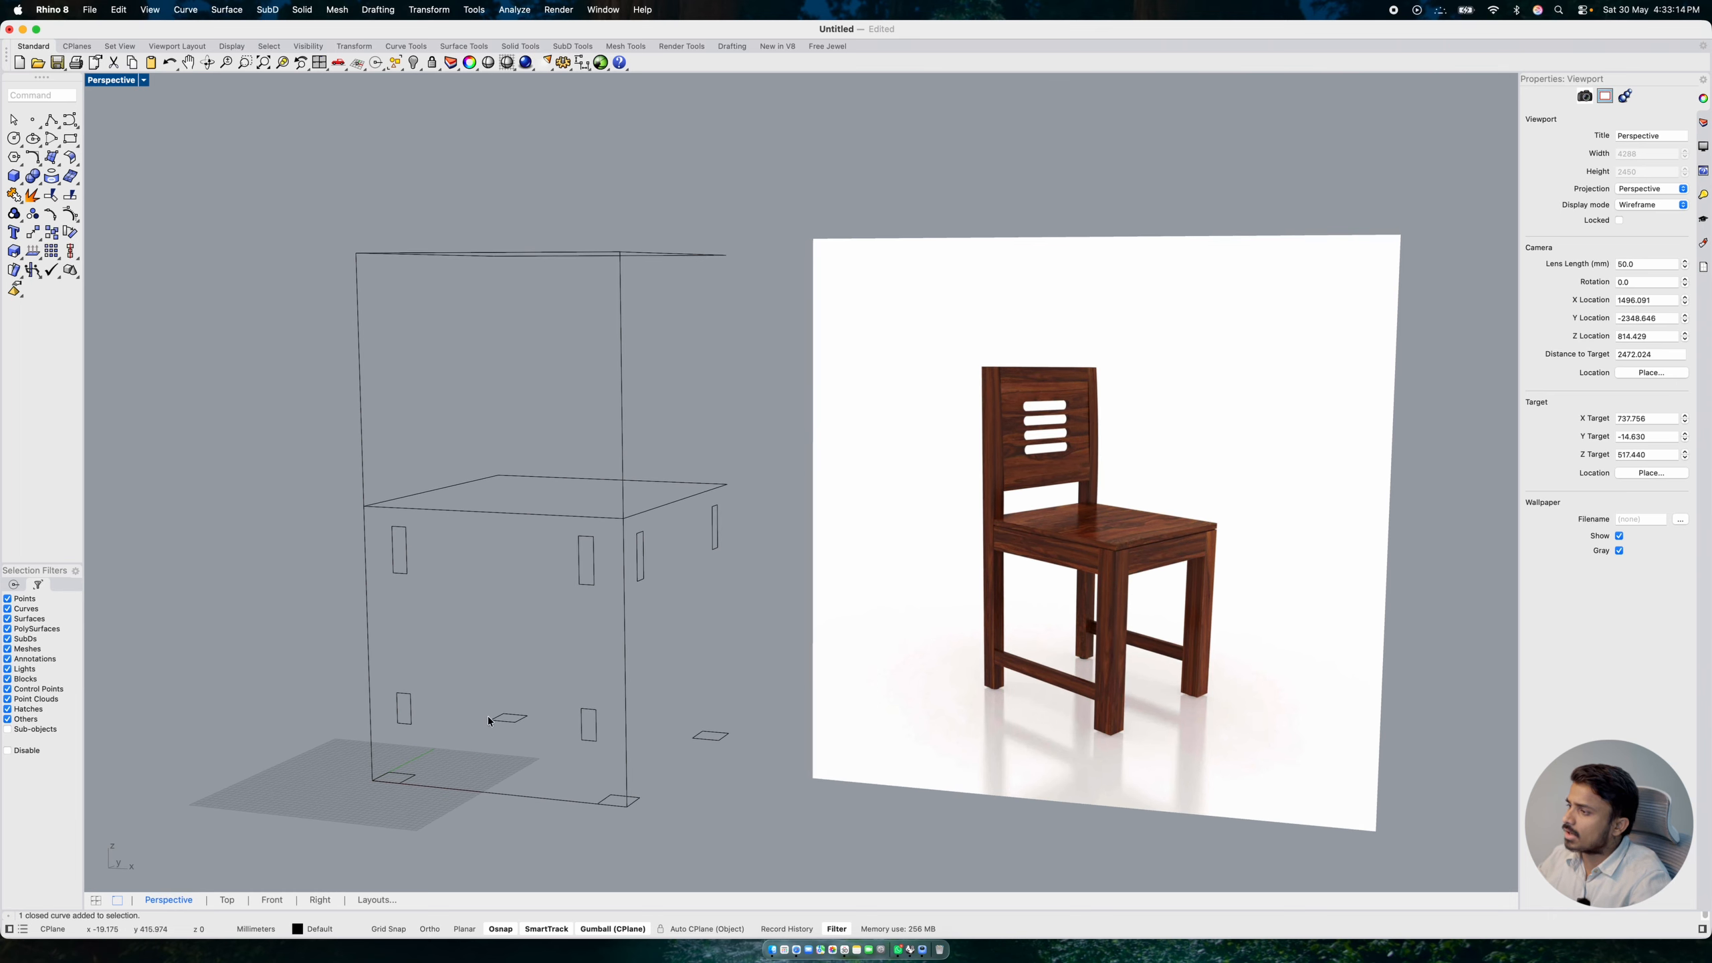
right_drag(521, 565, 547, 586)
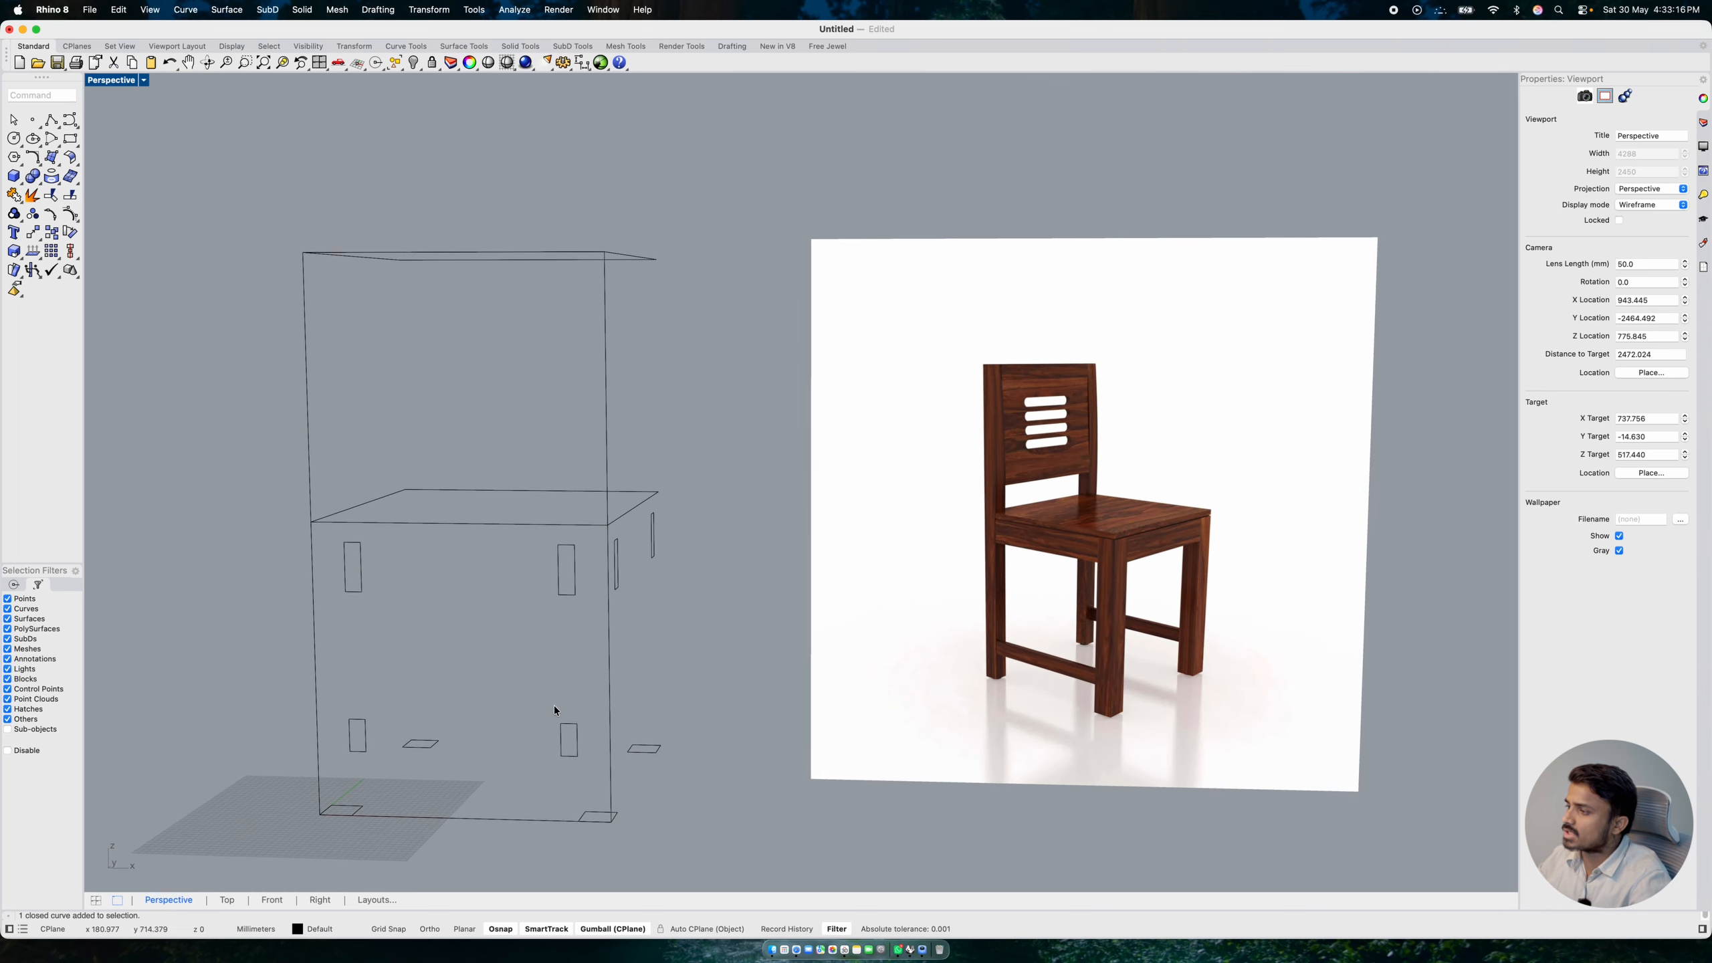
right_drag(553, 705, 538, 701)
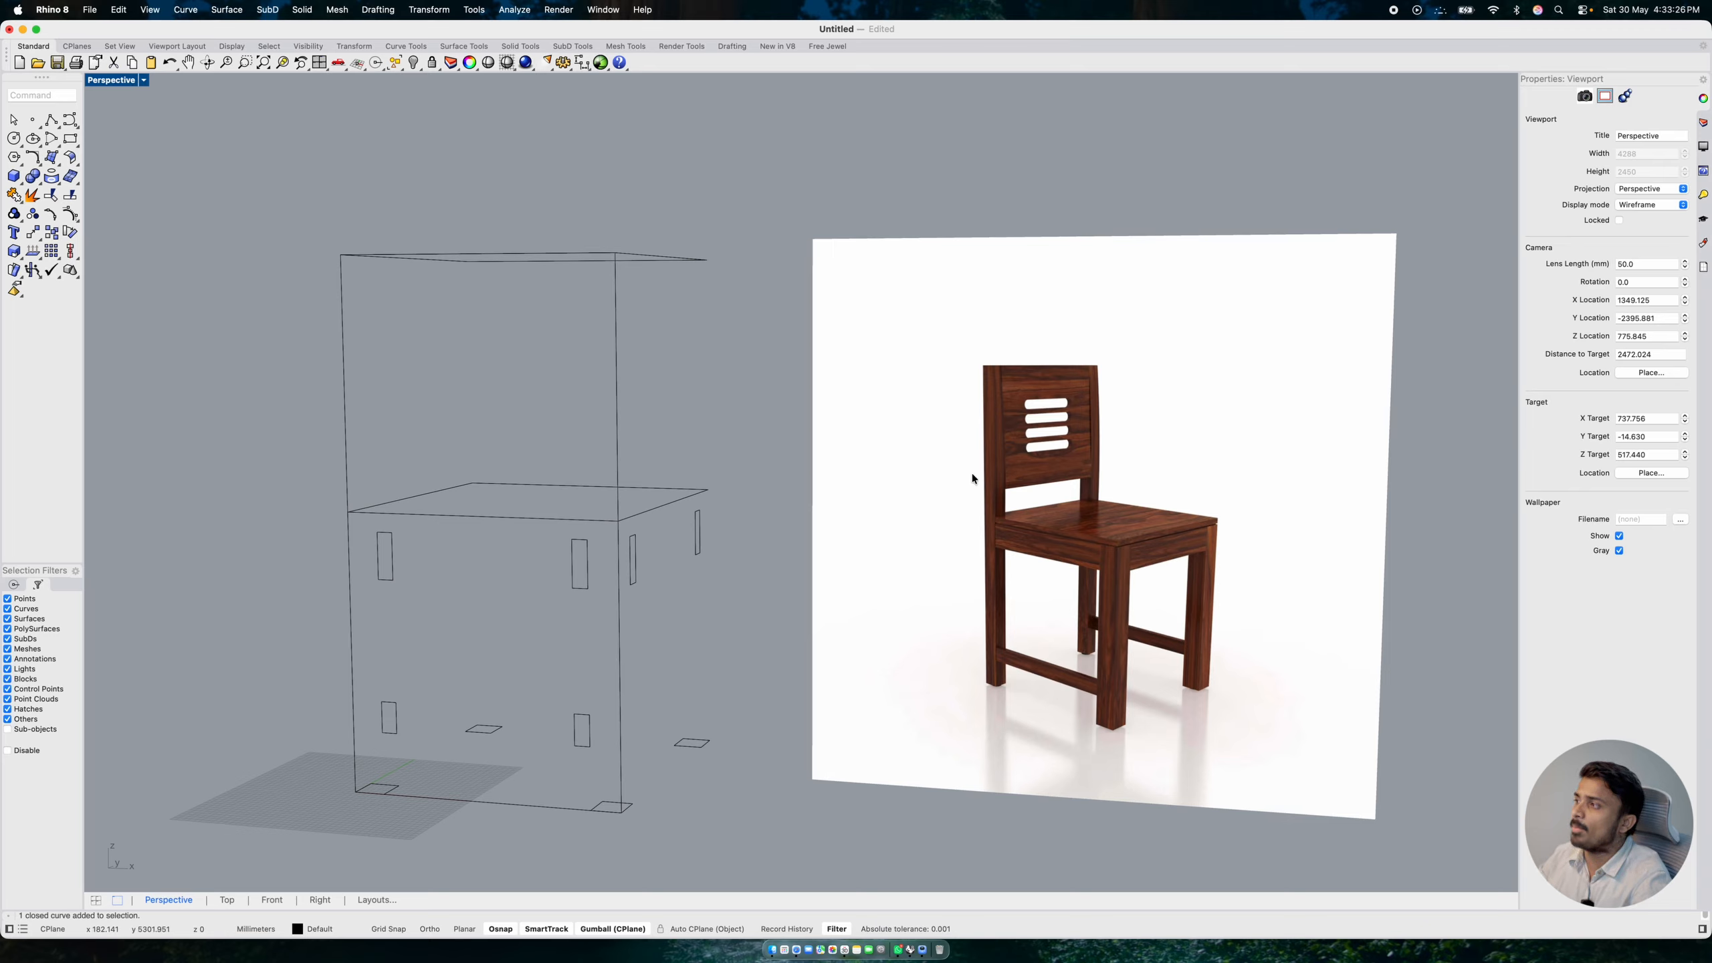
right_drag(649, 506, 705, 490)
scroll(706, 491, down, 4)
right_drag(548, 442, 425, 520)
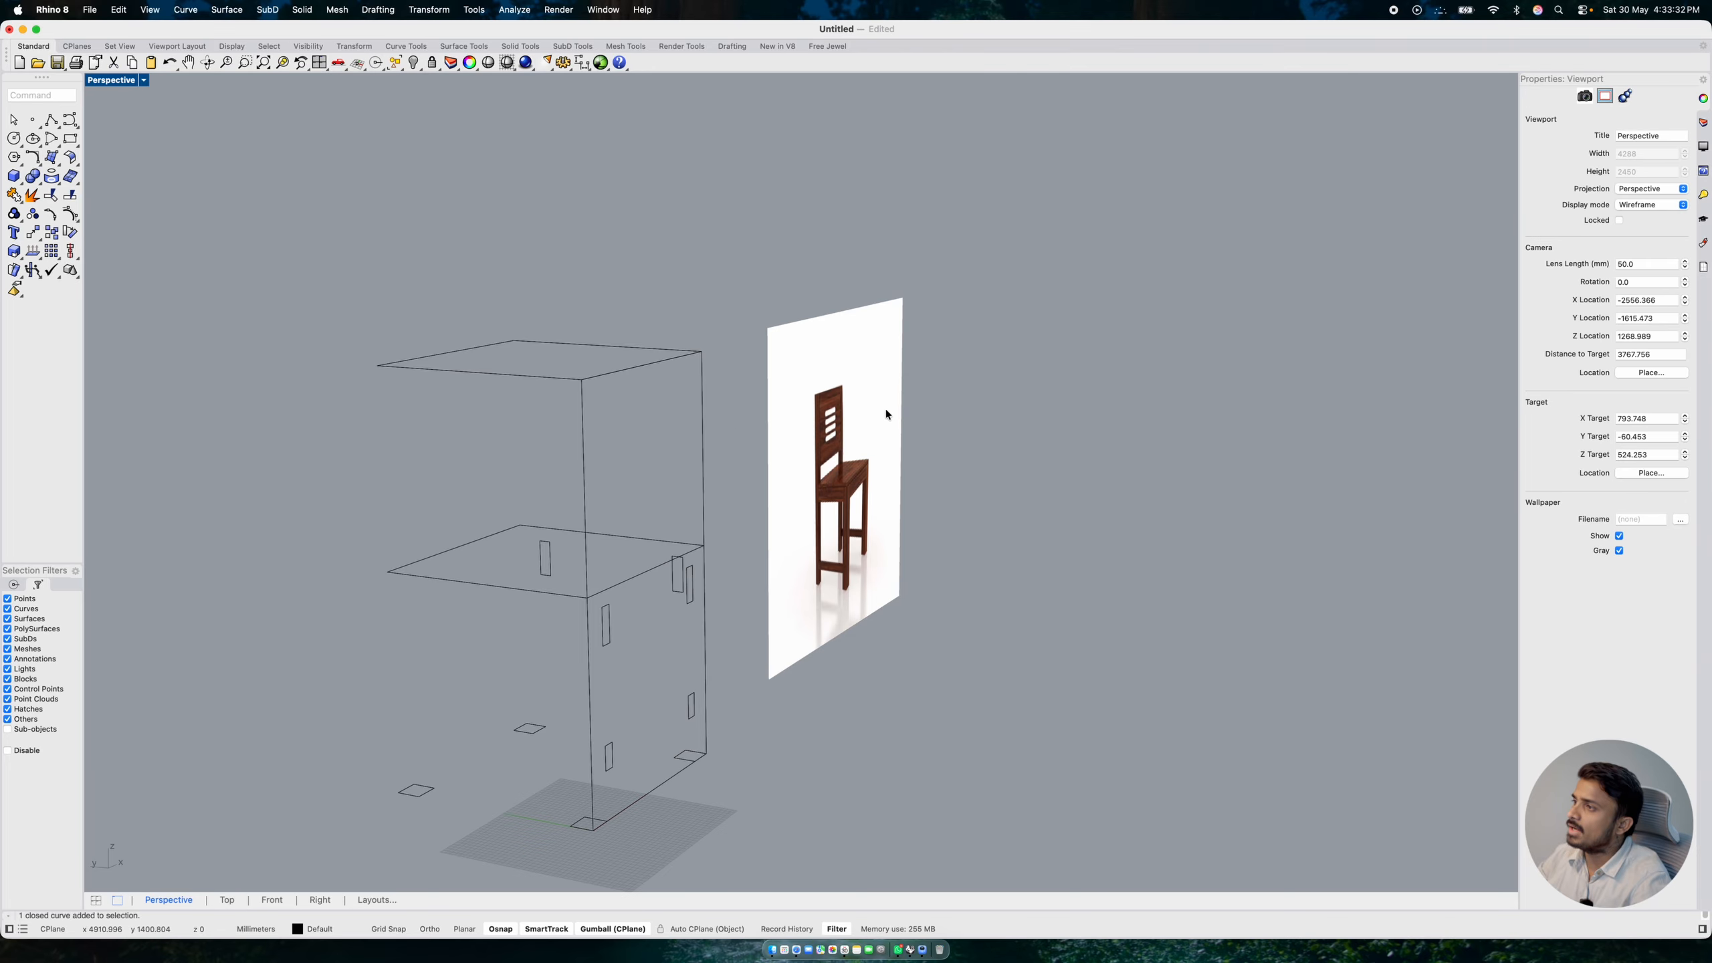
mouse_move(885, 409)
right_down()
mouse_move(856, 402)
mouse_move(877, 404)
right_up()
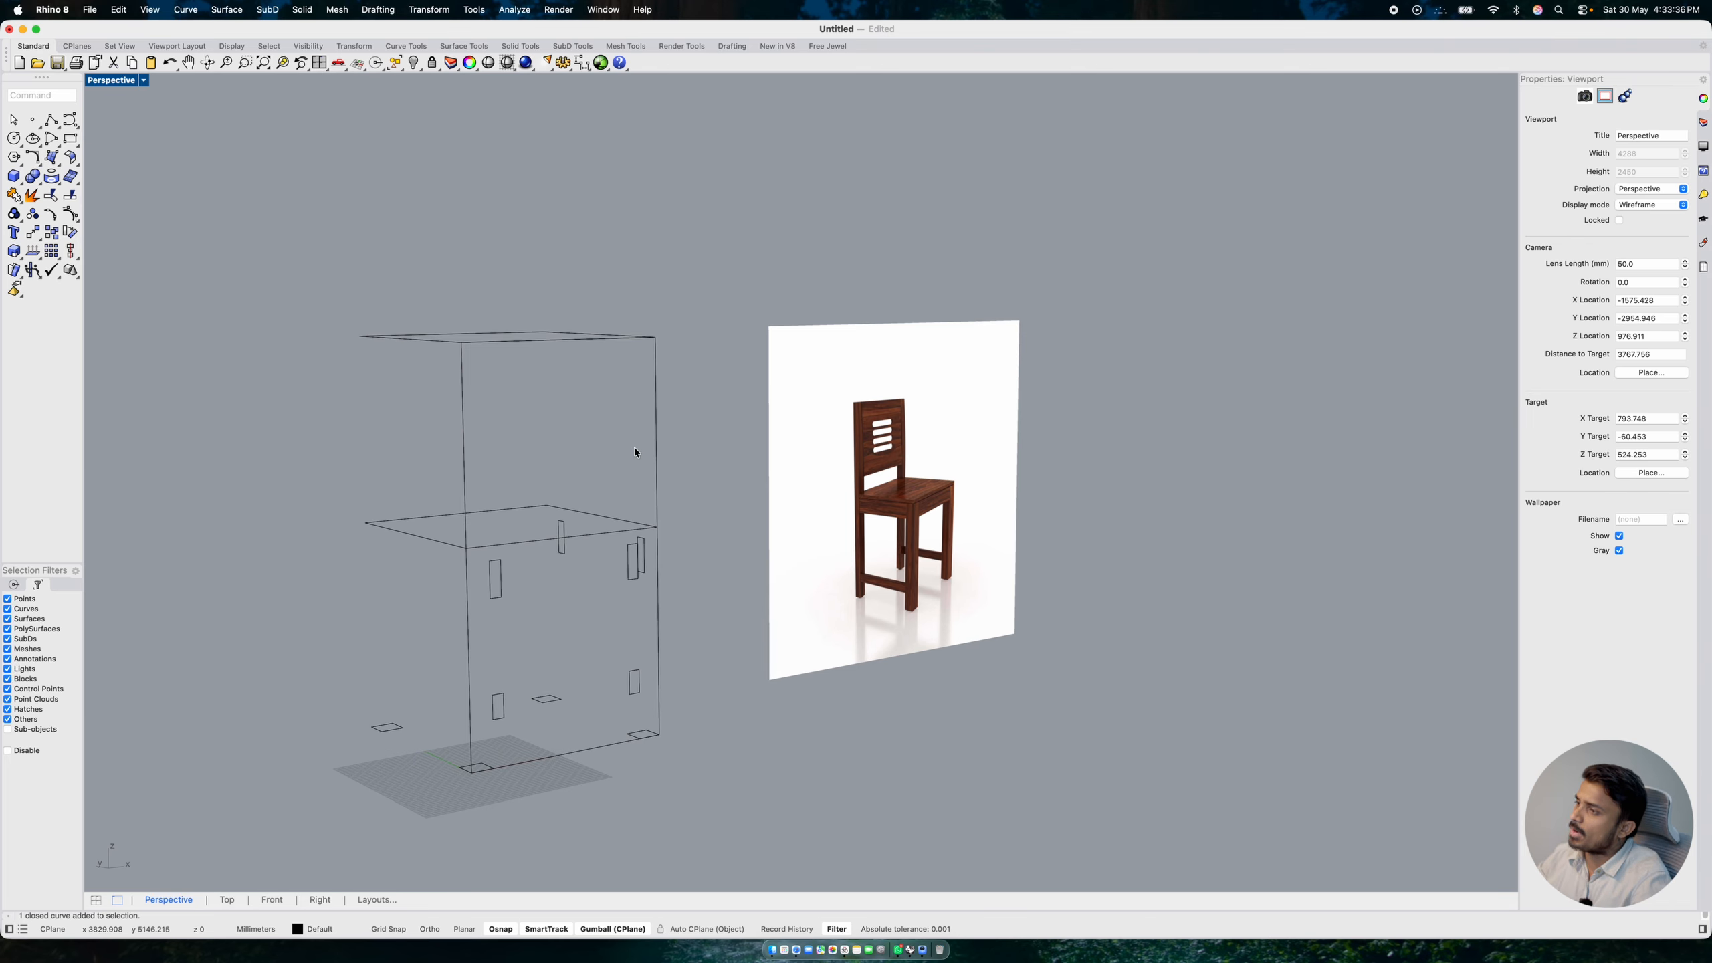
- In the Right view, start a backrest rectangle at the guide's top rear corner, 25 mm thick toward the front
click(68, 138)
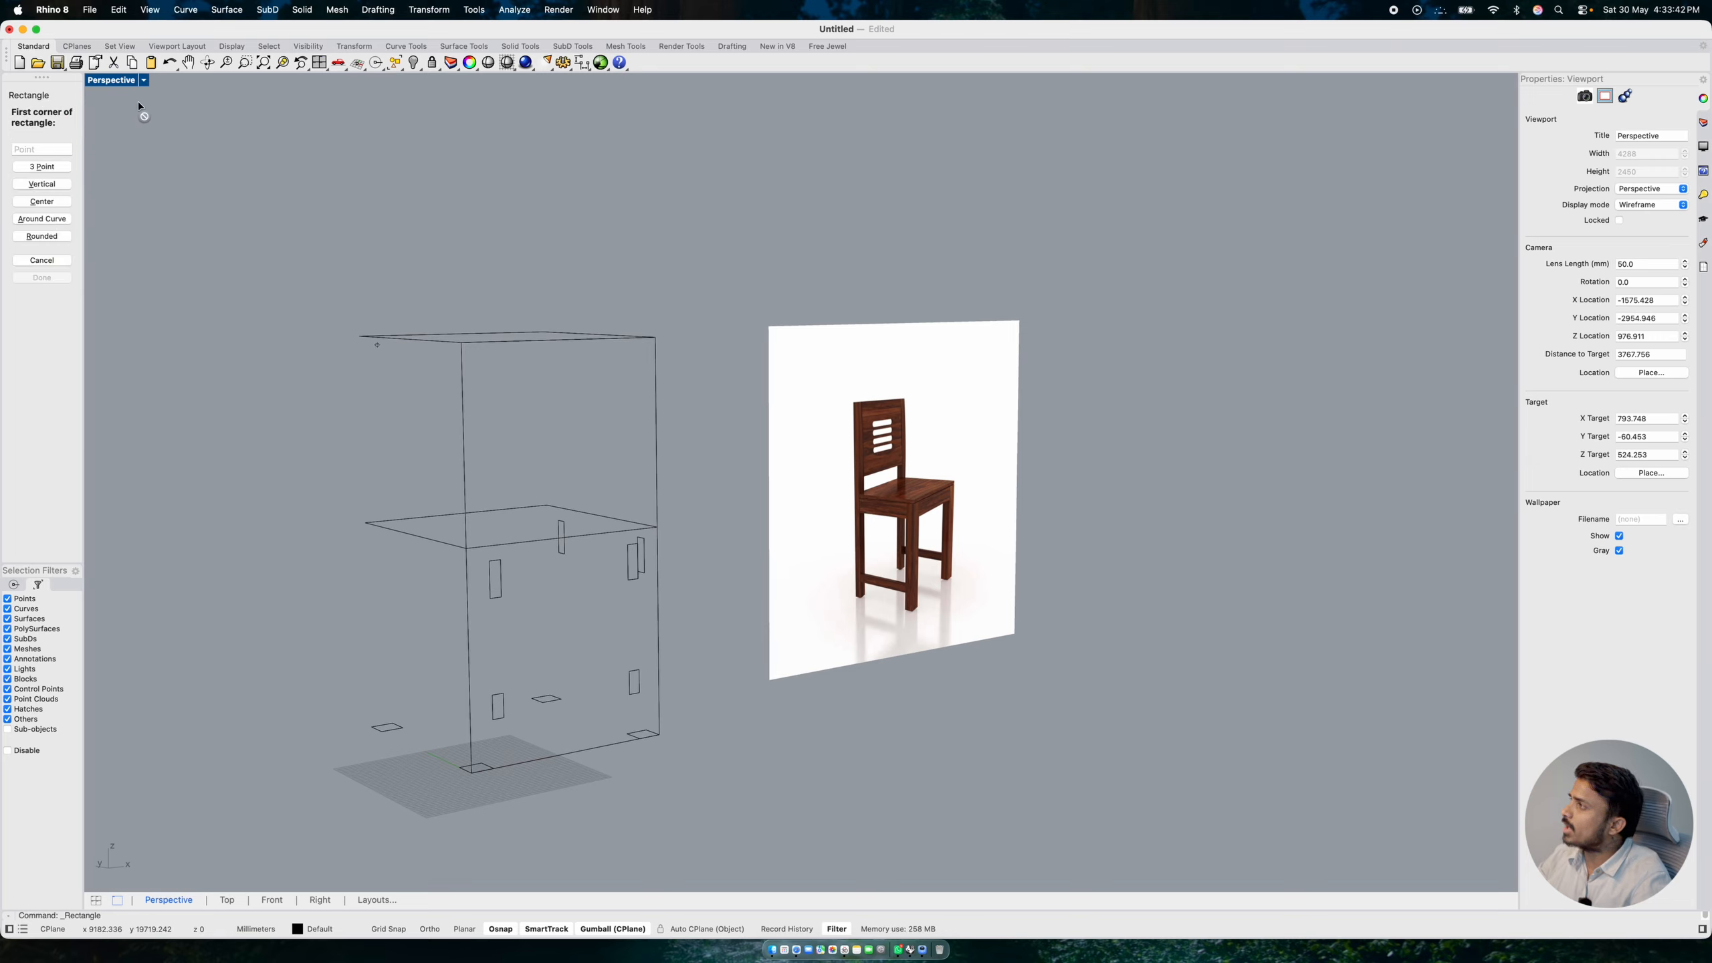
double_click(128, 81)
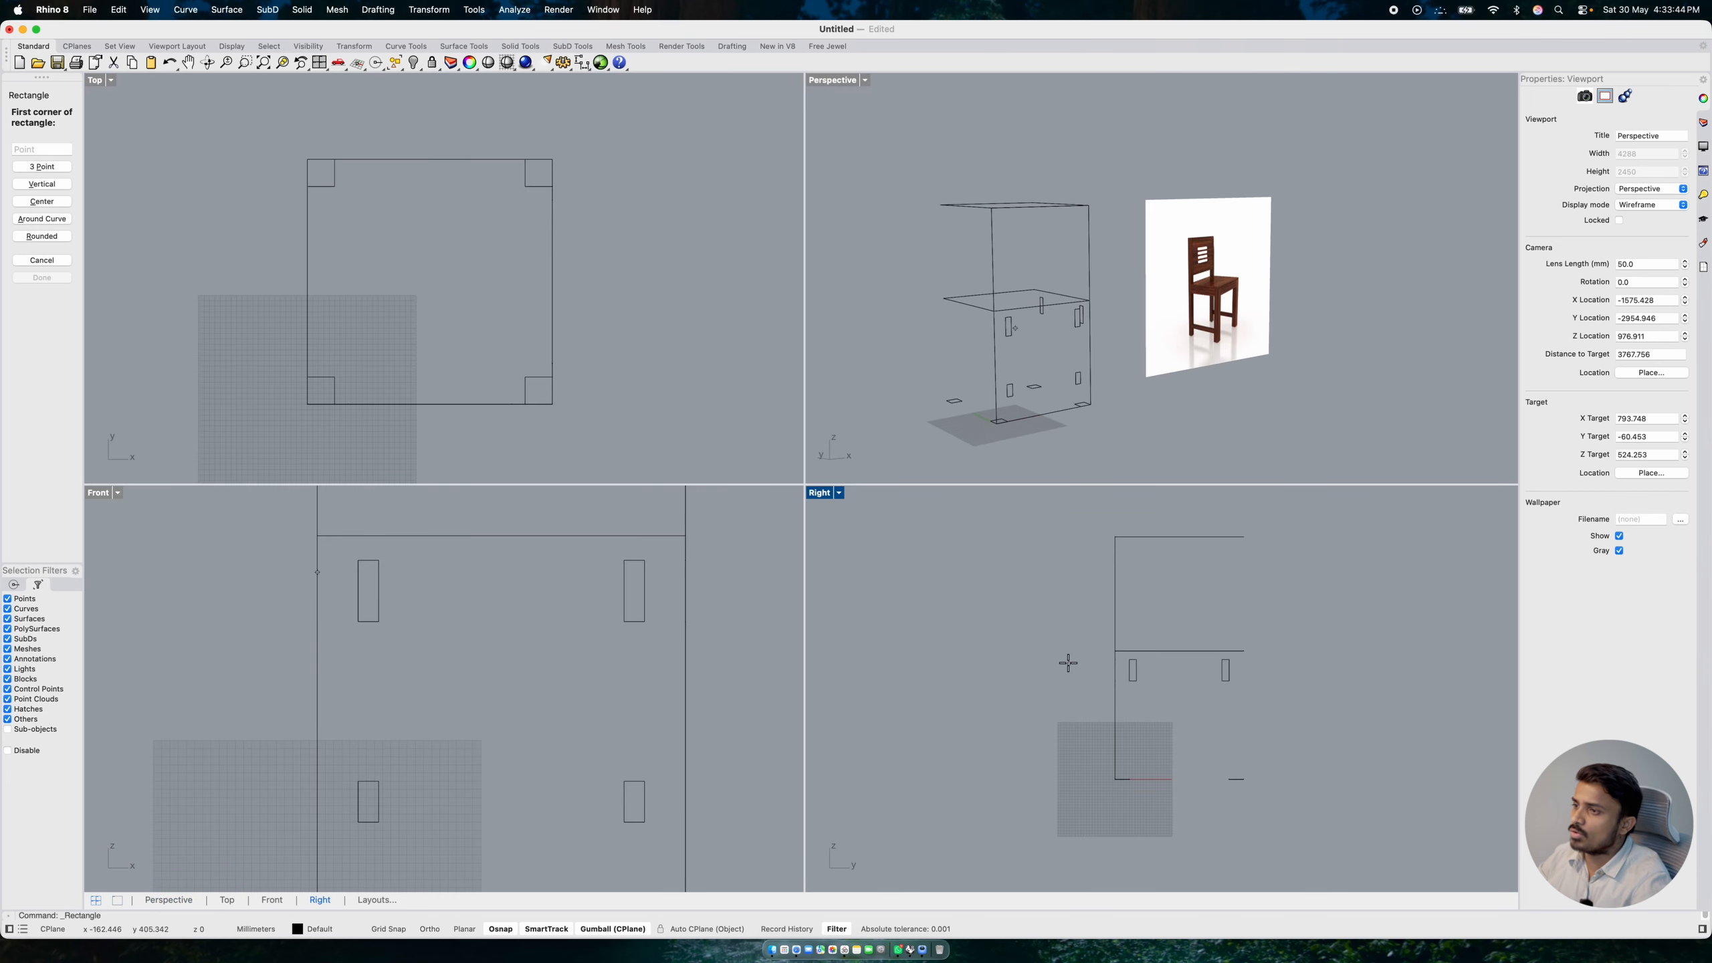
right_drag(1024, 688, 1007, 722)
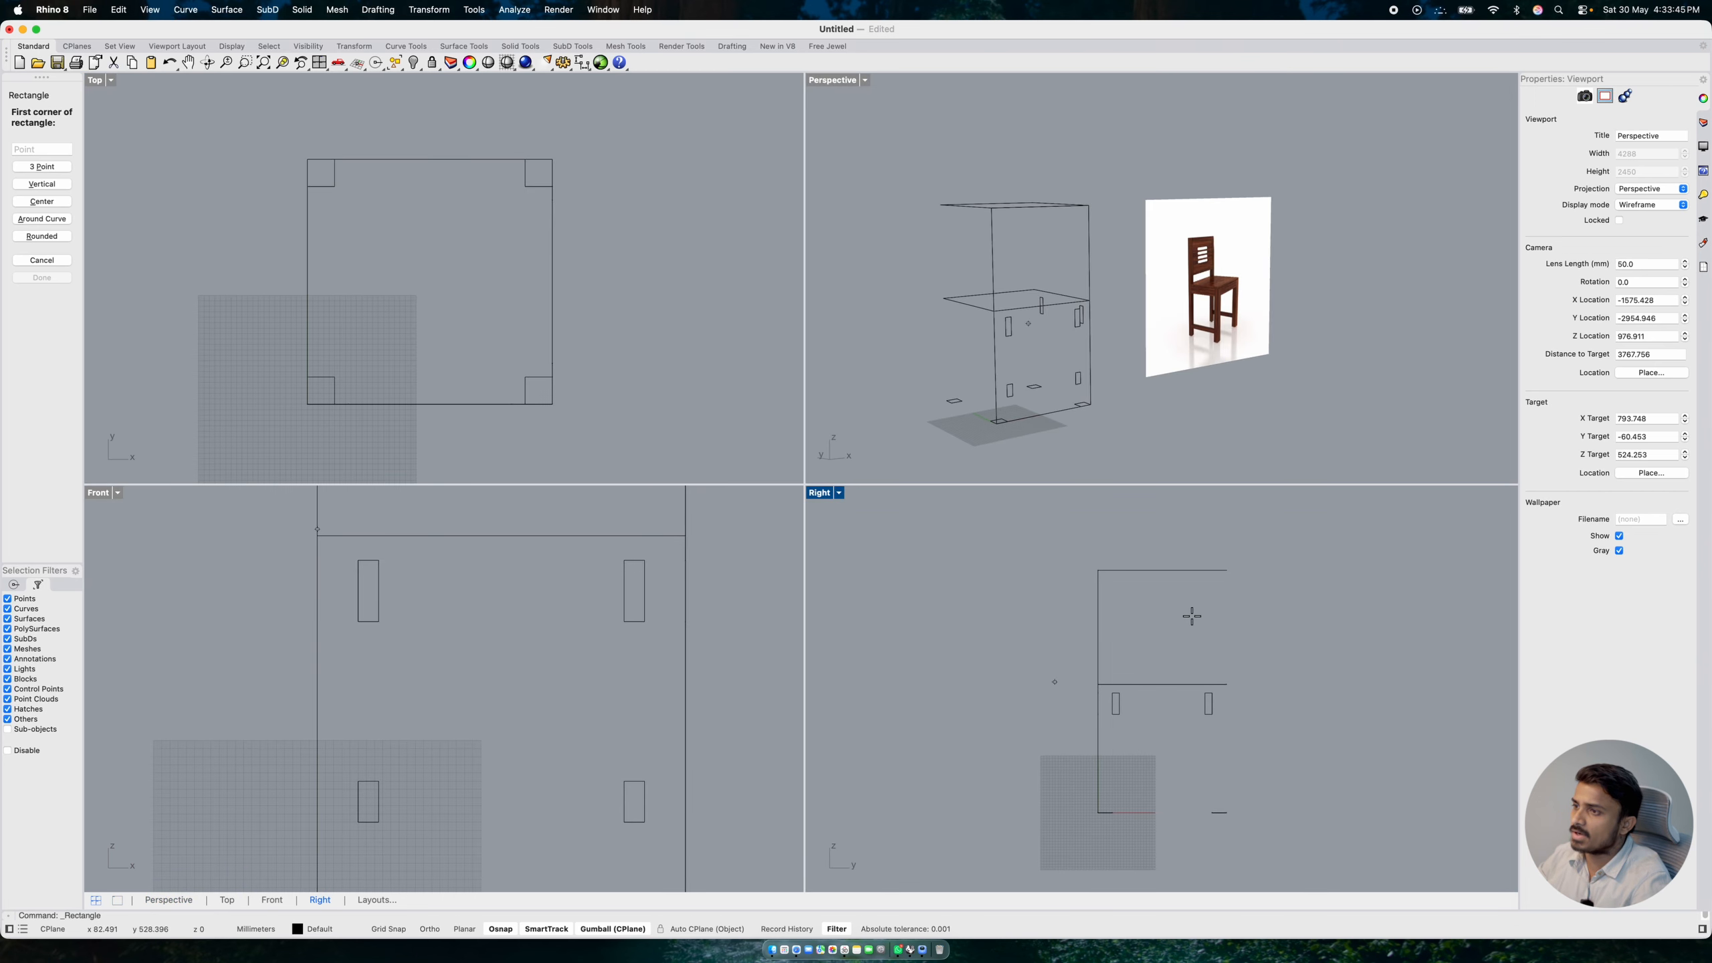
scroll(1225, 572, up, 5)
click(1222, 562)
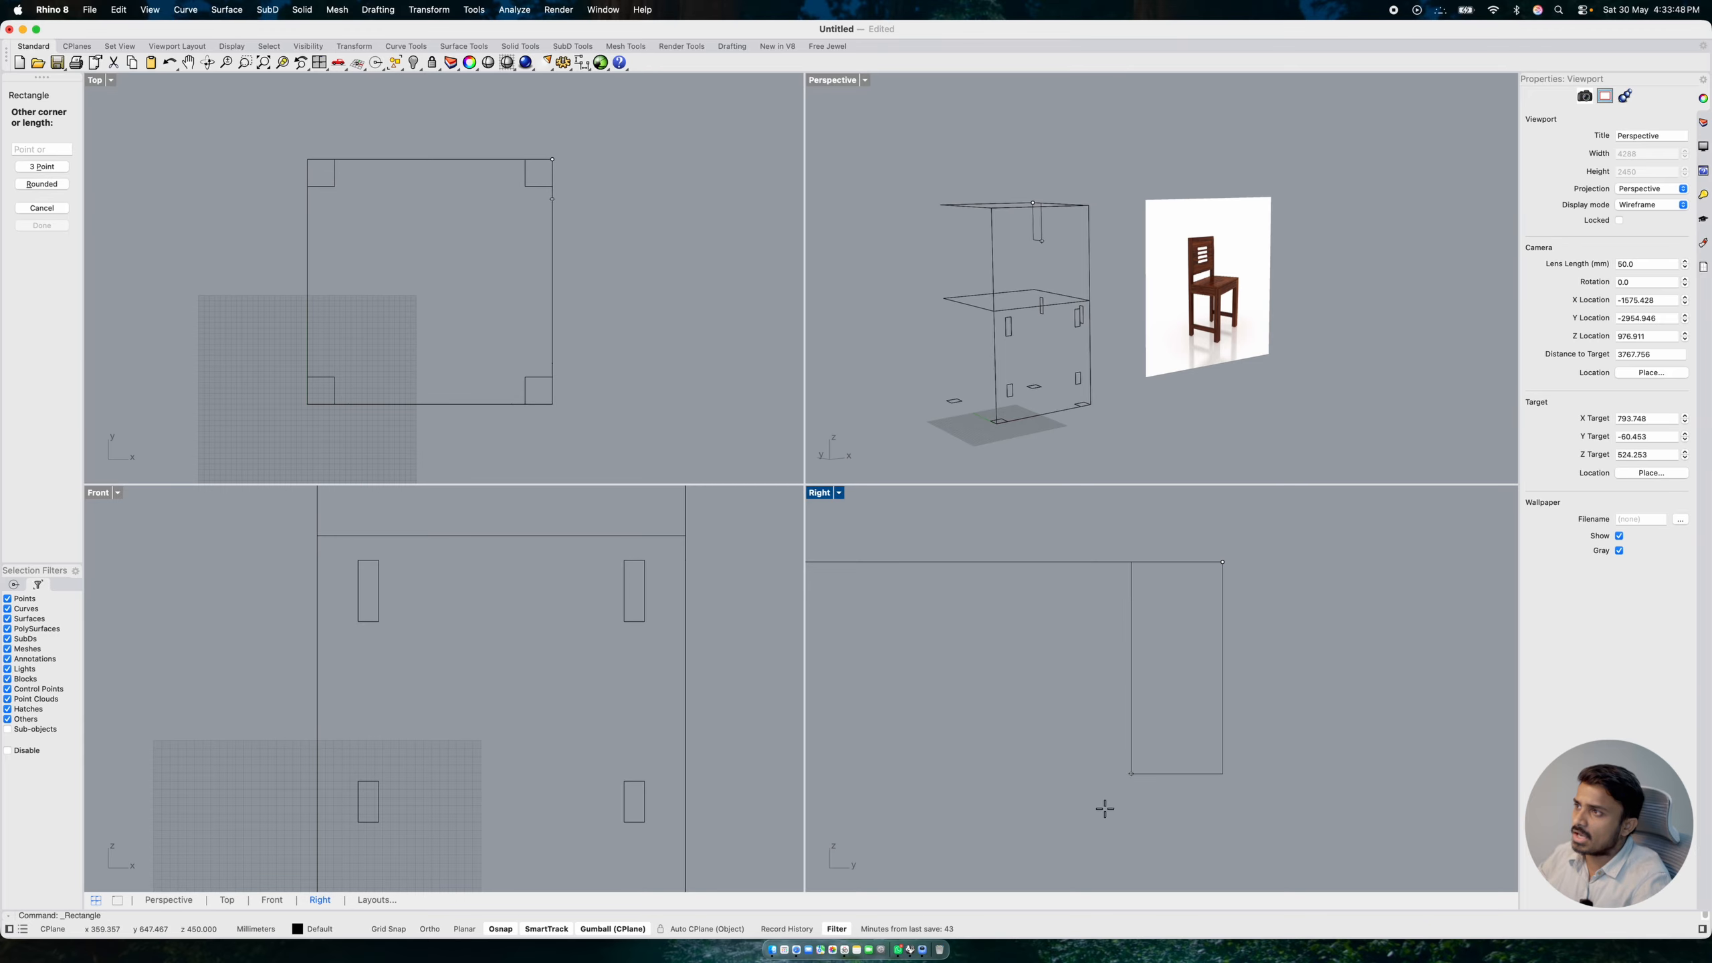
scroll(1105, 809, down, 4)
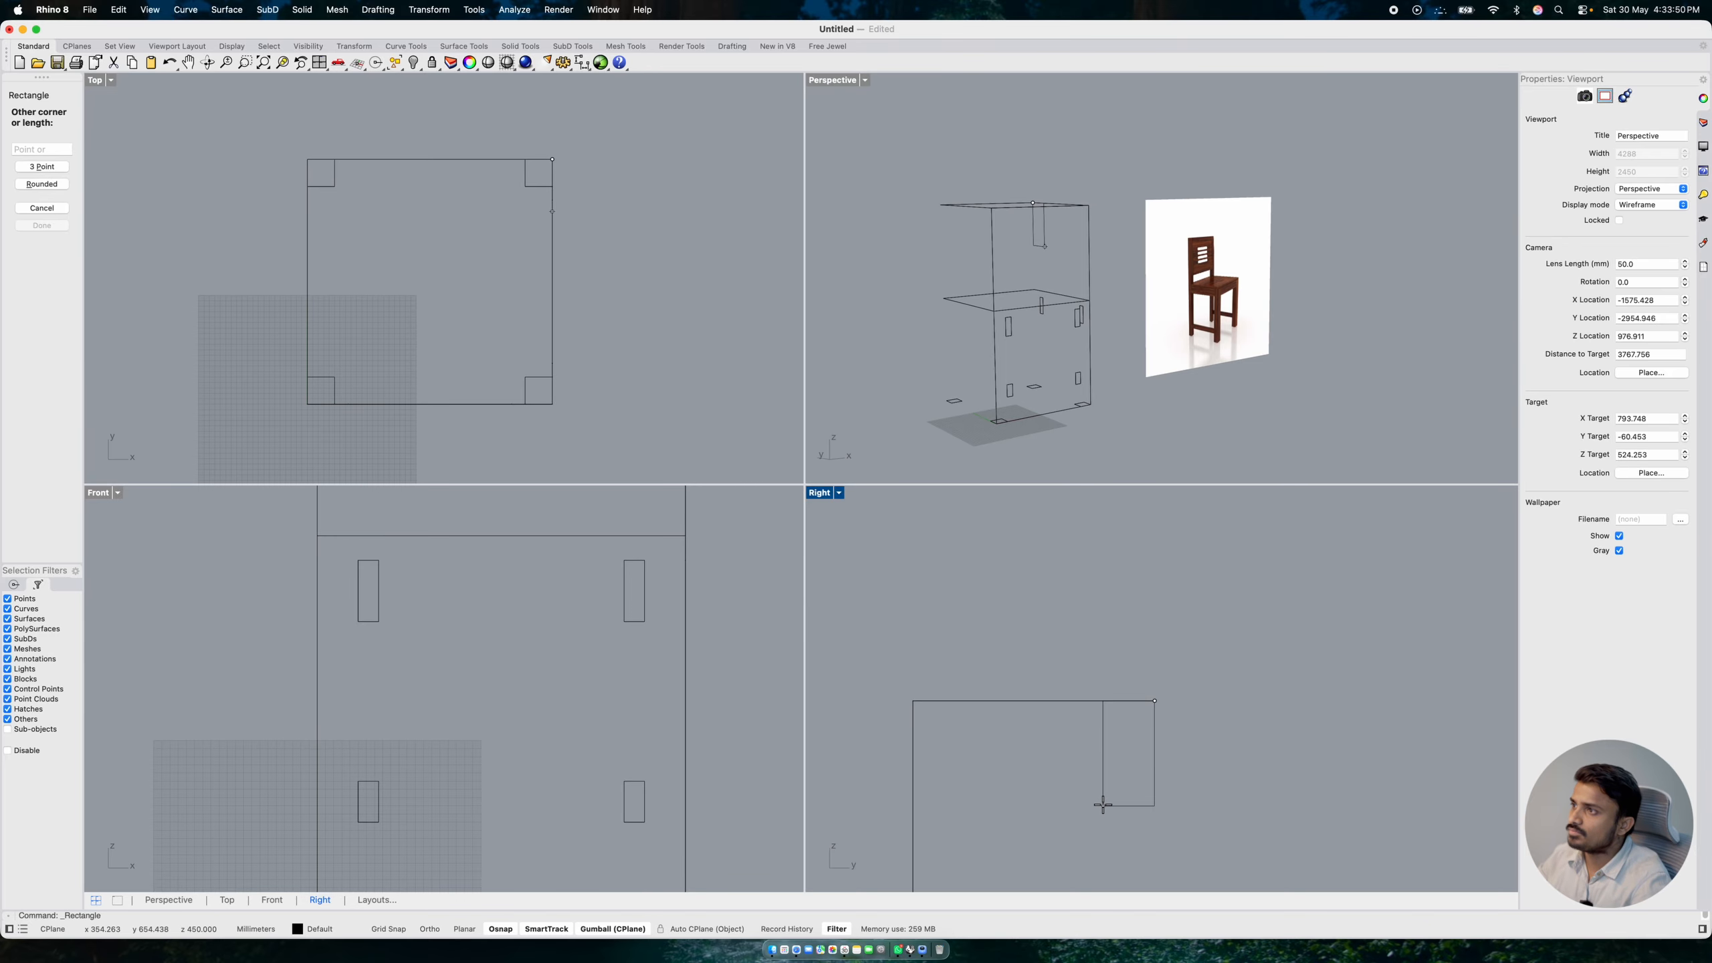
scroll(1085, 805, down, 6)
right_drag(1079, 805, 1069, 738)
scroll(1081, 779, up, 4)
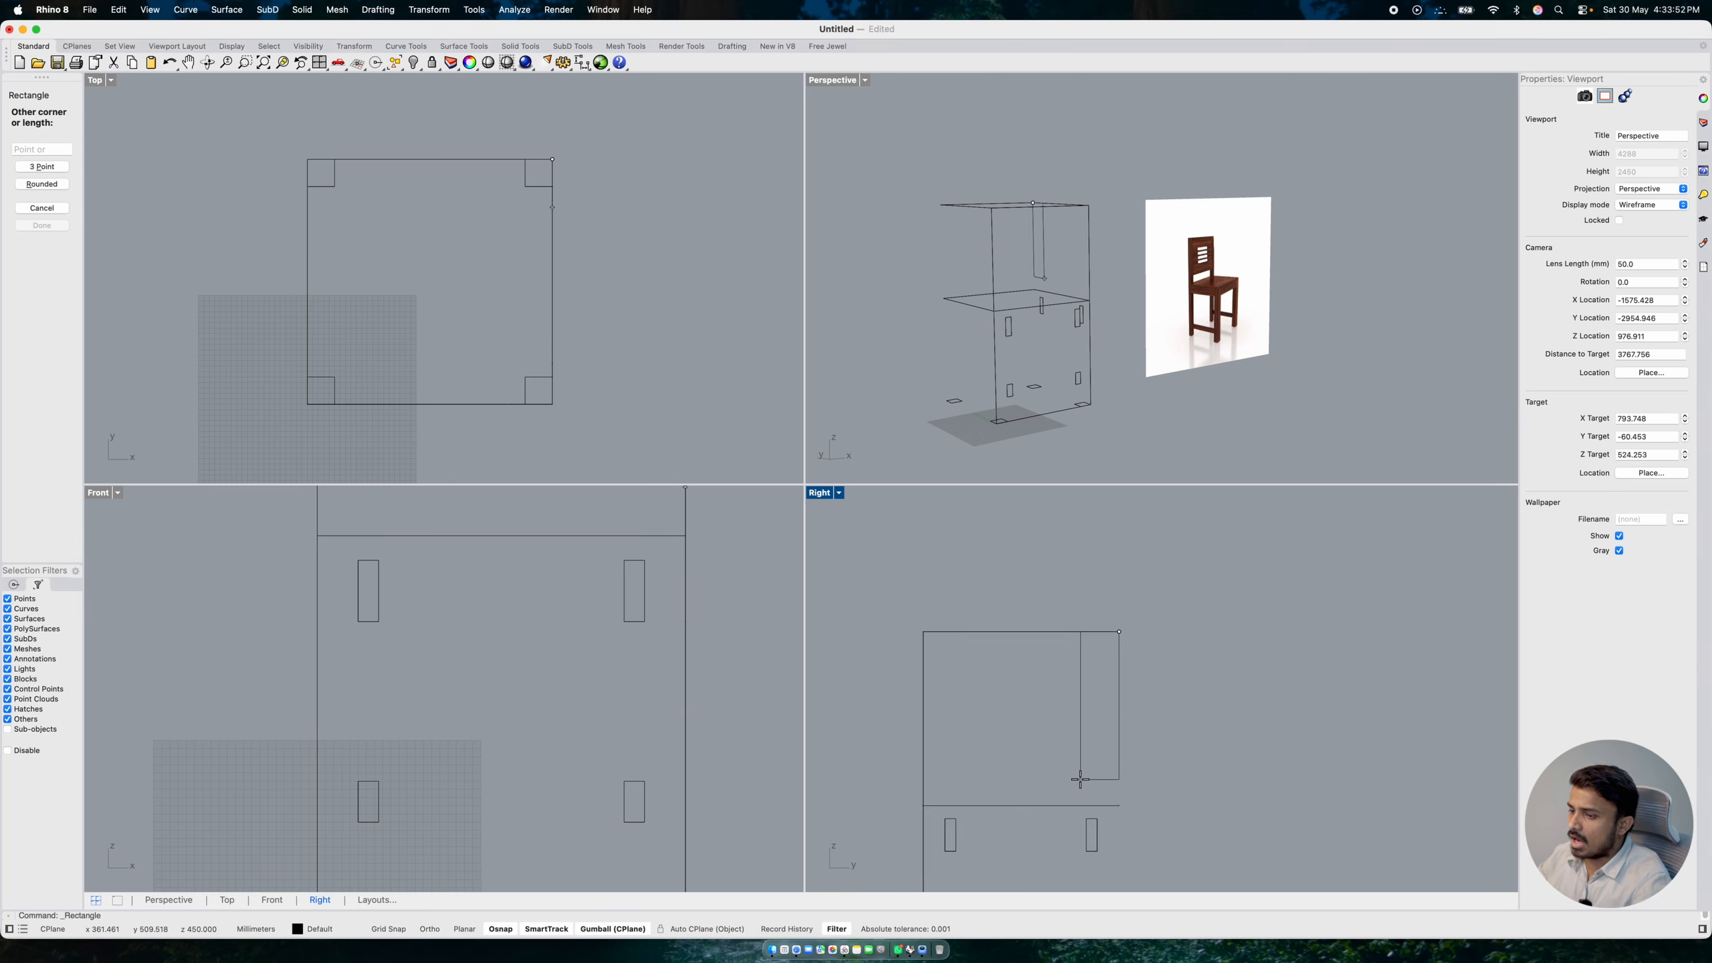
text(25)
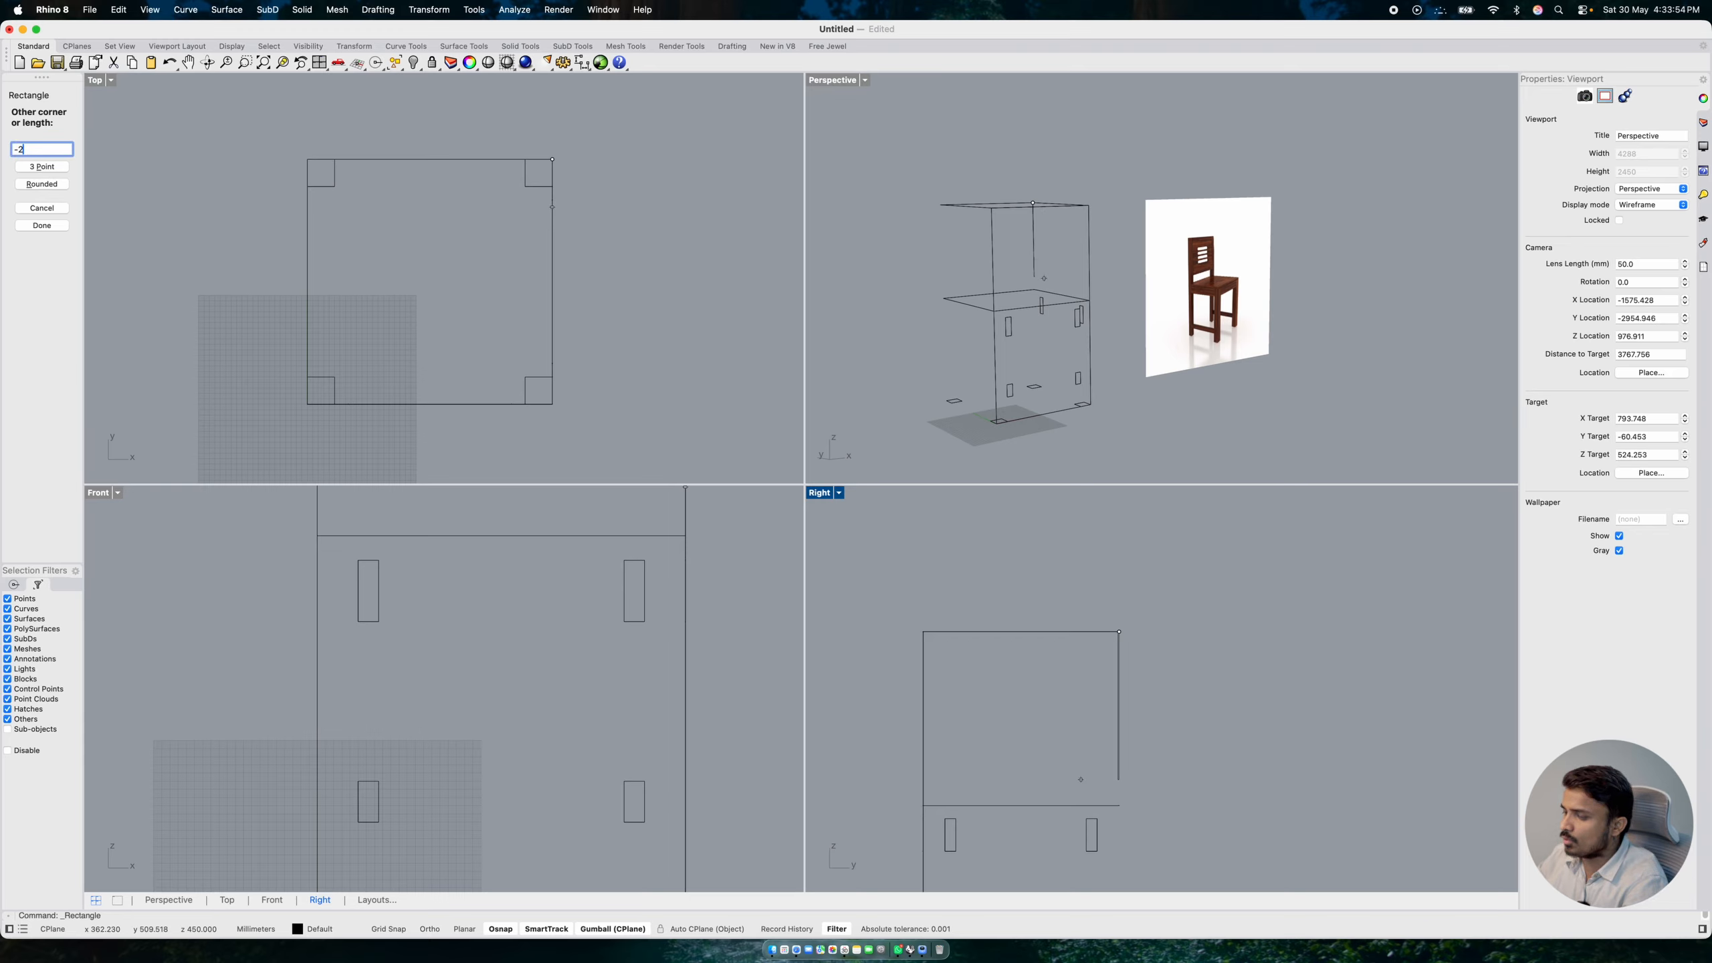
key(Return)
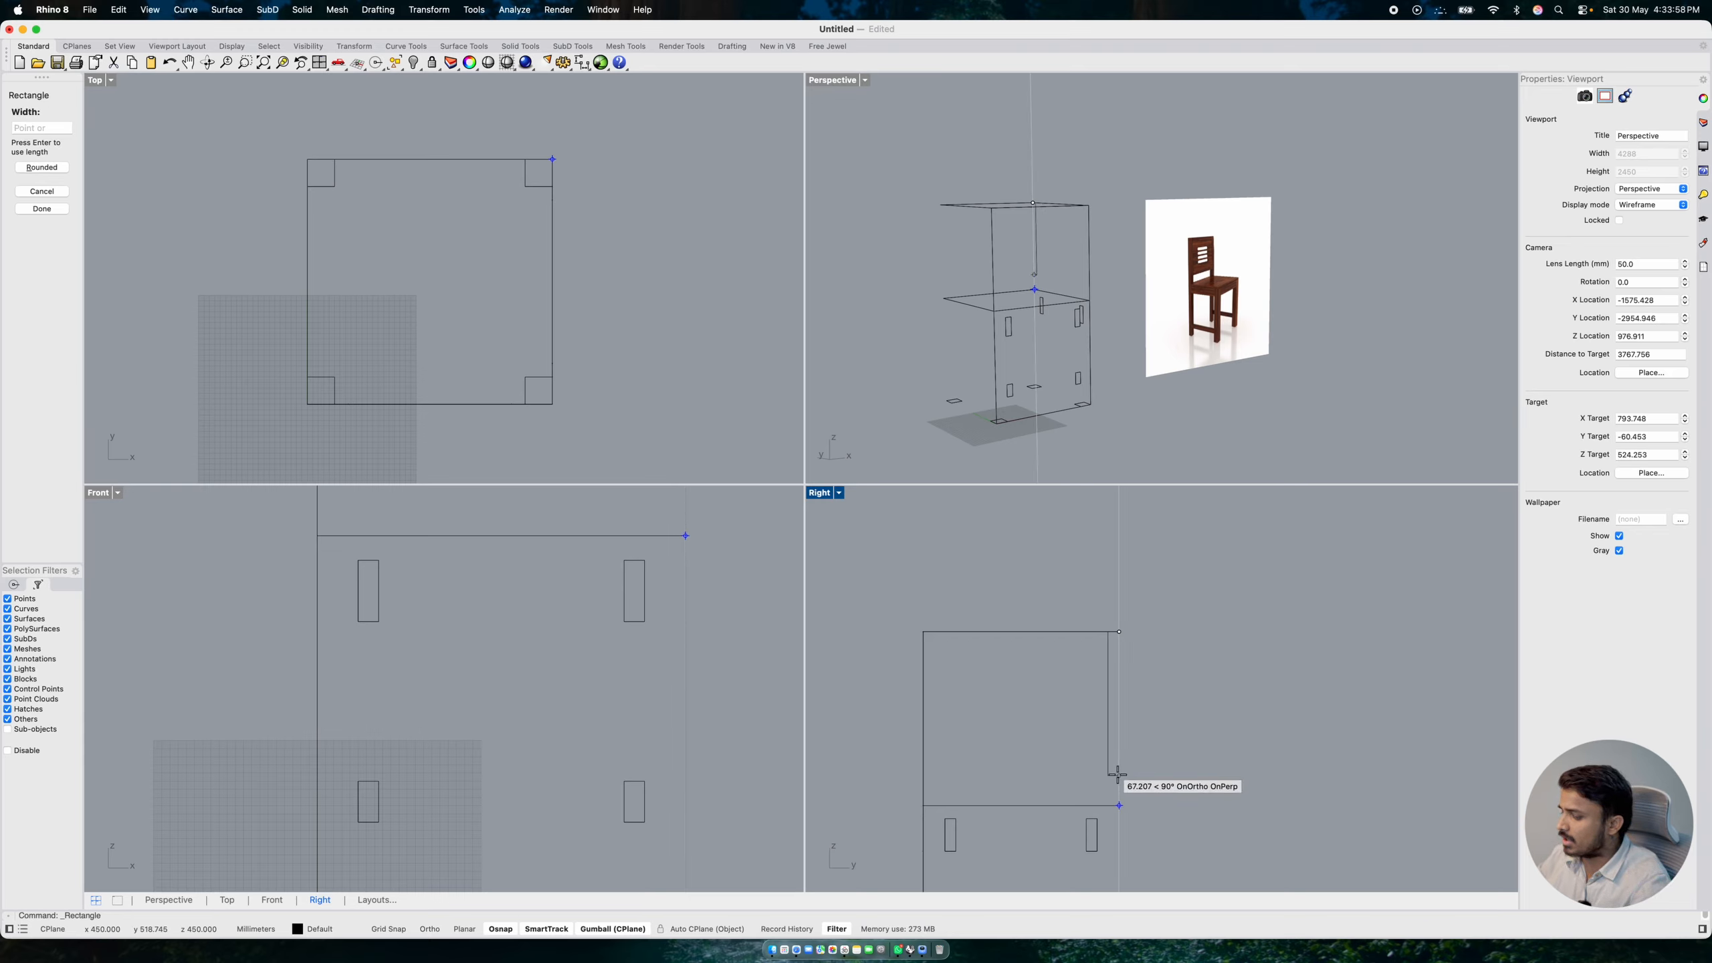
text(-300)
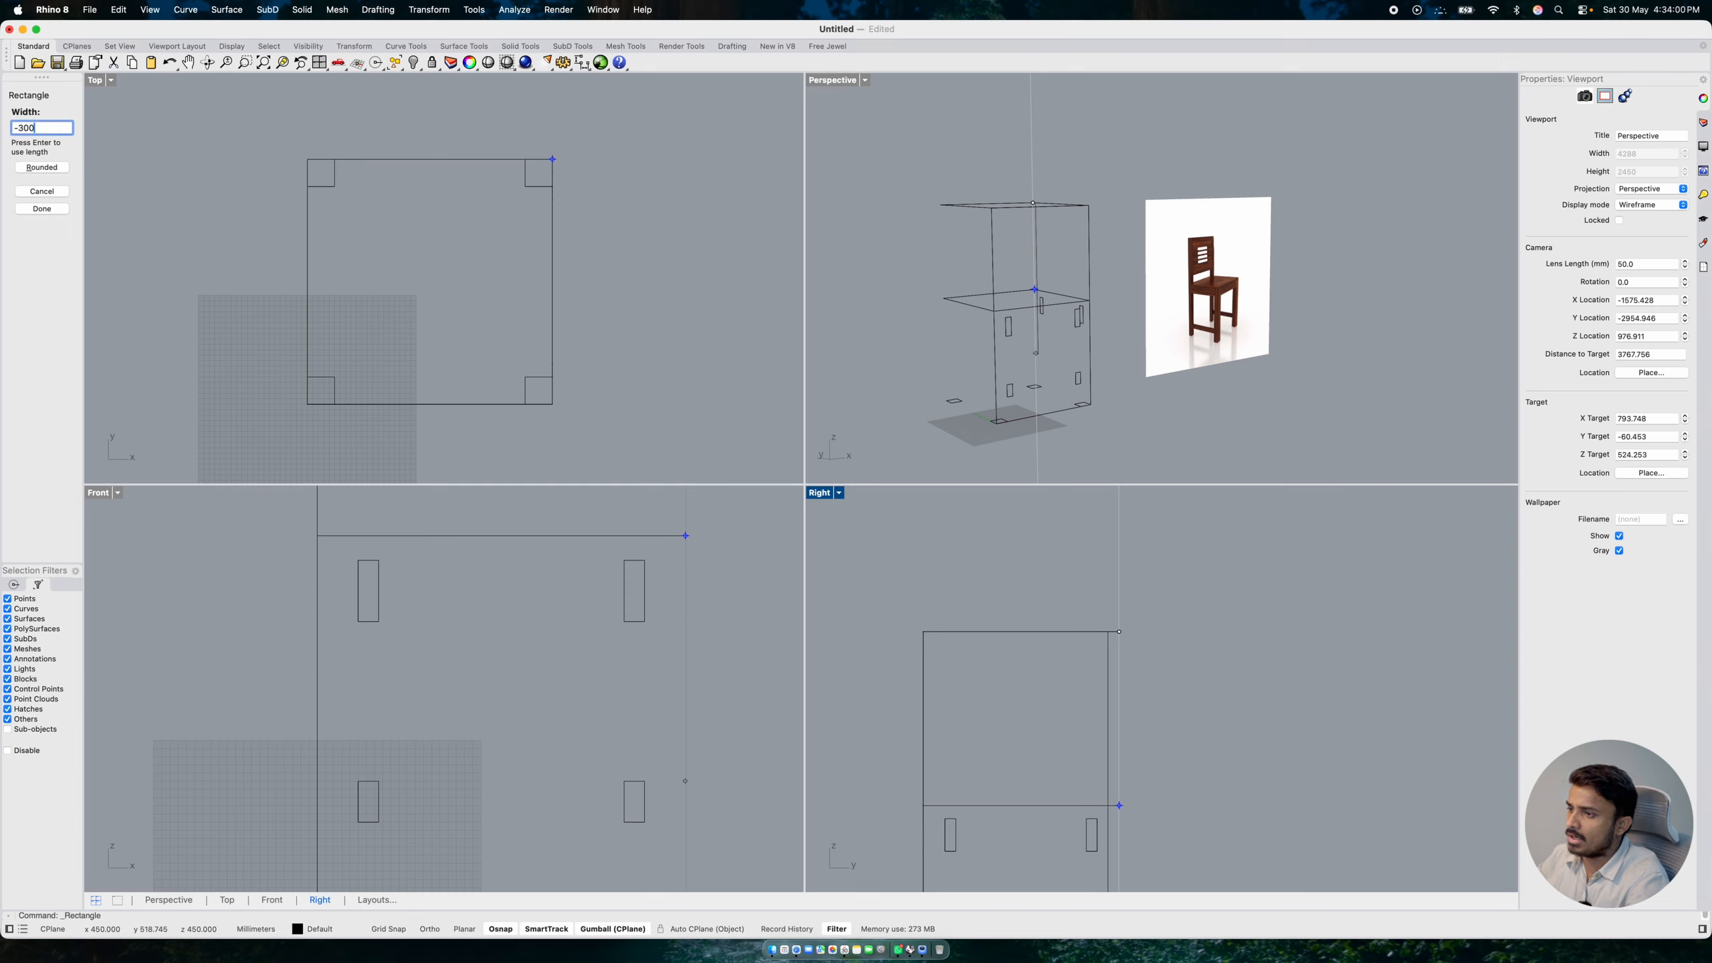
key(BackSpace)
key(BackSpace)
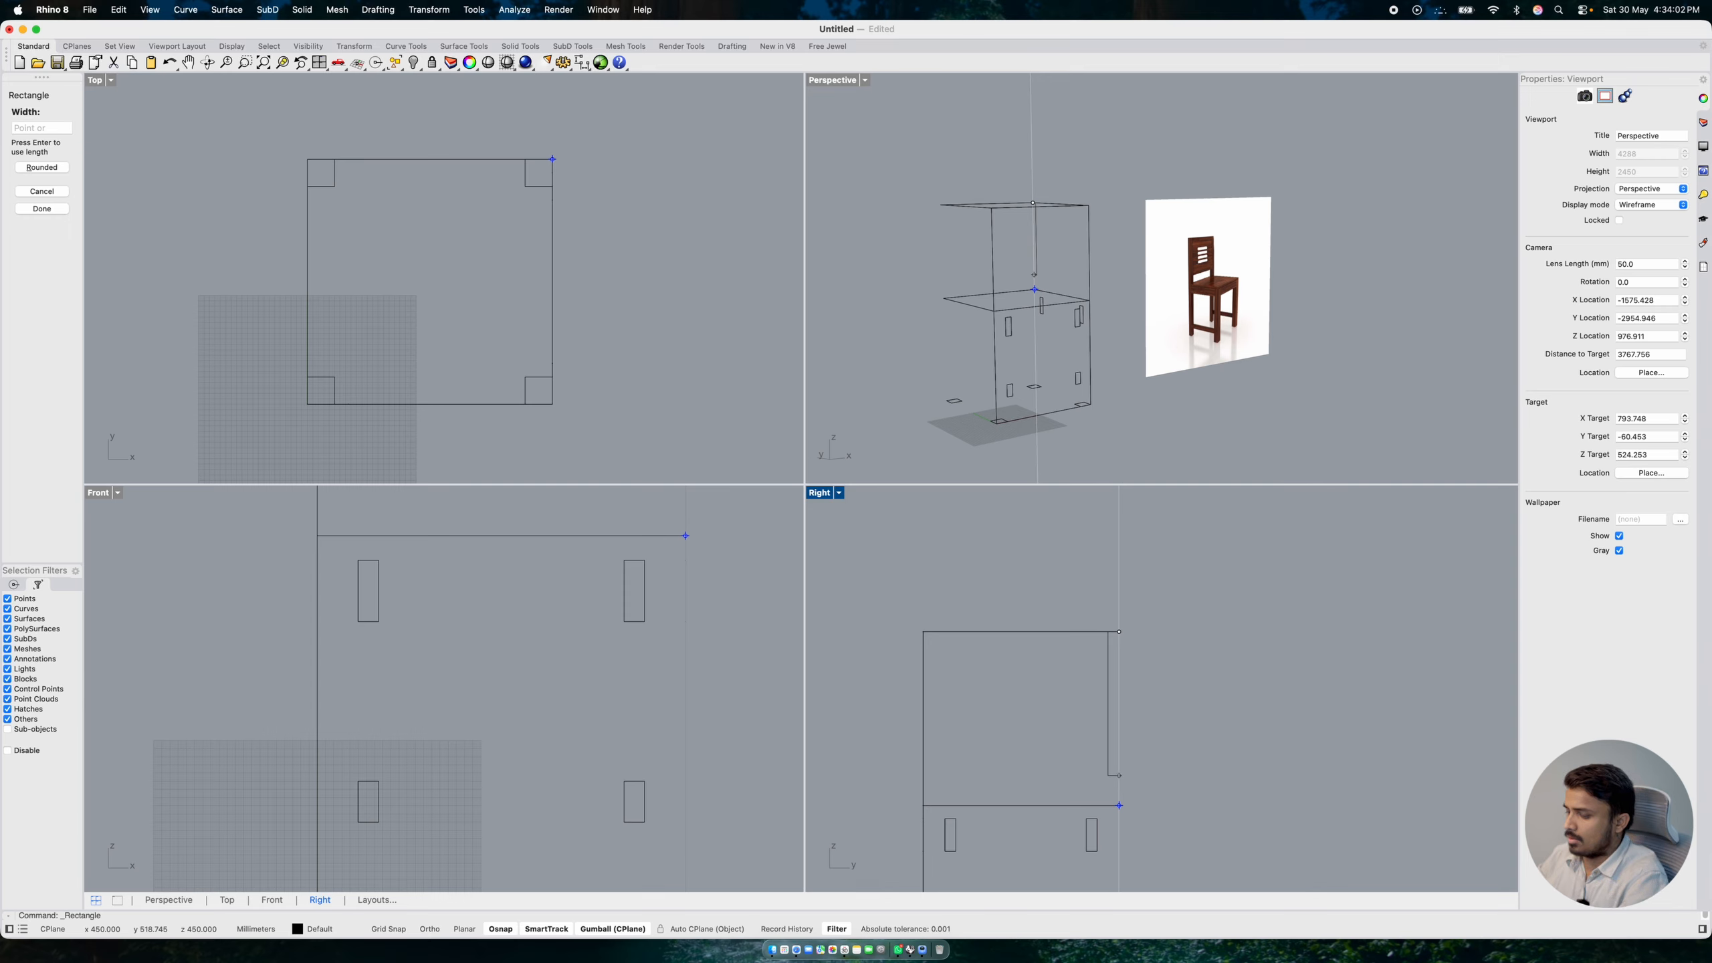
text(-30)
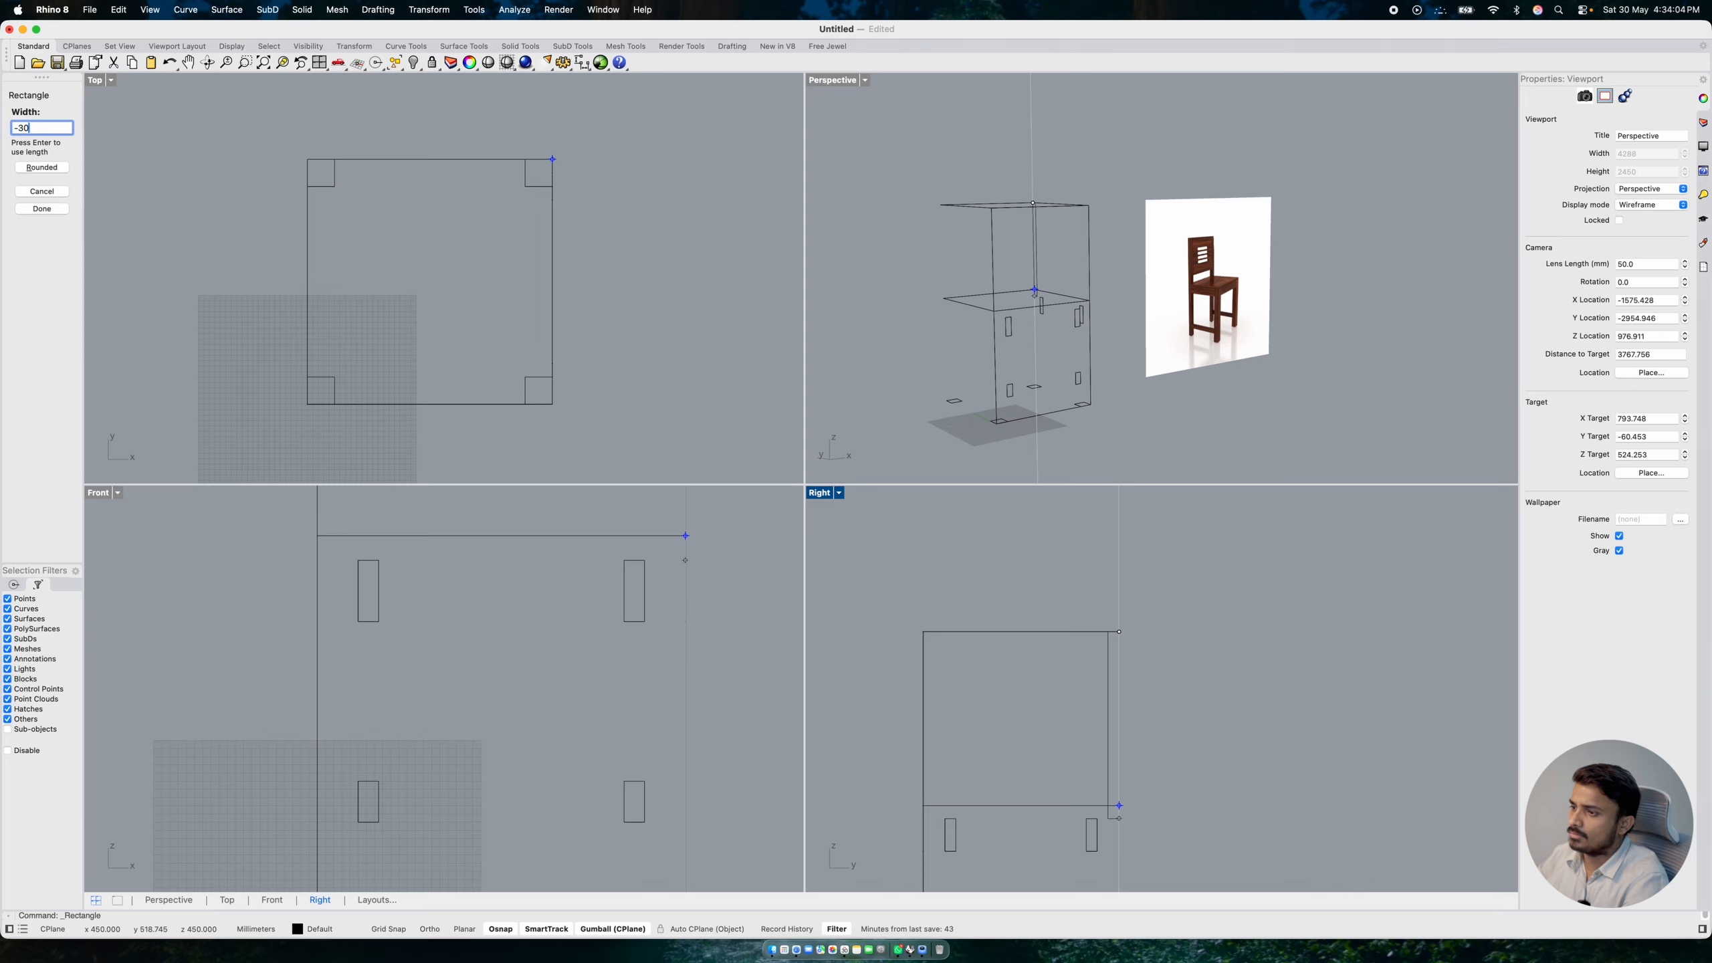
key(Return)
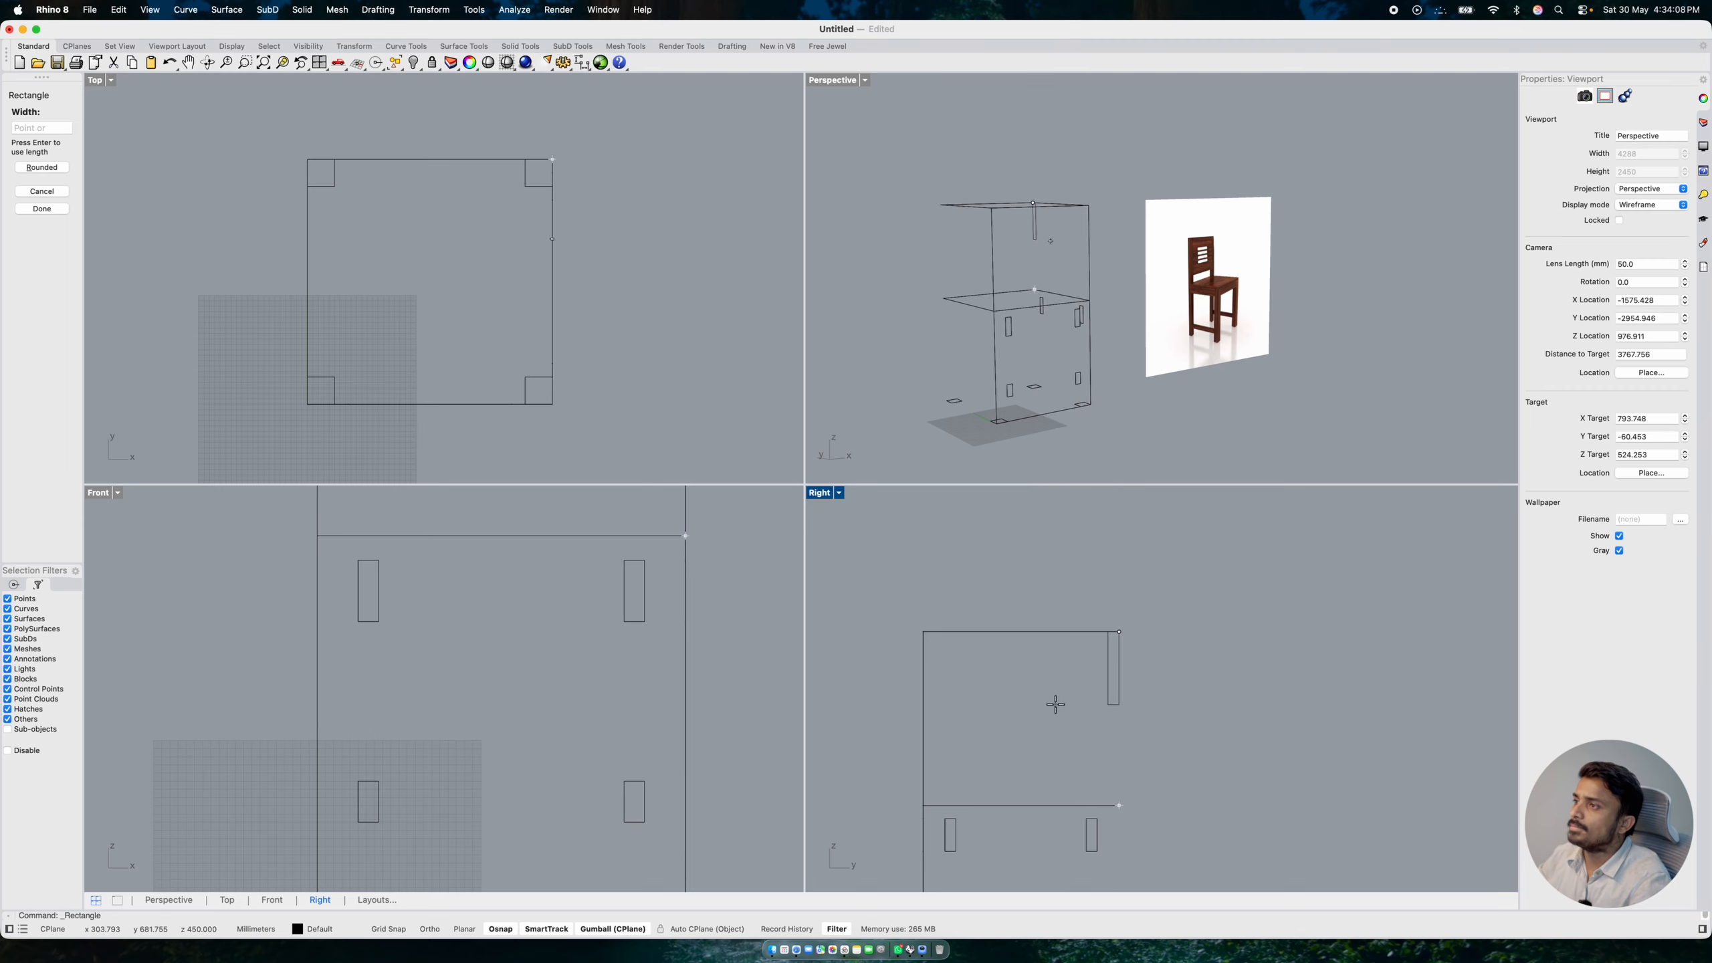
- Finish the backrest rectangle with its lower edge 40 mm above the seat guide's rear end, and return to the maximized Perspective viewport
scroll(1054, 705, down, 4)
right_drag(1080, 726, 1081, 649)
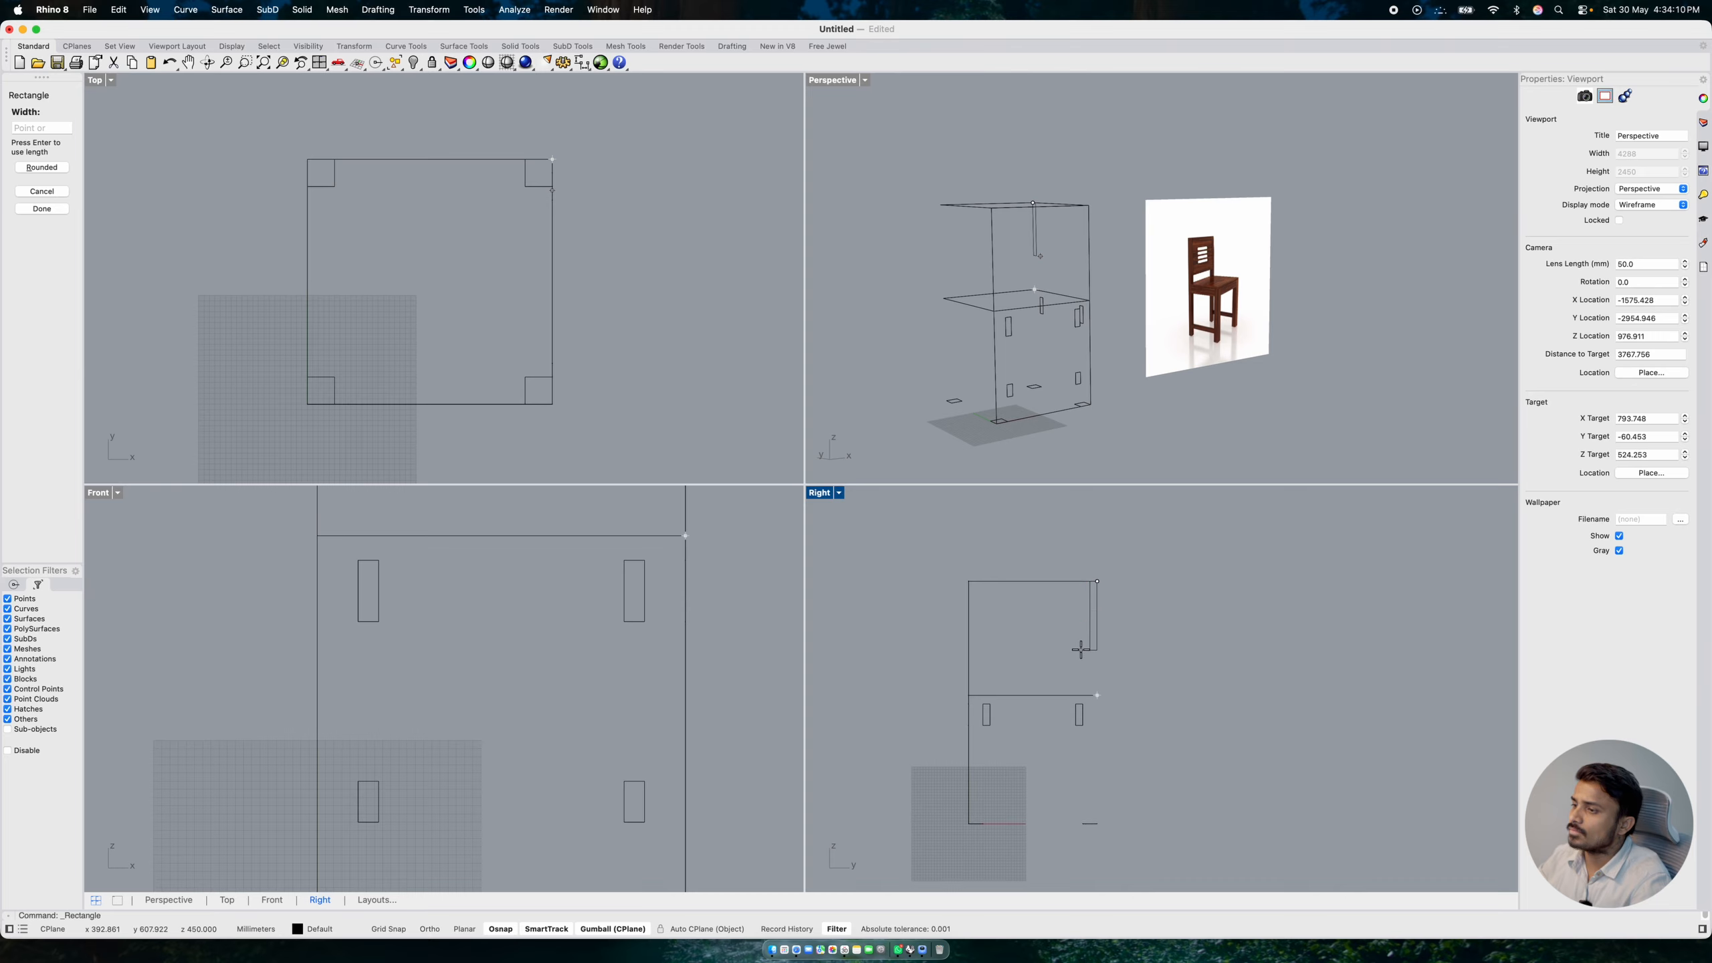
scroll(1081, 649, up, 3)
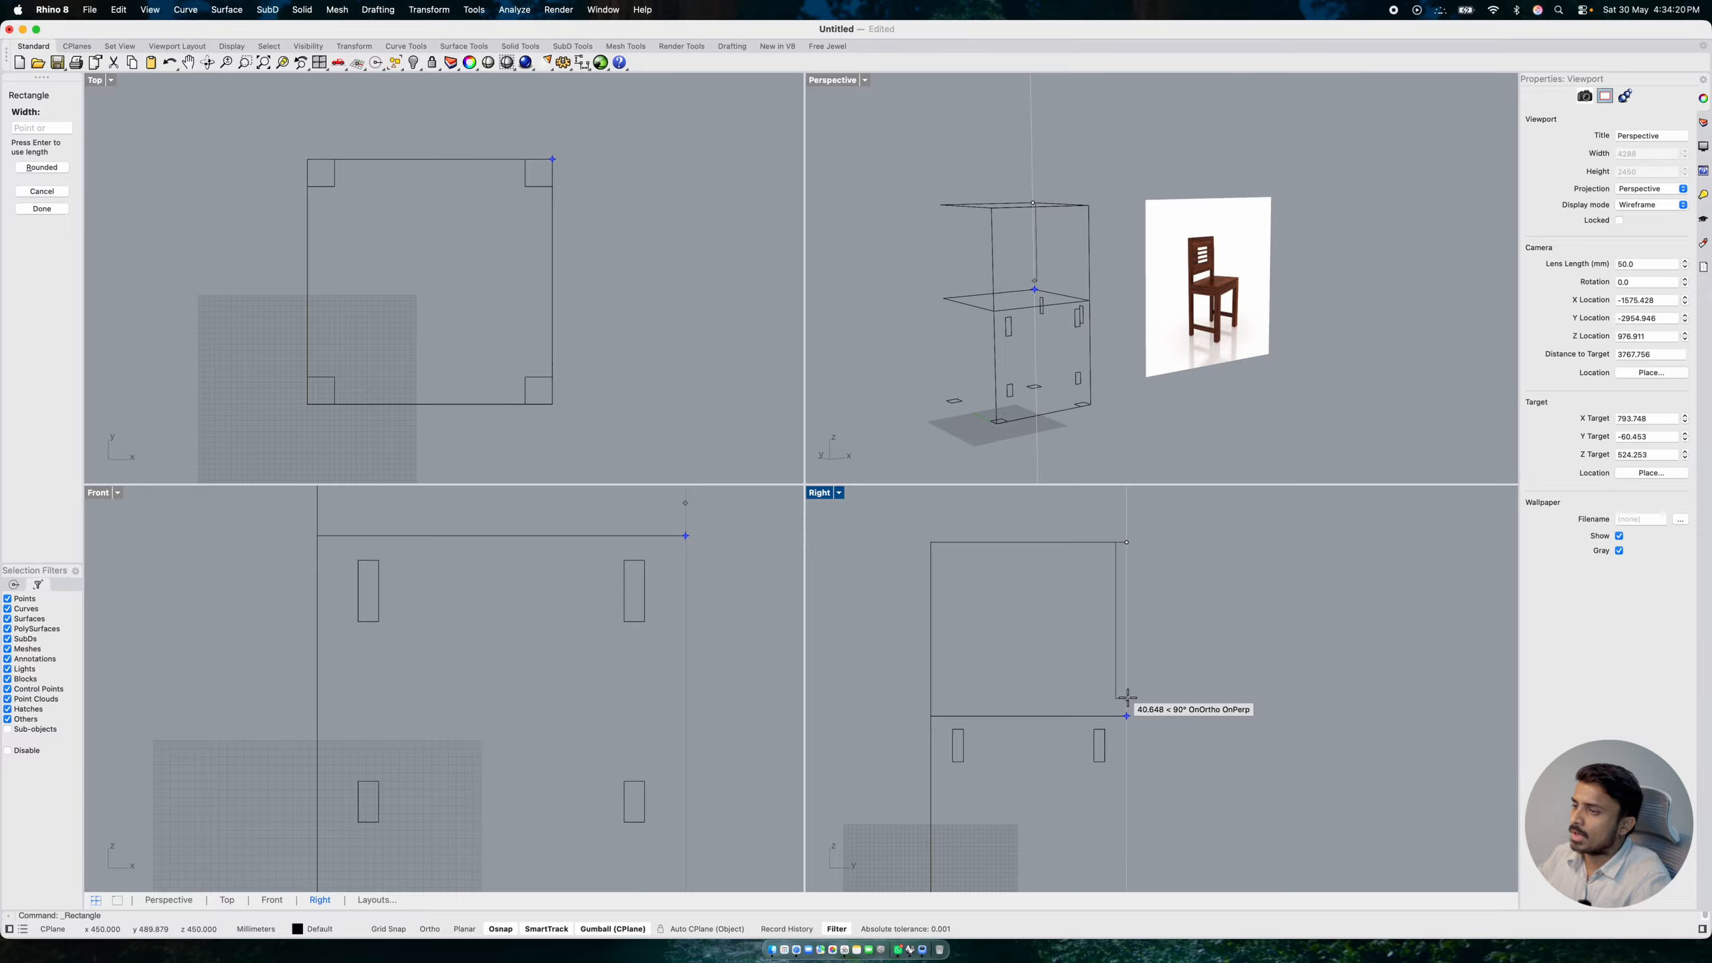
text(40)
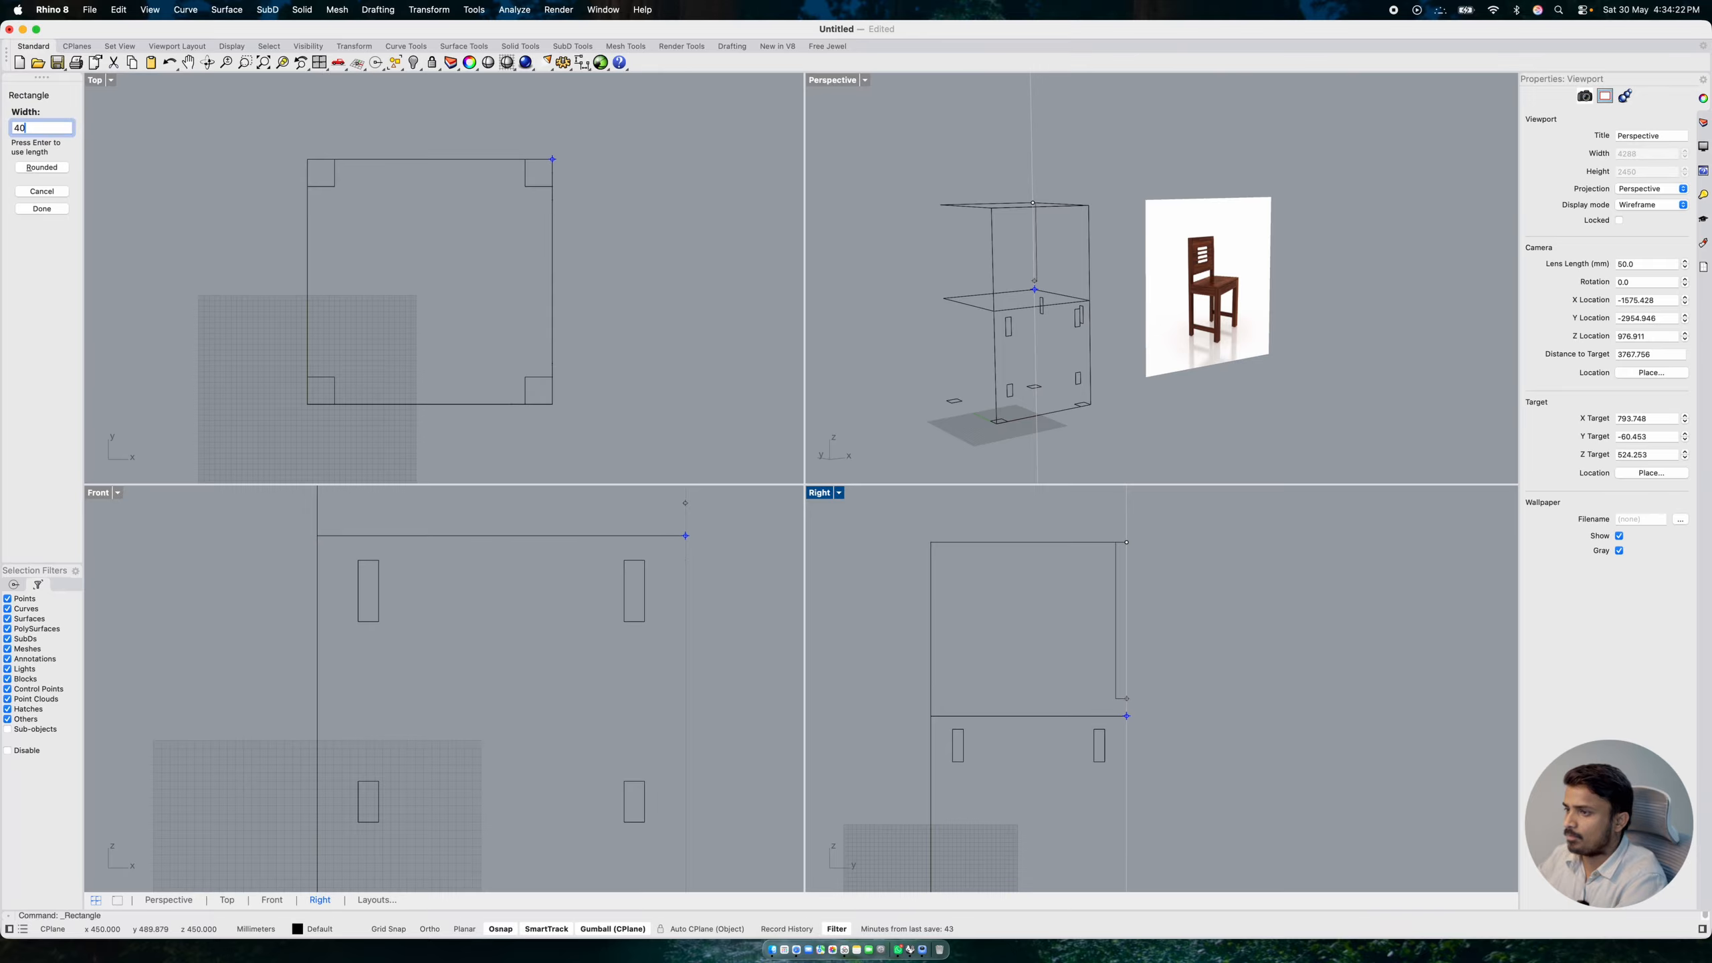
key(Return)
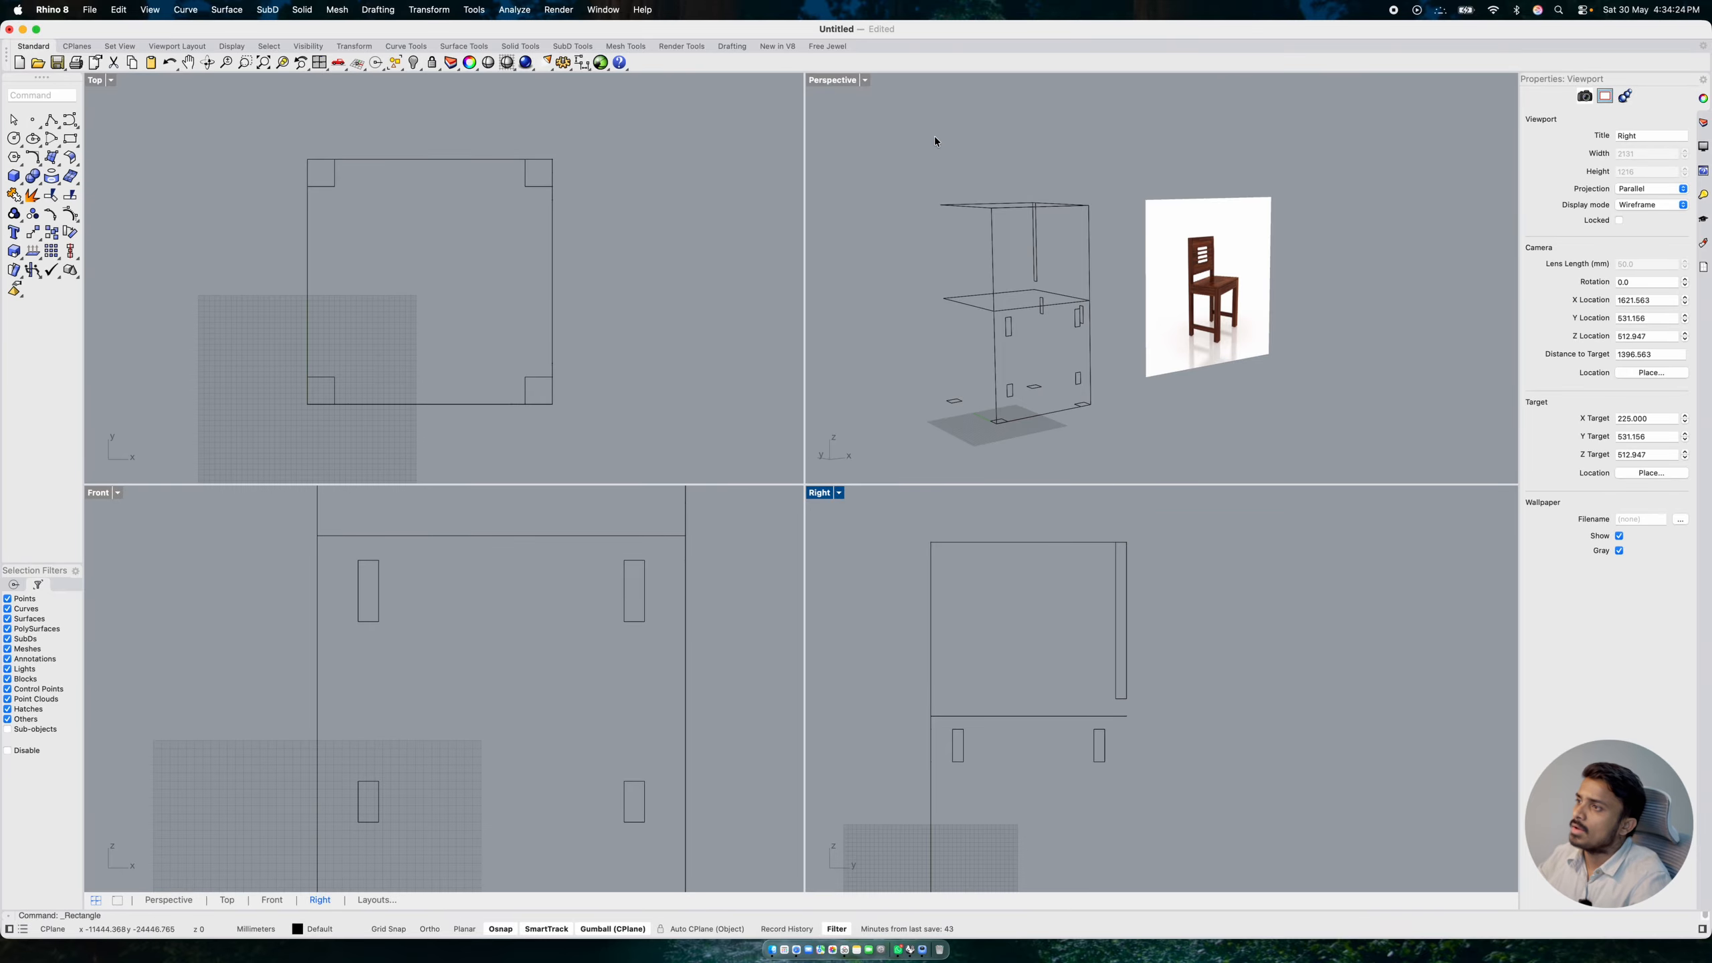
double_click(836, 80)
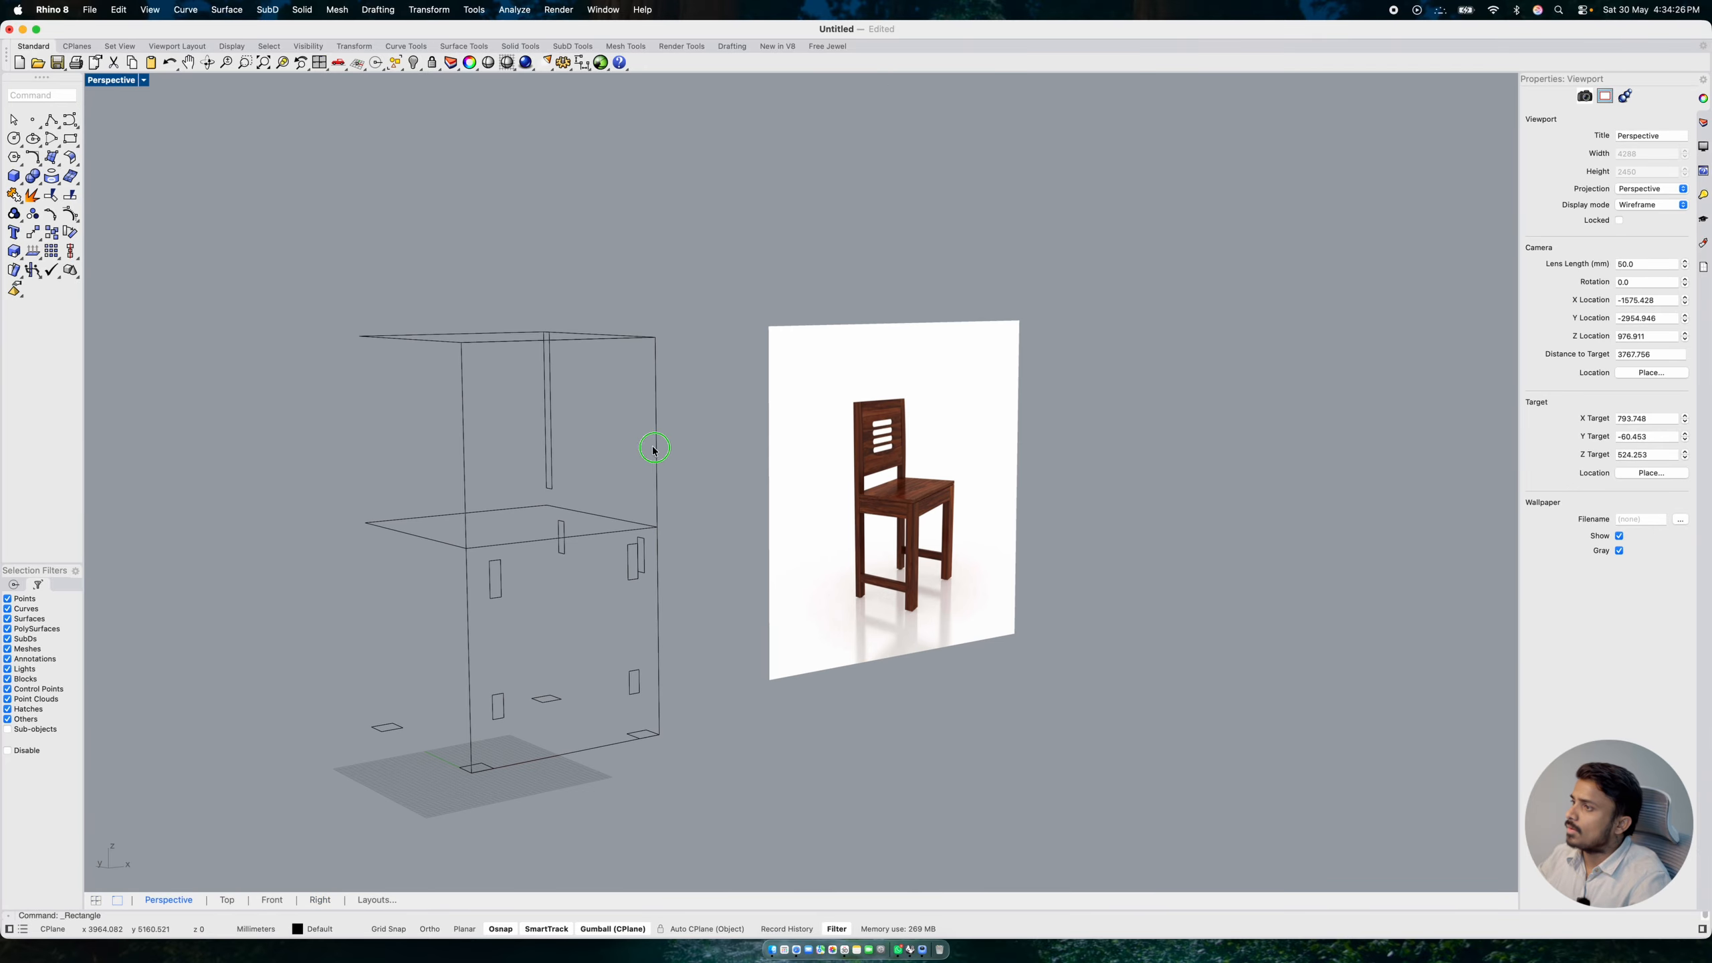
mouse_move(653, 448)
right_down()
mouse_move(695, 448)
mouse_move(663, 447)
right_up()
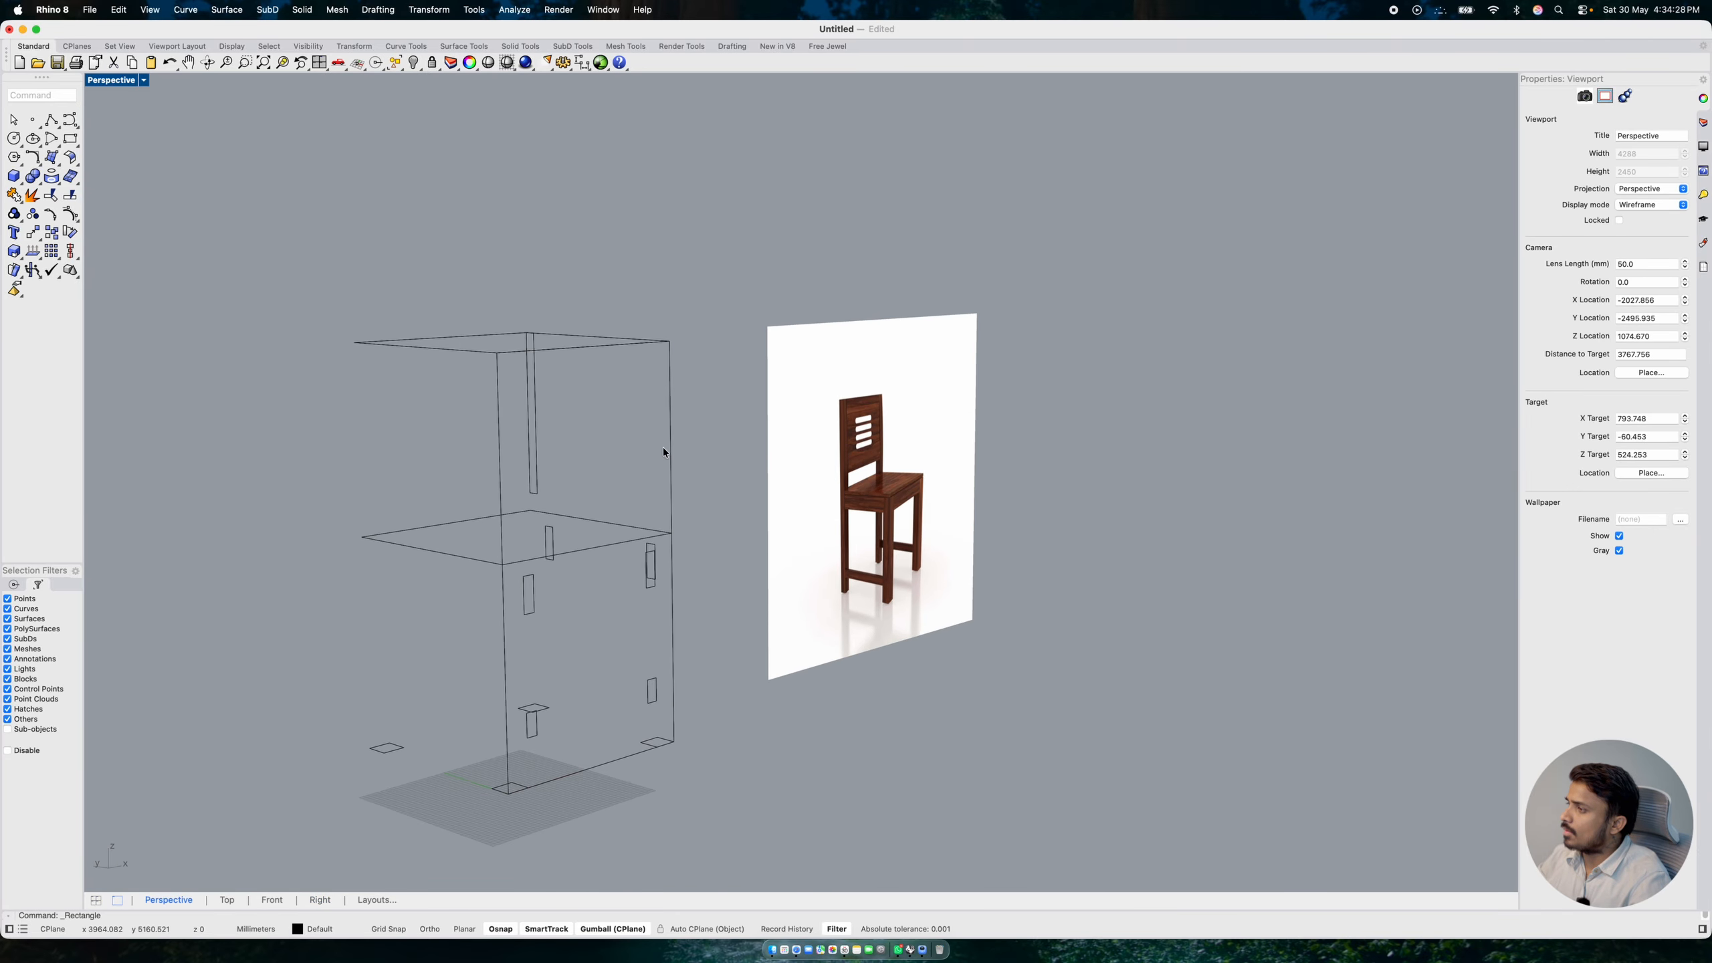
- Bring back the four-viewport layout and try to dimension the guide's full height along its right edge in the Front view
text(dim)
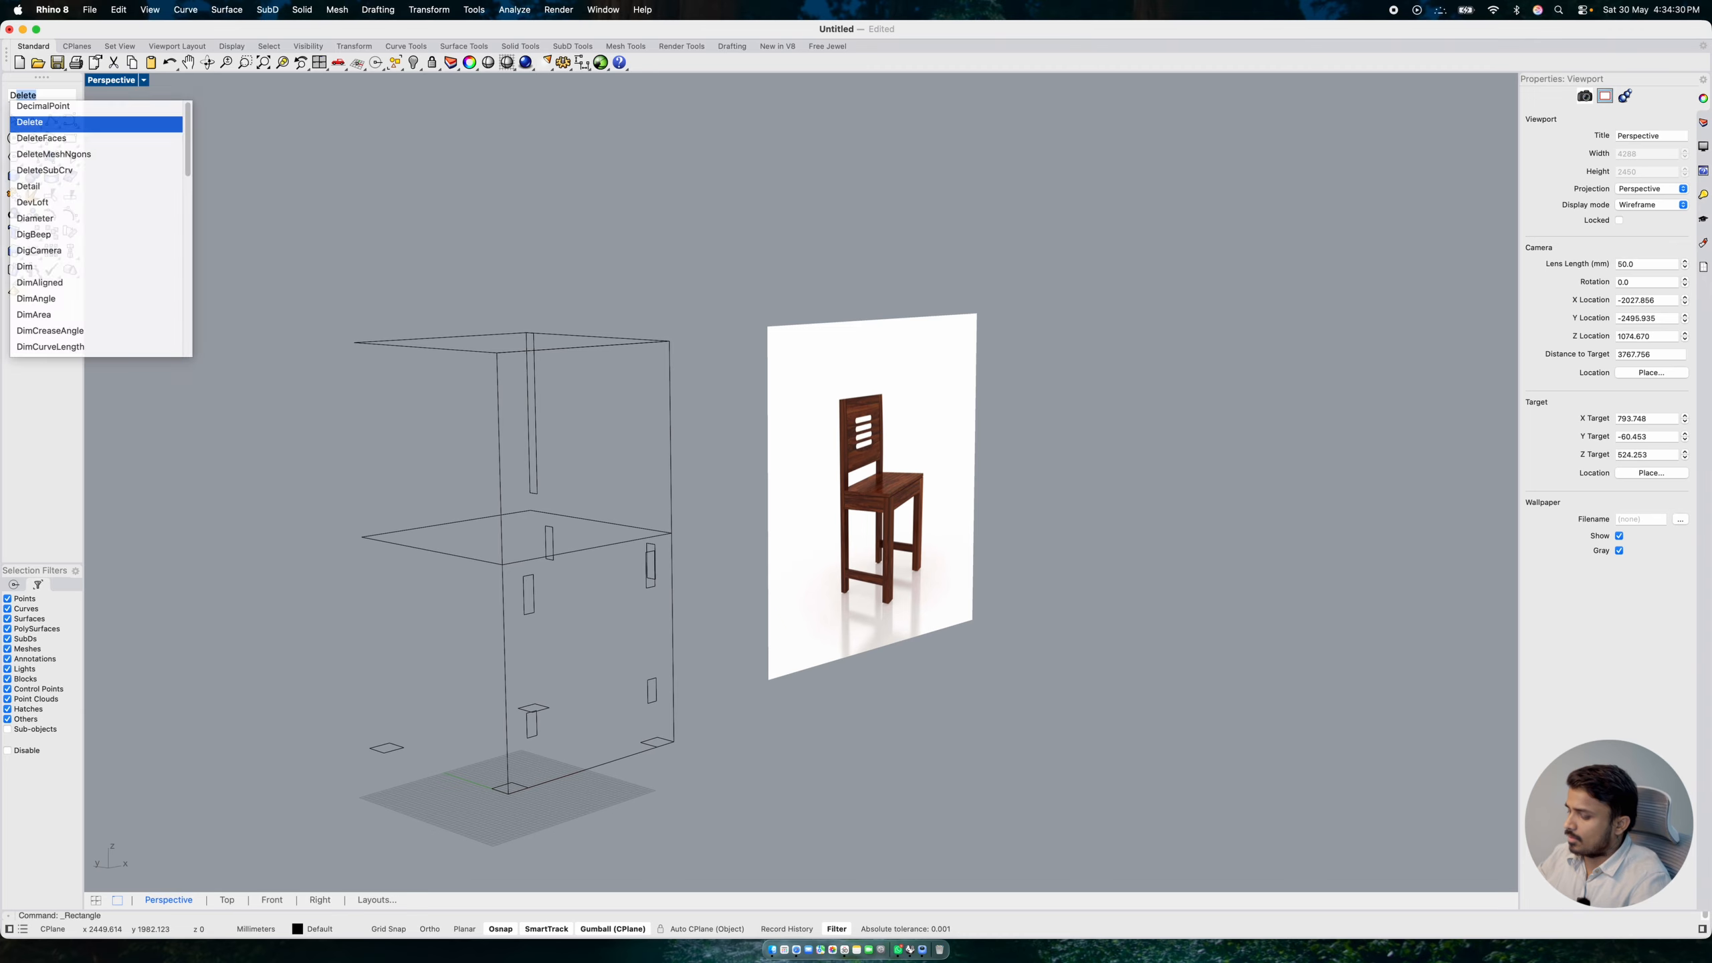
key(Return)
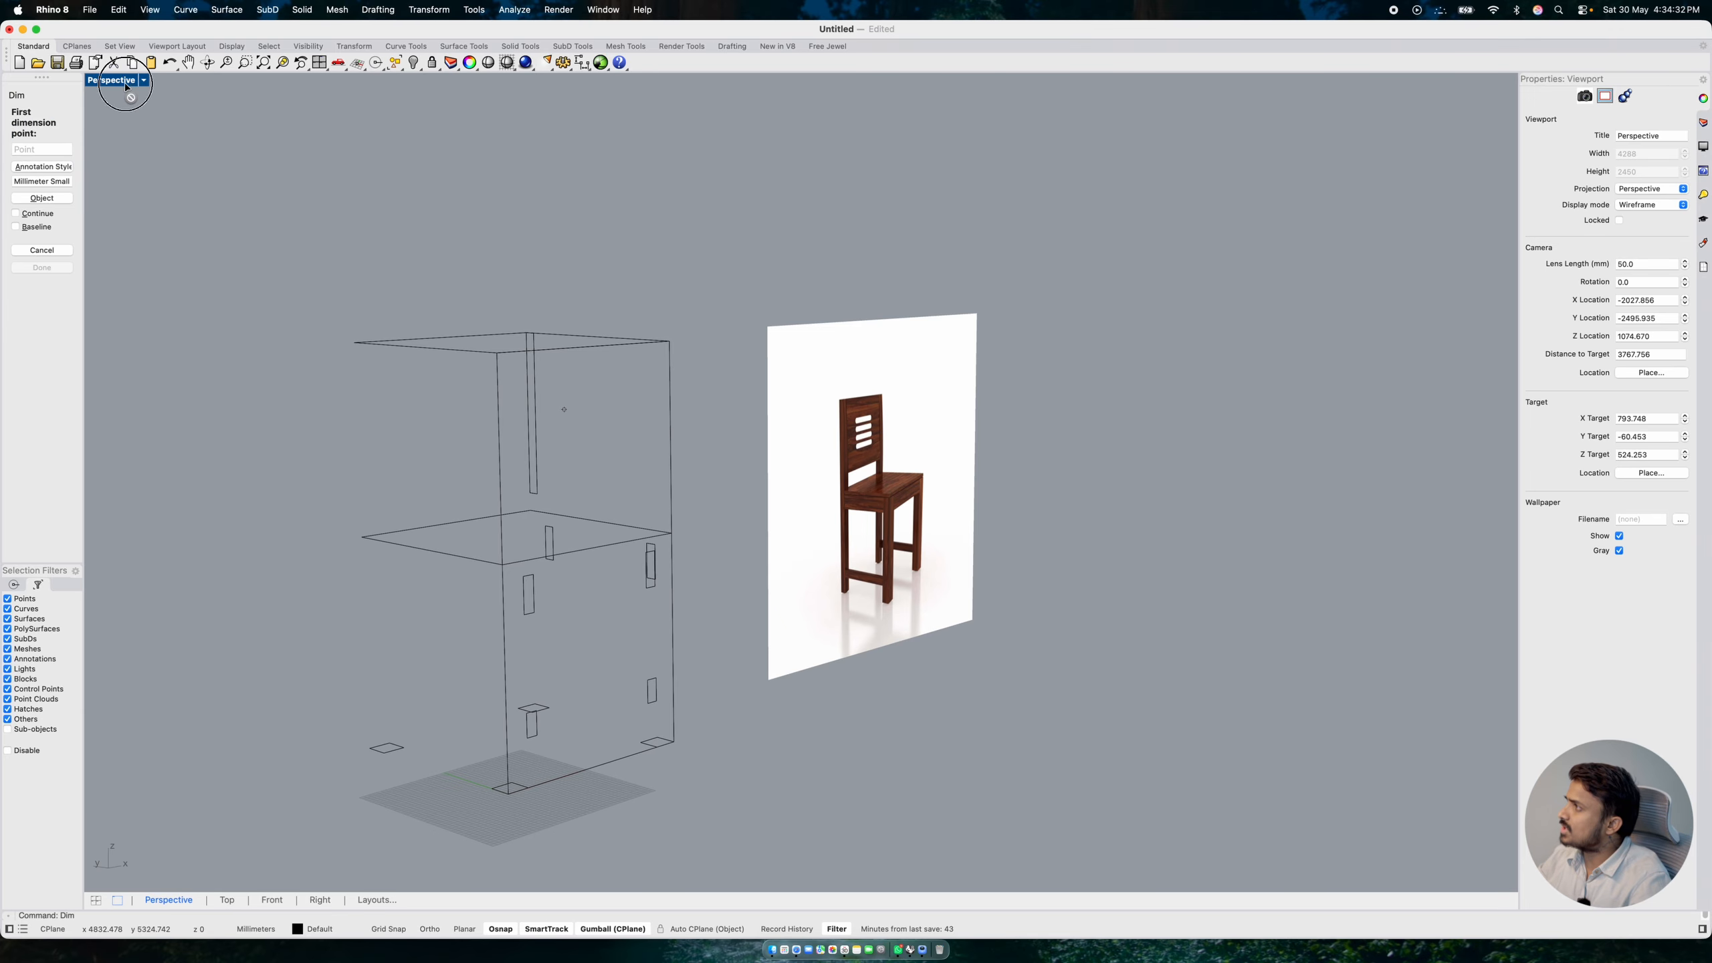
double_click(111, 80)
scroll(432, 647, down, 8)
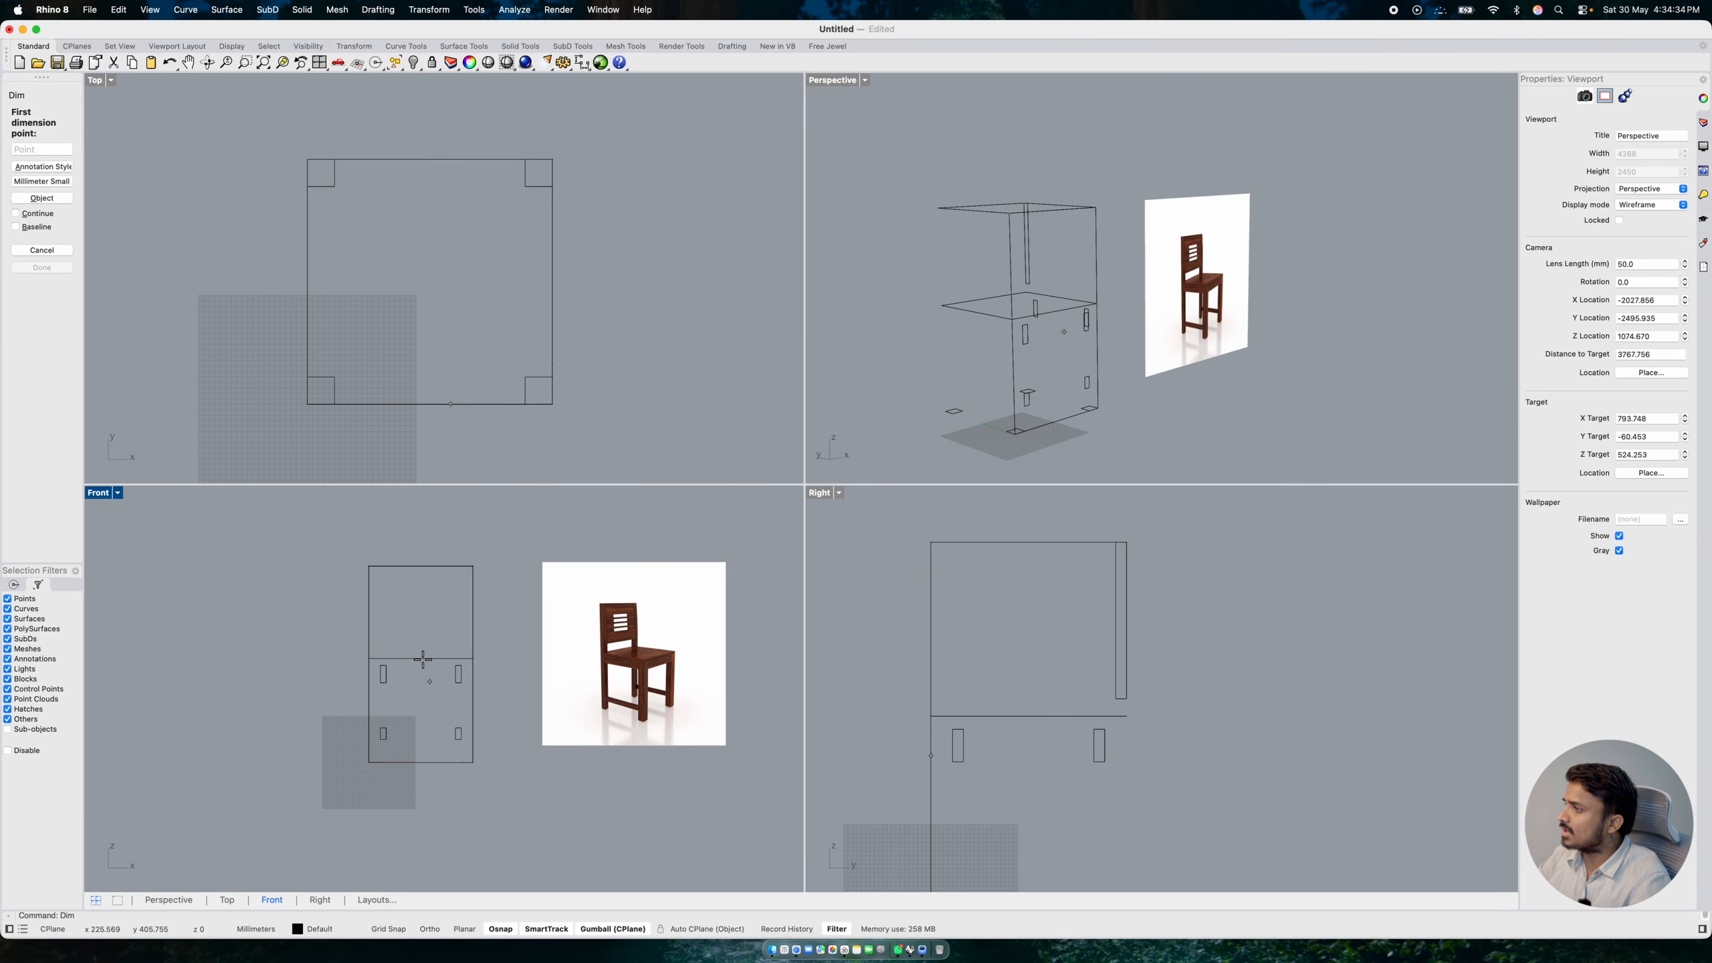
click(474, 565)
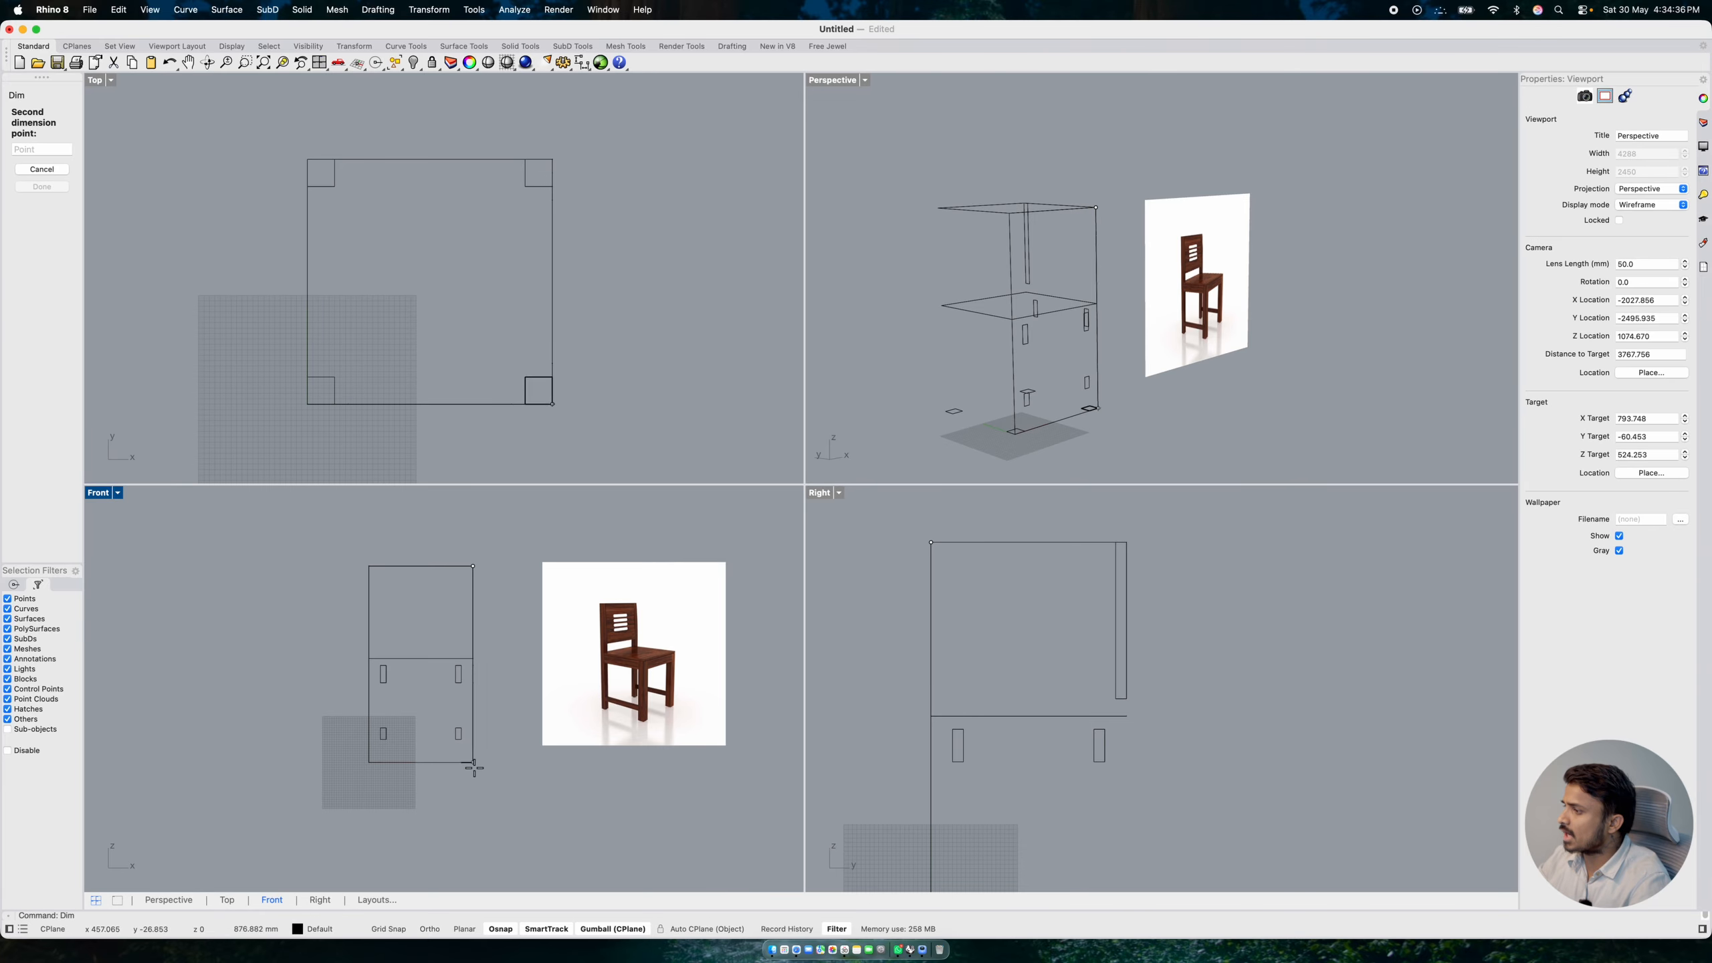
click(473, 762)
key(Escape)
- Measure the guide's overall height in the Front view with a temporary dimension from its upper right to its lower right corner
text(dim)
key(Return)
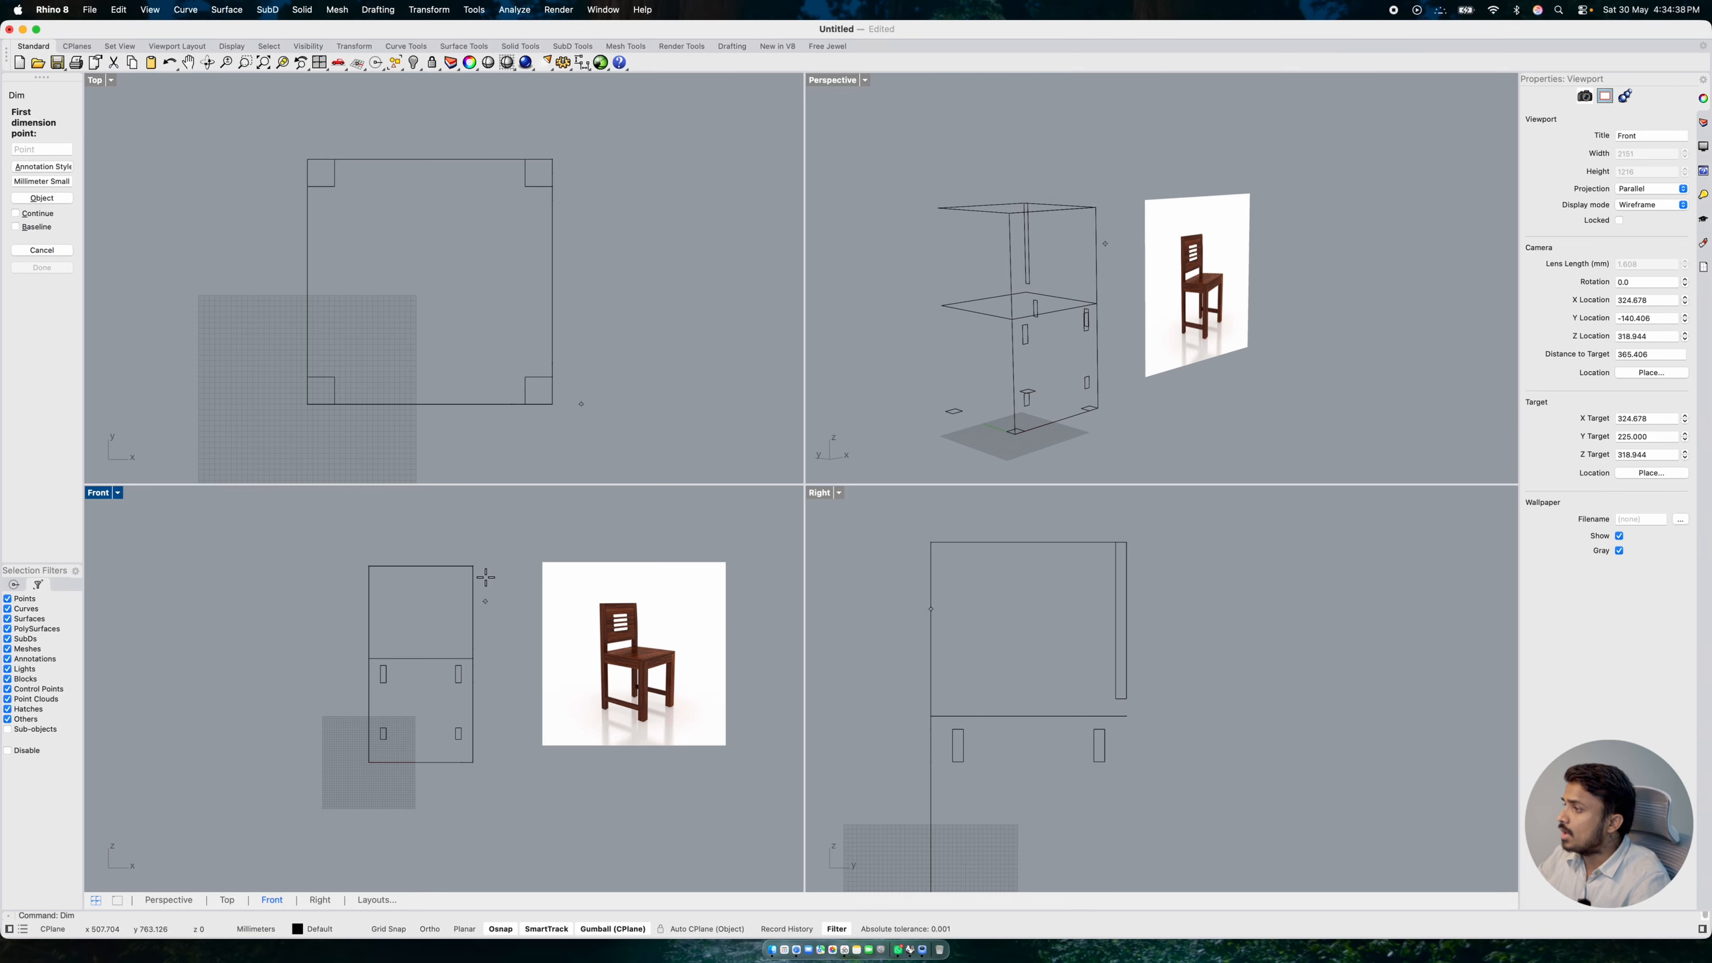
click(473, 566)
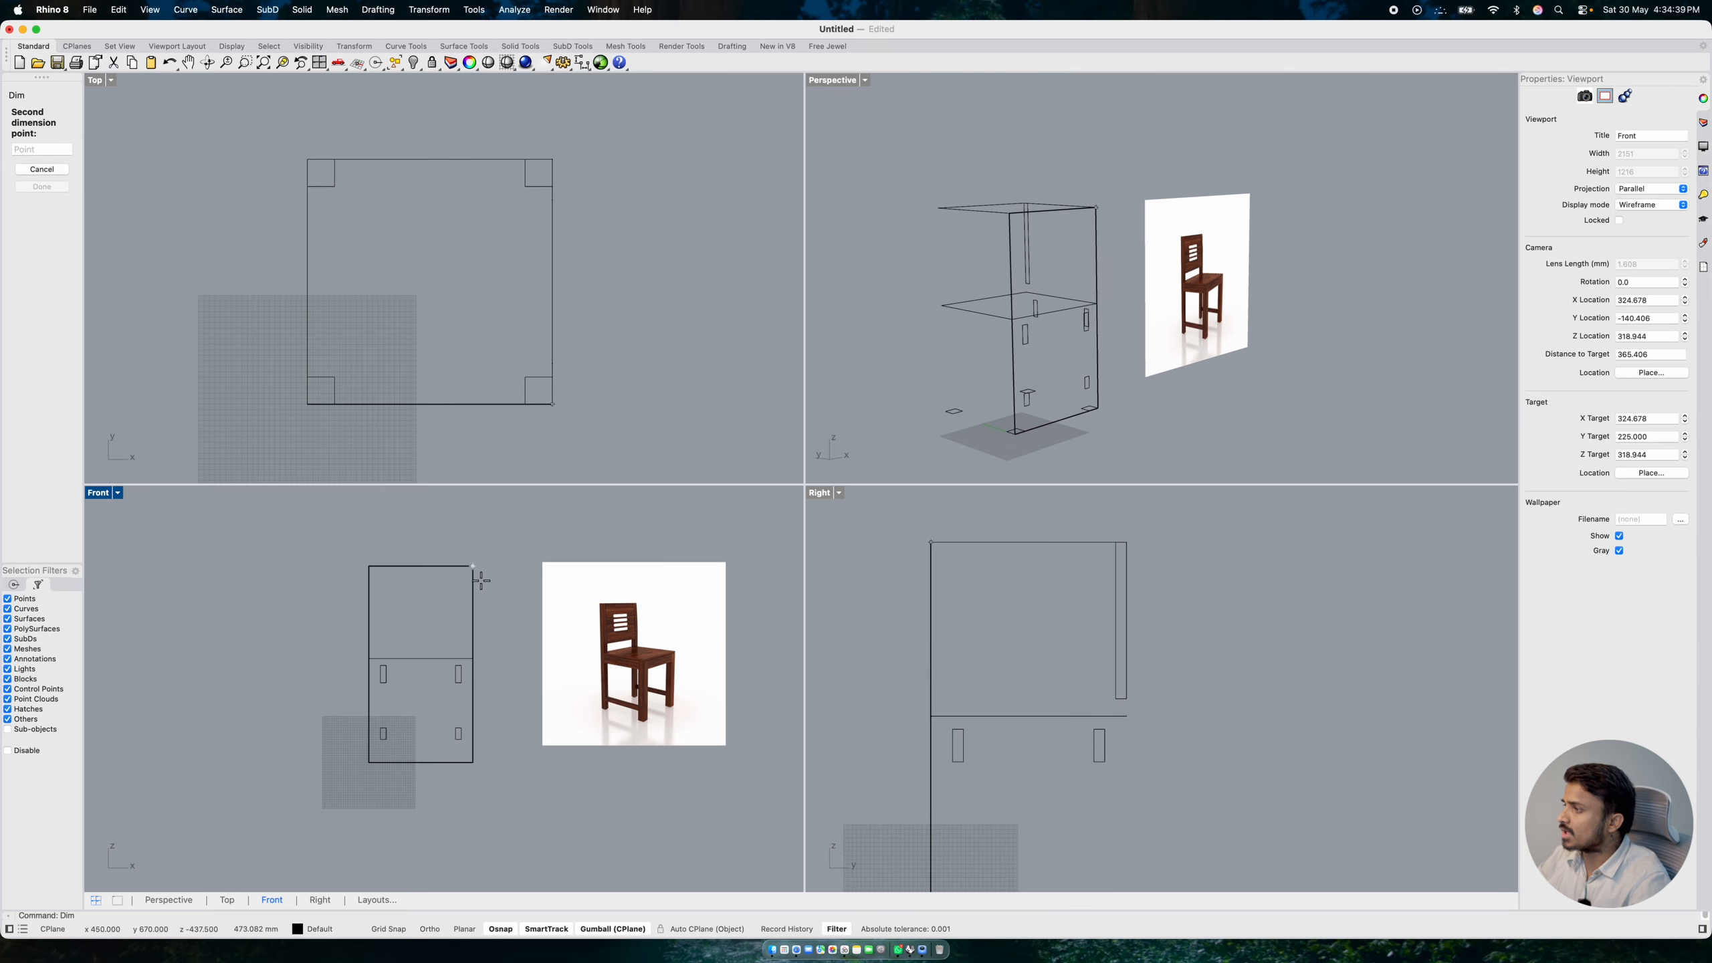
click(473, 762)
scroll(484, 658, up, 6)
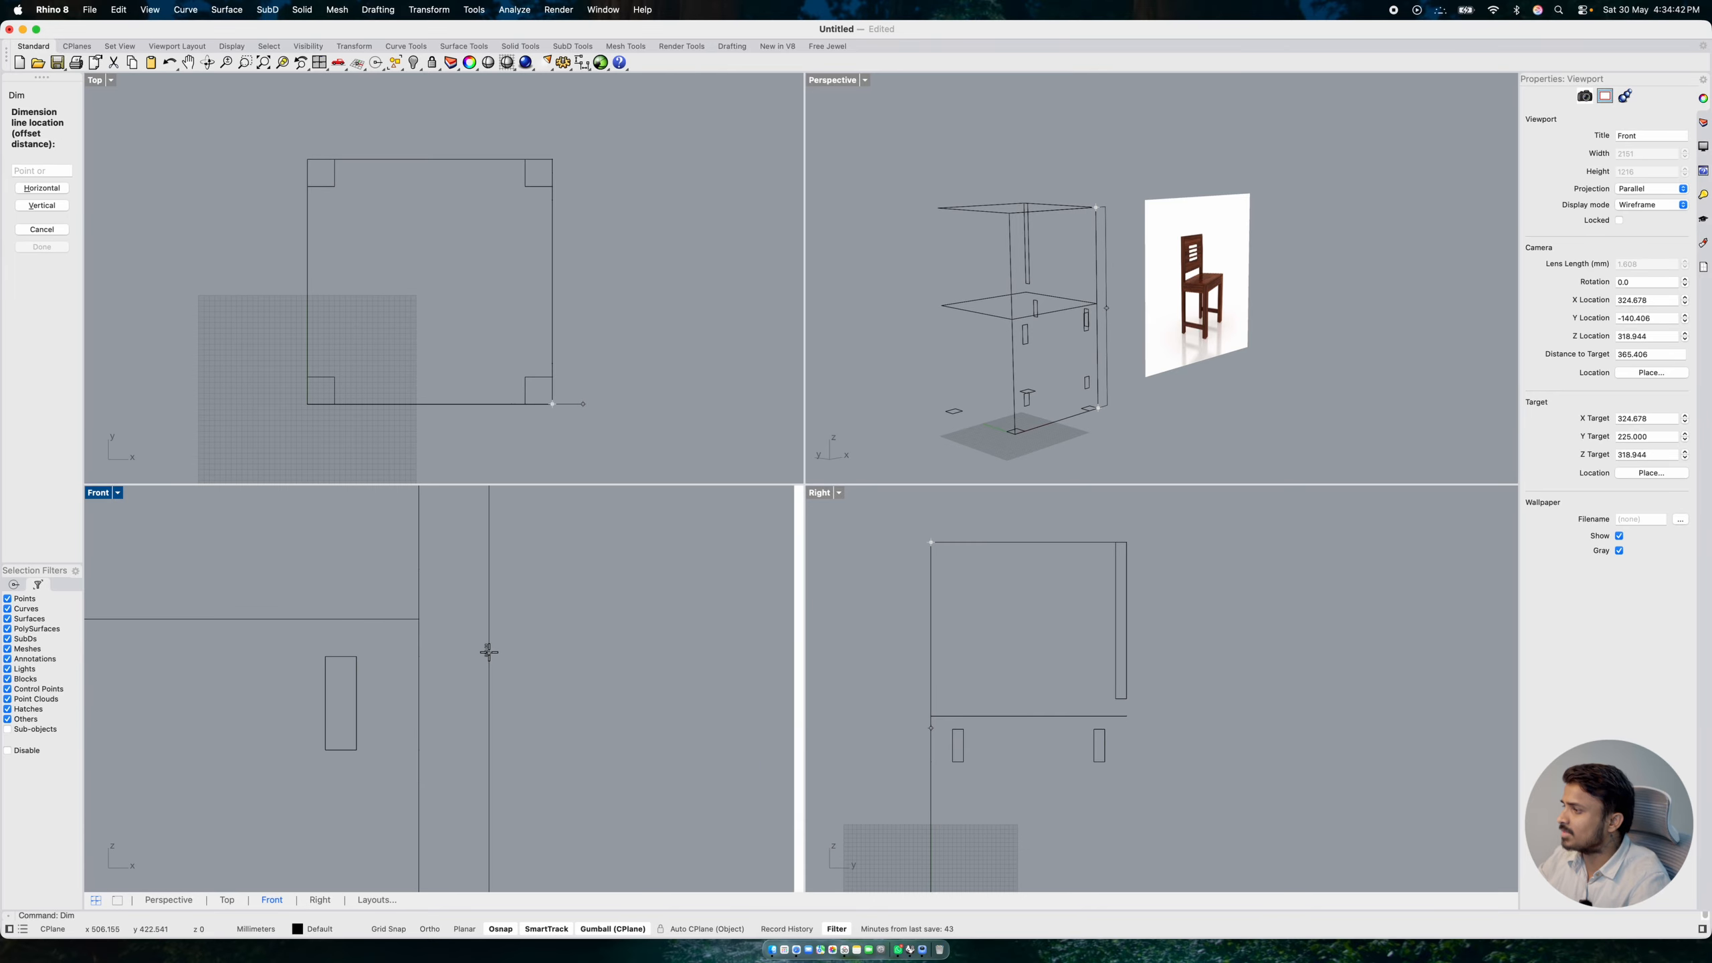
key(Escape)
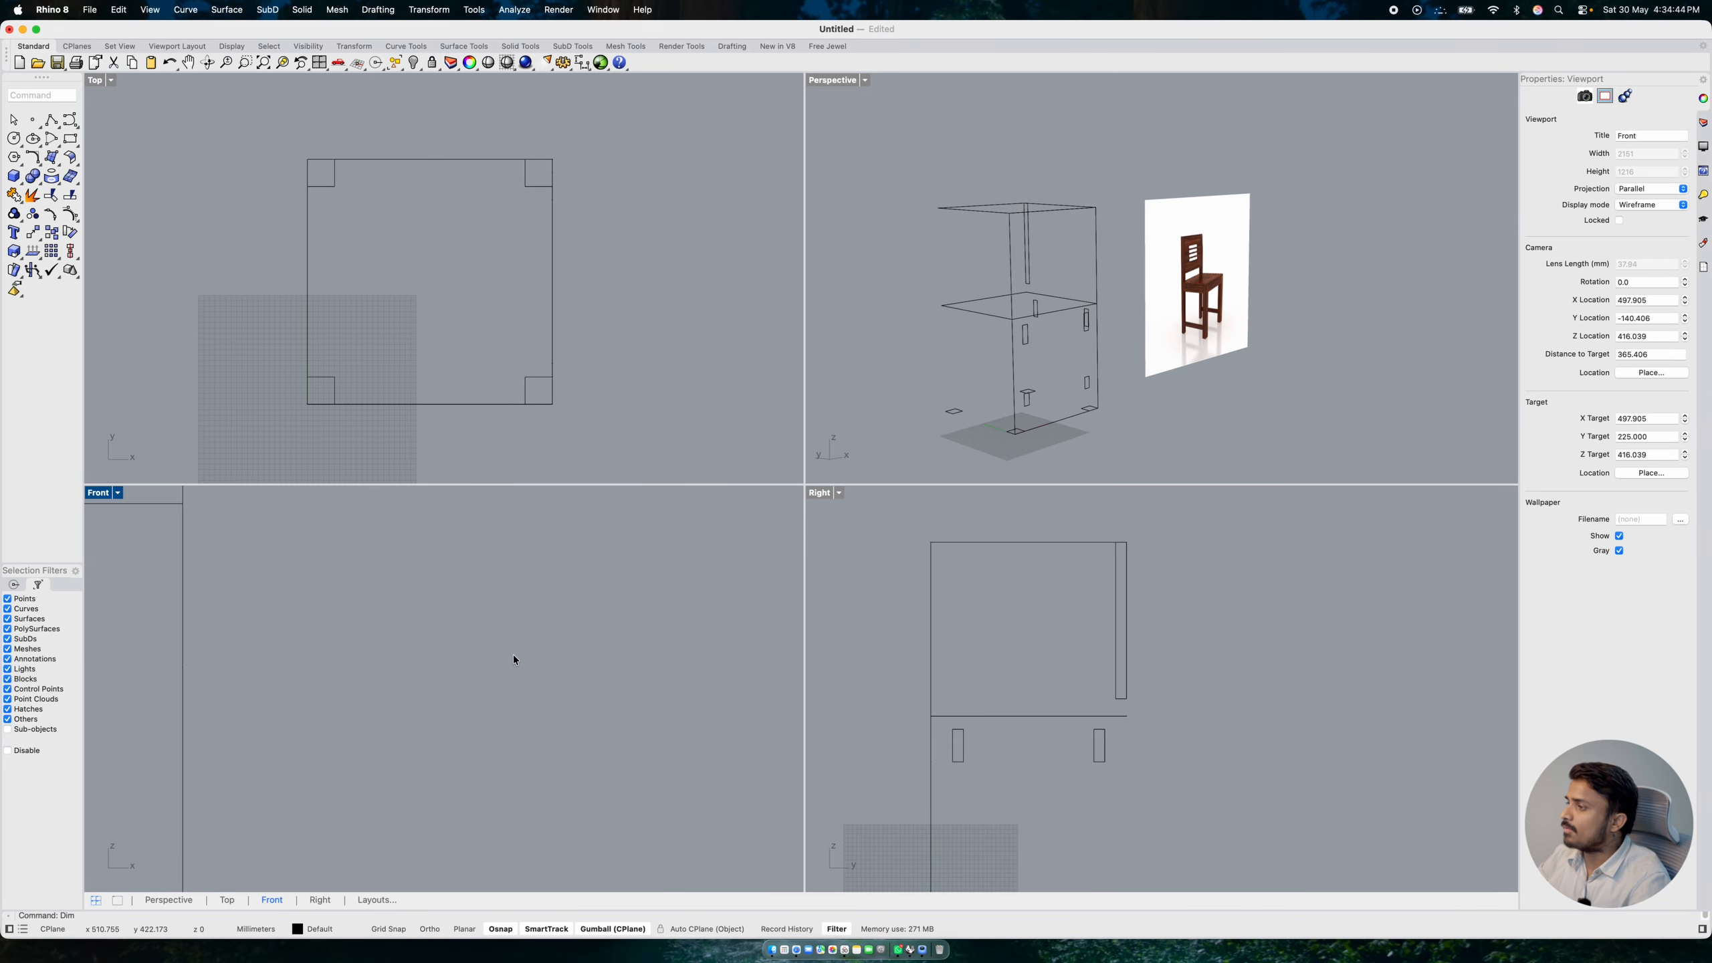
- Measure the height from the seat line to the guide's top in the Front view, without keeping the dimension
scroll(513, 654, down, 6)
right_drag(514, 654, 518, 725)
scroll(516, 695, down, 3)
key(Return)
click(502, 575)
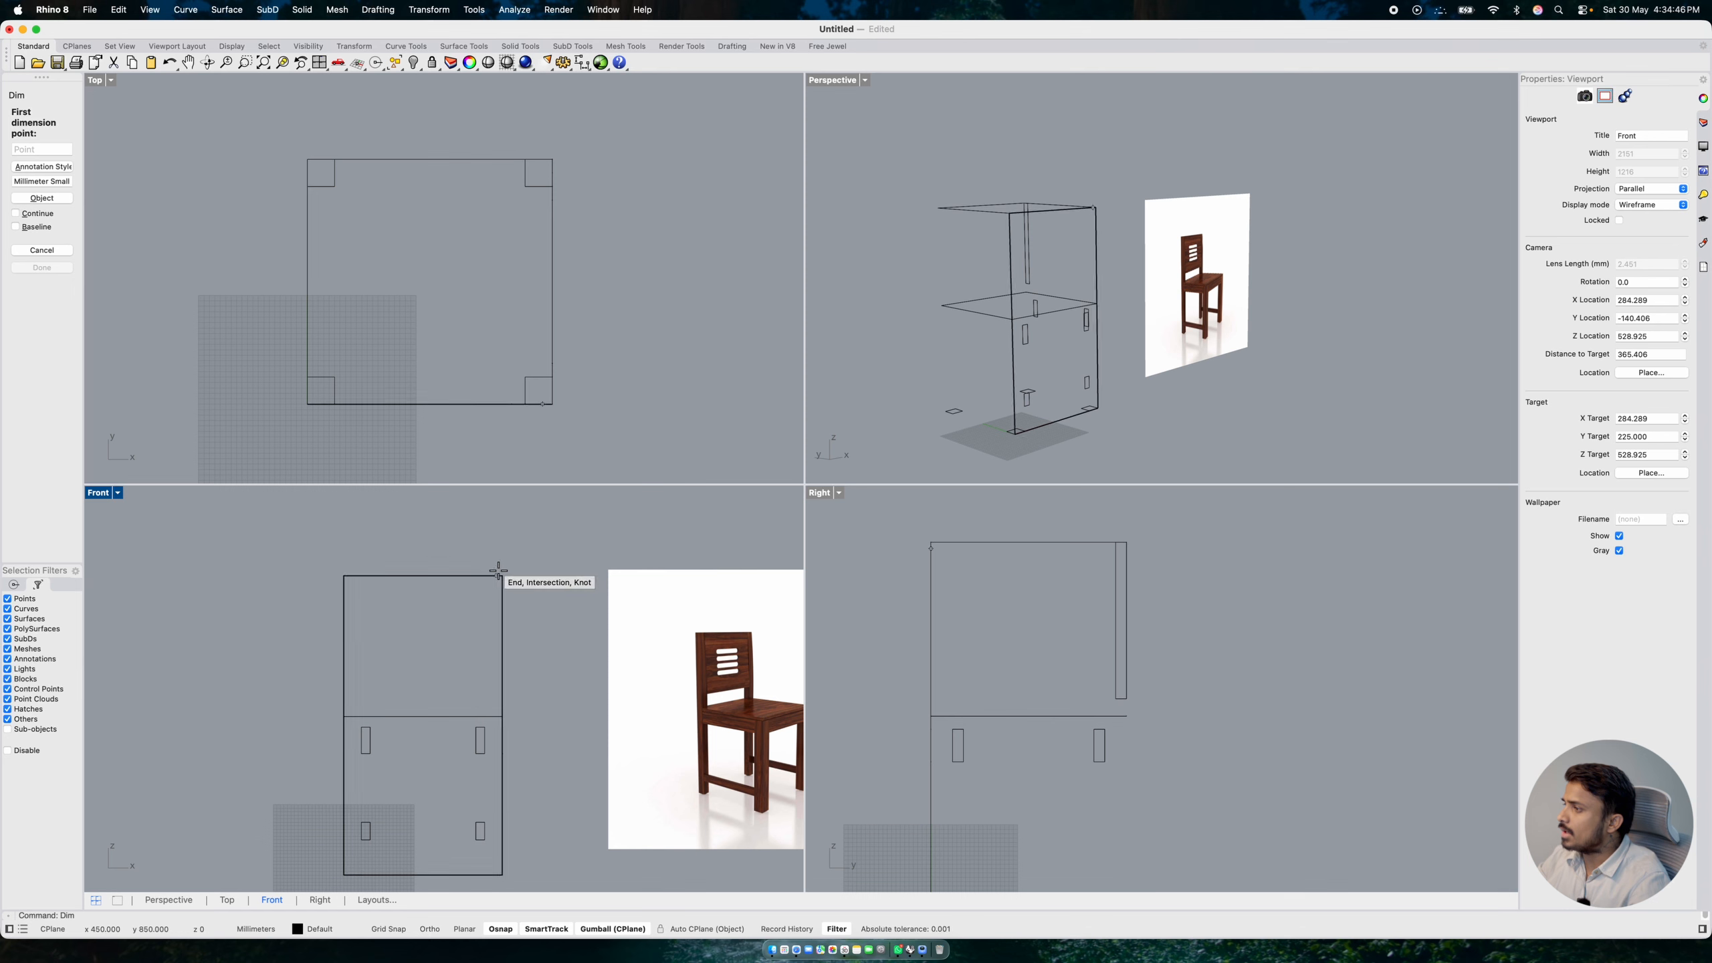
click(503, 716)
scroll(529, 701, up, 8)
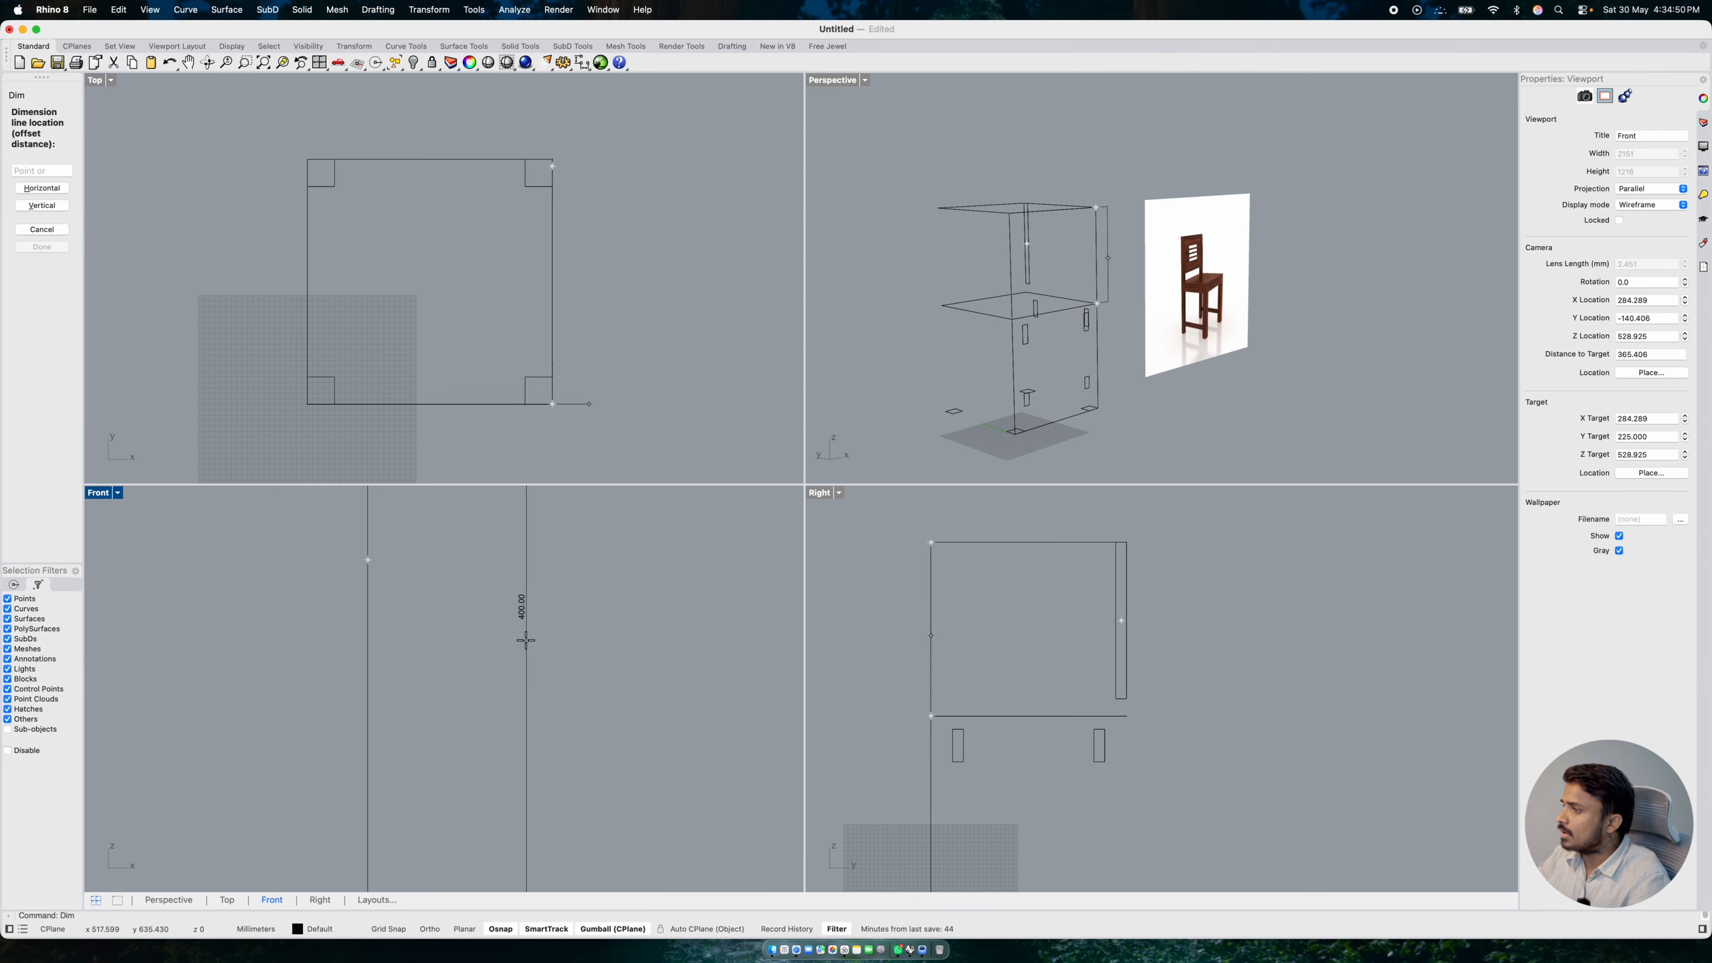
key(Escape)
scroll(527, 644, down, 8)
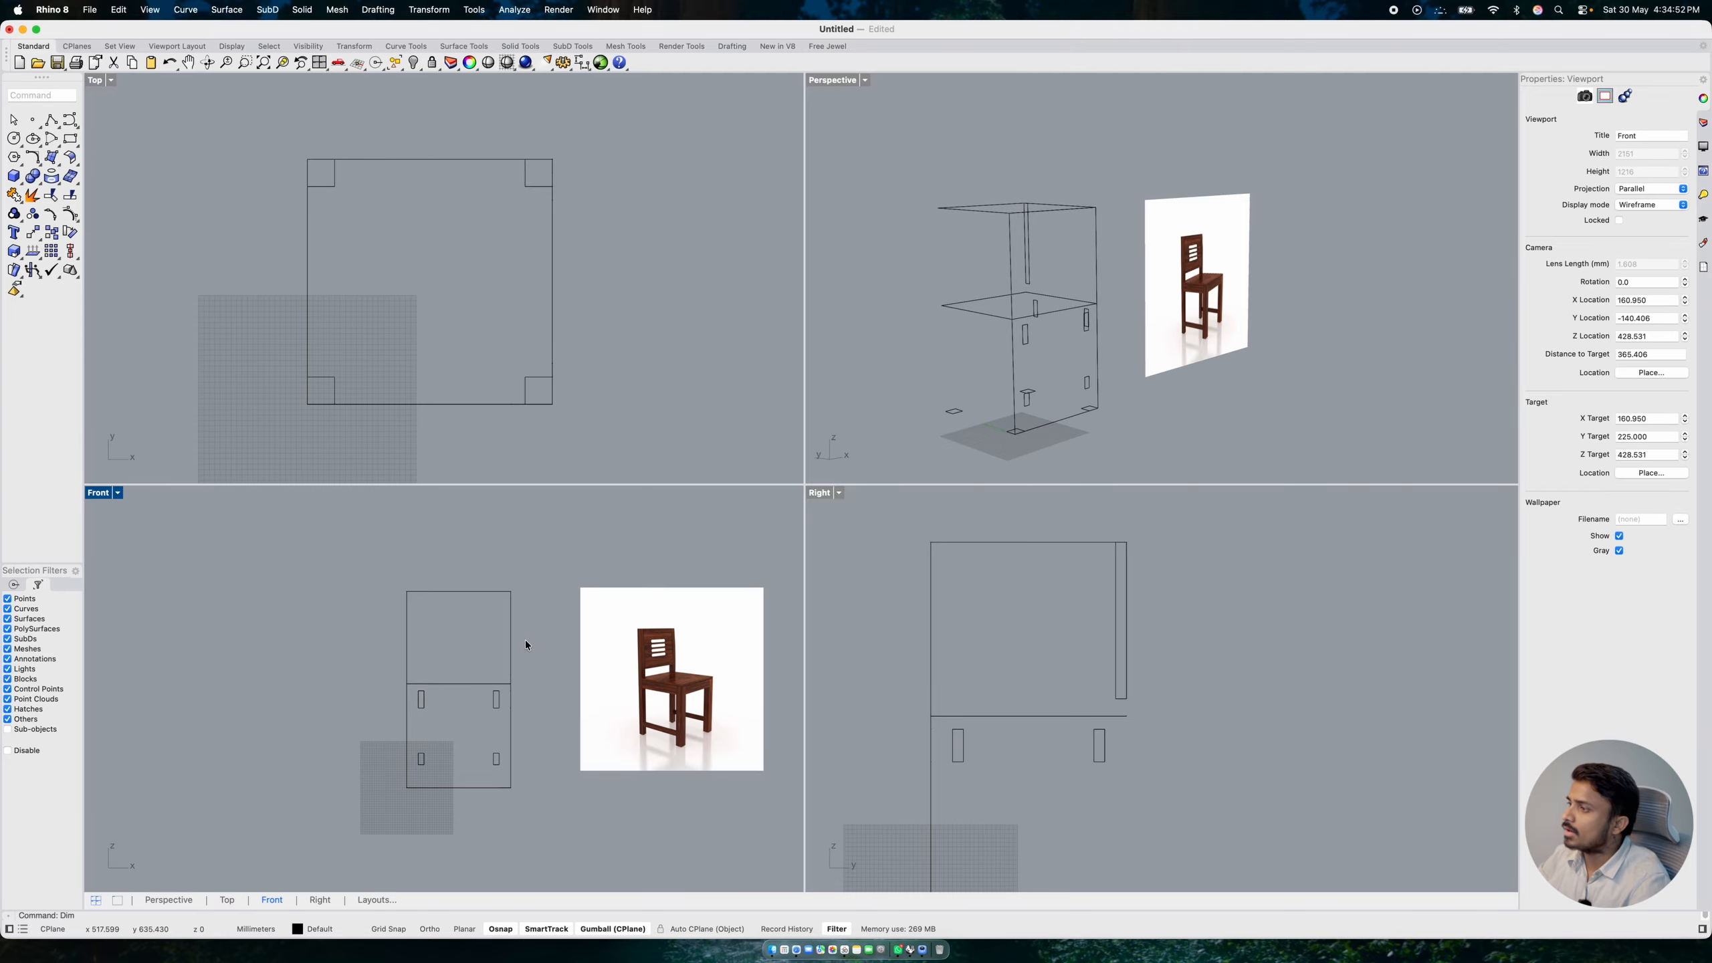
- Select the backrest profile rectangle in the Right view
click(1124, 609)
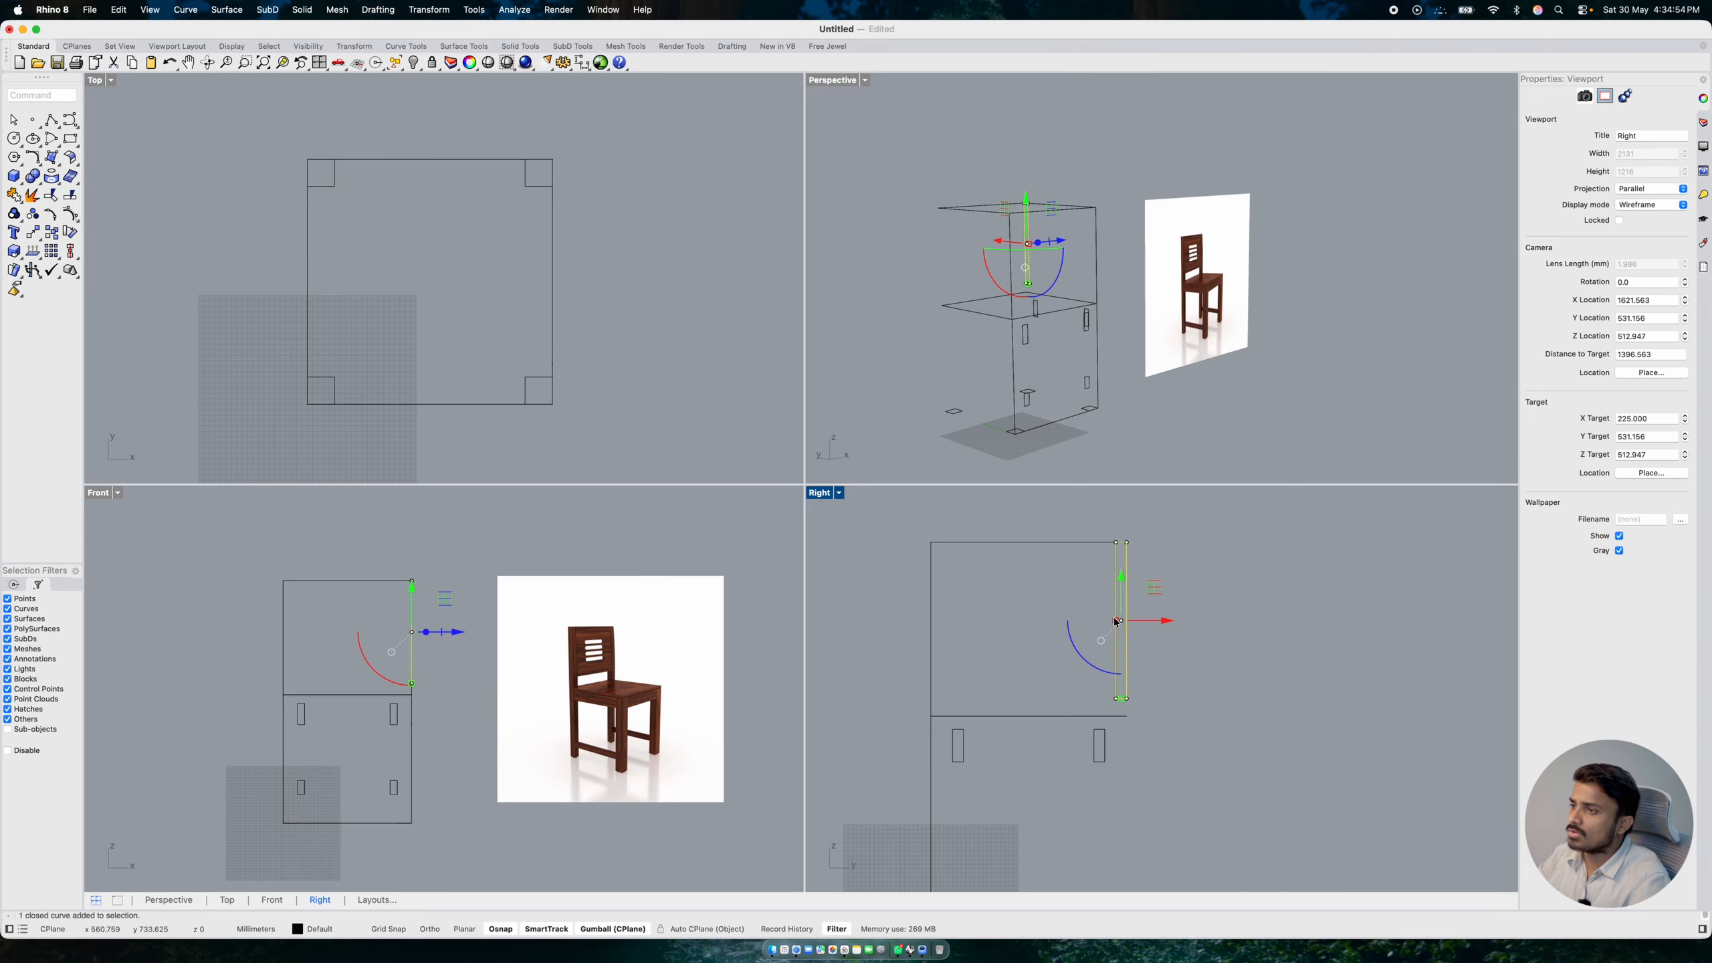
- Measure the height of the narrow backrest profile in the Right view with a temporary dimension
text(dim)
key(Return)
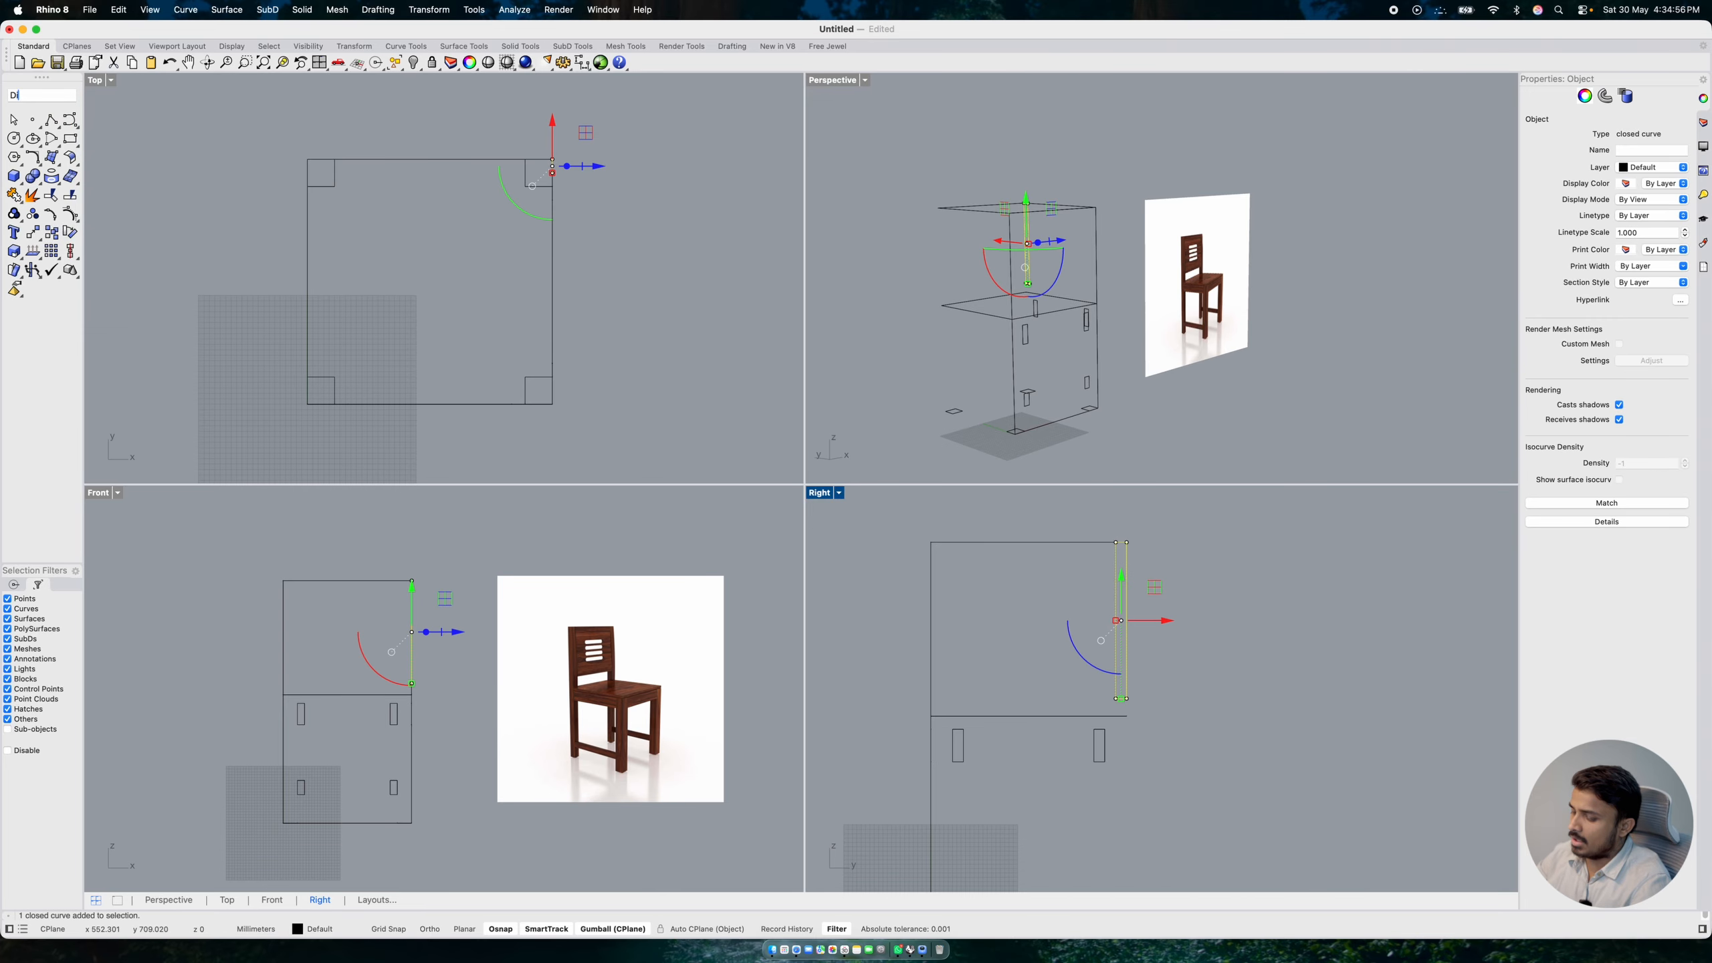
click(1131, 541)
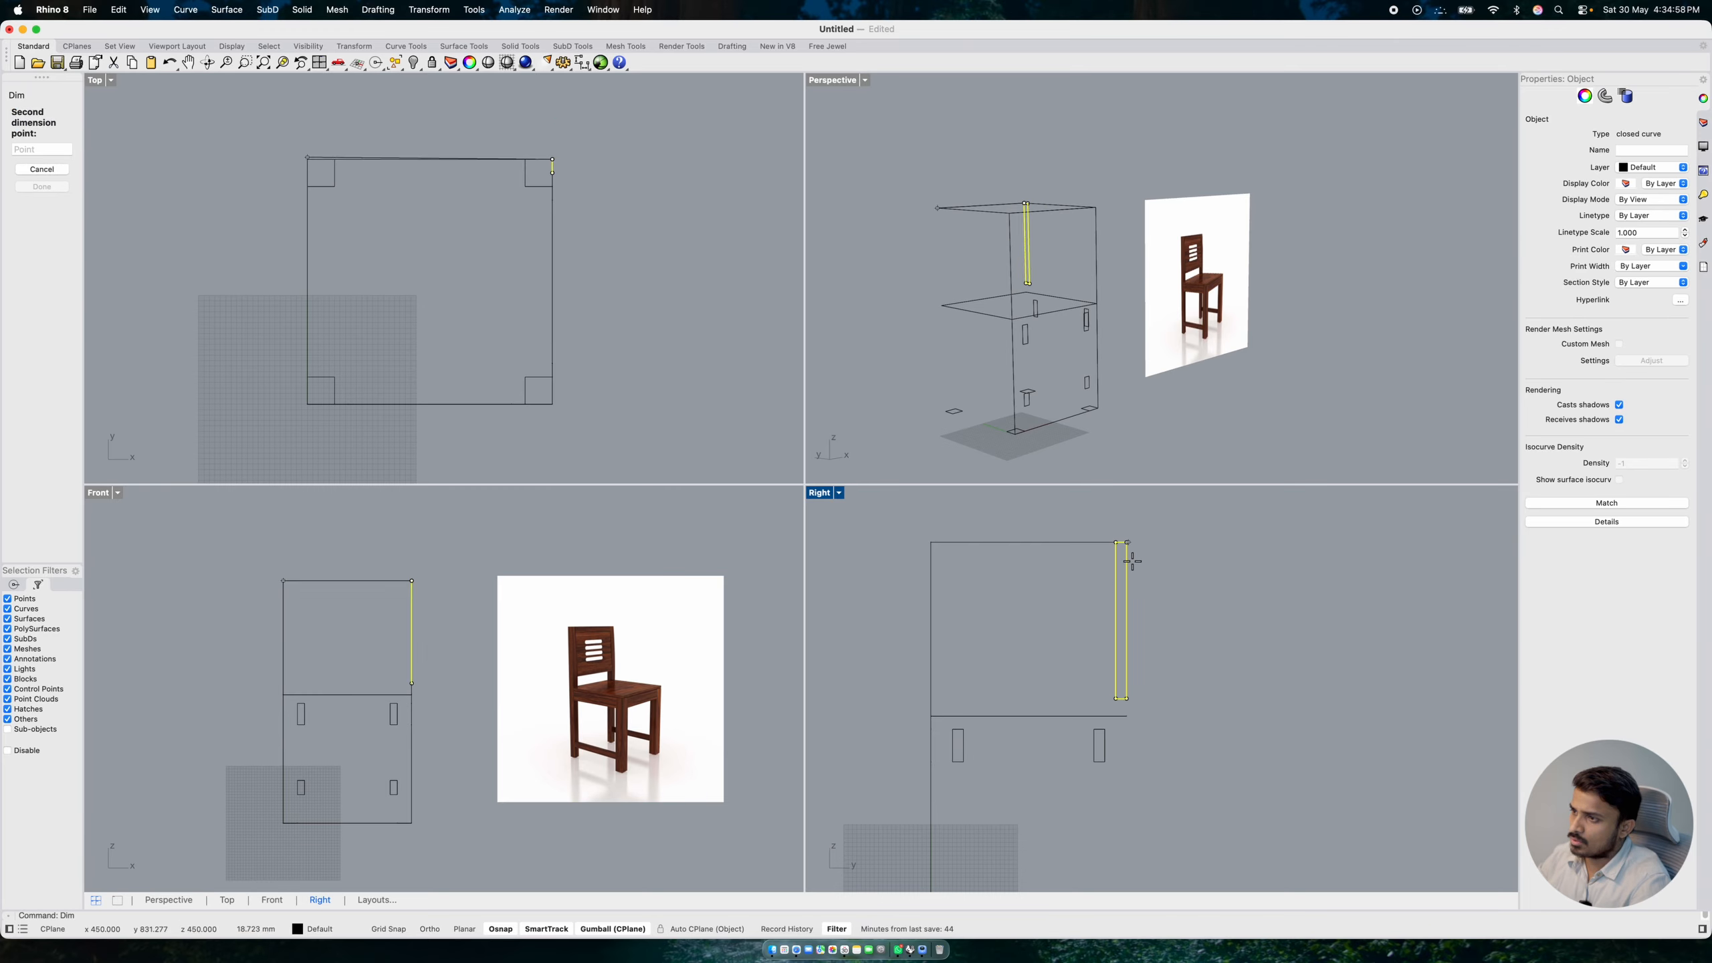
click(1127, 698)
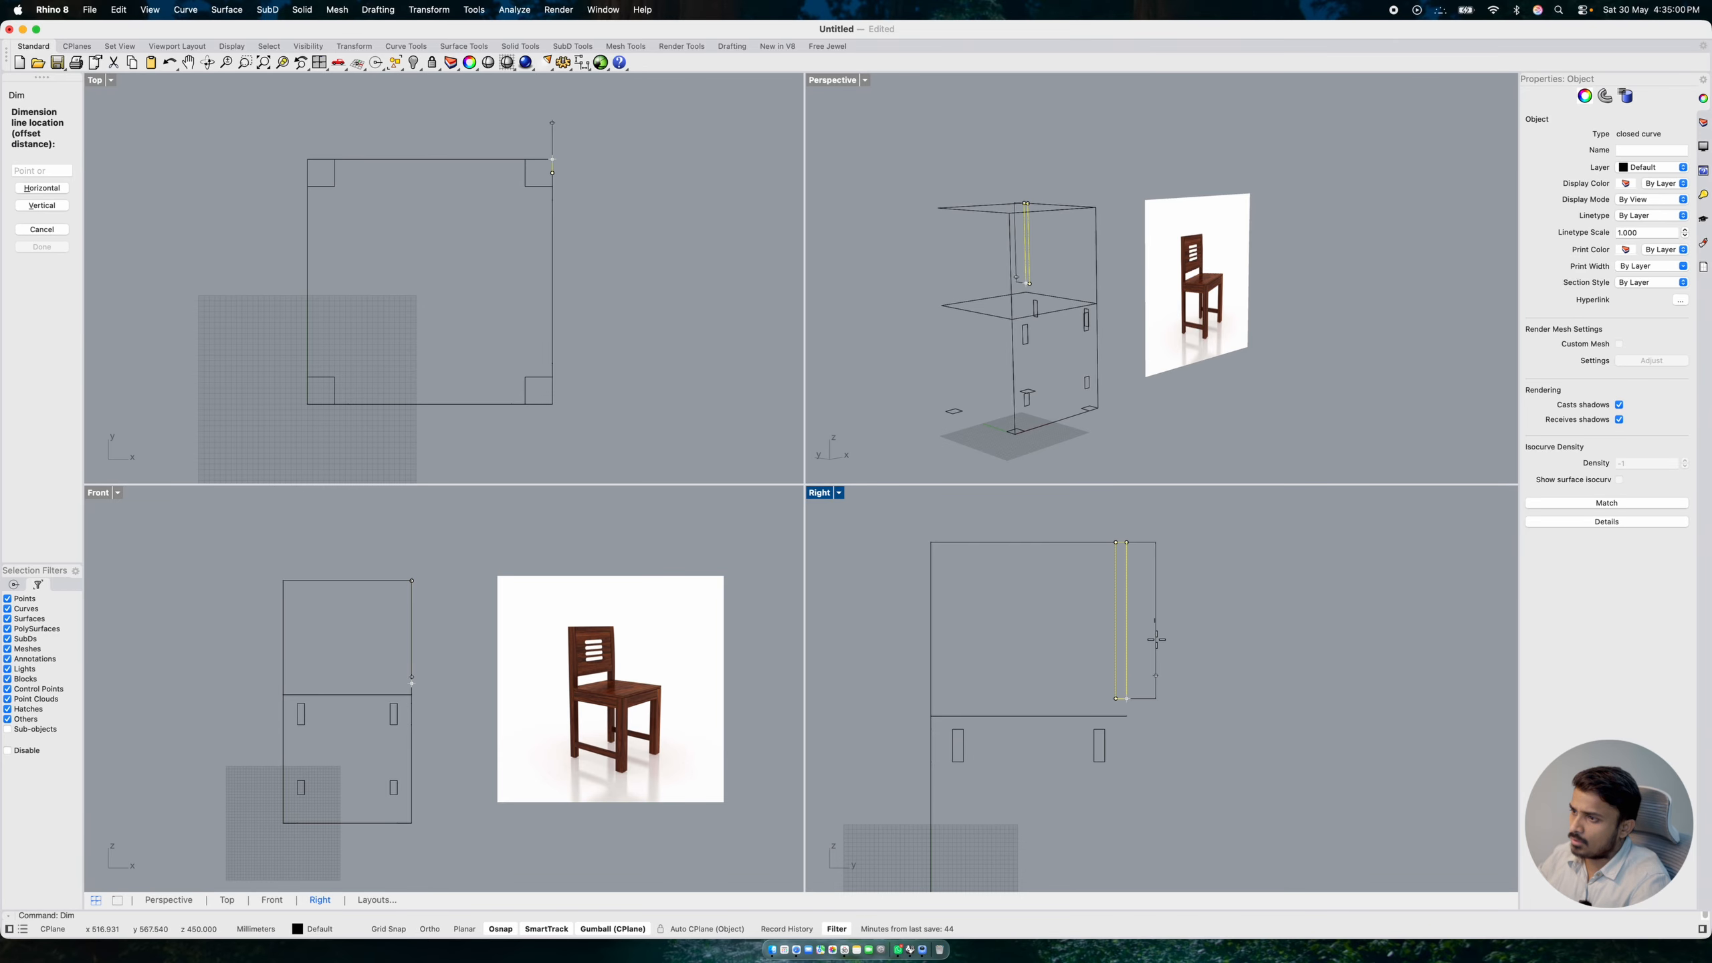
scroll(1154, 634, up, 5)
key(Escape)
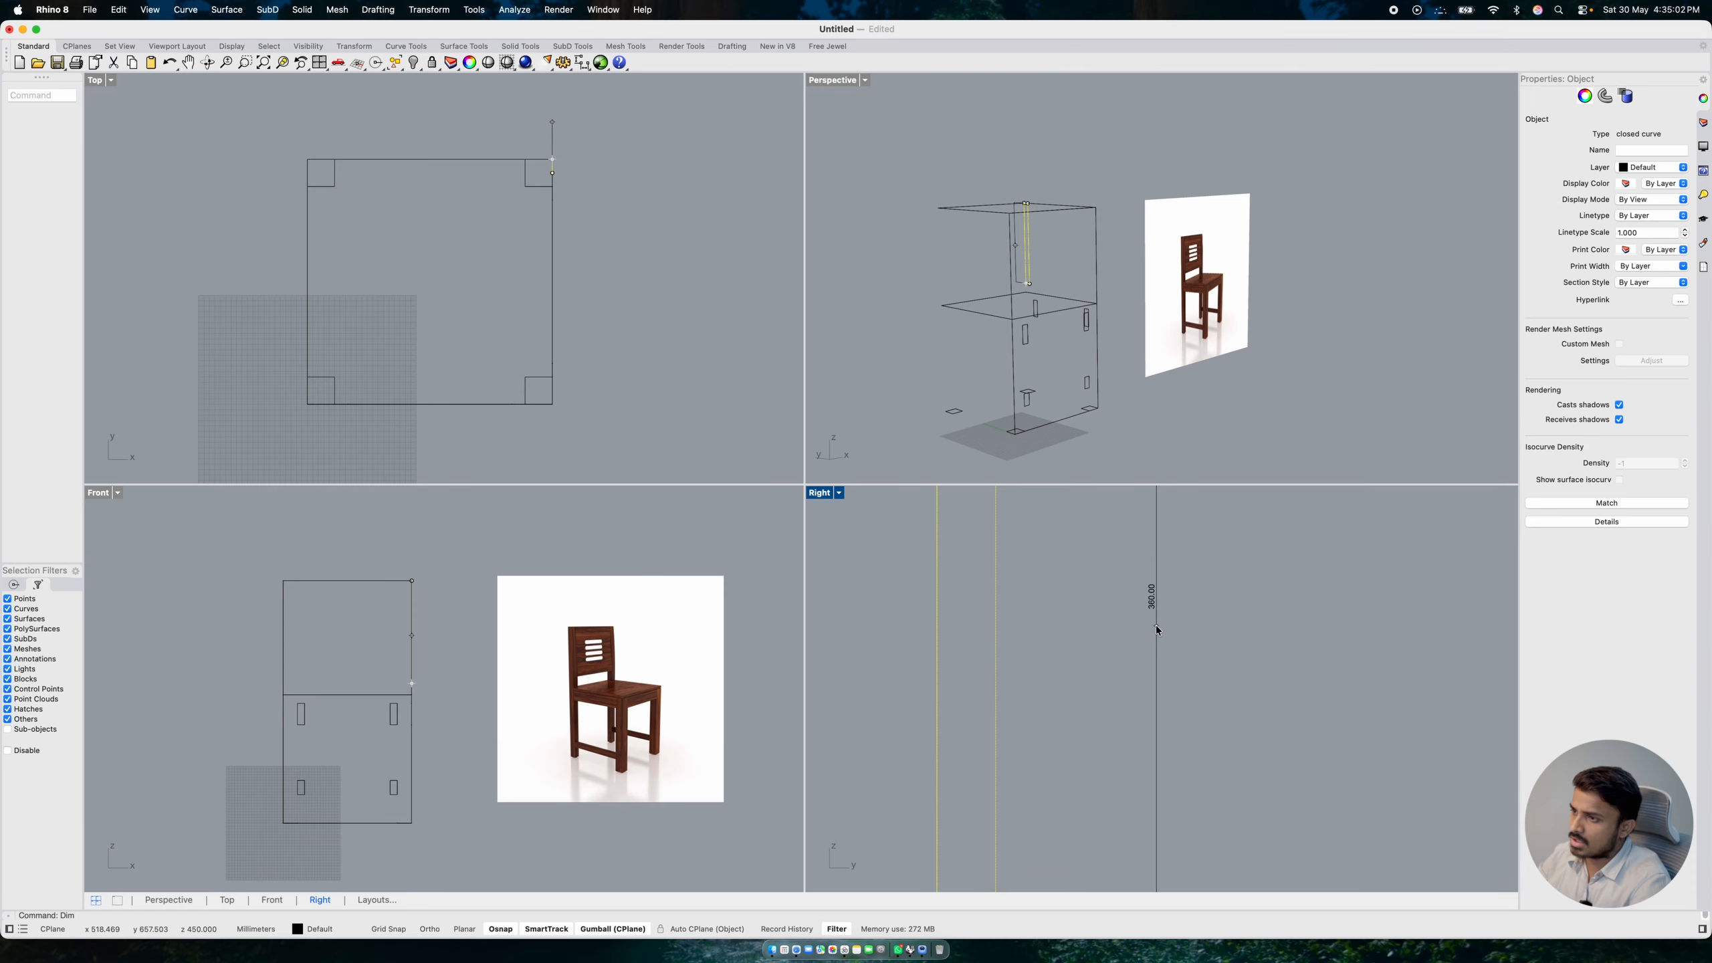
scroll(1155, 625, down, 5)
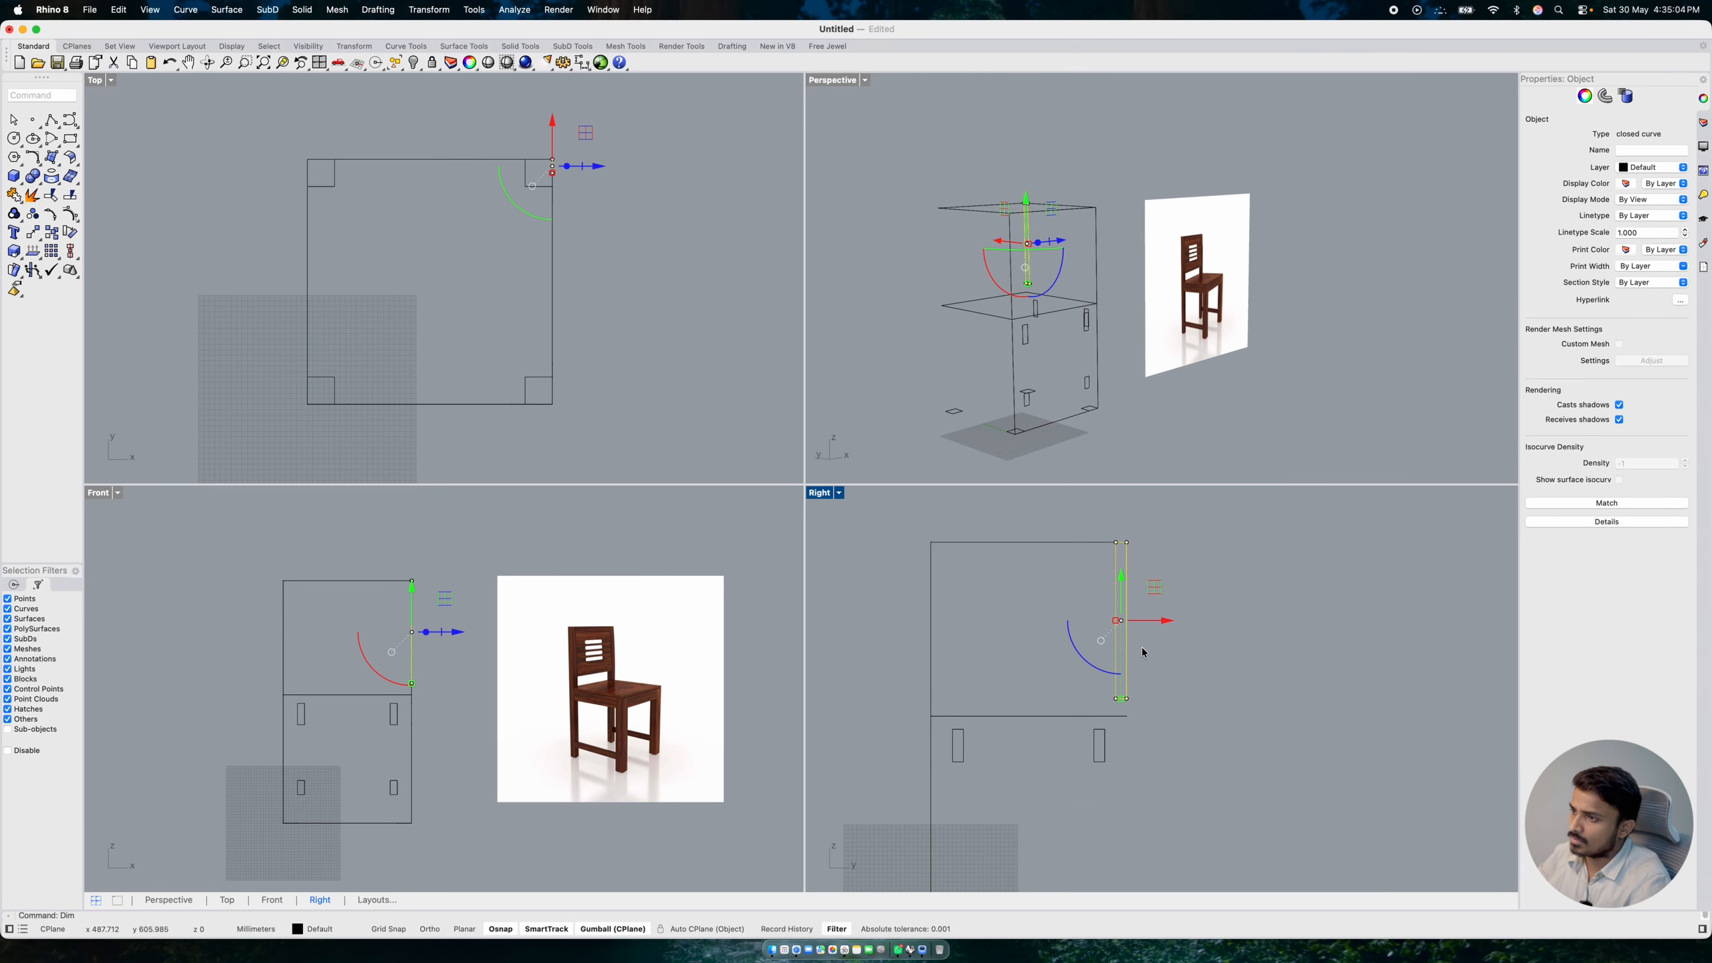
- Shorten the narrow backrest profile by moving its two lower control points up 60 mm
scroll(1154, 642, up, 3)
click(1154, 642)
drag(1167, 626, 1110, 659)
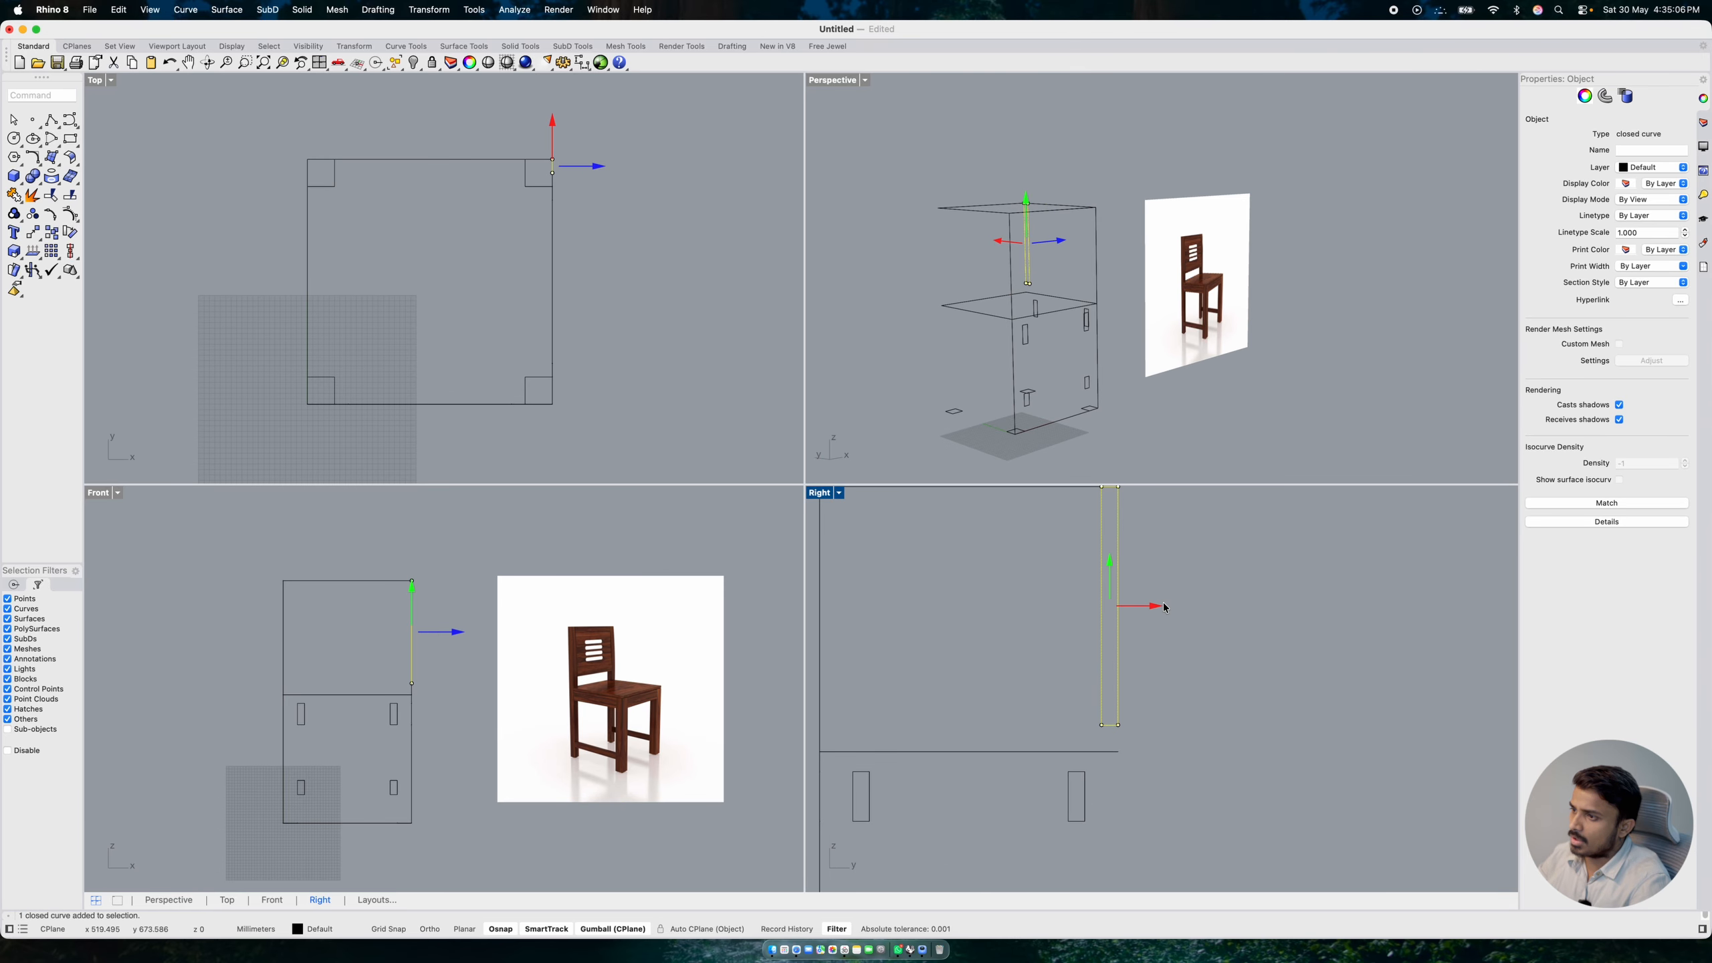
click(1173, 649)
right_drag(1168, 653, 1141, 672)
click(1092, 711)
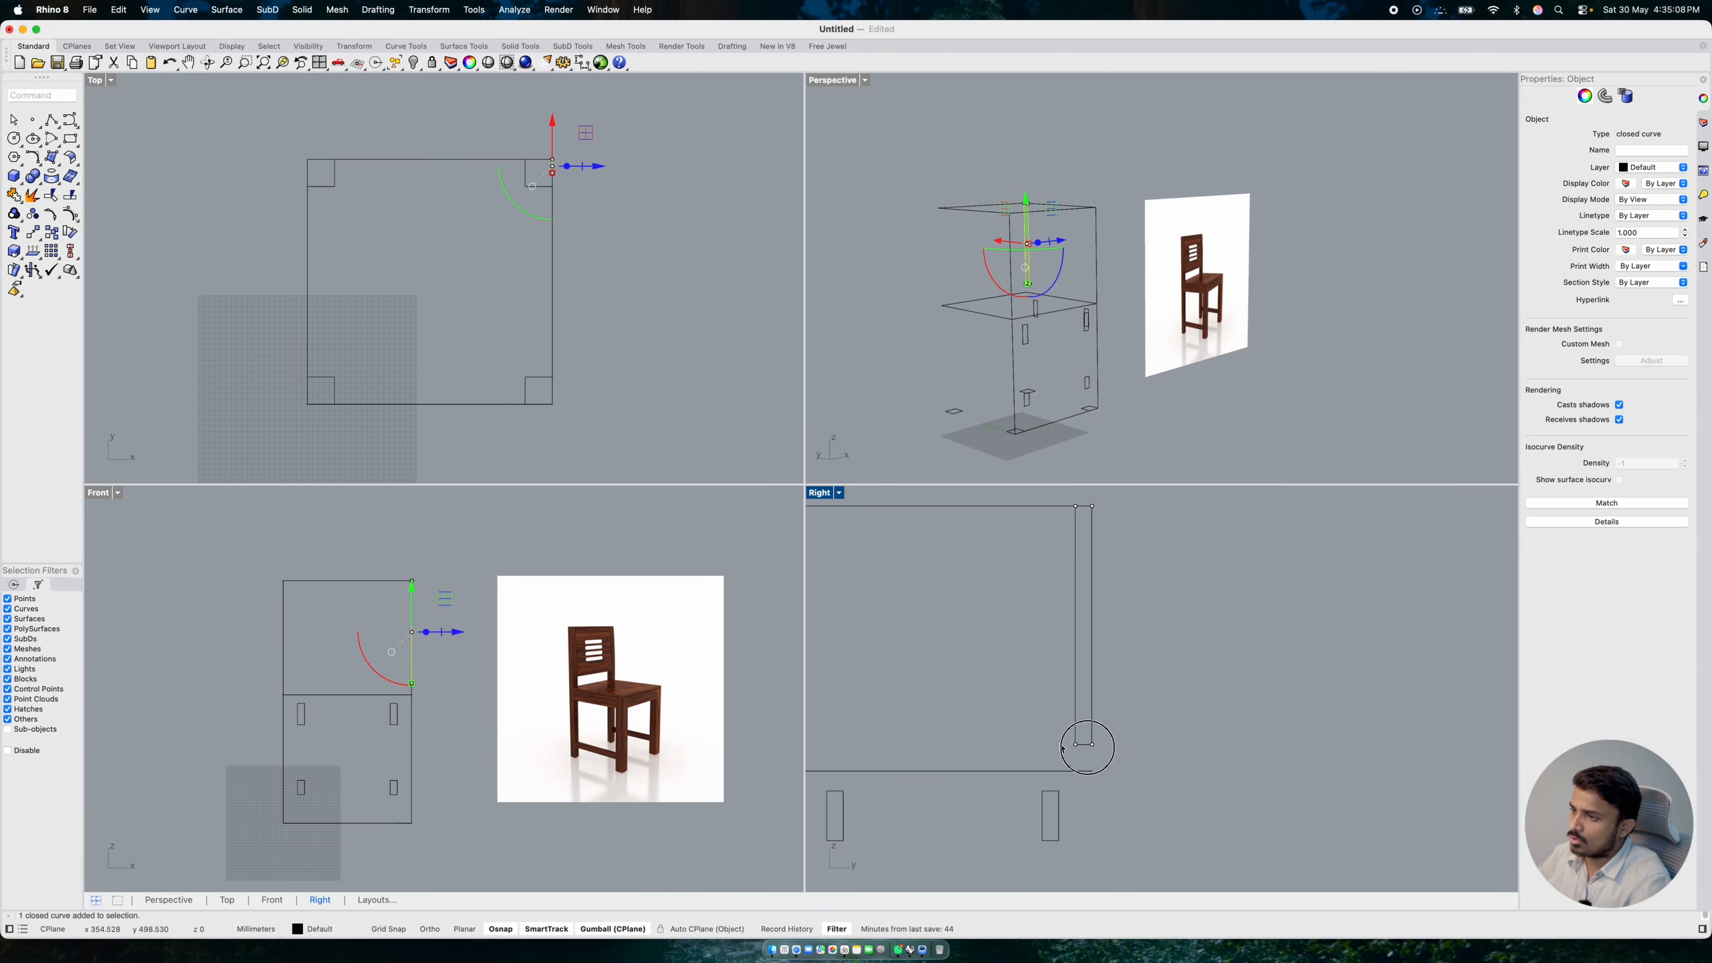
key(F10)
drag(1039, 730, 1121, 765)
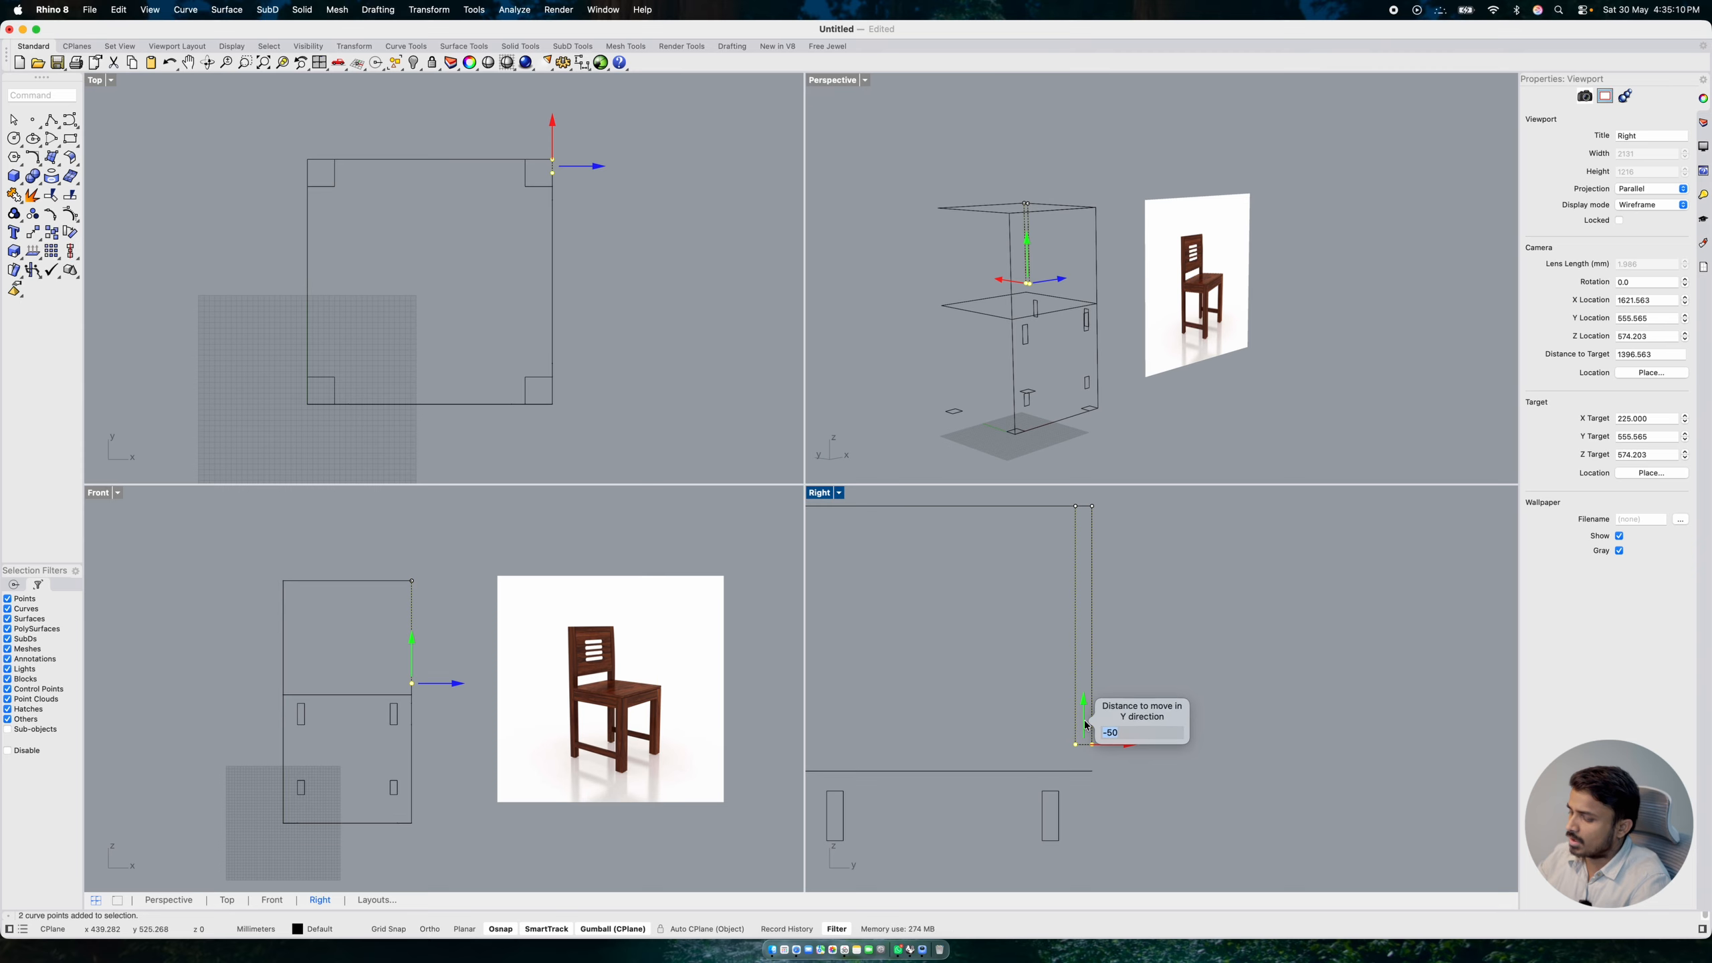
text(60)
key(Return)
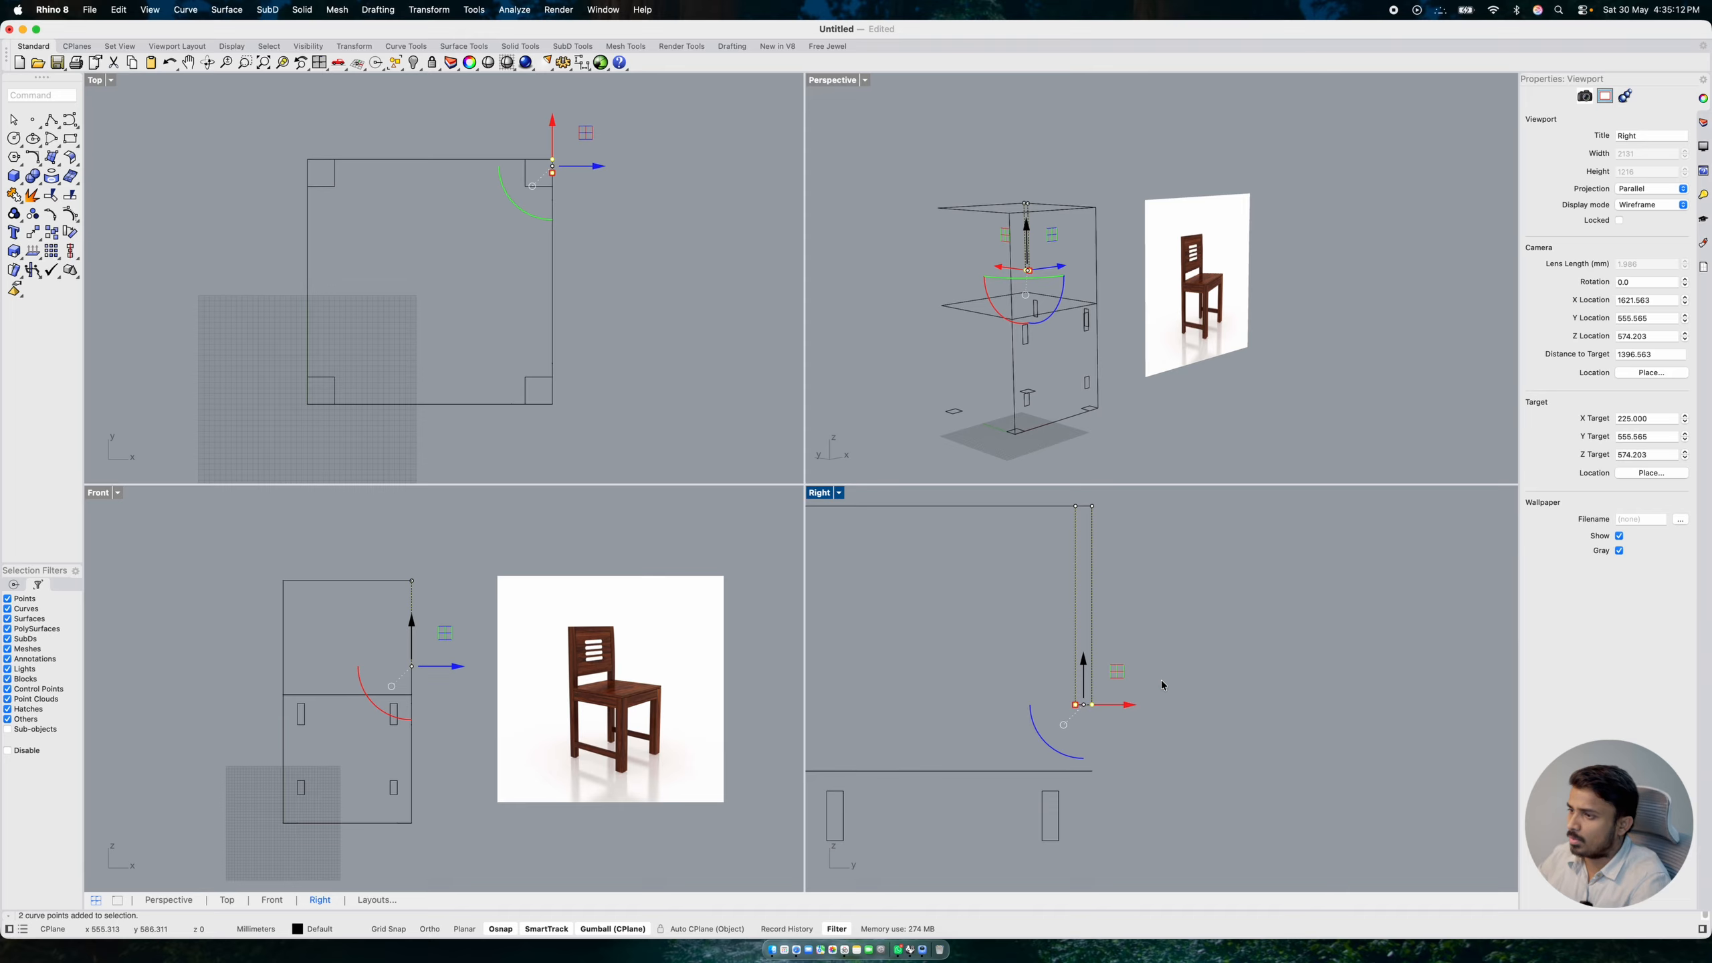
key(Escape)
scroll(1163, 675, down, 3)
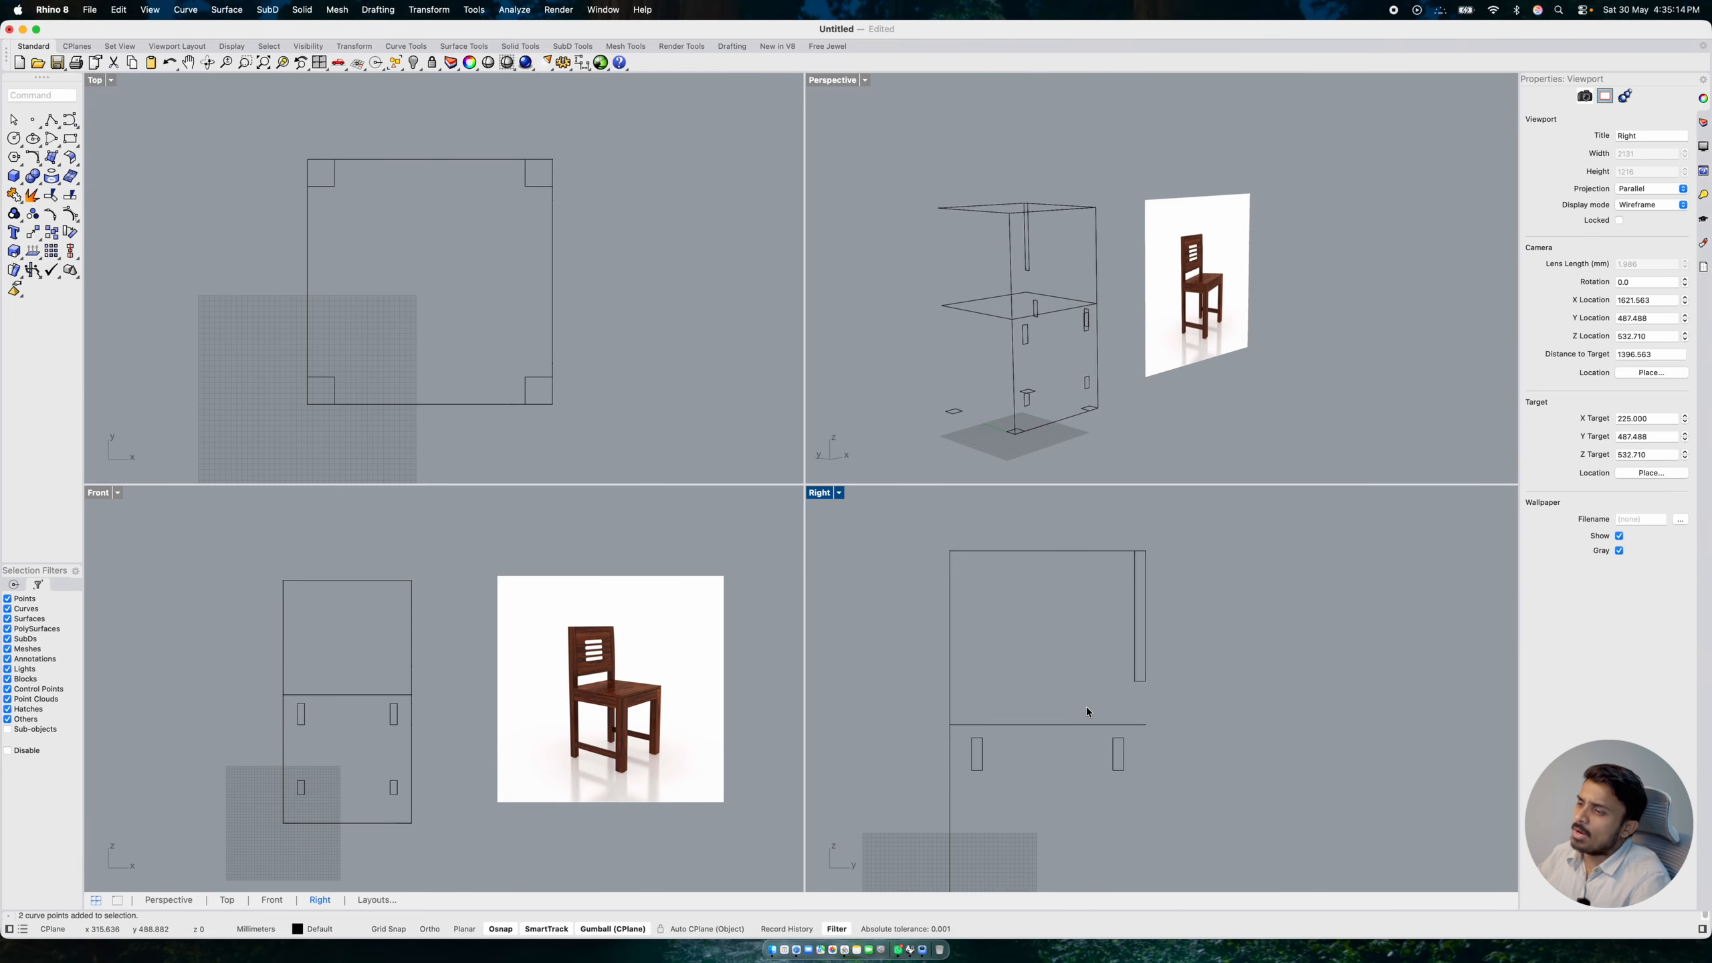
- Compare the chair's backrest and rails in the reference image with the profile curves from several angles
right_drag(1089, 708, 1142, 650)
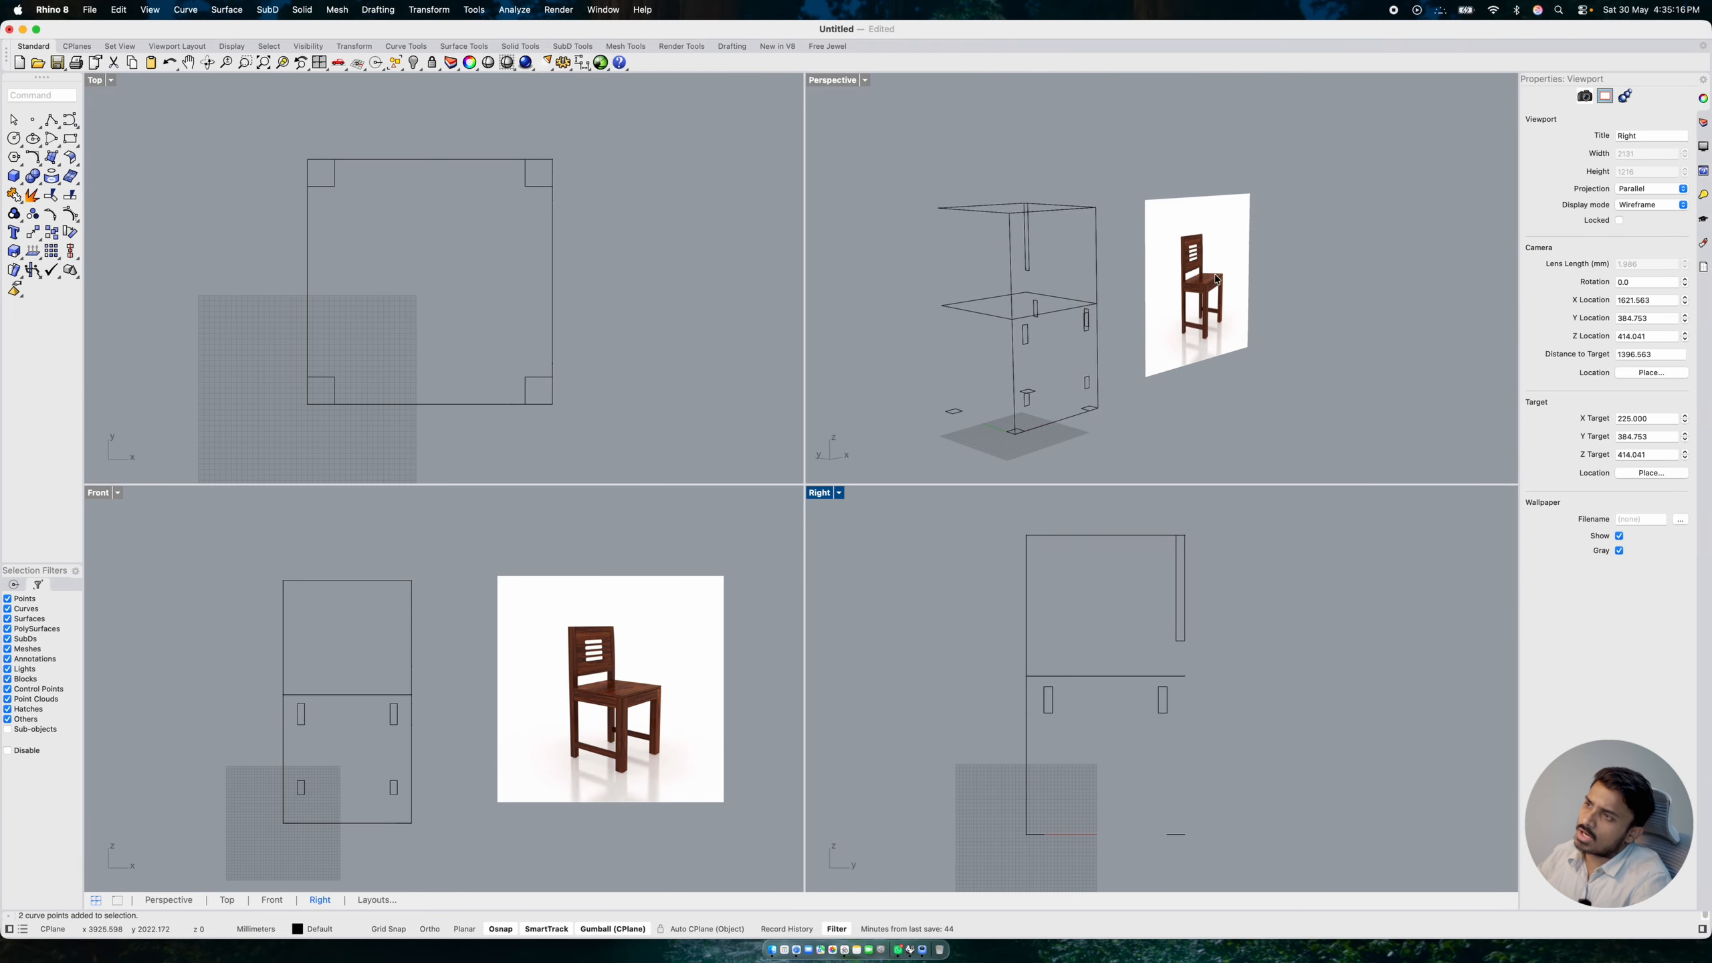
scroll(1235, 335, up, 5)
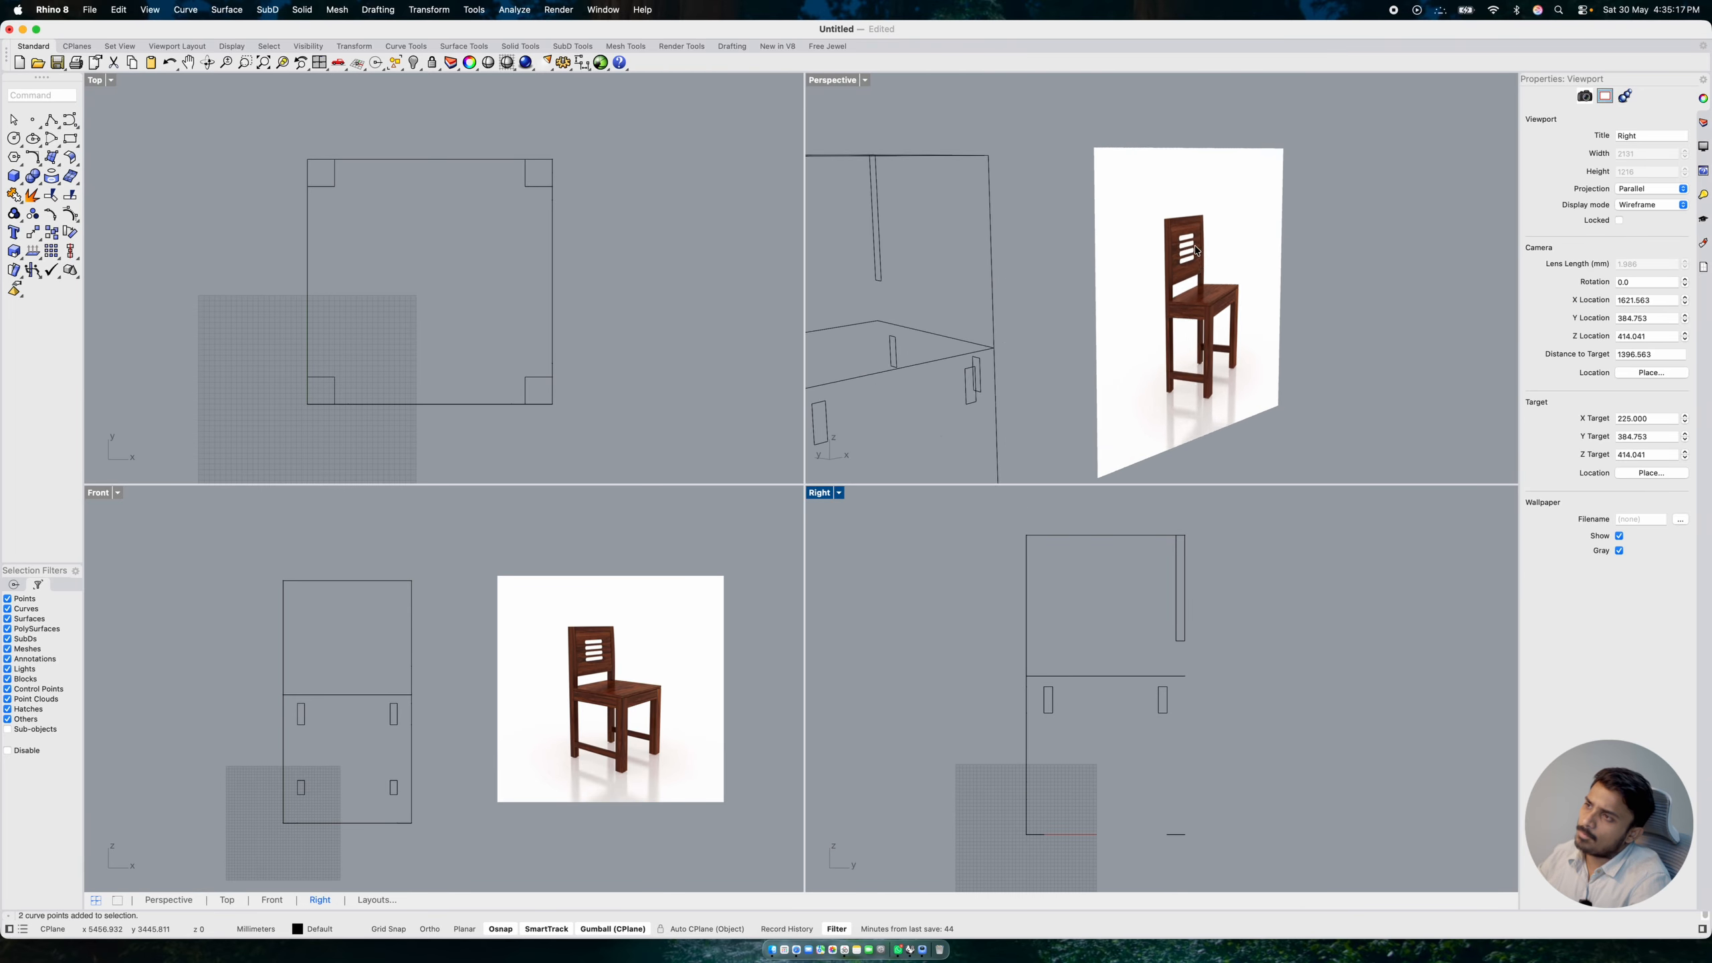
click(1179, 633)
click(1051, 713)
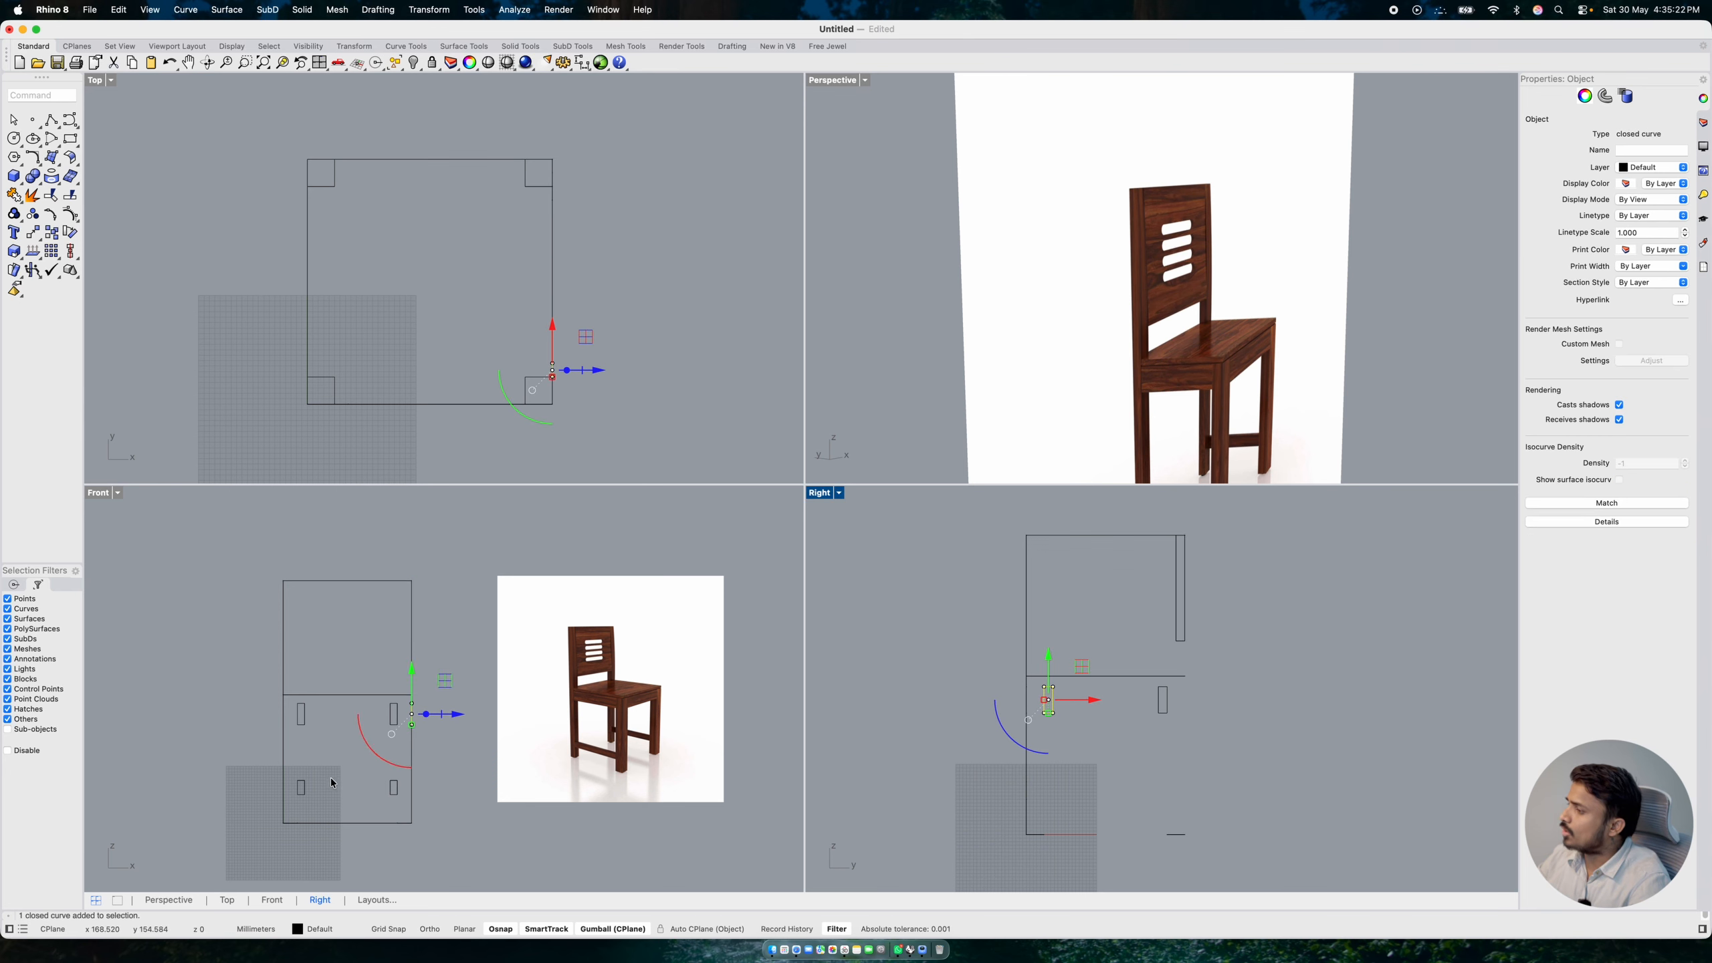
scroll(331, 778, up, 5)
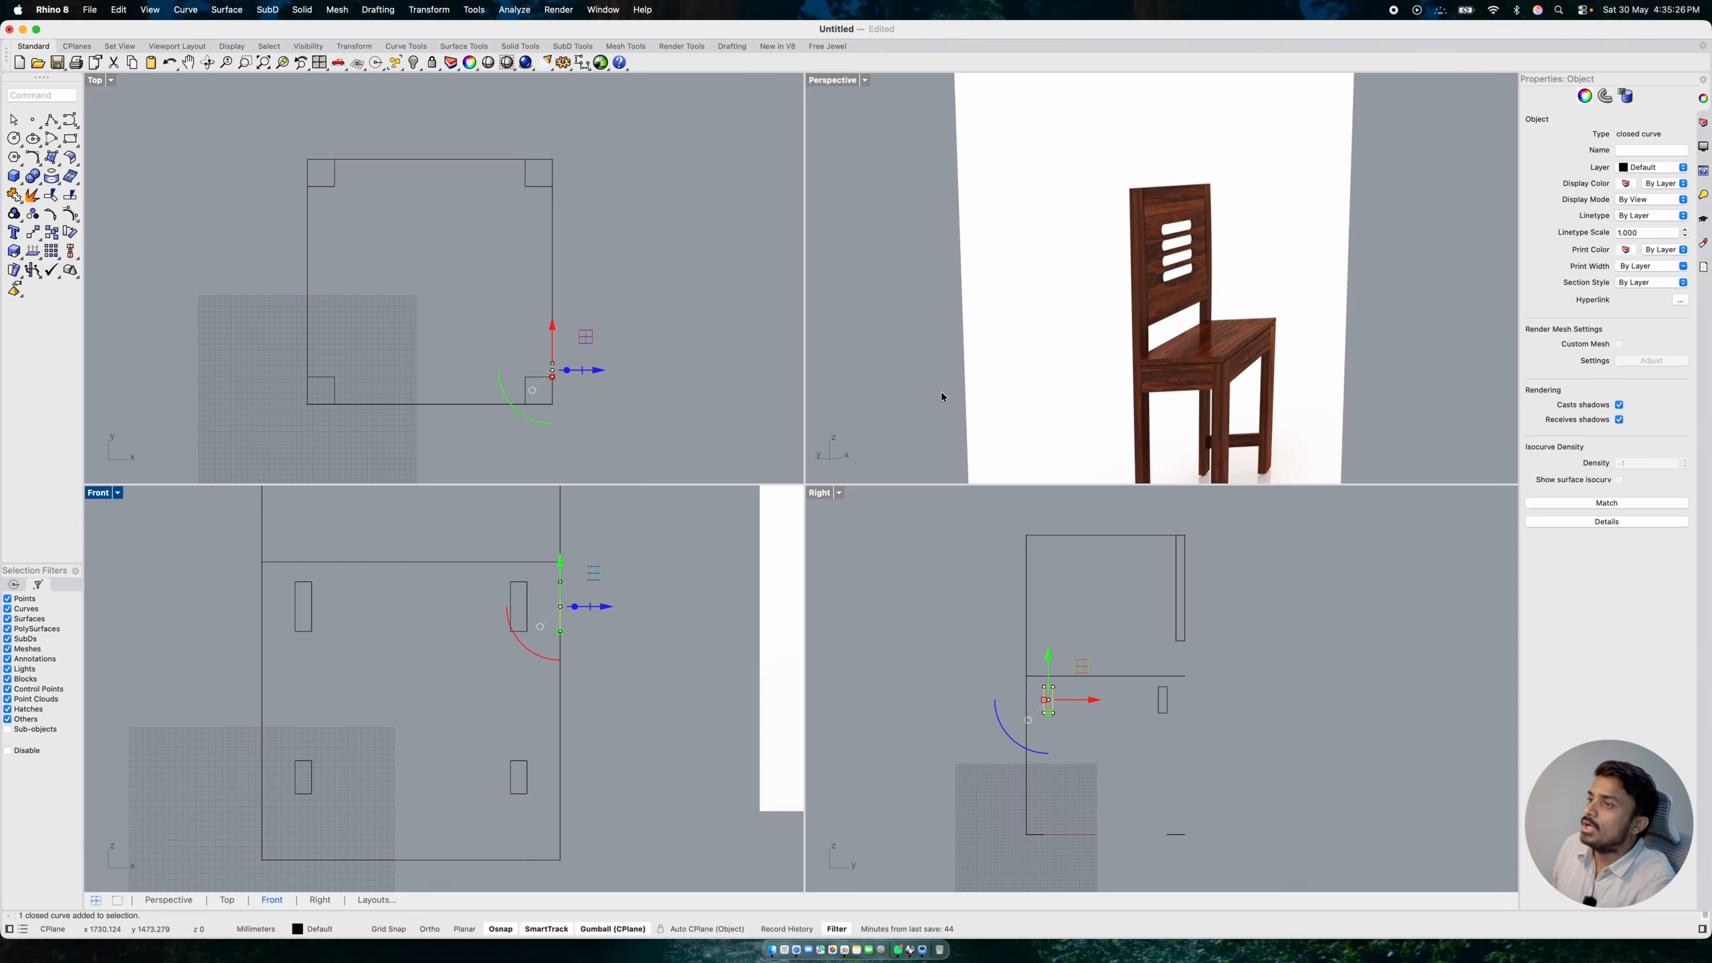
scroll(1030, 214, down, 6)
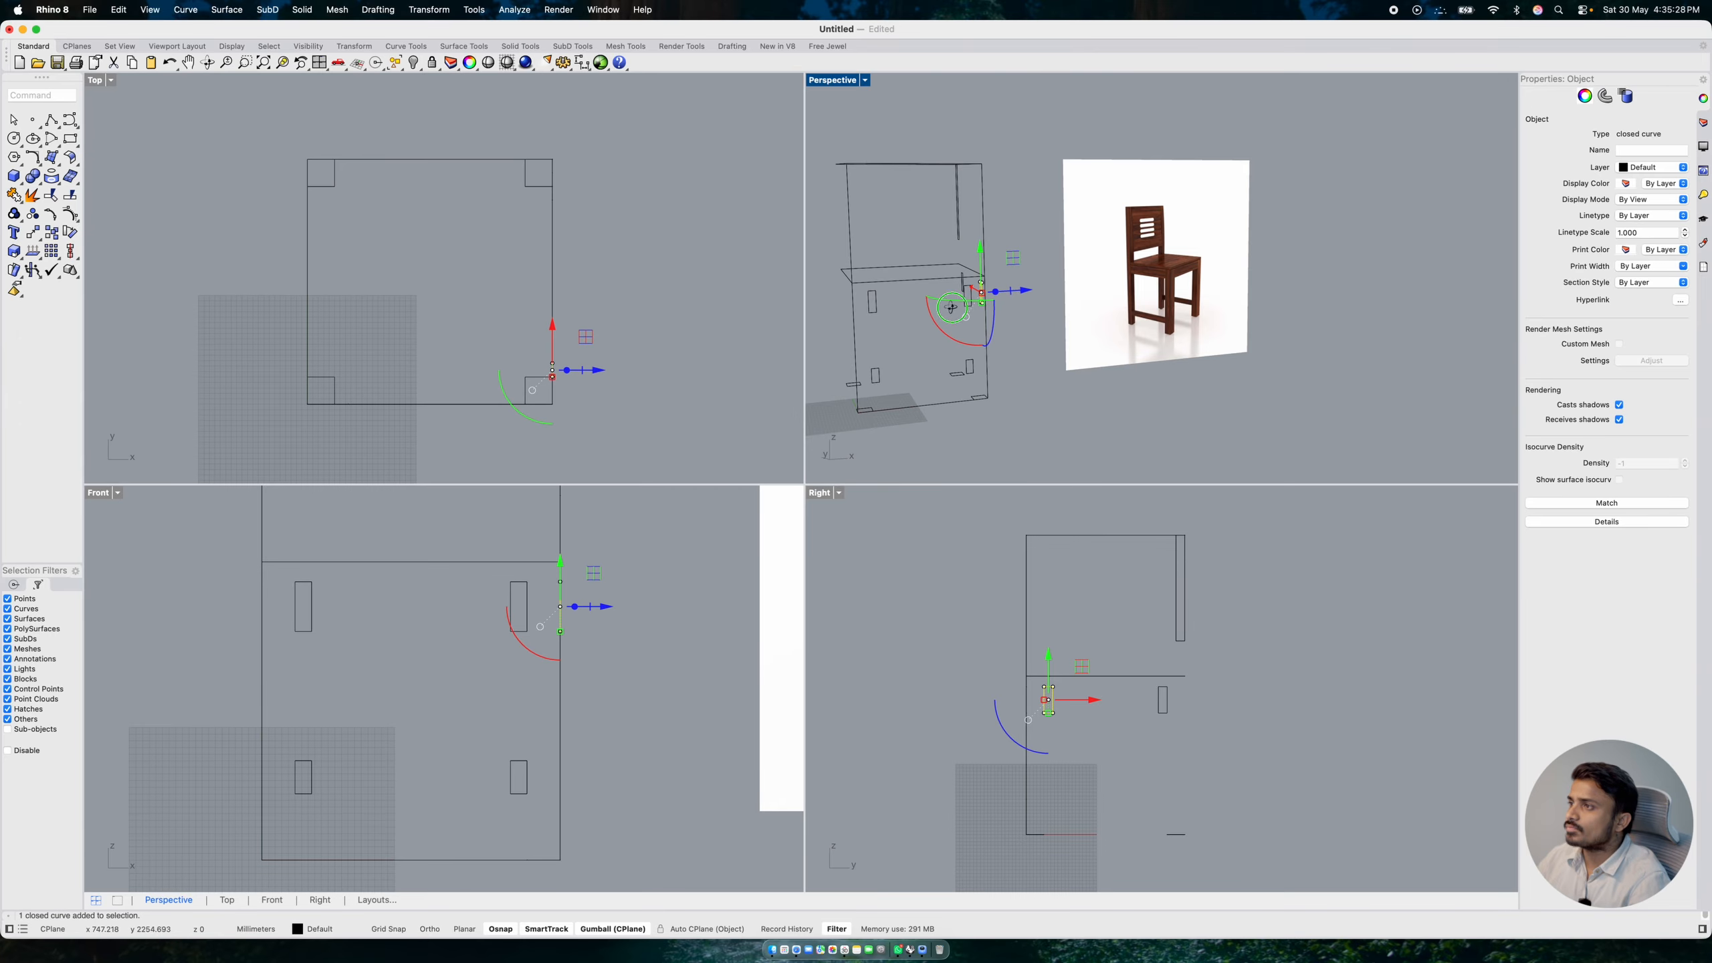
scroll(1154, 260, up, 4)
scroll(1078, 270, down, 4)
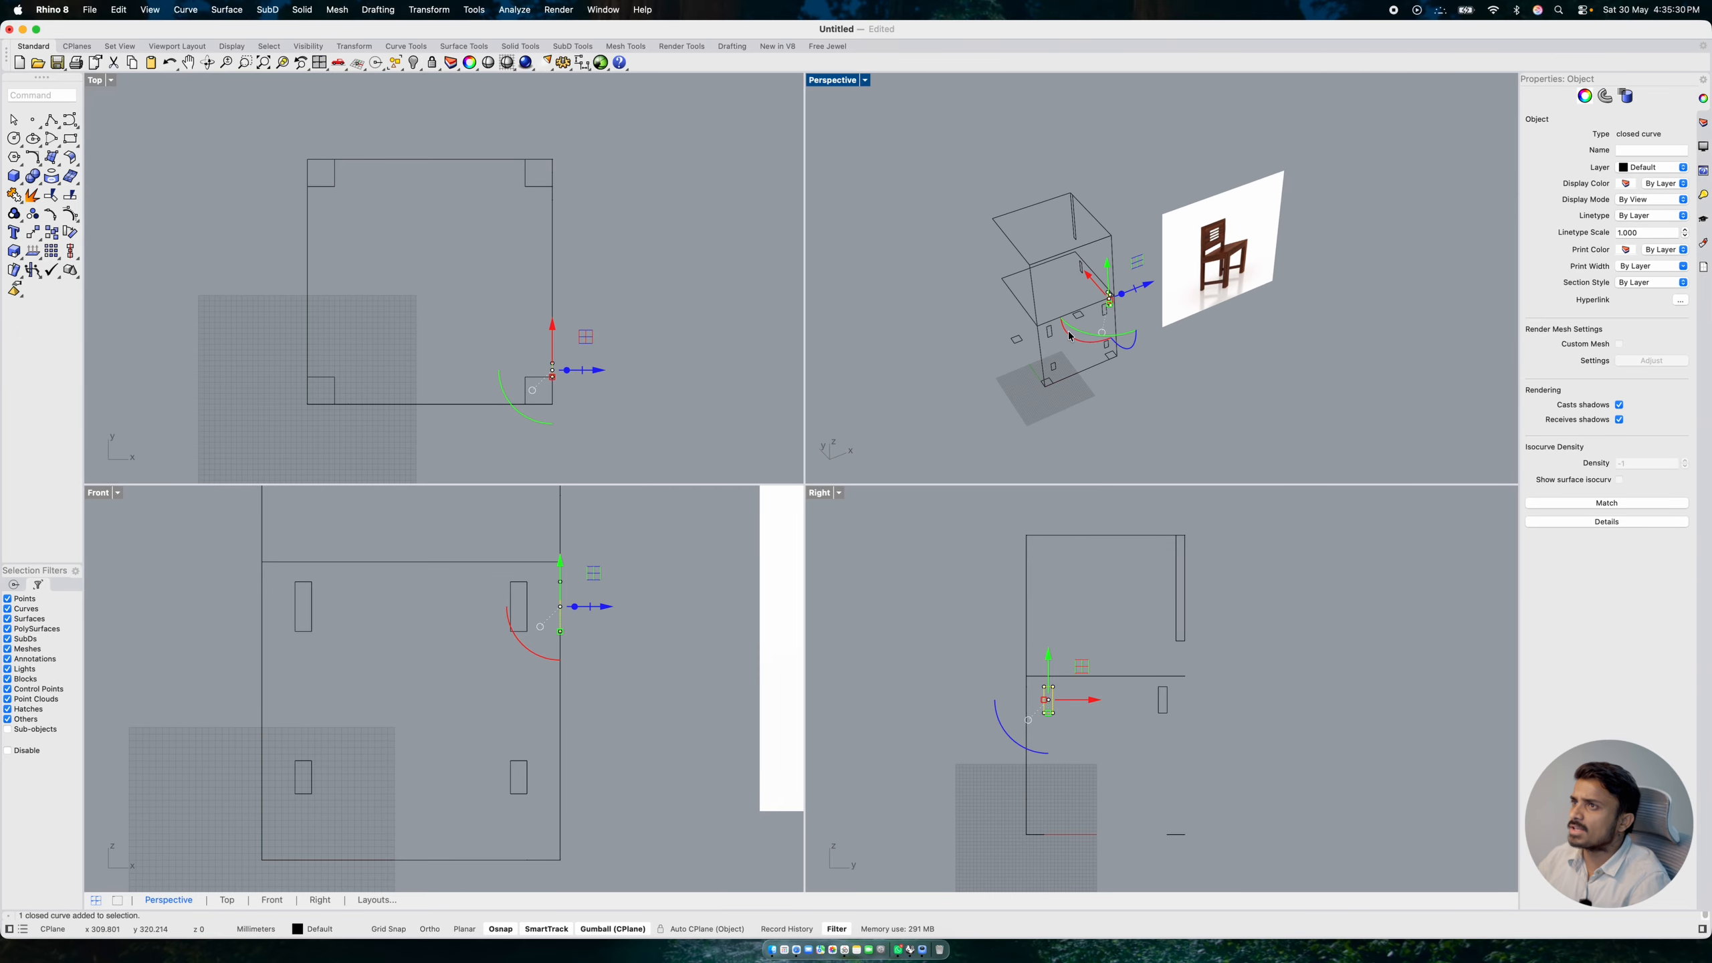
scroll(1030, 276, up, 1)
scroll(1030, 277, up, 5)
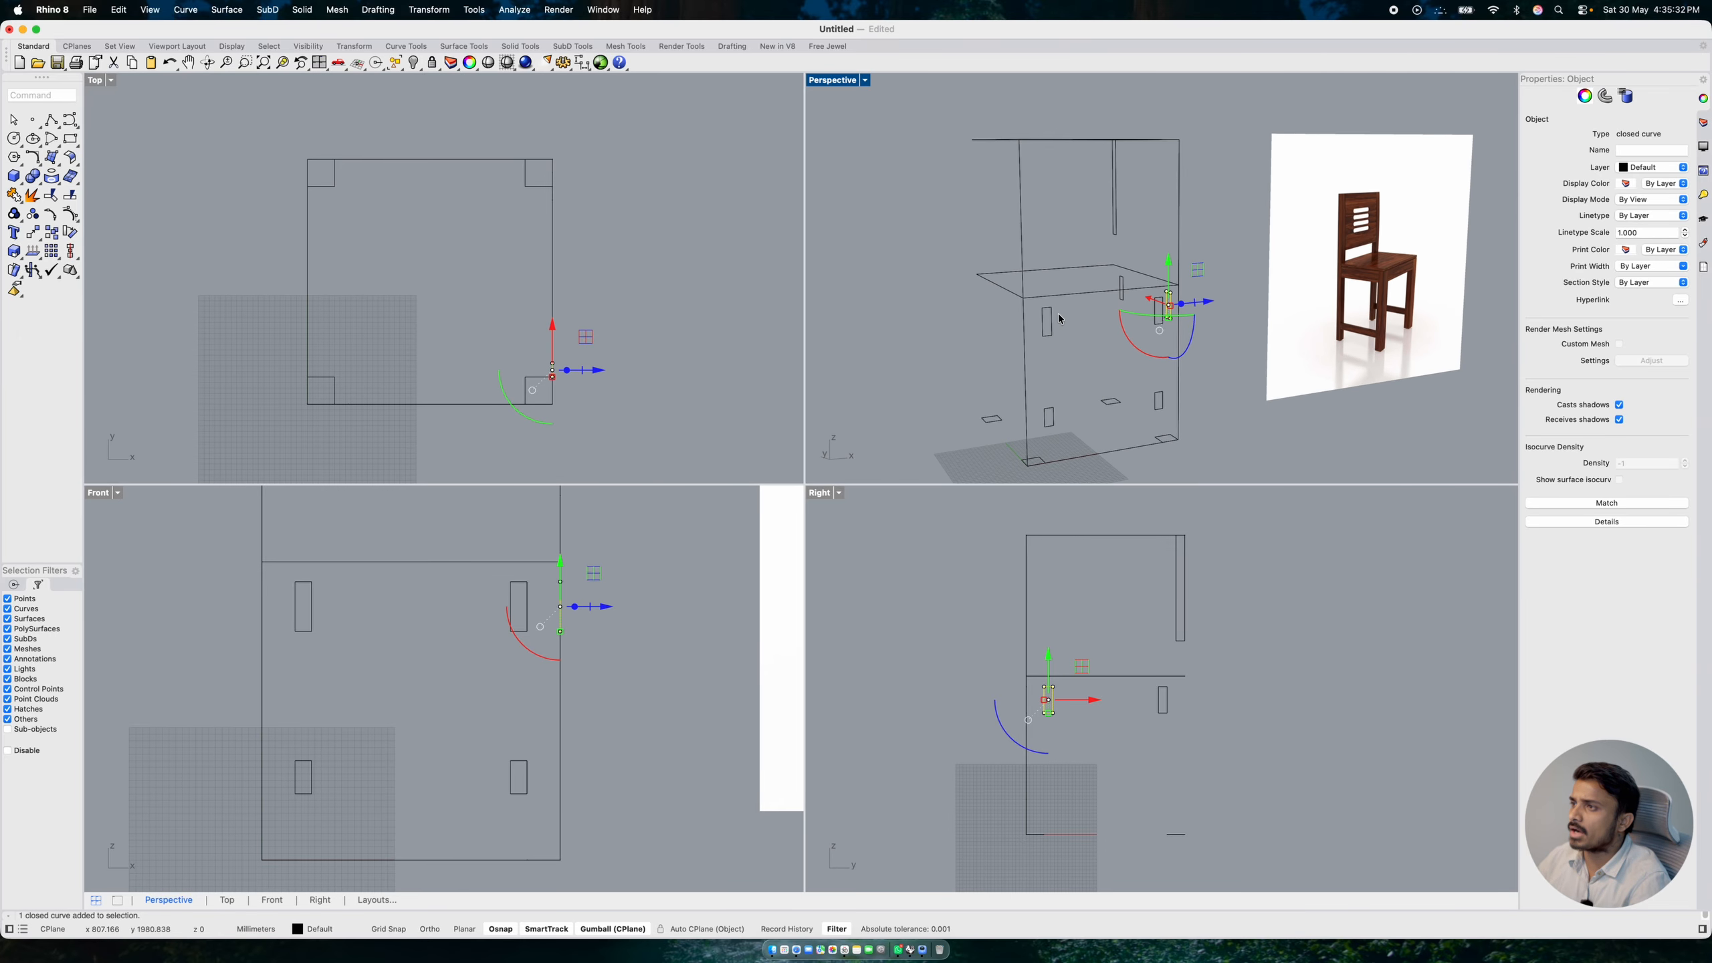
click(1070, 337)
scroll(1072, 337, down, 3)
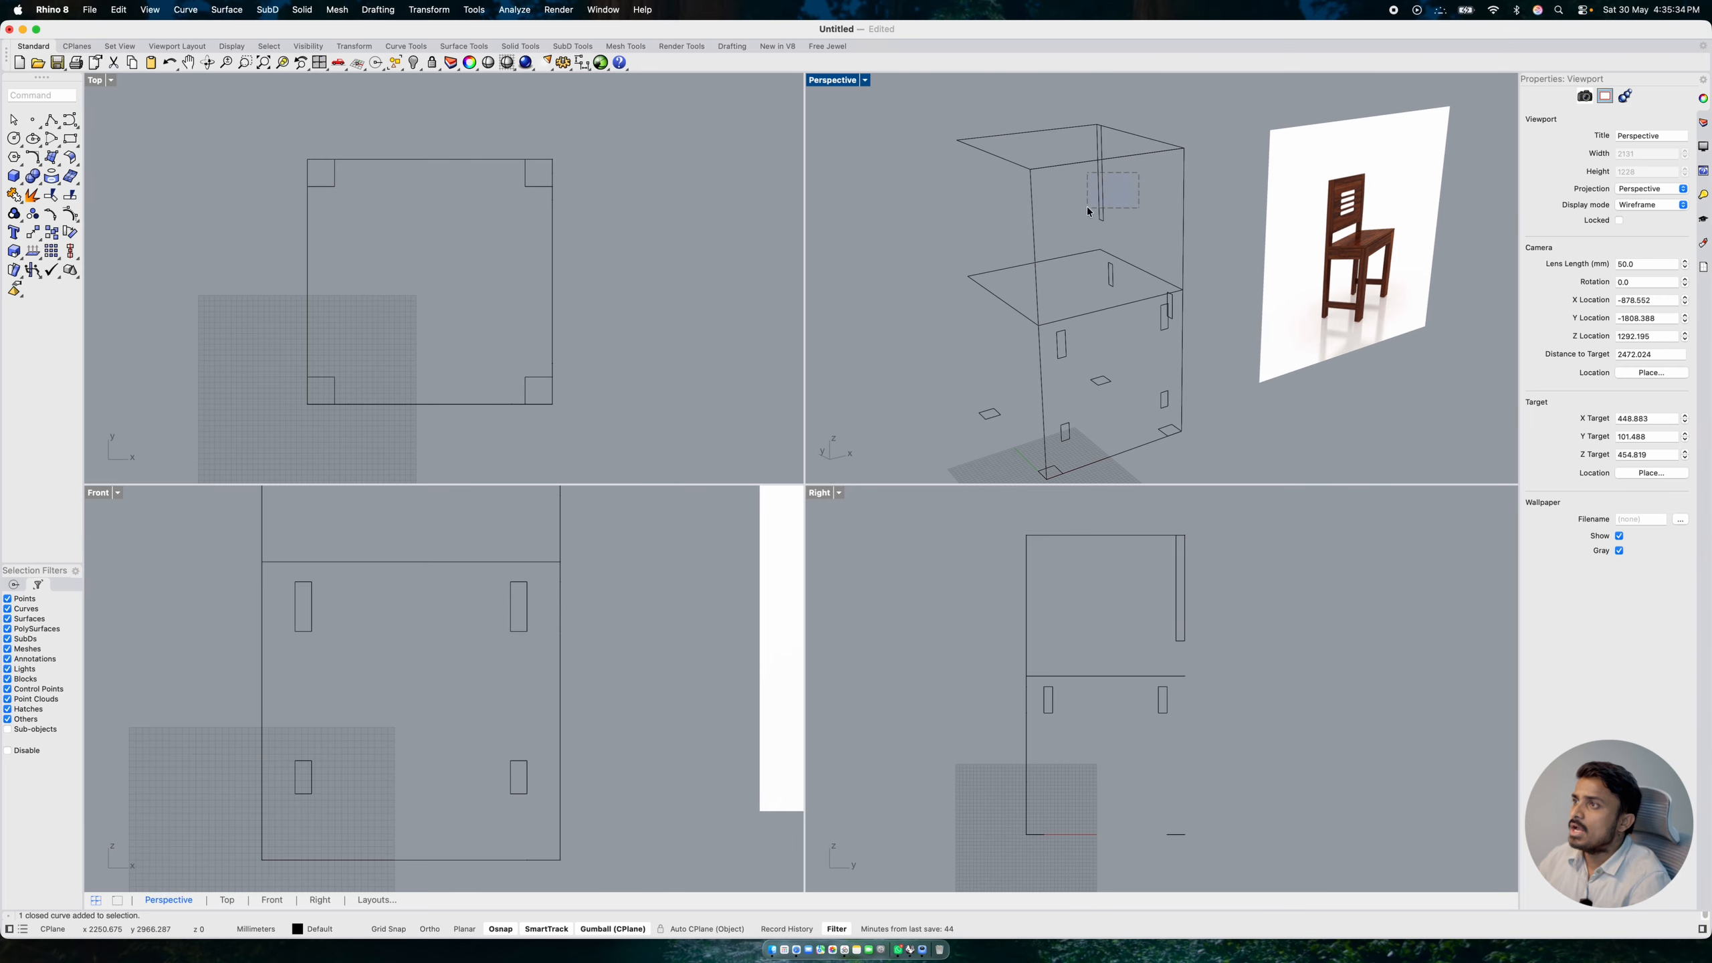
- Move the narrow backrest profile inward along X by one leg width, onto the inner edge of the rear corner leg
click(1095, 204)
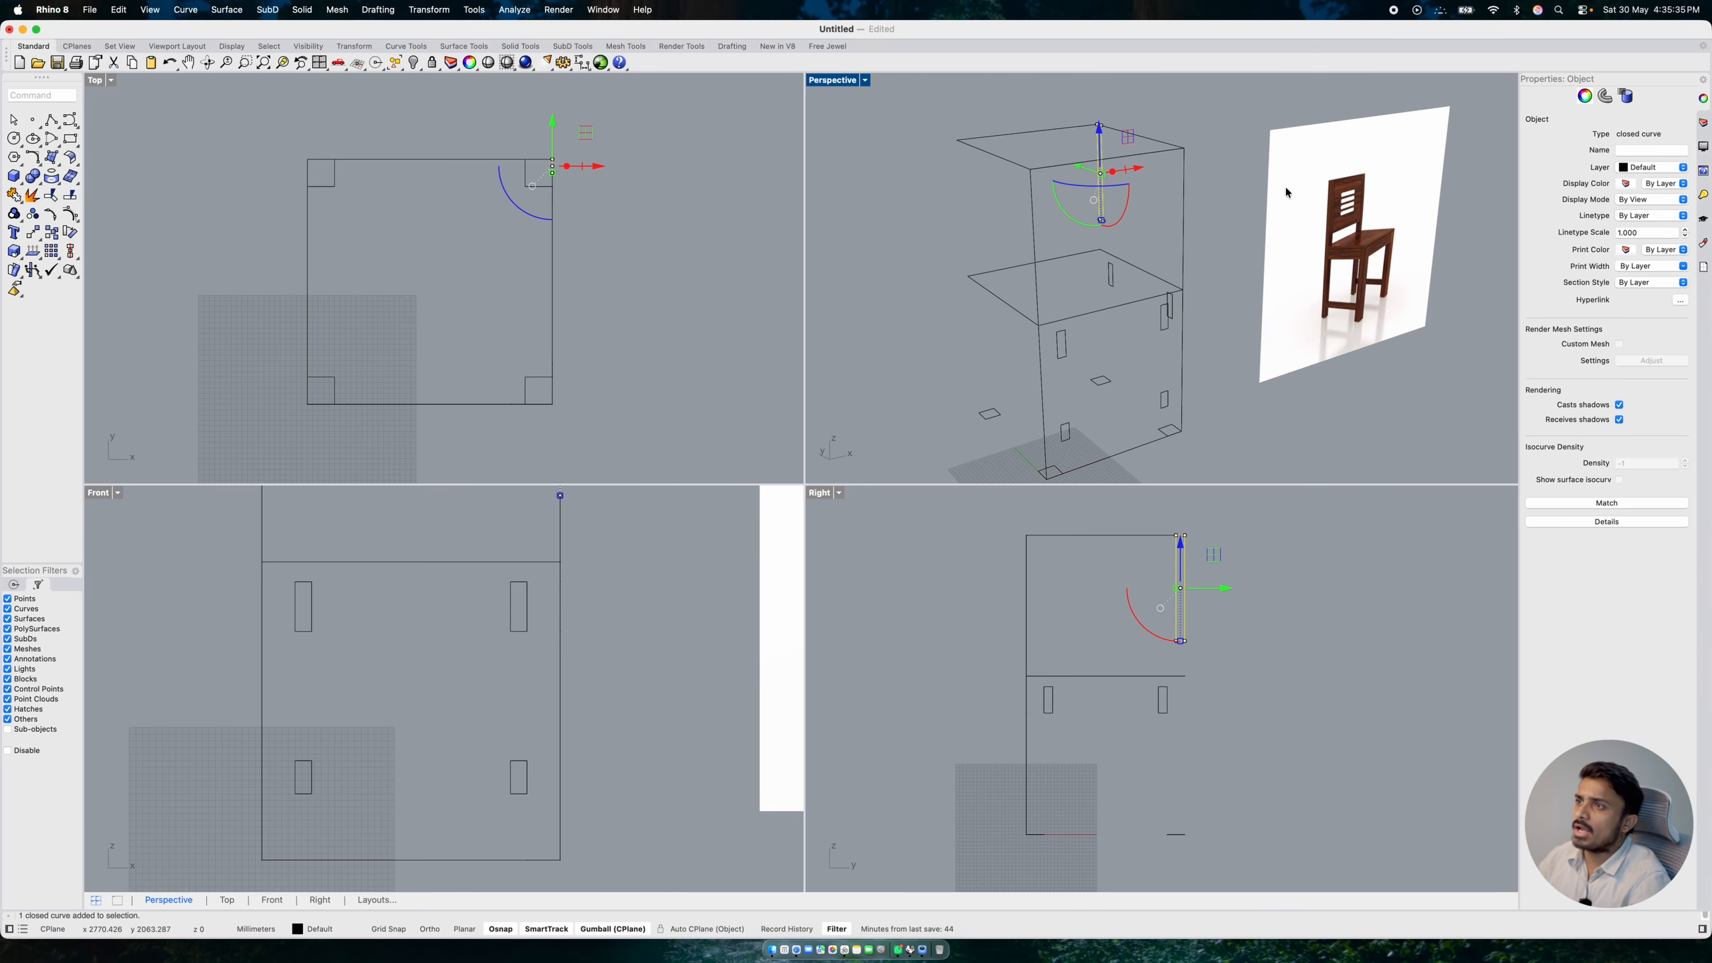
click(1133, 170)
text(-5)
key(Return)
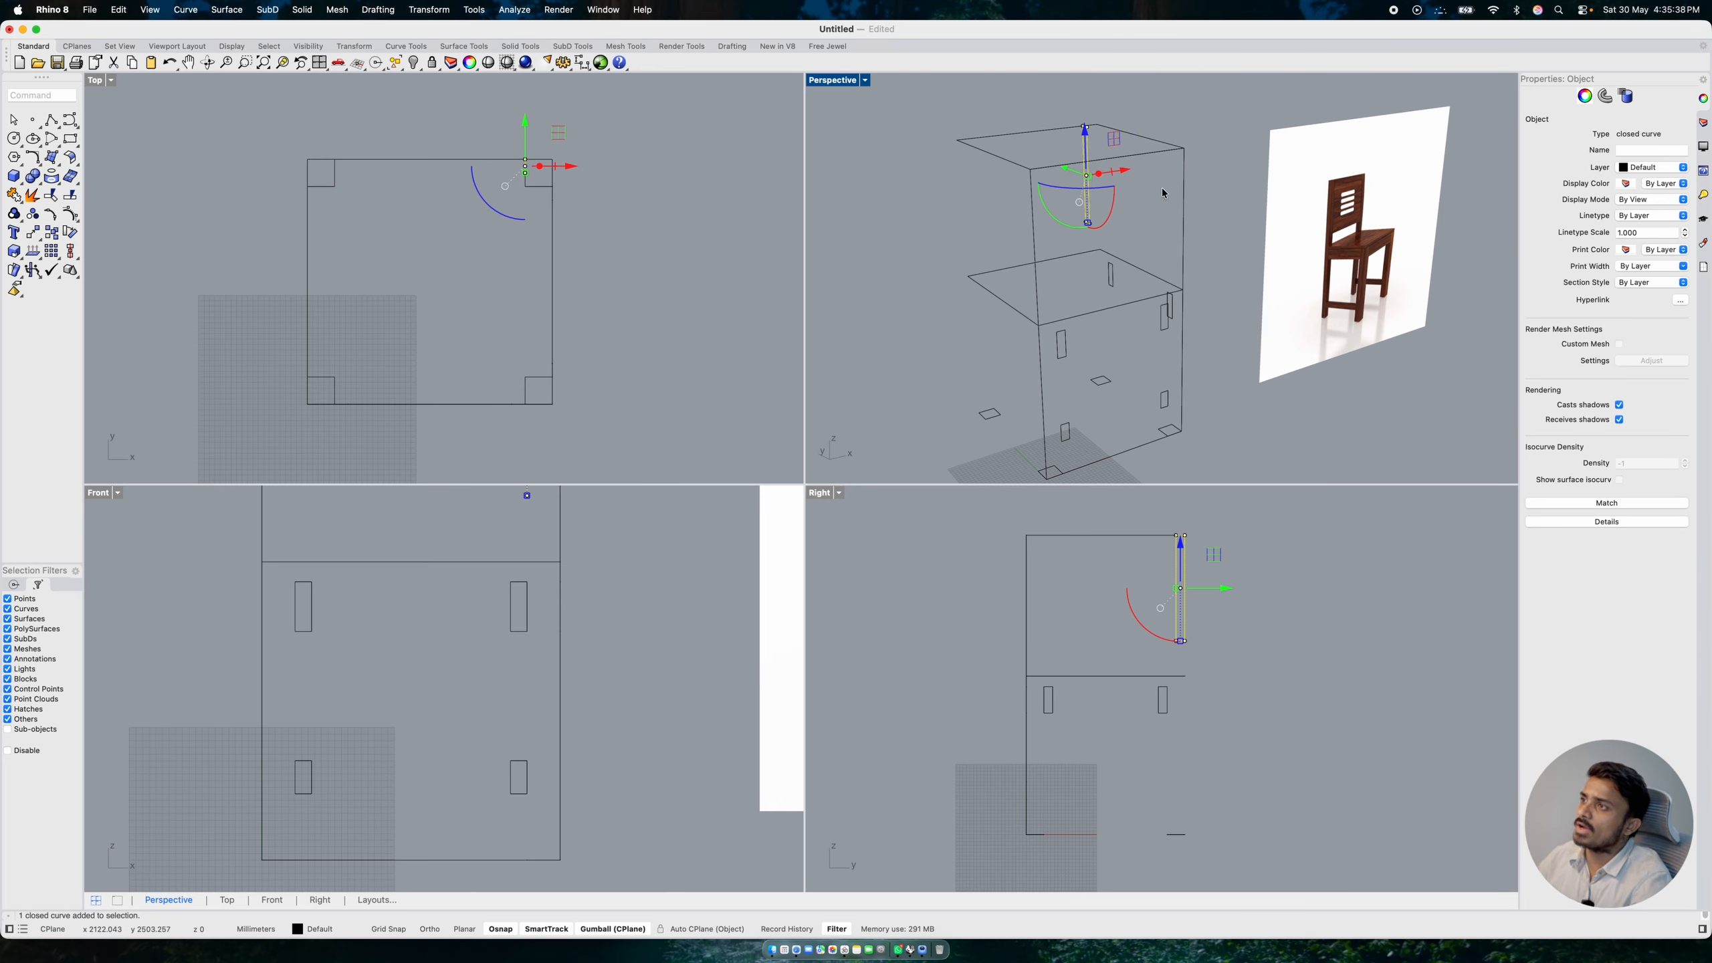
click(1192, 194)
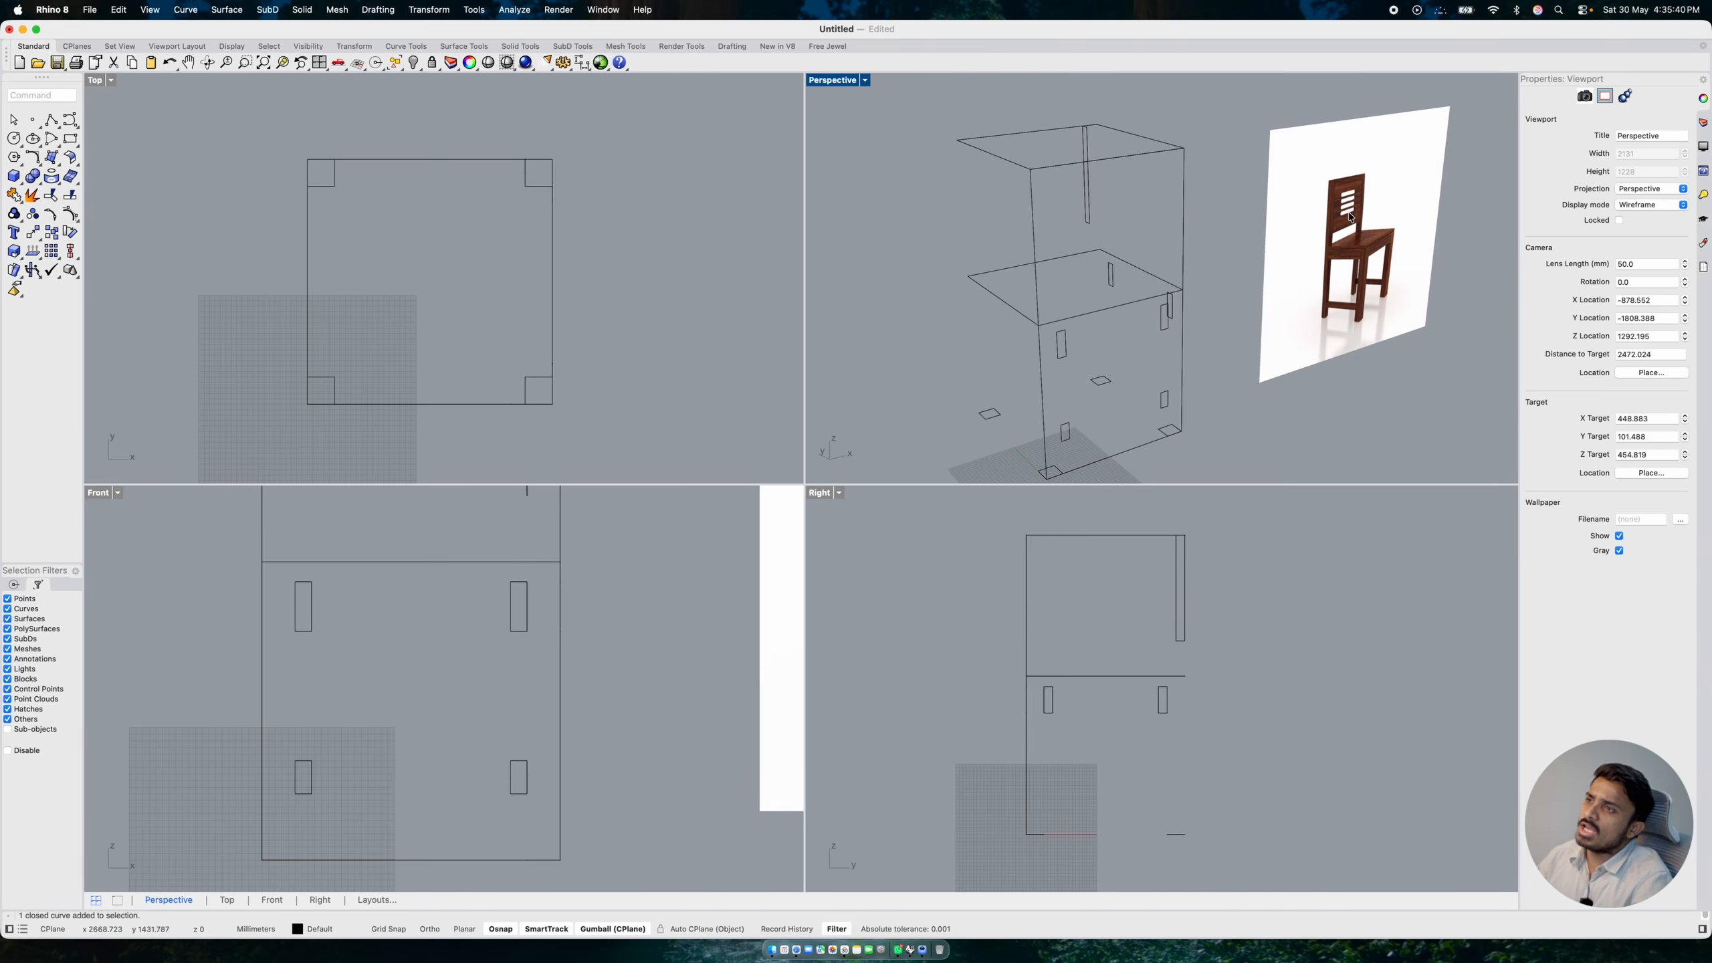
- Examine the slotted backrest panel and the overall chair frame in the Front view's reference image
scroll(1352, 218, up, 2)
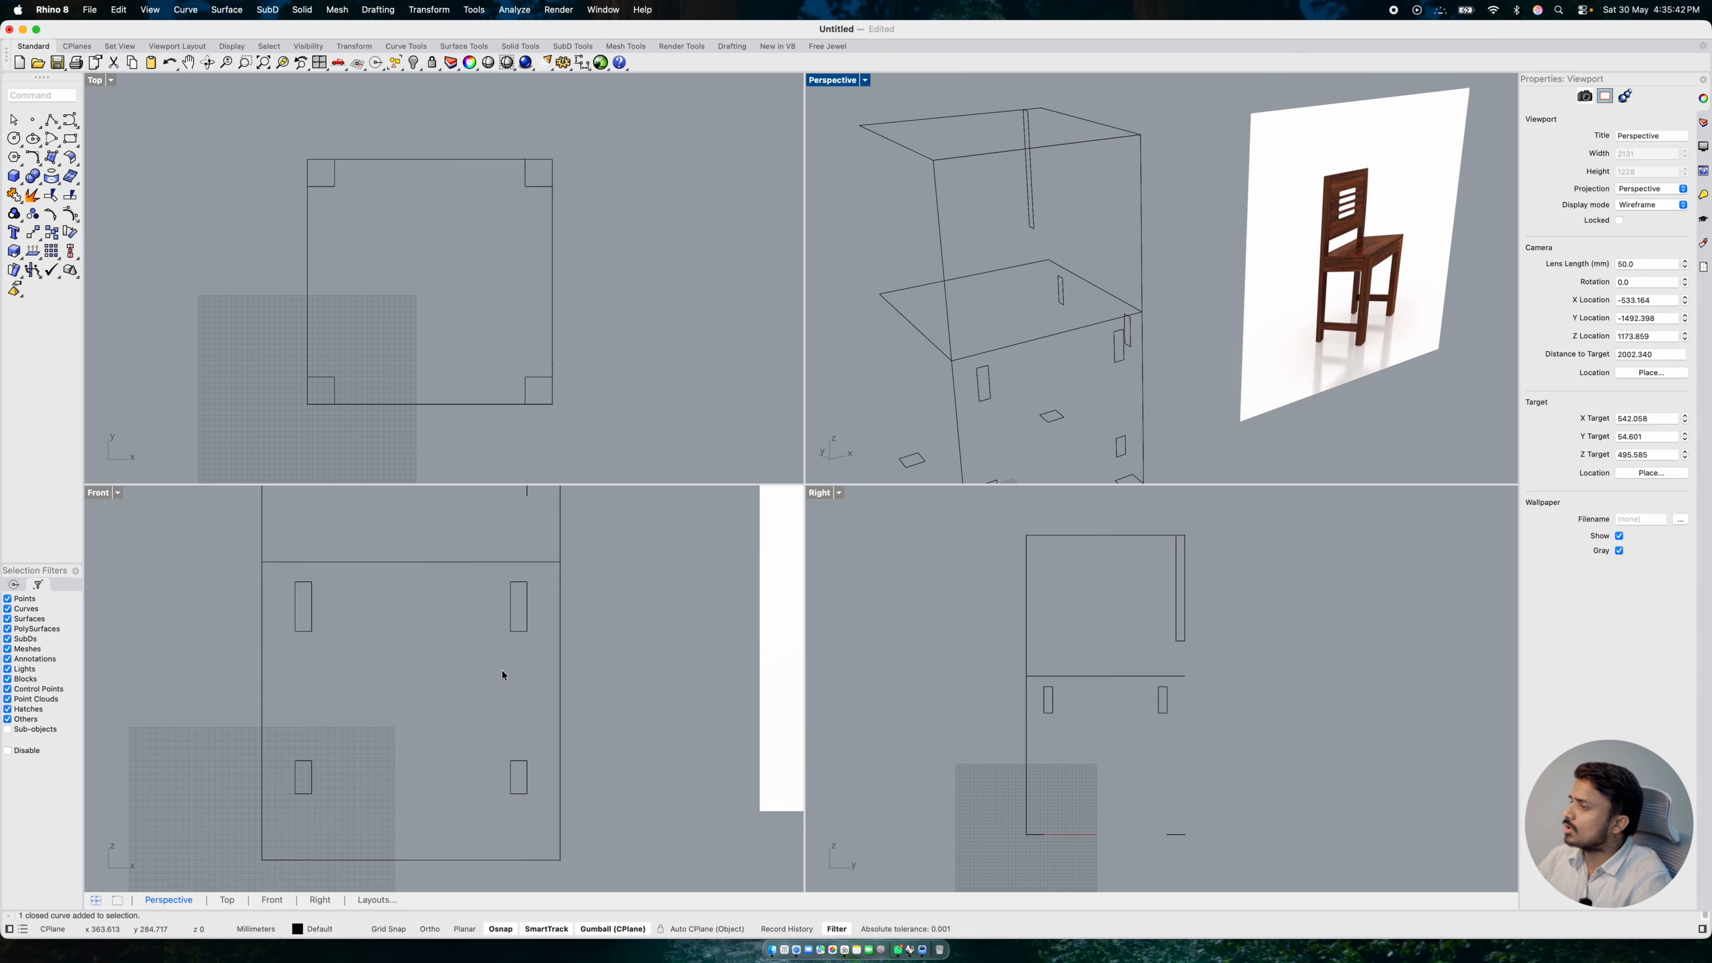
scroll(501, 670, down, 10)
right_drag(511, 658, 345, 730)
scroll(506, 657, up, 20)
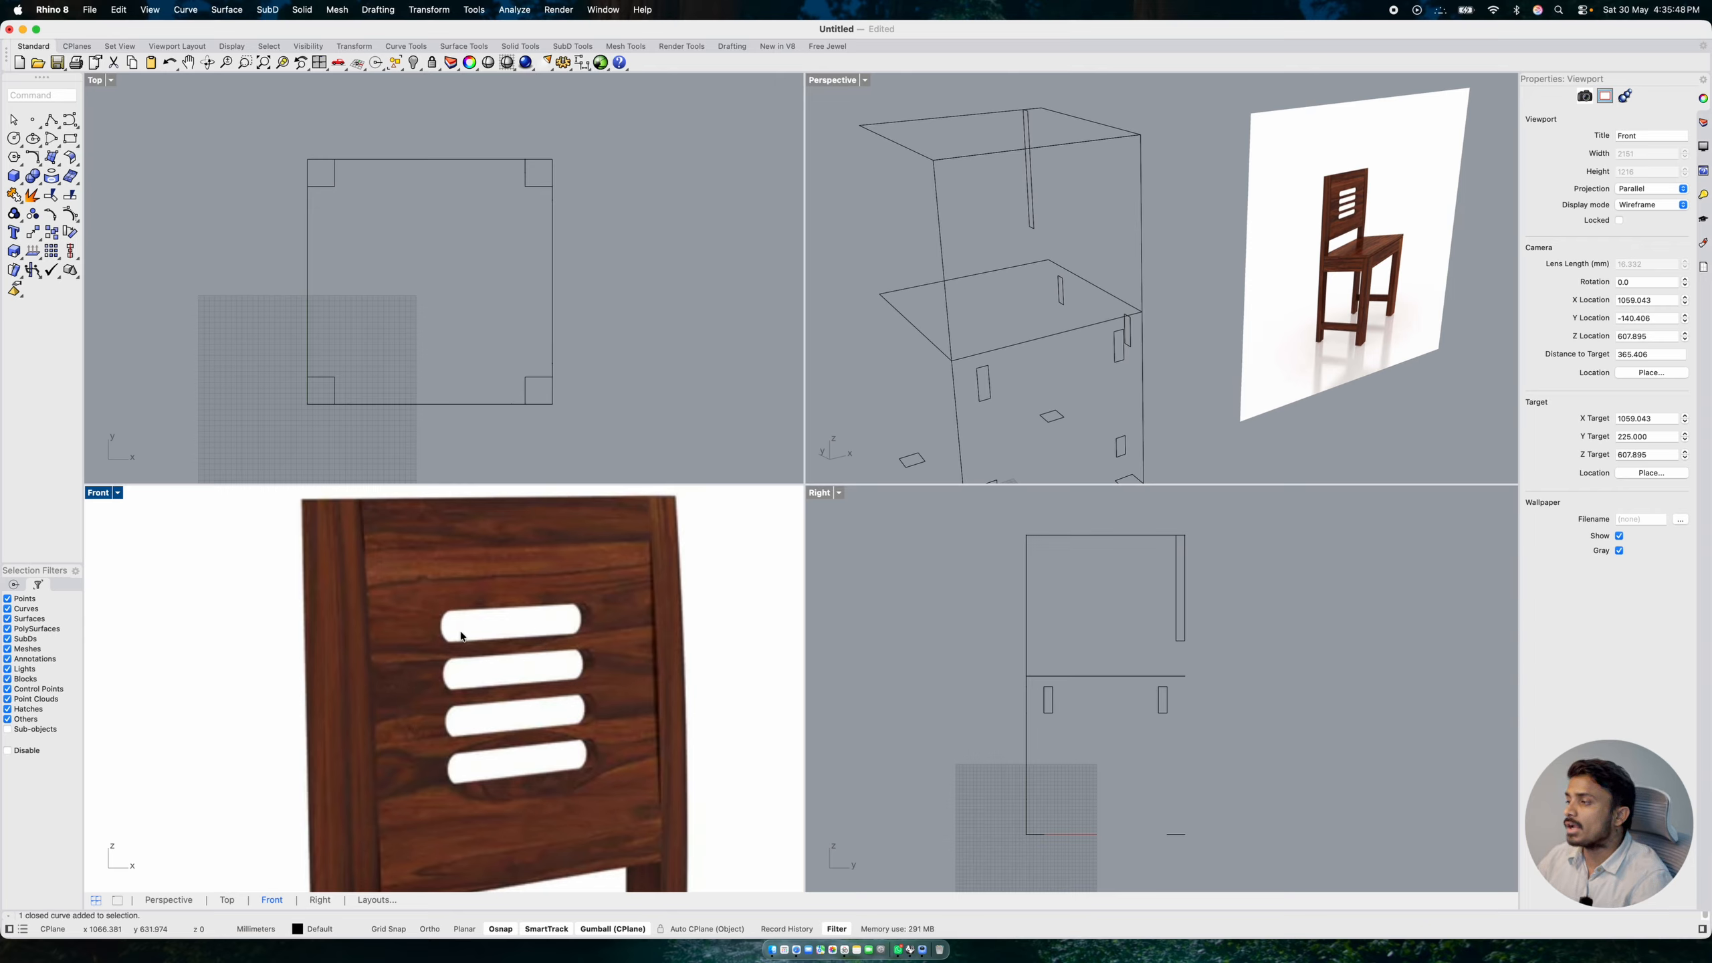
scroll(464, 637, down, 8)
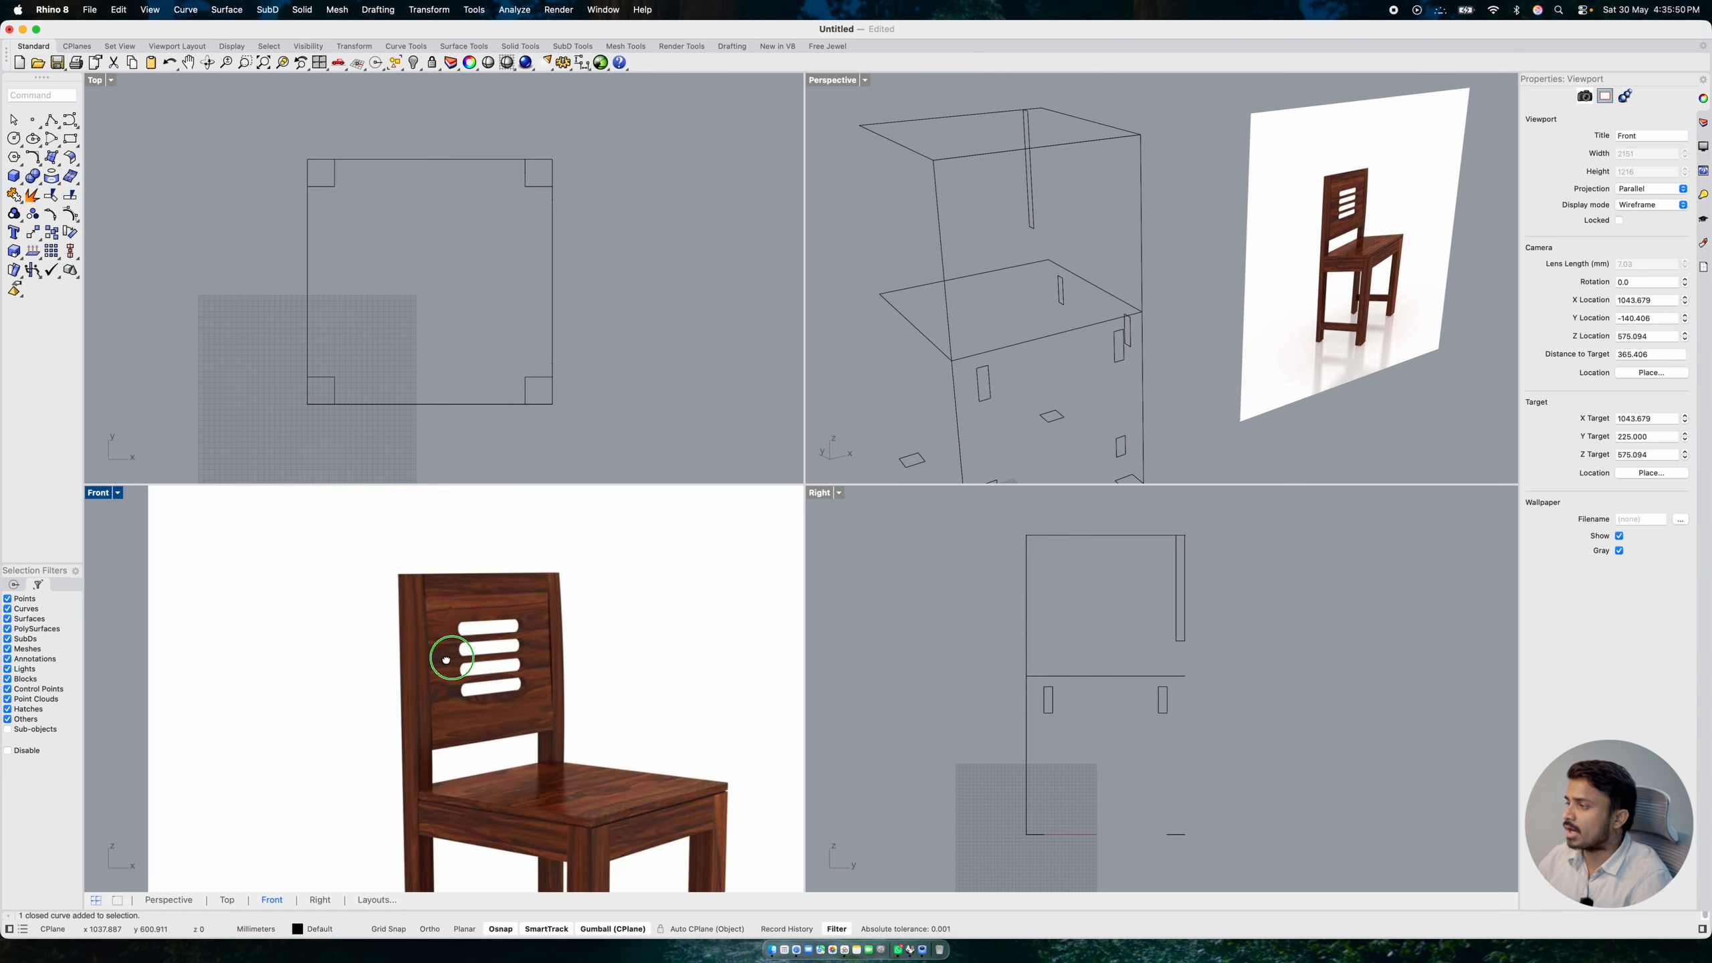
scroll(504, 693, down, 4)
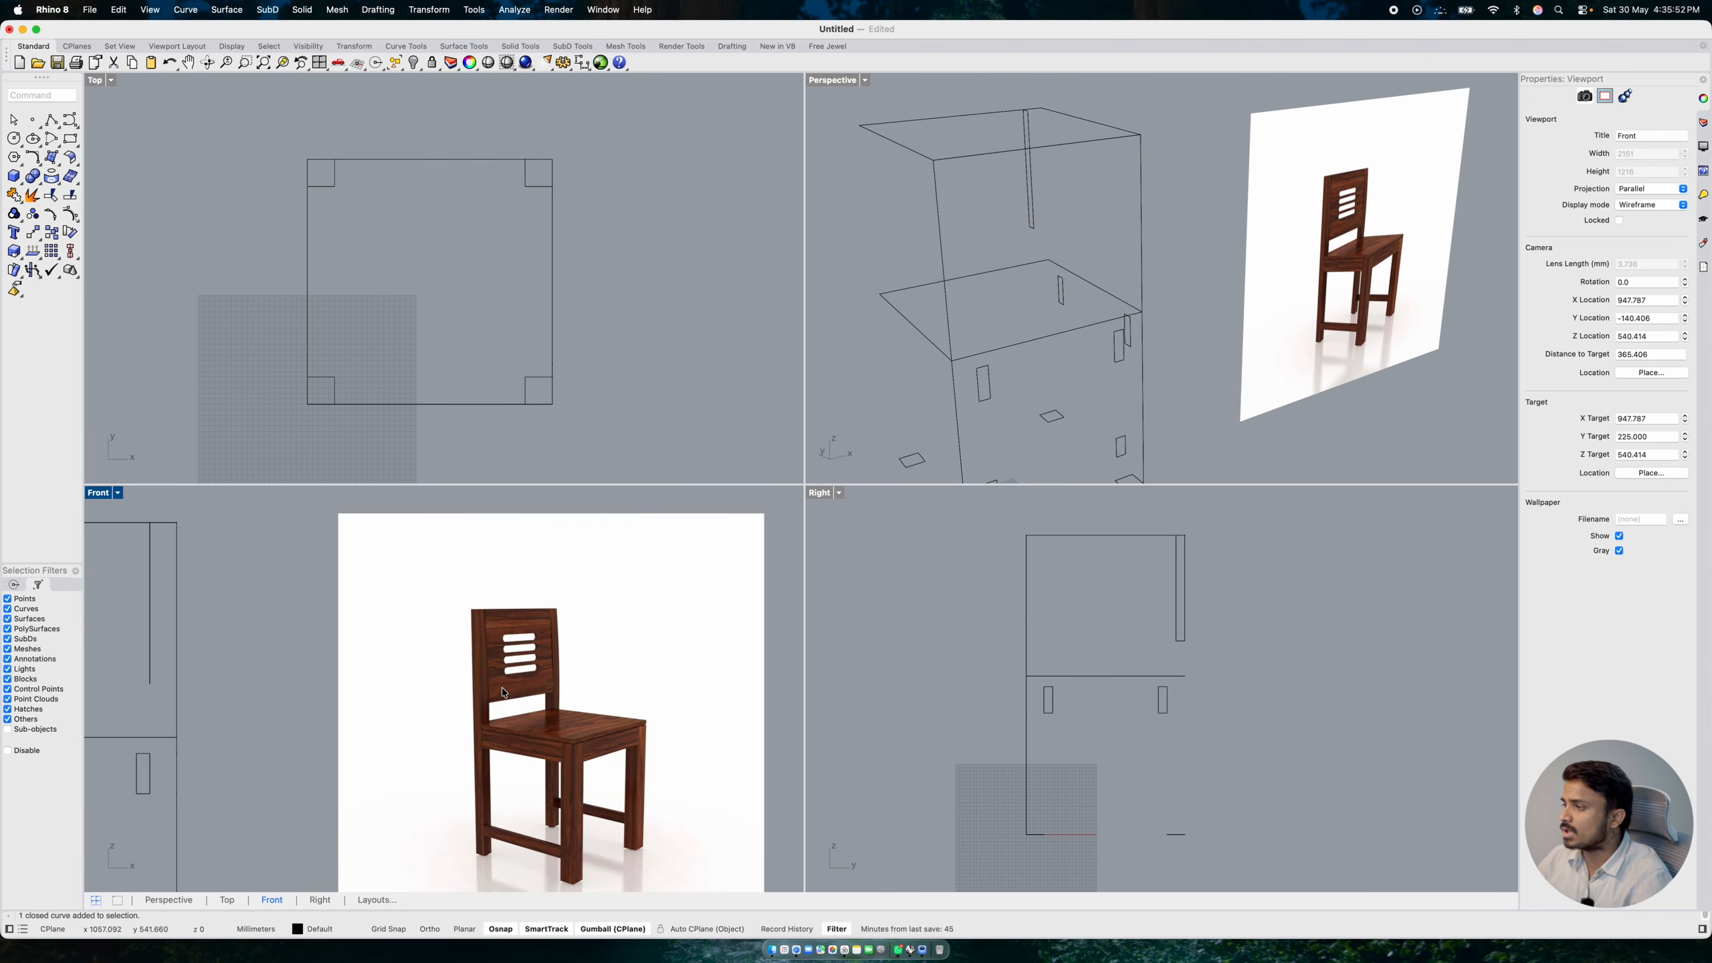
scroll(504, 693, down, 4)
right_drag(366, 748, 476, 721)
scroll(459, 696, up, 2)
scroll(1145, 232, down, 4)
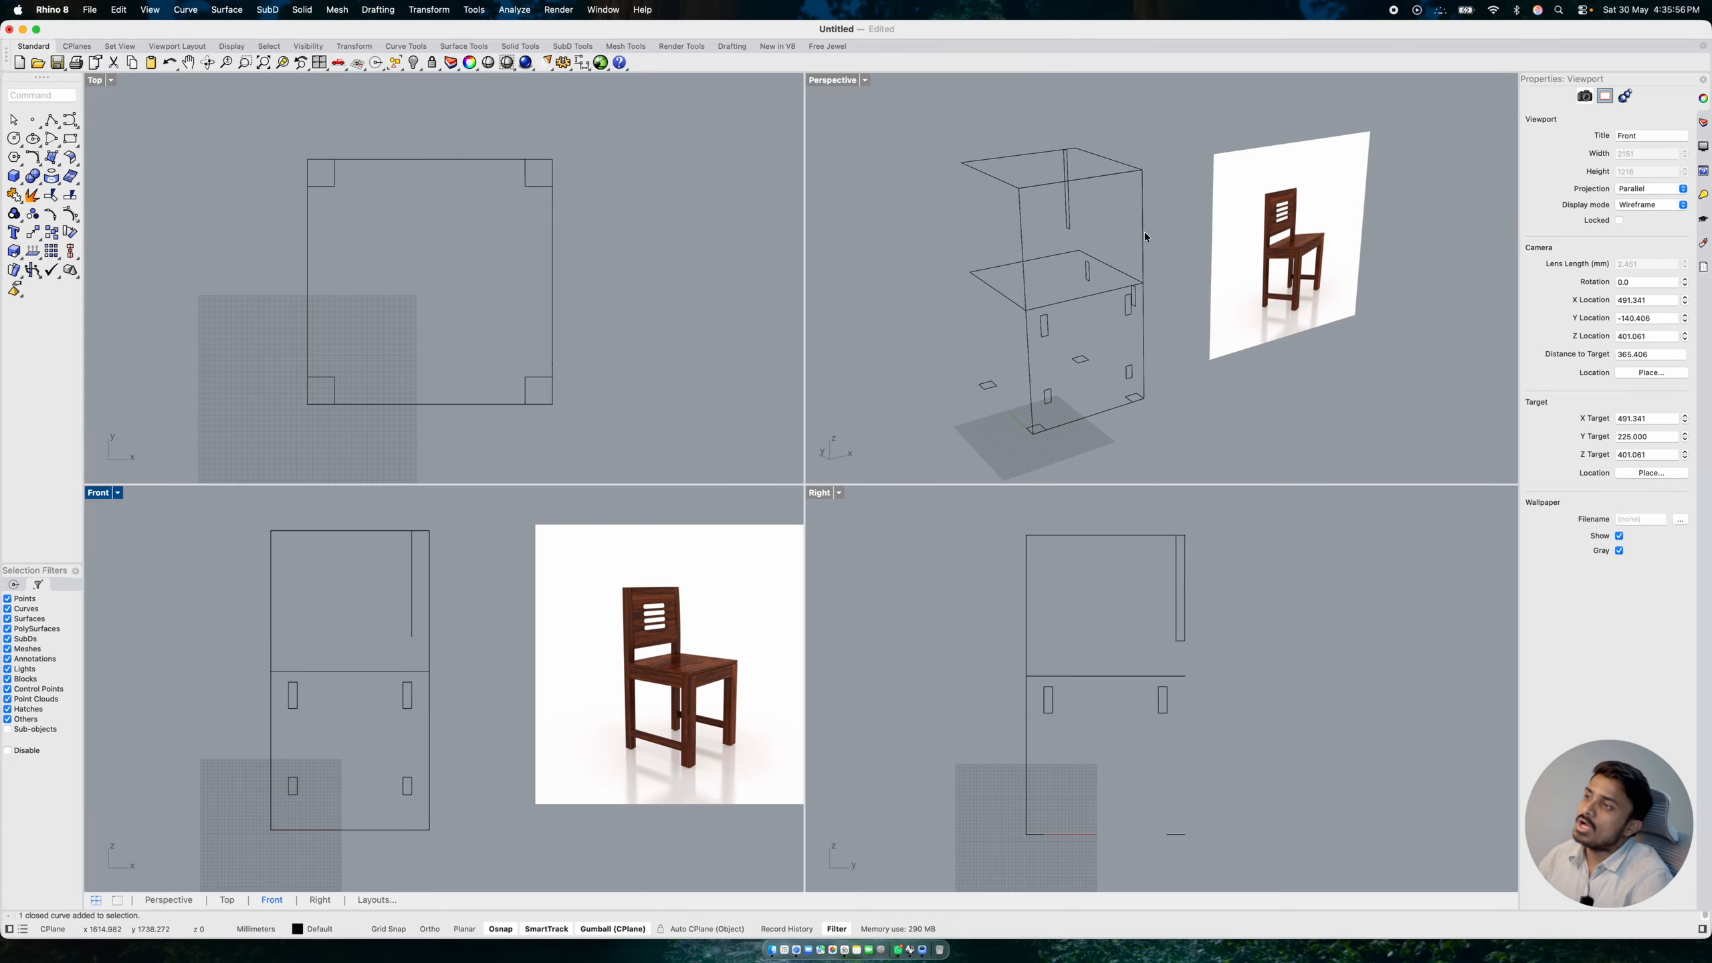
- Extrude the square seat curve 25 mm downward as a closed solid with ExtrudeCrv
right_drag(1132, 329, 1128, 324)
scroll(1065, 358, up, 2)
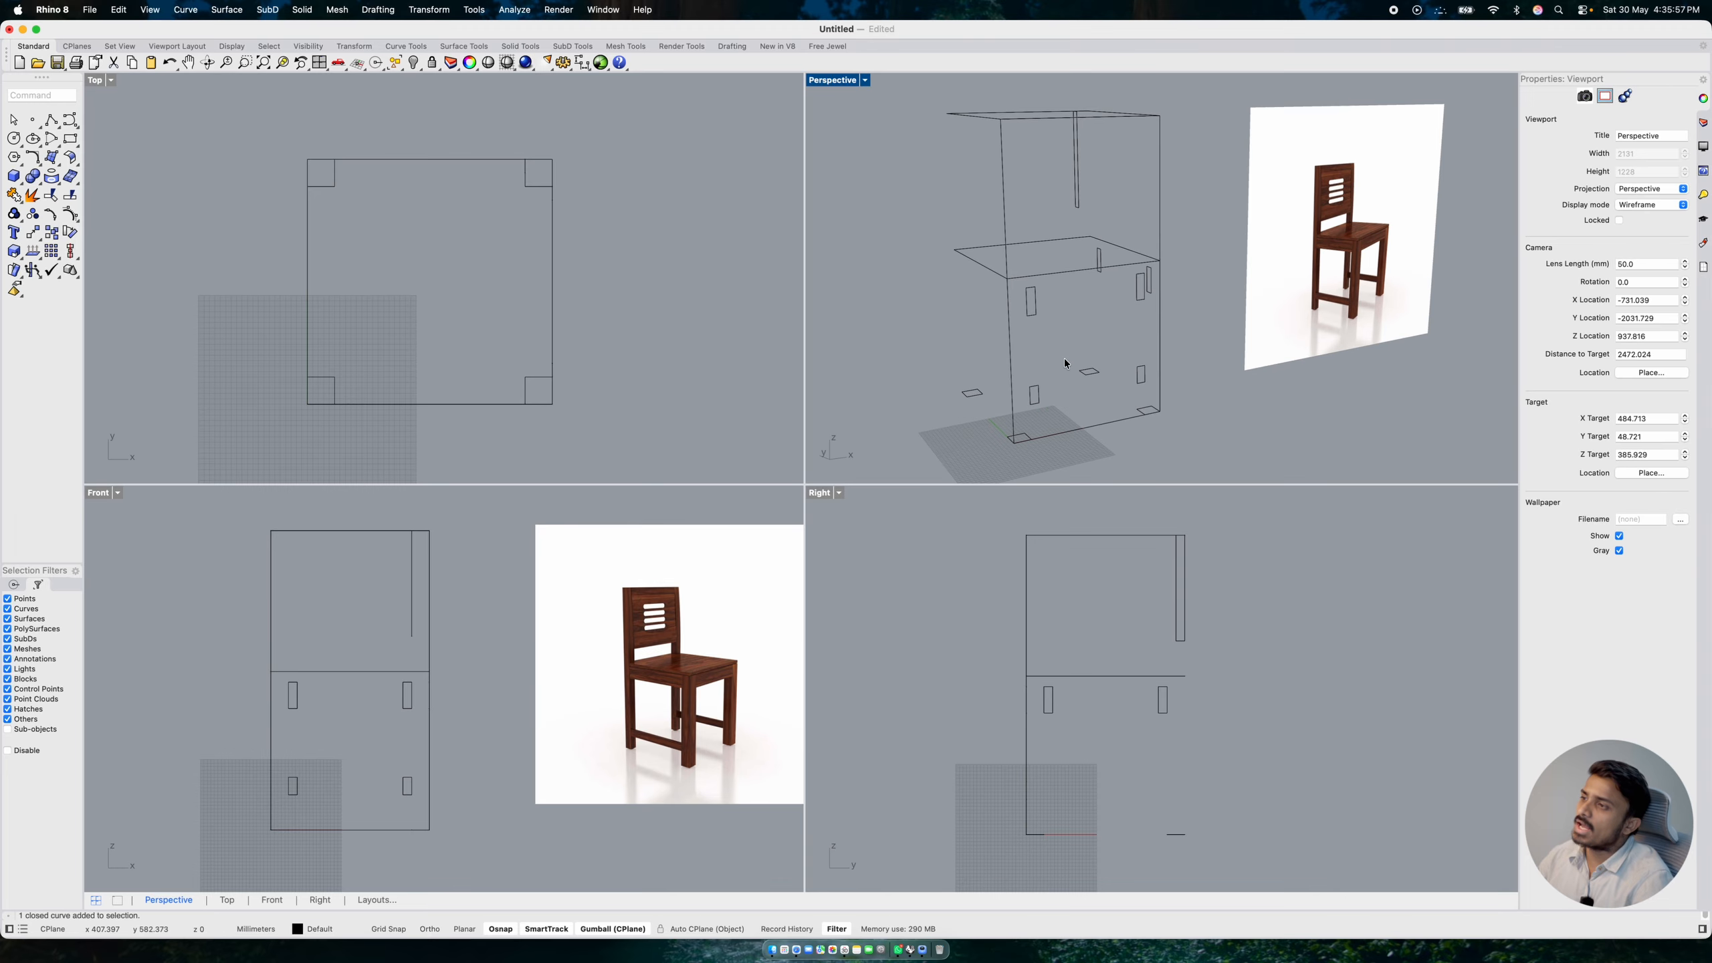
click(1055, 277)
text(e)
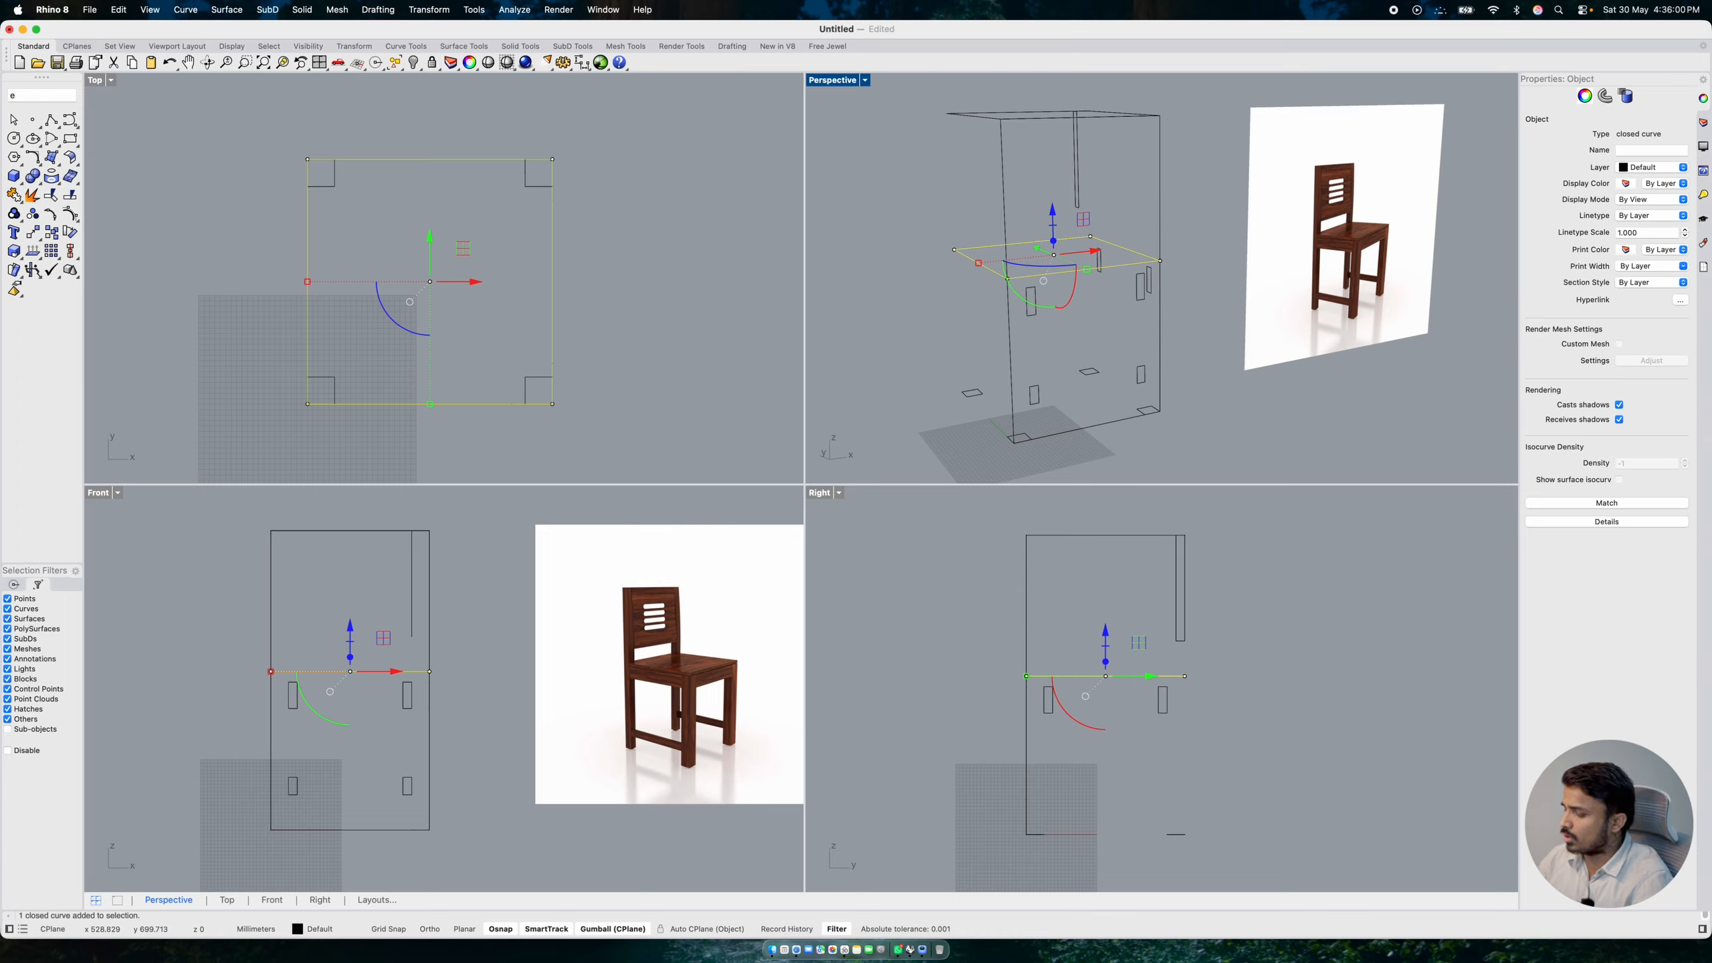
text(xtrudecrv)
key(Return)
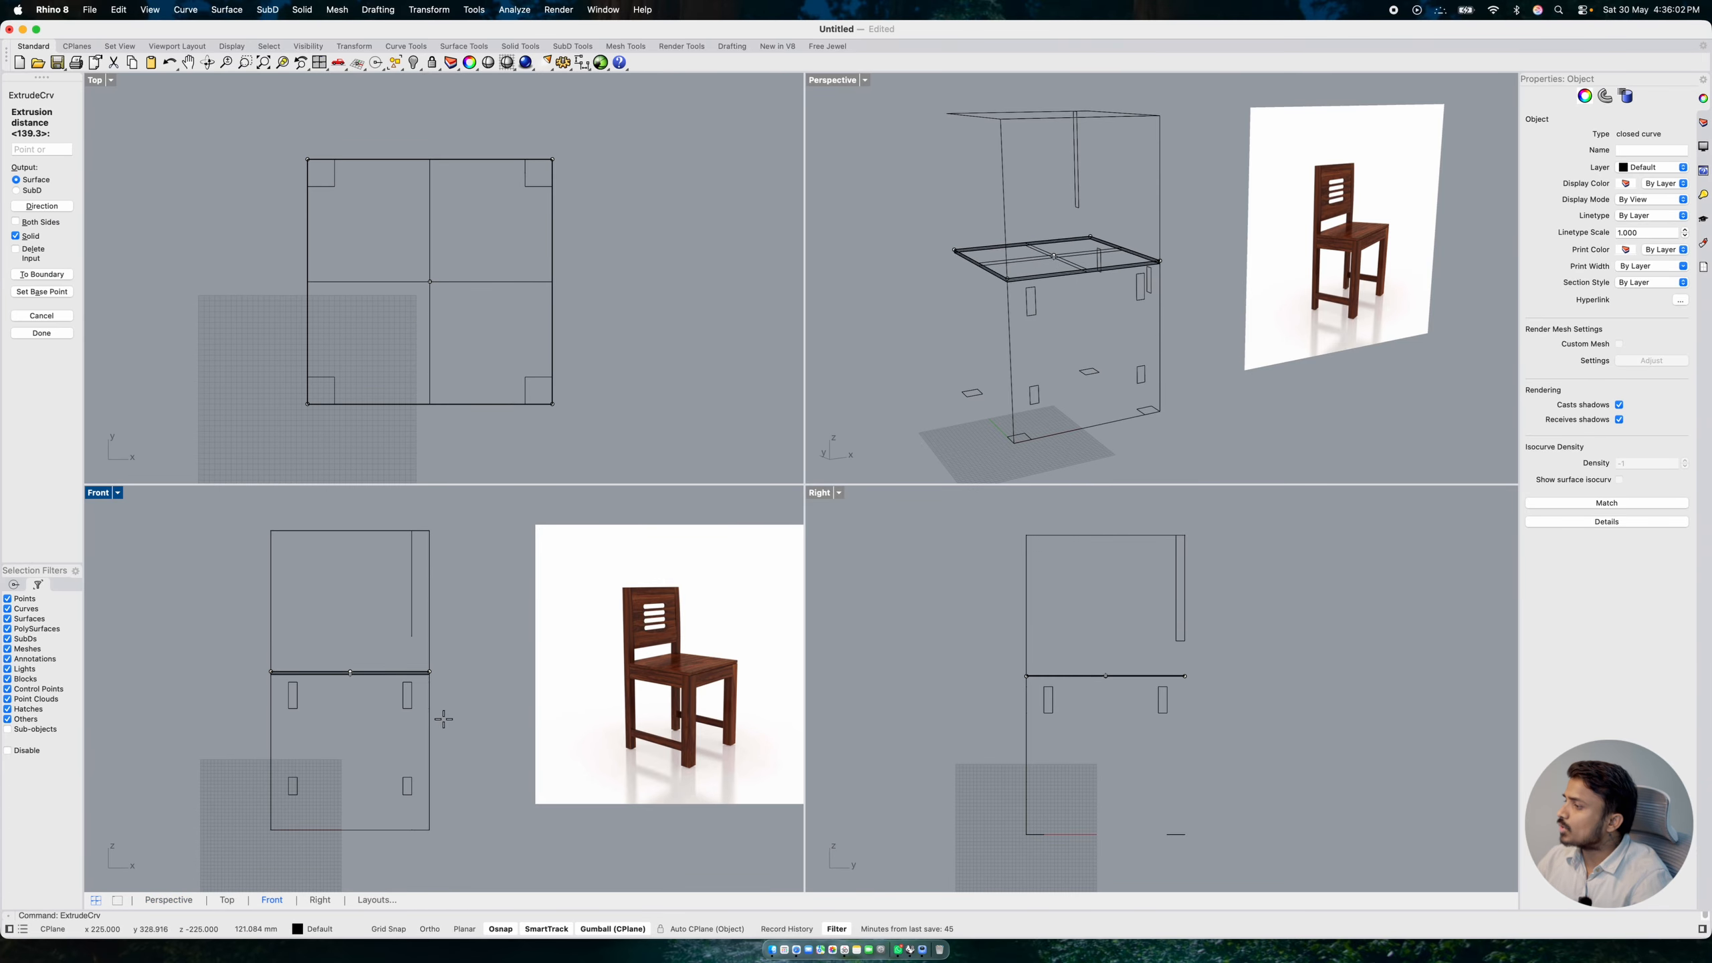
scroll(384, 733, up, 3)
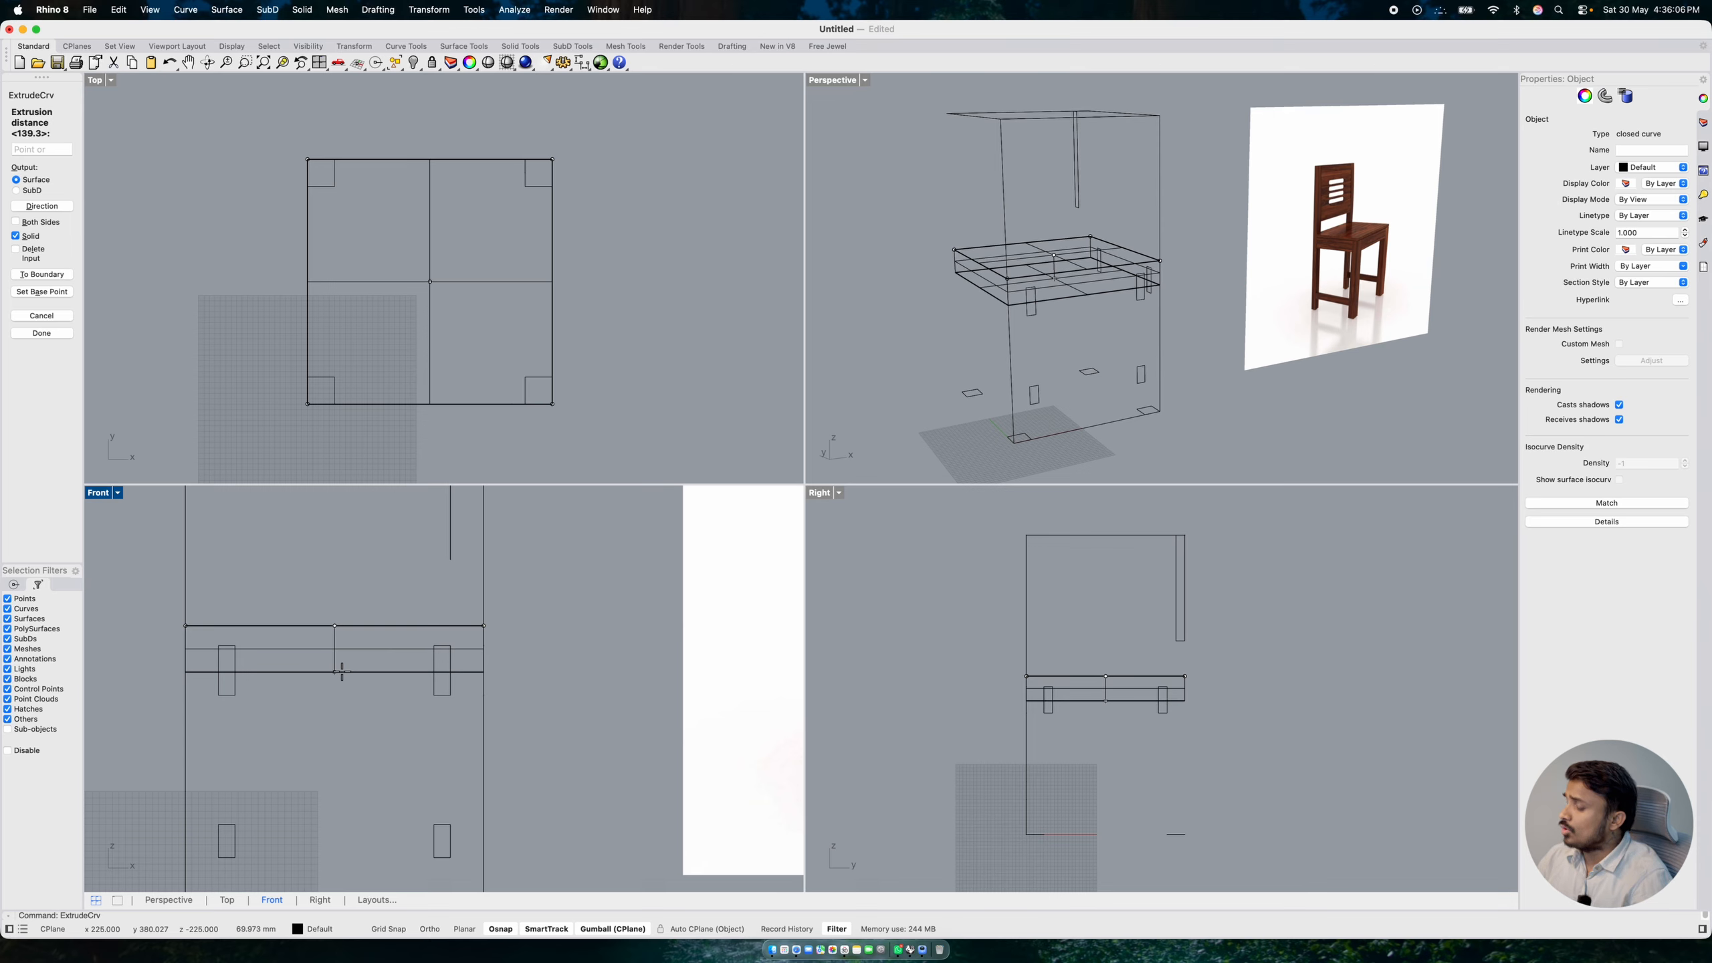
text(-25)
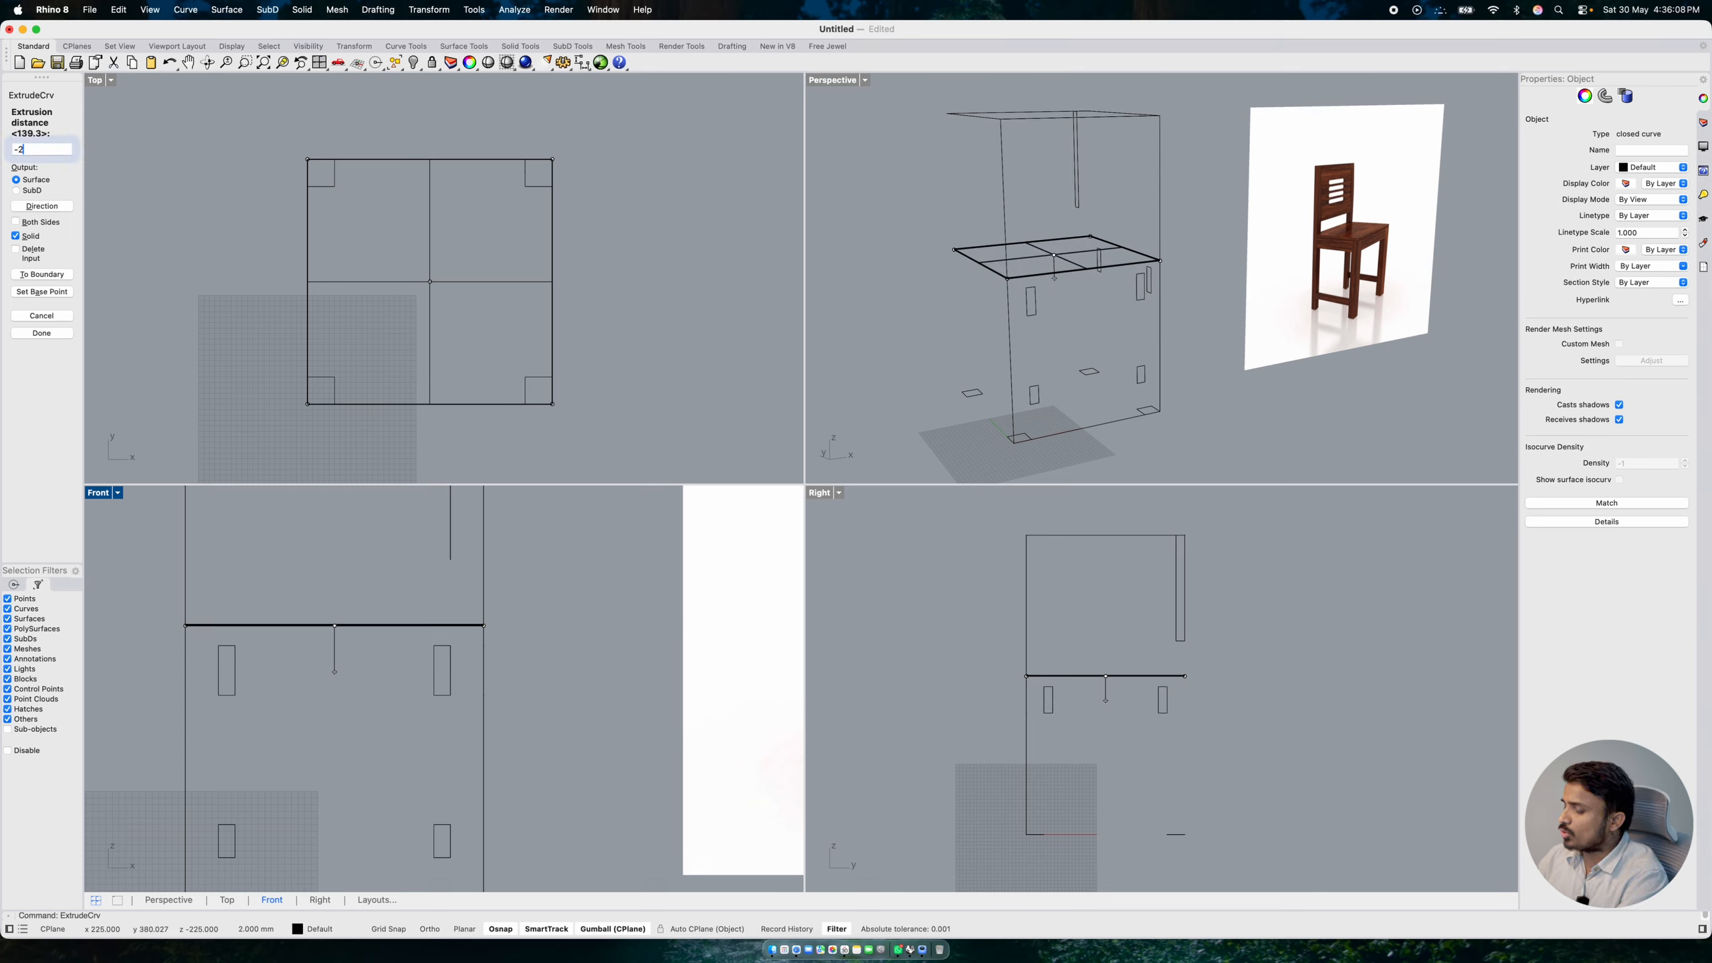
key(BackSpace)
key(BackSpace)
key(BackSpace)
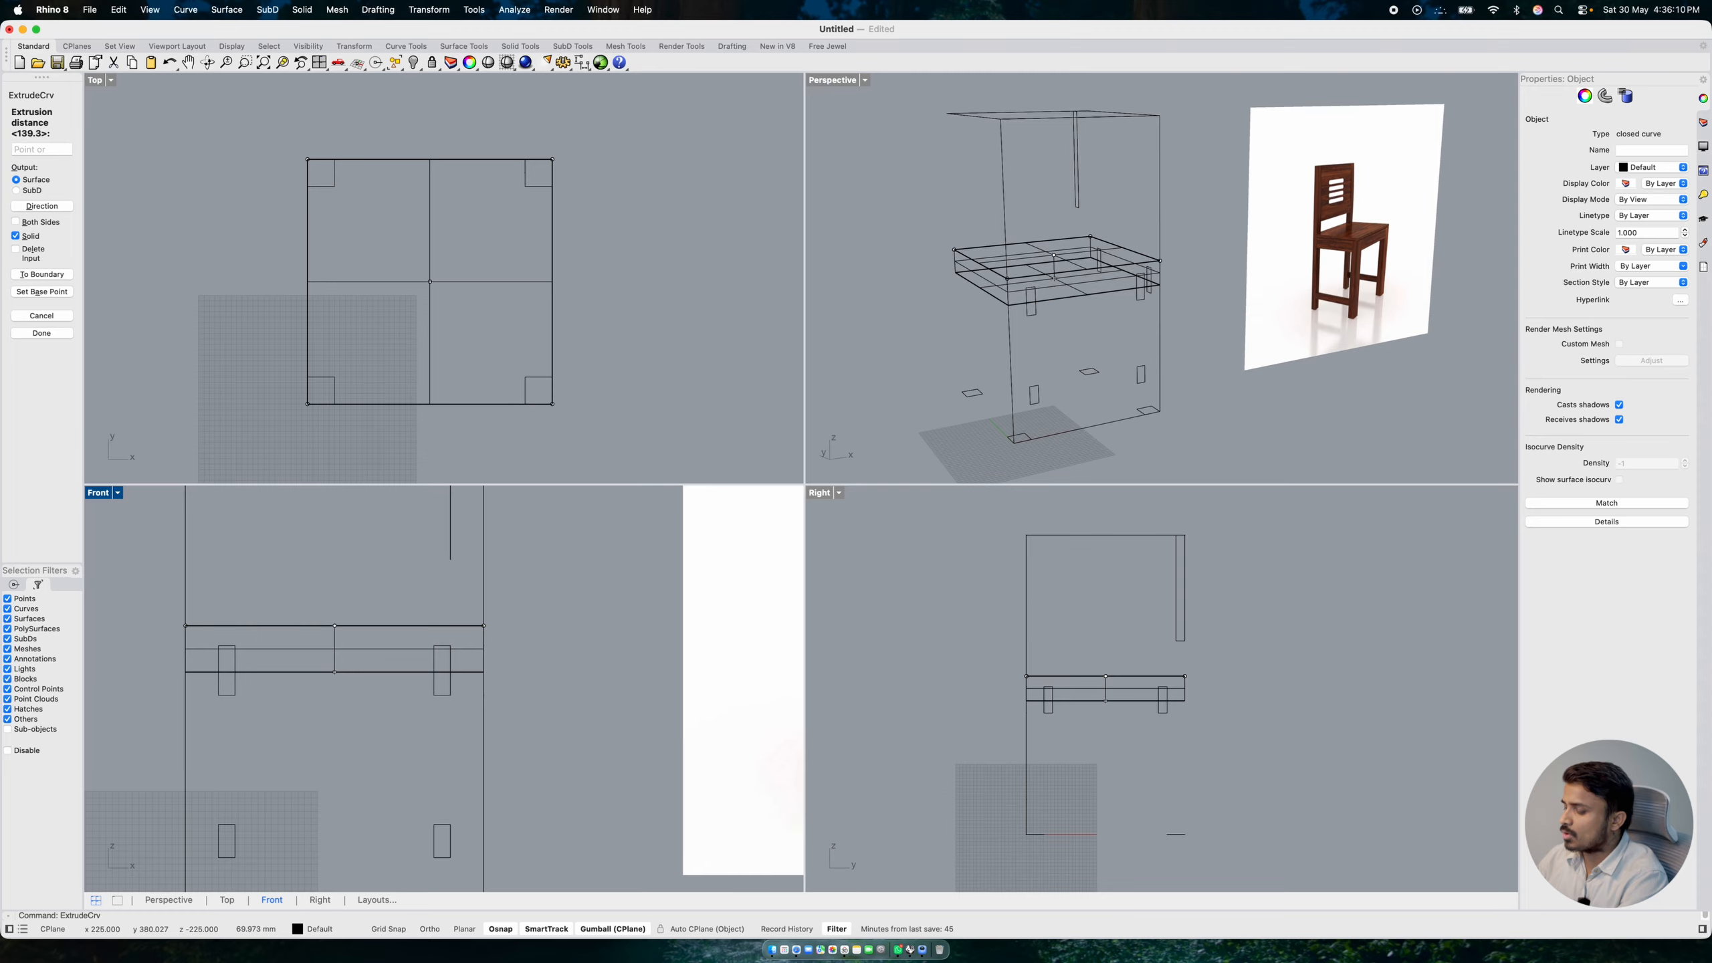
text(25)
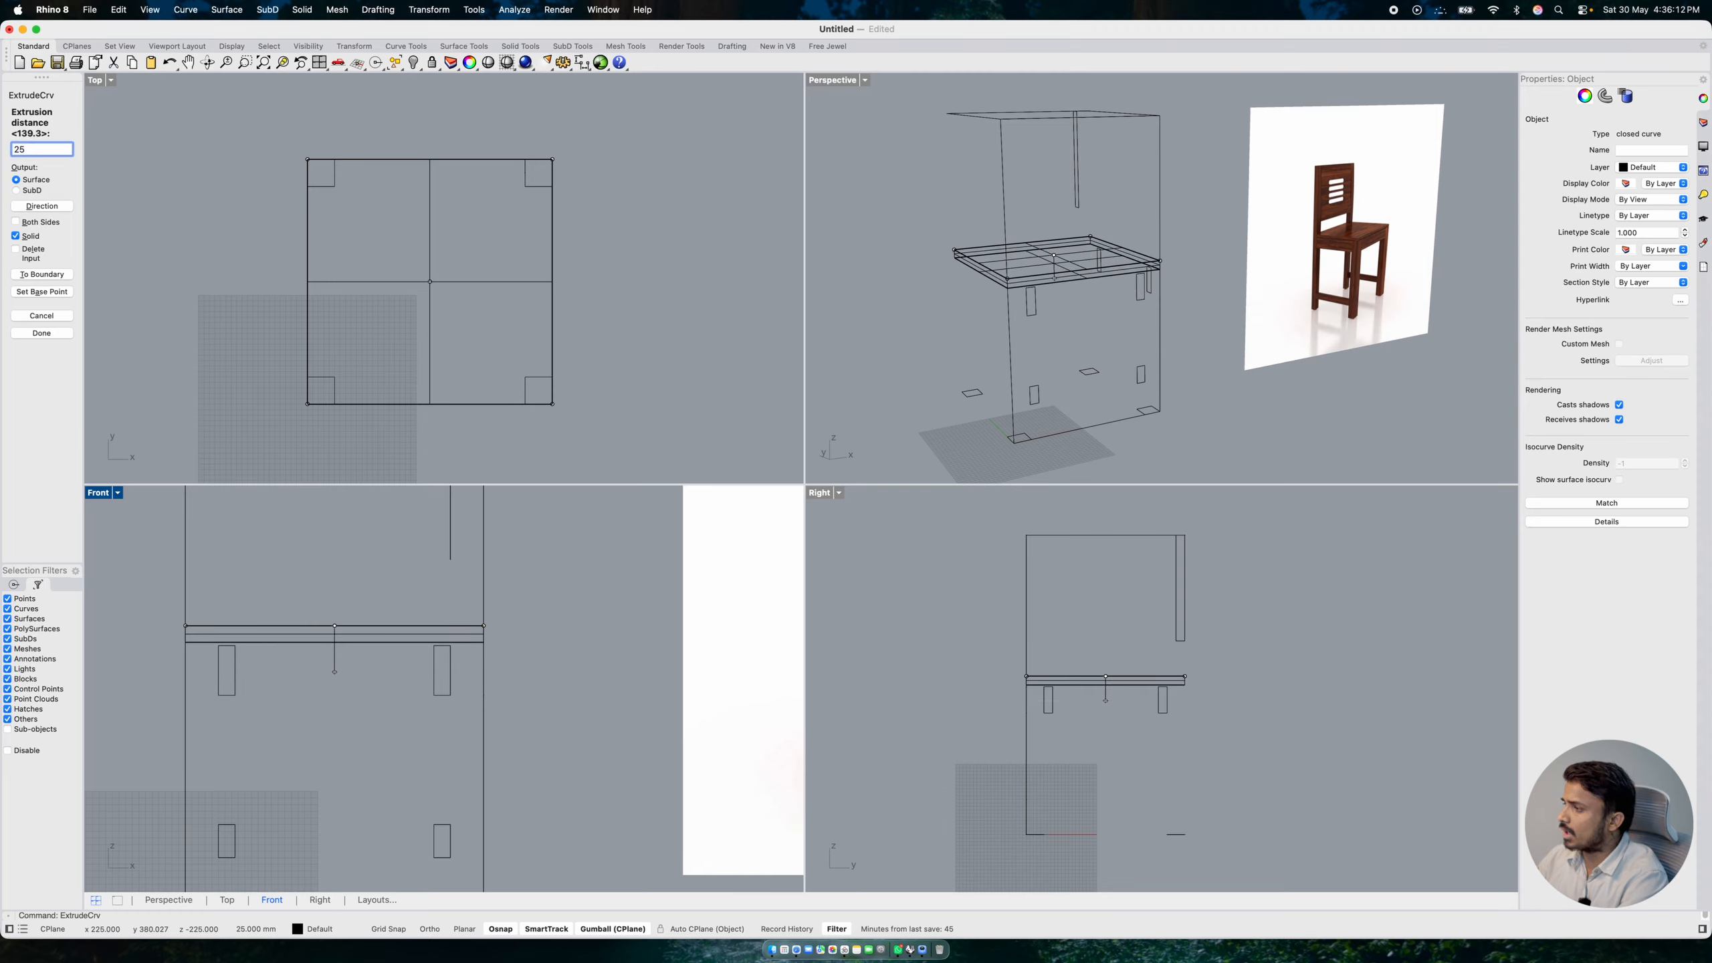
key(Return)
- Set the Perspective viewport to Shaded display and deselect the seat curve
click(864, 80)
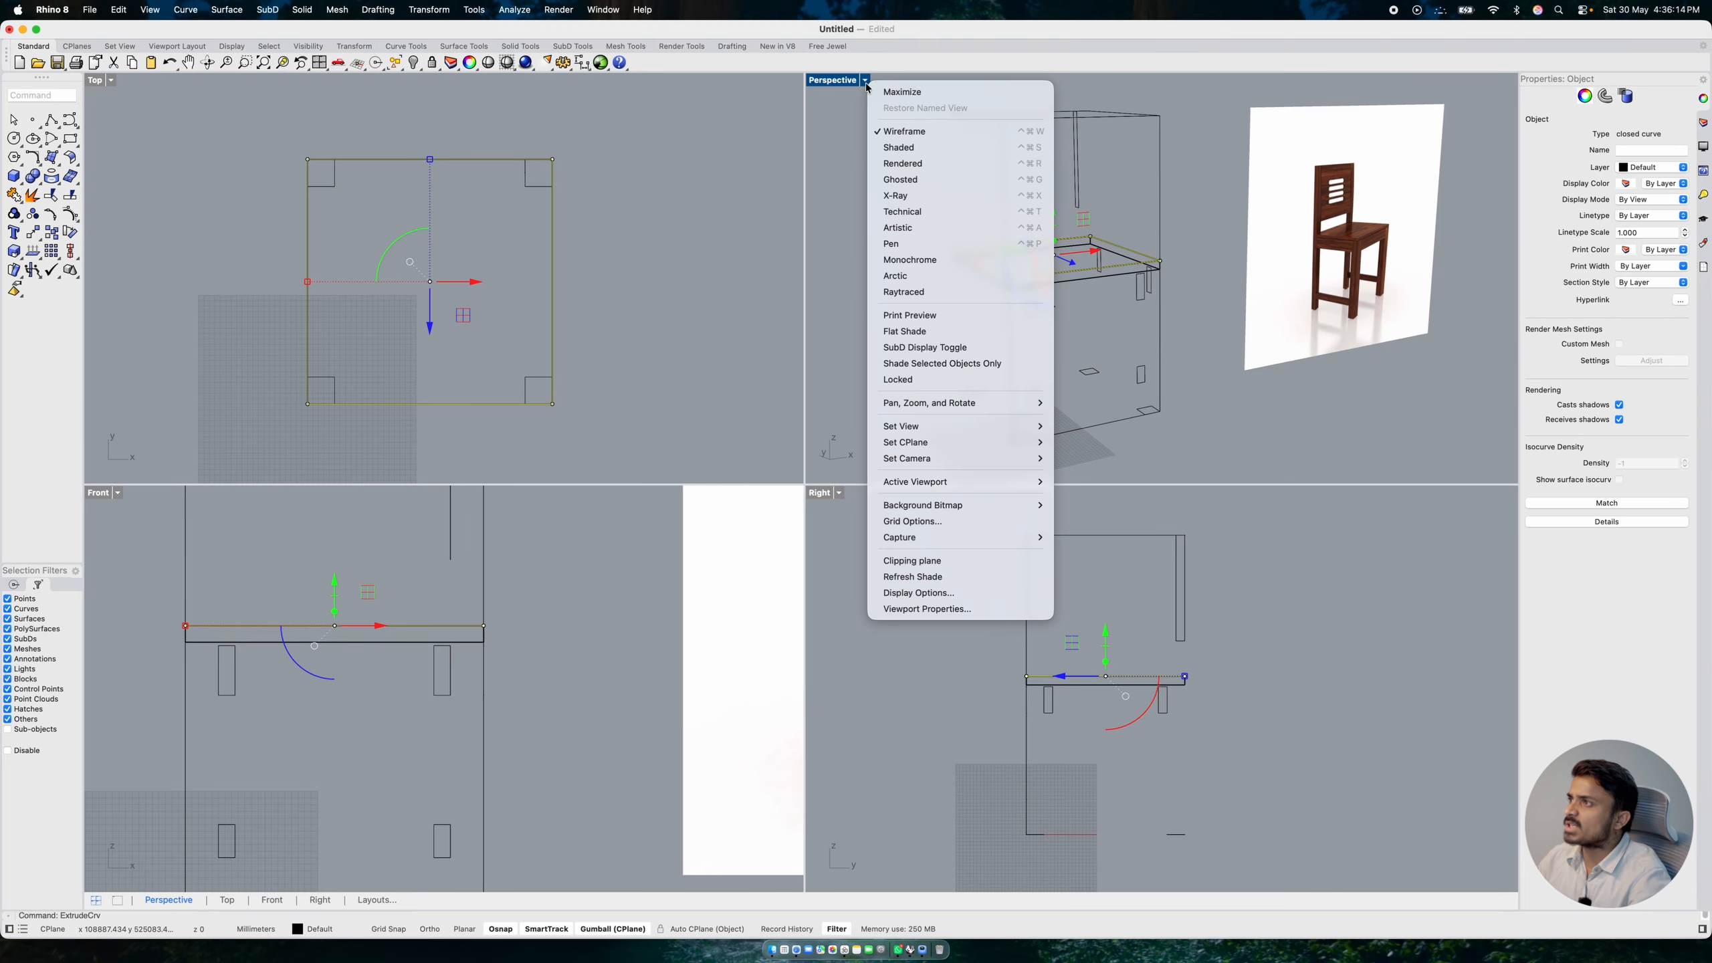
click(896, 148)
click(875, 220)
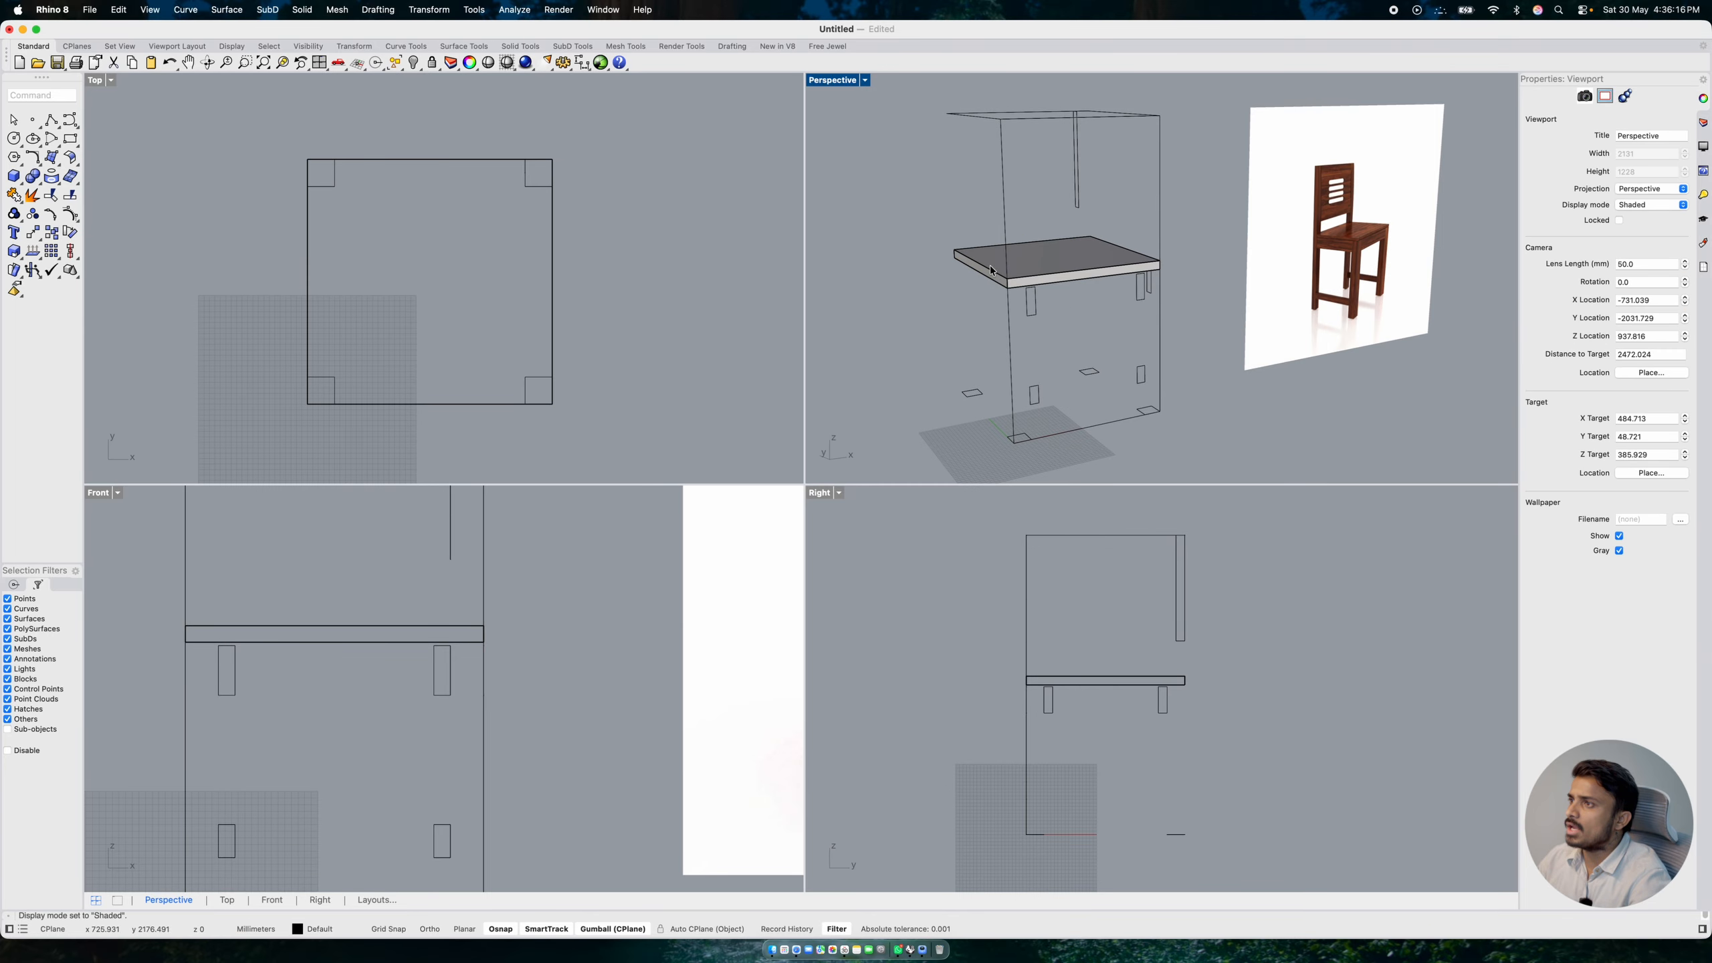
- Examine the seat slab in Perspective and the wooden chair in the Front view's reference image
right_drag(981, 265, 1020, 268)
scroll(994, 264, up, 3)
scroll(489, 656, down, 2)
scroll(488, 662, down, 3)
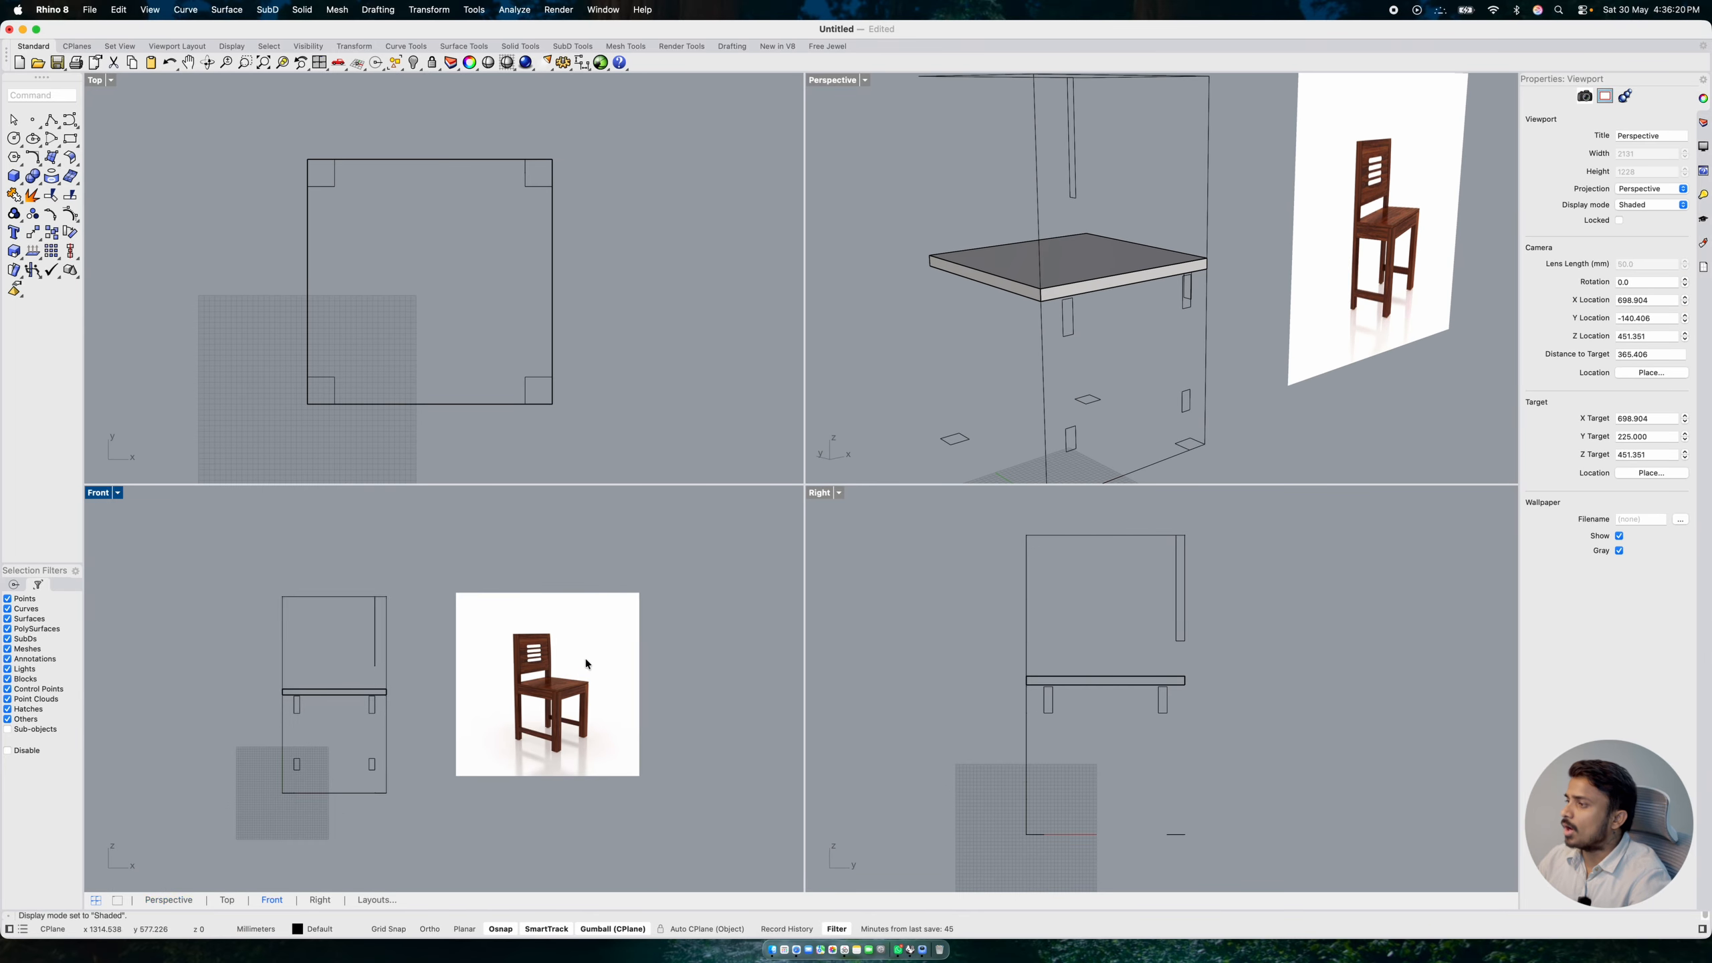
scroll(585, 663, up, 8)
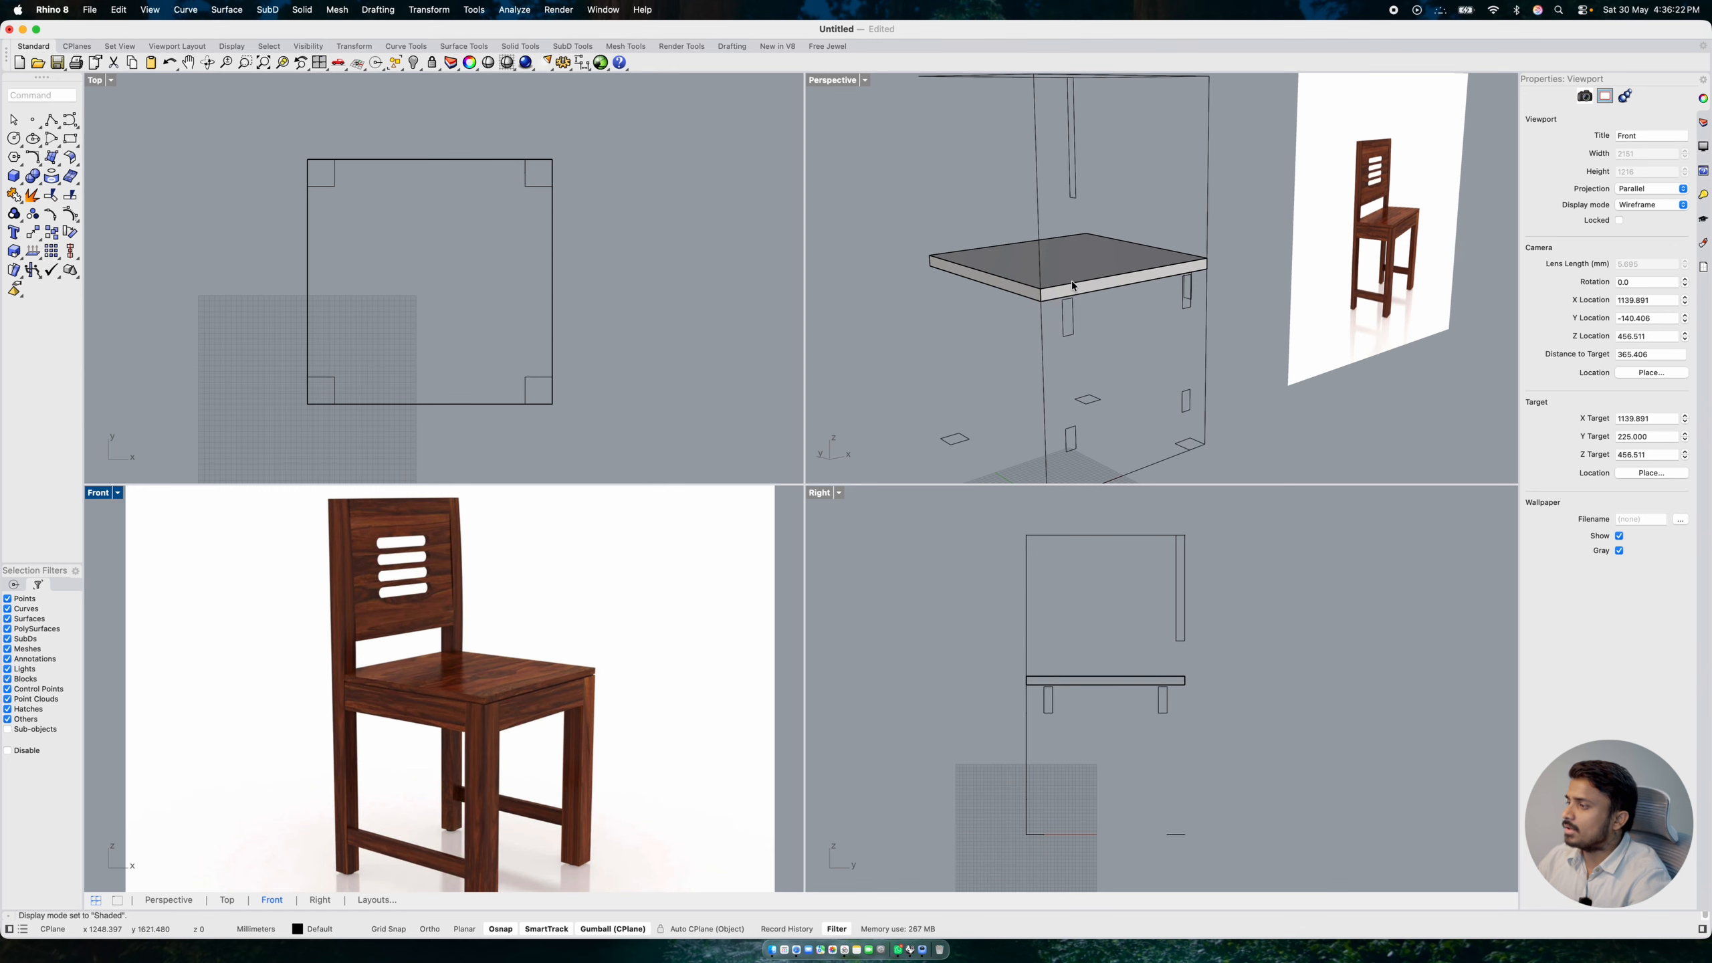
scroll(1081, 287, down, 3)
scroll(1065, 399, up, 3)
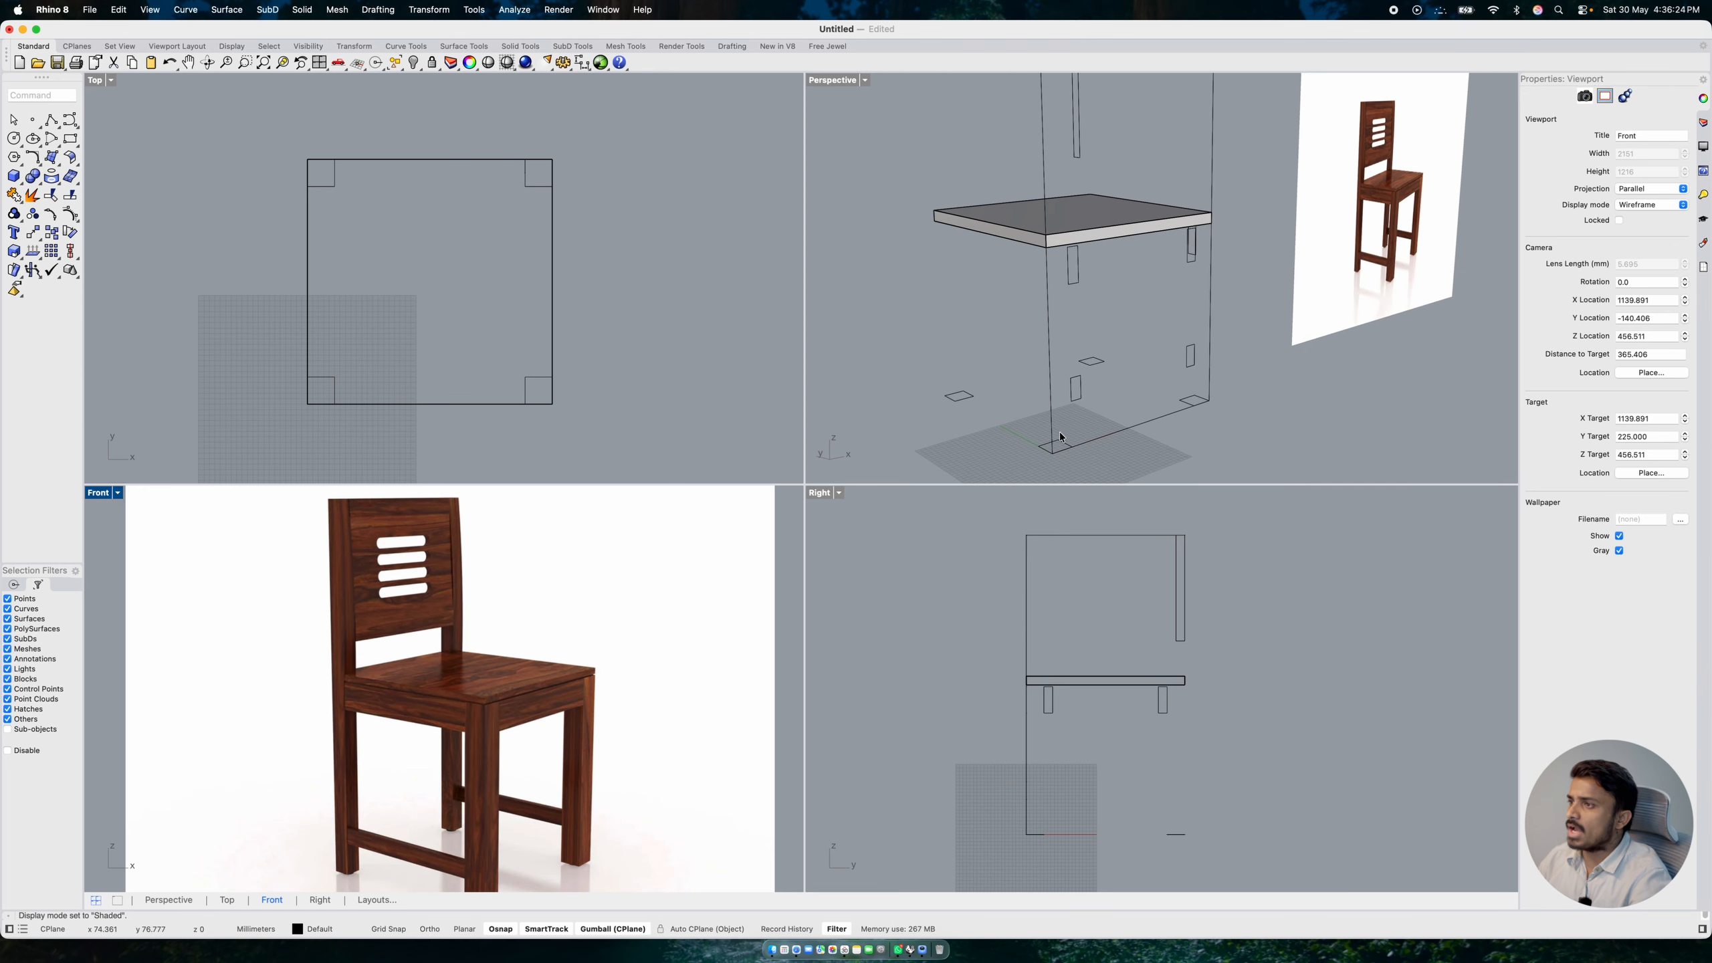
click(1063, 442)
shift+click(1194, 400)
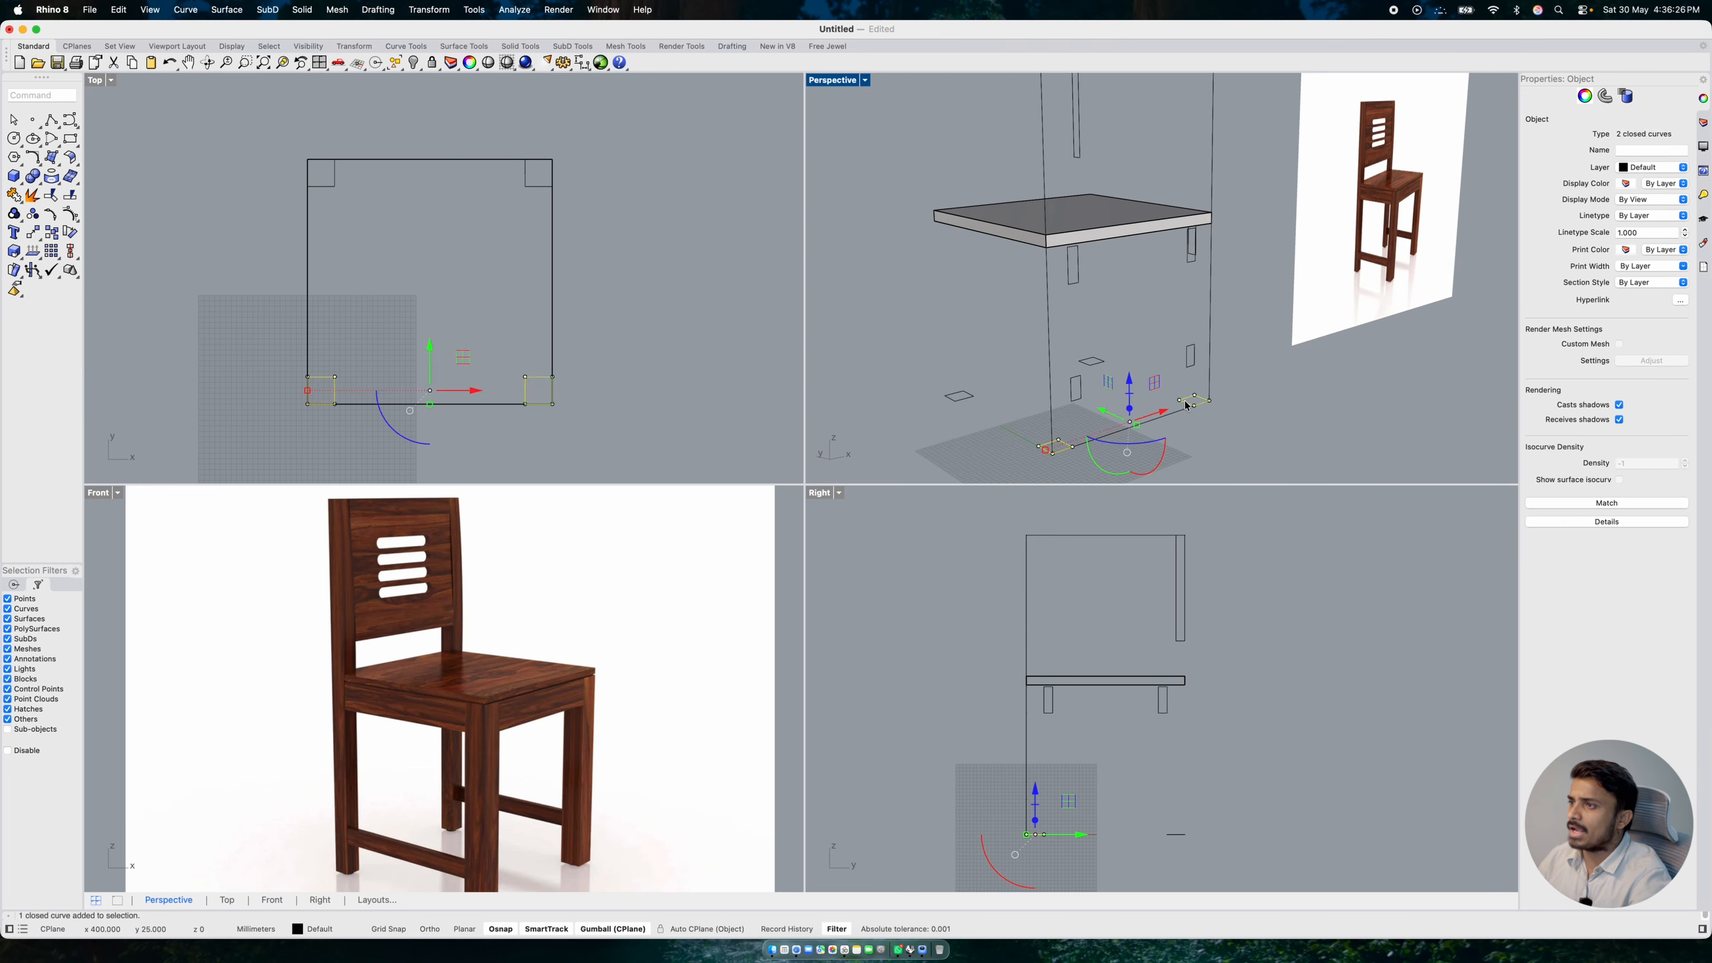
shift+click(1092, 362)
shift+click(962, 399)
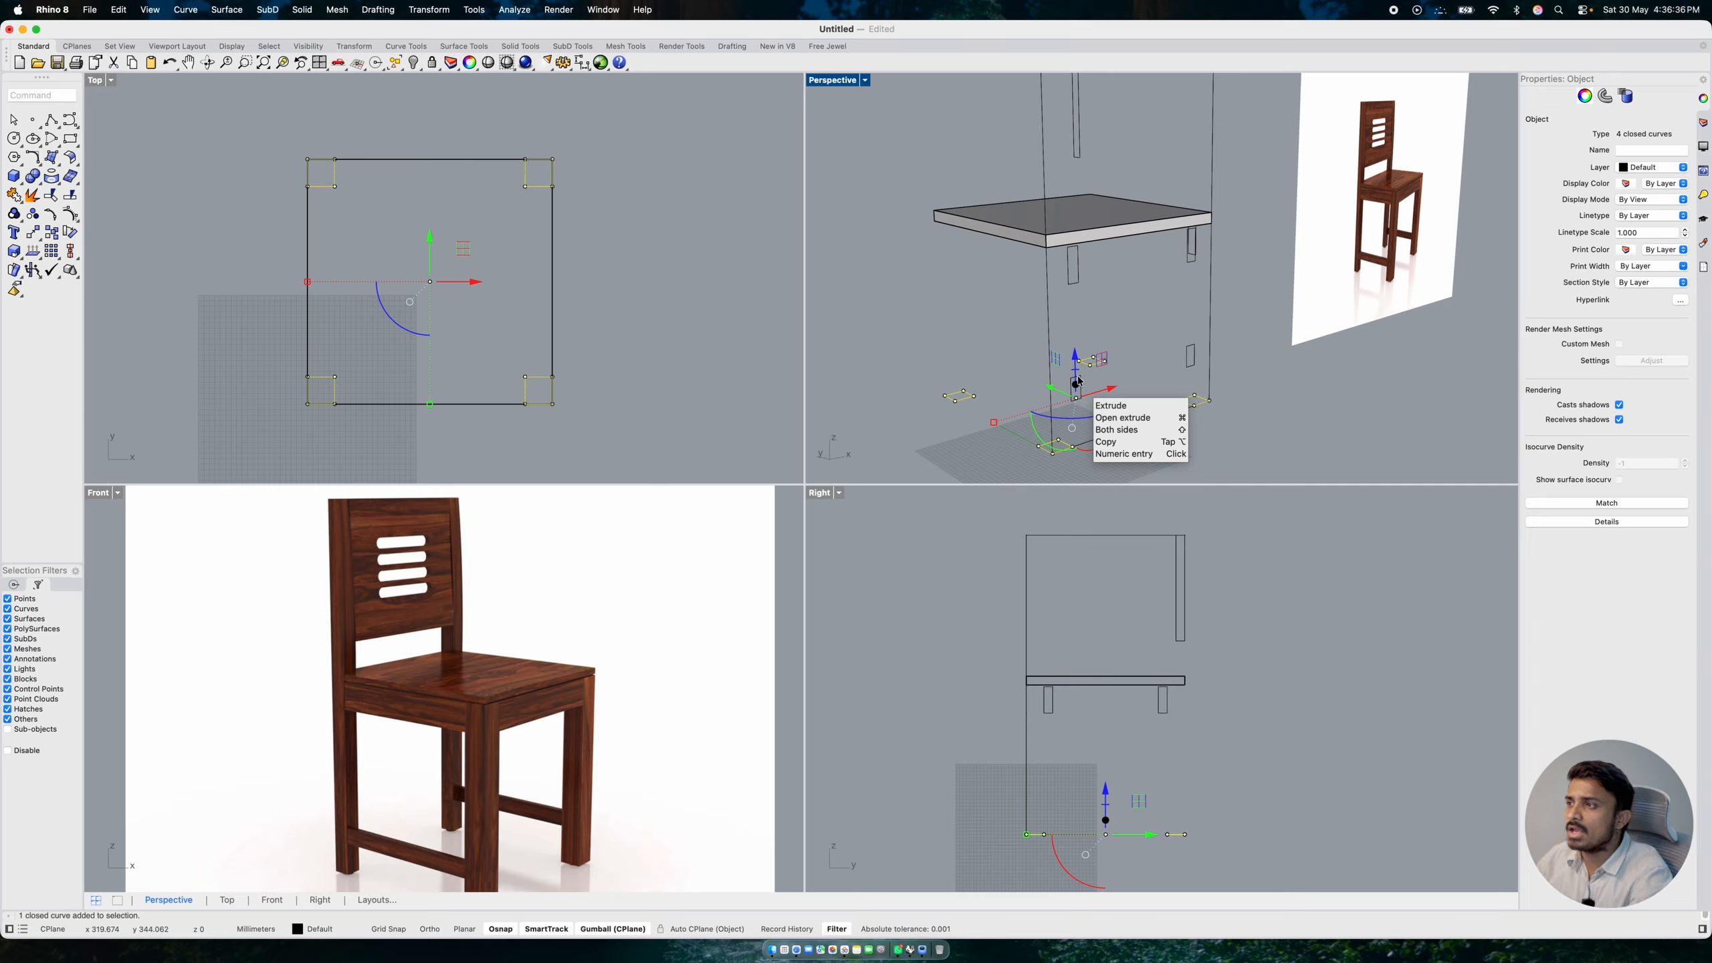
key(Escape)
- Try to extrude the four square leg profiles upward in Z by 450 mm
double_click(834, 79)
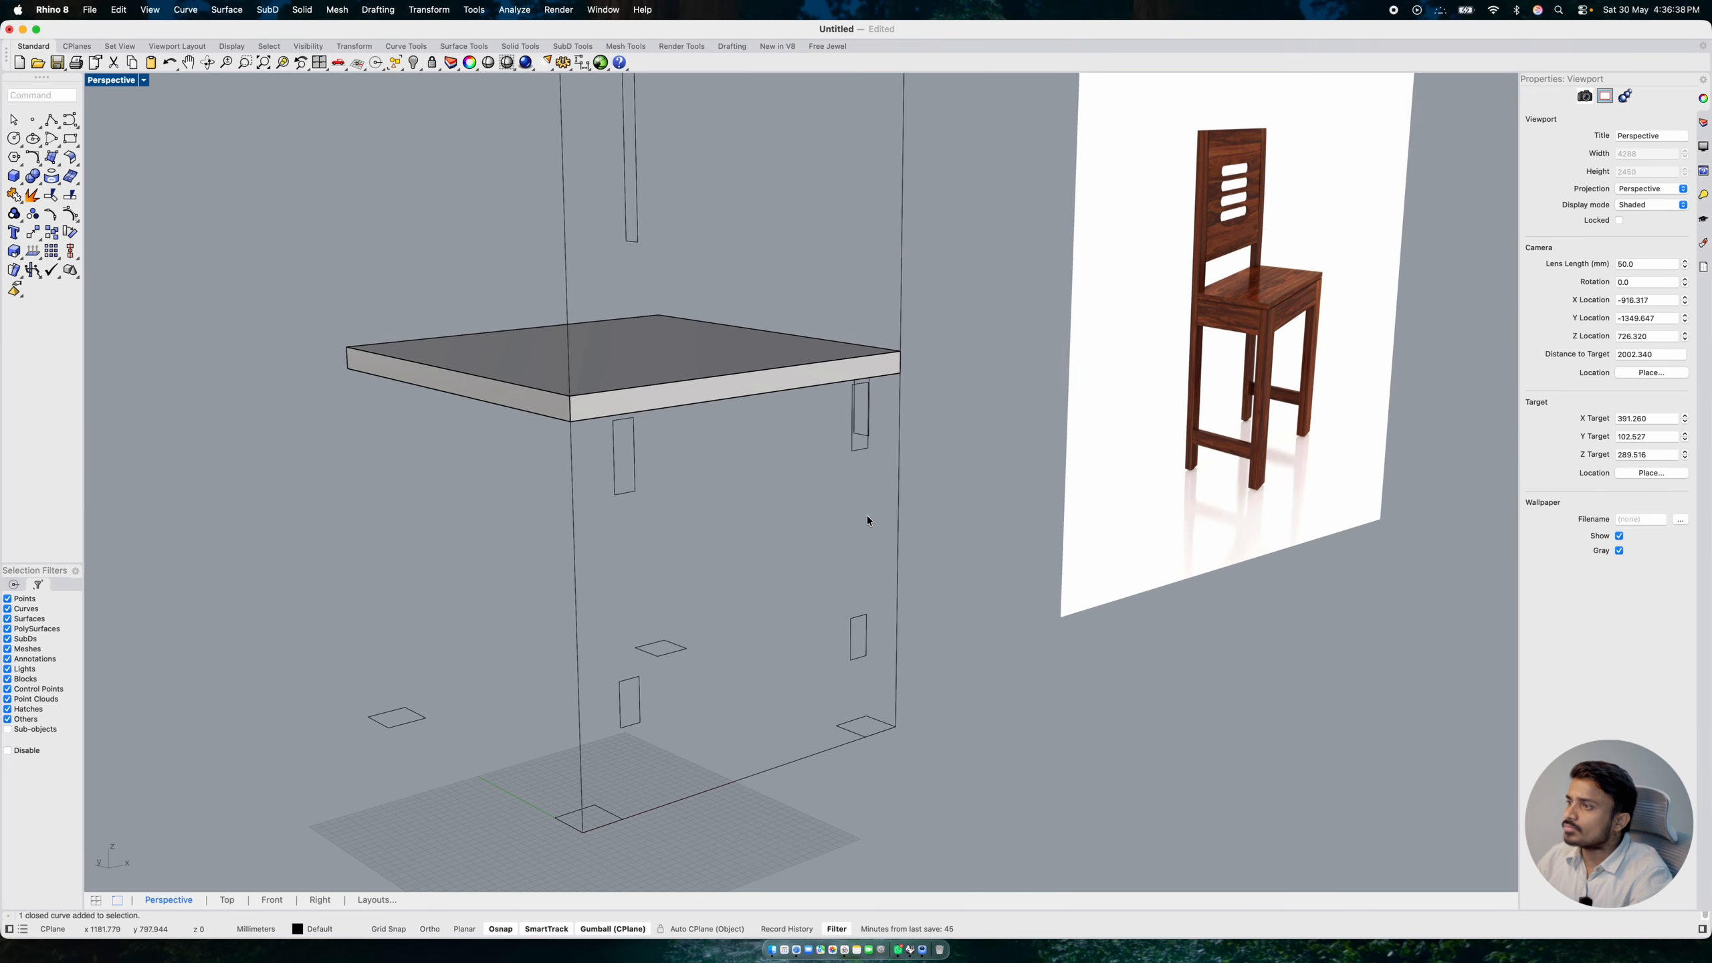
scroll(749, 638, up, 4)
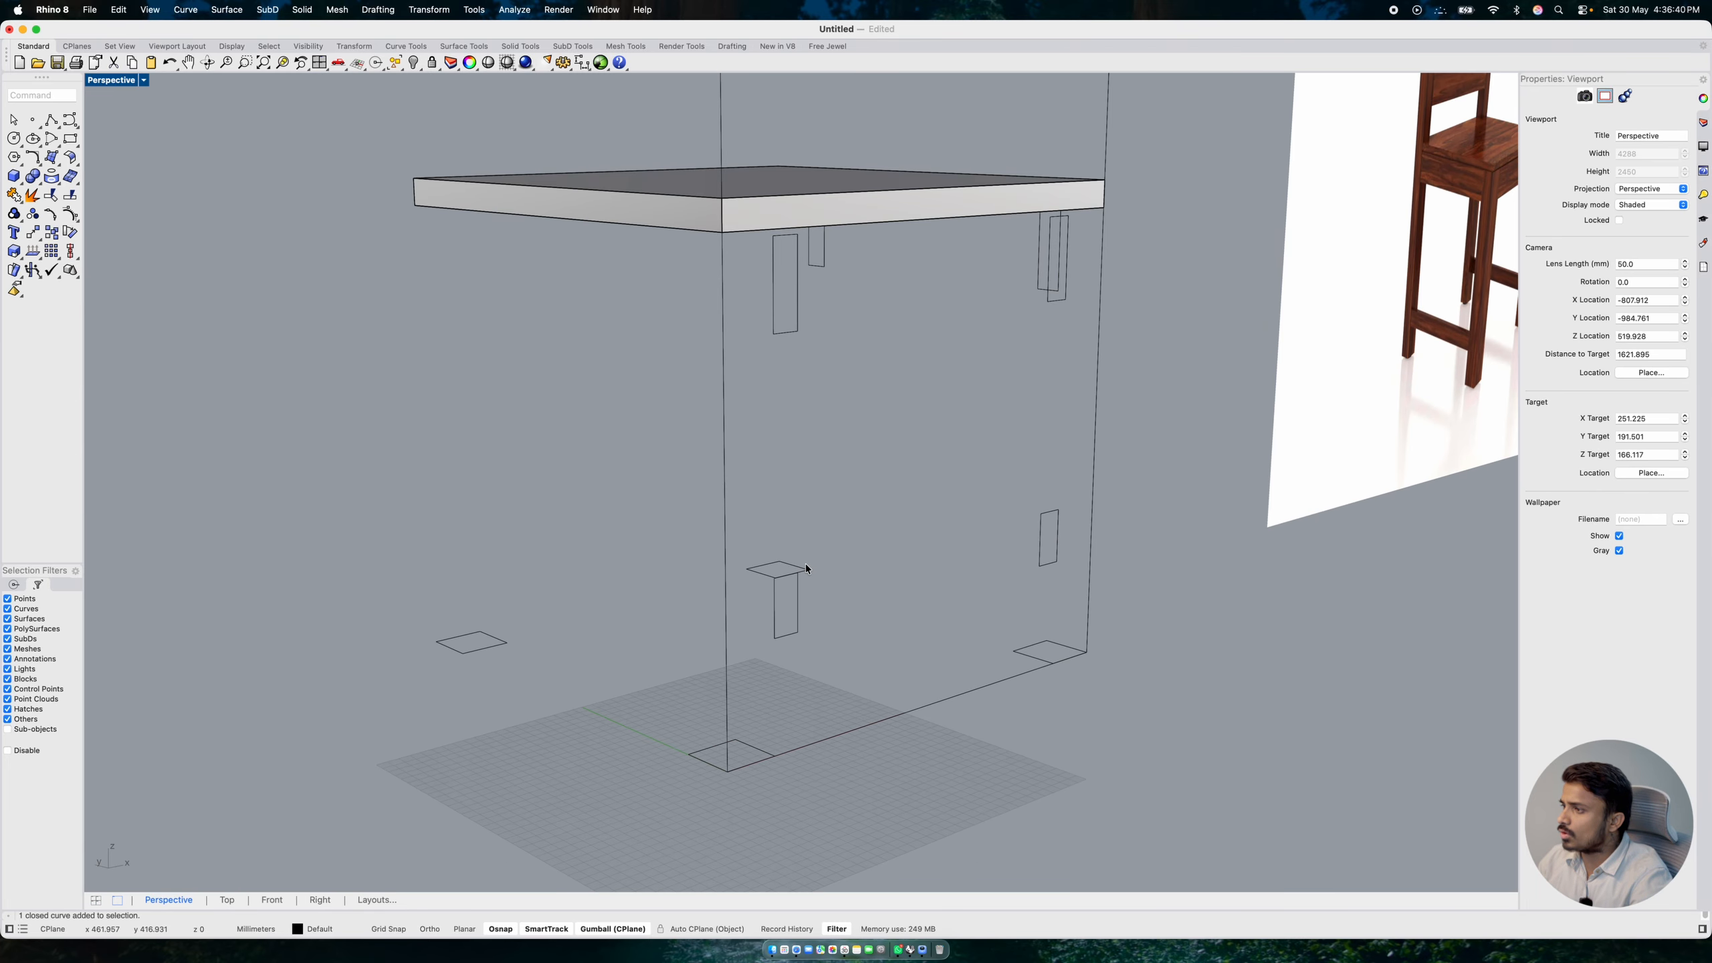
click(805, 566)
shift+click(1027, 654)
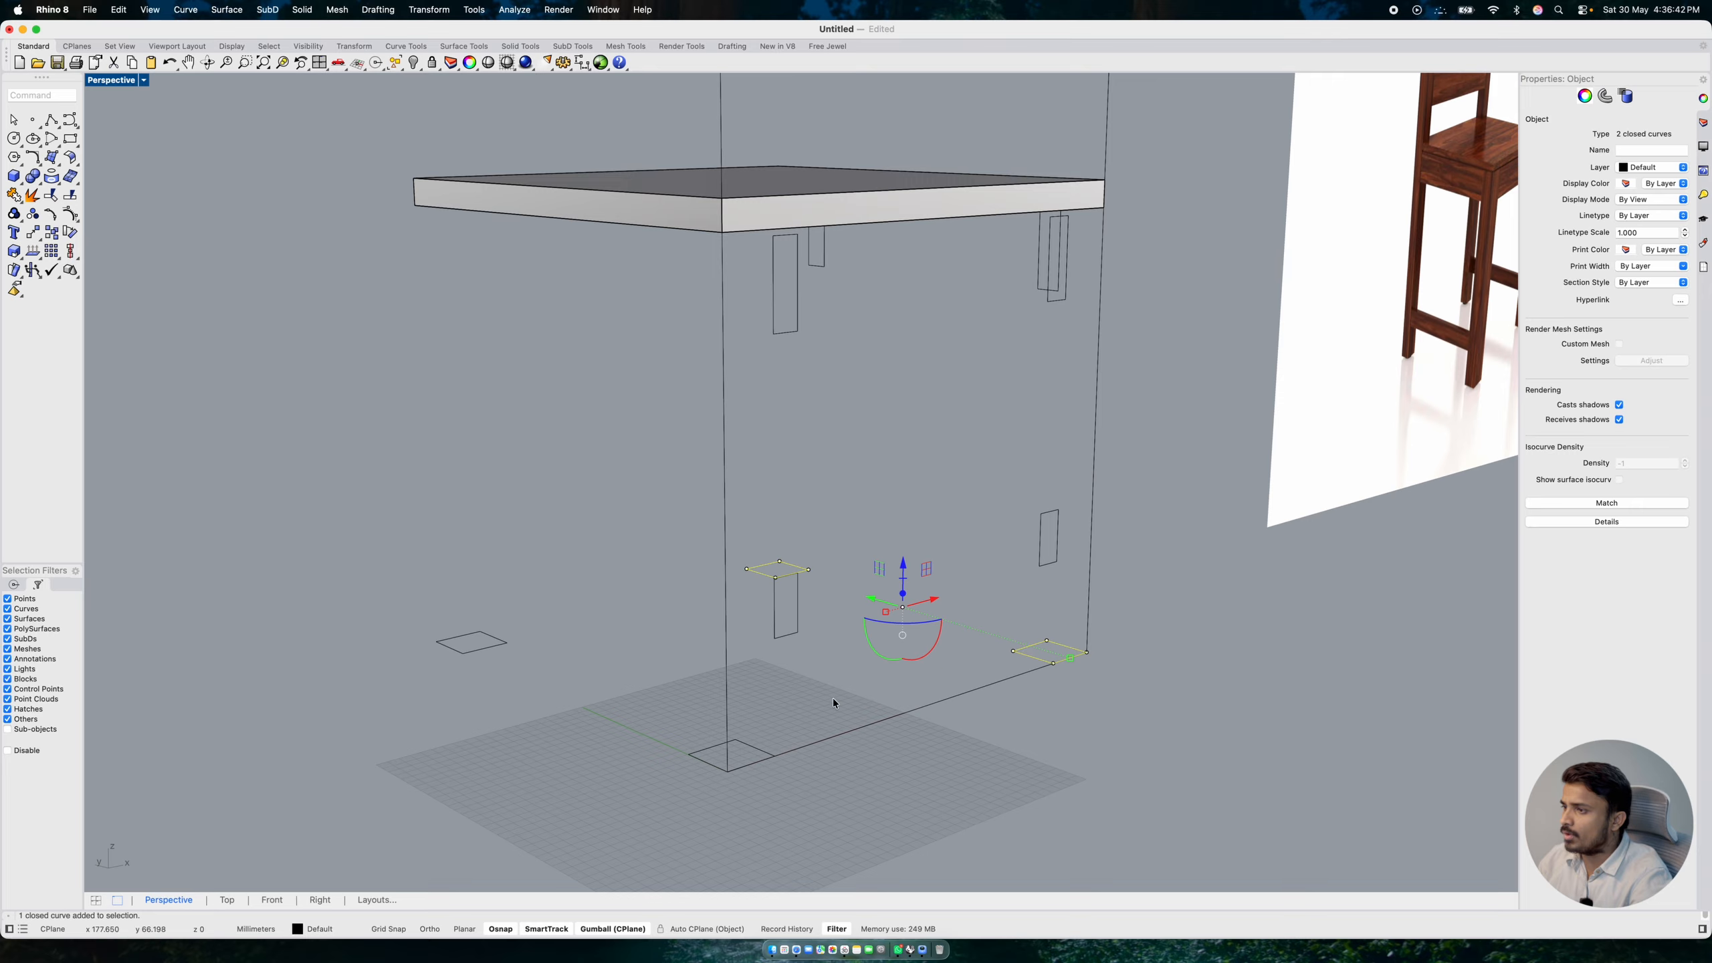
shift+click(742, 745)
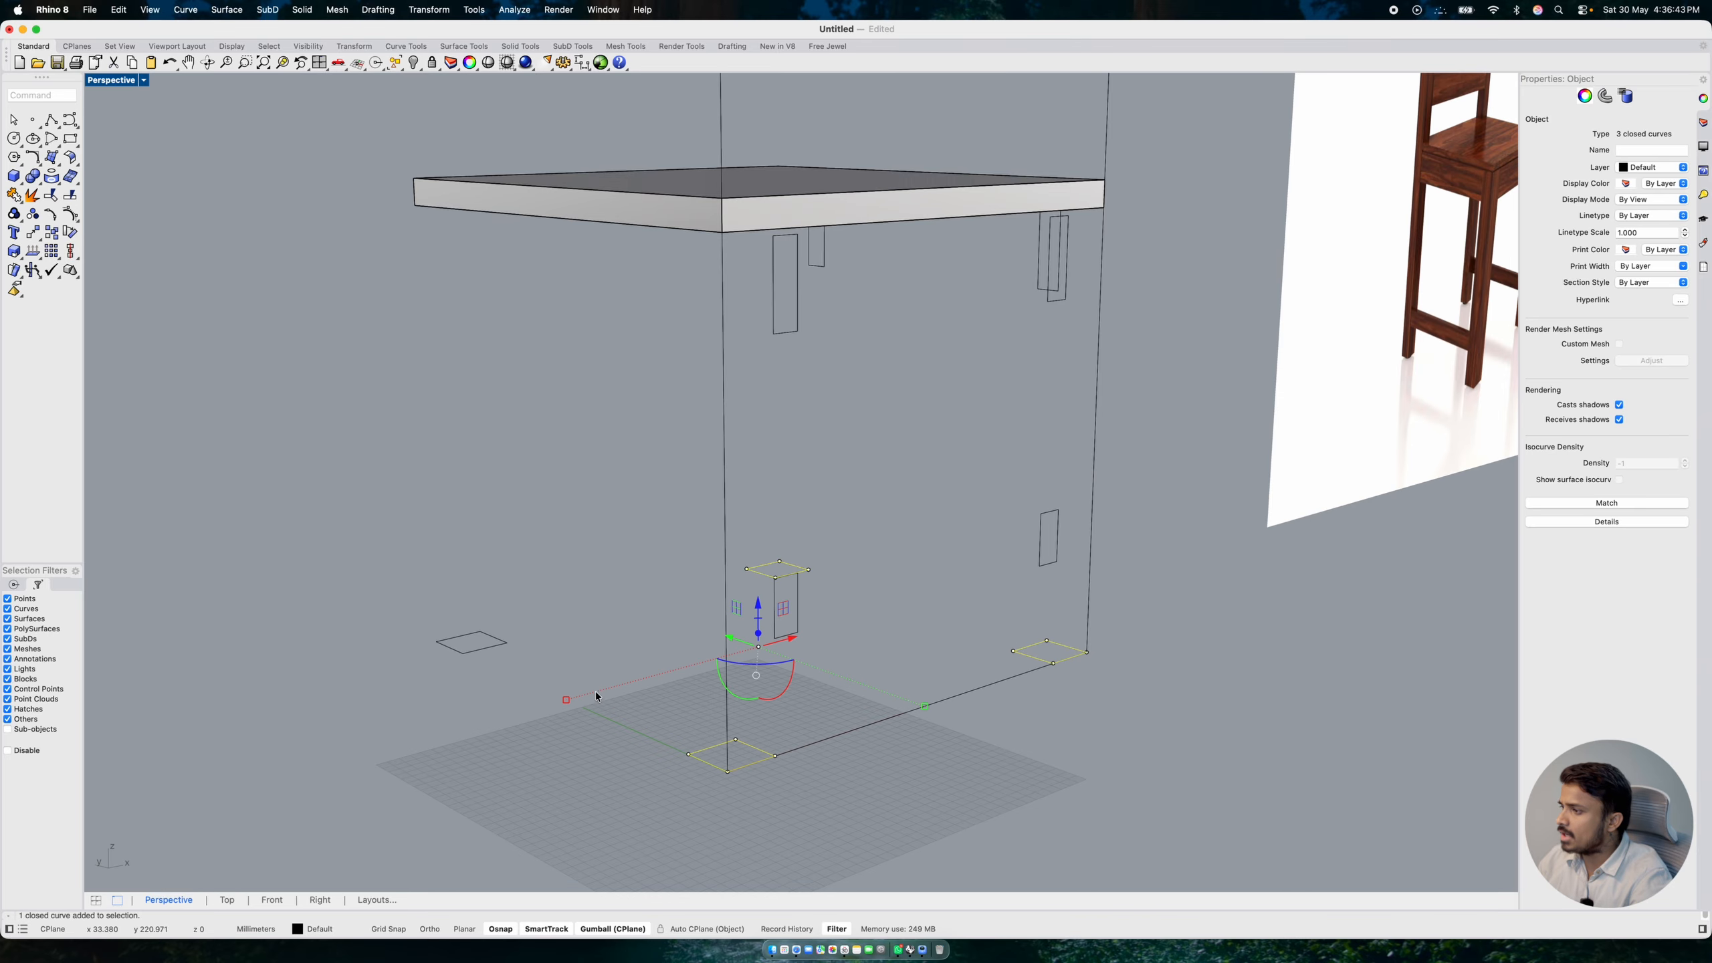
click(759, 635)
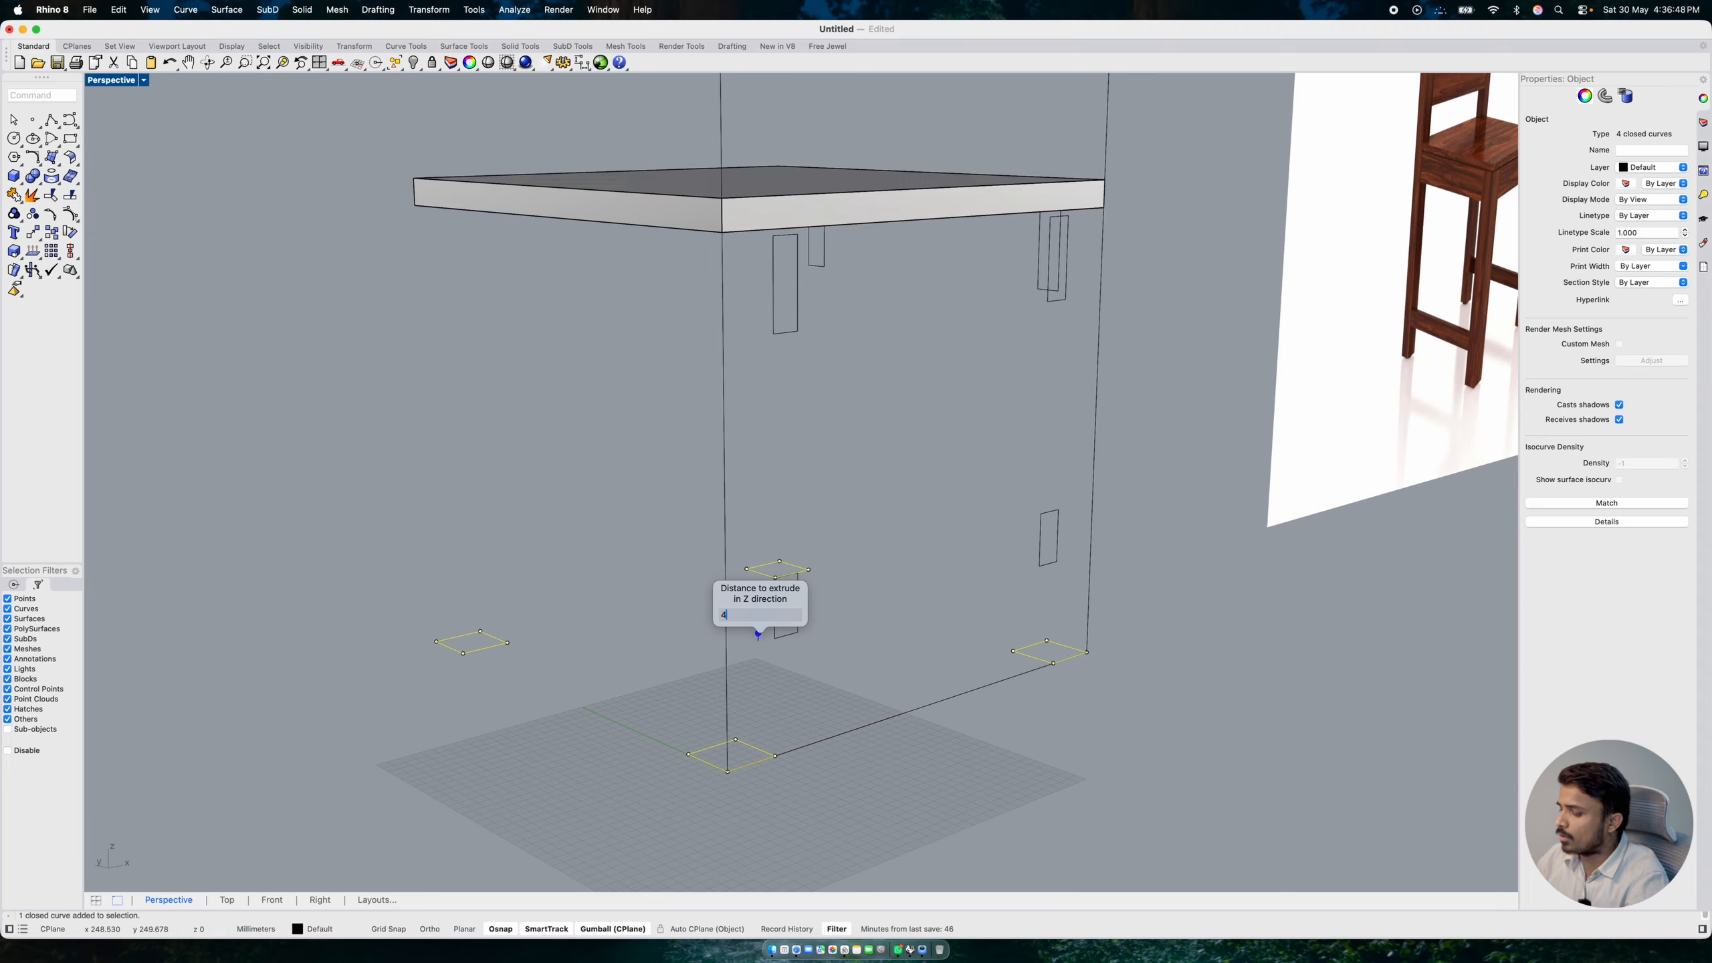
text(450)
key(Return)
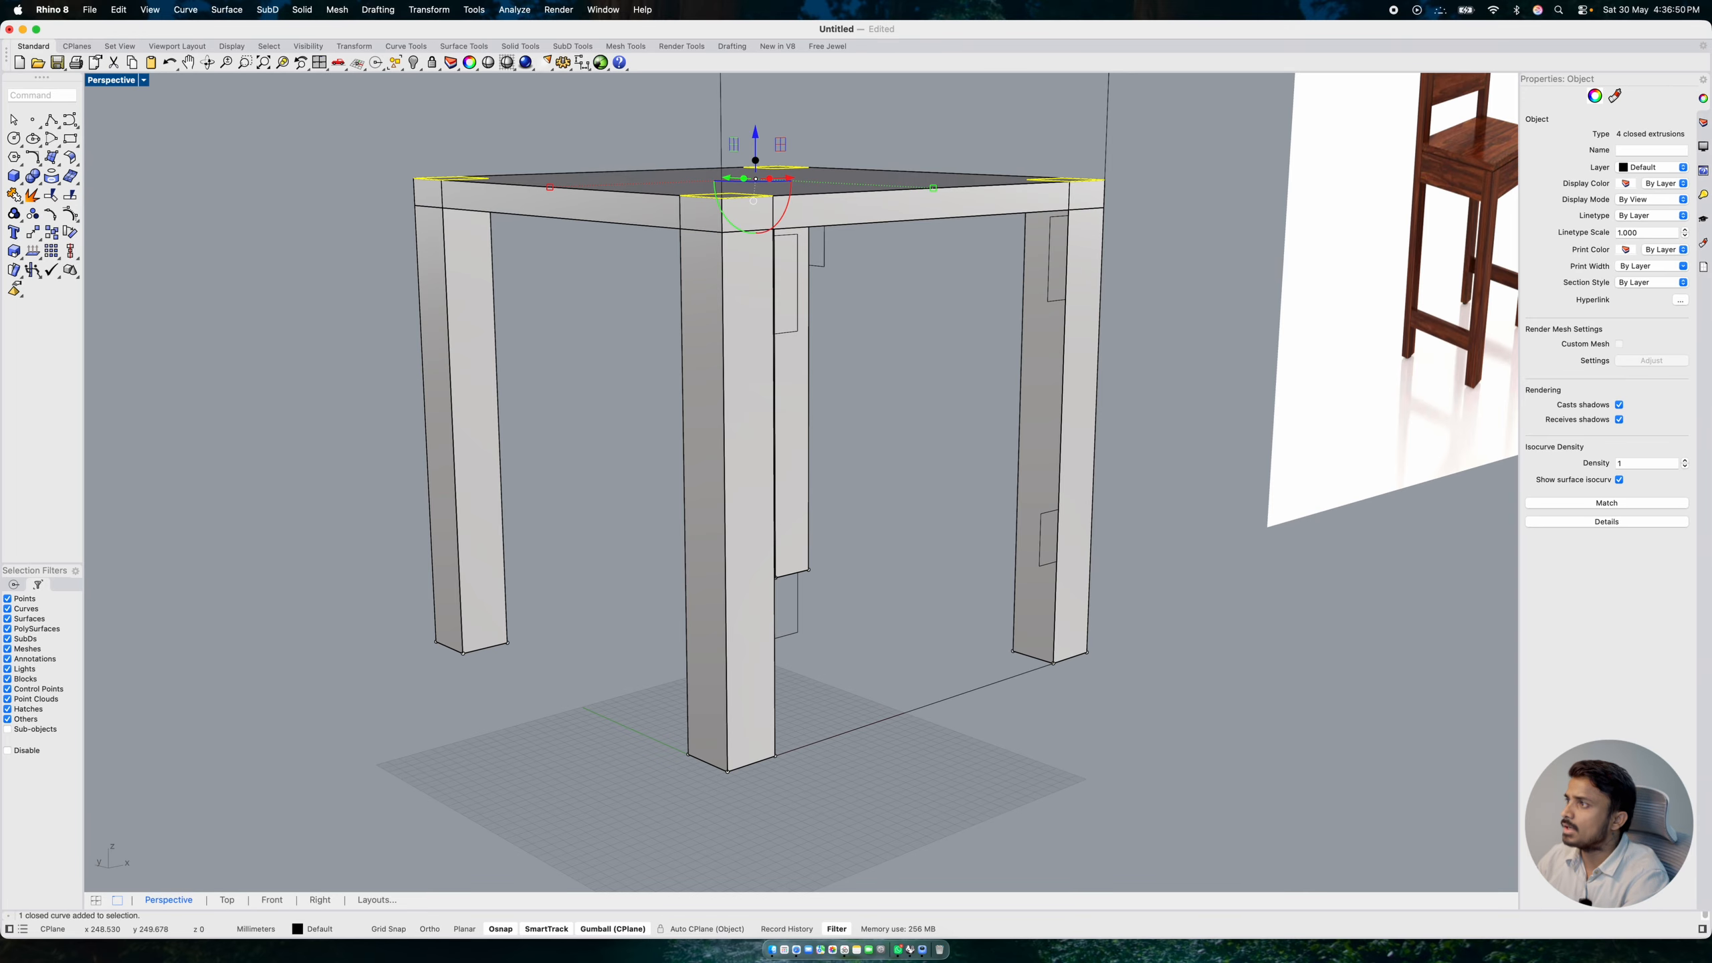
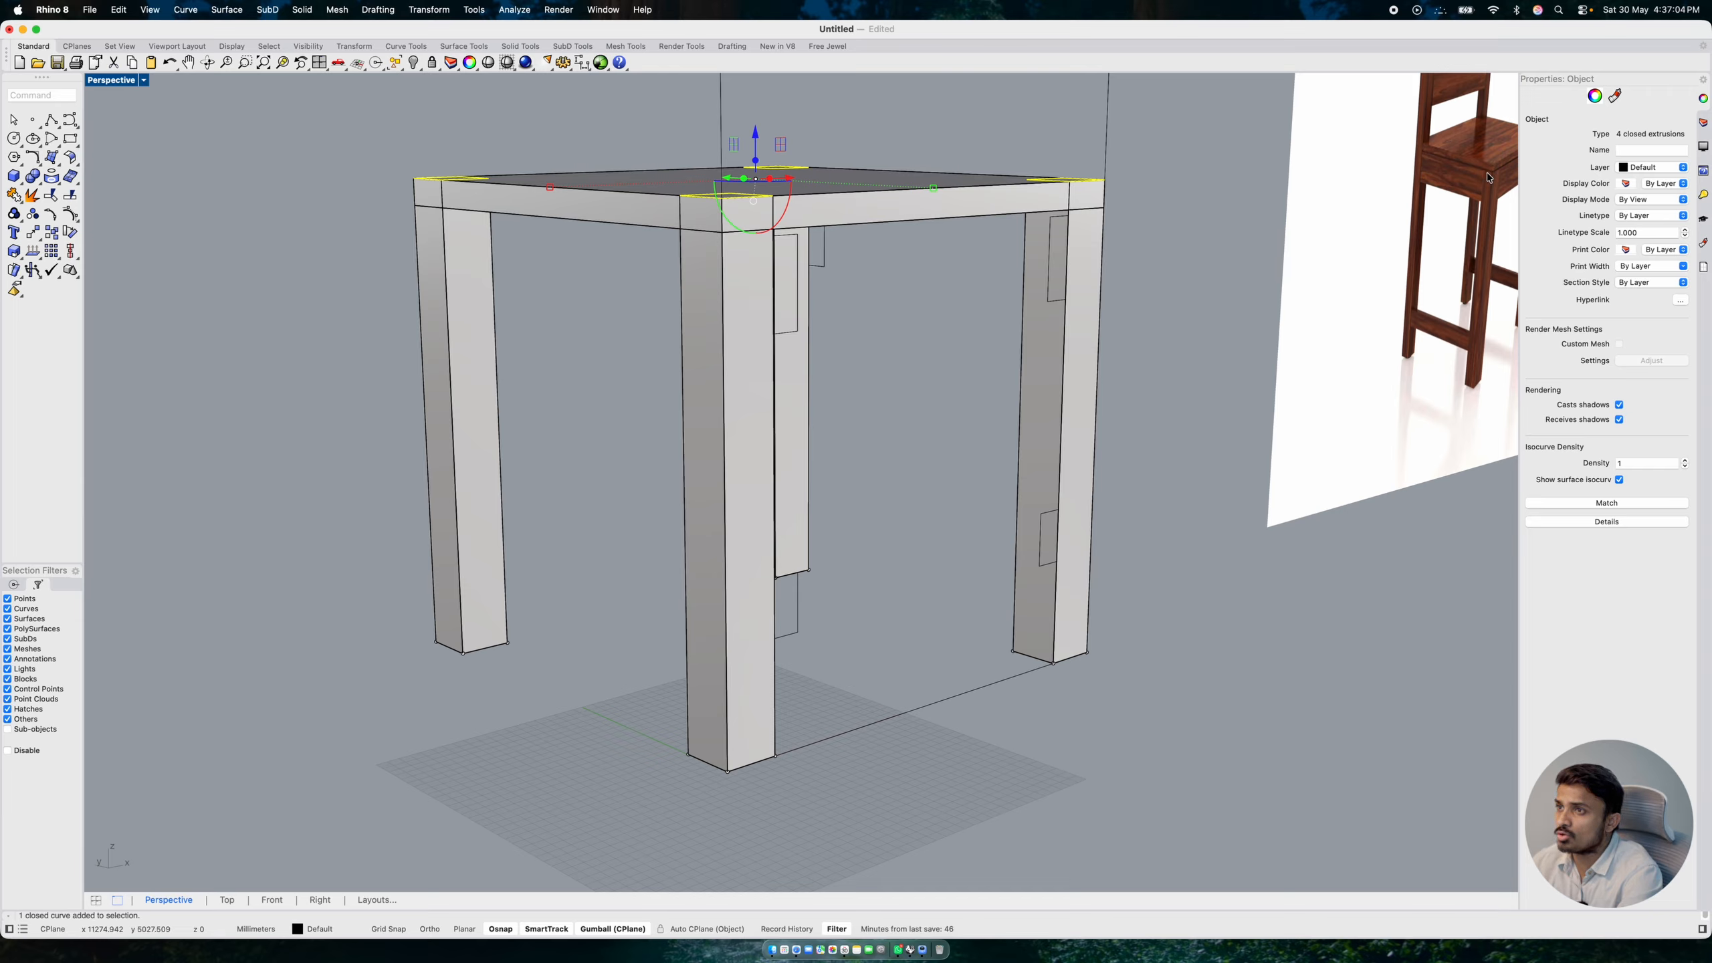
key(Delete)
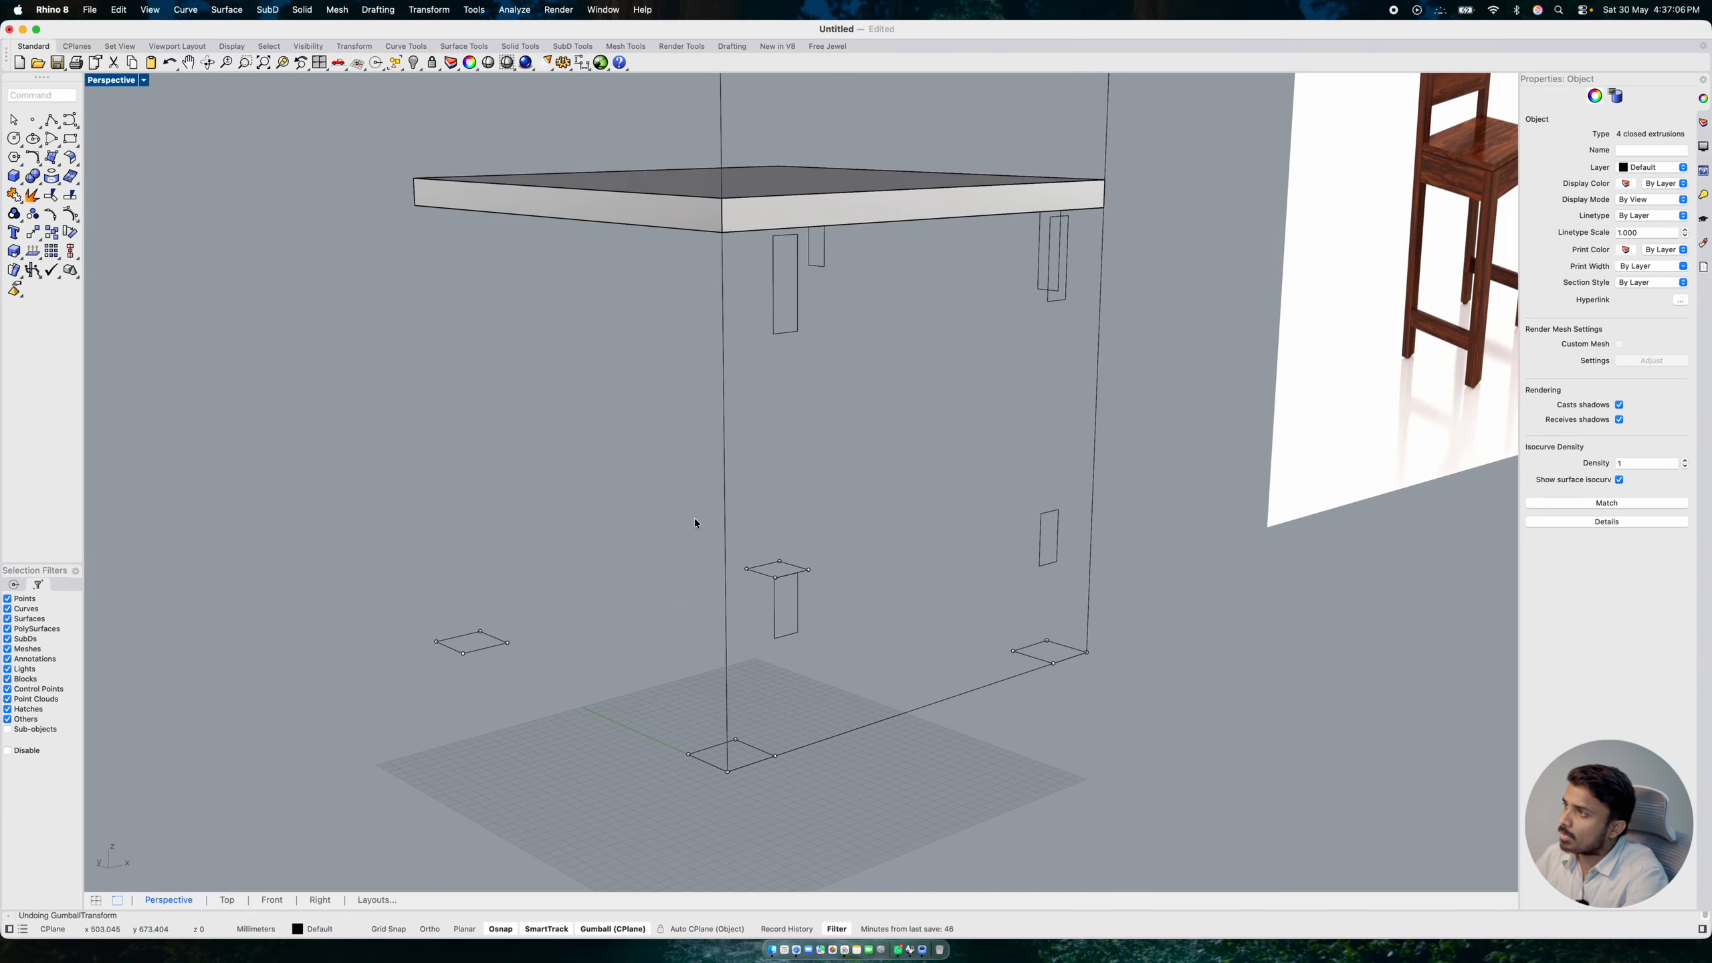
- Extrude the four square leg profiles upward in Z by 420 mm as closed solids and deselect them
click(757, 747)
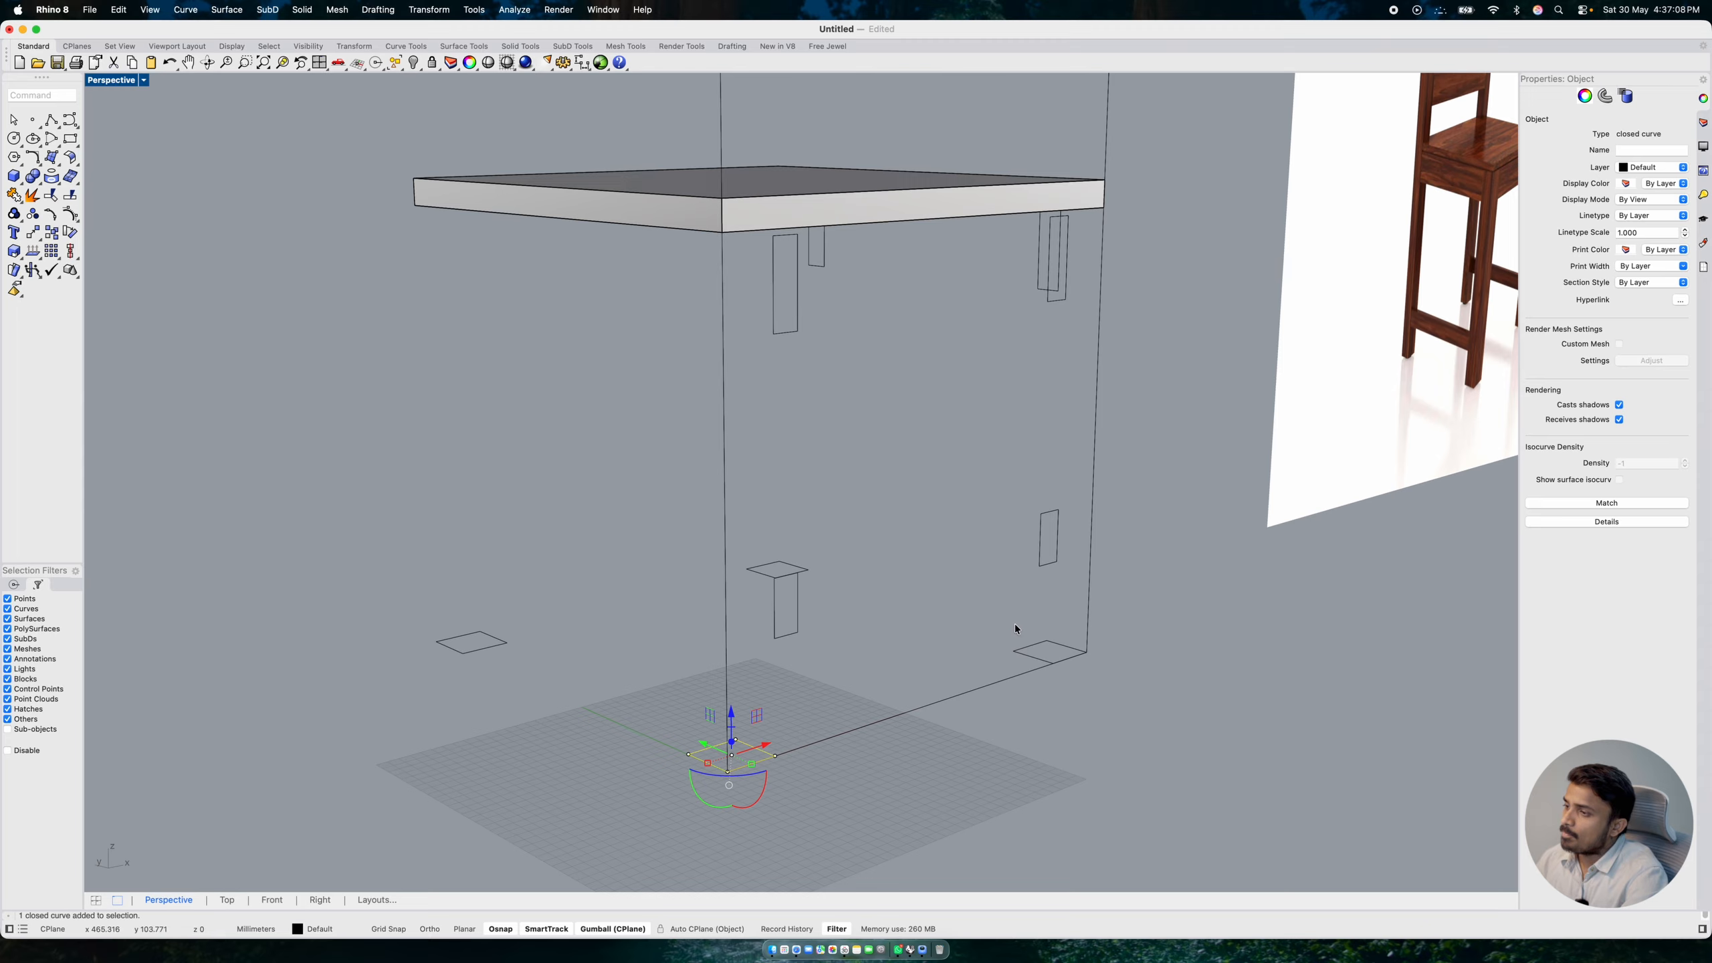
shift+click(1013, 651)
shift+click(806, 571)
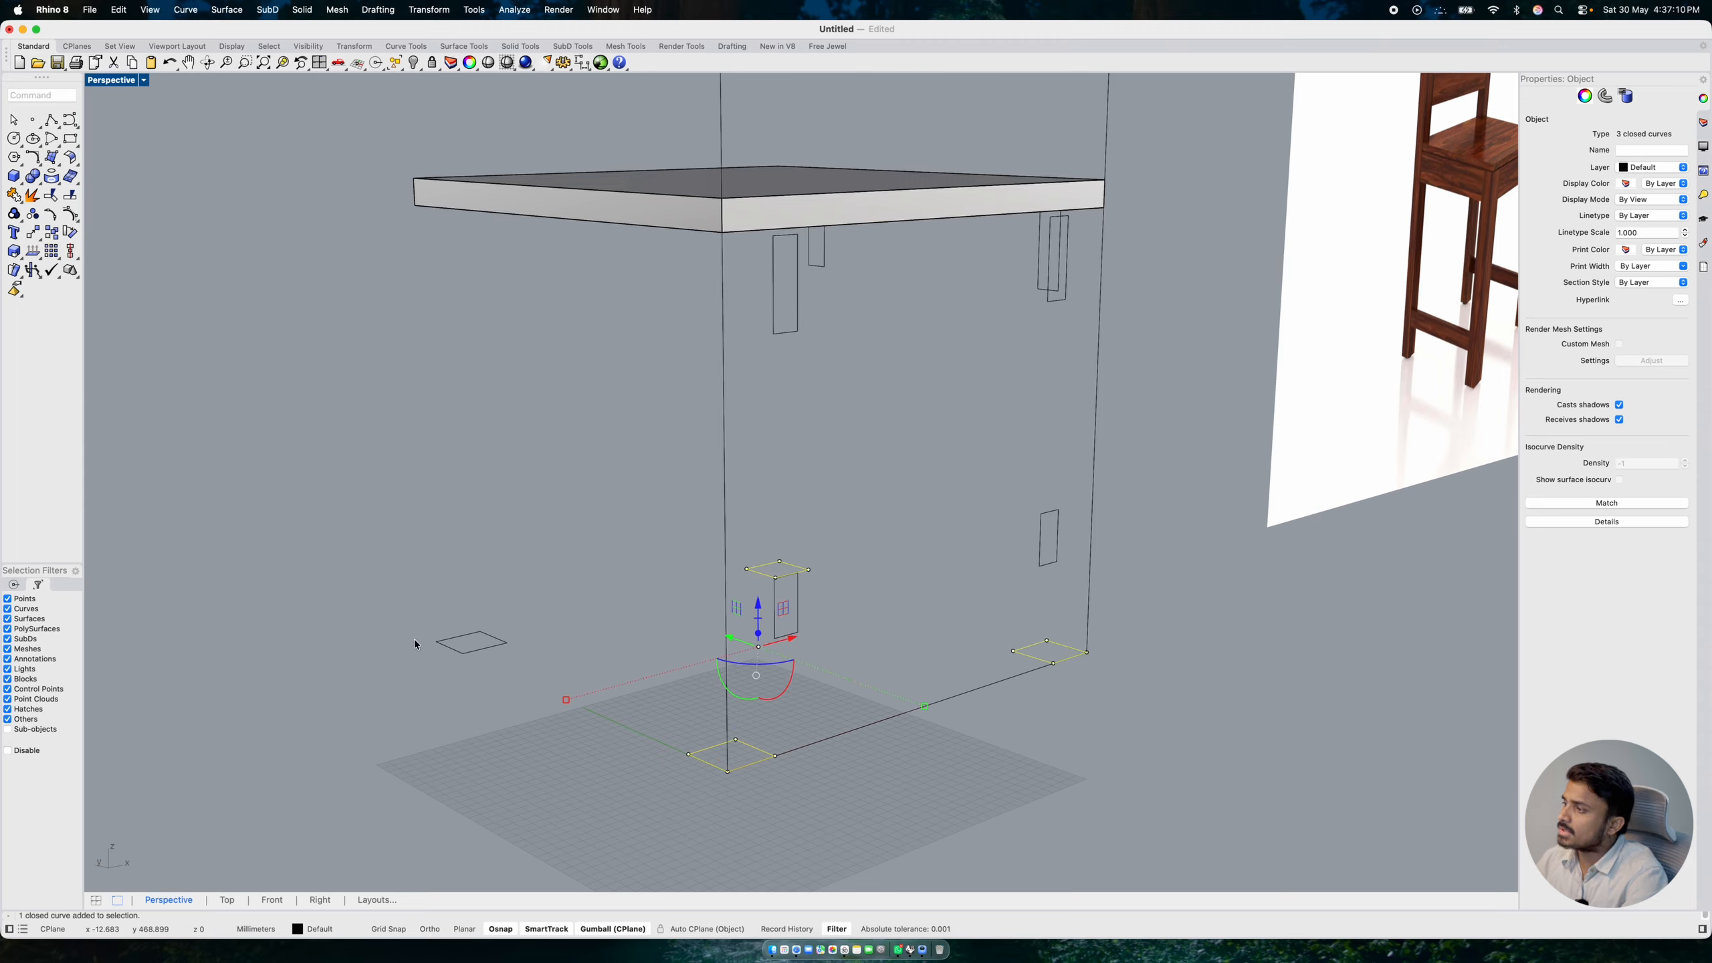
shift+click(464, 655)
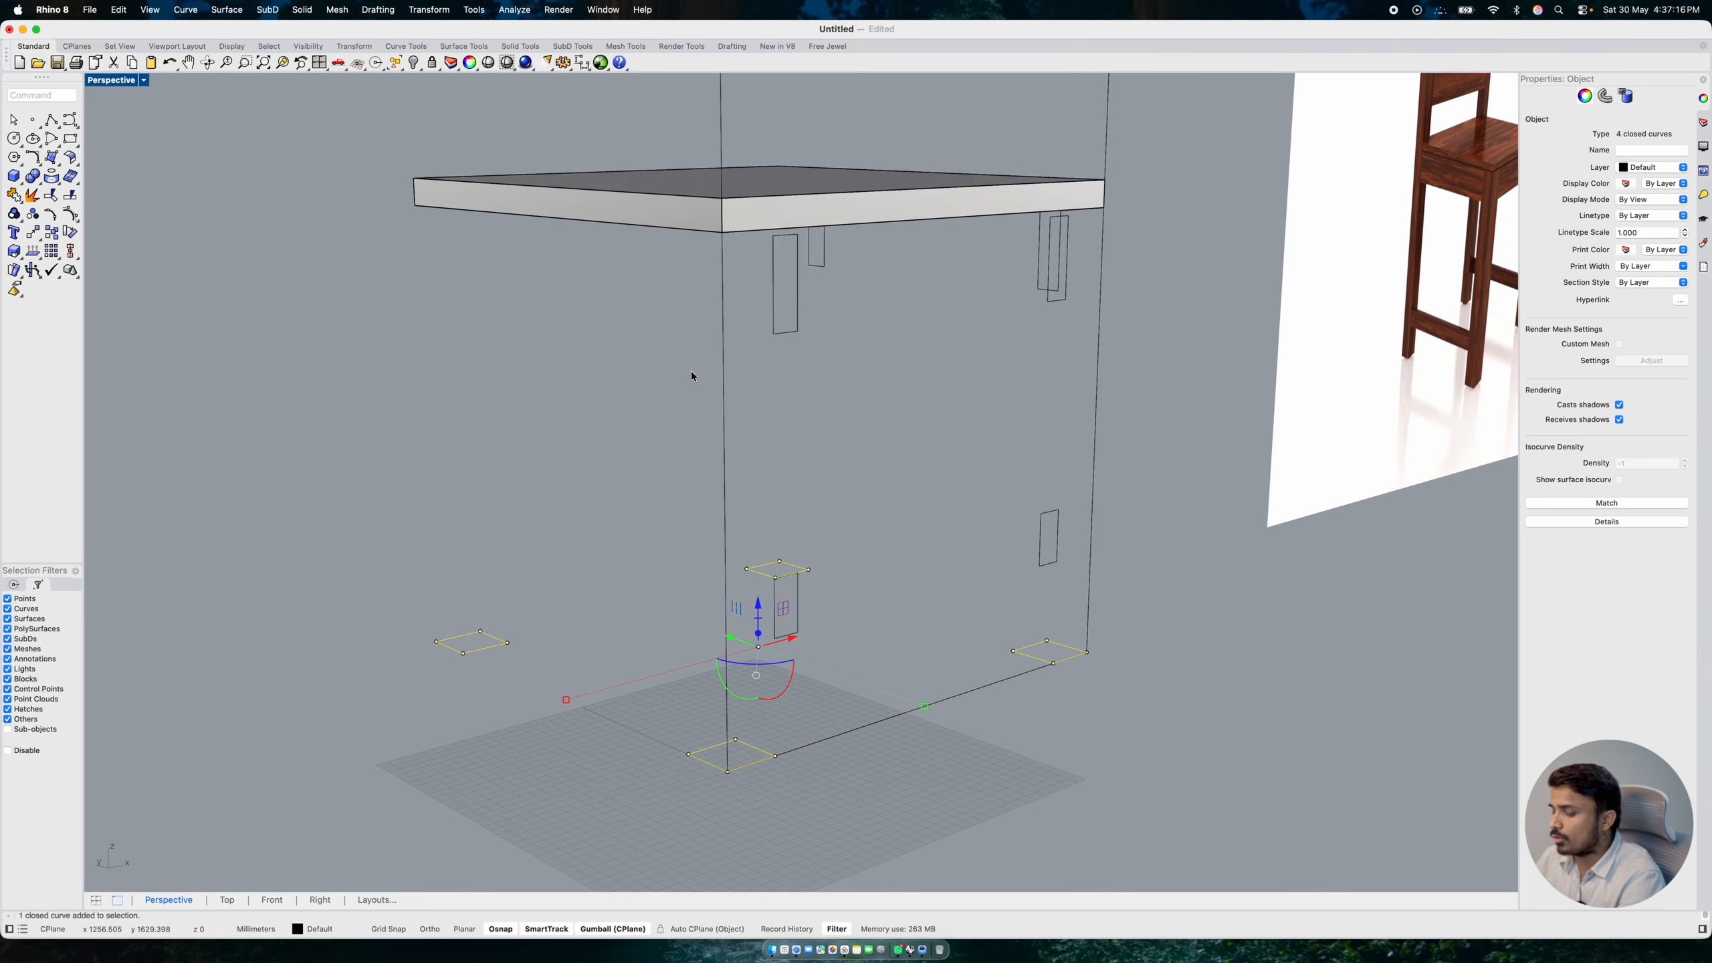
text(42)
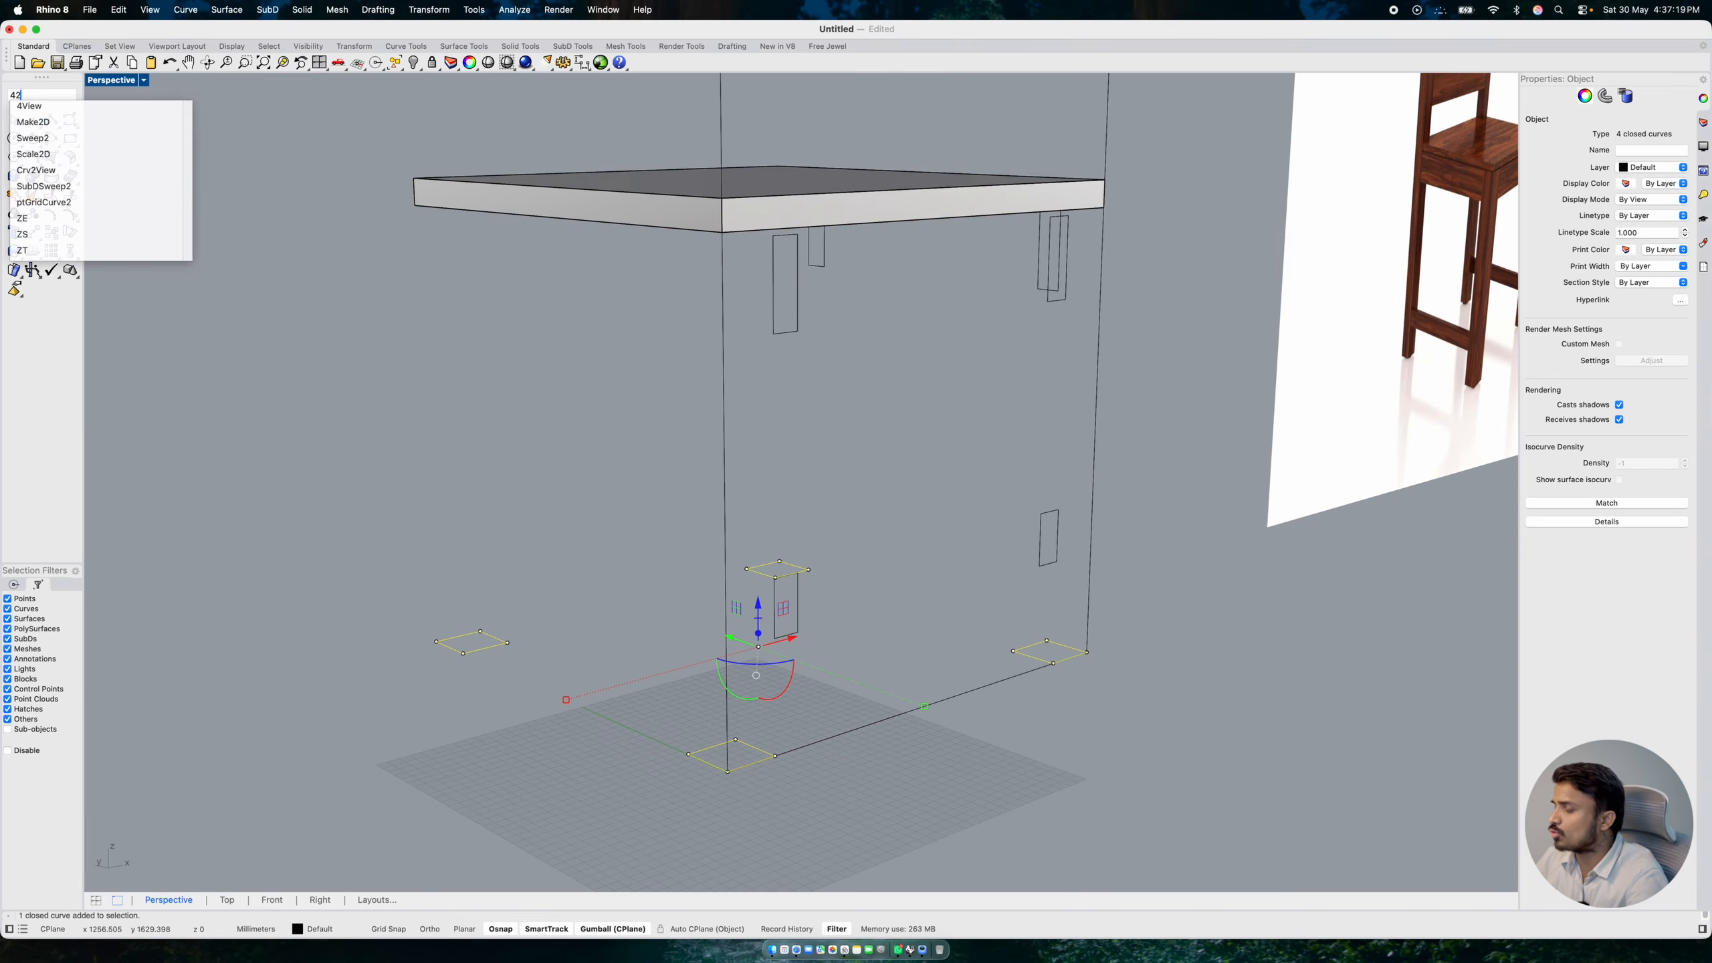
key(Escape)
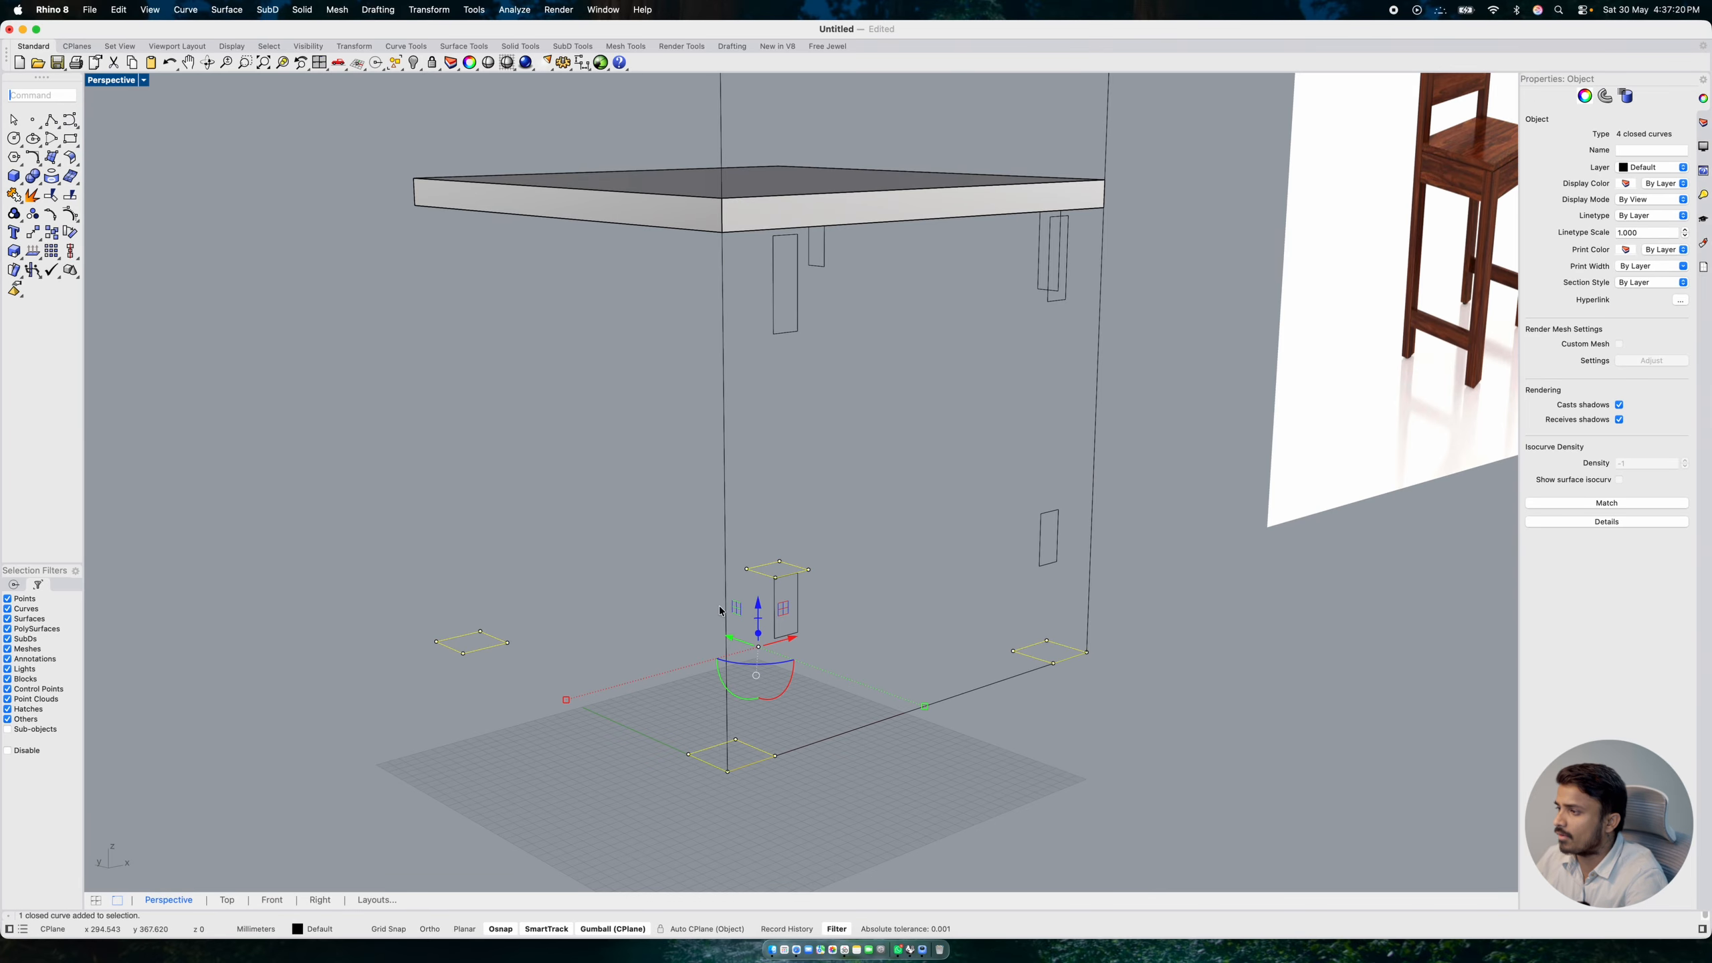
click(760, 633)
text(420)
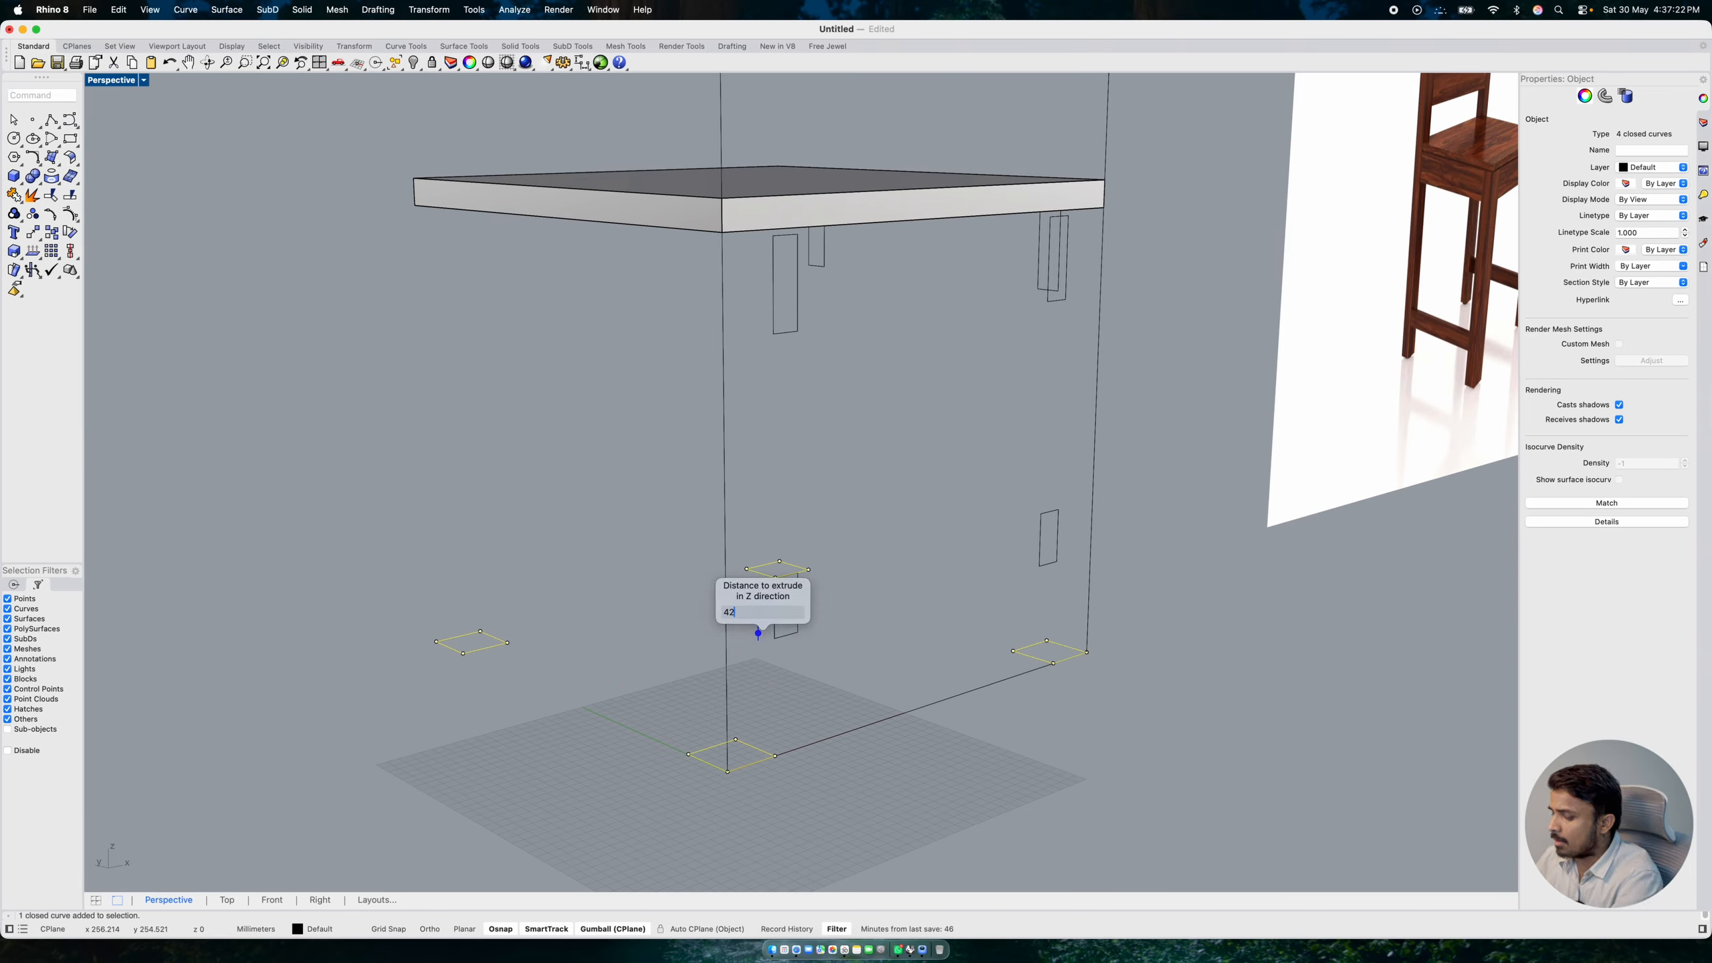
key(Return)
click(956, 430)
right_drag(863, 432, 850, 348)
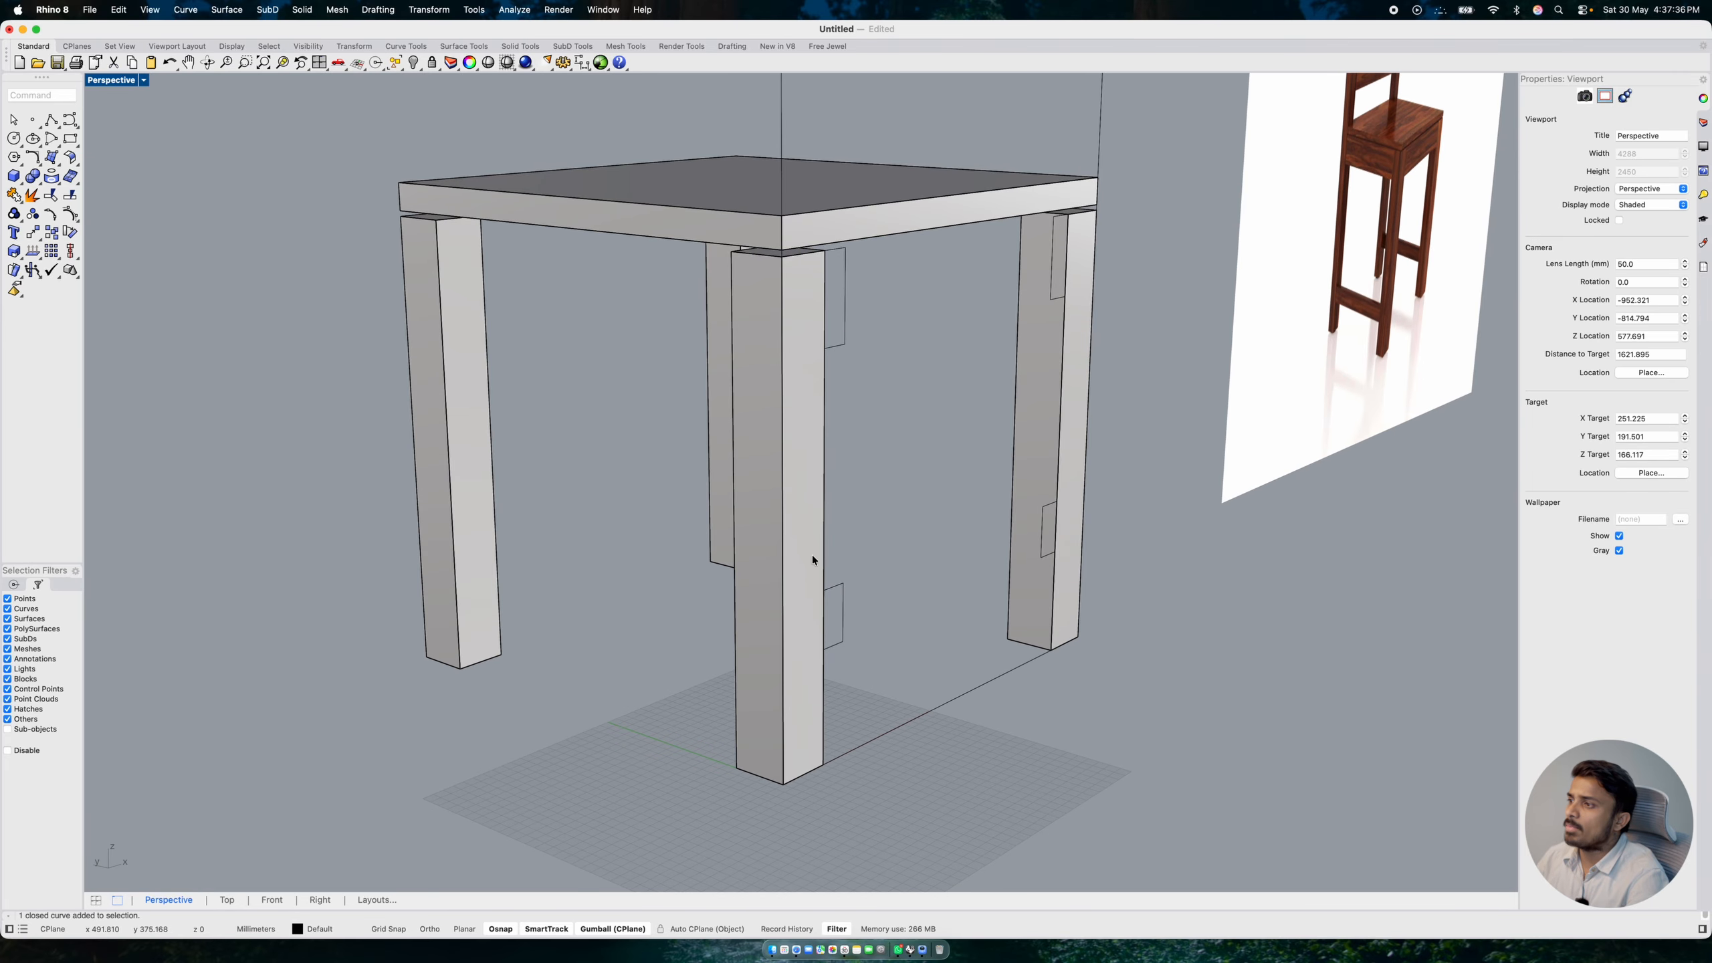
- Examine the aprons and lower stretchers between the legs in the Front view's reference image, and return to the four-viewport layout
right_click(864, 579)
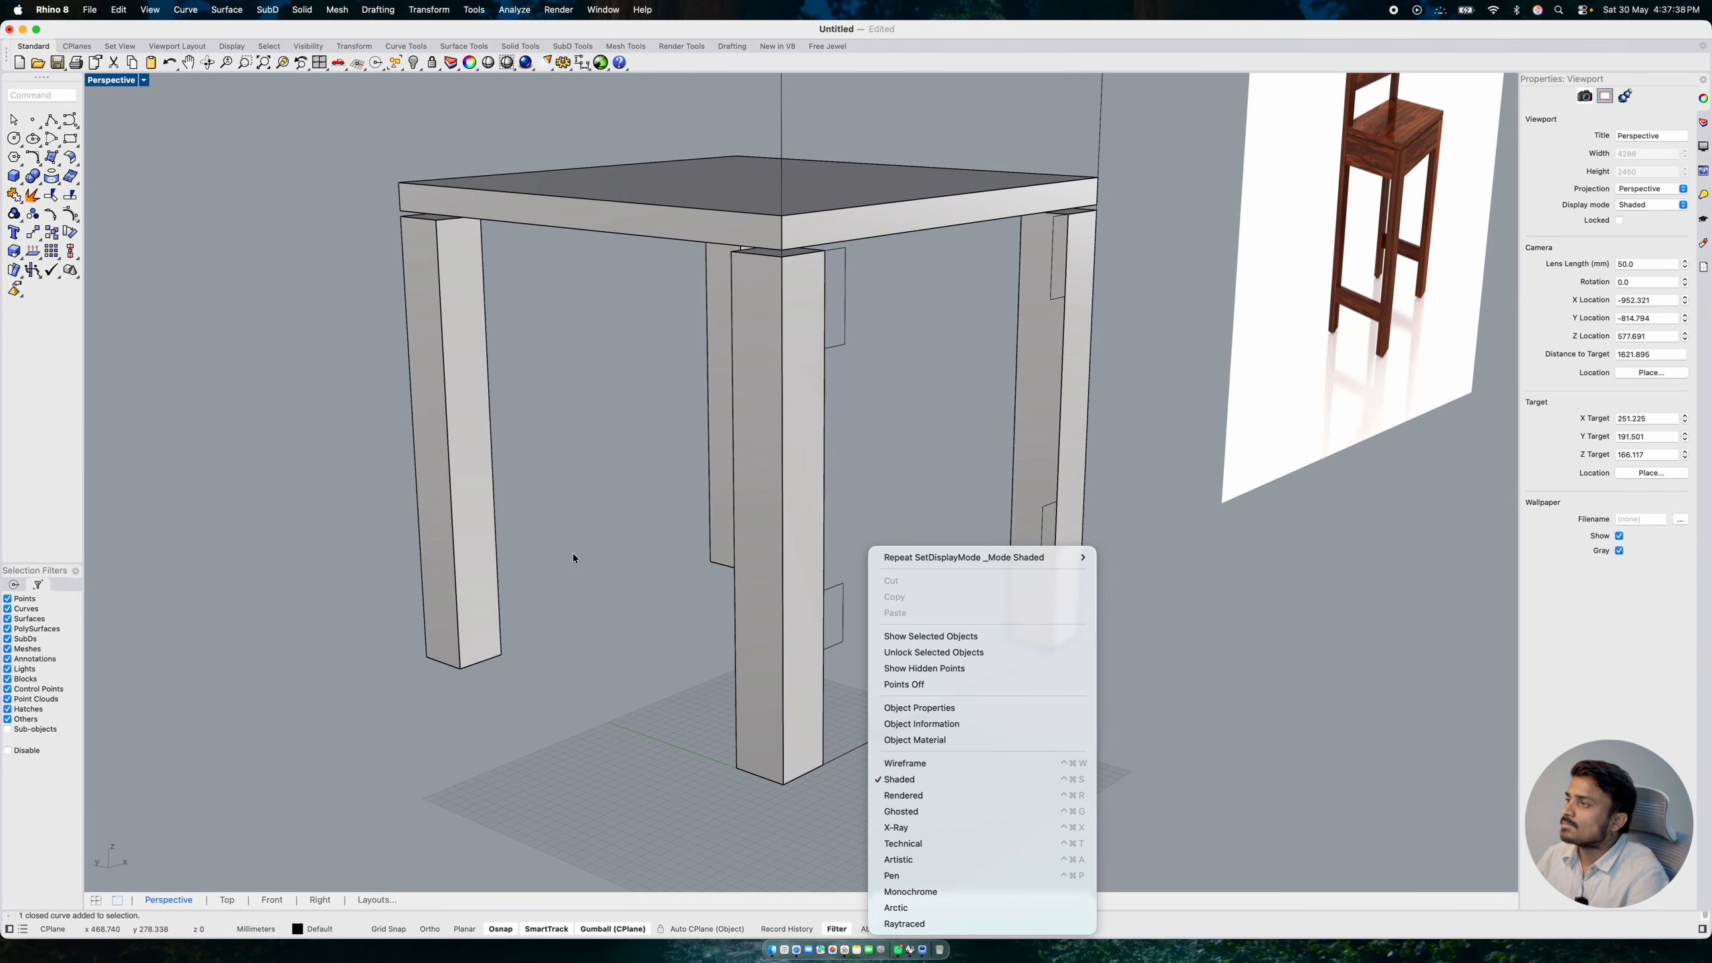
click(180, 179)
double_click(116, 80)
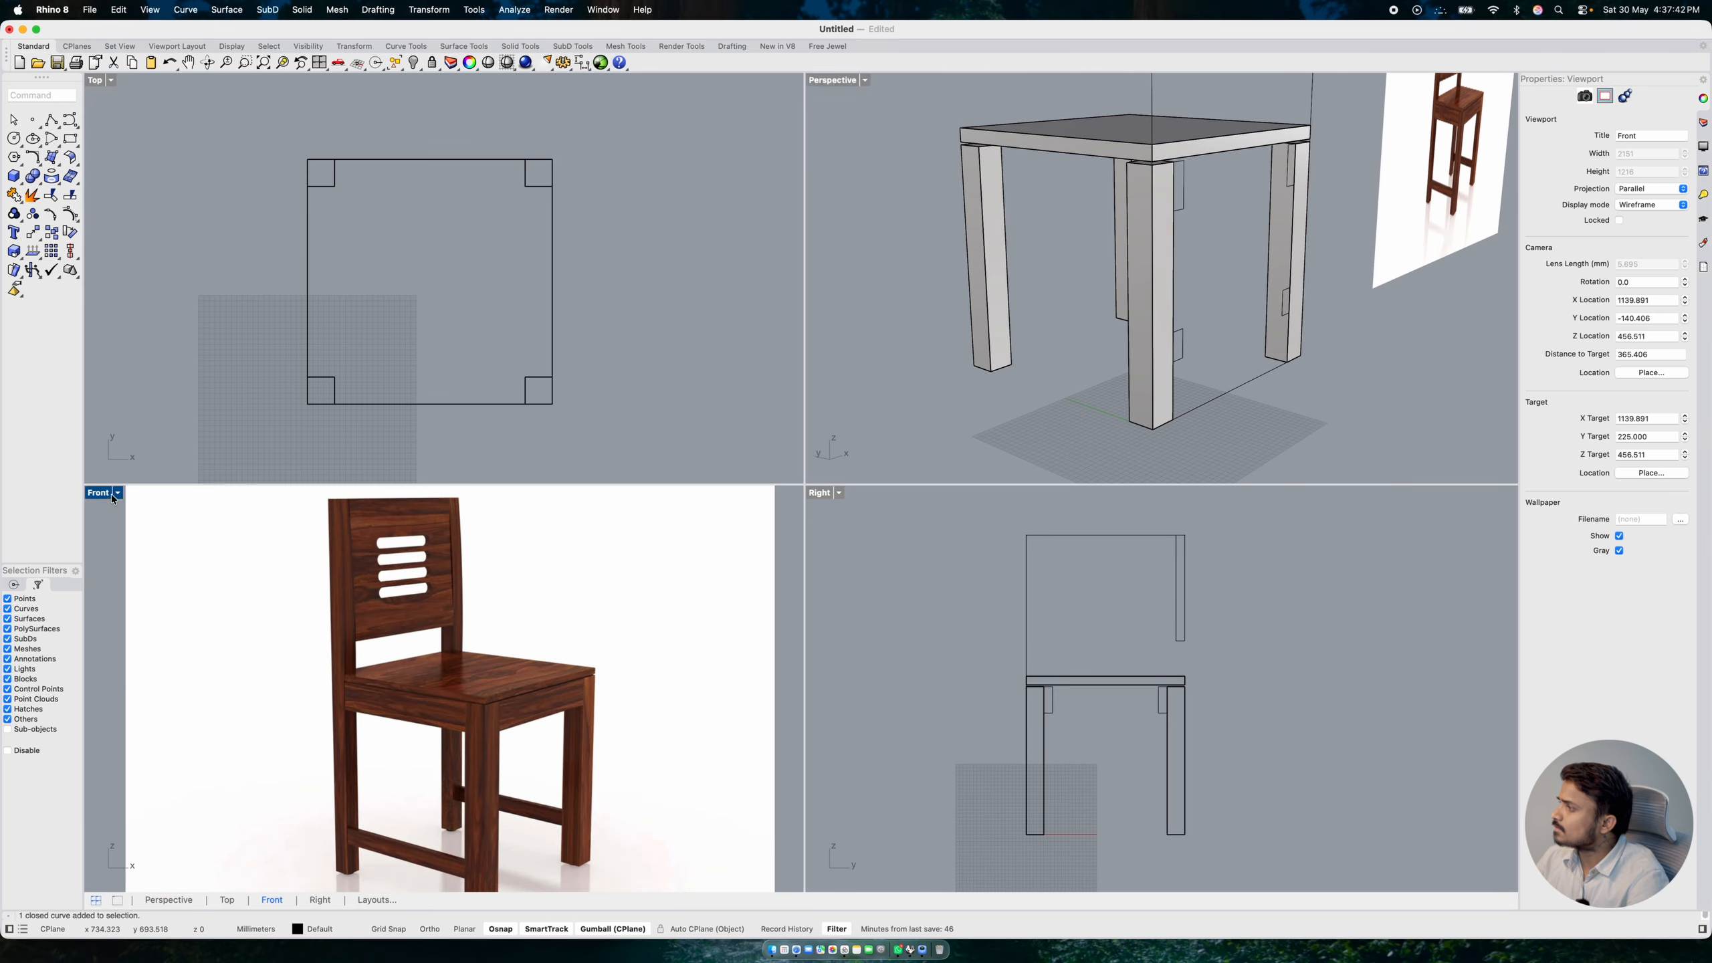
double_click(111, 492)
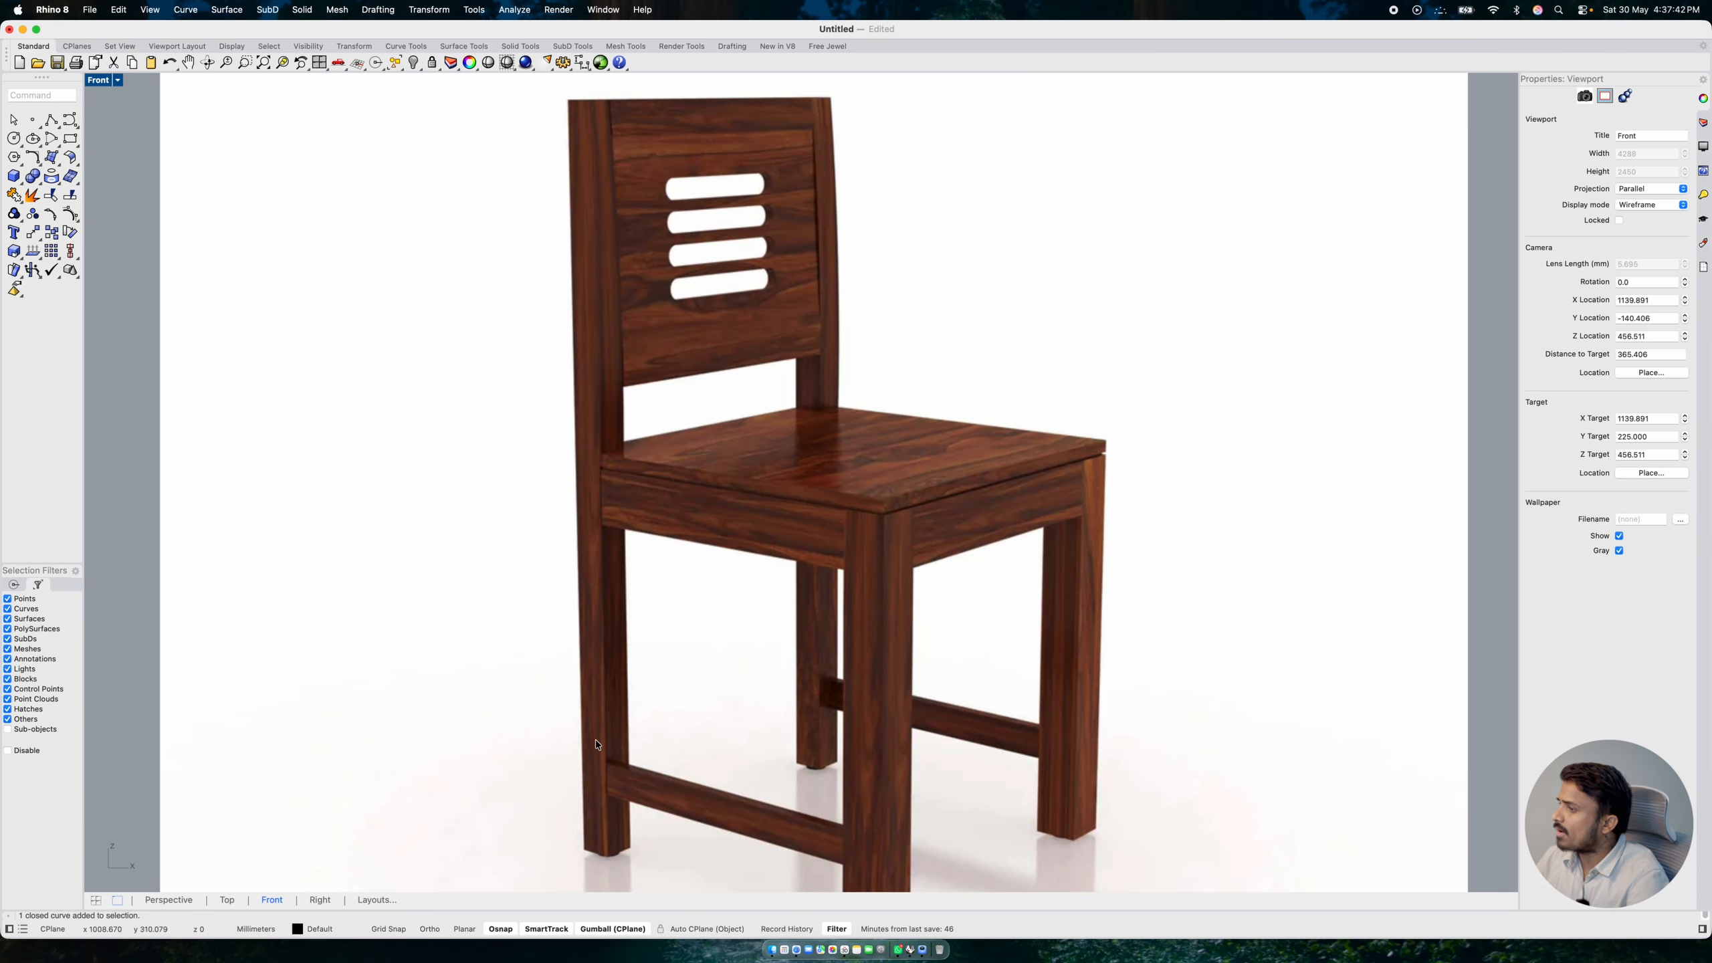
scroll(595, 738, up, 5)
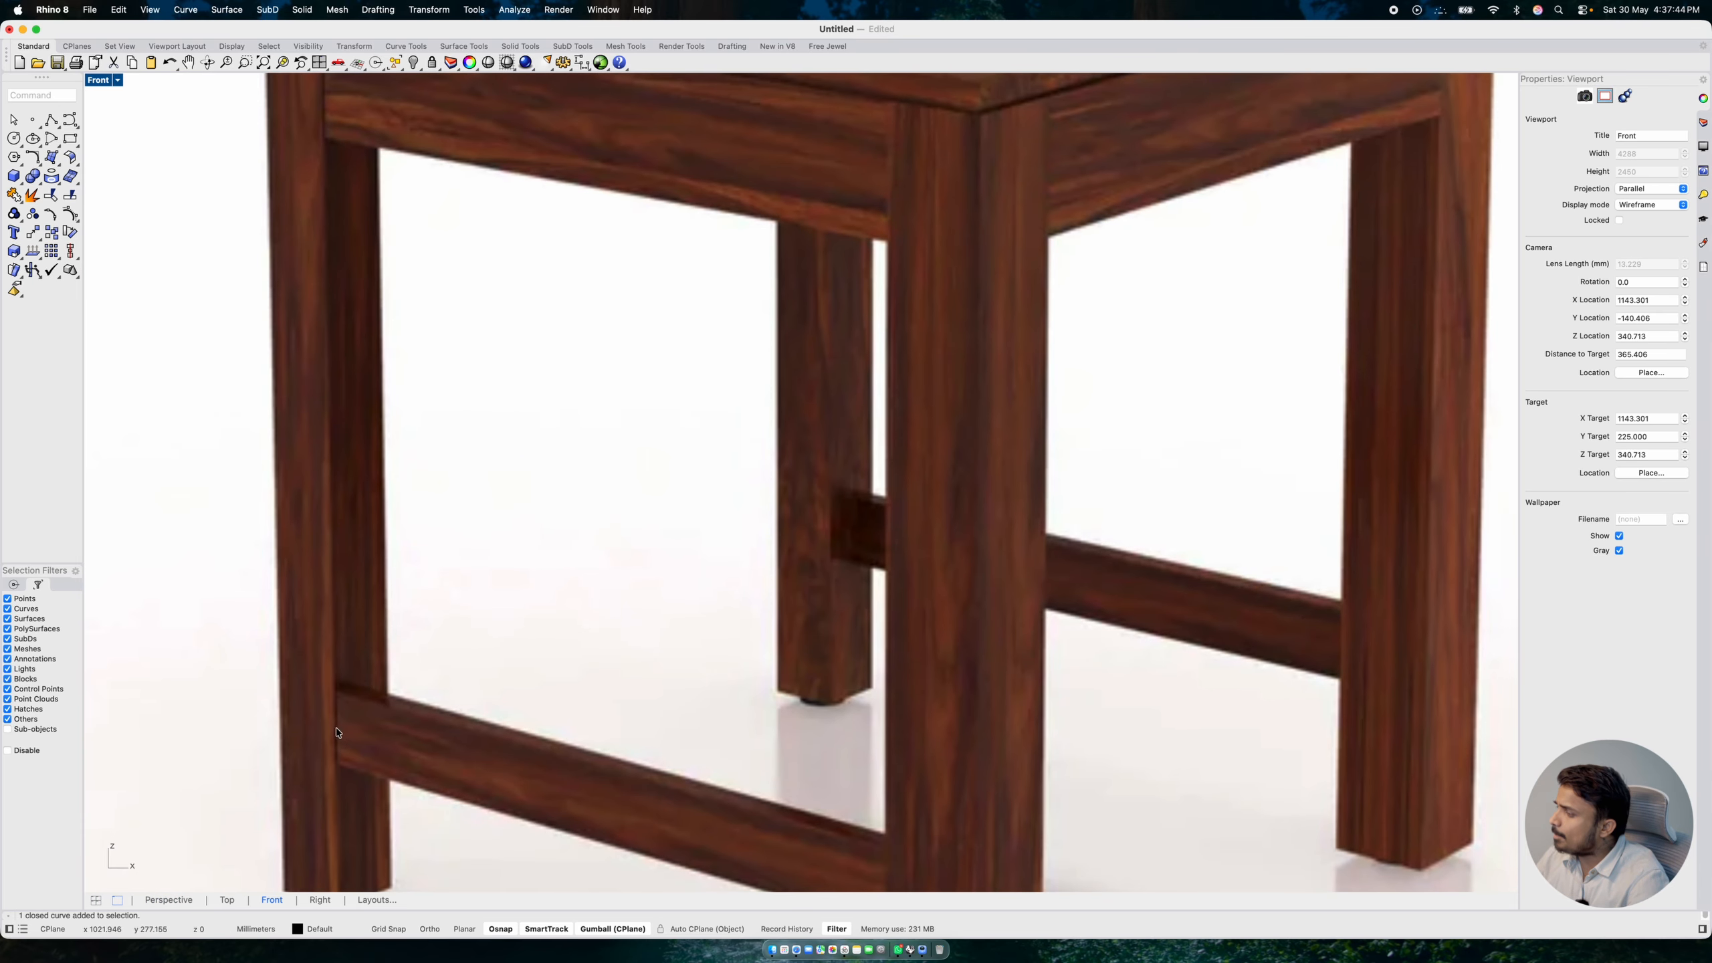
click(103, 82)
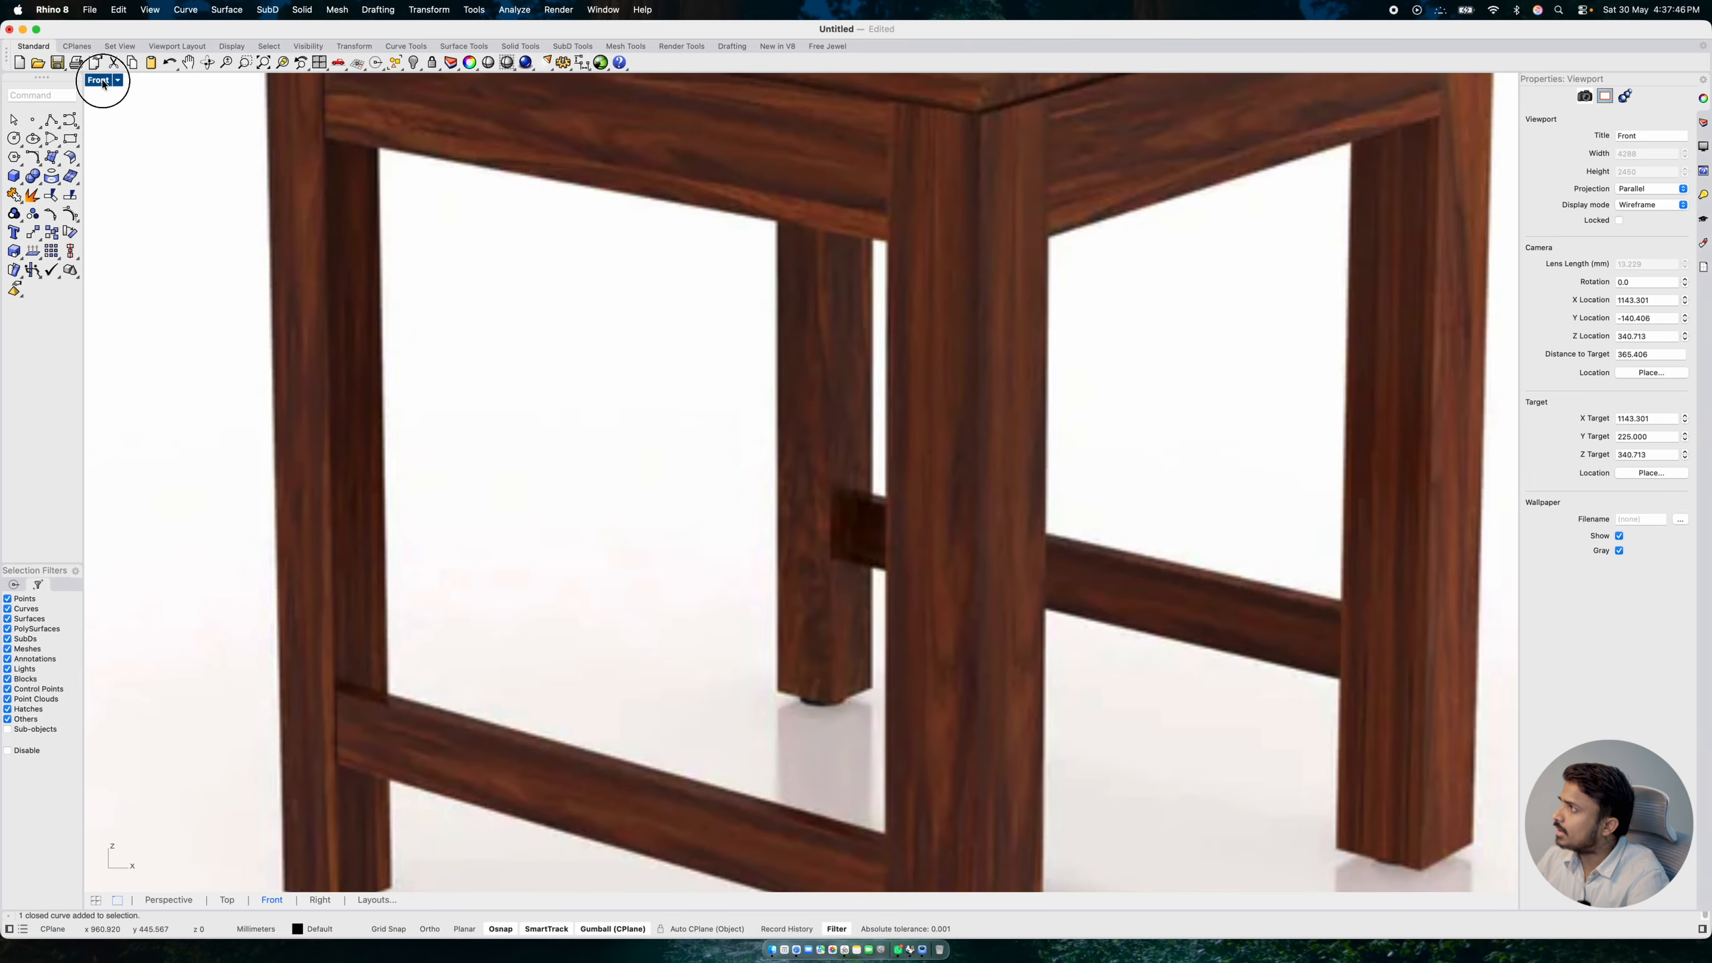
double_click(103, 81)
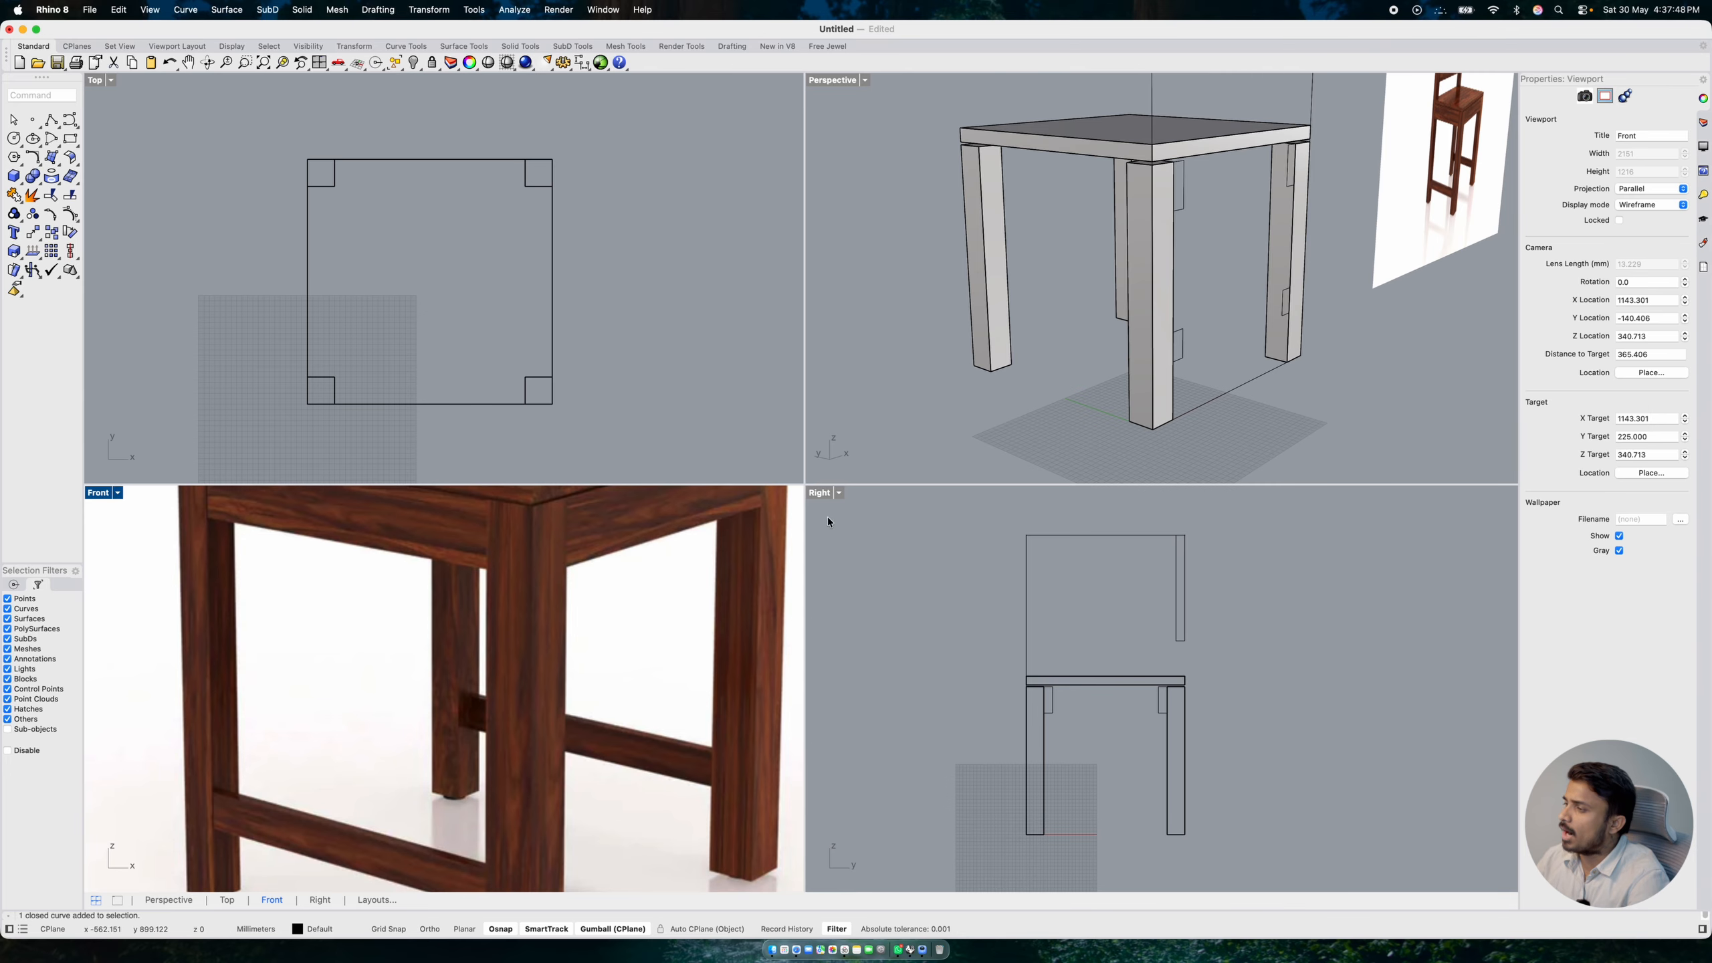
scroll(580, 758, down, 5)
scroll(566, 748, up, 3)
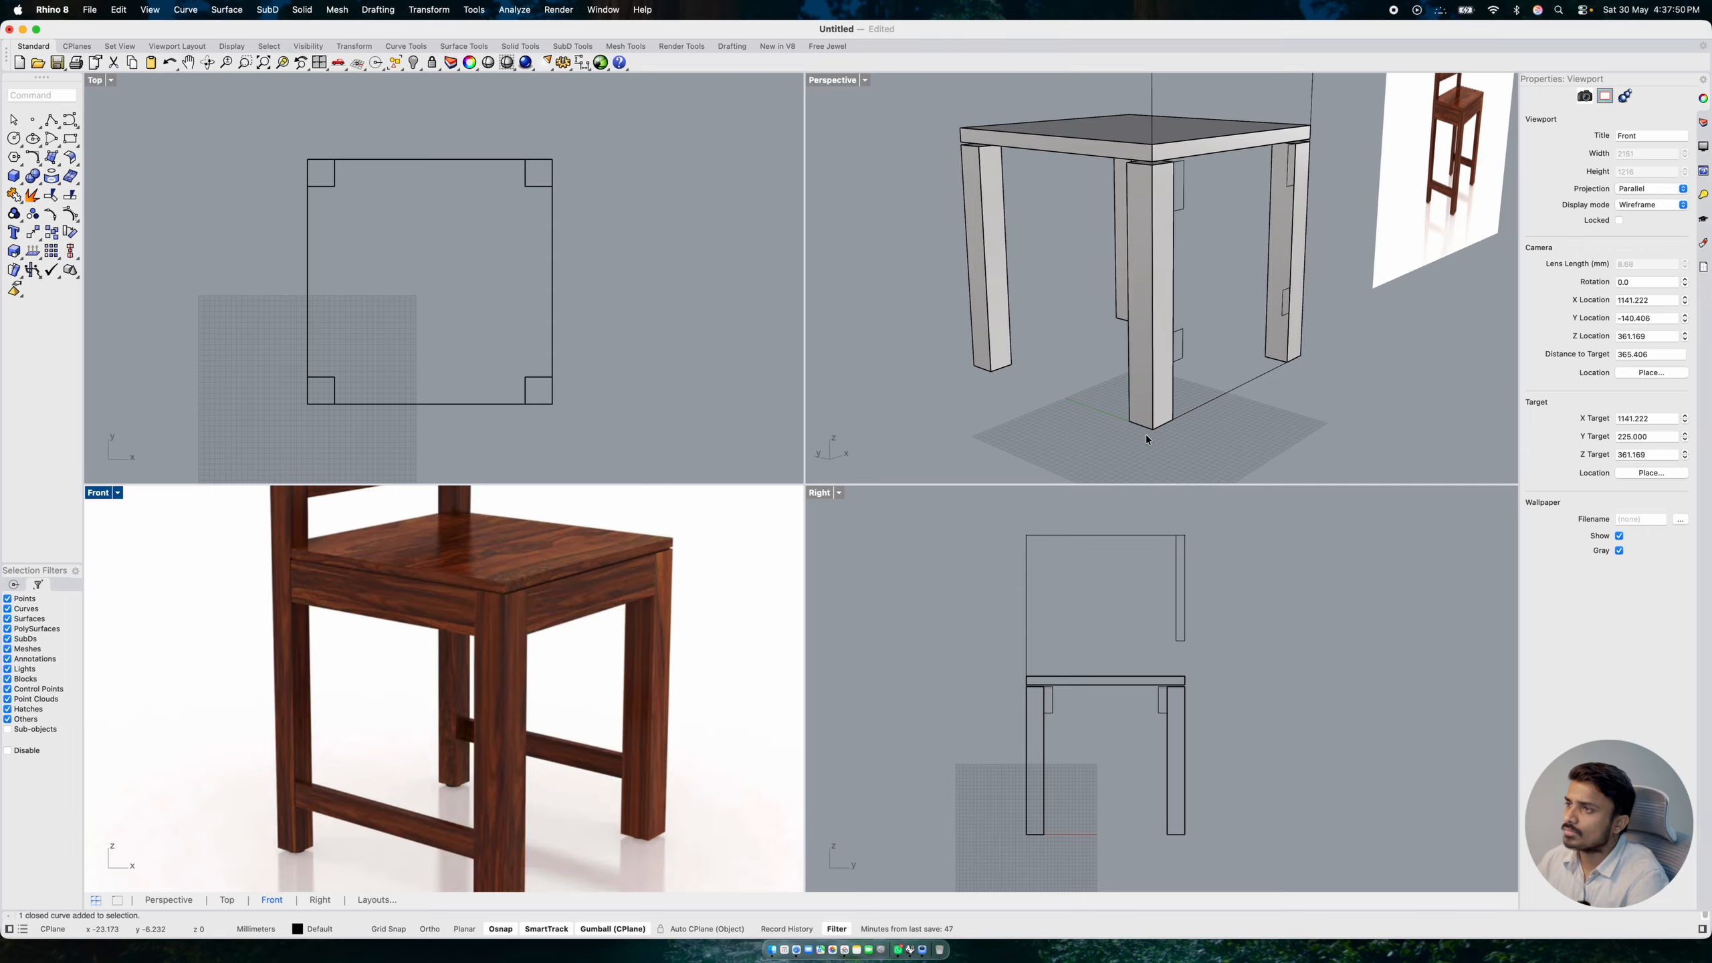
- Move the lower stretcher profile beside the nearest corner leg by -50 mm along X, onto that leg
click(1184, 340)
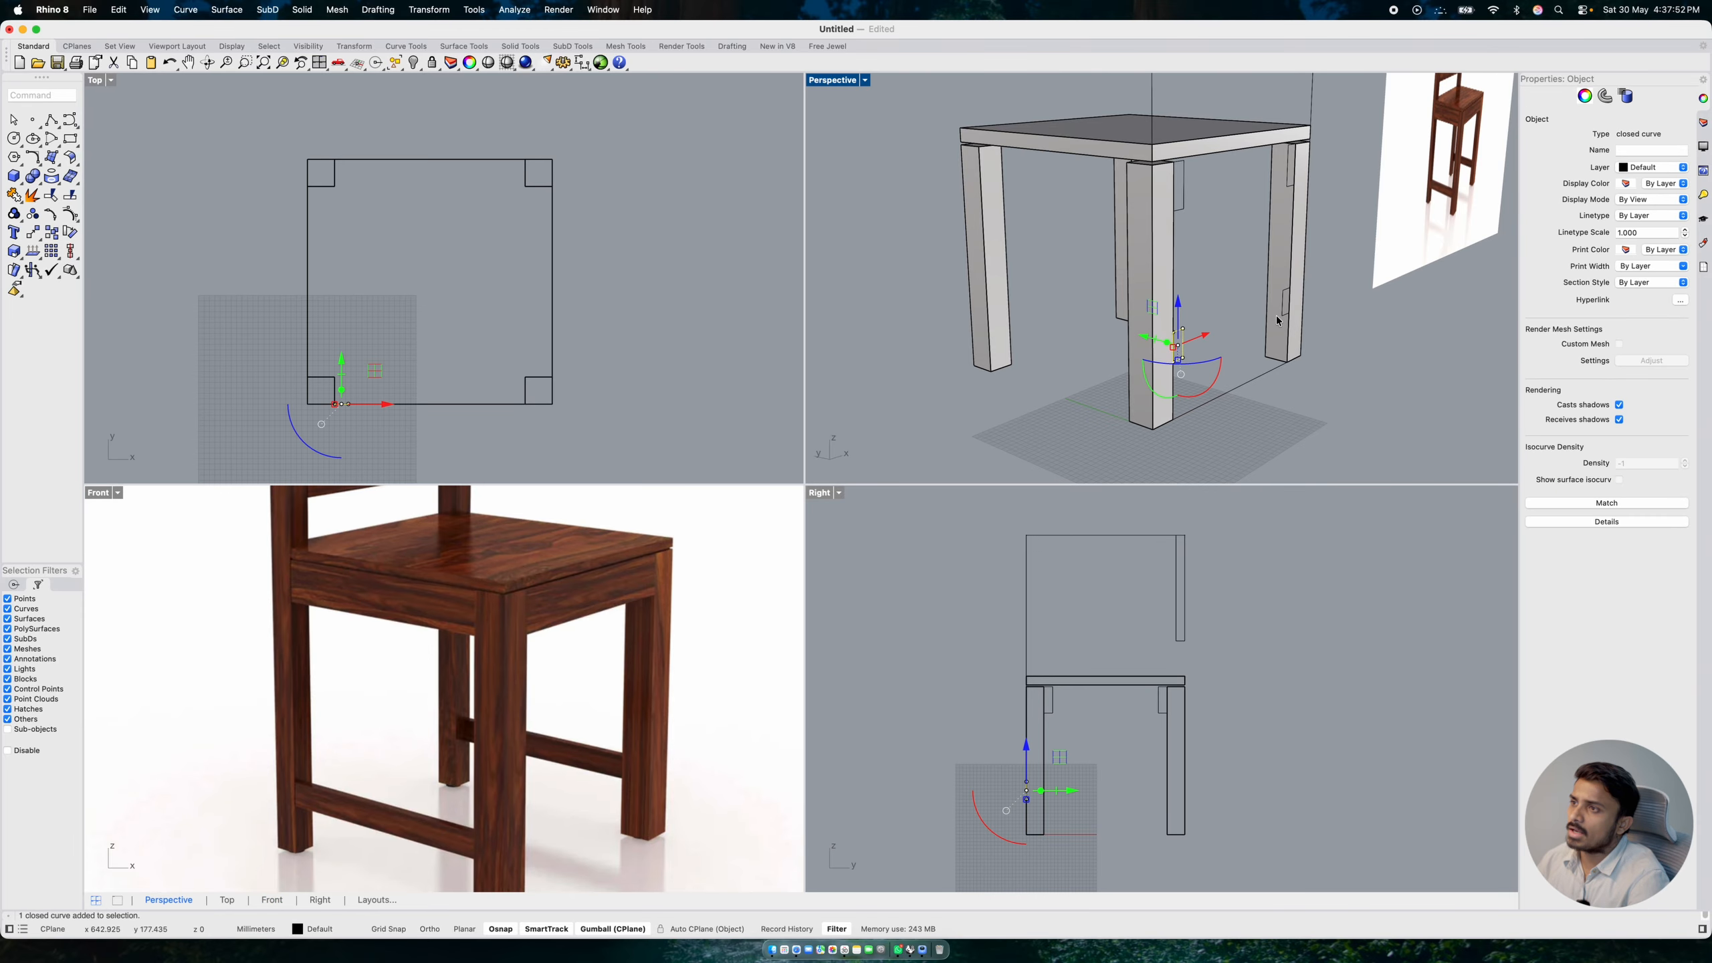
click(1199, 342)
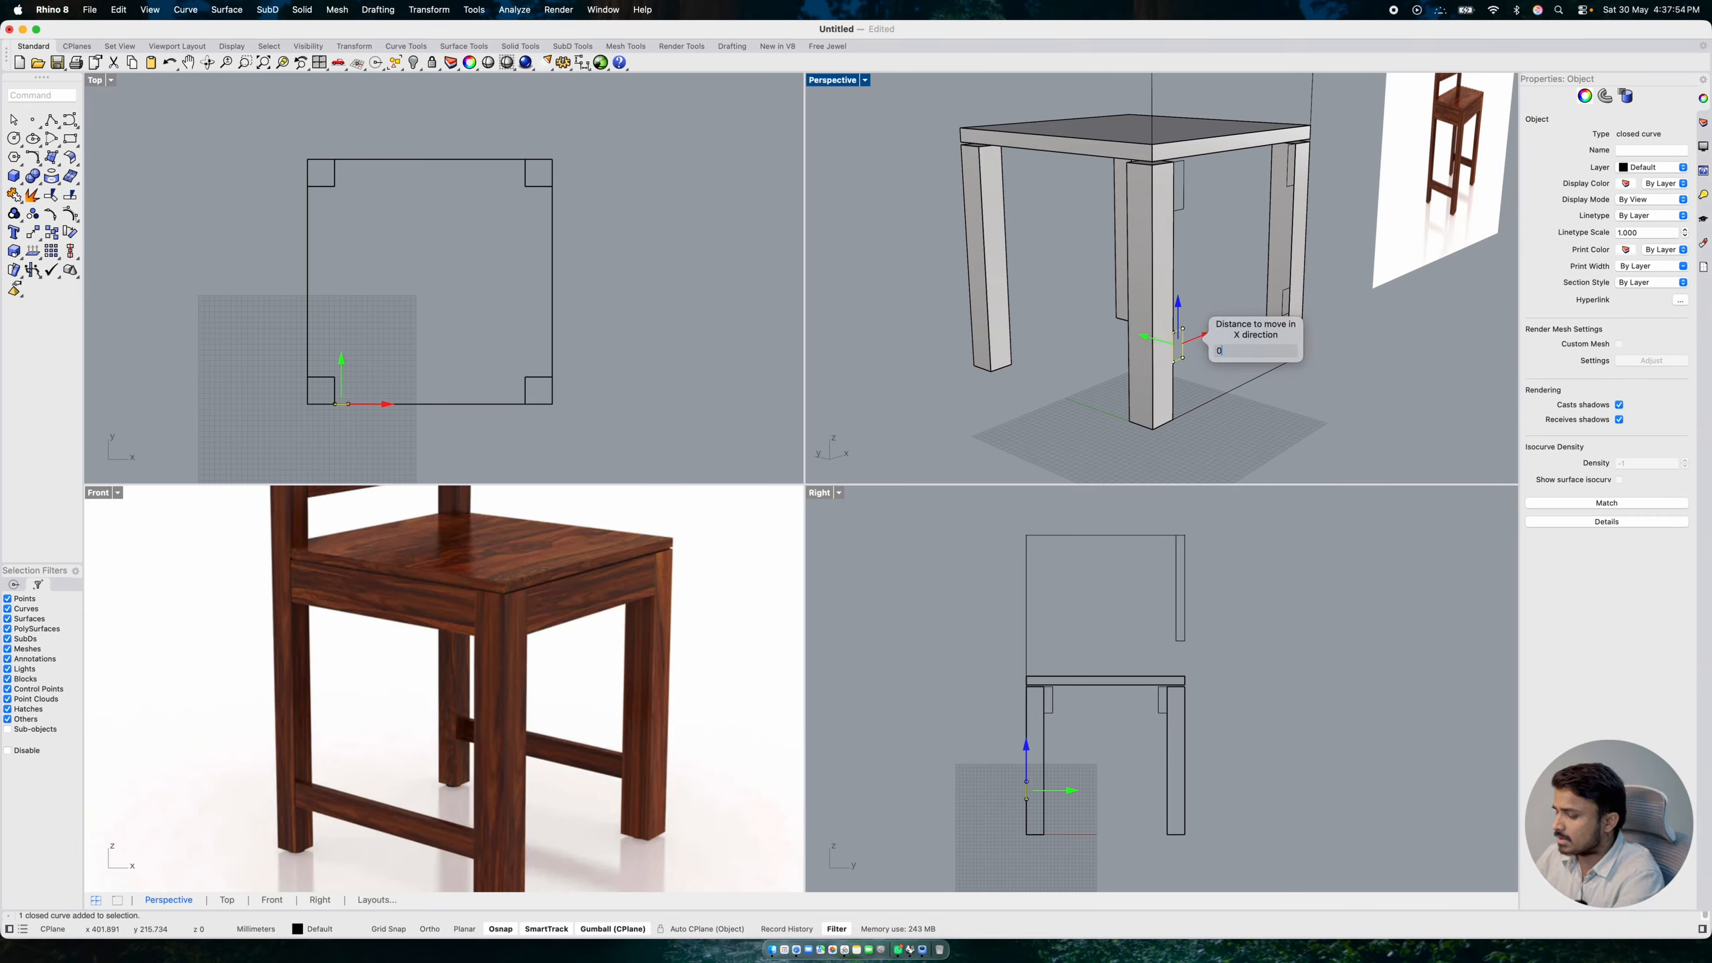
text(0)
key(Return)
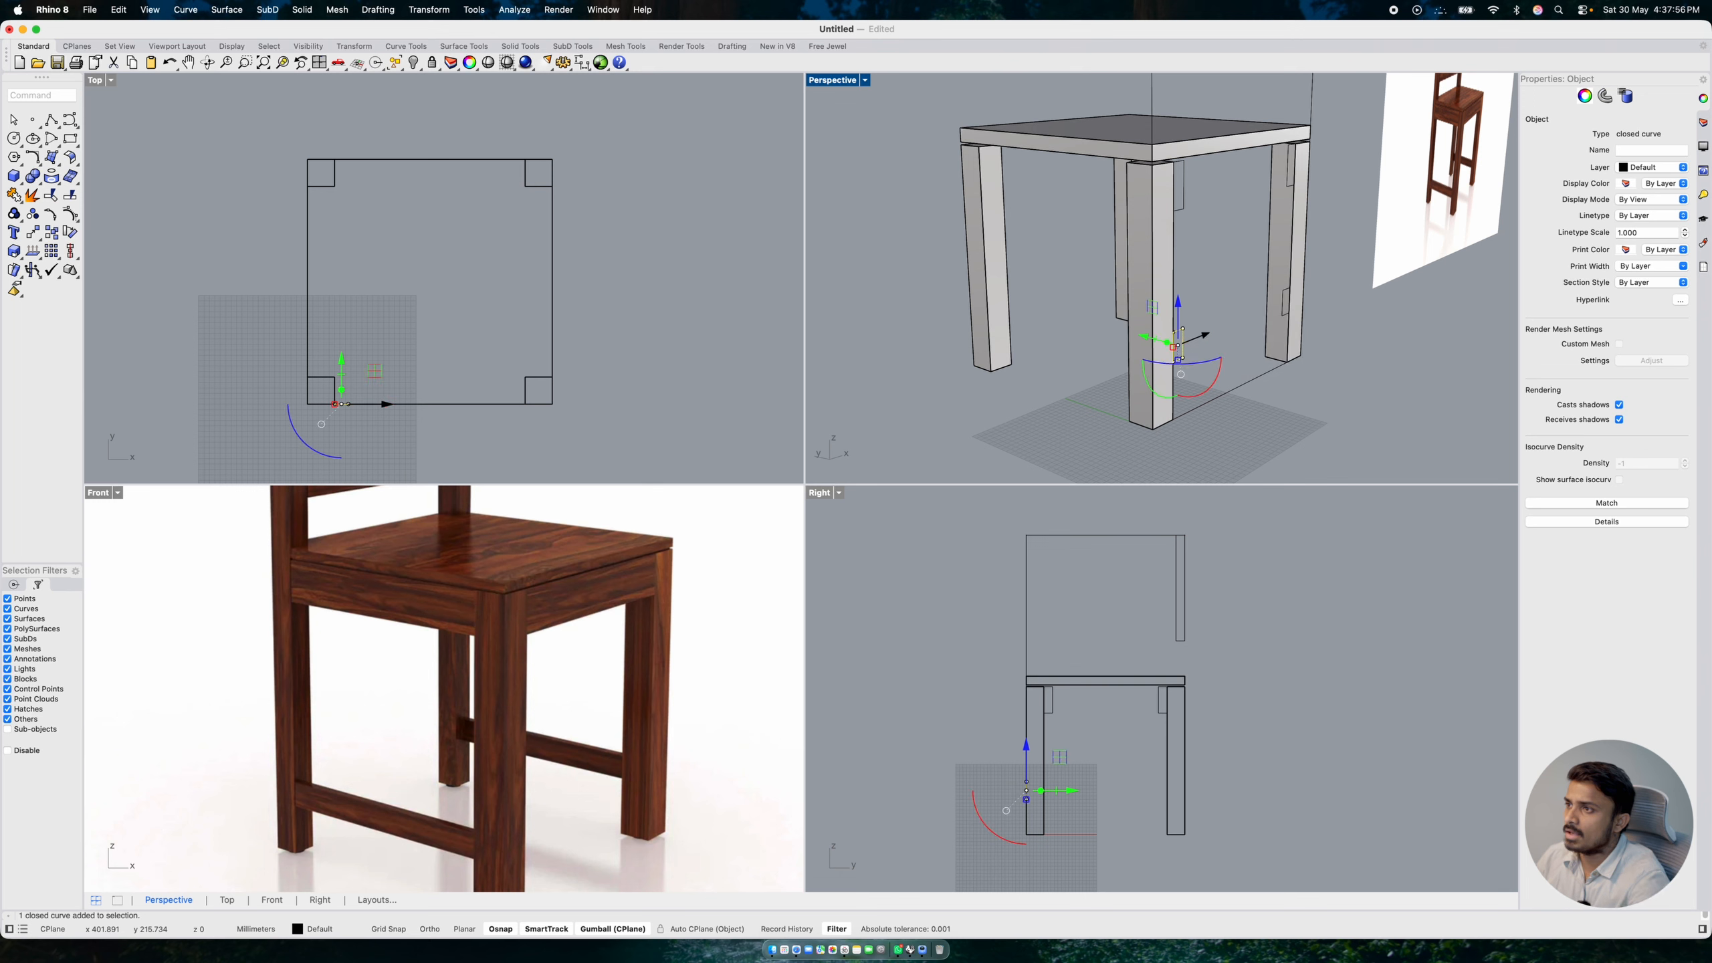
click(1209, 342)
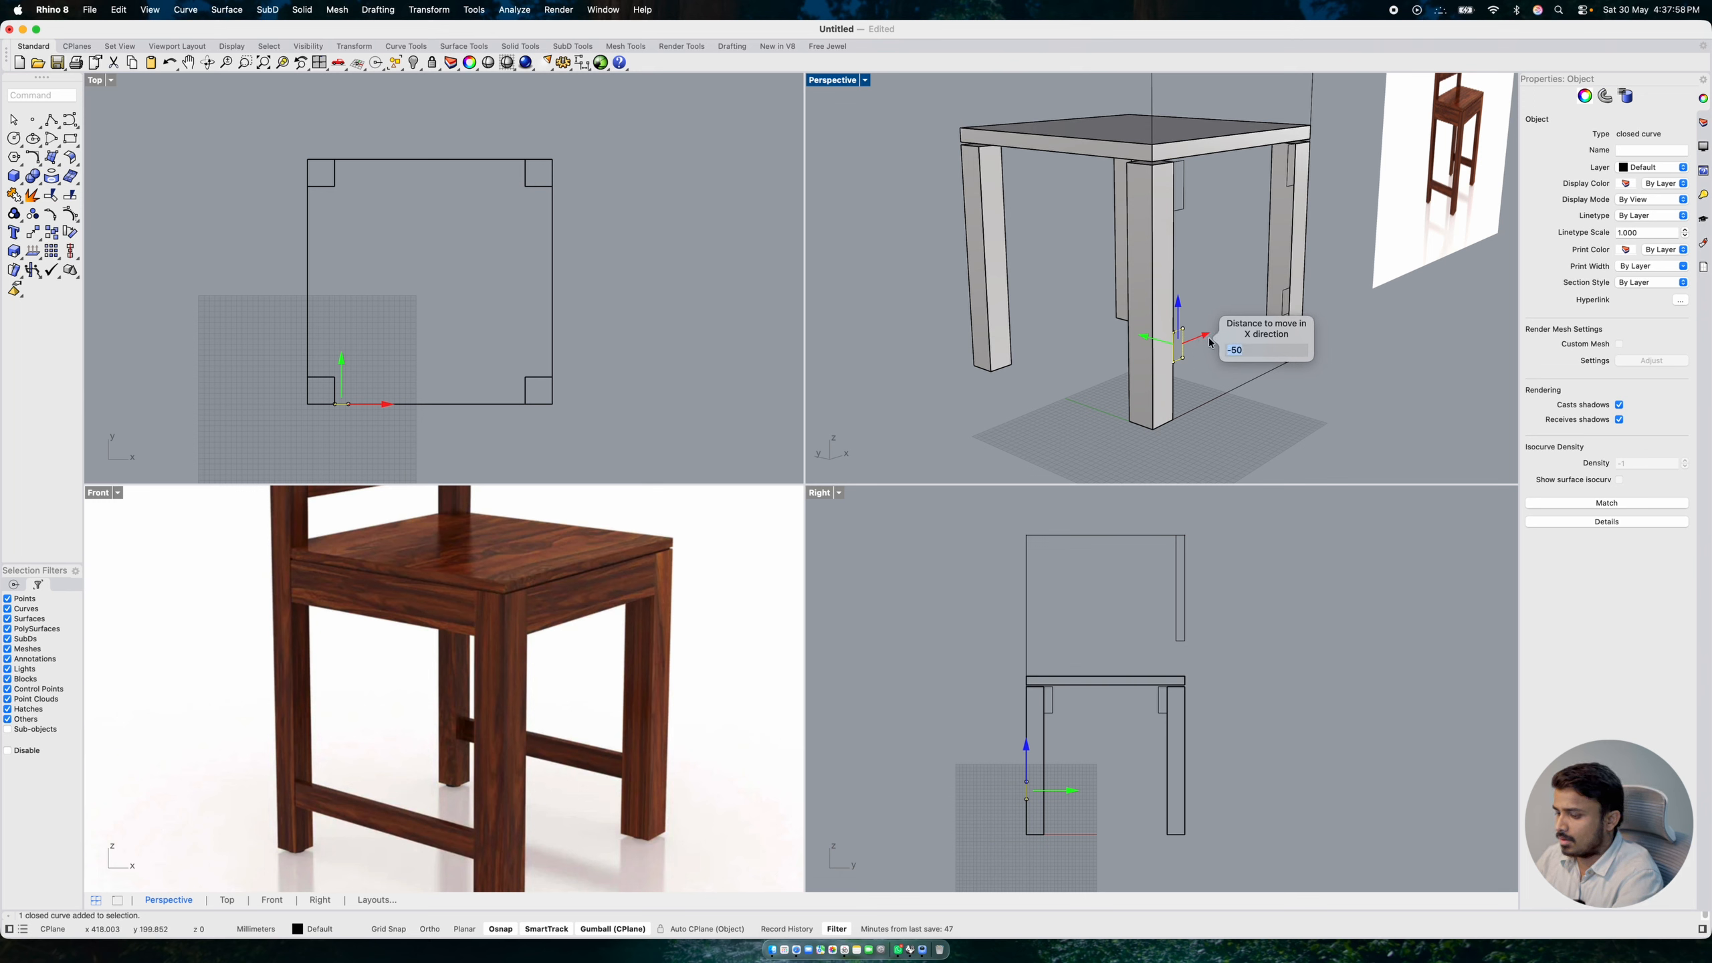
- Move the lower stretcher profile beside the other front leg by 50 mm along X, onto that leg
click(1282, 316)
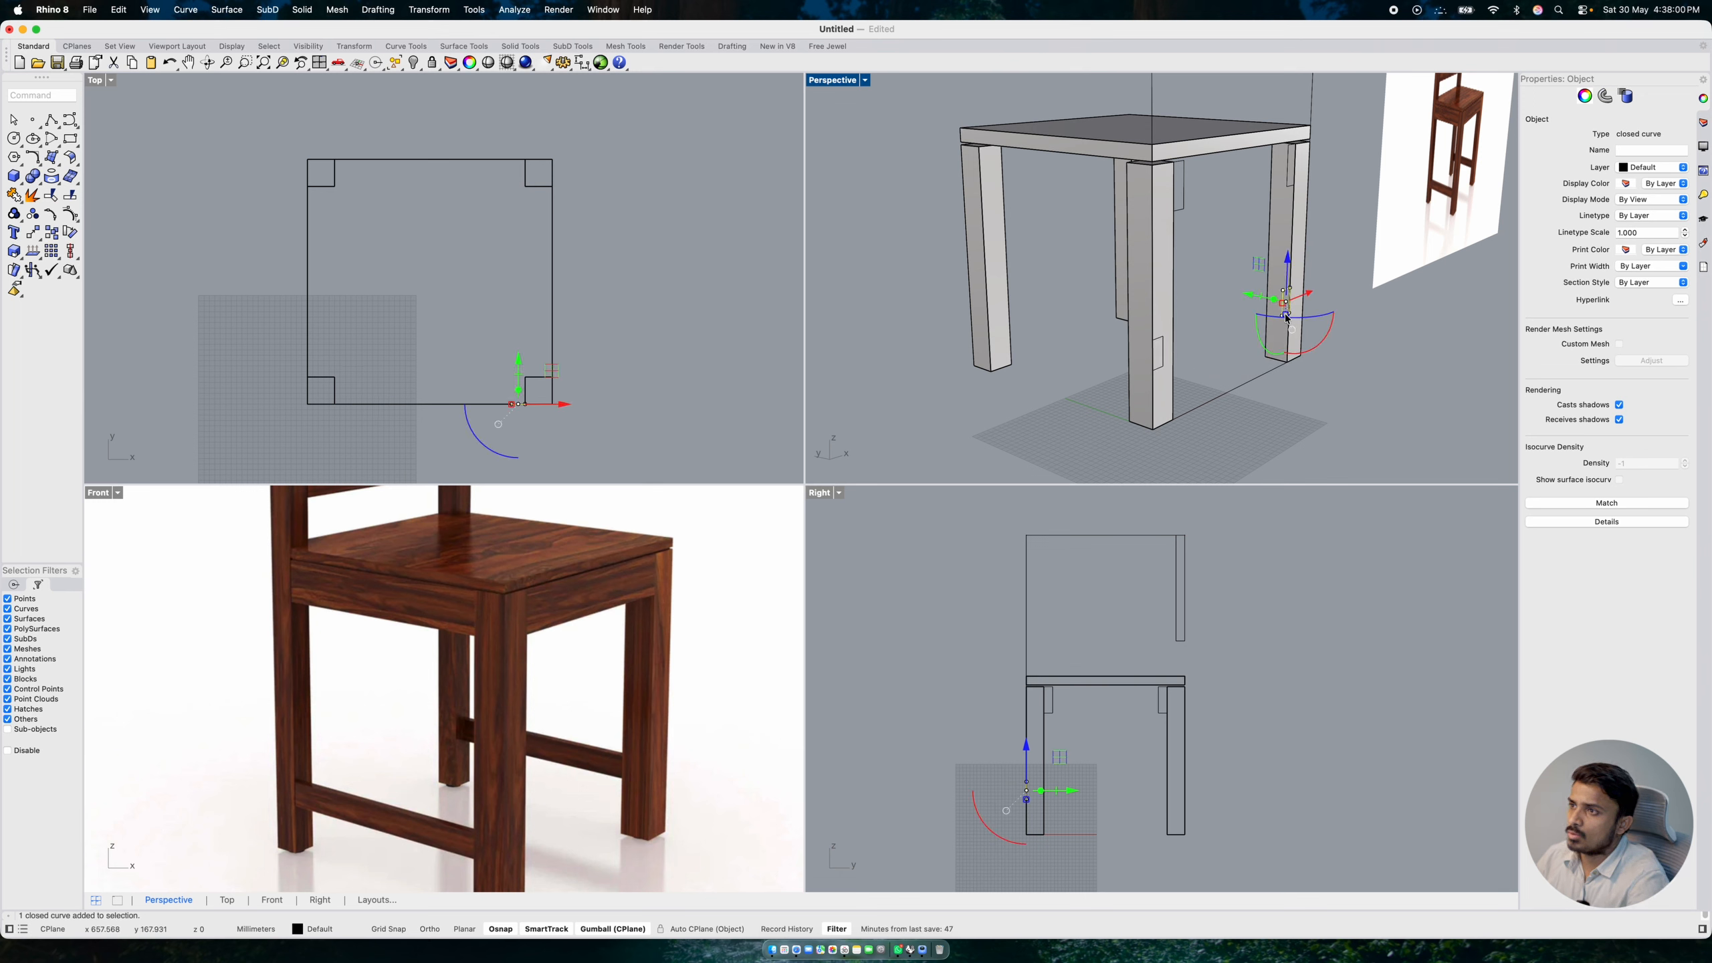
click(1309, 296)
text(50)
key(Return)
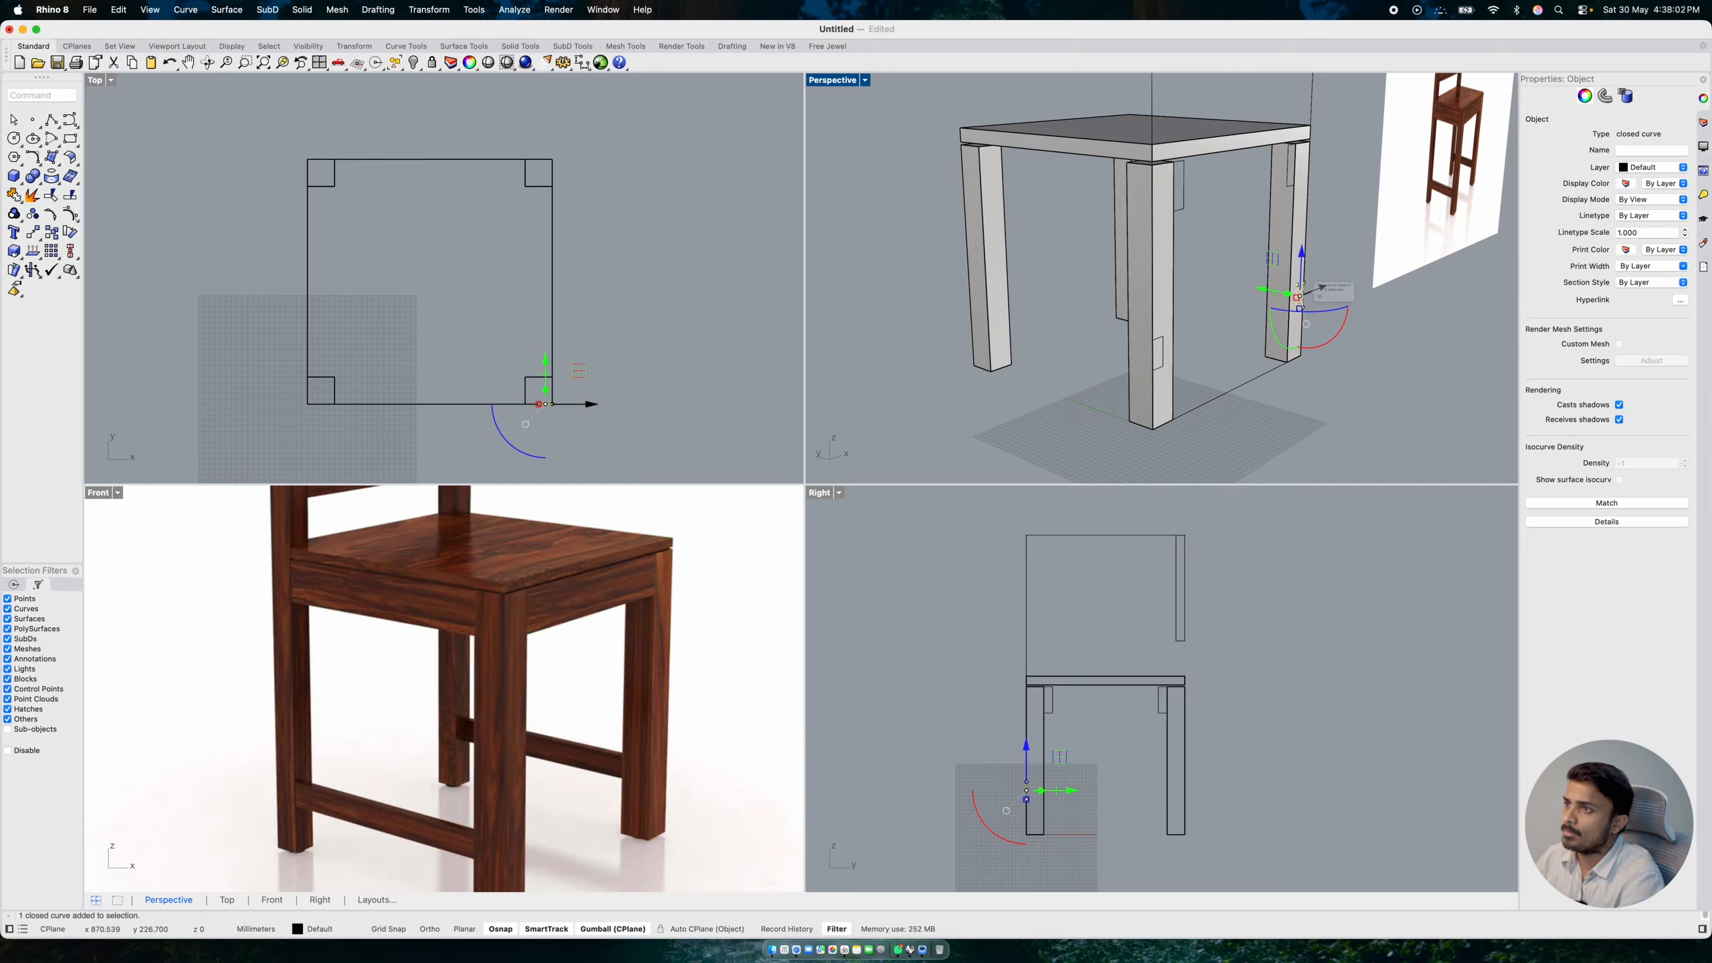
- Move the upper apron profile at that same front leg by 50 mm along X, above the lower stretcher profile
click(1288, 177)
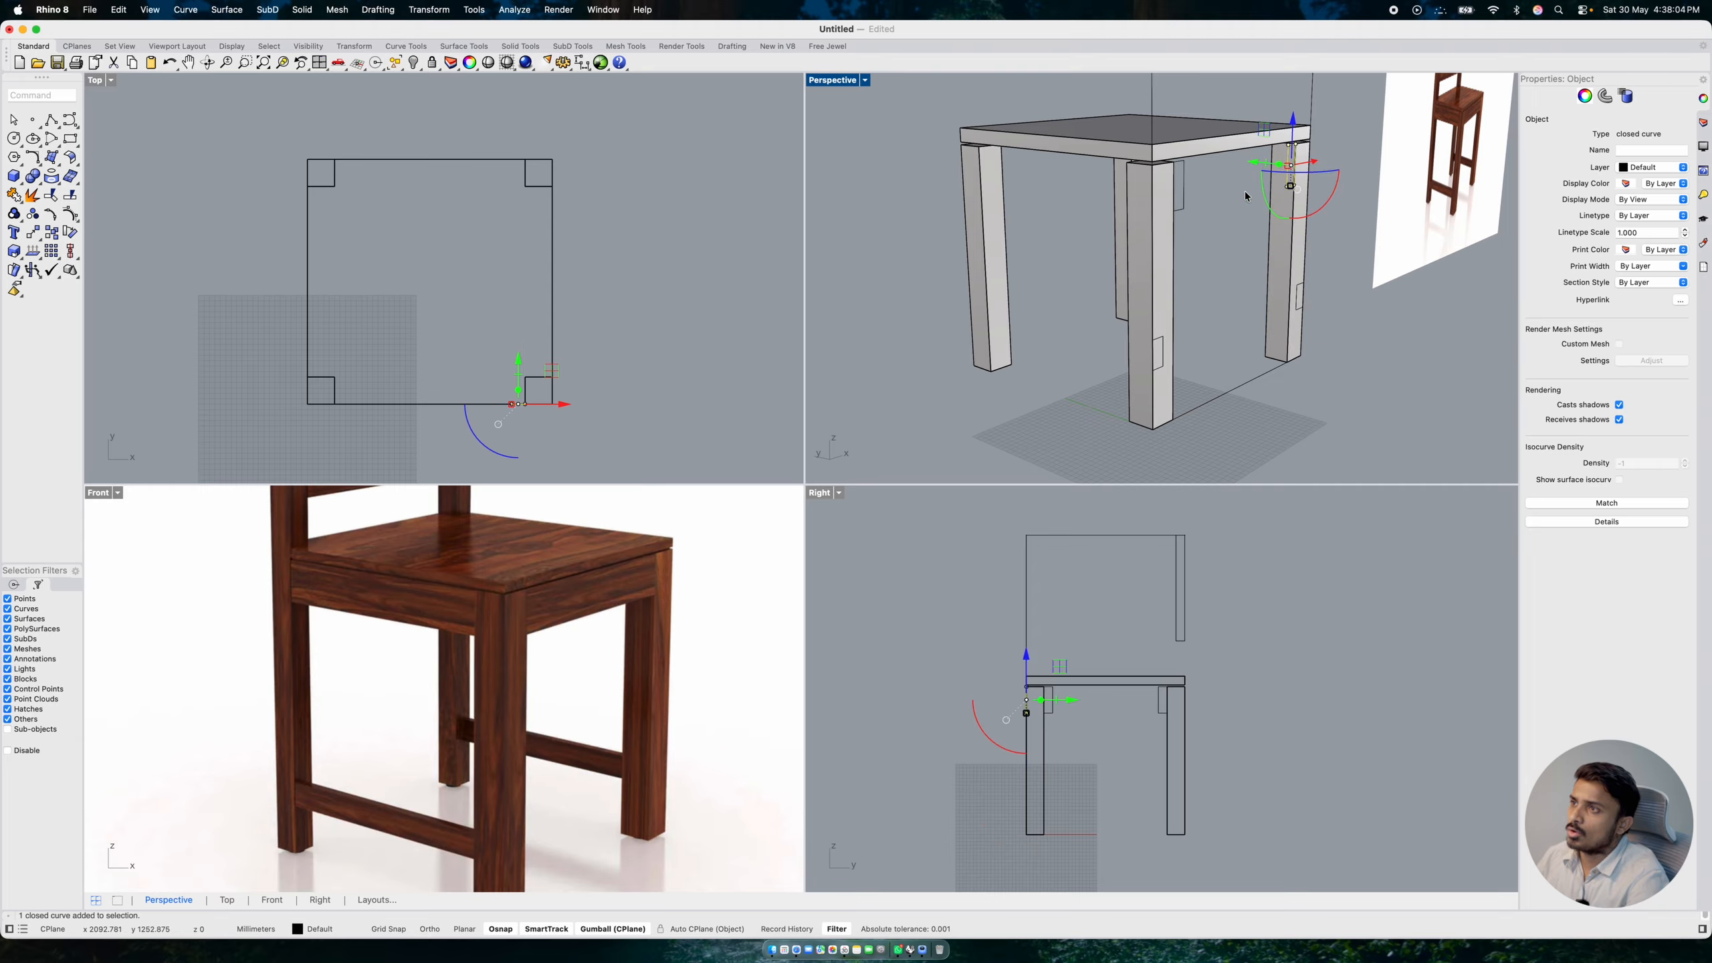
click(1313, 162)
text(50)
key(Return)
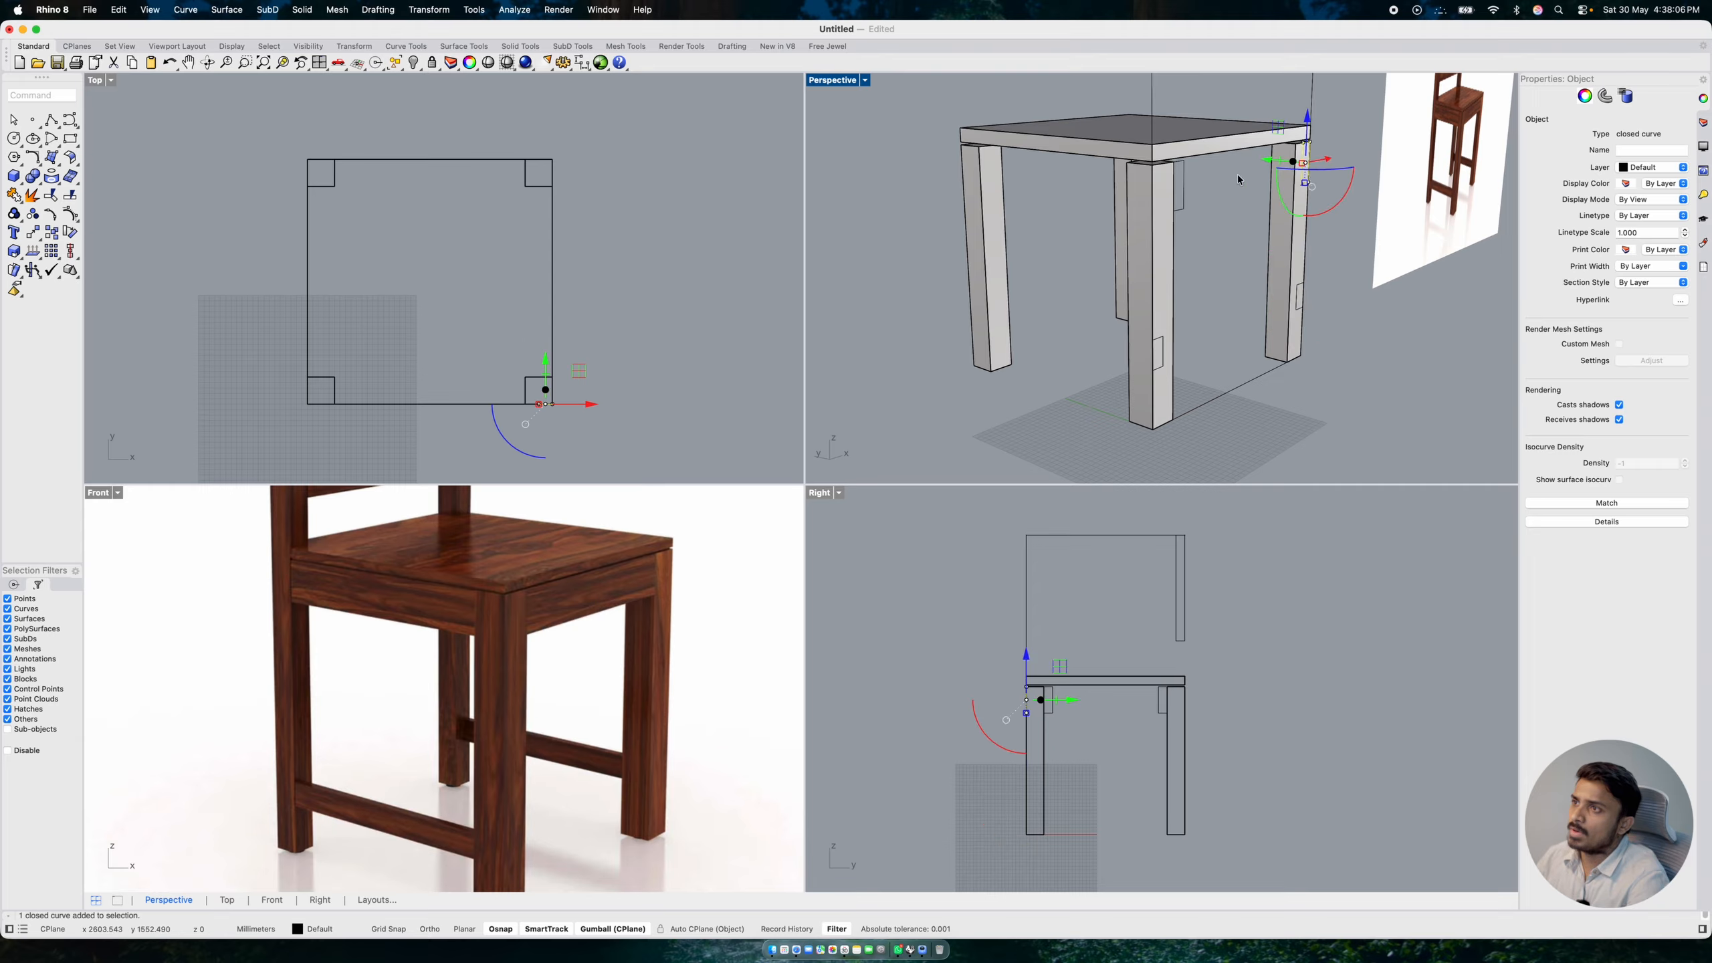
- Try to move the upper apron profile beside the nearest corner leg along X, and undo that move
click(1182, 197)
click(1203, 181)
text(50)
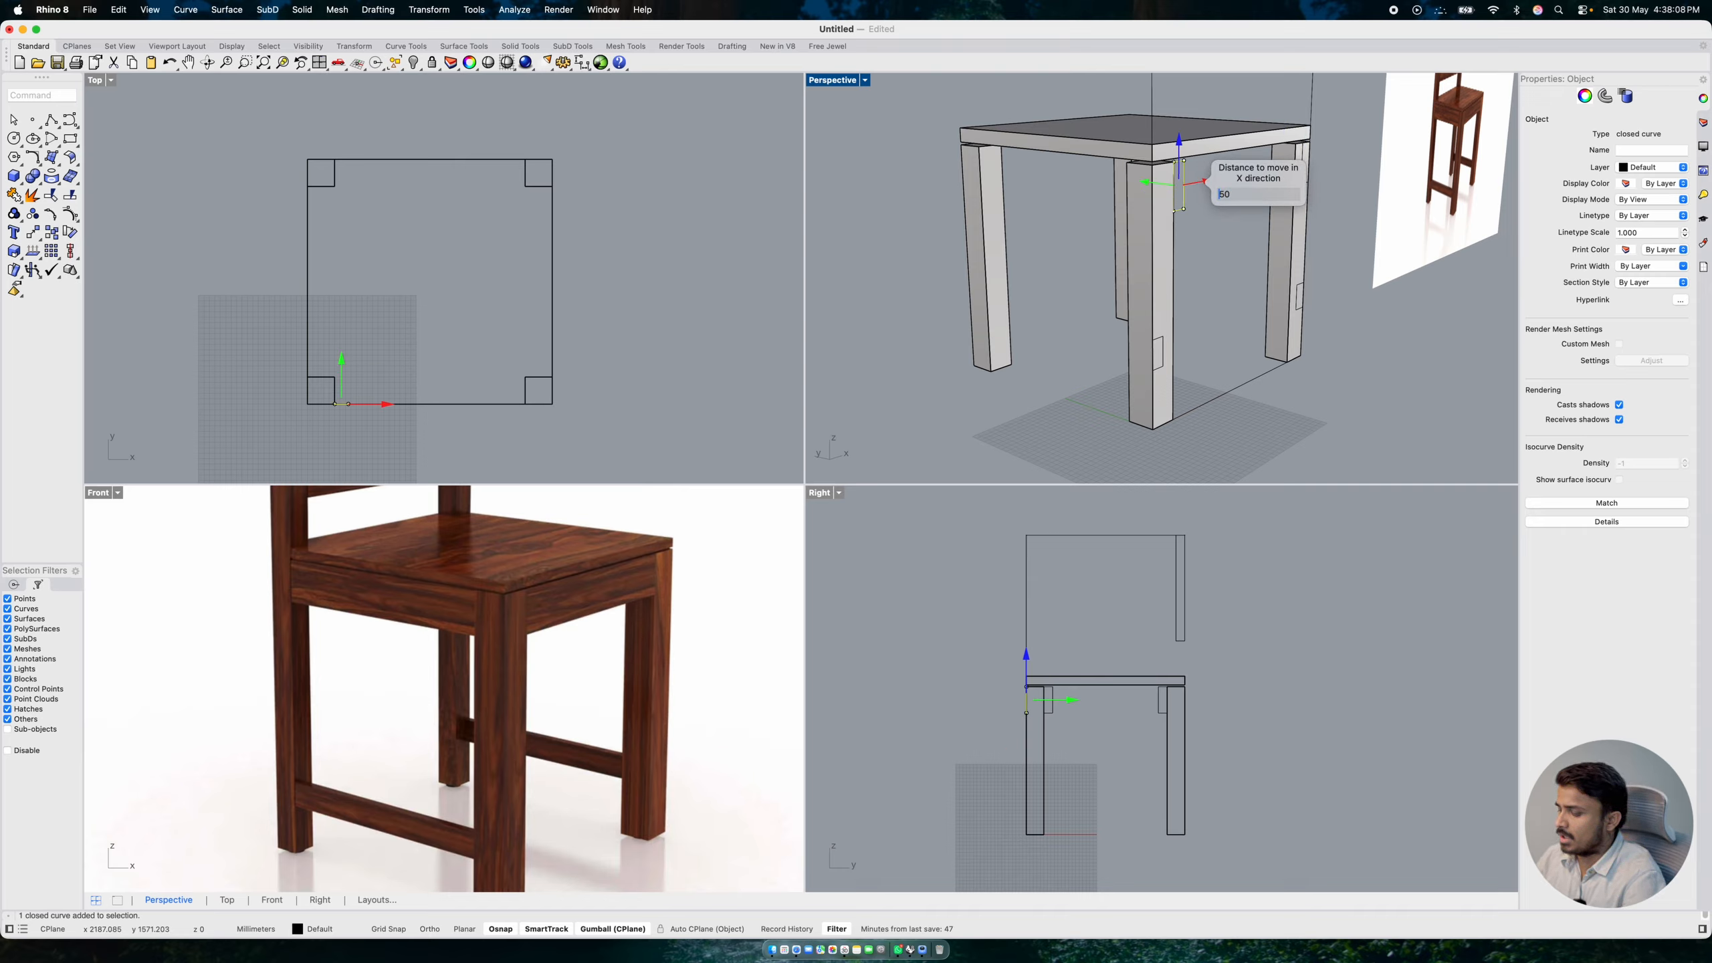
key(Return)
key(super+z)
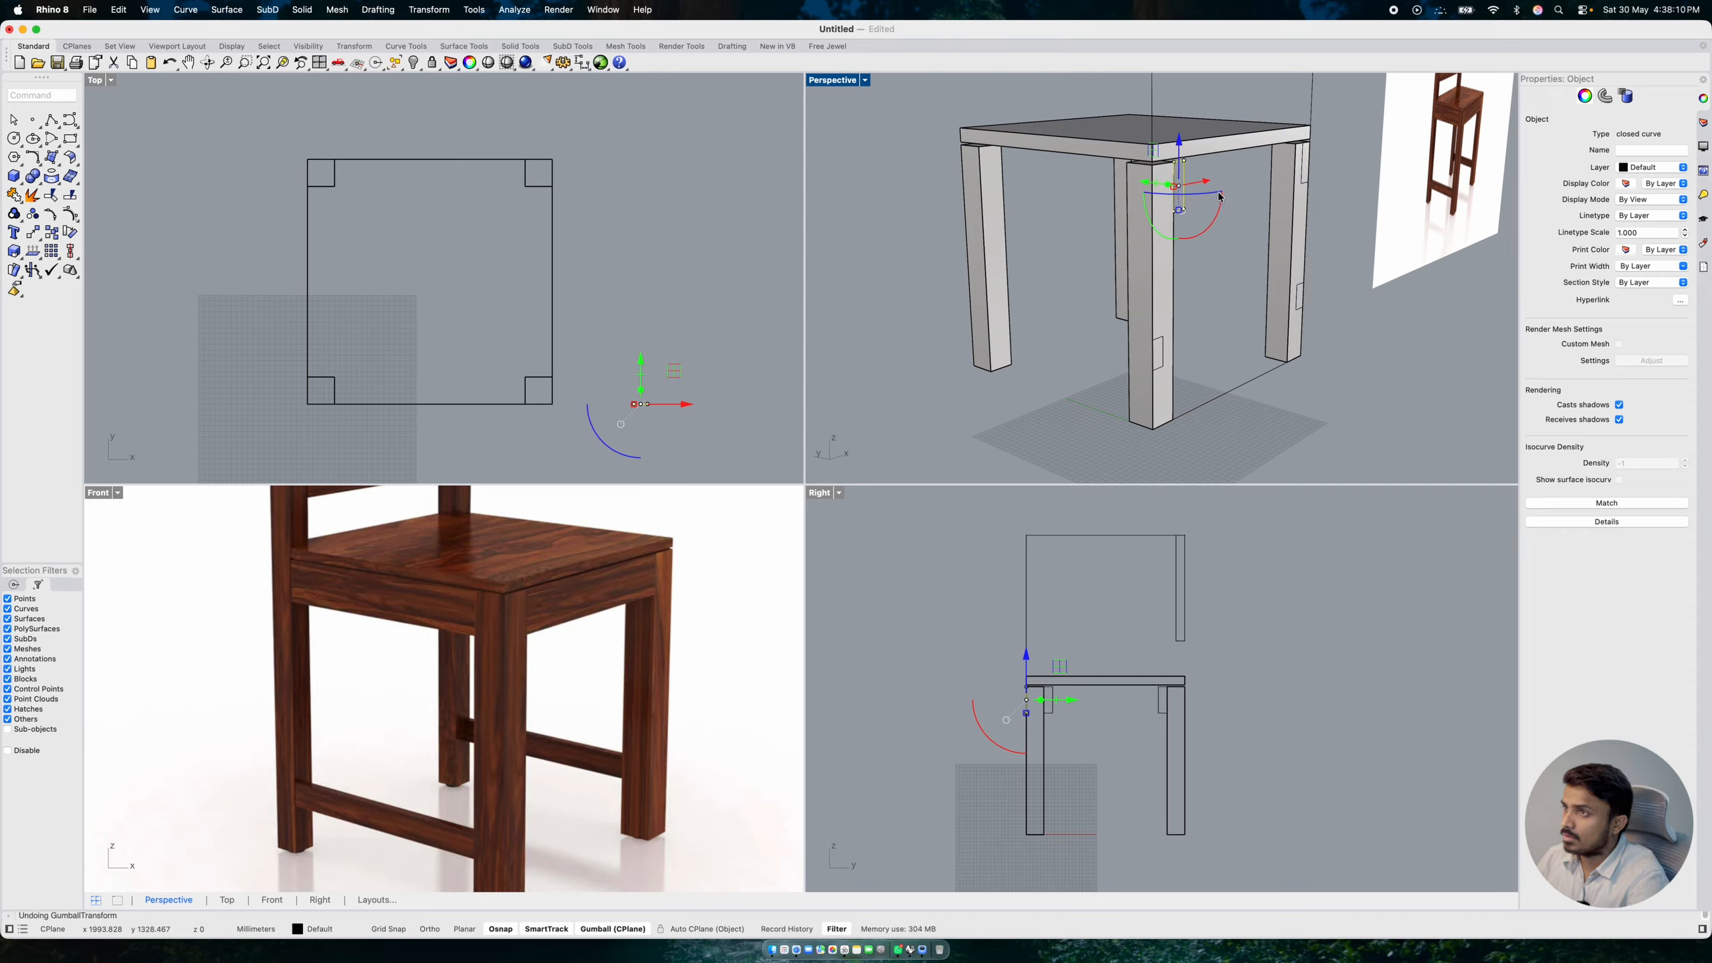
- Move the upper apron profile beside the nearest corner leg 50 mm in the negative X direction, onto that leg
click(1205, 182)
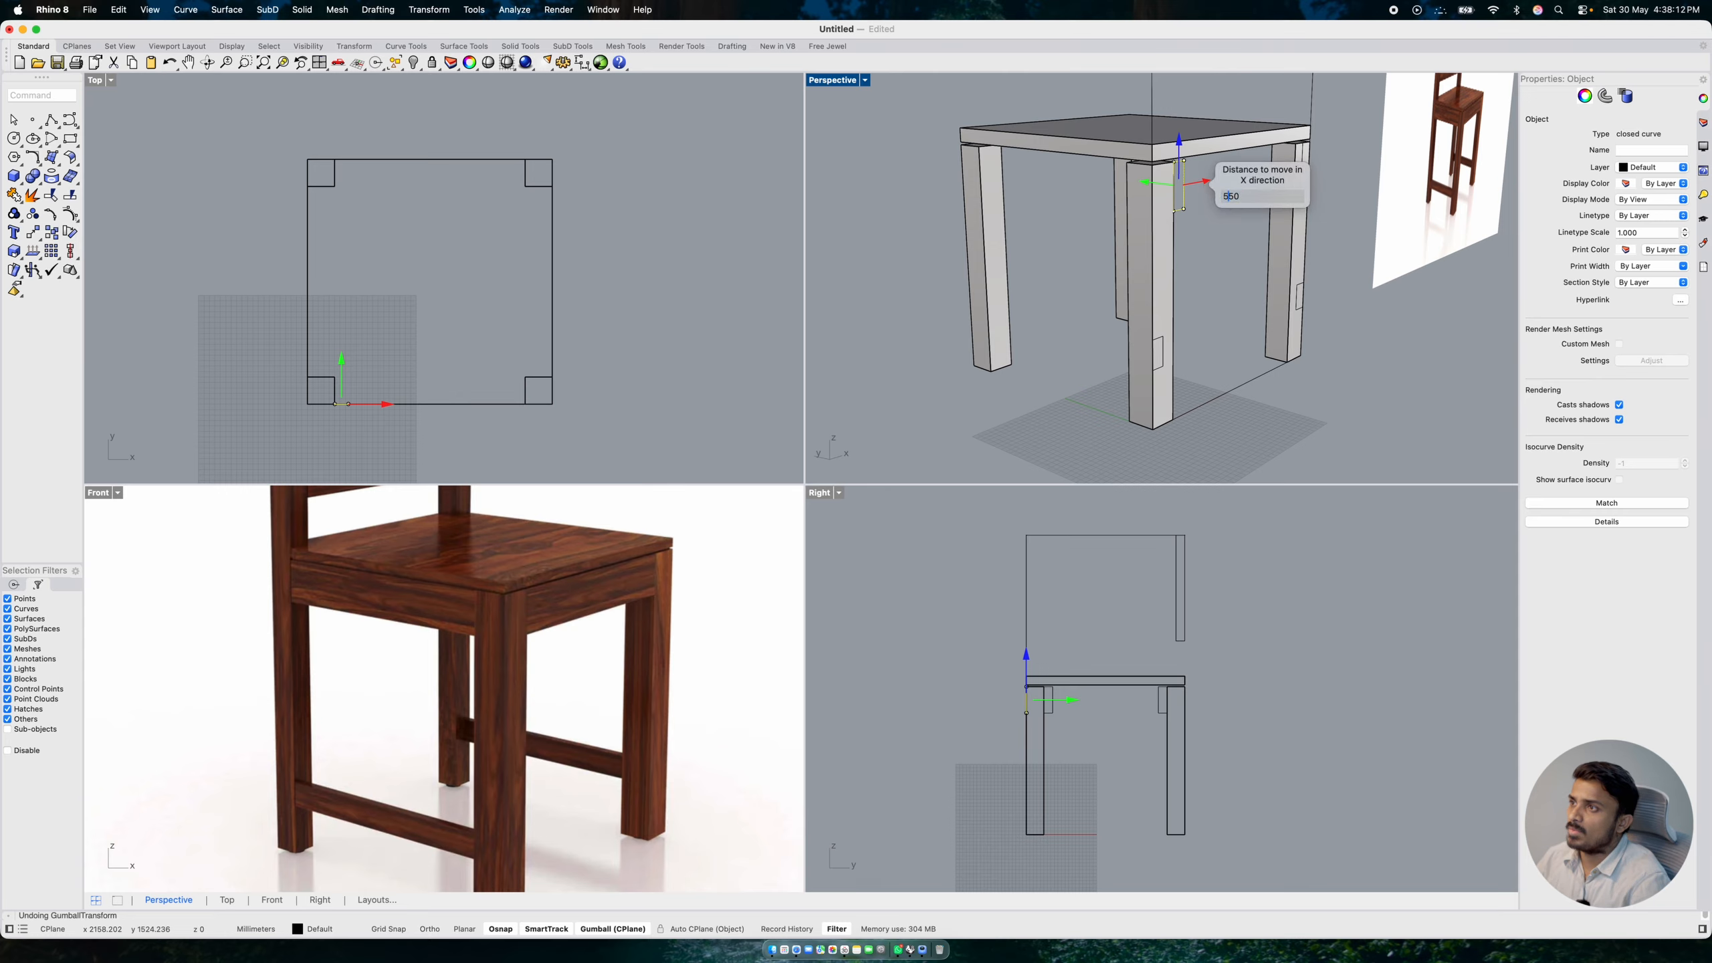
key(Escape)
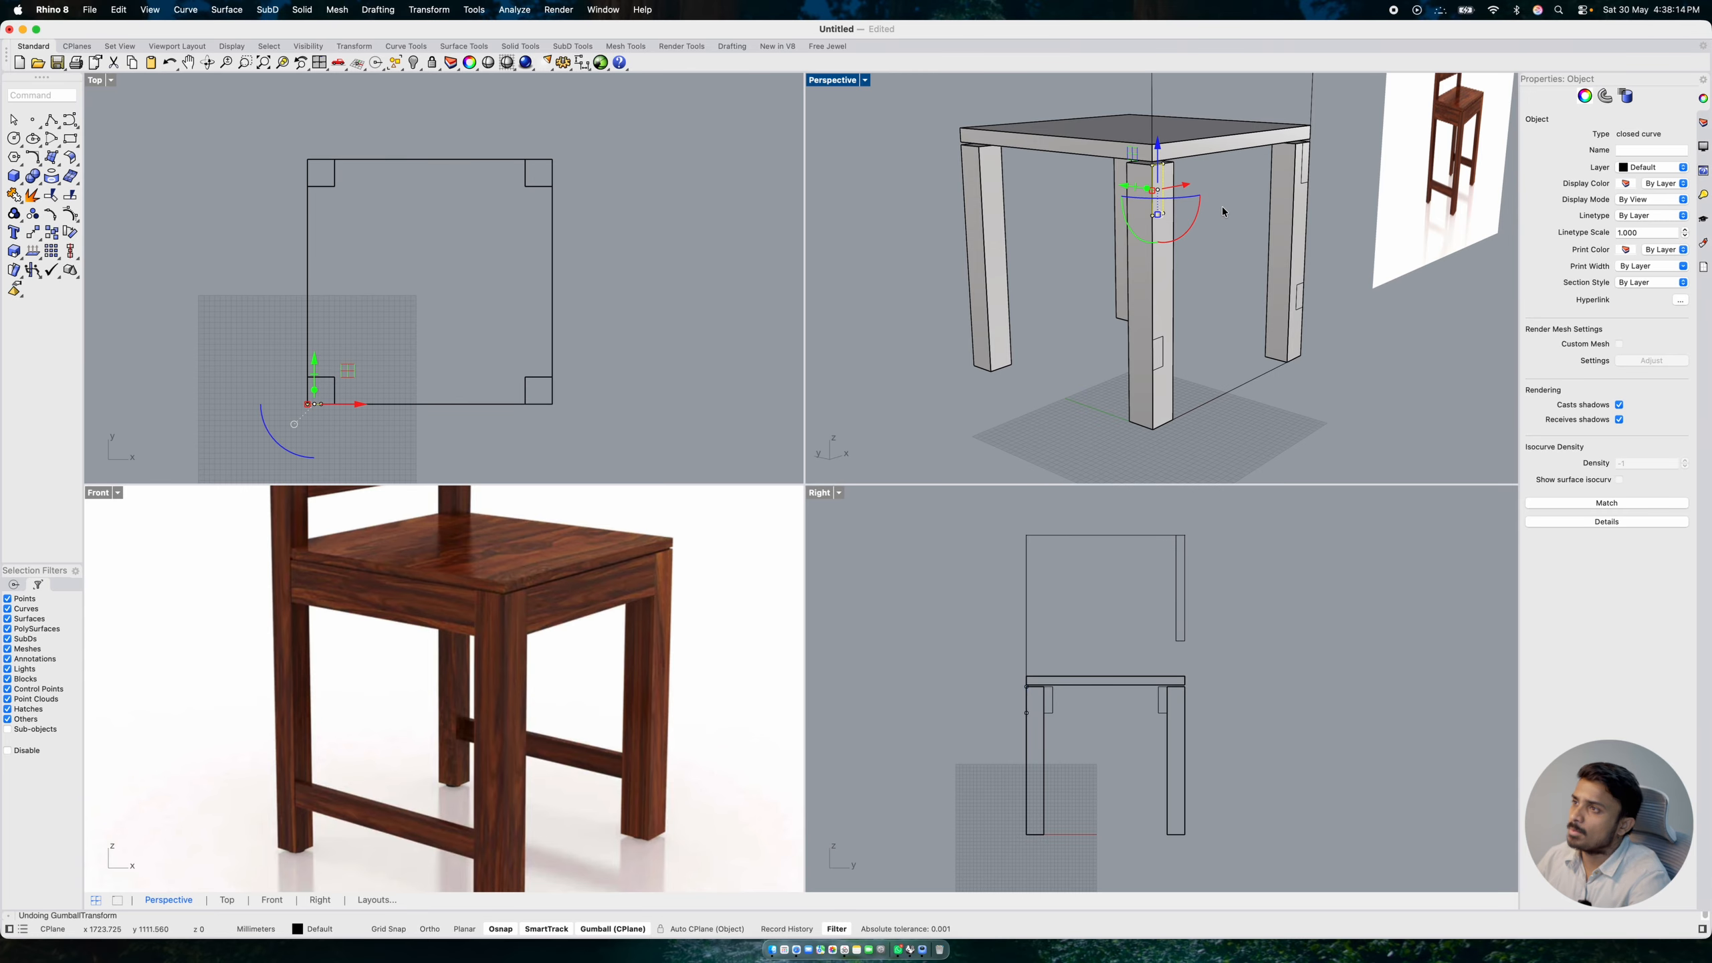
key(Escape)
- In the Right view, move the rear apron profile outward along Y onto the rear leg, flush with its outer edge
scroll(1134, 704, up, 5)
click(1184, 704)
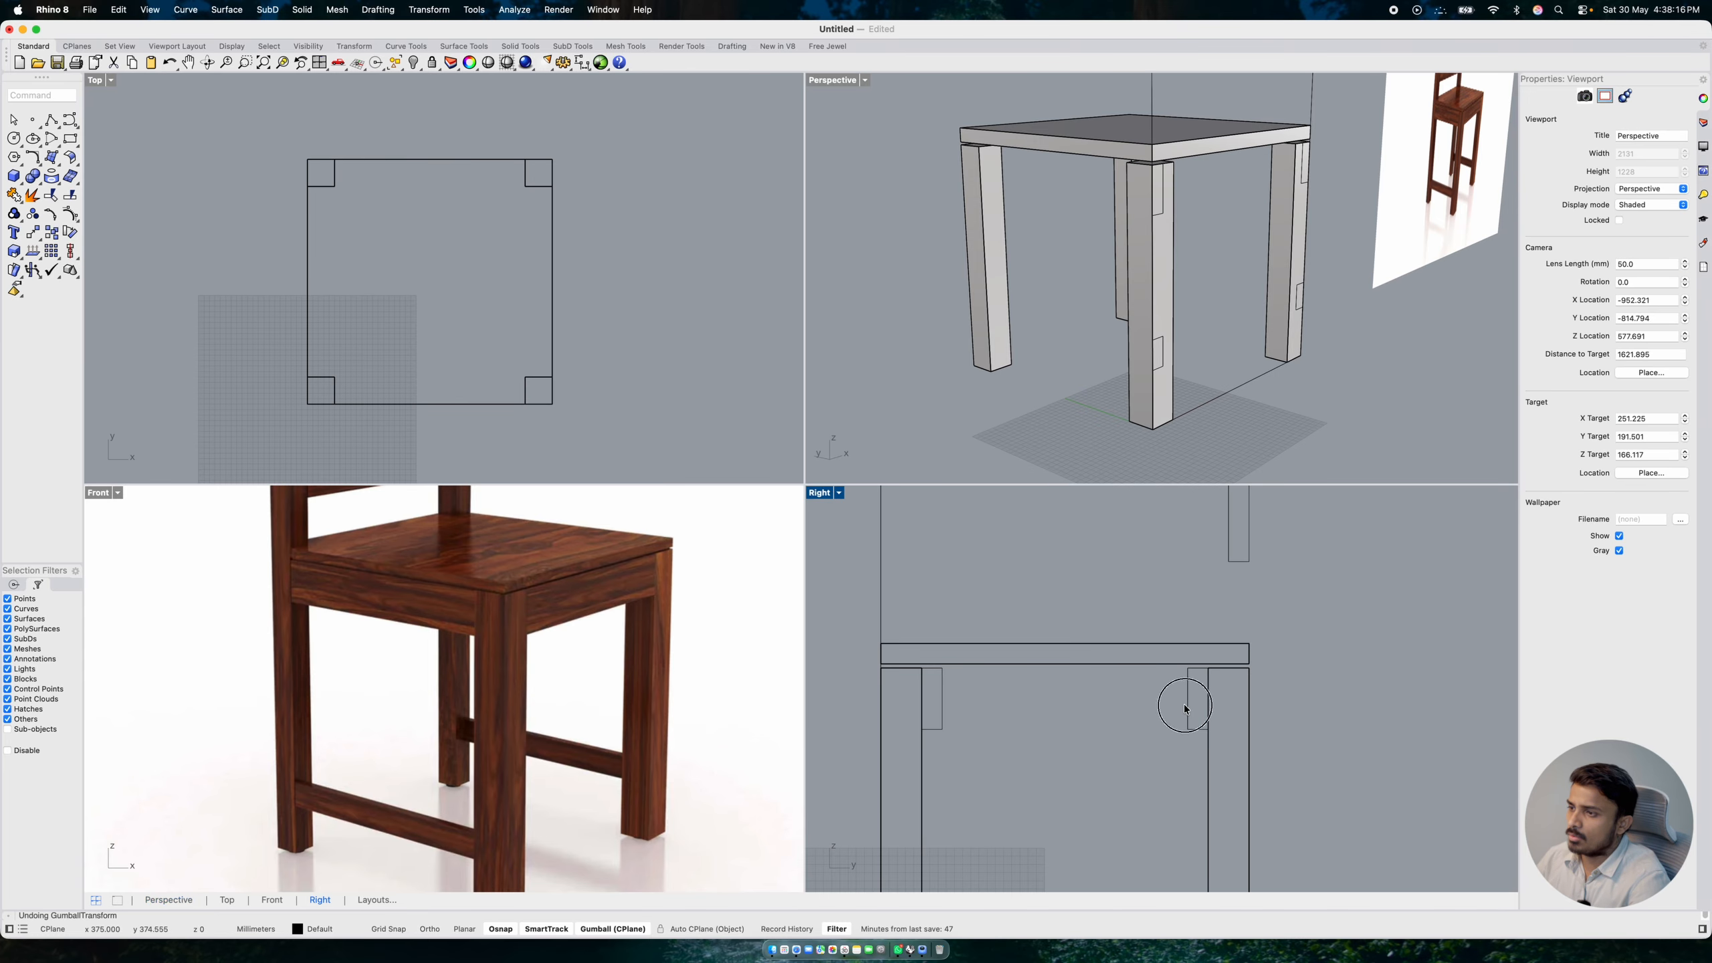
drag(1245, 704, 1286, 704)
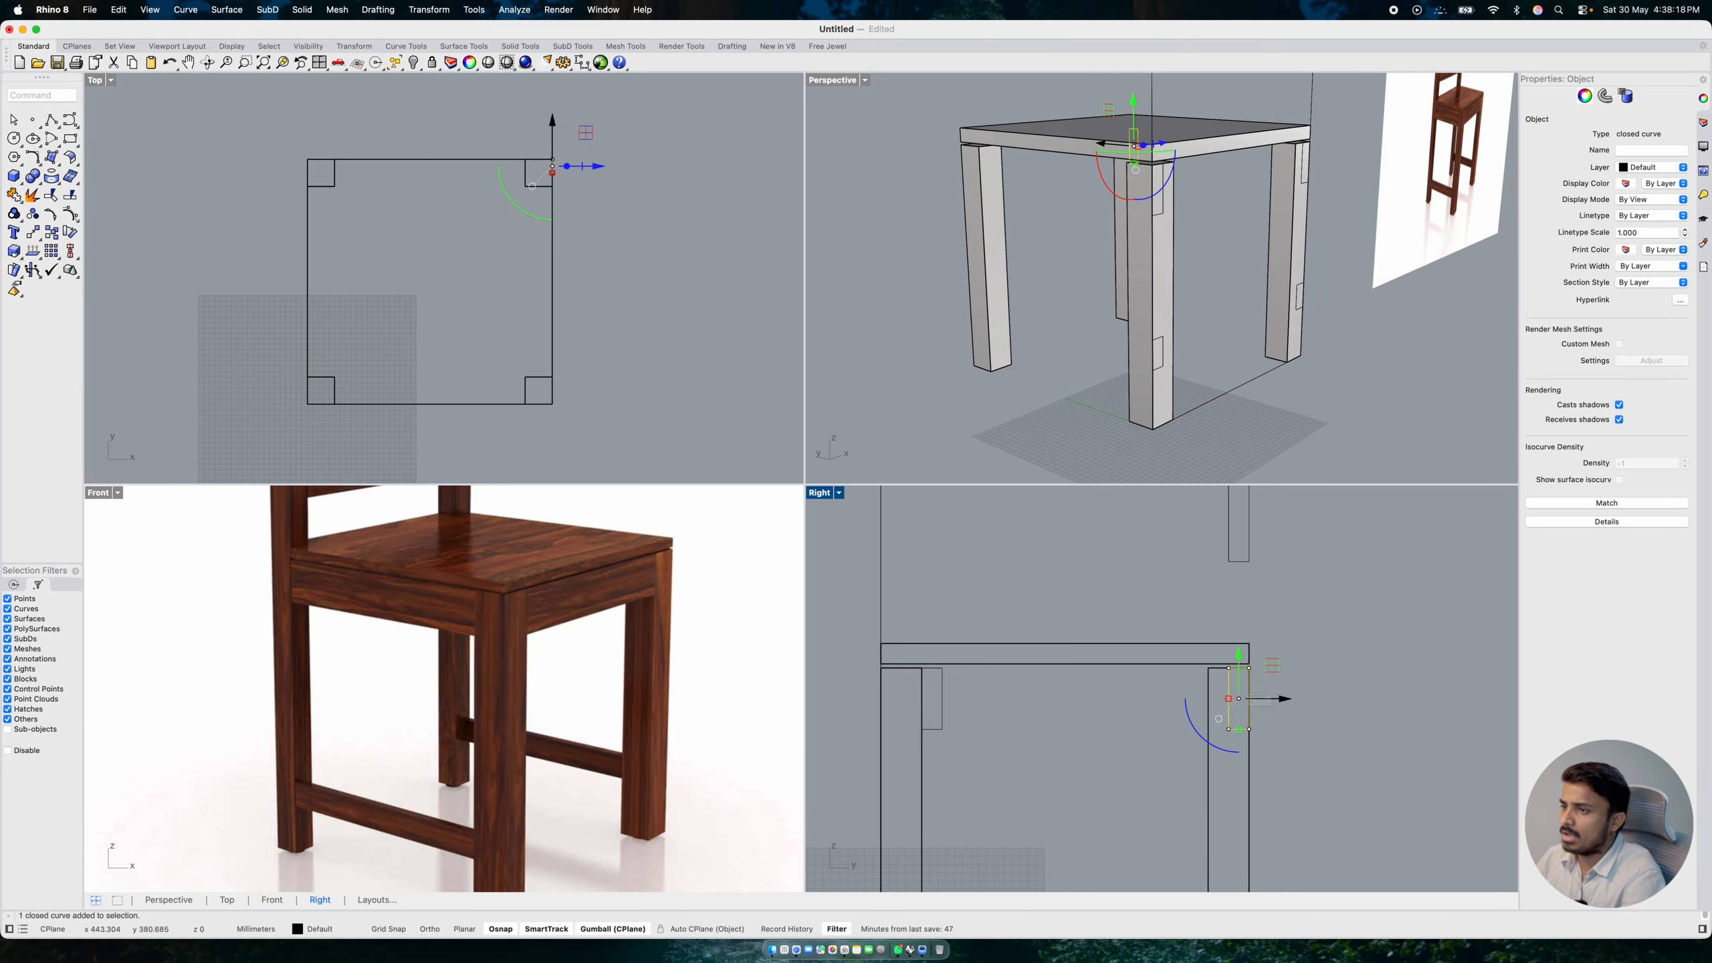
- In the Right view, move the front apron profile by -50 mm onto the front leg
click(941, 708)
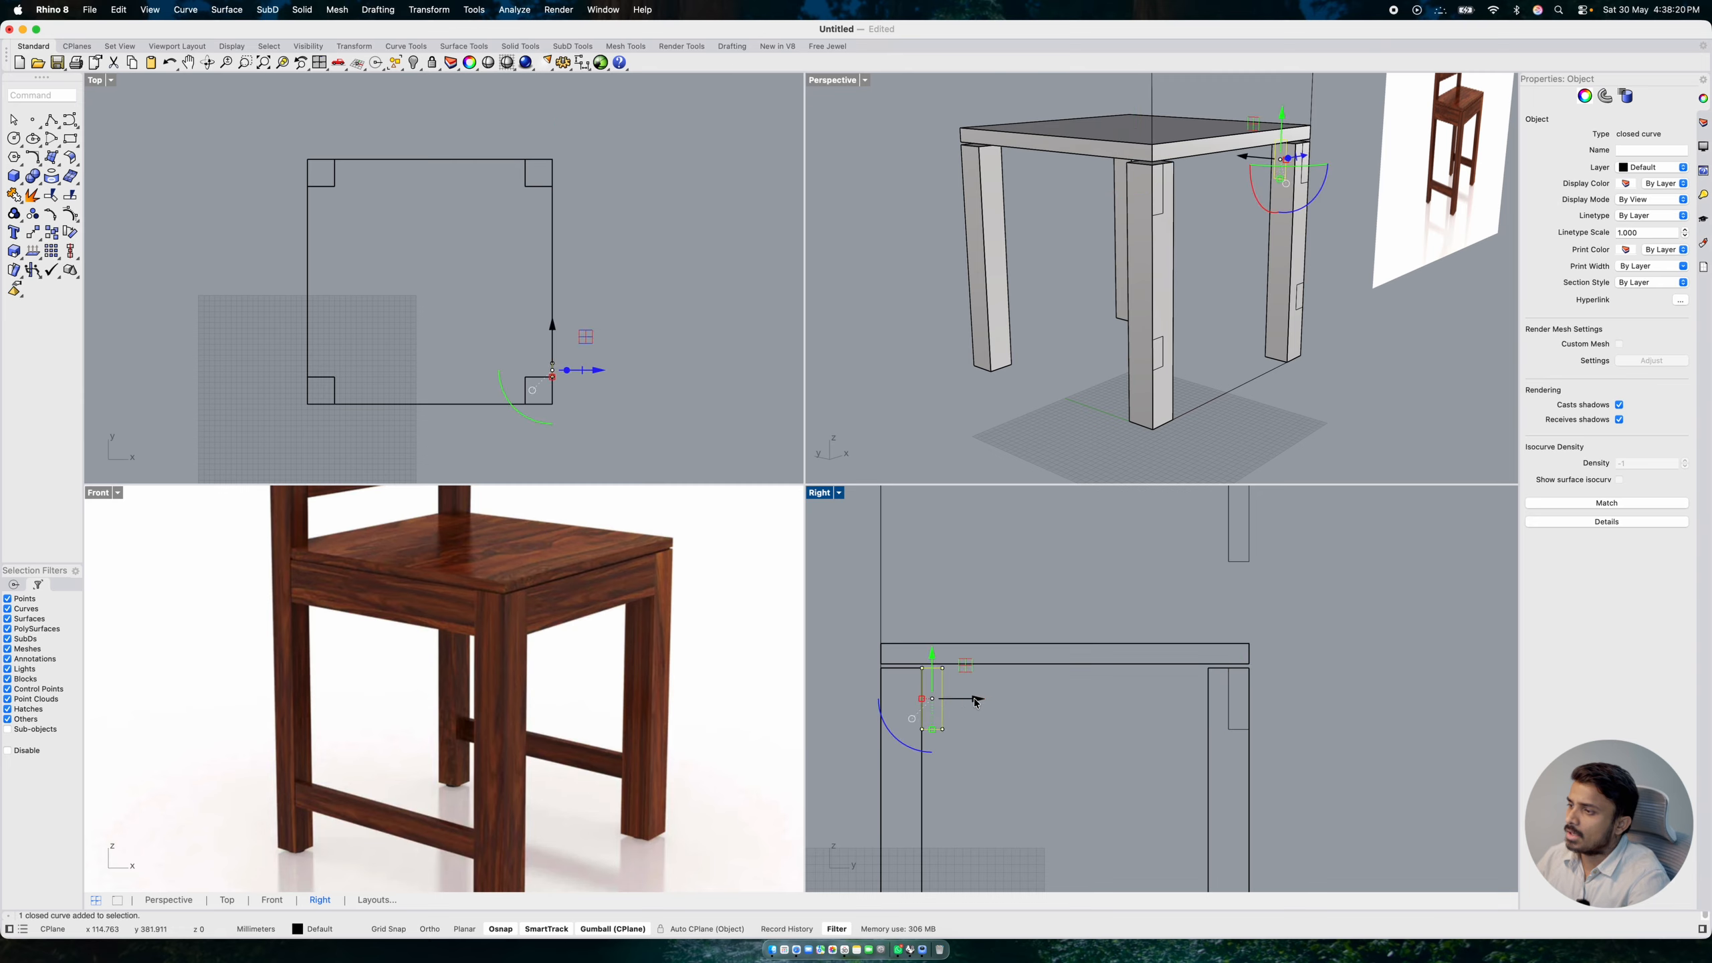
click(974, 699)
text(-50)
key(Return)
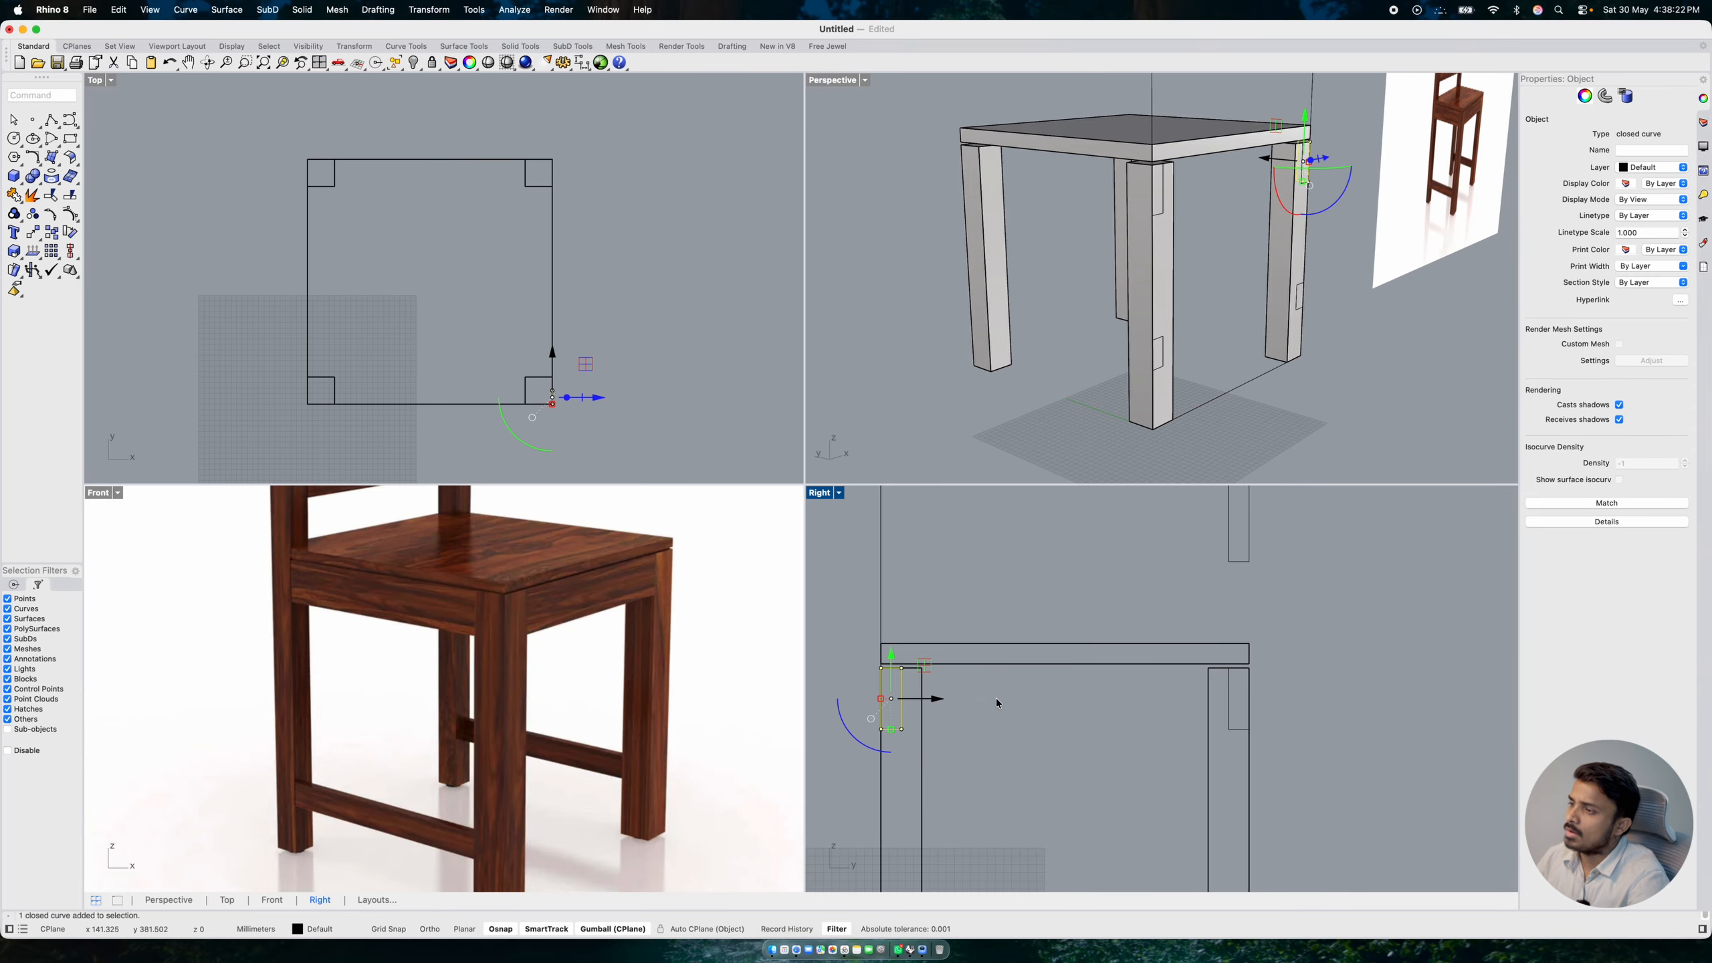
click(1030, 631)
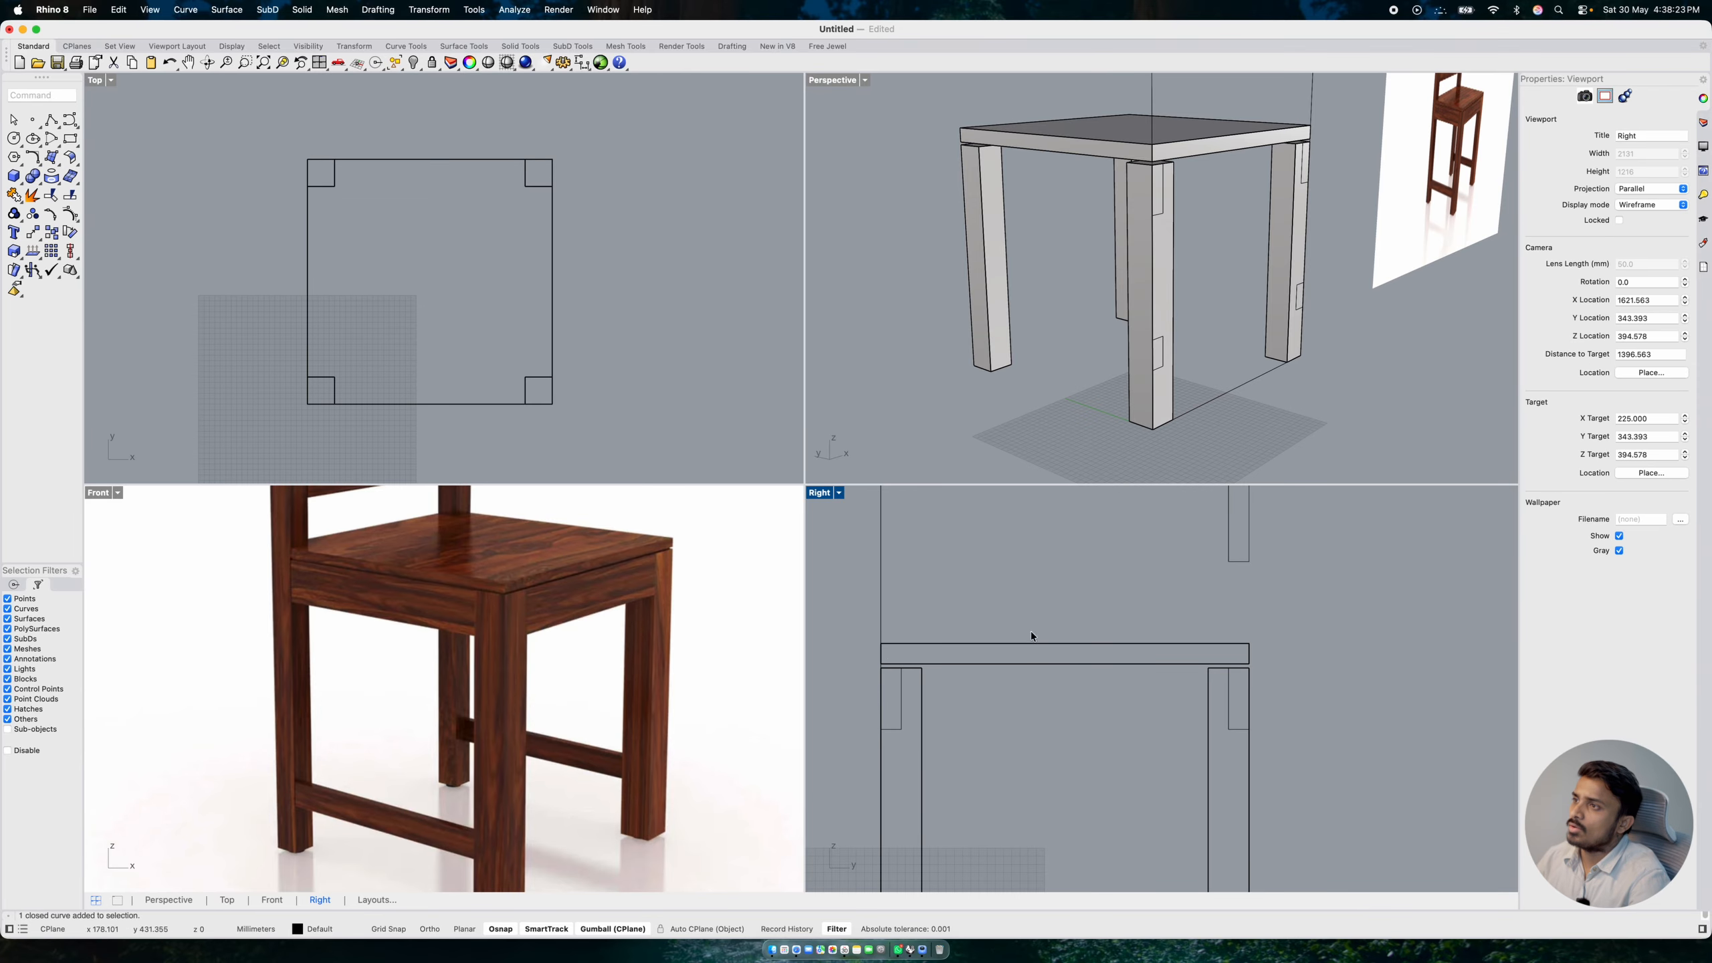
- Select the lower stretcher profiles on both front legs and move them together by 50 mm along Y
click(1163, 367)
click(1297, 310)
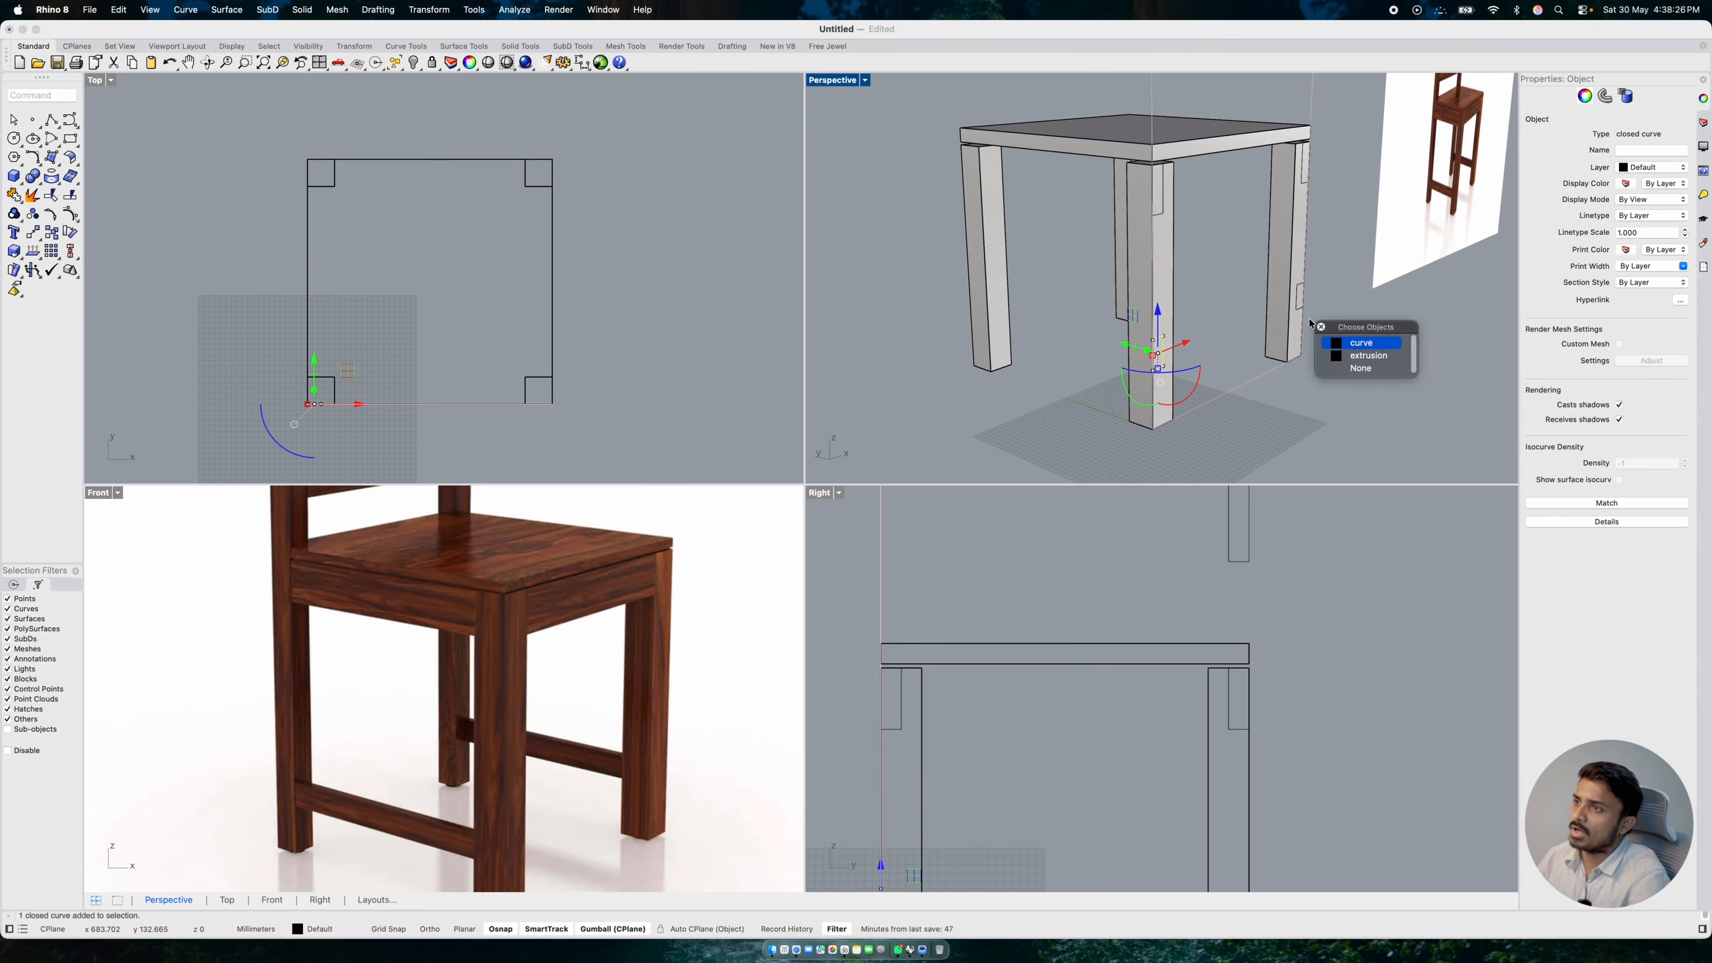
click(1345, 343)
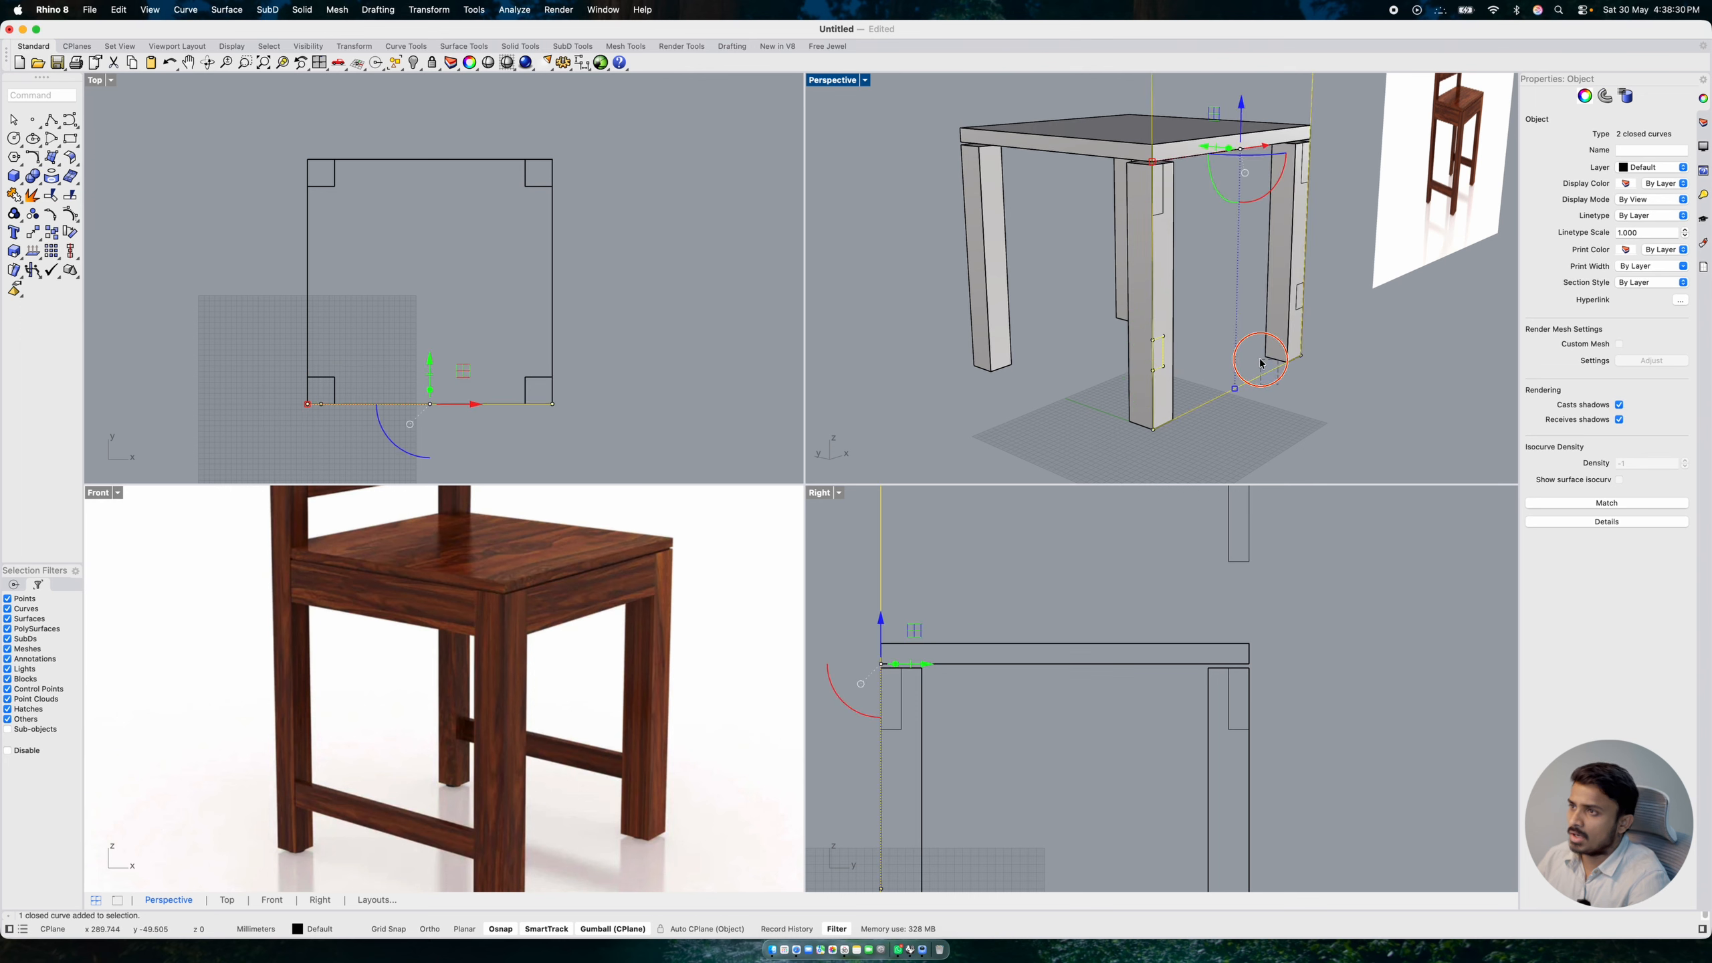
super+drag(1260, 360, 1258, 355)
shift+click(1297, 311)
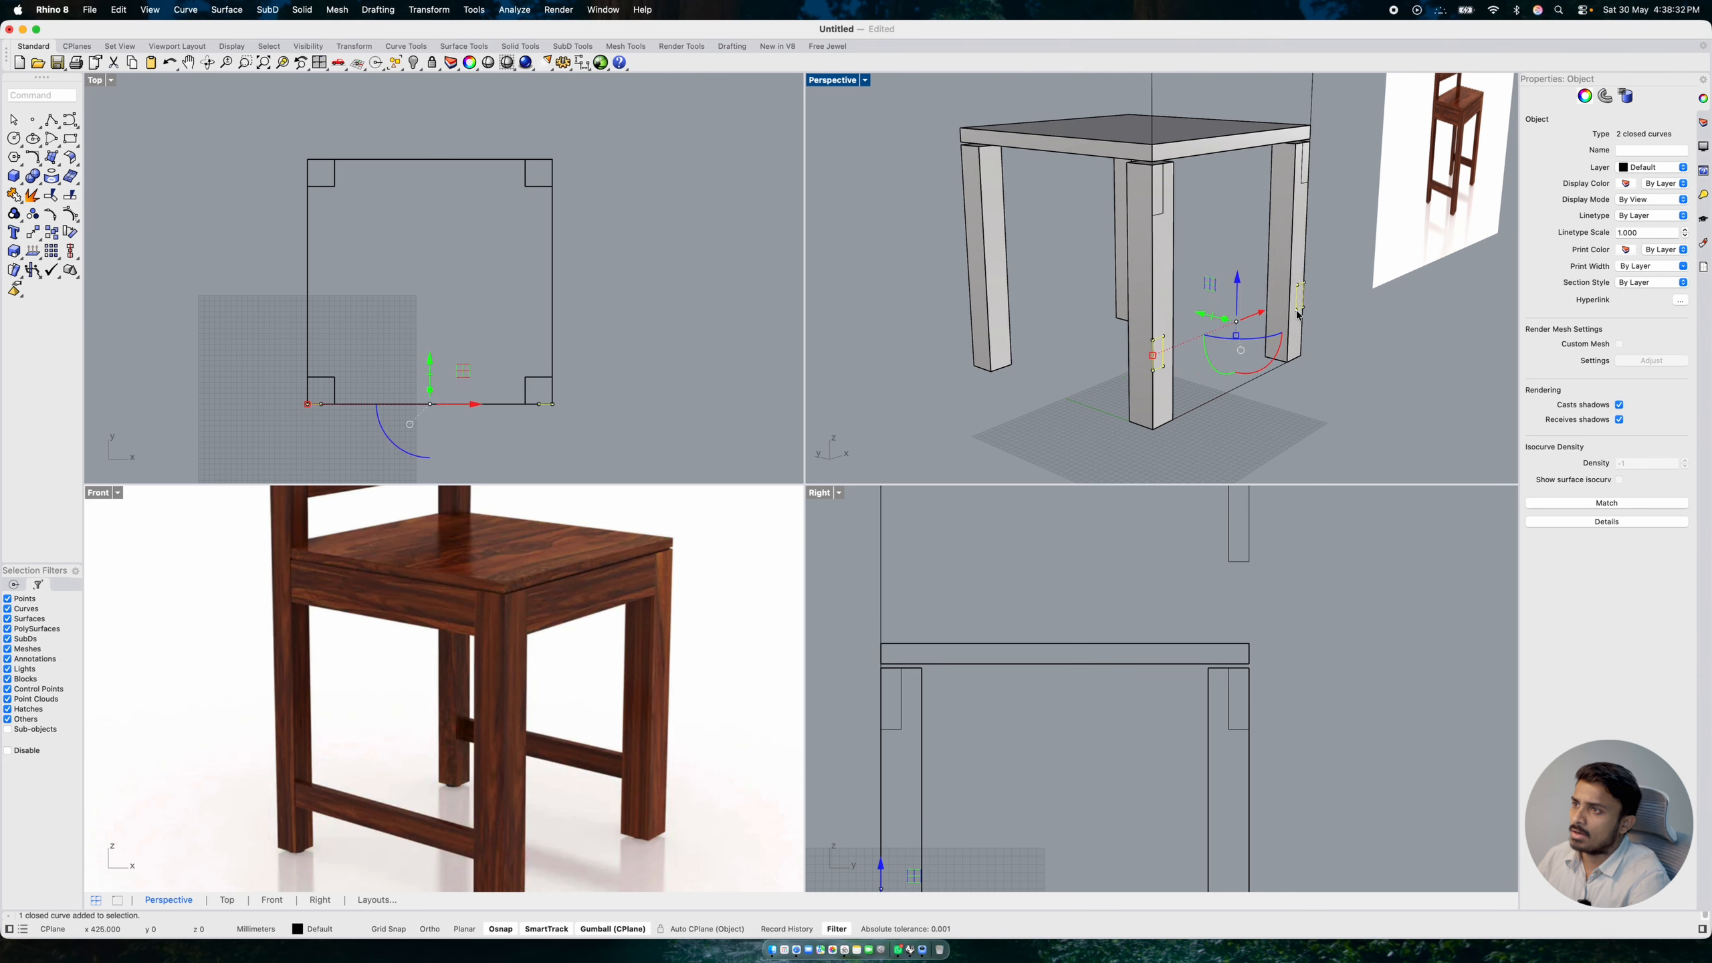
click(1207, 317)
text(50)
key(Return)
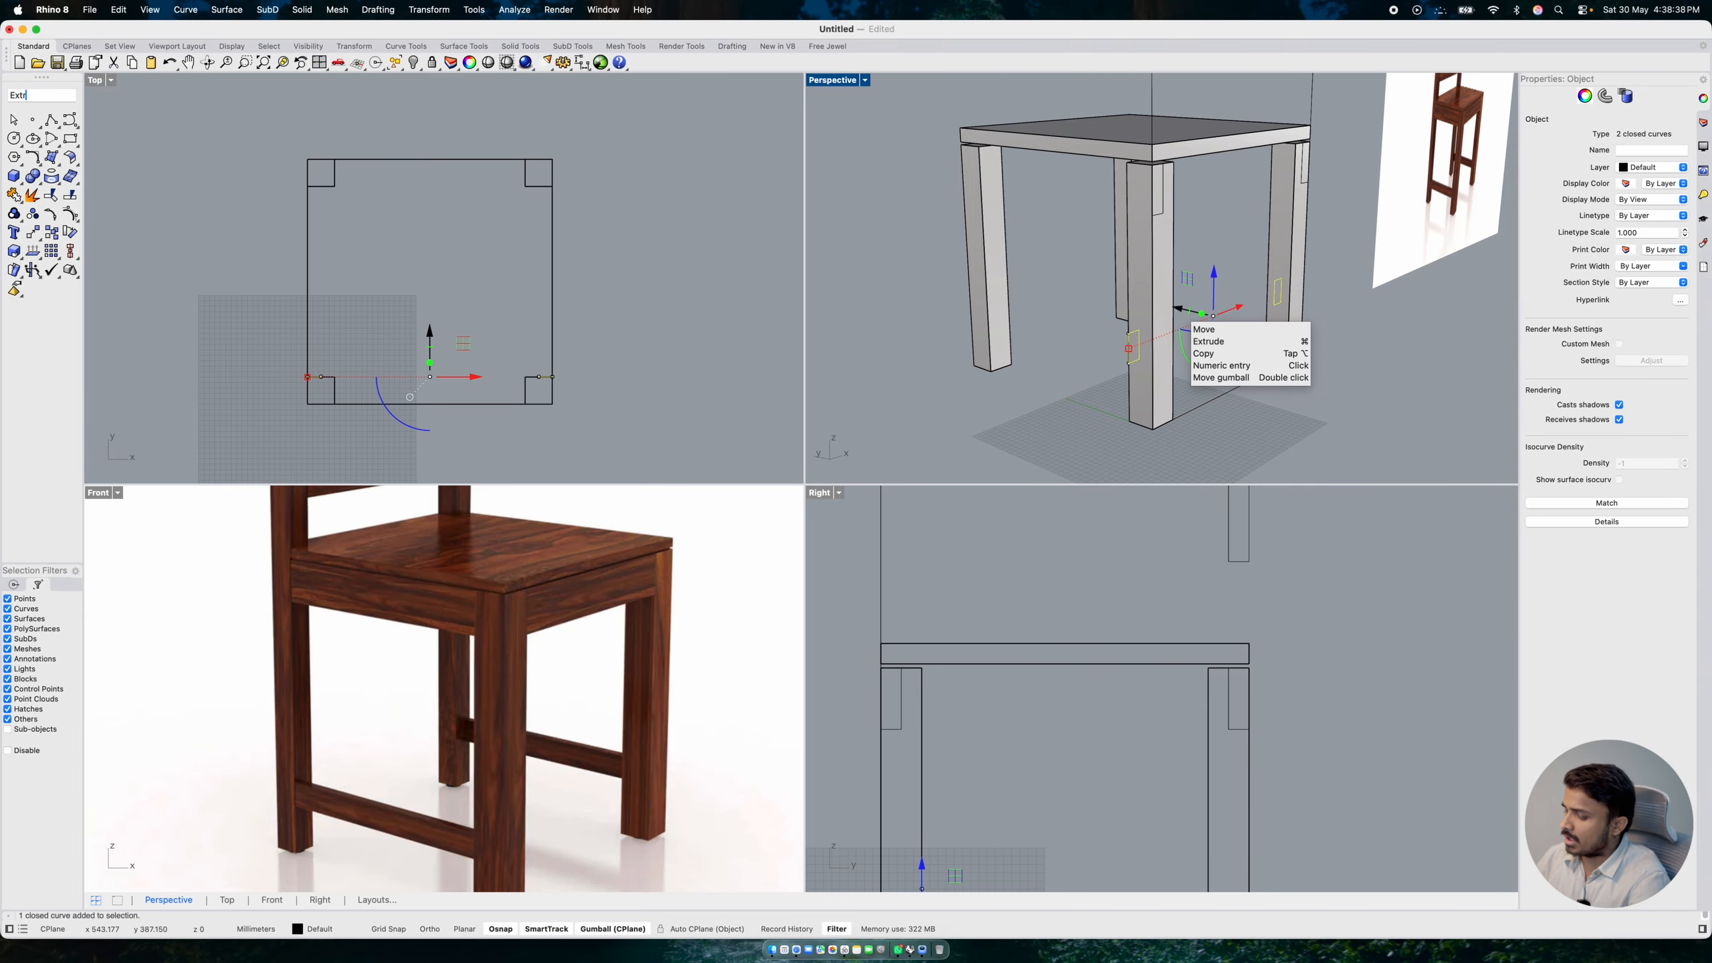
- Extrude both lower stretcher profiles 350 mm as solids, up to the rear legs
key(Return)
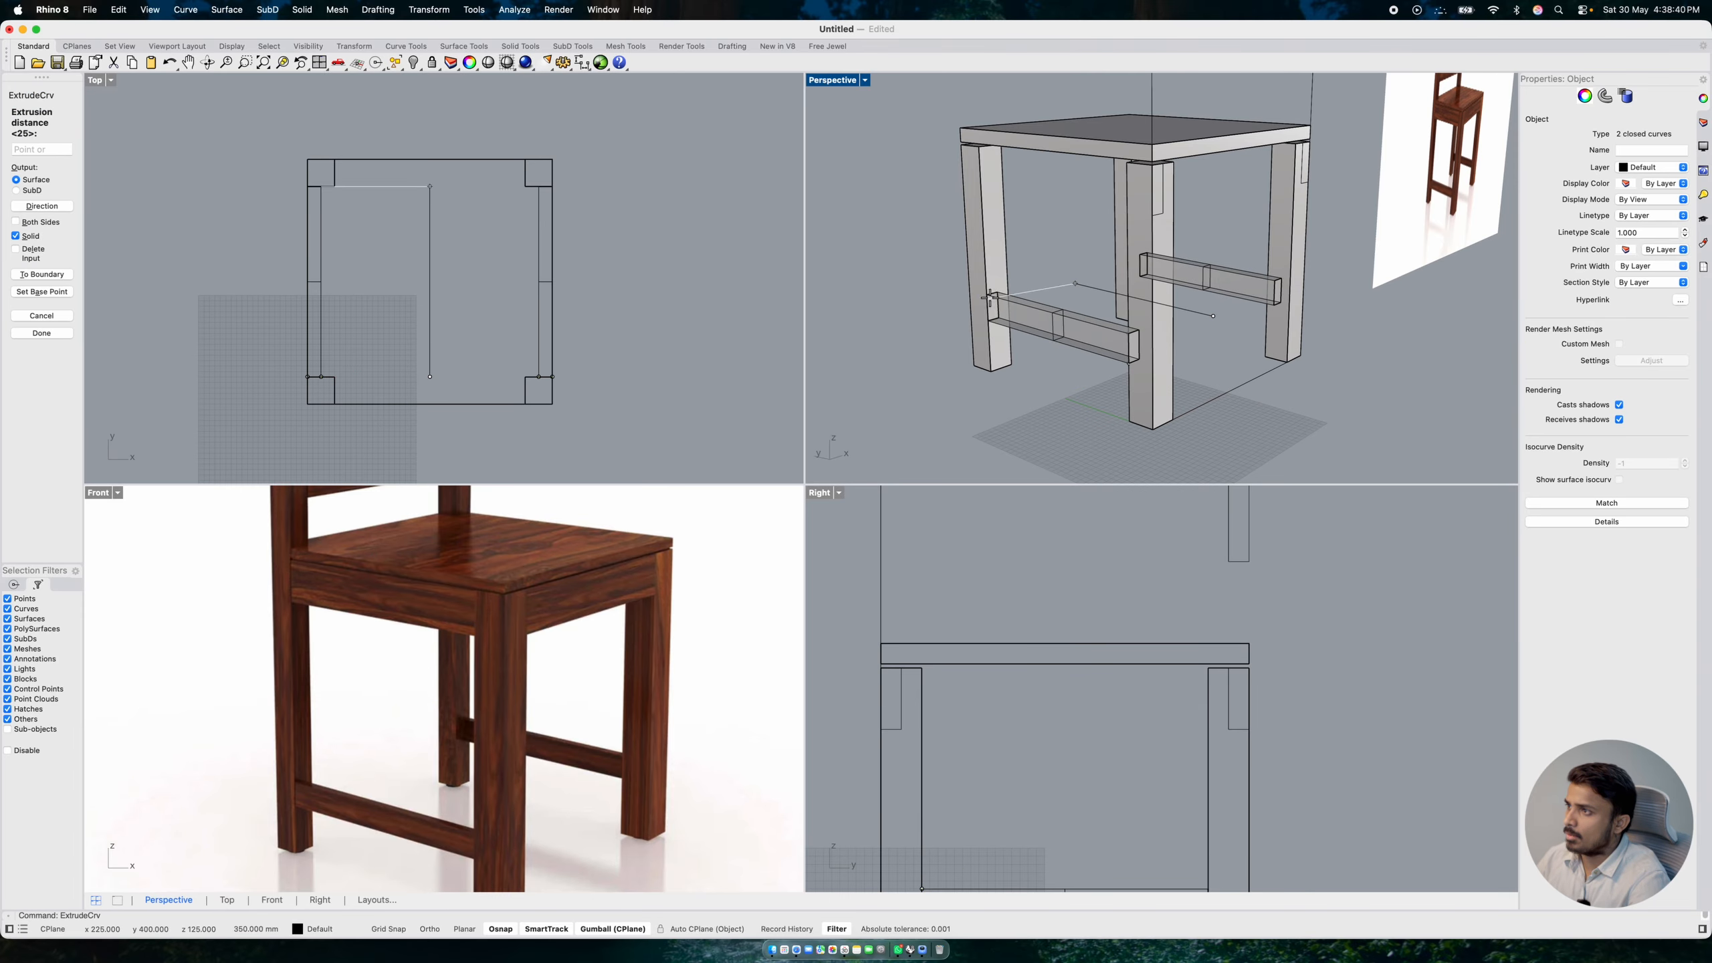
click(986, 296)
click(1051, 409)
mouse_move(1050, 409)
right_down()
mouse_move(1066, 379)
mouse_move(1024, 392)
right_up()
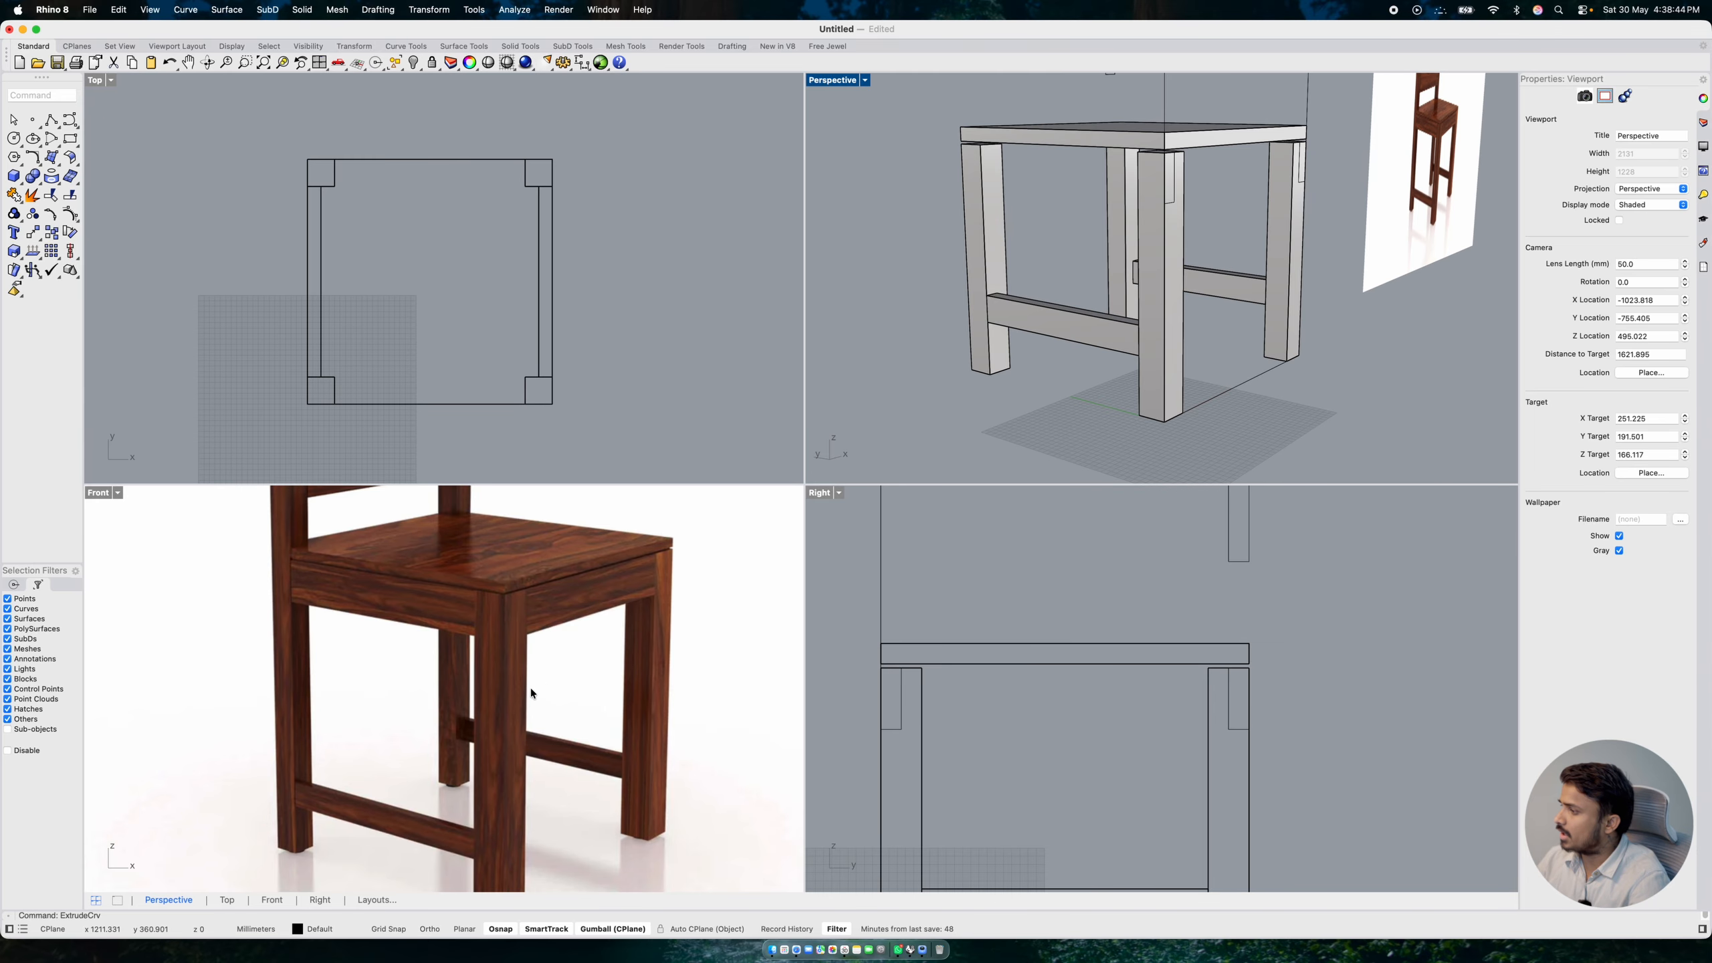
- Compare the extruded lower stretchers with the stretchers of the chair in the Front view's reference image
scroll(486, 735, down, 5)
scroll(569, 726, up, 10)
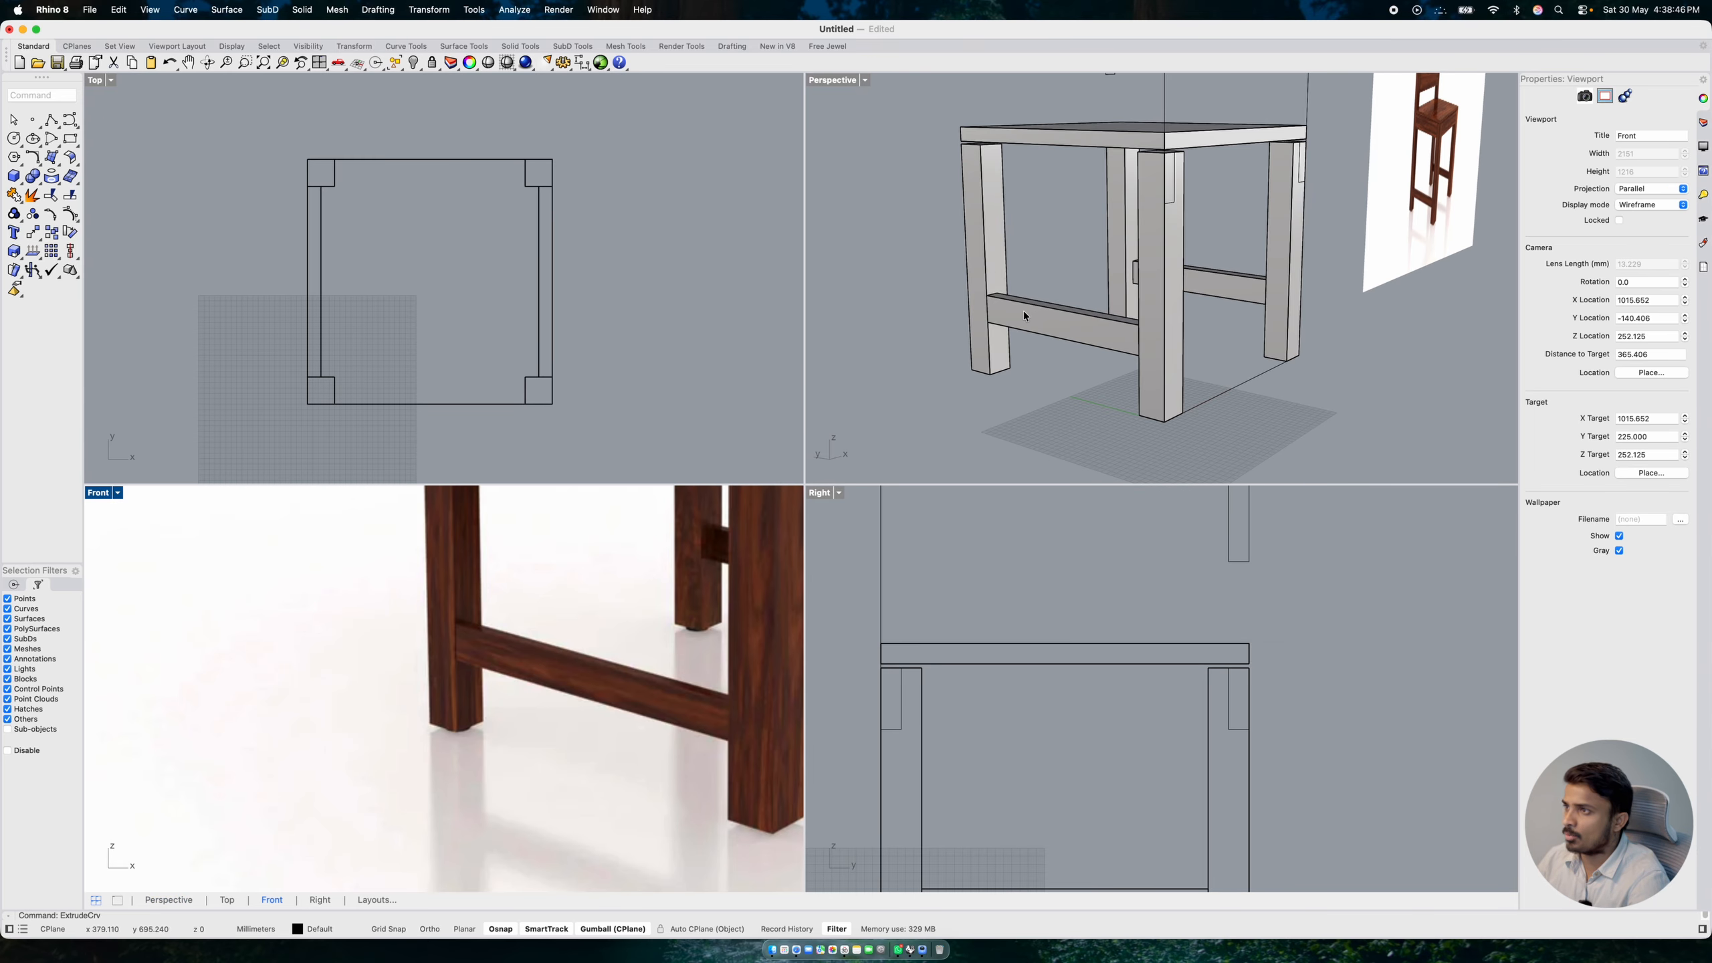
scroll(1024, 316, up, 3)
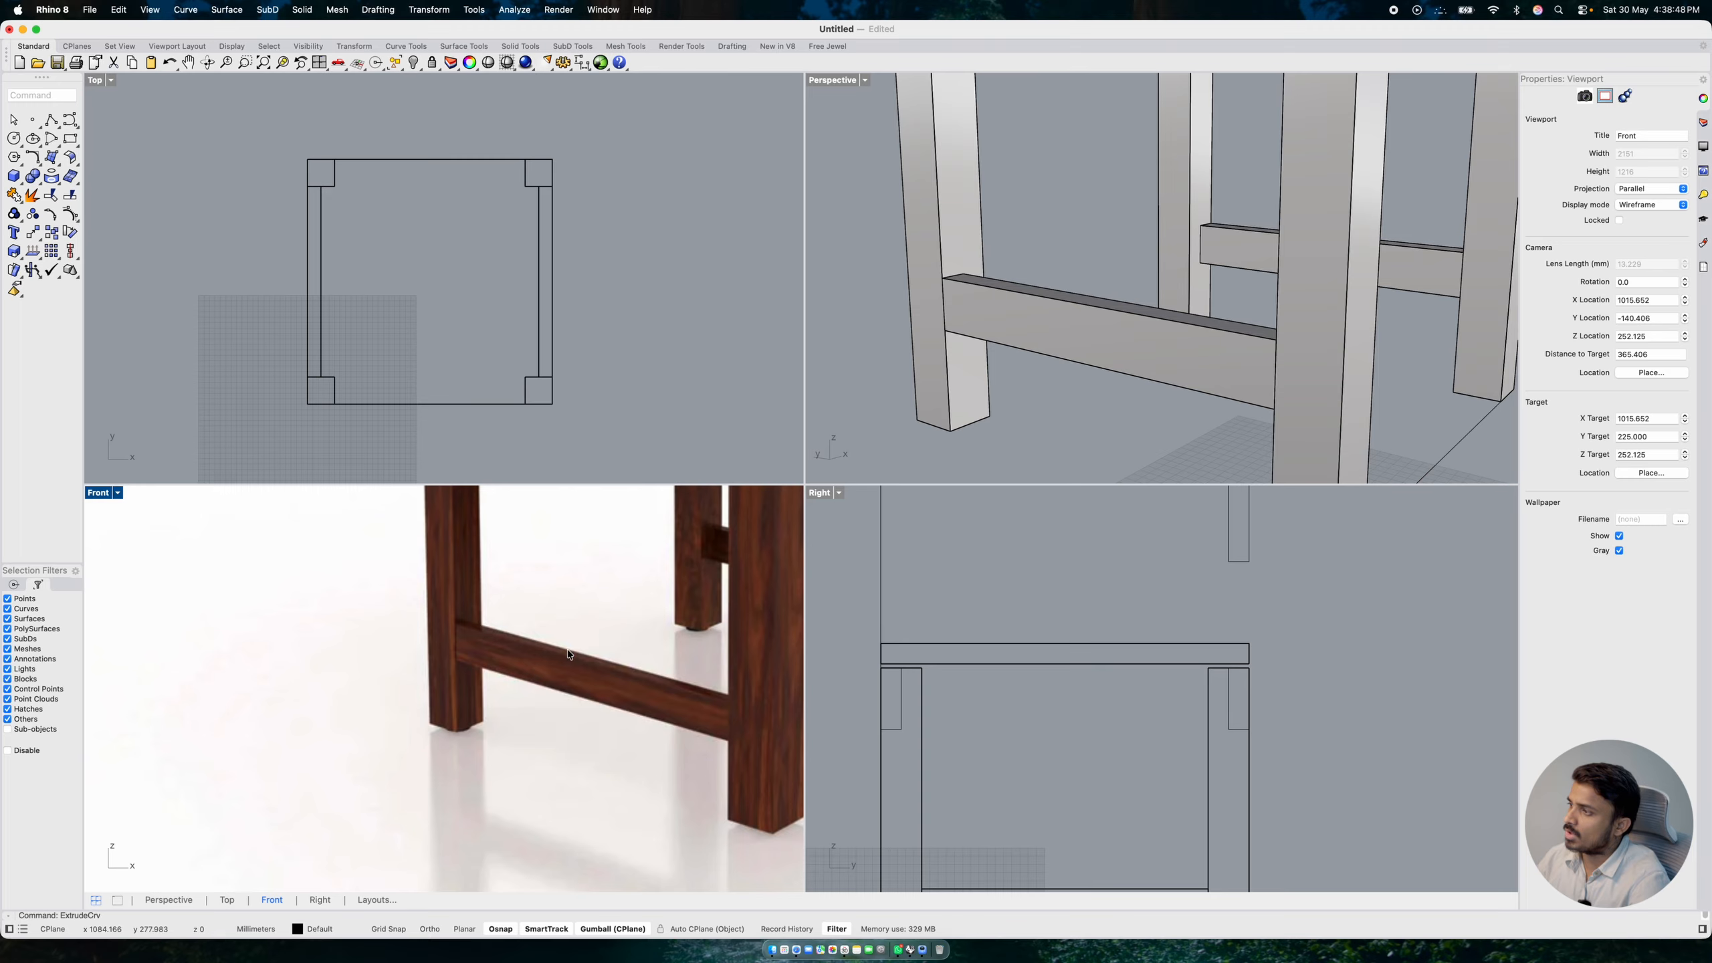
scroll(517, 801, down, 6)
scroll(640, 674, up, 4)
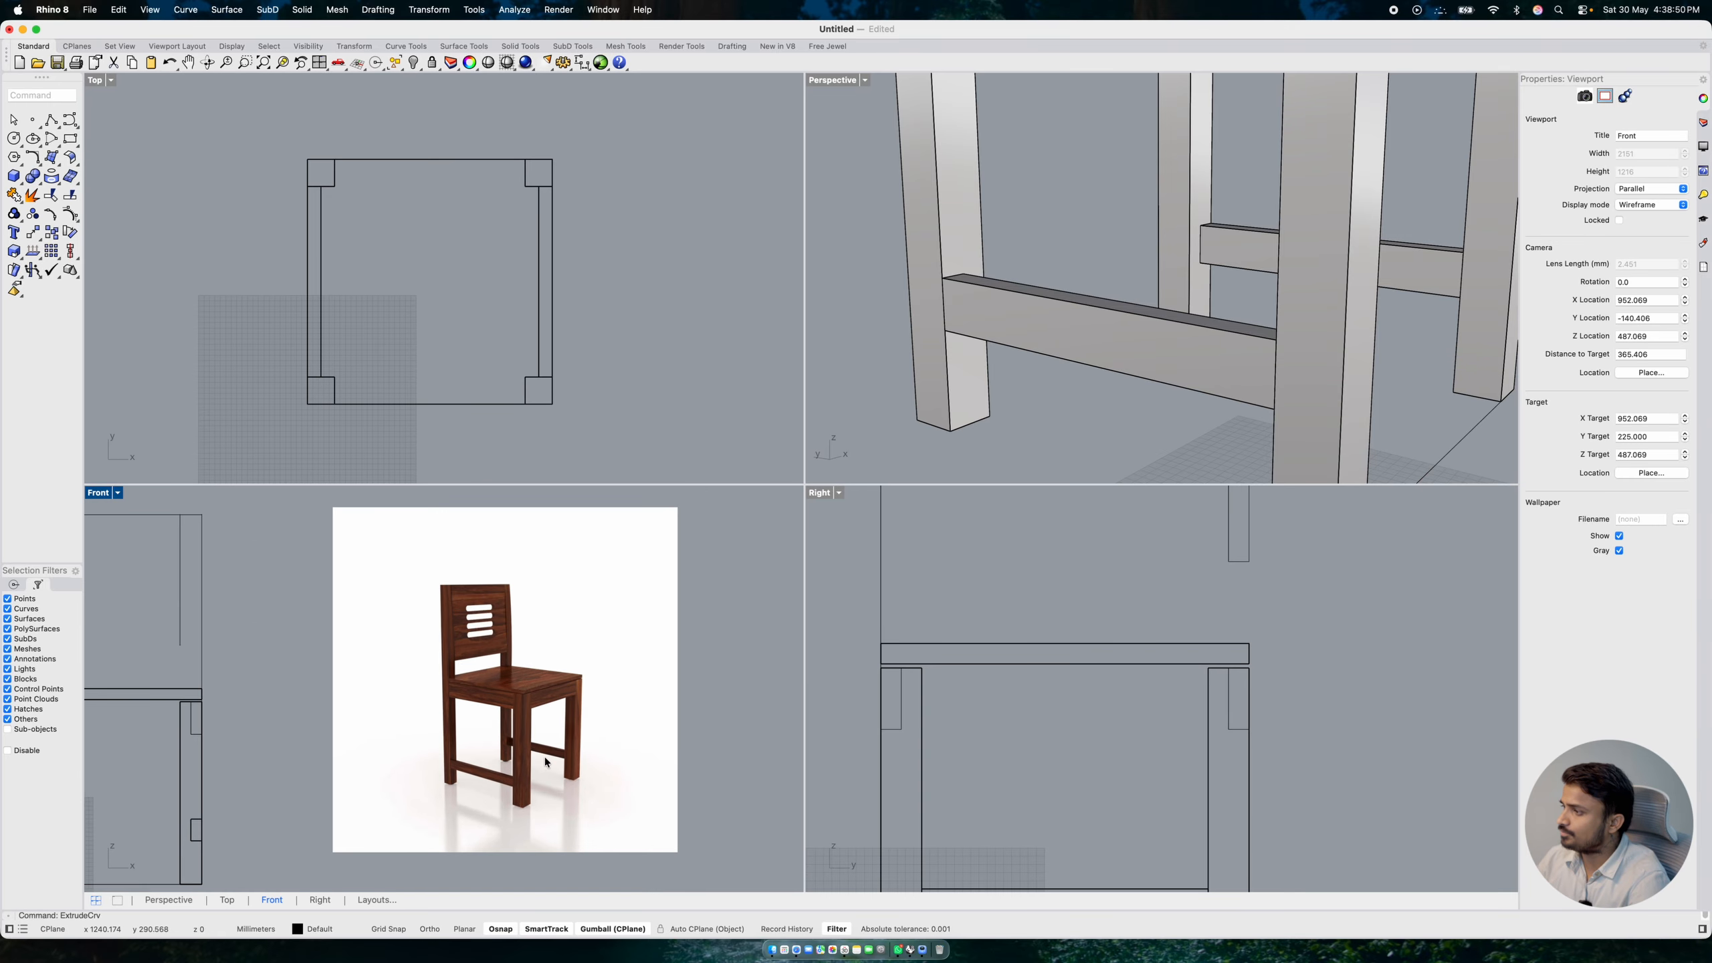
scroll(950, 317, down, 5)
right_drag(951, 317, 1012, 275)
scroll(1105, 240, up, 5)
- Select the upper side apron profiles on both front legs and move them together by 50 mm along Y
click(1122, 254)
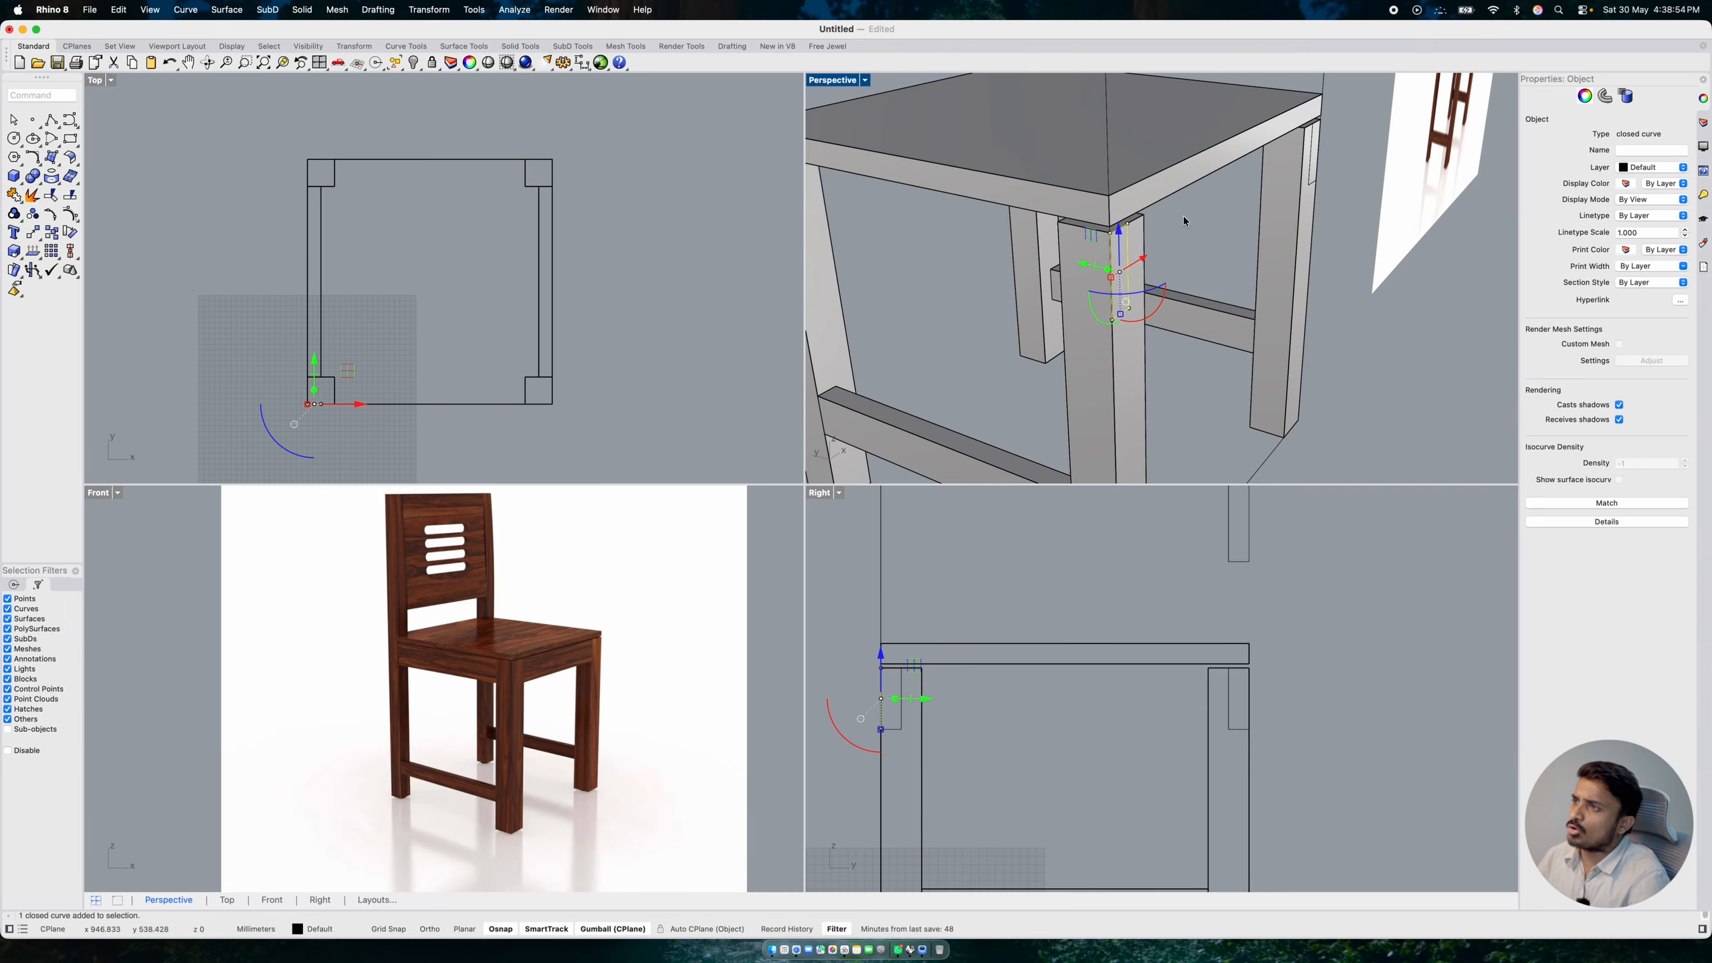
click(1309, 165)
right_click(1273, 202)
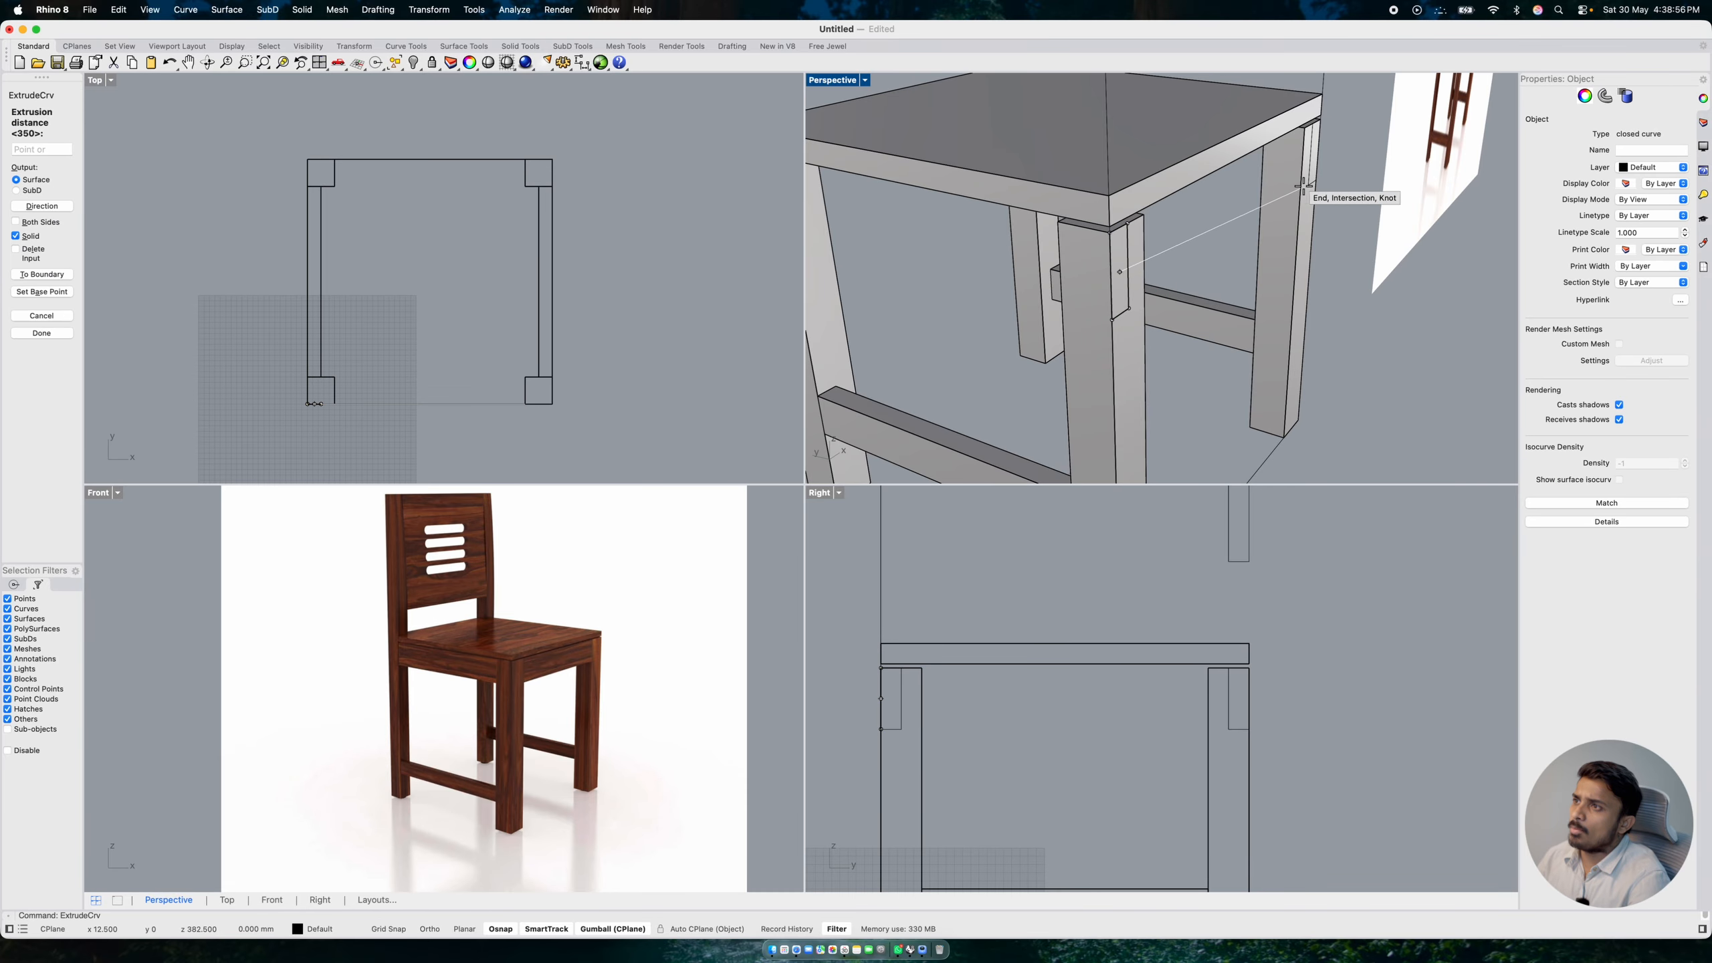
key(Escape)
right_drag(1278, 195, 1324, 194)
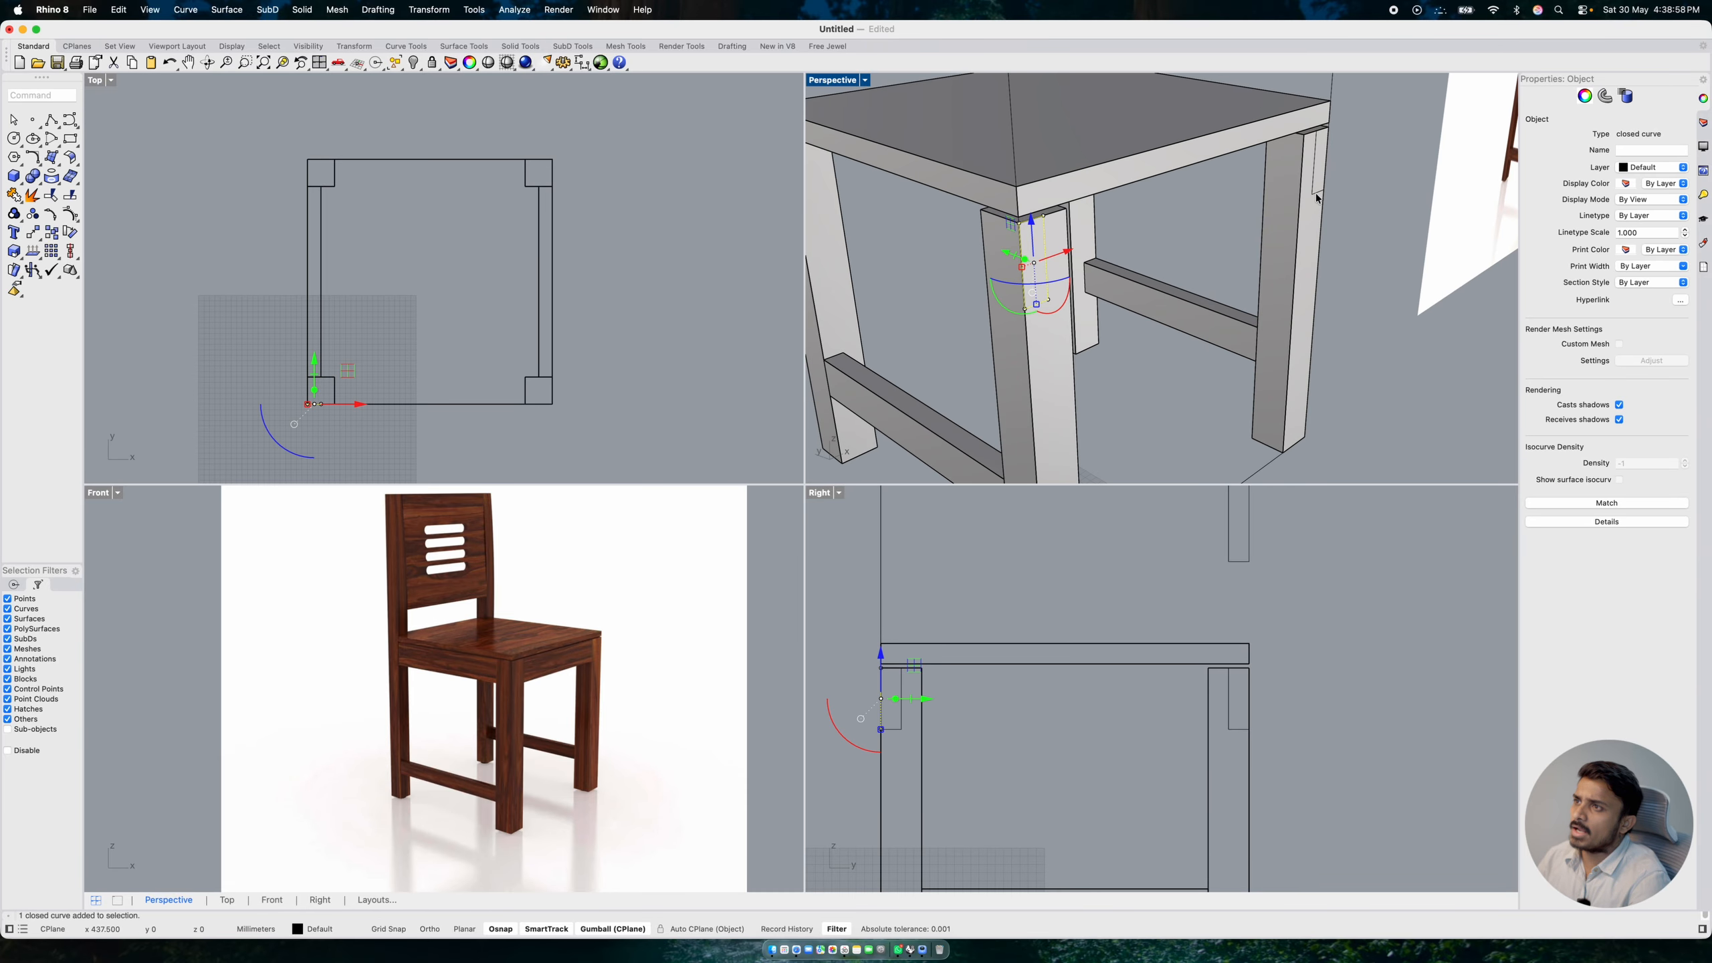
shift+click(1317, 197)
click(1169, 195)
text(50)
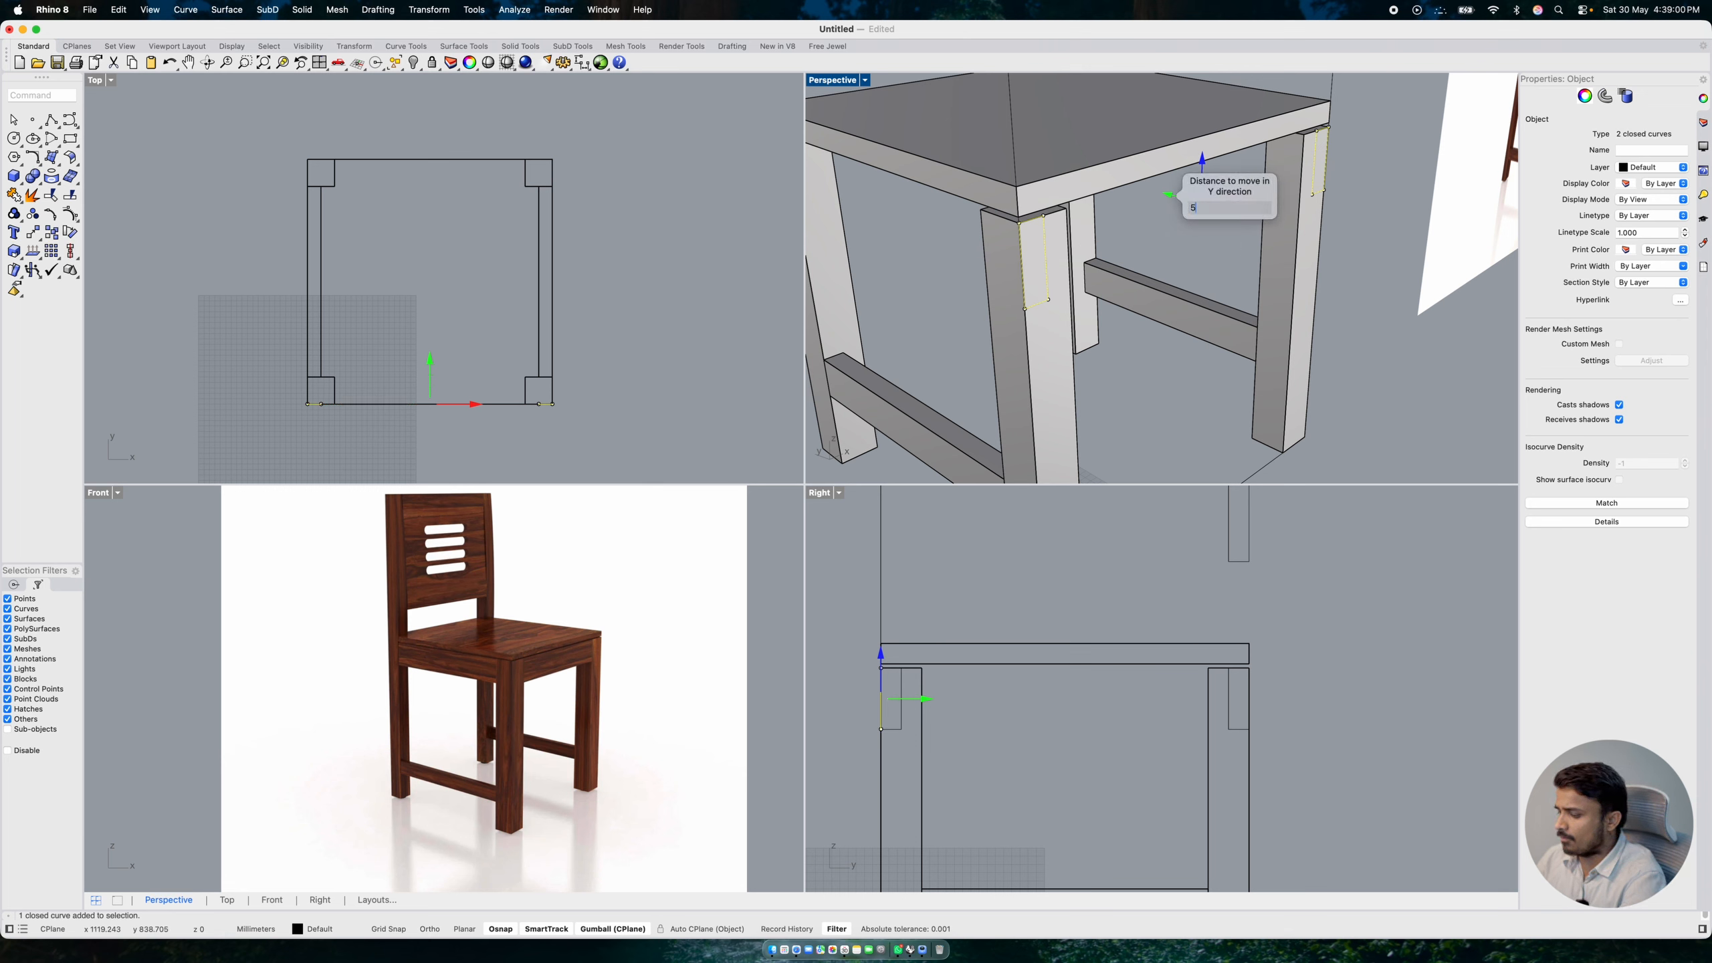
key(Return)
- Extrude both upper side apron profiles 350 mm as solids beneath the seat, up to the rear legs
right_drag(1186, 250, 1093, 265)
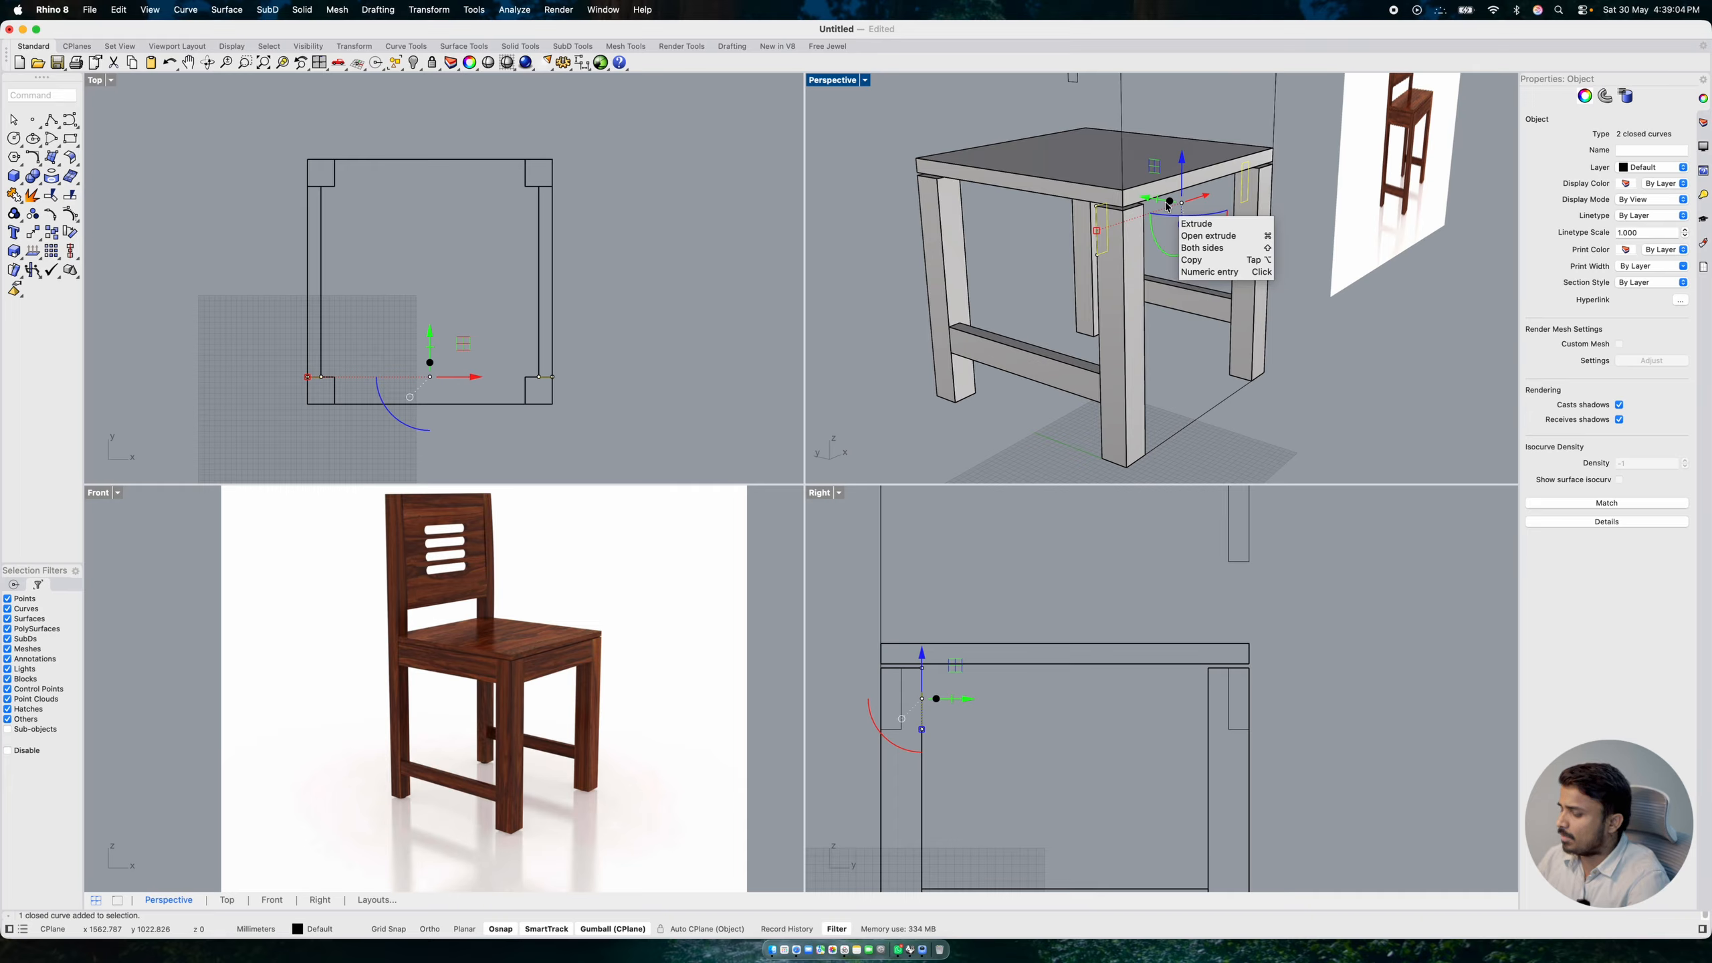
key(Return)
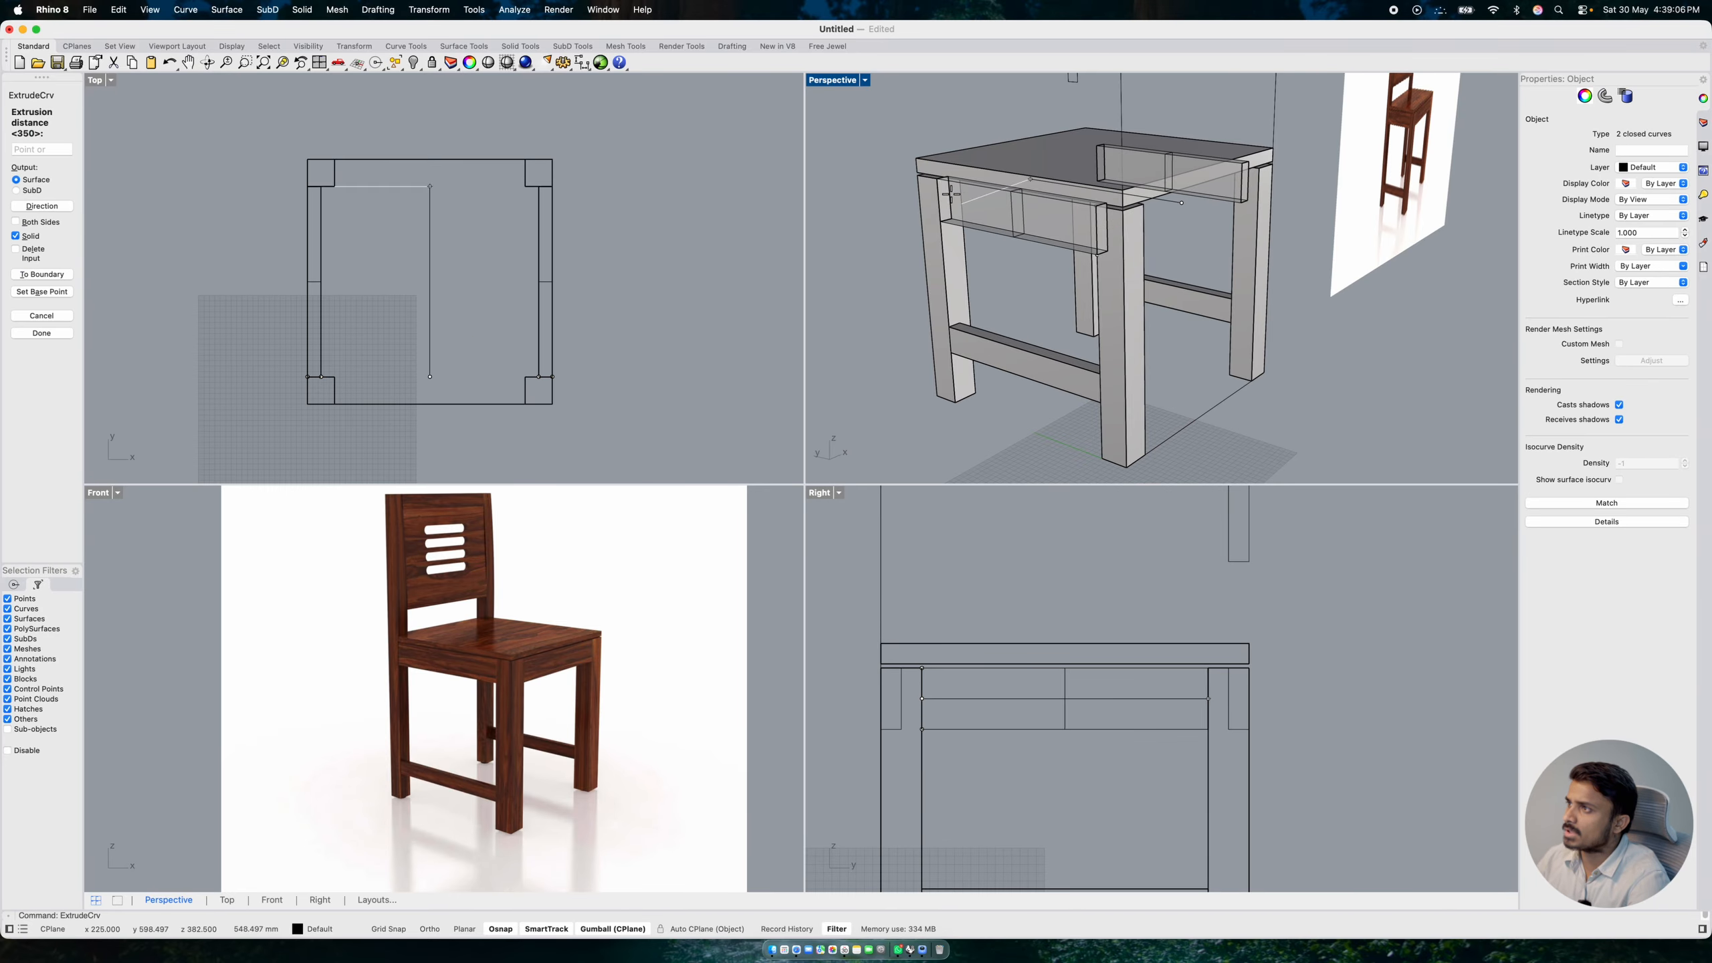
click(936, 179)
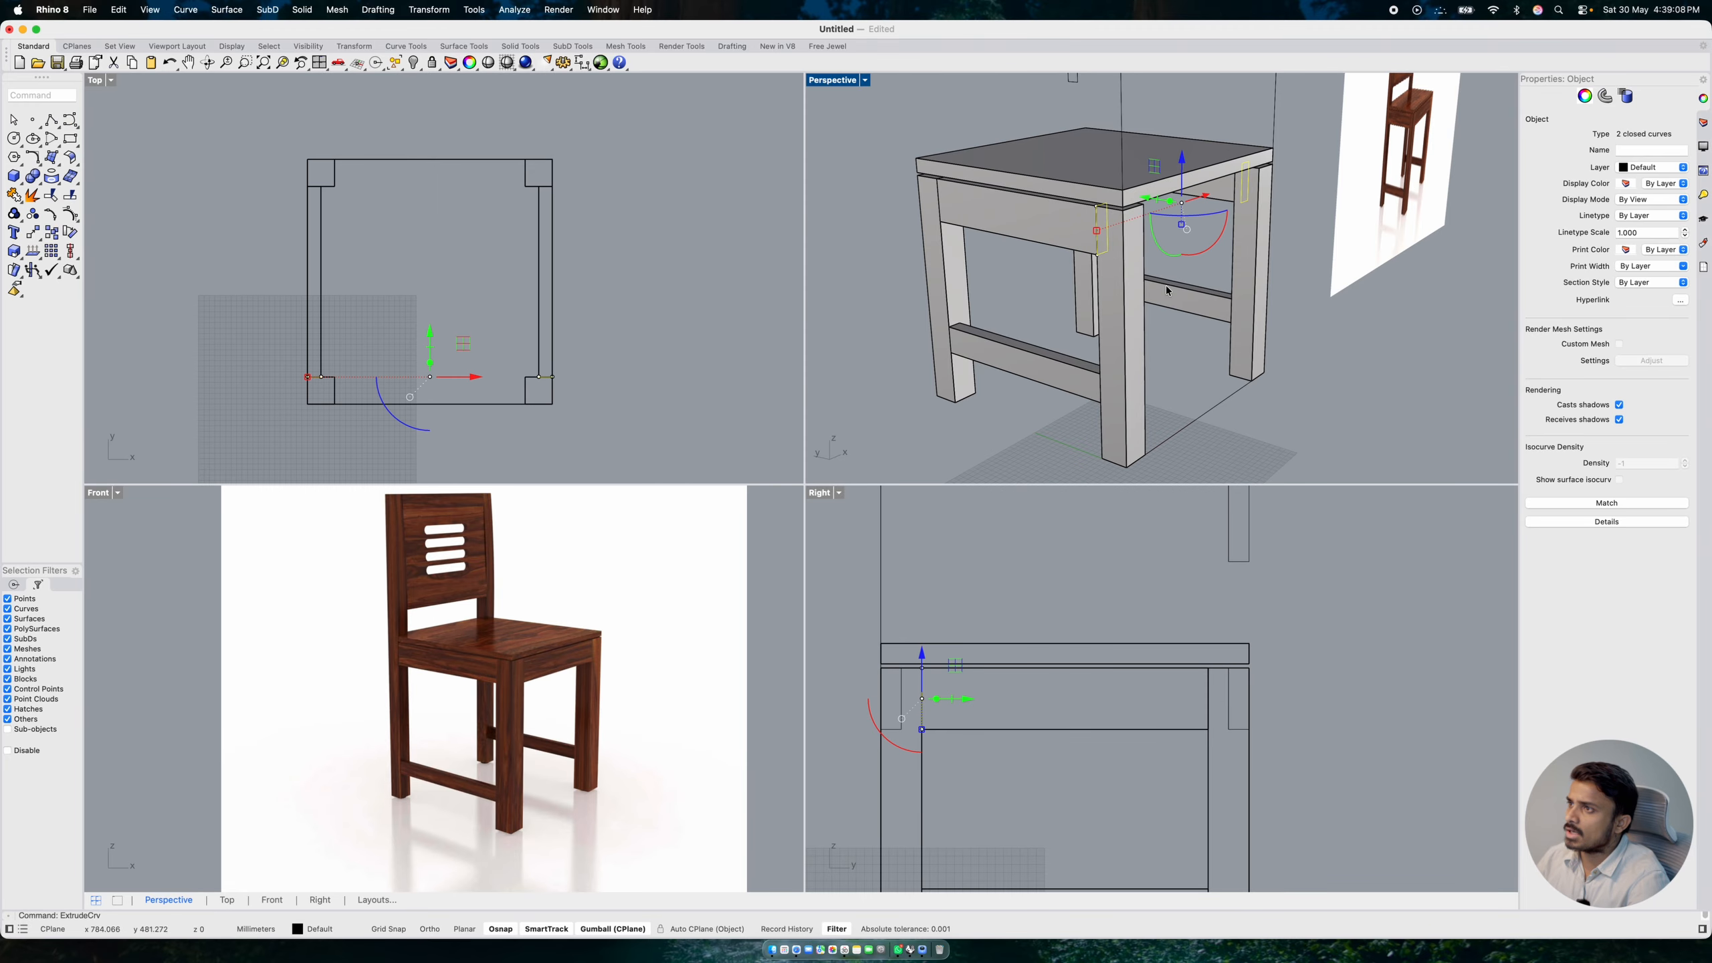
click(1180, 331)
- Select the front and rear apron profiles on the legs of the same side and move them together by -50 mm along X
right_drag(1017, 315, 1108, 256)
scroll(1187, 192, up, 4)
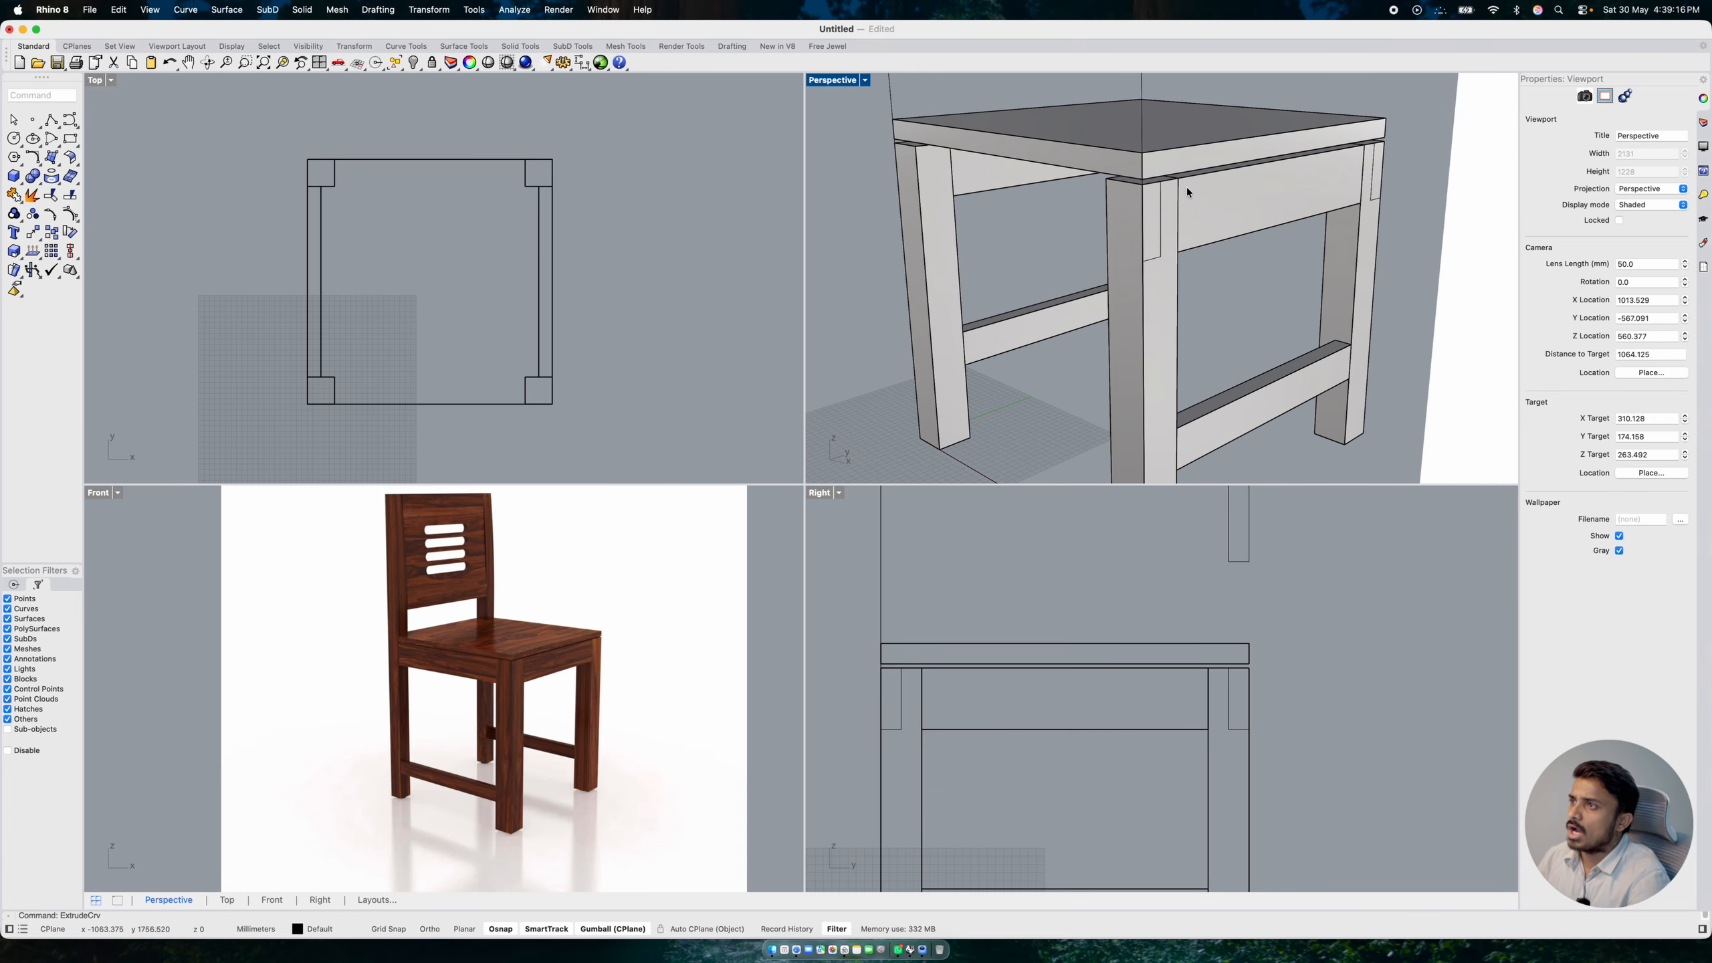
click(1159, 220)
click(1213, 258)
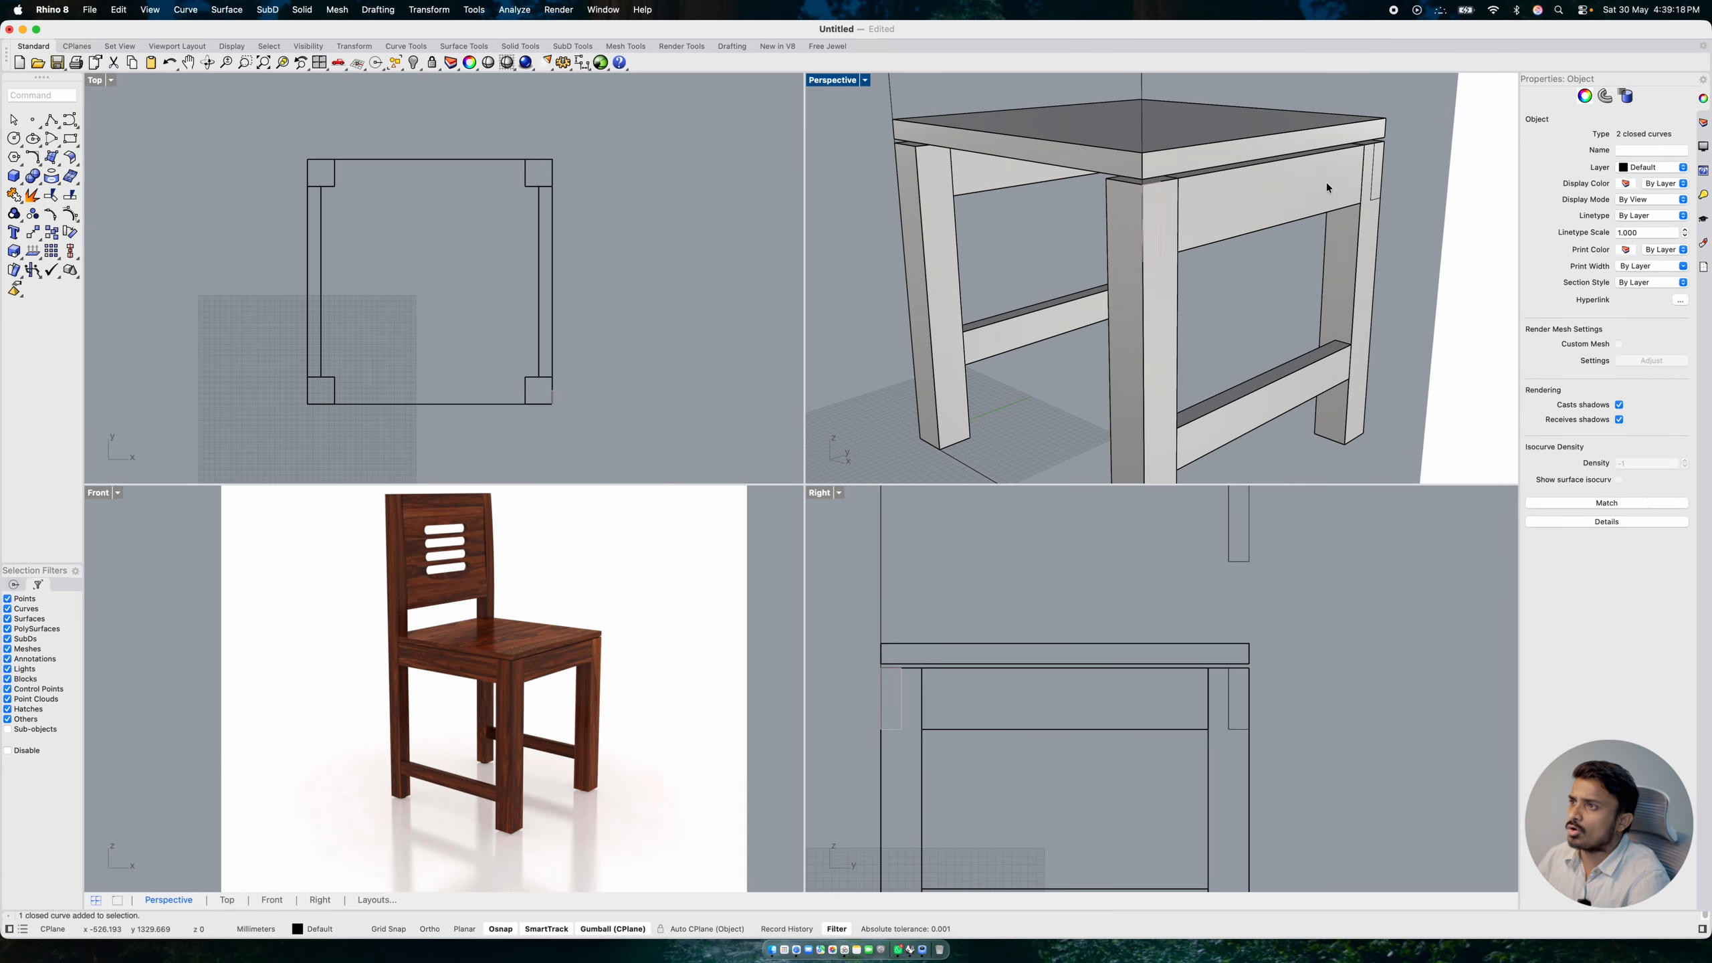
shift+click(1371, 175)
click(1422, 204)
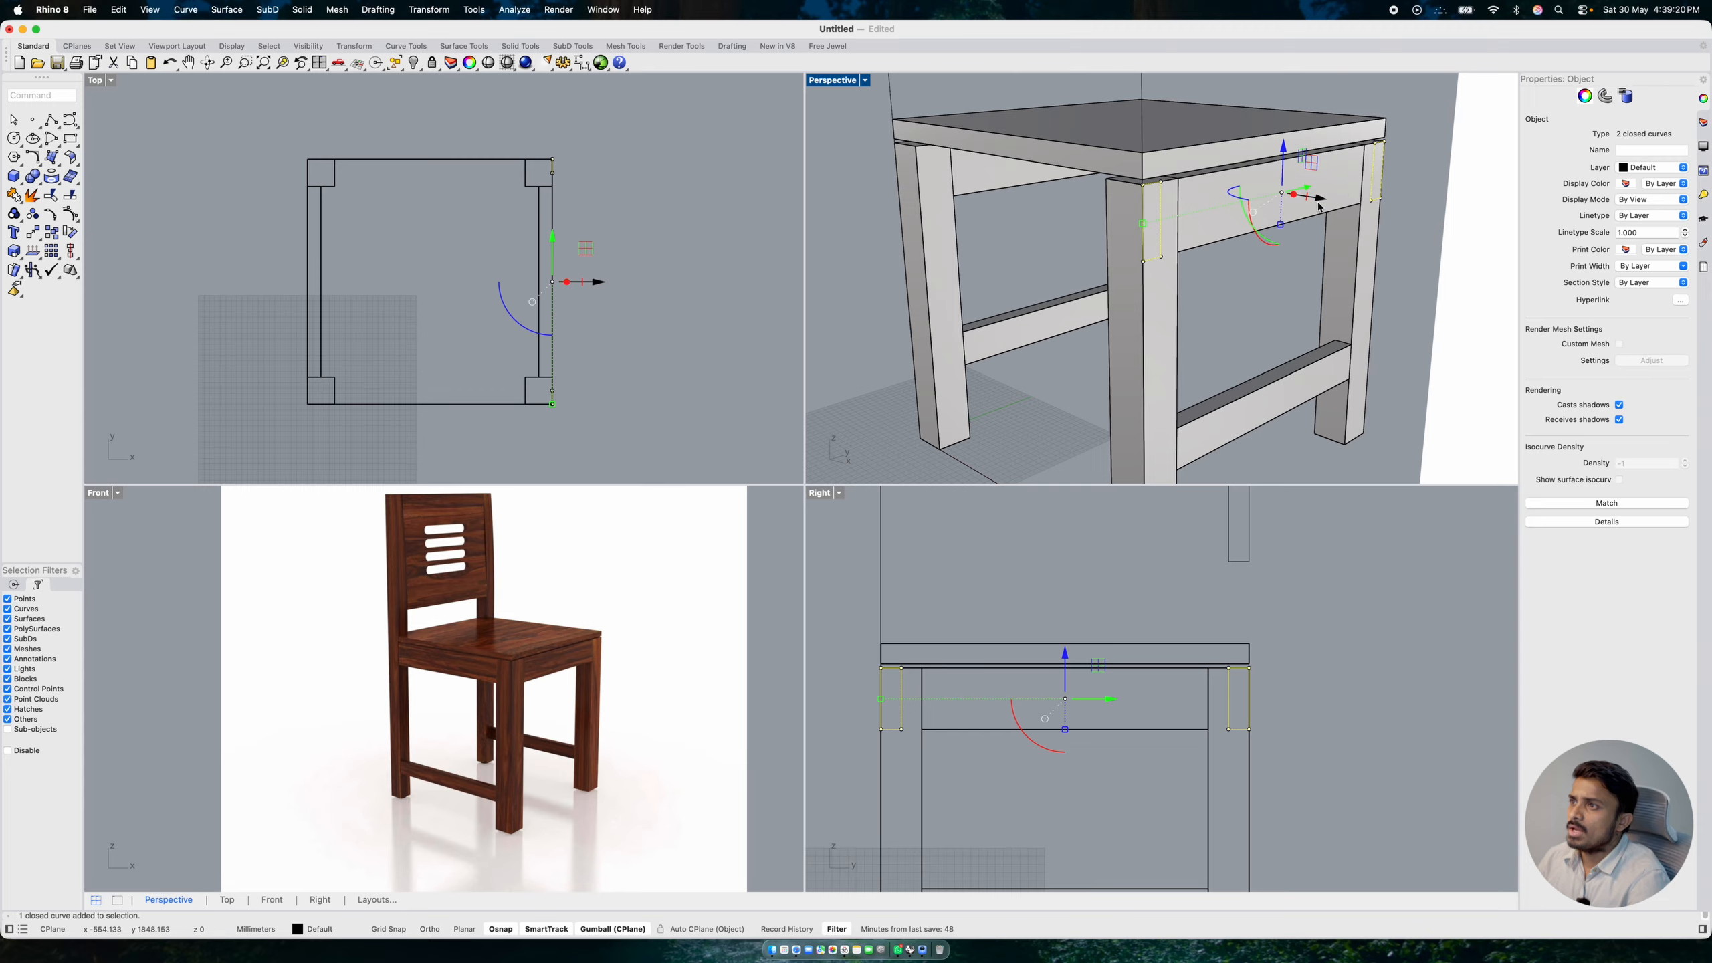
click(1318, 204)
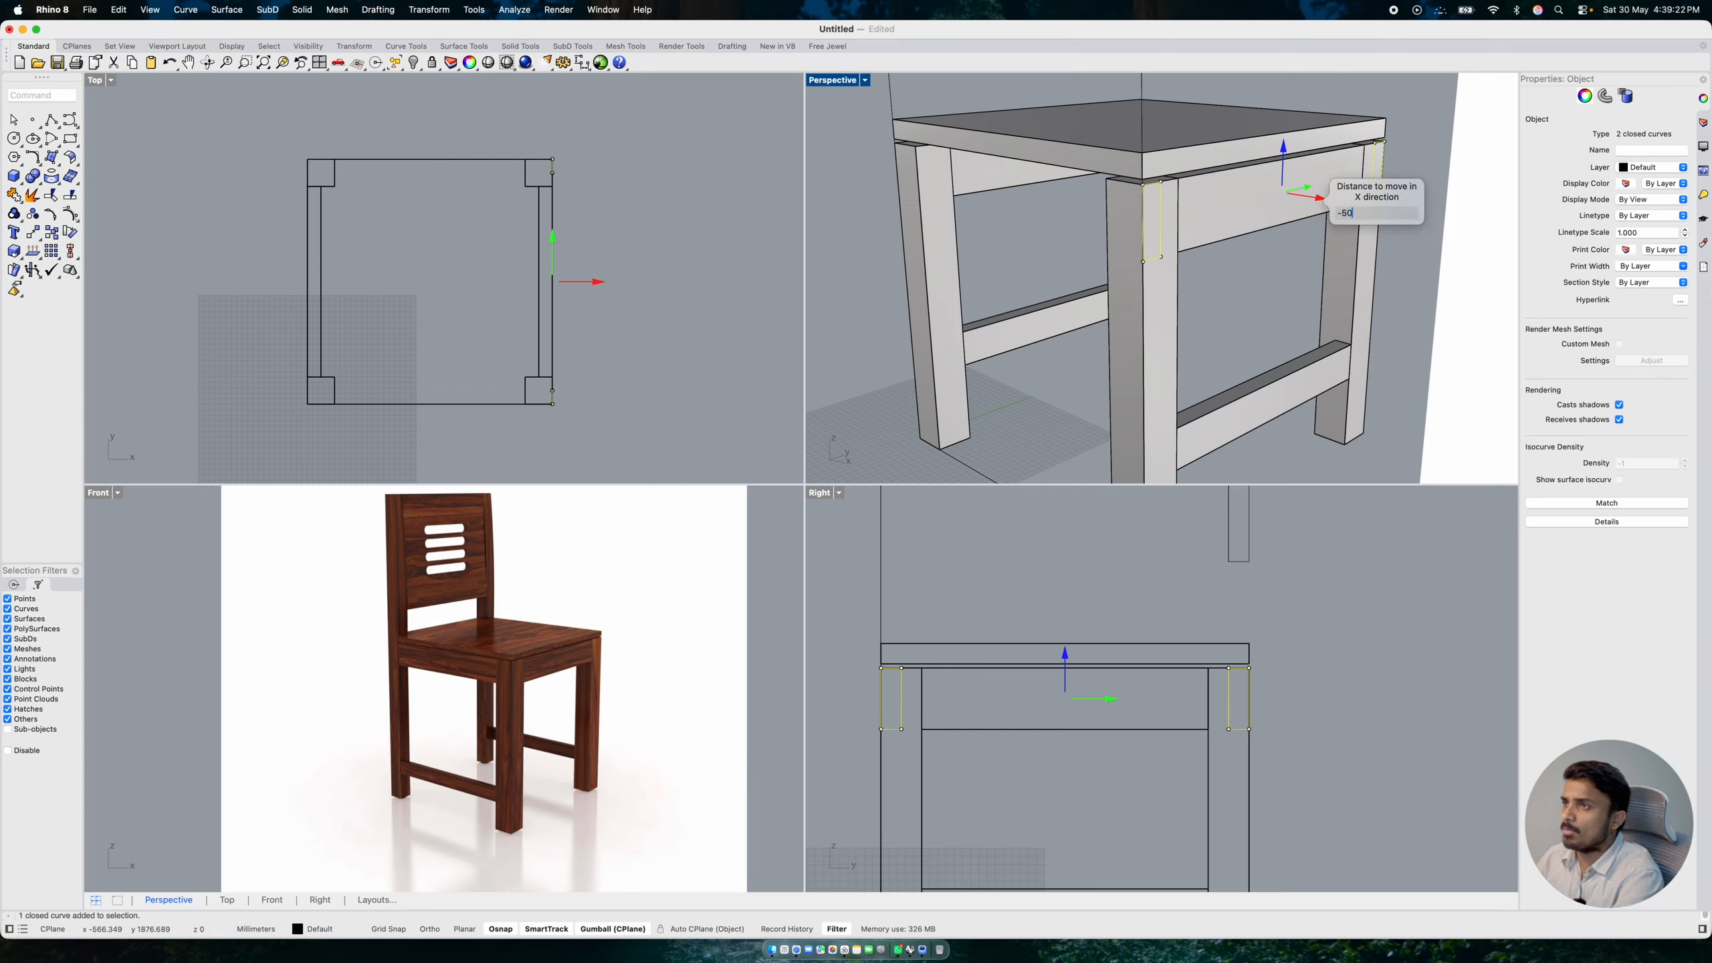
text(-50)
key(Return)
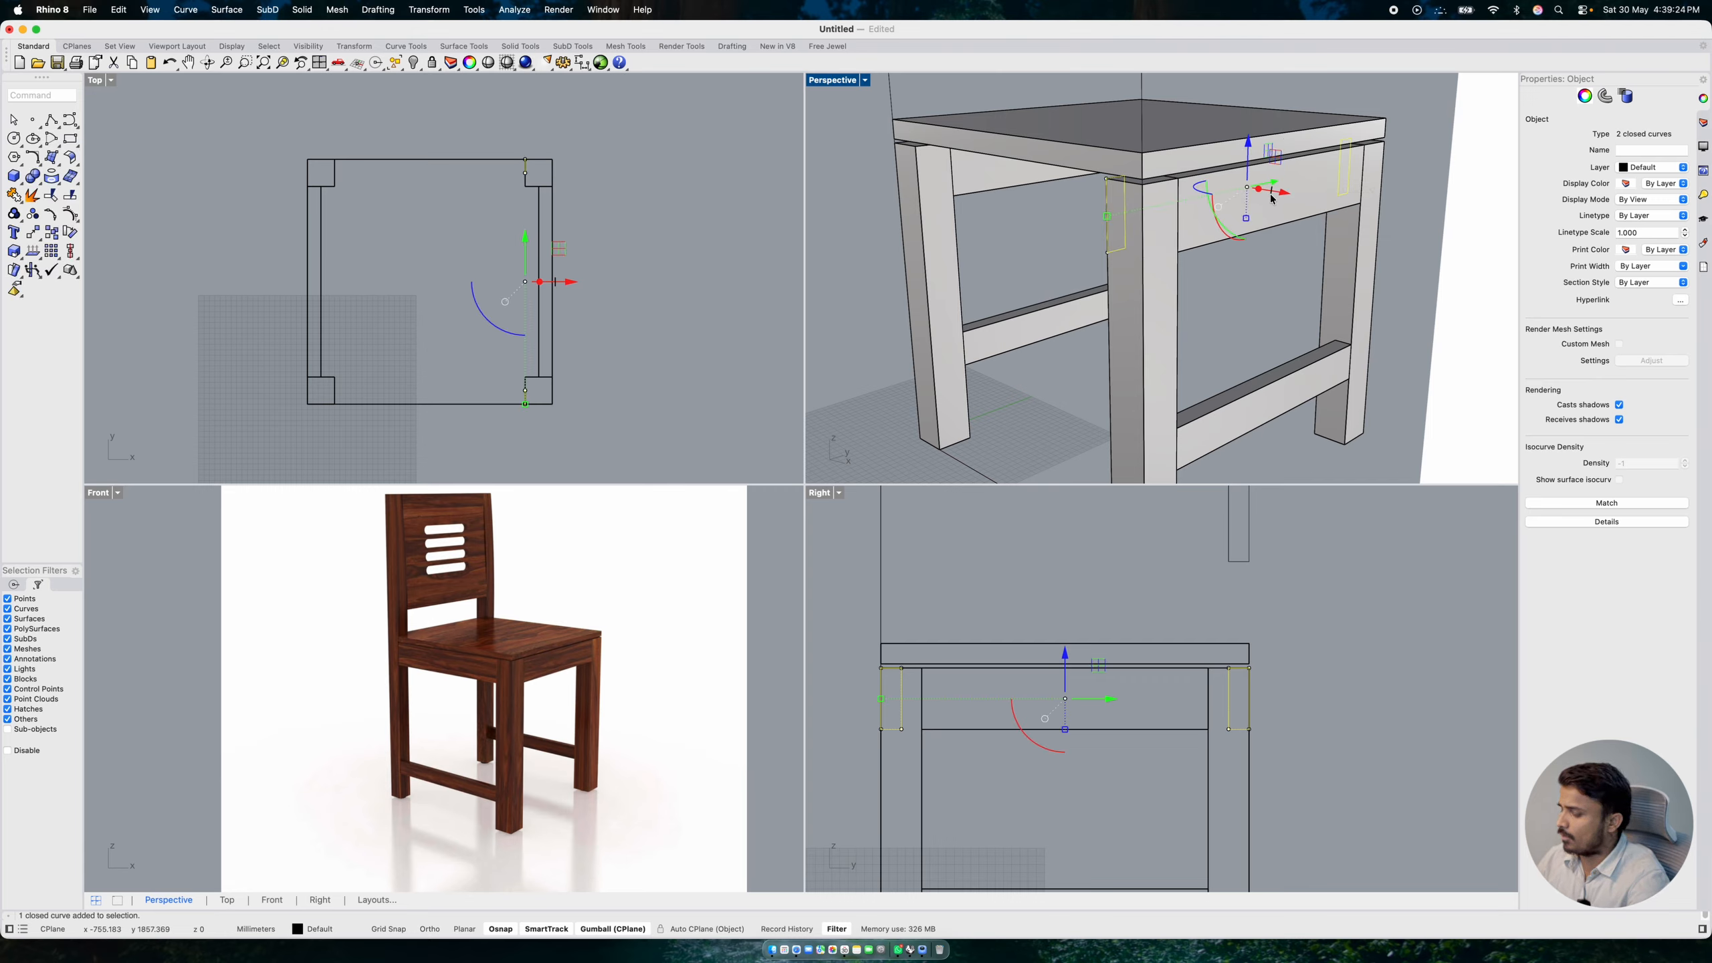
- Extrude the front and rear apron profiles with ExtrudeCrv as solids beneath the seat, up to the opposite legs
text(ExtrudeCrv)
key(Return)
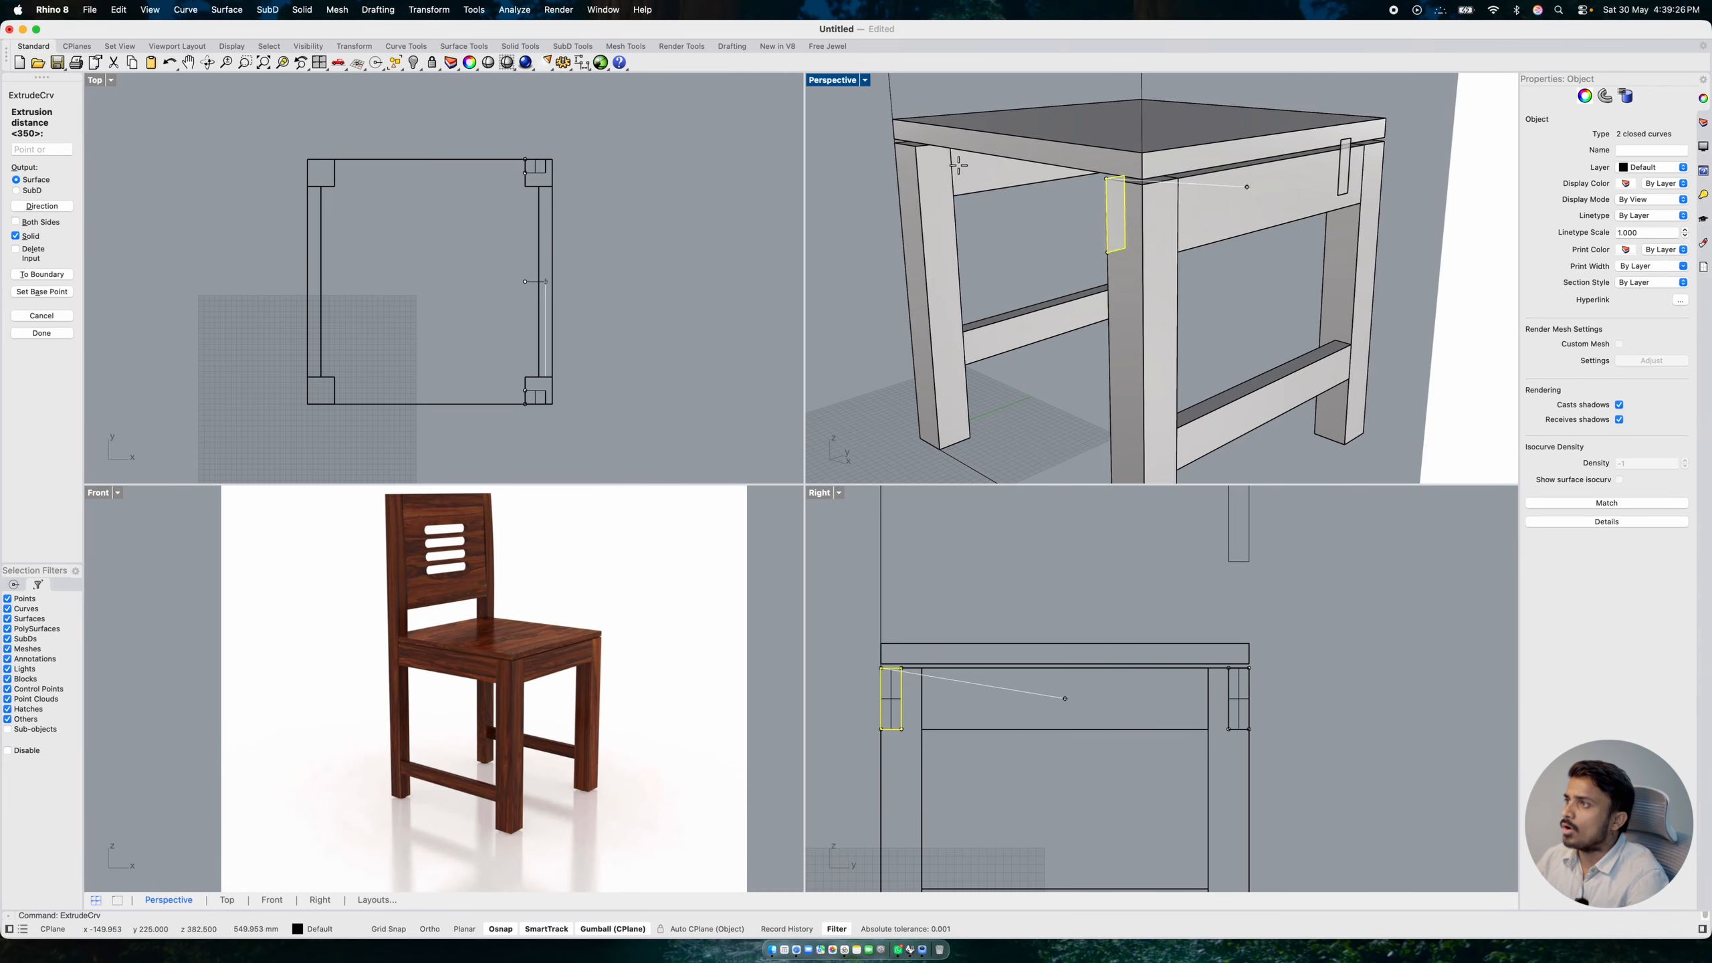
click(915, 148)
key(Escape)
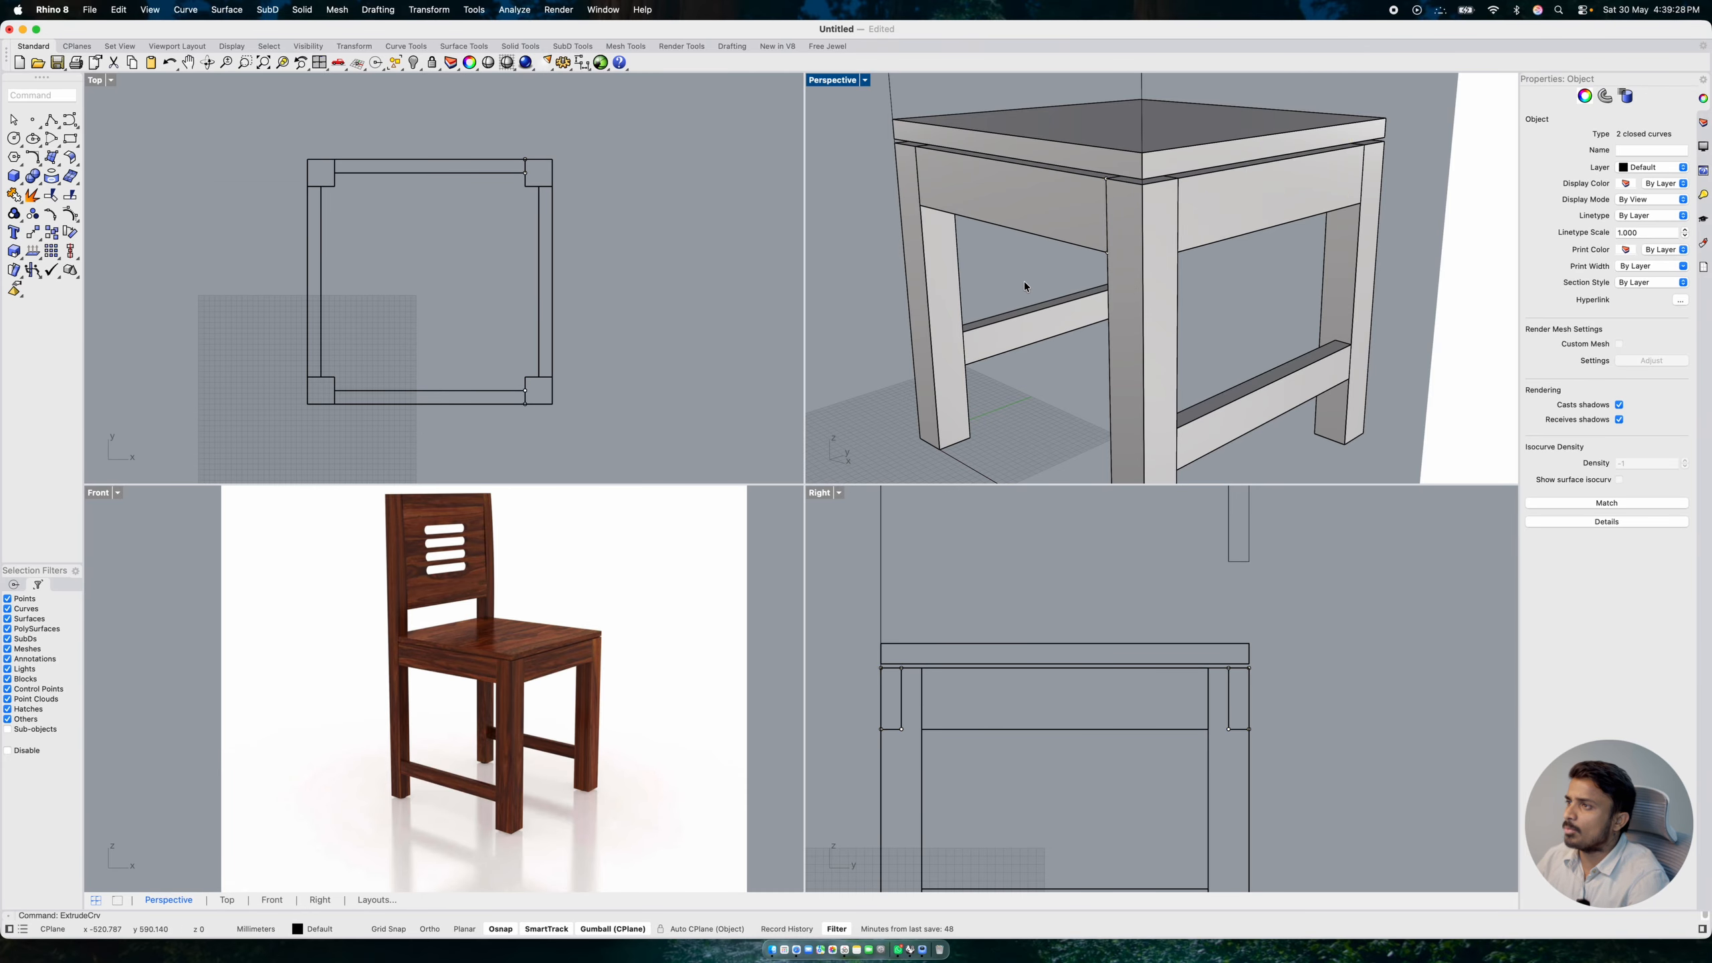
- Inspect the assembled seat frame and examine the seat and backrest of the chair in the reference image
scroll(1097, 267, up, 6)
scroll(1111, 284, down, 8)
mouse_move(1111, 283)
right_down()
mouse_move(1186, 284)
mouse_move(1025, 248)
mouse_move(1116, 252)
mouse_move(1005, 264)
mouse_move(1100, 252)
right_up()
scroll(1180, 256, down, 3)
scroll(1107, 251, up, 4)
scroll(652, 650, down, 4)
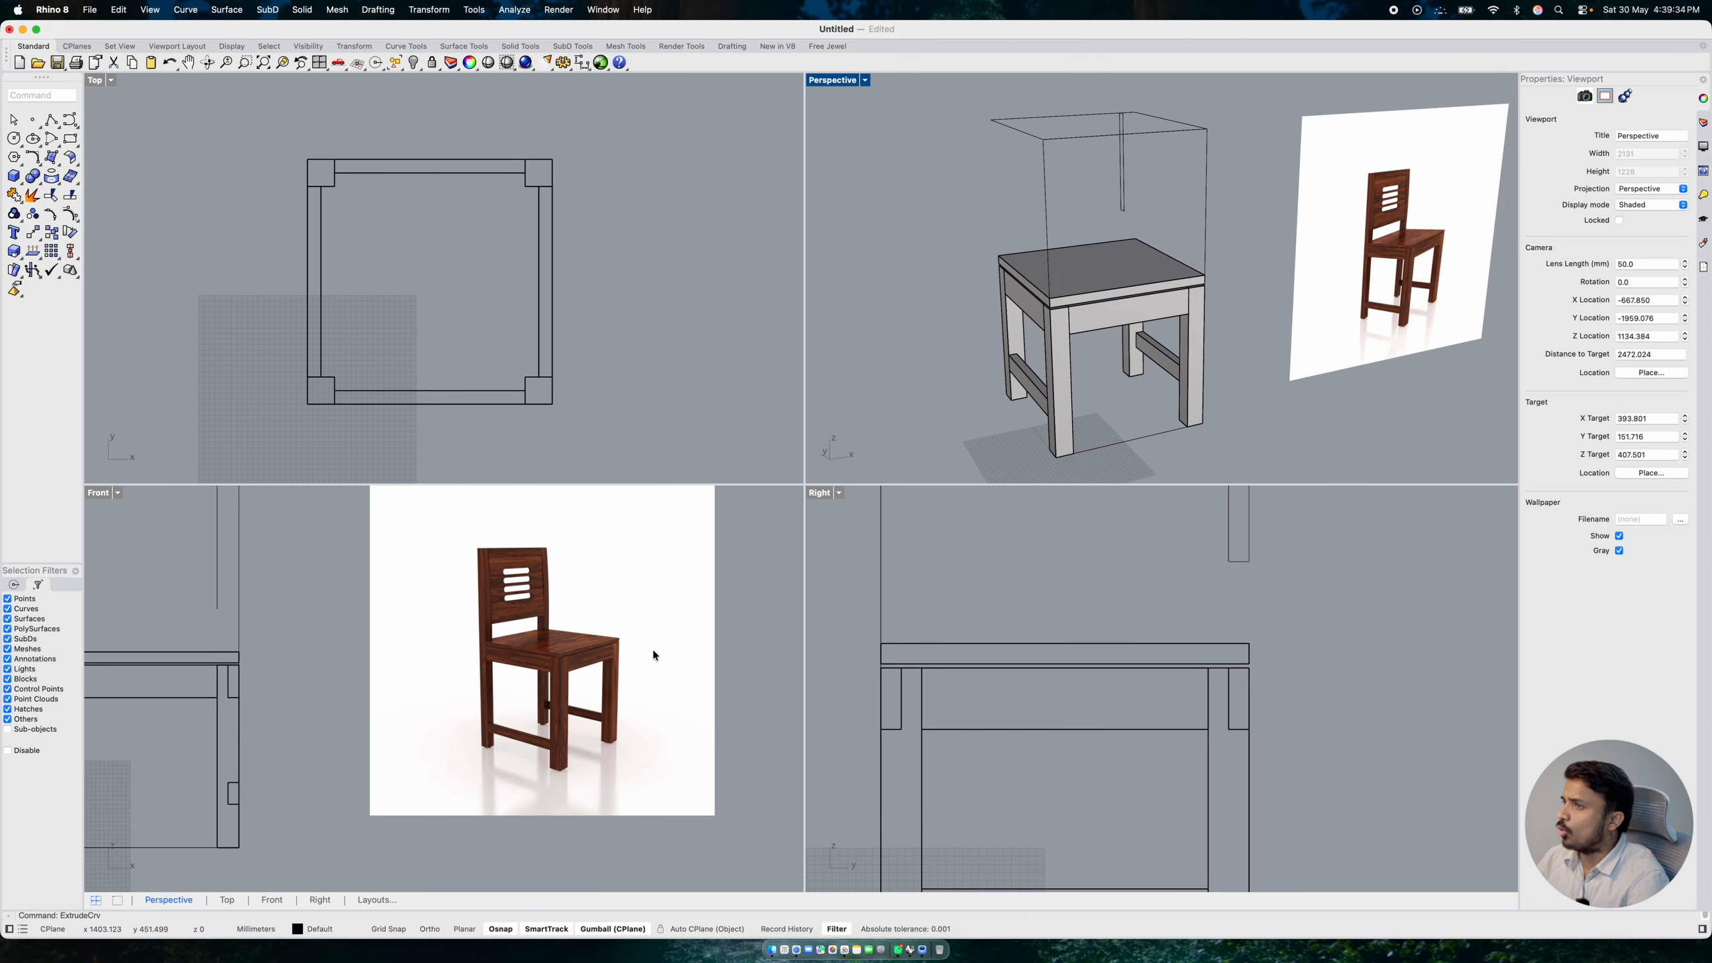
scroll(621, 636, up, 4)
right_drag(625, 636, 629, 655)
scroll(534, 637, up, 4)
scroll(535, 637, down, 3)
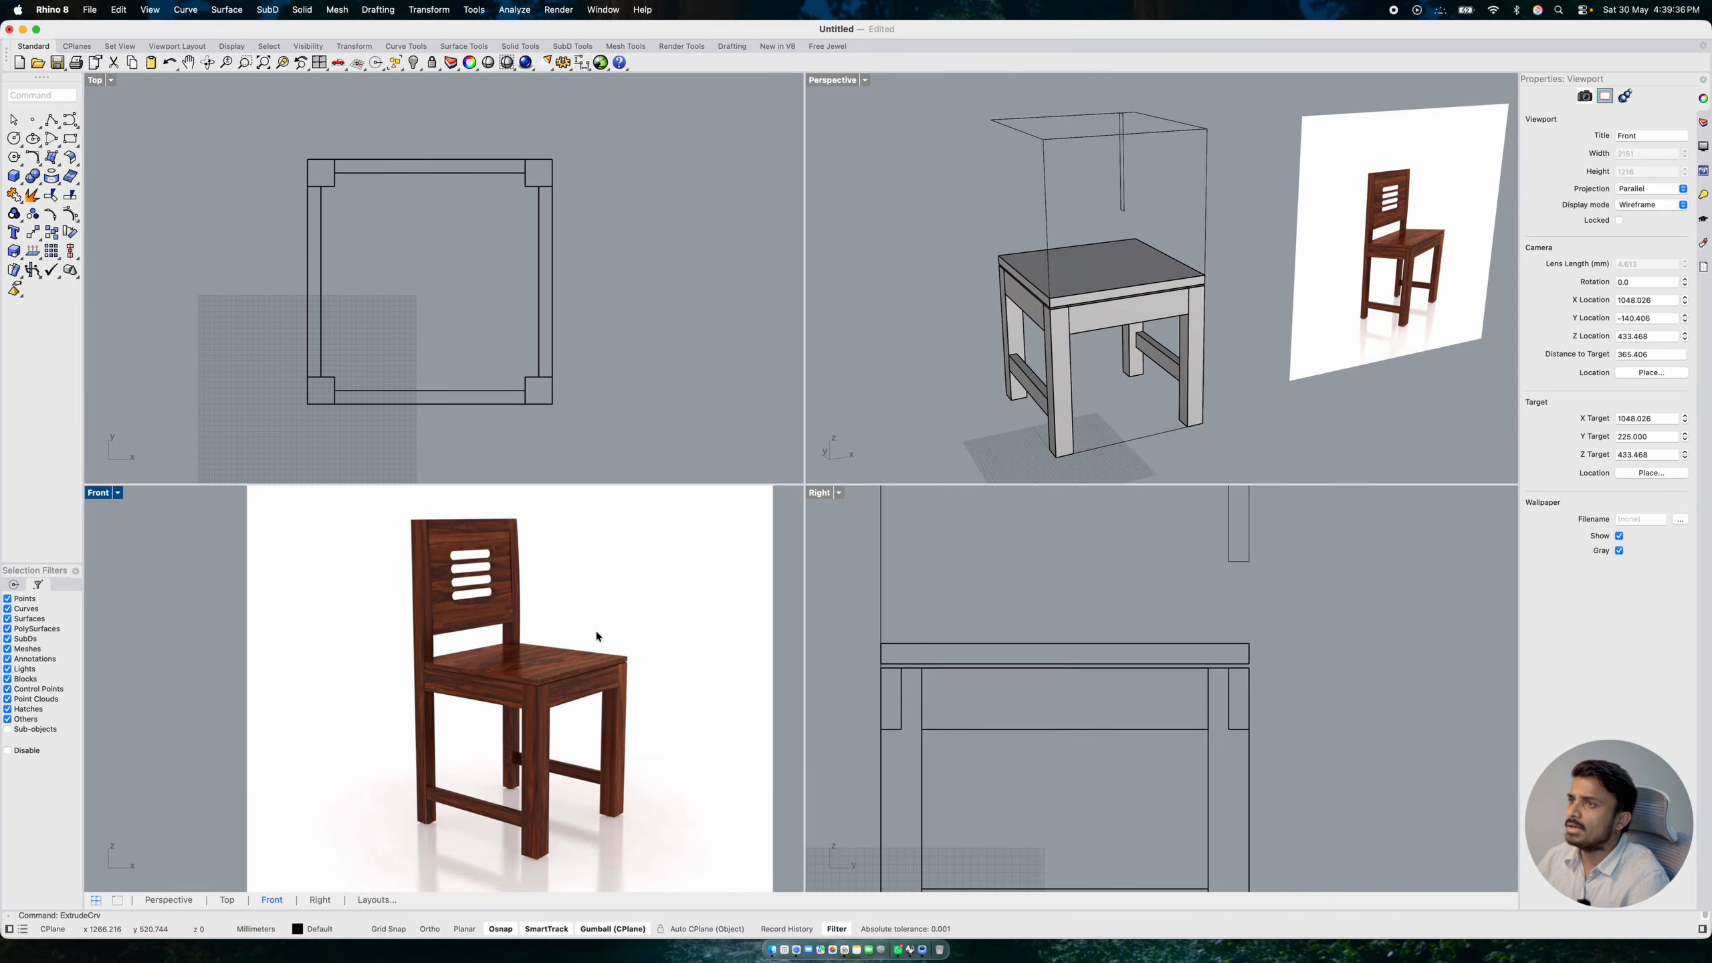
scroll(480, 632, up, 3)
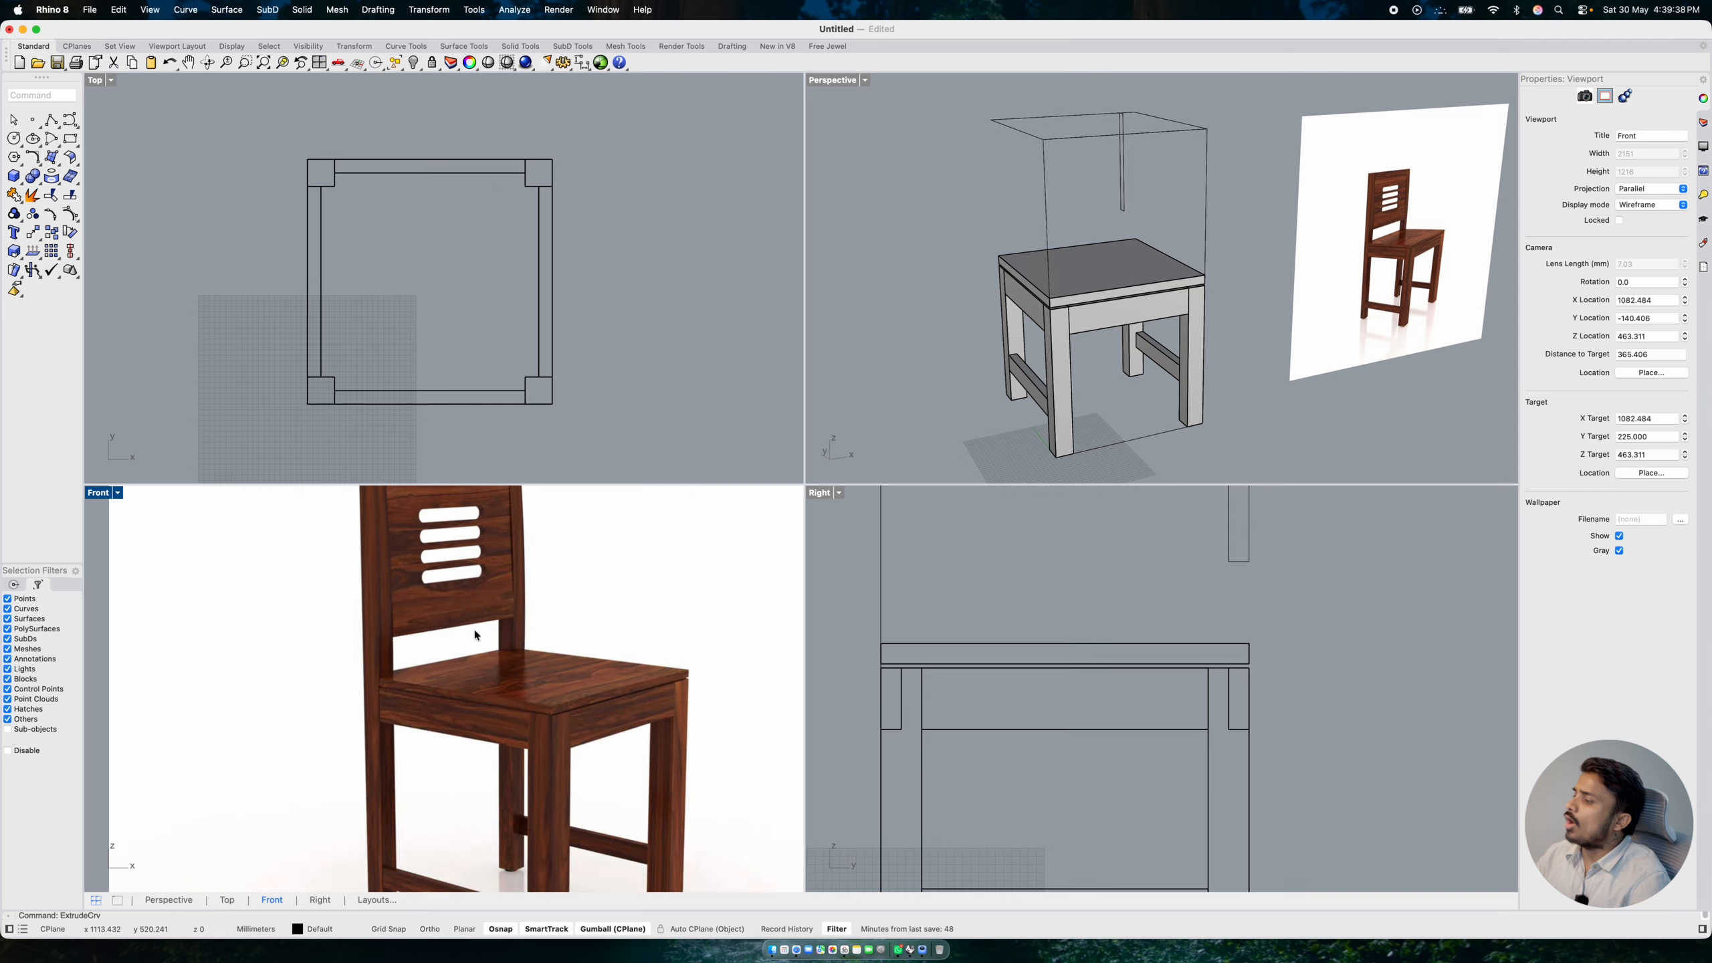
- Compare the modelled seat and rear legs with the reference image, examining where the rear leg meets the seat
right_drag(1022, 298, 1034, 296)
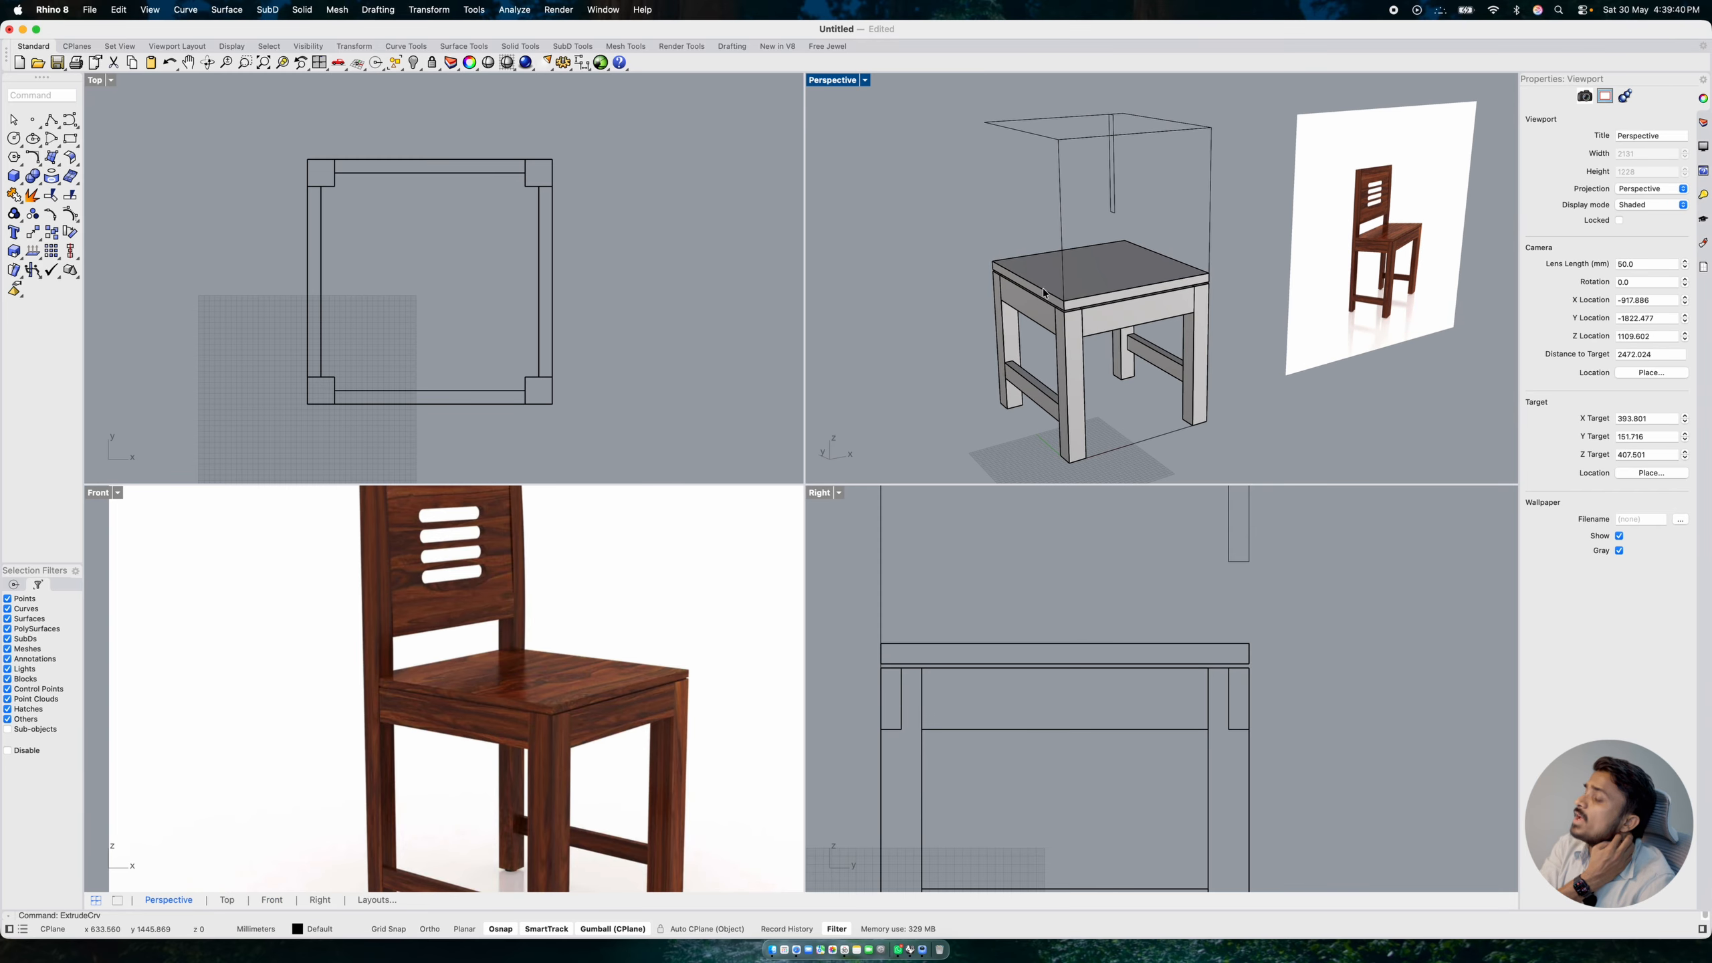
scroll(1364, 233, up, 6)
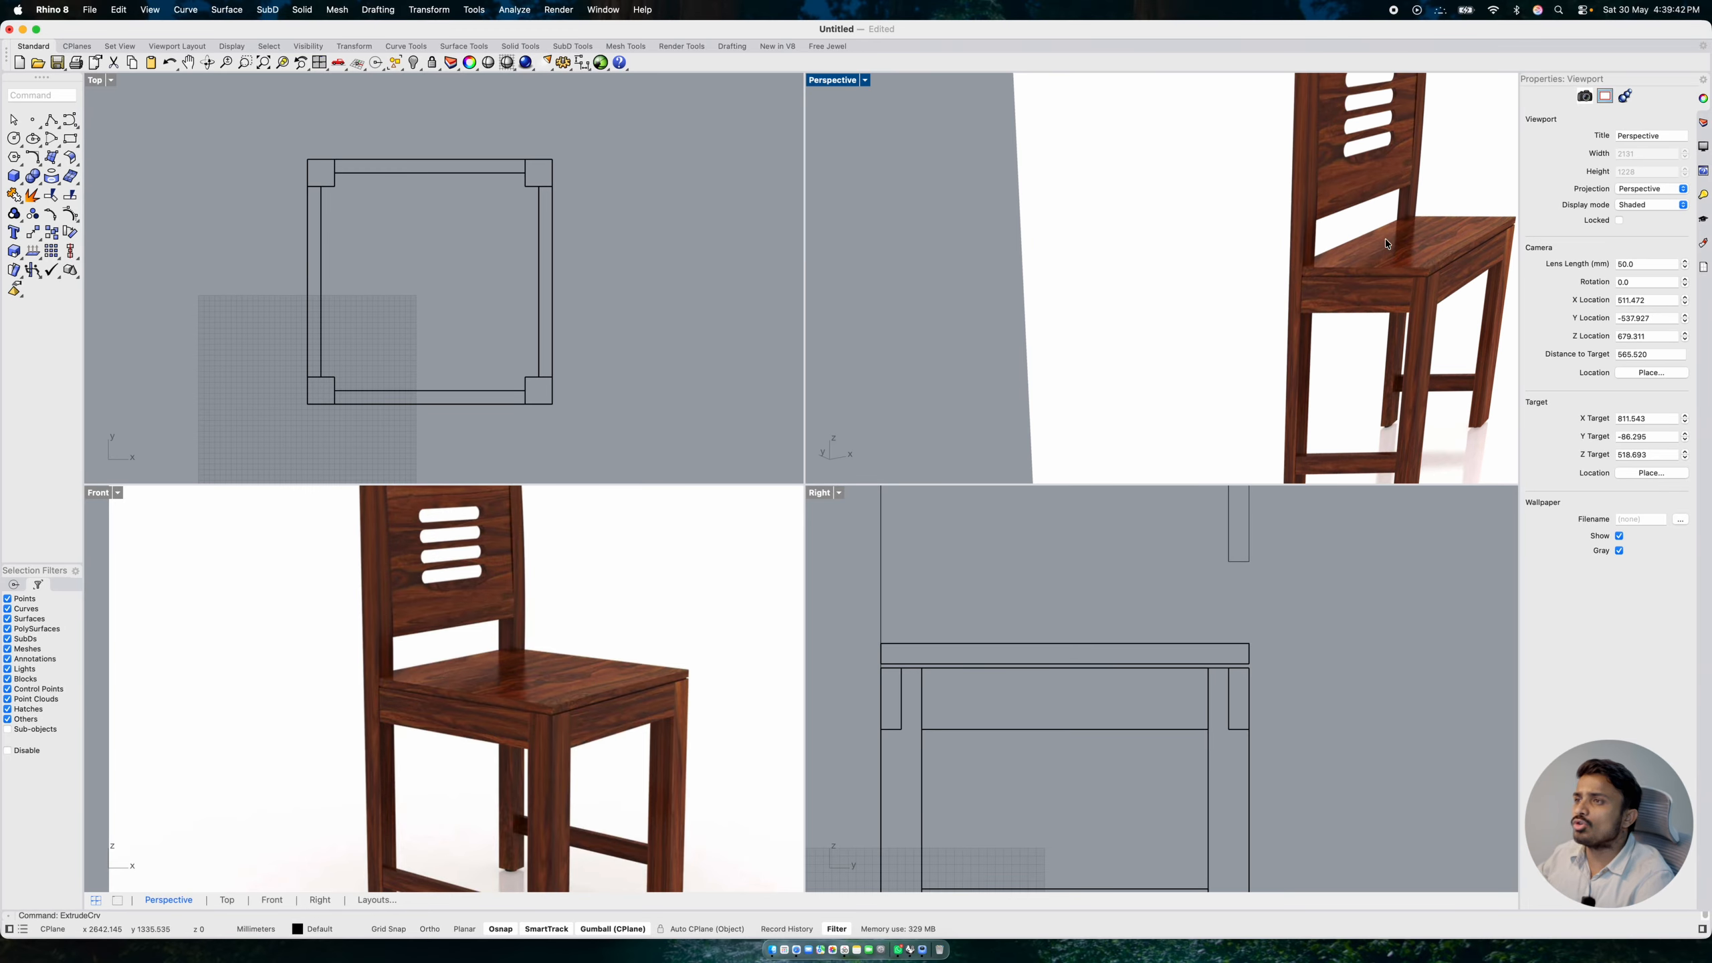
scroll(437, 717, up, 2)
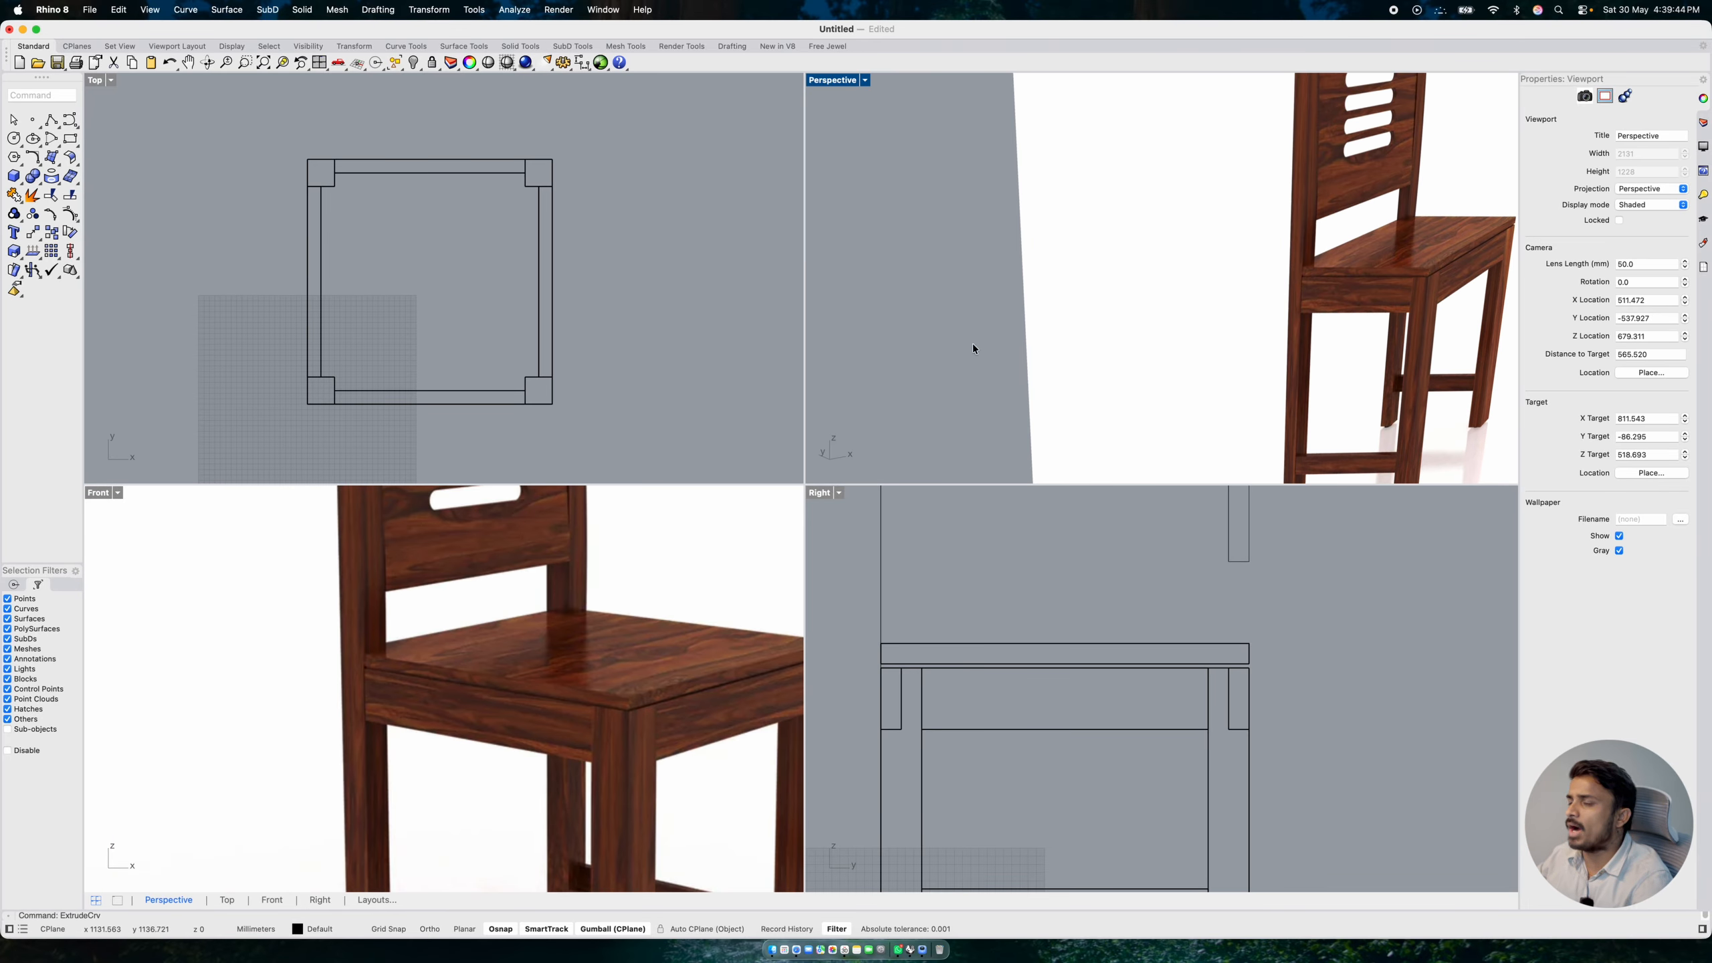
scroll(973, 349, down, 8)
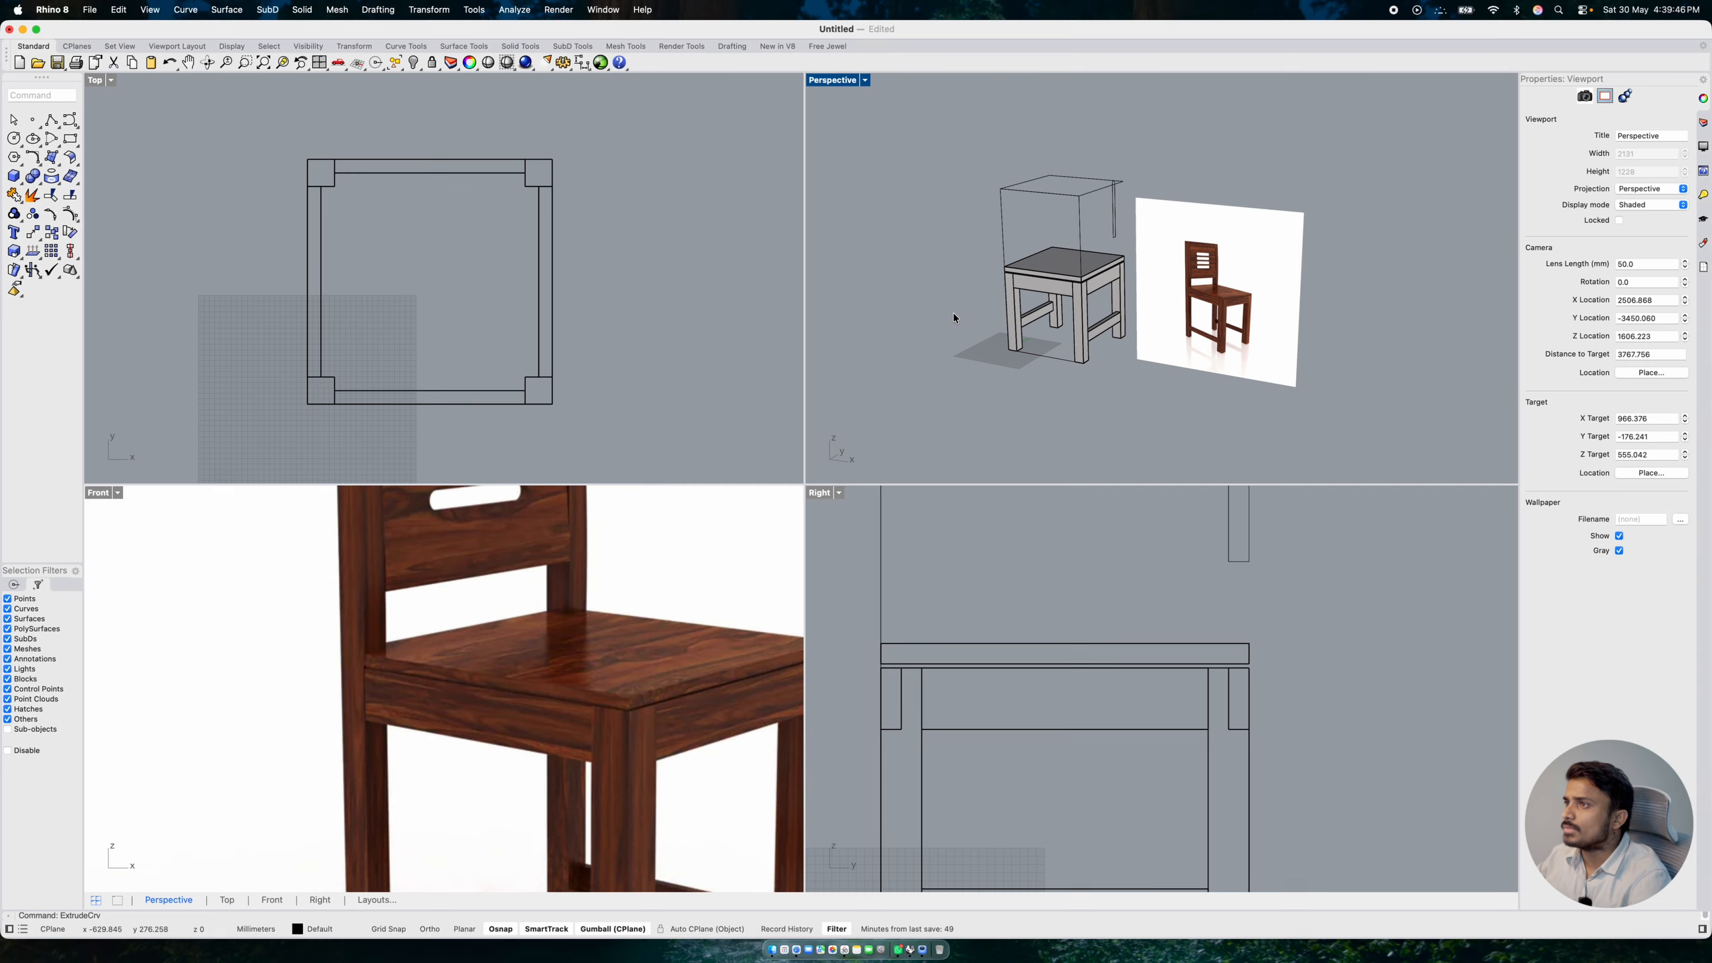
right_drag(956, 318, 1062, 291)
scroll(1062, 291, down, 3)
scroll(981, 327, up, 6)
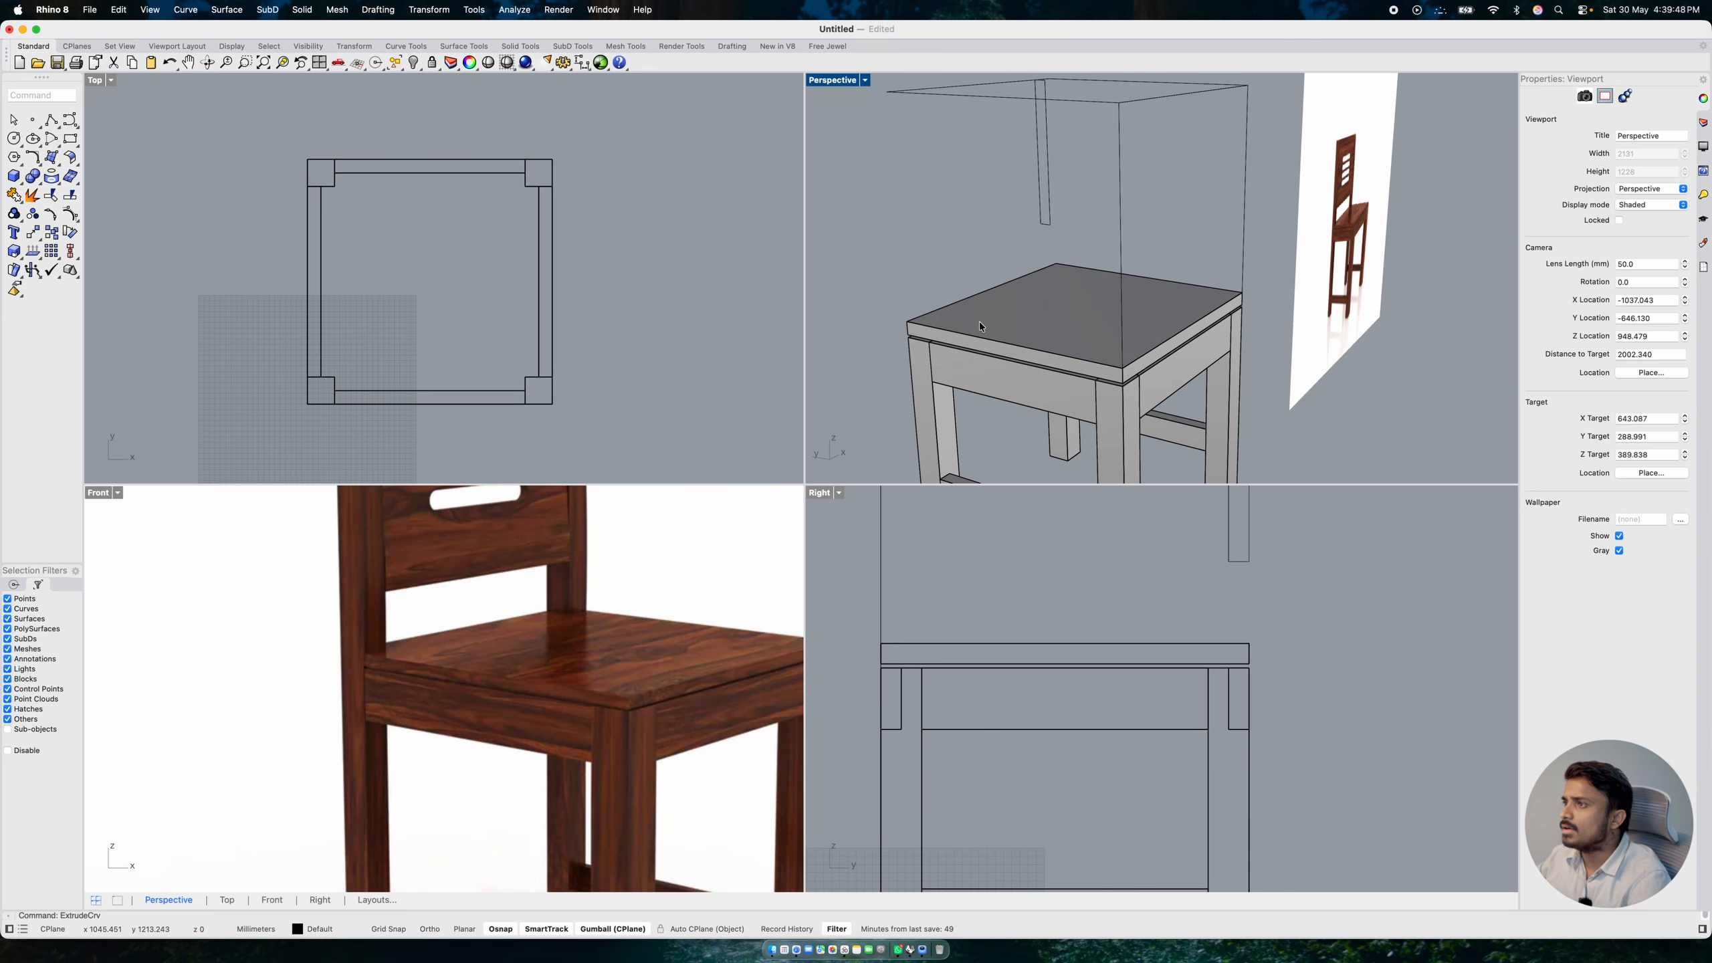
scroll(384, 659, up, 3)
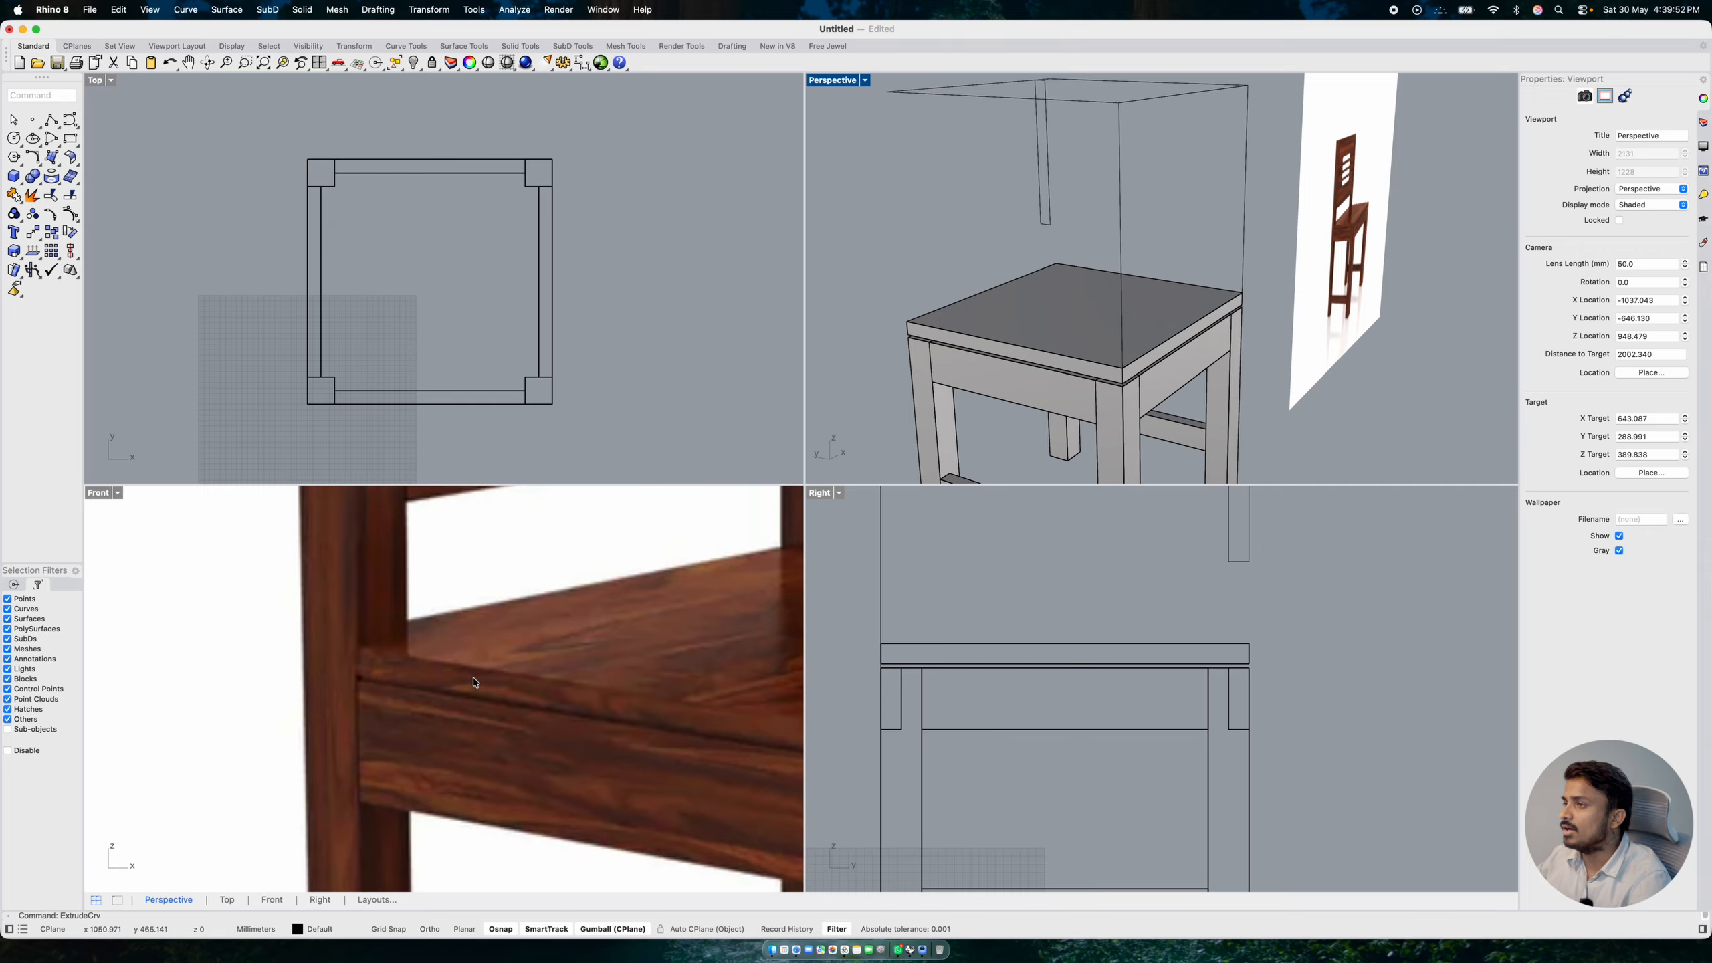
scroll(473, 676, down, 12)
click(458, 667)
scroll(499, 607, up, 4)
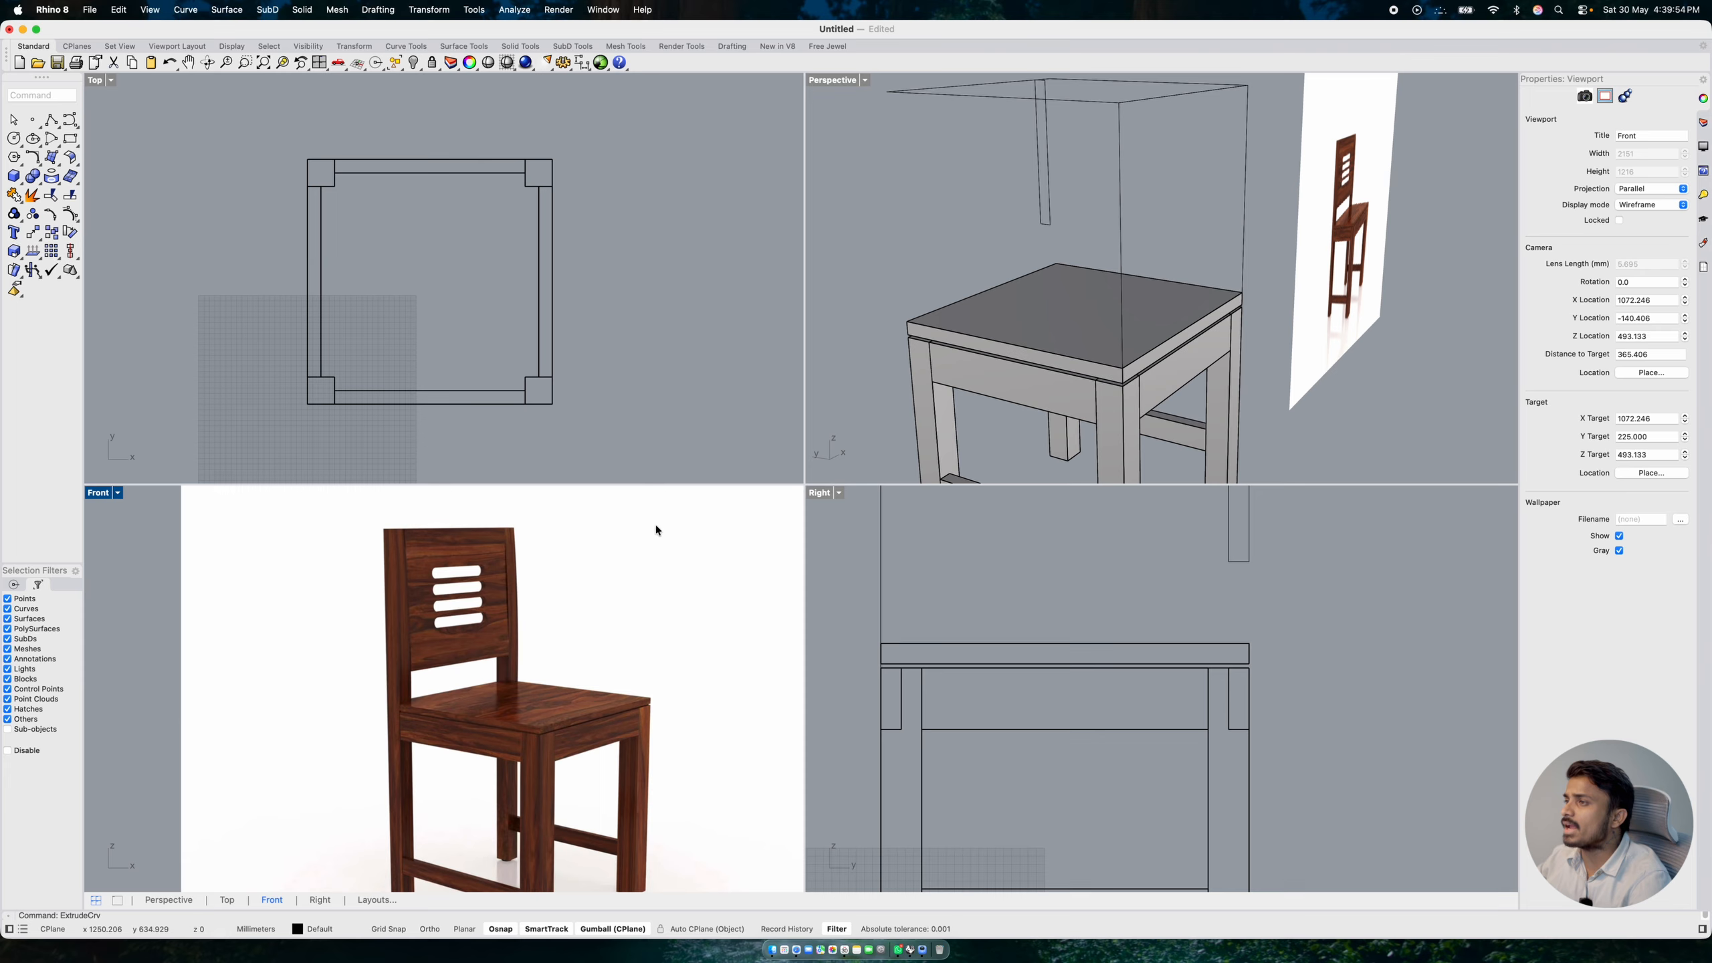
- Select both rear leg extrusions beneath the seat and delete them, keeping their base profiles
click(915, 433)
shift+click(1053, 435)
scroll(1022, 365, down, 3)
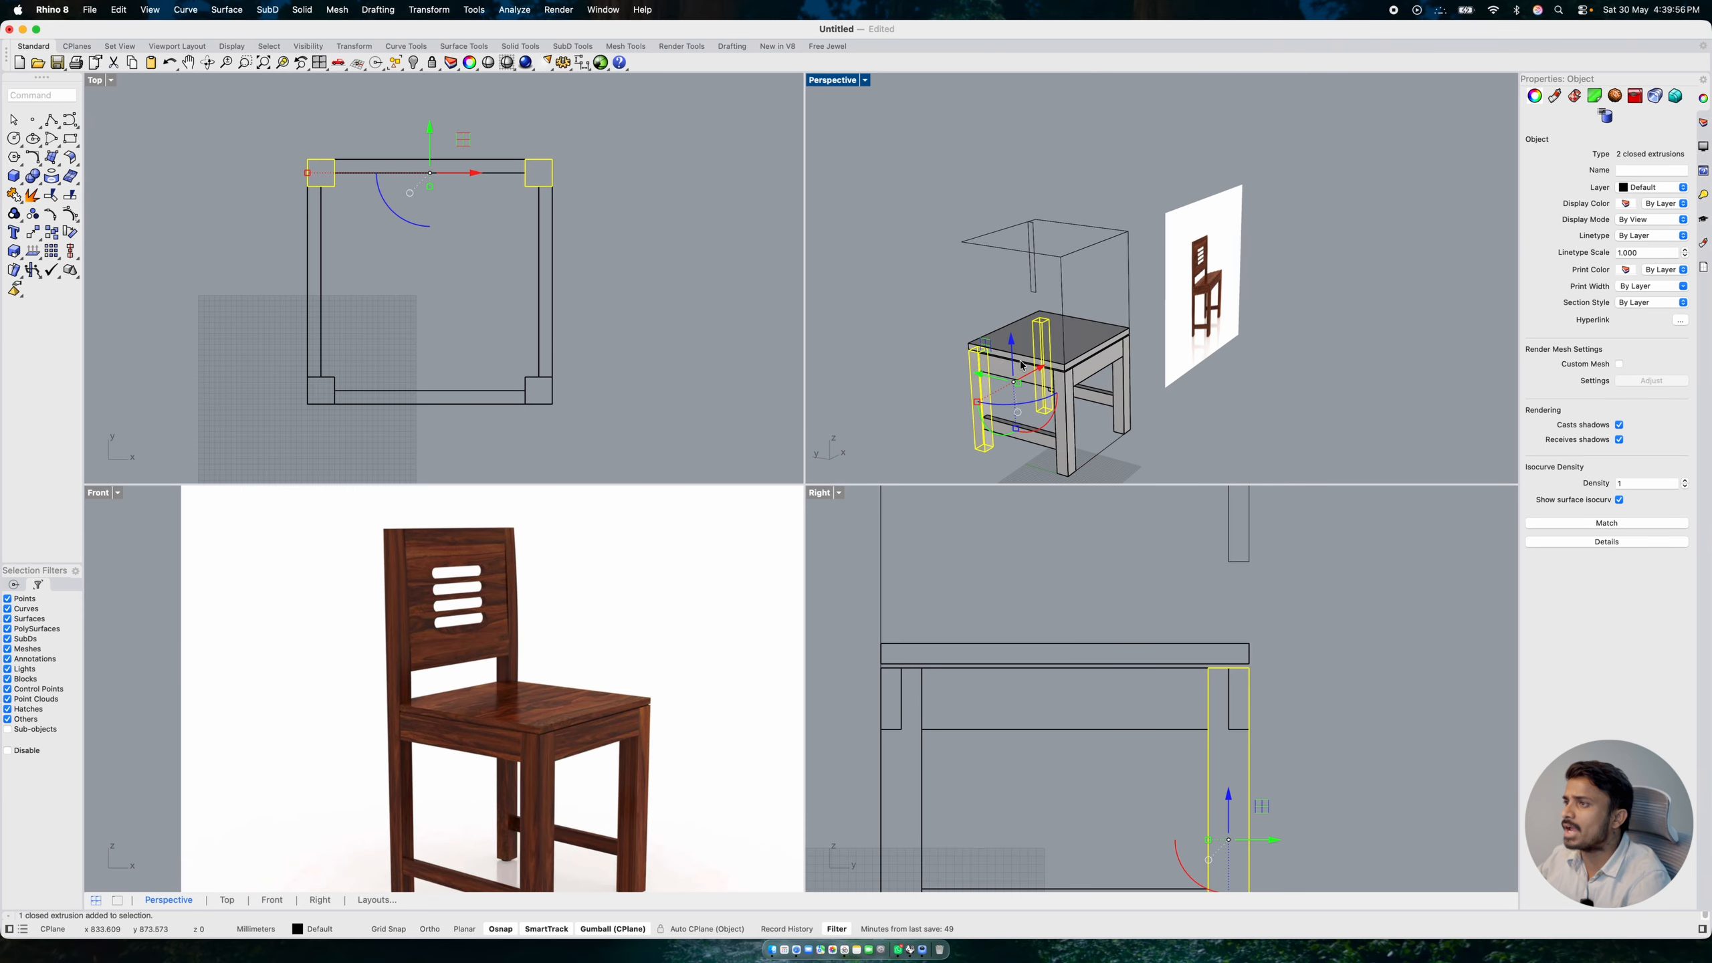
key(Delete)
- Extrude both rear leg base profiles with ExtrudeCrv as solids up to the top of the chair's bounding box
click(983, 448)
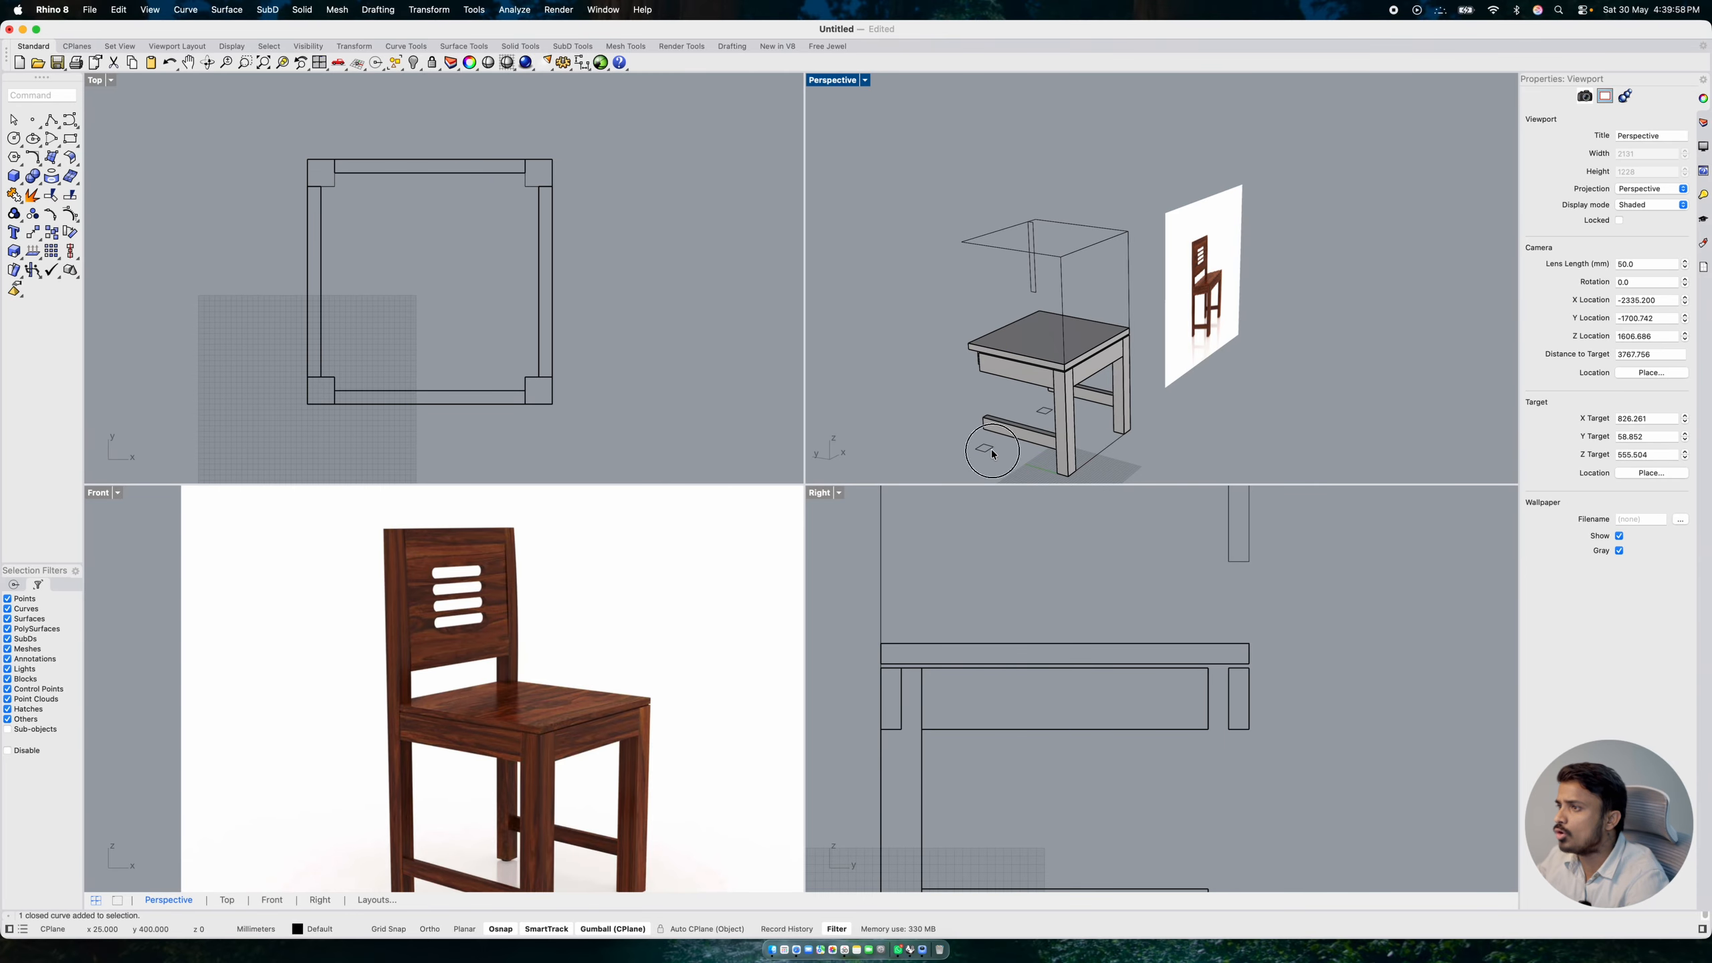
shift+click(1042, 416)
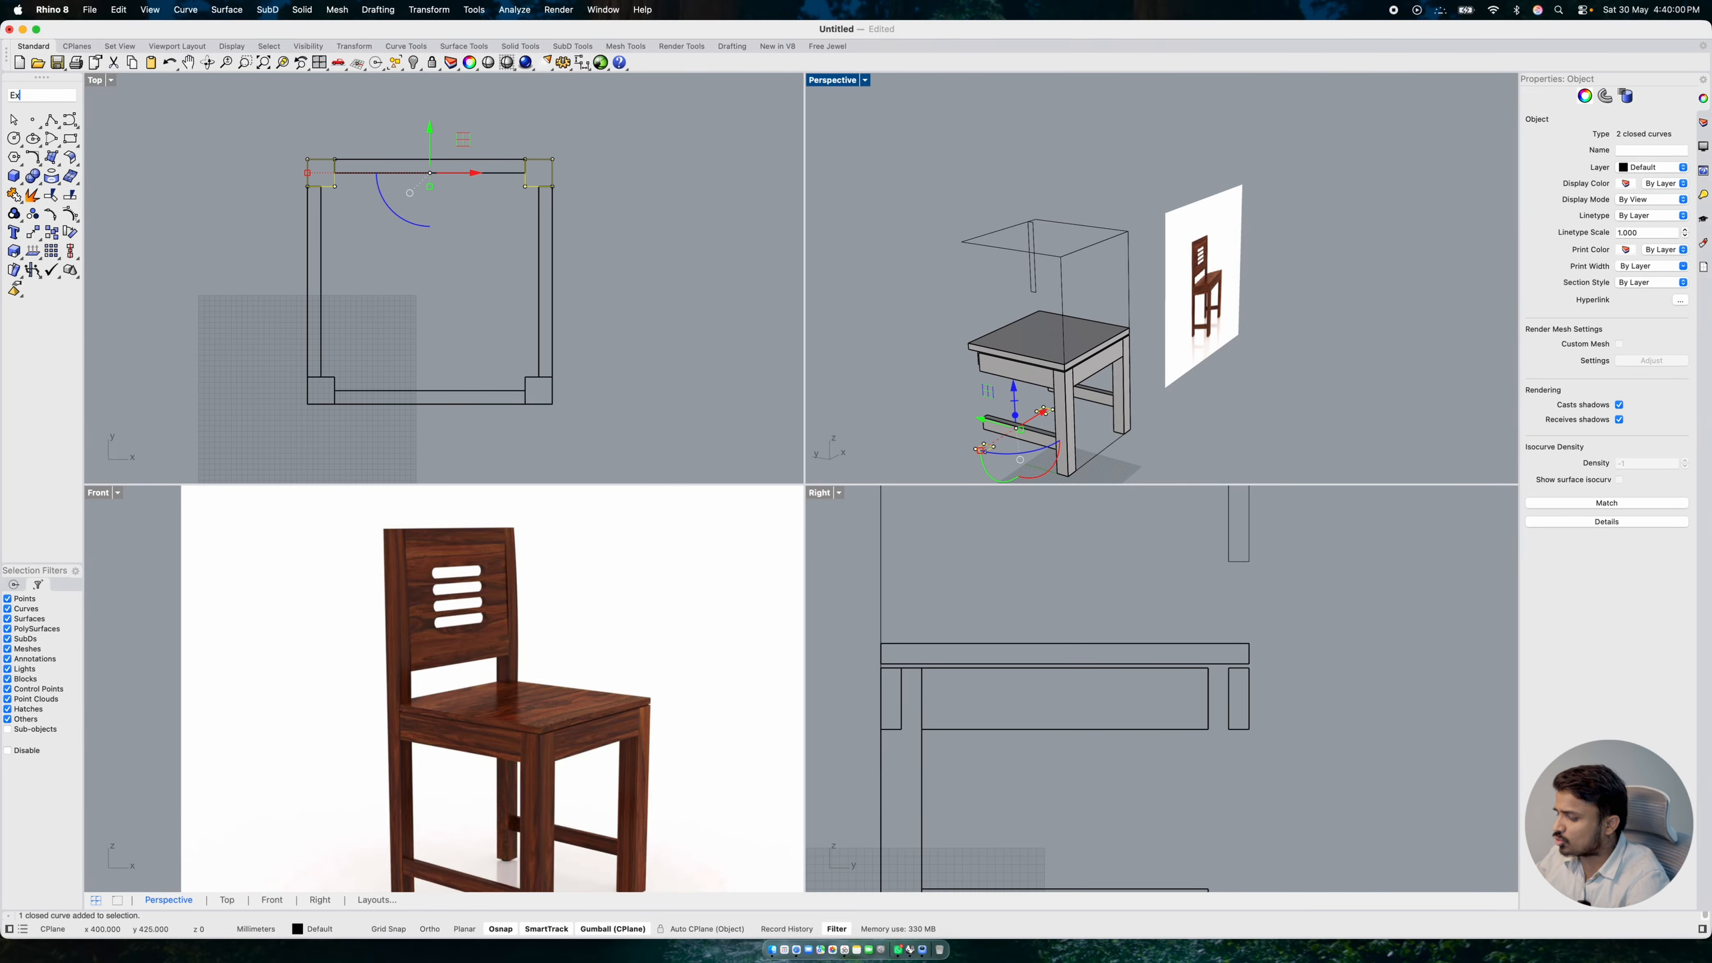
text(Extru)
key(Return)
click(962, 242)
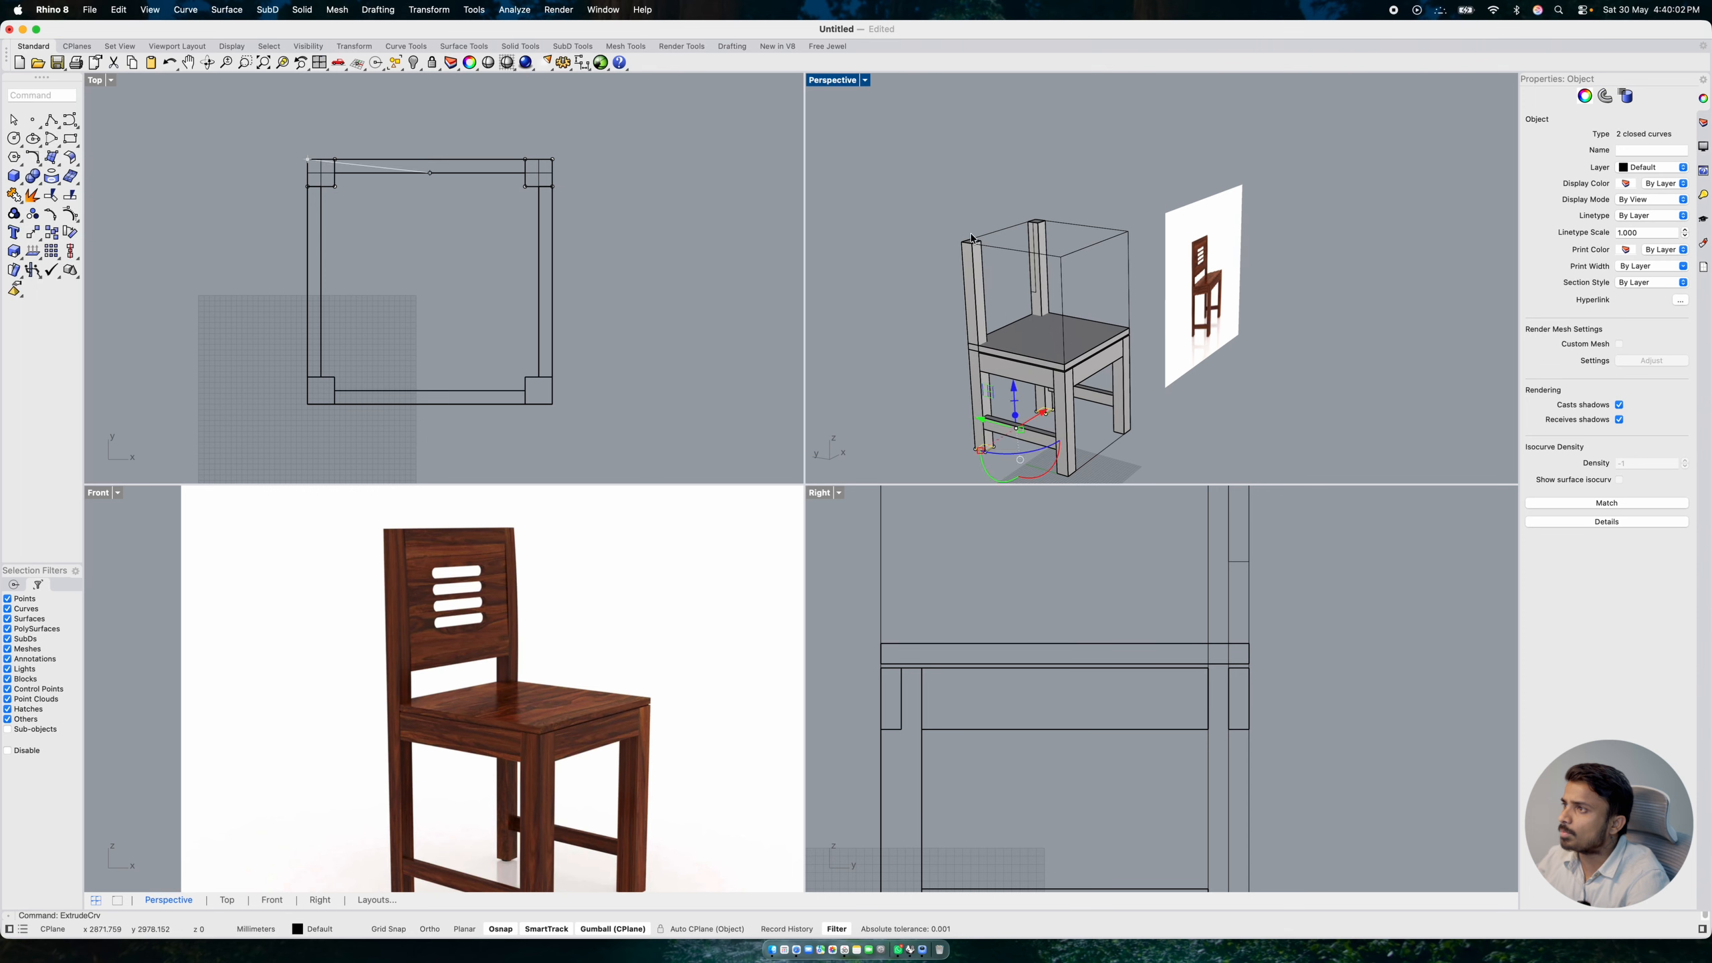
key(Escape)
- Extrude the backrest profile curve beside the rear leg as a solid panel reaching across to the opposite rear leg
scroll(1006, 339, up, 6)
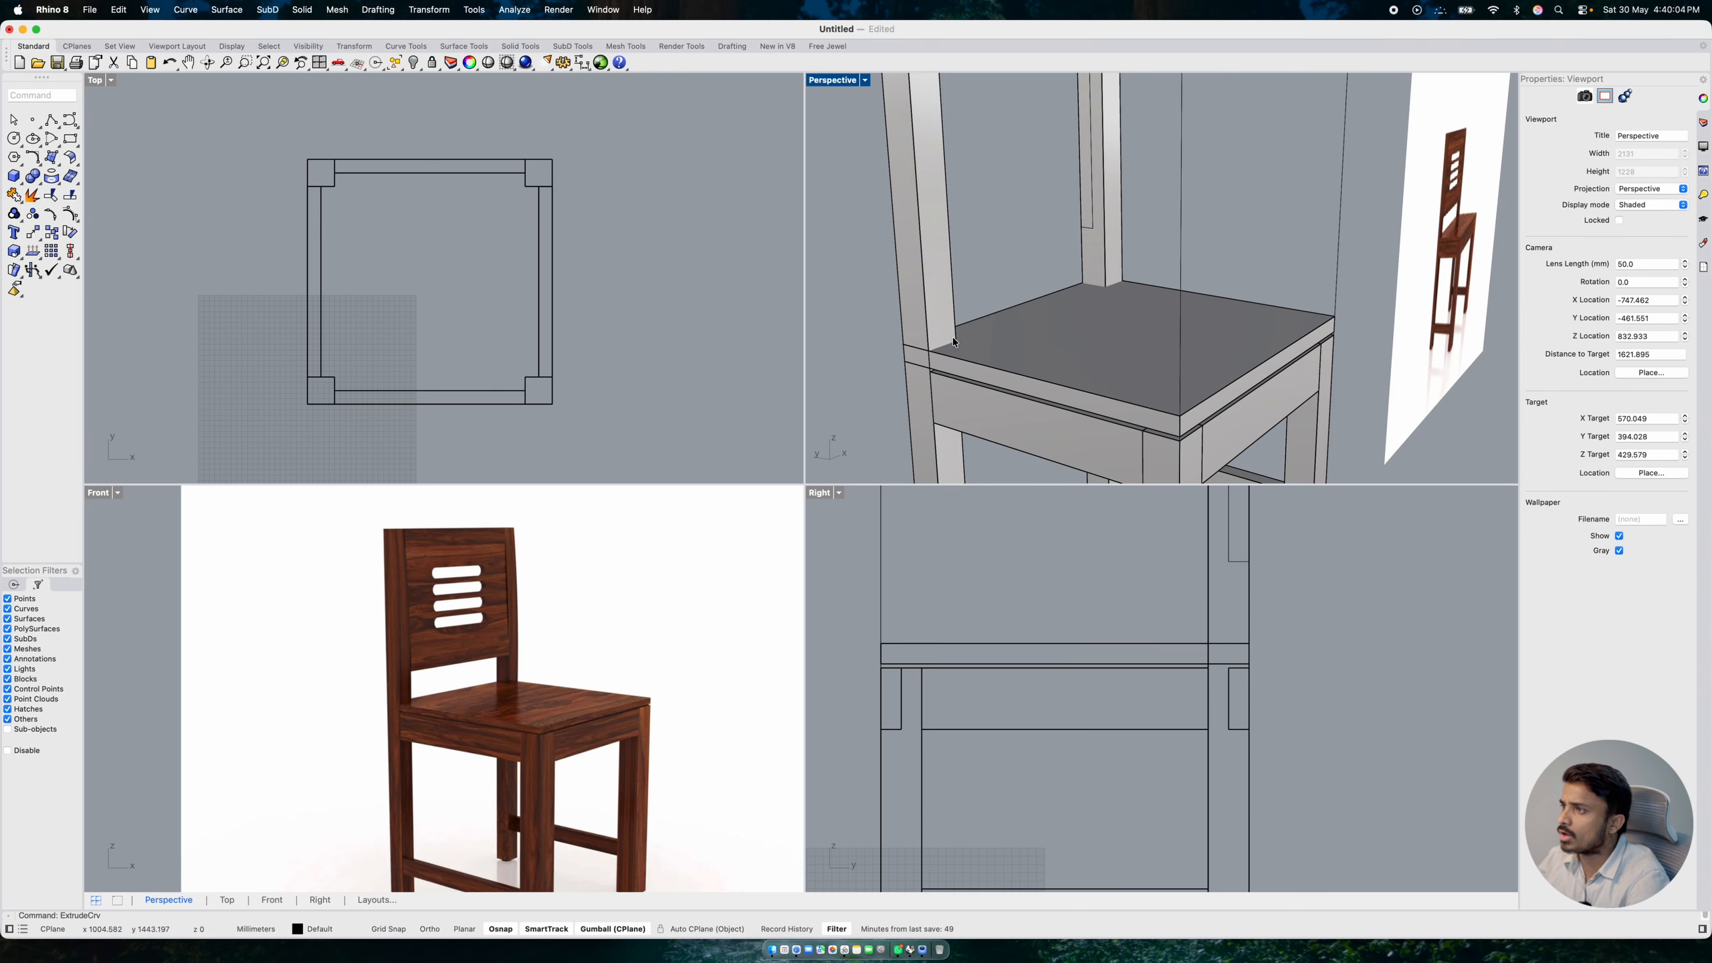
scroll(967, 407, down, 5)
right_drag(1008, 357, 958, 277)
scroll(957, 271, up, 4)
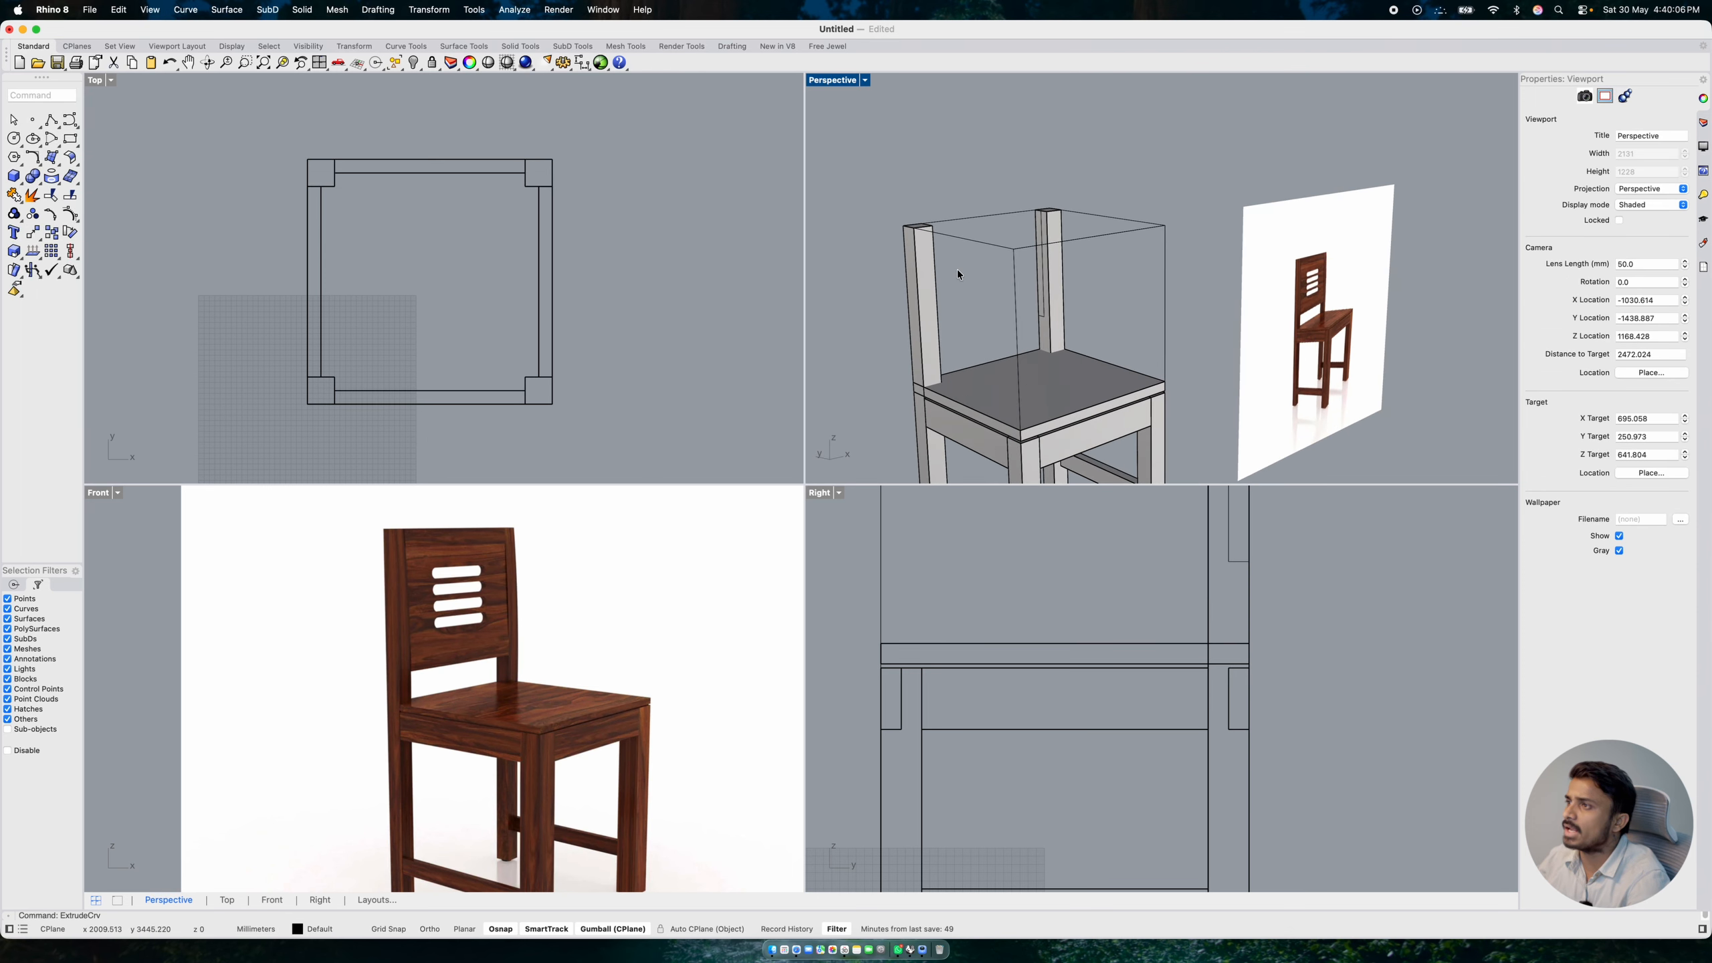
click(1063, 319)
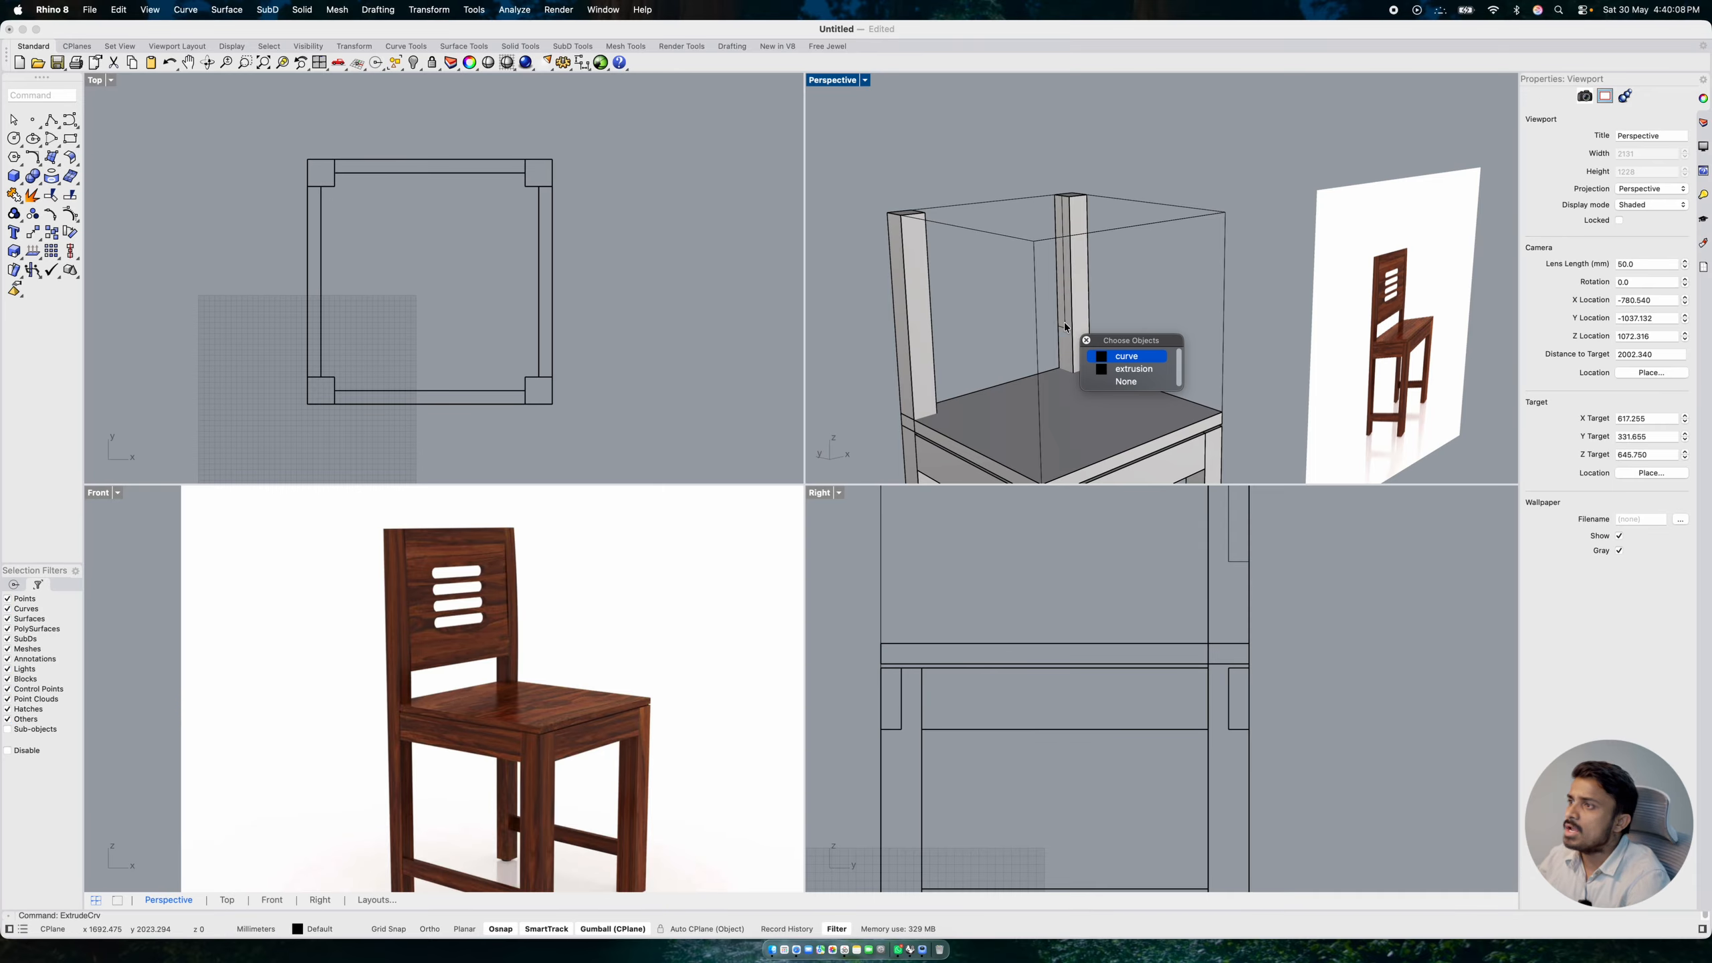
click(1099, 353)
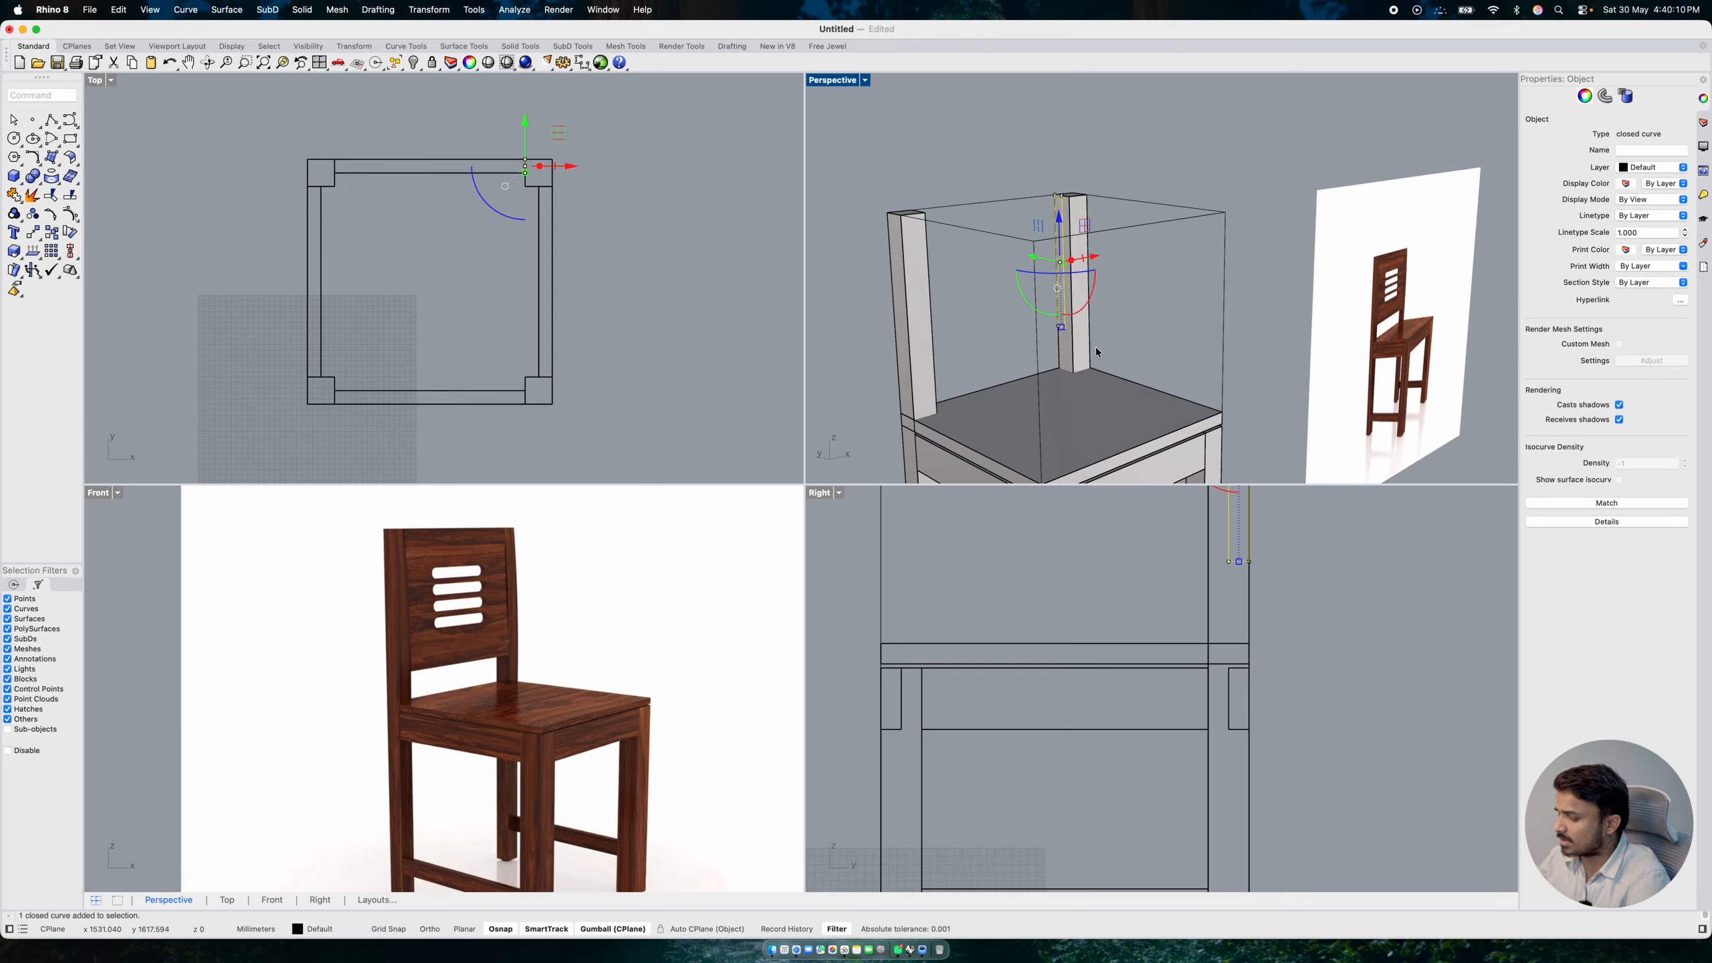
text(Extru)
key(Return)
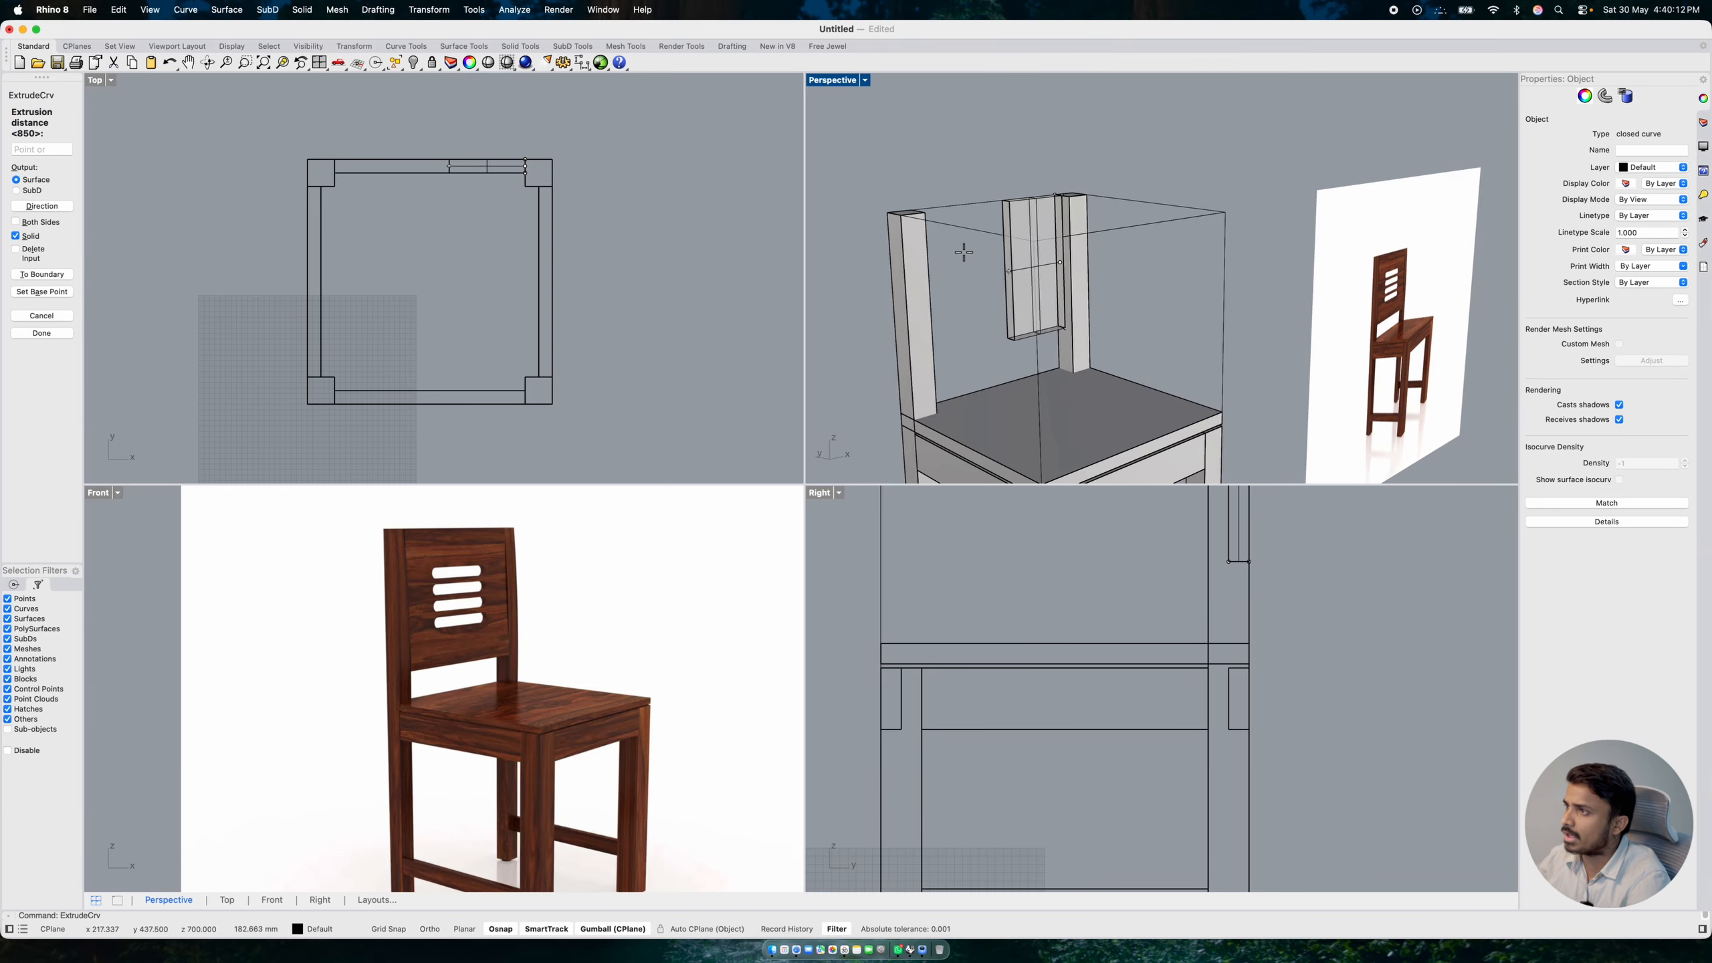
click(915, 212)
click(928, 187)
- Move the backrest panel 25 mm toward the seat, snapping it flush with the inner front faces of the rear legs
right_drag(1064, 300, 979, 303)
scroll(985, 303, up, 5)
click(993, 305)
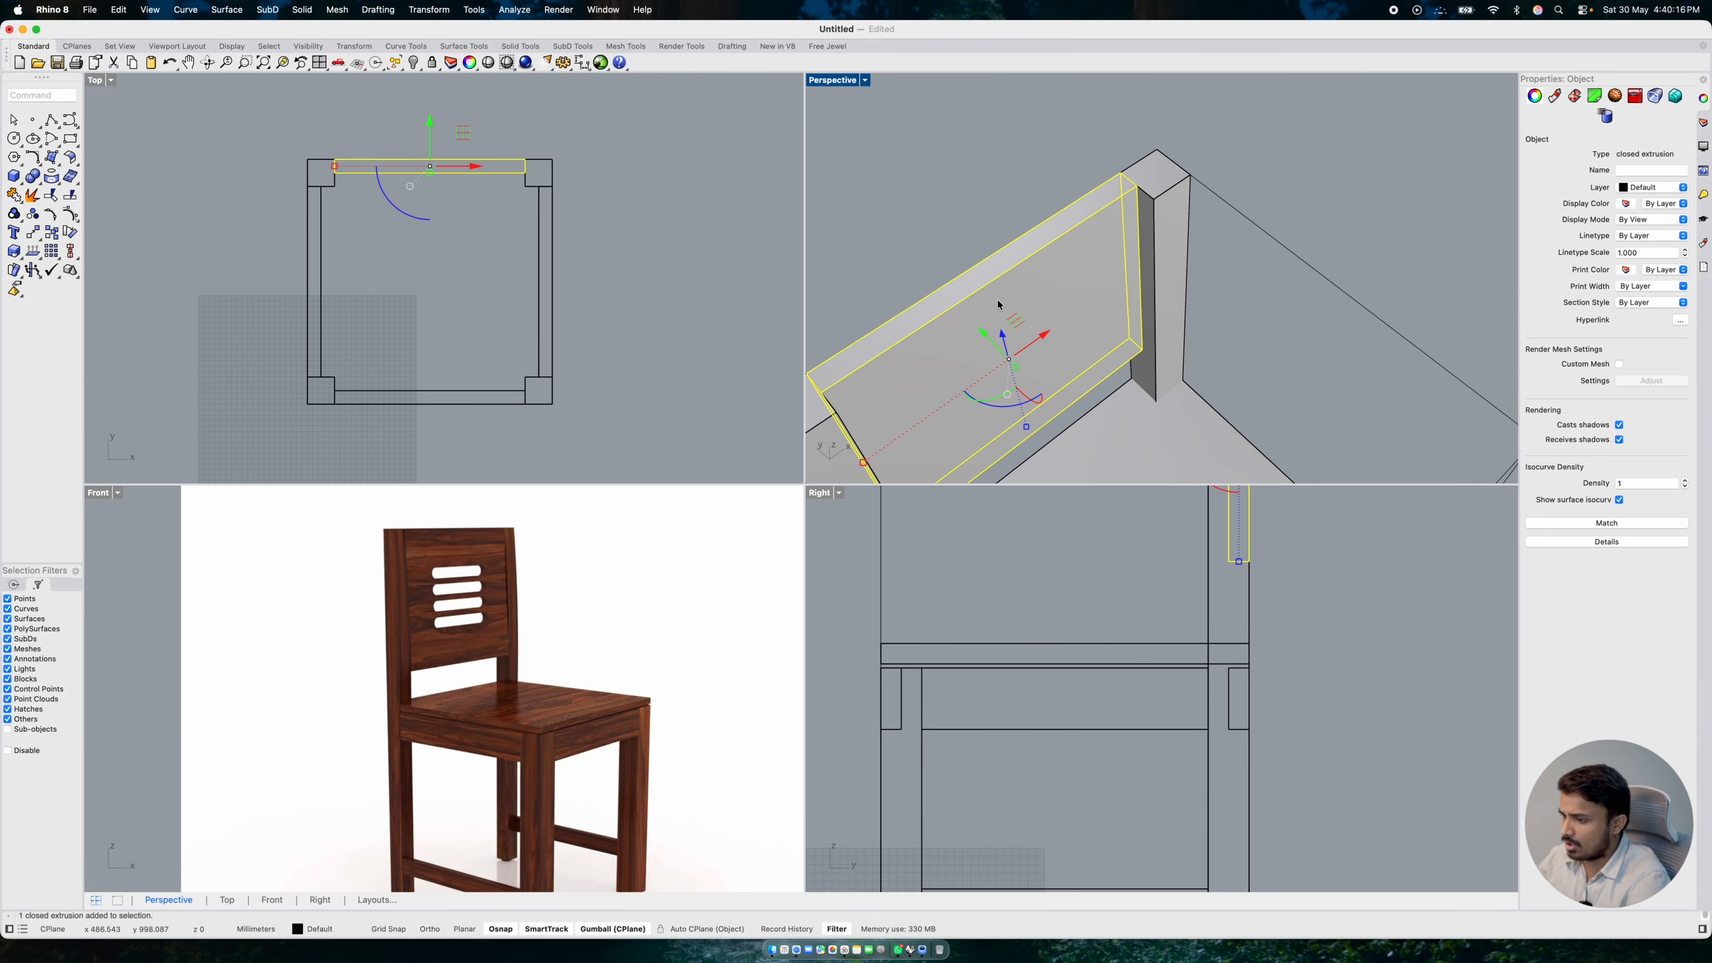
text(m)
key(Return)
click(1132, 190)
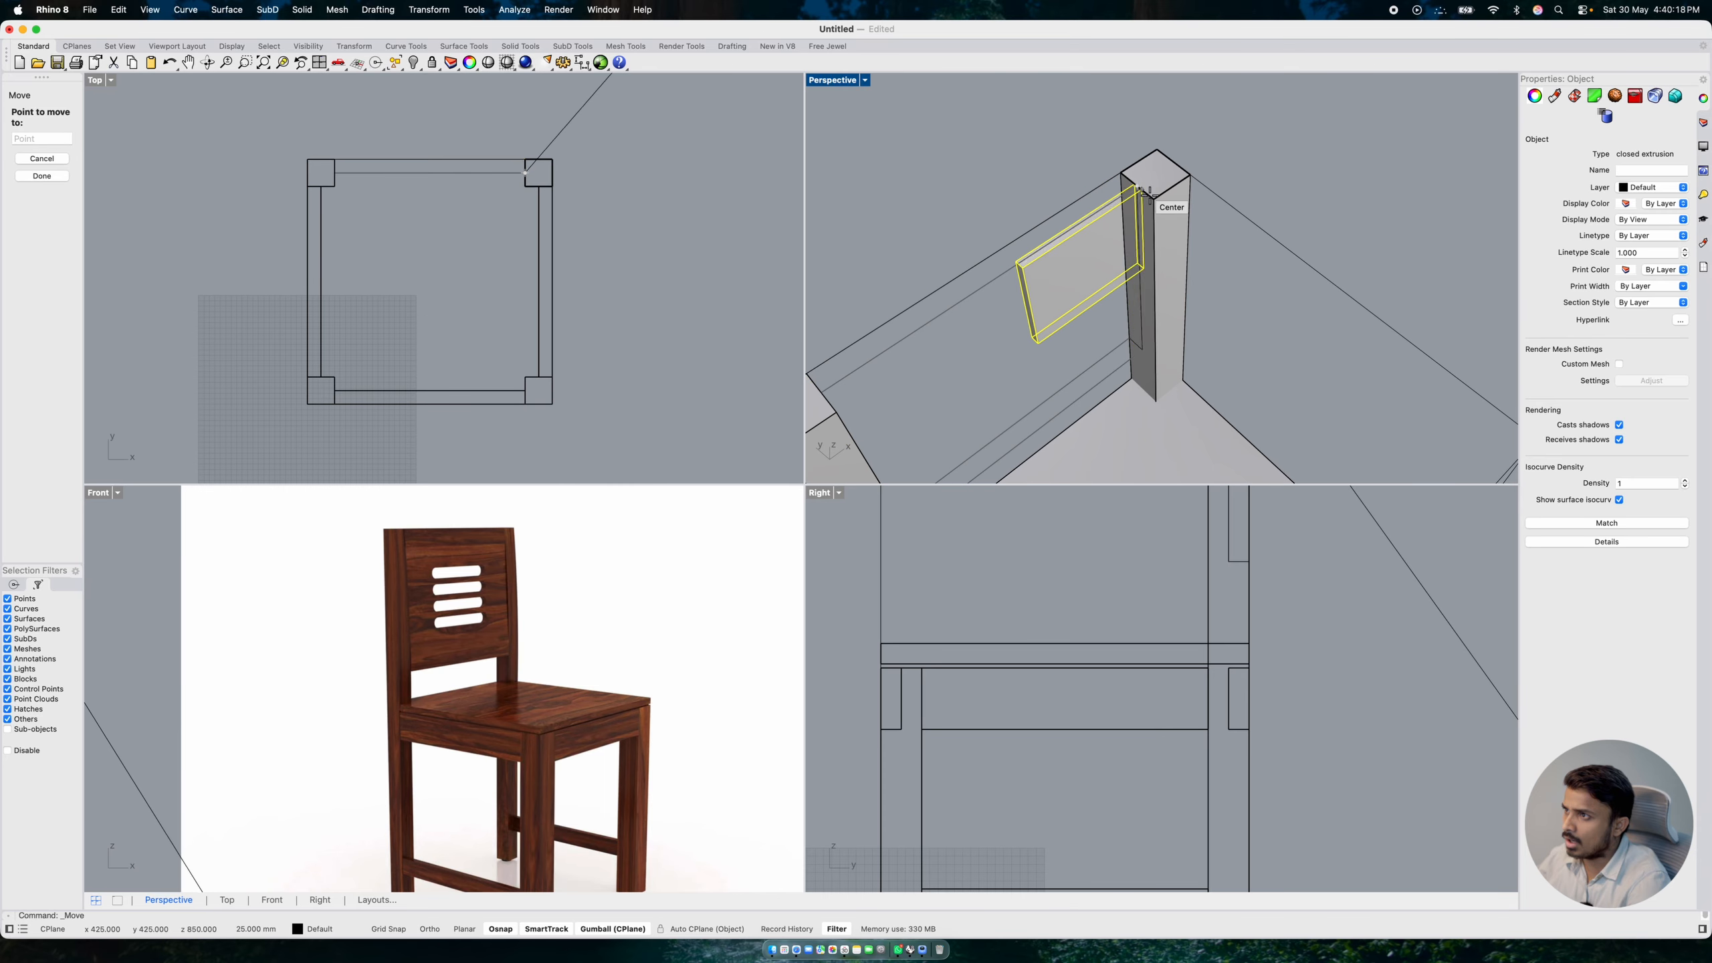
click(1137, 185)
click(1045, 159)
- Examine the assembled chair in a maximized Perspective viewport and compare its backrest with the reference image
scroll(1040, 160, down, 10)
right_drag(1091, 219, 1064, 145)
scroll(1066, 257, up, 5)
right_drag(1068, 262, 1067, 258)
scroll(1067, 258, down, 6)
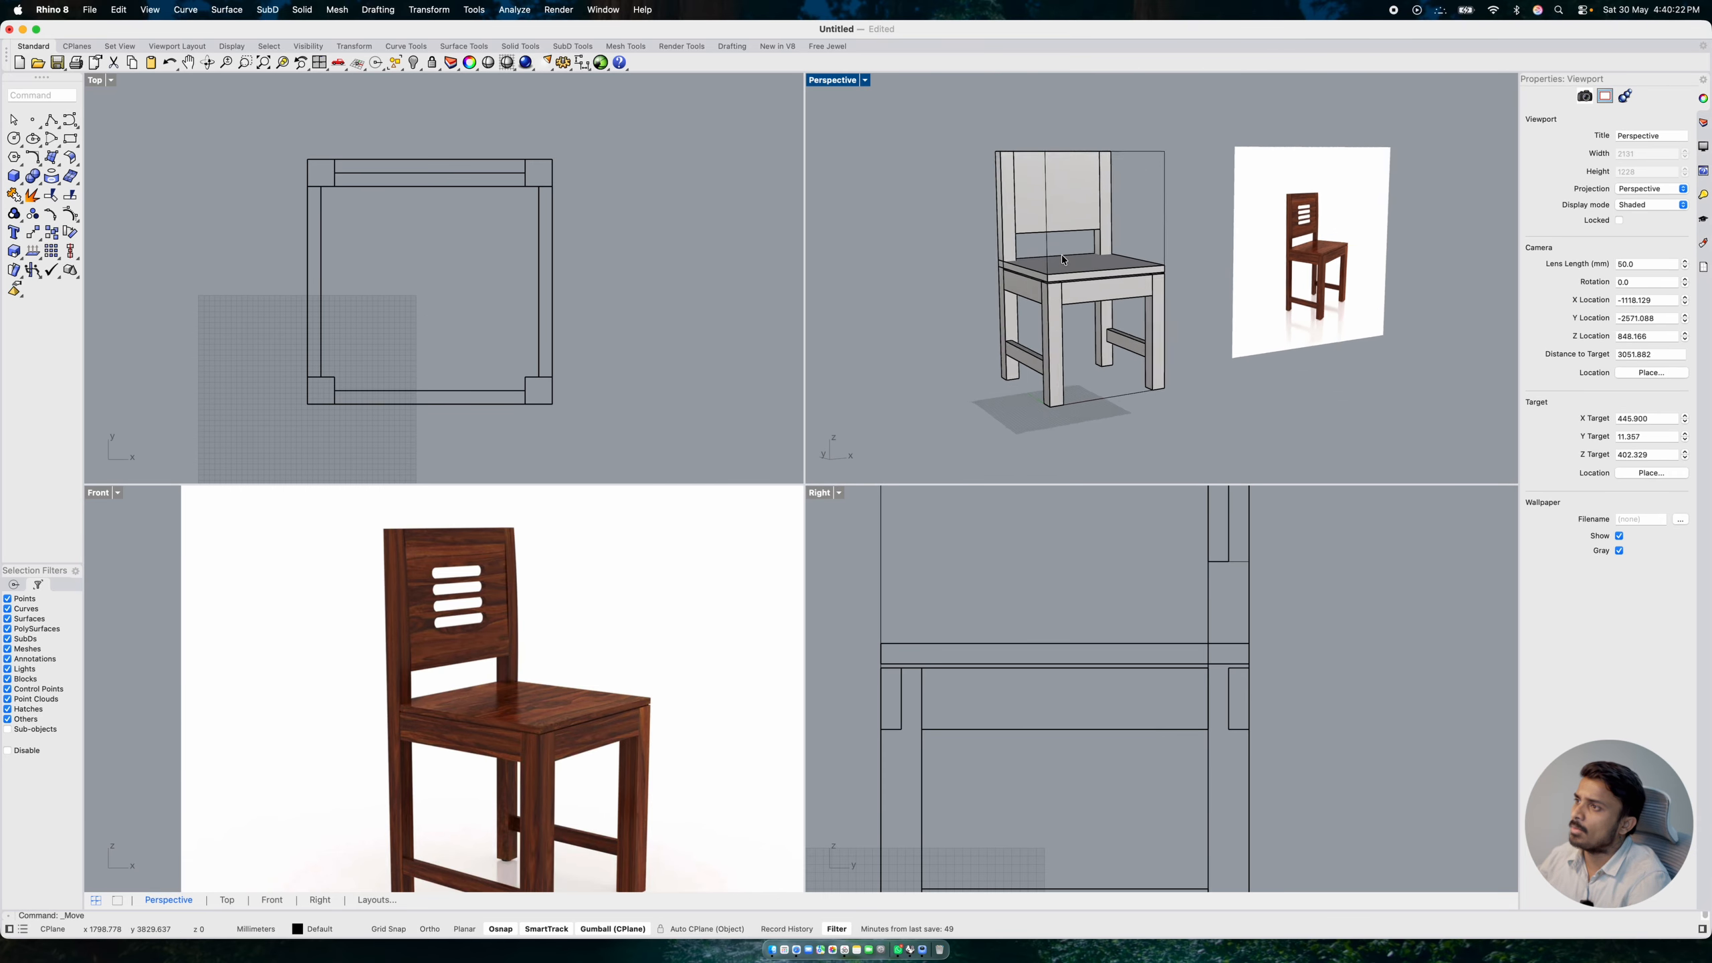
scroll(1062, 254, up, 3)
scroll(1062, 259, down, 3)
scroll(1062, 259, up, 3)
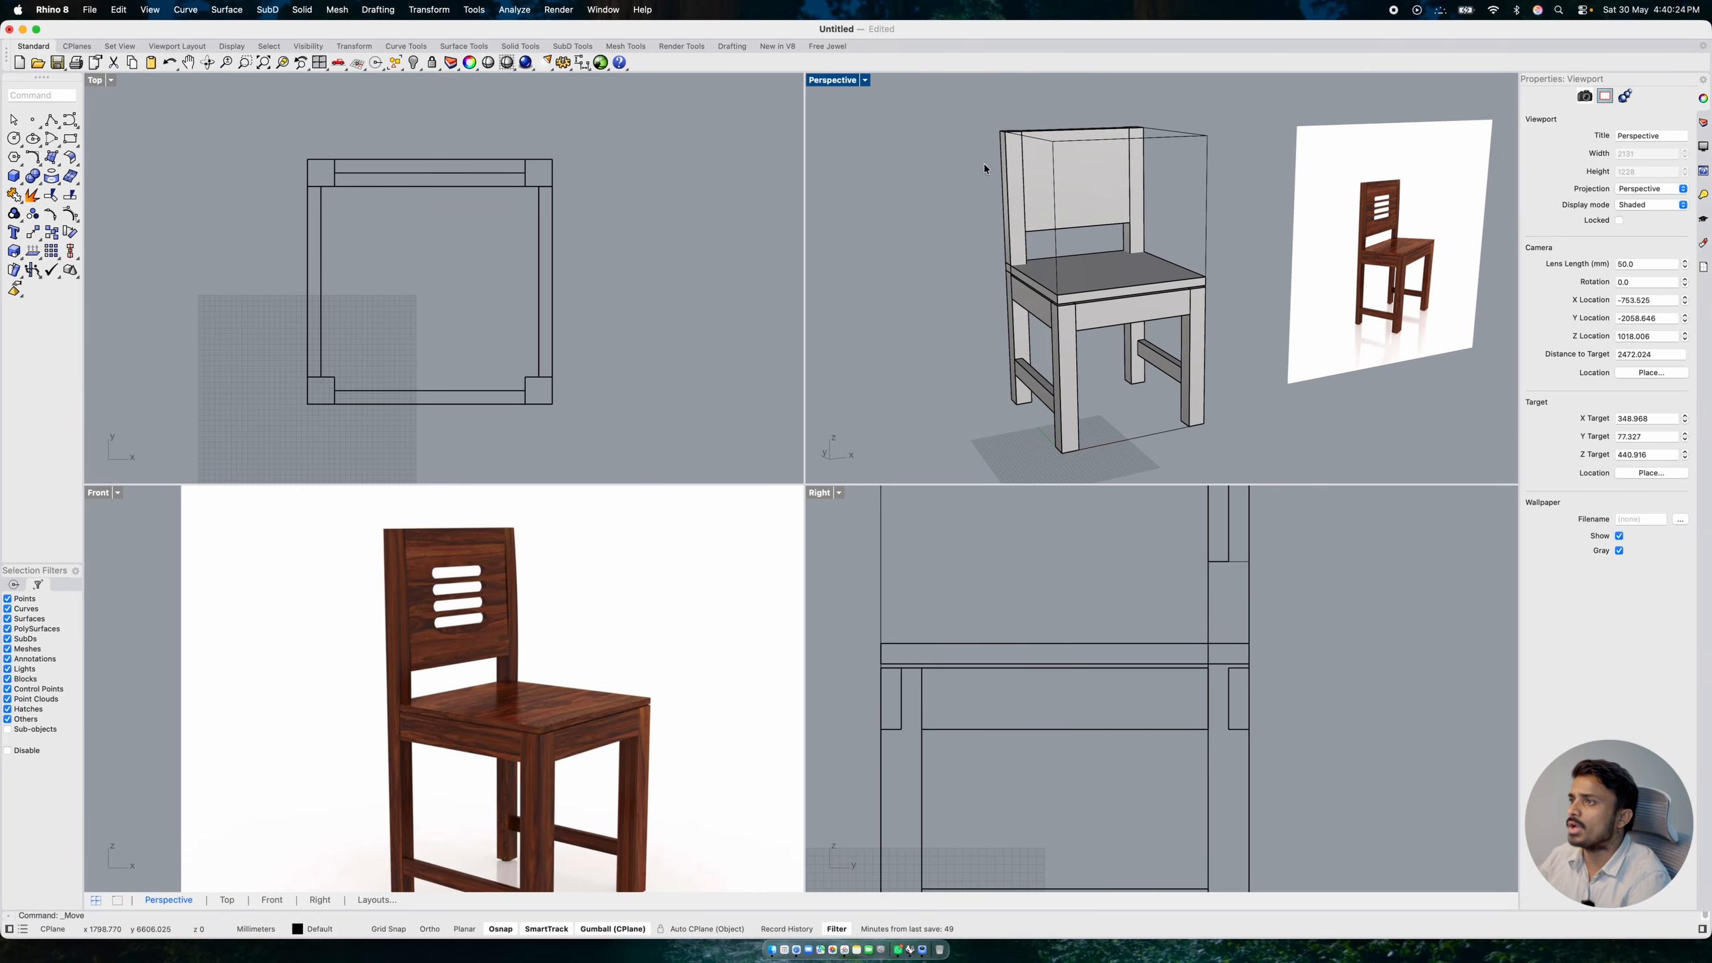
double_click(853, 81)
scroll(978, 404, down, 2)
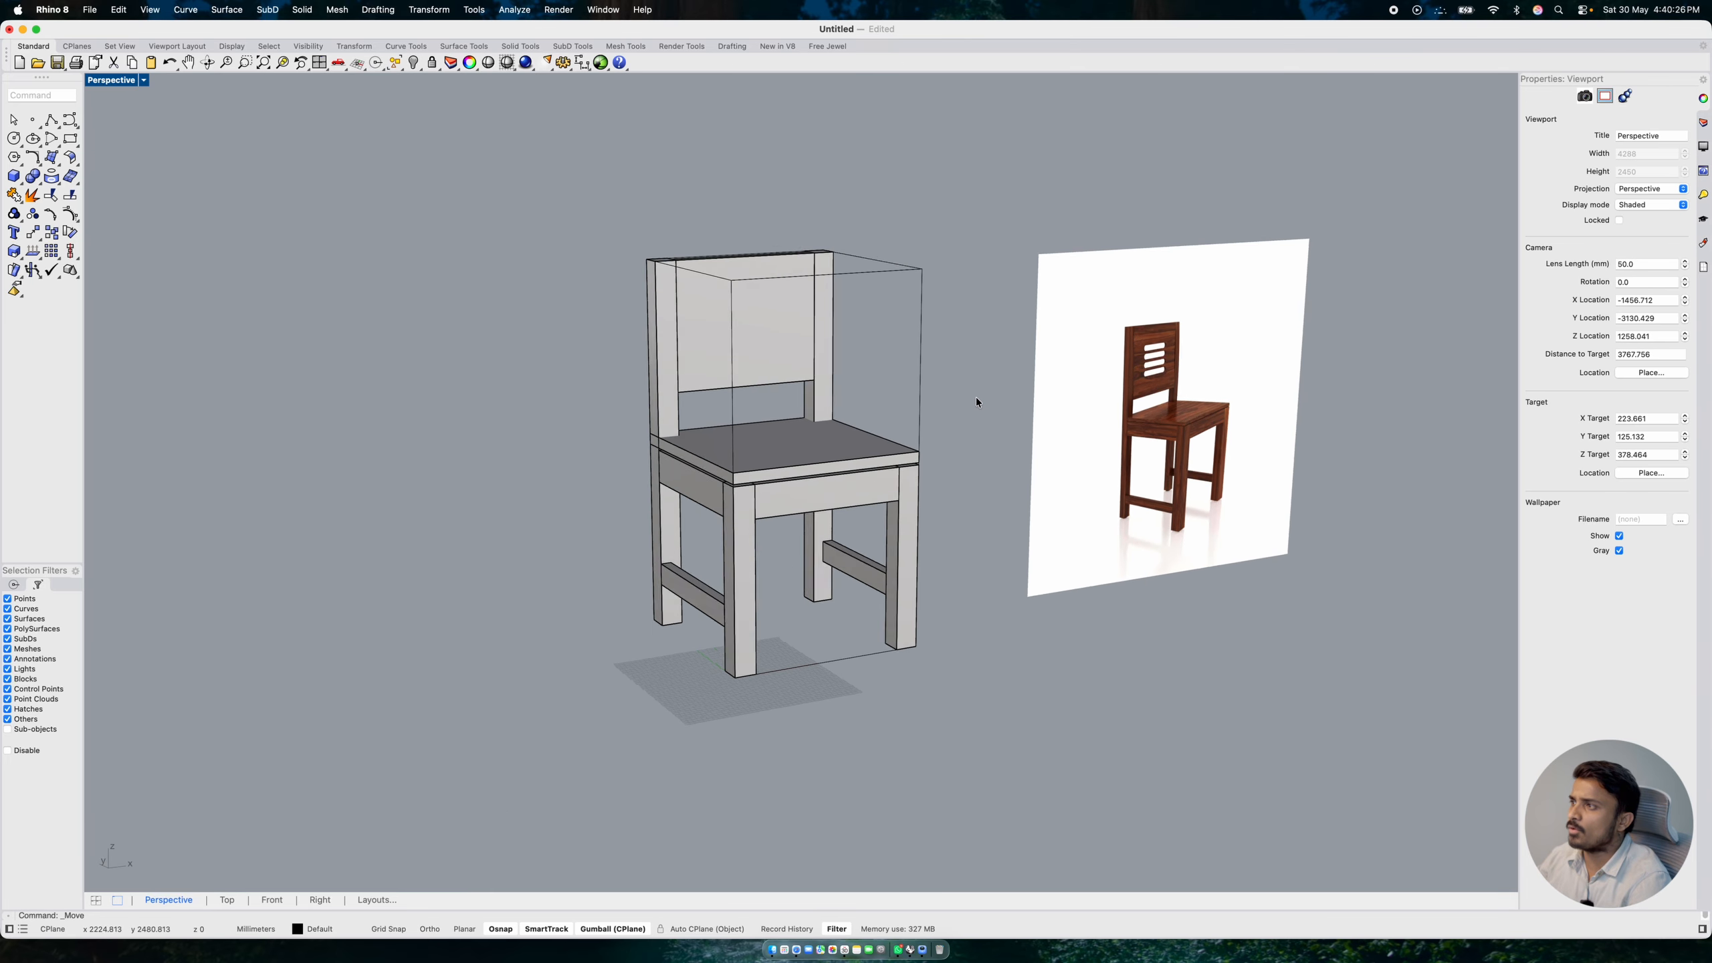
scroll(991, 403, up, 5)
right_drag(958, 409, 907, 452)
scroll(968, 409, down, 4)
scroll(906, 452, up, 2)
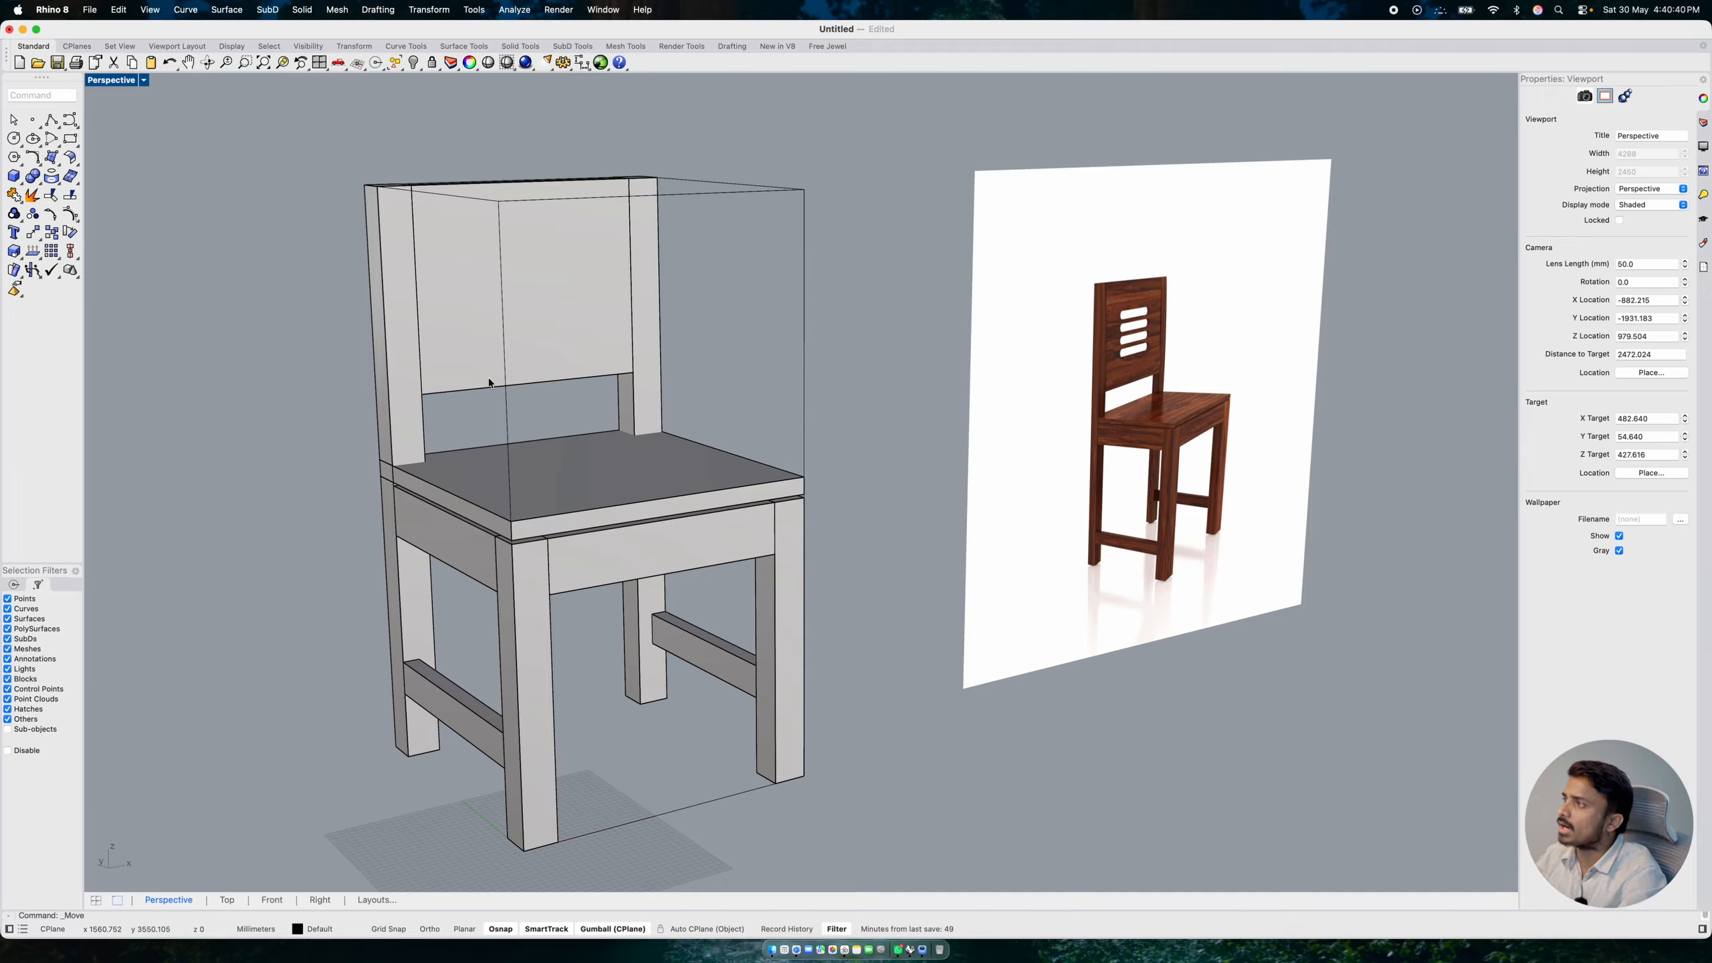
- Isolate the backrest panel by hiding it and swapping the hidden and visible objects
click(527, 305)
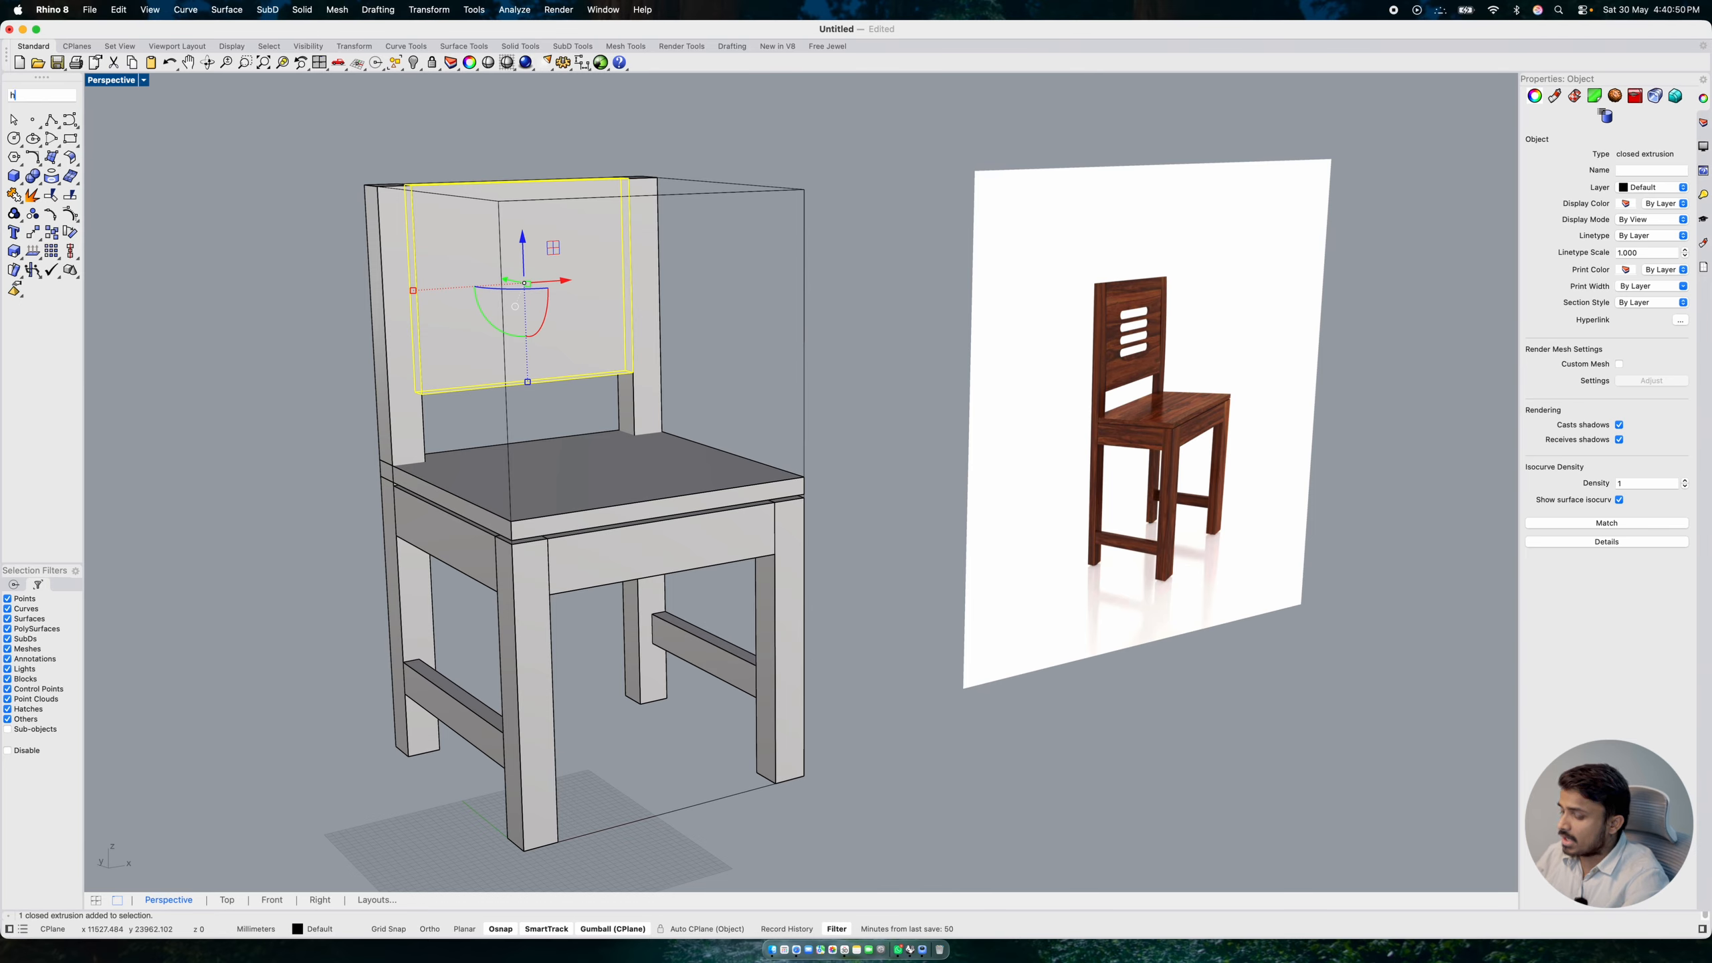
text(ide)
key(Return)
drag(834, 123, 334, 799)
click(572, 91)
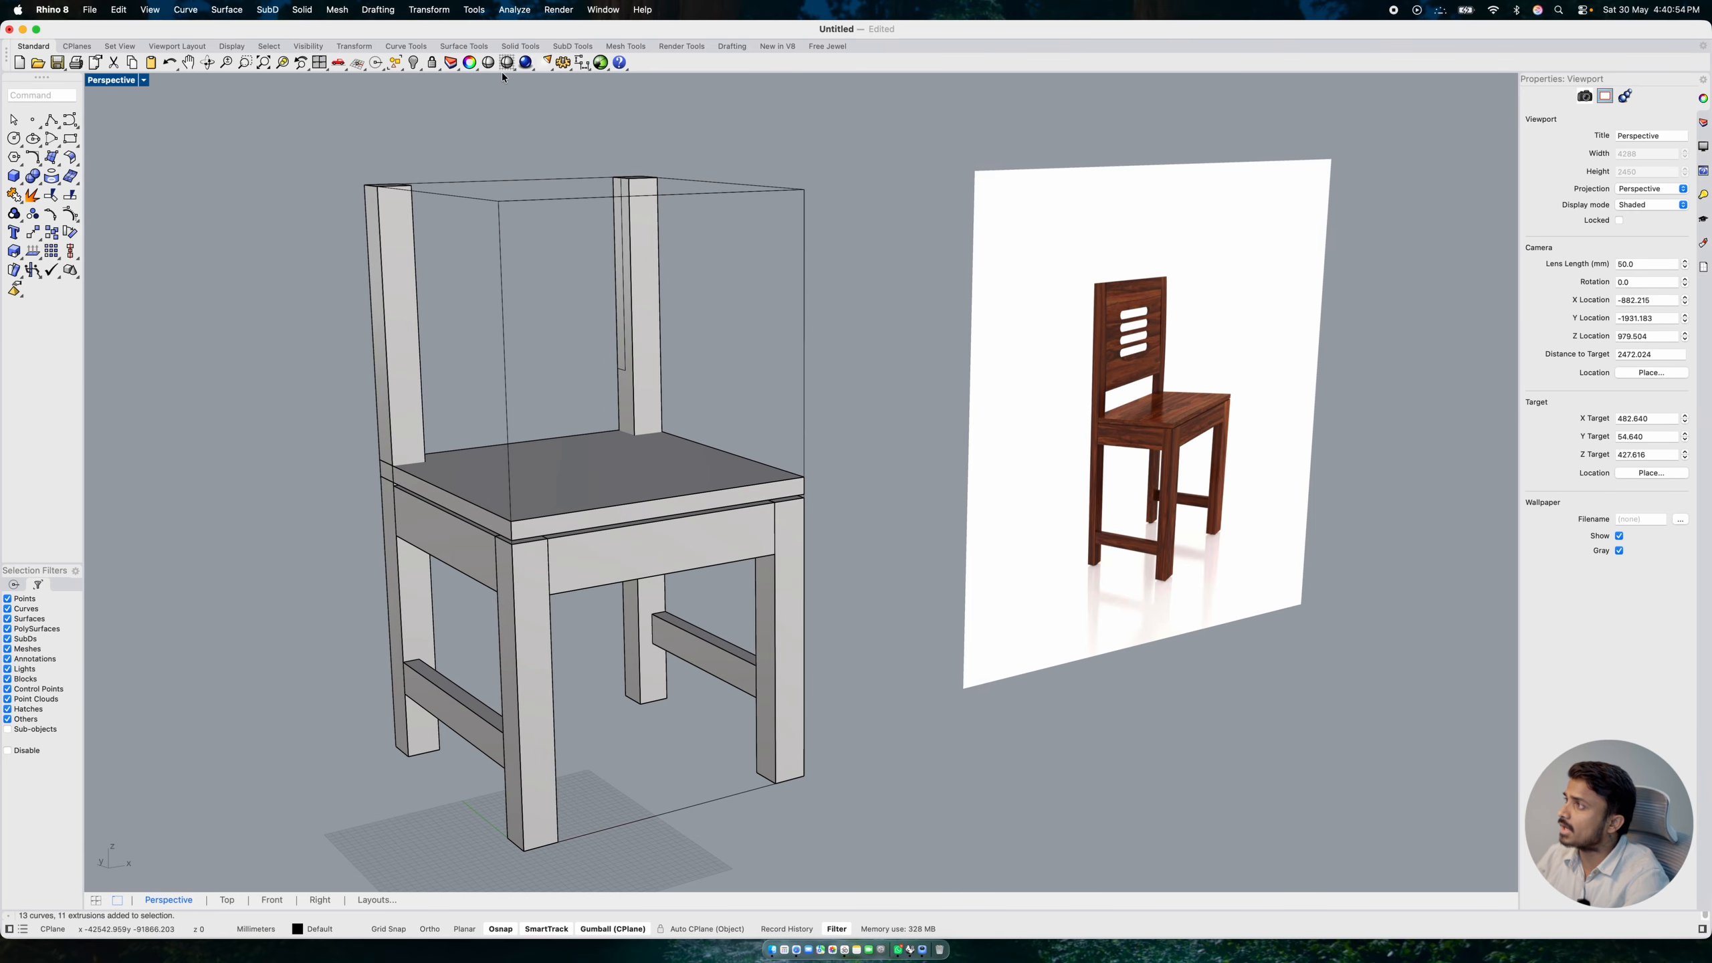
click(419, 68)
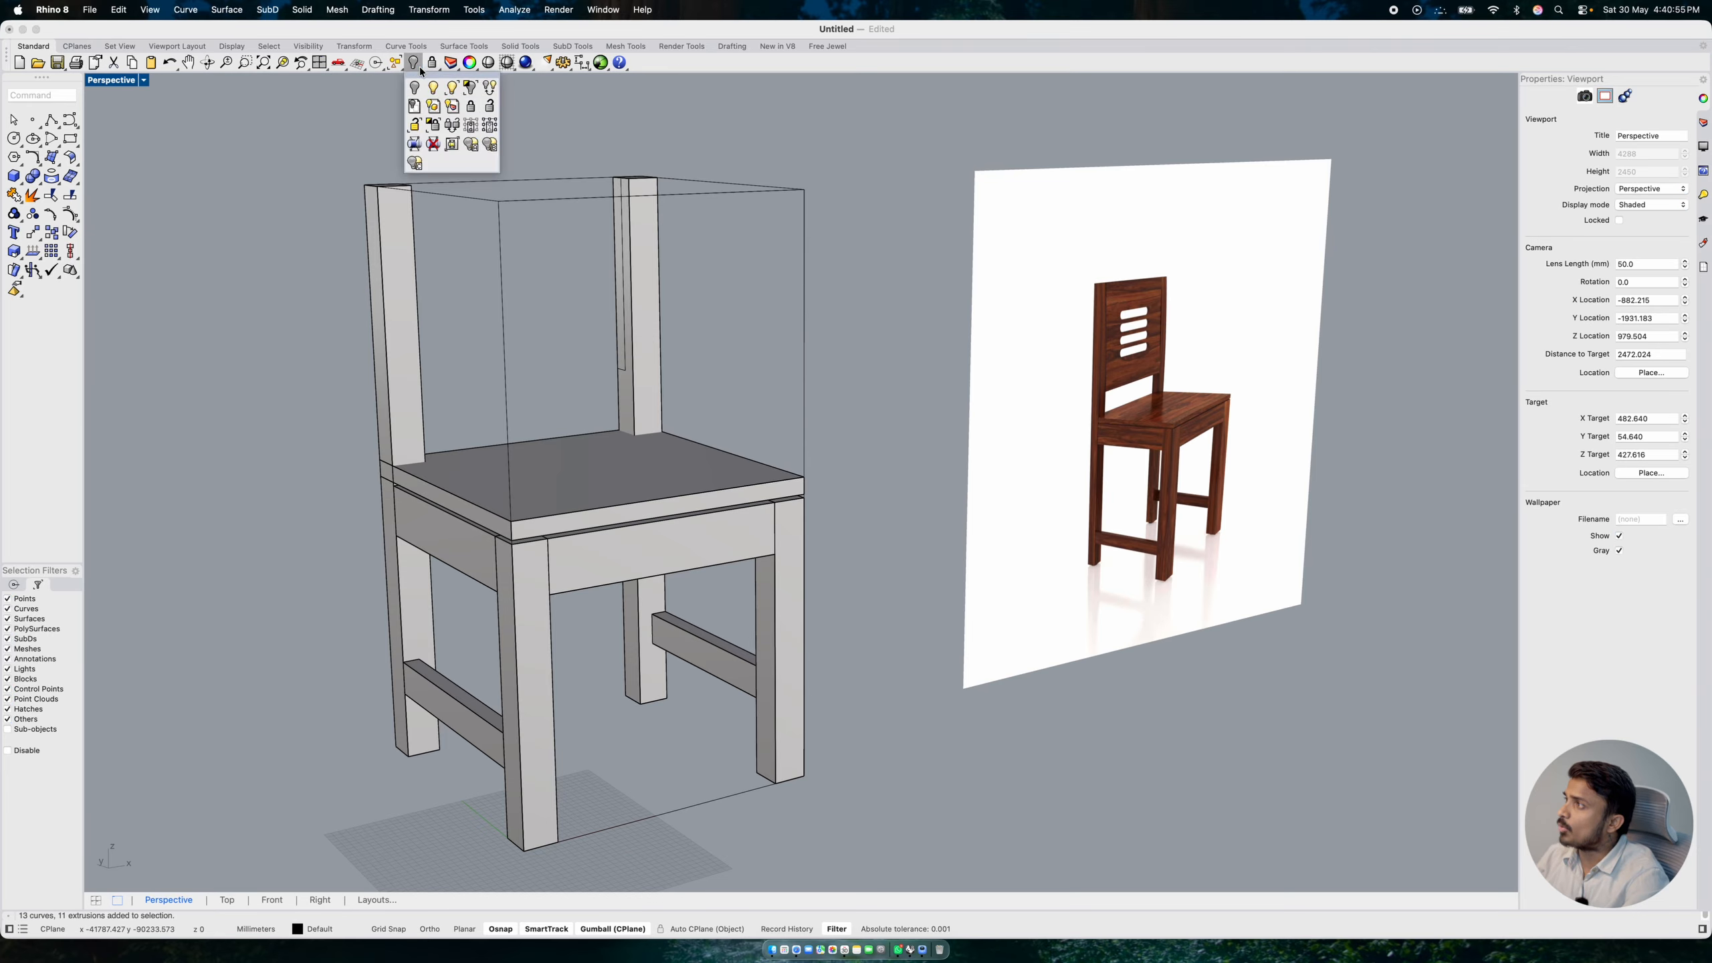
click(489, 94)
- Zoom all viewports to the isolated backrest panel, restore the four-viewport layout and activate the Front view
drag(637, 160, 545, 262)
text(zsa)
key(Return)
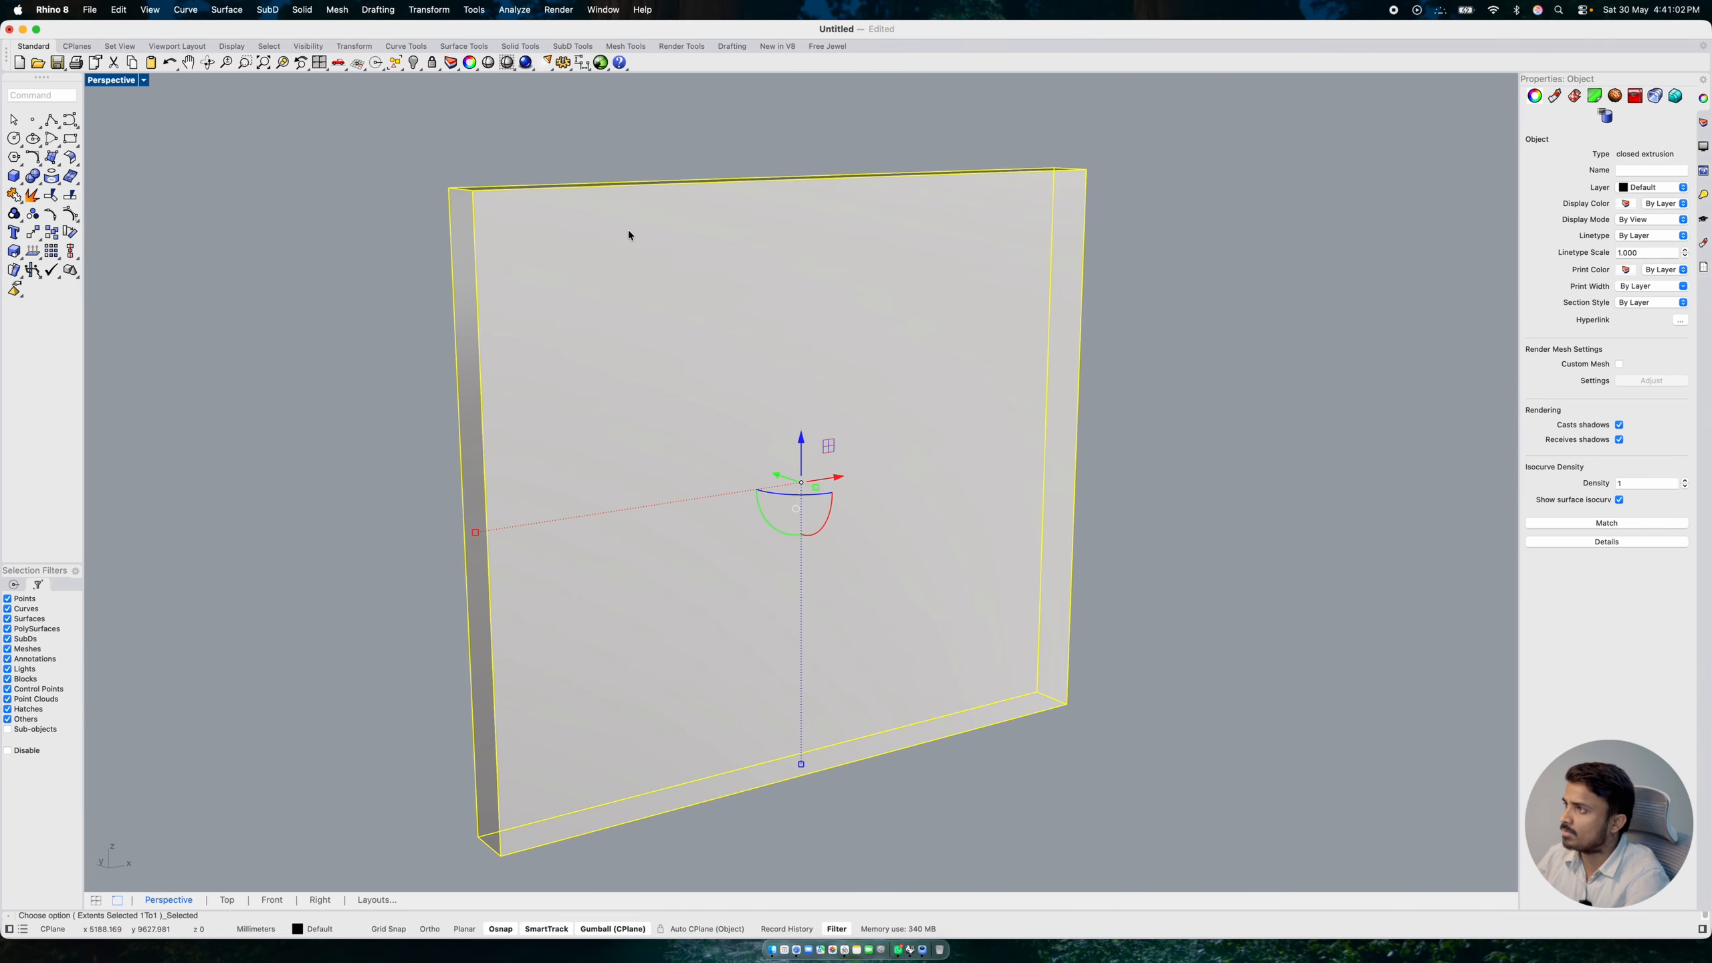
click(633, 155)
double_click(108, 83)
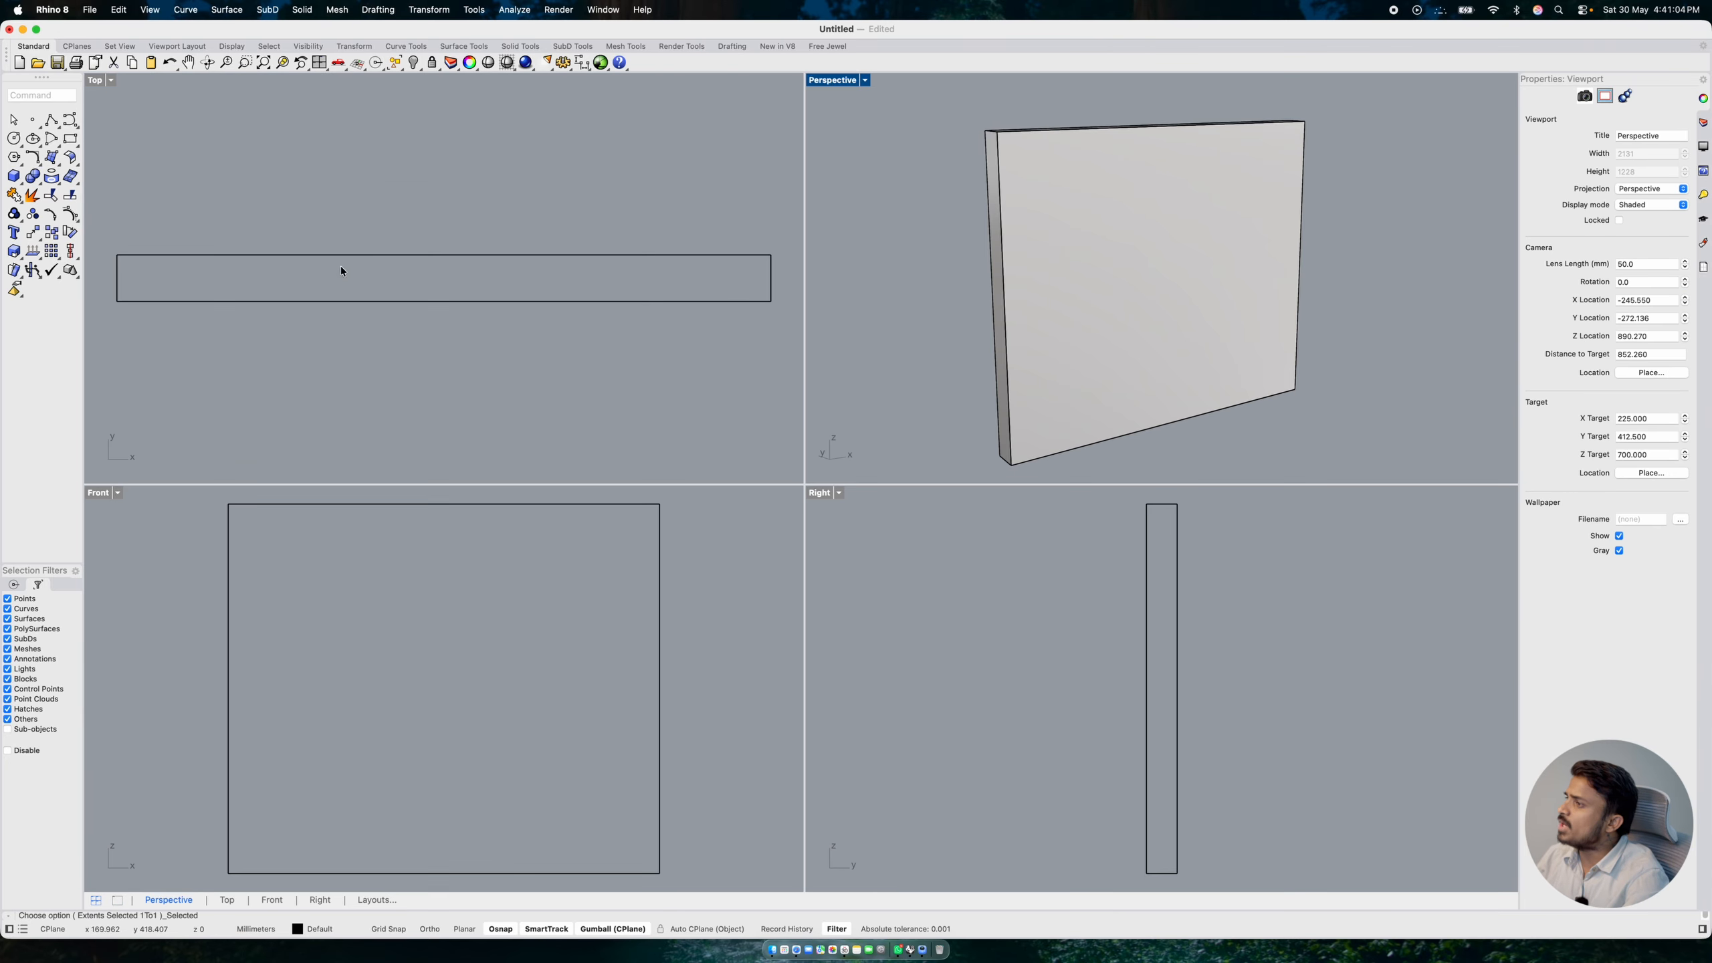
click(590, 685)
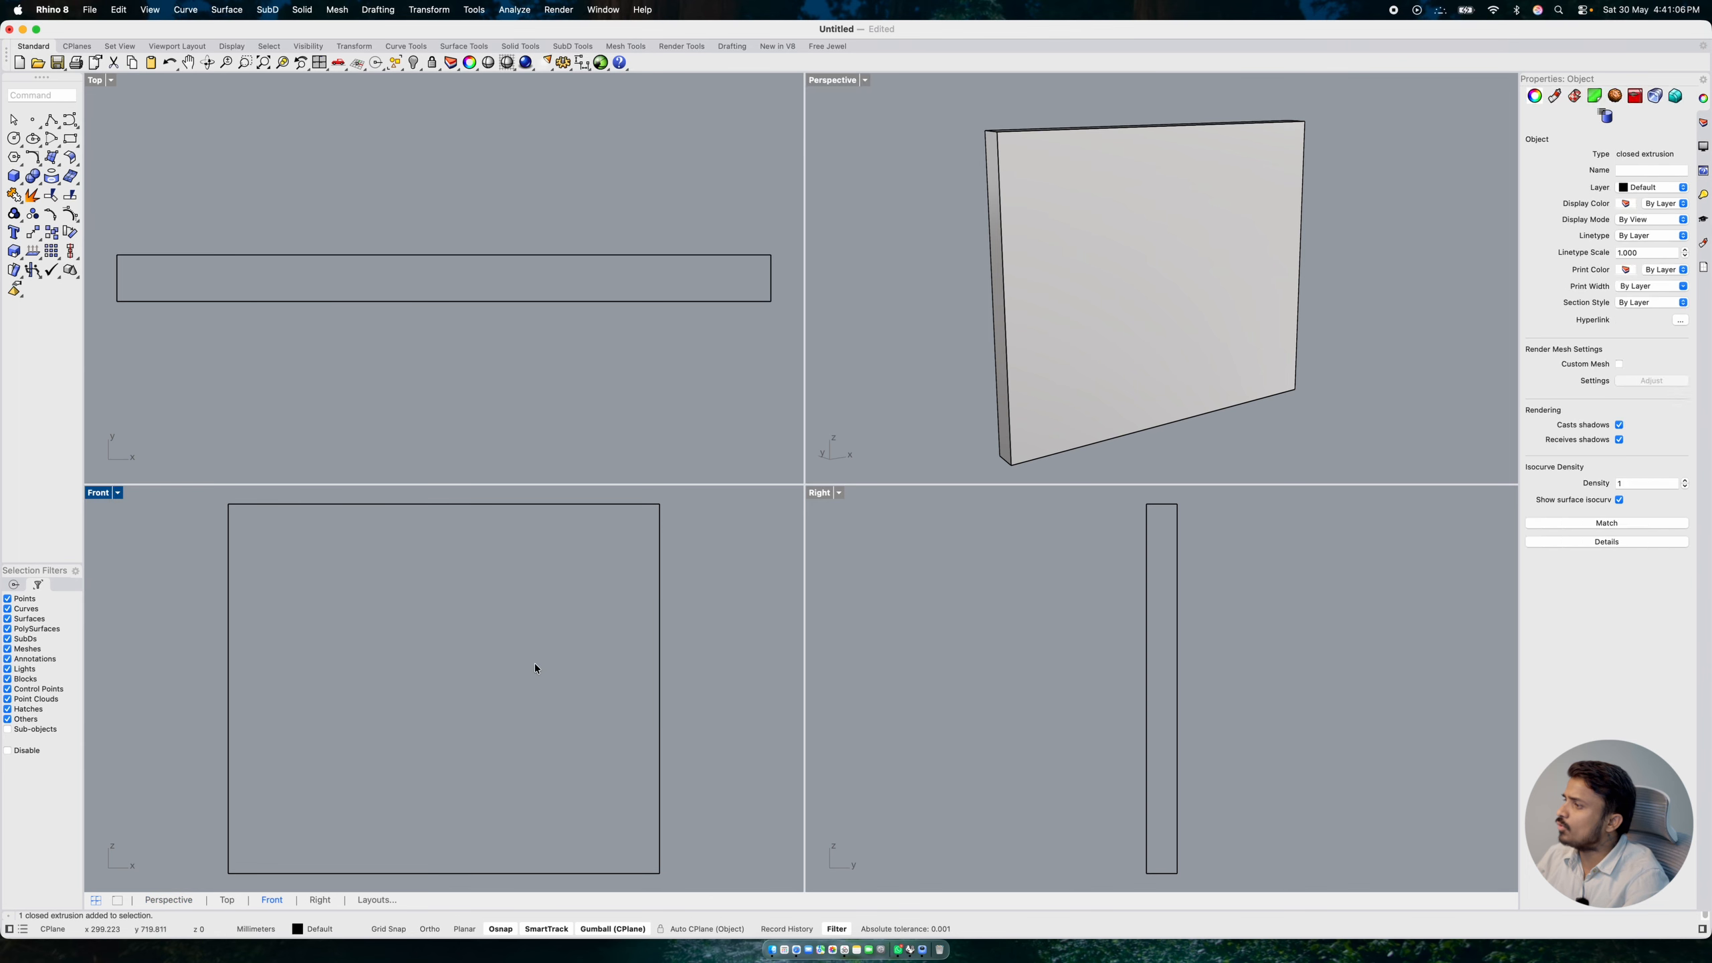
click(71, 138)
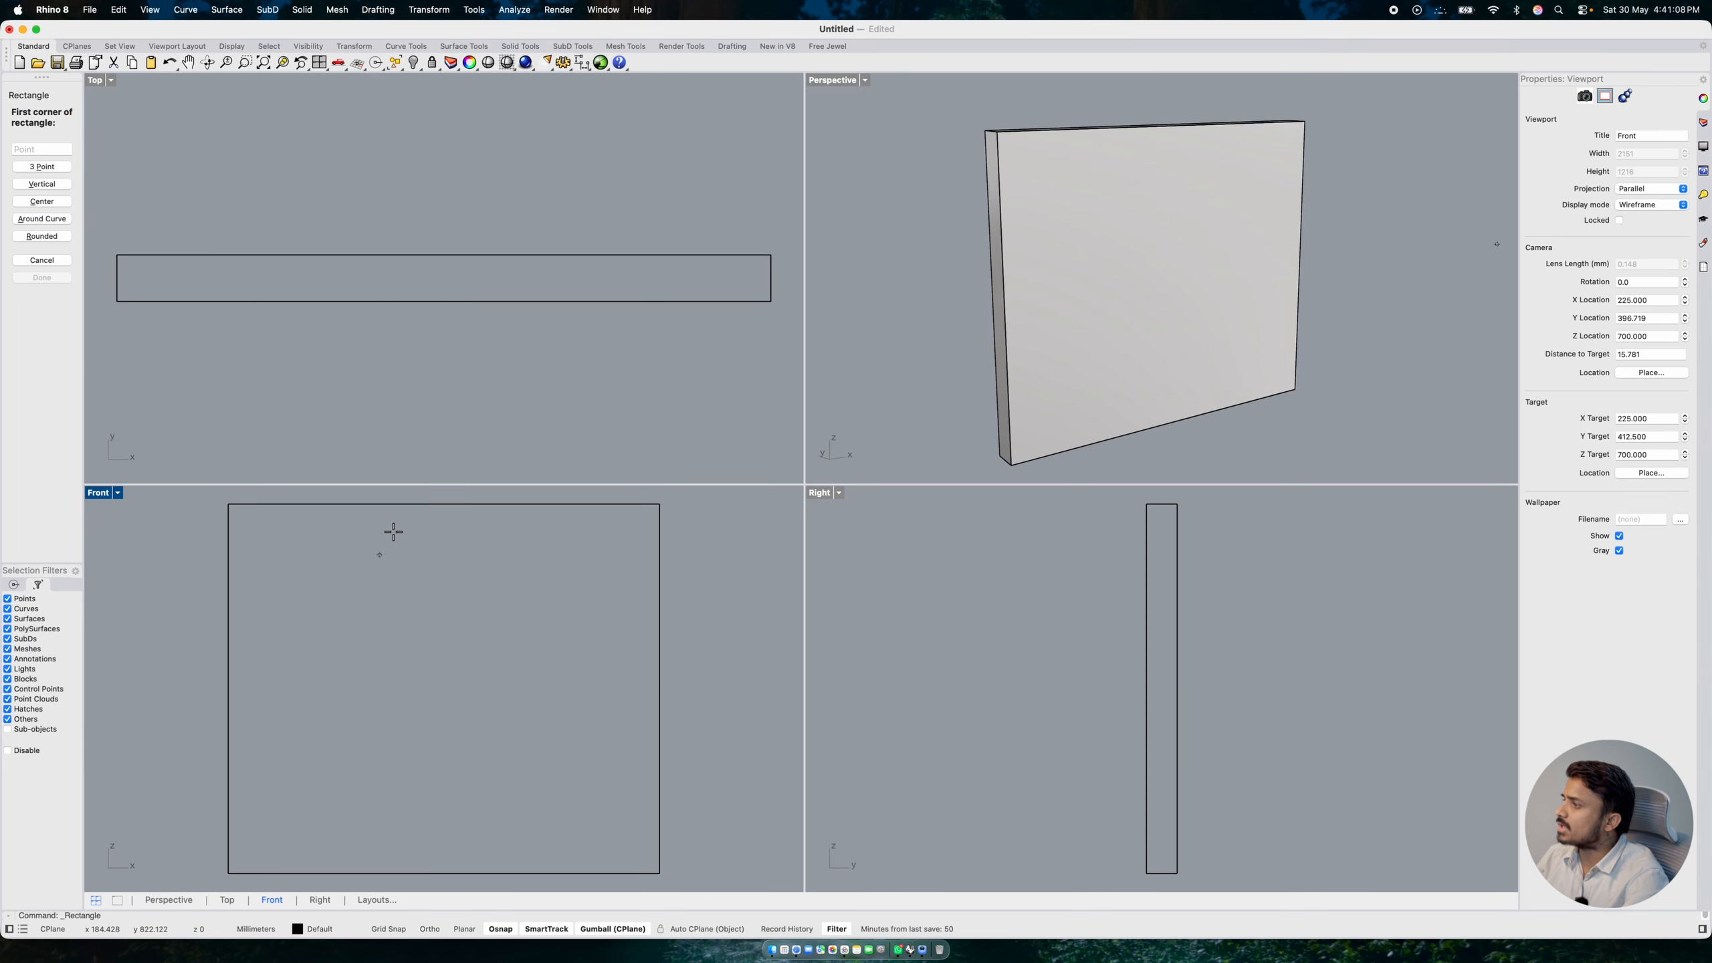
key(Escape)
click(50, 139)
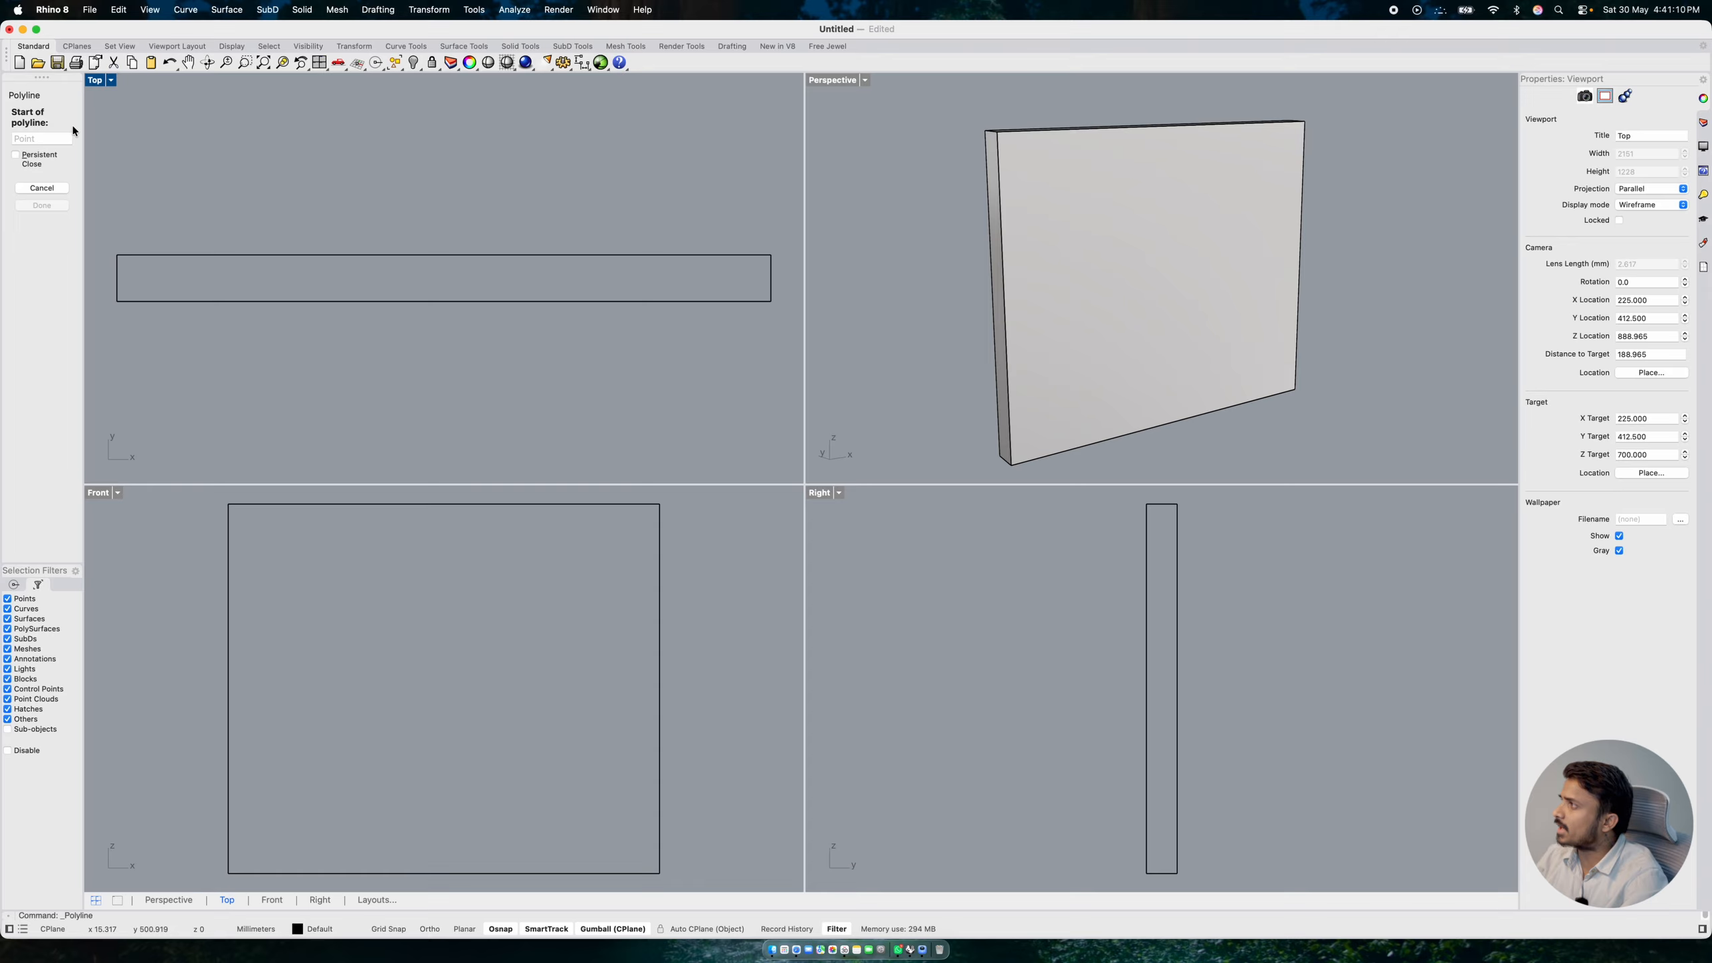
click(443, 505)
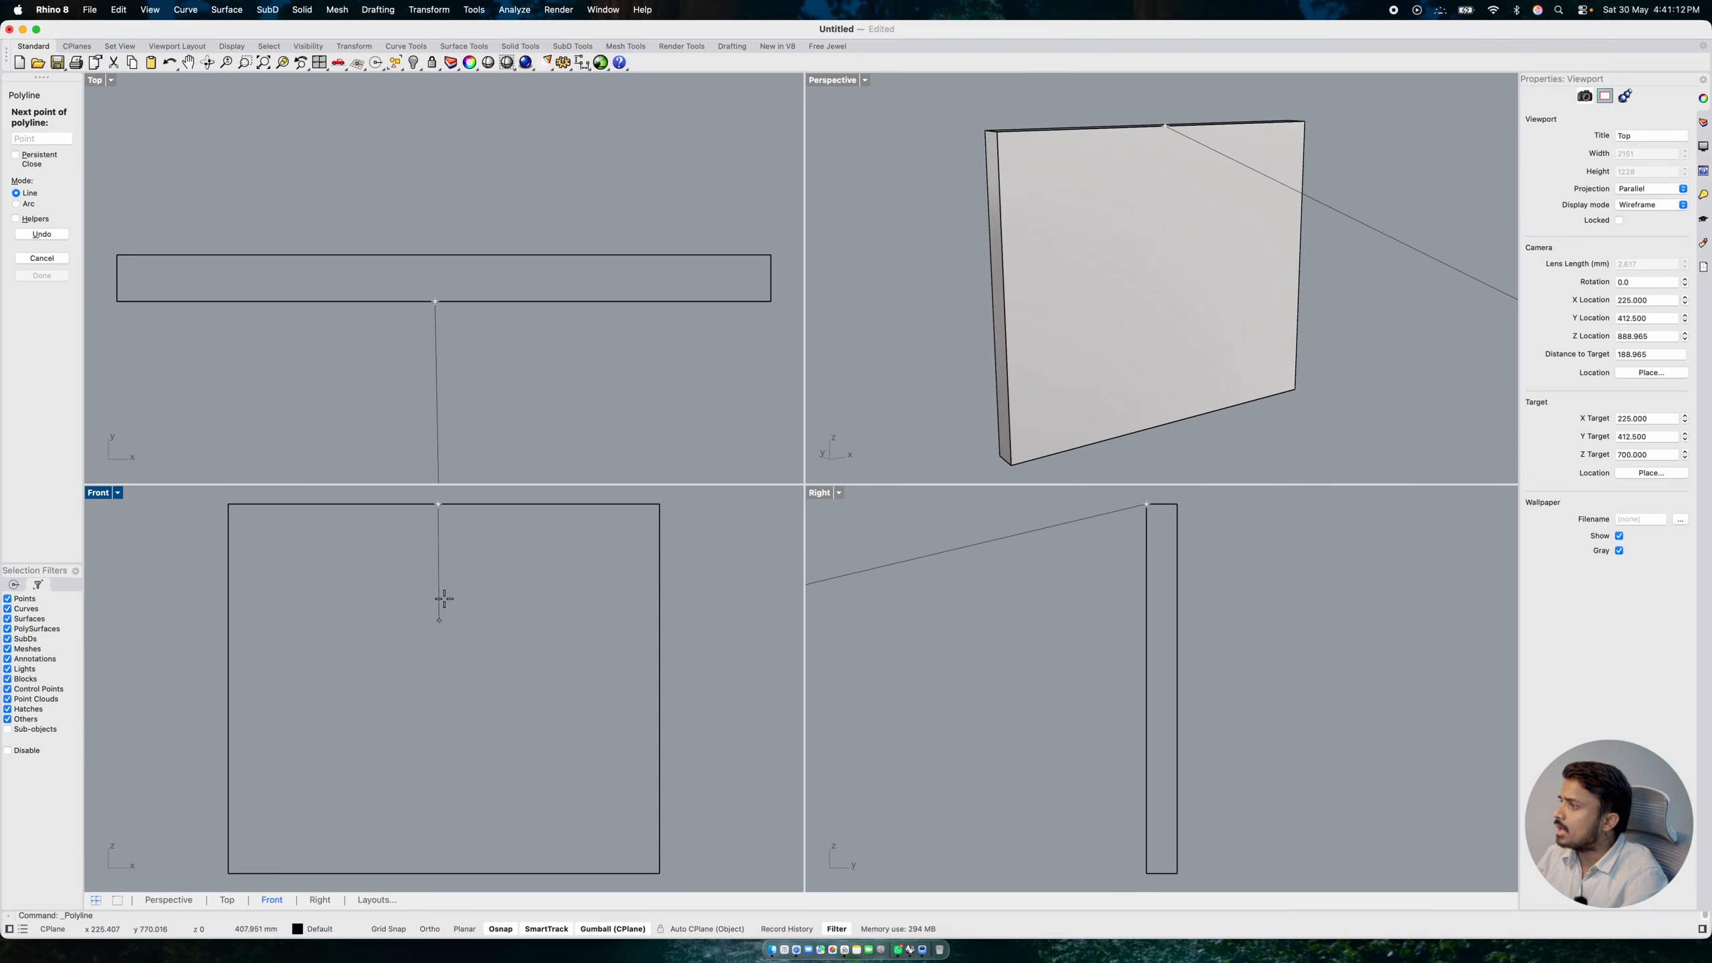
key(Escape)
key(Return)
click(443, 504)
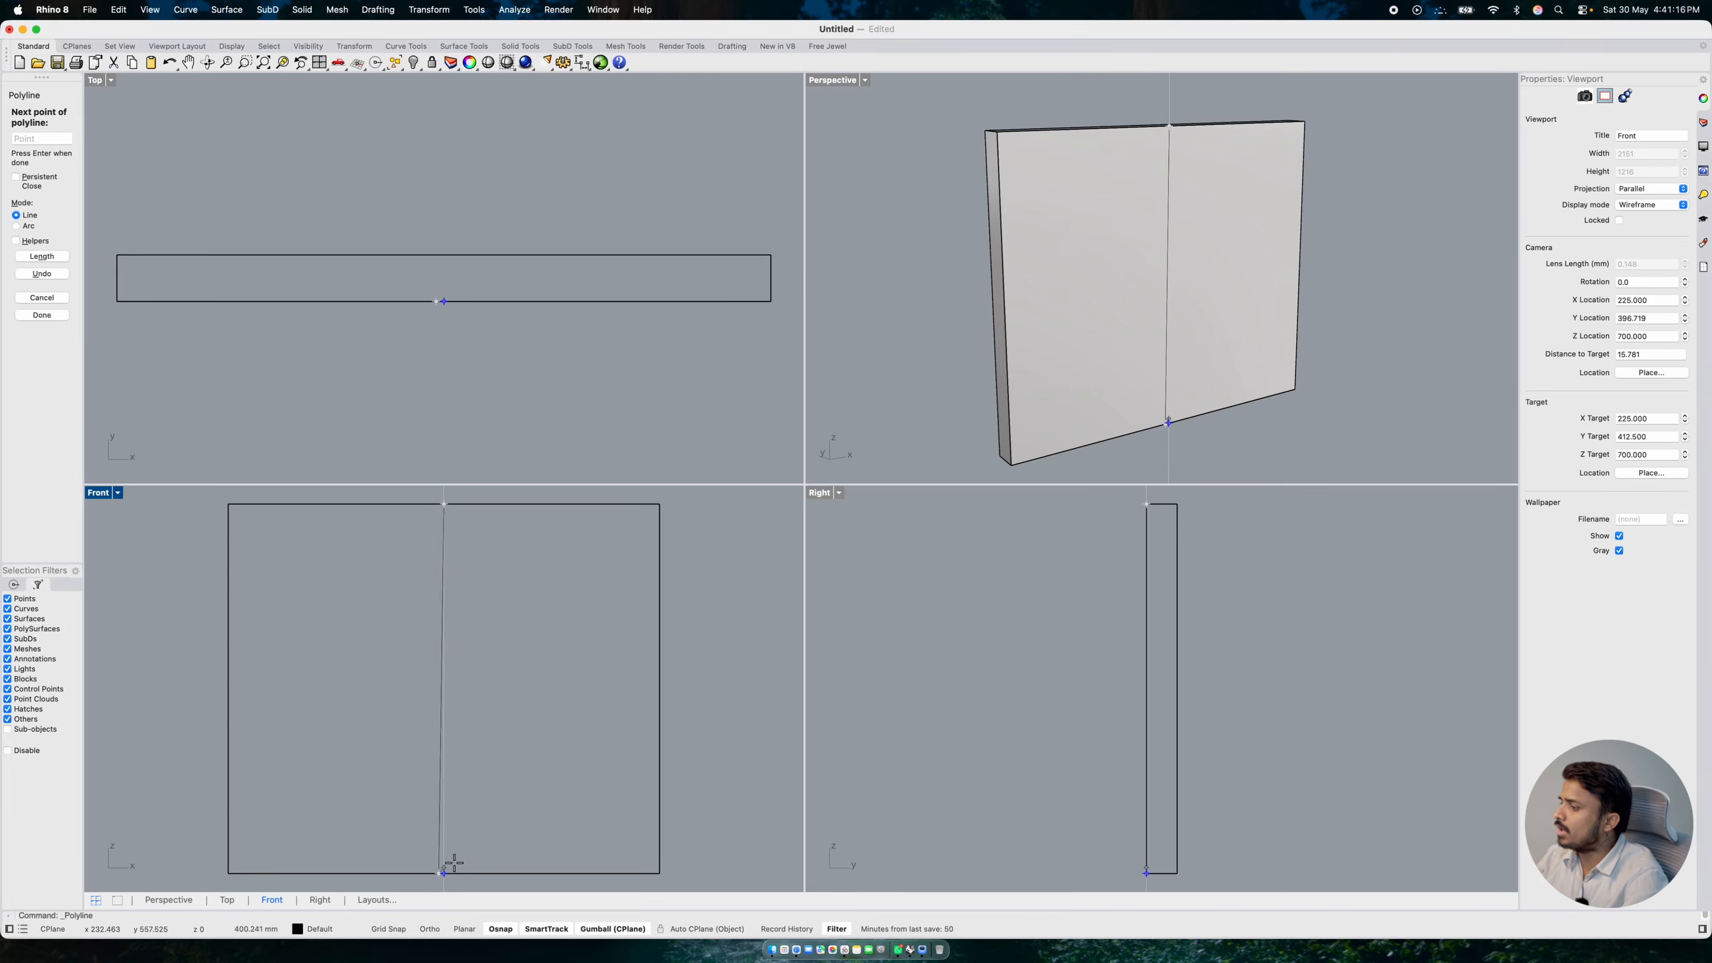
key(Escape)
- Draw a vertical centre polyline on the backrest panel in the Front view, from bottom-edge midpoint to top-edge midpoint
key(Return)
click(445, 873)
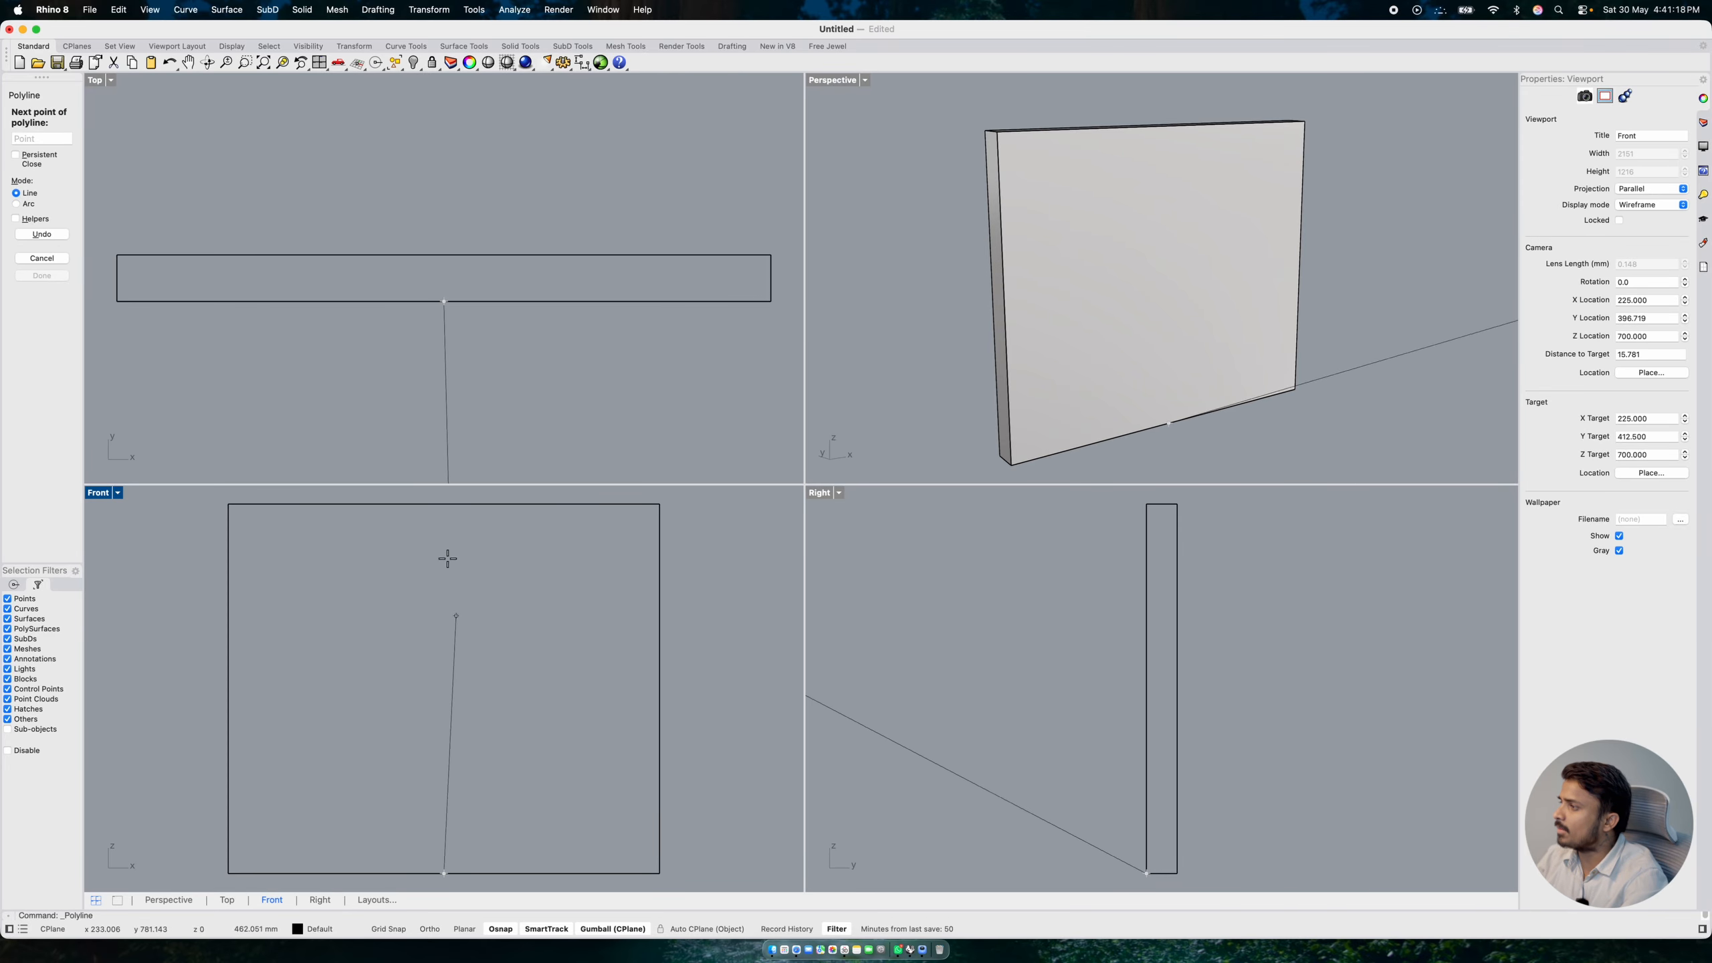
click(443, 504)
key(Return)
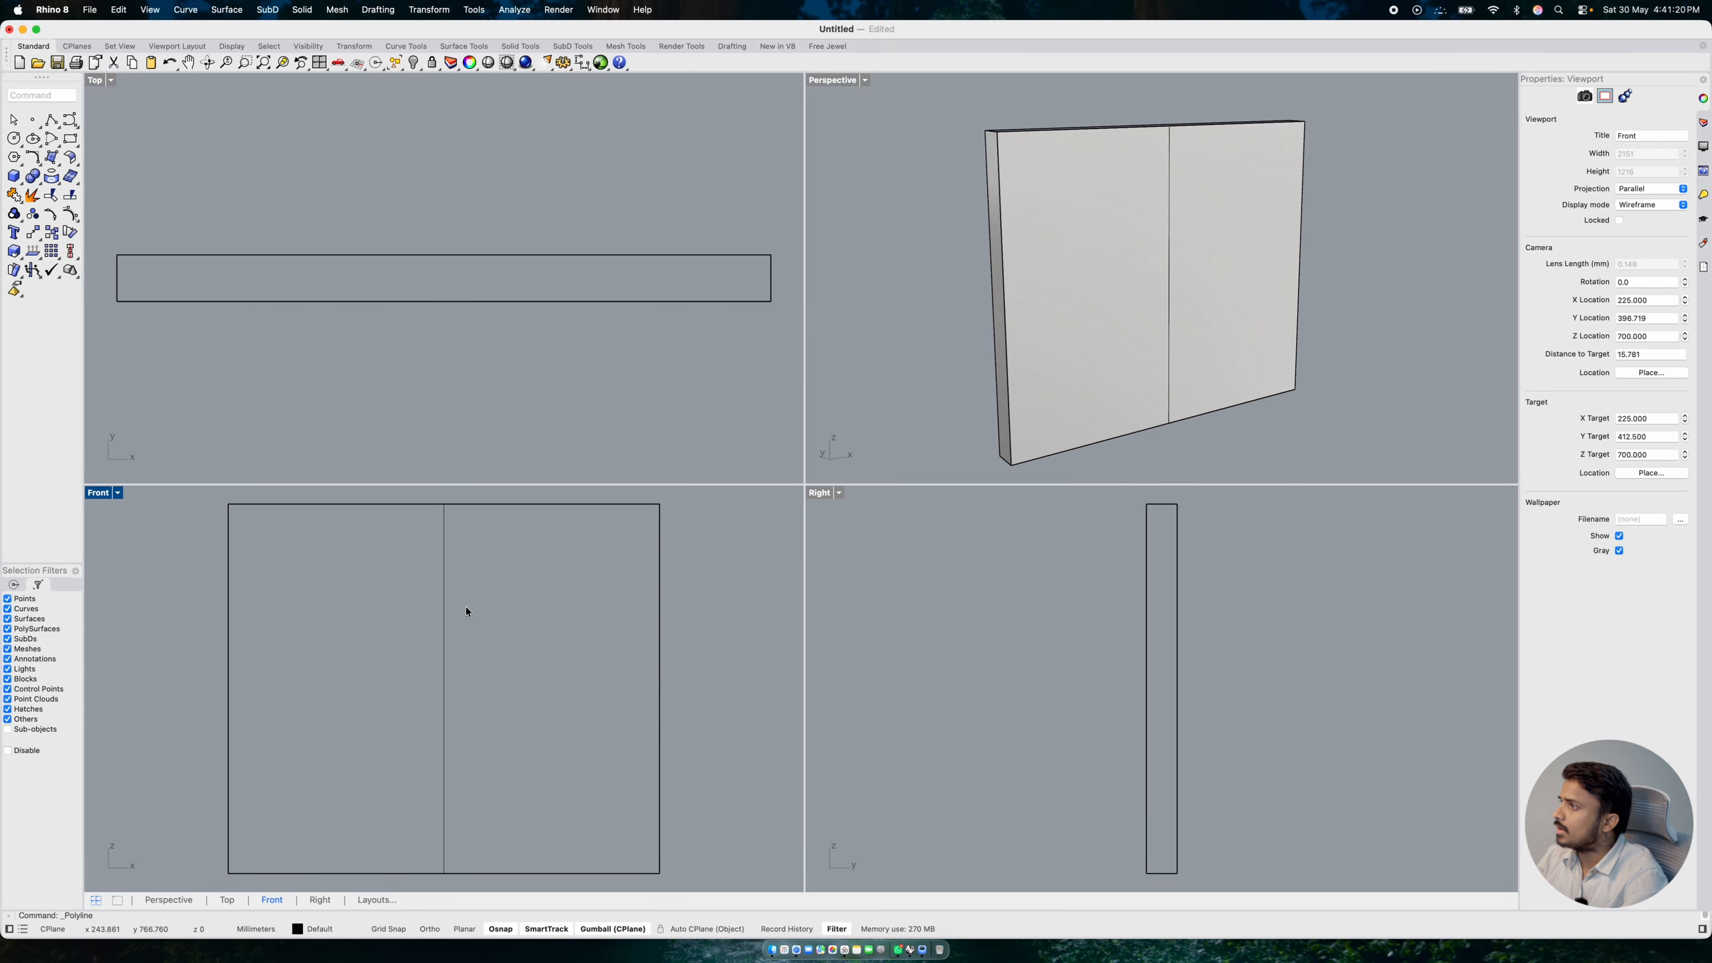
- Try a horizontal polyline across the middle of the backrest panel in the Front view and delete it
click(444, 666)
key(Return)
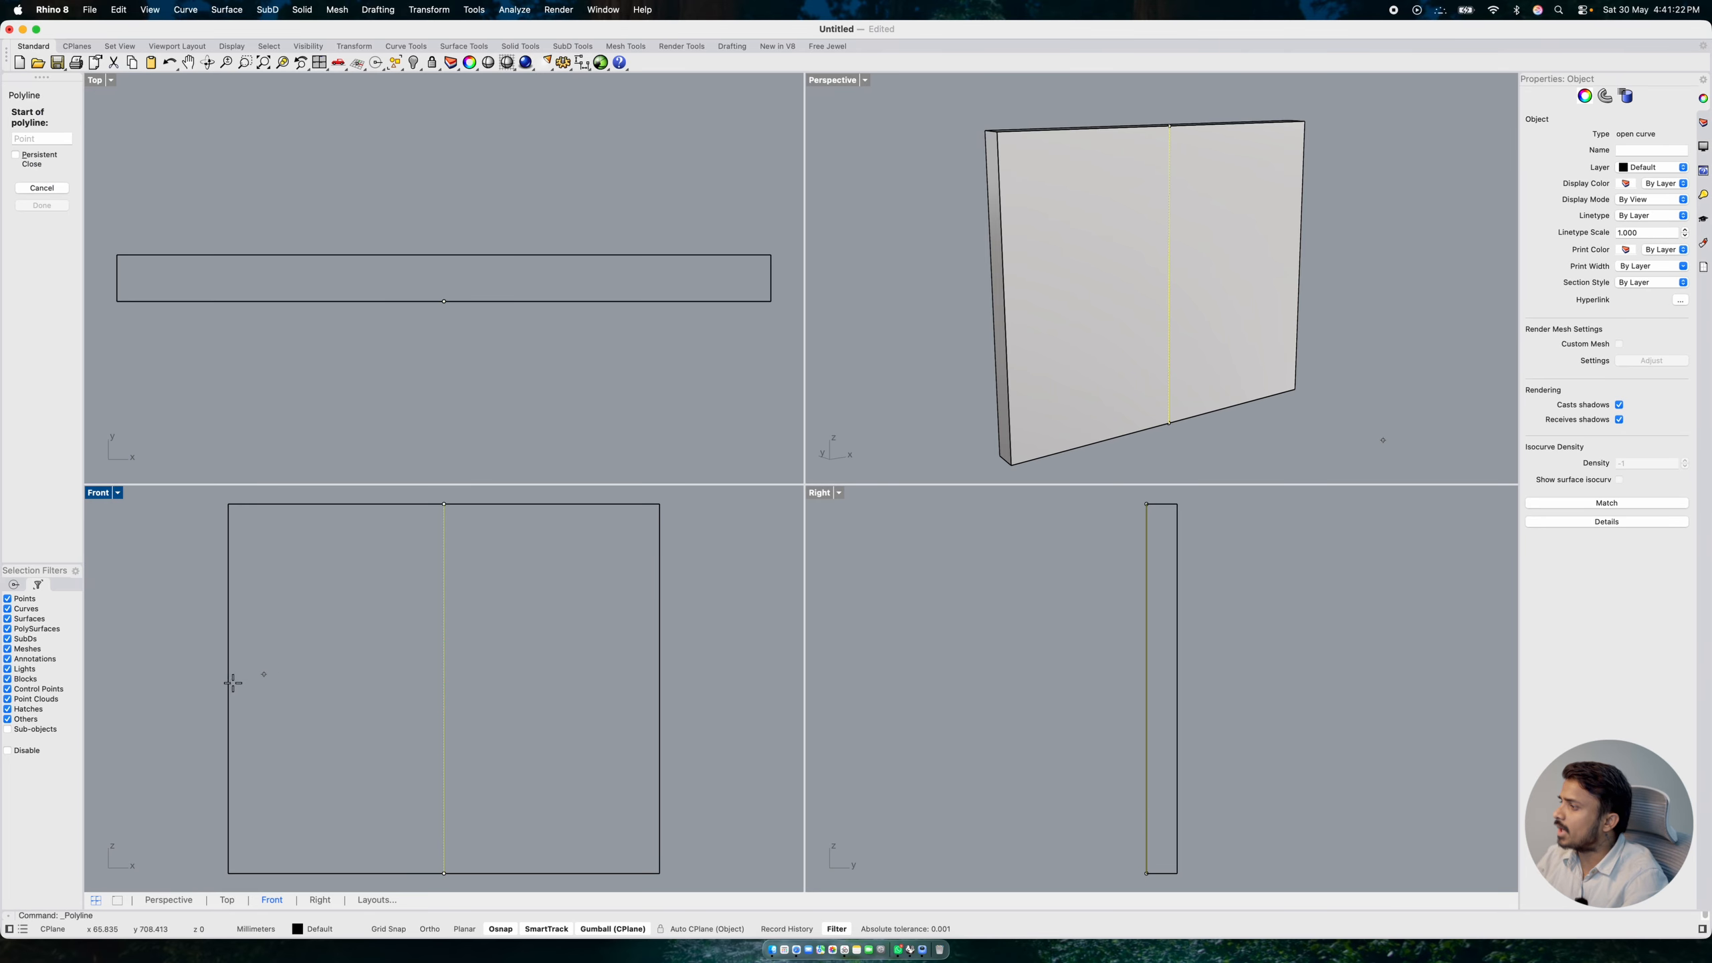
click(228, 689)
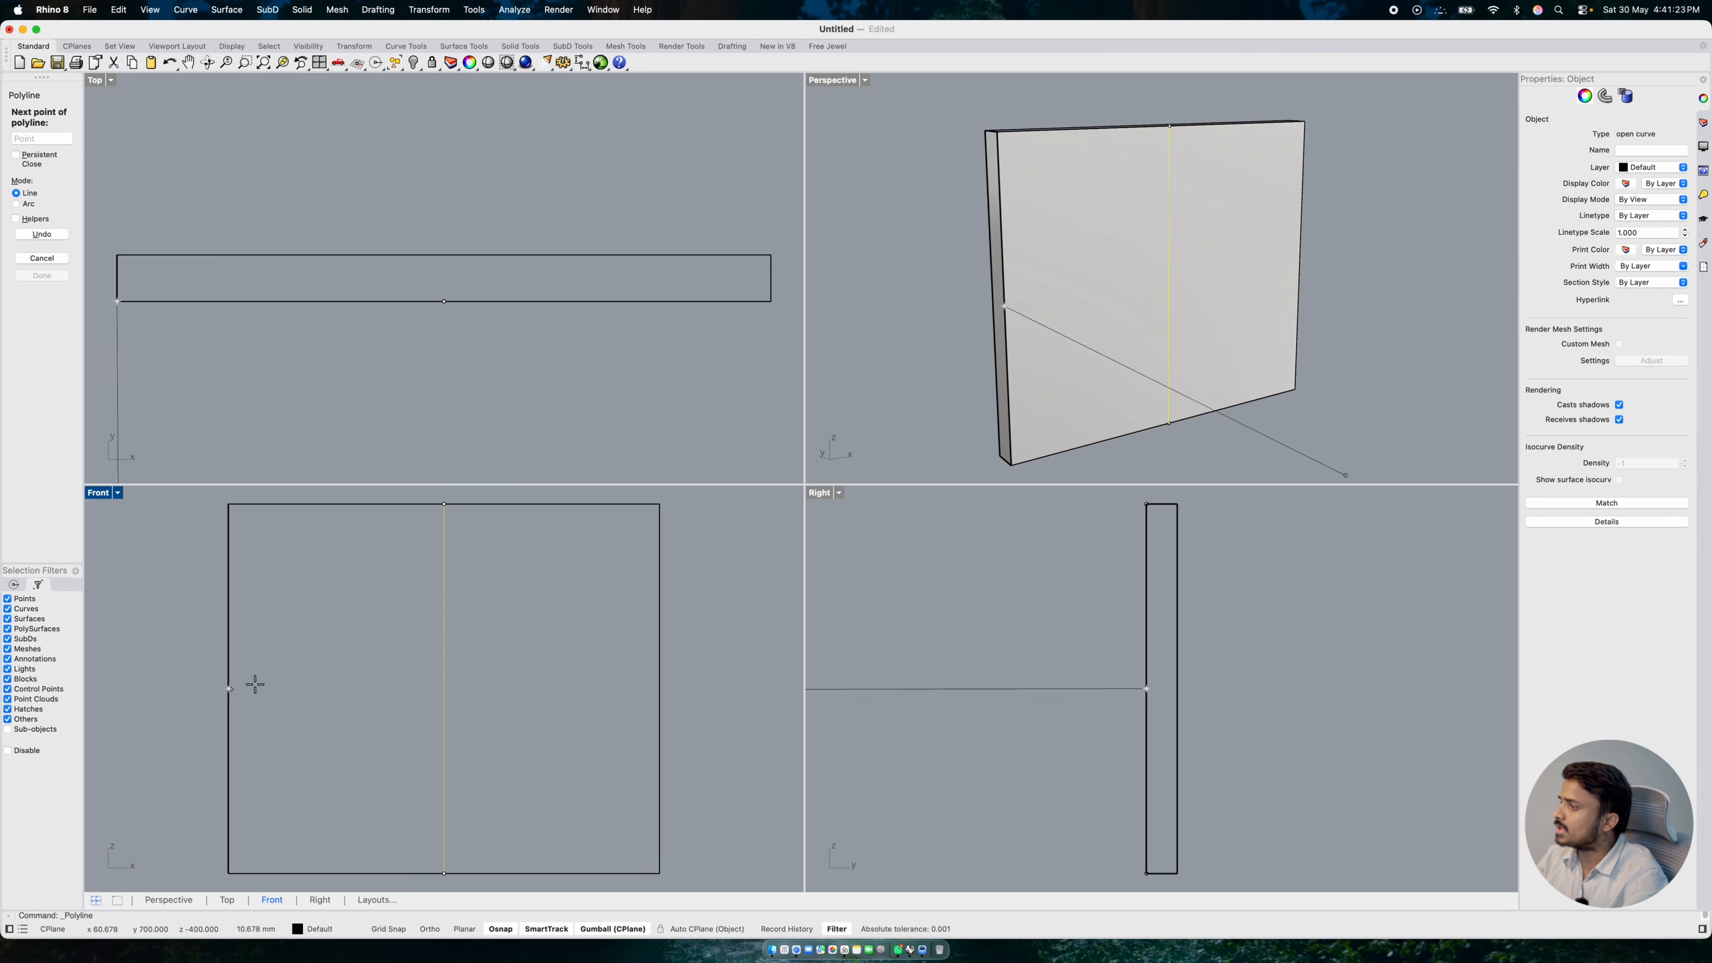
click(658, 688)
key(Return)
click(581, 687)
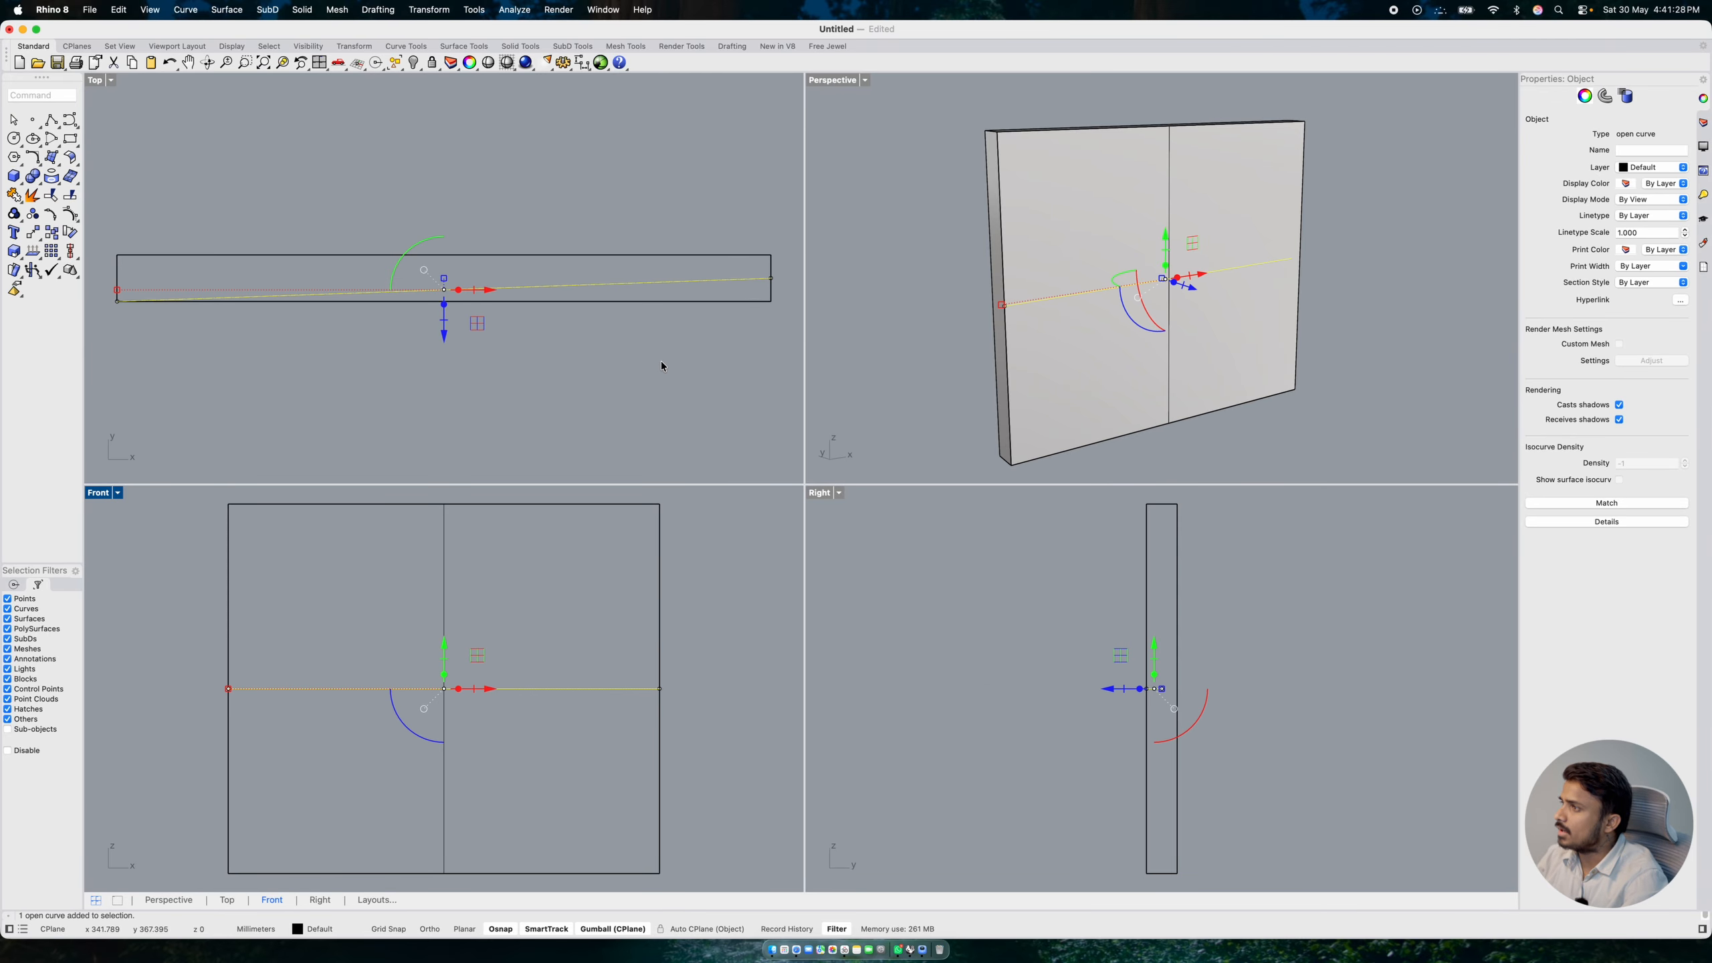
key(Delete)
- Draw a horizontal centre polyline across the panel's front face, from the left-edge midpoint in Front view to the right-edge midpoint in Perspective view
key(Return)
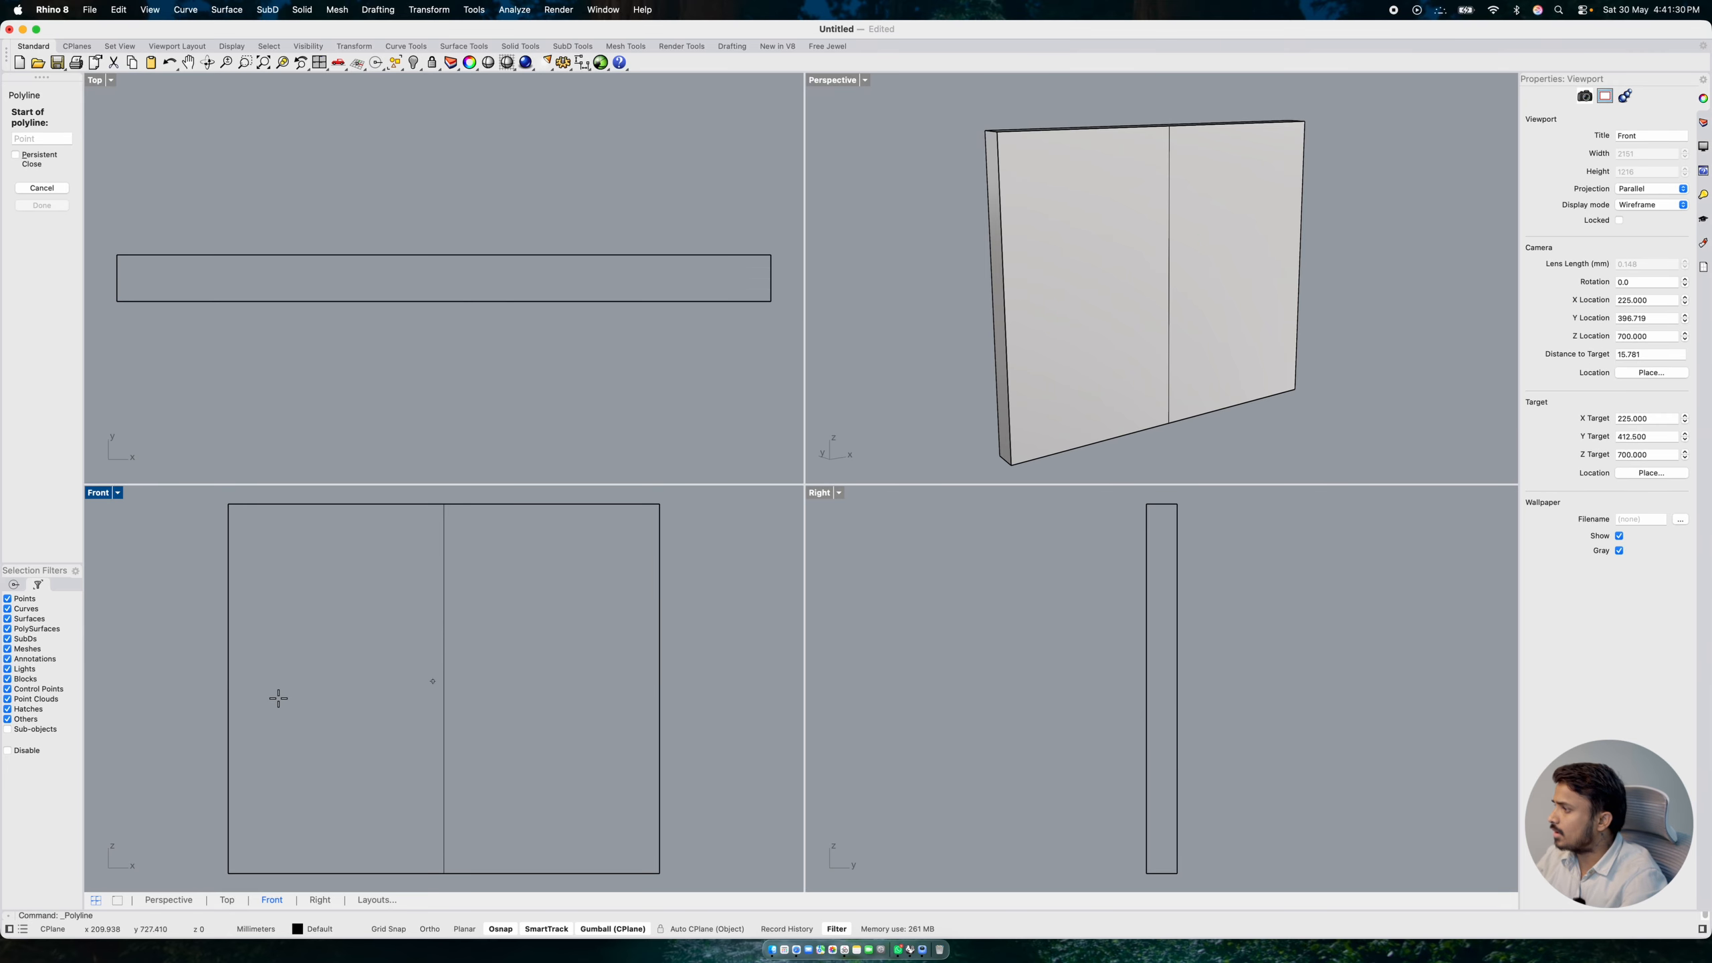
click(230, 689)
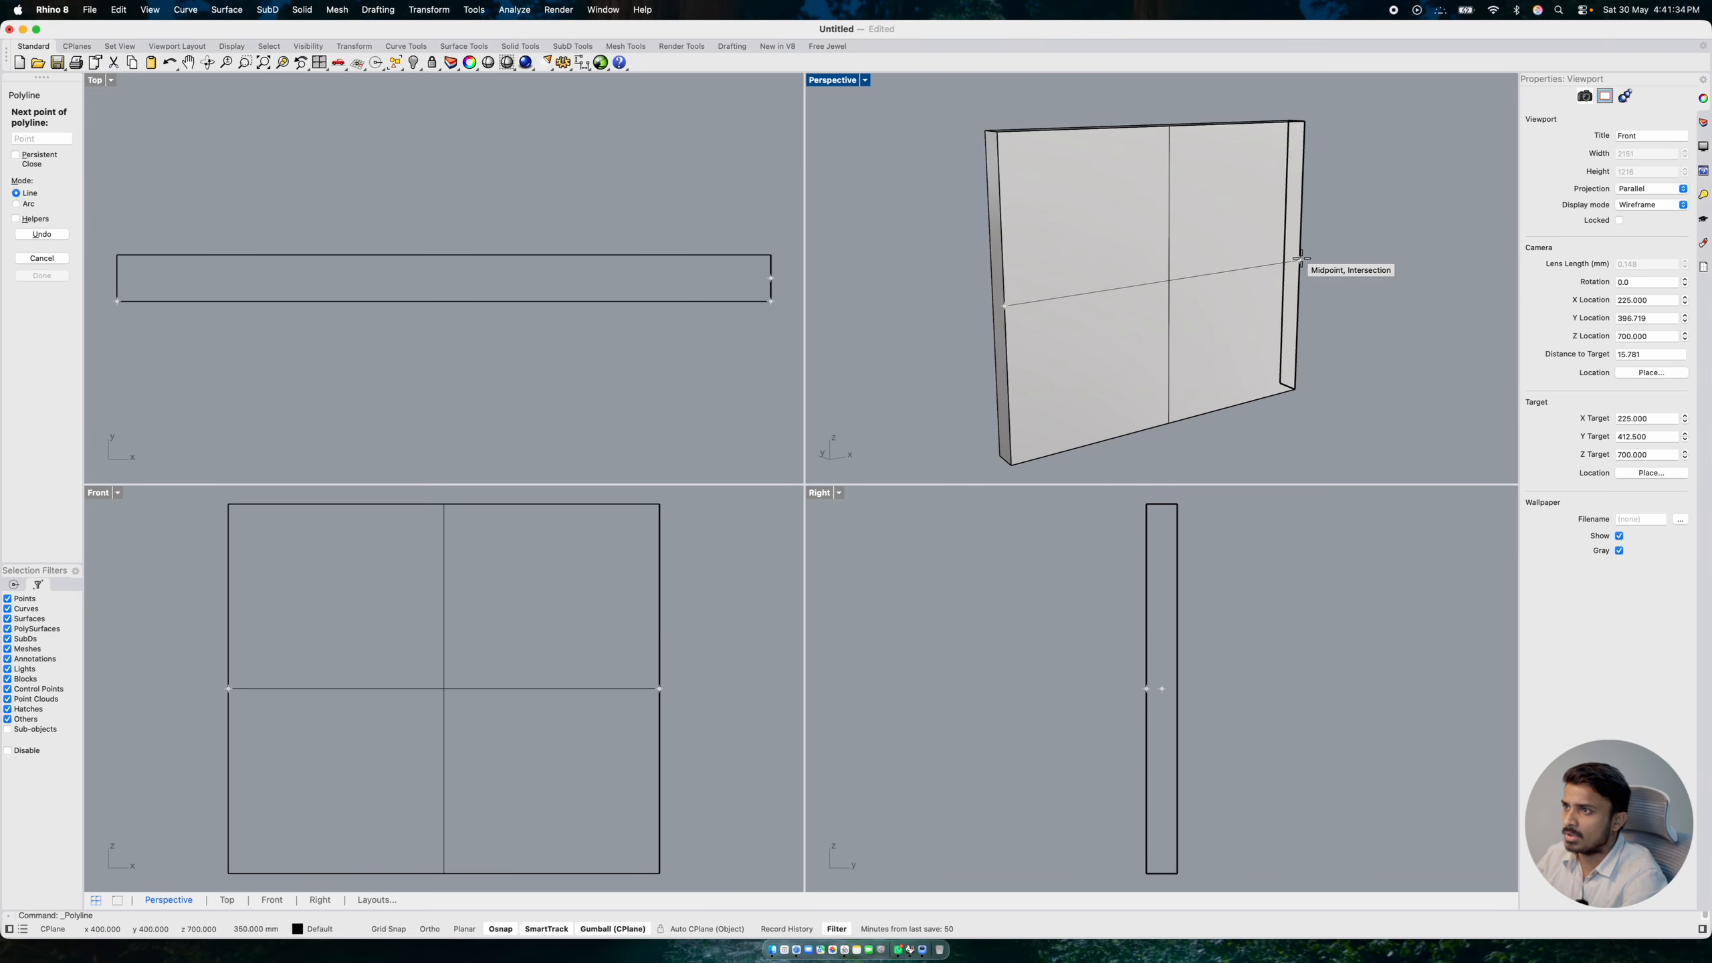
click(1302, 257)
key(Return)
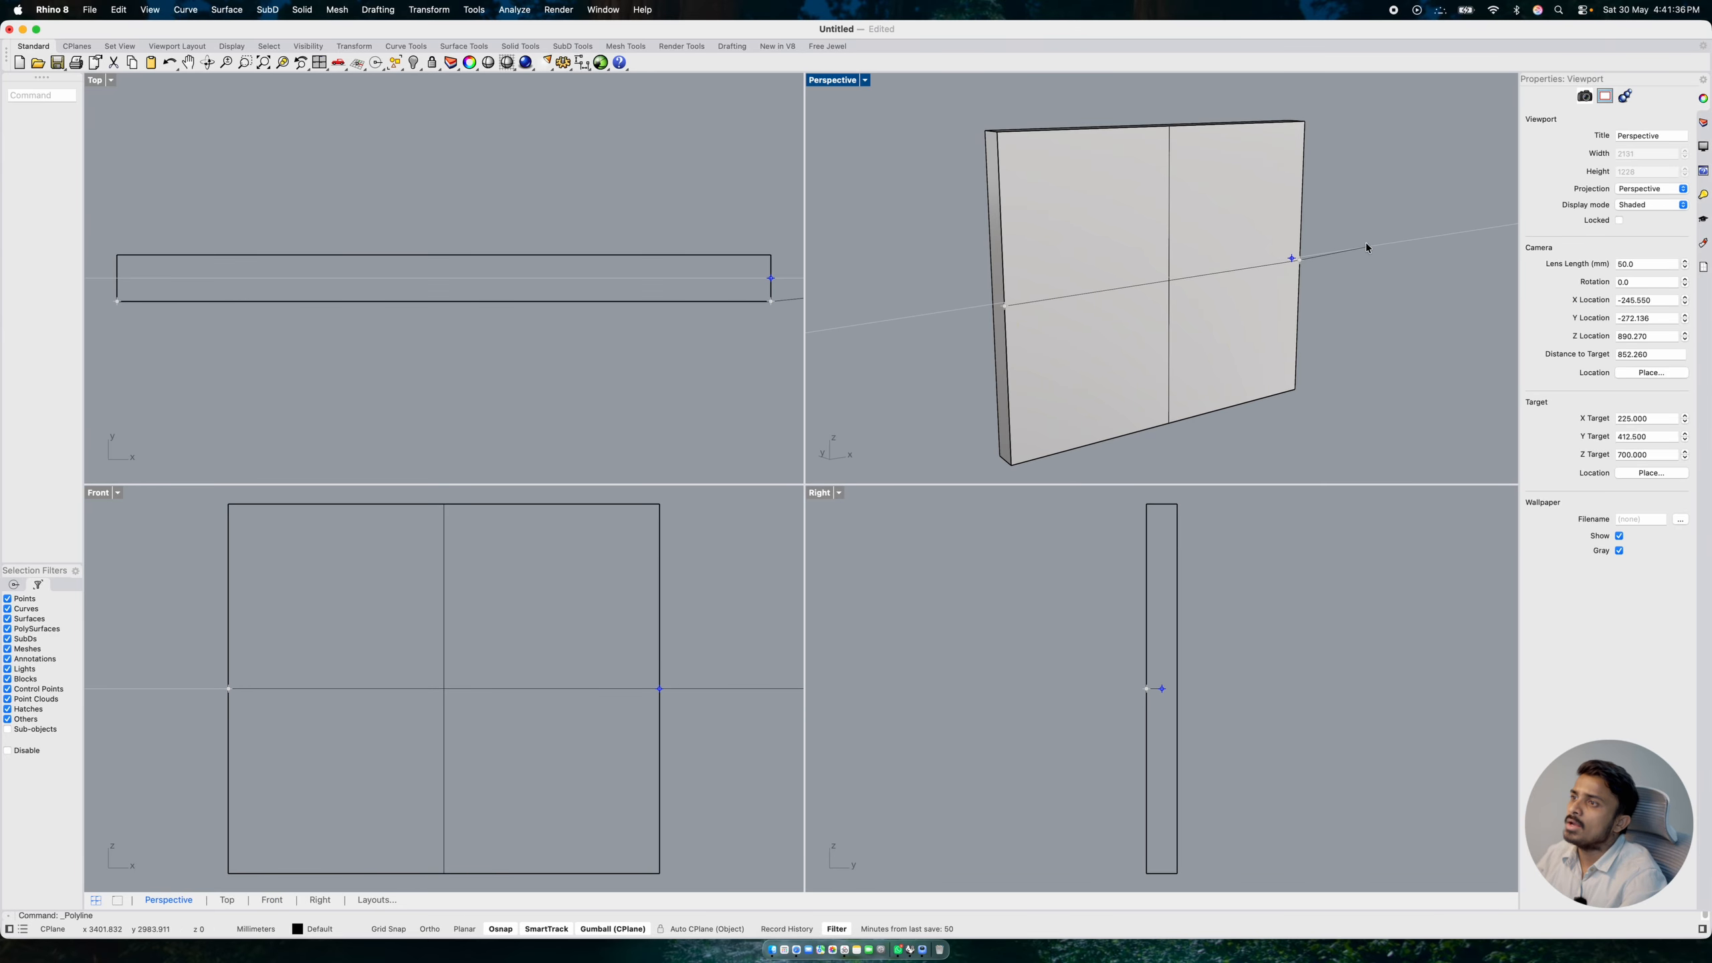
- Show only the hidden reference image beside the isolated panel and examine the slots in the pictured backrest
scroll(1122, 298, up, 3)
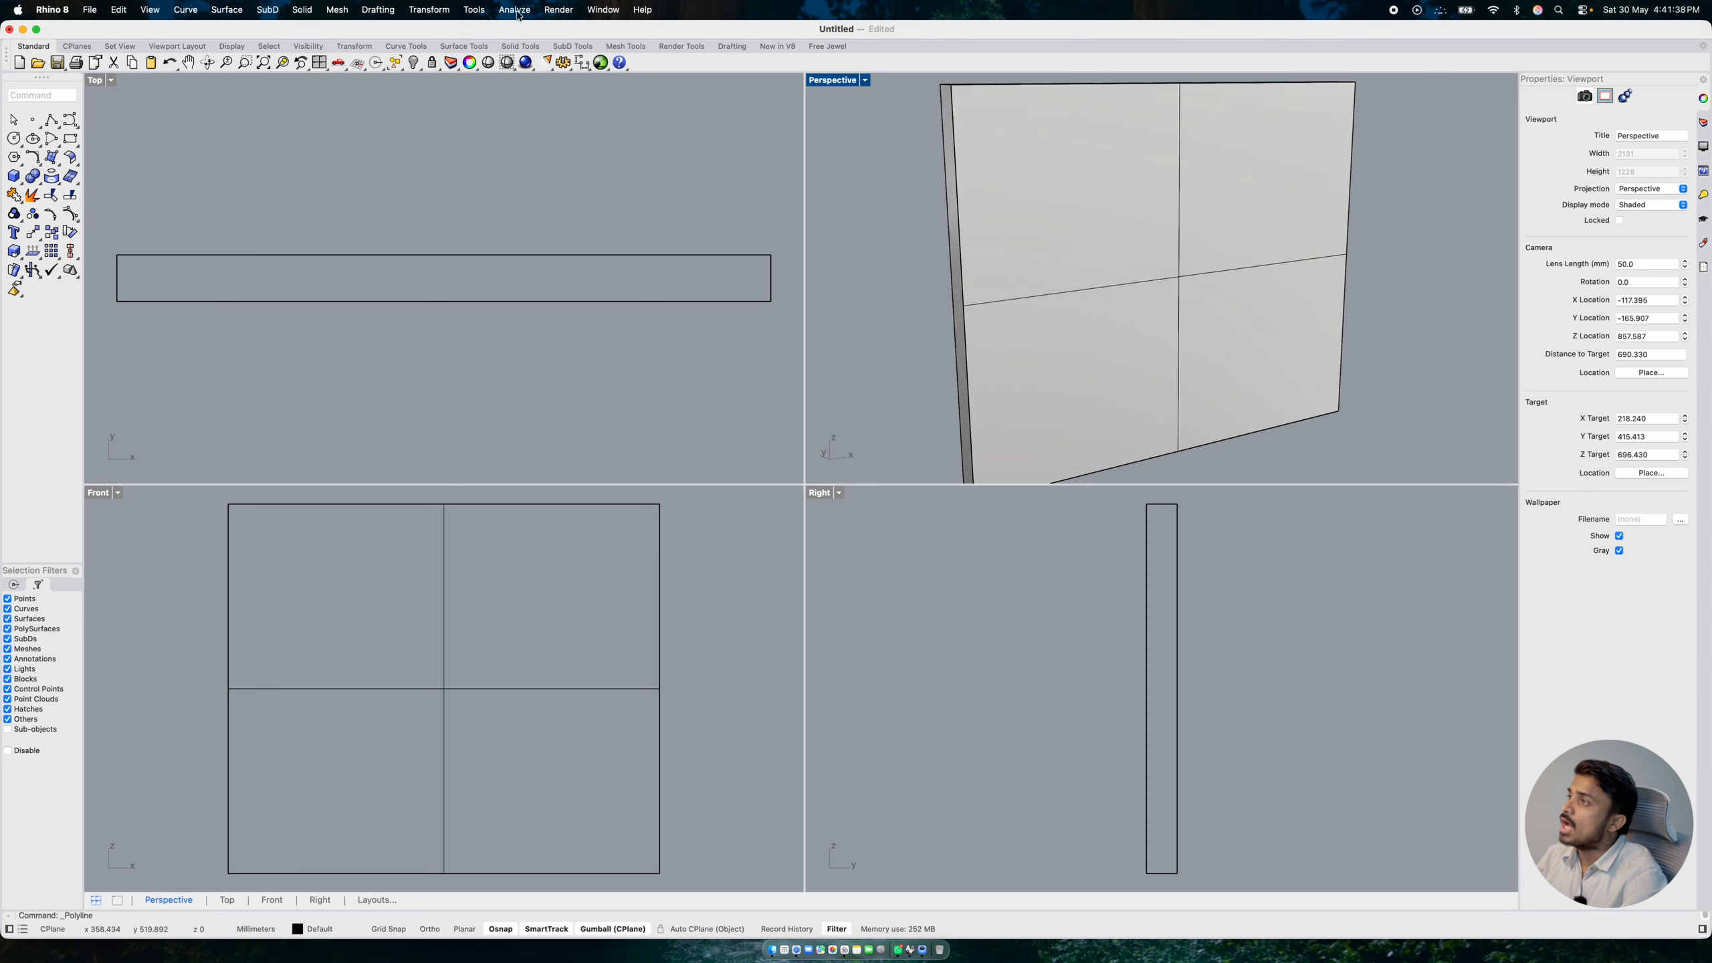
click(439, 67)
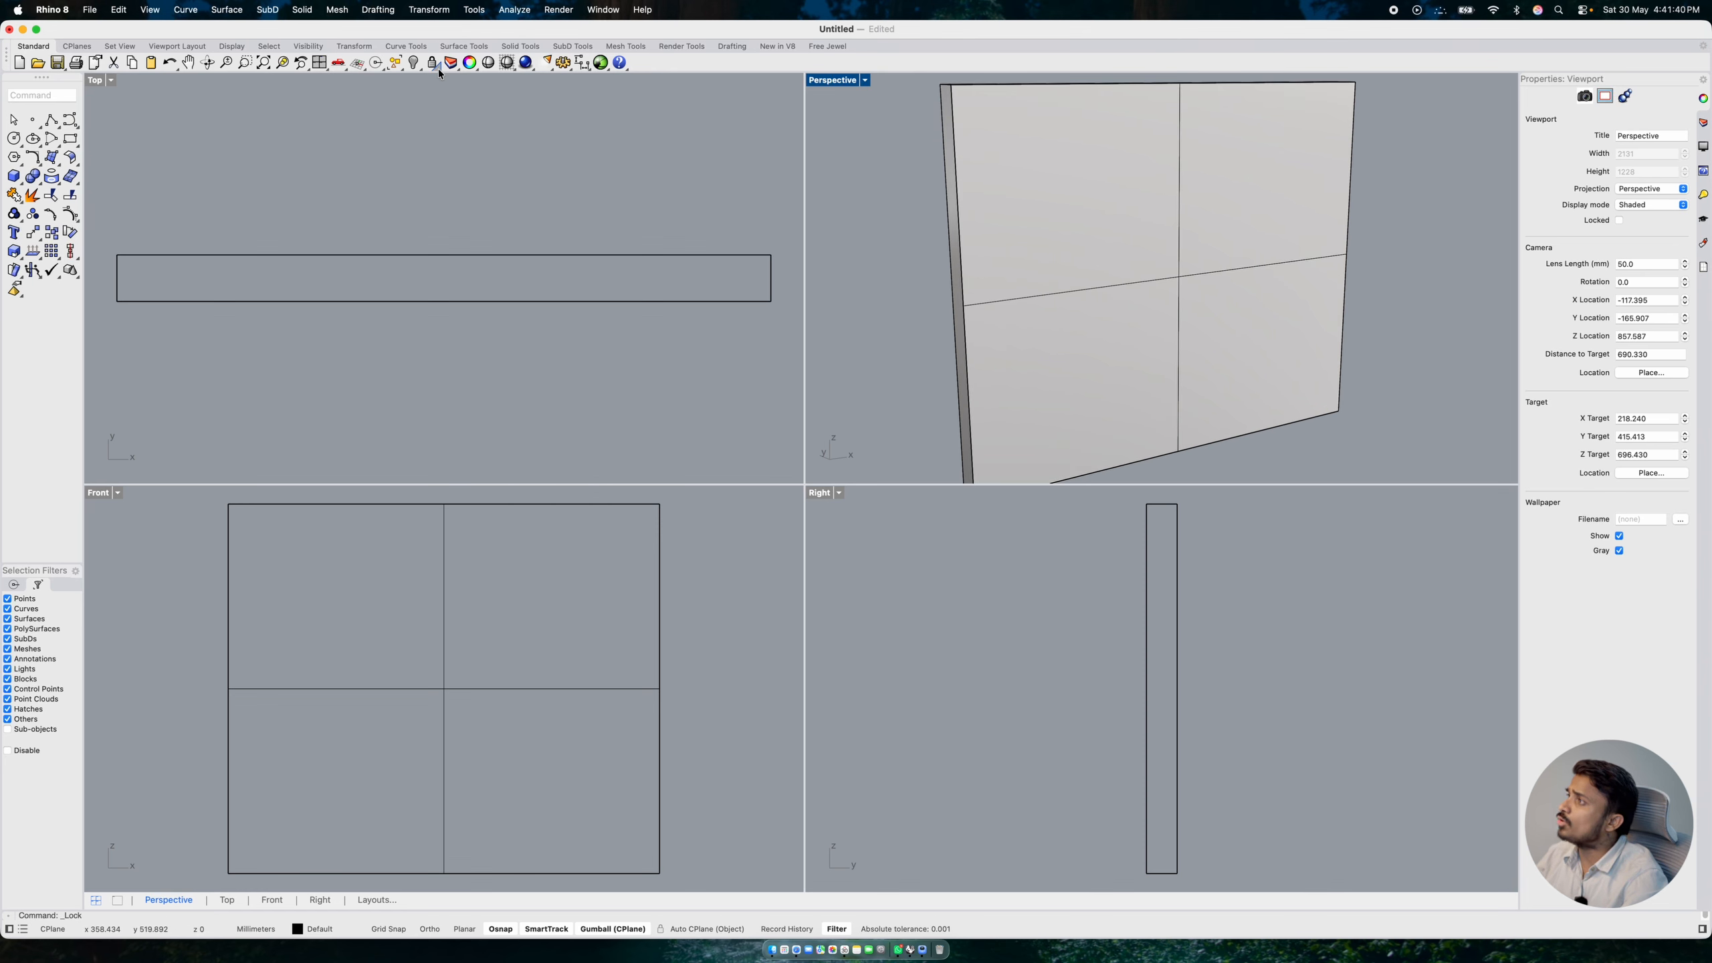
click(420, 67)
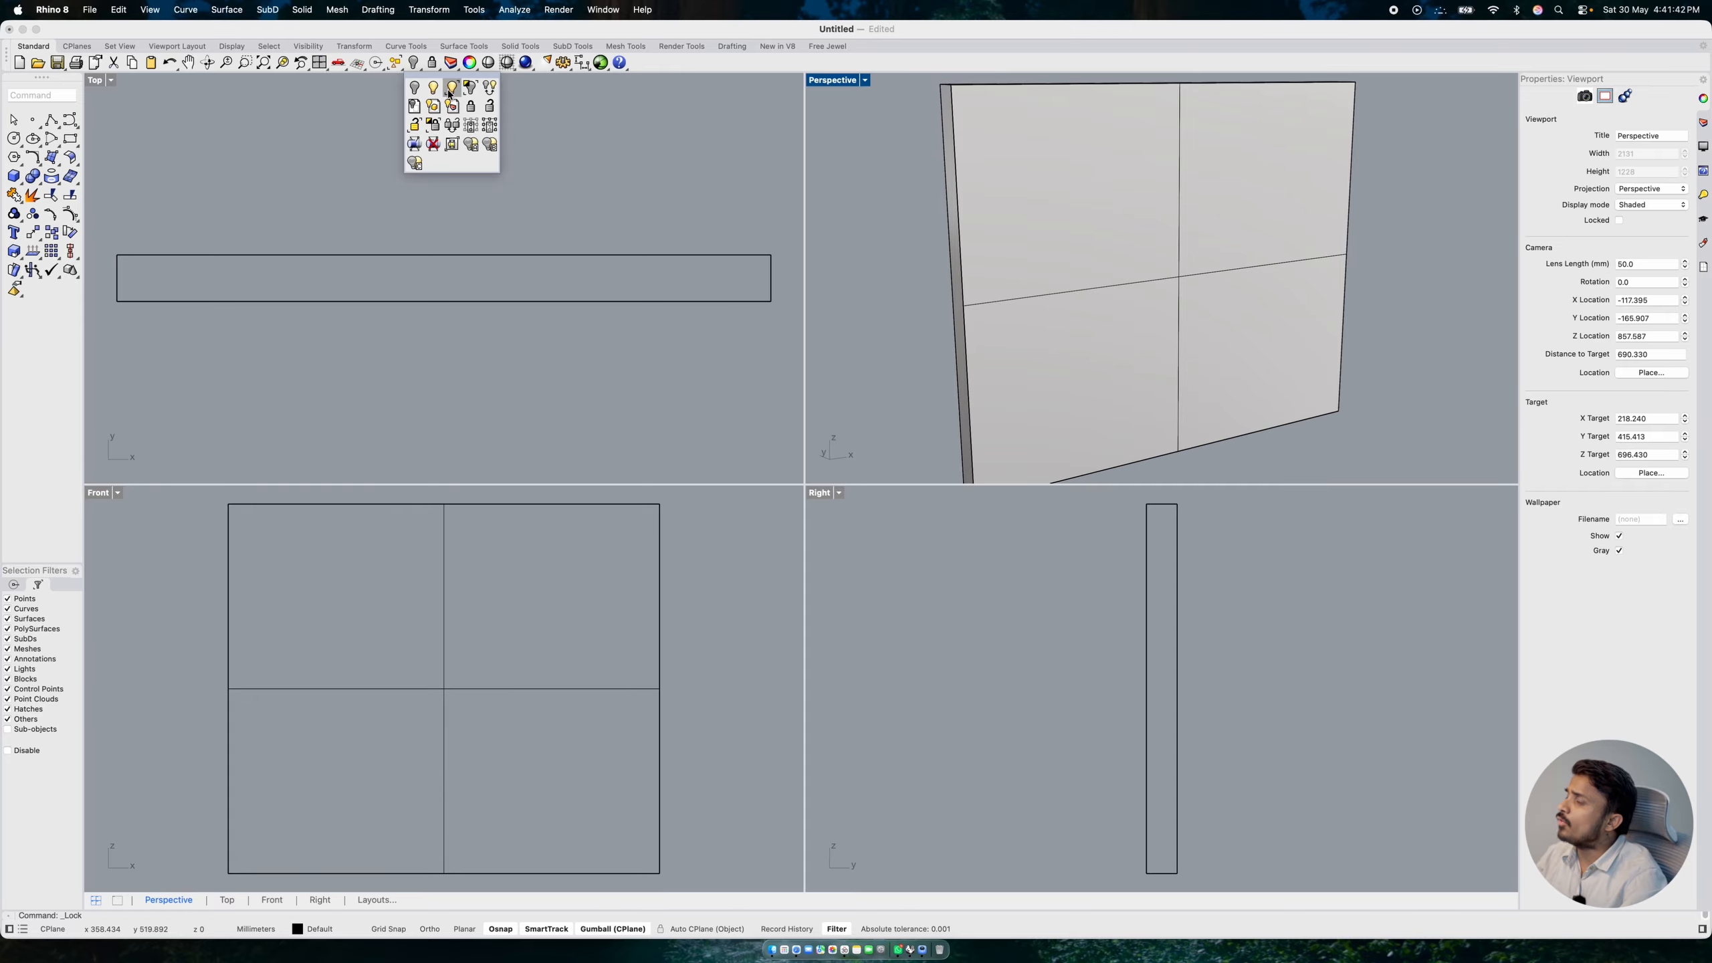
click(449, 89)
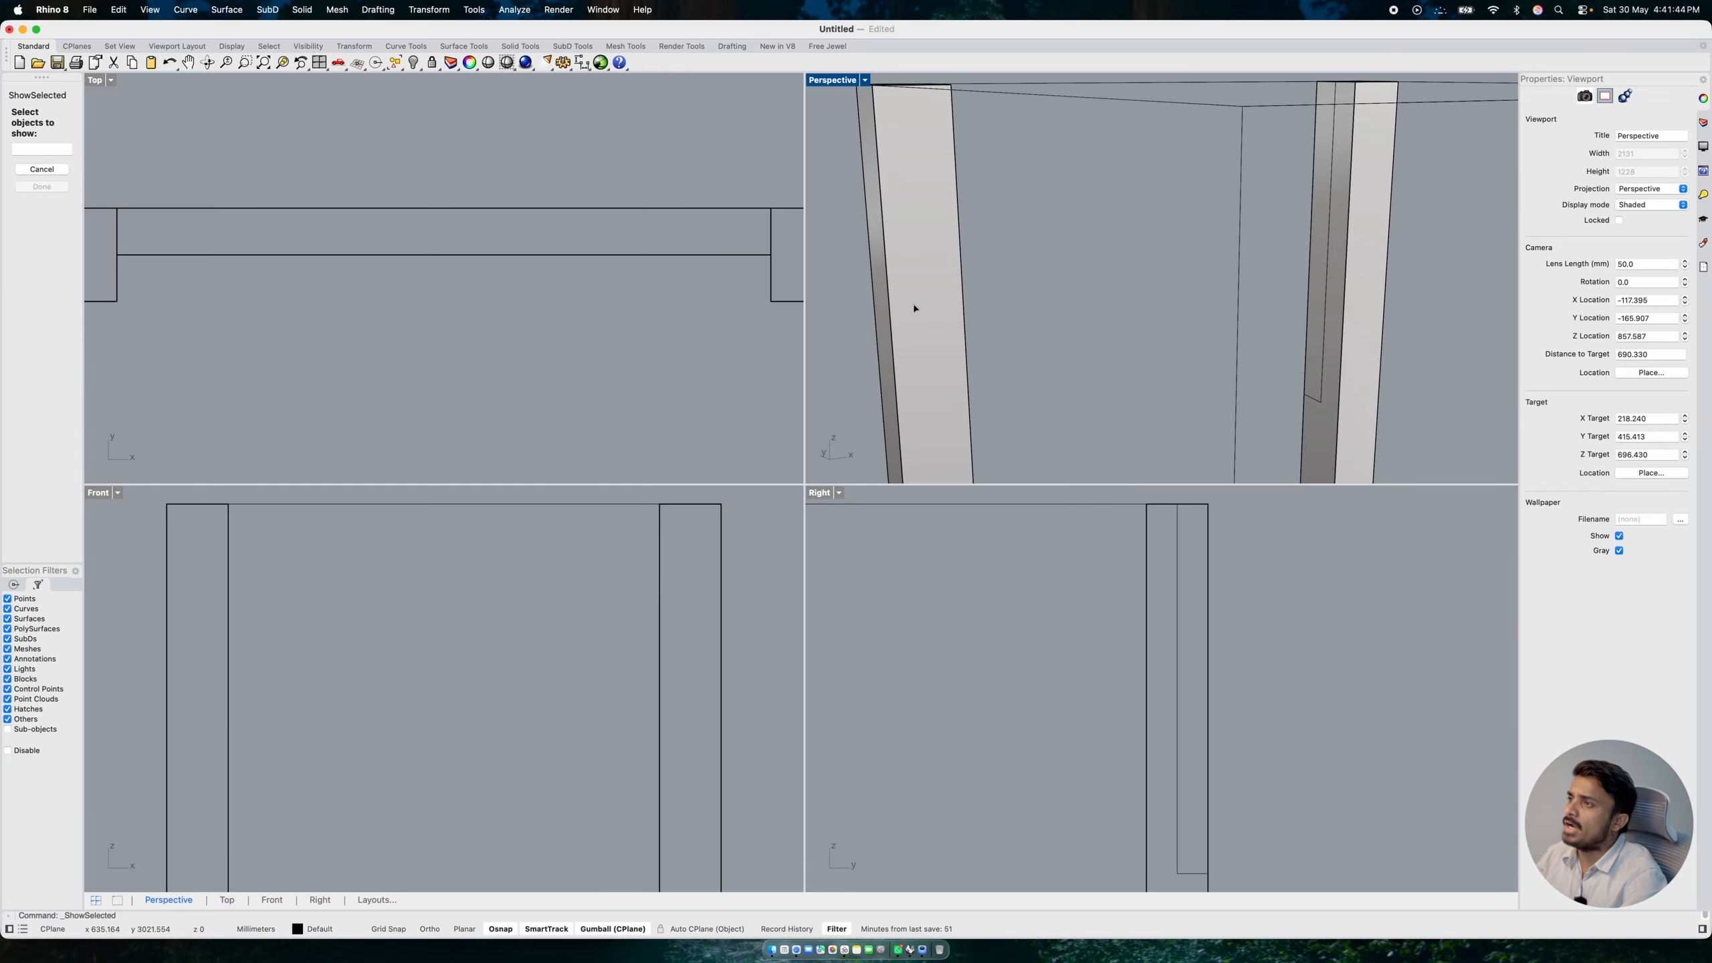
scroll(915, 309, down, 15)
click(1164, 332)
key(Return)
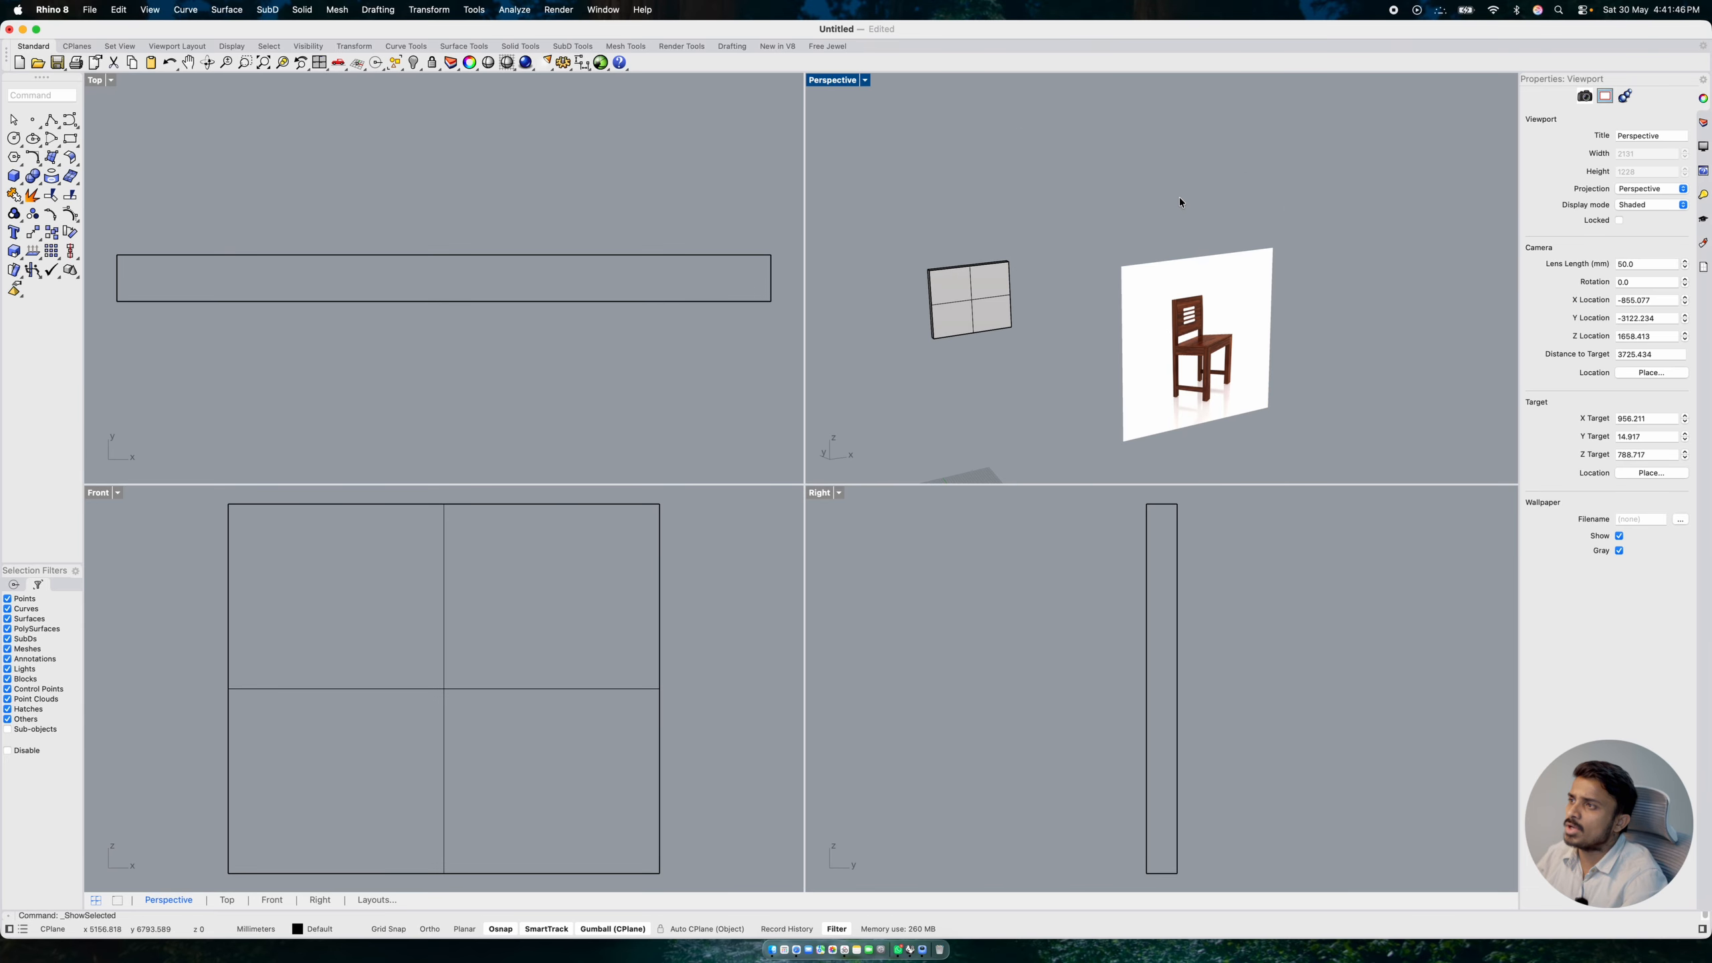
scroll(1179, 201, up, 10)
scroll(1219, 229, down, 5)
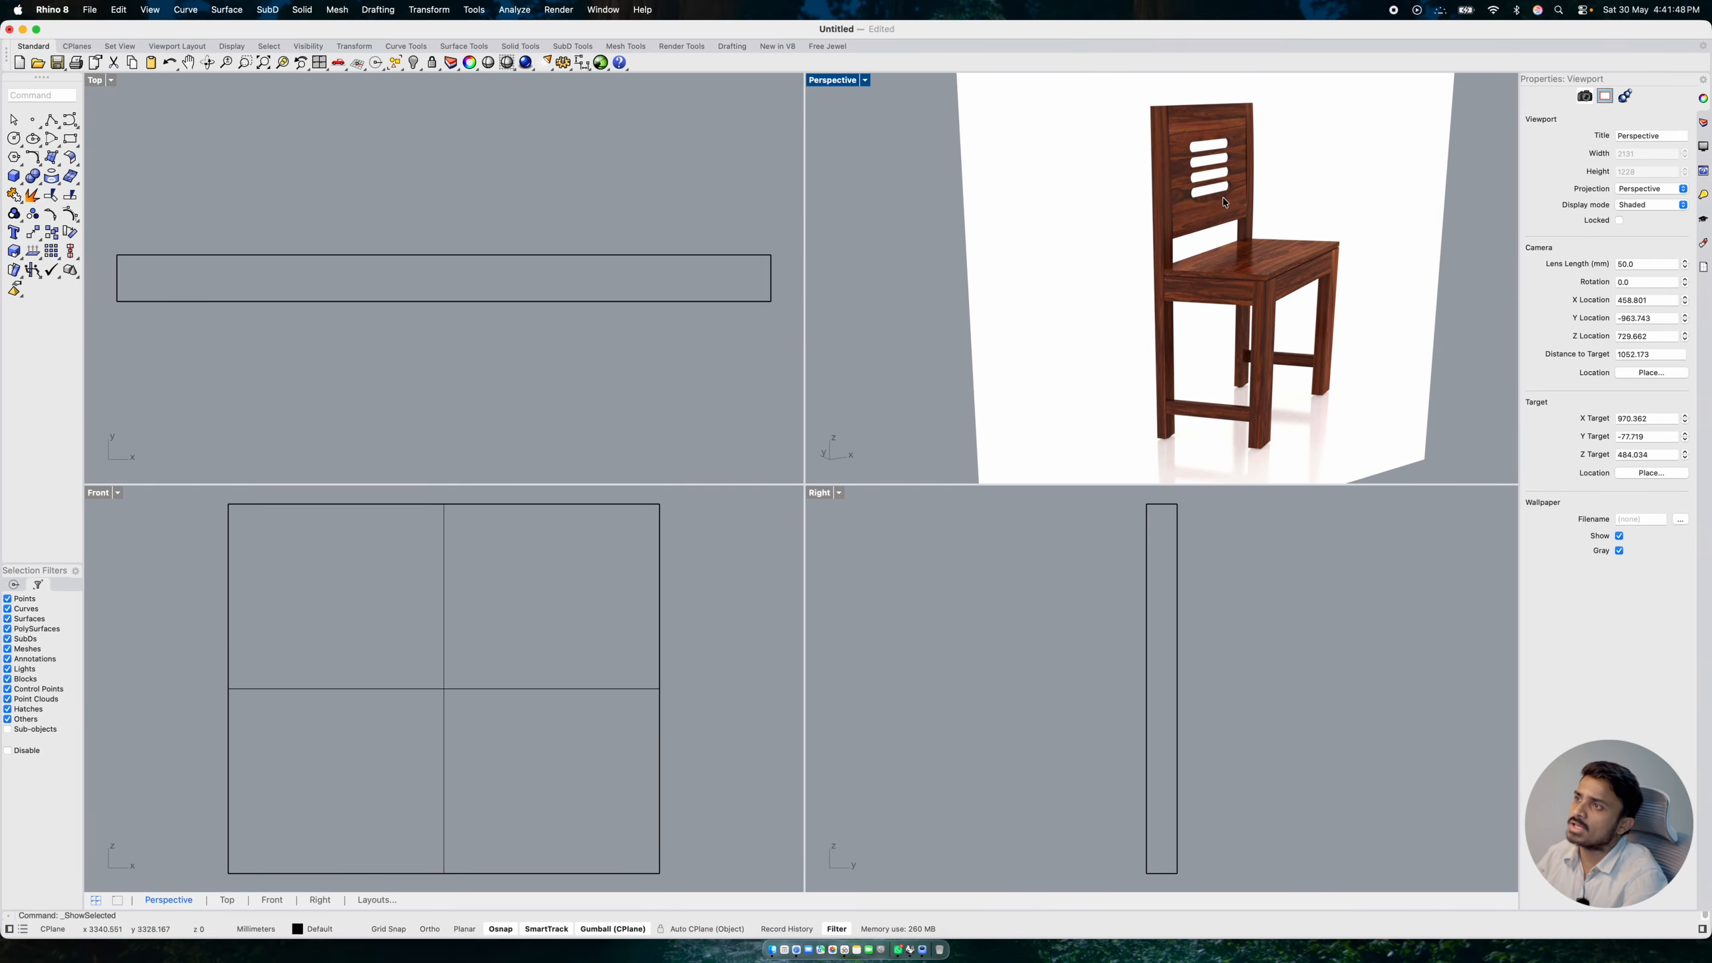
scroll(1078, 360, down, 6)
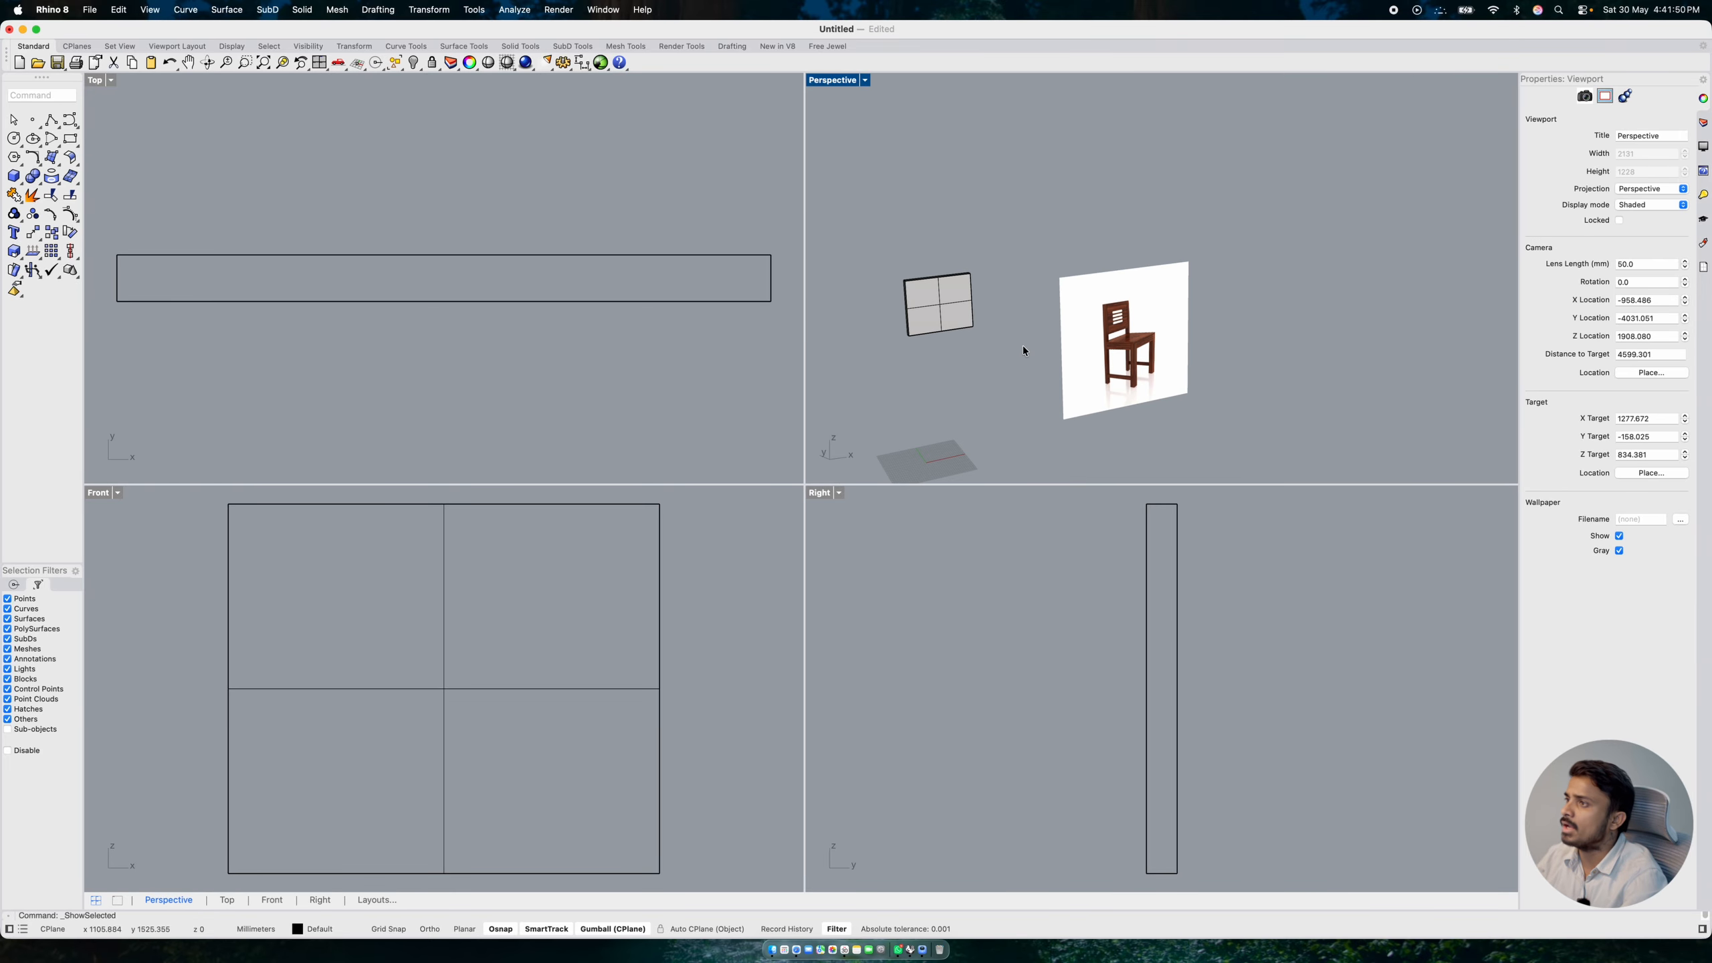
scroll(892, 308, up, 6)
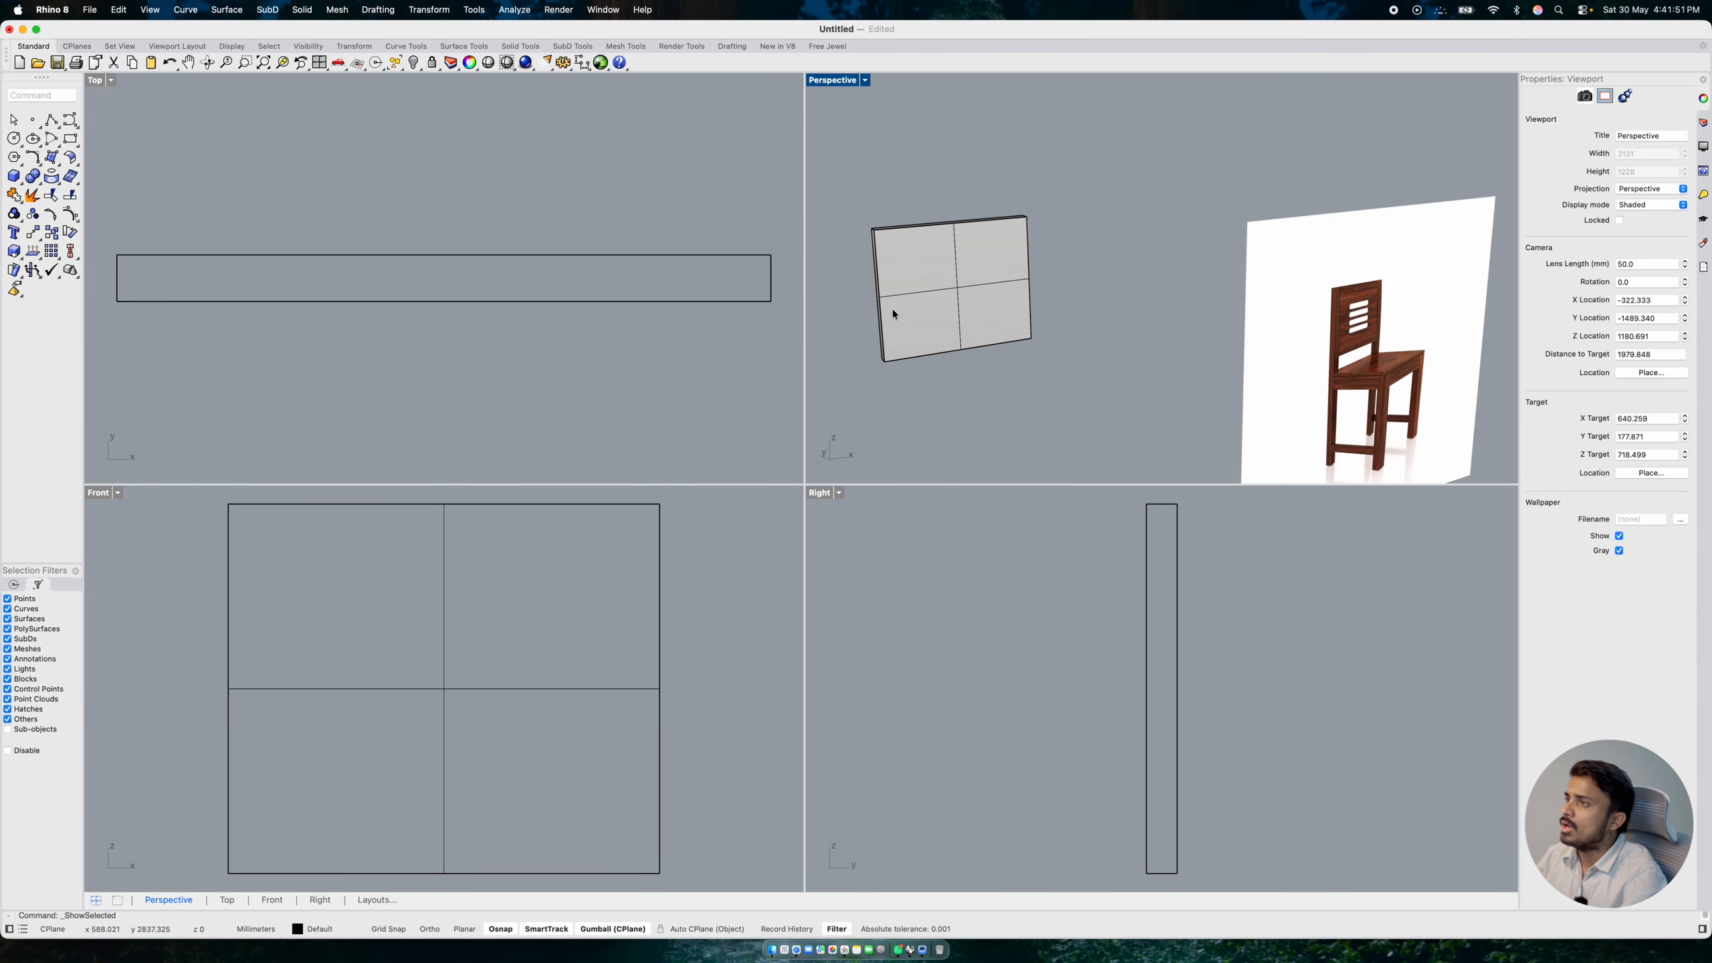
- Draw a rectangle in the Front view from the panel's top-edge midpoint to its upper right corner, with width -30 mm, and select it
click(70, 139)
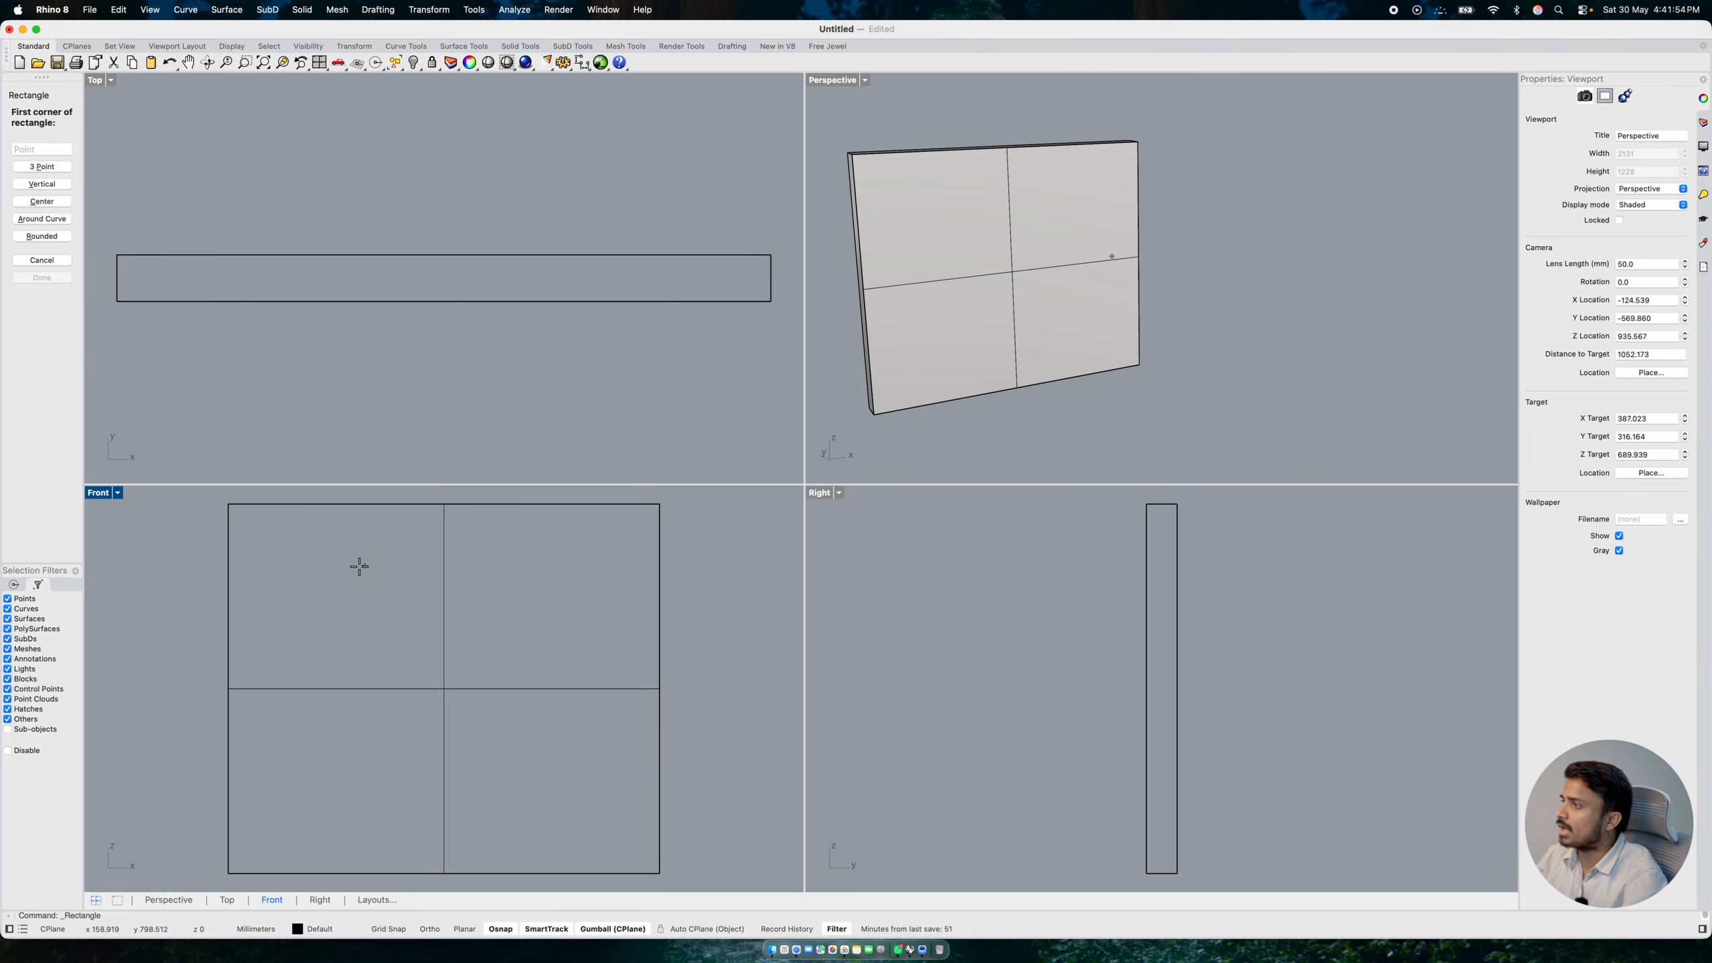
right_drag(426, 542, 419, 562)
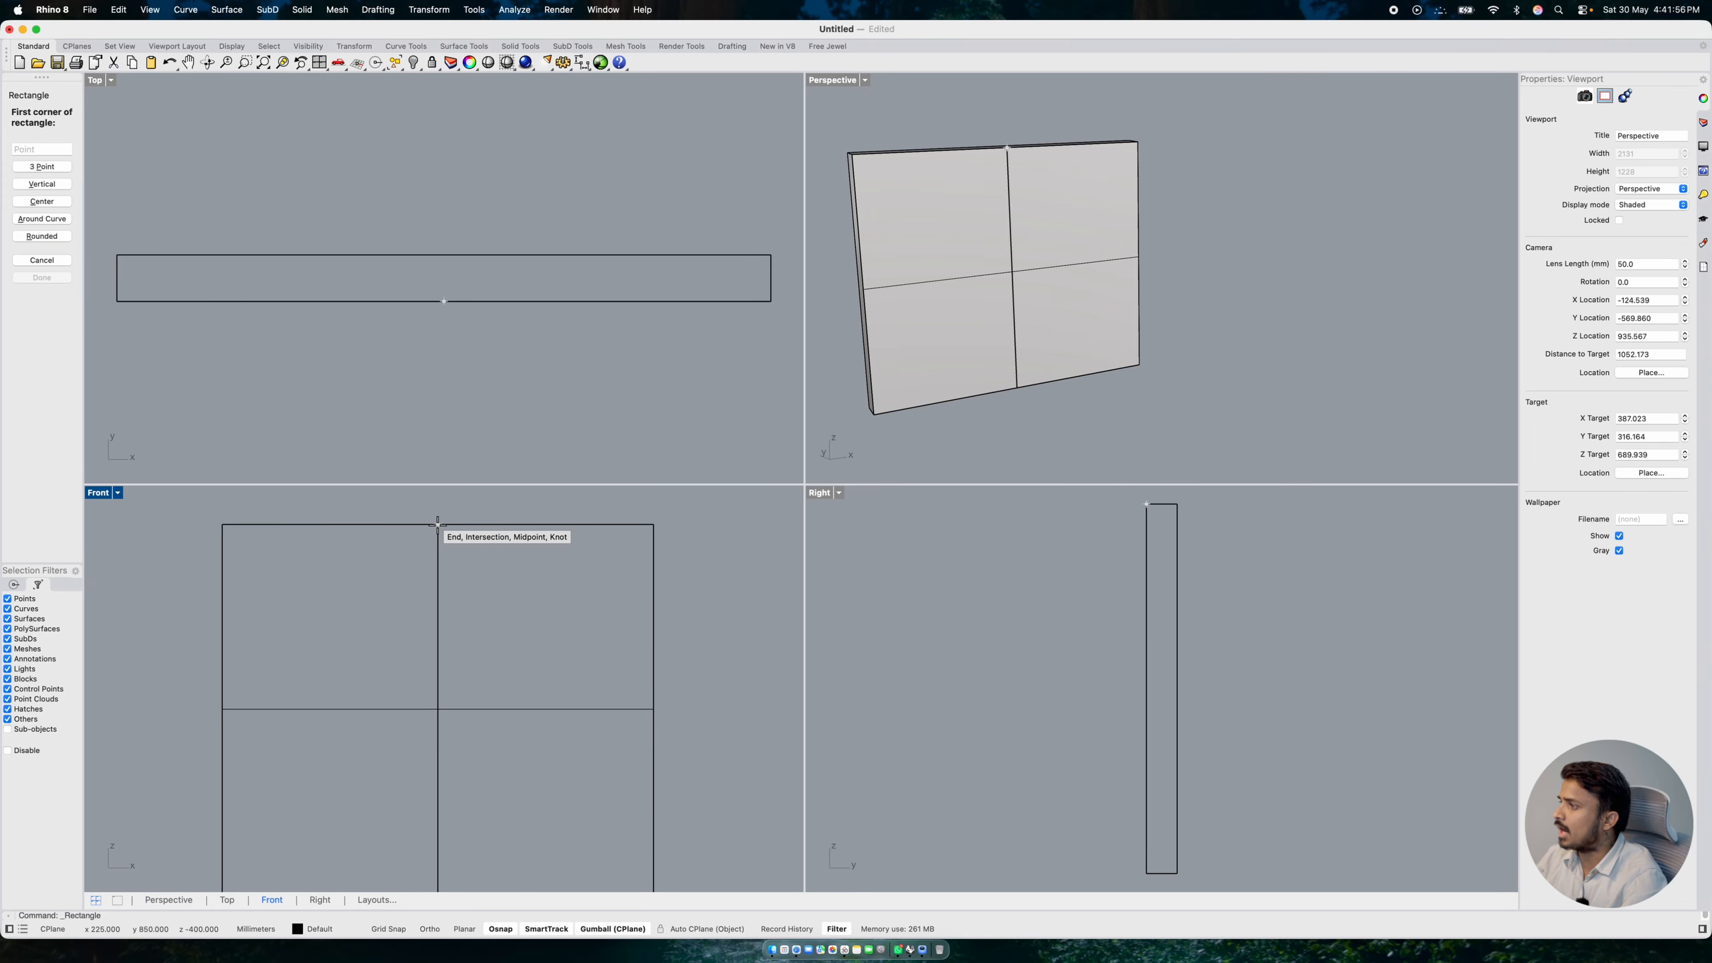
click(437, 524)
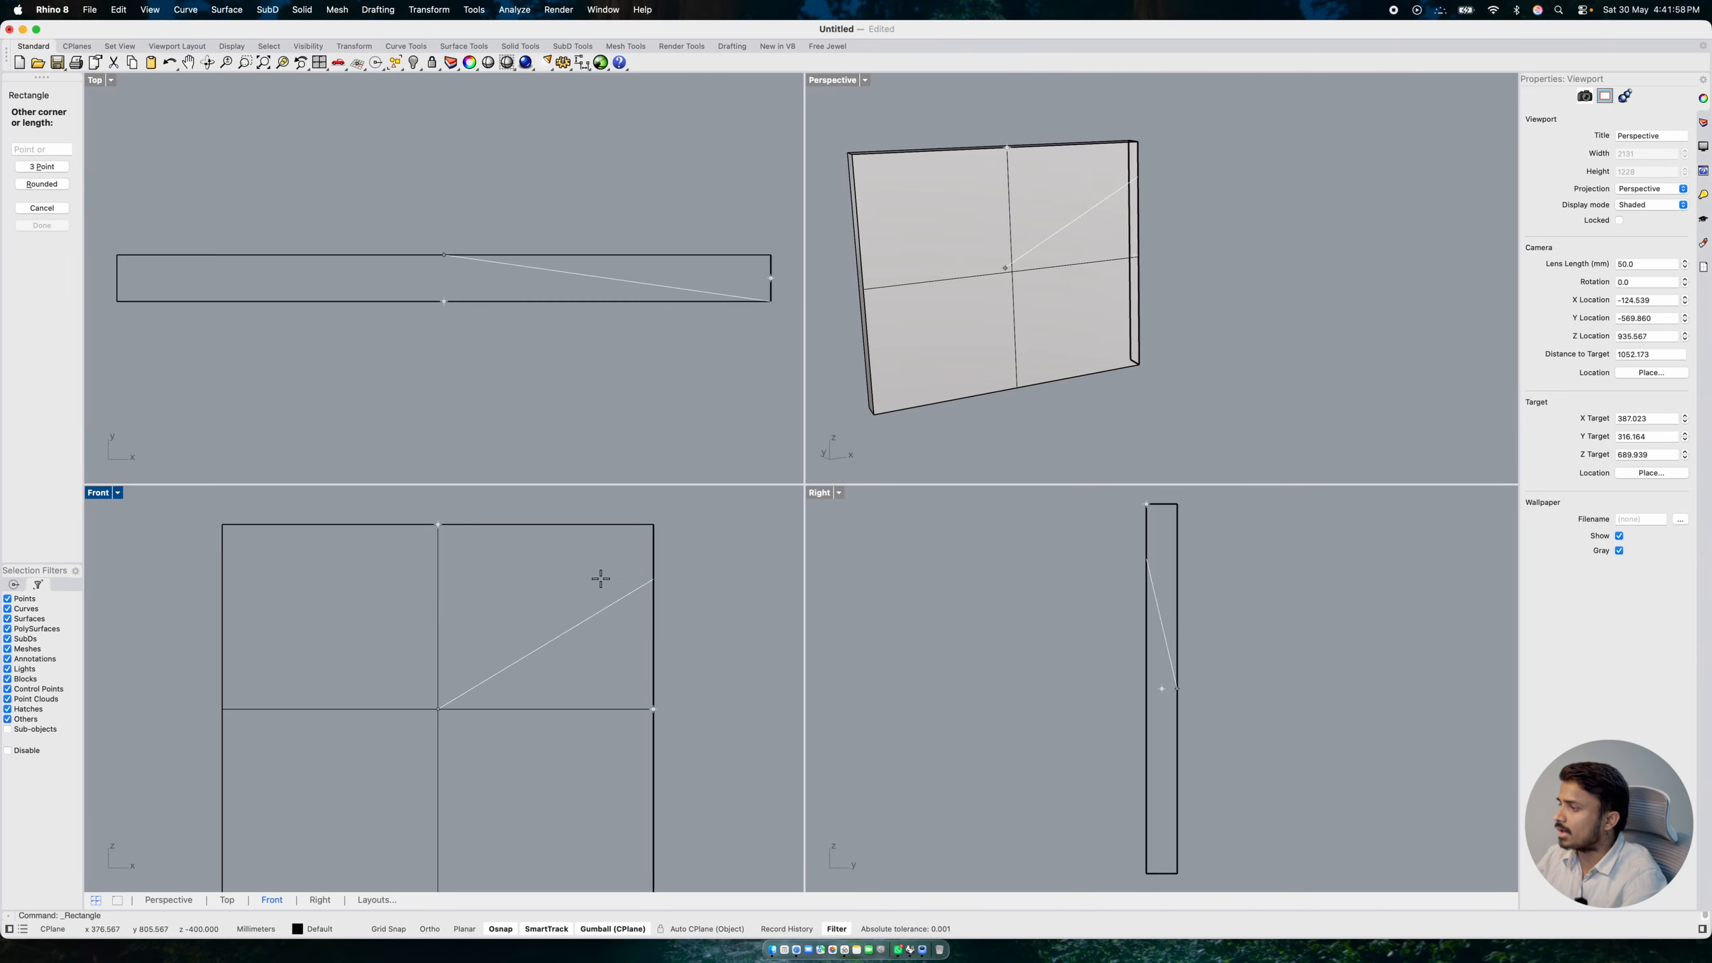
click(653, 523)
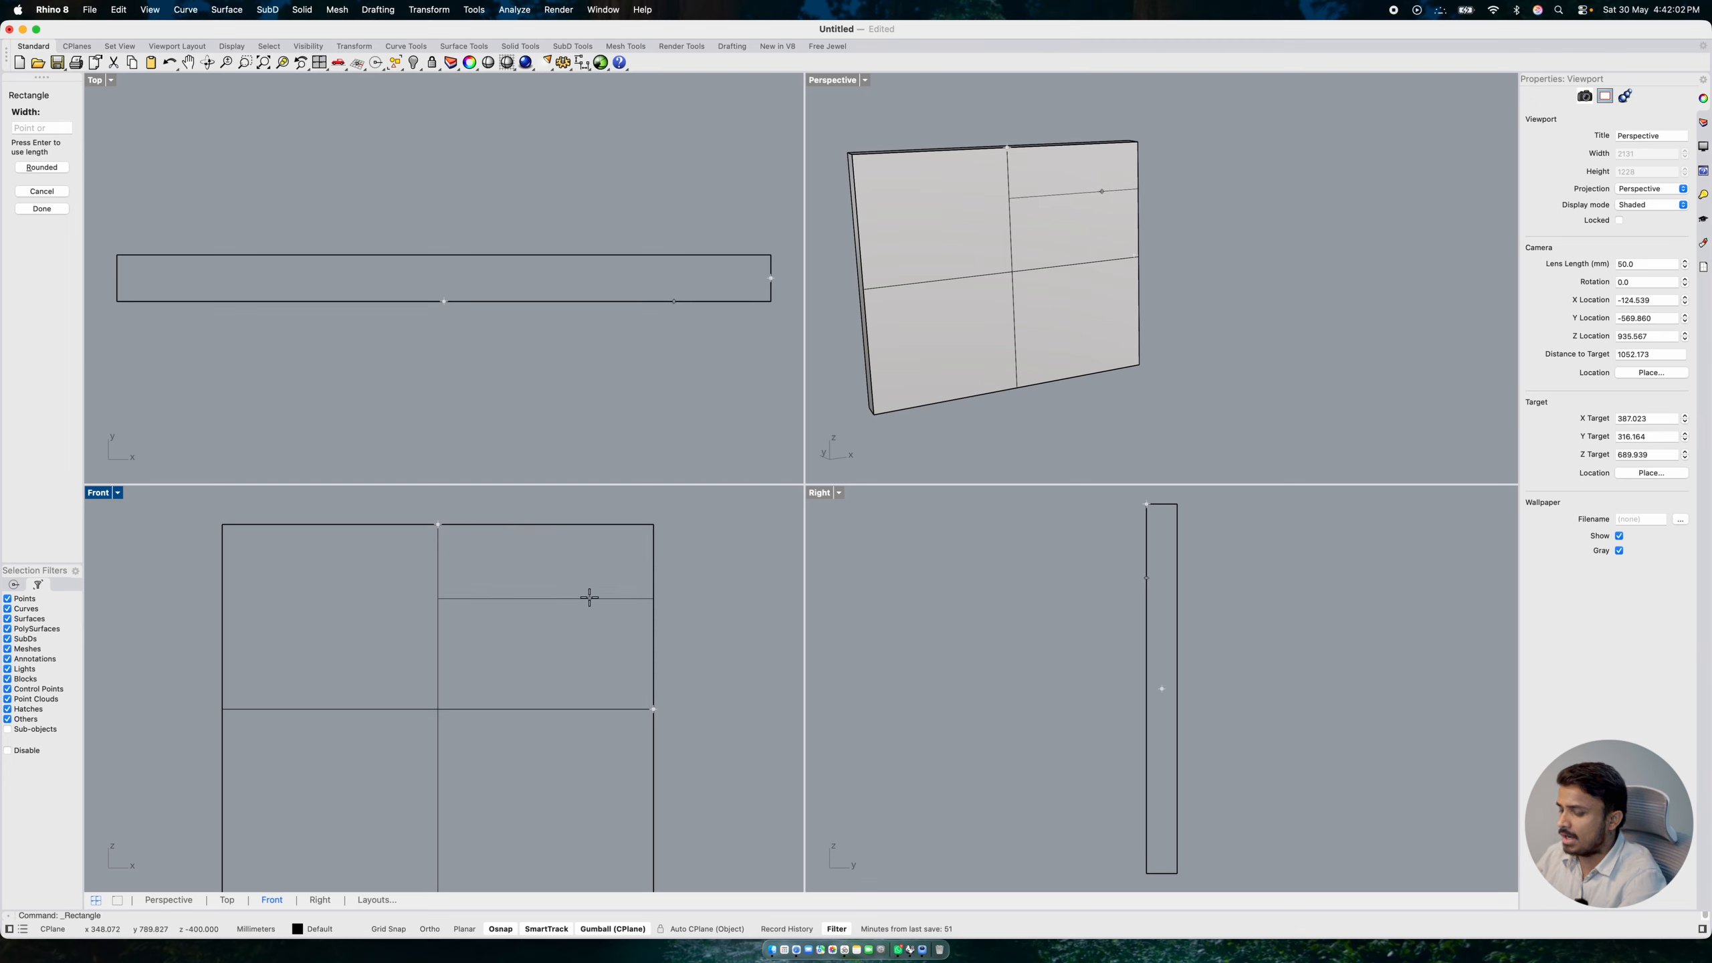
text(-50)
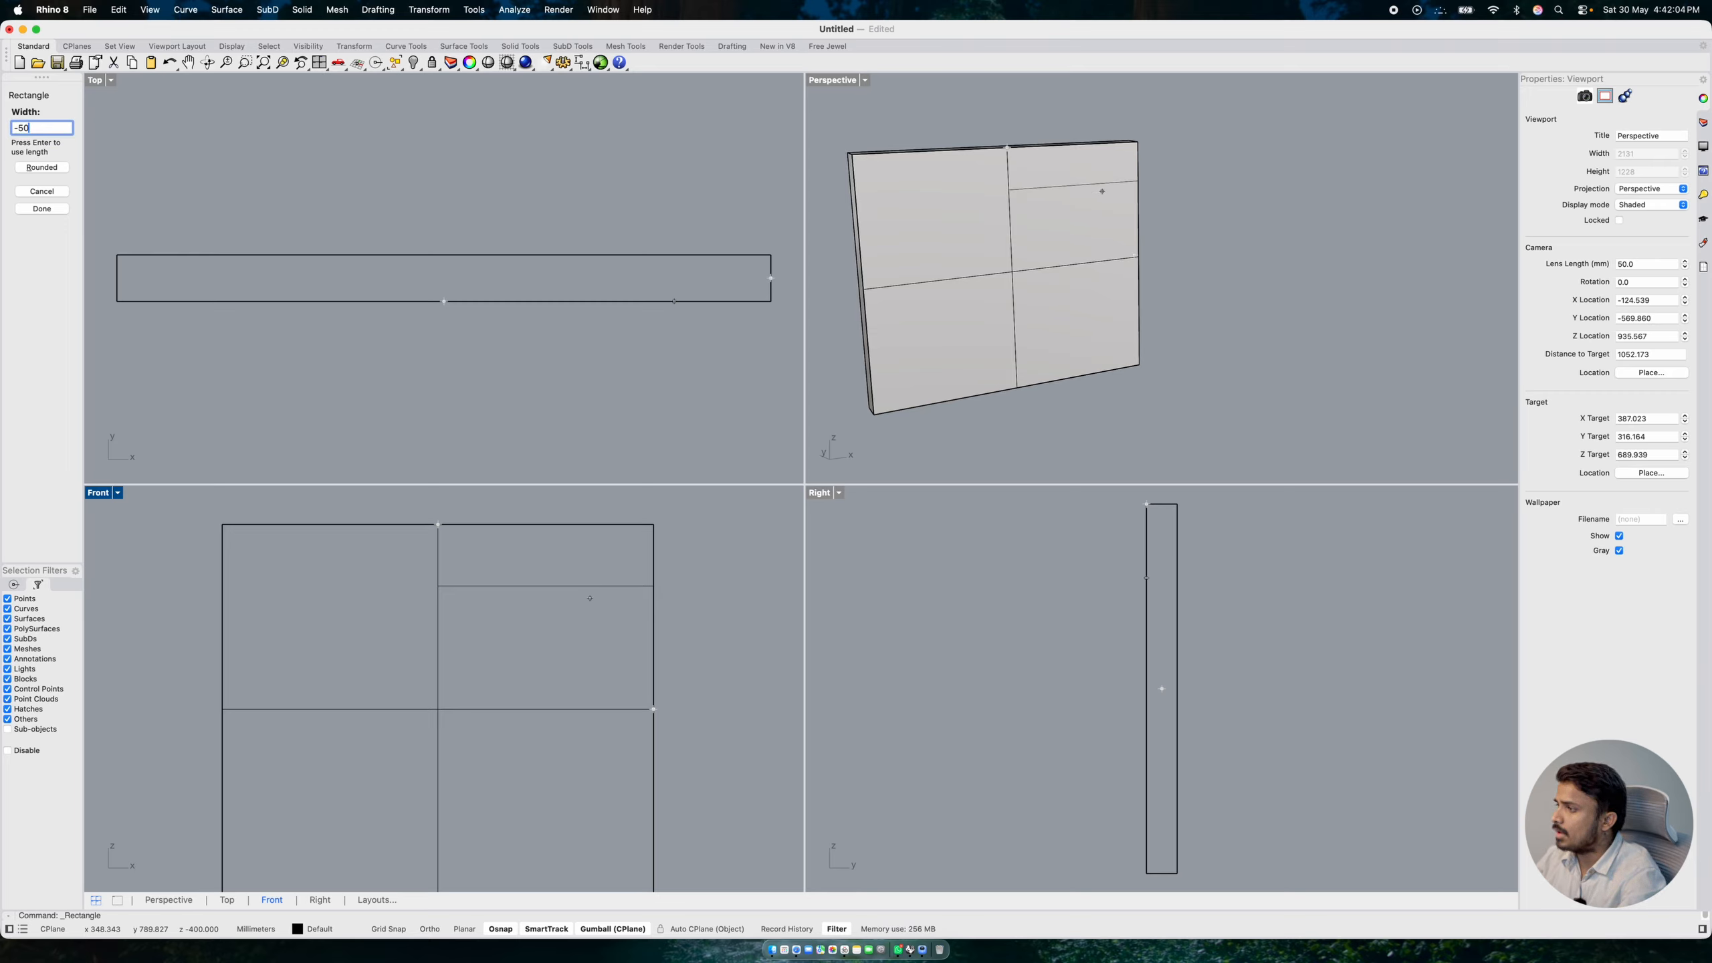
key(BackSpace)
key(BackSpace)
key(BackSpace)
text(30)
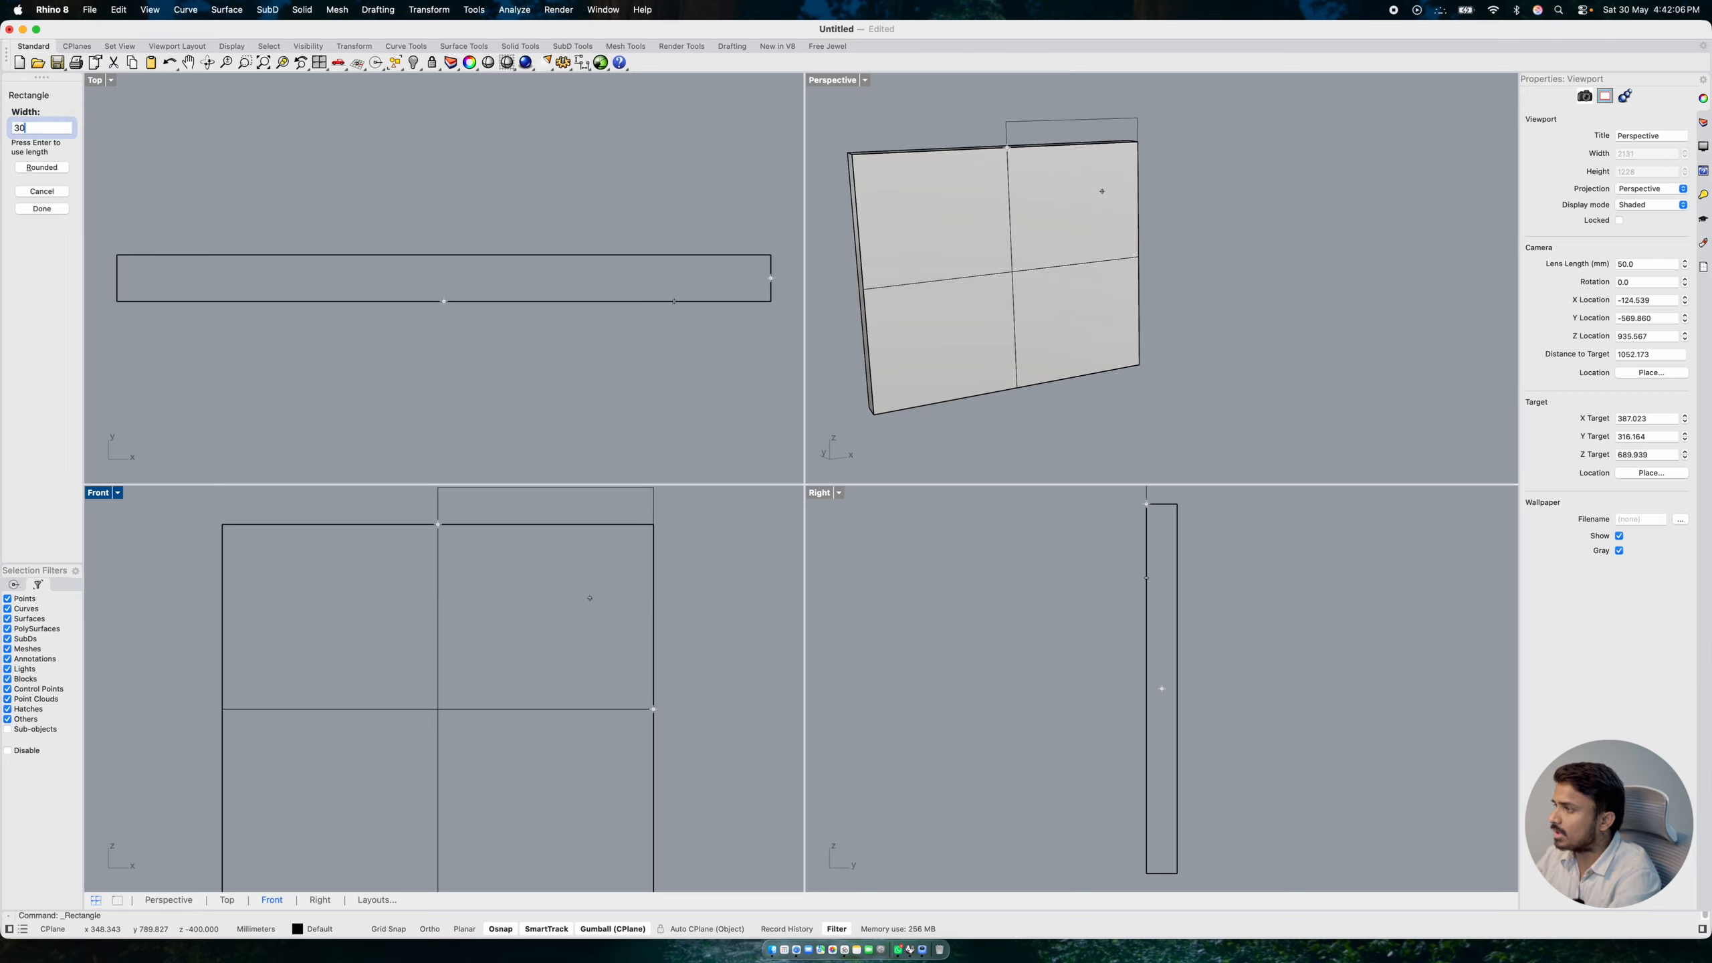
key(BackSpace)
key(BackSpace)
text(-30)
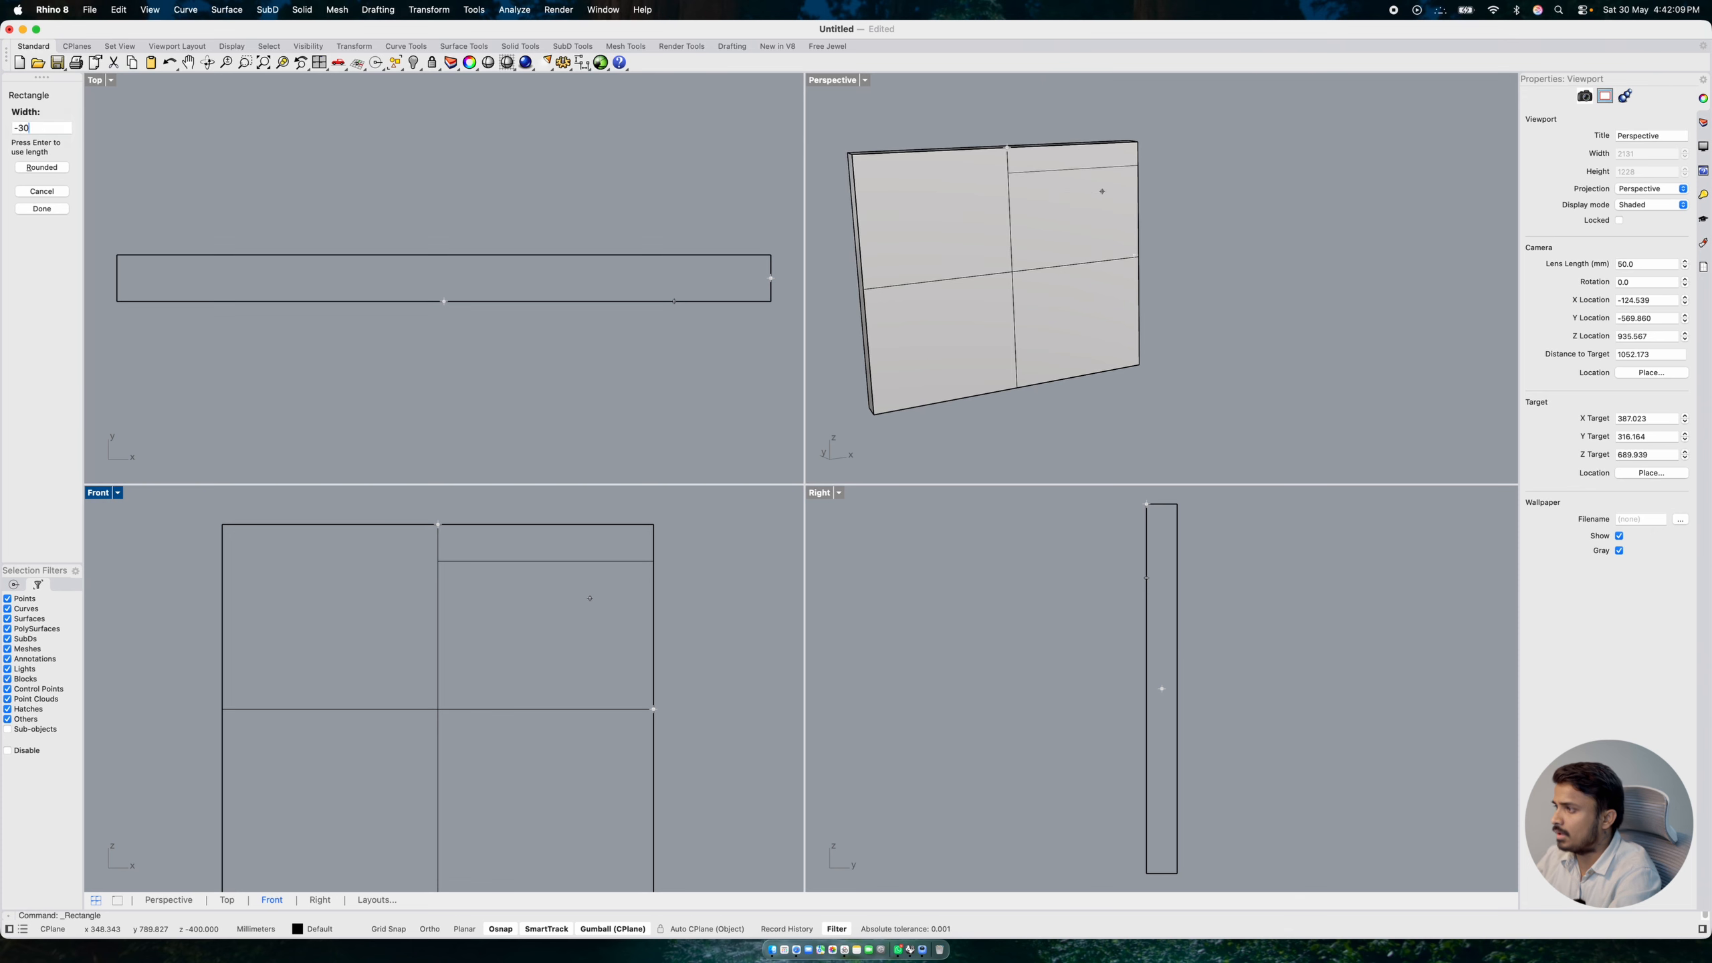
key(Return)
click(592, 559)
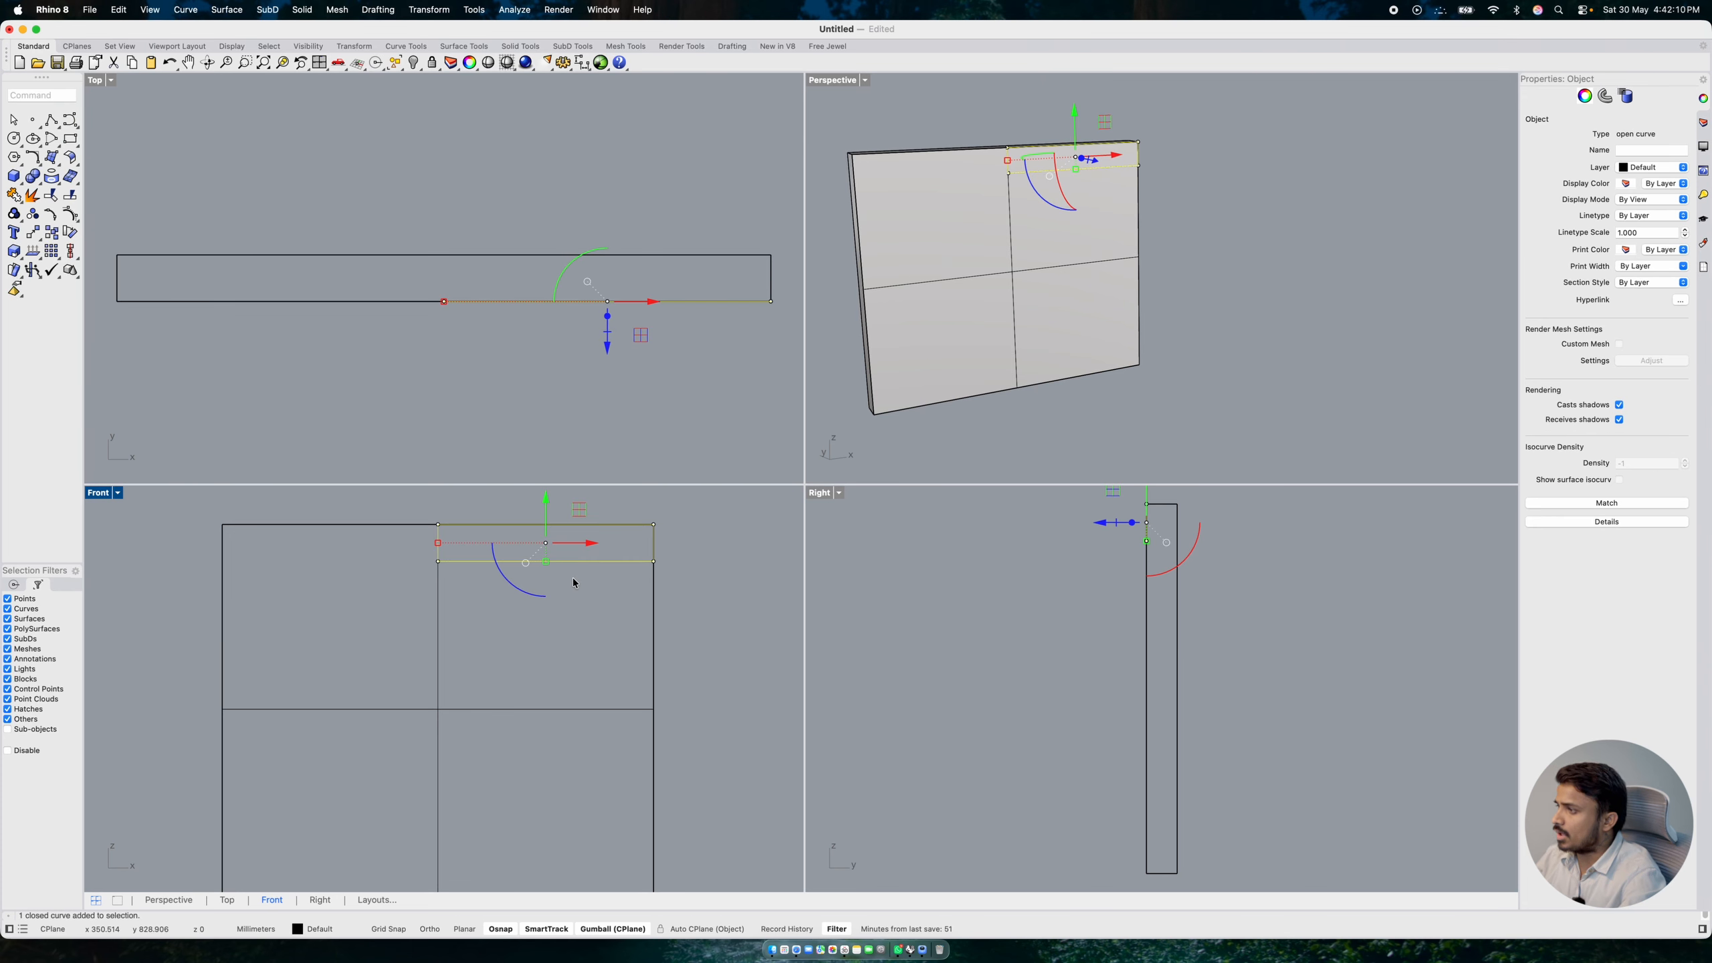
click(604, 543)
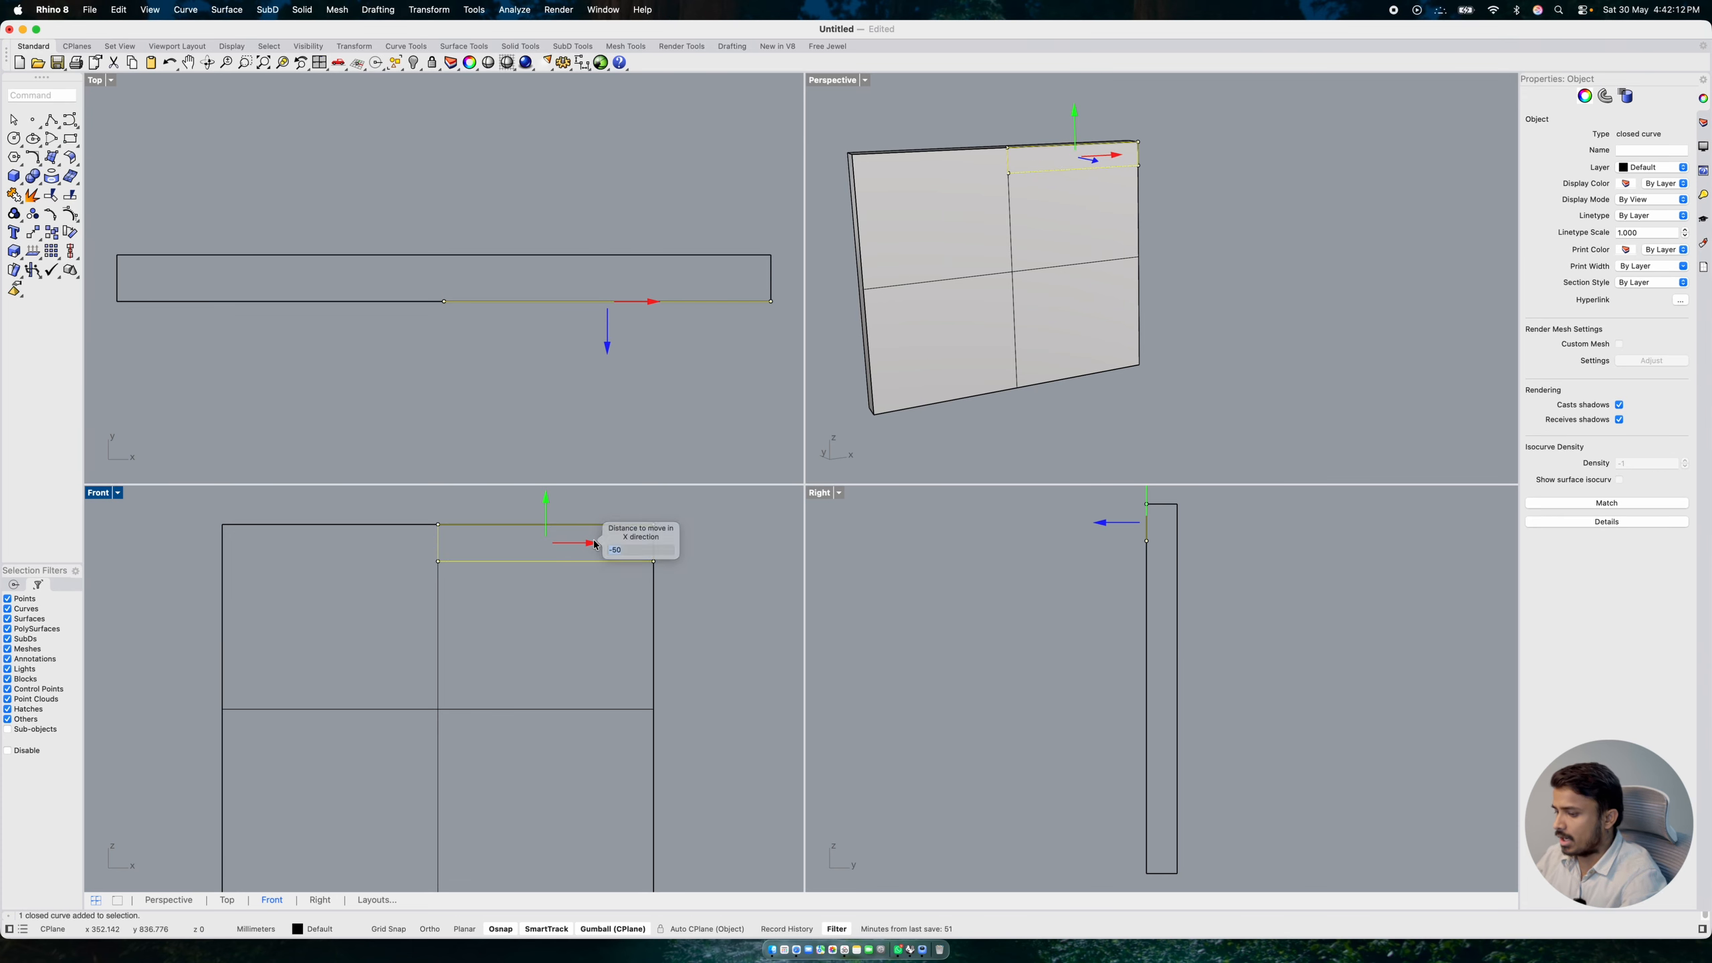
text(-)
key(Escape)
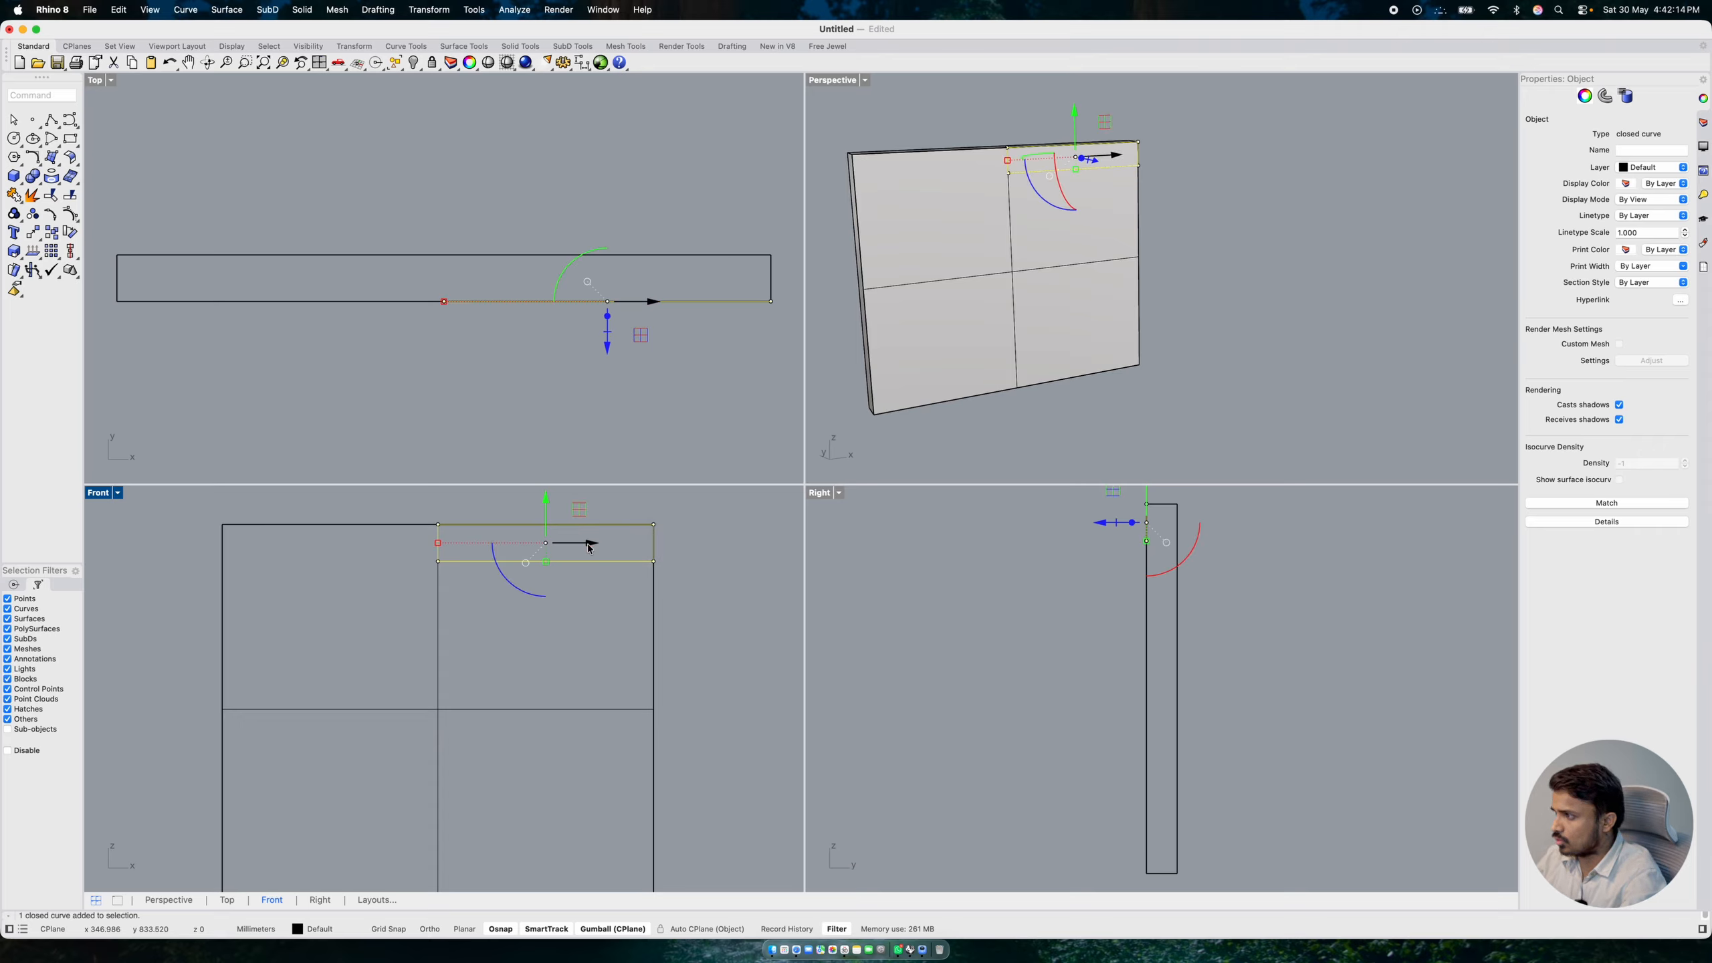
- Move the rectangle from its top-edge midpoint to the panel's top-edge midpoint, centring it on the vertical line
text(move)
key(Return)
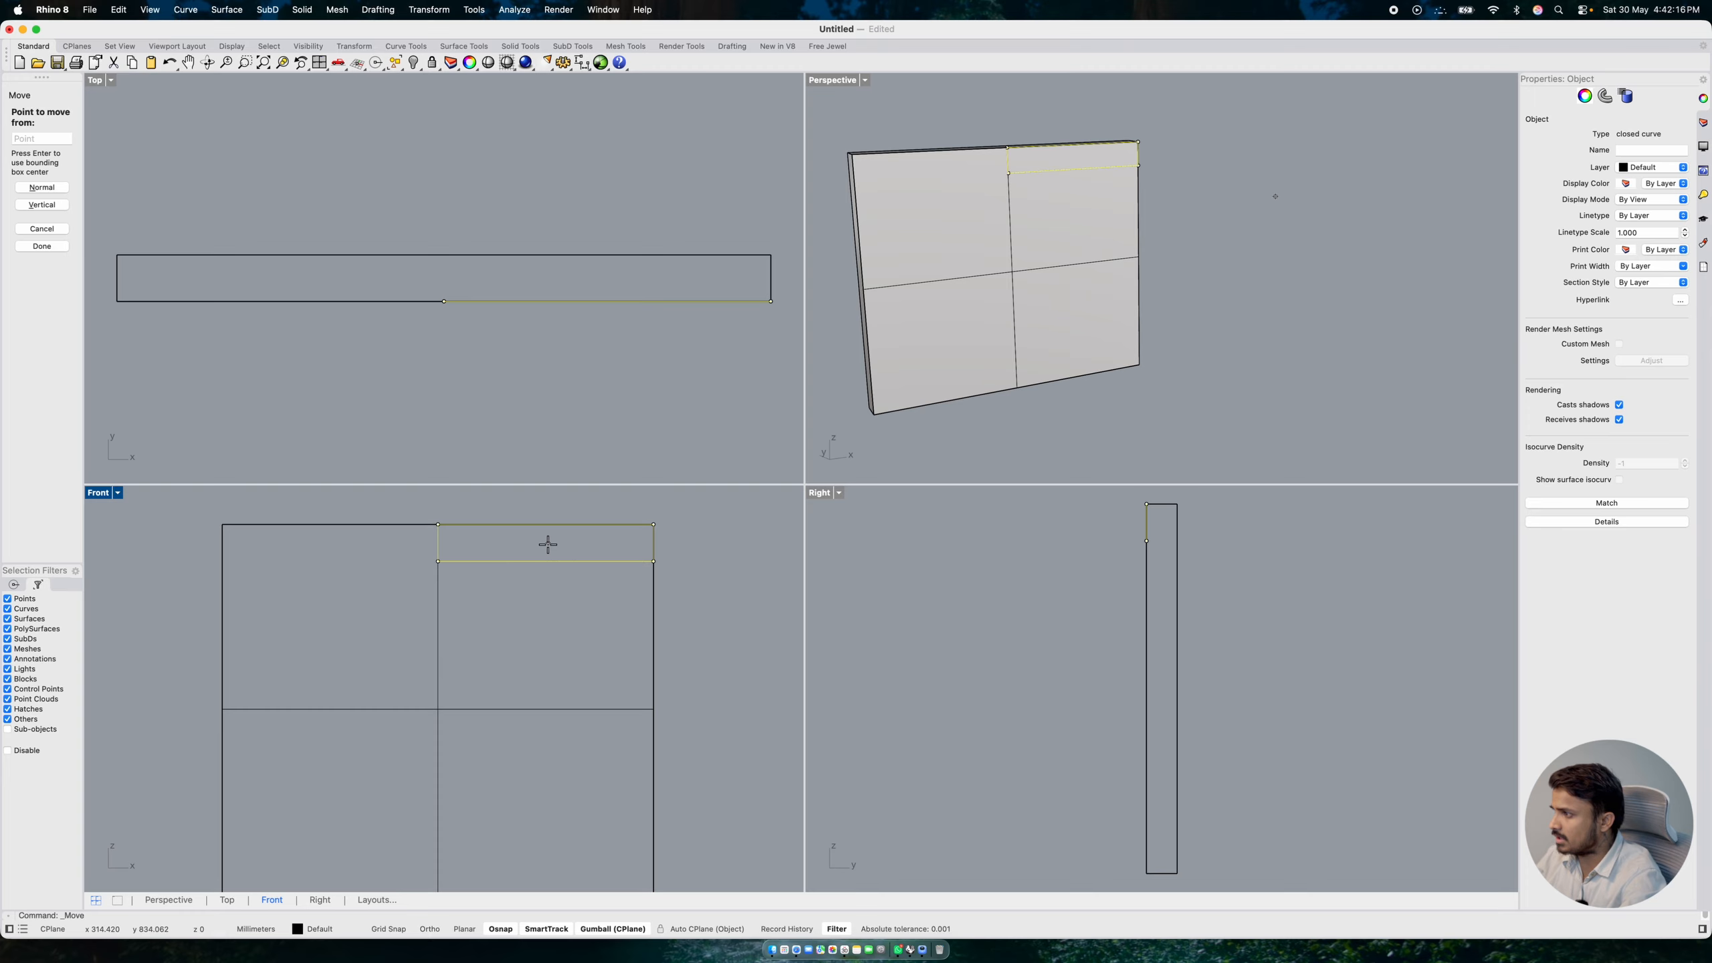
click(545, 524)
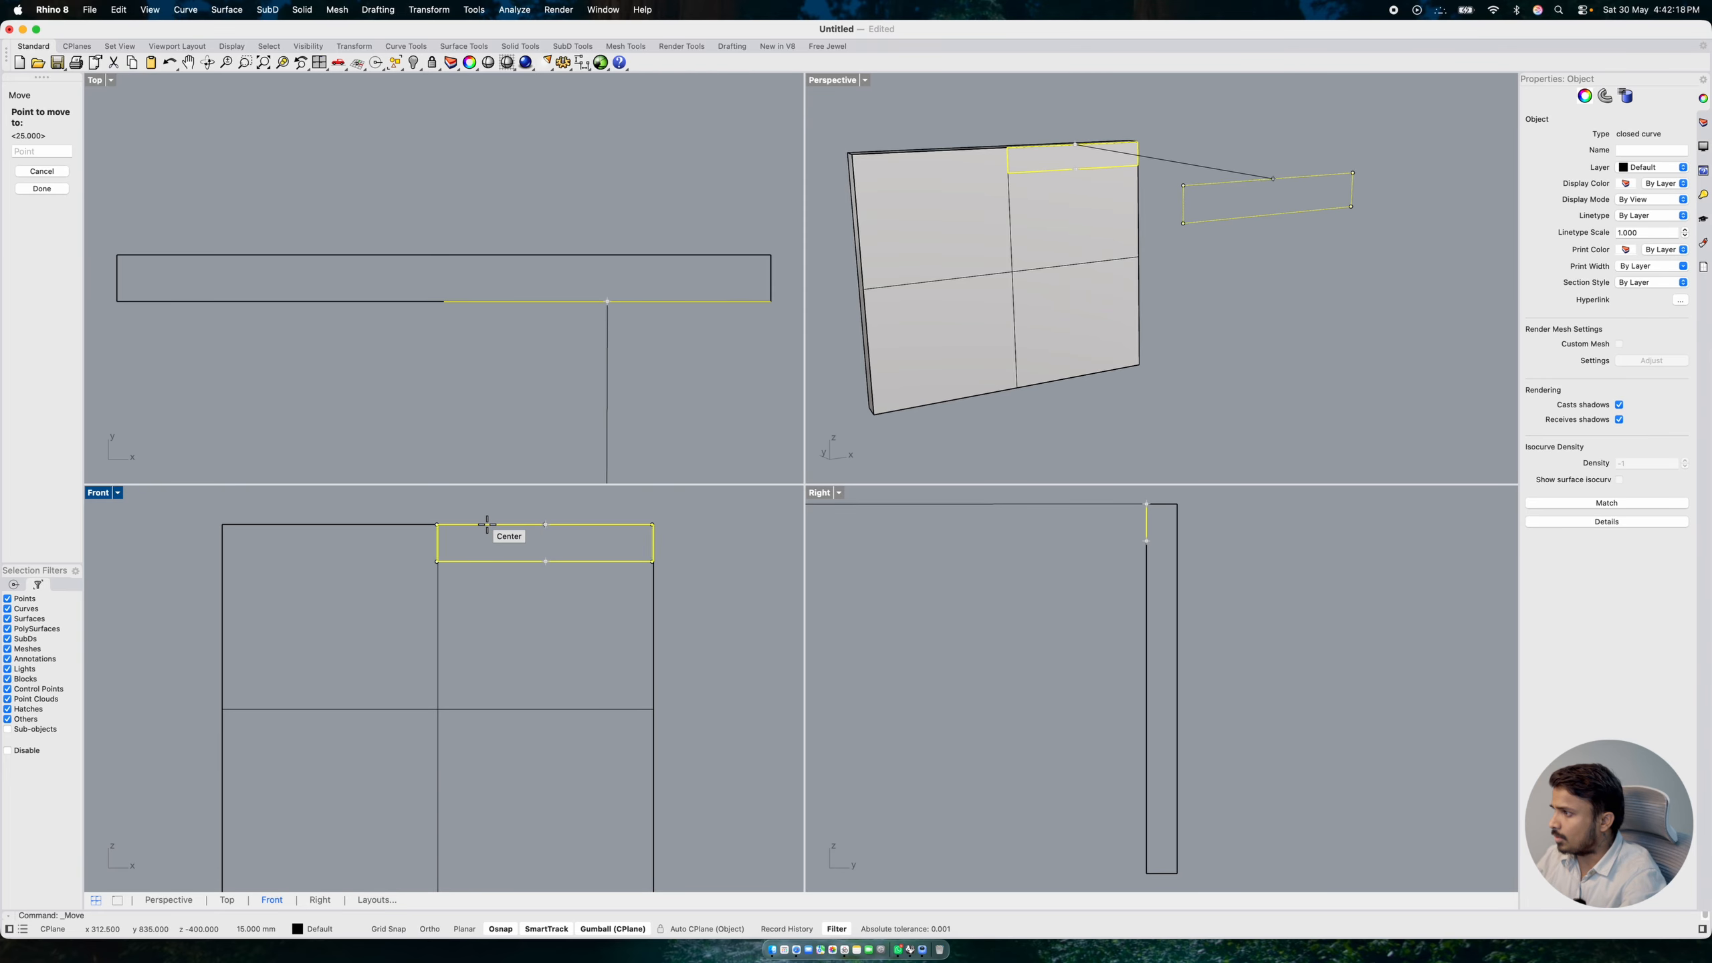
click(438, 524)
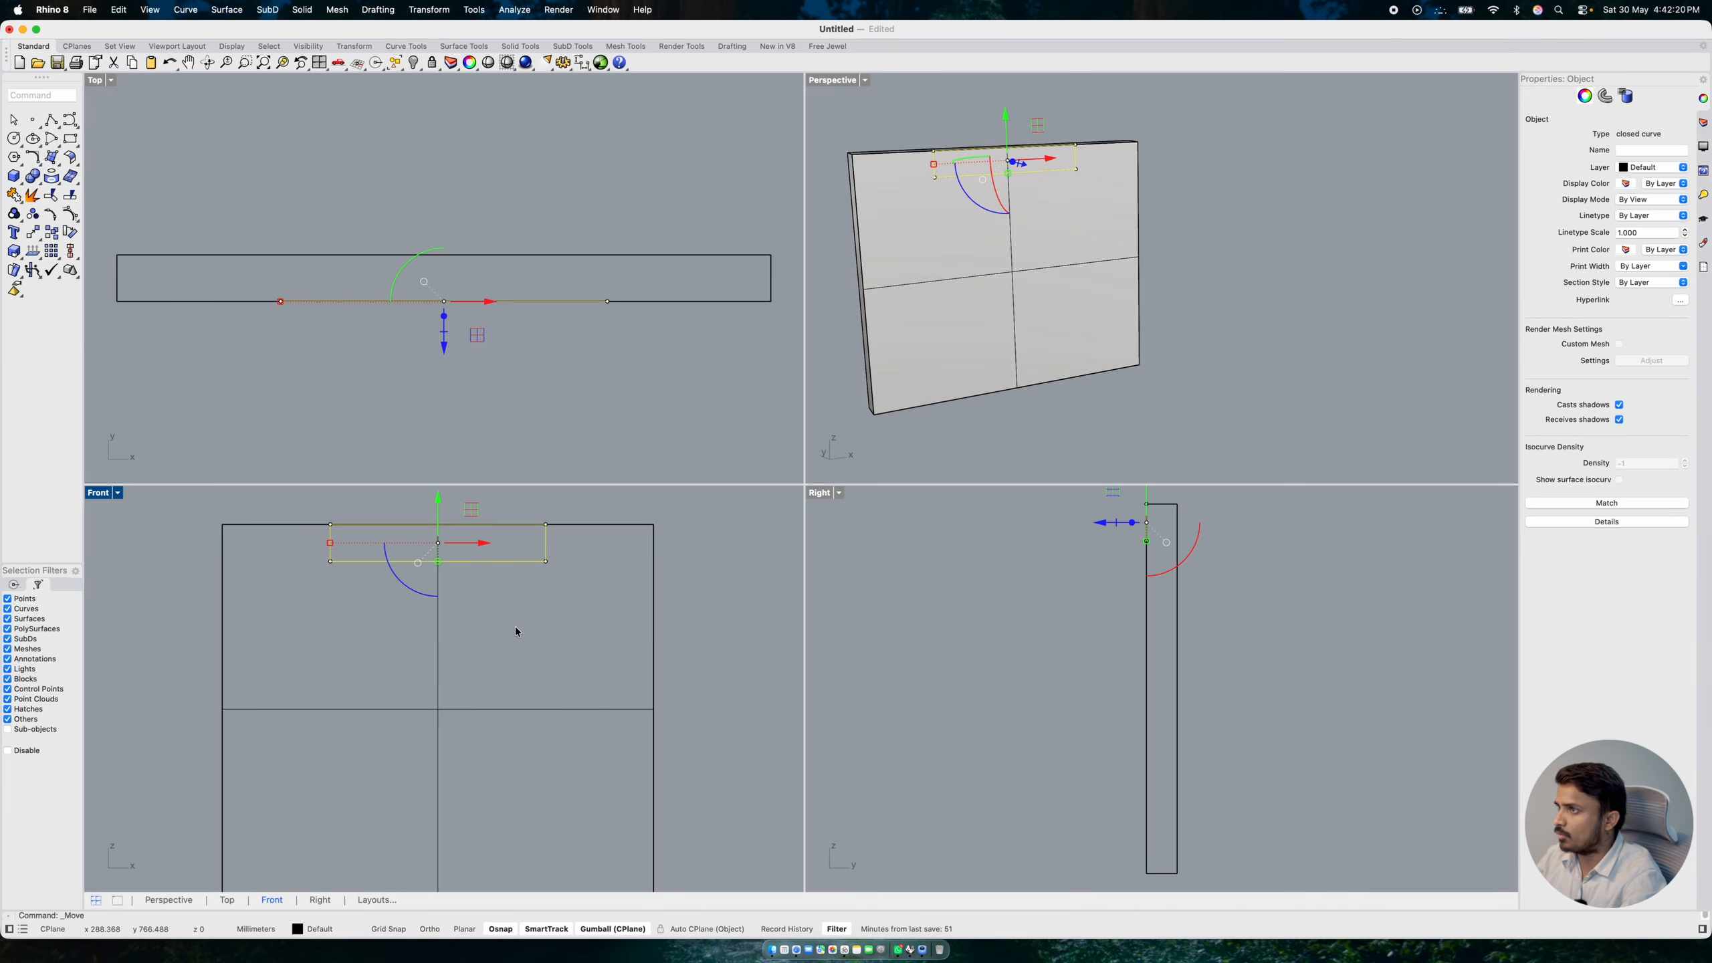
- Mirror a copy of the top rectangle about the panel's horizontal centre line onto the bottom edge
scroll(518, 597, down, 3)
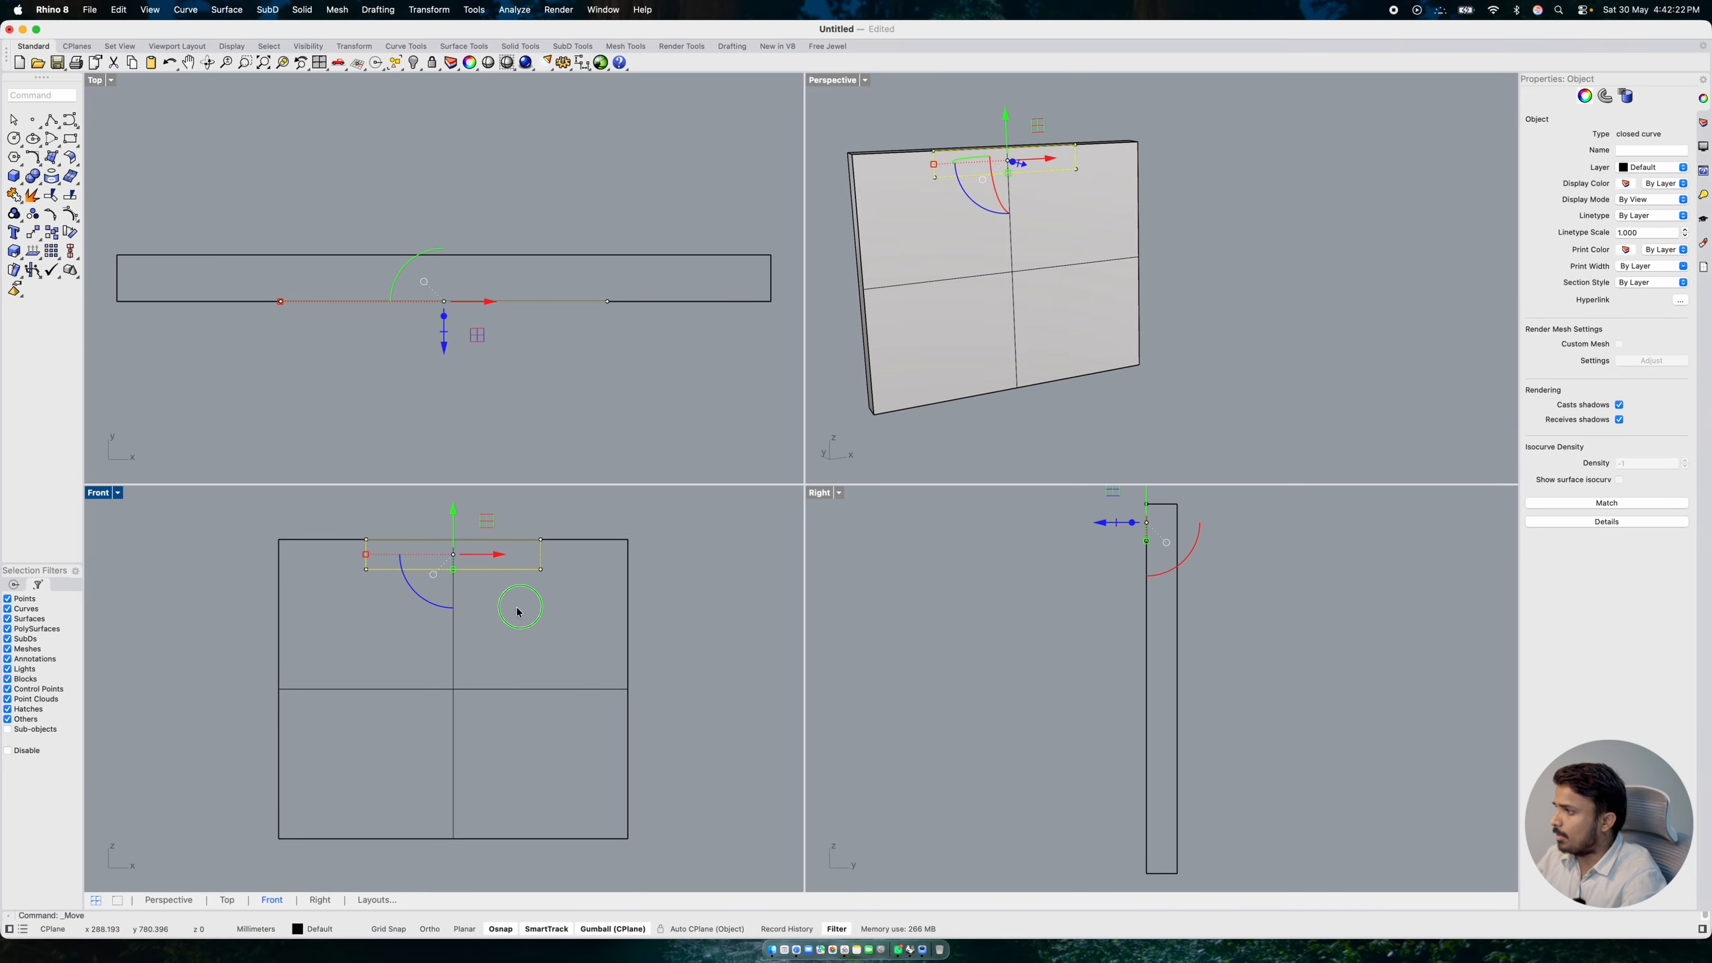
text(mirror)
key(Return)
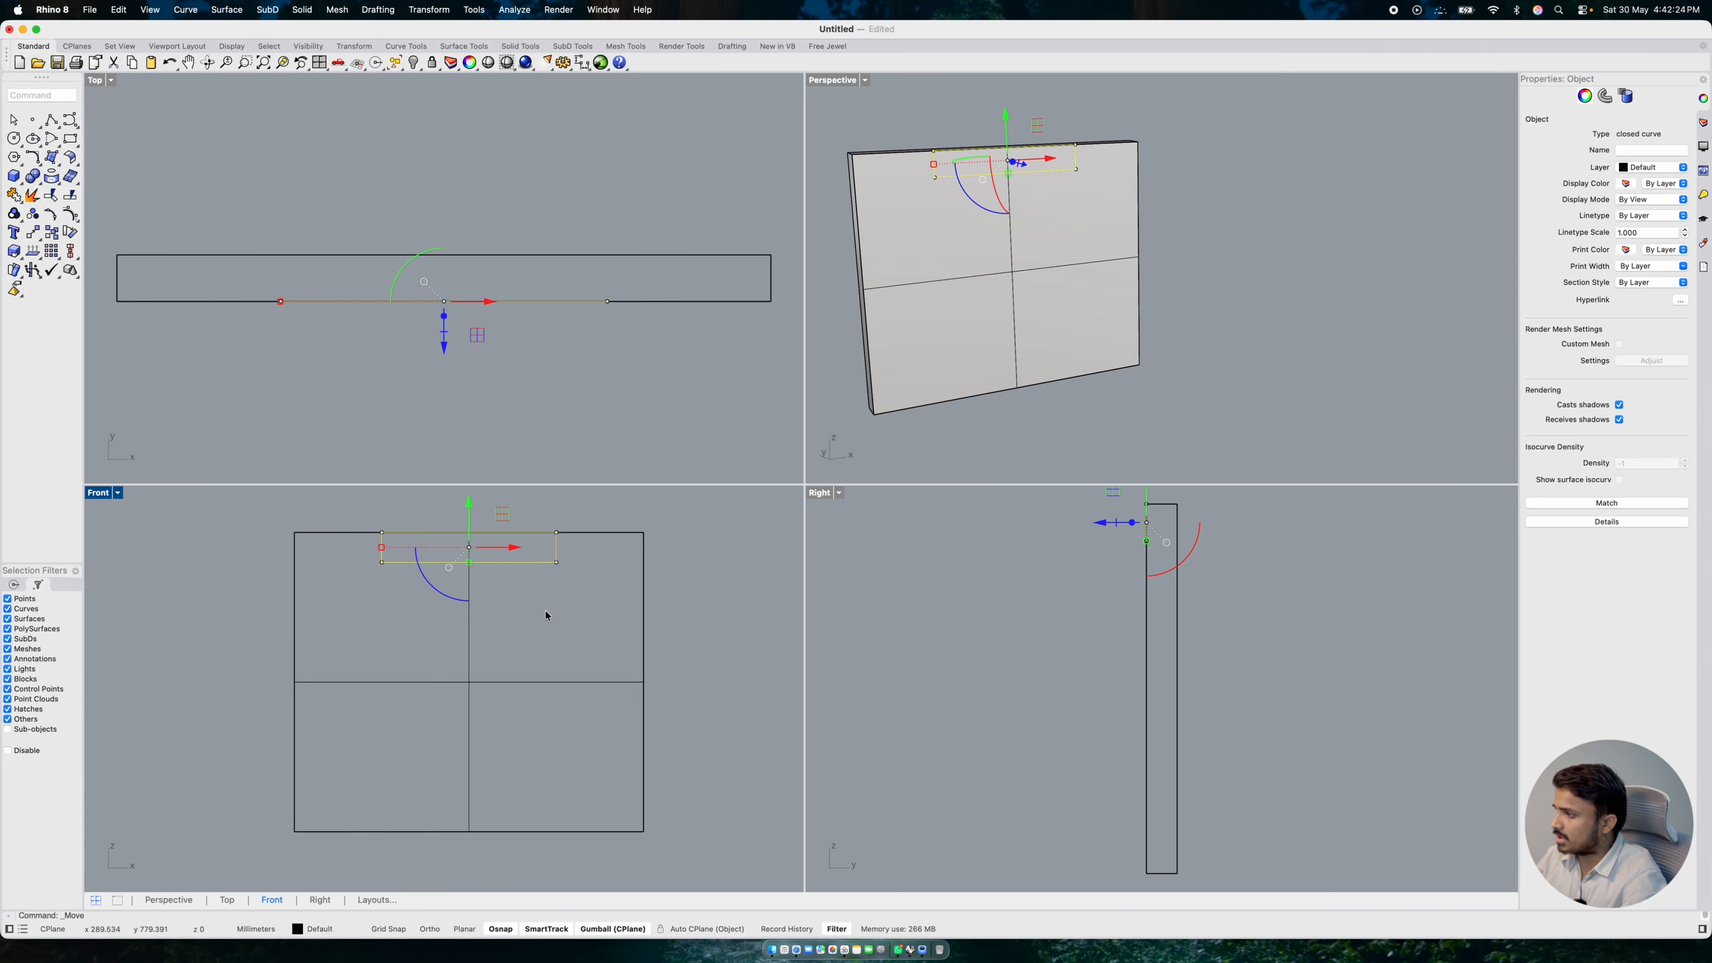
click(644, 681)
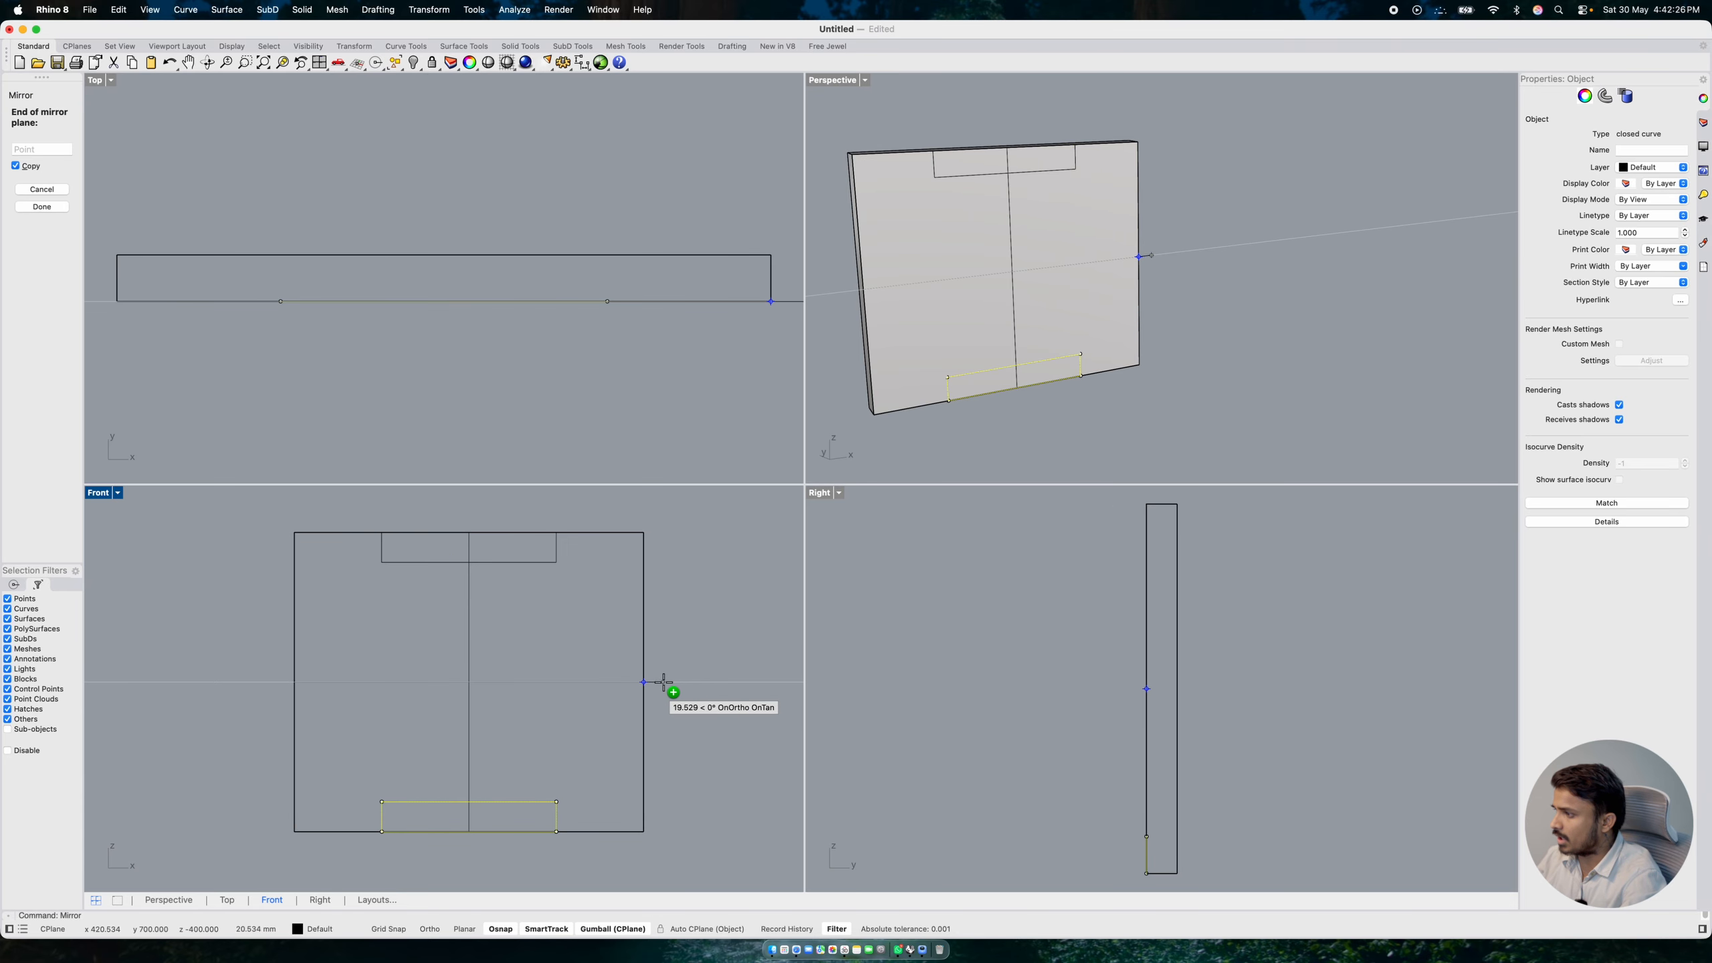
click(658, 685)
- Try moving the bottom rectangle 30 mm upward in the Y direction and undo the move
shift+click(535, 801)
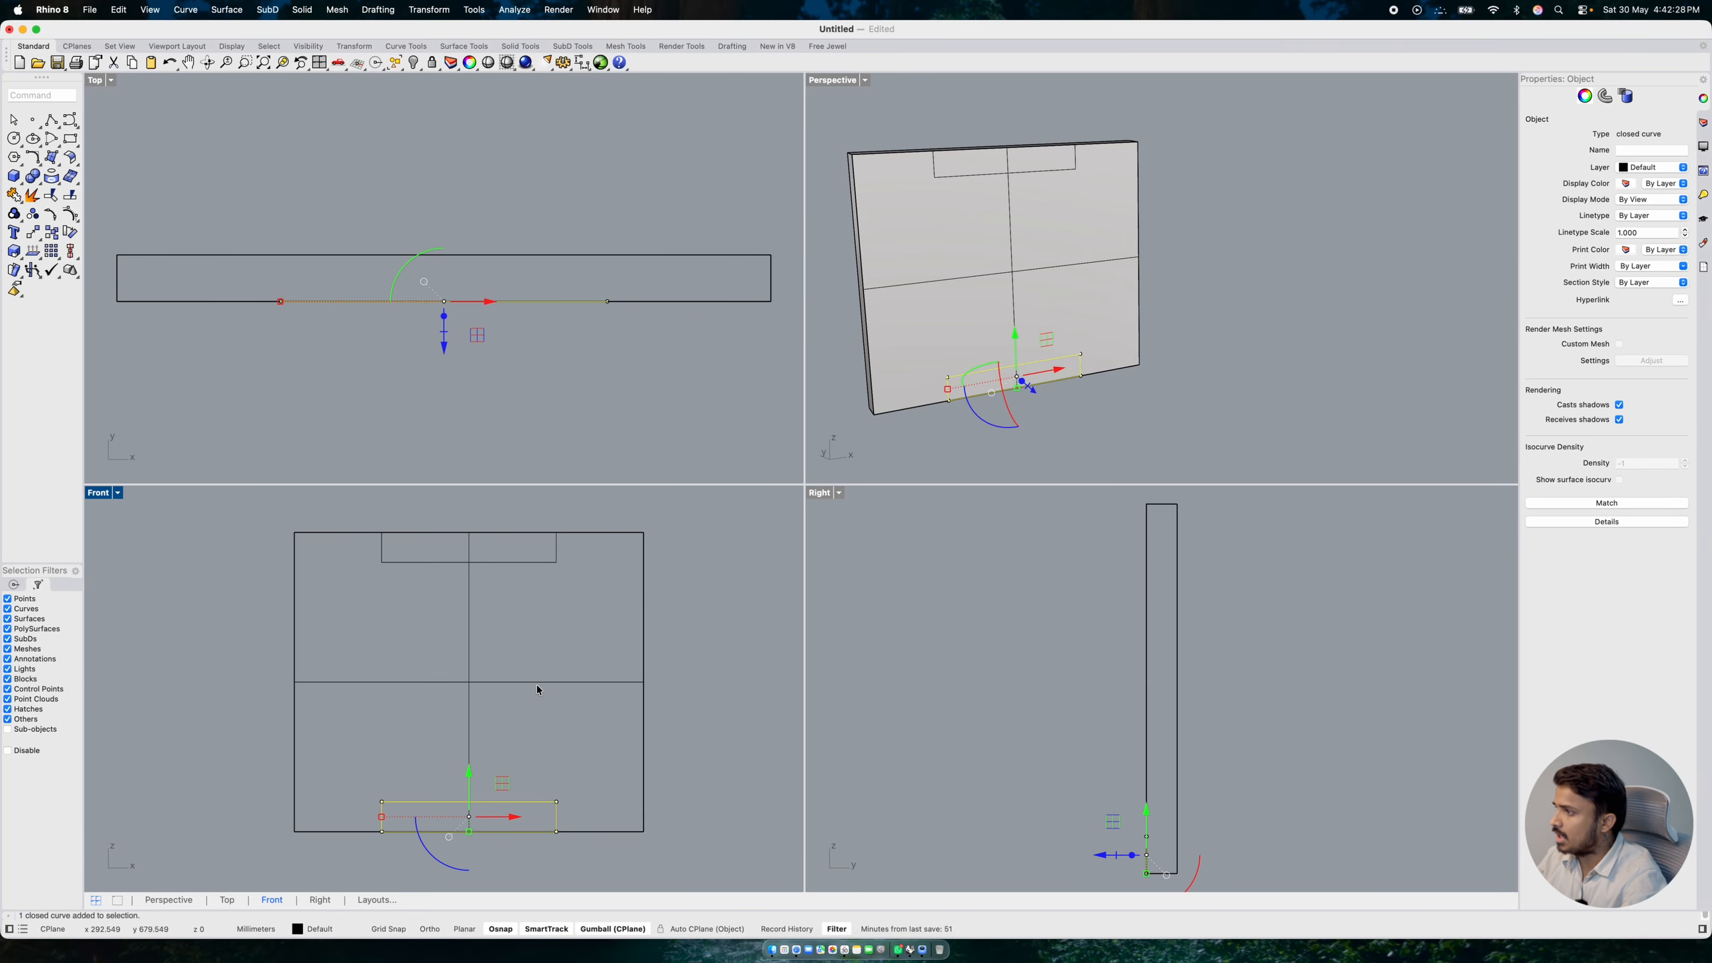
click(517, 757)
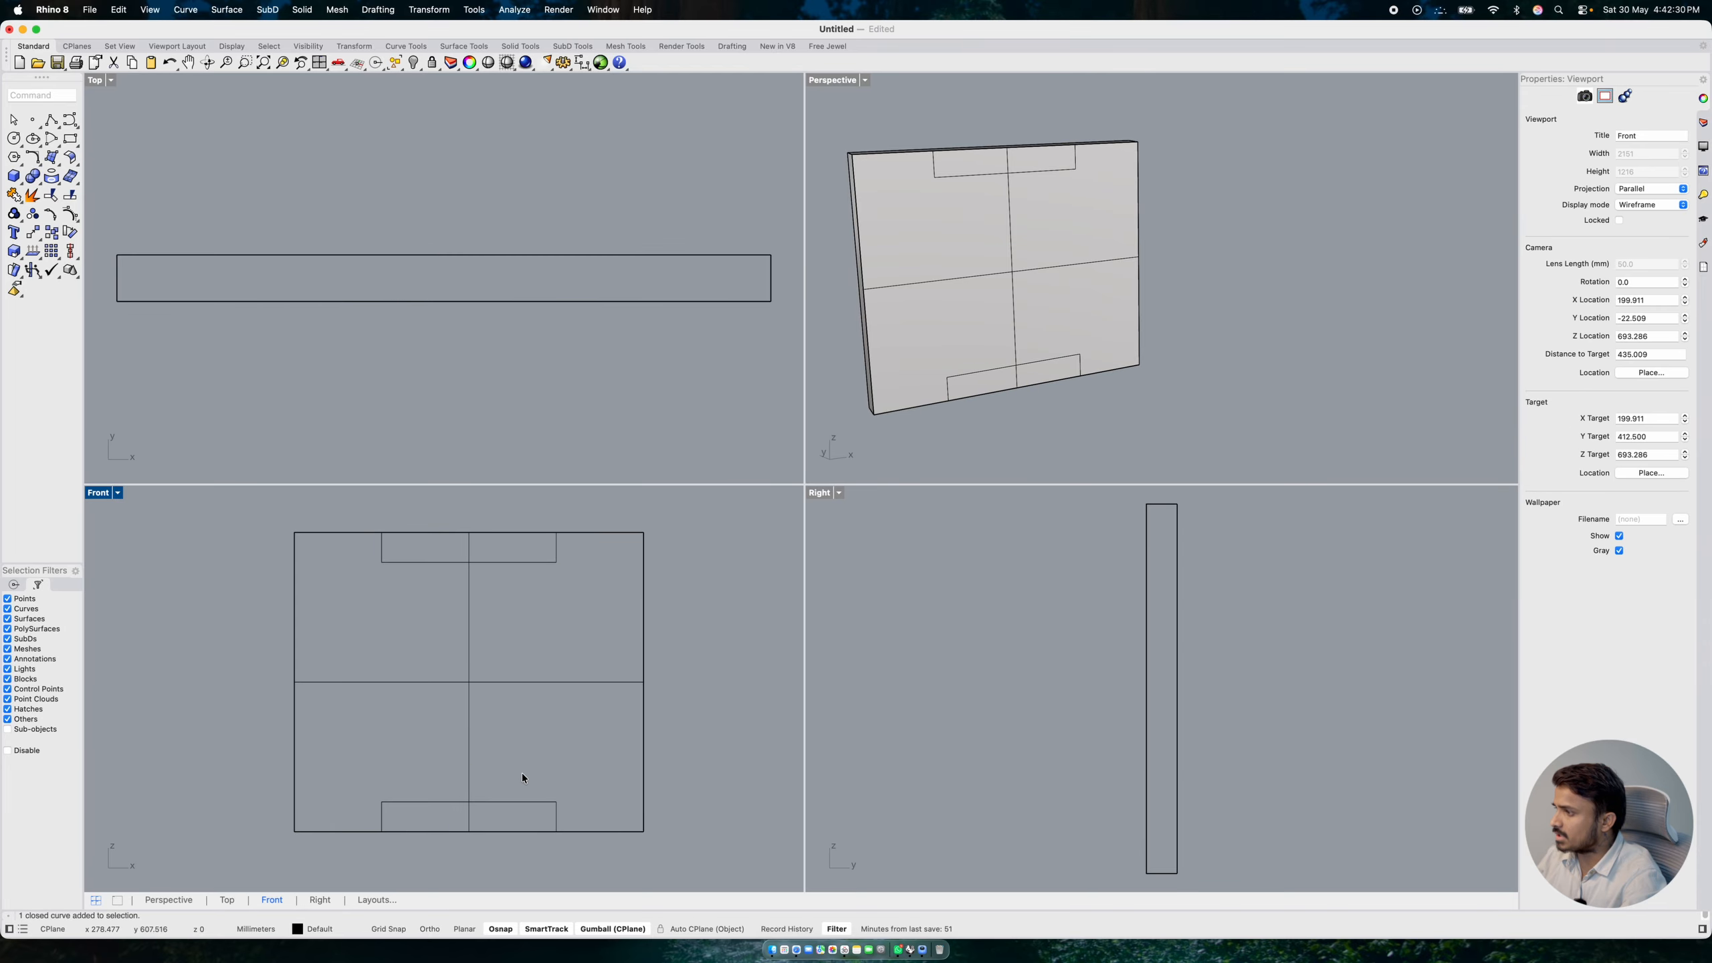
click(521, 801)
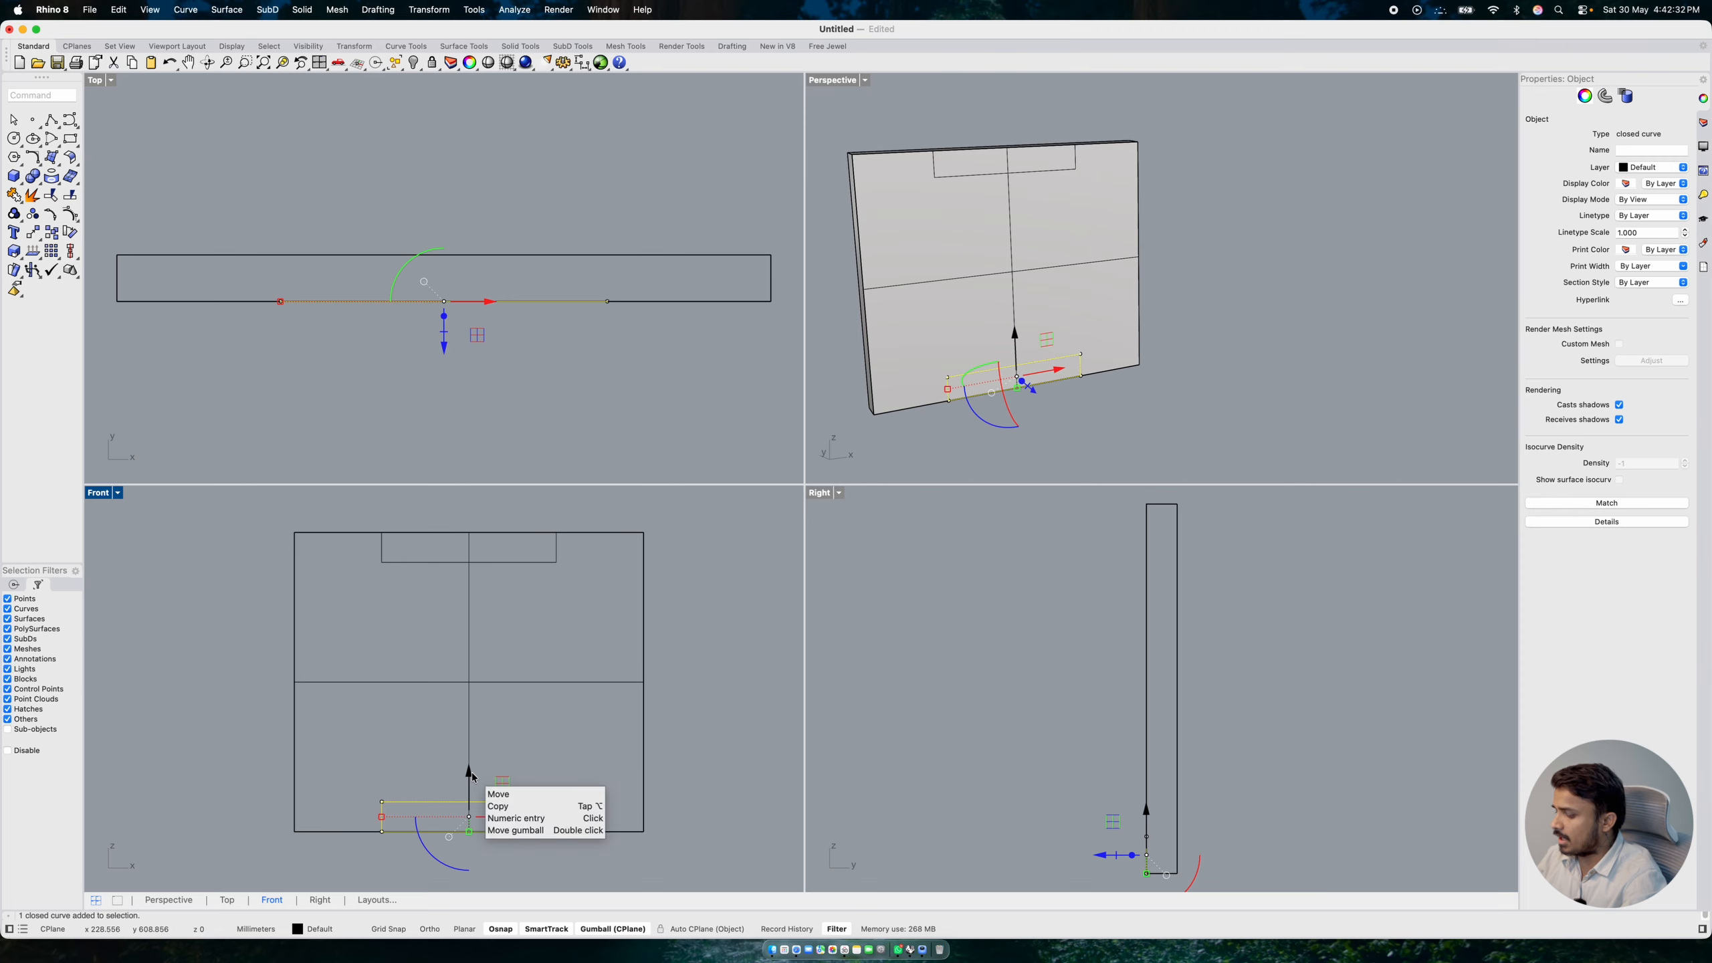
click(470, 772)
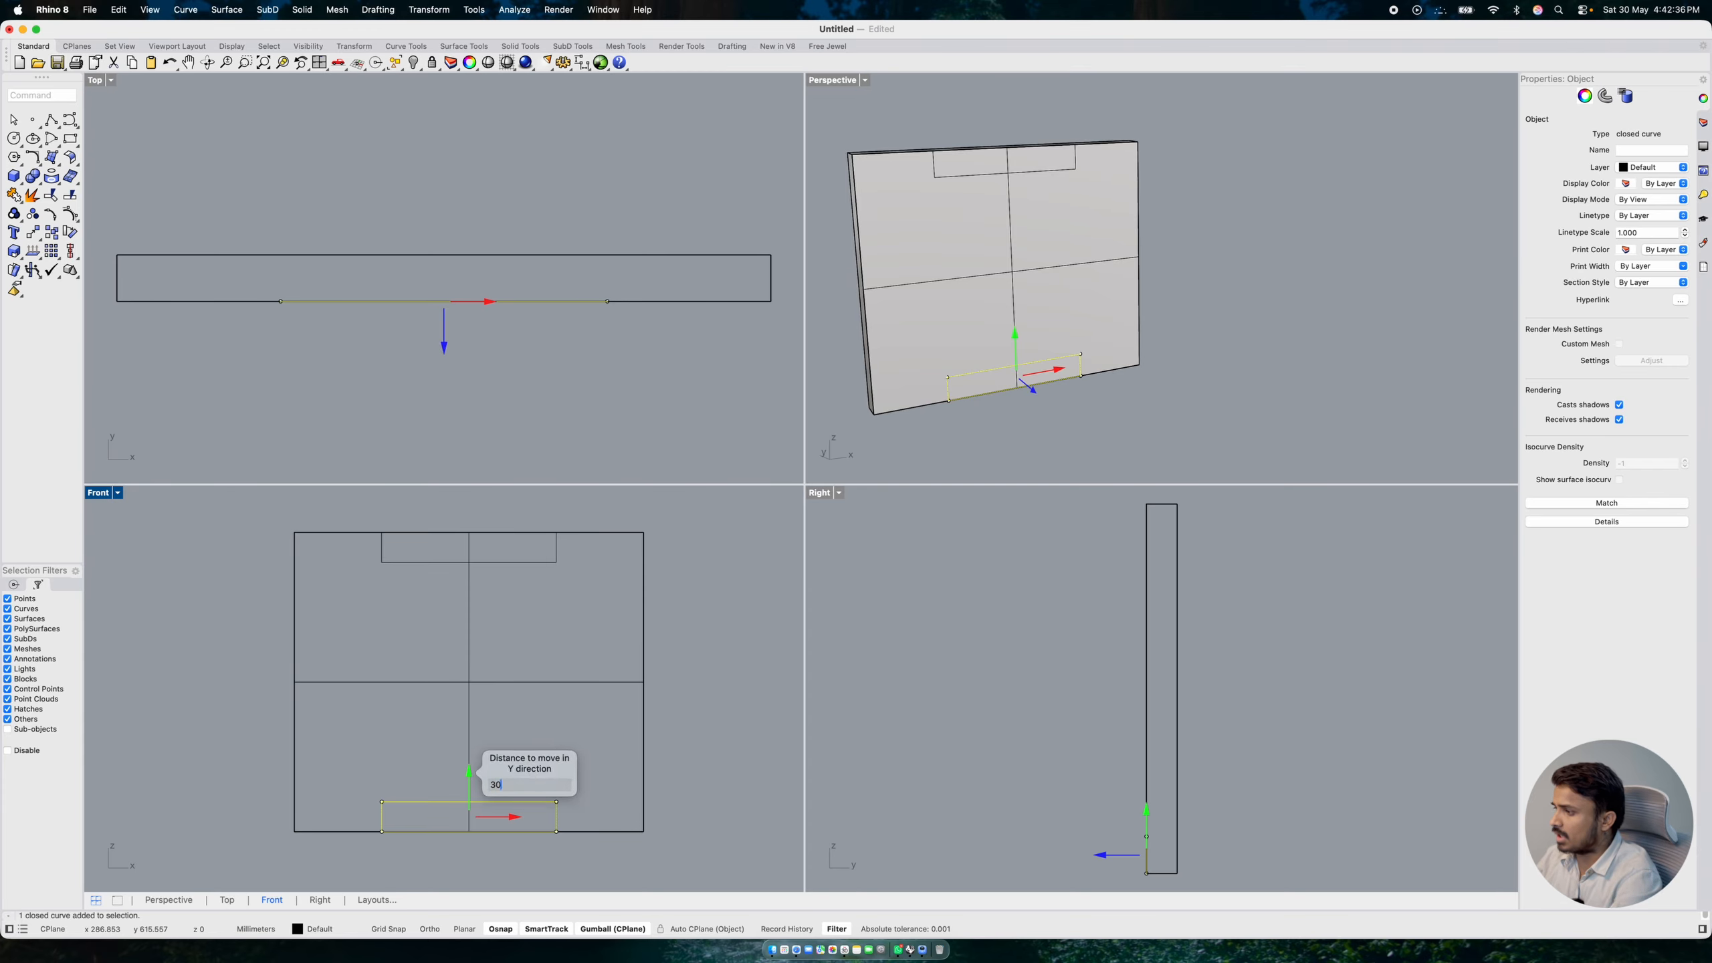
key(Return)
key(super+z)
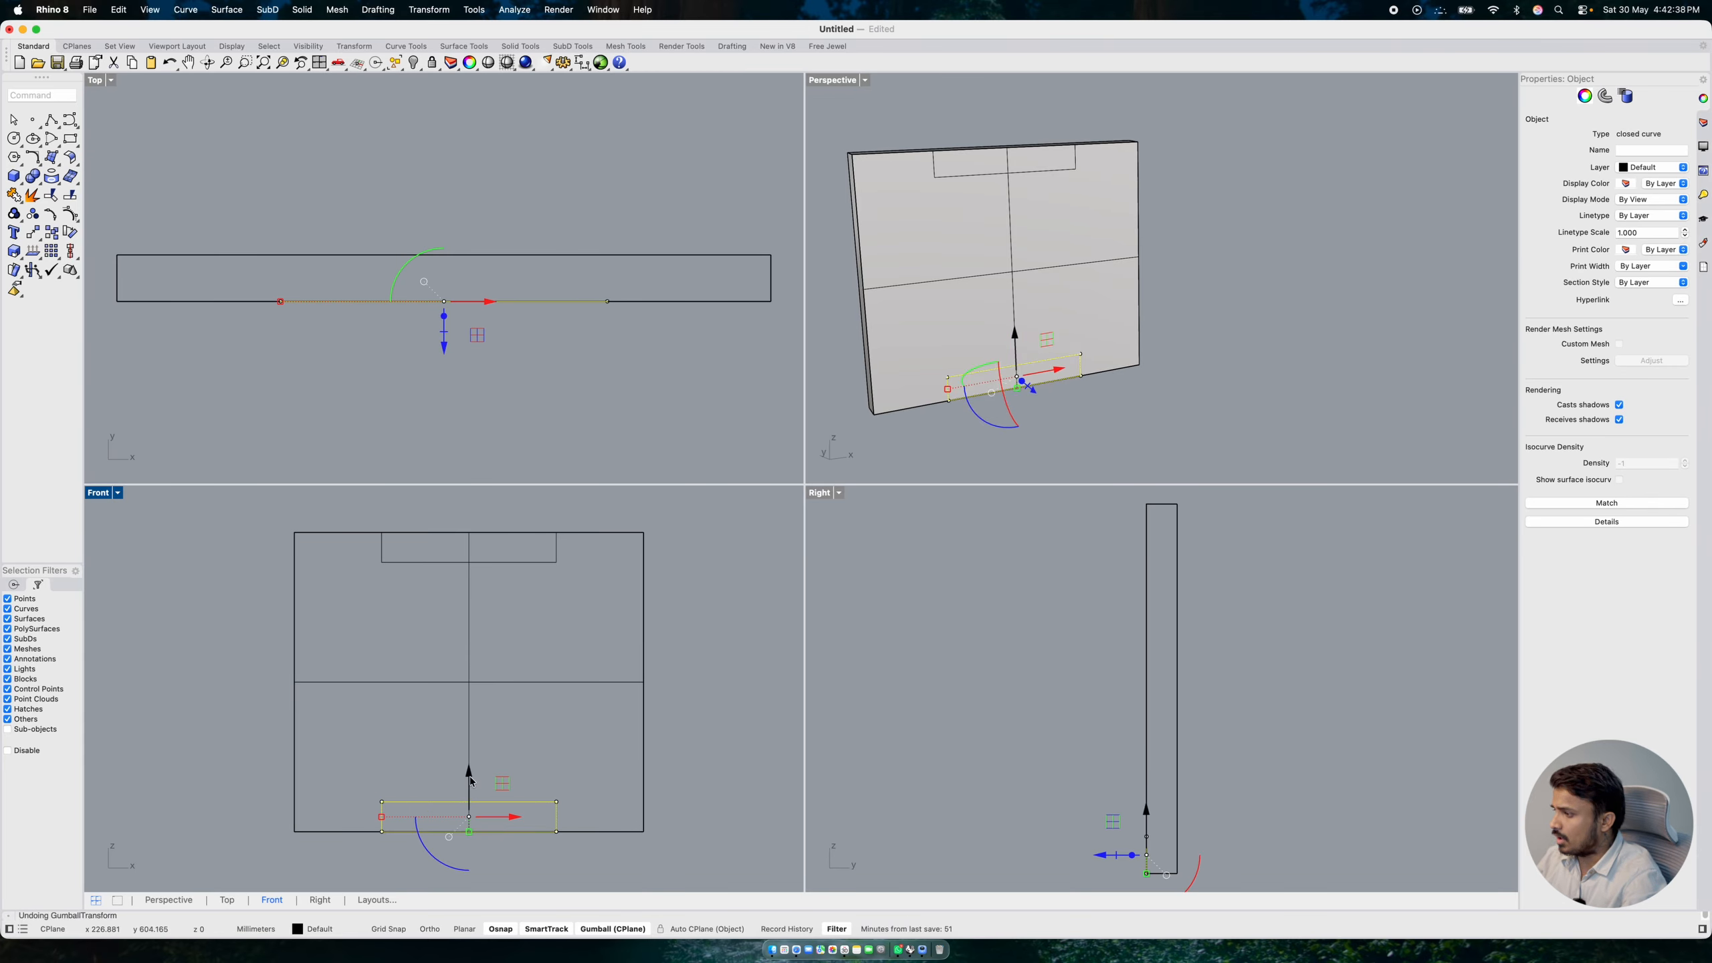
- Copy the bottom rectangle 30 mm upward in the Y direction and raise the copy another 18 mm
click(470, 776)
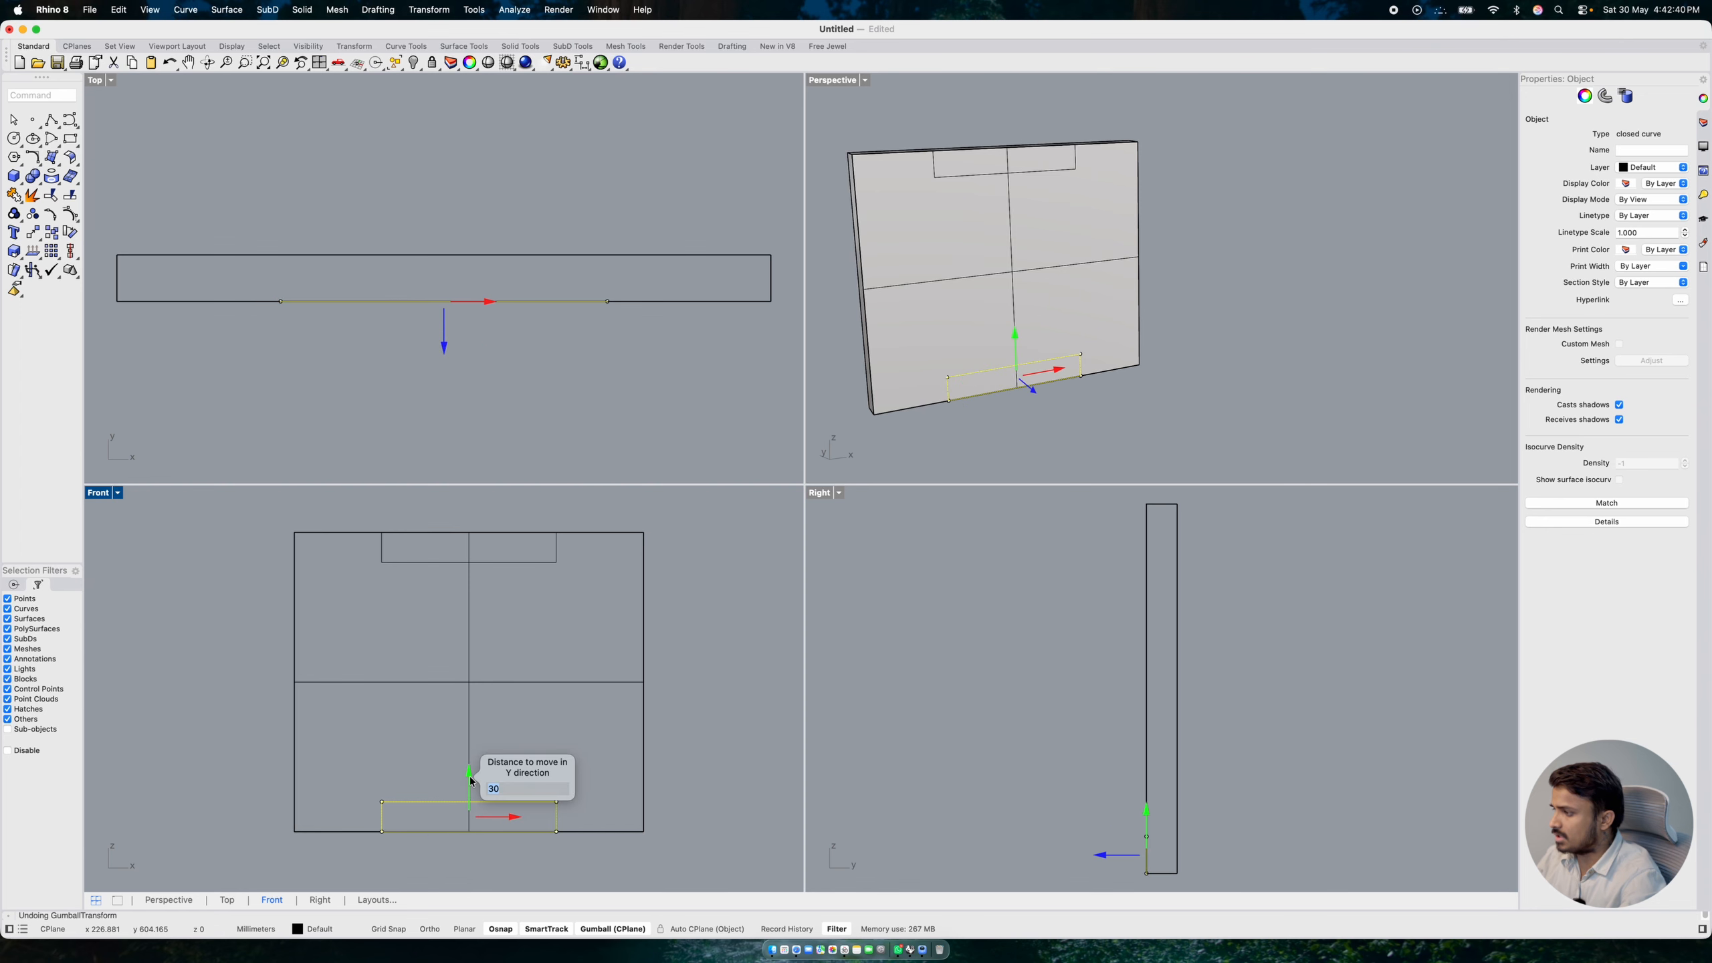
key(Return)
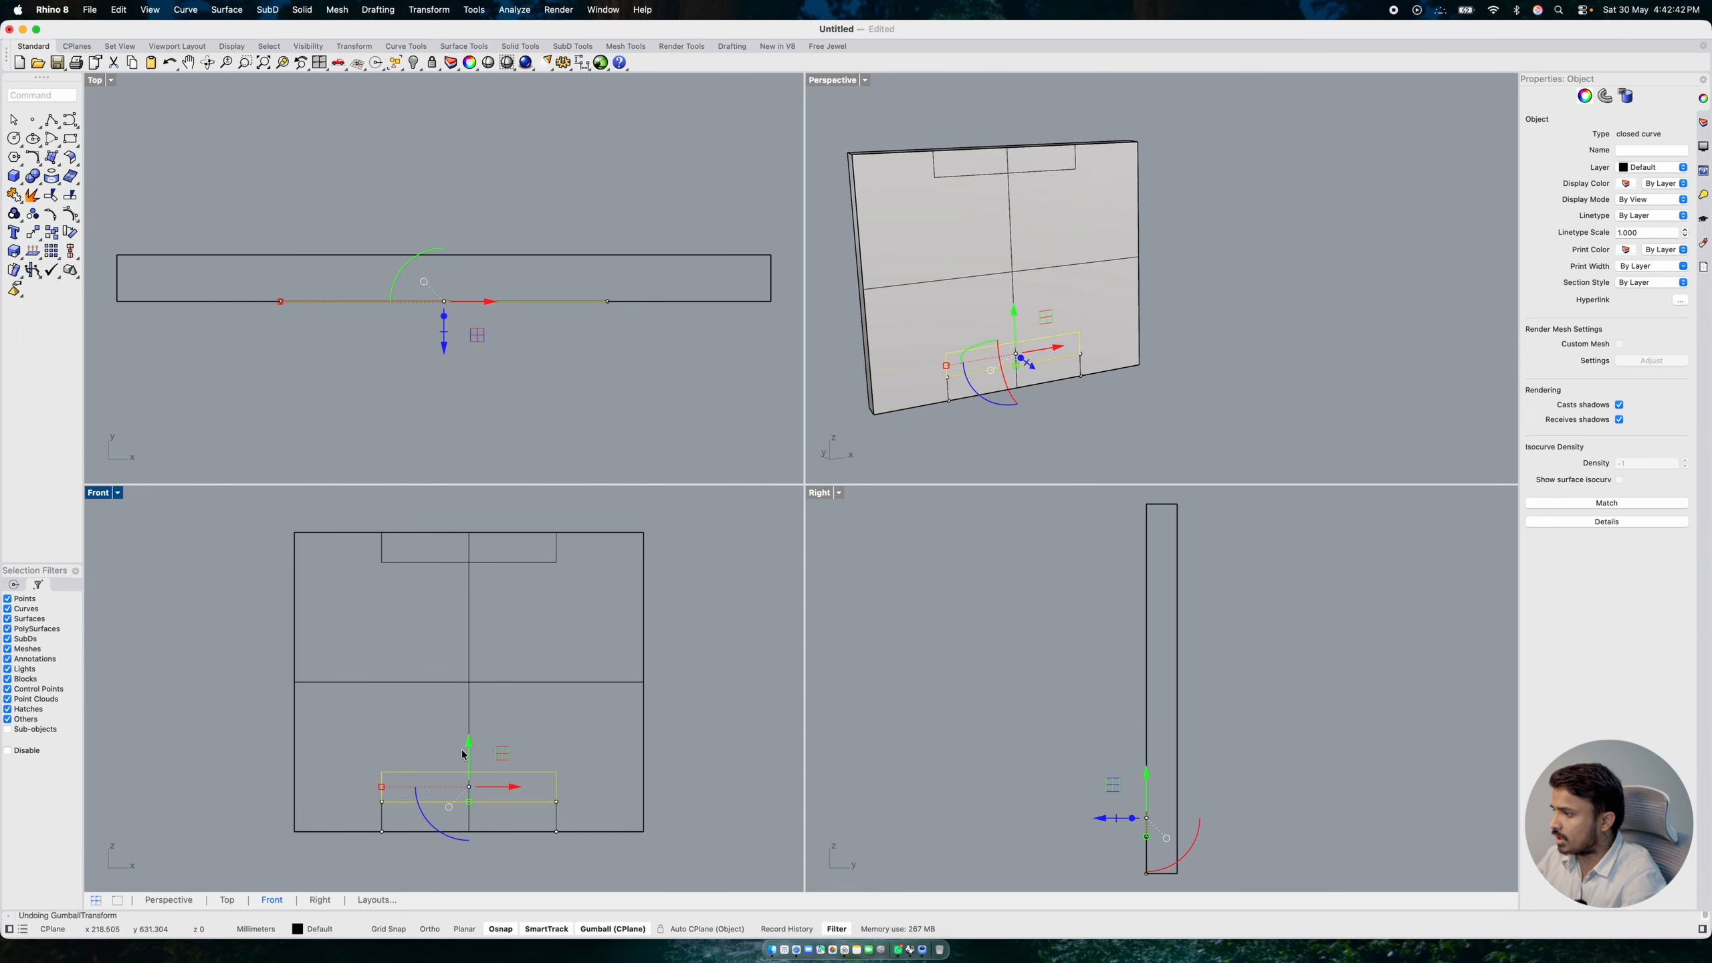
click(470, 746)
text(18)
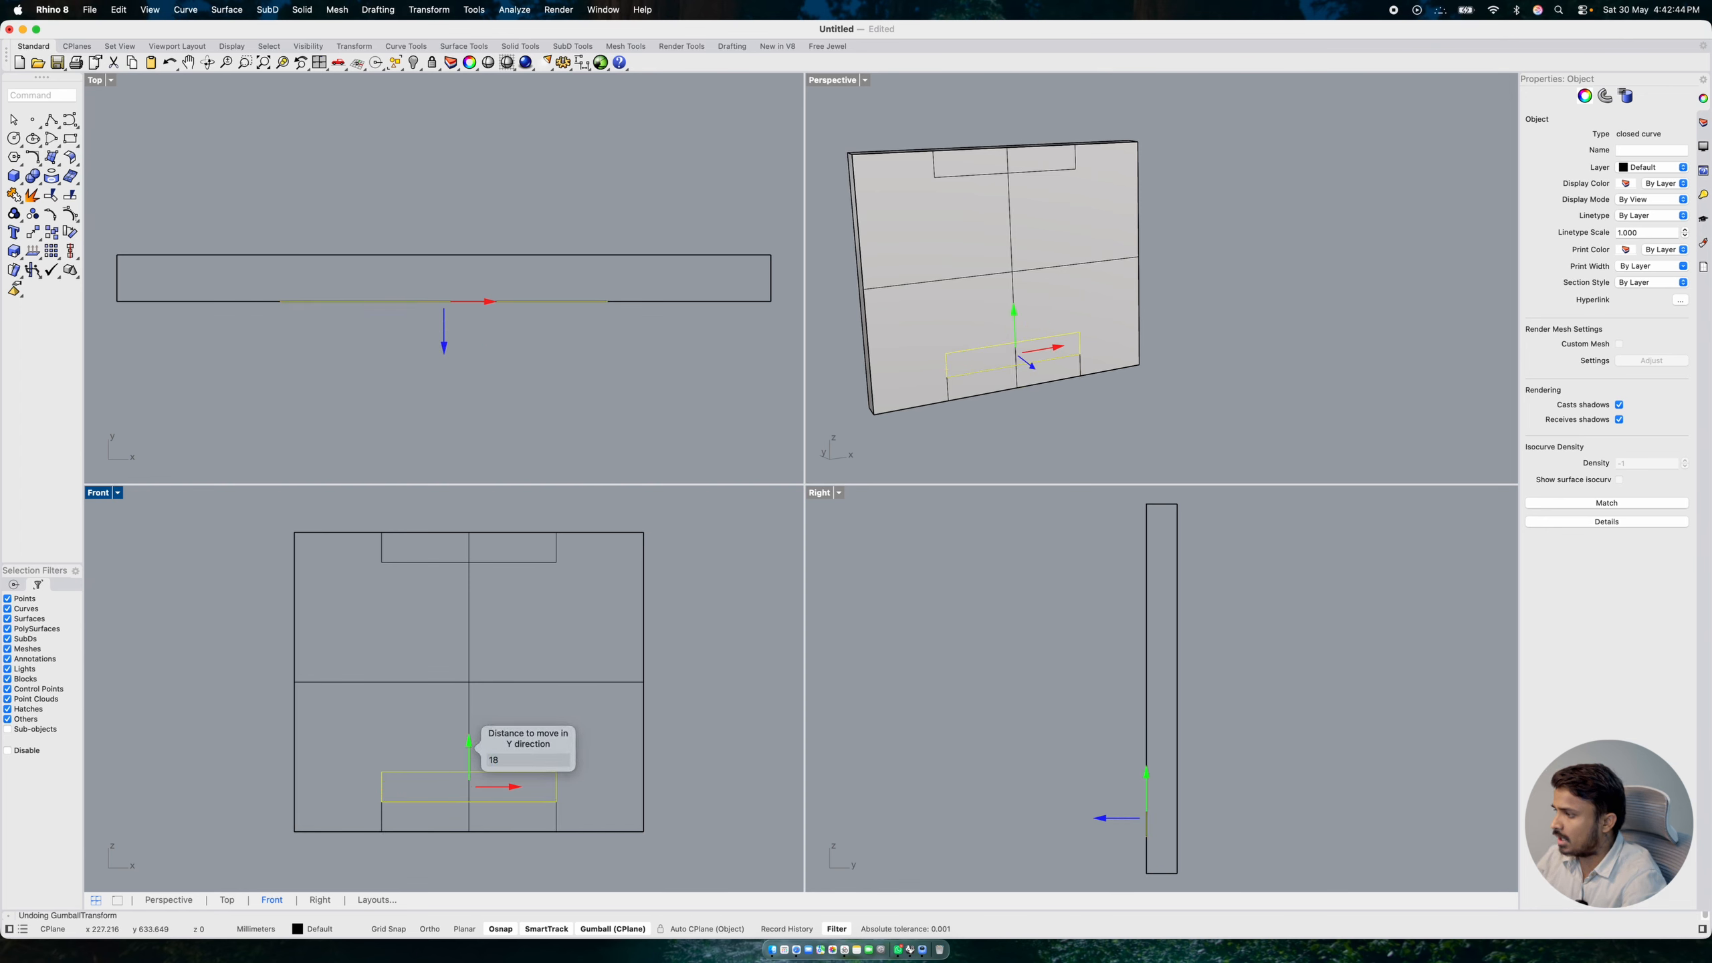
key(Return)
- Try moving the second rectangle from the bottom upward in the Y direction and undo the move
drag(557, 737, 508, 823)
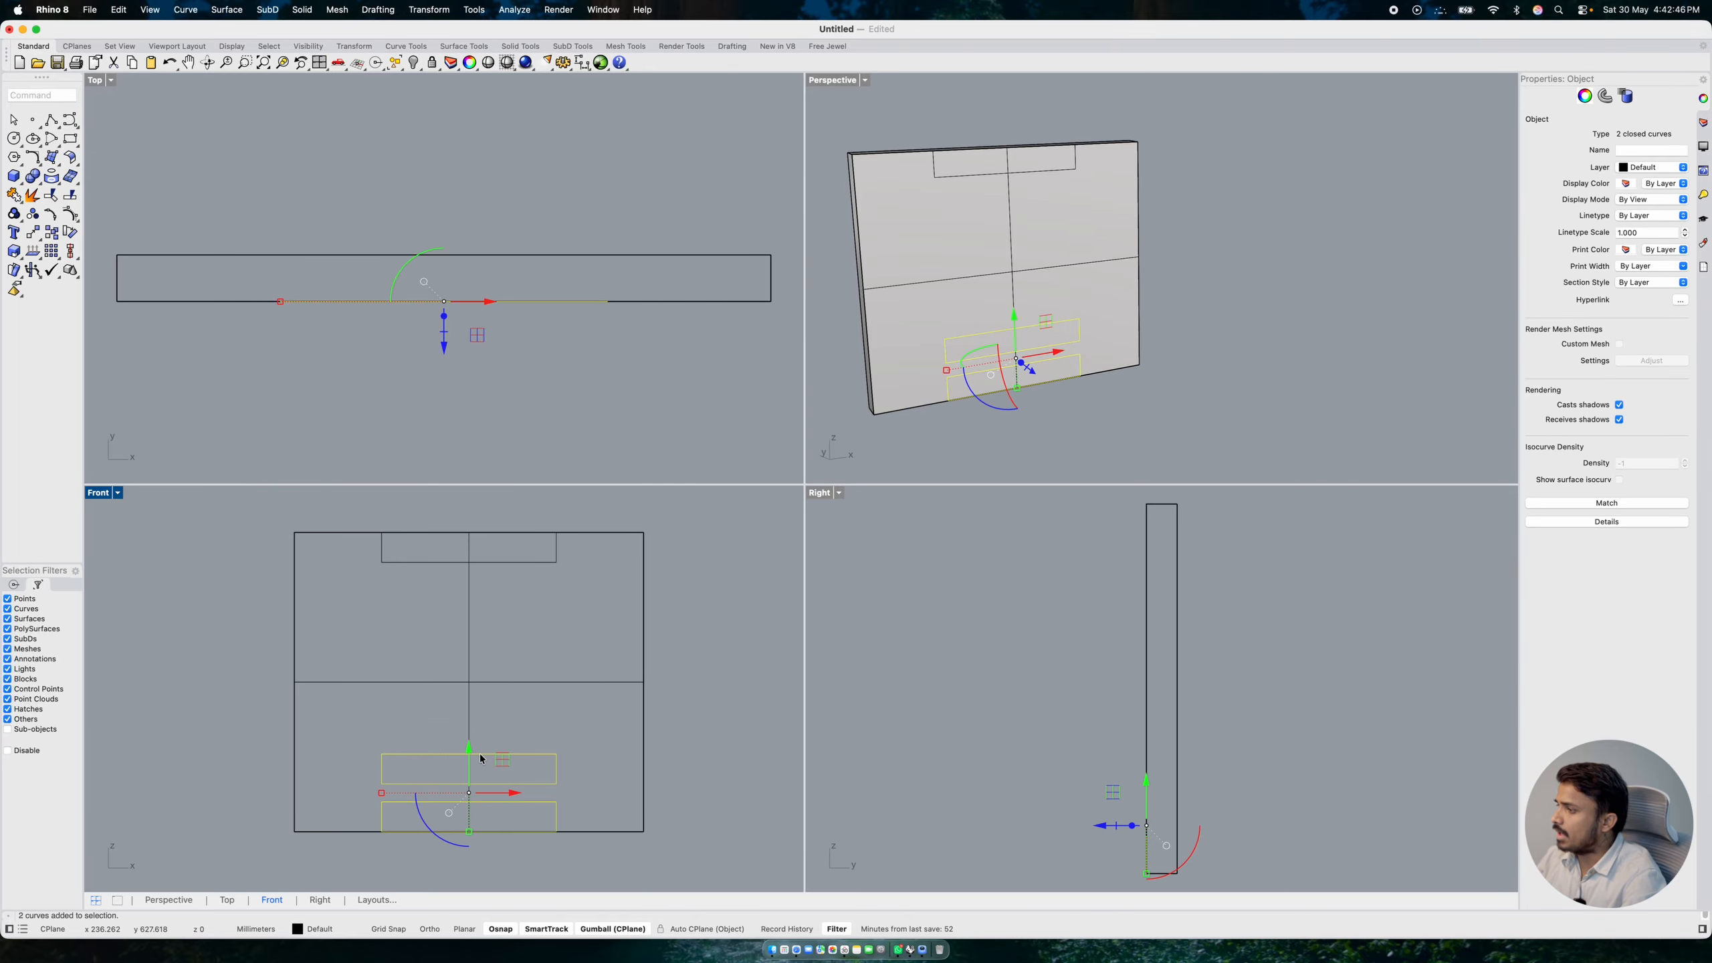
click(516, 616)
click(528, 561)
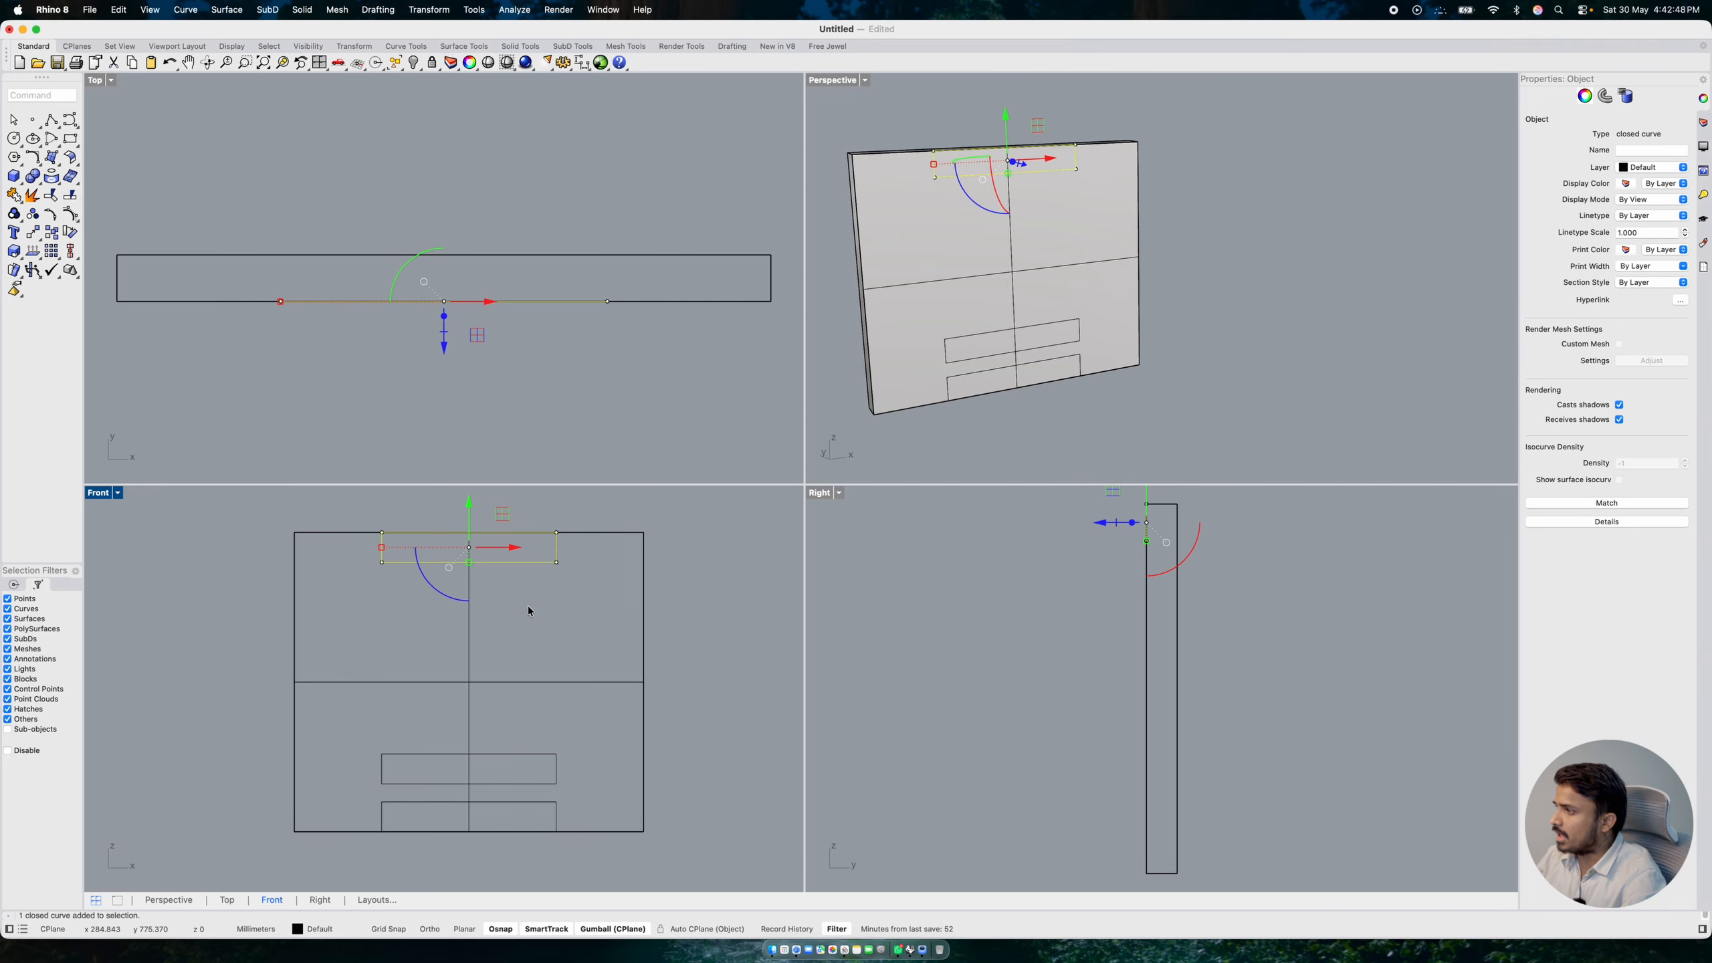
click(516, 747)
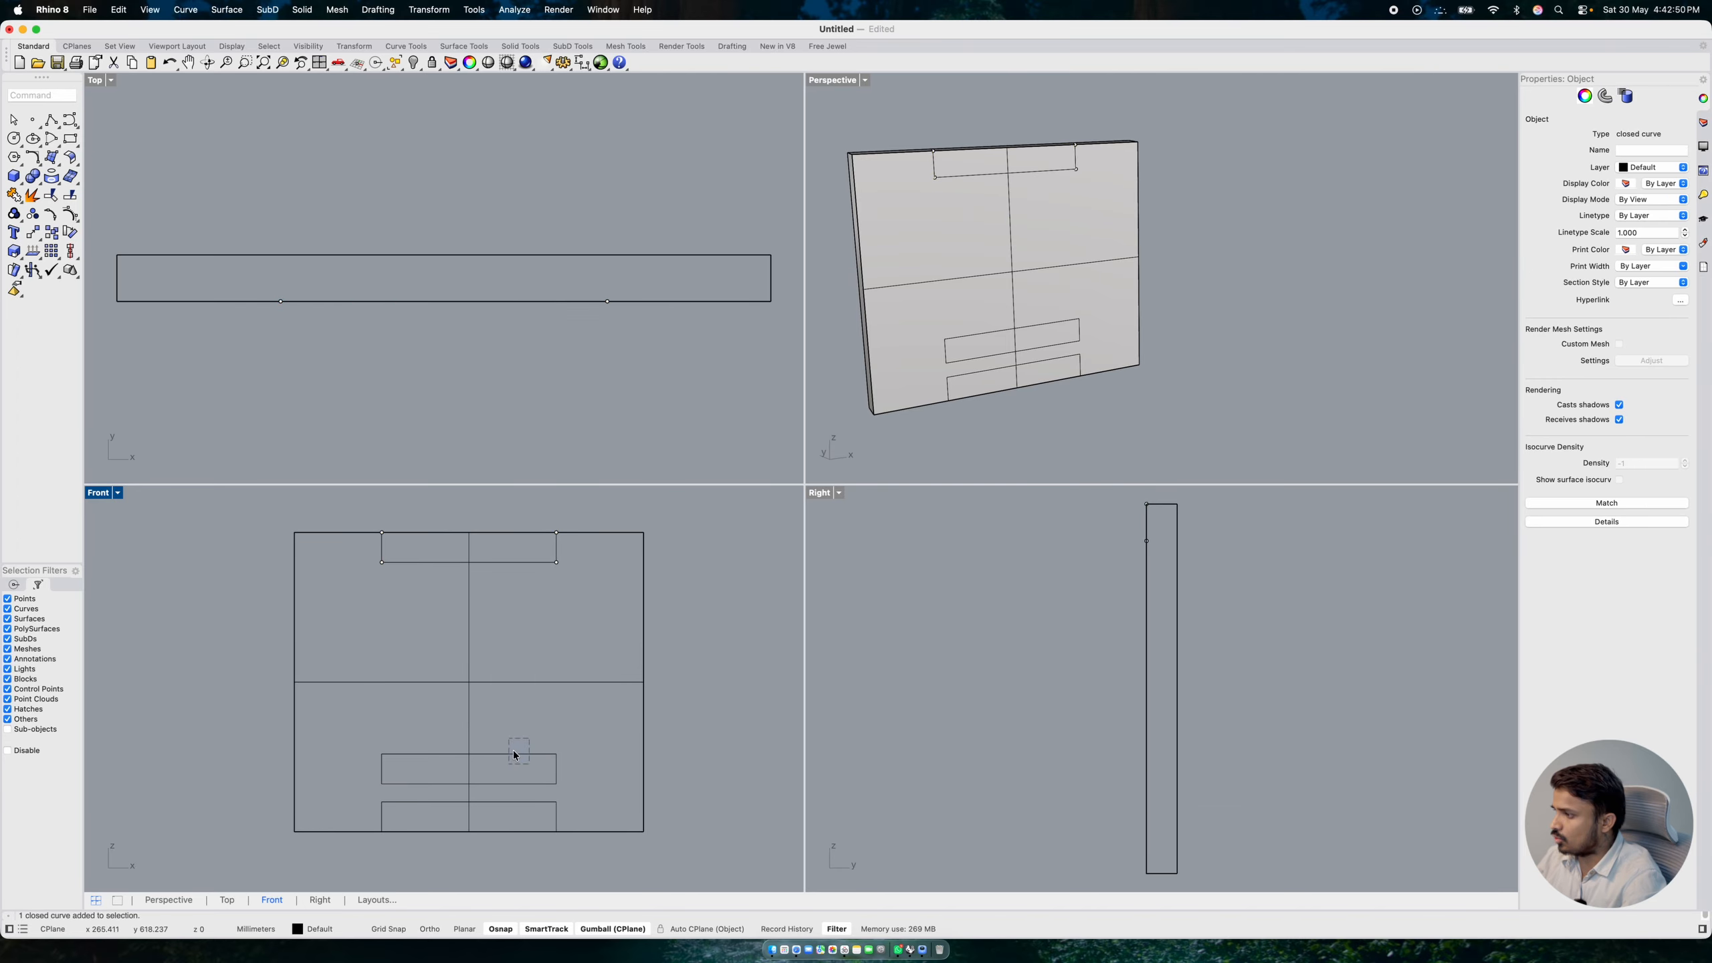
click(512, 753)
click(470, 724)
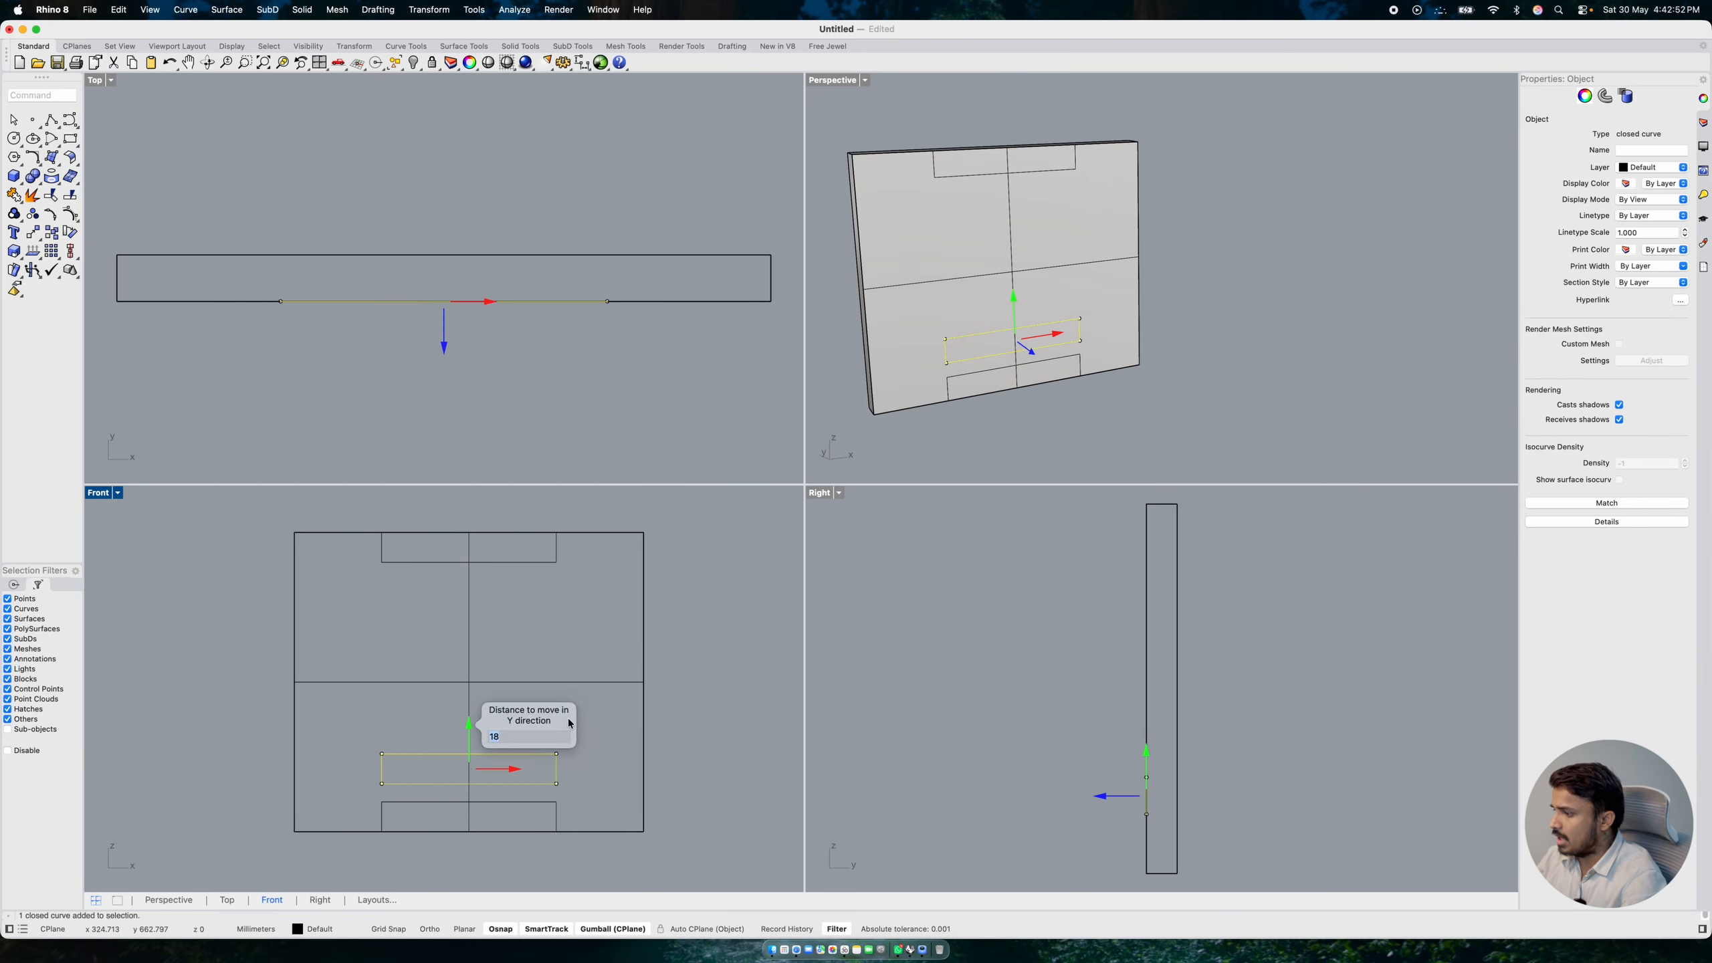
key(Return)
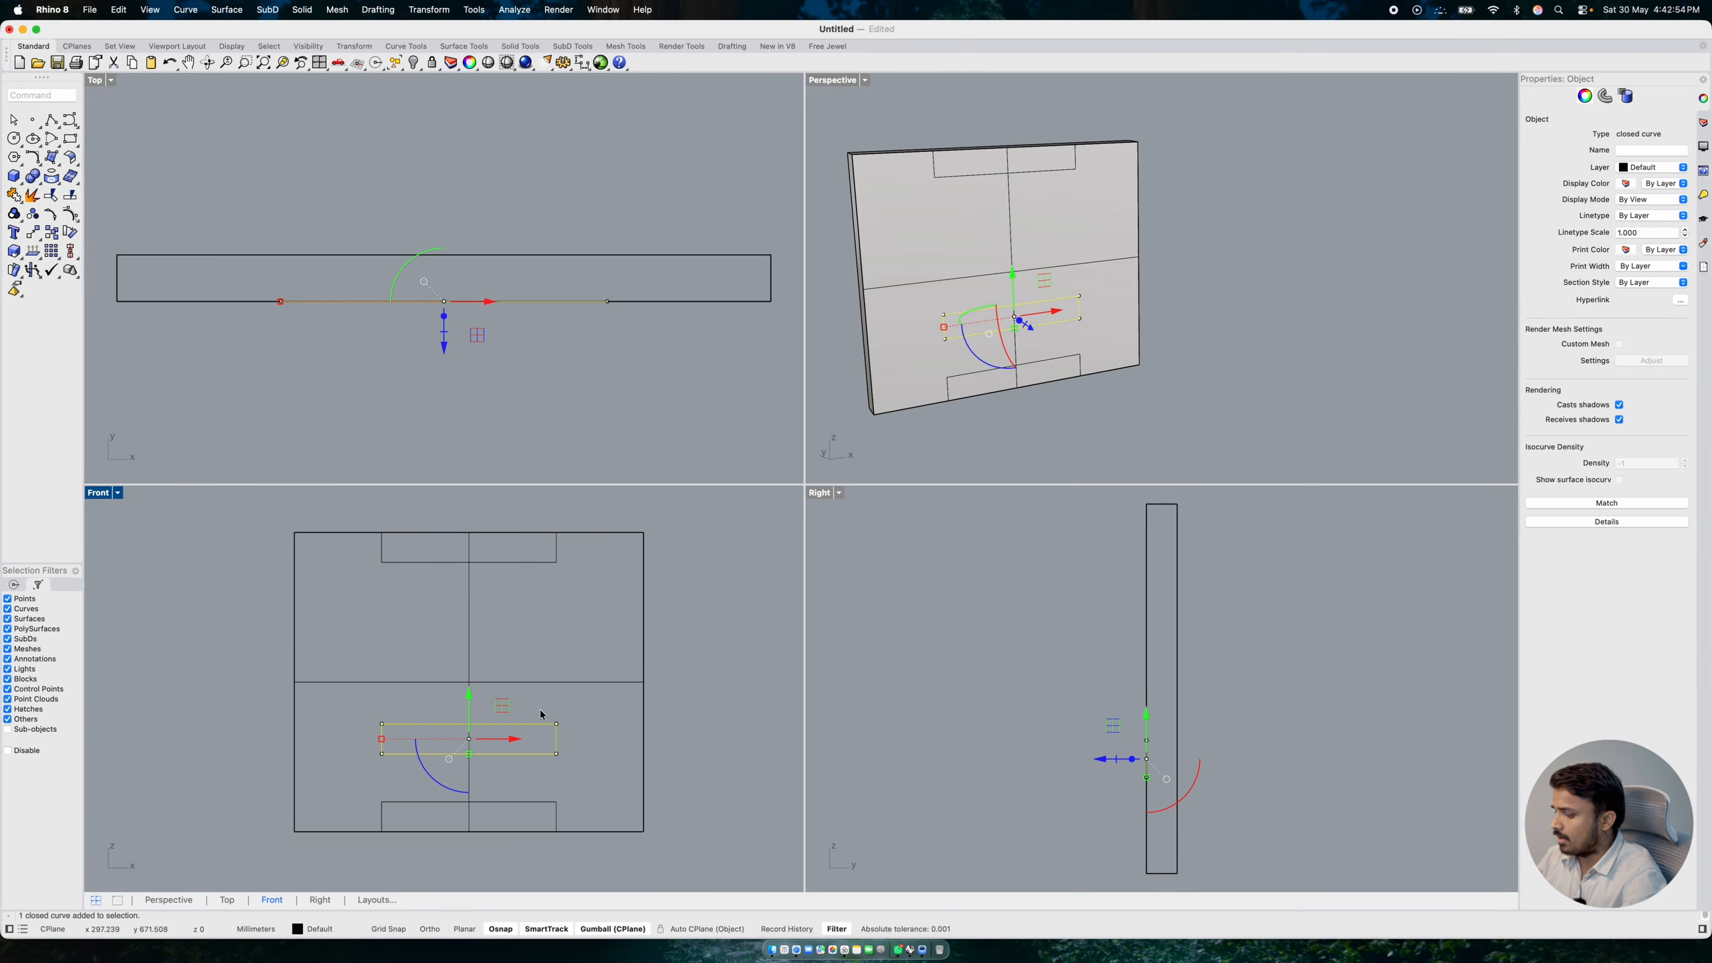
key(super+z)
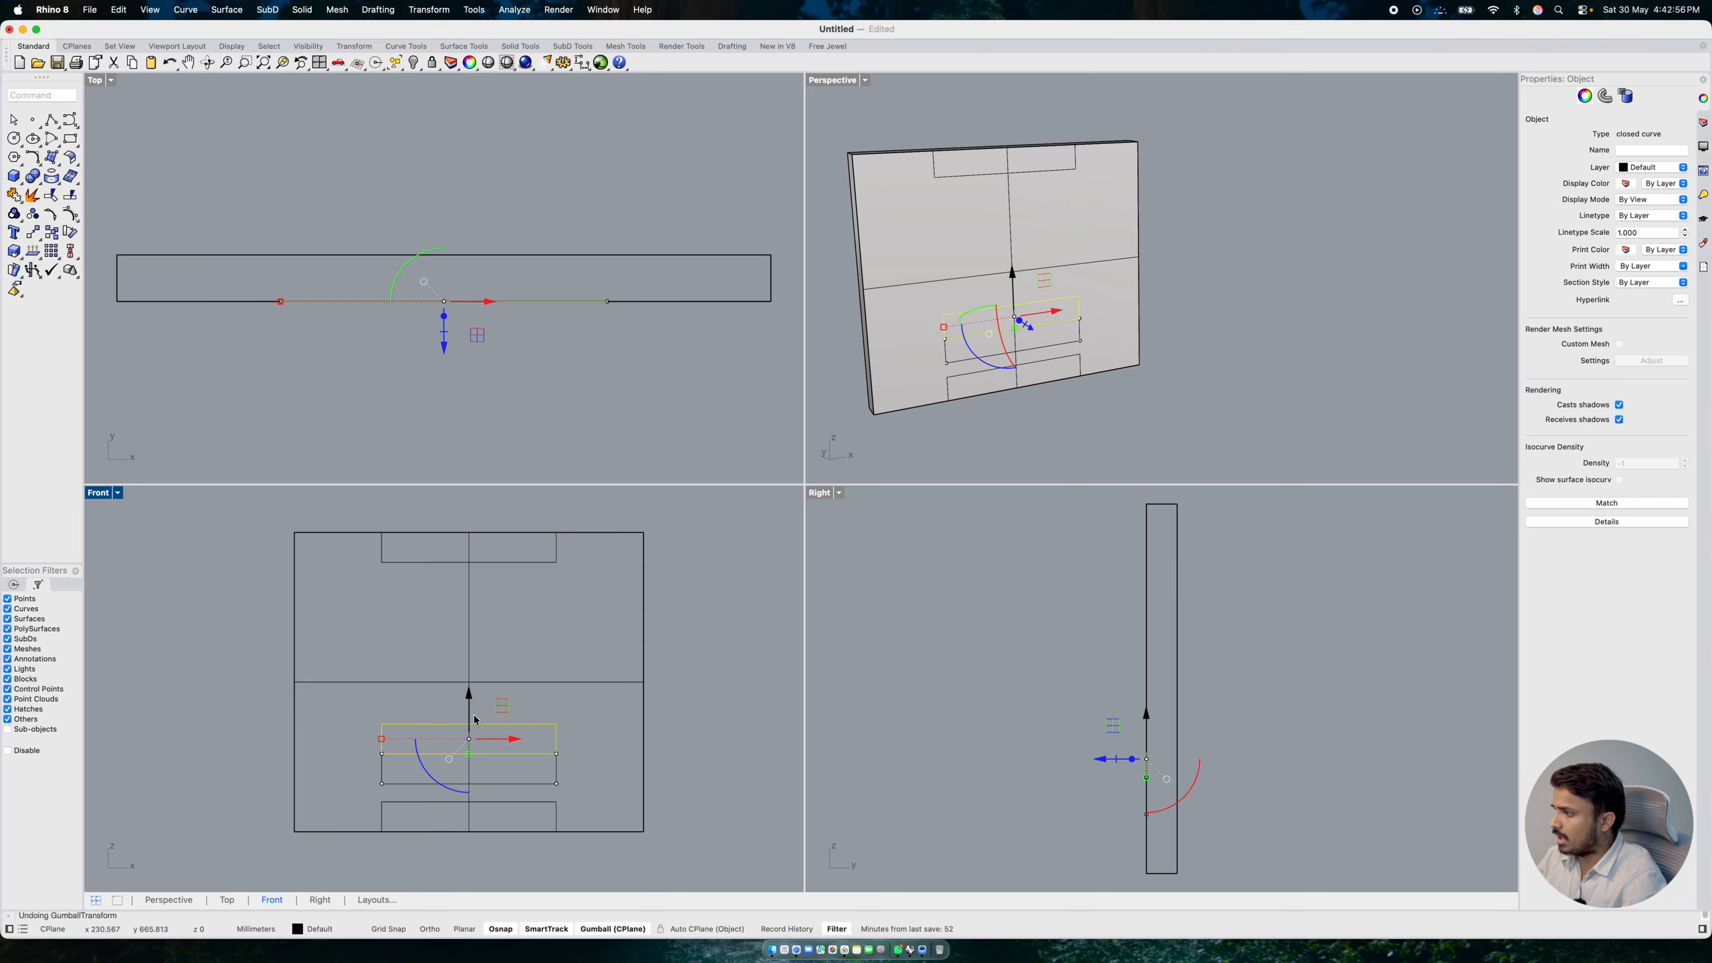
- Copy the second rectangle upward by its 30 mm height and raise the copy another 18 mm
click(469, 701)
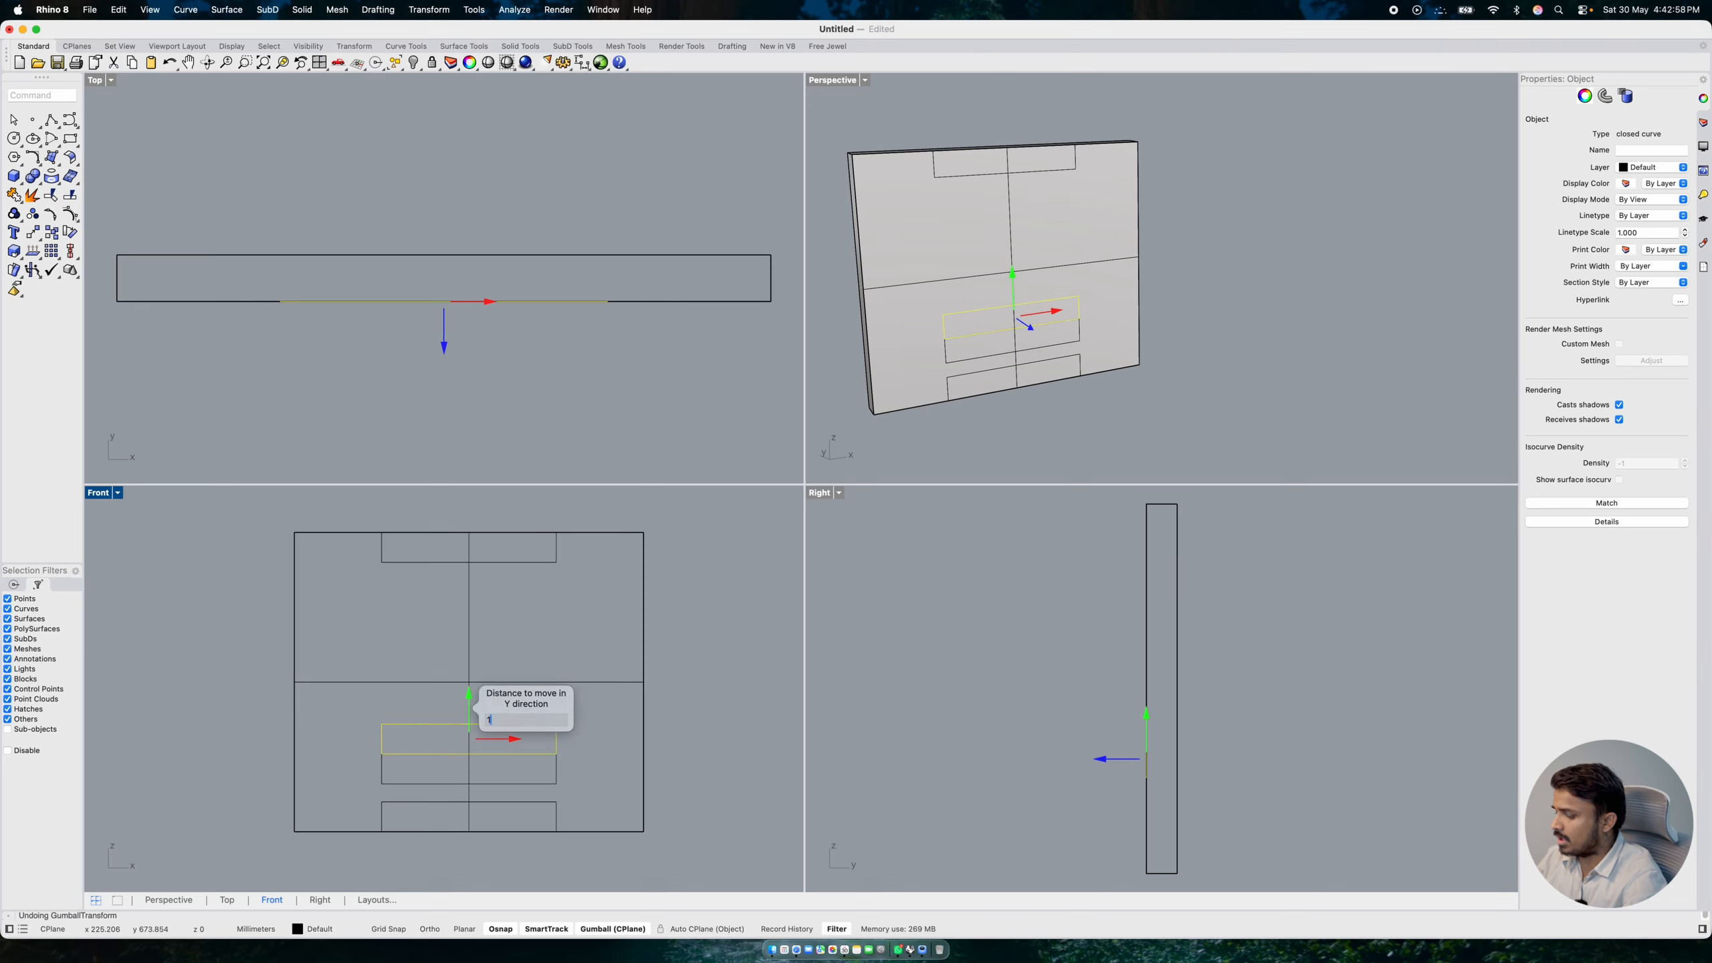
text(18)
key(Return)
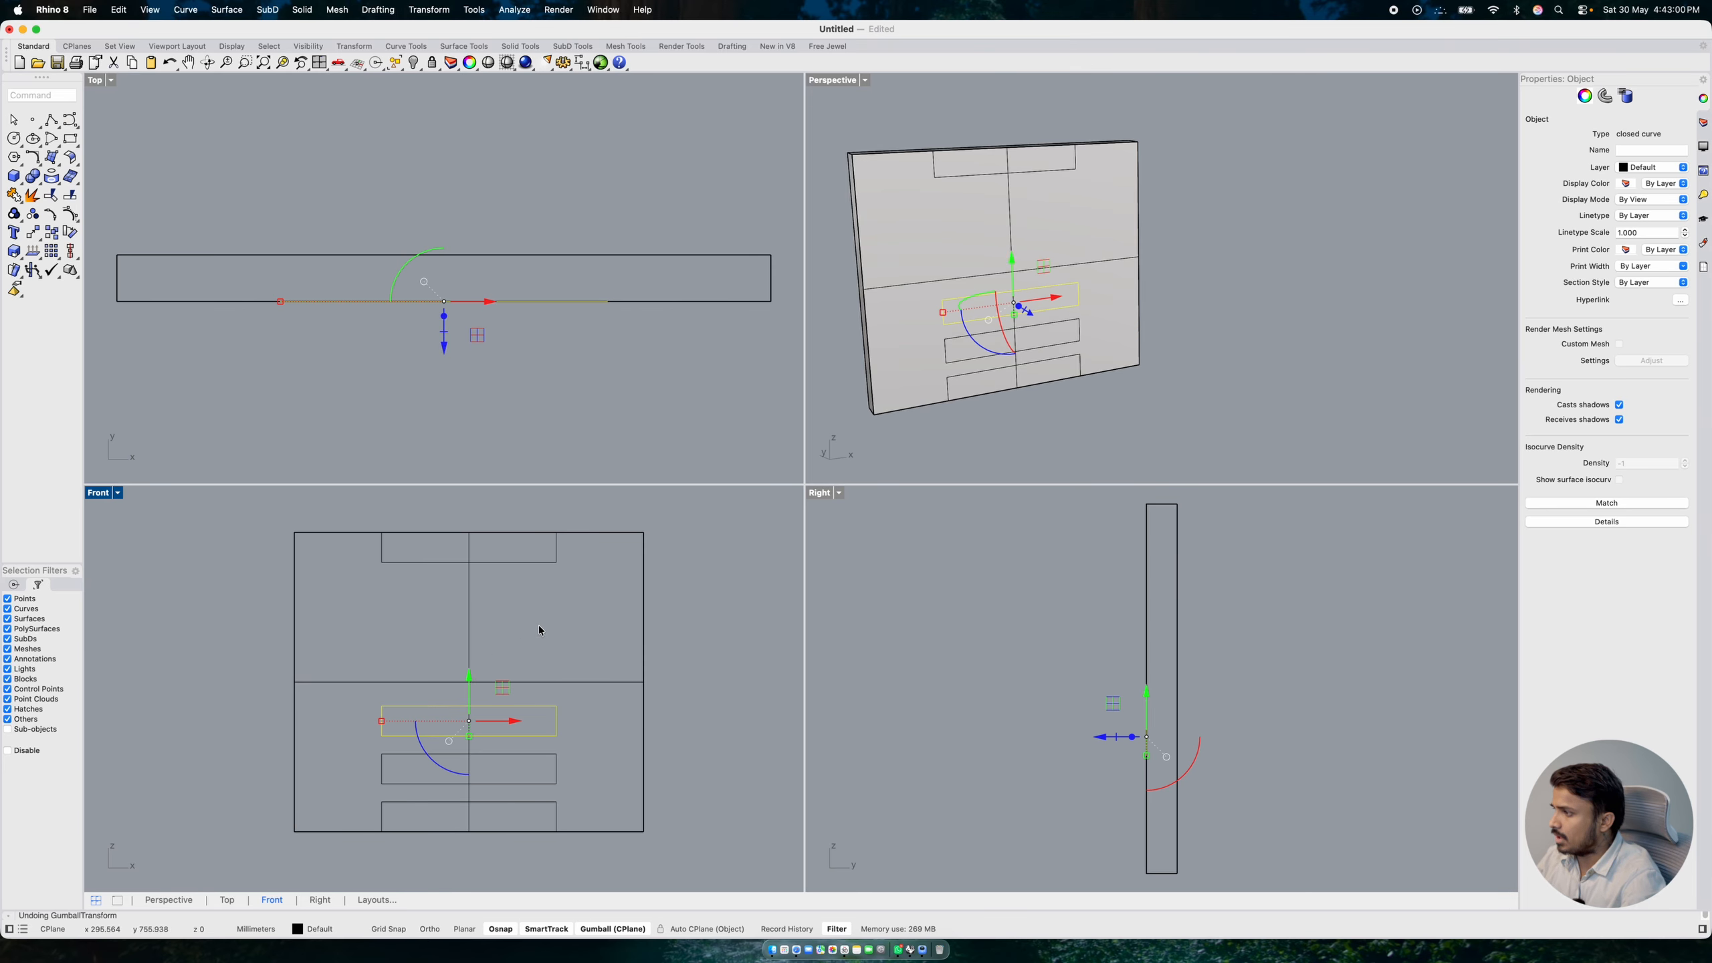
- Copy the third rectangle 30 mm upward in the Y direction and raise the copy by the same 18 mm gap
key(Escape)
click(514, 707)
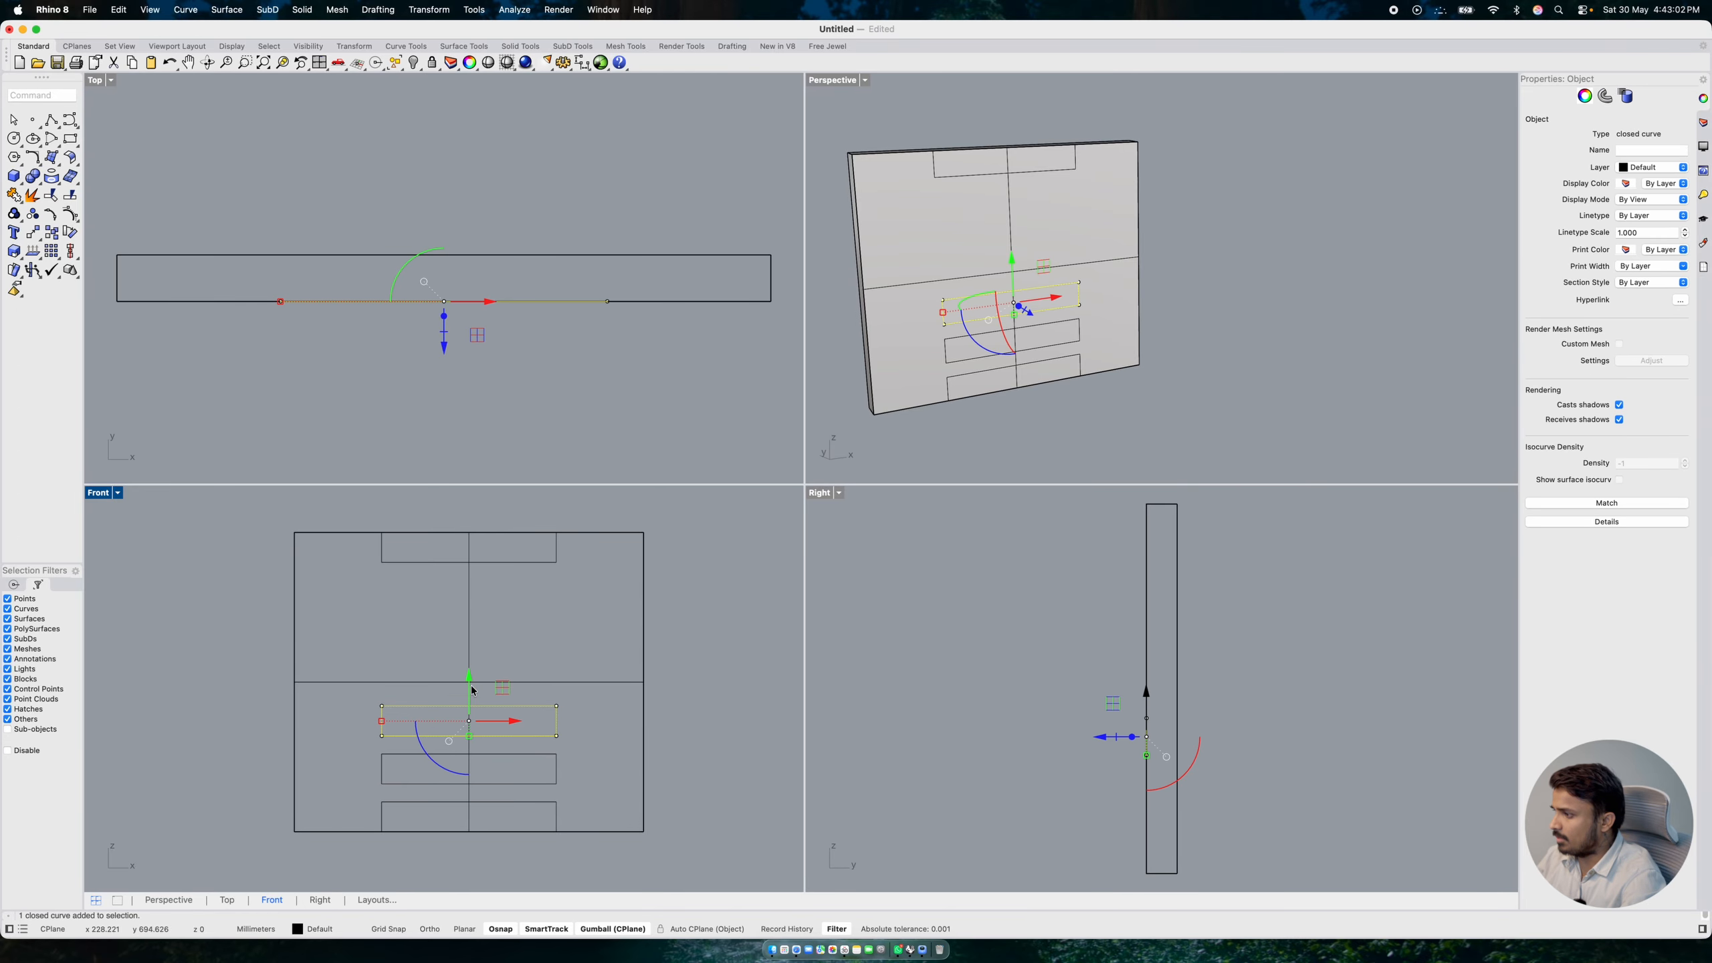
click(468, 683)
text(30)
key(Return)
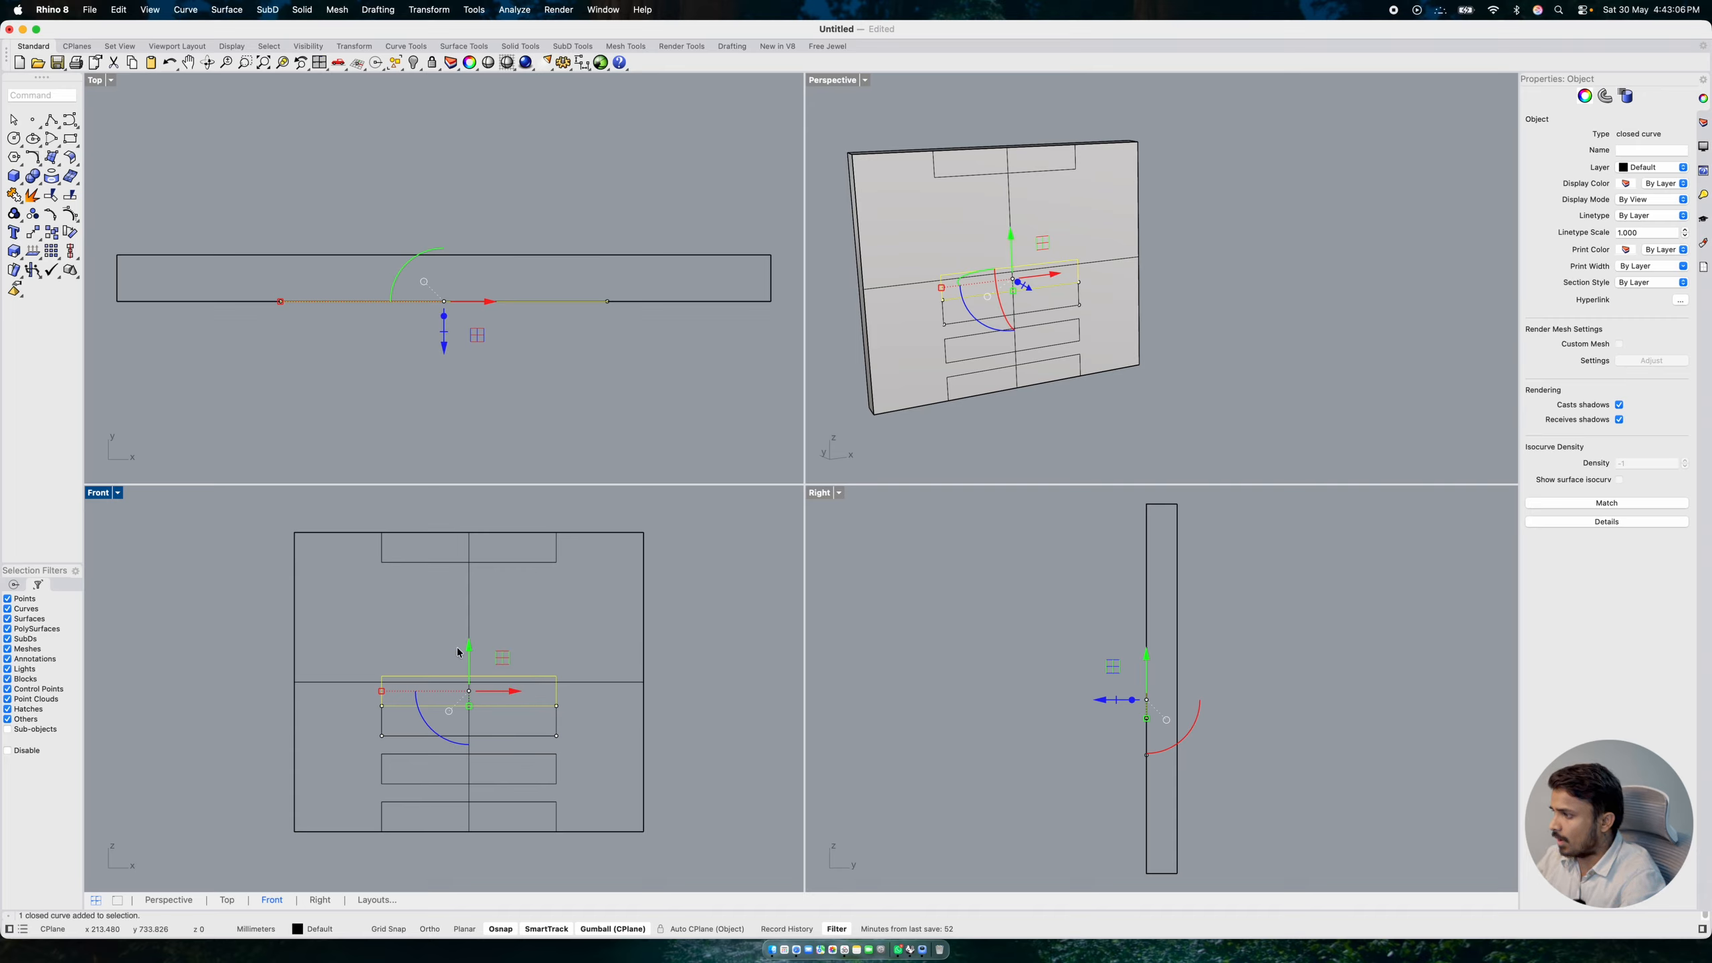
click(468, 650)
key(Return)
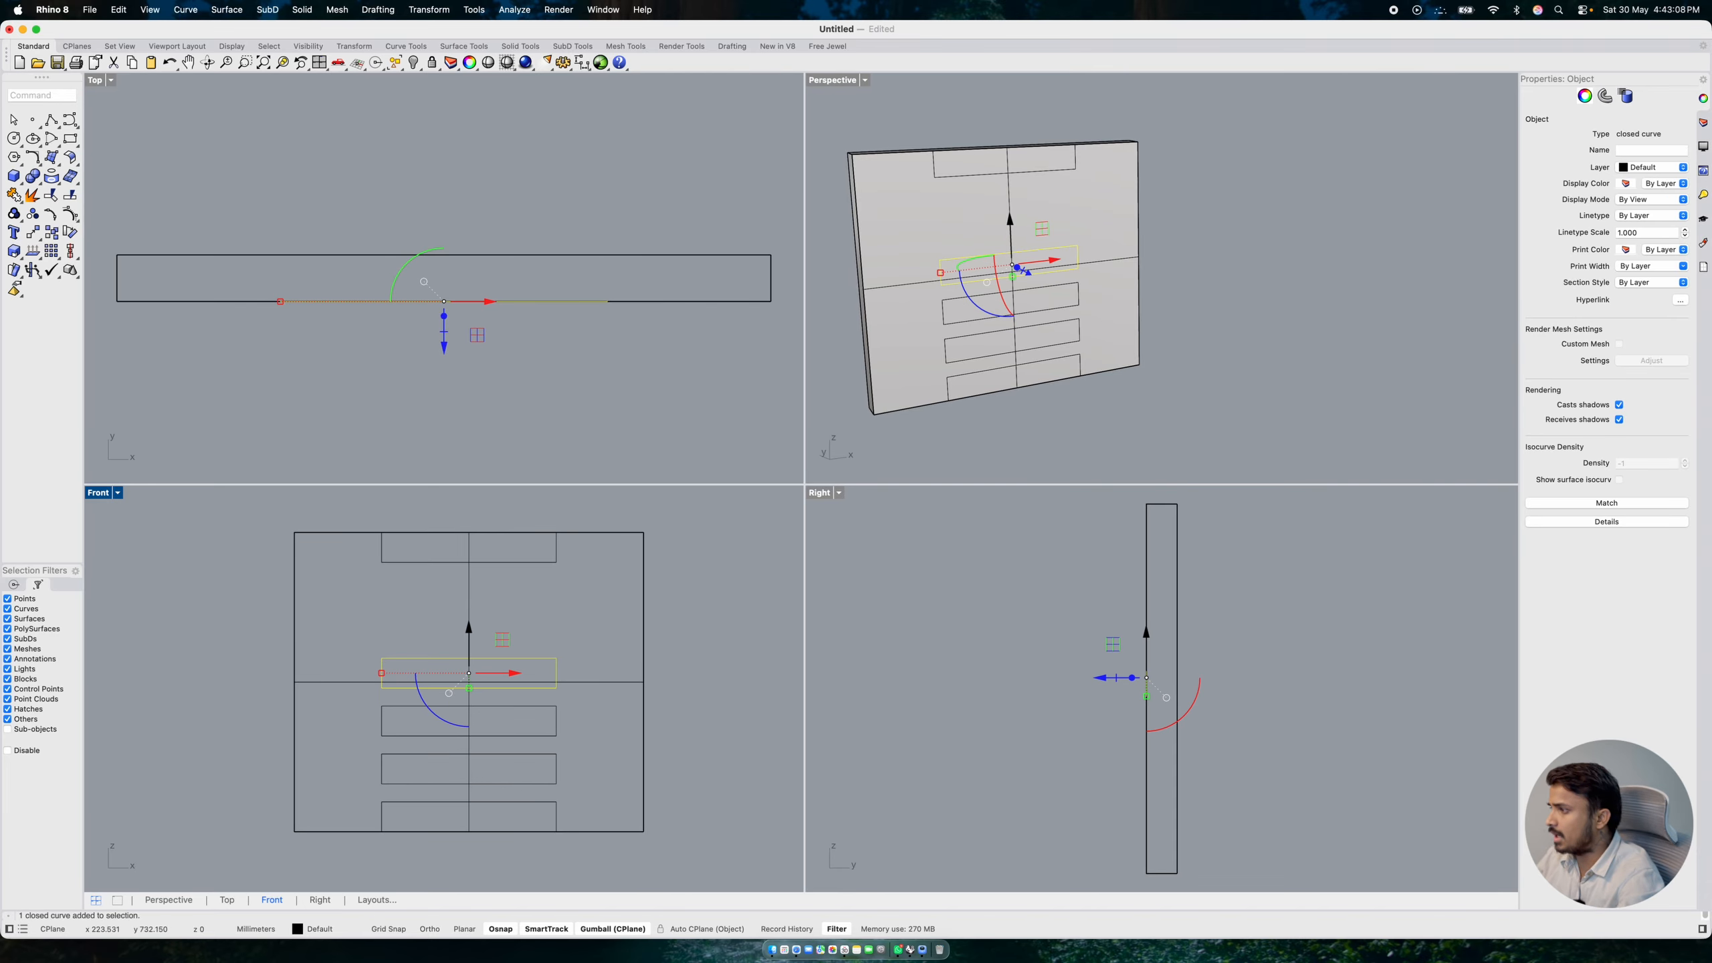
- Delete the original rectangle at the panel's top edge and move the four stacked rectangles from their group centre to the centre-line intersection
drag(547, 600, 520, 557)
key(Delete)
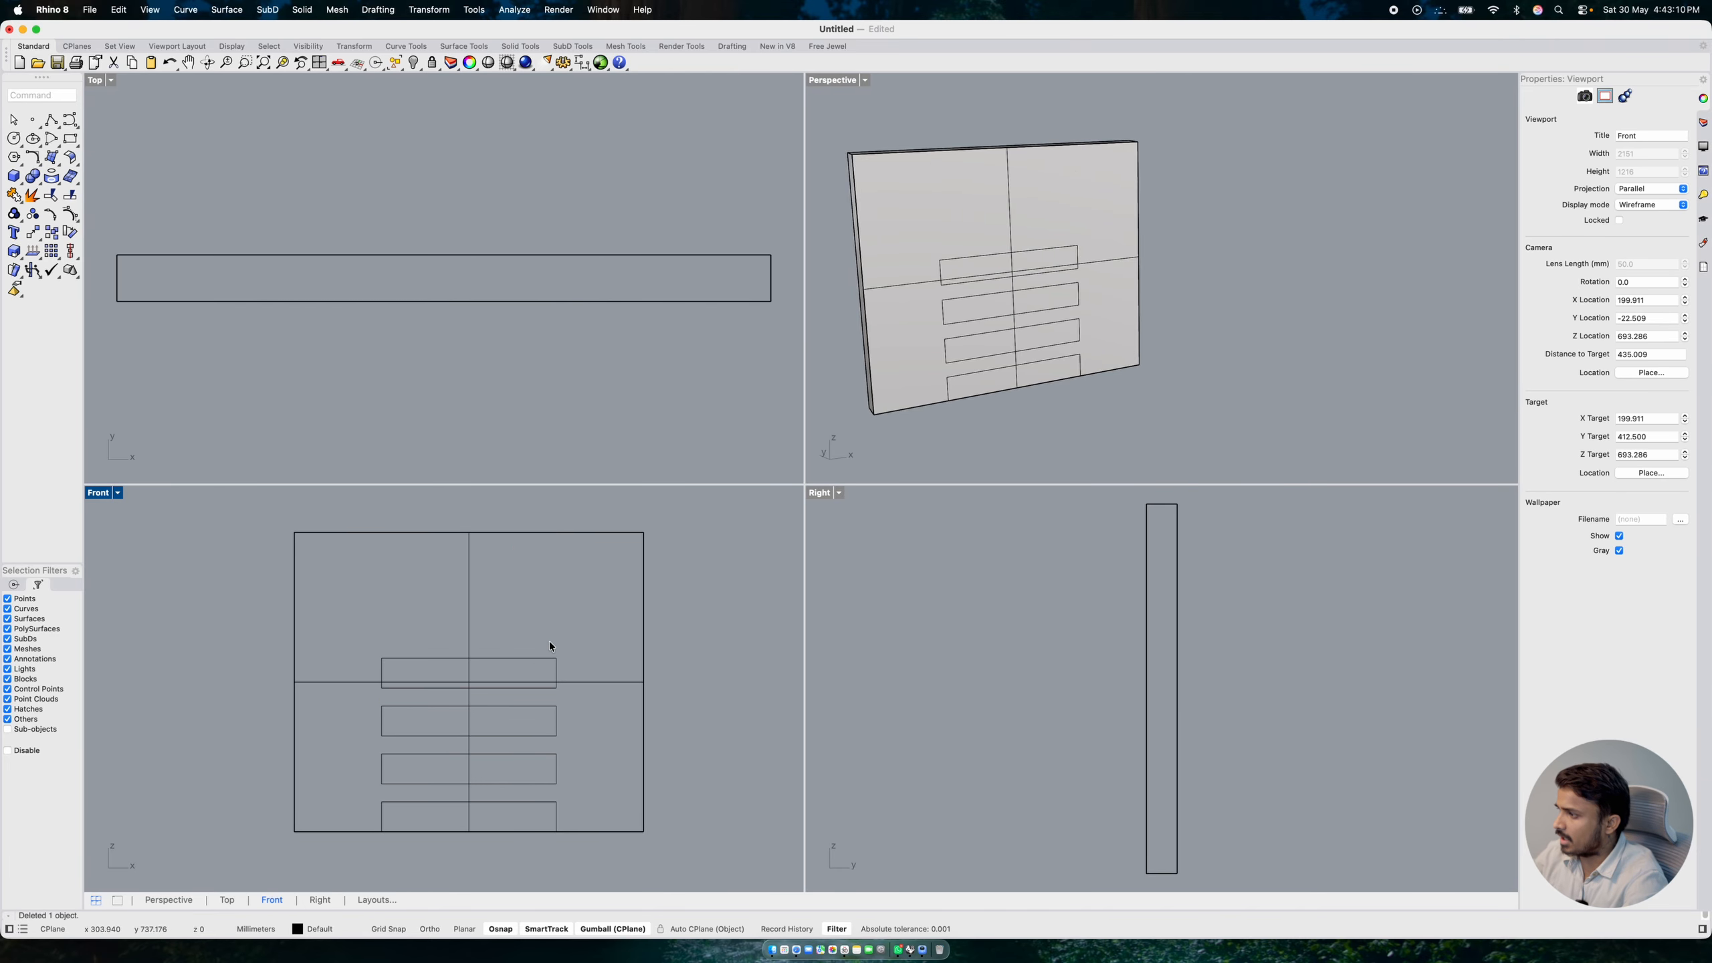
drag(549, 642, 534, 669)
shift+drag(543, 774, 530, 805)
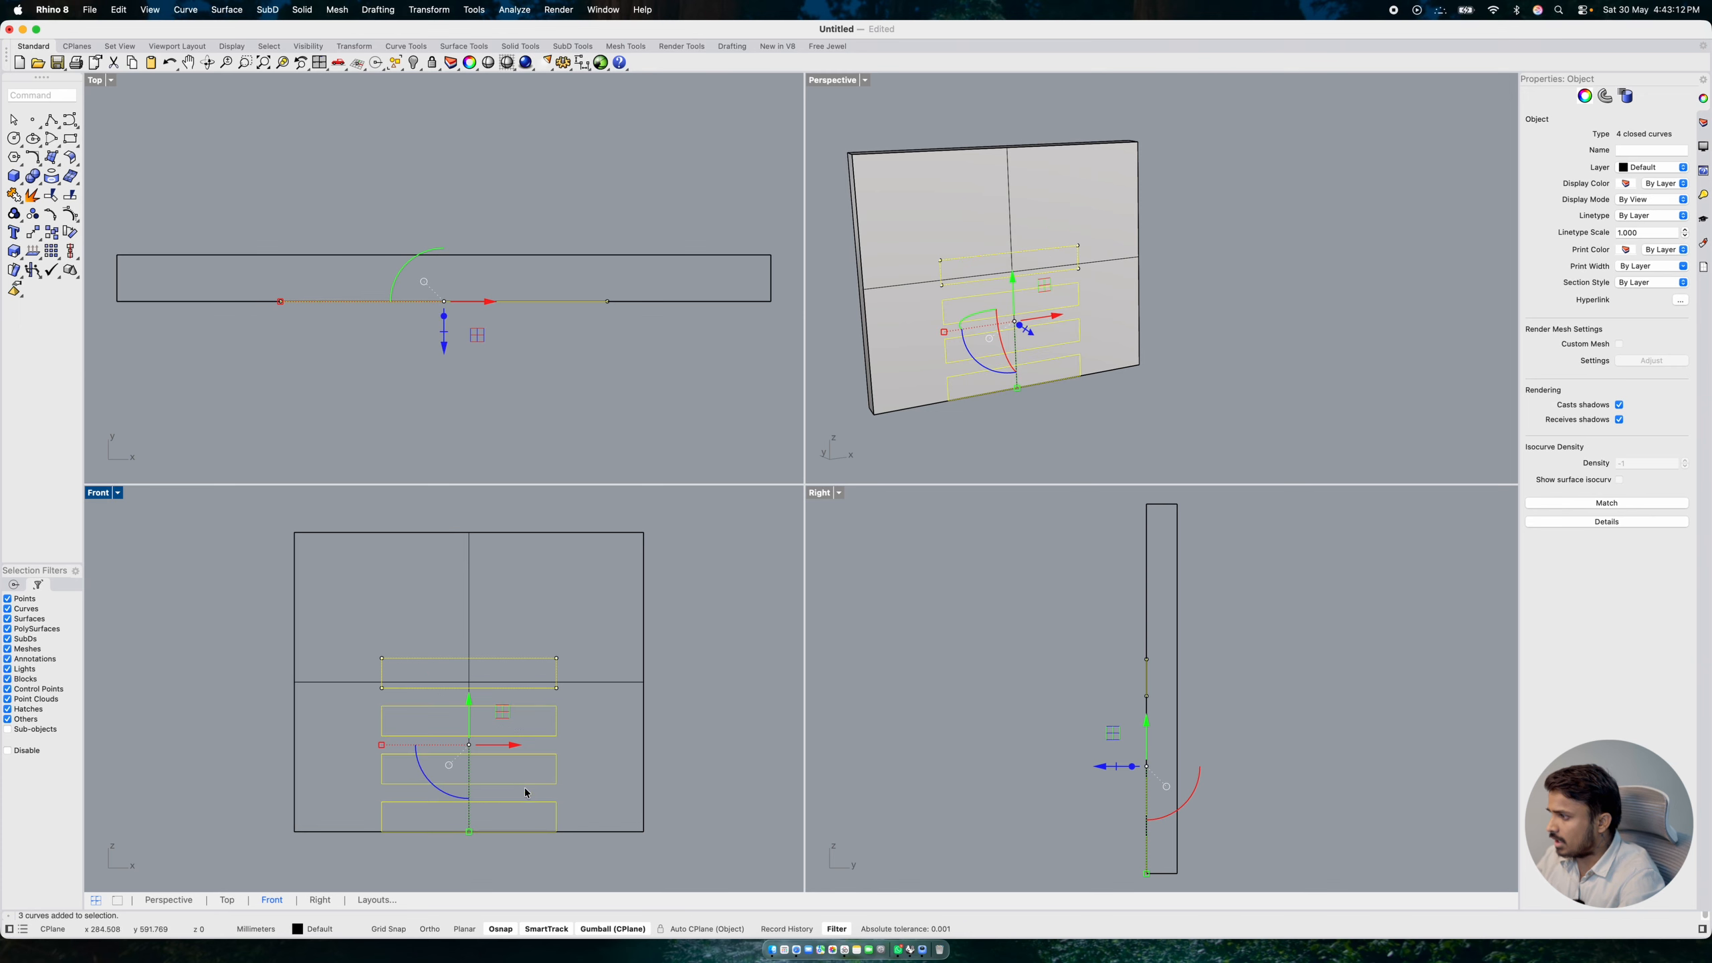
text(m)
key(Return)
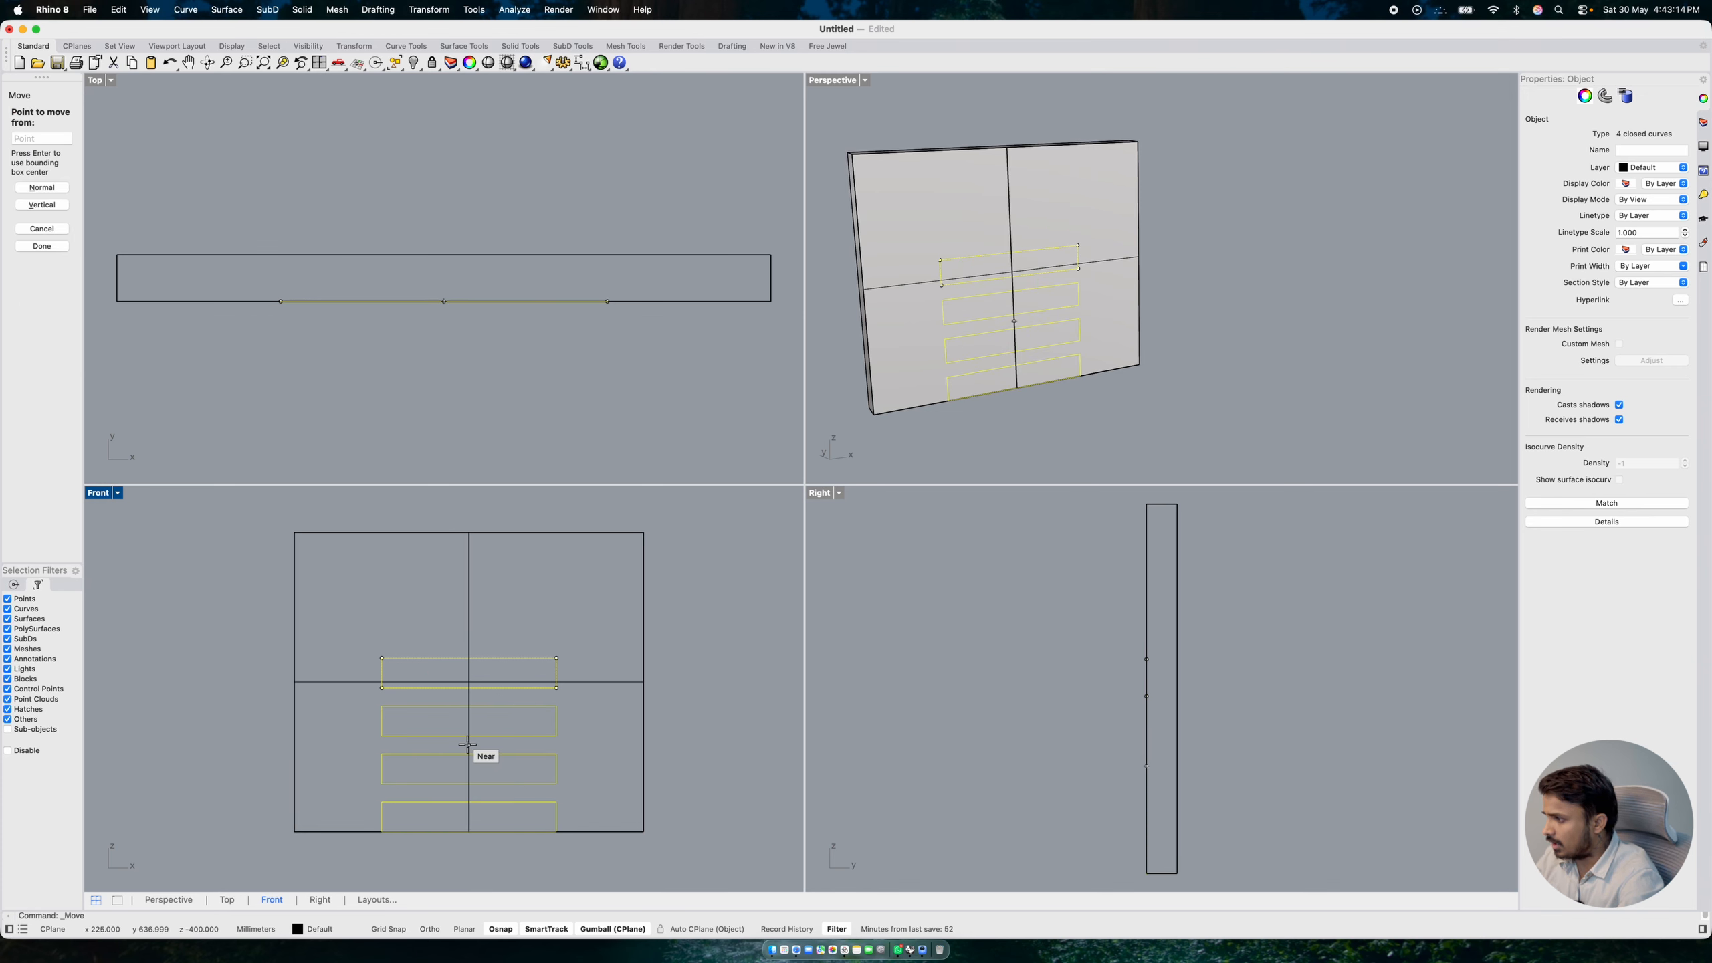
scroll(467, 745, up, 2)
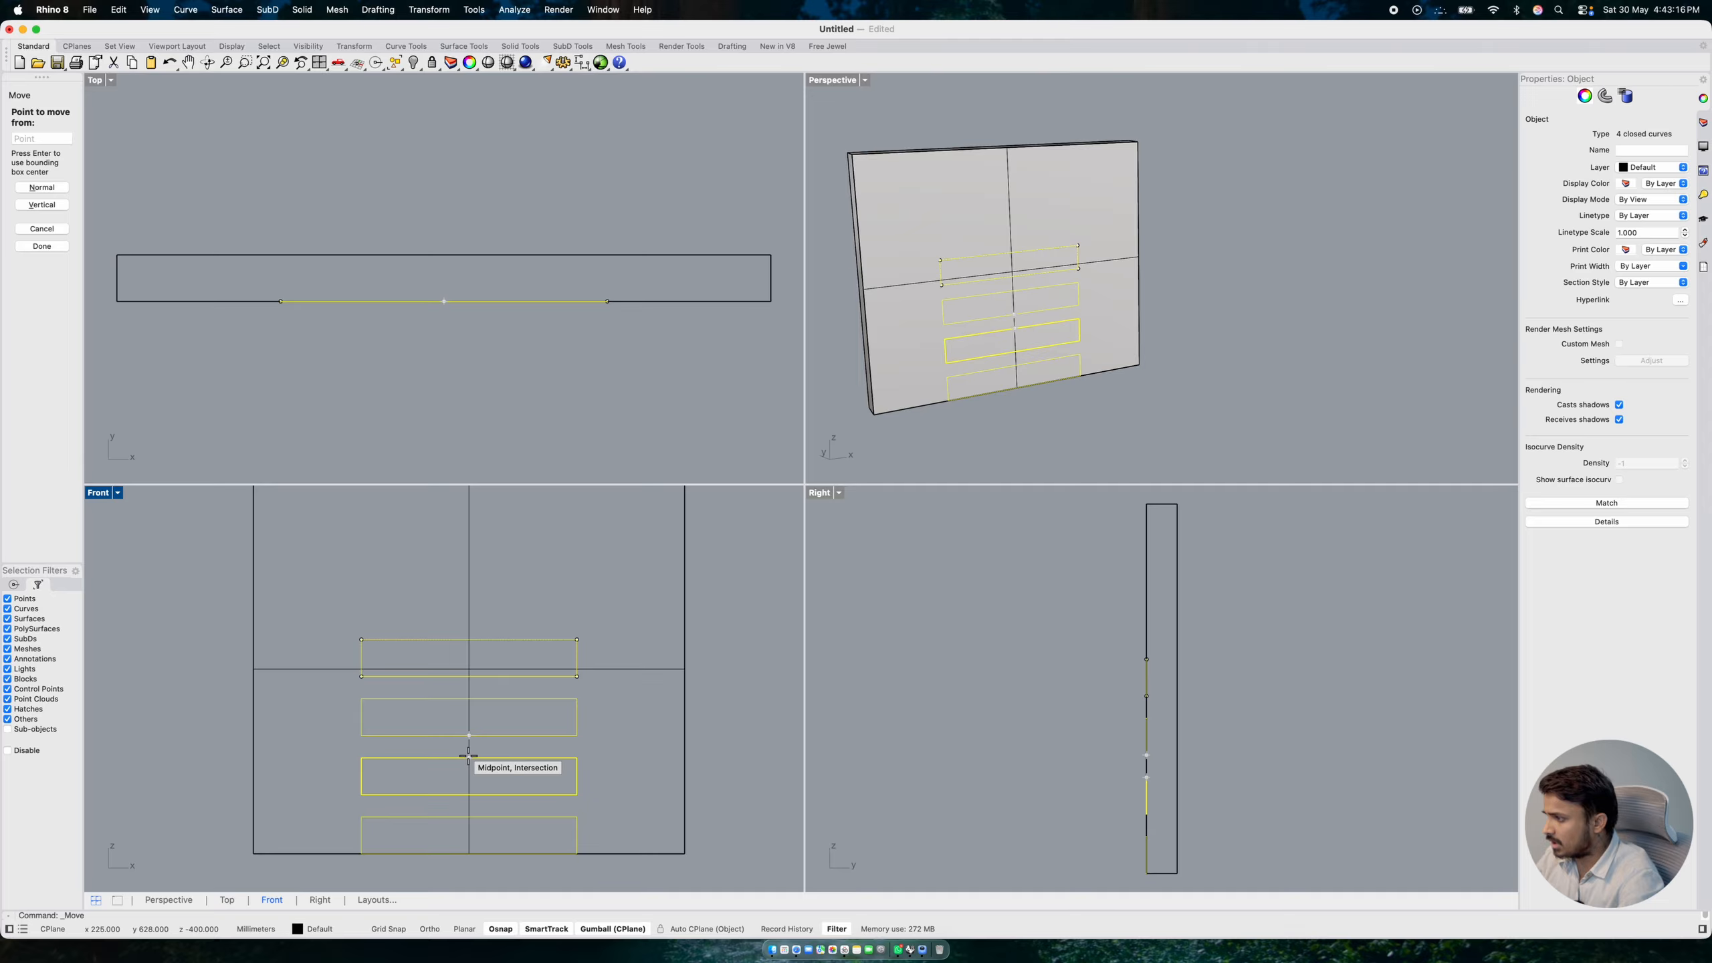
click(468, 750)
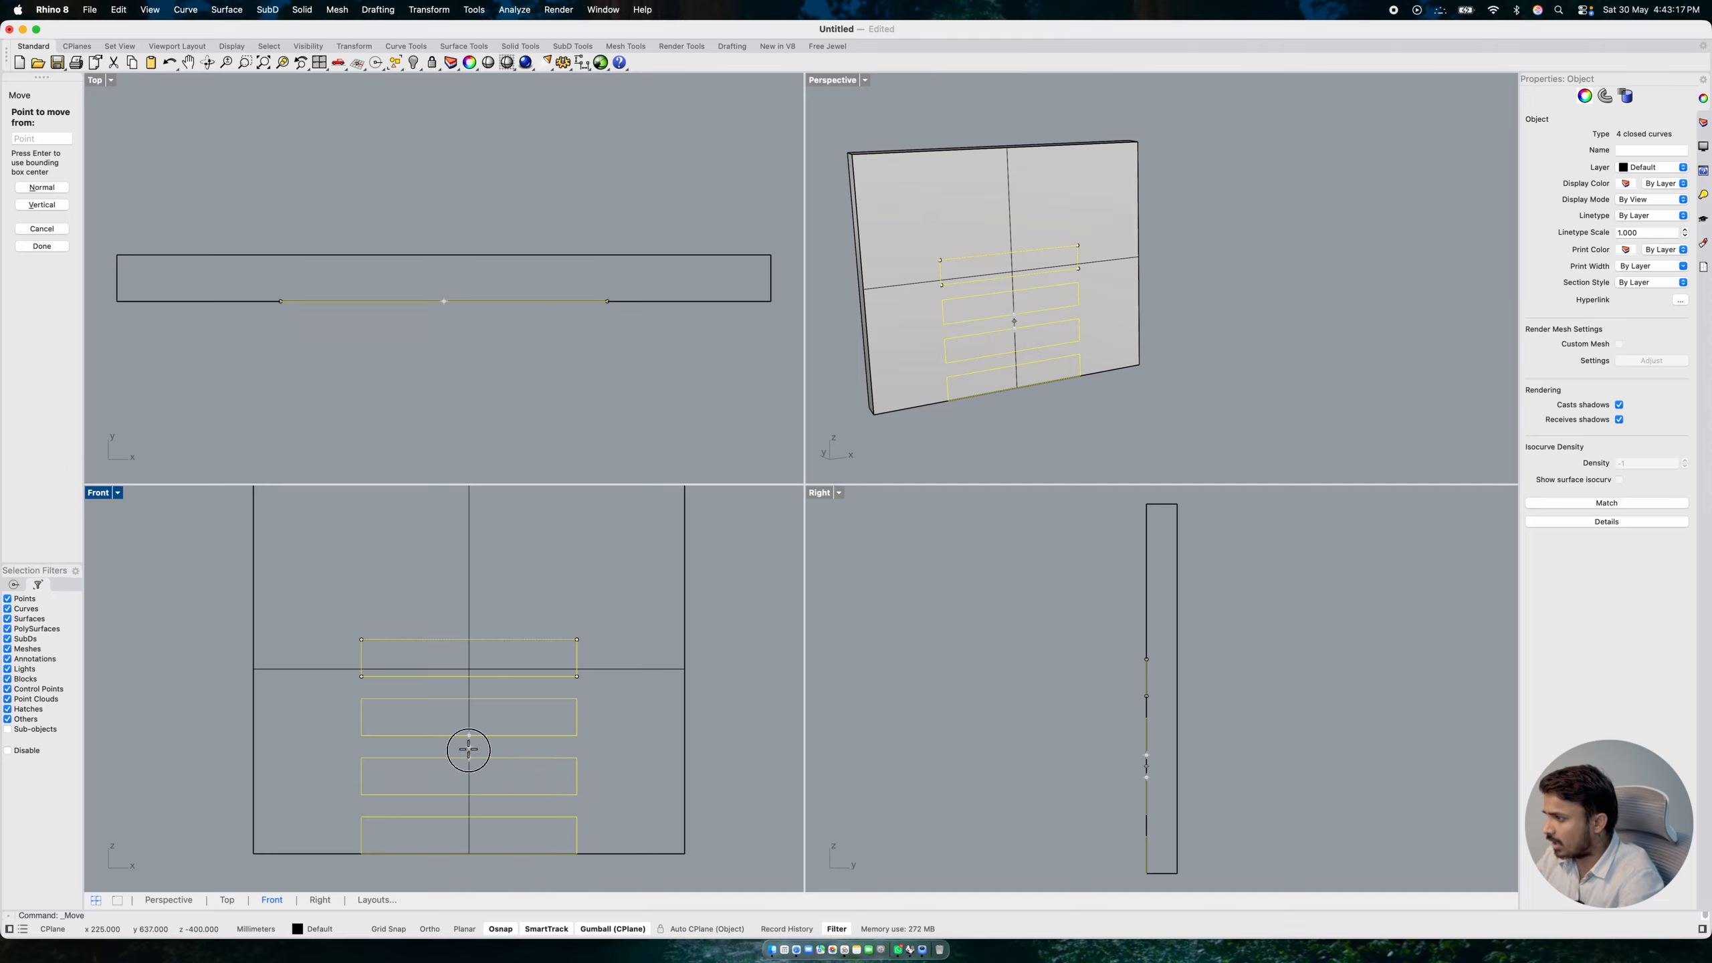
click(470, 669)
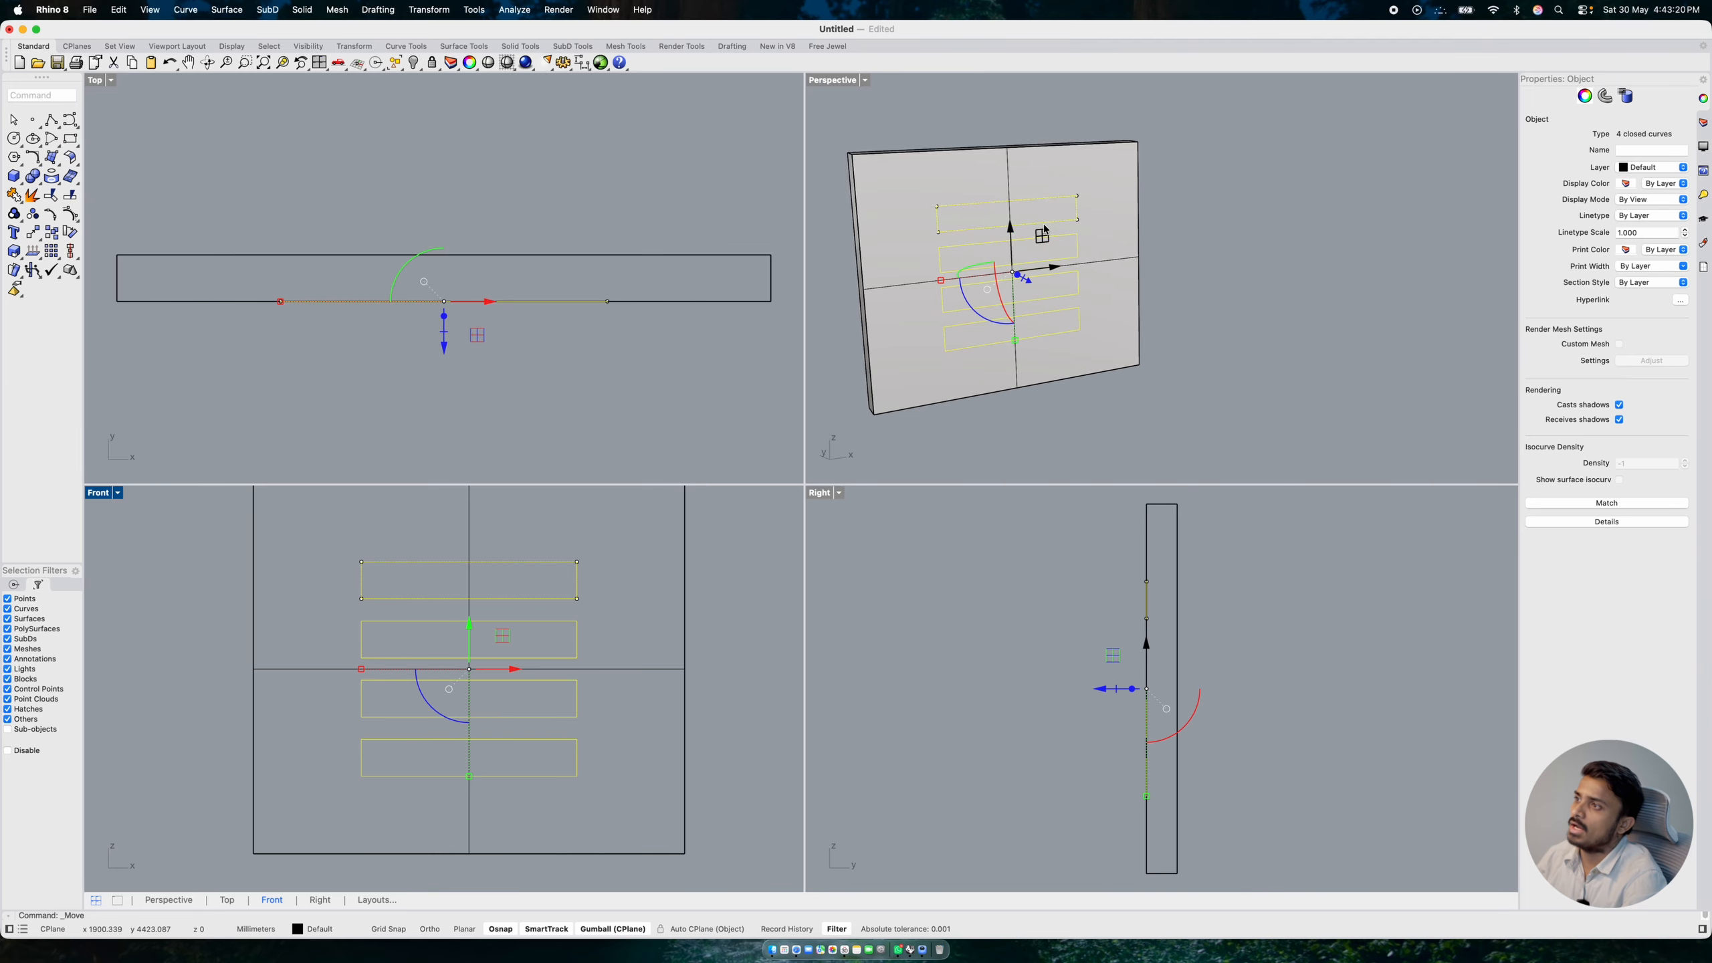
- Round the corners of all four rectangles with FilletCorners at a 15 mm radius in the maximized Perspective view
scroll(1039, 233, up, 2)
click(854, 81)
double_click(855, 80)
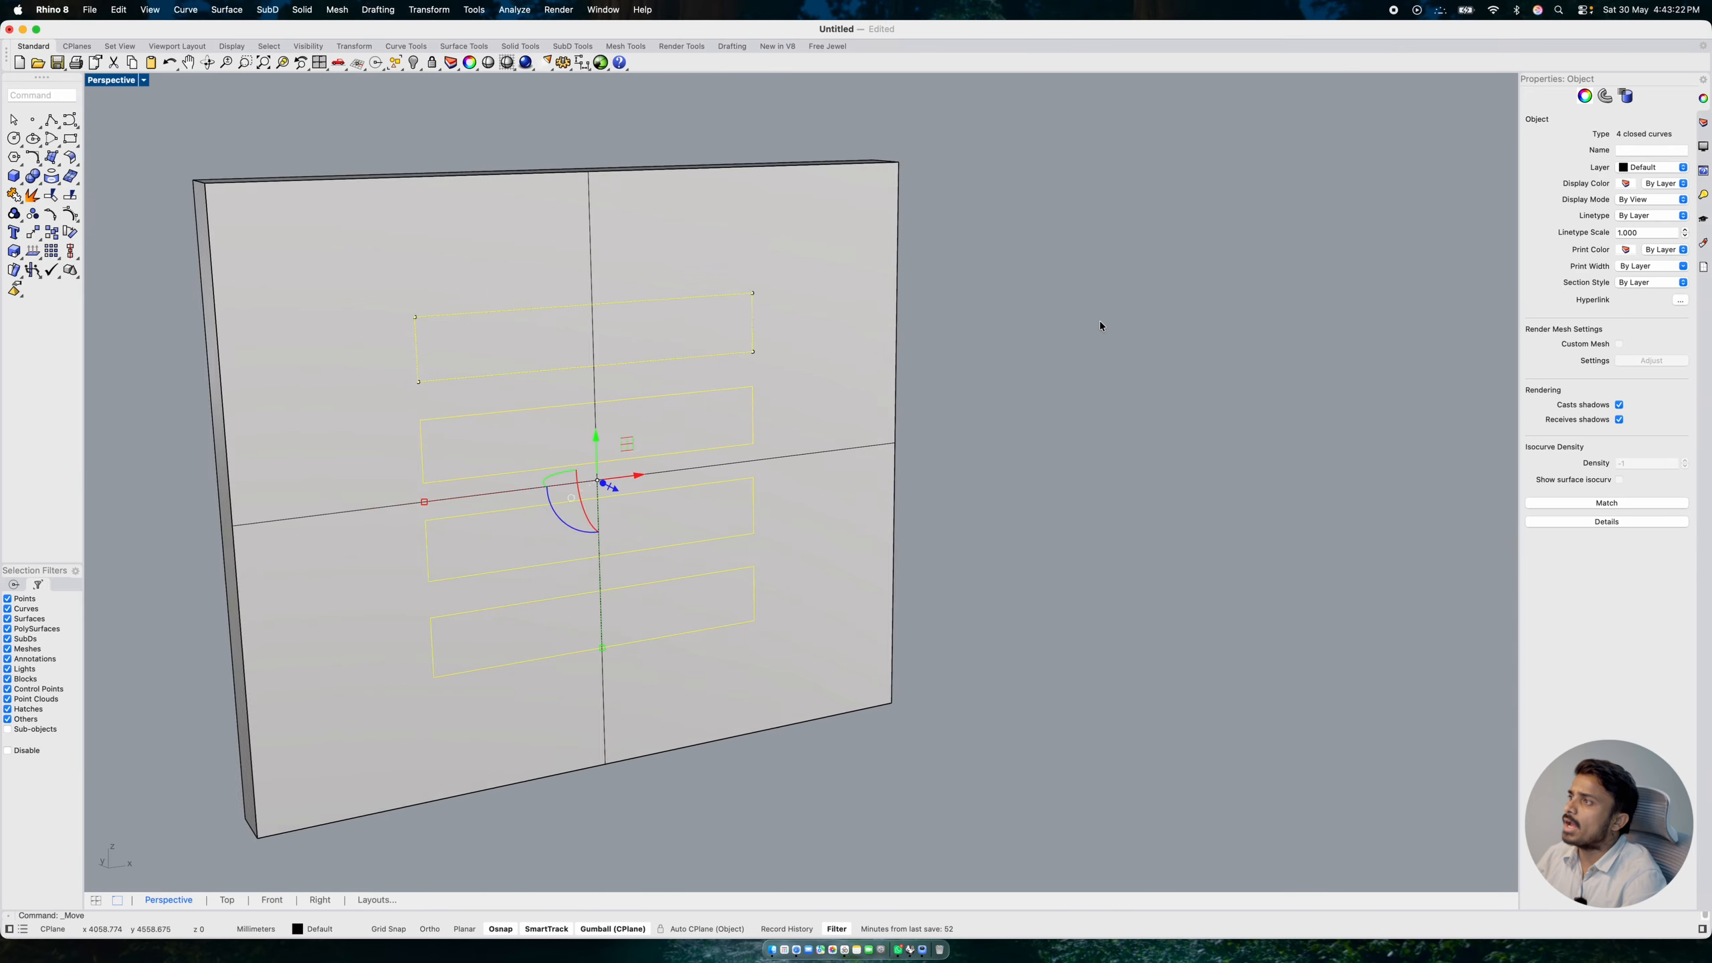
scroll(1079, 337, down, 3)
scroll(634, 415, up, 3)
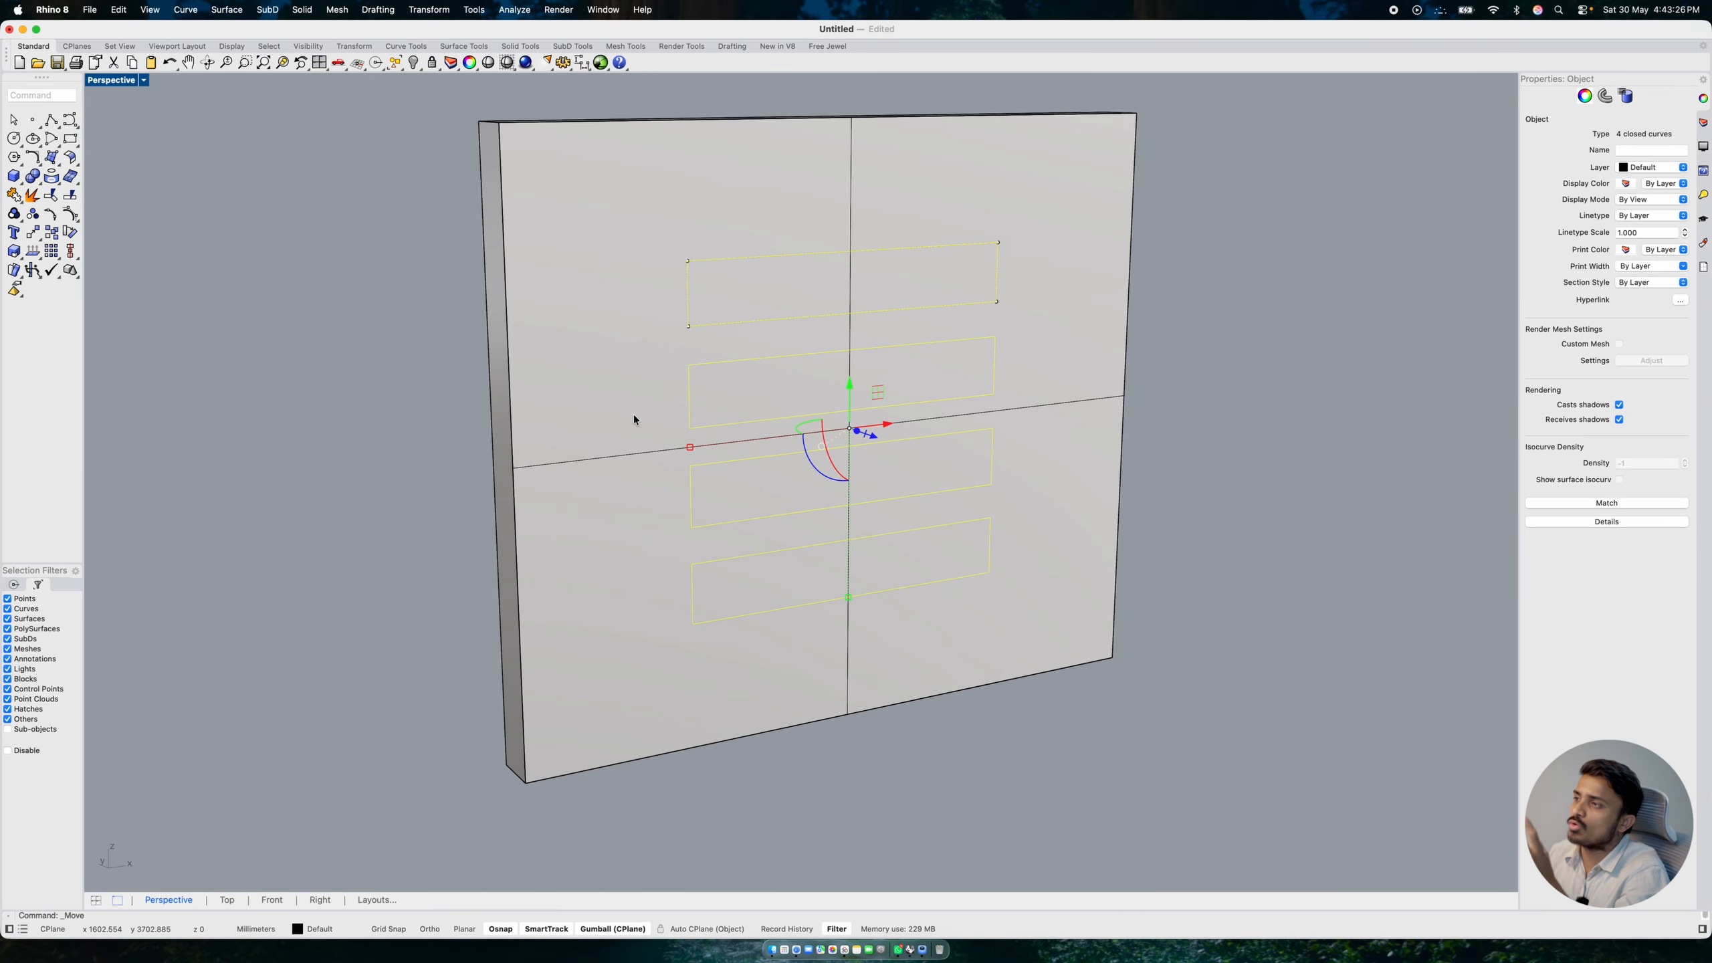
text(Fillet)
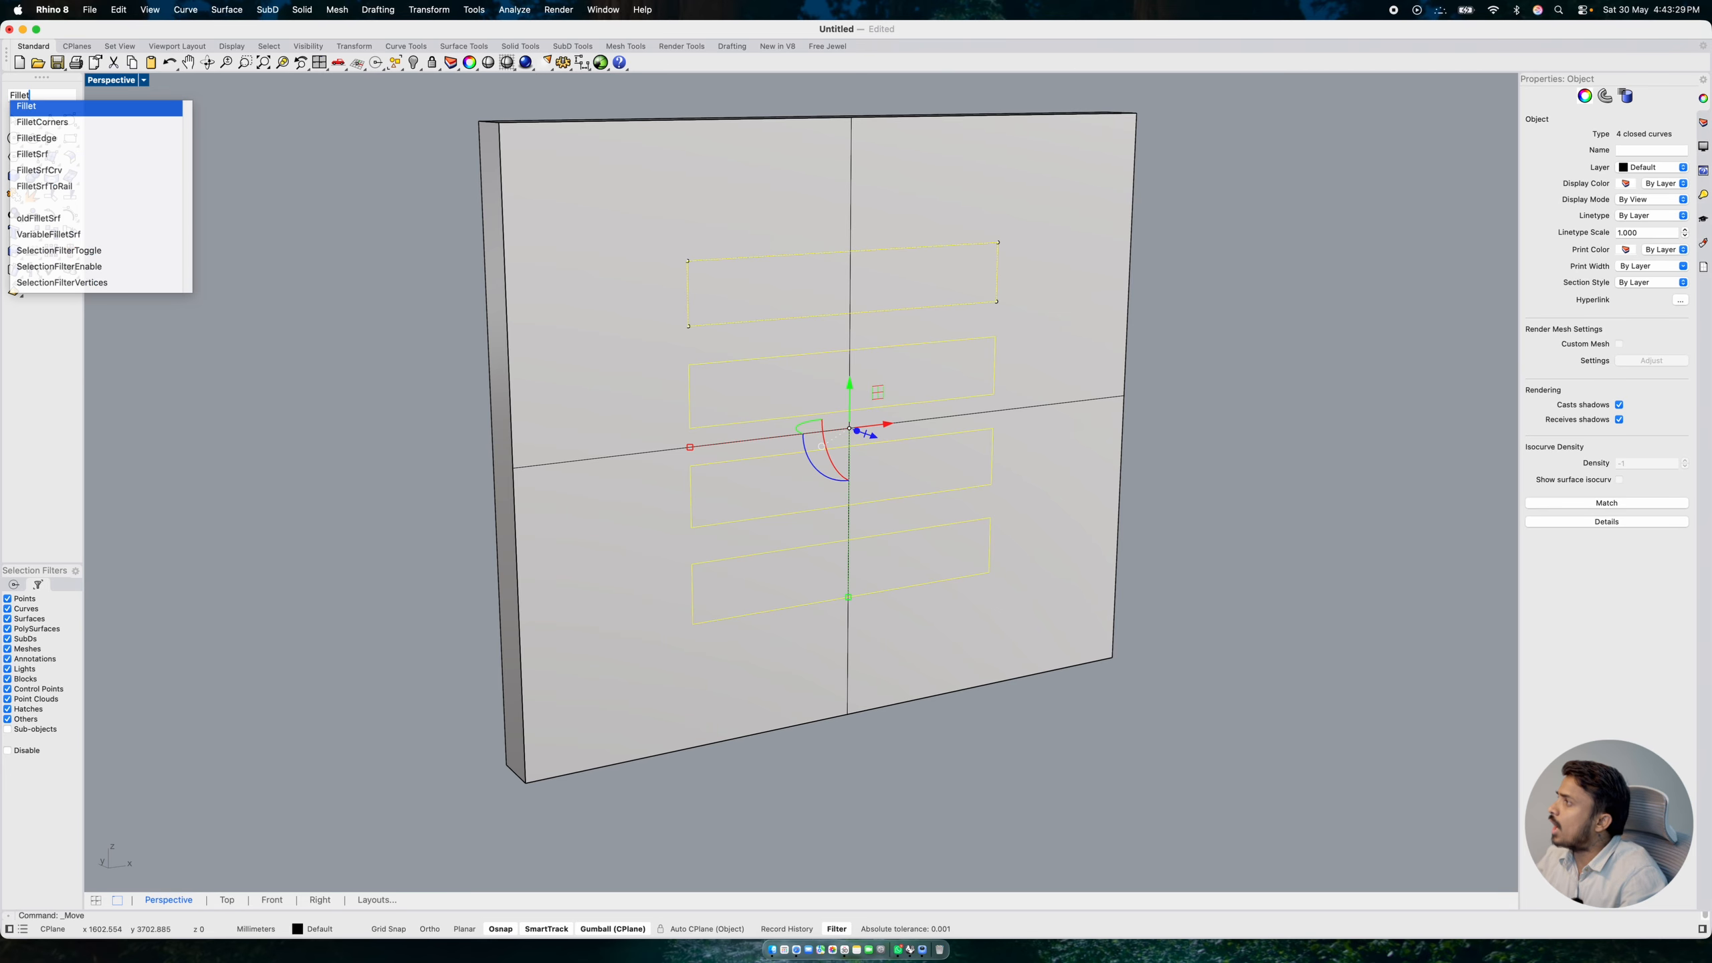
key(Down)
key(Return)
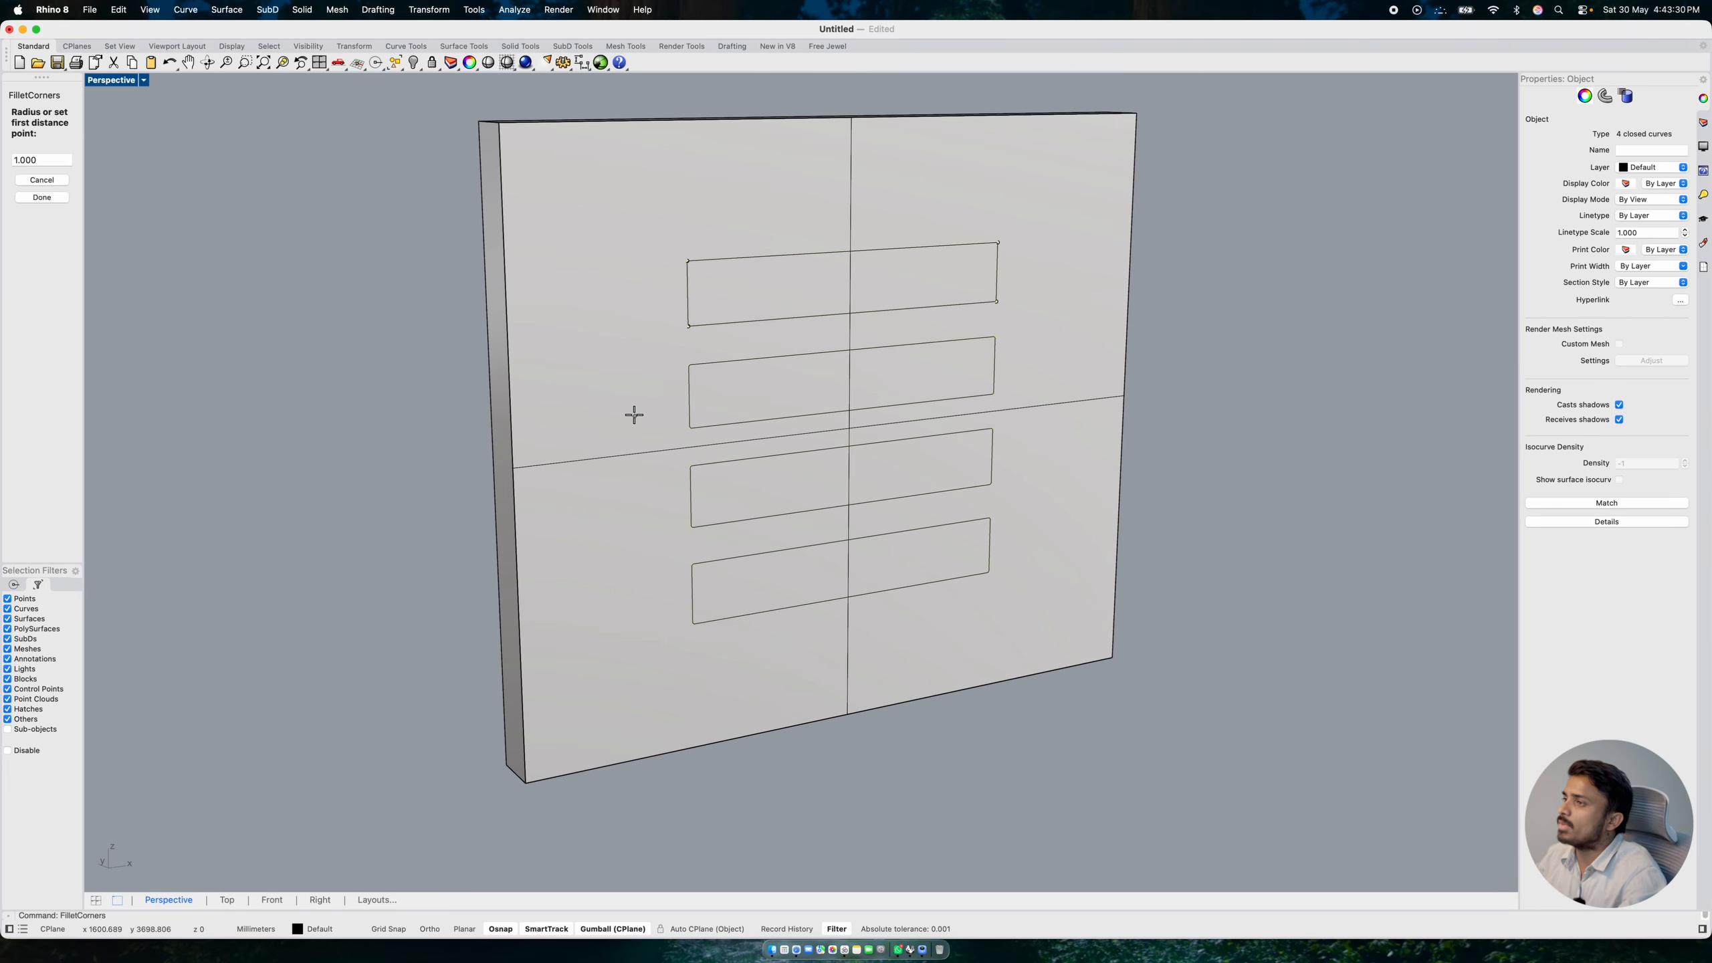
text(25)
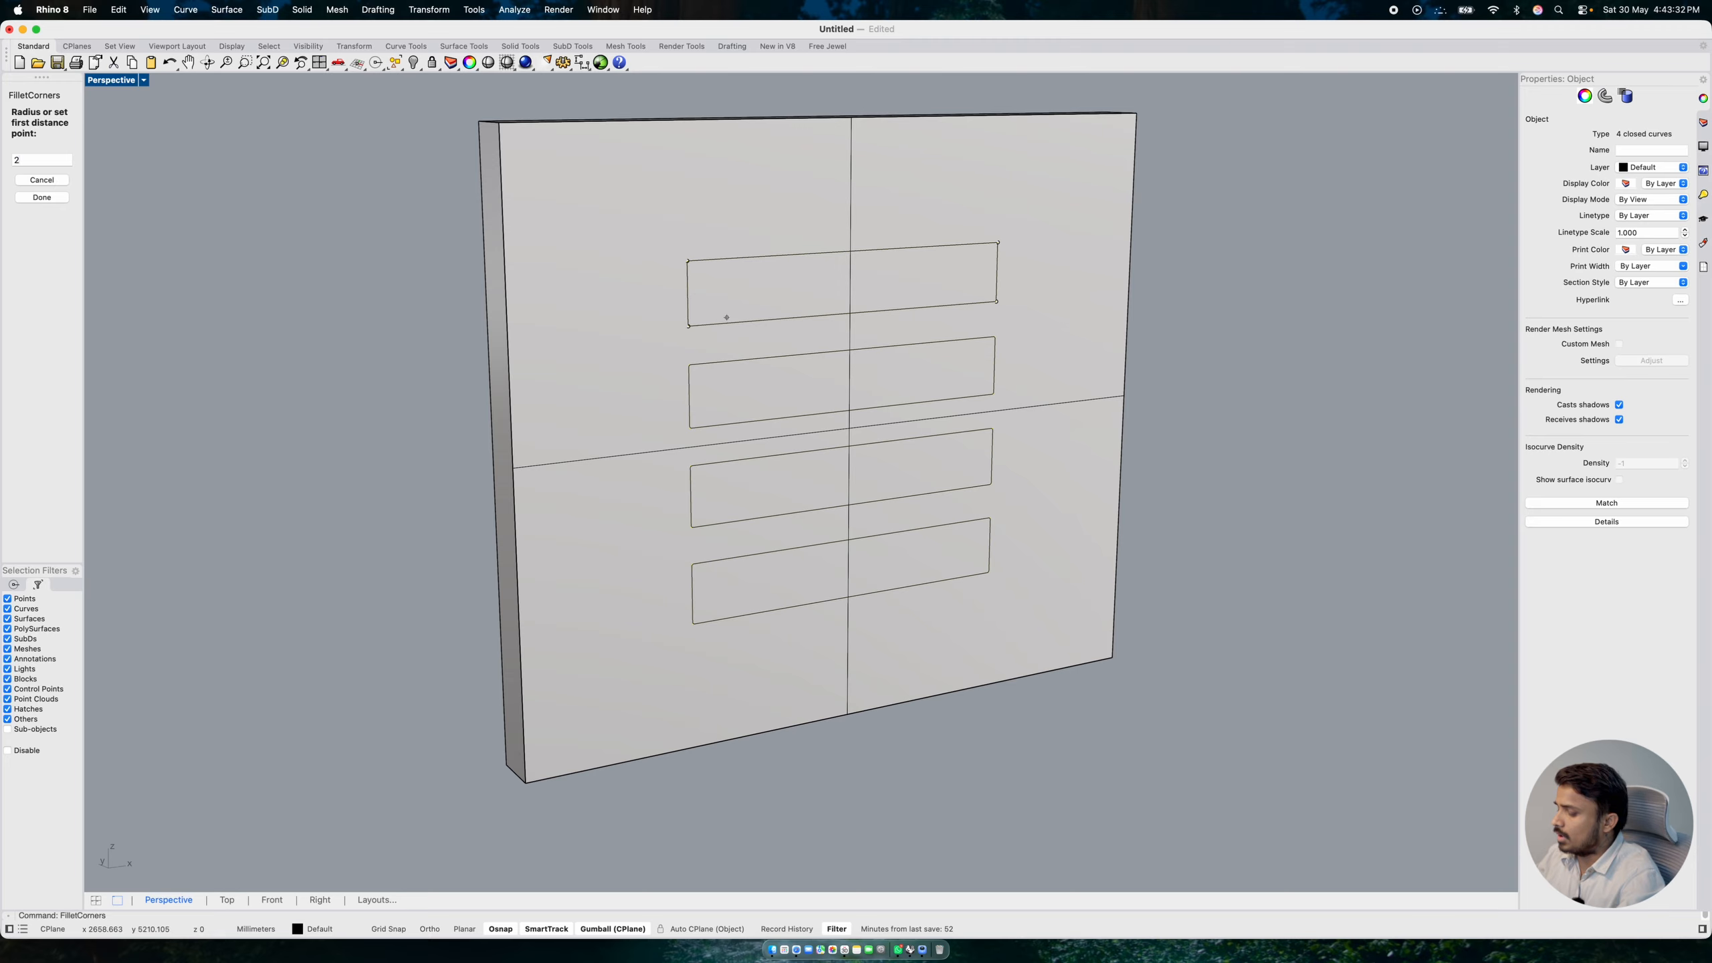
key(BackSpace)
key(BackSpace)
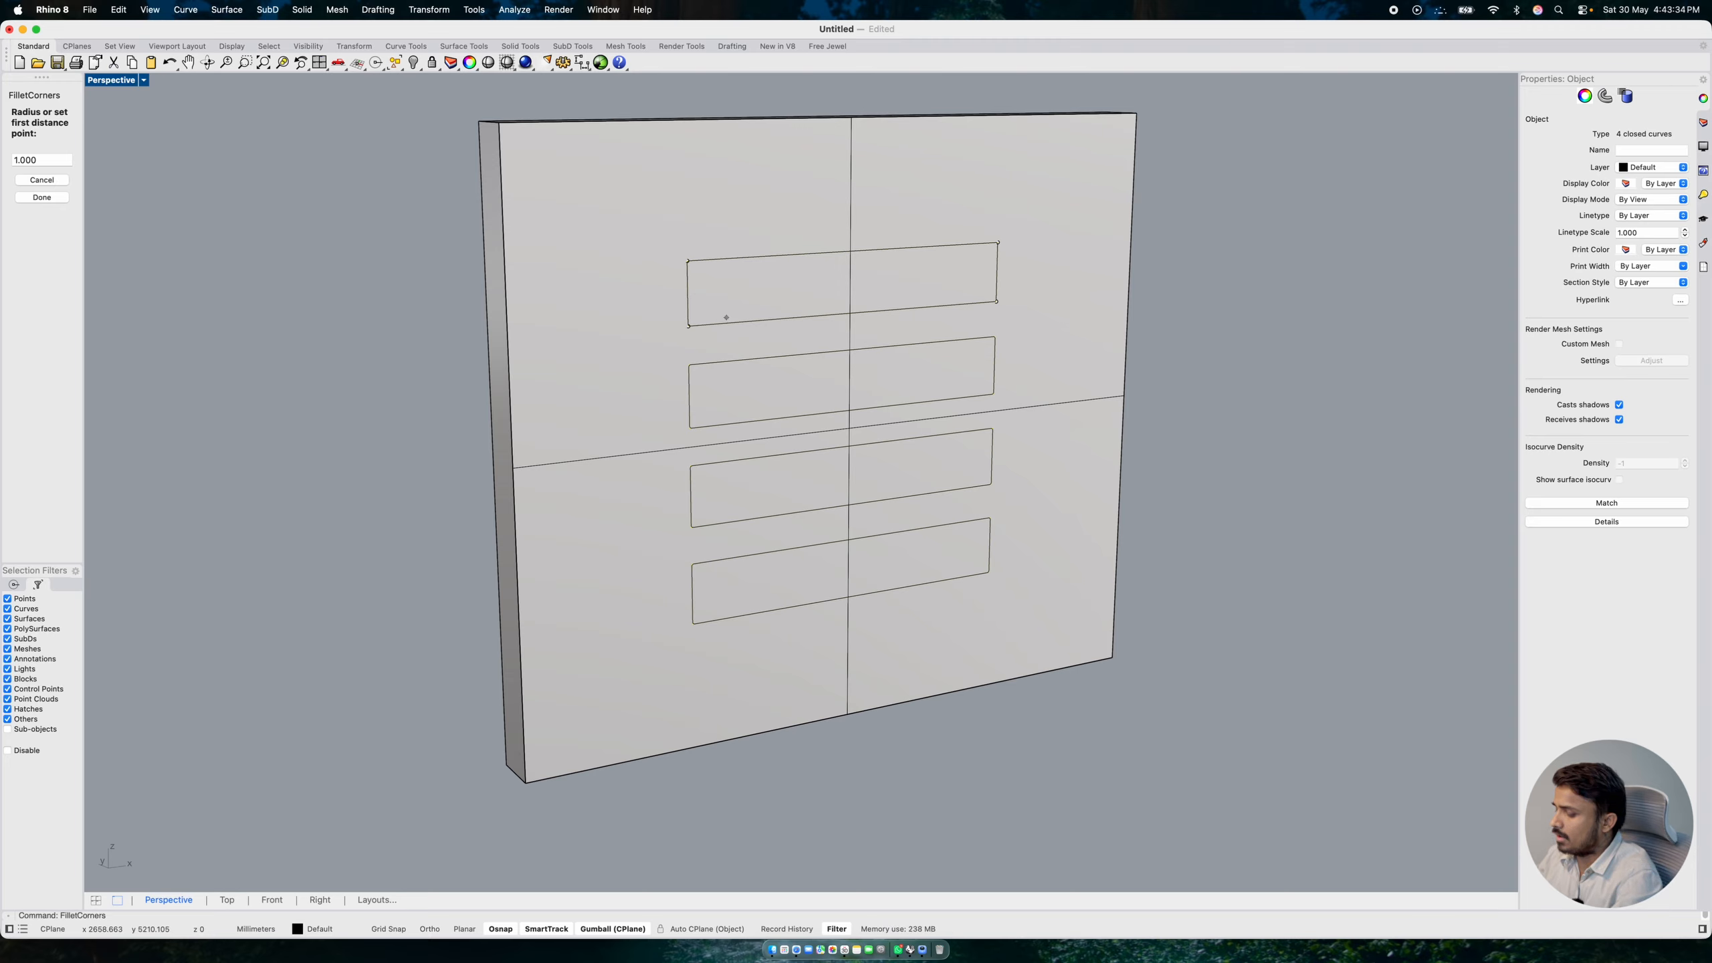
text(10)
key(BackSpace)
key(BackSpace)
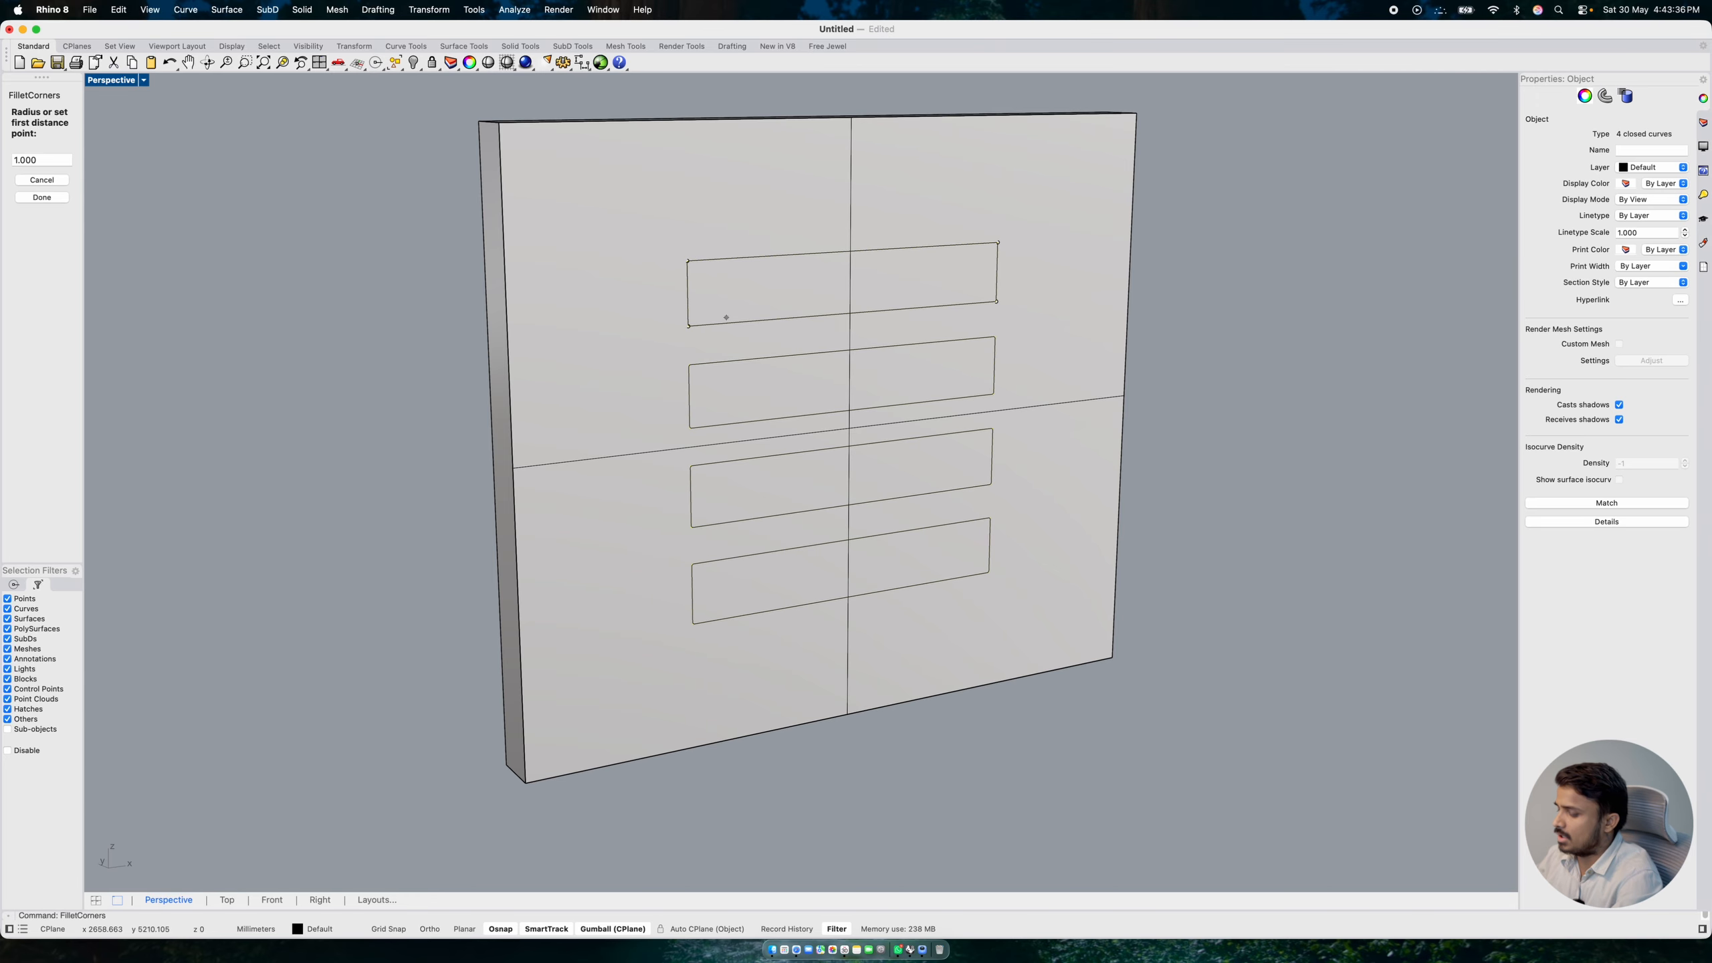
text(15)
key(Return)
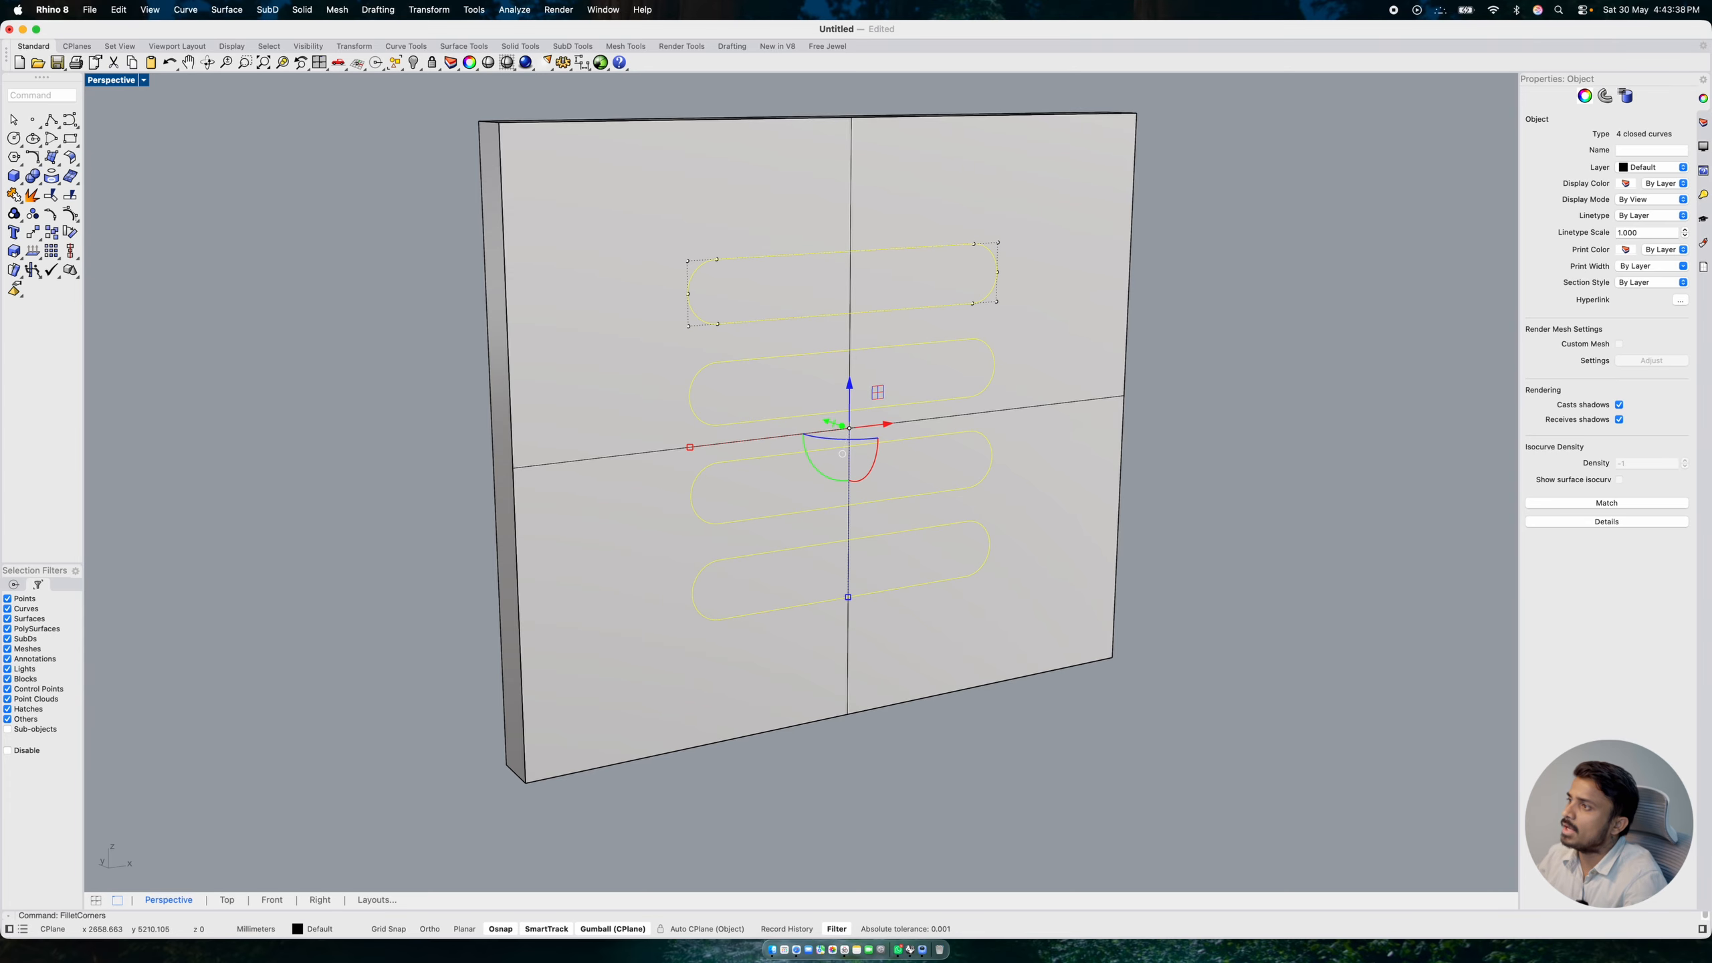
- Show the hidden objects so the rest of the chair surrounds the backrest panel again
right_drag(761, 400, 765, 401)
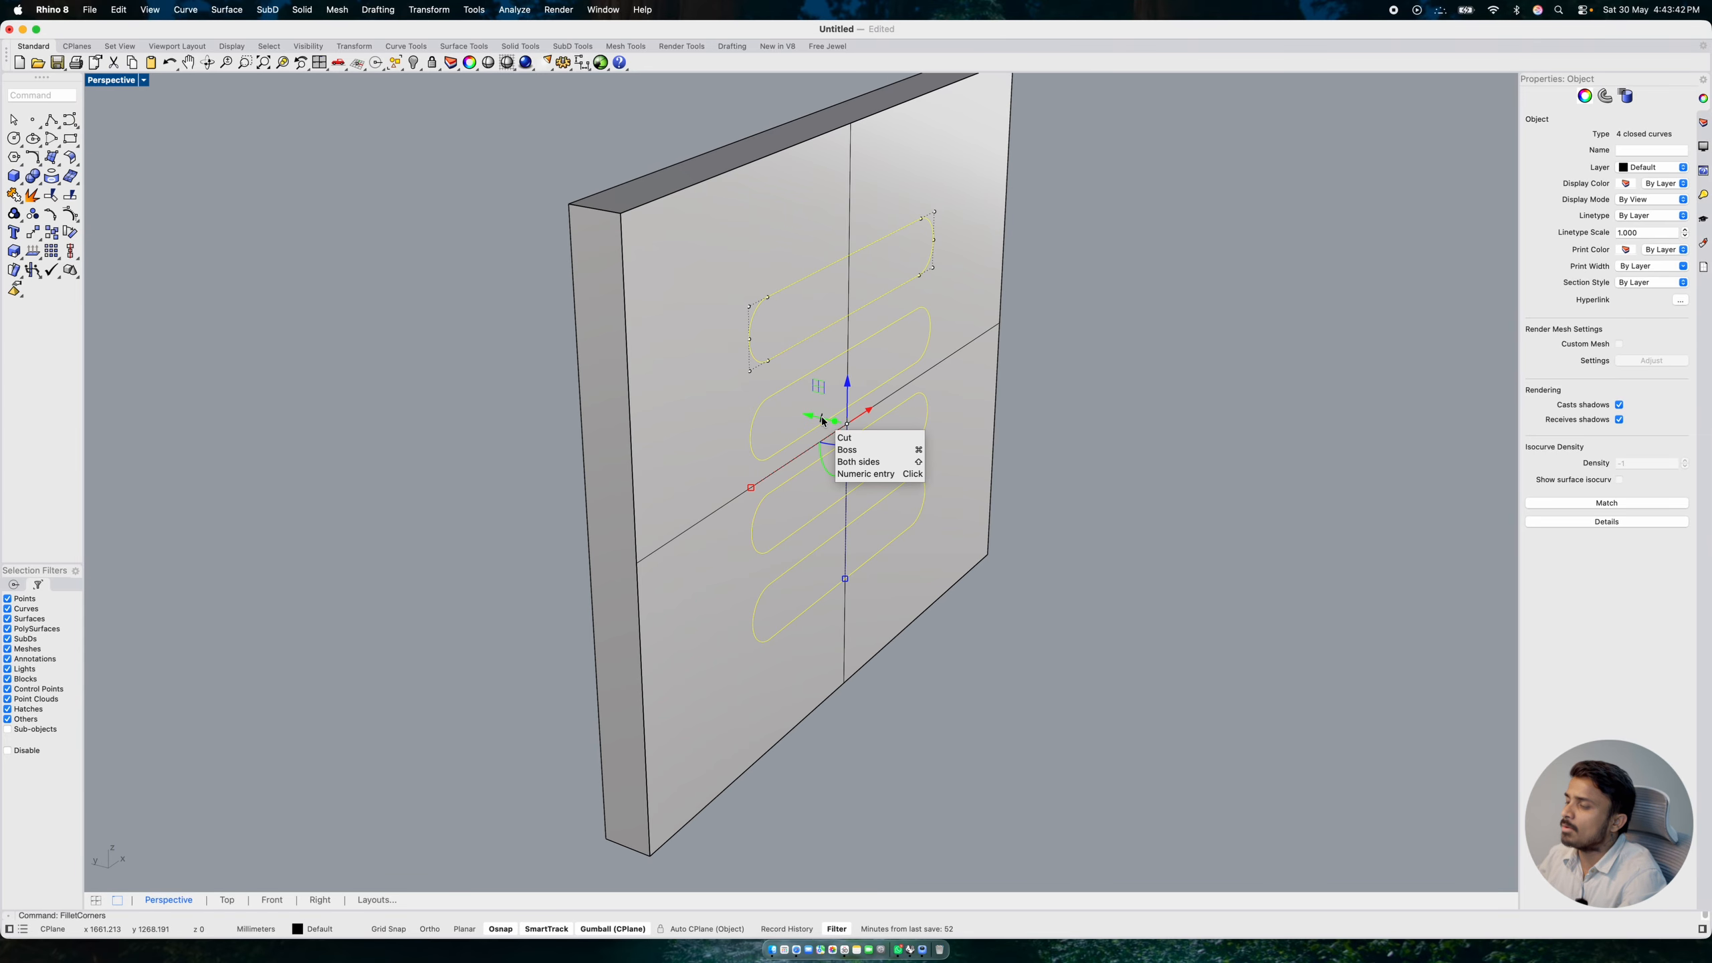
middle_click(1072, 358)
click(1080, 373)
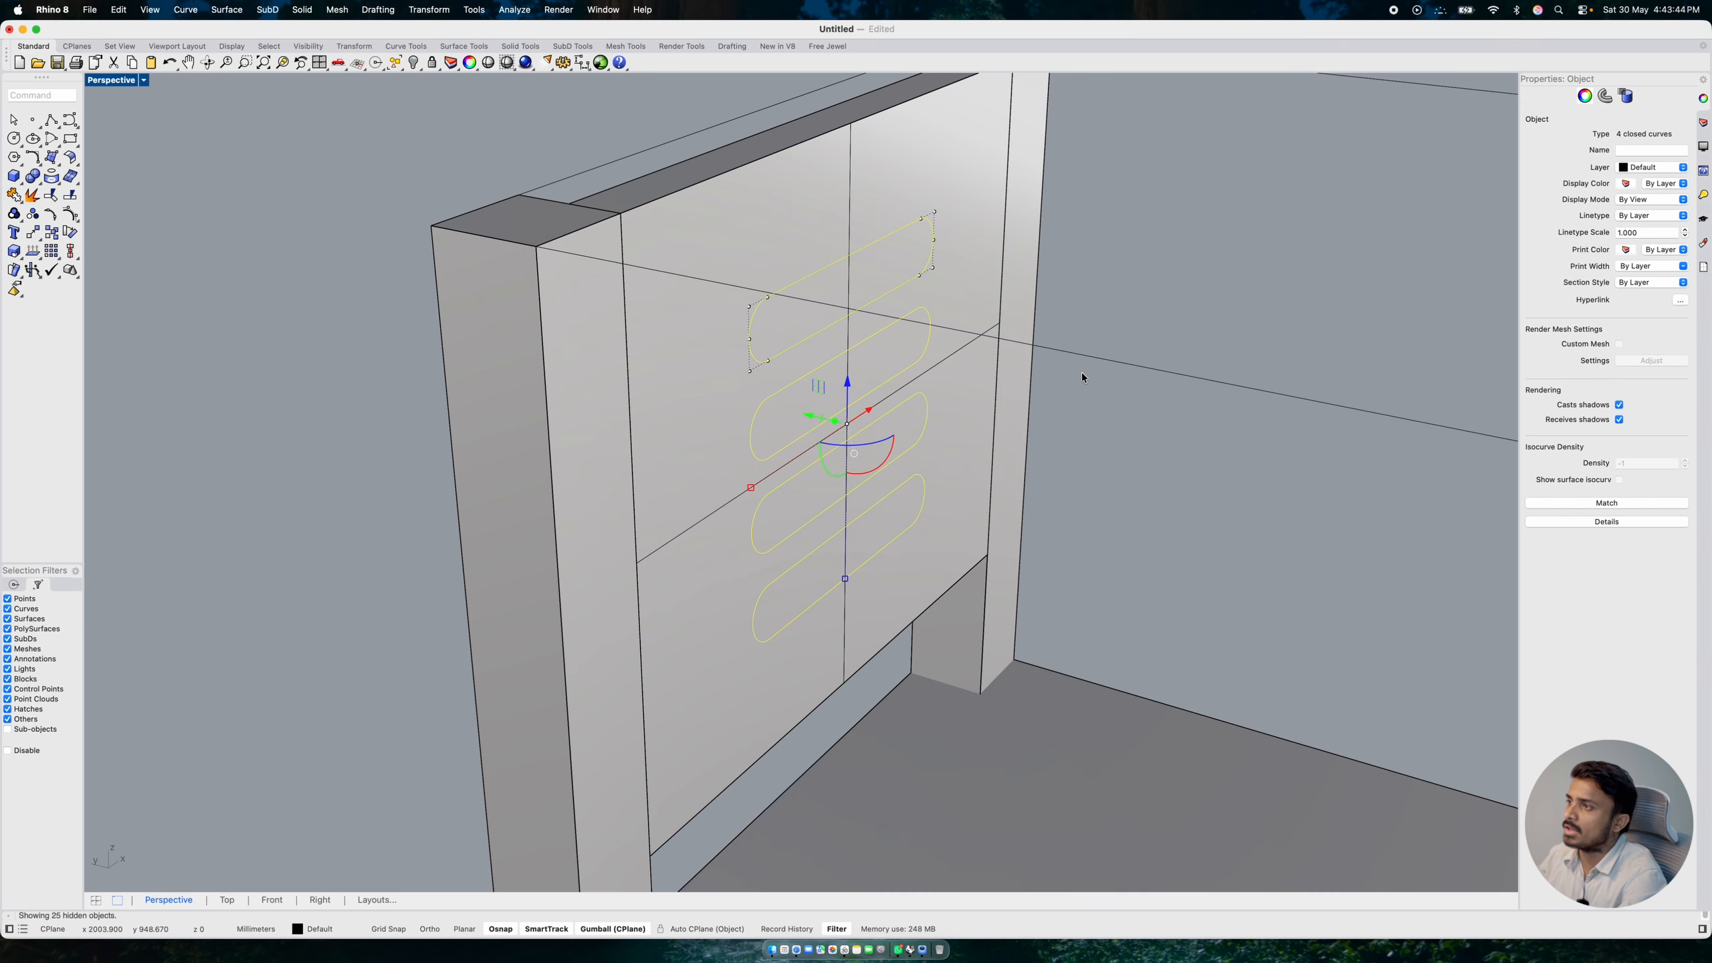
scroll(938, 449, down, 5)
right_drag(940, 444, 880, 433)
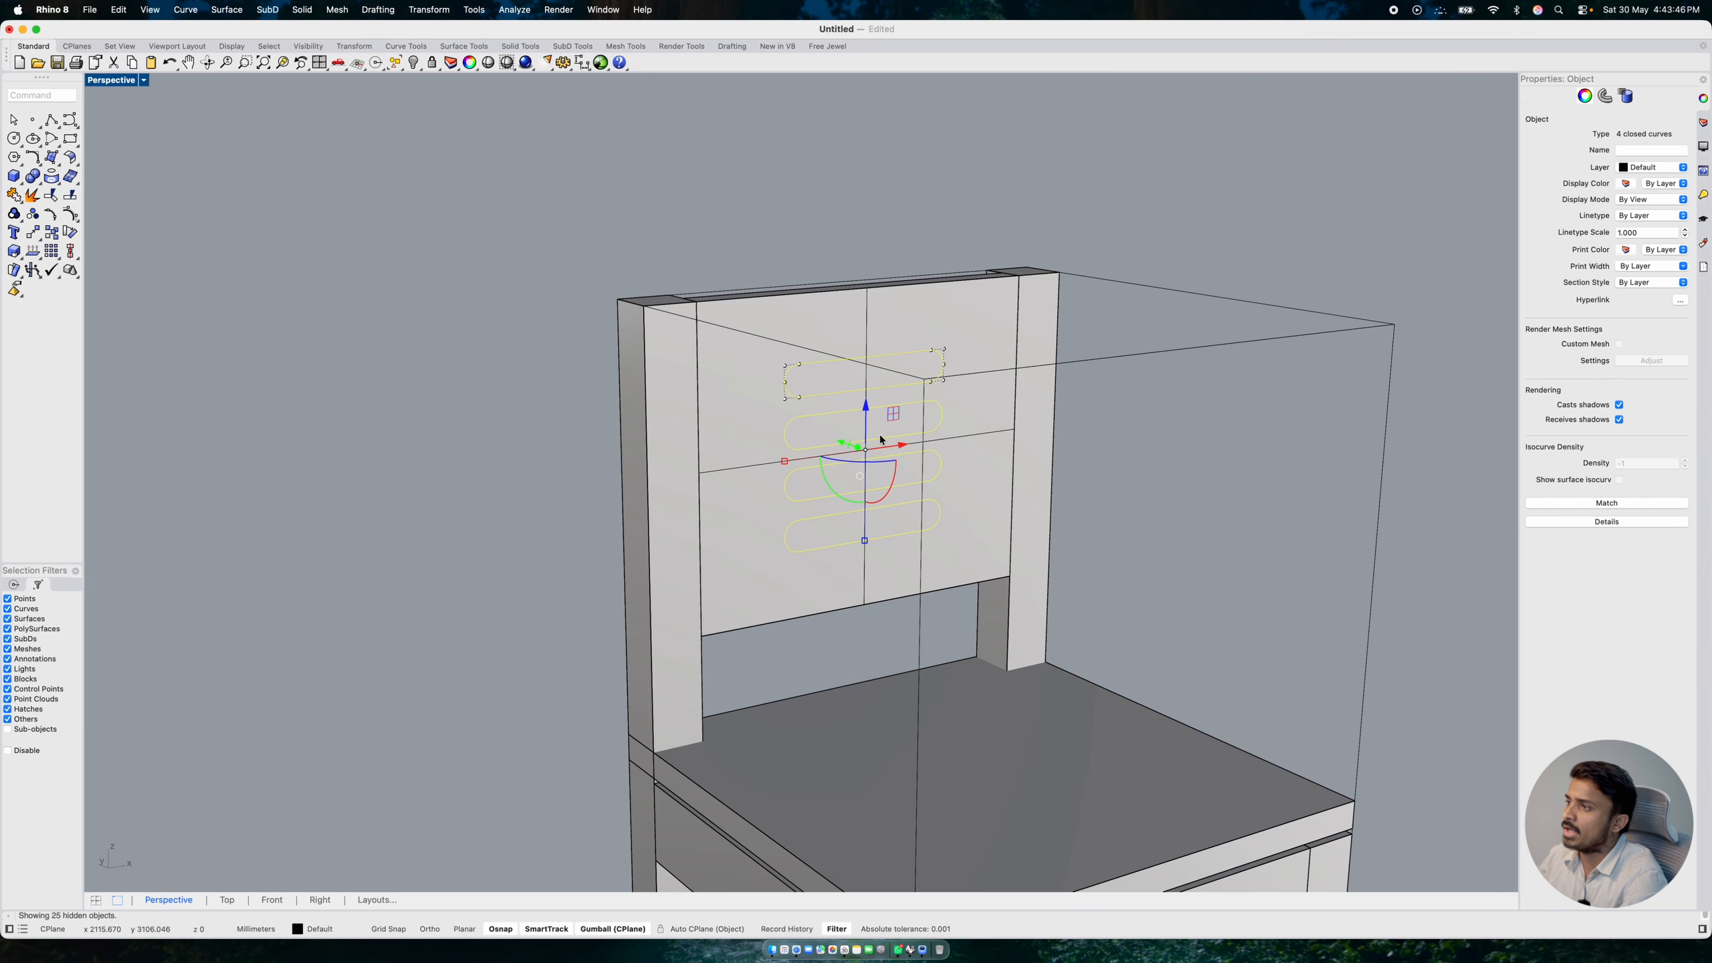
- Extrude-cut the four rounded slot profiles through the full thickness of the backrest panel
scroll(849, 446, up, 5)
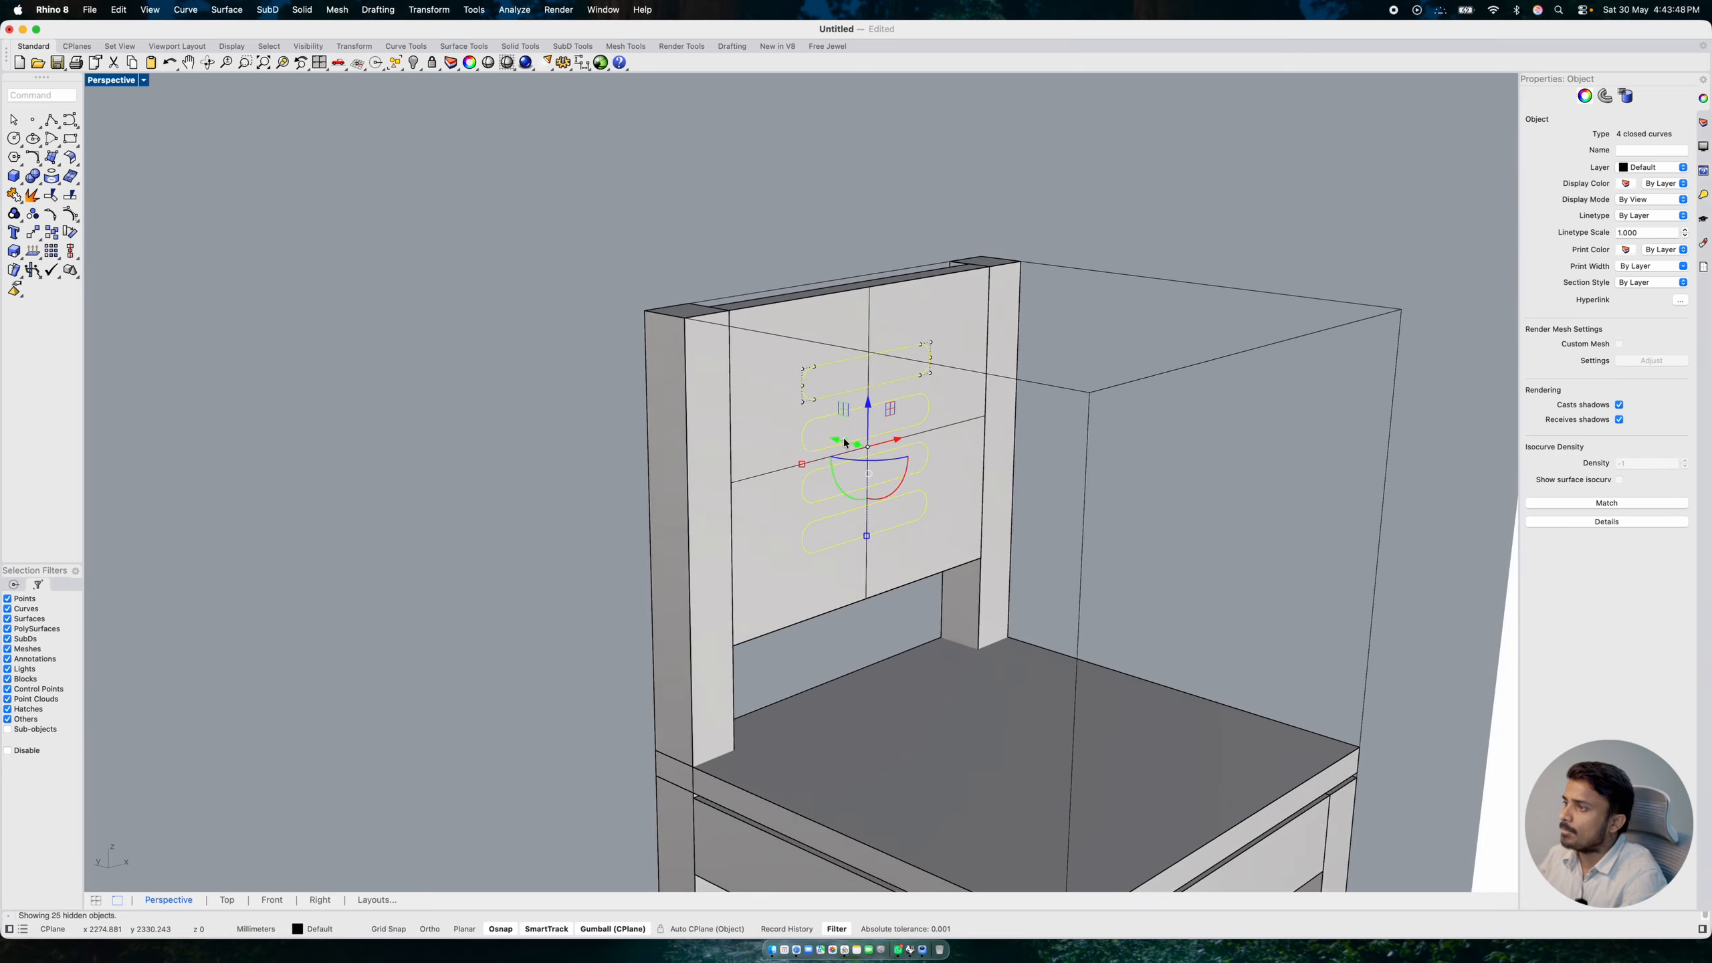
scroll(851, 442, up, 4)
scroll(757, 464, down, 5)
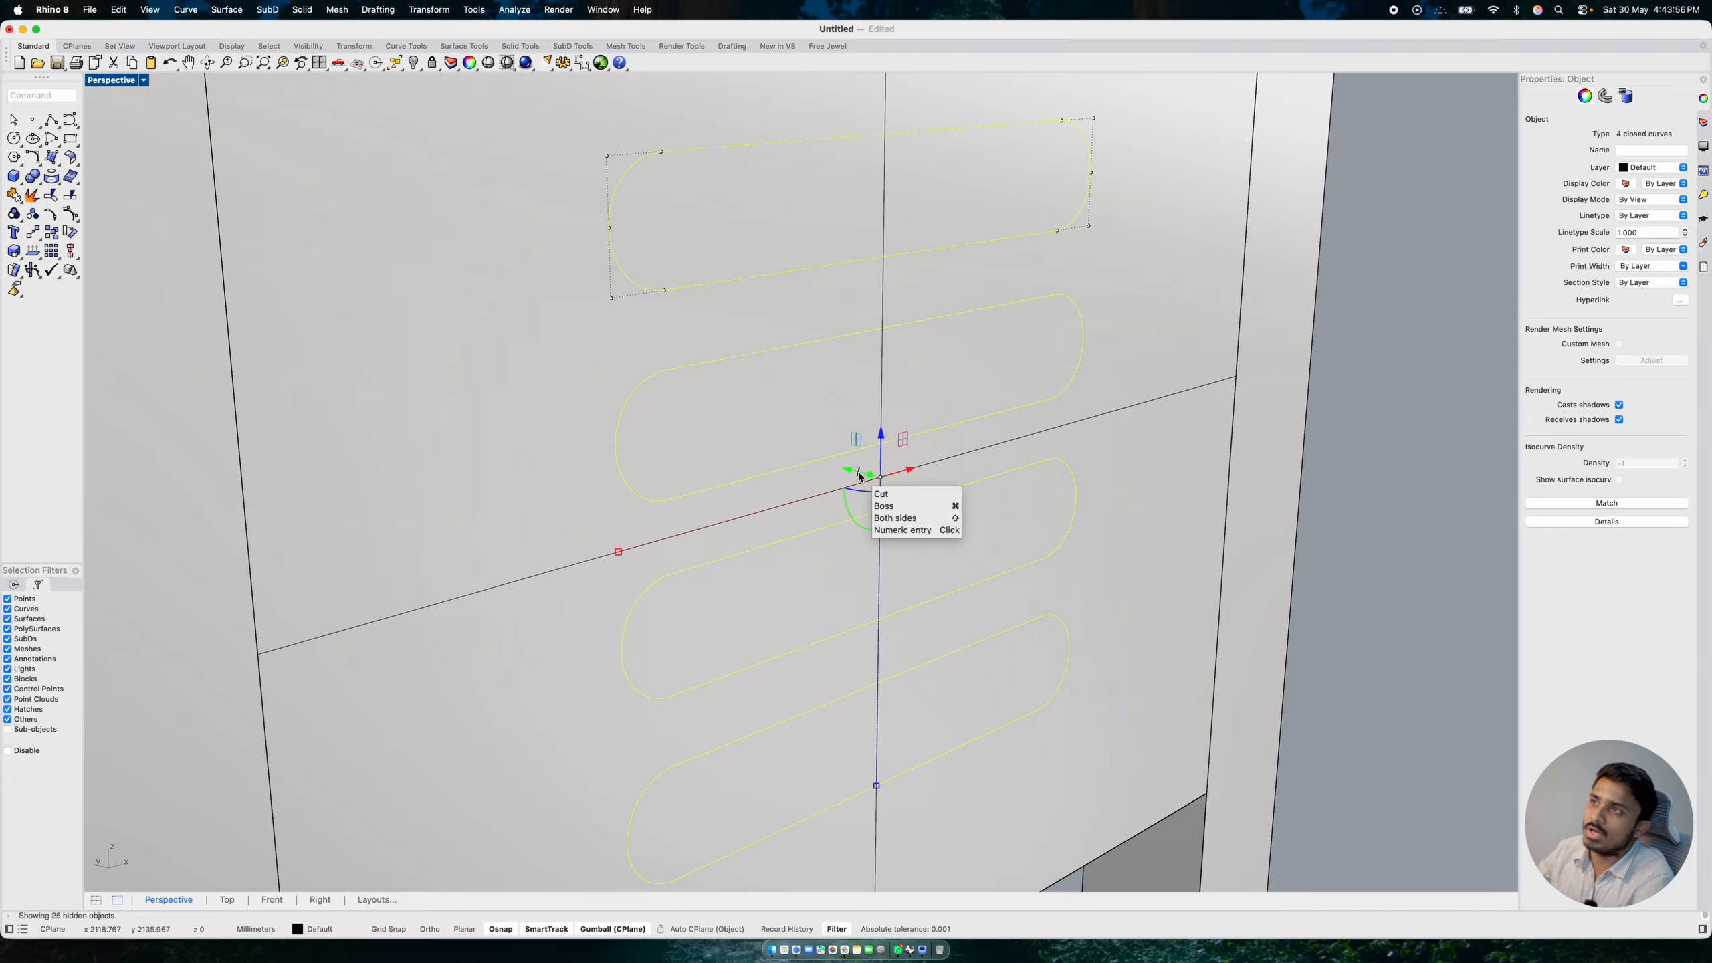
drag(860, 476, 732, 426)
scroll(817, 496, down, 6)
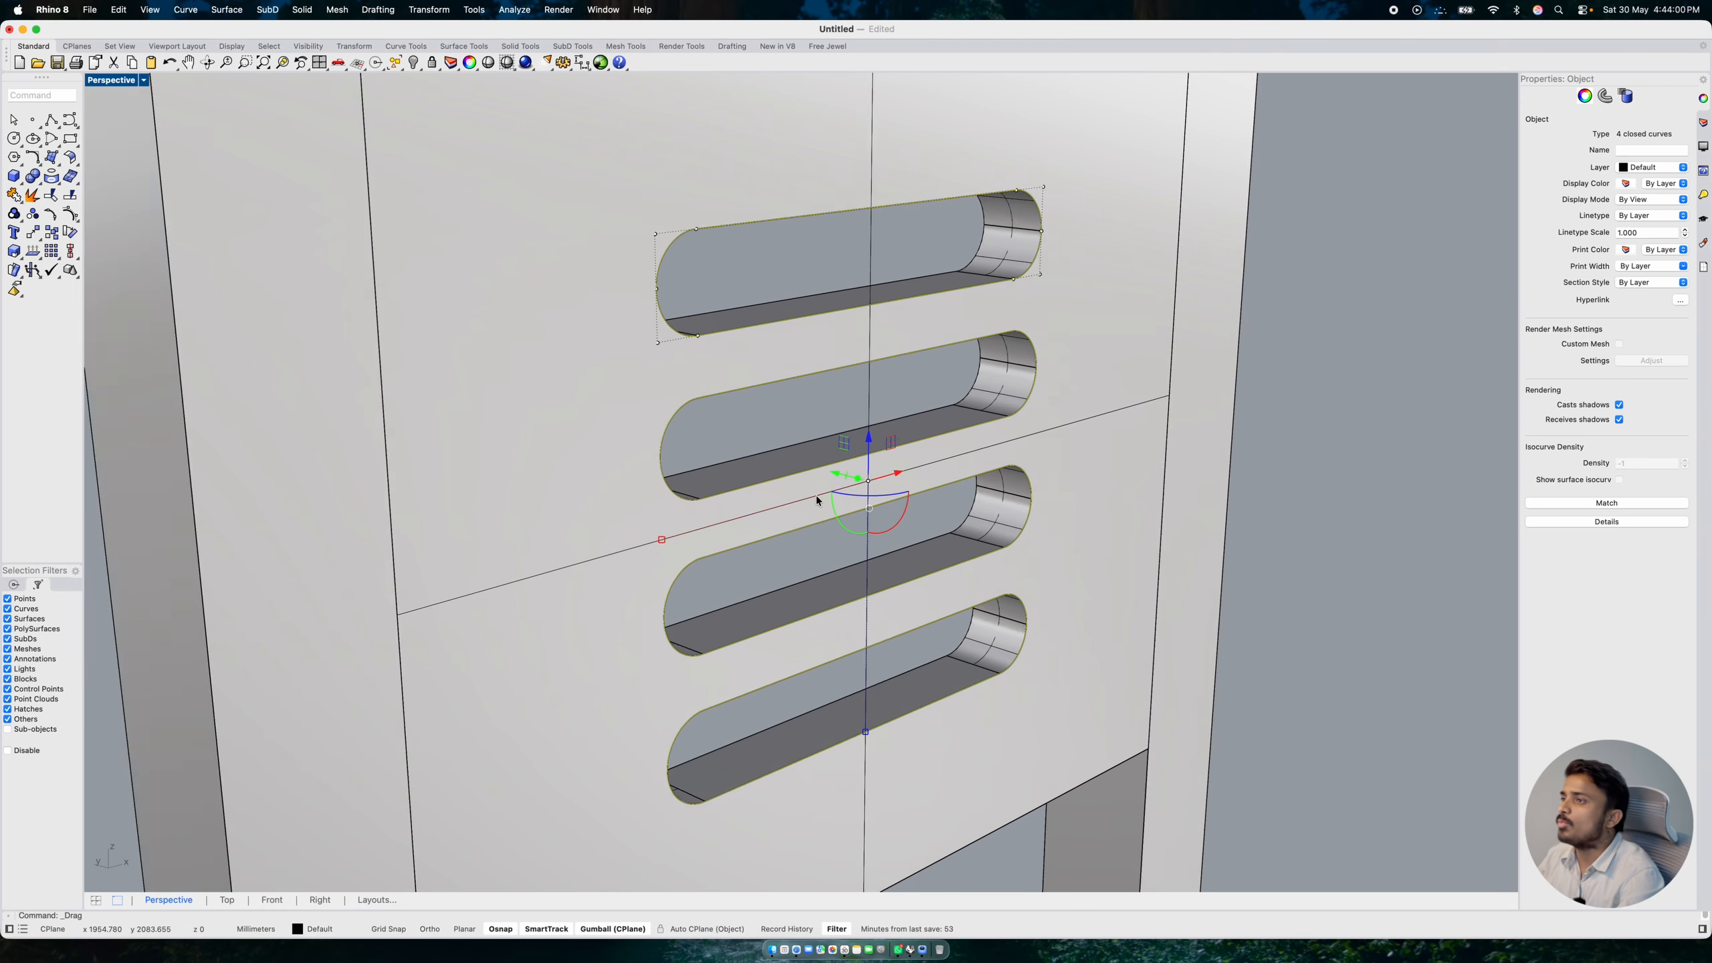
scroll(817, 499, down, 6)
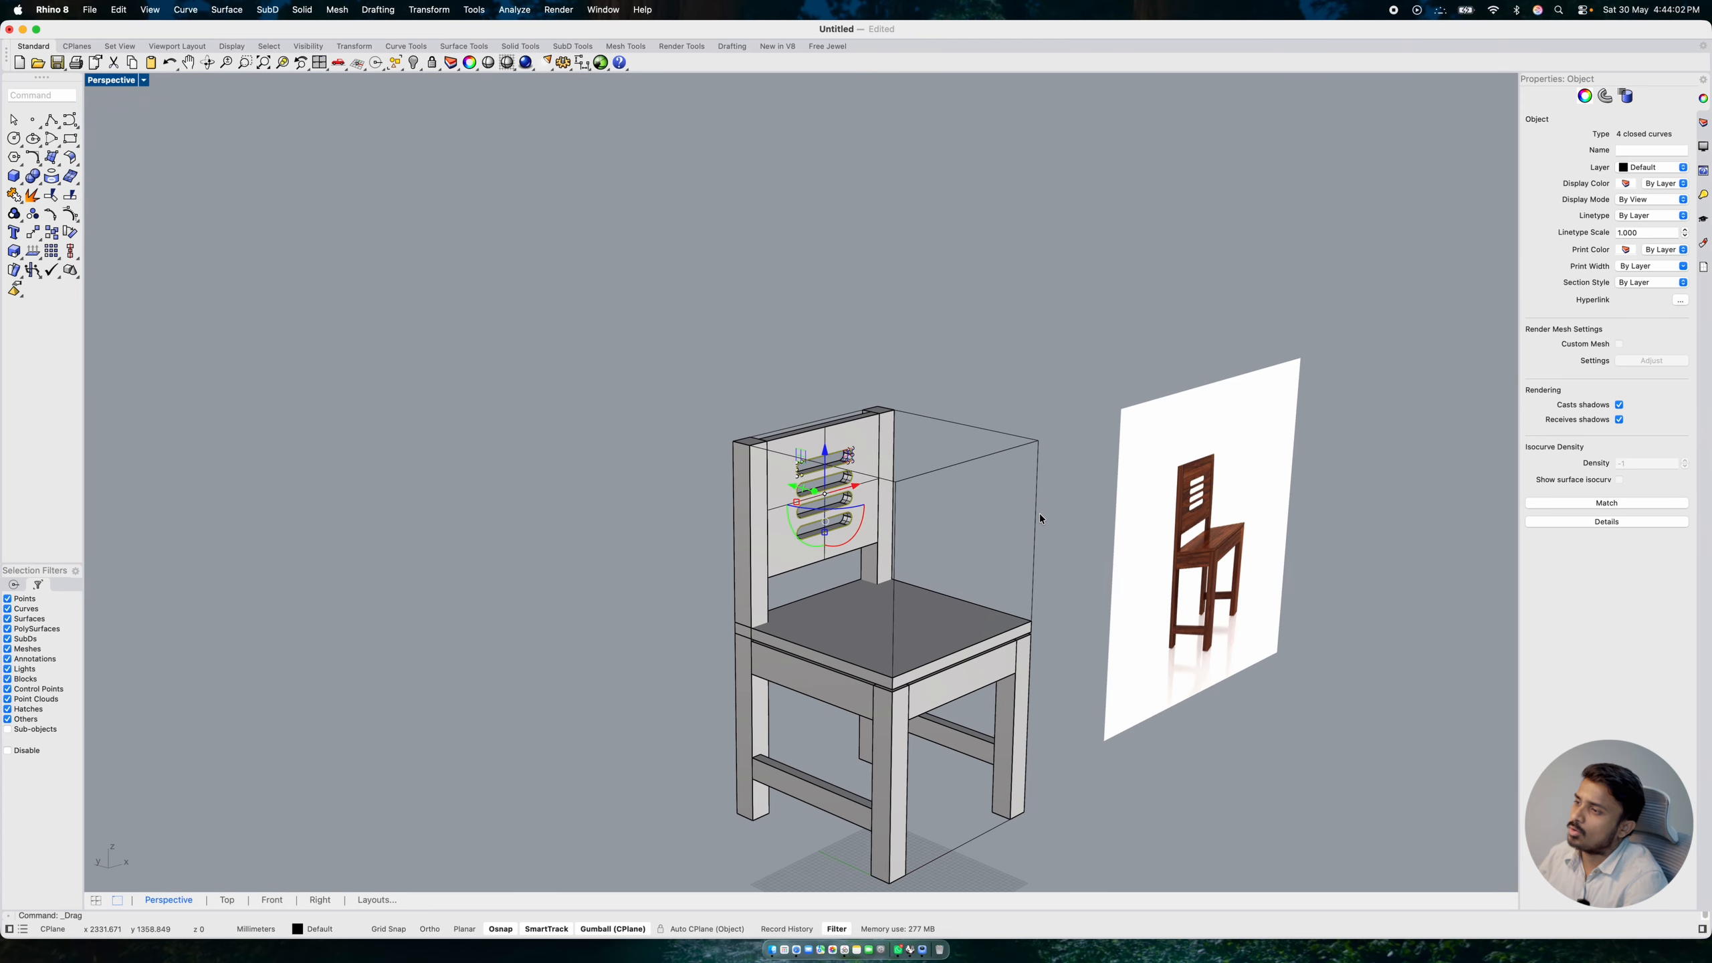
- Examine the slotted backrest panel and the places where the rear legs pass through the seat from several angles
click(1041, 518)
right_drag(1041, 518, 752, 574)
scroll(828, 622, up, 4)
scroll(800, 582, up, 2)
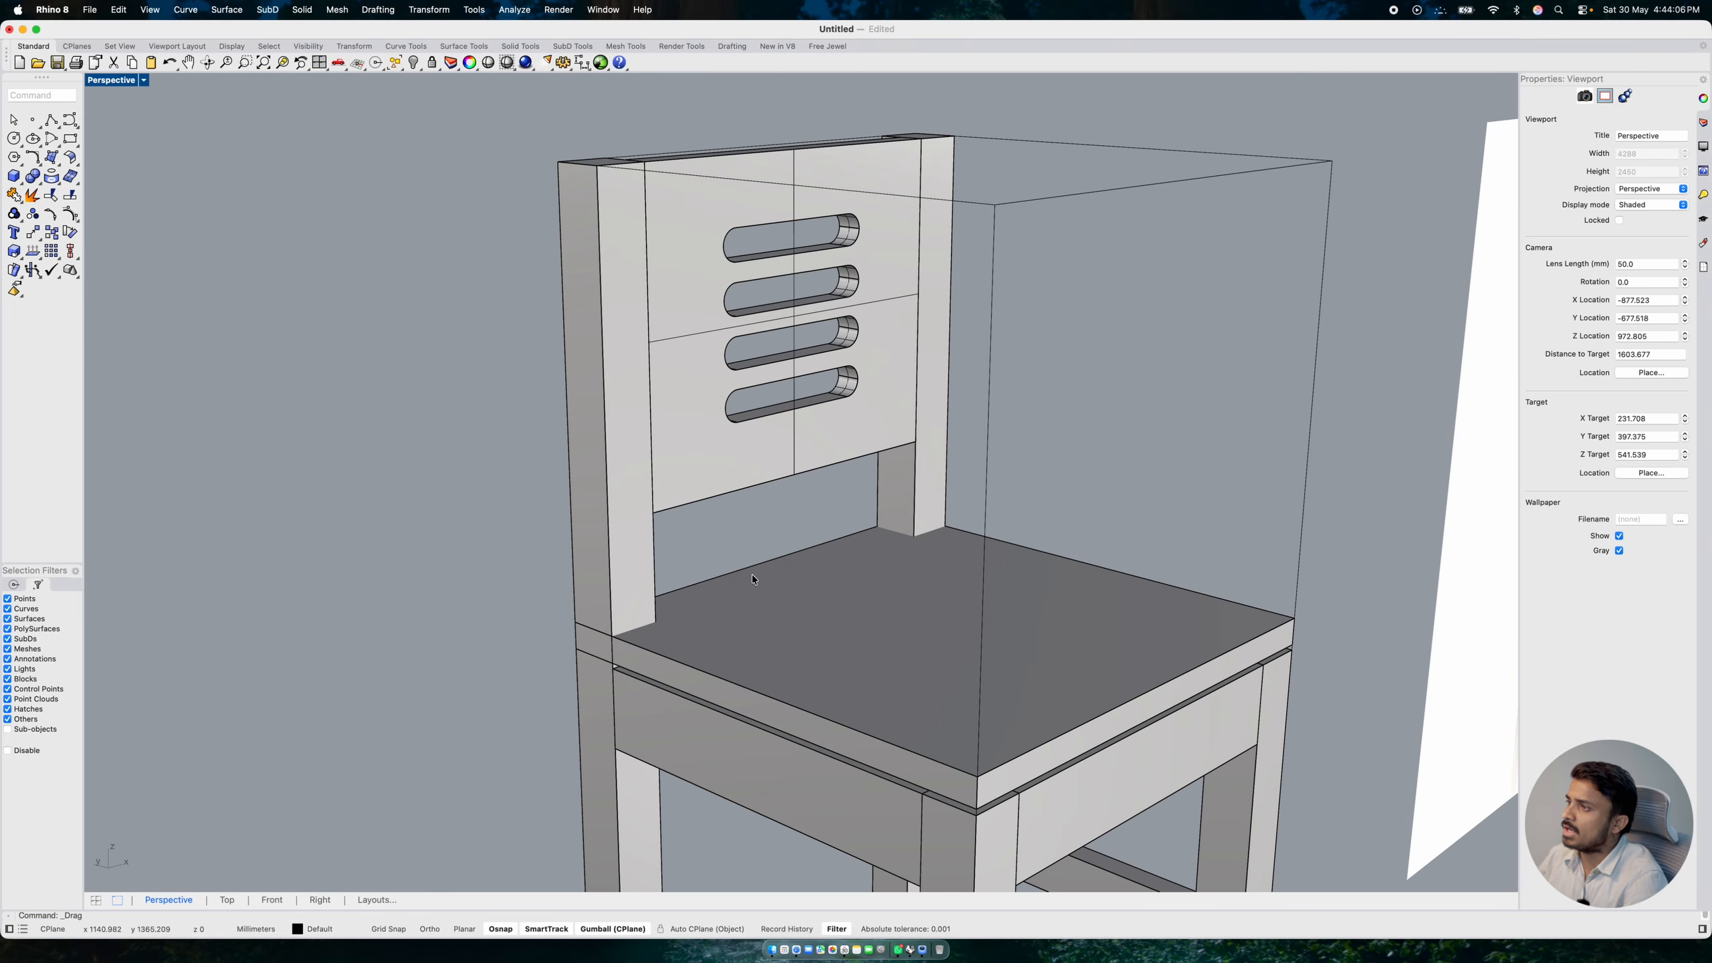
scroll(800, 557, down, 5)
scroll(855, 640, down, 2)
right_drag(856, 639, 835, 638)
scroll(834, 638, up, 6)
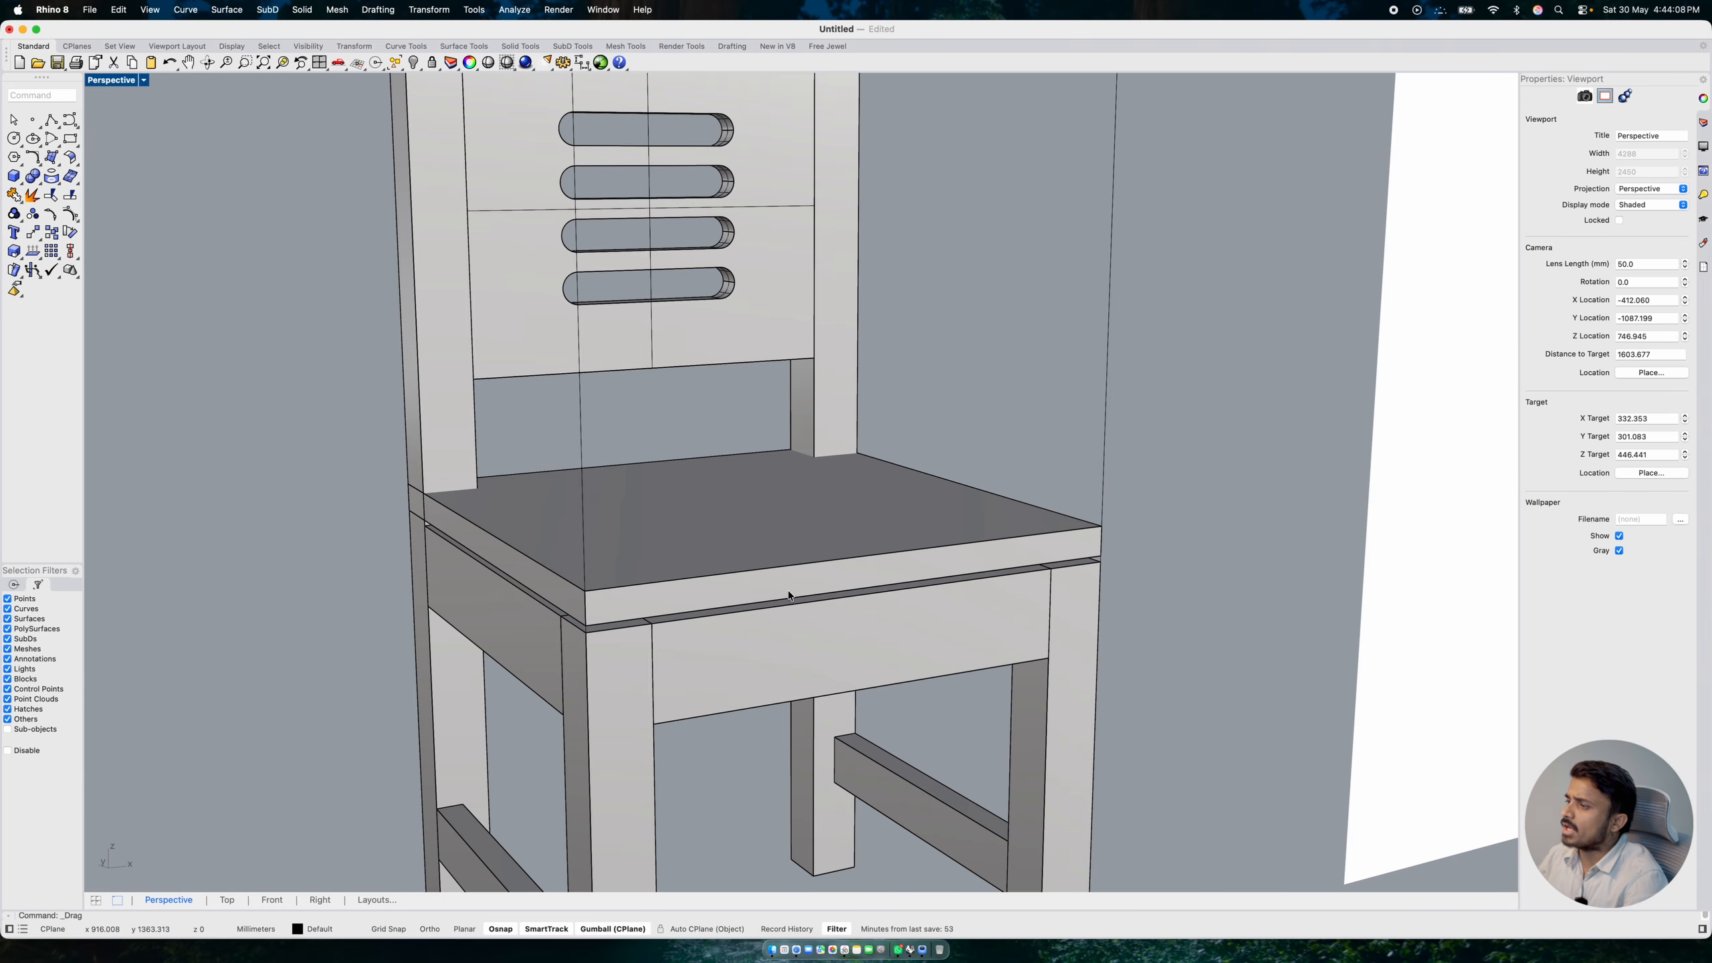
scroll(788, 590, down, 3)
right_drag(725, 559, 642, 547)
scroll(409, 577, up, 7)
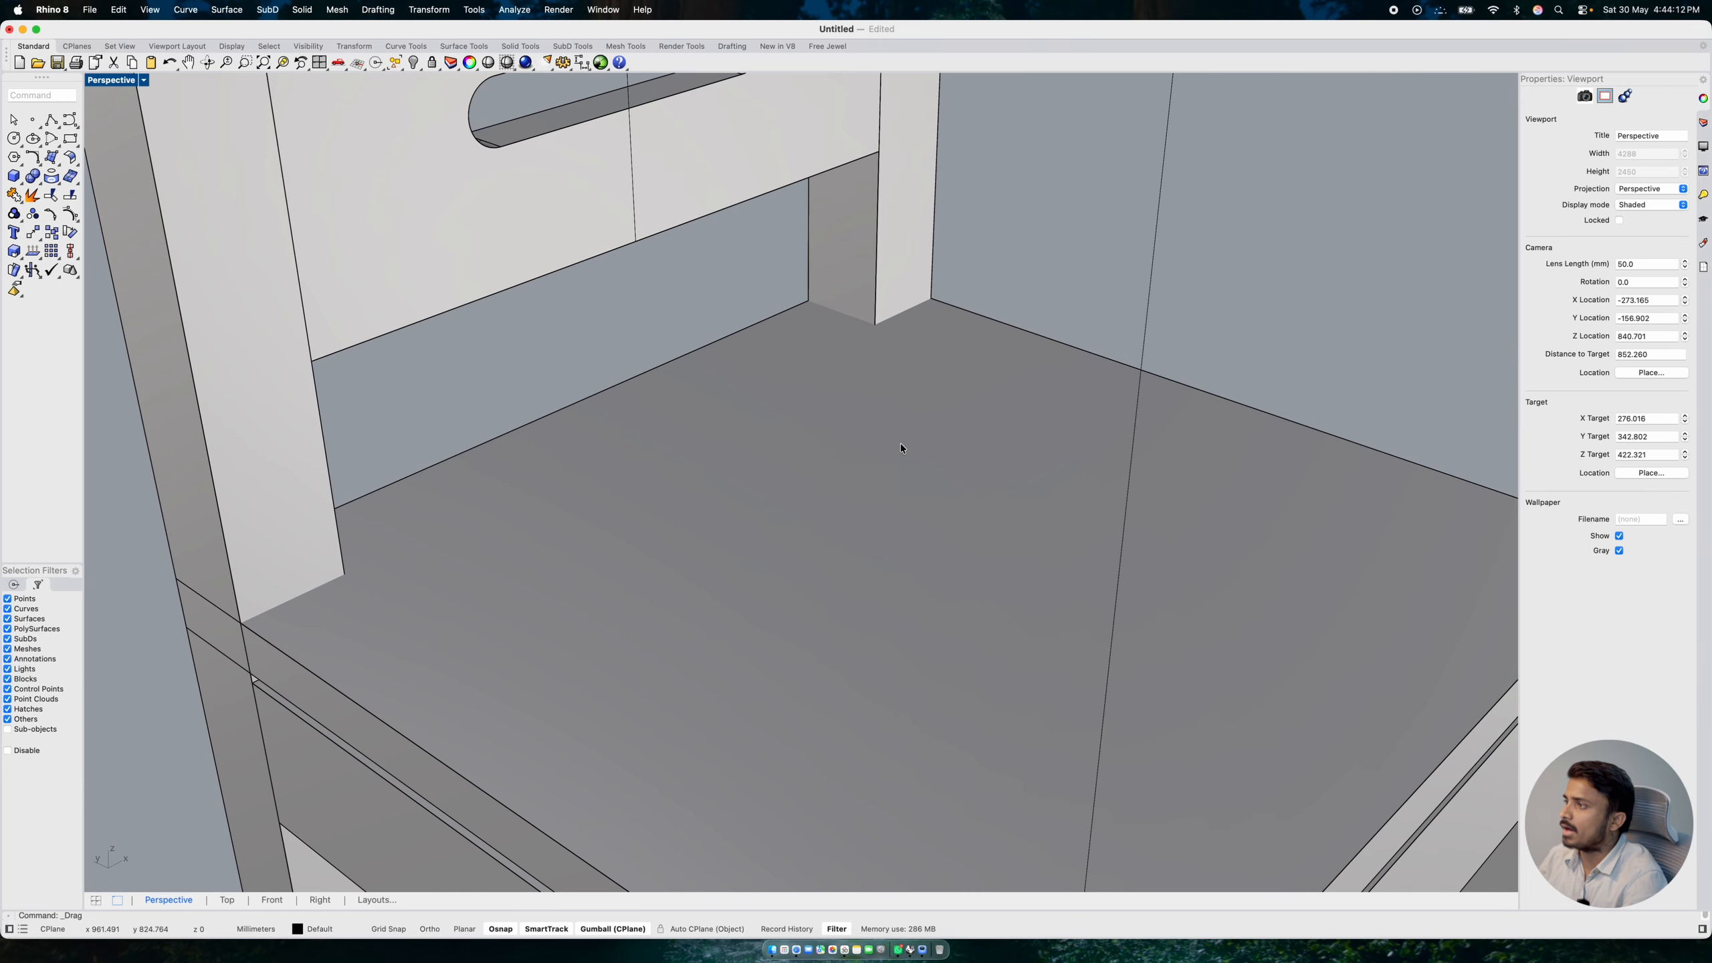
- Split the seat slab with BooleanSplit, using the two rear legs as the cutting objects
scroll(901, 447, down, 4)
click(748, 465)
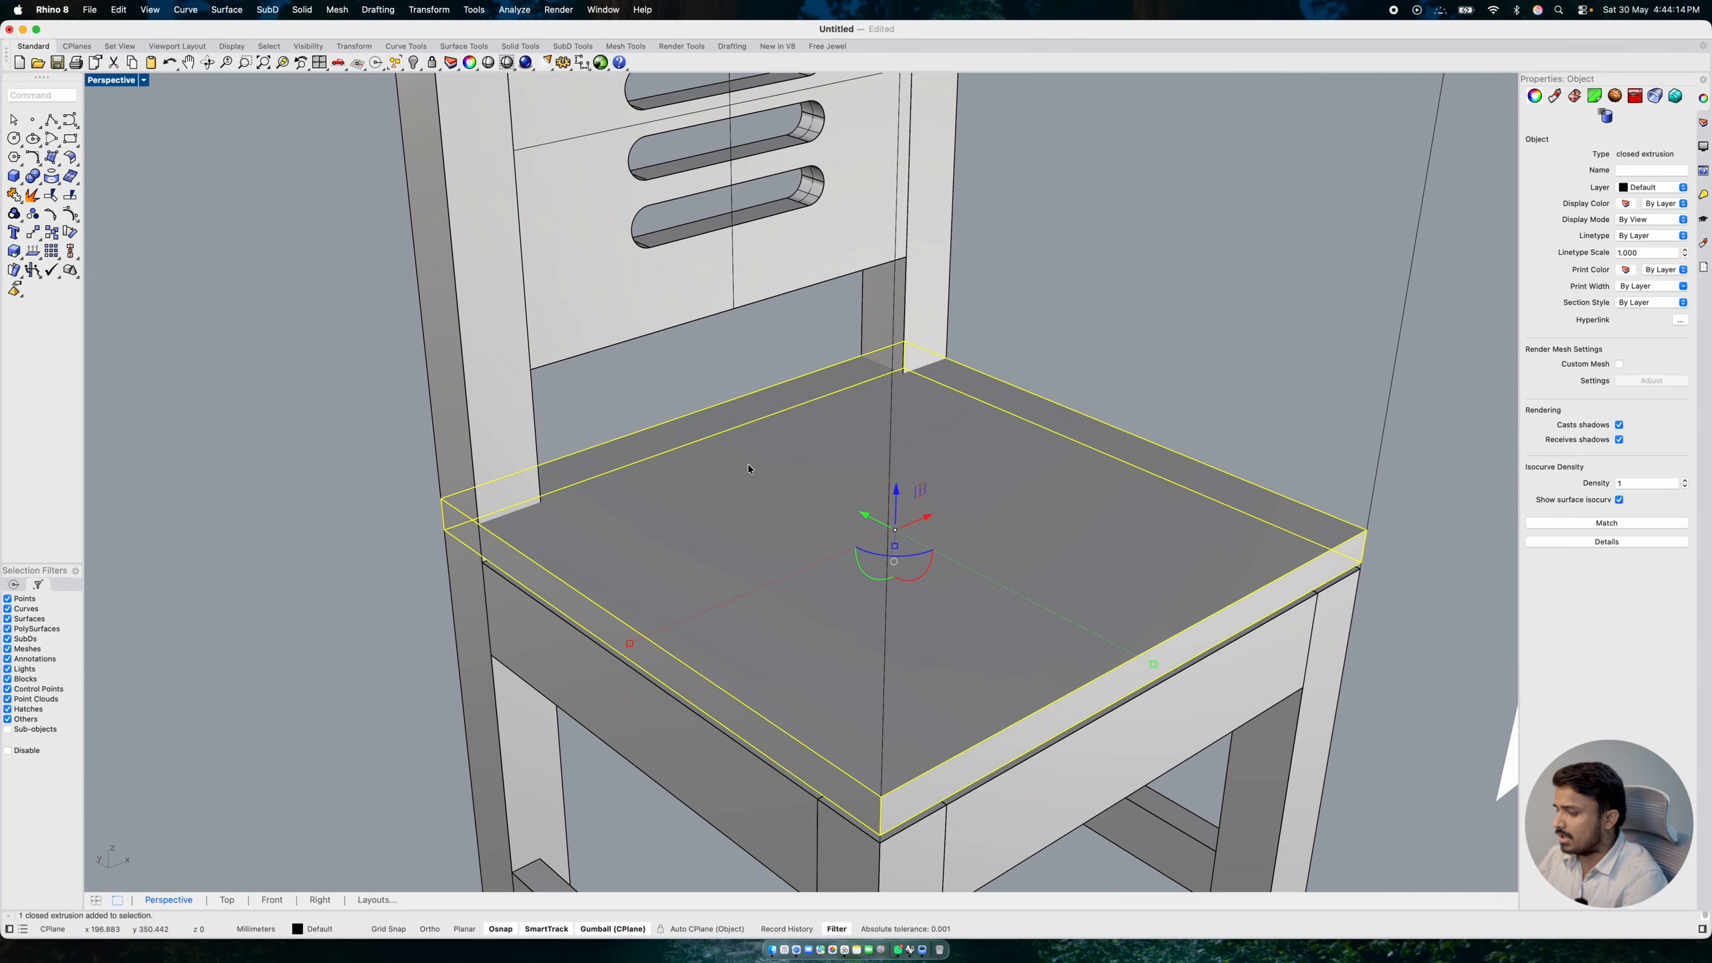
key(Down)
key(Down)
key(Down)
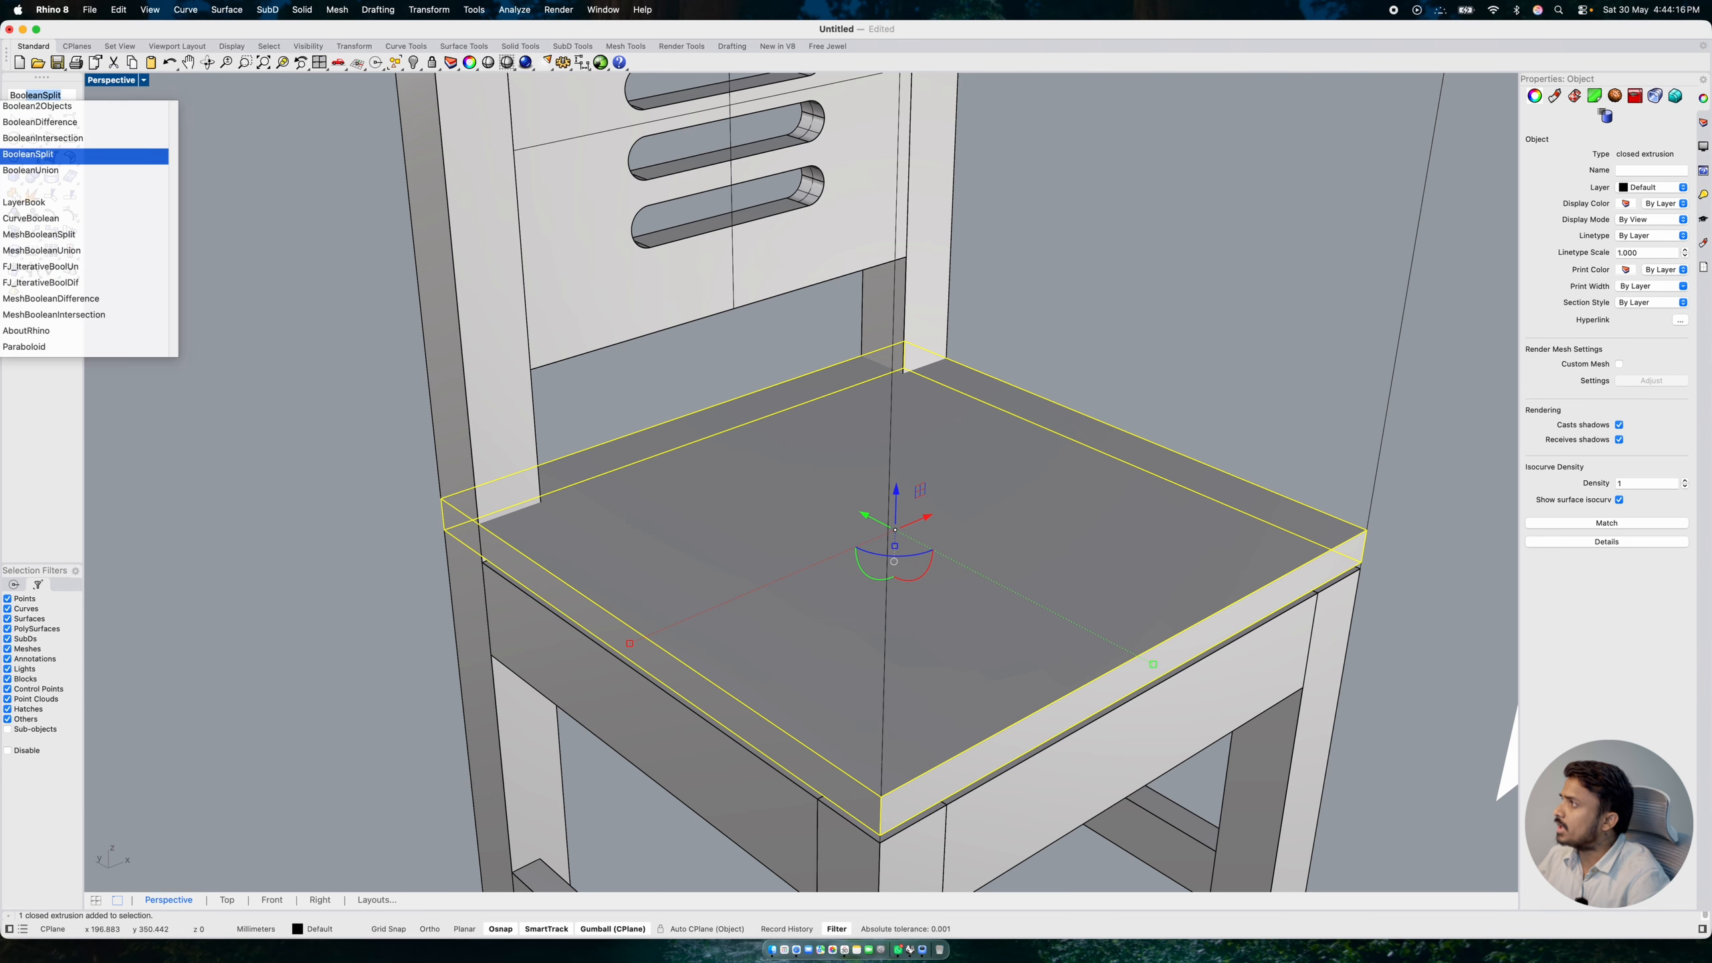
key(Return)
click(540, 429)
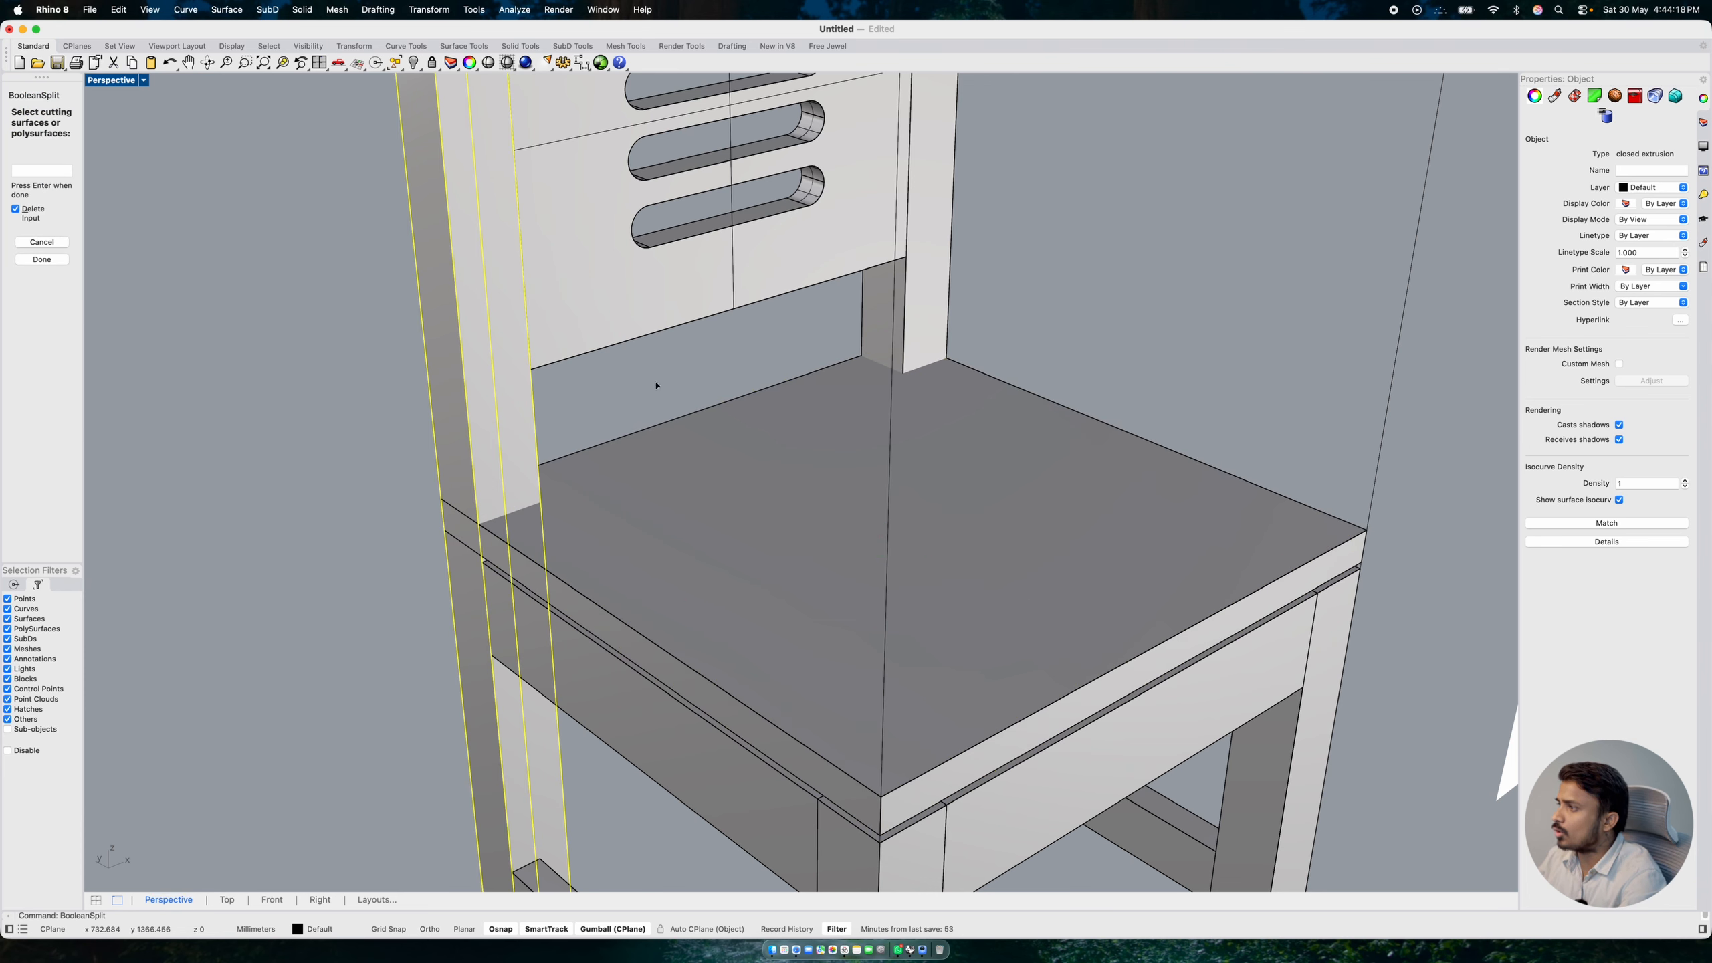
click(904, 324)
key(Return)
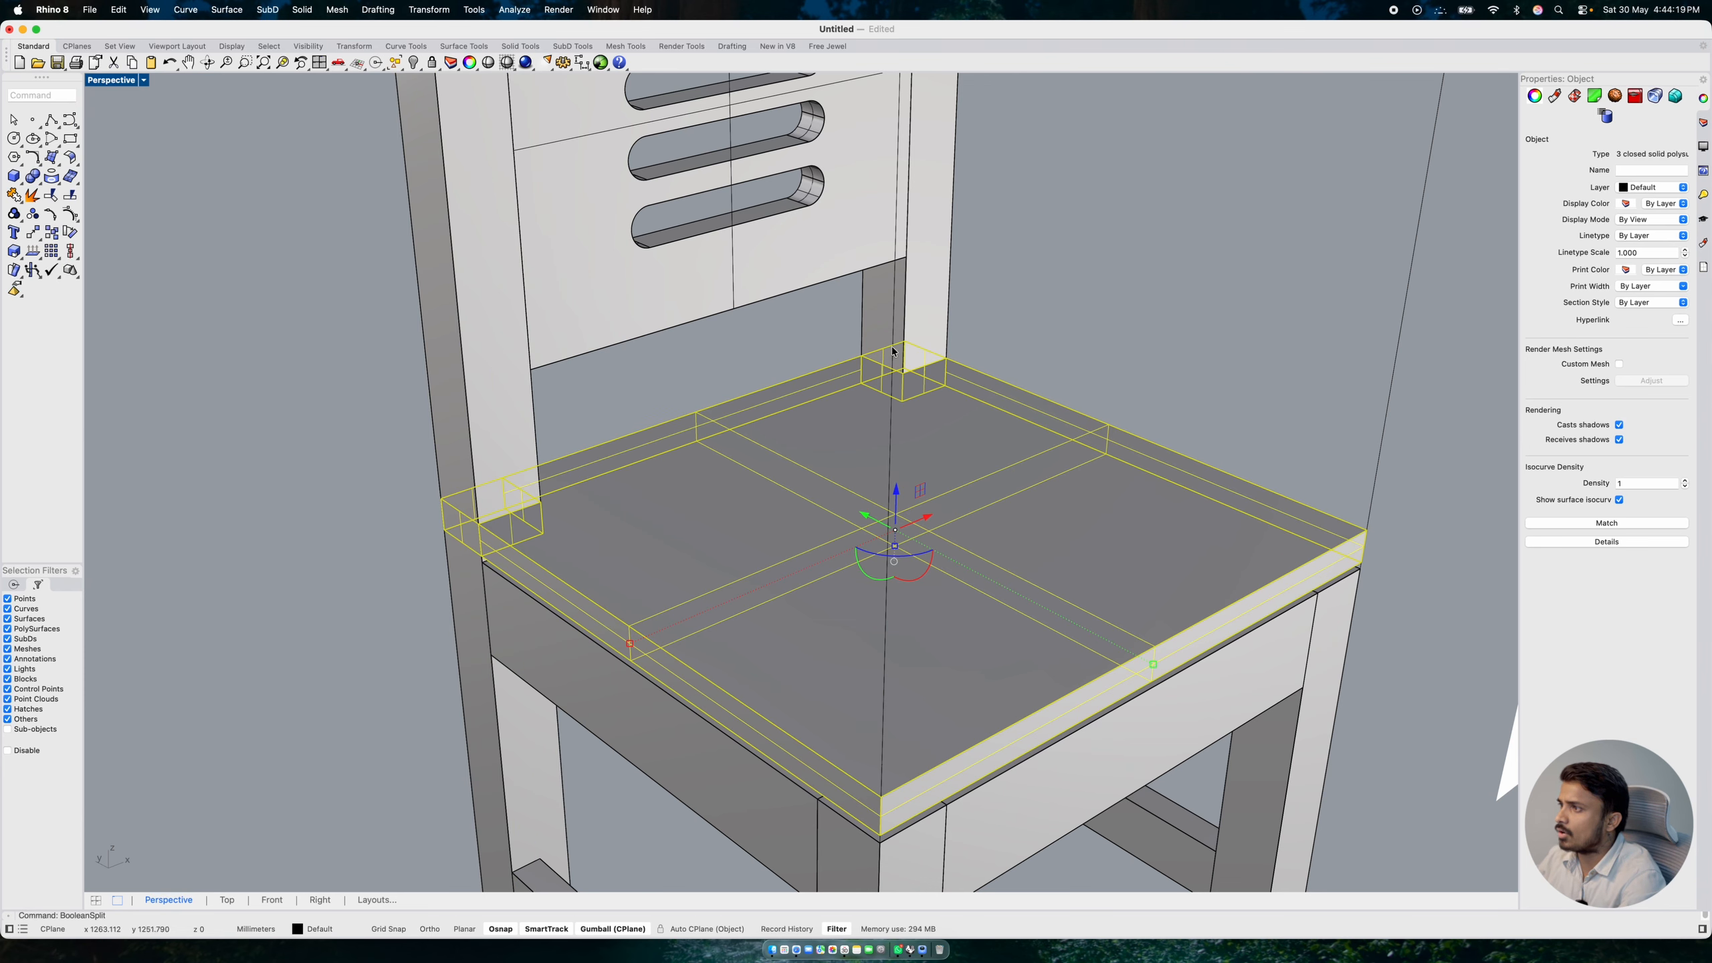
- Delete the two split-off seat corner pieces that overlap the rear legs
click(417, 529)
click(450, 525)
click(452, 523)
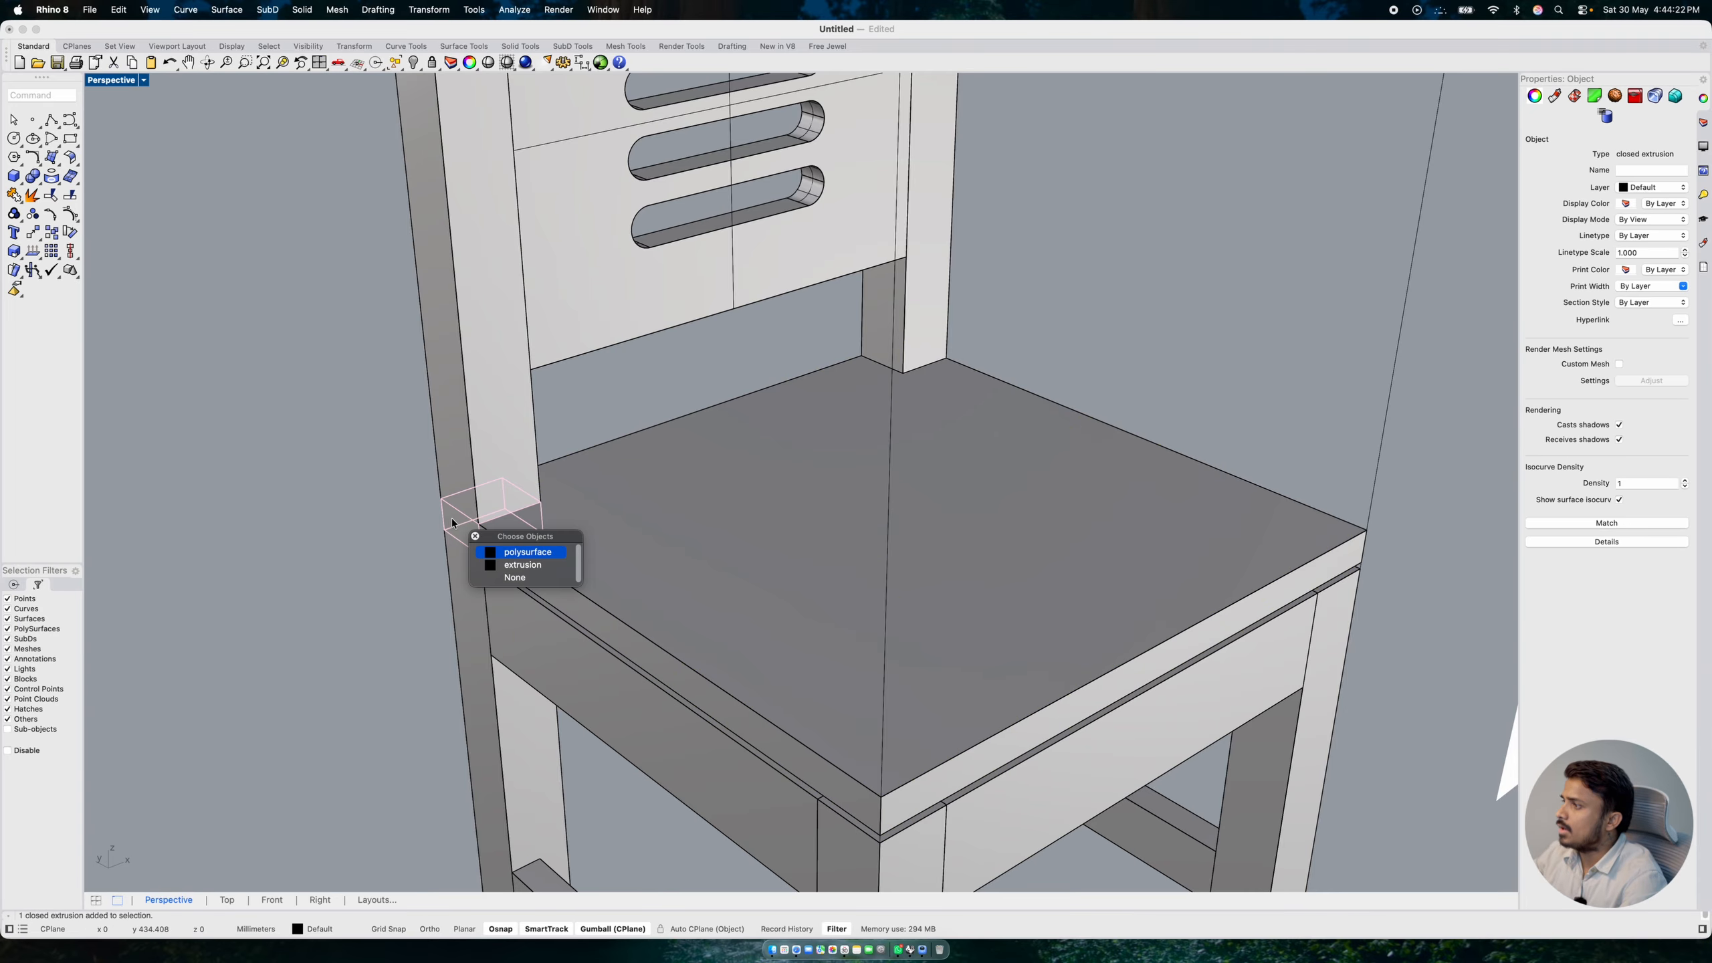
click(519, 551)
key(Delete)
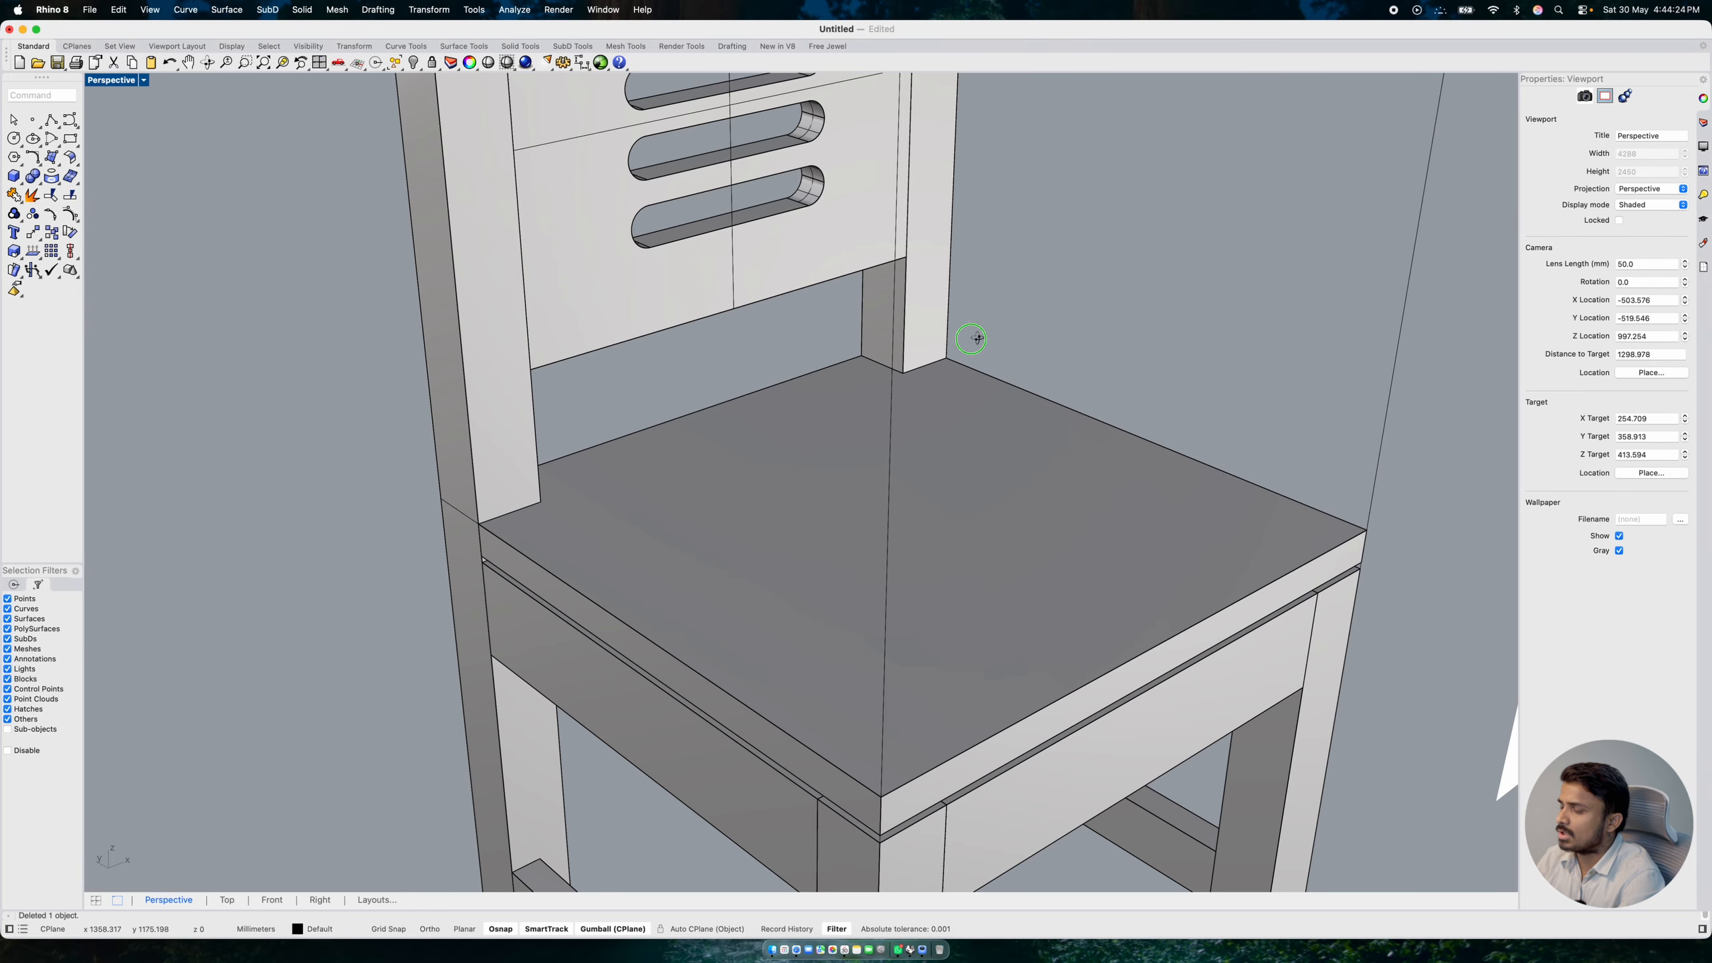
right_drag(974, 336, 871, 347)
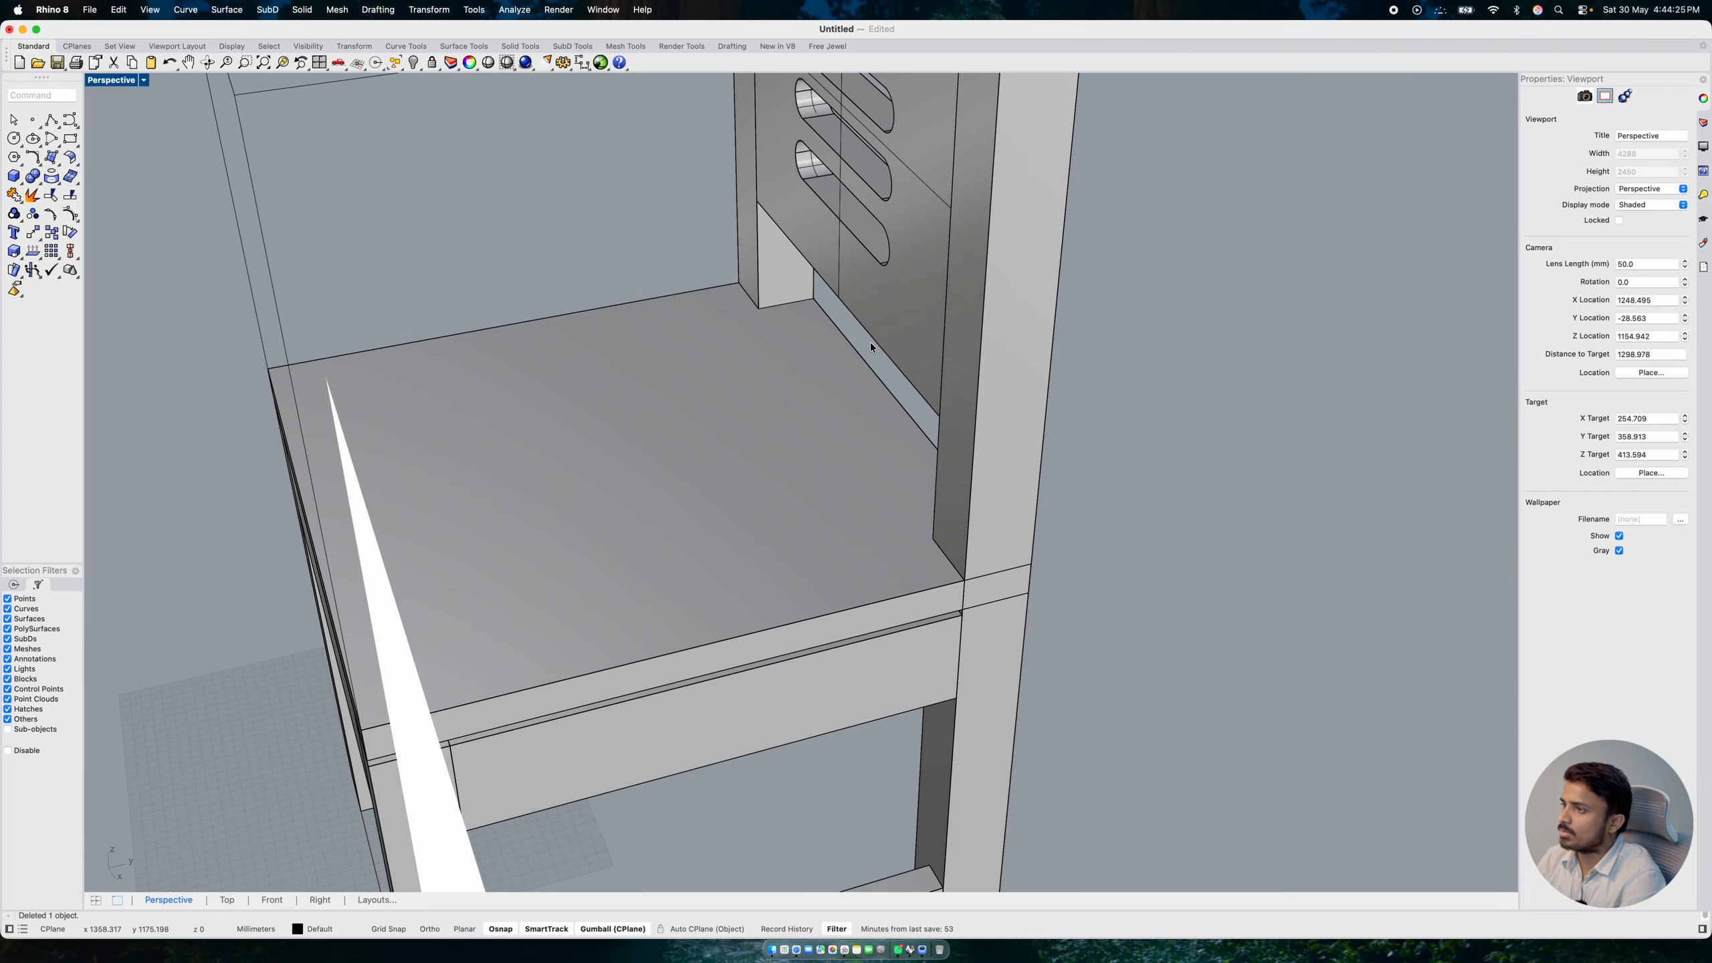
click(1016, 574)
click(1065, 613)
key(Delete)
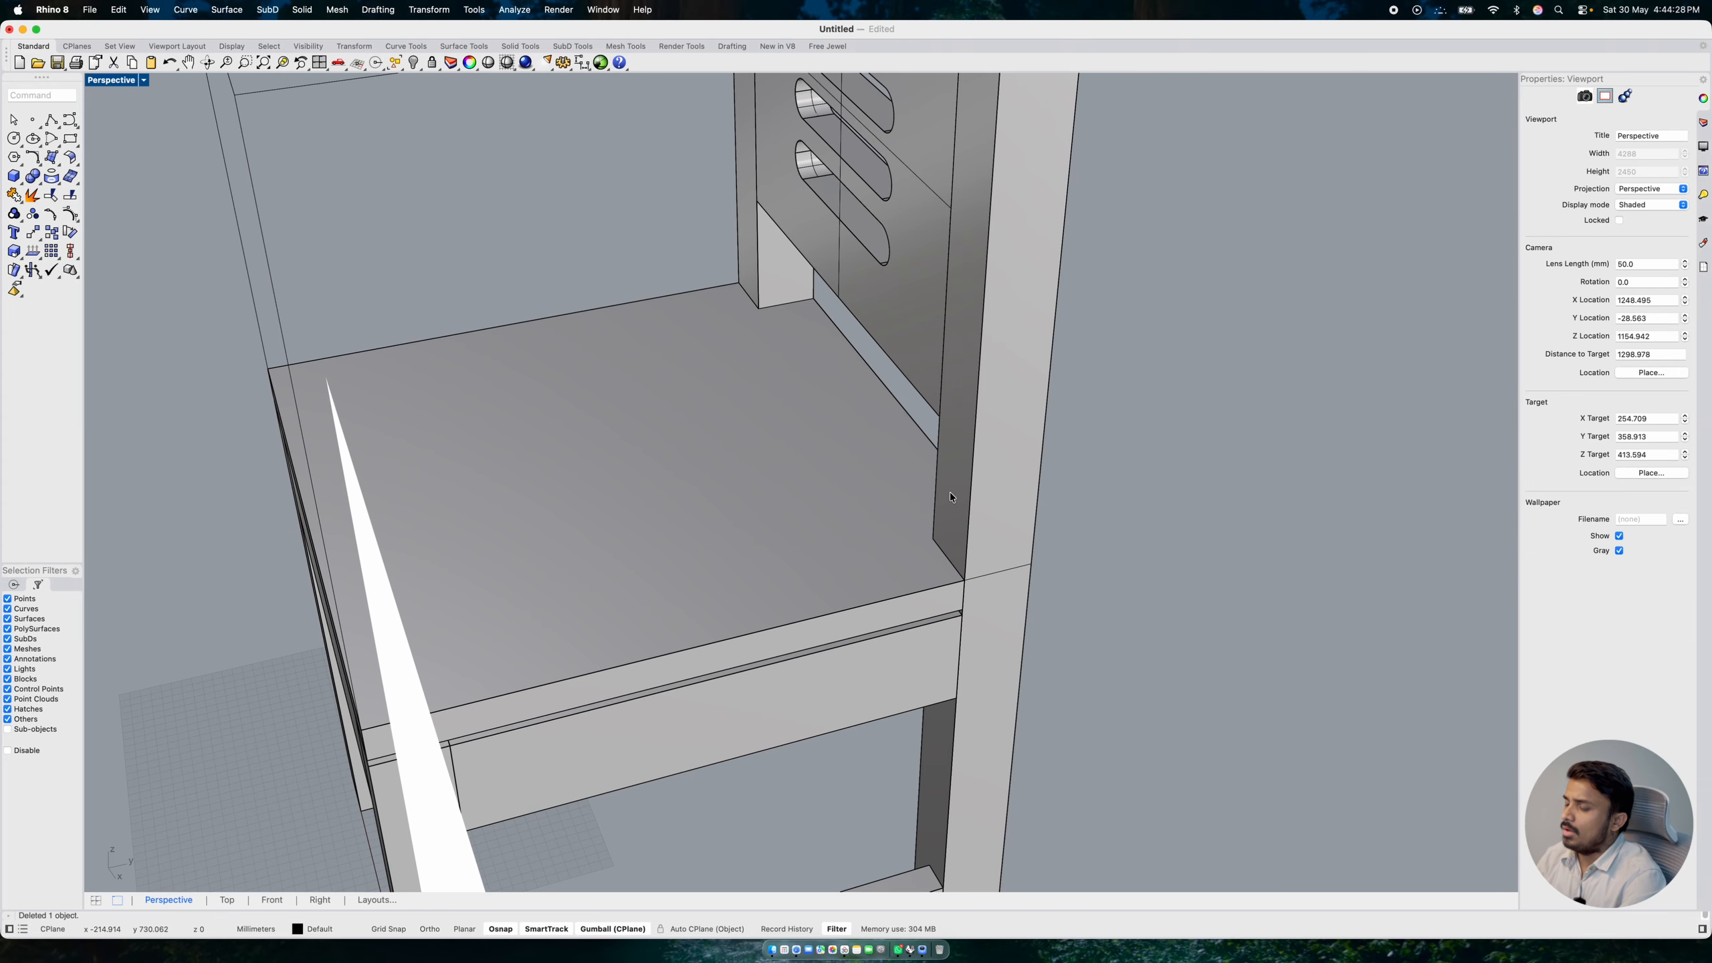
- Frame the whole chair together with the reference picture and compare their shapes from several angles
scroll(949, 492, down, 7)
right_drag(850, 472, 787, 473)
scroll(853, 471, up, 5)
scroll(777, 472, down, 5)
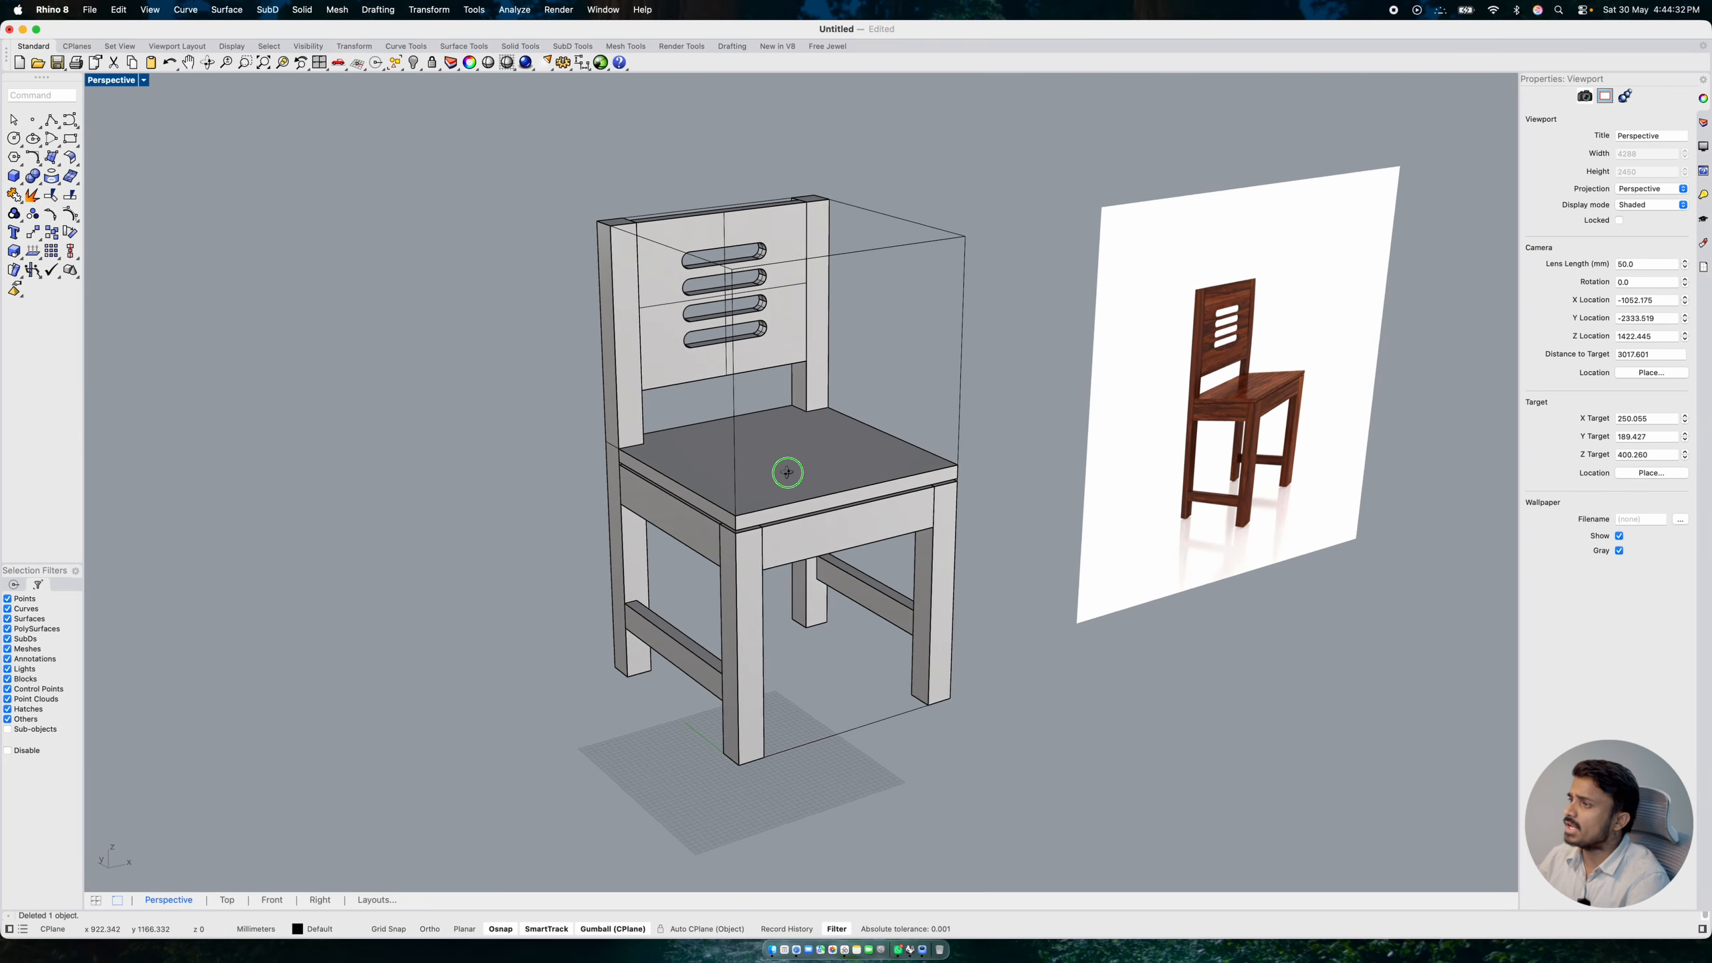
scroll(787, 472, up, 2)
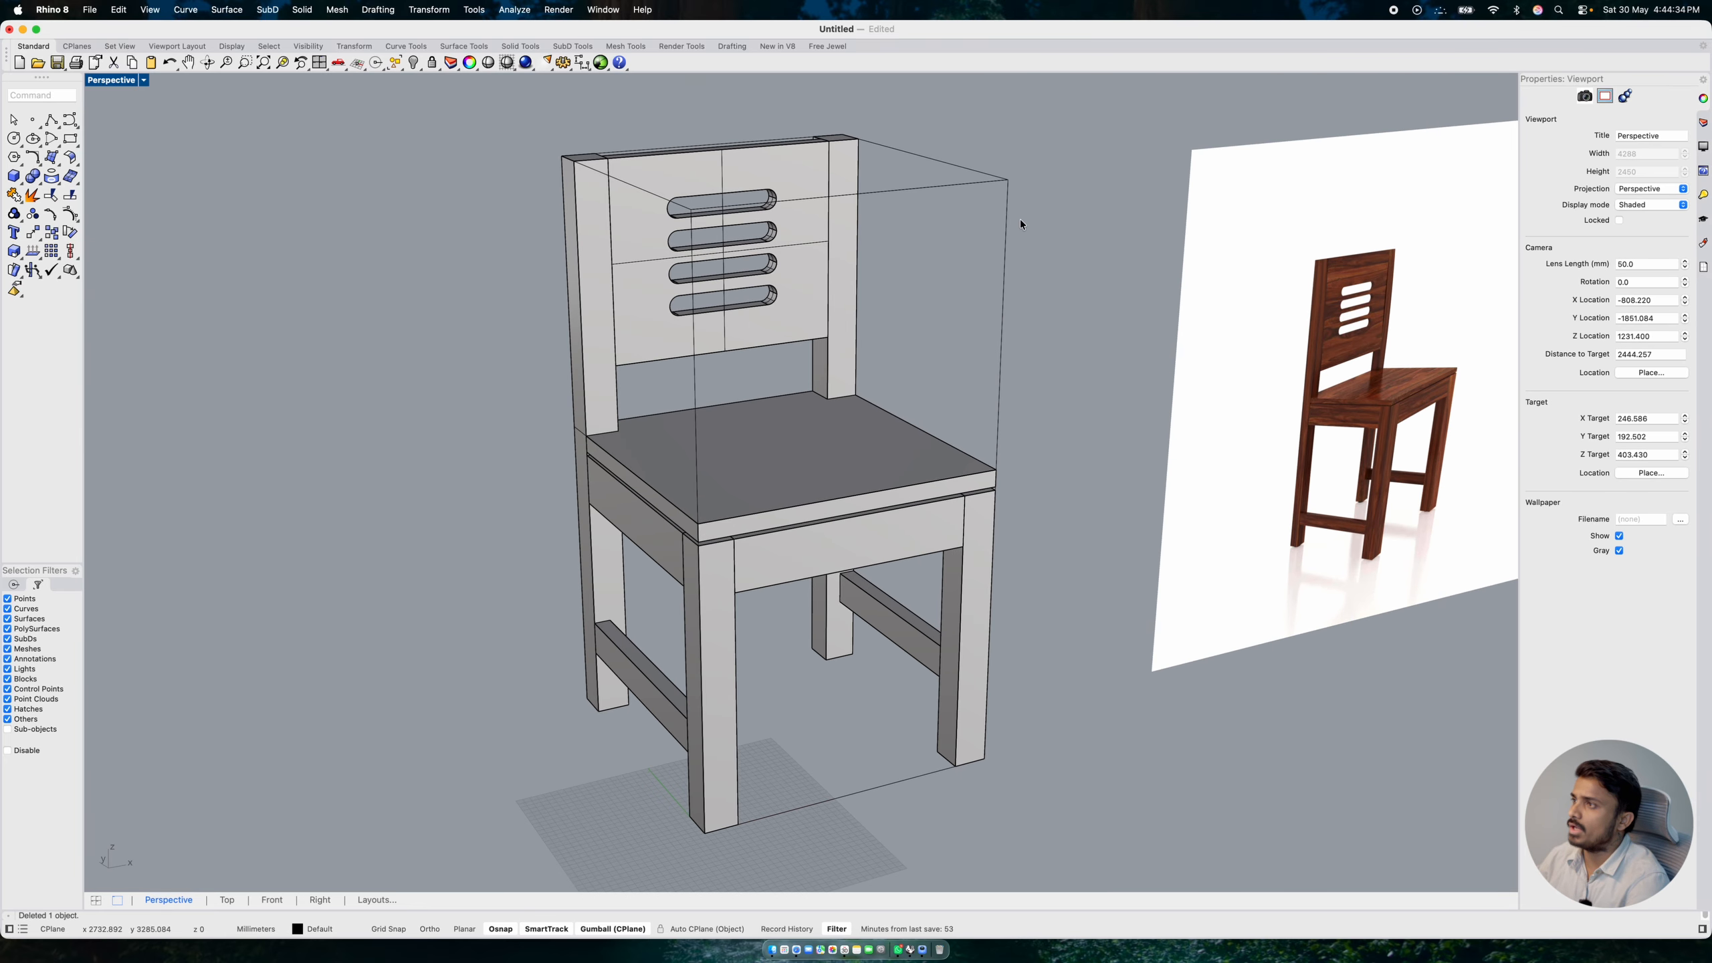
click(1236, 355)
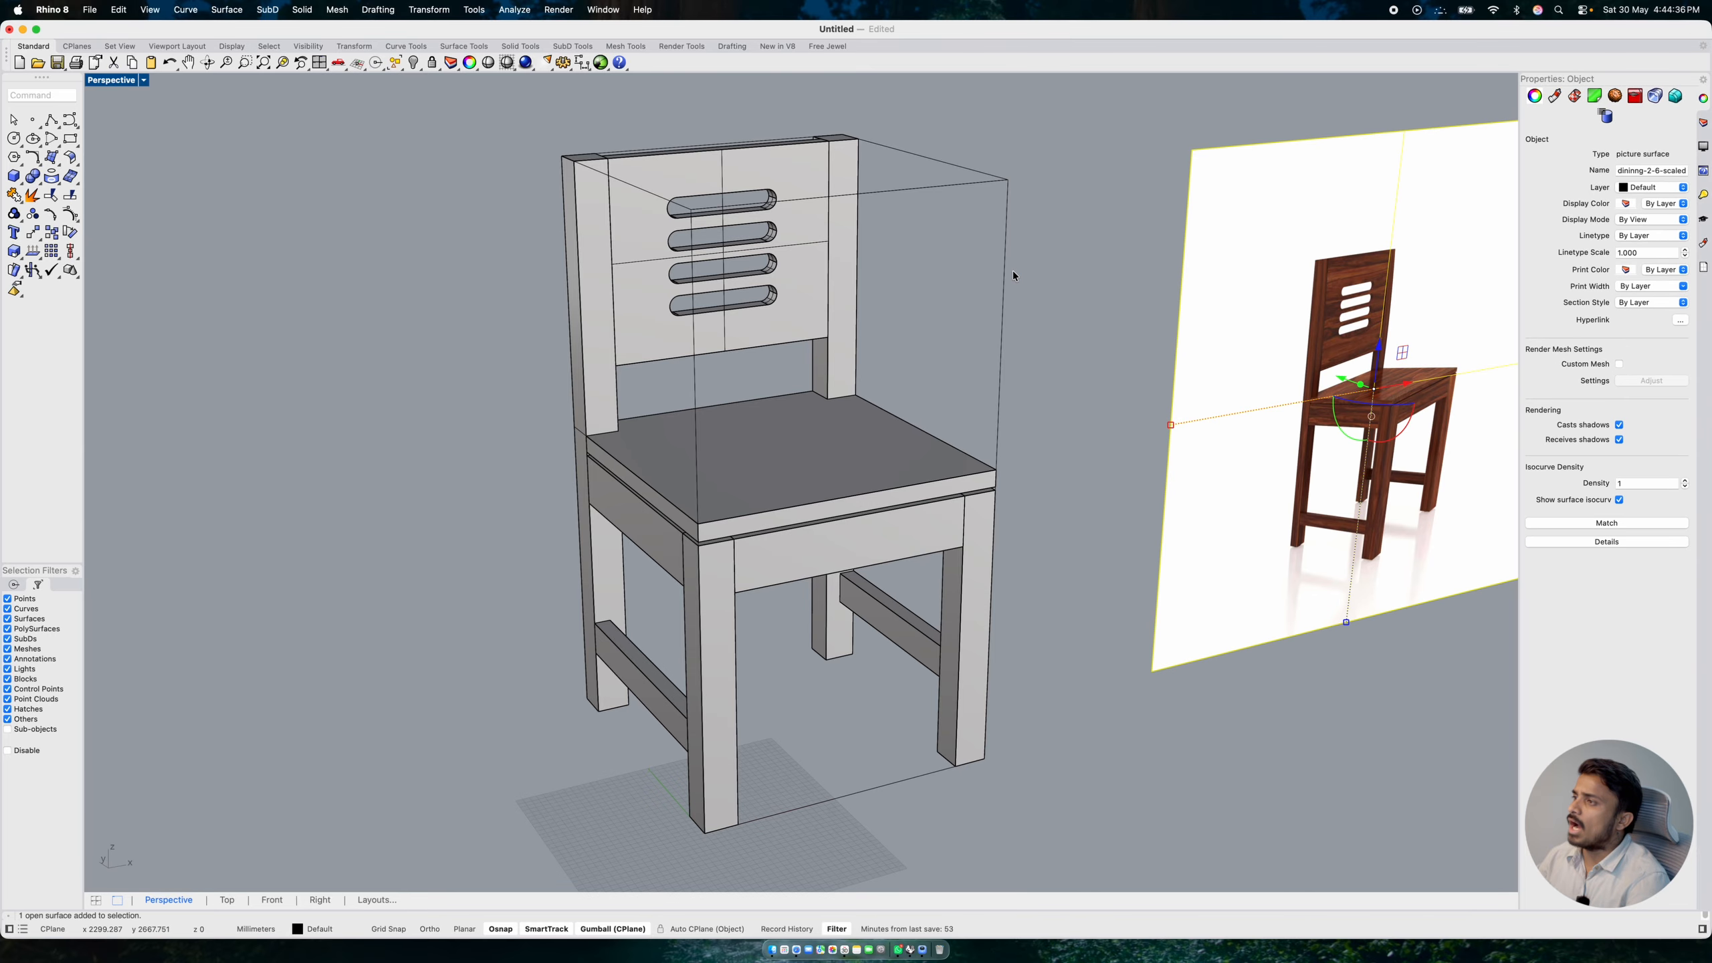
click(1013, 270)
scroll(692, 347, down, 6)
drag(1225, 172, 561, 683)
key(Return)
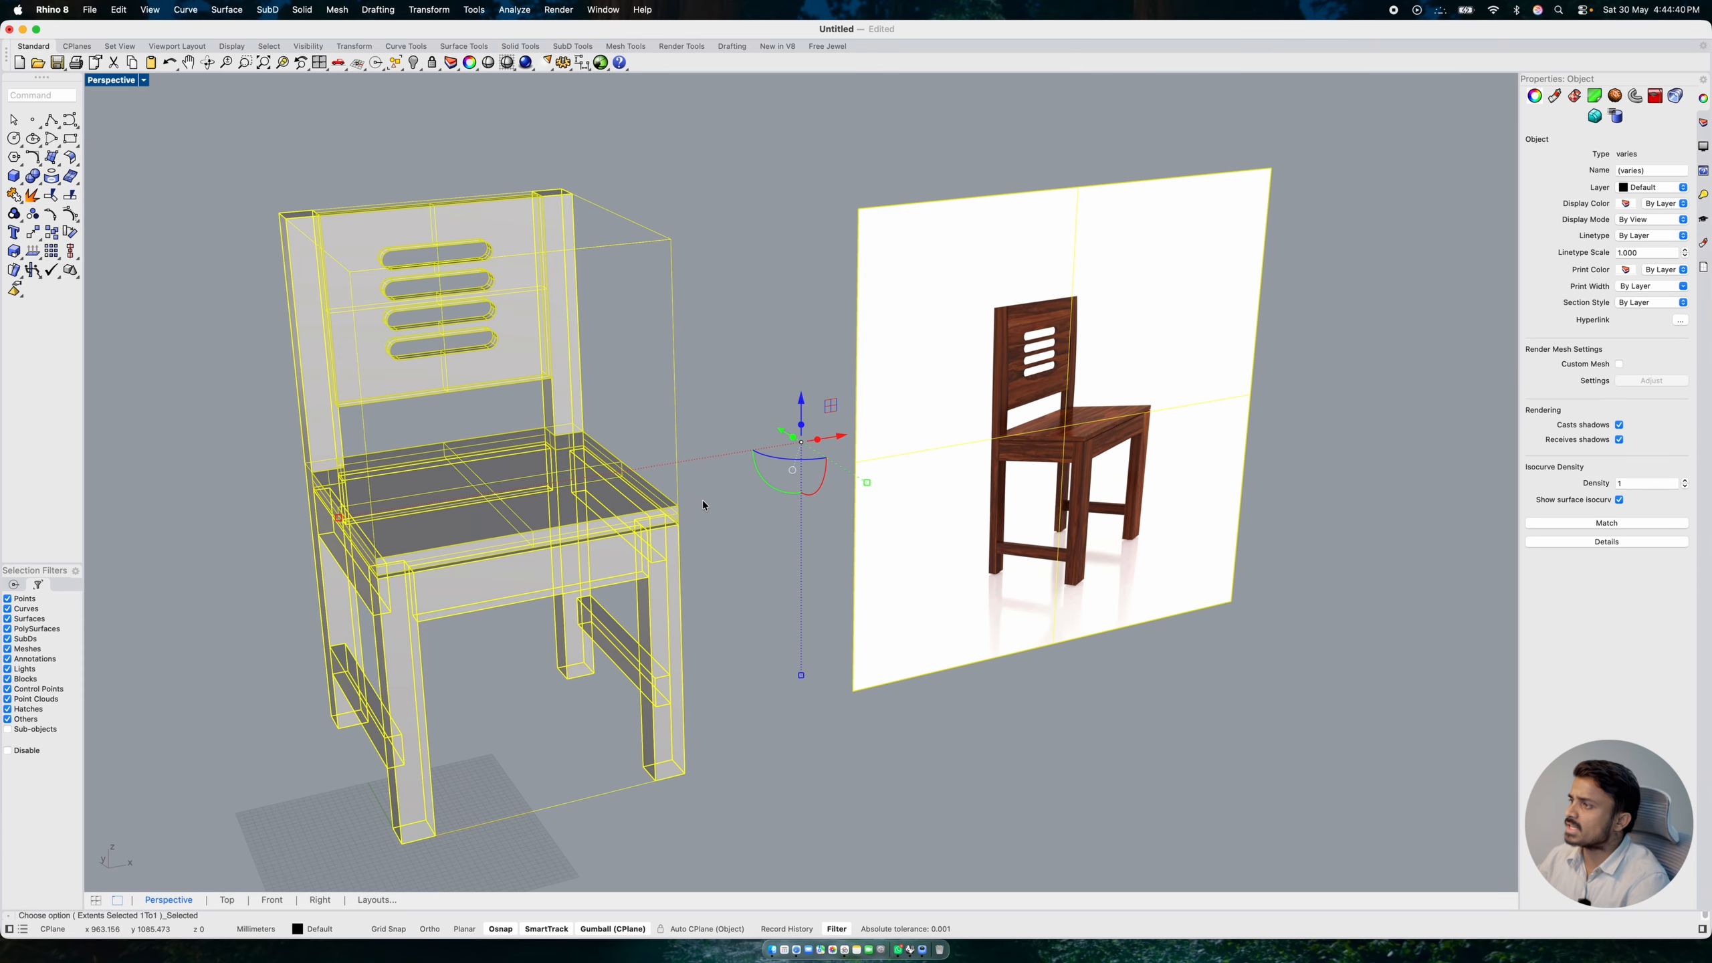
click(716, 560)
right_drag(606, 571, 594, 567)
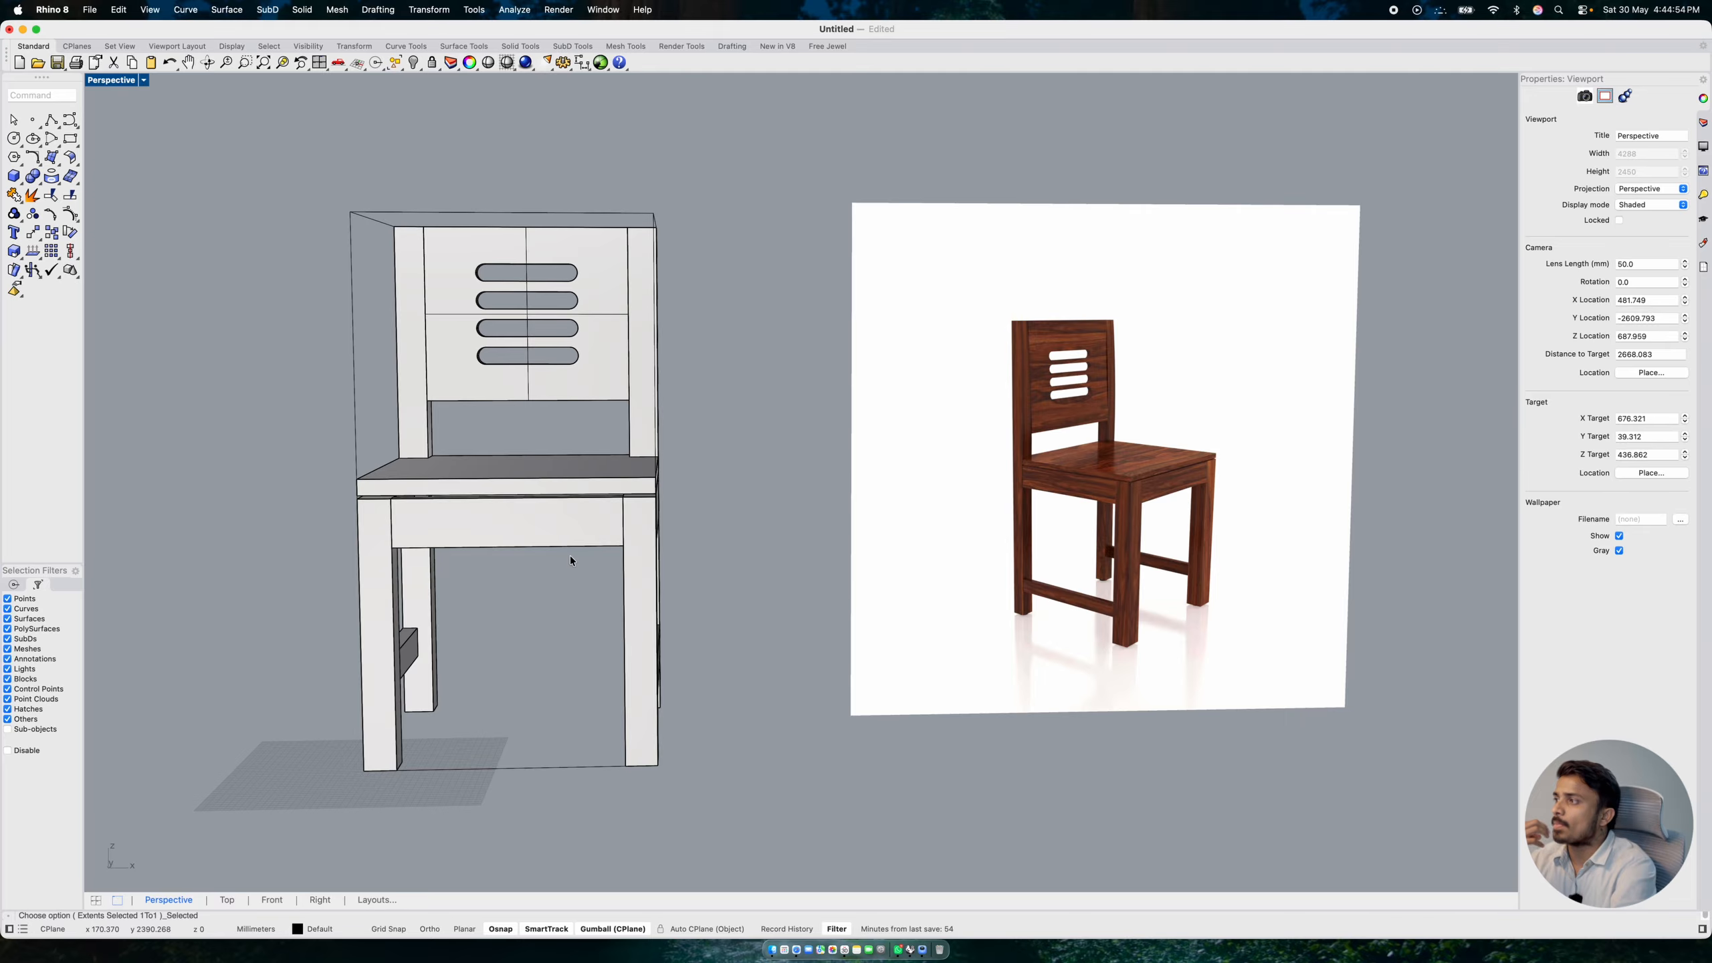
right_drag(570, 556, 476, 561)
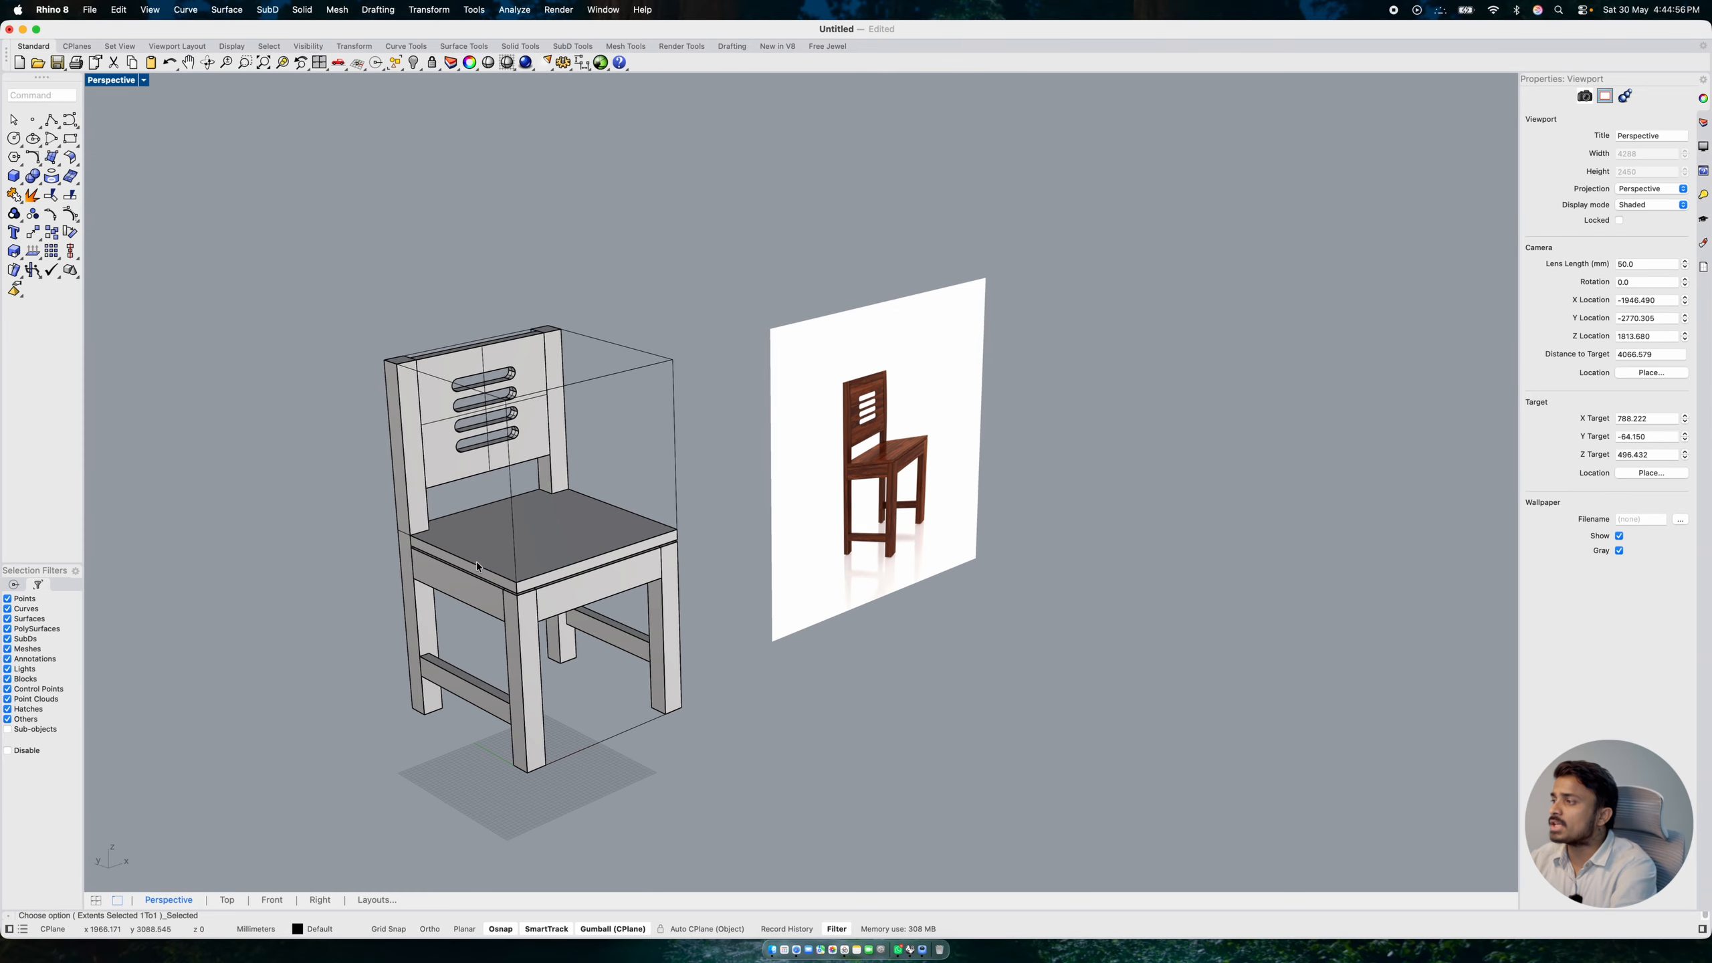
scroll(476, 561, up, 3)
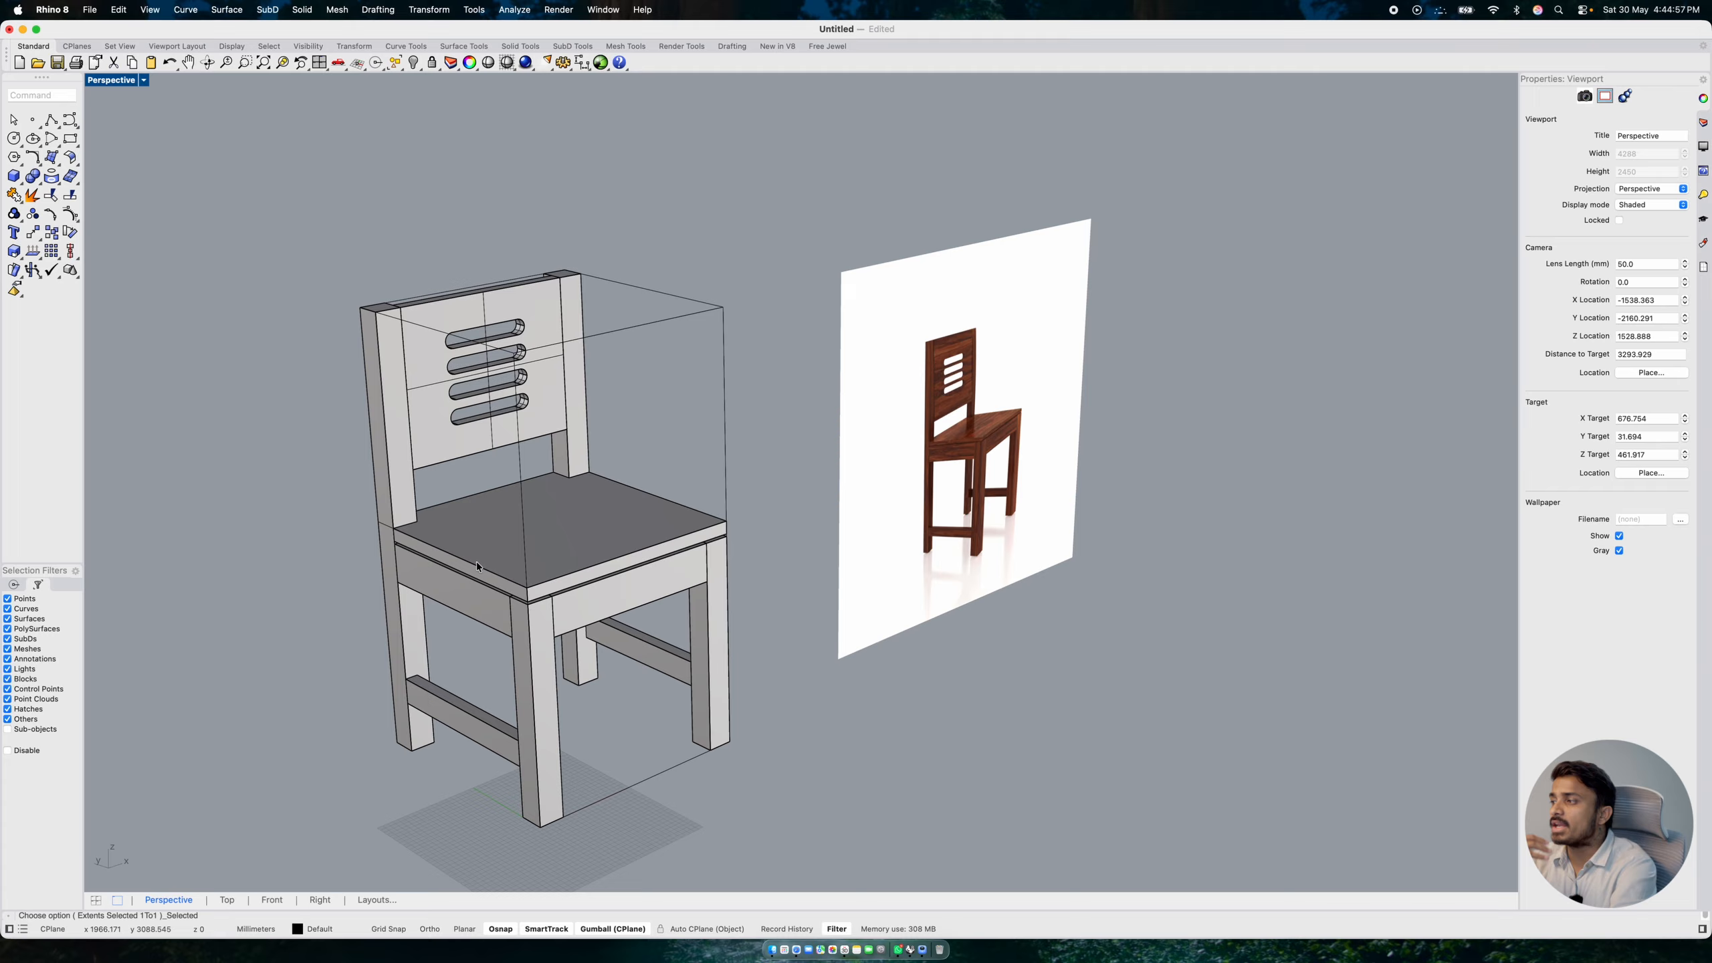
- Set the Perspective viewport to Rendered display mode and check the chair against the reference picture
click(145, 80)
click(153, 155)
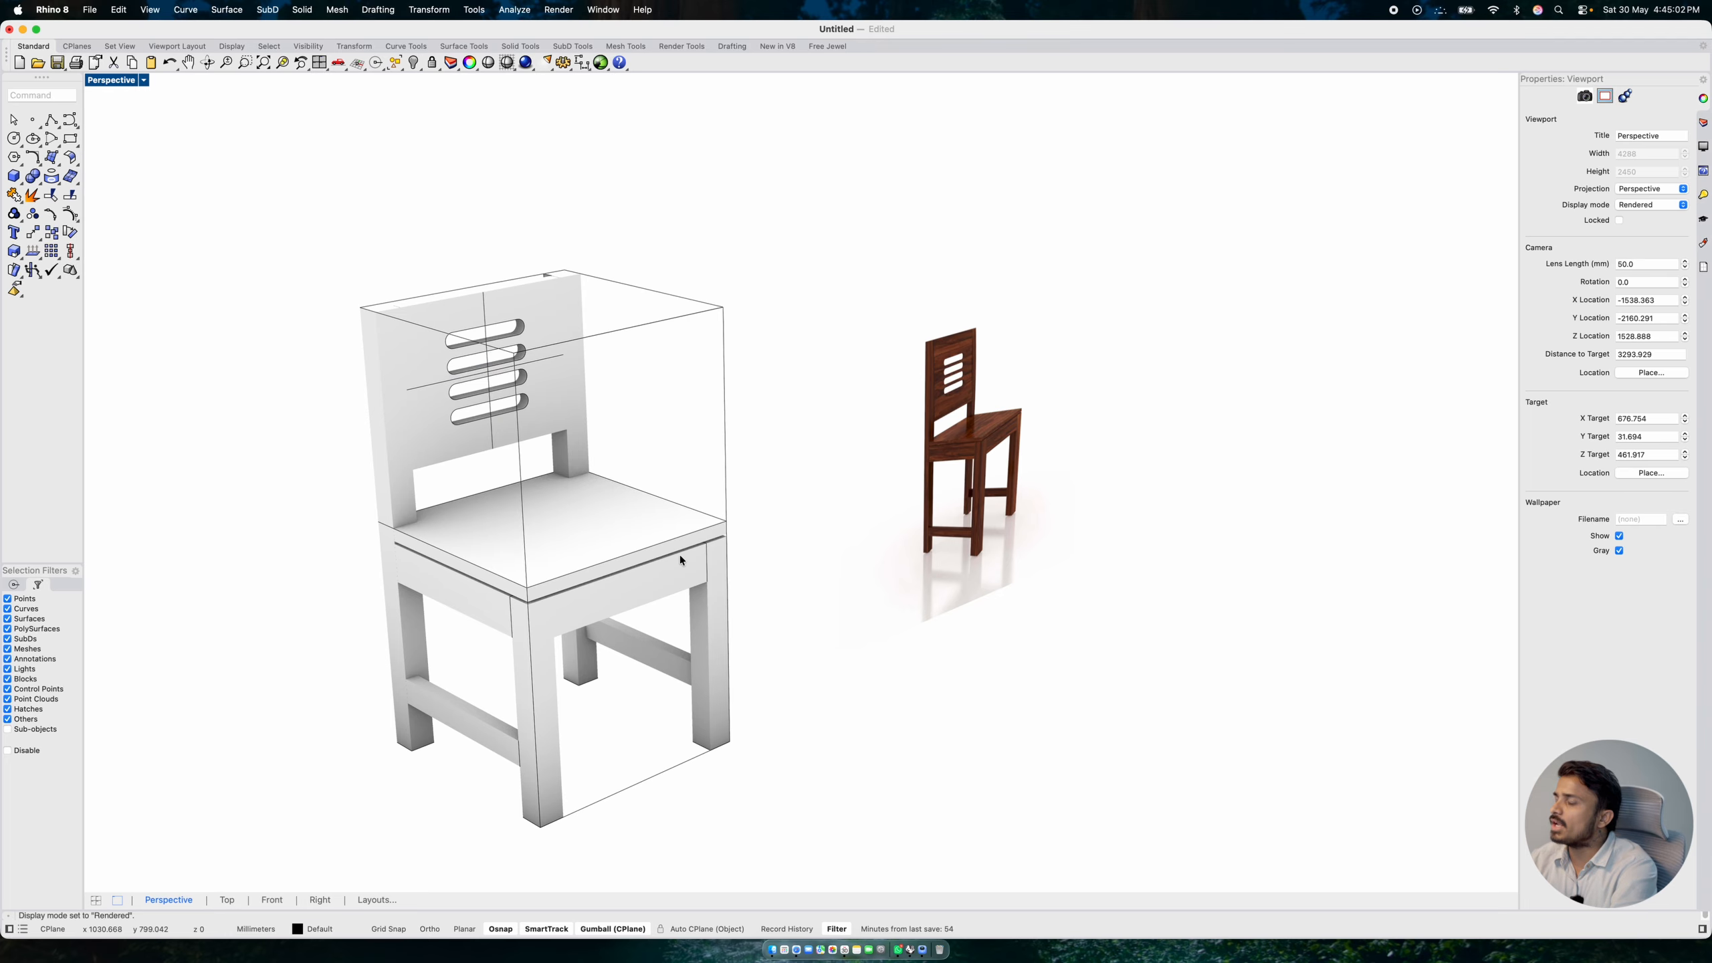
right_drag(575, 562, 558, 558)
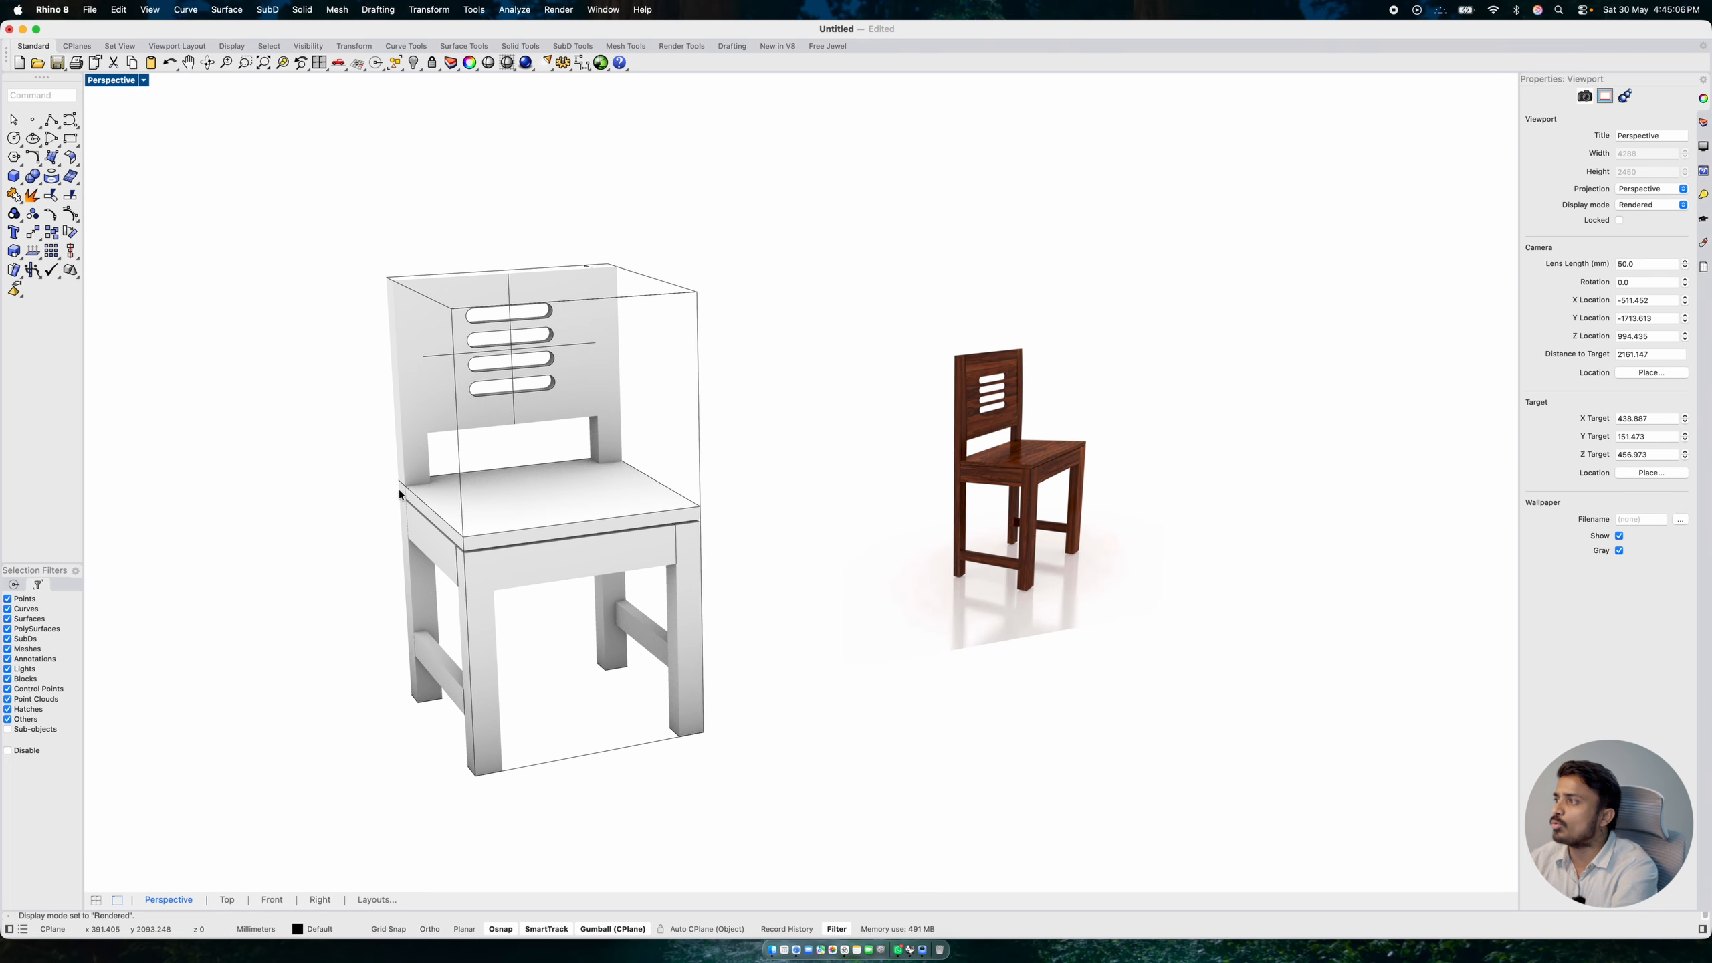
scroll(398, 490, up, 2)
scroll(706, 460, up, 2)
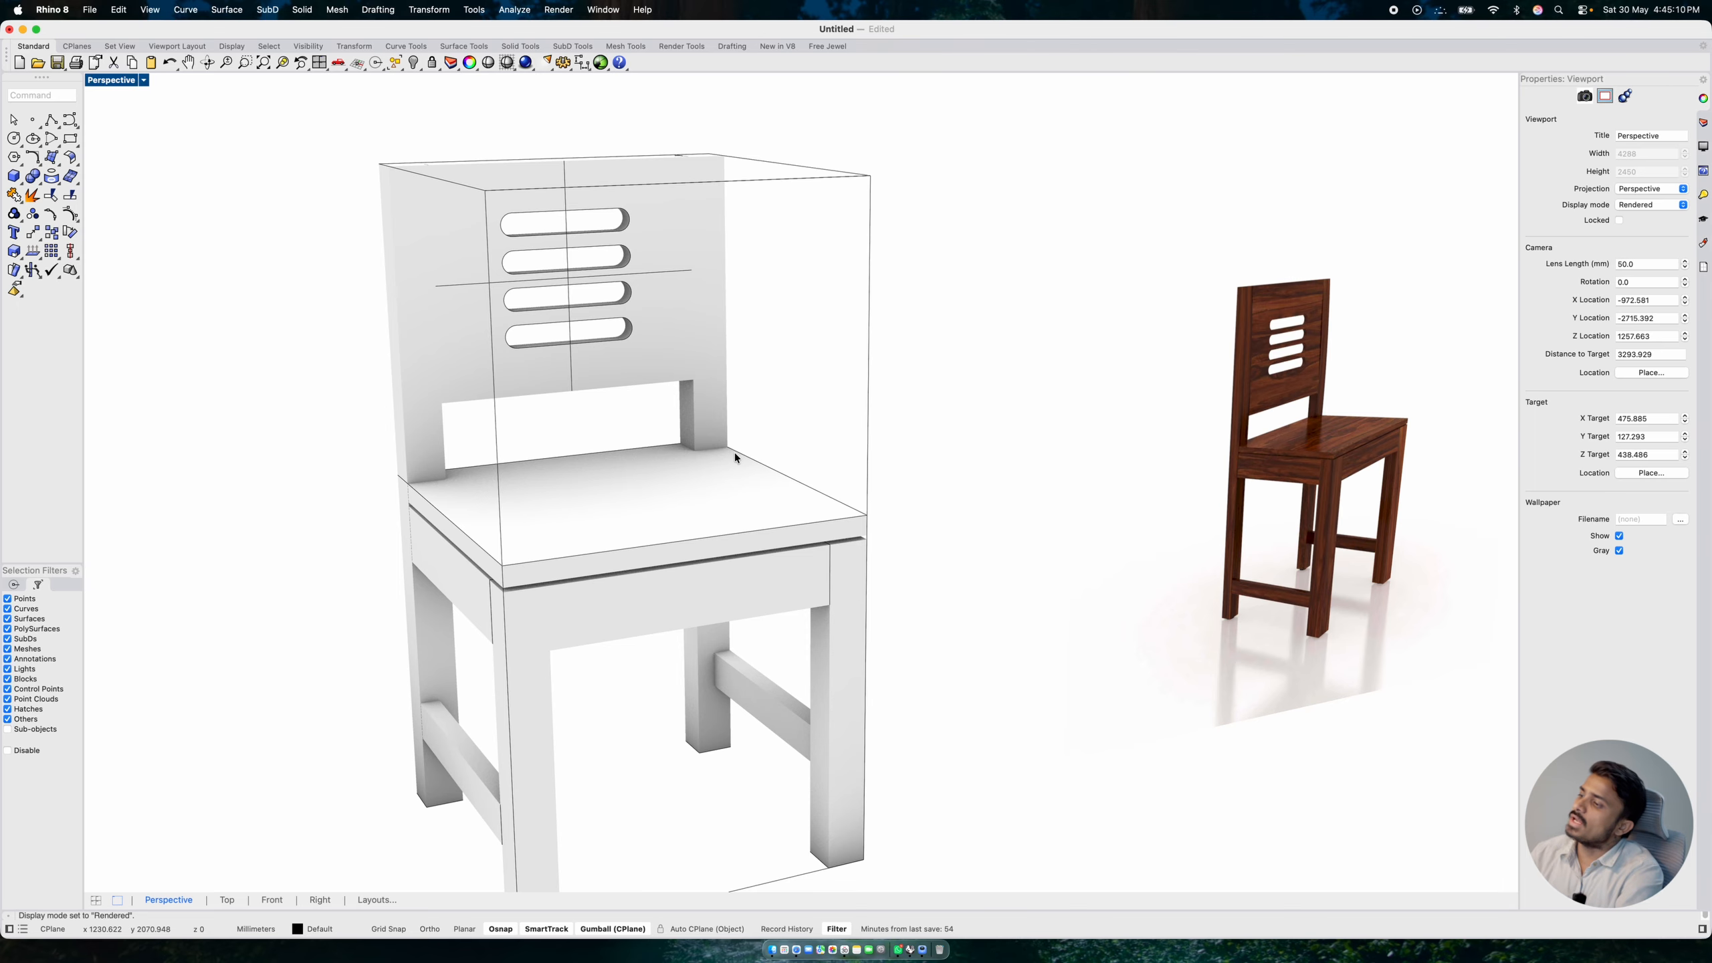
scroll(734, 453, down, 2)
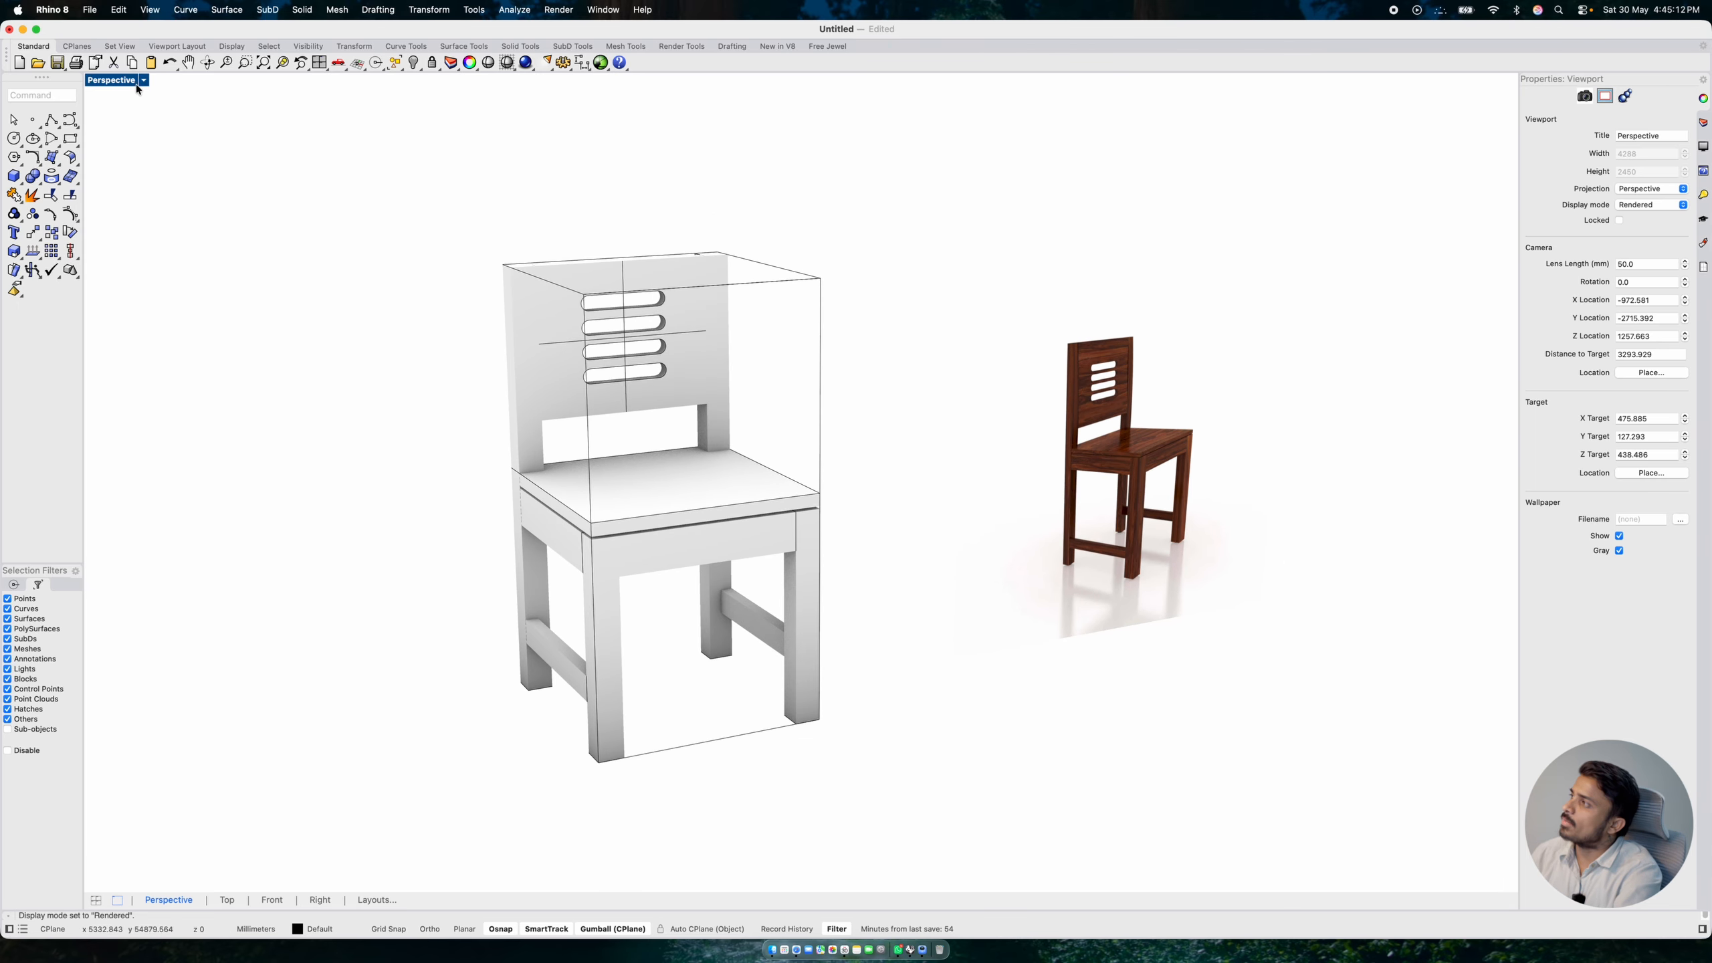
- Select all the construction curves and hide them so only the chair solids and the reference picture are displayed
click(820, 514)
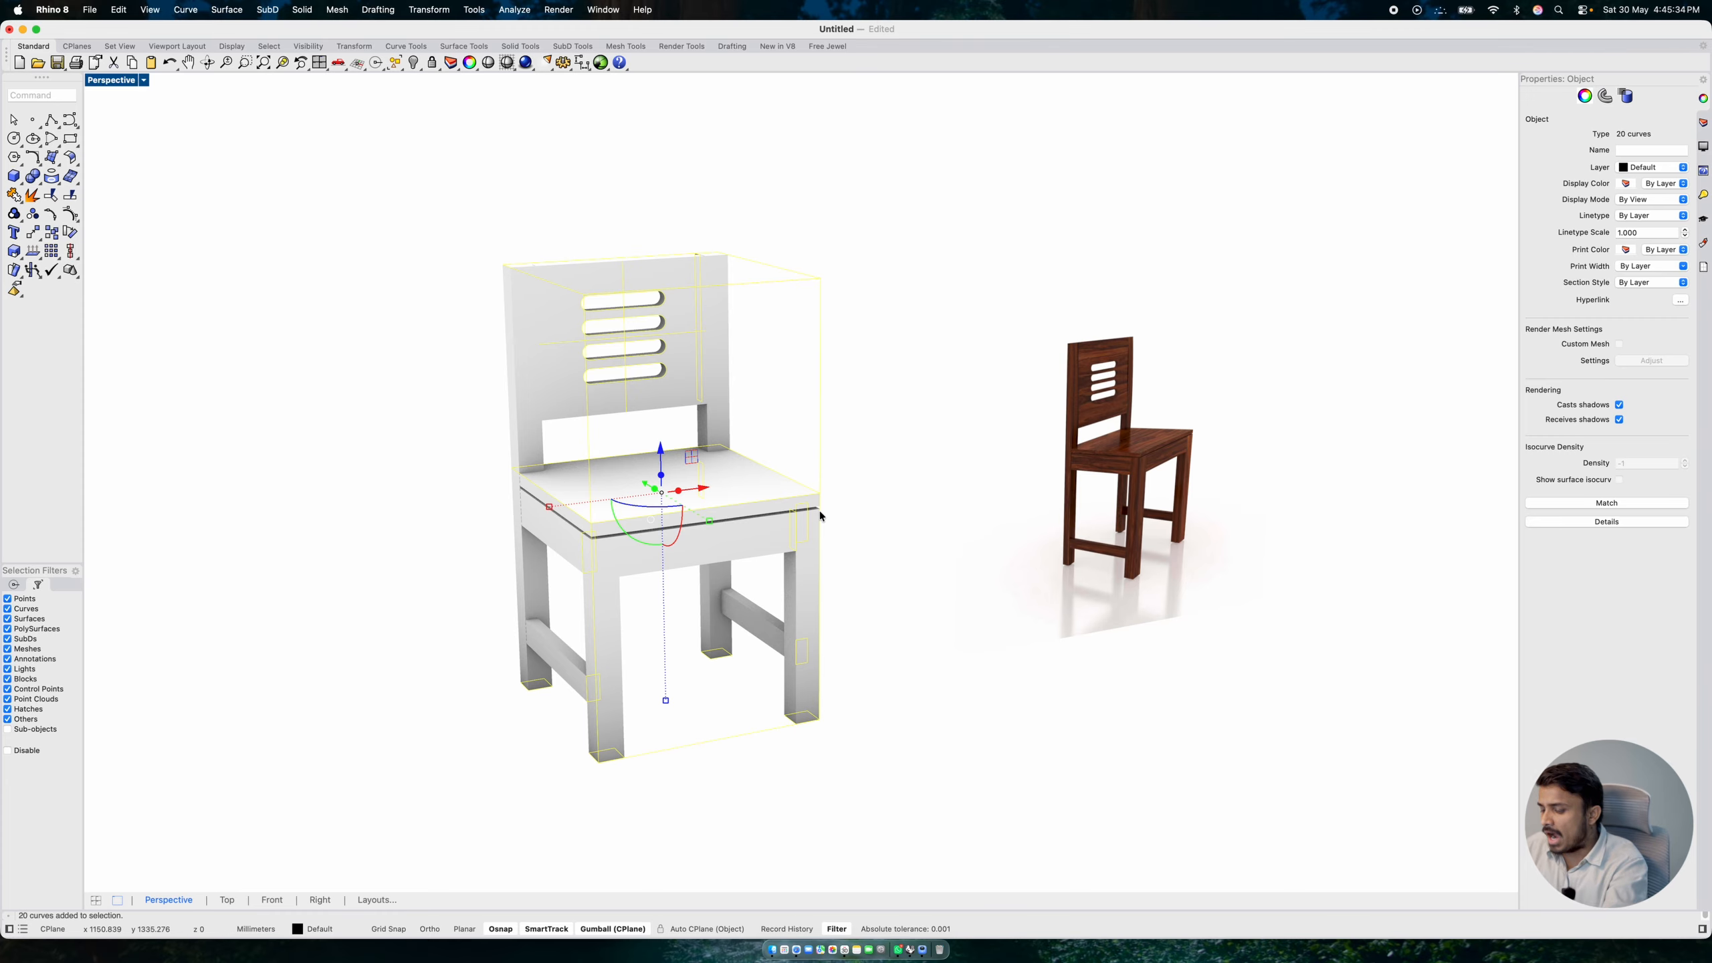
key(super+h)
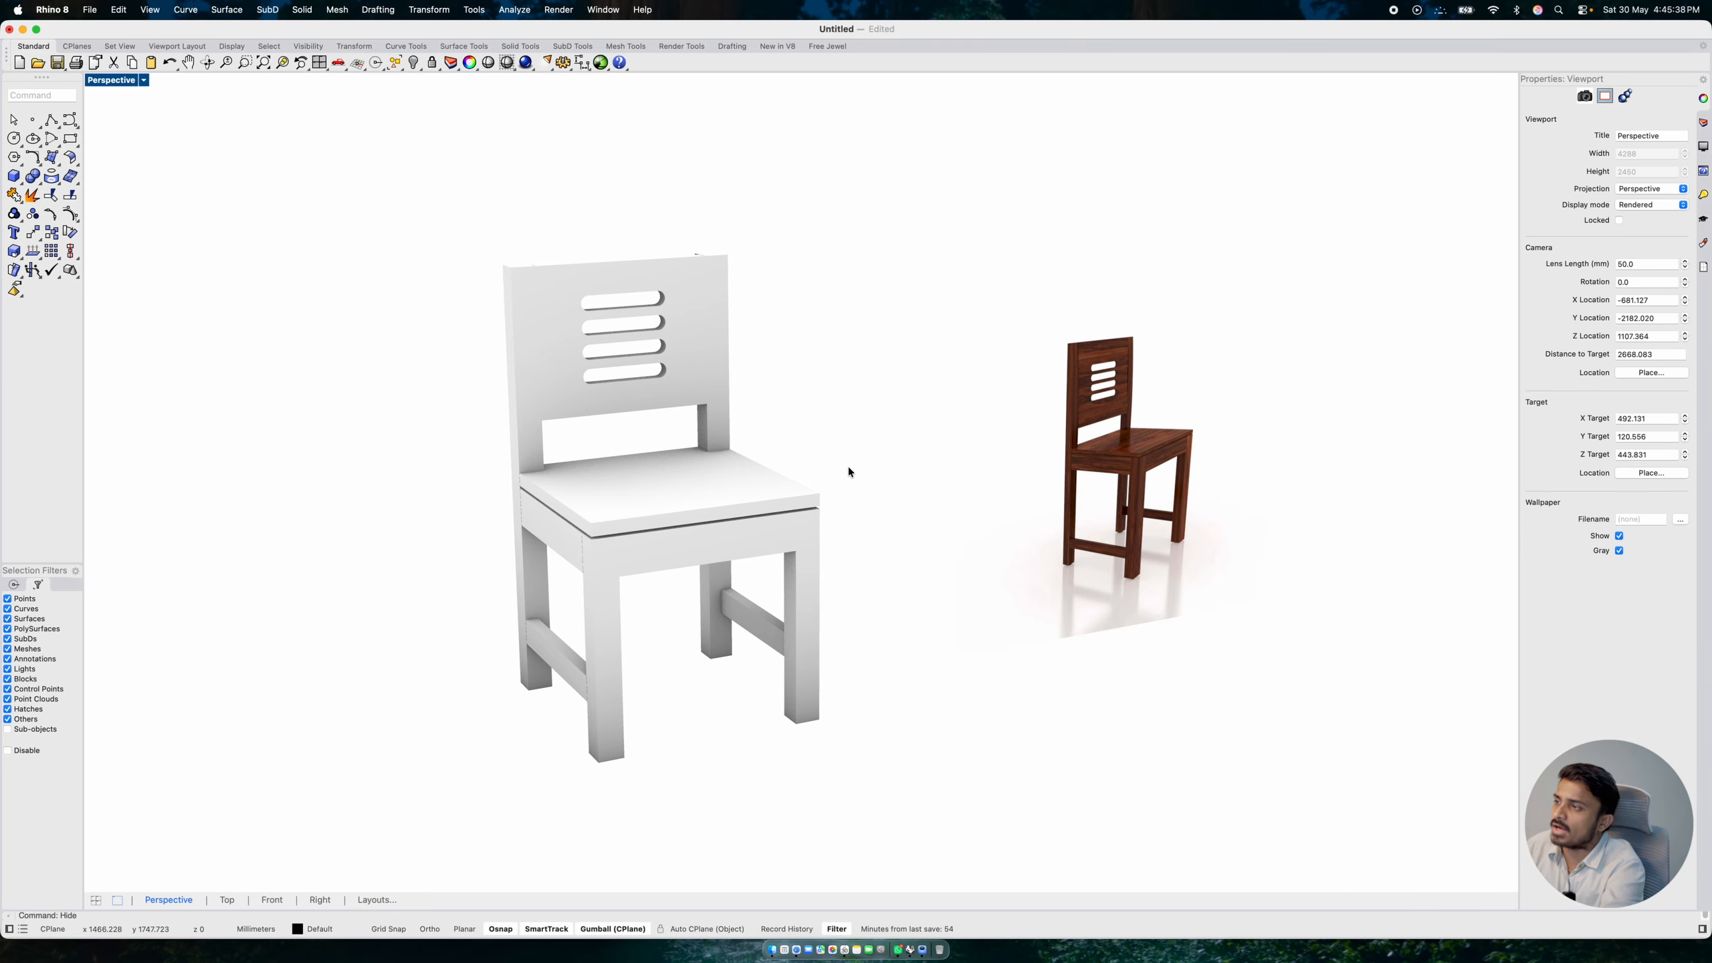
scroll(848, 466, up, 2)
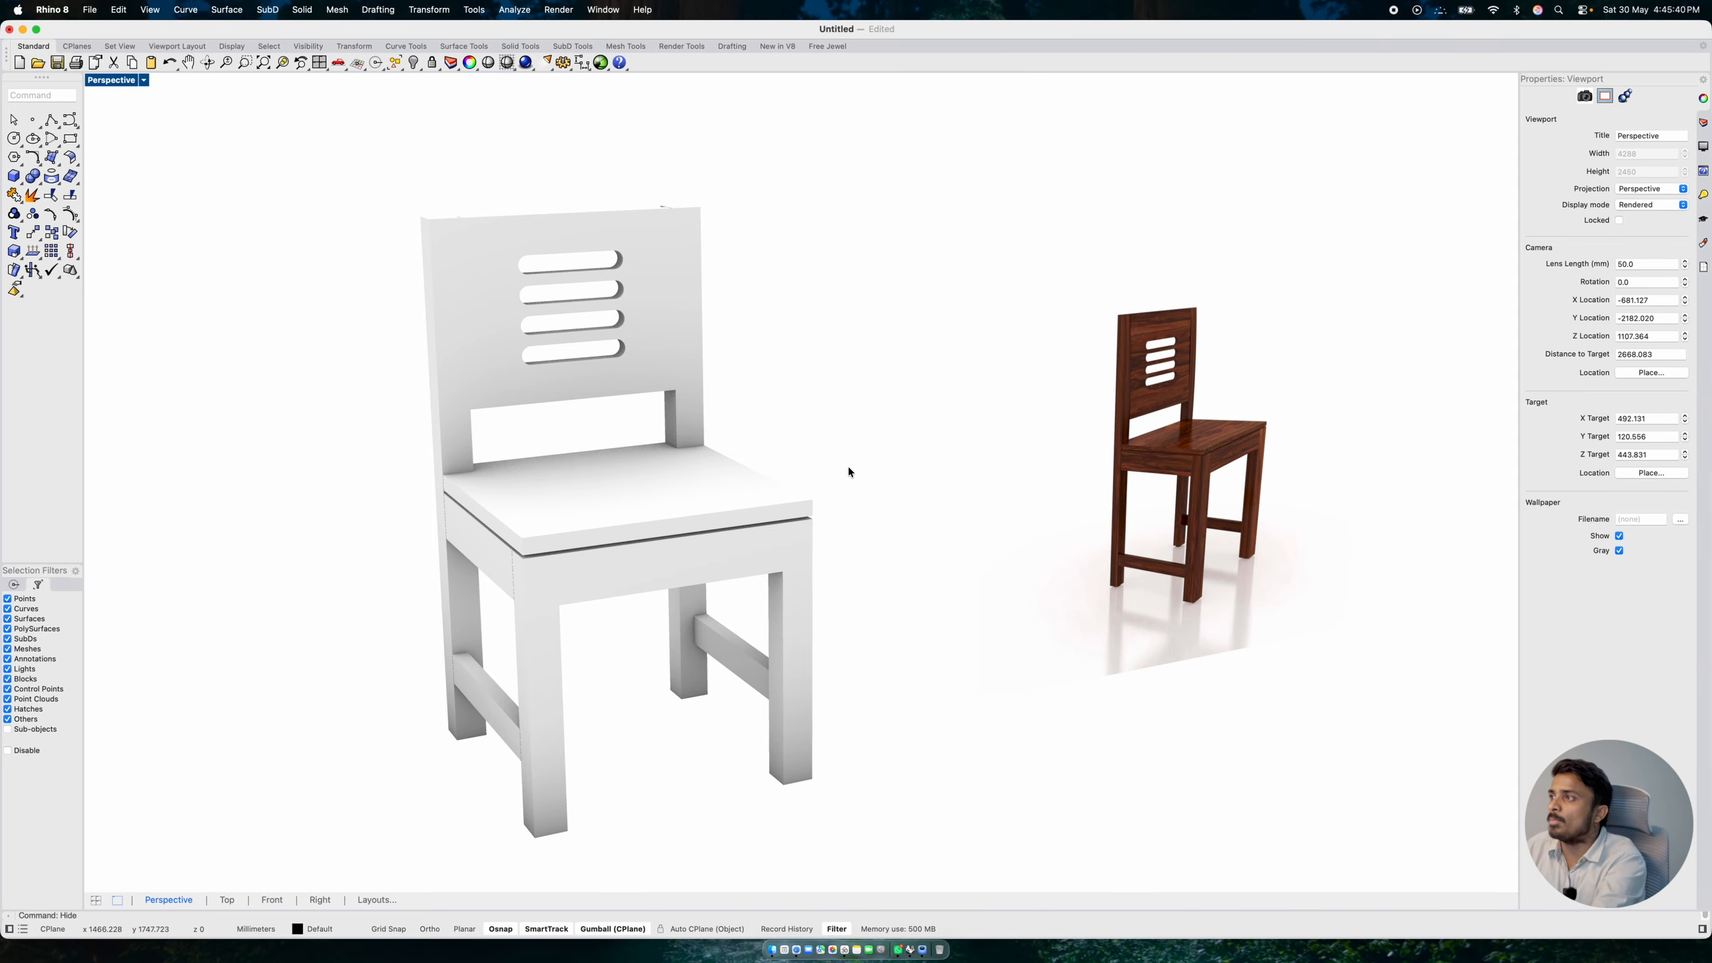